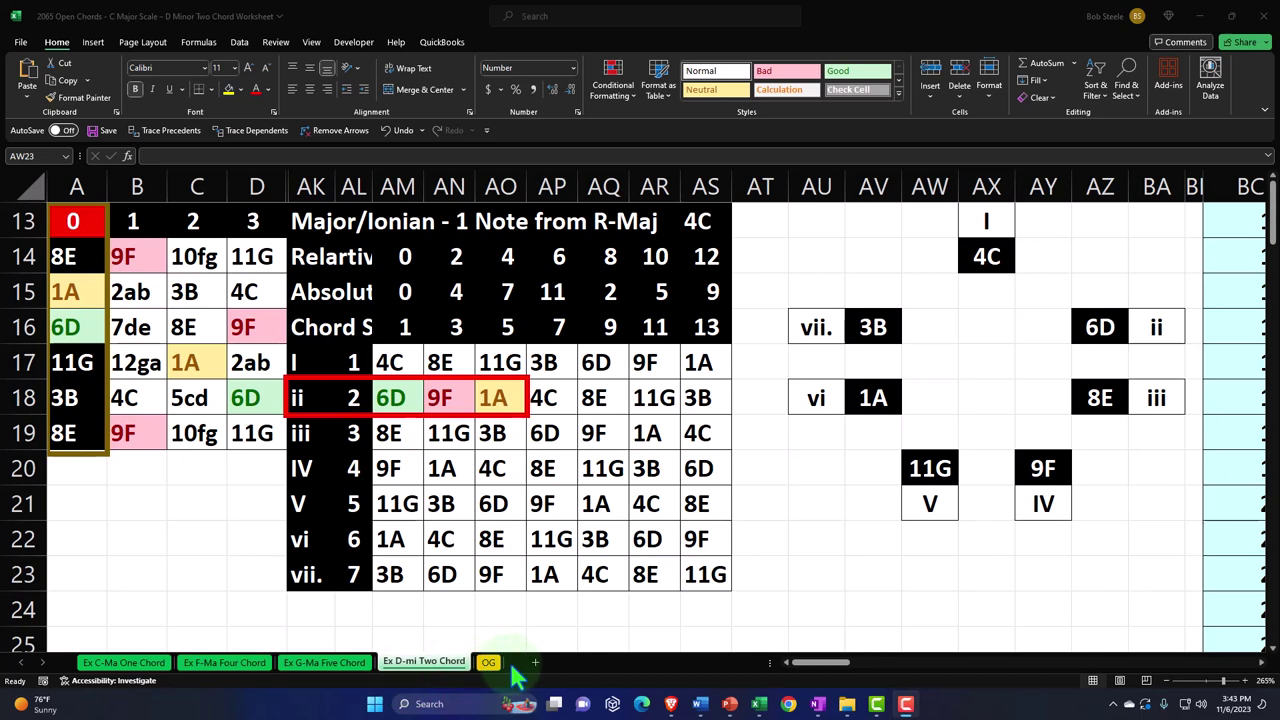
Switch to the OG sheet and bring the note lookup columns into view
{"action": "left_click", "coordinate": [489, 663]}
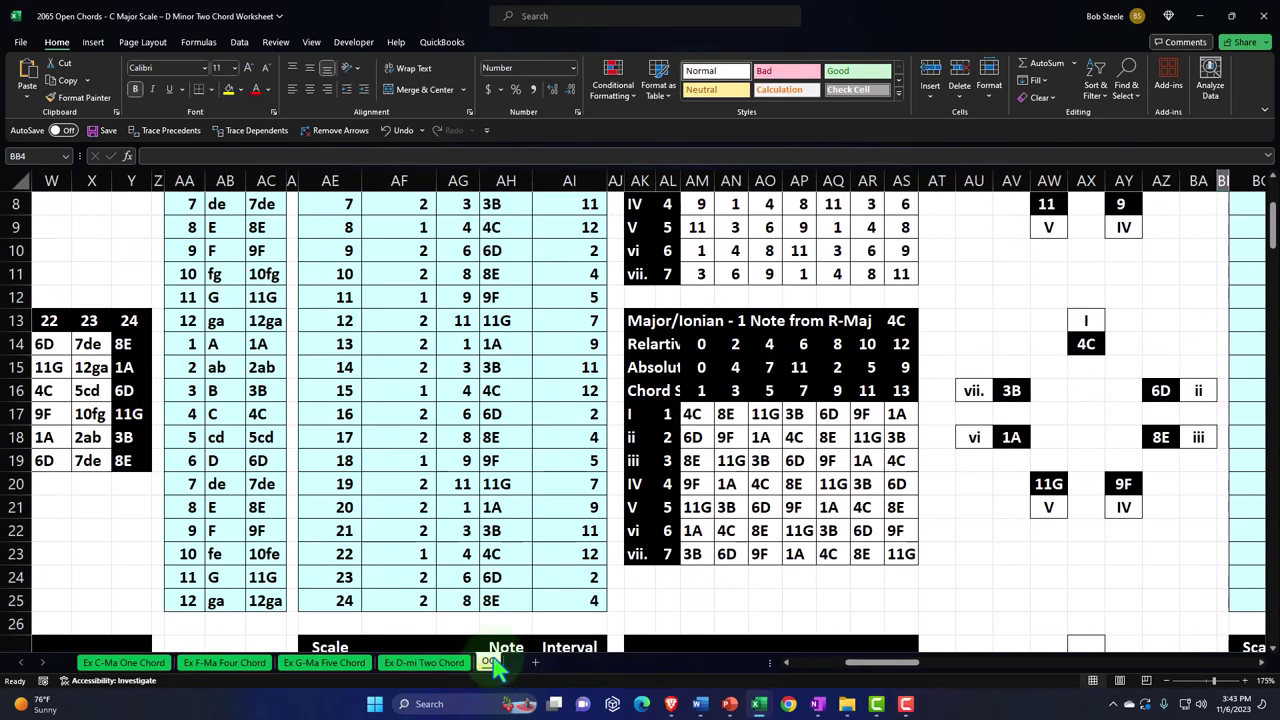
{"action": "left_click_drag", "start_coordinate": [889, 662], "coordinate": [740, 675]}
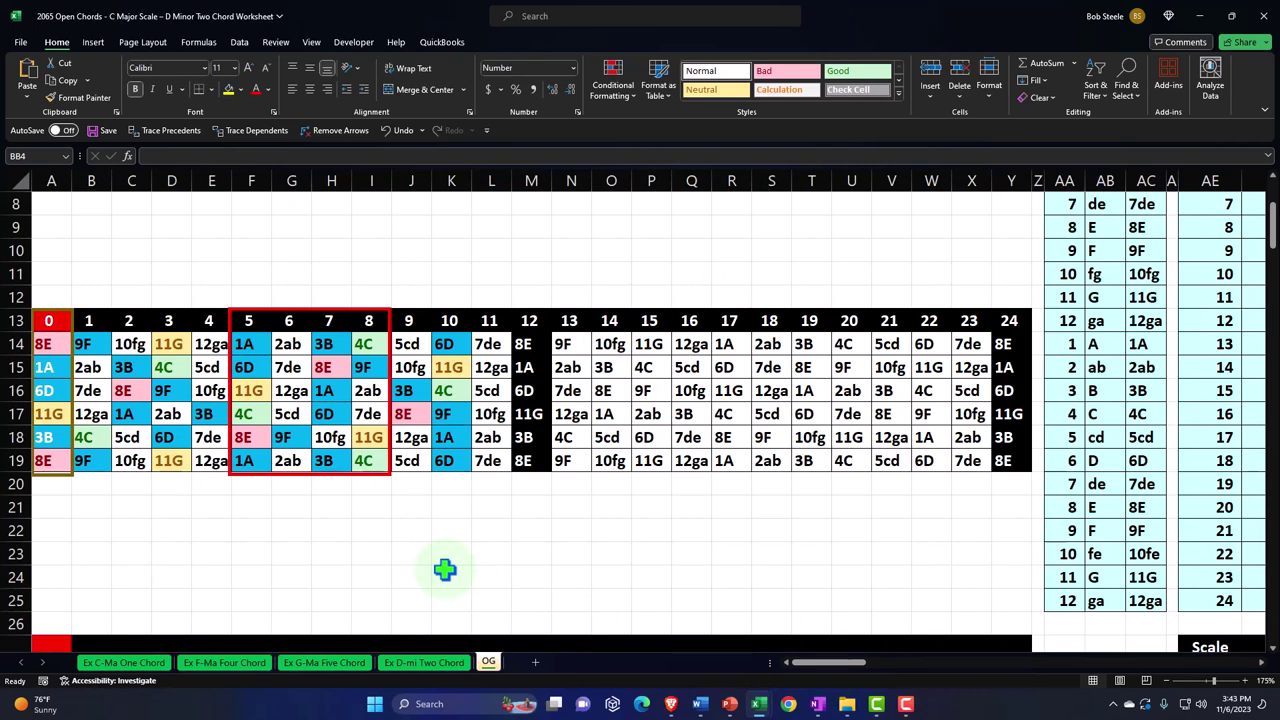
{"action": "left_click_drag", "start_coordinate": [808, 662], "coordinate": [824, 676]}
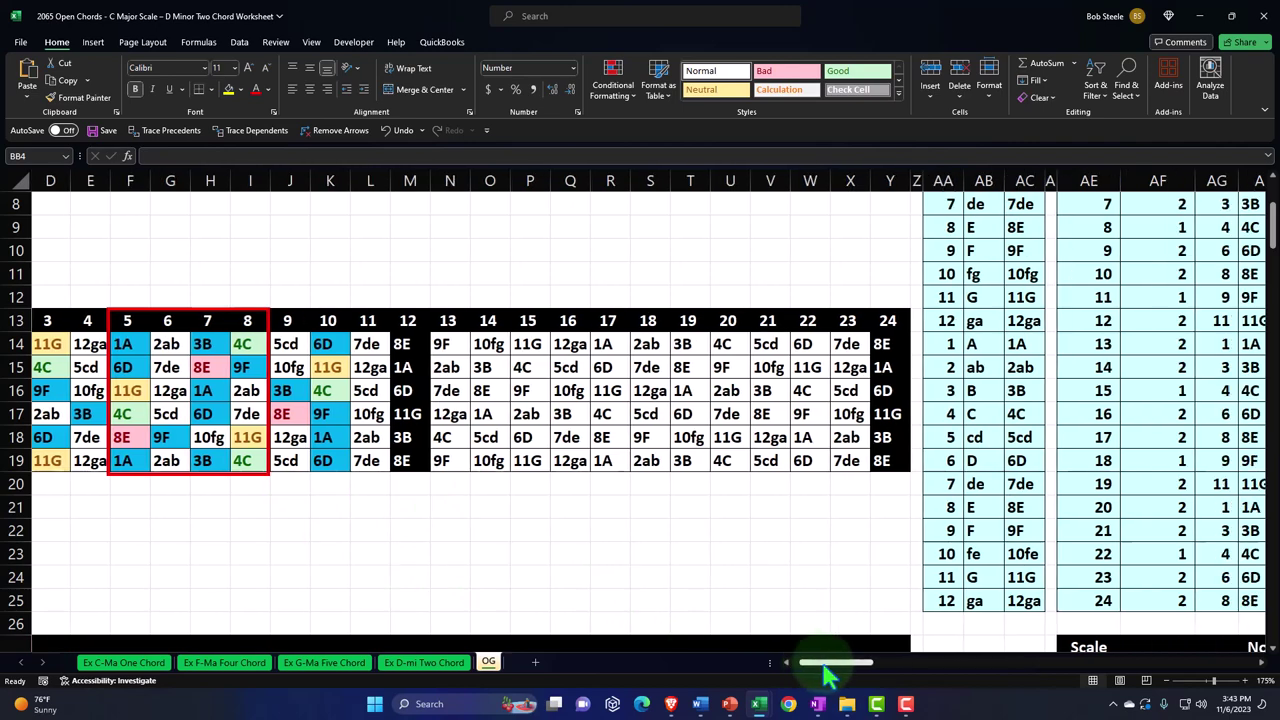
{"action": "scroll", "coordinate": [805, 620], "scroll_direction": "right", "scroll_amount": 5}
{"action": "scroll", "coordinate": [730, 570], "scroll_direction": "up", "scroll_amount": 3}
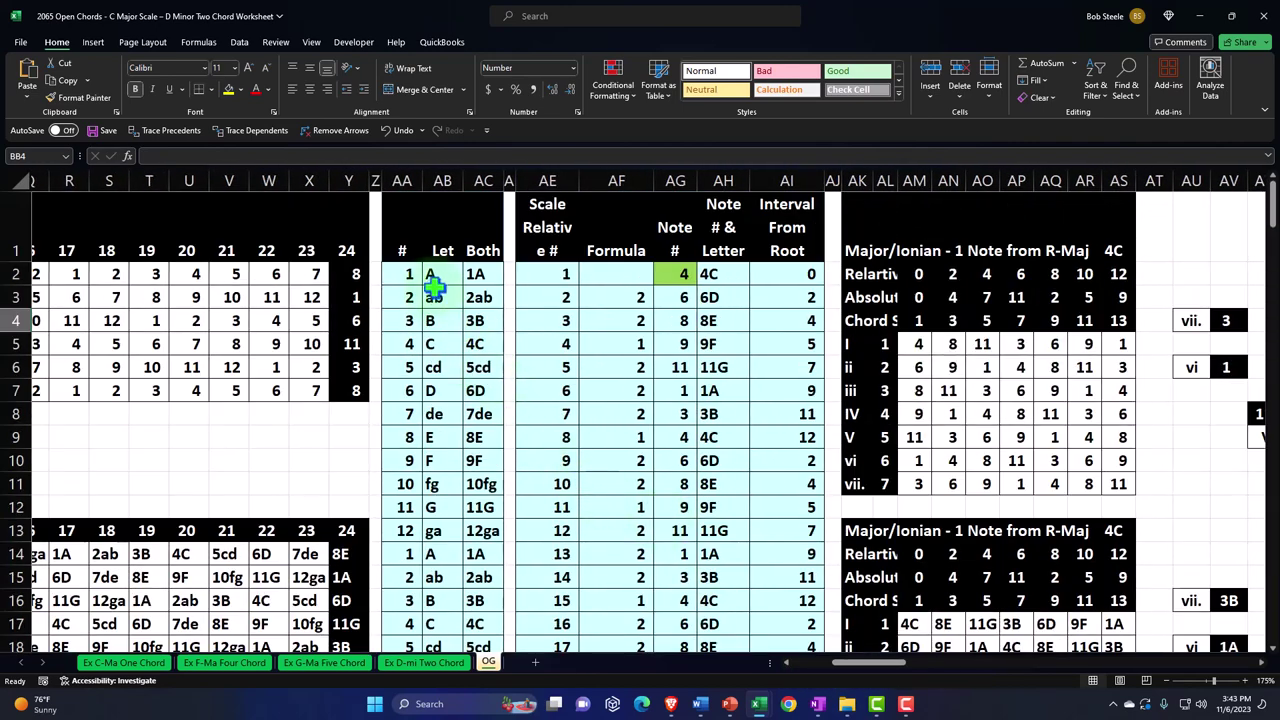
Inspect the Let, AA note-number and Both columns, cell AG2, and the chord table's root notes
{"action": "left_click_drag", "start_coordinate": [425, 275], "coordinate": [430, 436]}
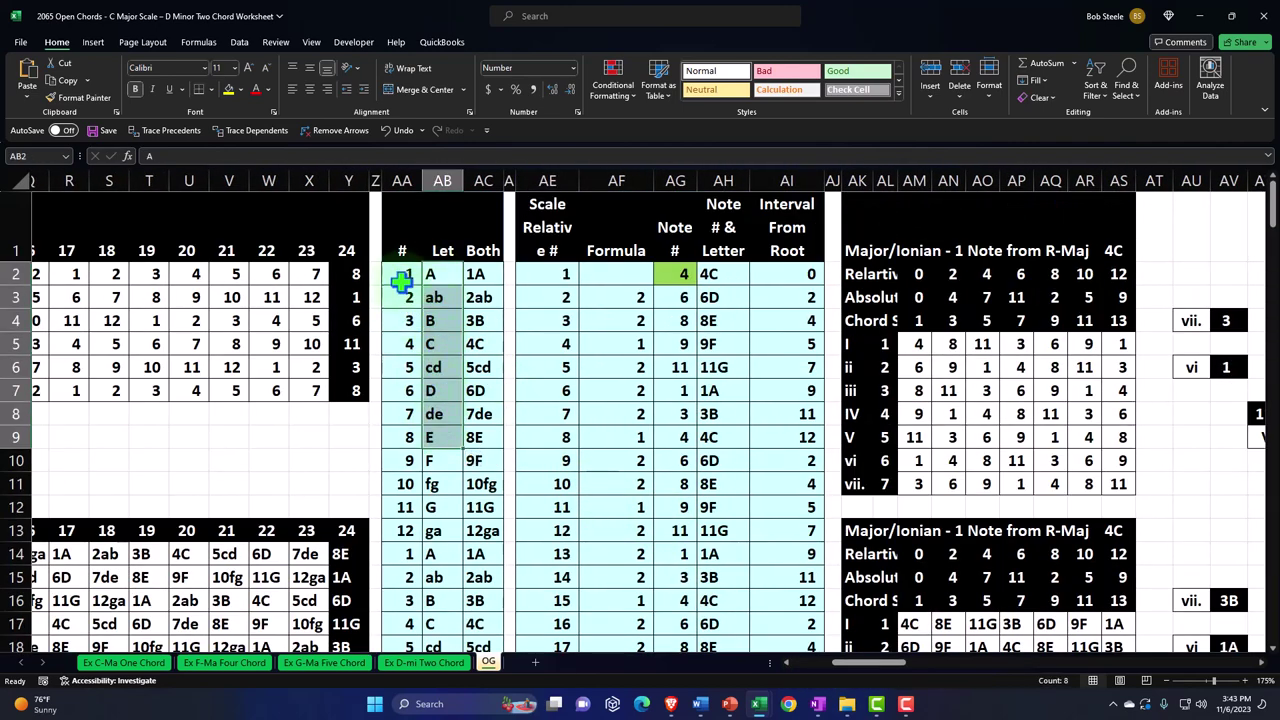
{"action": "left_click_drag", "start_coordinate": [401, 283], "coordinate": [400, 457]}
{"action": "left_click_drag", "start_coordinate": [491, 274], "coordinate": [481, 390]}
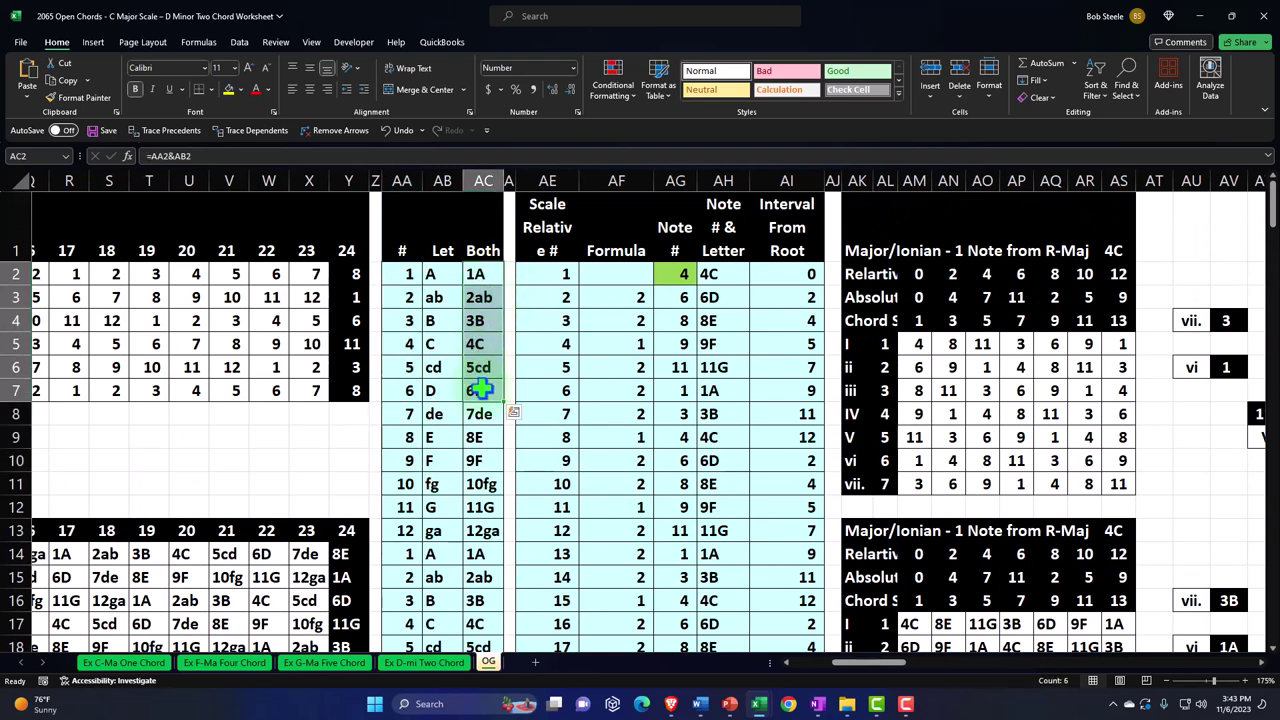
{"action": "left_click", "coordinate": [680, 277]}
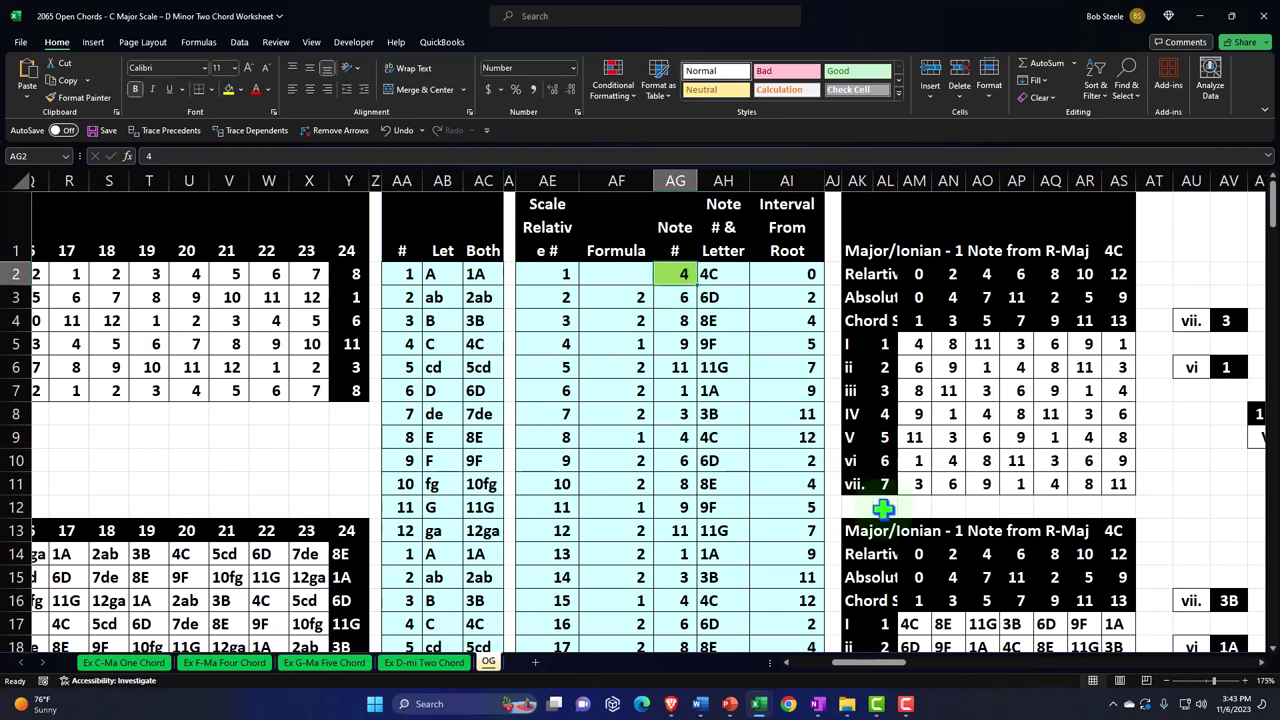
{"action": "left_click_drag", "start_coordinate": [888, 662], "coordinate": [905, 672]}
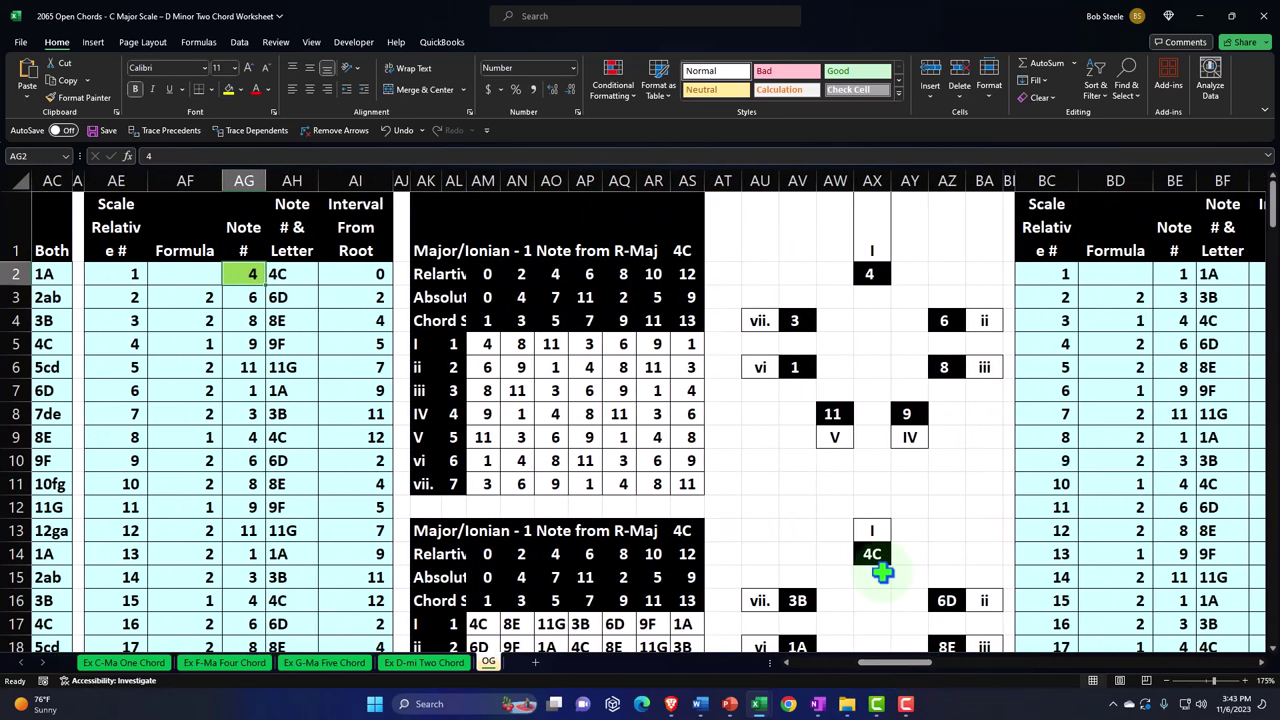
{"action": "scroll", "coordinate": [880, 568], "scroll_direction": "down", "scroll_amount": 3}
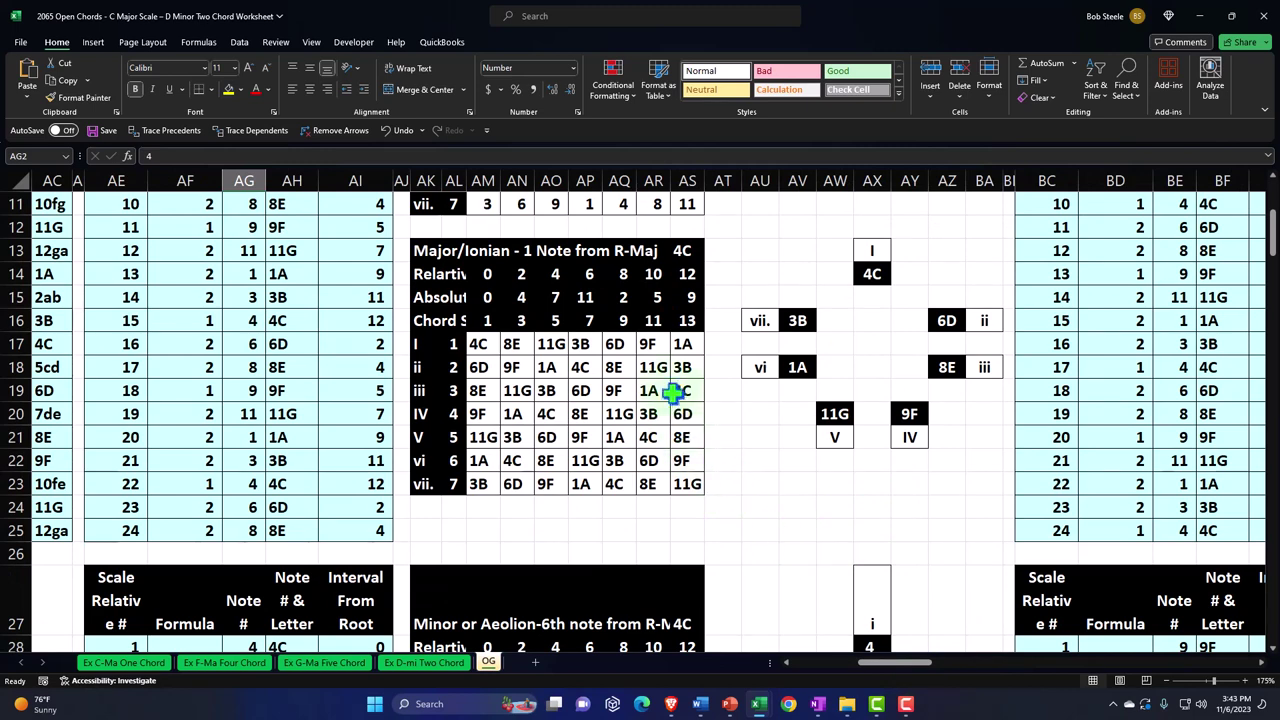
{"action": "left_click_drag", "start_coordinate": [489, 343], "coordinate": [473, 462]}
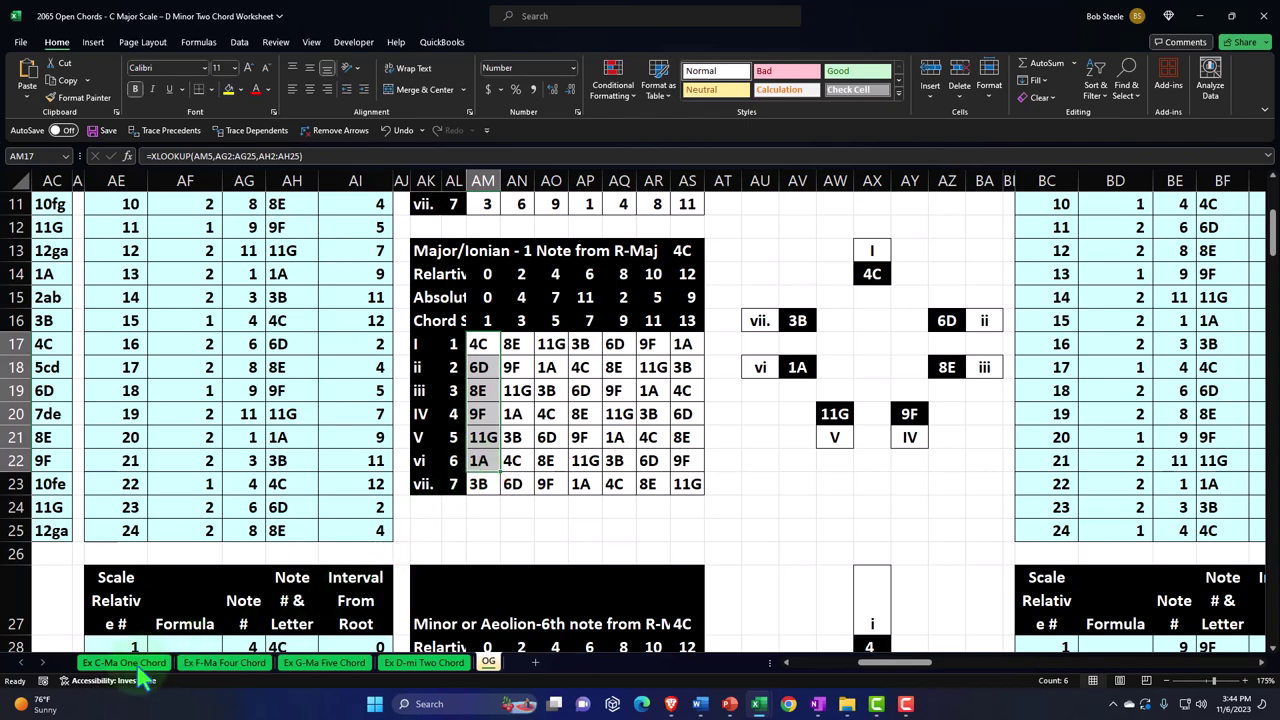
Open Ex C-Ma One Chord and inspect its fretboard grid and the XLOOKUP in D16
{"action": "left_click", "coordinate": [135, 664]}
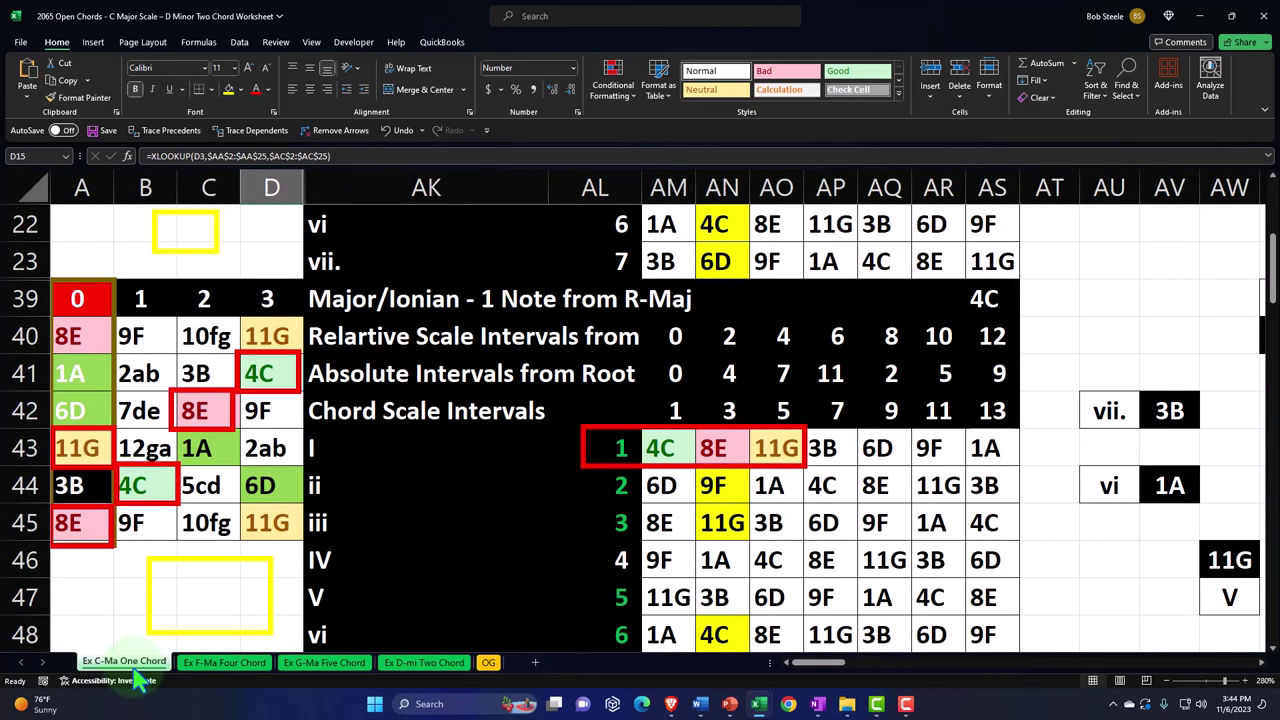
{"action": "scroll", "coordinate": [138, 500], "scroll_direction": "up", "scroll_amount": 3}
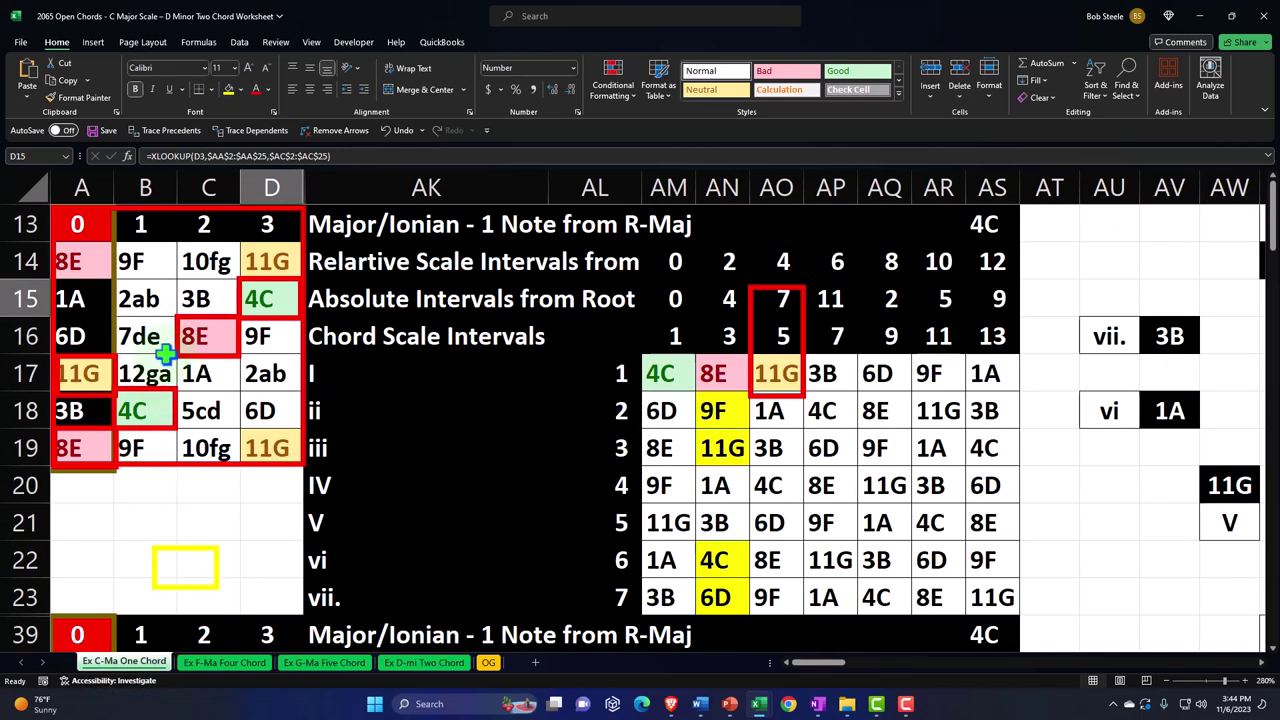
{"action": "mouse_move", "coordinate": [76, 222]}
{"action": "left_mouse_down"}
{"action": "mouse_move", "coordinate": [200, 263]}
{"action": "mouse_move", "coordinate": [255, 330]}
{"action": "mouse_move", "coordinate": [260, 440]}
{"action": "left_mouse_up"}
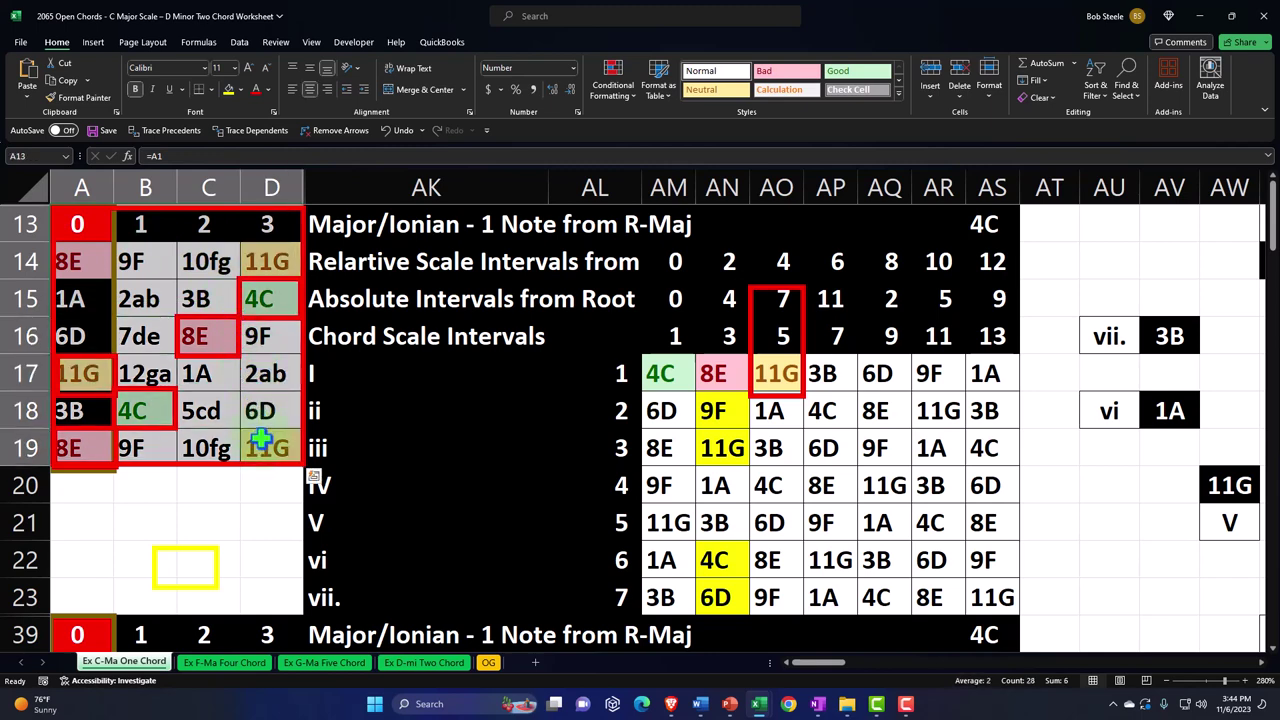
{"action": "left_click", "coordinate": [262, 342]}
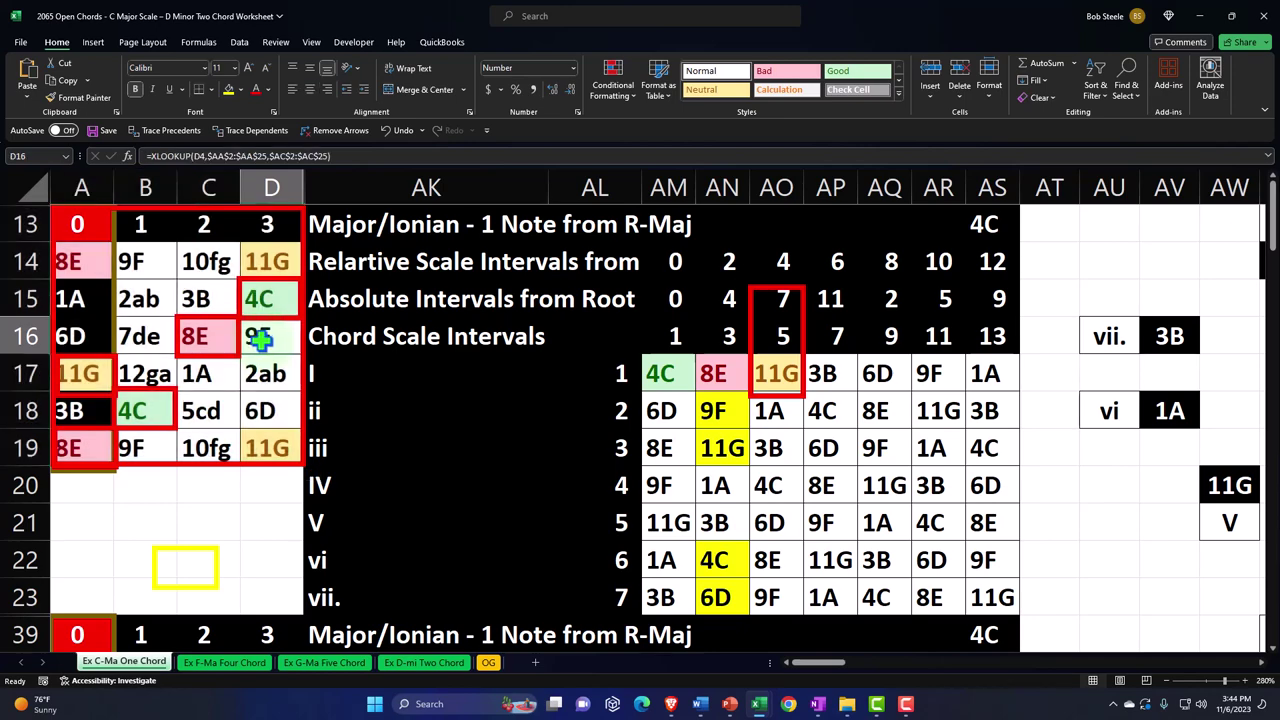
{"action": "scroll", "coordinate": [262, 342], "scroll_direction": "down", "scroll_amount": 4}
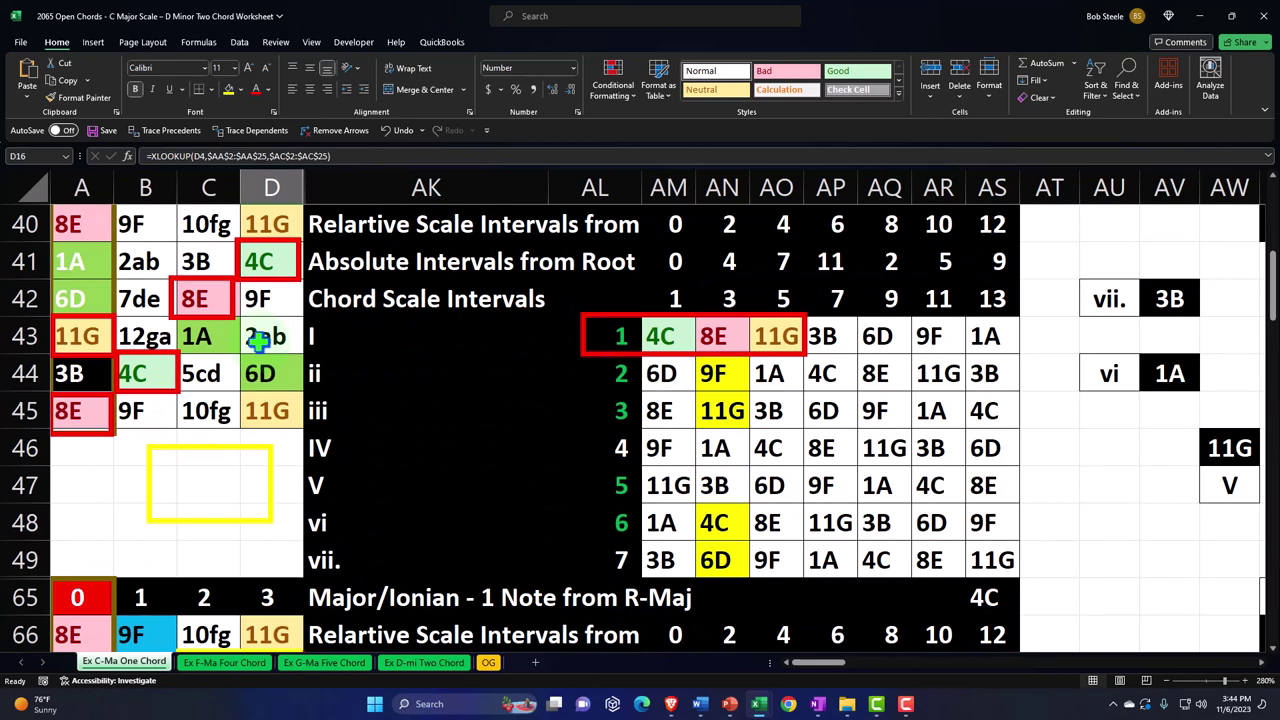
{"action": "scroll", "coordinate": [258, 342], "scroll_direction": "down", "scroll_amount": 2}
{"action": "scroll", "coordinate": [258, 342], "scroll_direction": "up", "scroll_amount": 6}
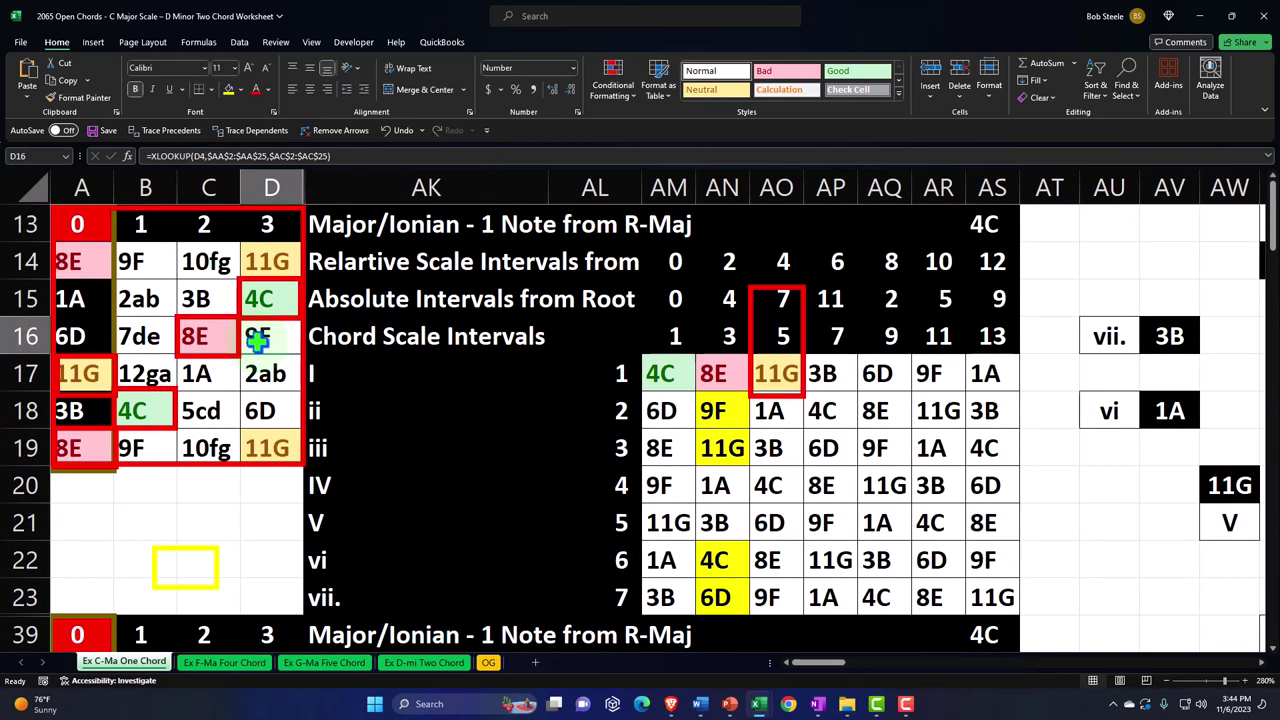
Check the I, ii, IV and V row-label formulas on Ex F-Ma Four Chord, then open Ex G-Ma Five Chord
{"action": "left_click", "coordinate": [226, 663]}
{"action": "scroll", "coordinate": [225, 570], "scroll_direction": "up", "scroll_amount": 9}
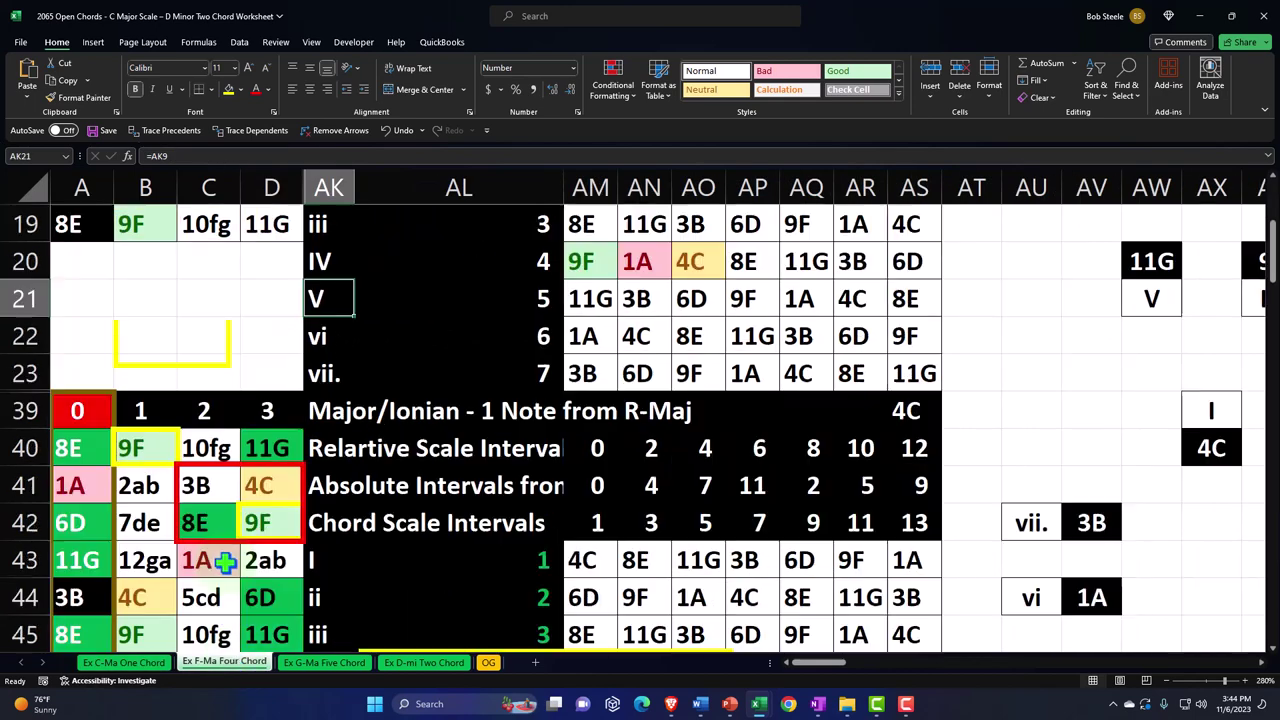
{"action": "left_click", "coordinate": [353, 406]}
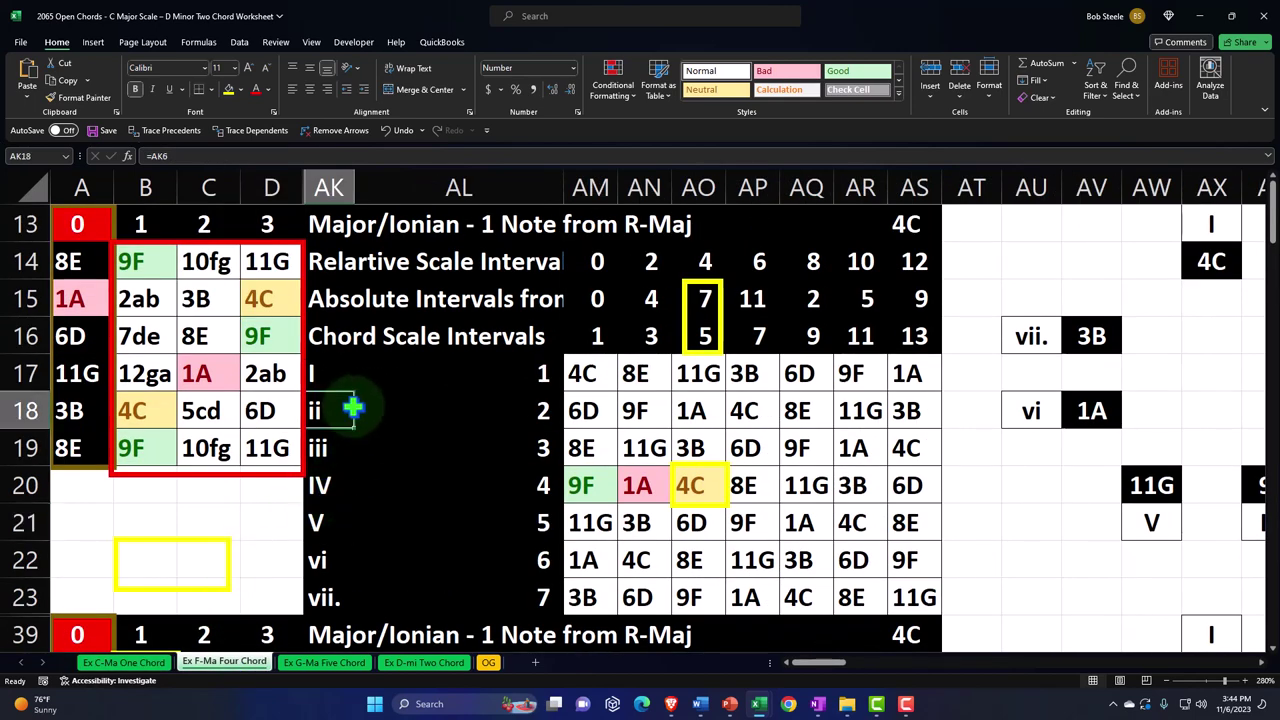
{"action": "left_click", "coordinate": [330, 526]}
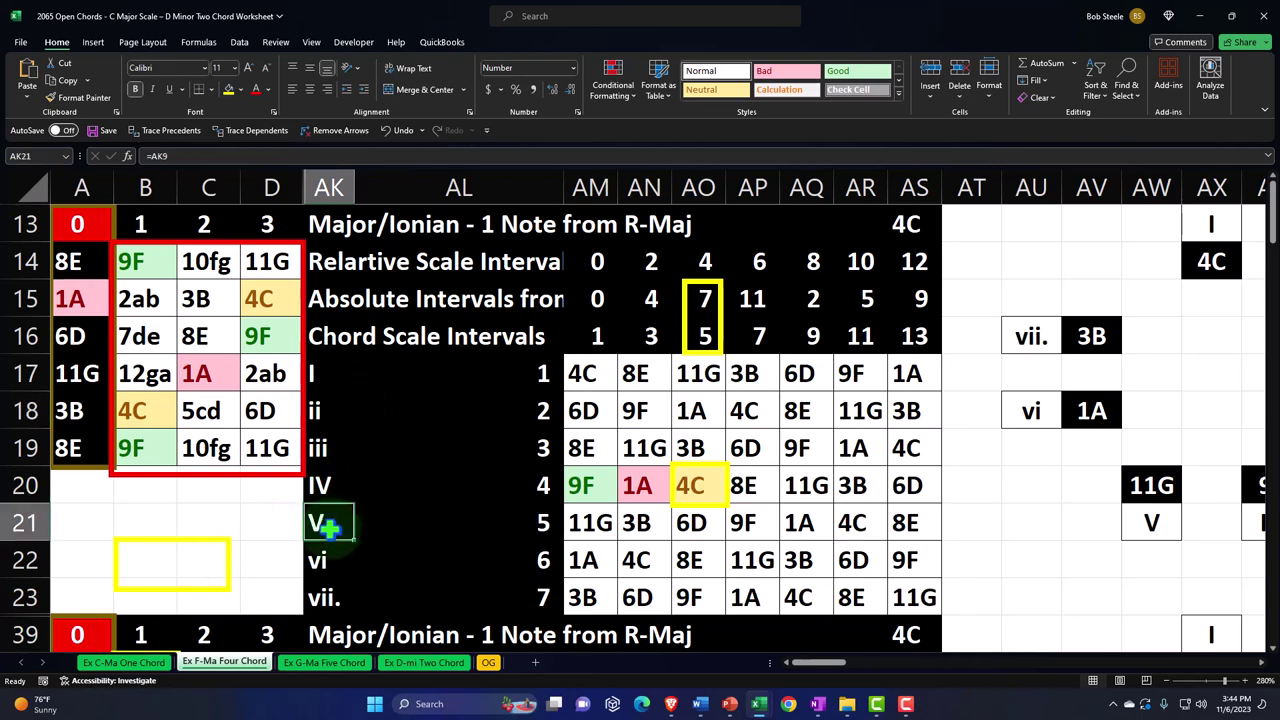
{"action": "left_click", "coordinate": [316, 373]}
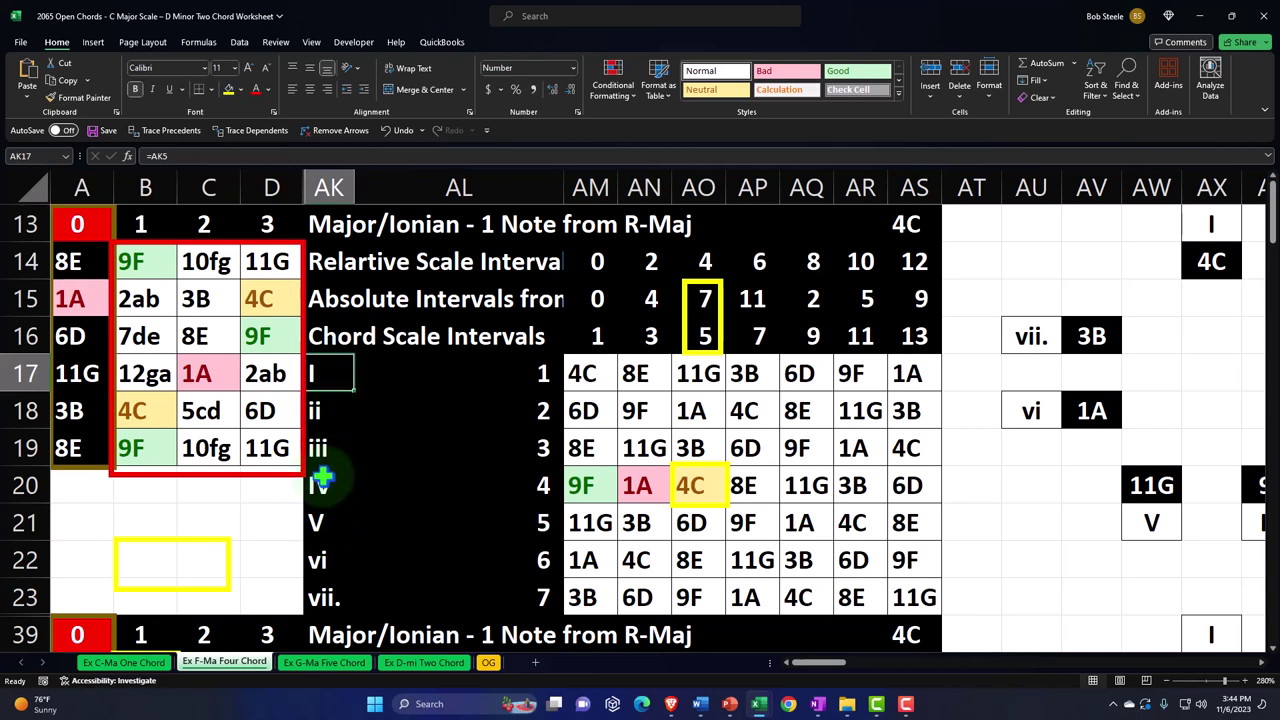
{"action": "left_click", "coordinate": [322, 478]}
{"action": "left_click", "coordinate": [330, 520]}
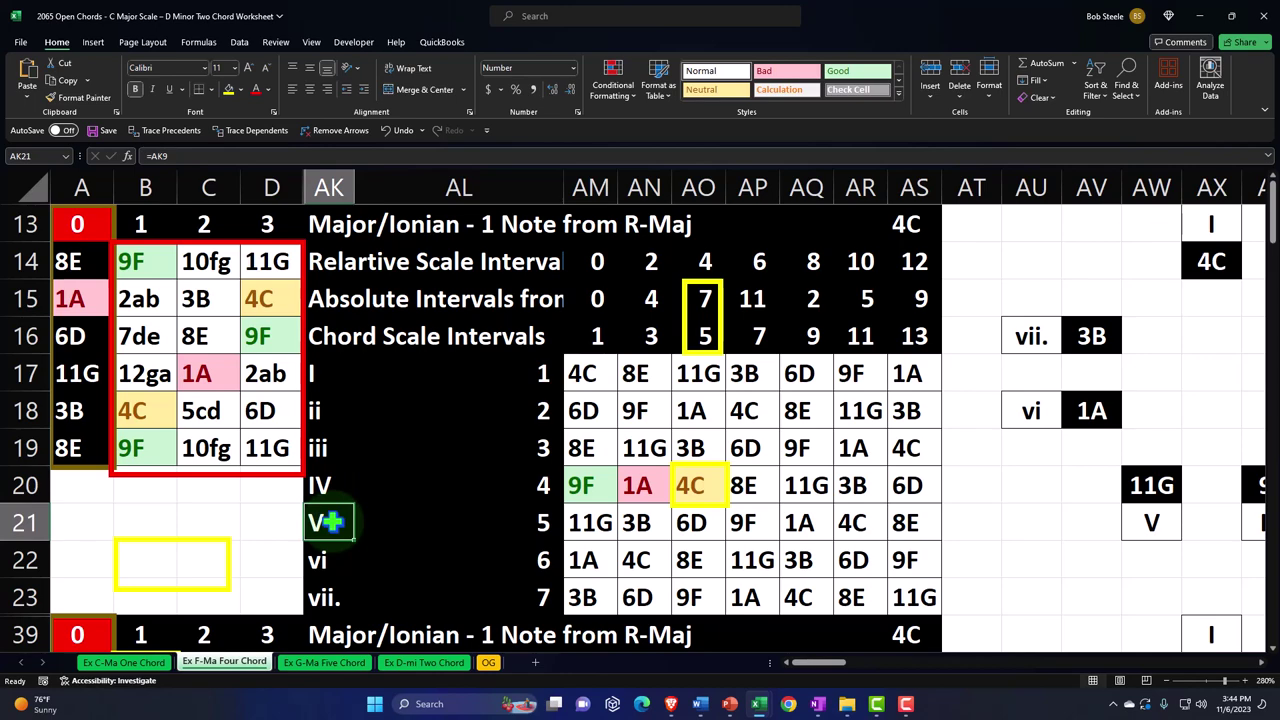
{"action": "left_click", "coordinate": [324, 664]}
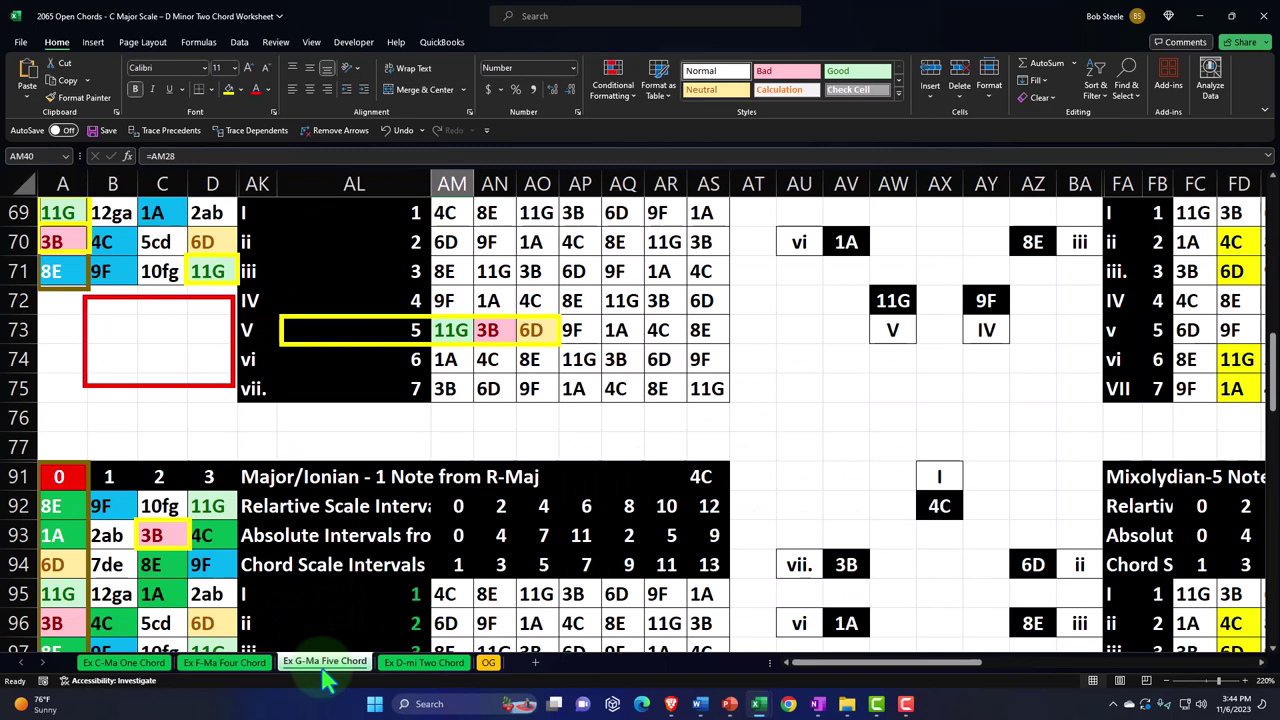
Check the AK92 row-label formula, then return to the Ex D-mi Two Chord sheet
{"action": "left_click", "coordinate": [258, 506]}
{"action": "scroll", "coordinate": [260, 506], "scroll_direction": "up", "scroll_amount": 5}
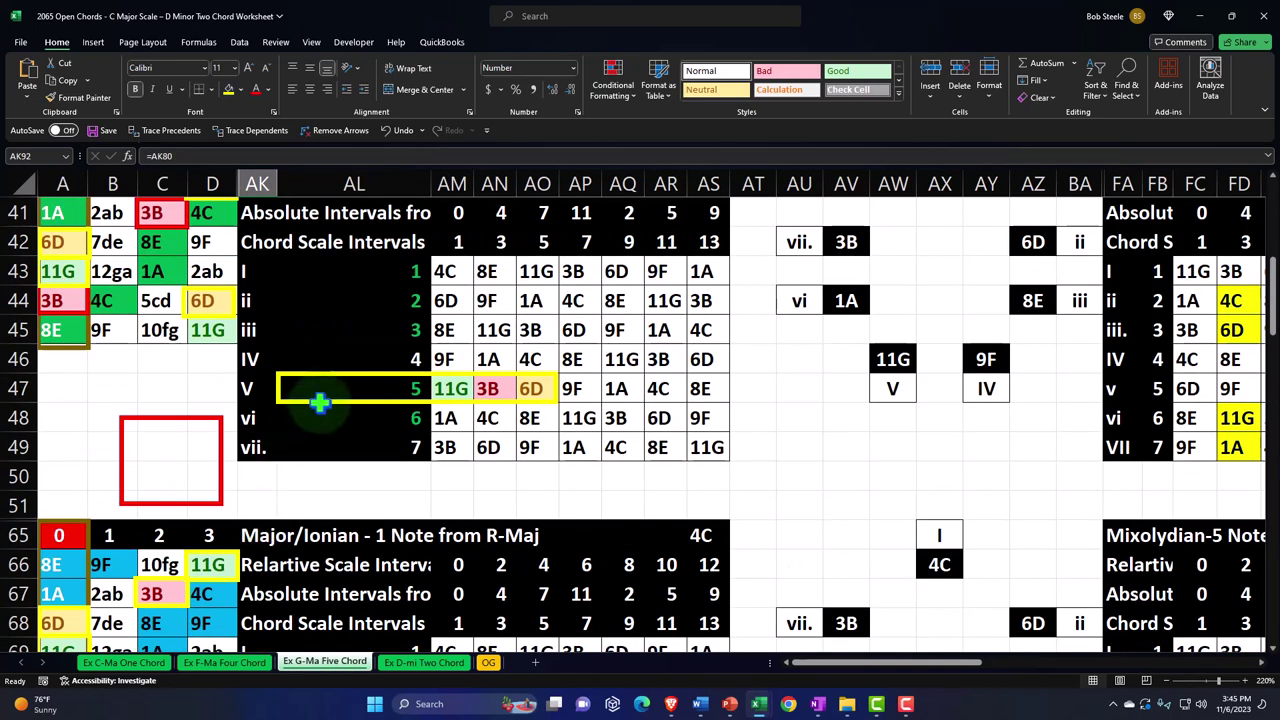
{"action": "scroll", "coordinate": [319, 402], "scroll_direction": "up", "scroll_amount": 9}
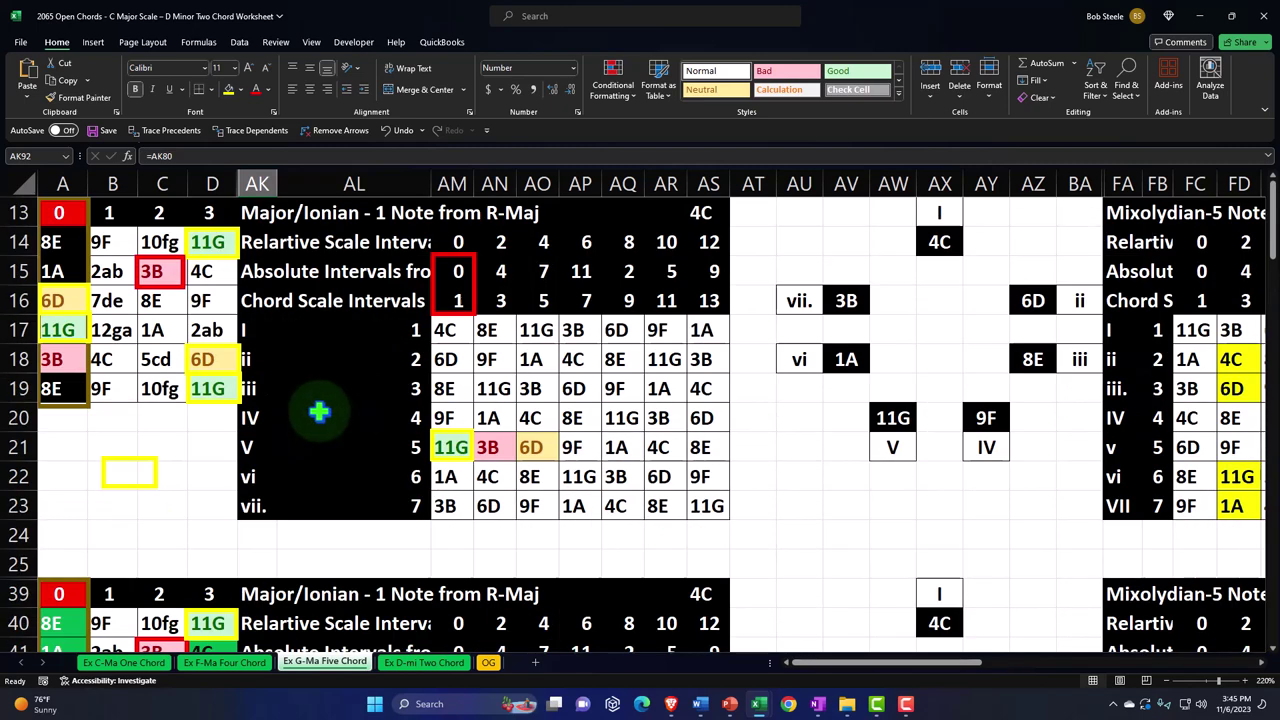
{"action": "left_click", "coordinate": [422, 664]}
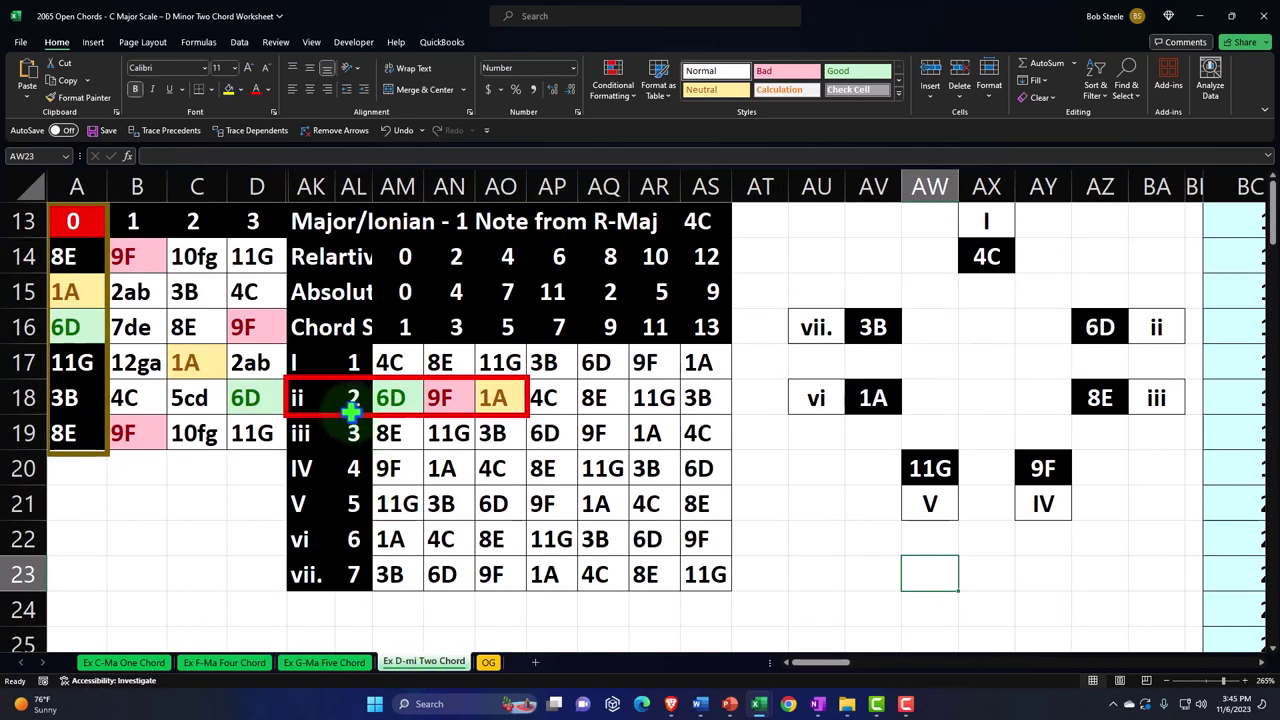
Inspect the formulas behind the I, IV, V and ii chord numbers, interval 4 and AN18's XLOOKUP
{"action": "left_click", "coordinate": [353, 362]}
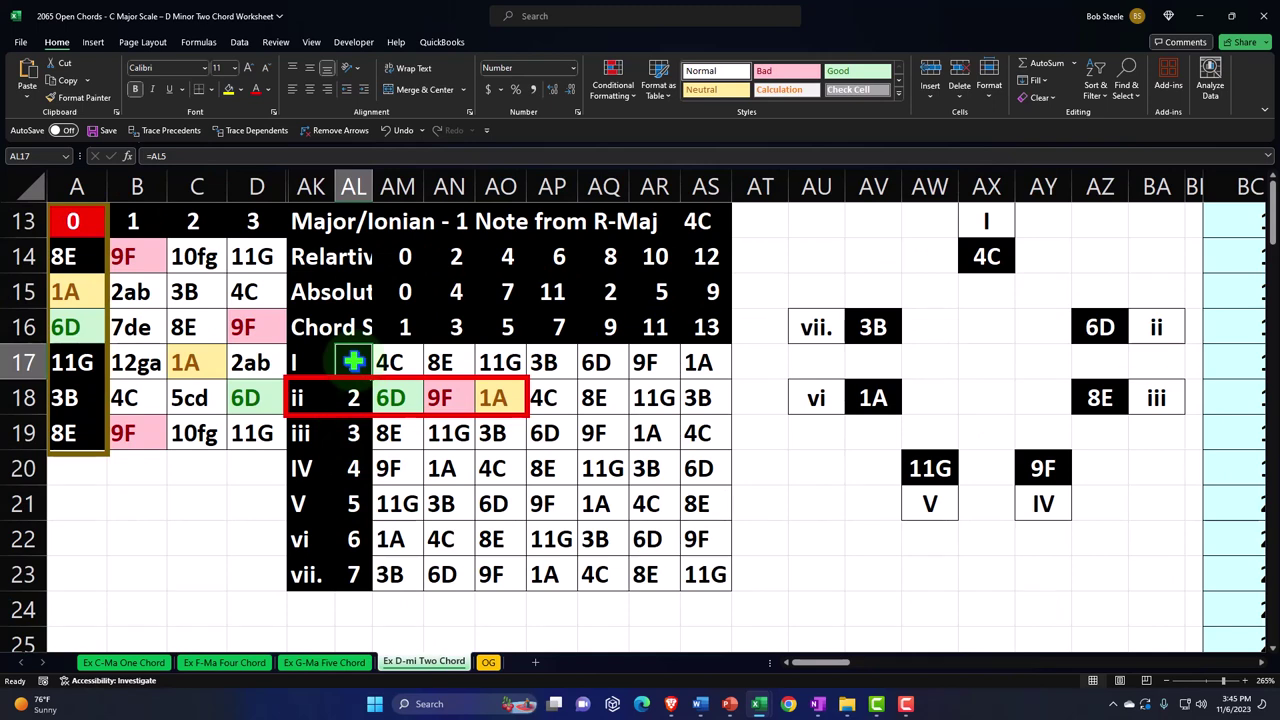
{"action": "left_click", "coordinate": [349, 466]}
{"action": "left_click", "coordinate": [354, 499]}
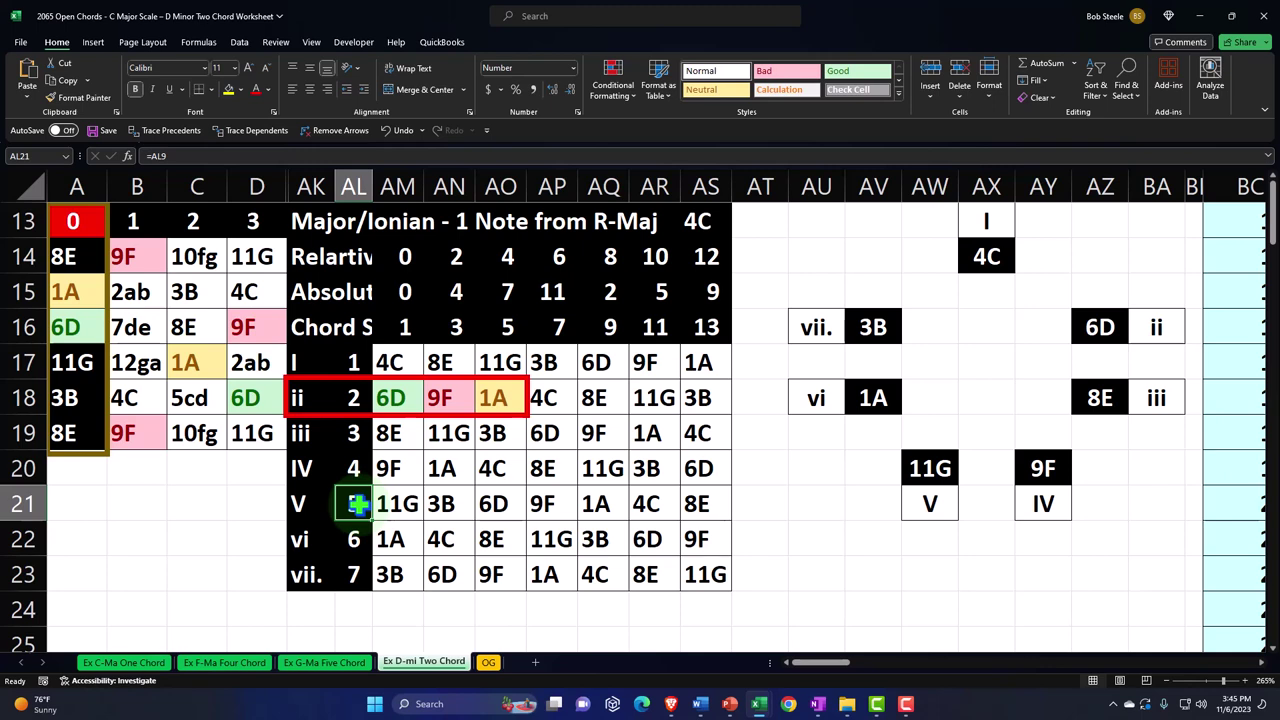
{"action": "left_click", "coordinate": [348, 398]}
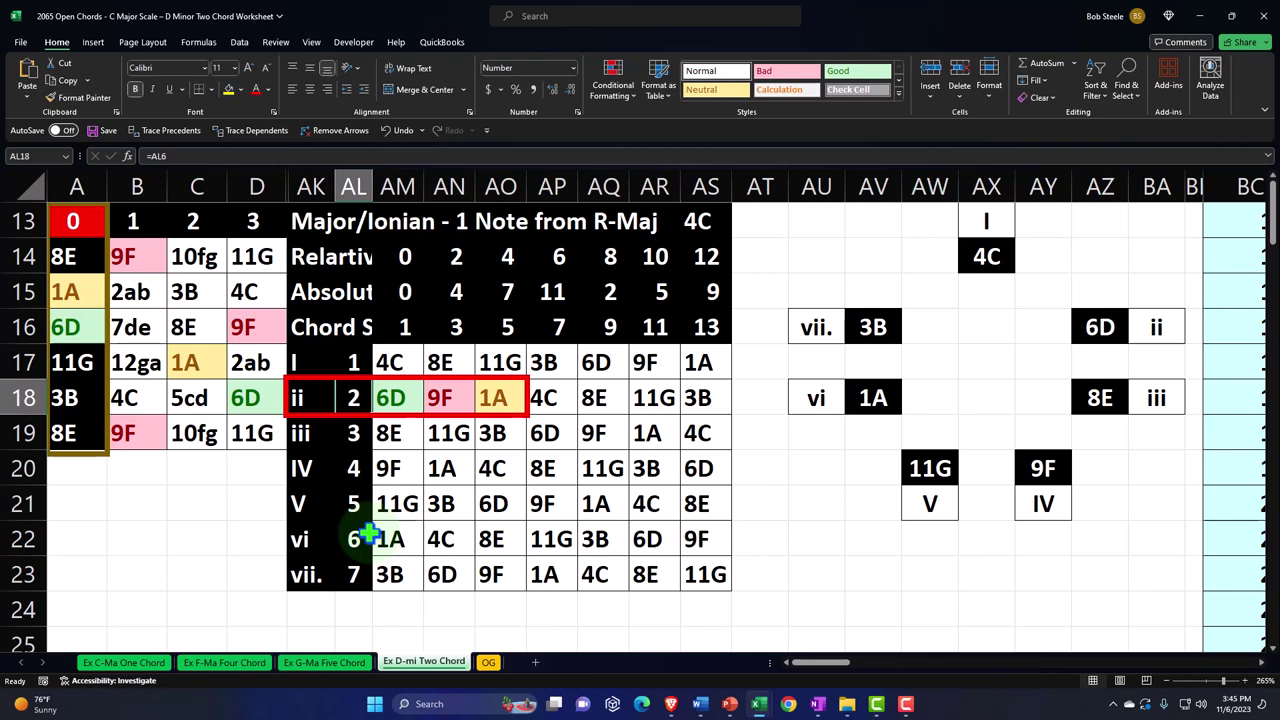
{"action": "left_click", "coordinate": [463, 291]}
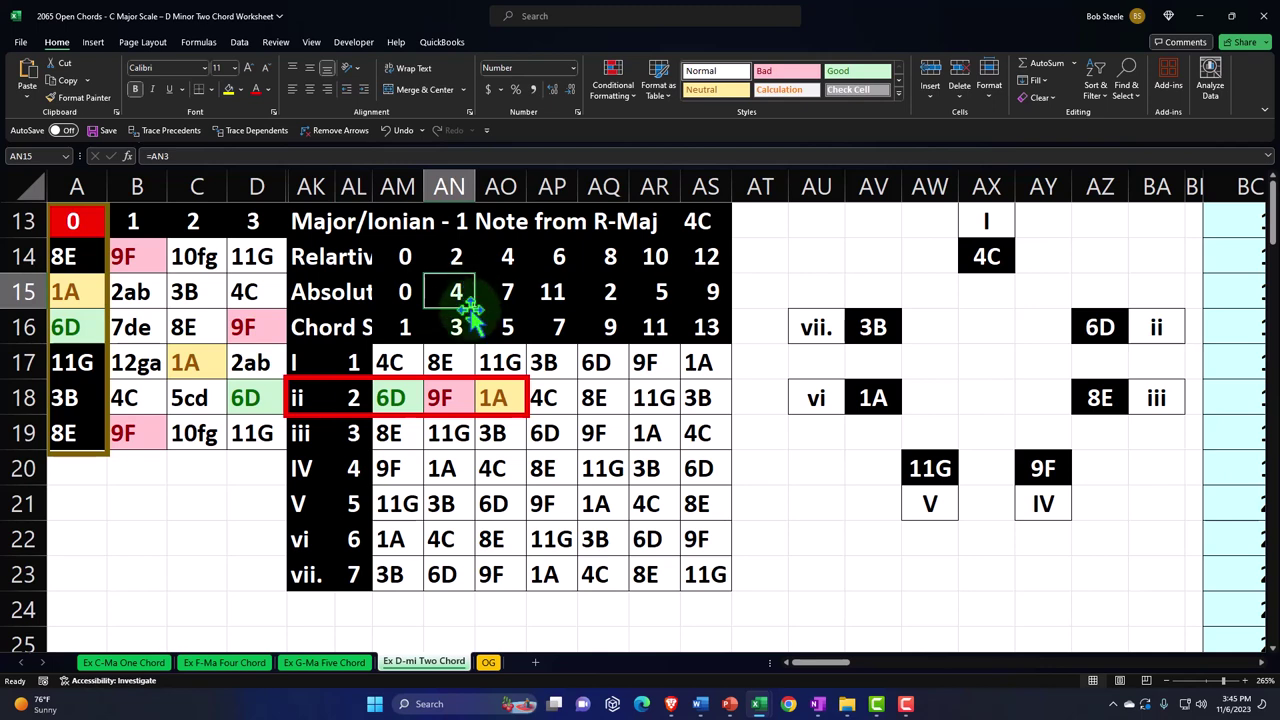
{"action": "left_click", "coordinate": [466, 398]}
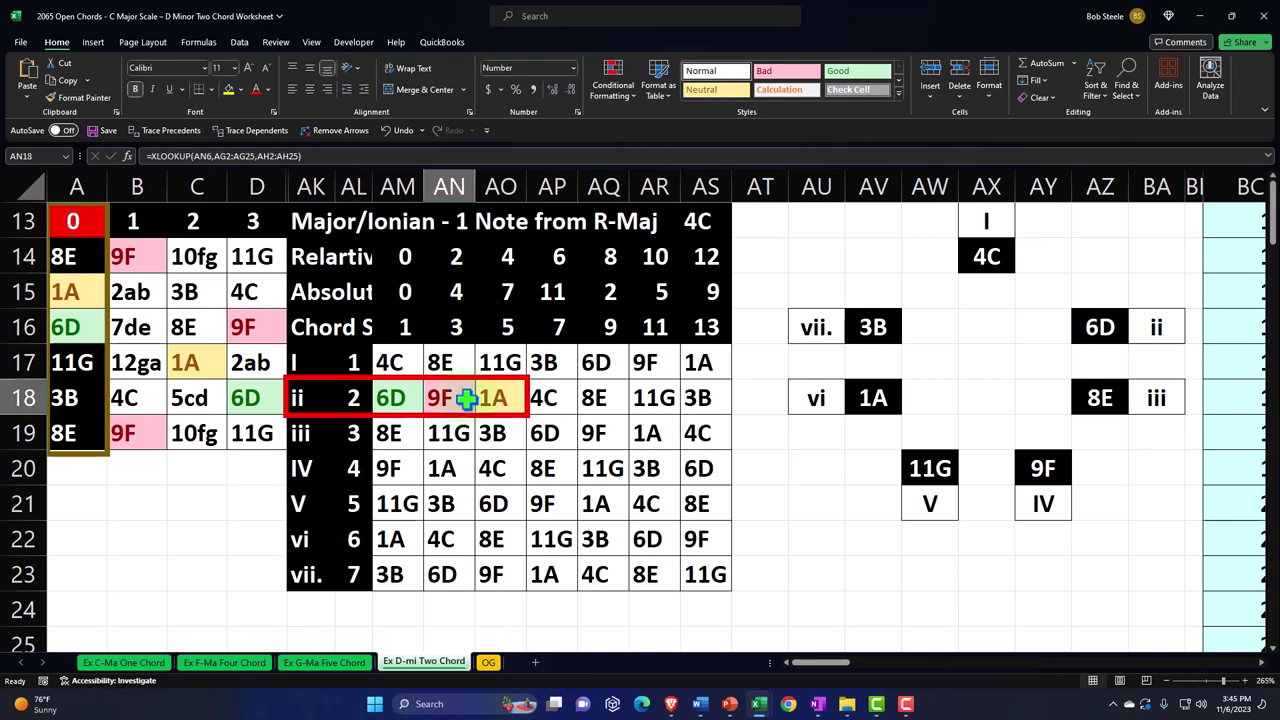
{"action": "left_click", "coordinate": [461, 291]}
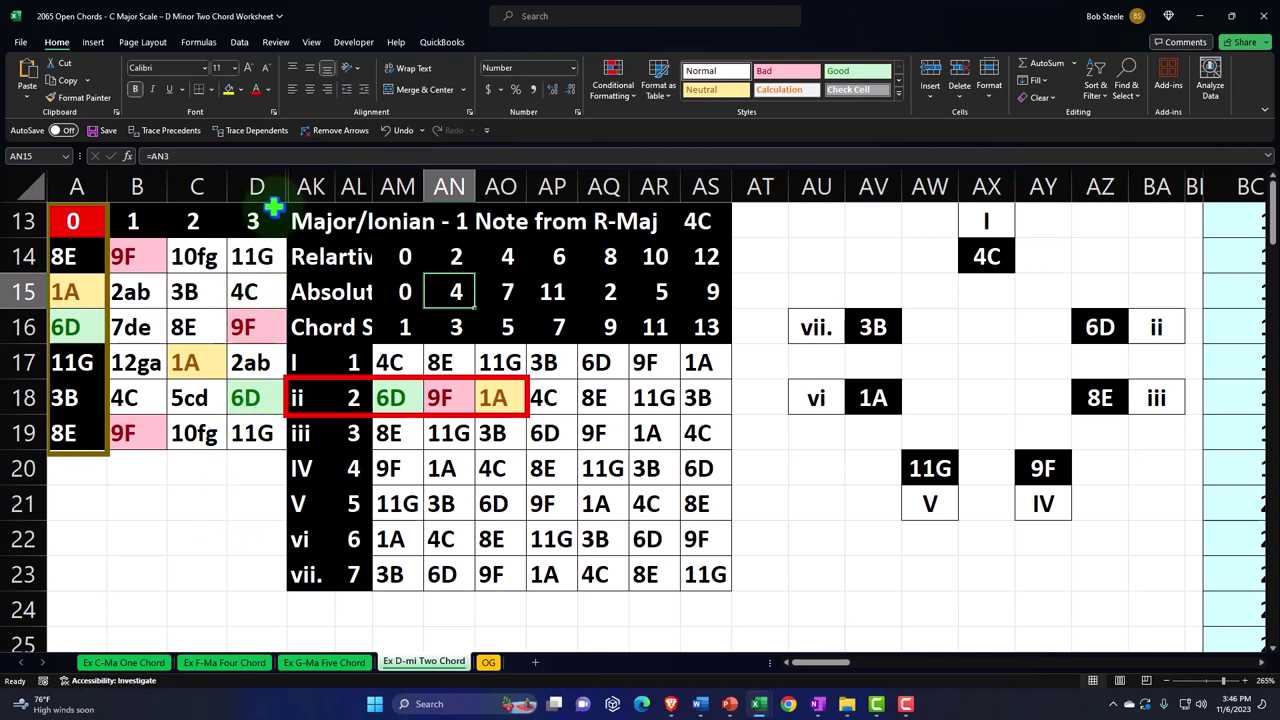
Inspect A13:B13 and the A14 lookup, then scroll down through the repeated chord tables
{"action": "left_click_drag", "start_coordinate": [69, 221], "coordinate": [257, 427]}
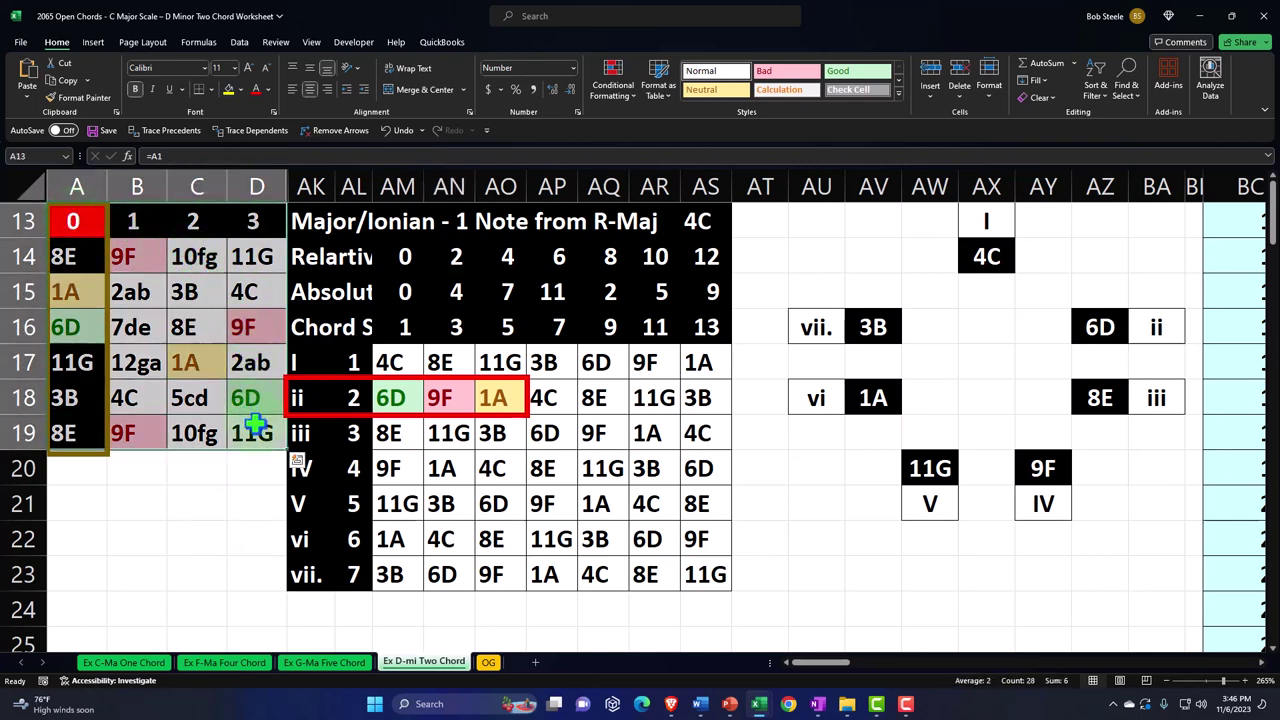
{"action": "left_click", "coordinate": [72, 257]}
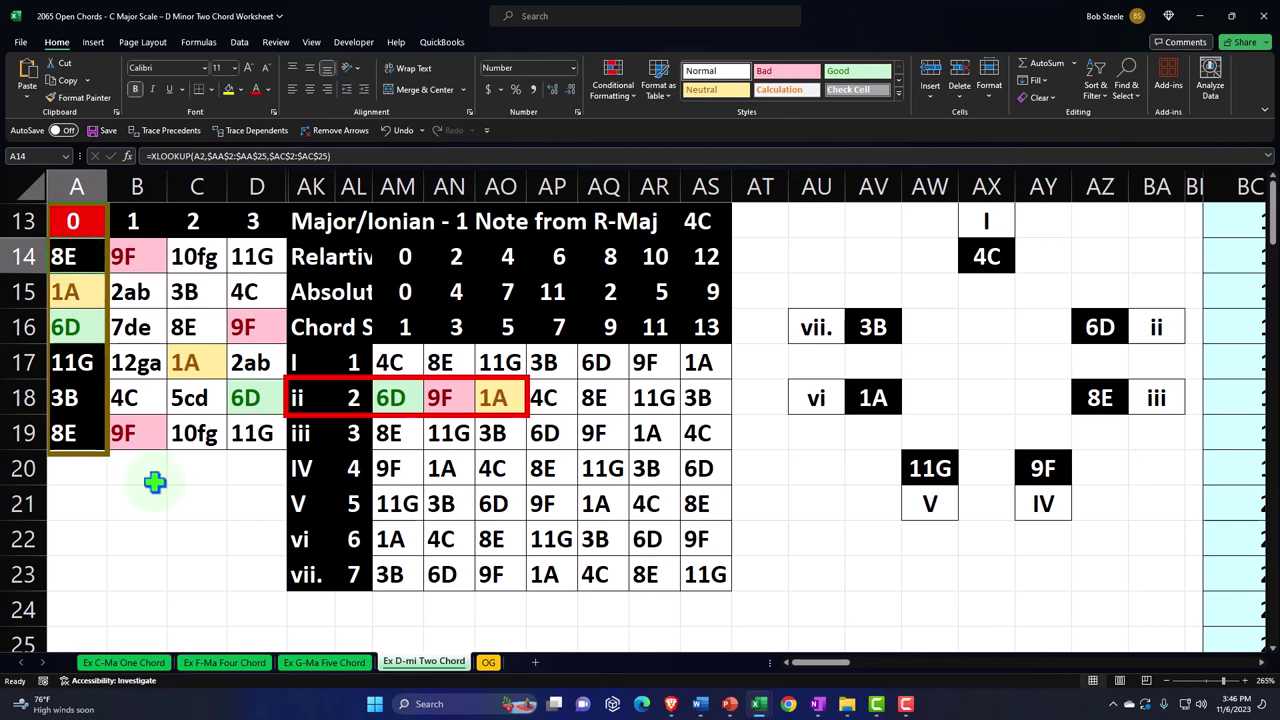
{"action": "scroll", "coordinate": [154, 480], "scroll_direction": "down", "scroll_amount": 3}
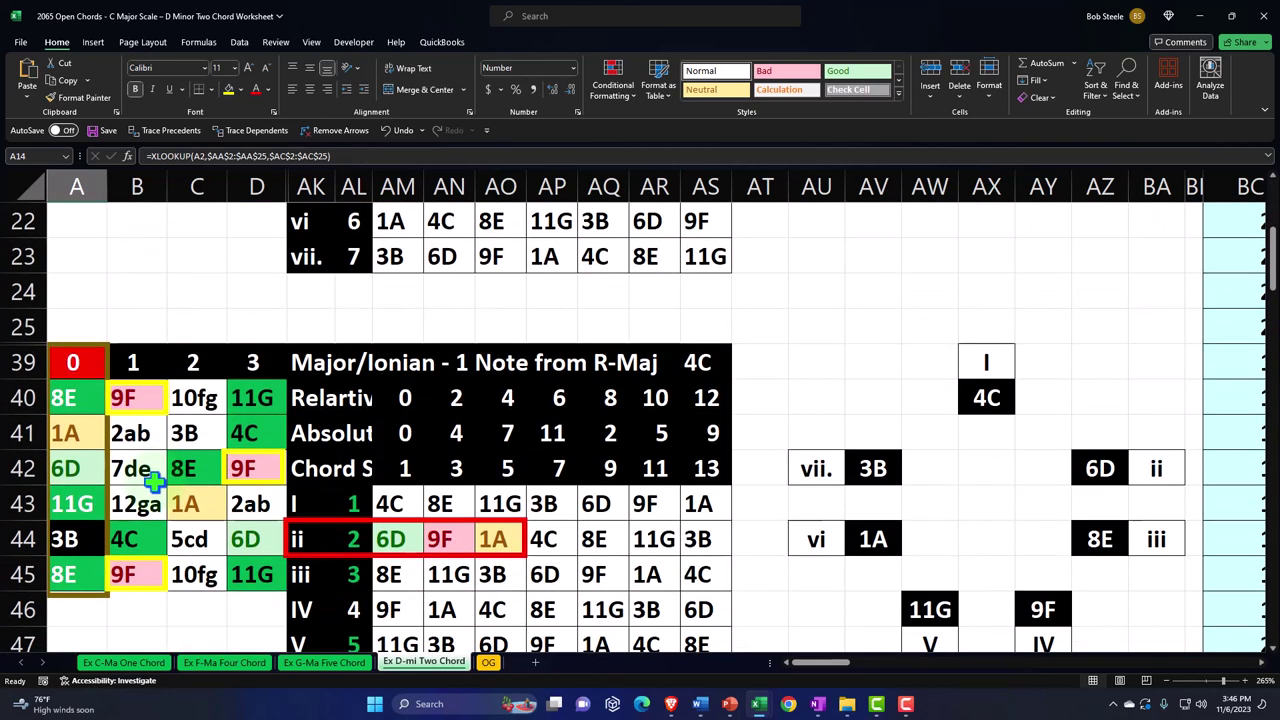
{"action": "scroll", "coordinate": [154, 480], "scroll_direction": "down", "scroll_amount": 9}
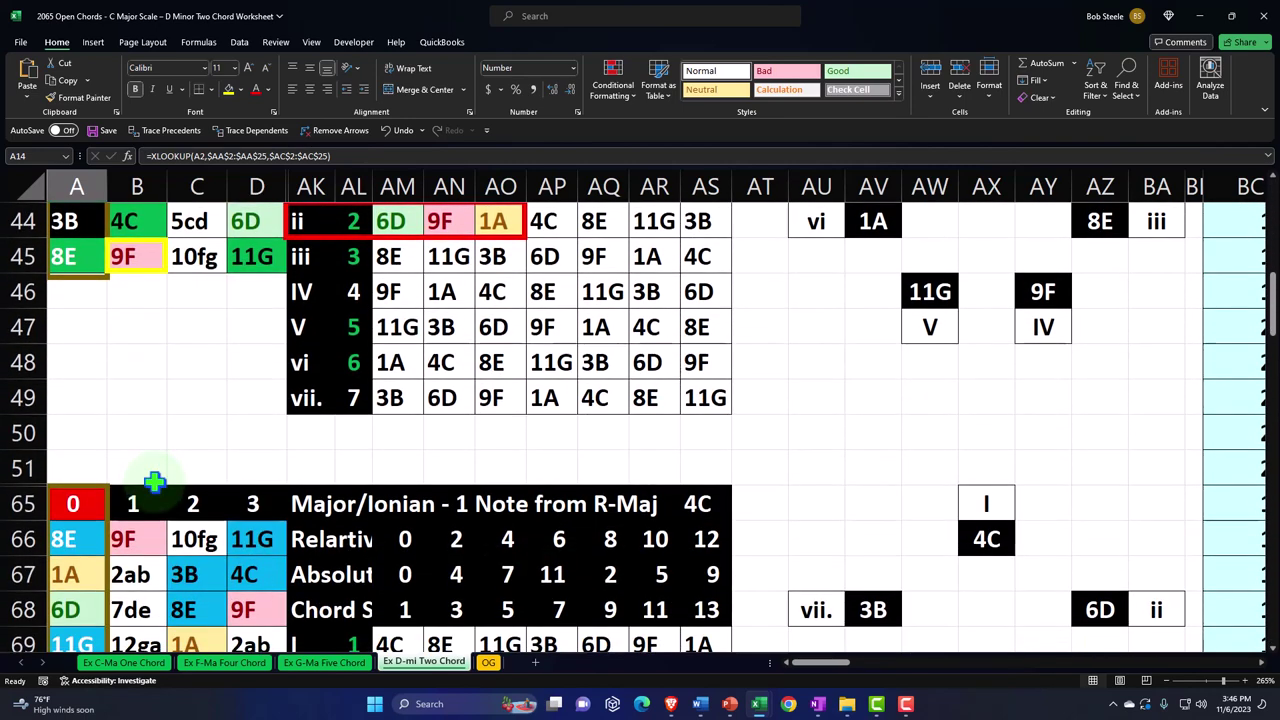
{"action": "scroll", "coordinate": [154, 482], "scroll_direction": "down", "scroll_amount": 3}
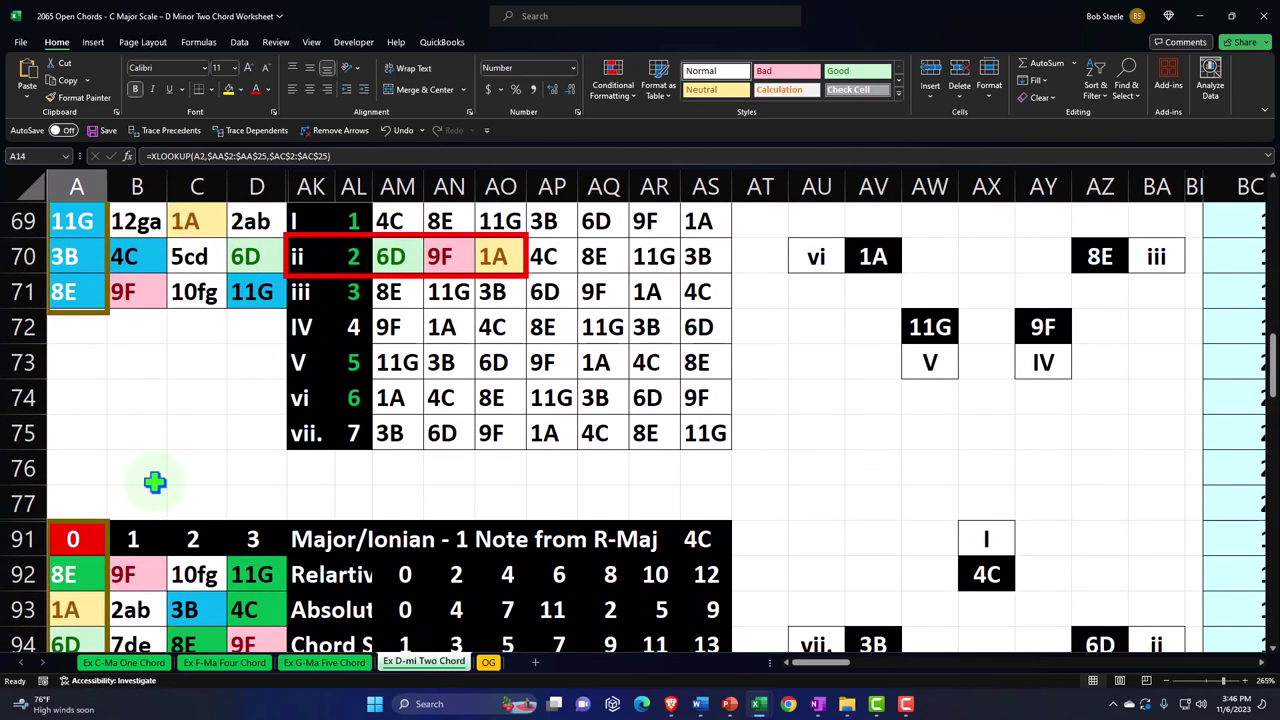
{"action": "scroll", "coordinate": [154, 482], "scroll_direction": "down", "scroll_amount": 4}
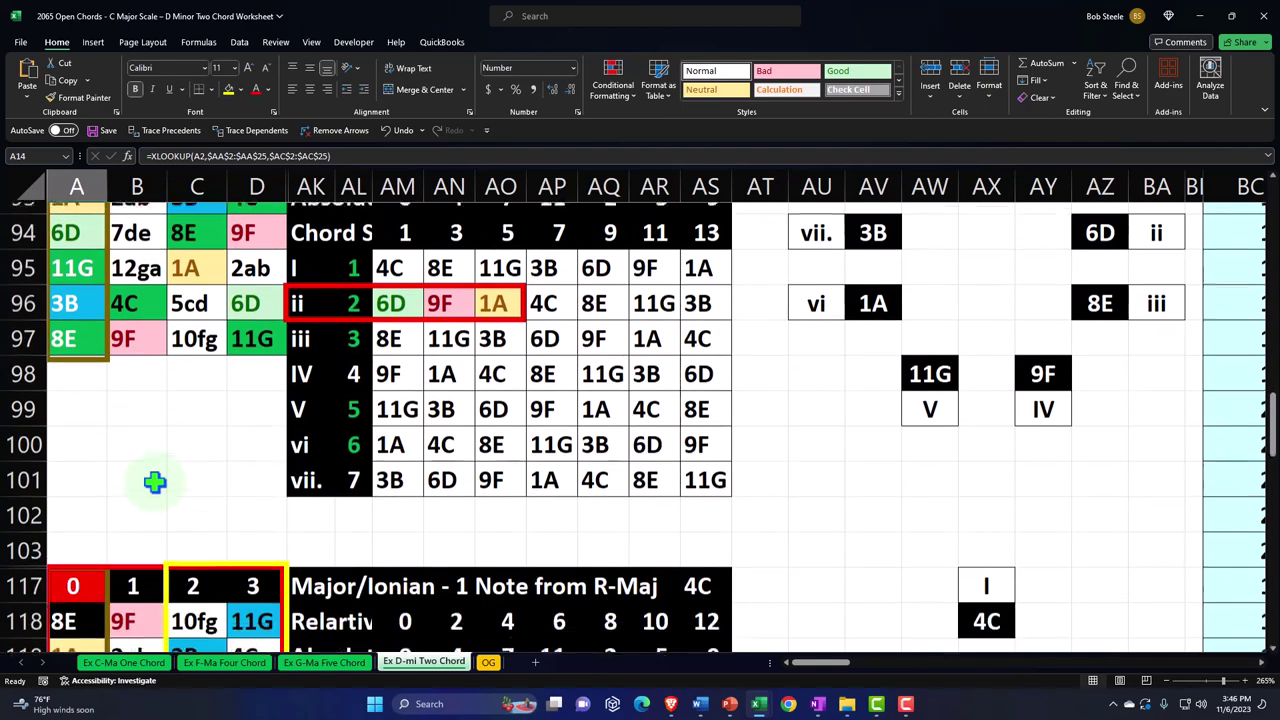
{"action": "scroll", "coordinate": [154, 482], "scroll_direction": "down", "scroll_amount": 6}
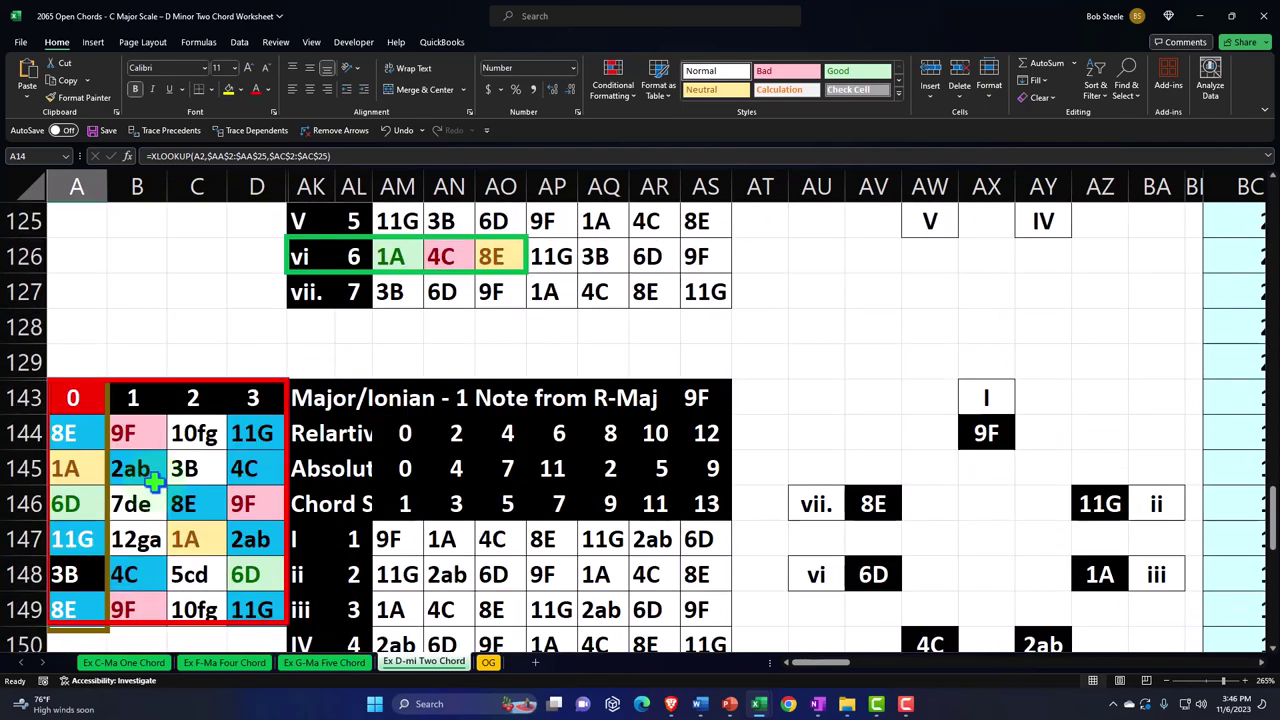
Ctrl-drag the OG sheet tab to create an OG (2) copy
{"action": "scroll", "coordinate": [154, 482], "scroll_direction": "up", "scroll_amount": 12}
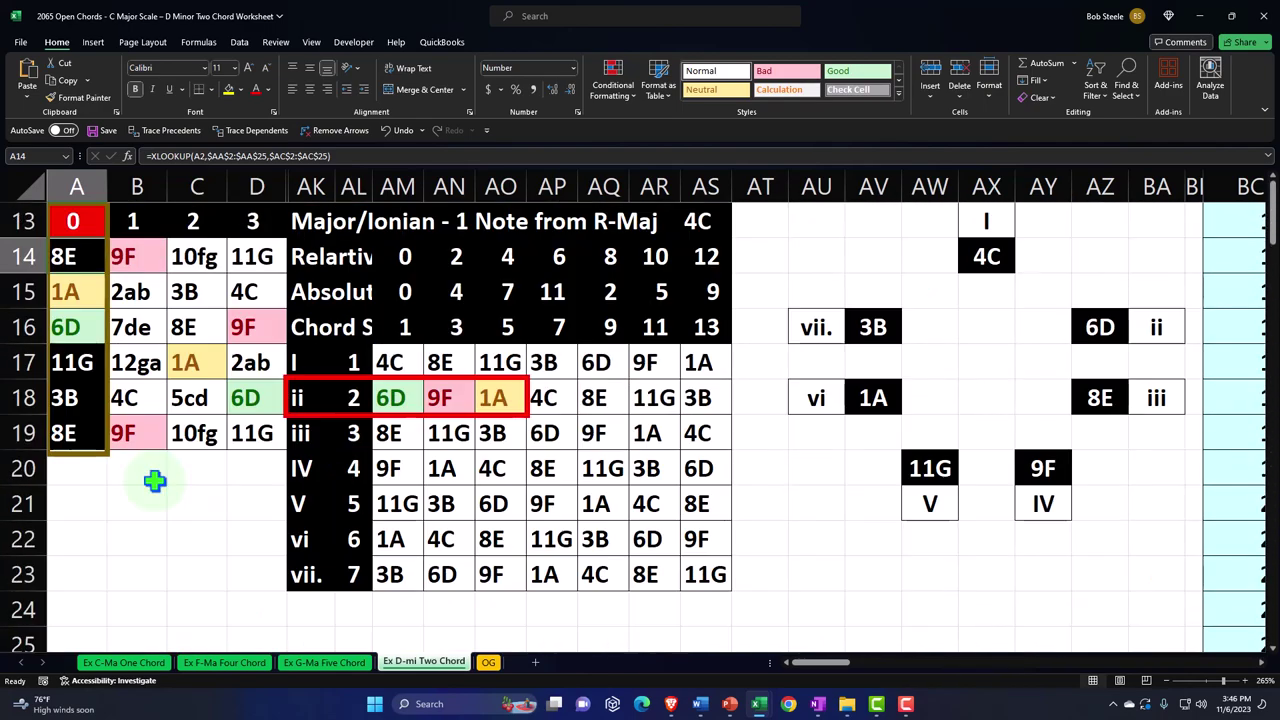
{"action": "left_click", "coordinate": [494, 668]}
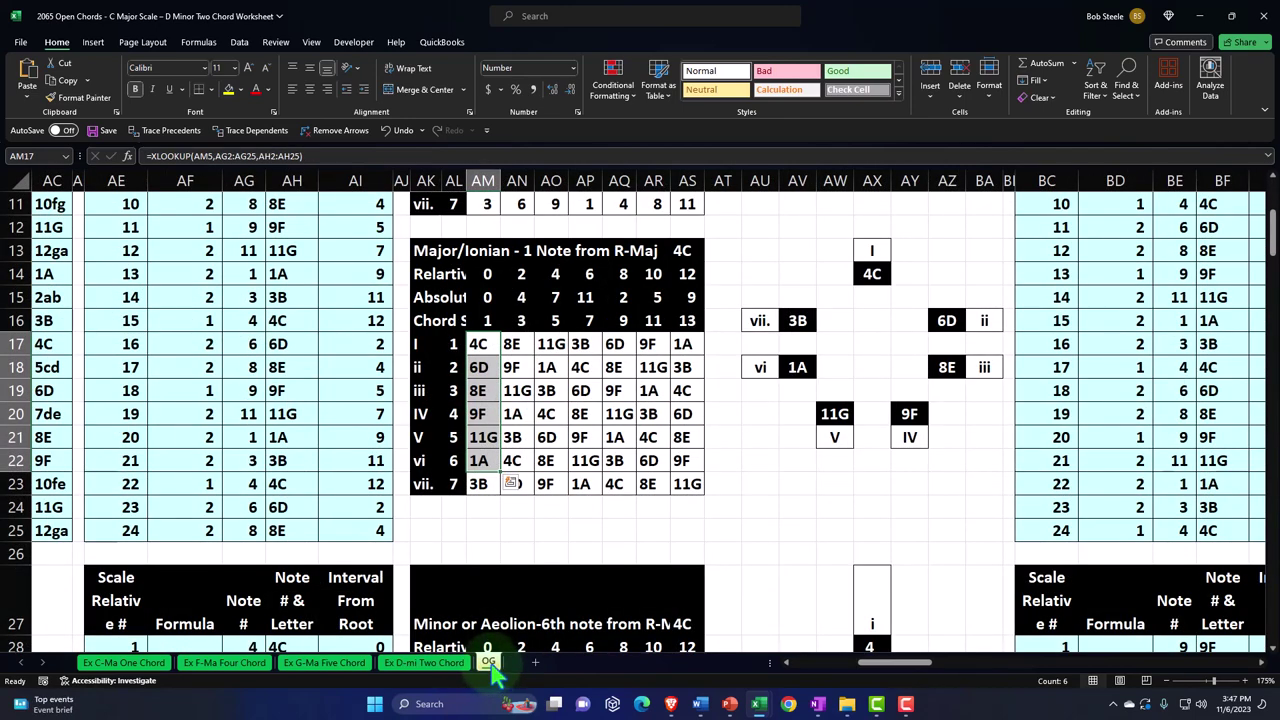
{"action": "left_click_drag", "start_coordinate": [491, 668], "coordinate": [522, 668]}
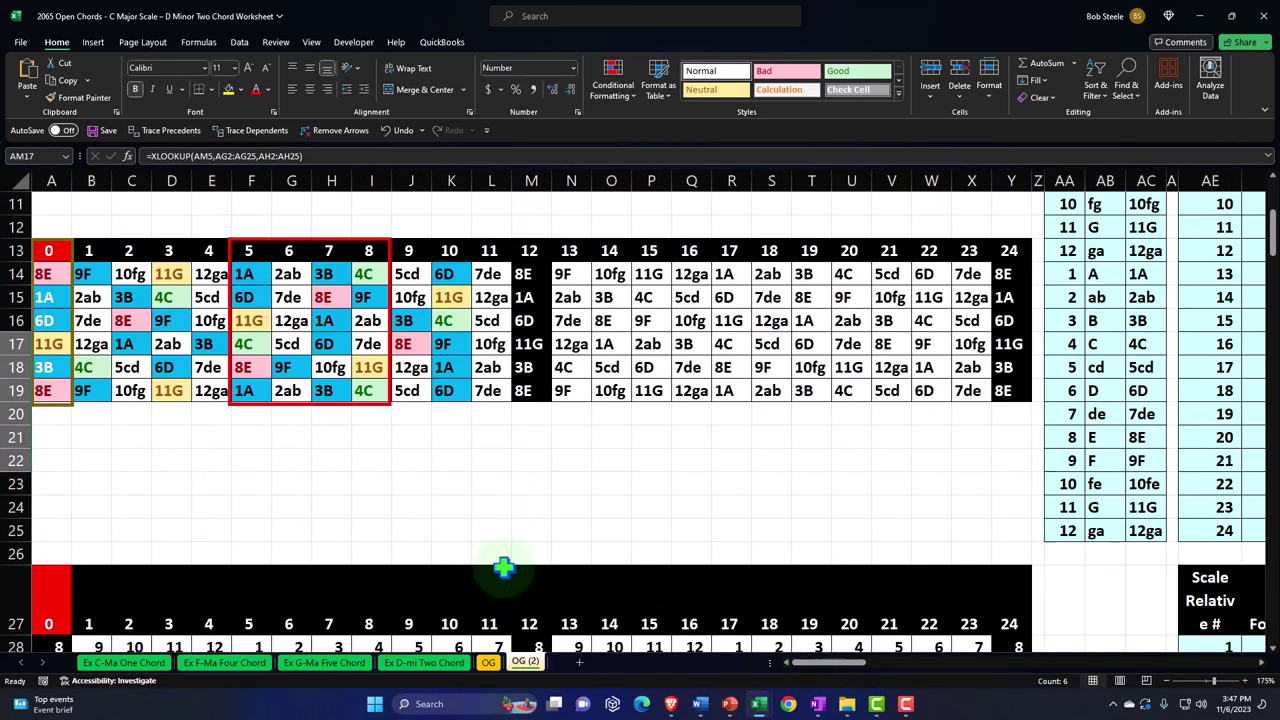
Rename the OG (2) sheet to 'Practice D-mi Two Chord'
{"action": "double_click", "coordinate": [527, 662]}
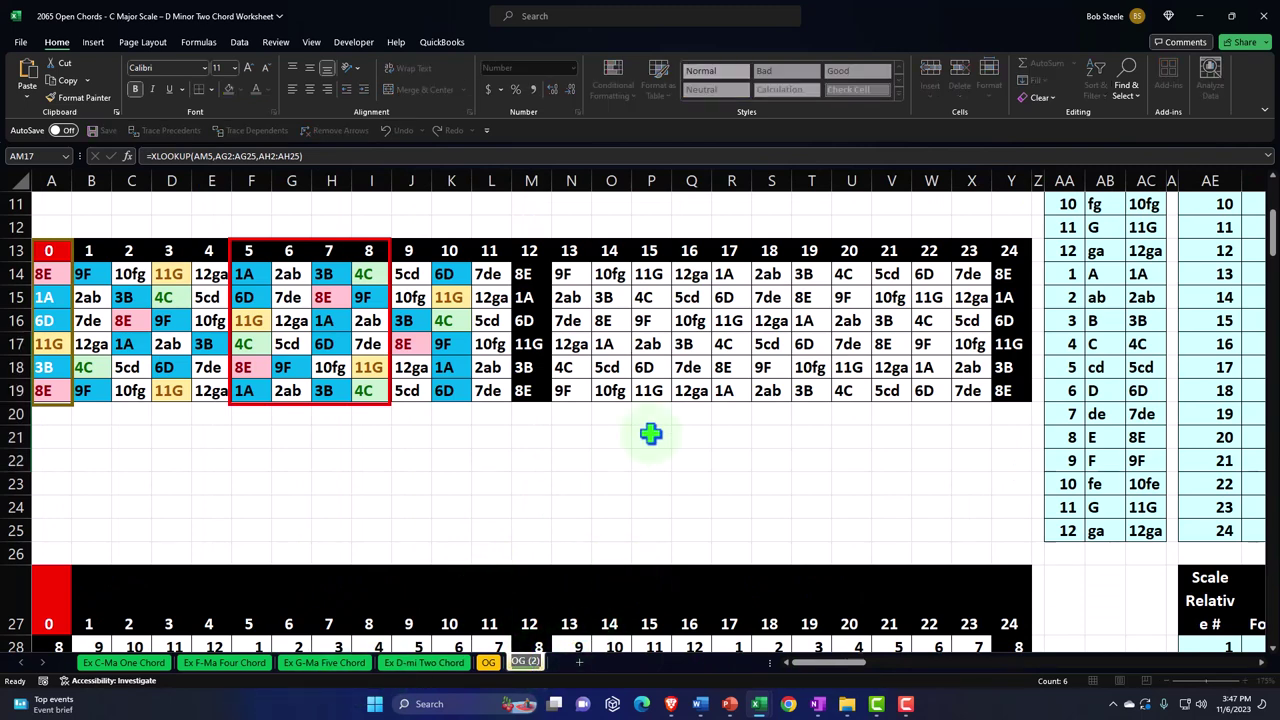
{"action": "type", "text": "Practice D-"}
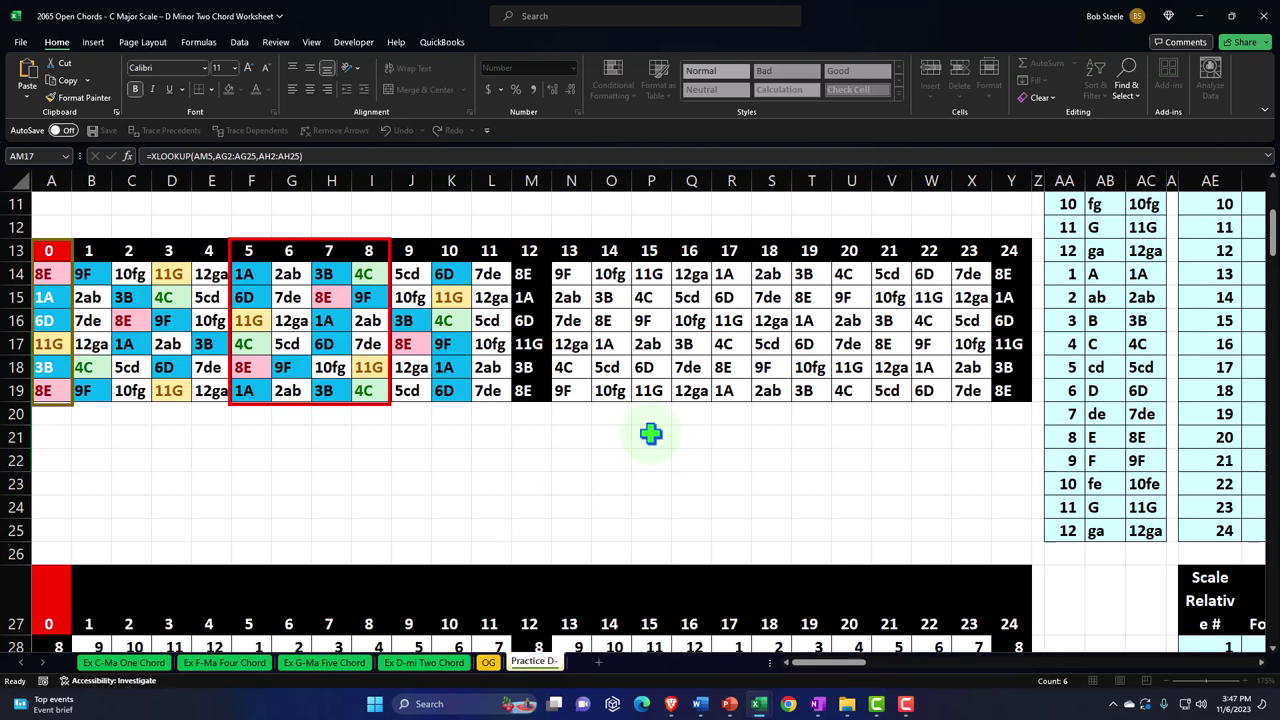
{"action": "type", "text": "mi"}
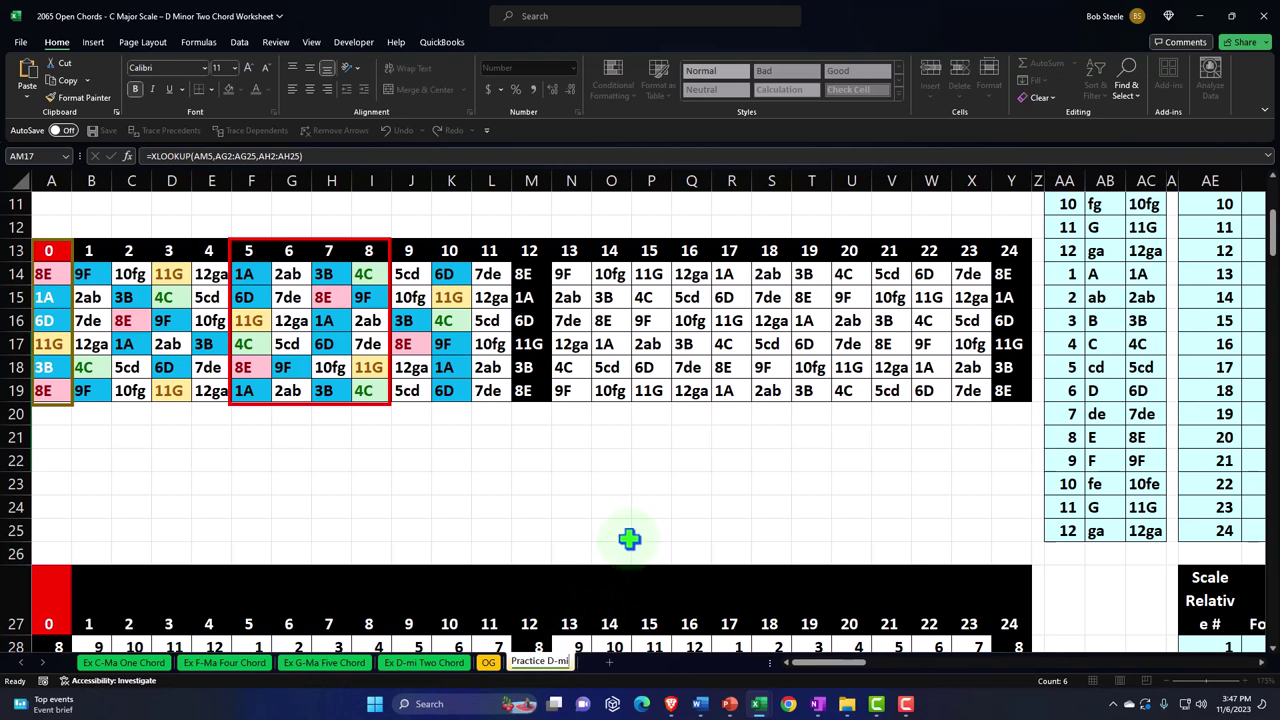
{"action": "type", "text": "Two Chord"}
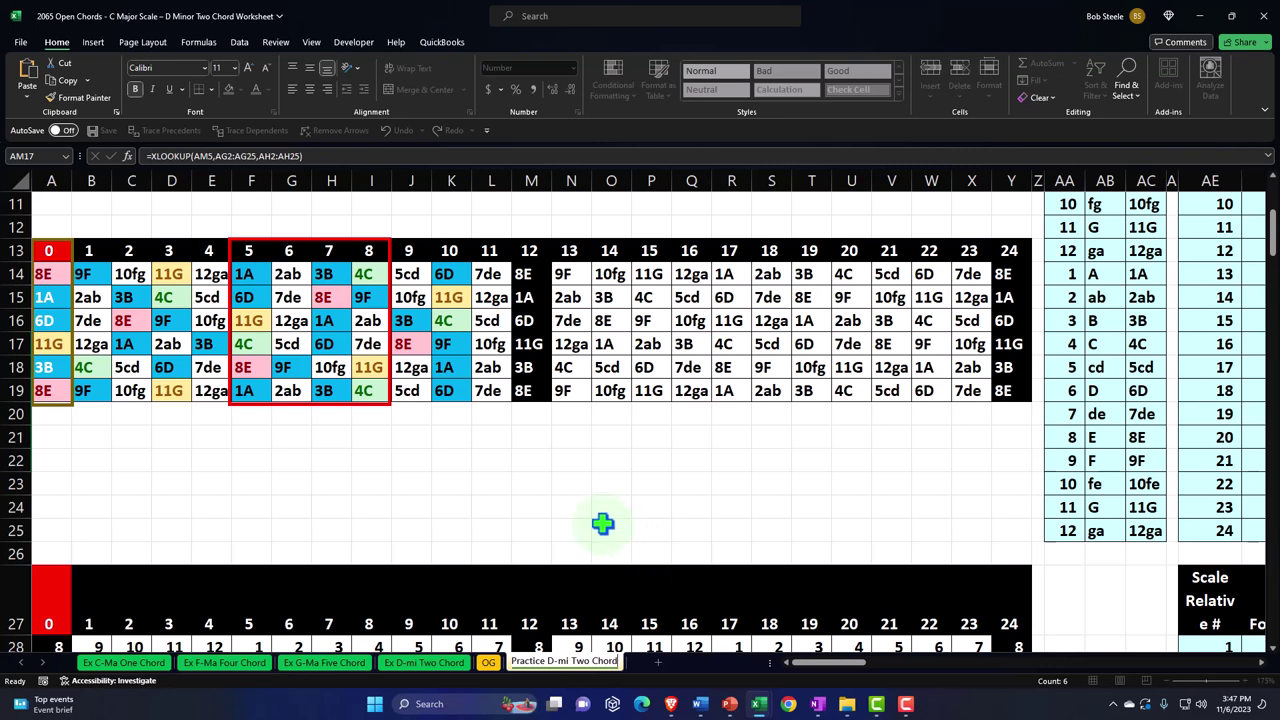
{"action": "left_click", "coordinate": [603, 525]}
Preview a light cyan tab colour in More Colors, then cancel without changing it
{"action": "right_click", "coordinate": [587, 663]}
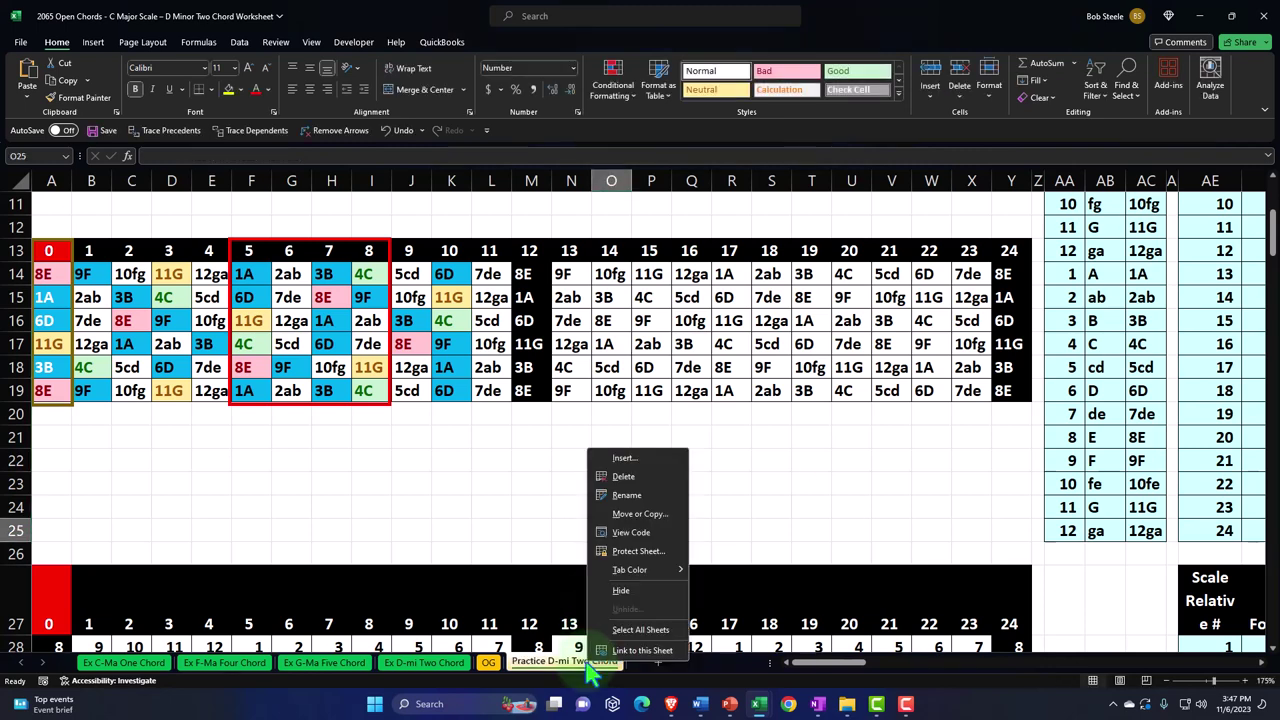
{"action": "mouse_move", "coordinate": [630, 571]}
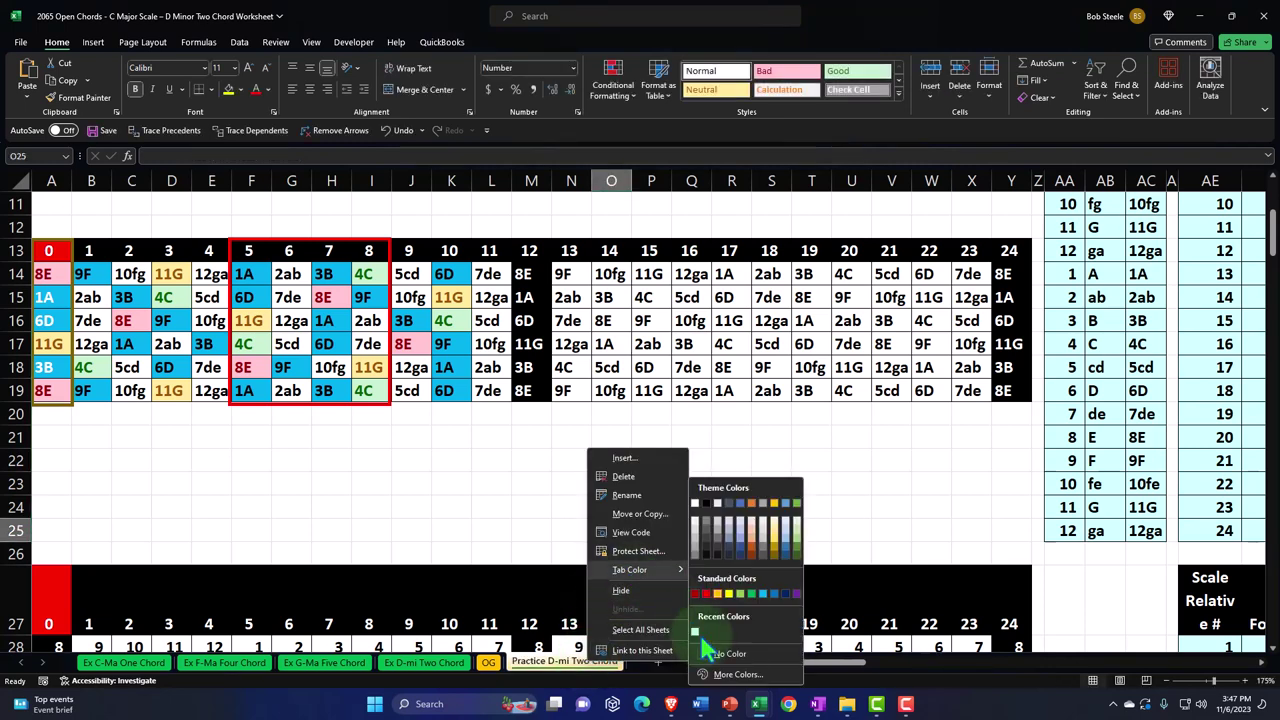
{"action": "left_click", "coordinate": [726, 674]}
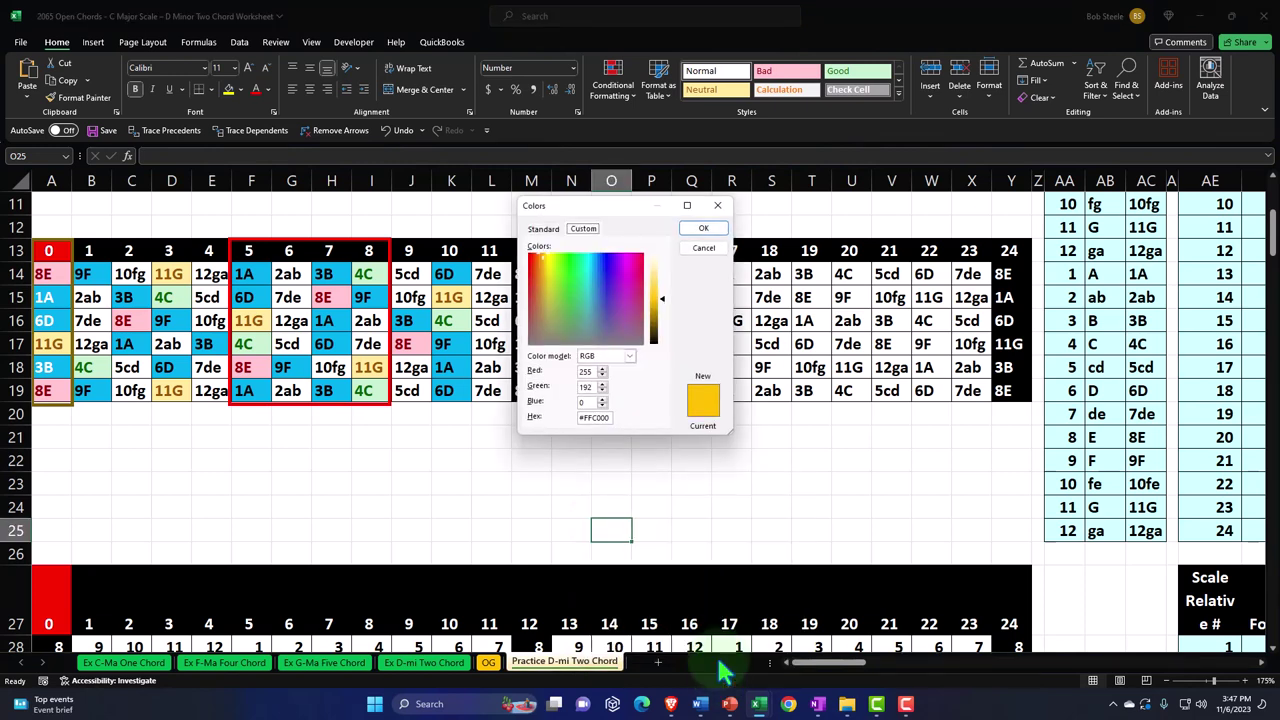
{"action": "left_click", "coordinate": [547, 232]}
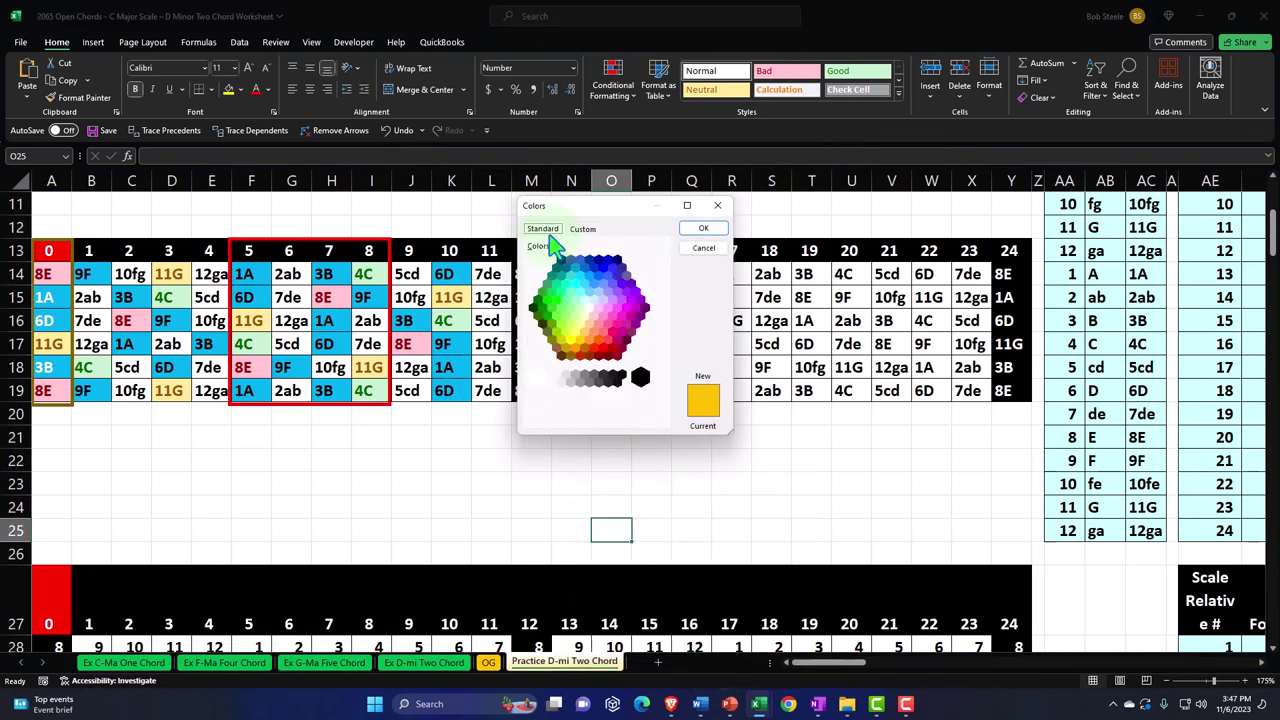
{"action": "left_click", "coordinate": [585, 300]}
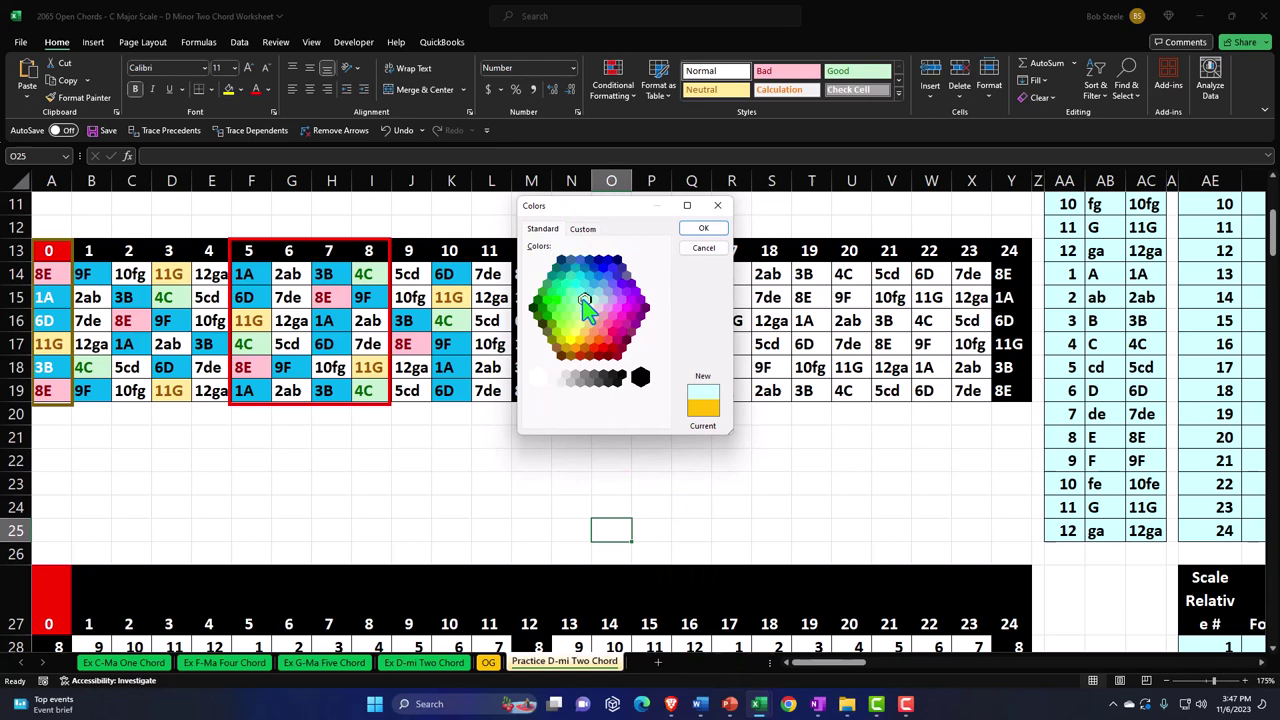
{"action": "left_click", "coordinate": [700, 250]}
Select cells O23 and L23 and scroll back up
{"action": "left_click", "coordinate": [622, 485]}
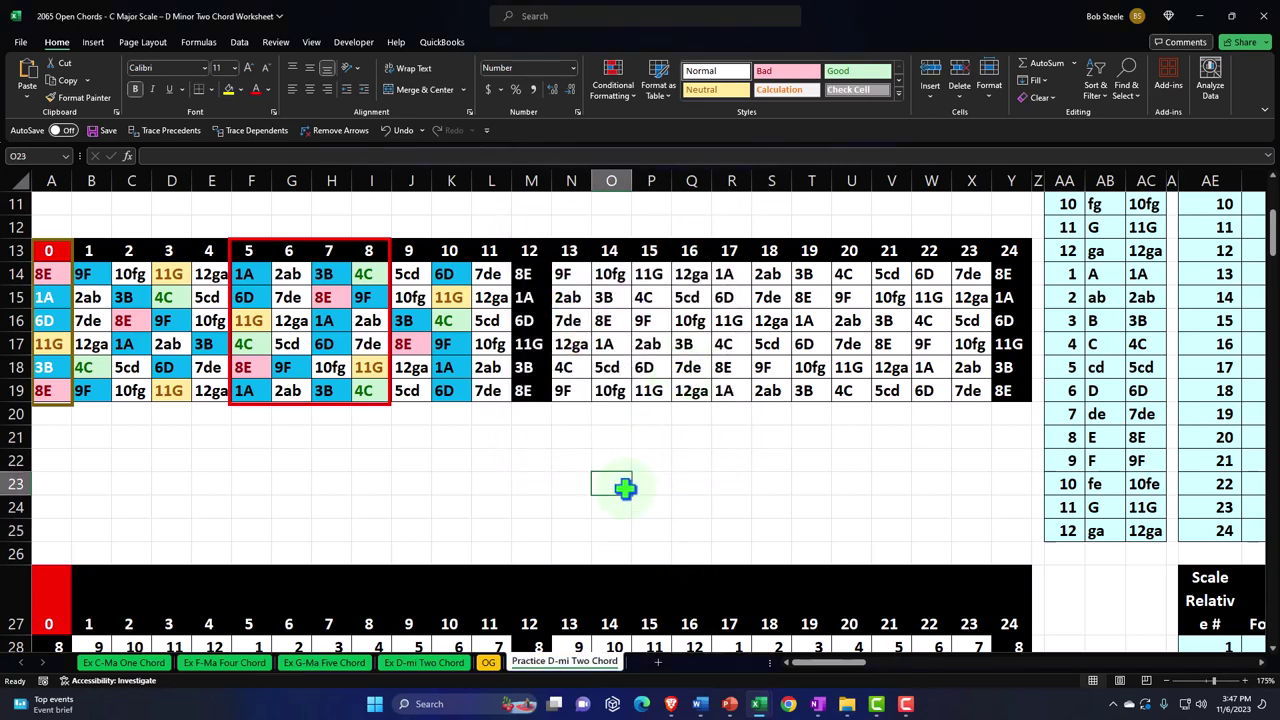
{"action": "left_click", "coordinate": [491, 485]}
{"action": "scroll", "coordinate": [423, 489], "scroll_direction": "up", "scroll_amount": 4}
{"action": "left_click", "coordinate": [332, 430]}
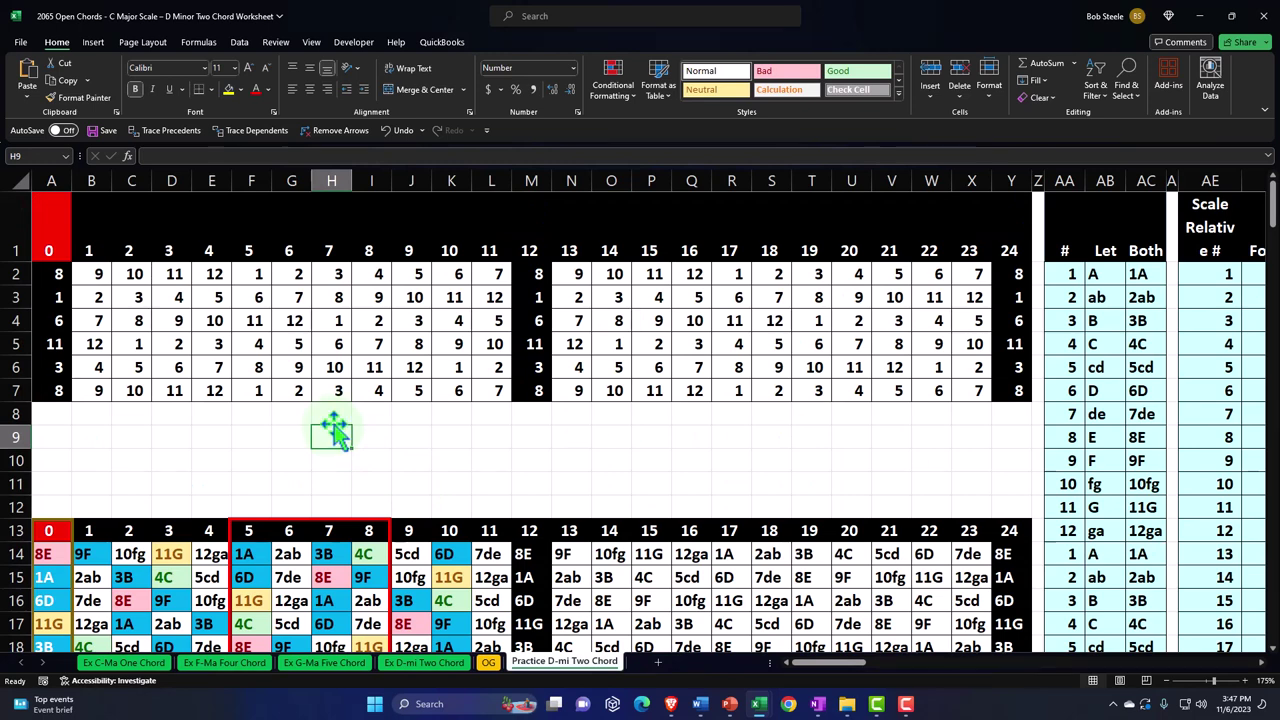
{"action": "scroll", "coordinate": [333, 430], "scroll_direction": "down", "scroll_amount": 1}
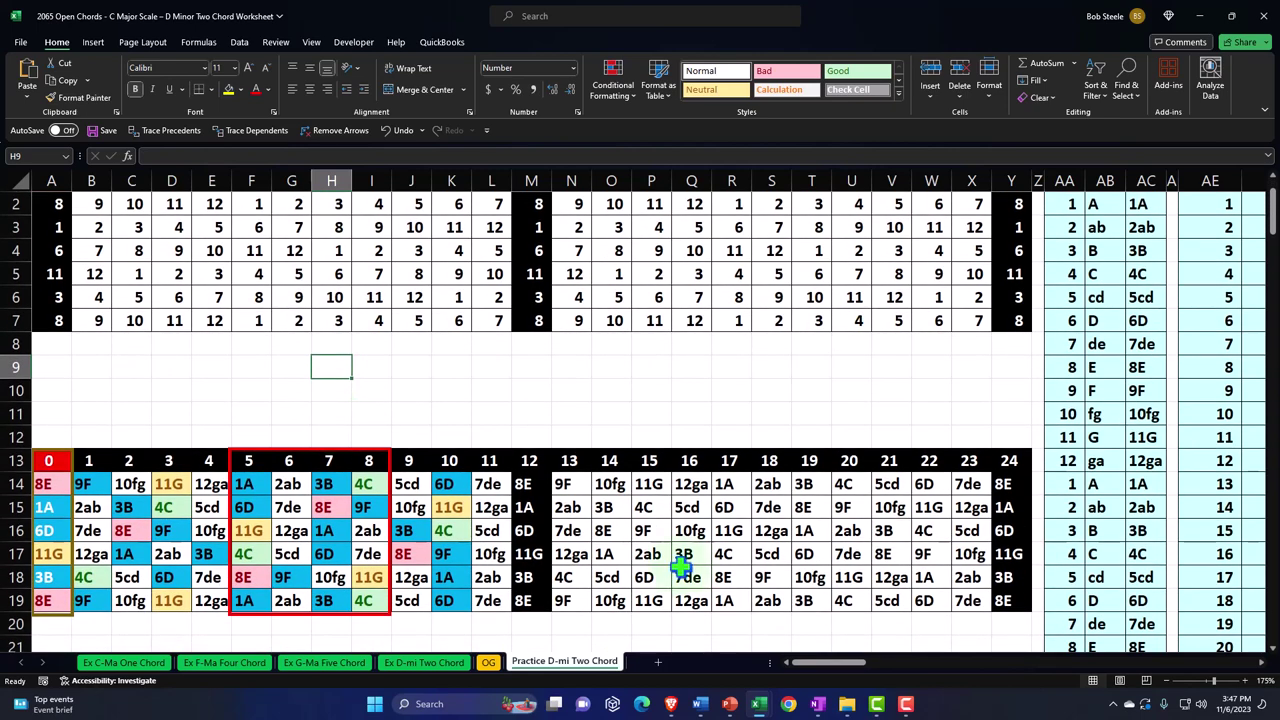
{"action": "left_click_drag", "start_coordinate": [829, 674], "coordinate": [890, 677]}
{"action": "scroll", "coordinate": [832, 558], "scroll_direction": "down", "scroll_amount": 2}
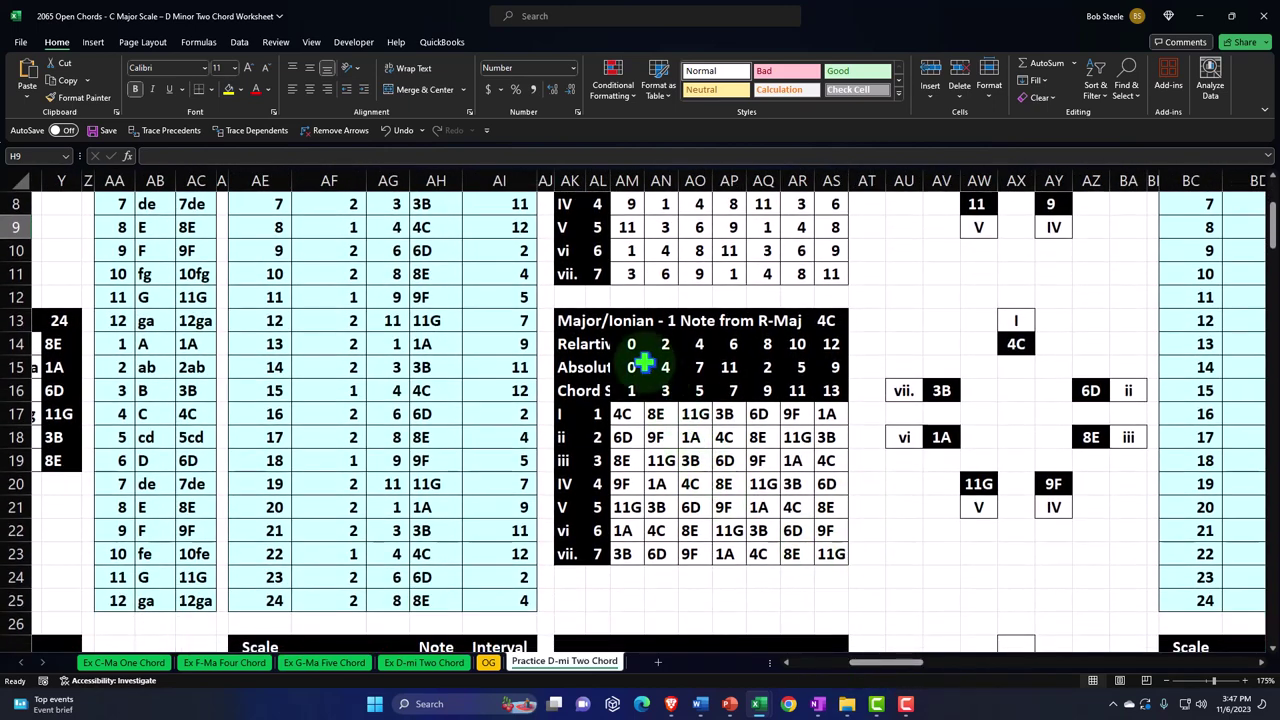
{"action": "left_click", "coordinate": [576, 320]}
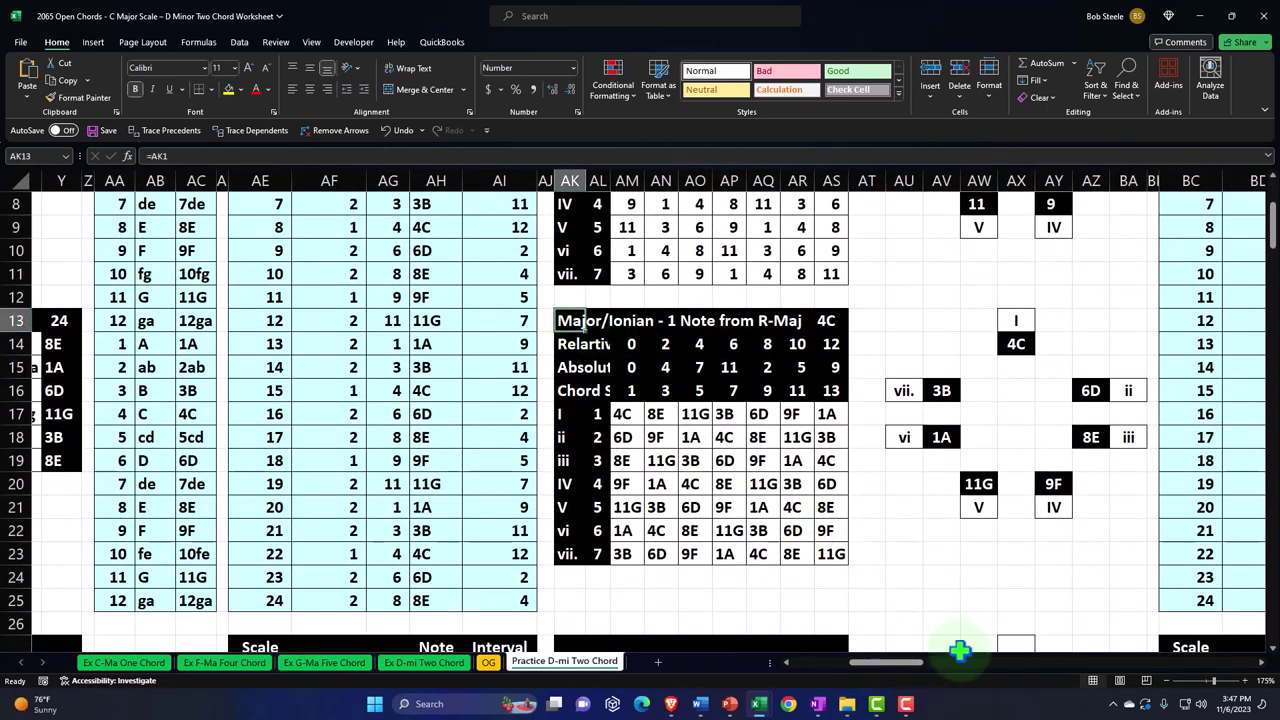
{"action": "left_click_drag", "start_coordinate": [928, 671], "coordinate": [885, 675]}
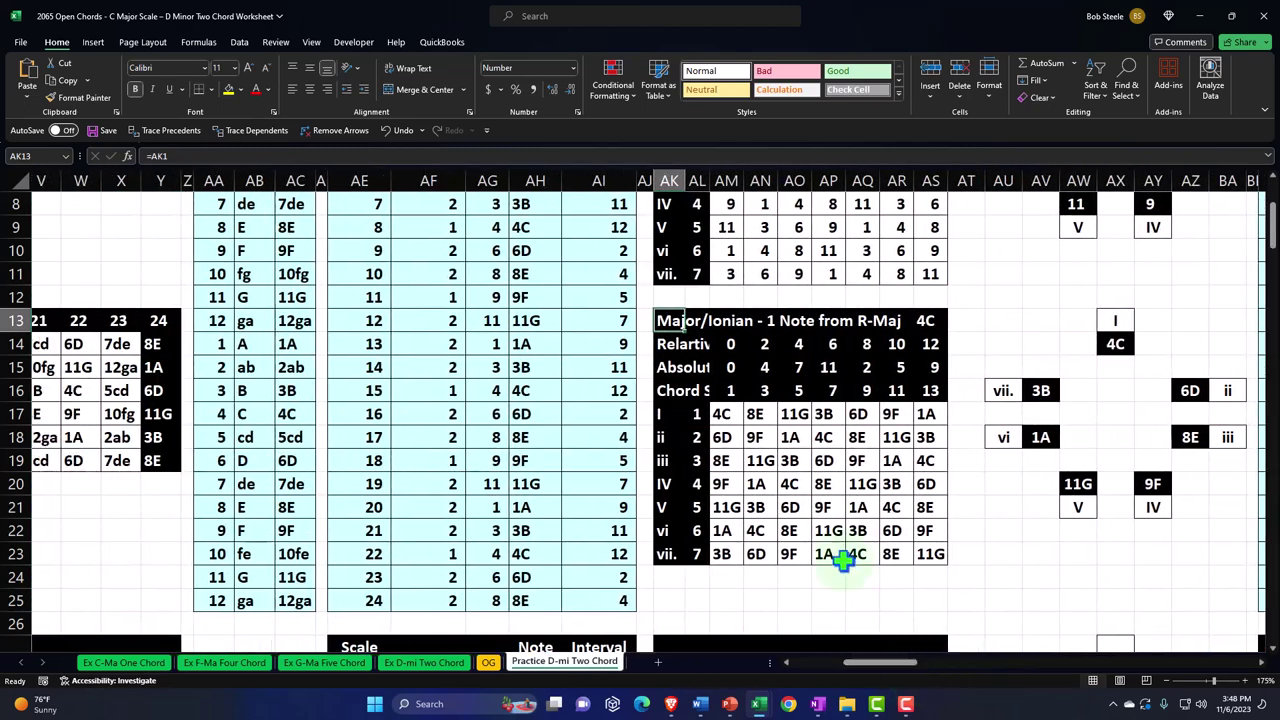
{"action": "left_click", "coordinate": [925, 320]}
{"action": "scroll", "coordinate": [779, 393], "scroll_direction": "down", "scroll_amount": 2}
{"action": "scroll", "coordinate": [781, 396], "scroll_direction": "down", "scroll_amount": 1}
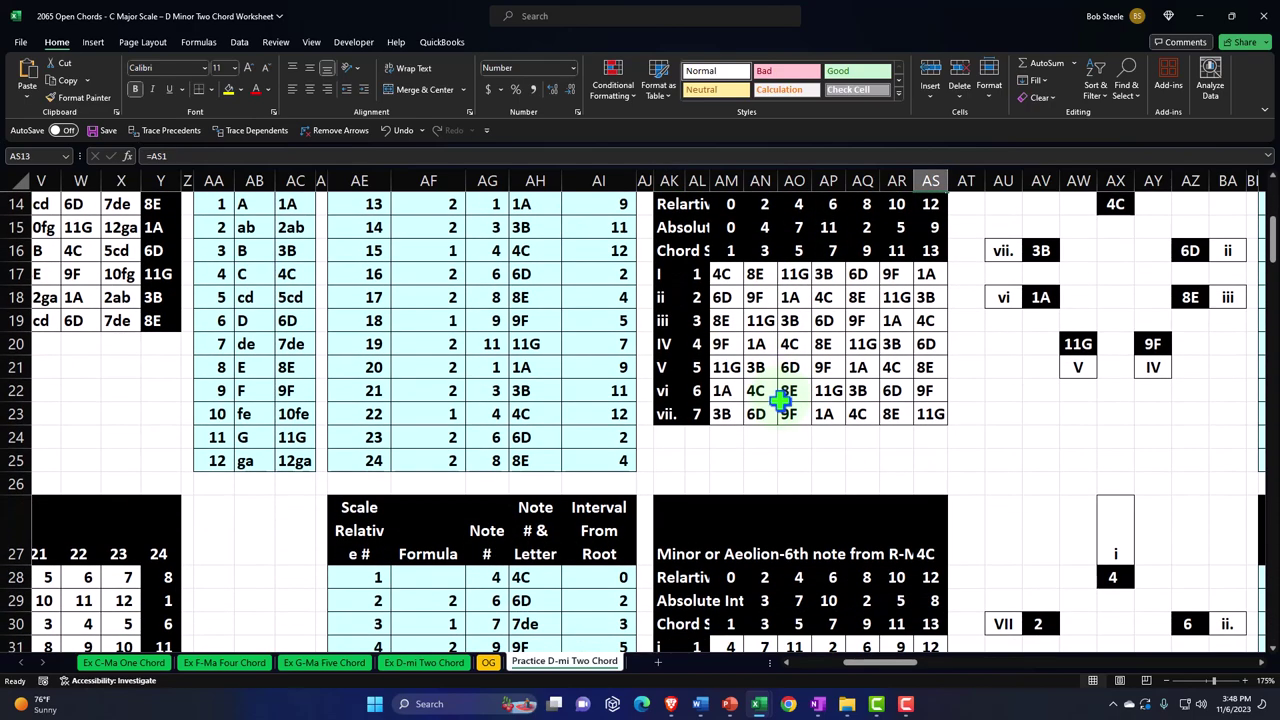
{"action": "scroll", "coordinate": [780, 400], "scroll_direction": "down", "scroll_amount": 6}
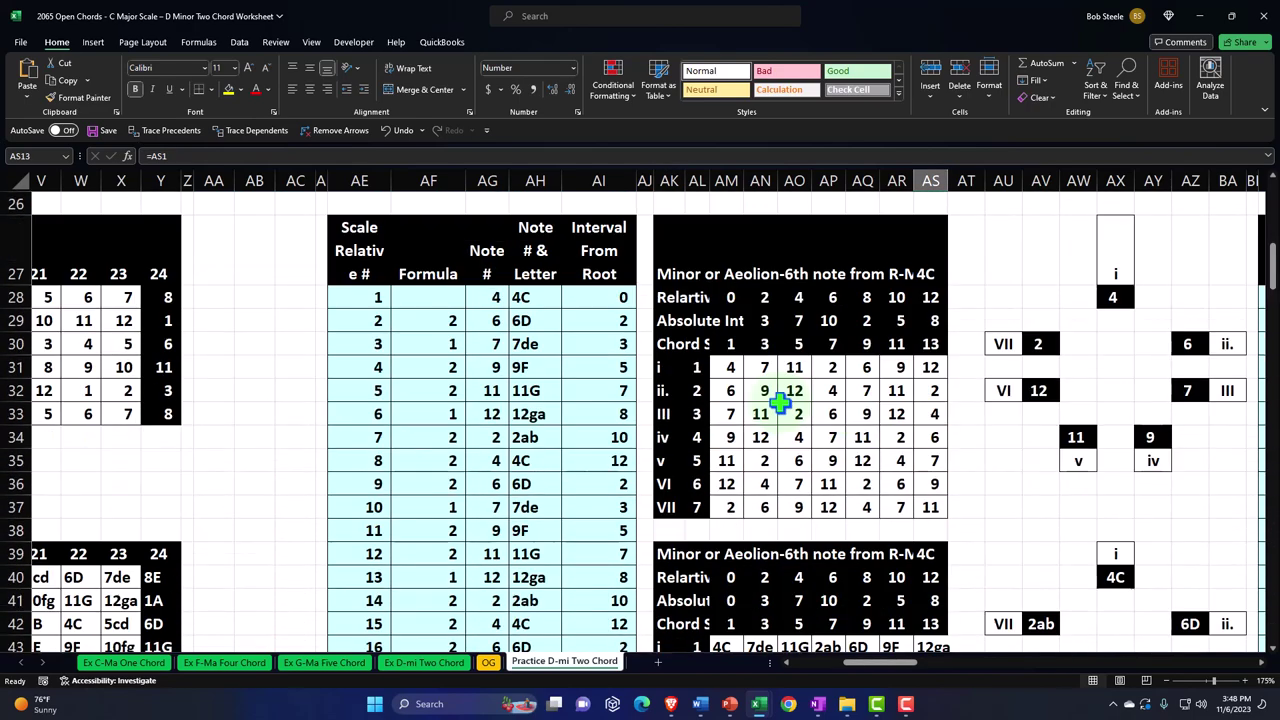
{"action": "scroll", "coordinate": [779, 401], "scroll_direction": "down", "scroll_amount": 1}
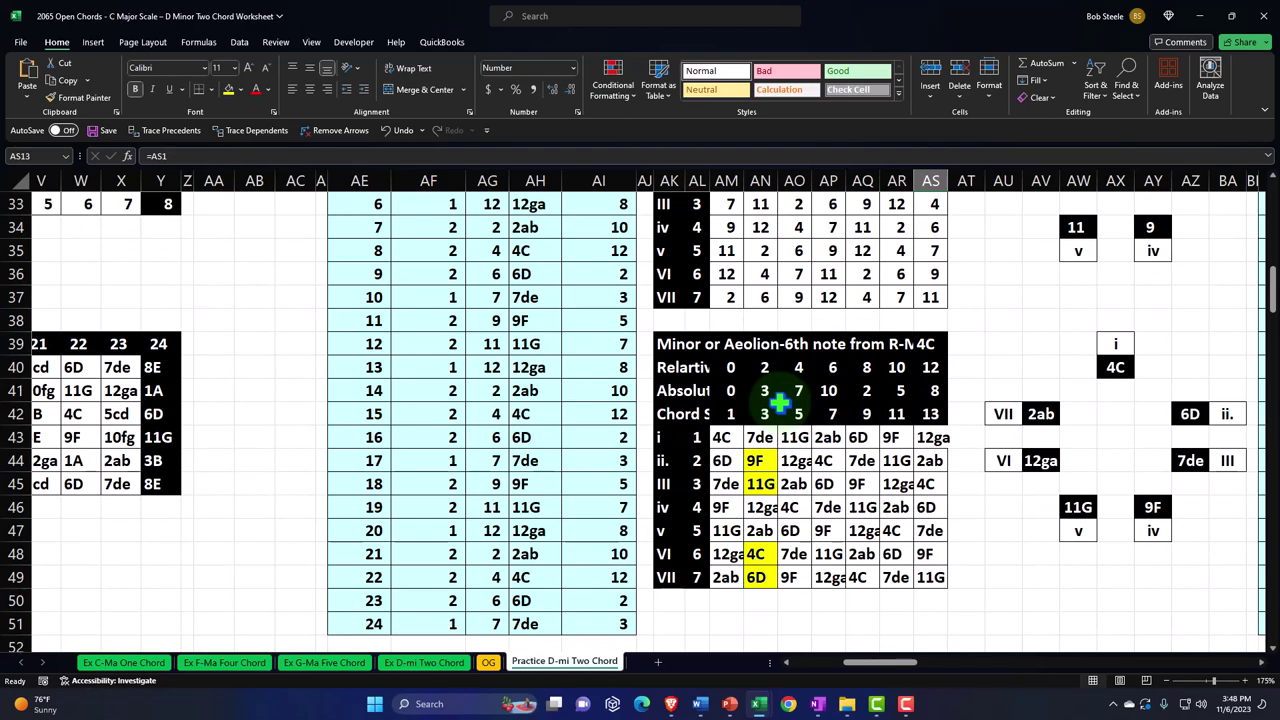
{"action": "scroll", "coordinate": [779, 401], "scroll_direction": "down", "scroll_amount": 3}
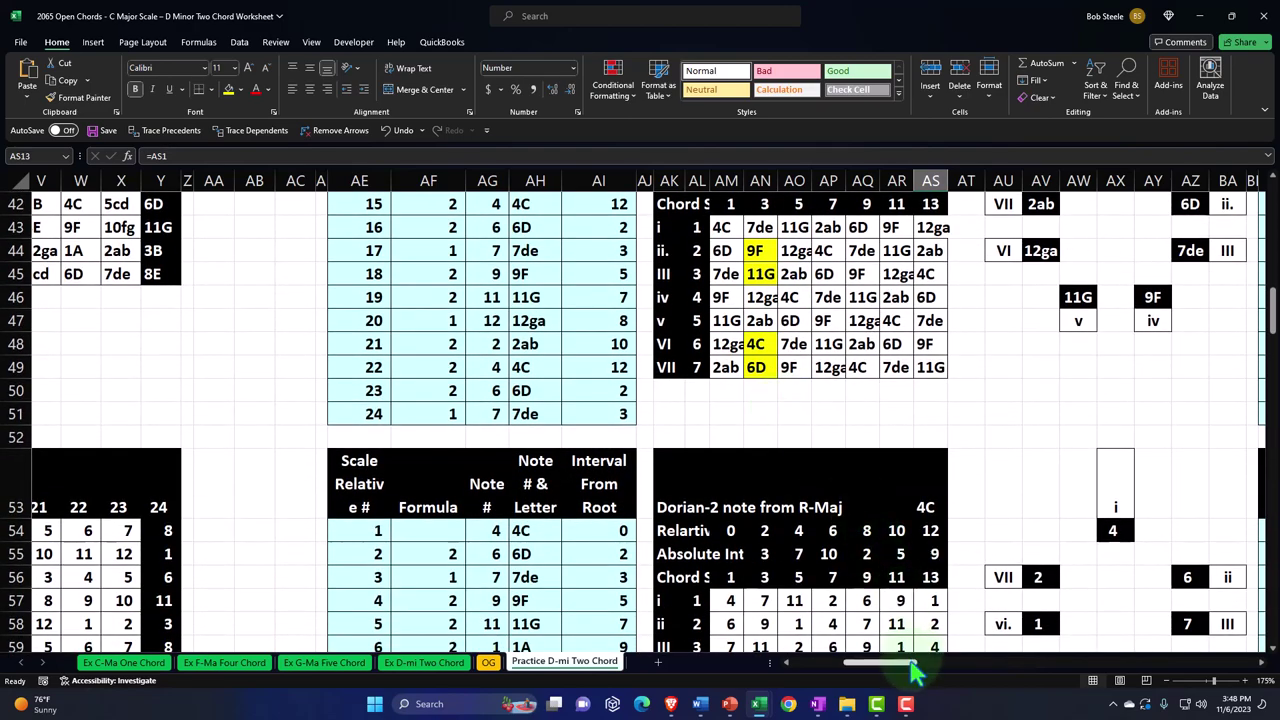
{"action": "left_click_drag", "start_coordinate": [912, 672], "coordinate": [850, 668]}
{"action": "scroll", "coordinate": [320, 514], "scroll_direction": "up", "scroll_amount": 7}
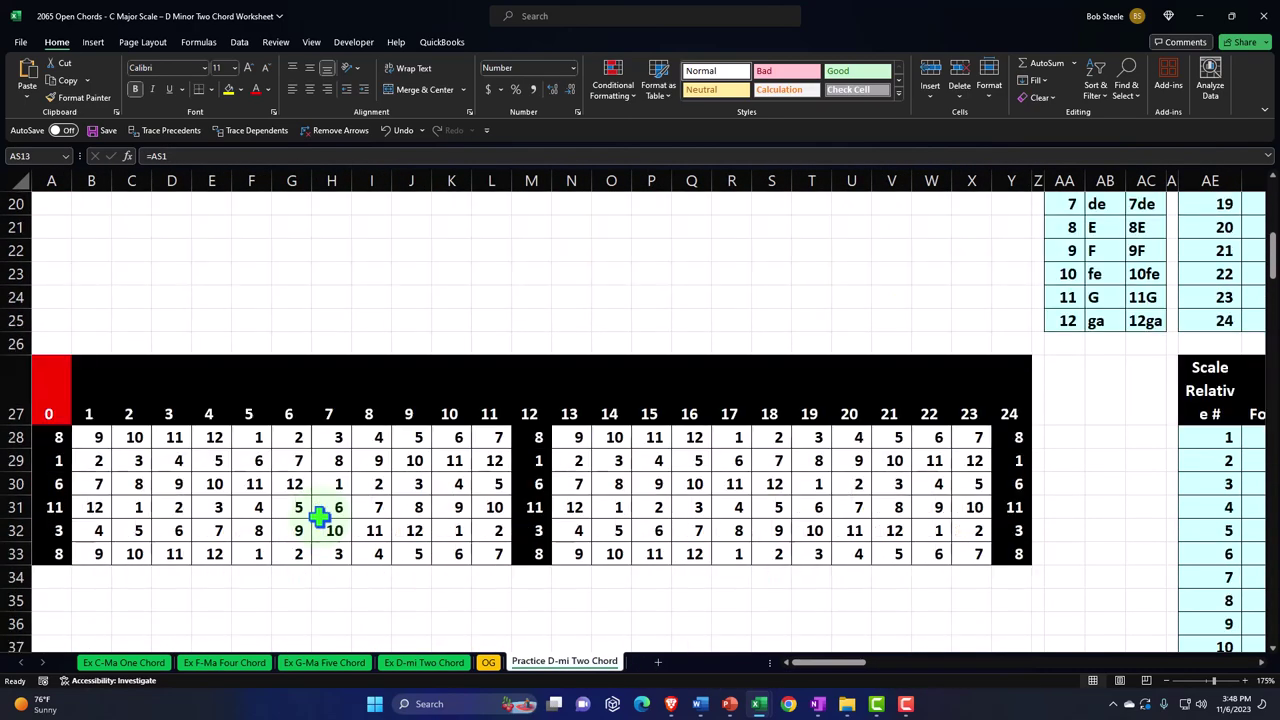
{"action": "scroll", "coordinate": [320, 514], "scroll_direction": "up", "scroll_amount": 6}
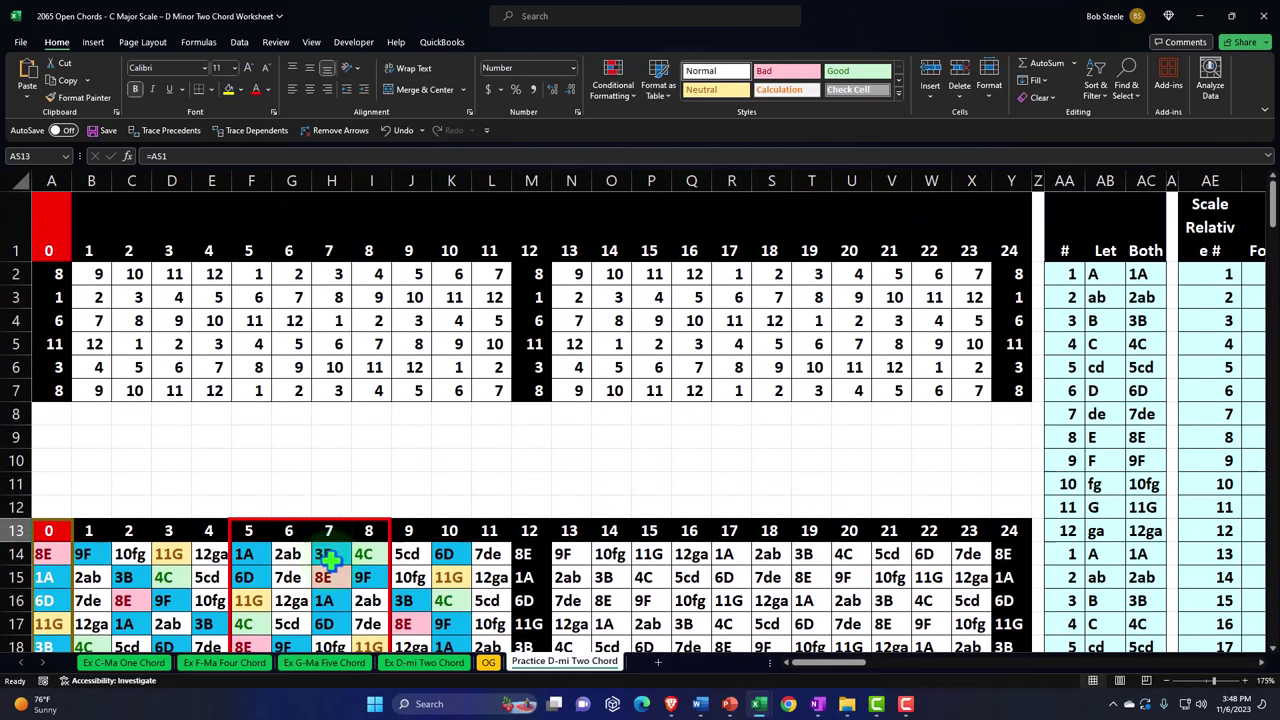
{"action": "scroll", "coordinate": [330, 560], "scroll_direction": "down", "scroll_amount": 1}
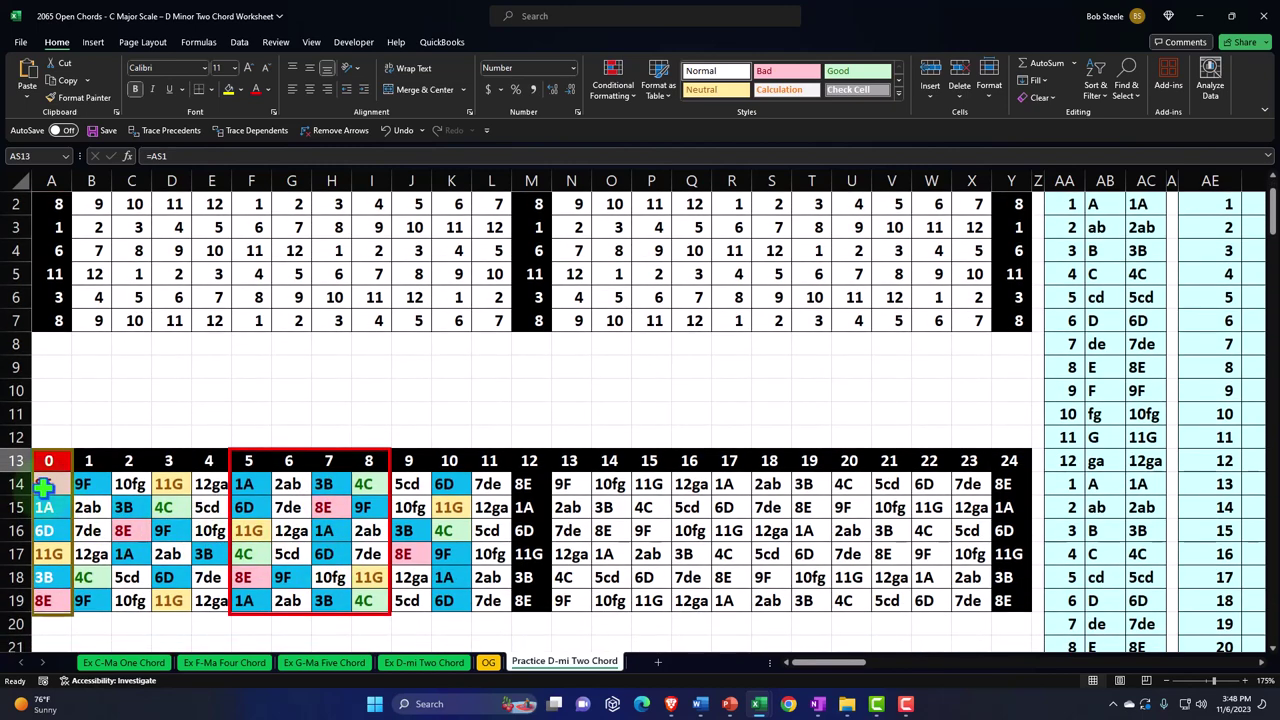
Clear the conditional formatting rules from A14:L19, the first twelve frets of the lower grid
{"action": "left_click", "coordinate": [47, 484]}
{"action": "left_click_drag", "start_coordinate": [47, 484], "coordinate": [494, 602]}
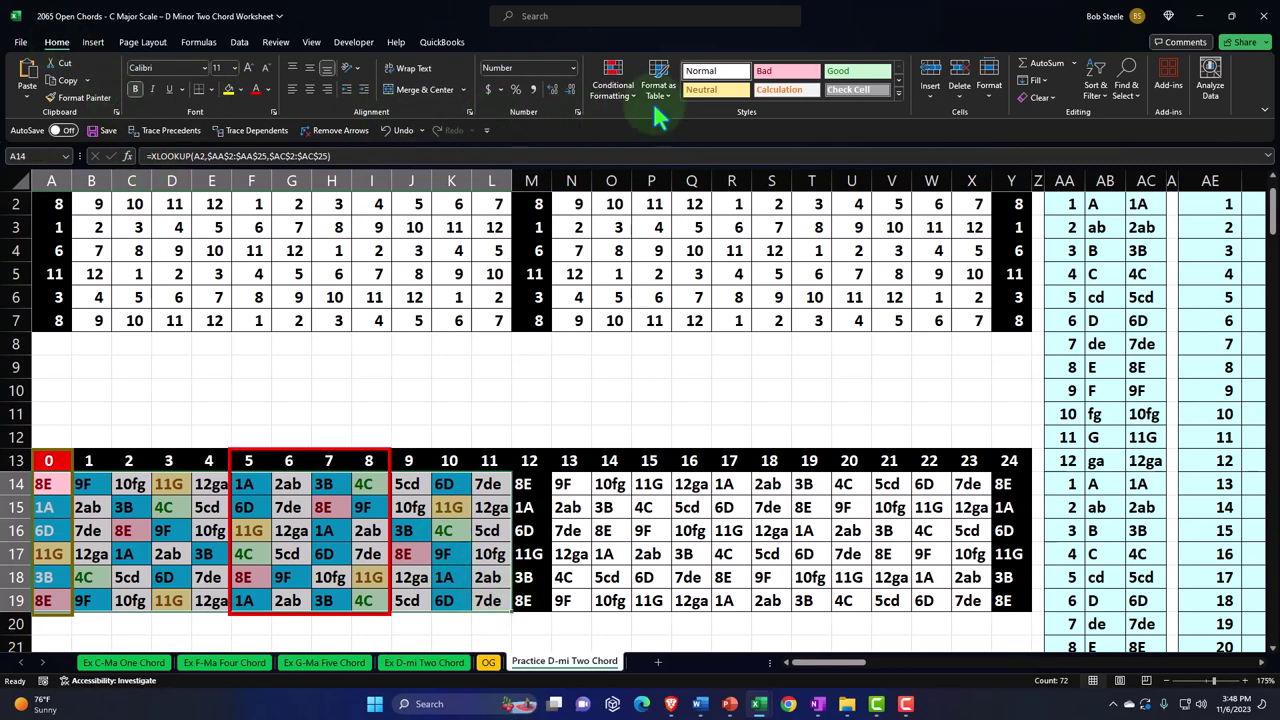
{"action": "left_click", "coordinate": [618, 85]}
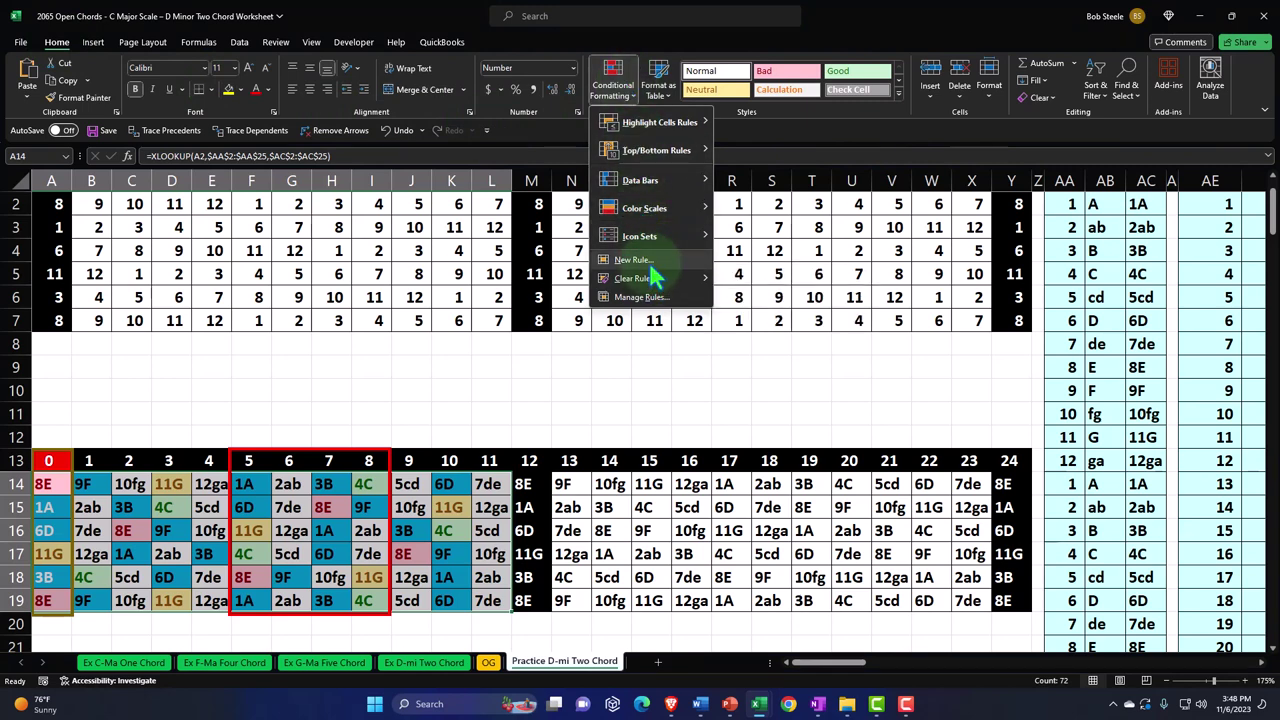
{"action": "mouse_move", "coordinate": [650, 280]}
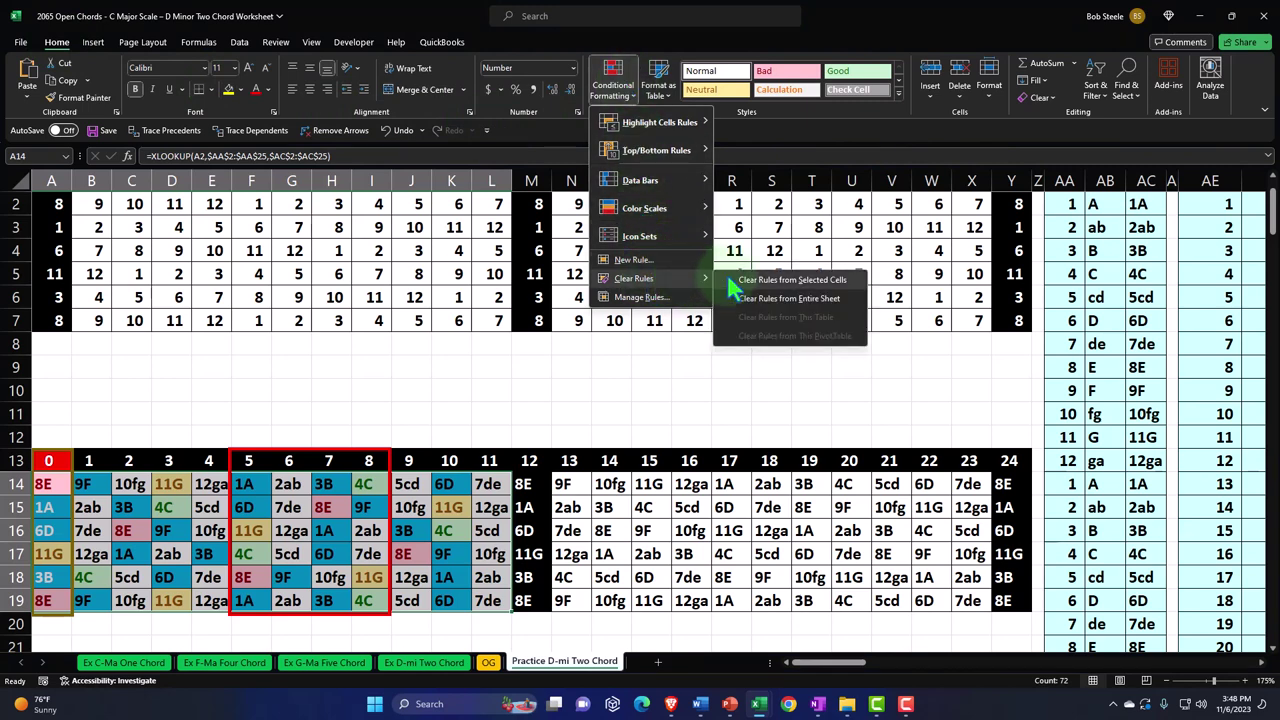
{"action": "left_click", "coordinate": [733, 283]}
{"action": "left_click", "coordinate": [611, 413]}
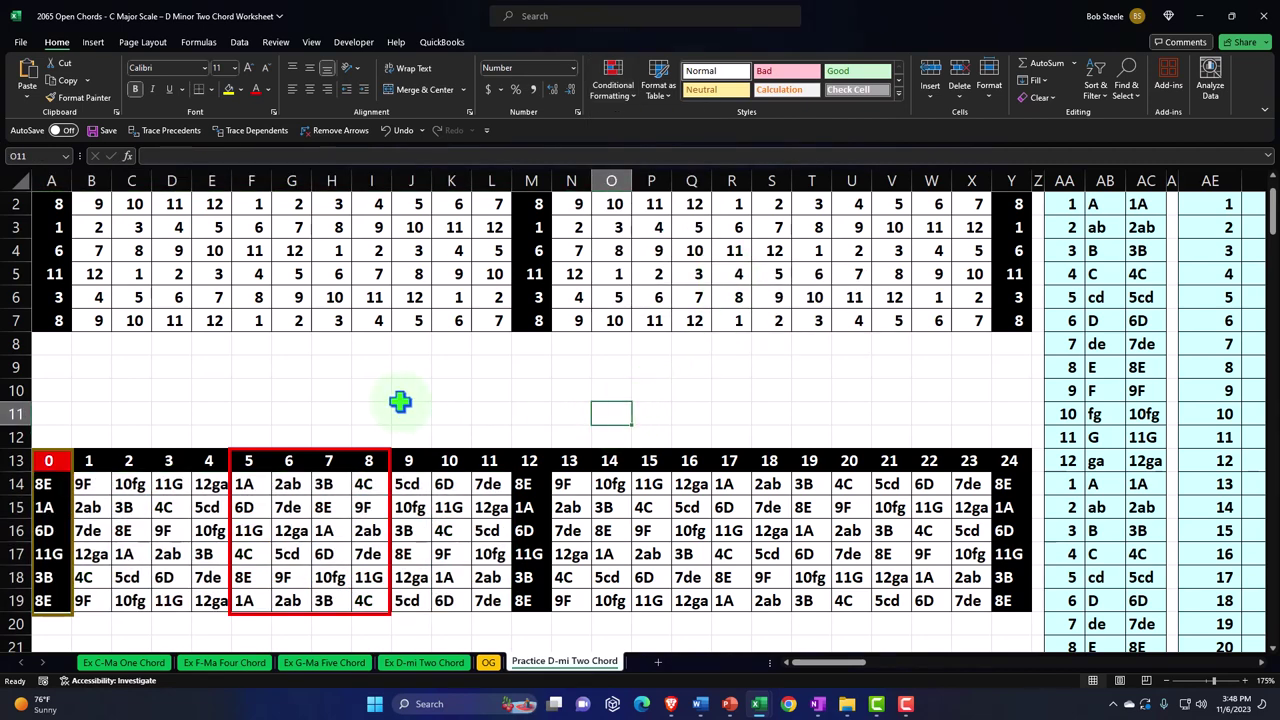
Shrink the red box and move it into the empty rows A9:A11
{"action": "left_click", "coordinate": [230, 486]}
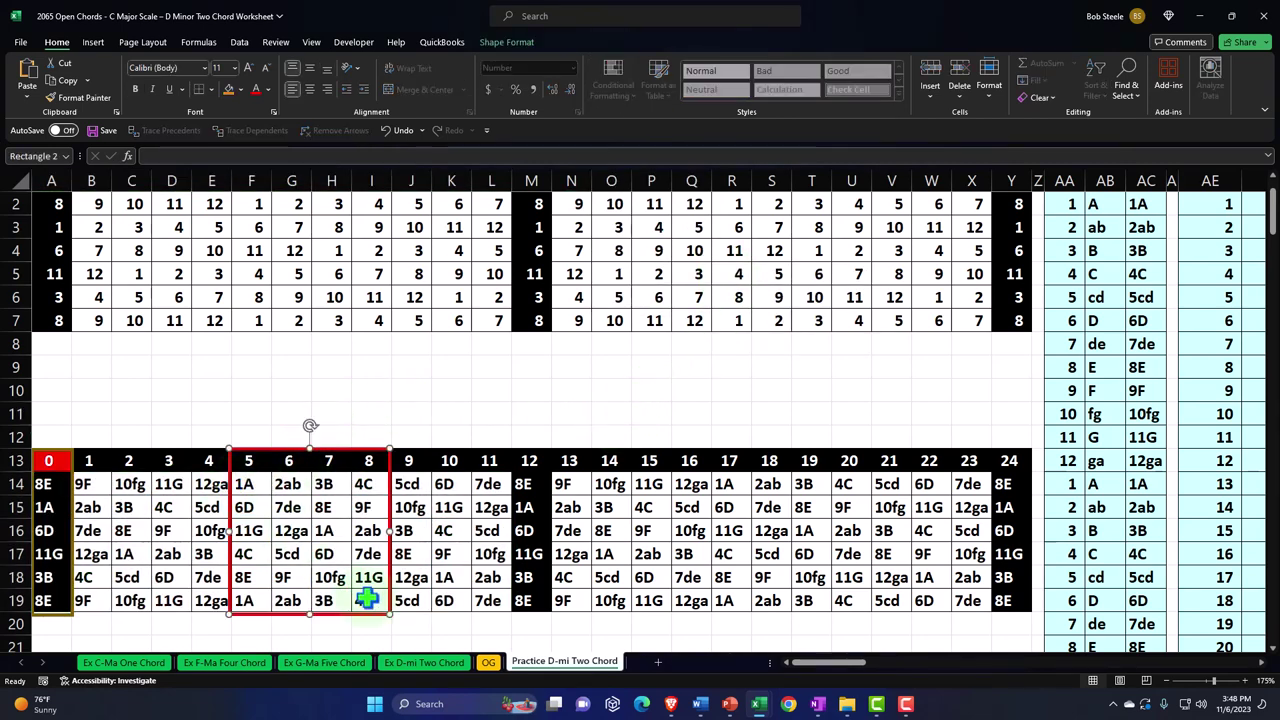
{"action": "left_click_drag", "start_coordinate": [382, 607], "coordinate": [296, 500]}
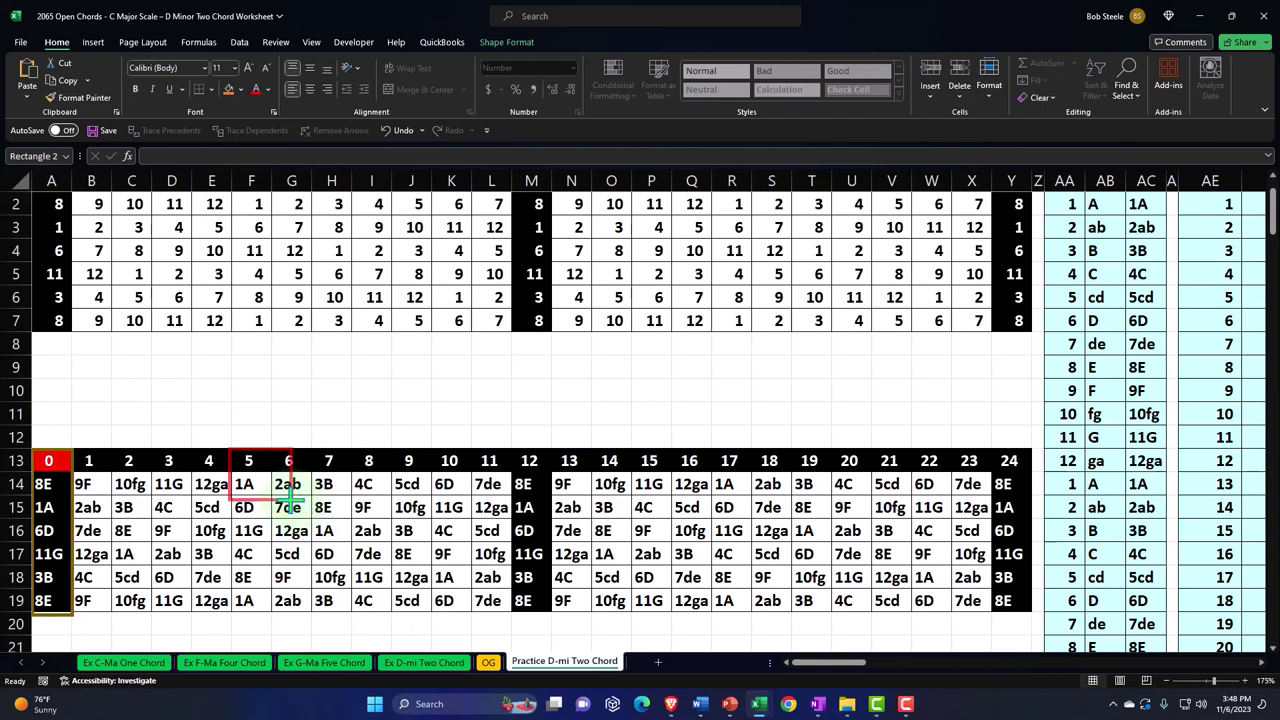
{"action": "left_click_drag", "start_coordinate": [266, 451], "coordinate": [99, 372]}
Select rows 1 through 25 by their row headers
{"action": "scroll", "coordinate": [127, 460], "scroll_direction": "up", "scroll_amount": 1}
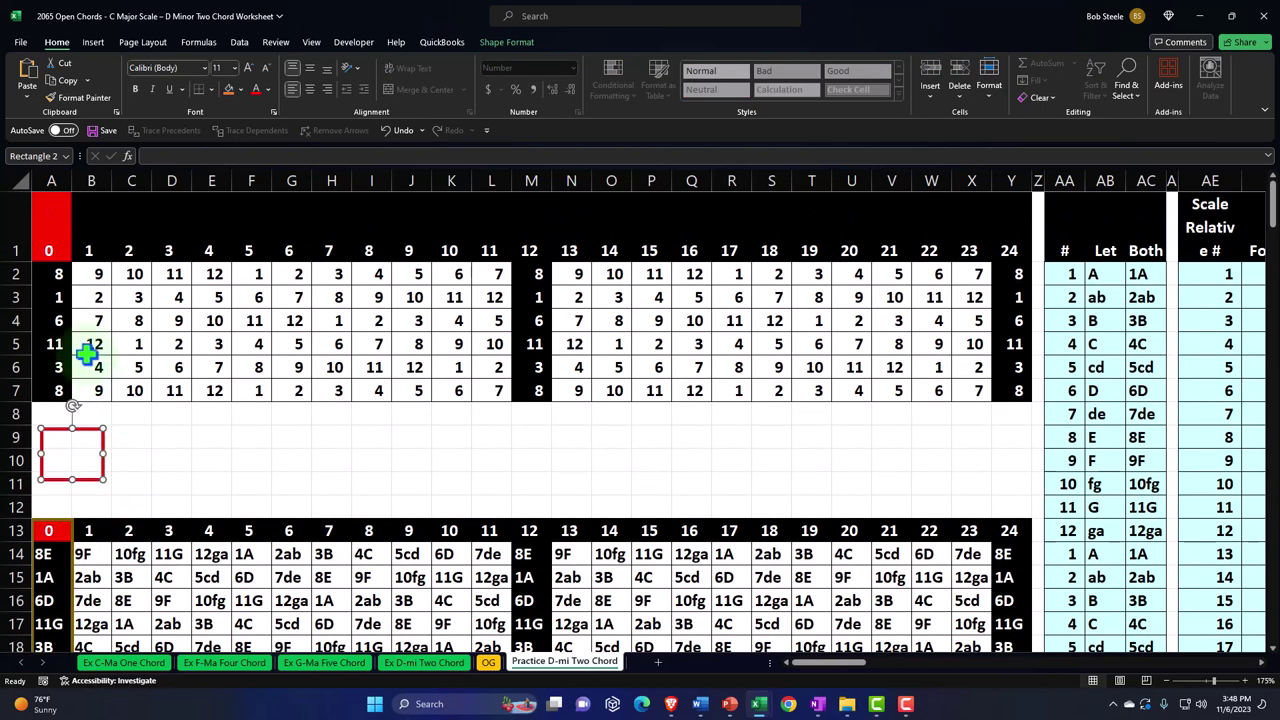
{"action": "left_click", "coordinate": [5, 222]}
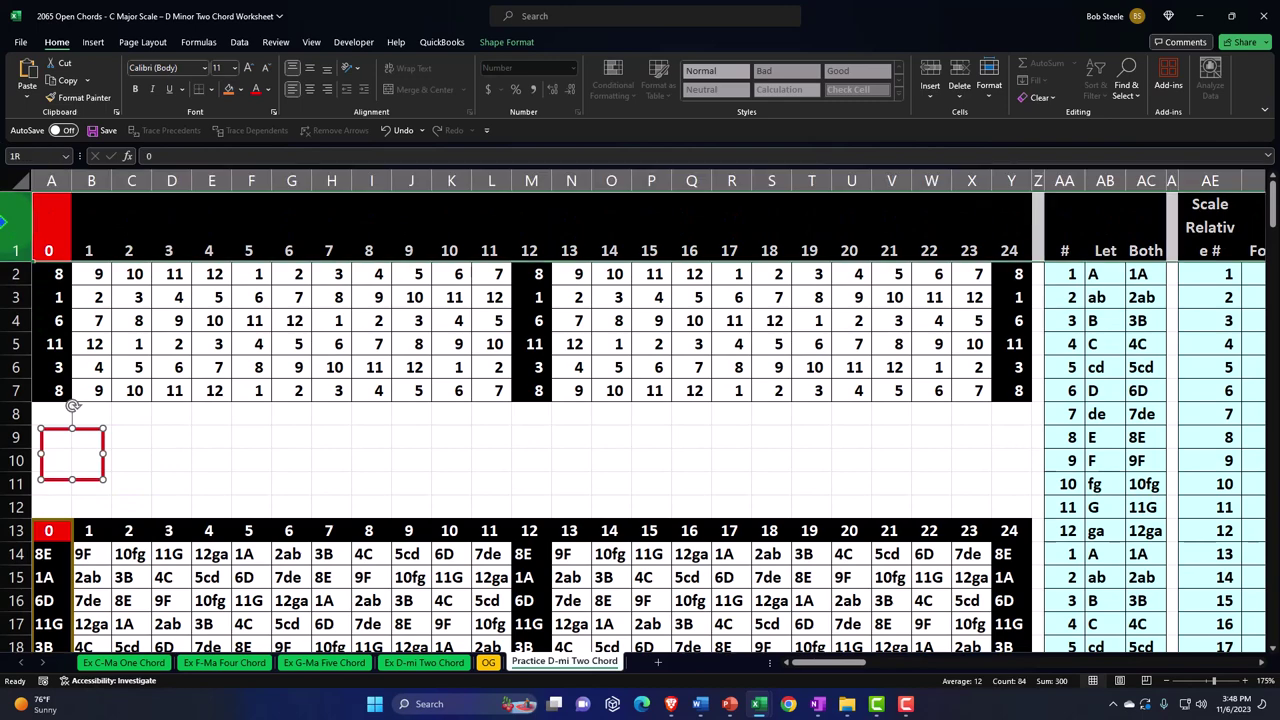
{"action": "left_click_drag", "start_coordinate": [3, 222], "coordinate": [17, 489]}
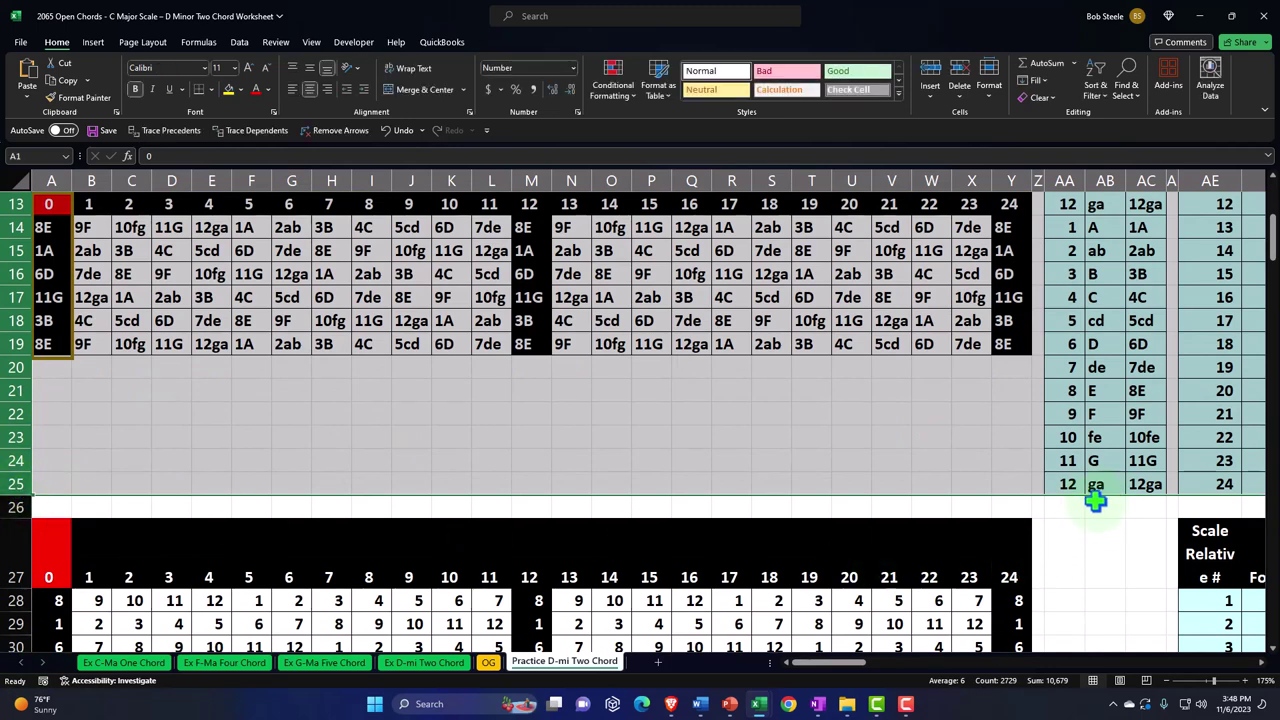
Copy rows 1–25 and paste the block at A27
{"action": "right_click", "coordinate": [663, 422]}
{"action": "left_click", "coordinate": [677, 475]}
{"action": "scroll", "coordinate": [334, 500], "scroll_direction": "down", "scroll_amount": 10}
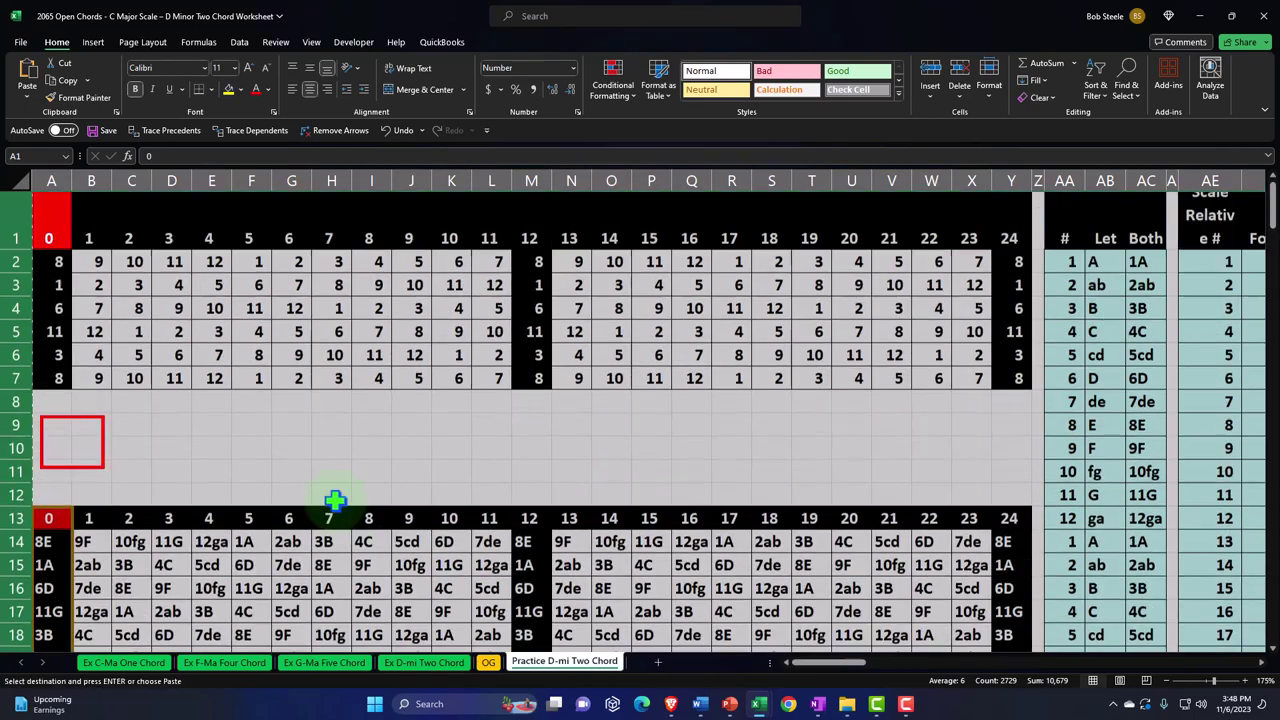
{"action": "scroll", "coordinate": [255, 492], "scroll_direction": "up", "scroll_amount": 9}
{"action": "left_click", "coordinate": [54, 456]}
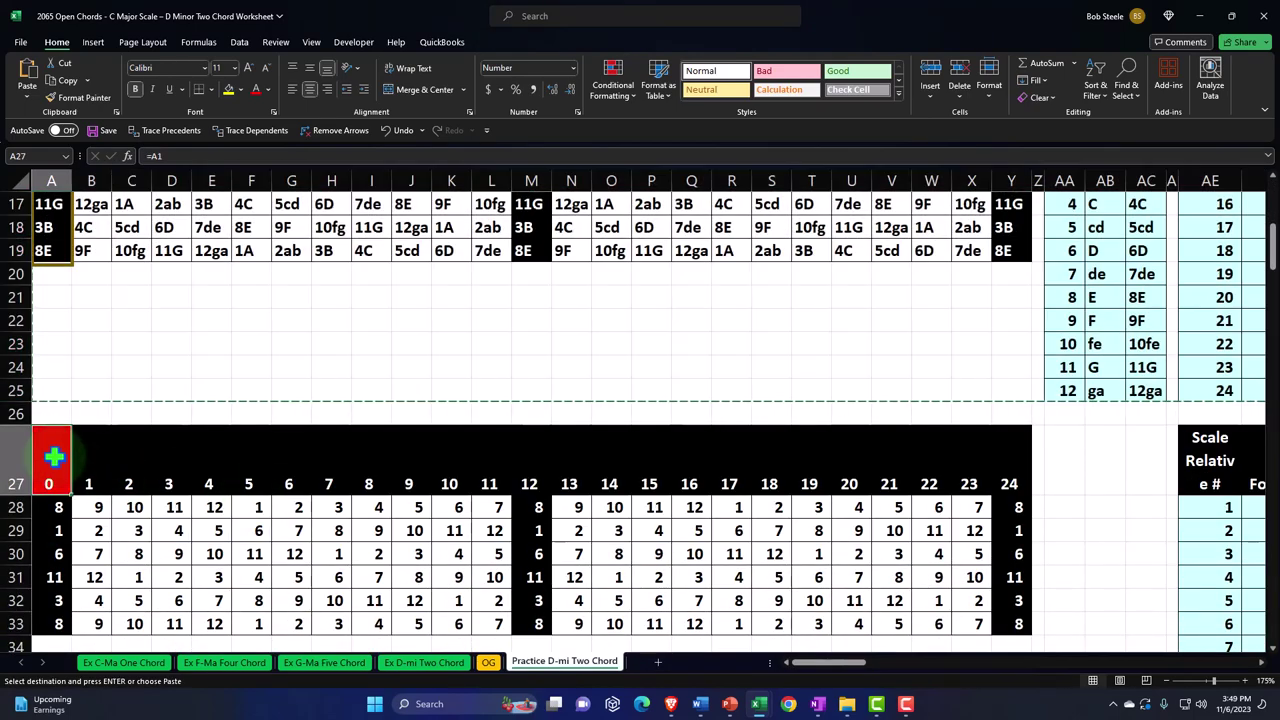
{"action": "key", "text": "ctrl+v"}
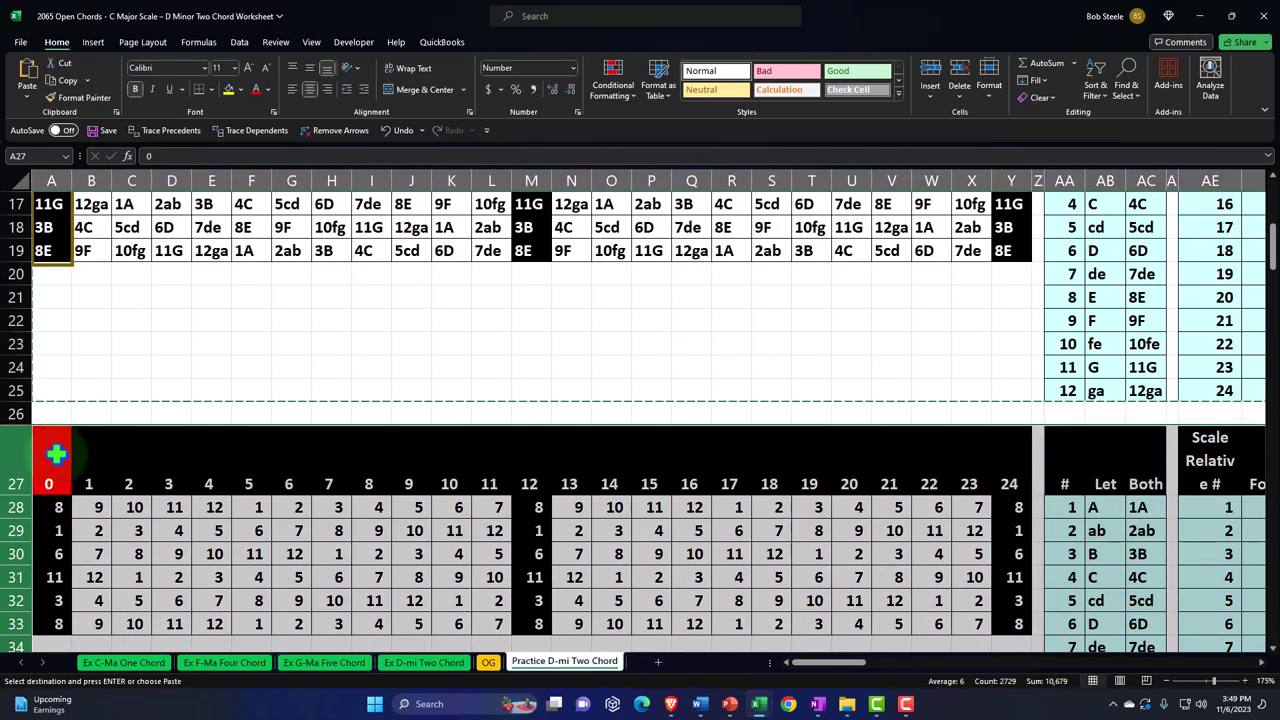
Paste the block again at A53, A79 and A105
{"action": "scroll", "coordinate": [56, 454], "scroll_direction": "down", "scroll_amount": 8}
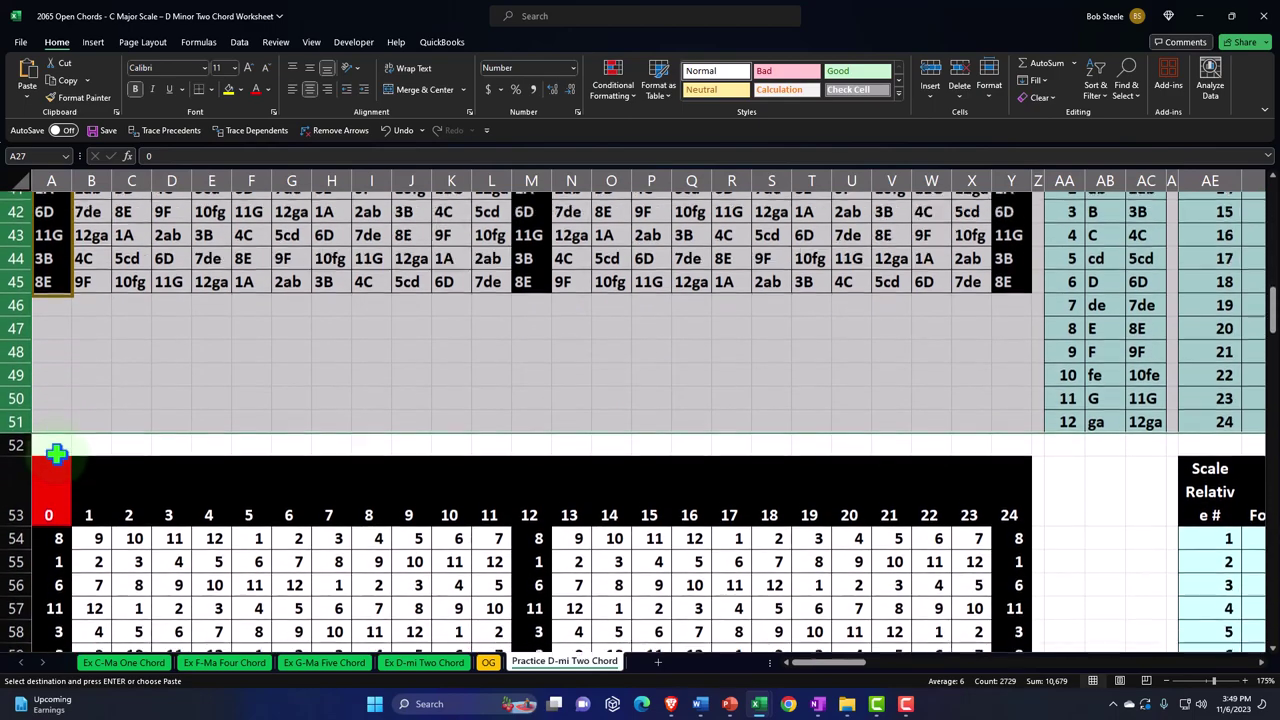
{"action": "left_click", "coordinate": [56, 458]}
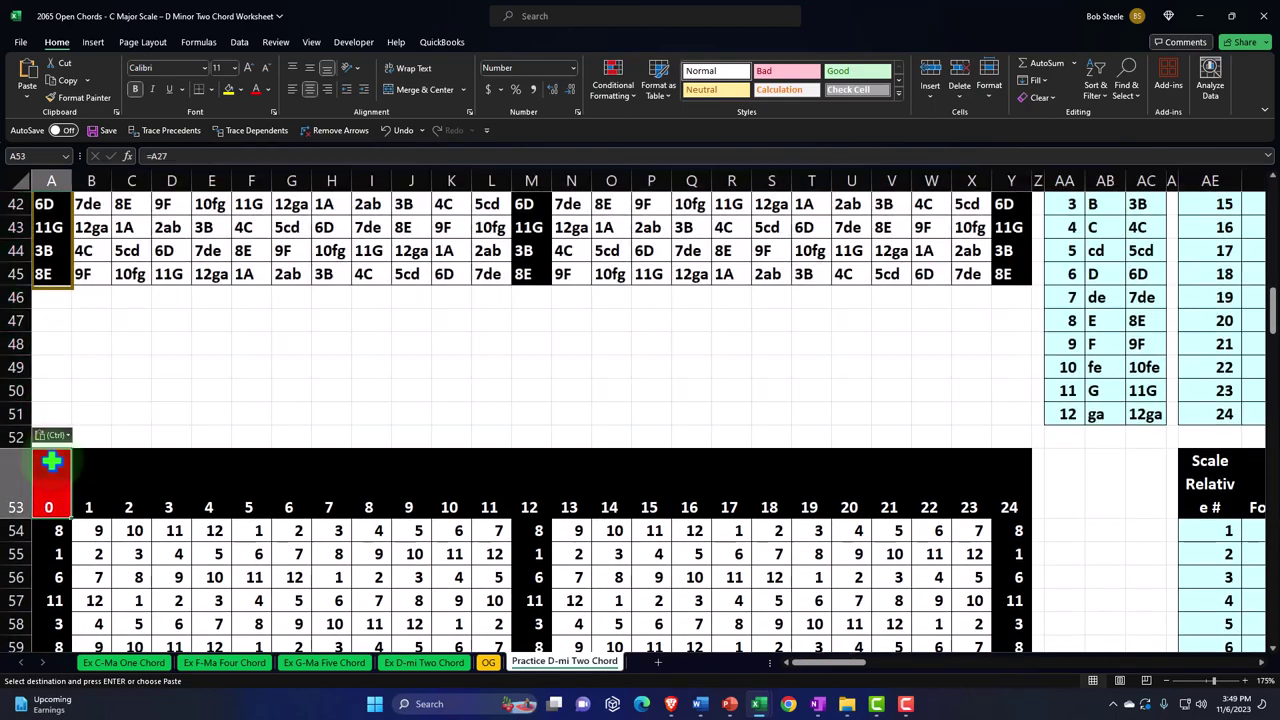
{"action": "key", "text": "ctrl+v"}
{"action": "scroll", "coordinate": [54, 458], "scroll_direction": "down", "scroll_amount": 7}
{"action": "scroll", "coordinate": [52, 460], "scroll_direction": "down", "scroll_amount": 2}
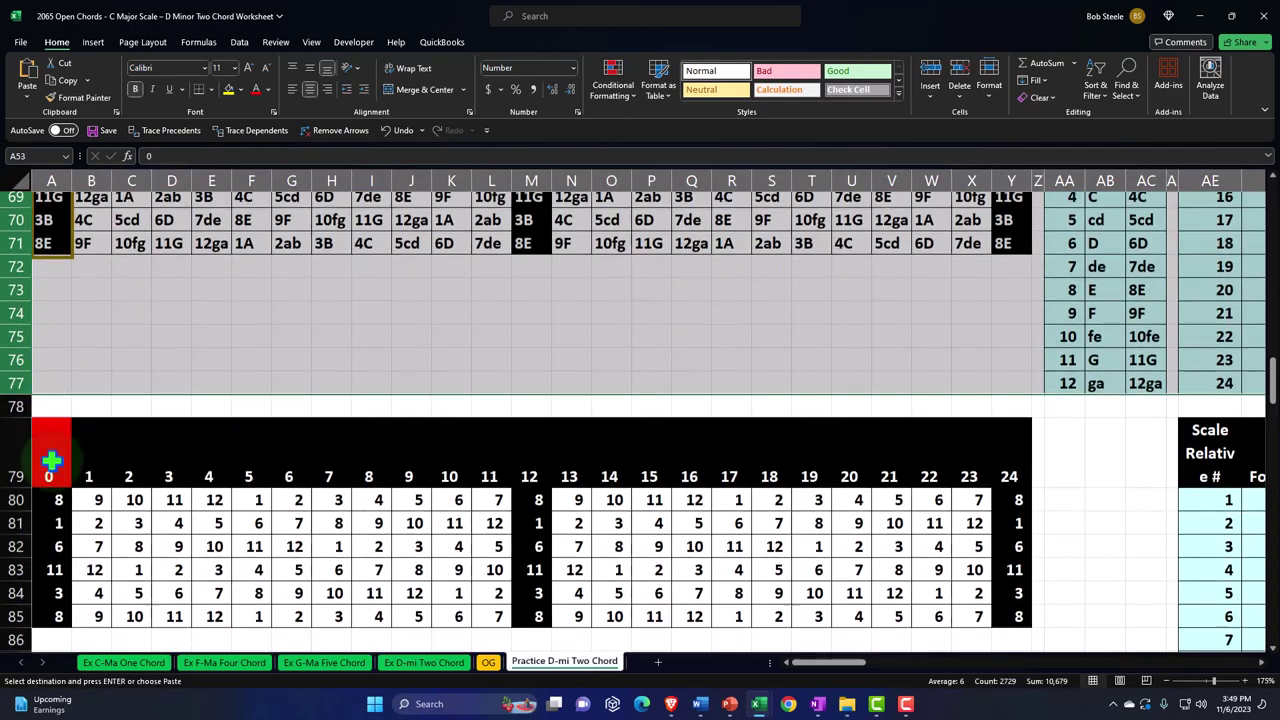
{"action": "left_click", "coordinate": [48, 452]}
{"action": "key", "text": "ctrl+v"}
{"action": "scroll", "coordinate": [50, 448], "scroll_direction": "down", "scroll_amount": 4}
{"action": "scroll", "coordinate": [50, 445], "scroll_direction": "down", "scroll_amount": 5}
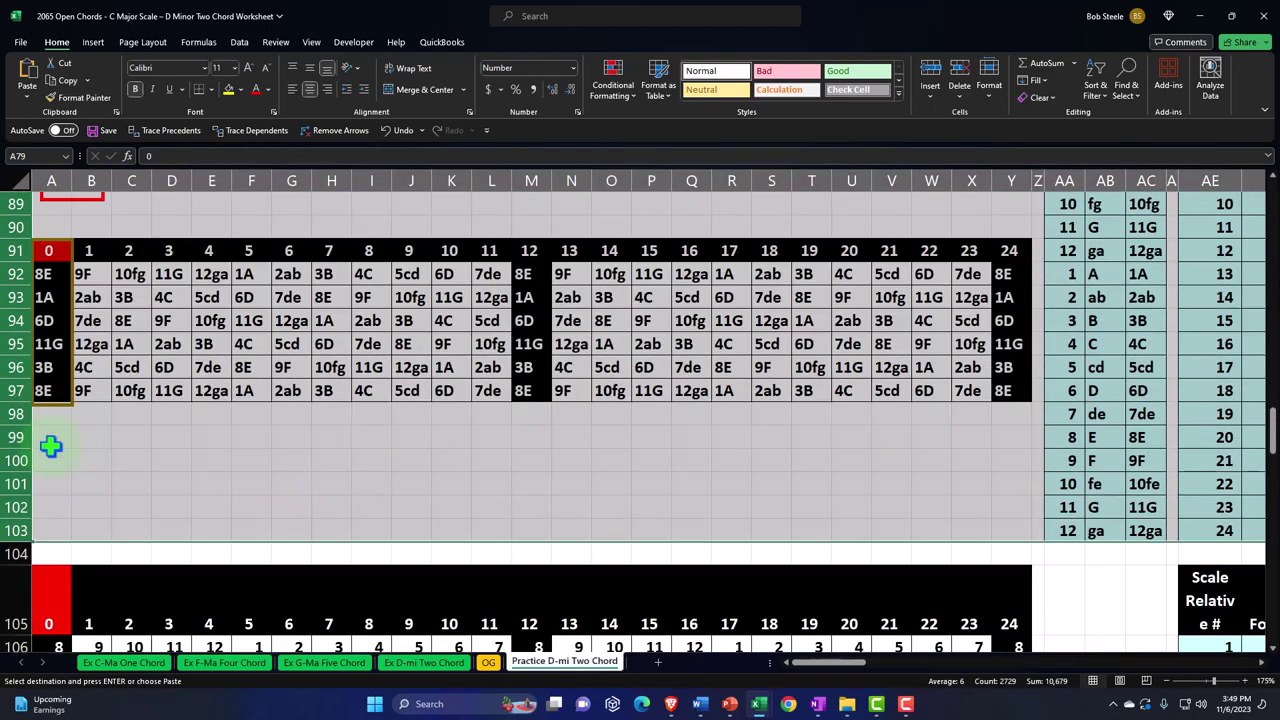
{"action": "left_click", "coordinate": [48, 443]}
{"action": "key", "text": "ctrl+v"}
Paste the block at A131 and A157, then review the stacked copies
{"action": "scroll", "coordinate": [48, 443], "scroll_direction": "down", "scroll_amount": 9}
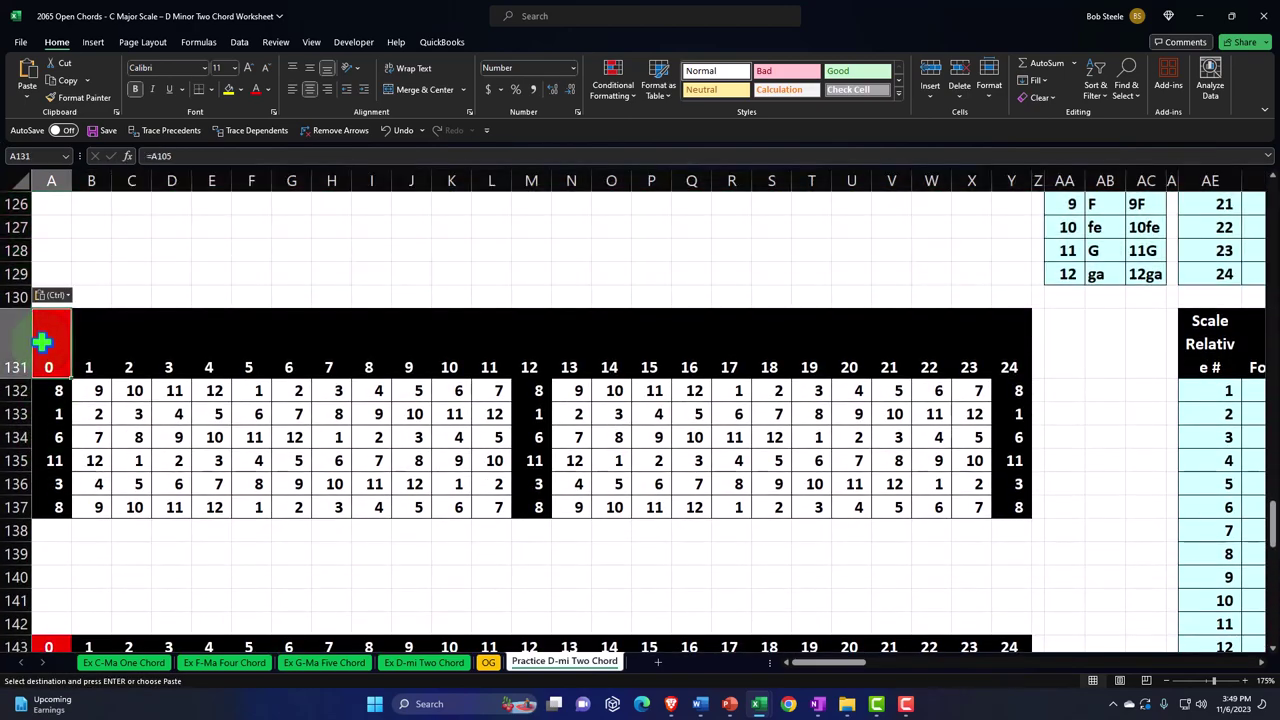
{"action": "left_click", "coordinate": [43, 346]}
{"action": "key", "text": "ctrl+v"}
{"action": "scroll", "coordinate": [79, 401], "scroll_direction": "down", "scroll_amount": 1}
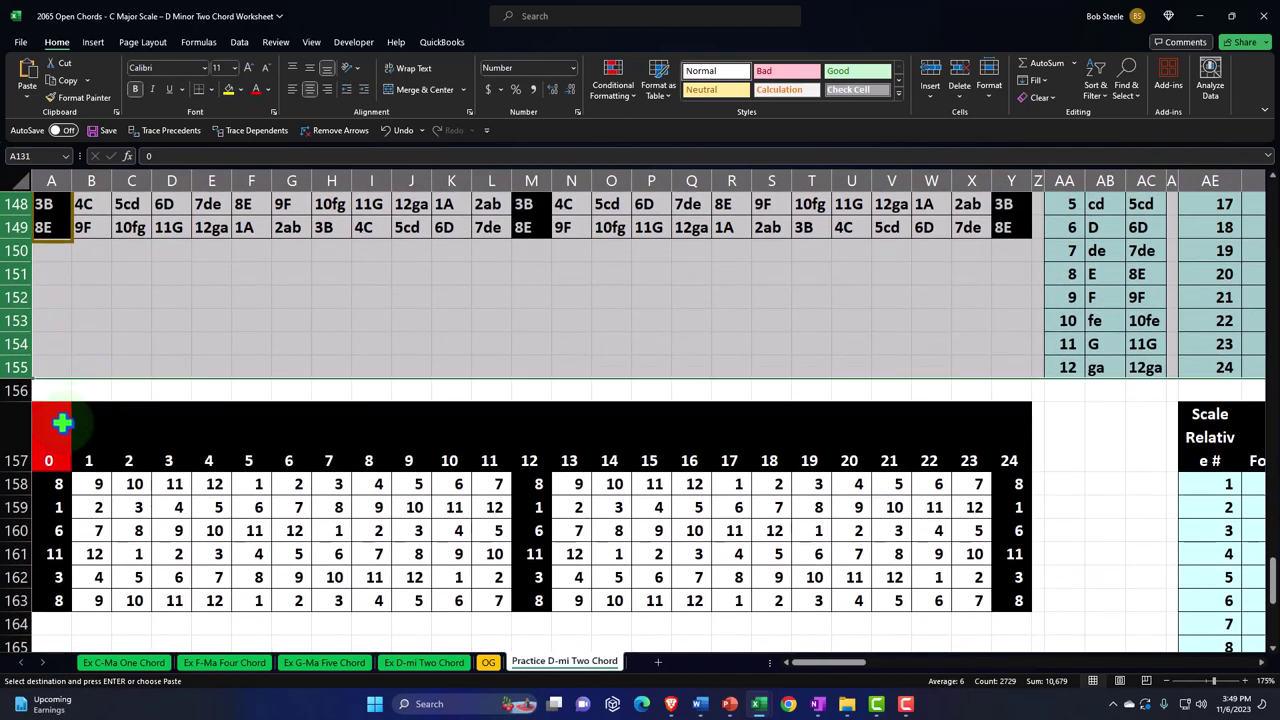
{"action": "left_click", "coordinate": [57, 427]}
{"action": "key", "text": "ctrl+v"}
{"action": "key", "text": "ctrl+v"}
{"action": "scroll", "coordinate": [57, 427], "scroll_direction": "down", "scroll_amount": 7}
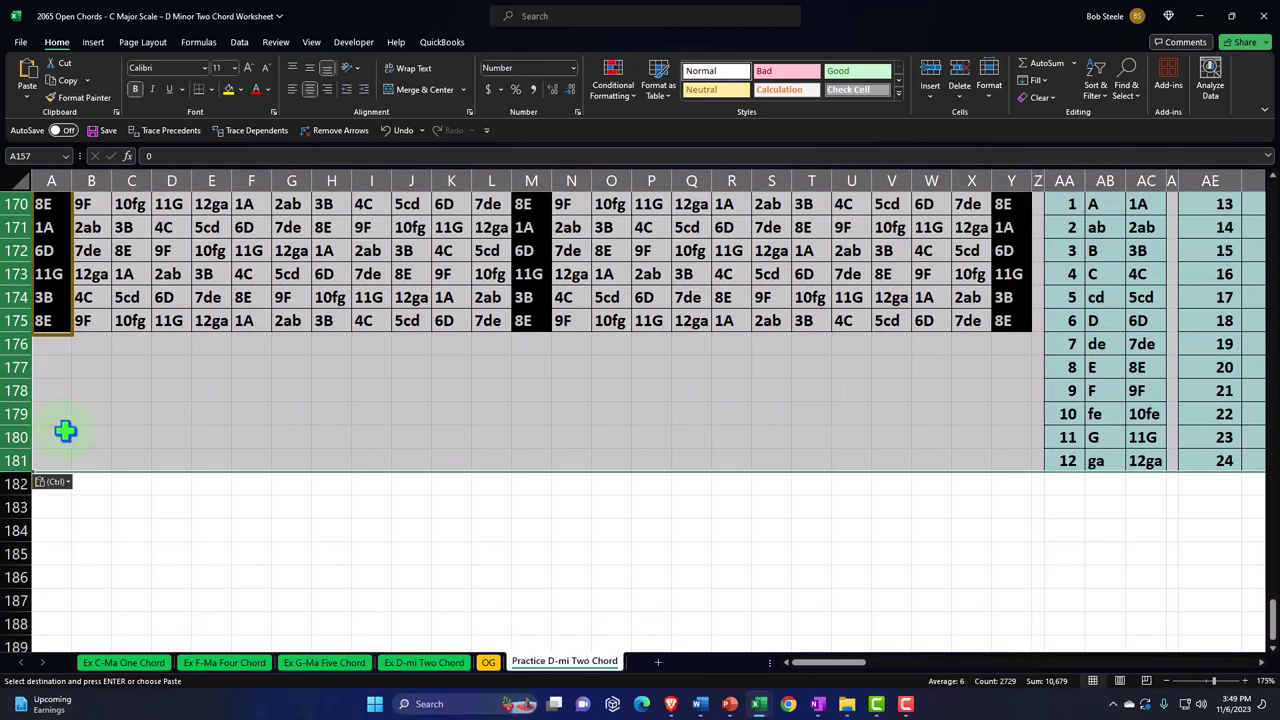
{"action": "scroll", "coordinate": [65, 430], "scroll_direction": "up", "scroll_amount": 20}
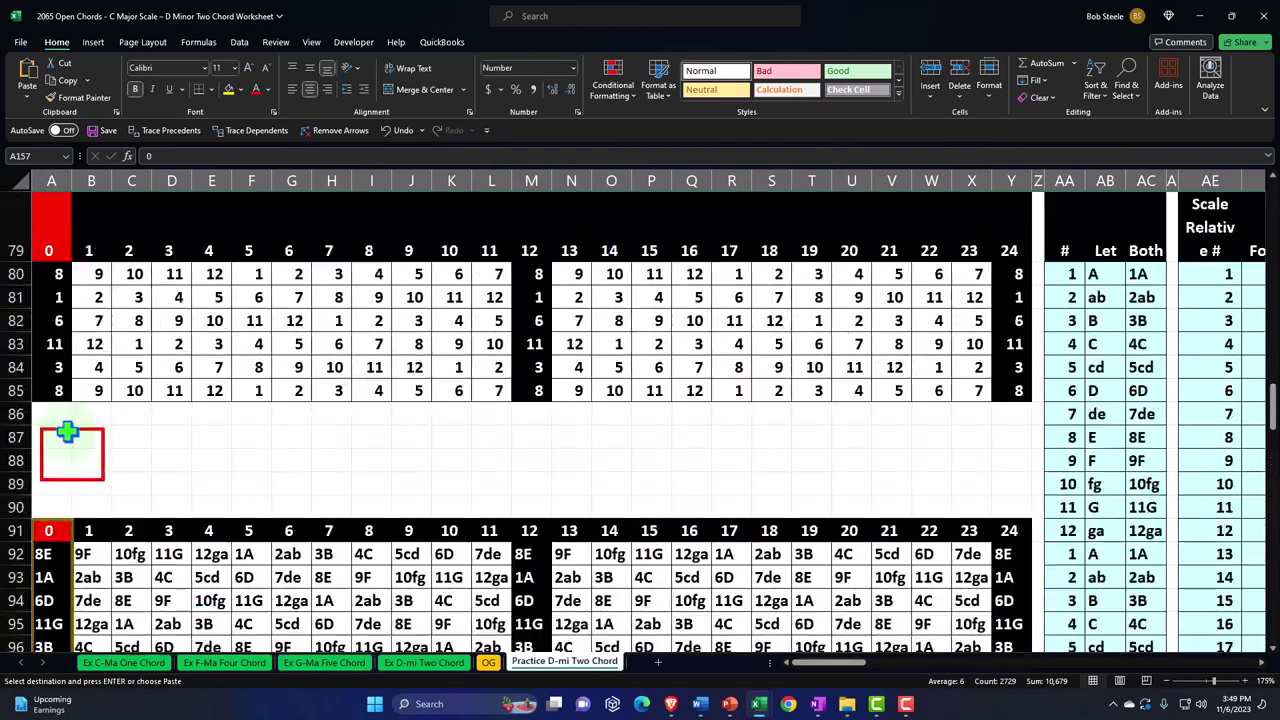
{"action": "scroll", "coordinate": [67, 432], "scroll_direction": "up", "scroll_amount": 20}
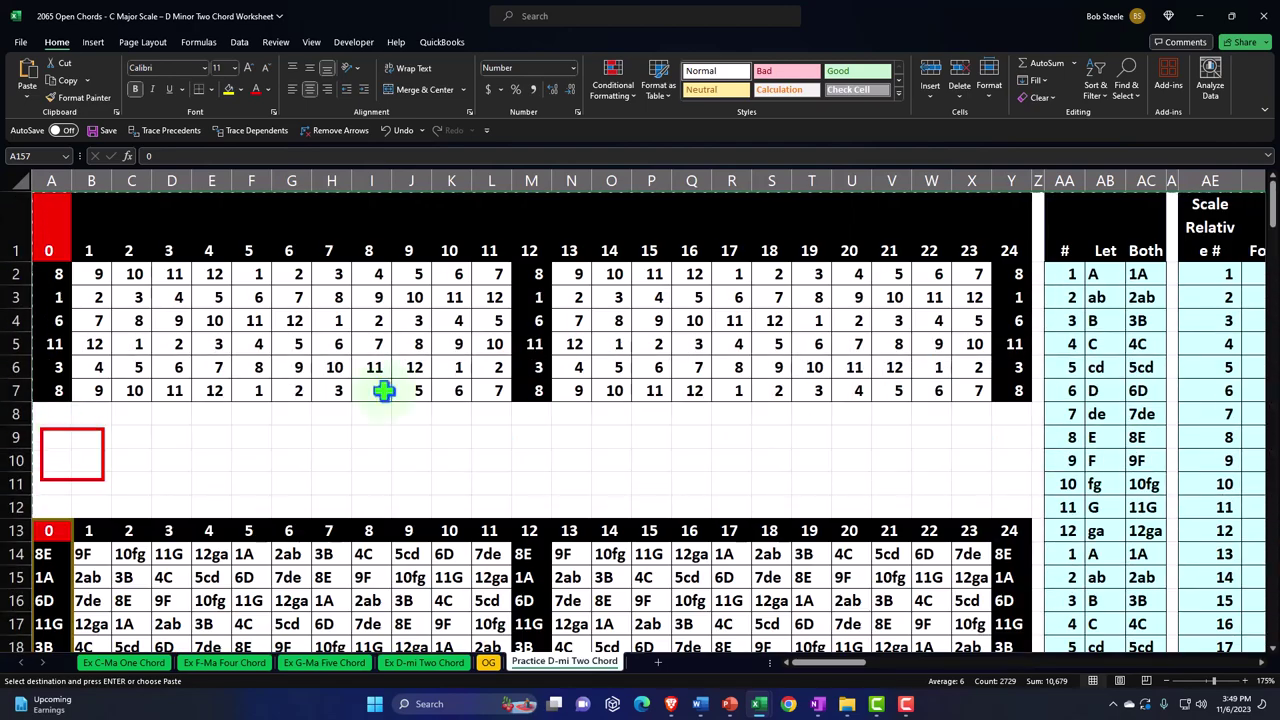
{"action": "left_click", "coordinate": [608, 357]}
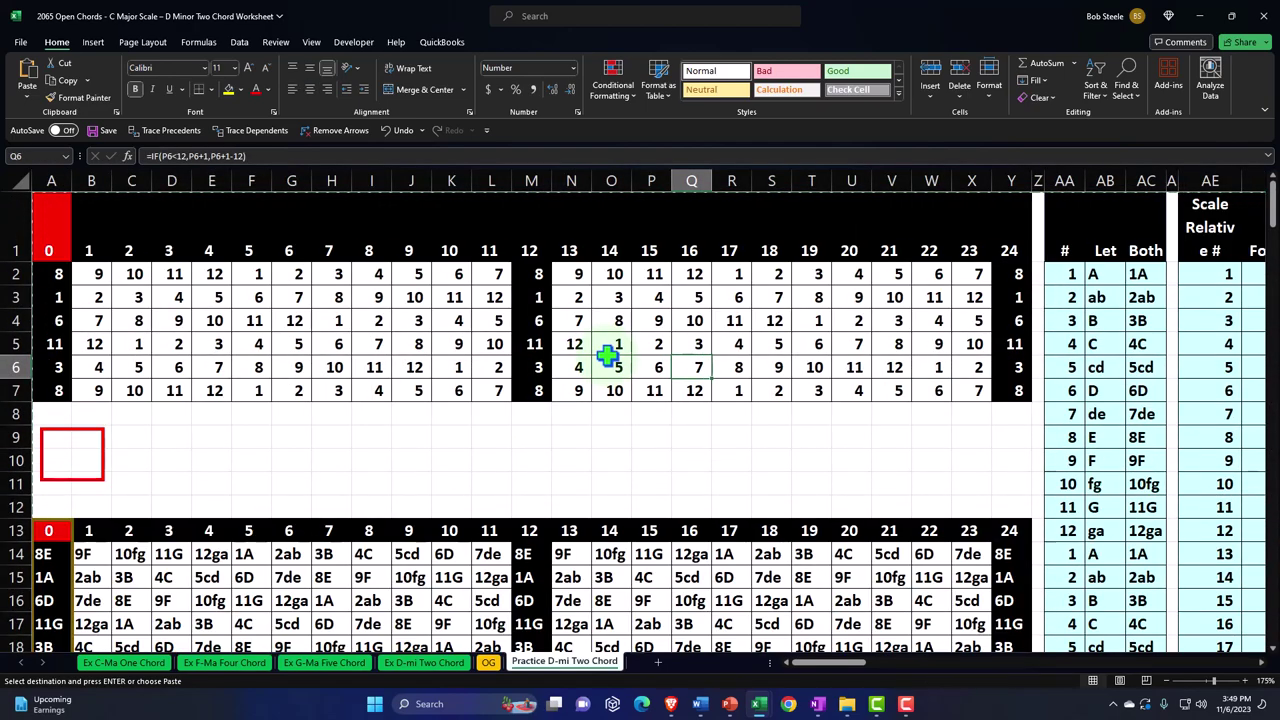
{"action": "key", "text": "Right"}
{"action": "key", "text": "Right"}
{"action": "key", "text": "Right"}
{"action": "key", "text": "Right"}
{"action": "key", "text": "Right"}
{"action": "key", "text": "Right"}
{"action": "key", "text": "Right"}
{"action": "key", "text": "Right"}
{"action": "key", "text": "Right"}
{"action": "key", "text": "Right"}
{"action": "key", "text": "Right"}
{"action": "key", "text": "Right"}
{"action": "key", "text": "Right"}
{"action": "key", "text": "Right"}
{"action": "key", "text": "Right"}
{"action": "key", "text": "Right"}
{"action": "key", "text": "Right"}
{"action": "key", "text": "Right"}
{"action": "key", "text": "Right"}
{"action": "key", "text": "Right"}
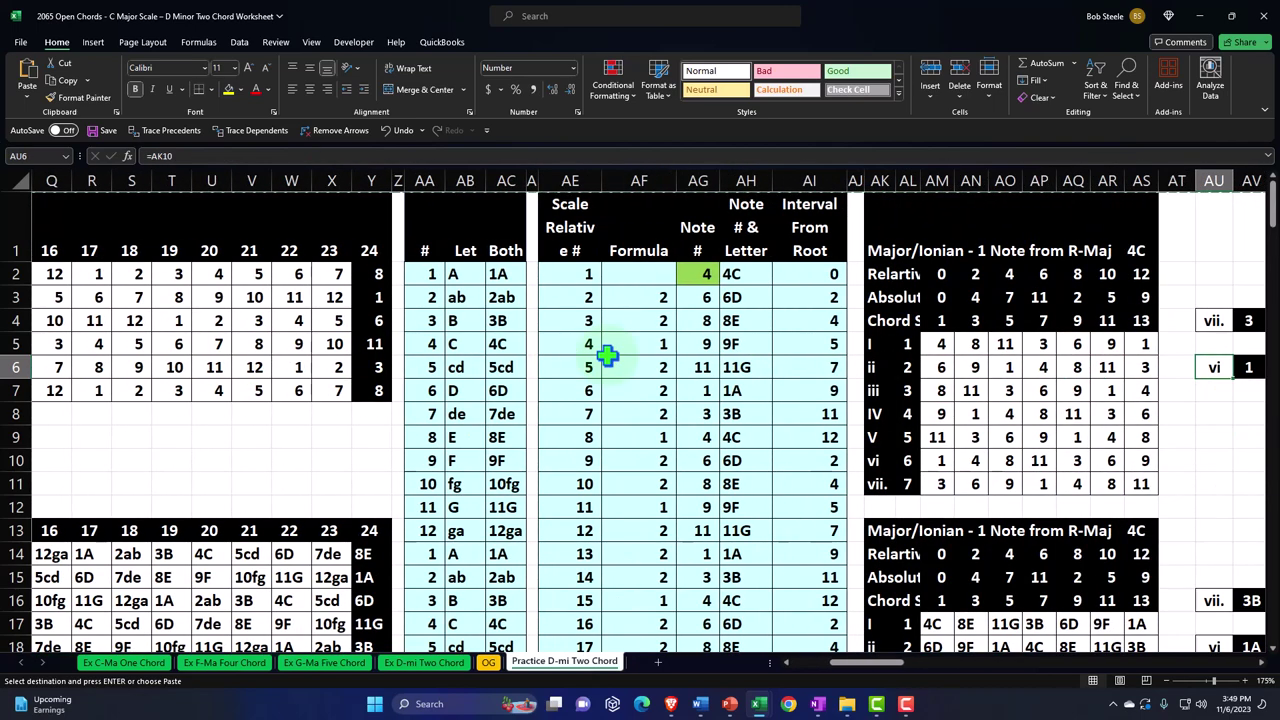
{"action": "key", "text": "Right"}
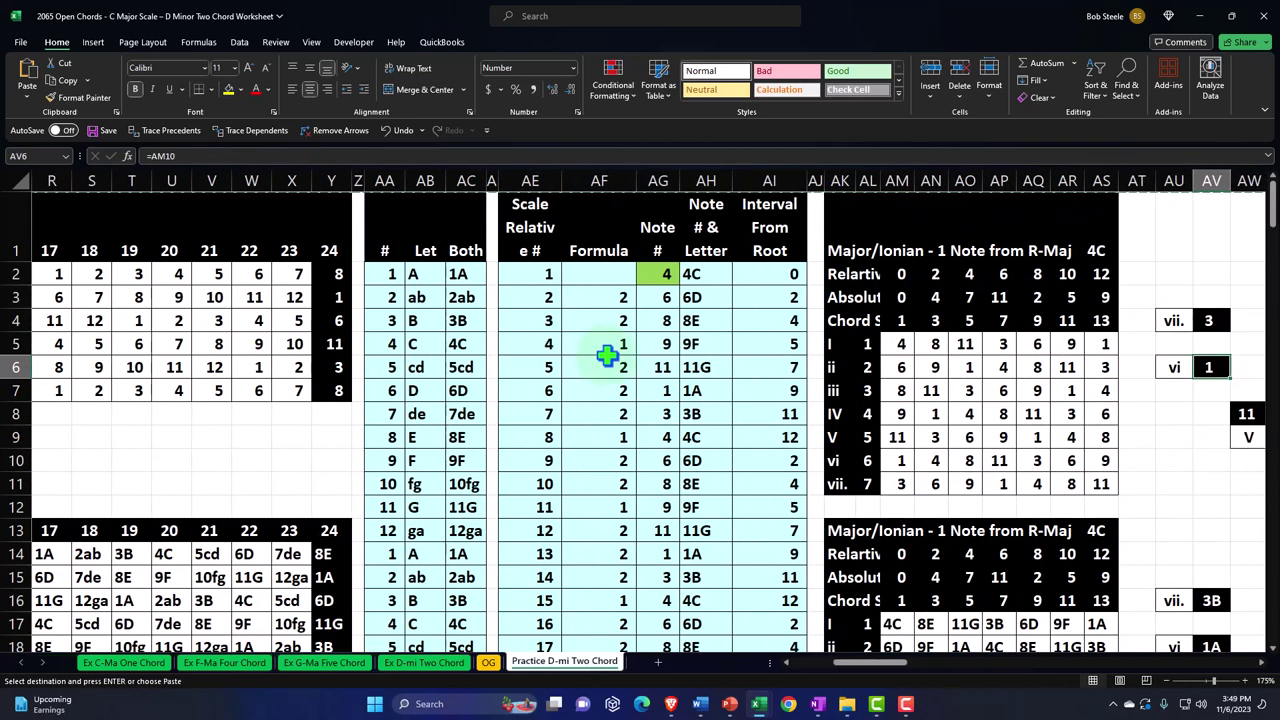
{"action": "left_click", "coordinate": [658, 276]}
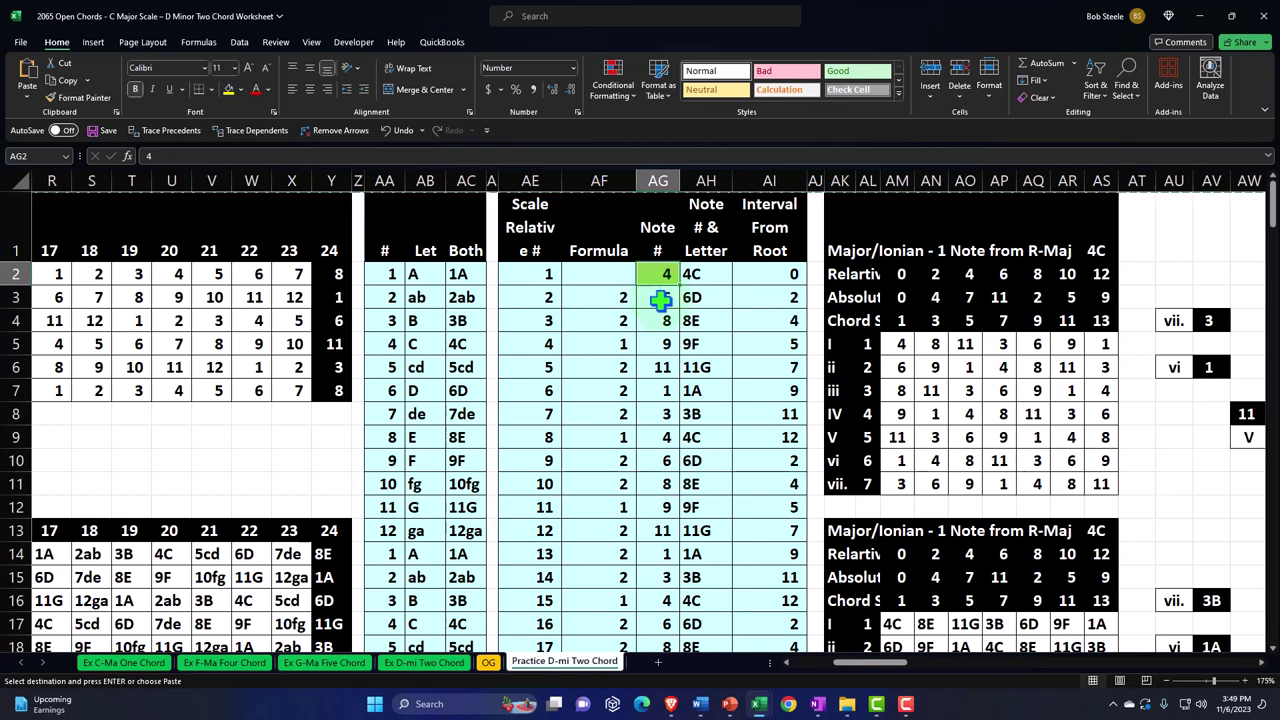
{"action": "left_click", "coordinate": [702, 367]}
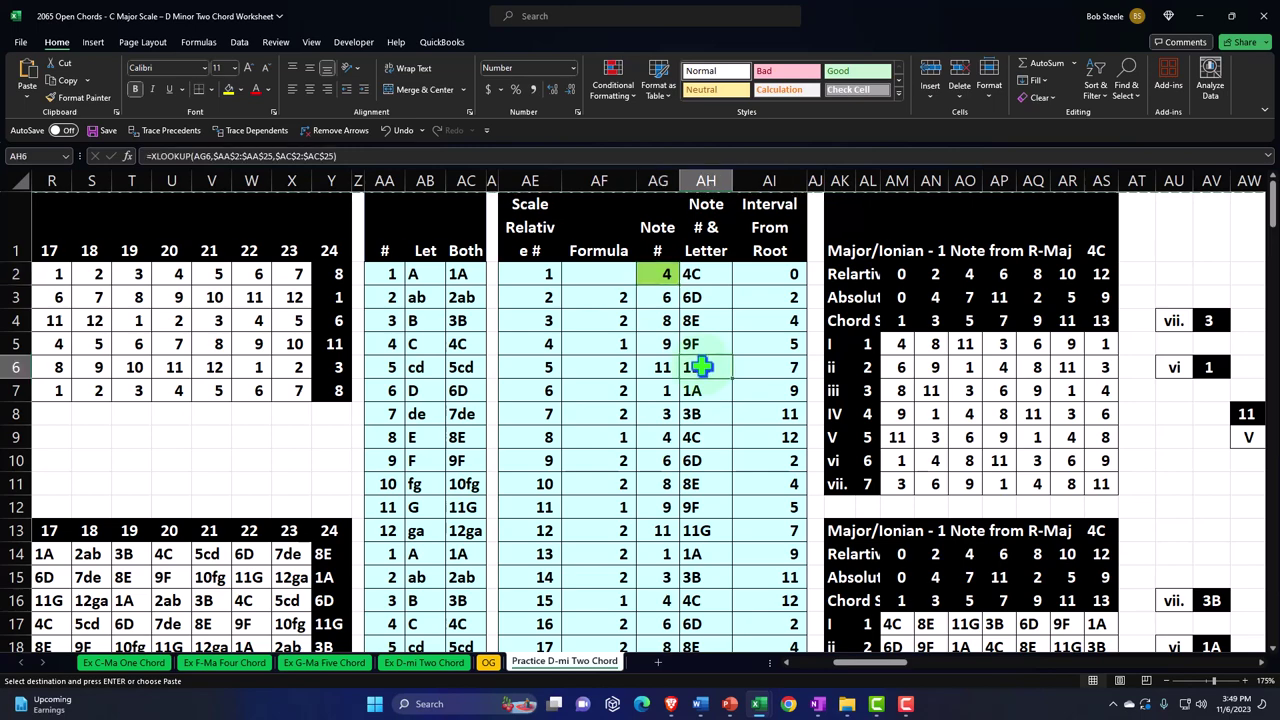
{"action": "key", "text": "ctrl+Left"}
{"action": "key", "text": "ctrl+Left"}
{"action": "key", "text": "ctrl+Left"}
{"action": "key", "text": "ctrl+Left"}
{"action": "key", "text": "ctrl+Left"}
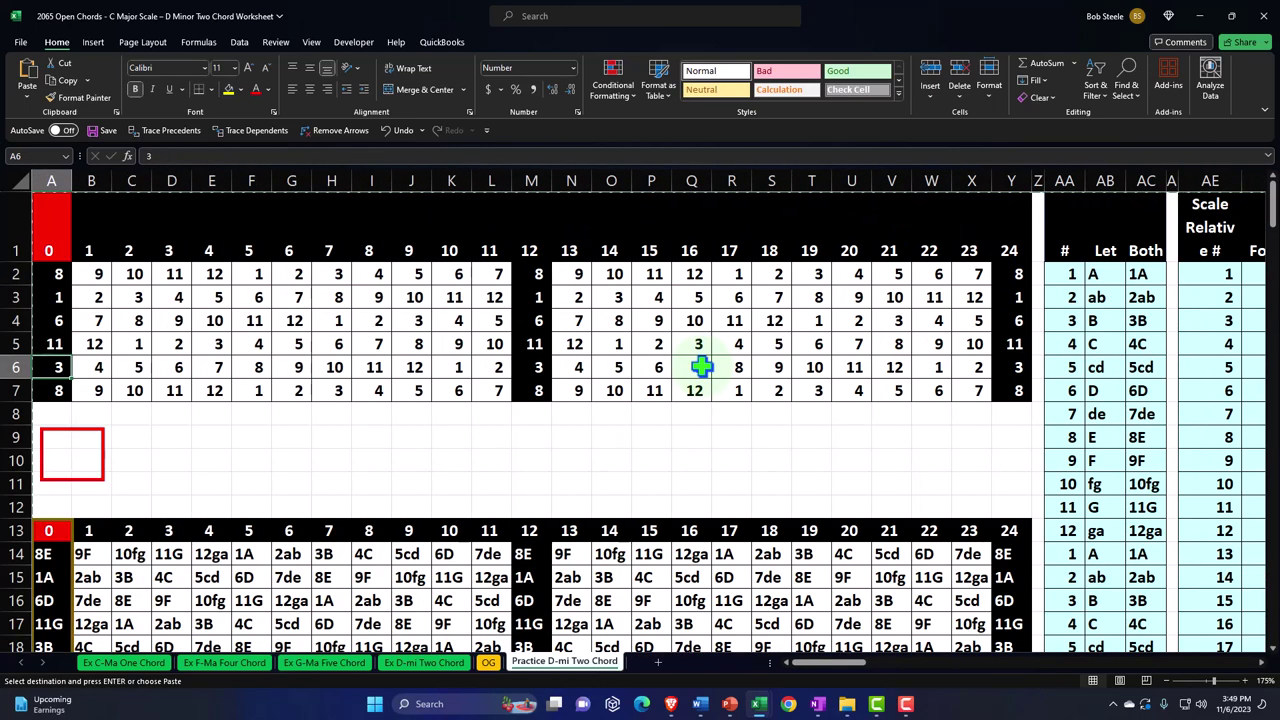
{"action": "scroll", "coordinate": [386, 437], "scroll_direction": "down", "scroll_amount": 3}
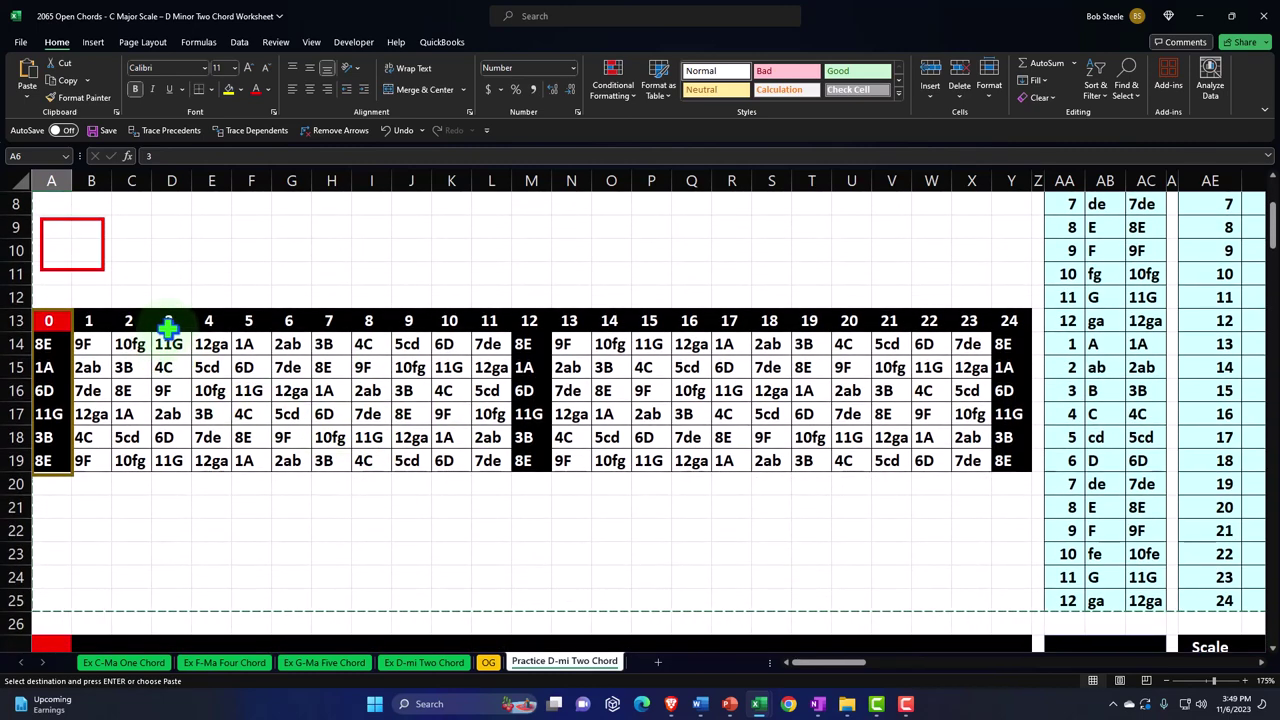
{"action": "scroll", "coordinate": [168, 327], "scroll_direction": "down", "scroll_amount": 3}
Hide columns E through AJ so fret columns 0–3 sit beside the Major/Ionian chord table
{"action": "left_click", "coordinate": [211, 180]}
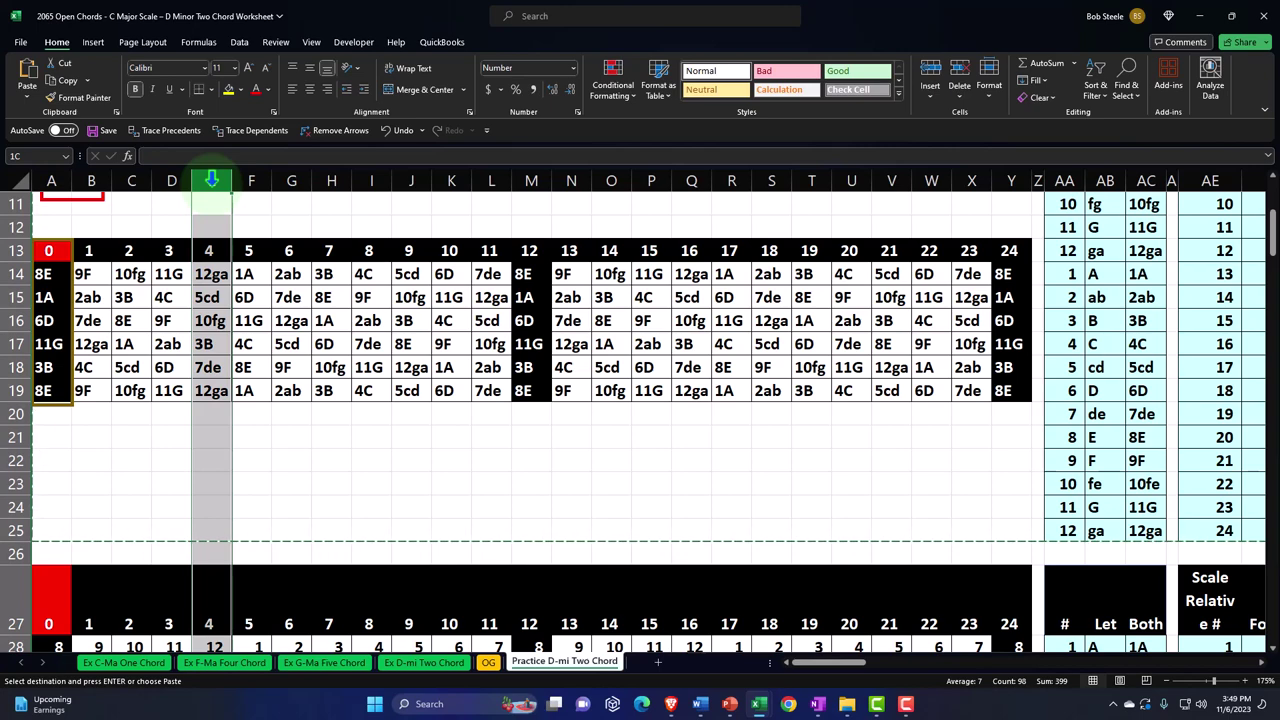
{"action": "left_click_drag", "start_coordinate": [211, 180], "coordinate": [983, 210]}
{"action": "right_click", "coordinate": [706, 321]}
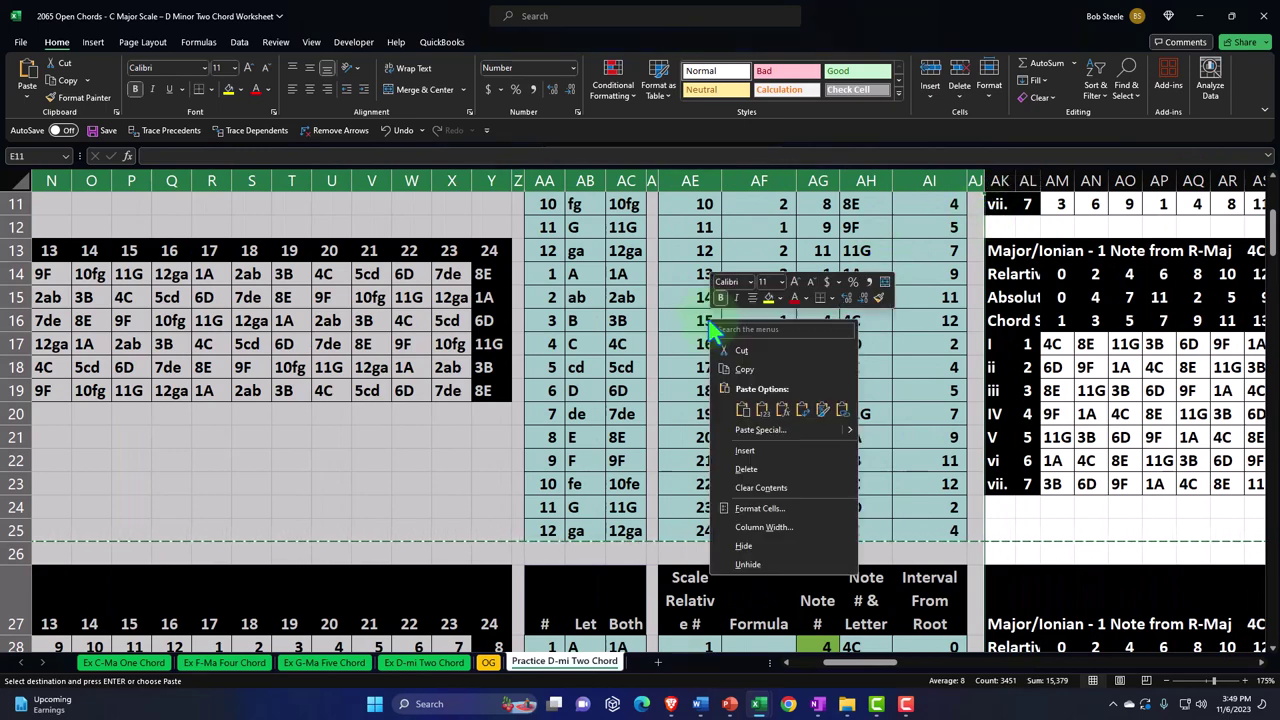
{"action": "left_click", "coordinate": [758, 547]}
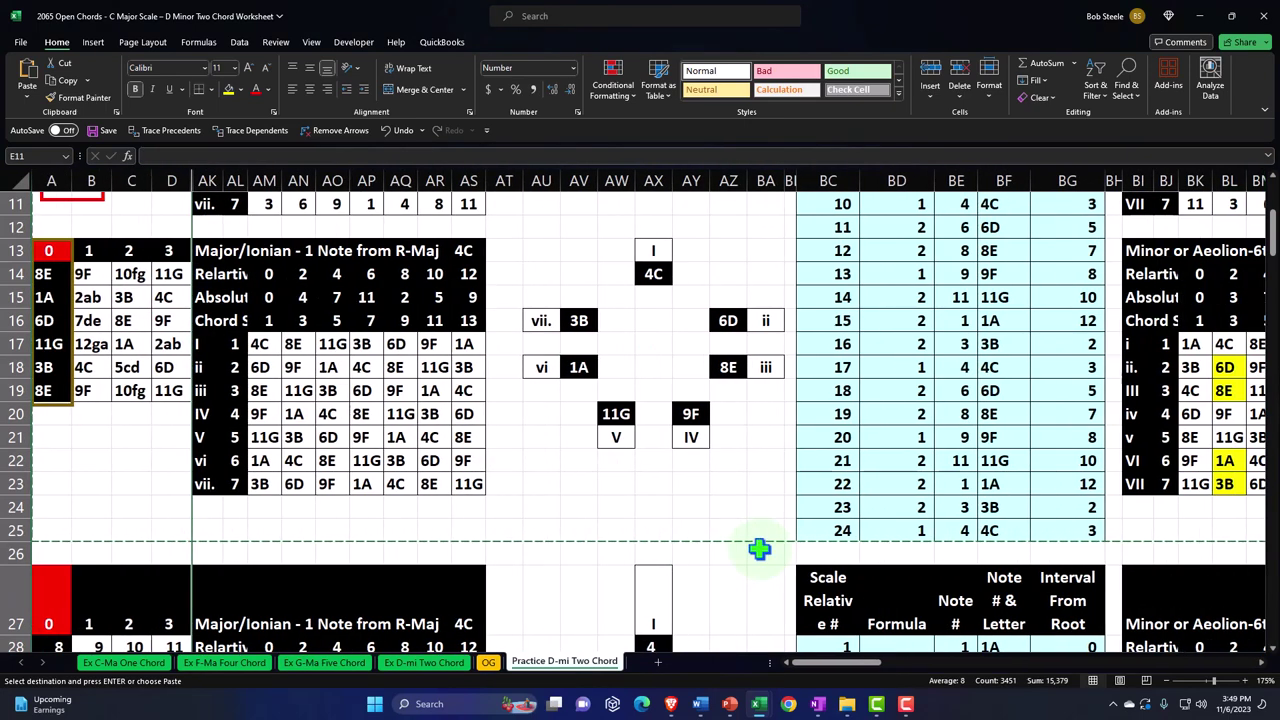
{"action": "left_click", "coordinate": [541, 483]}
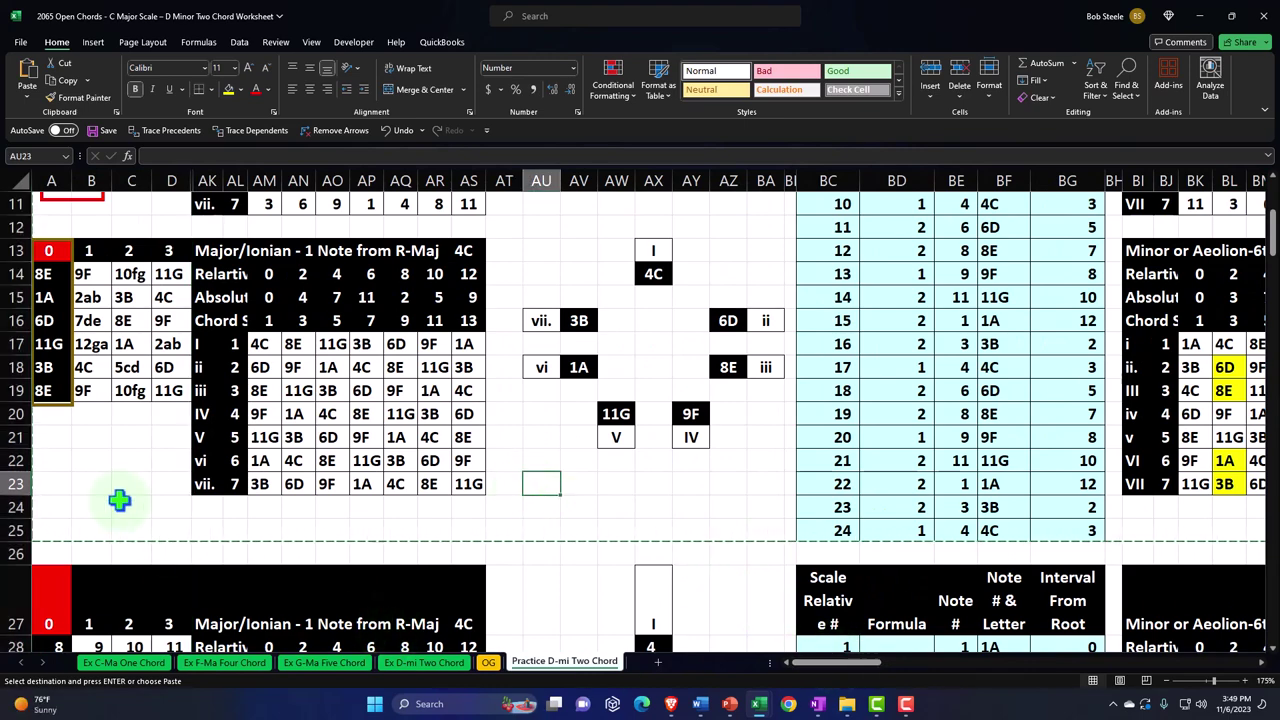
{"action": "scroll", "coordinate": [120, 497], "scroll_direction": "up", "scroll_amount": 3, "text": "ctrl"}
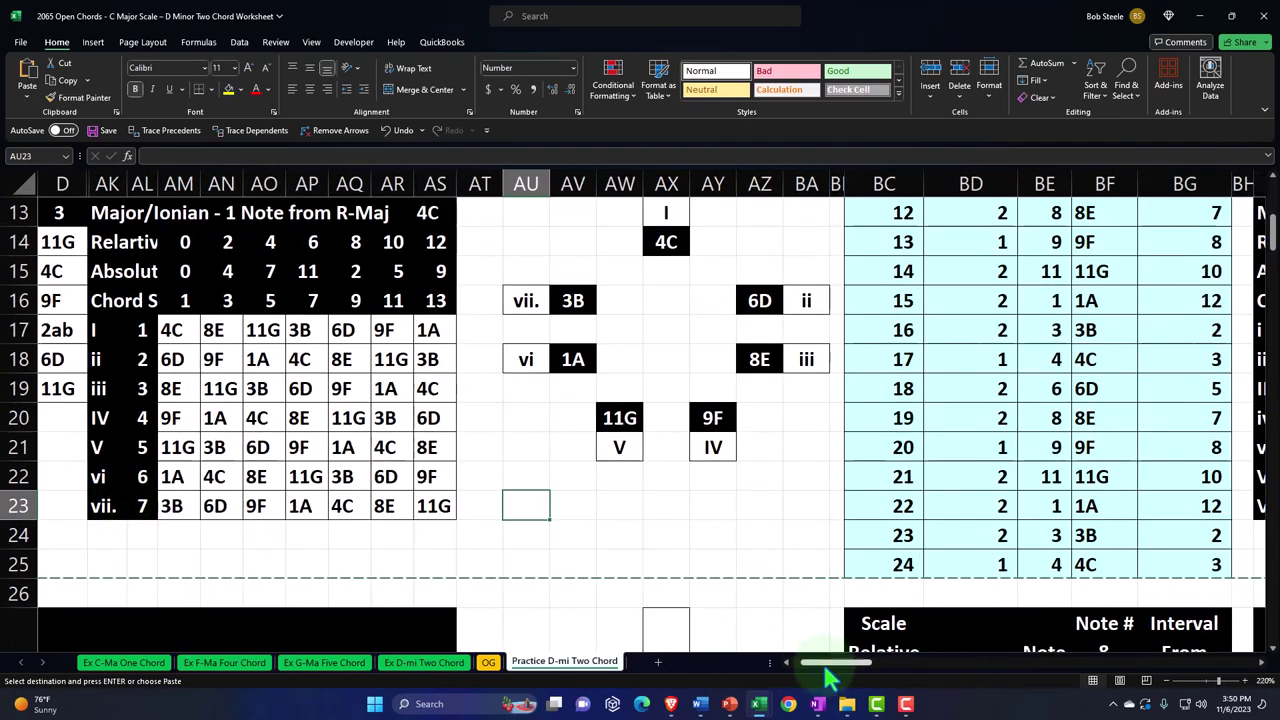
{"action": "left_click_drag", "start_coordinate": [838, 662], "coordinate": [800, 662]}
{"action": "scroll", "coordinate": [210, 503], "scroll_direction": "up", "scroll_amount": 1}
{"action": "scroll", "coordinate": [210, 503], "scroll_direction": "up", "scroll_amount": 4}
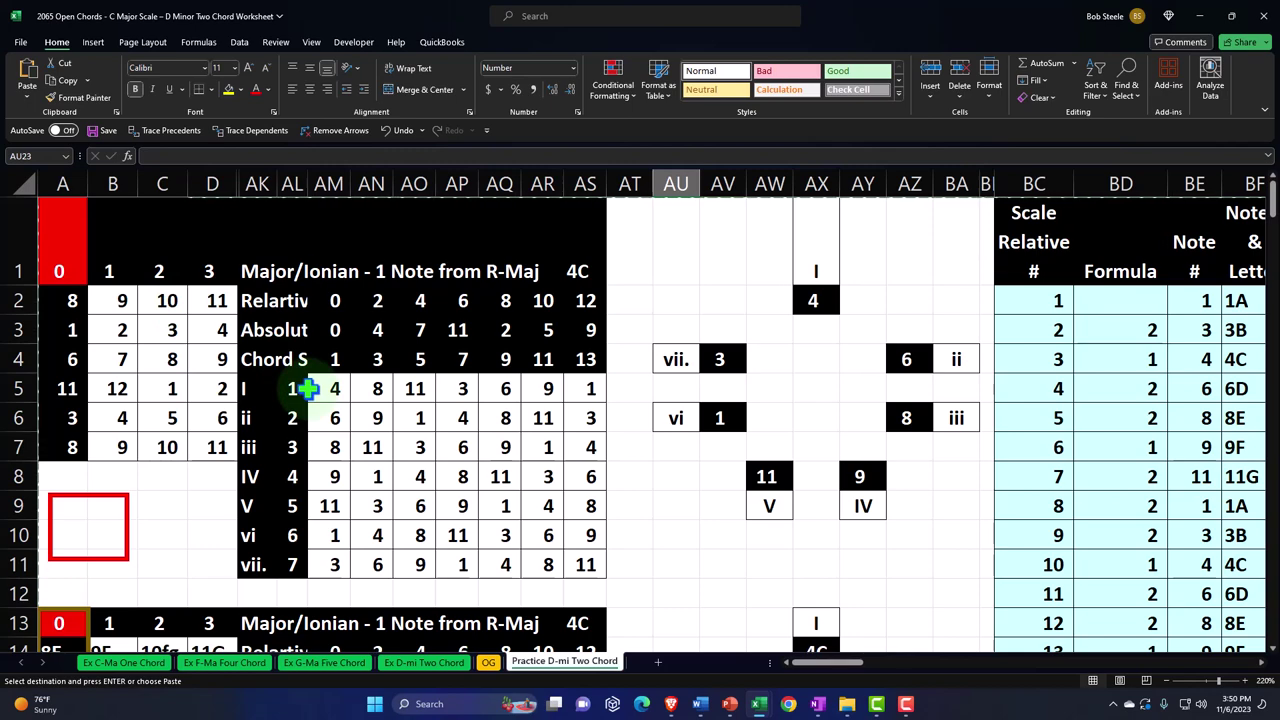
{"action": "scroll", "coordinate": [308, 389], "scroll_direction": "down", "scroll_amount": 4}
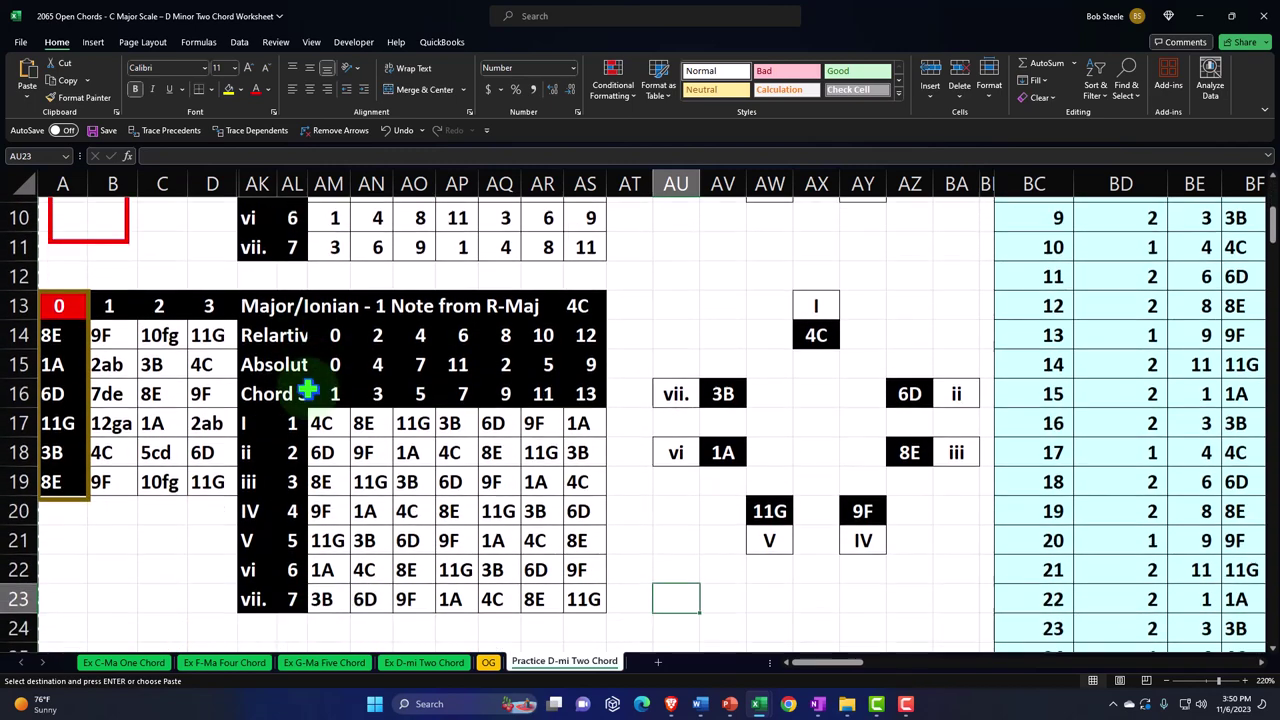
{"action": "scroll", "coordinate": [308, 389], "scroll_direction": "up", "scroll_amount": 3}
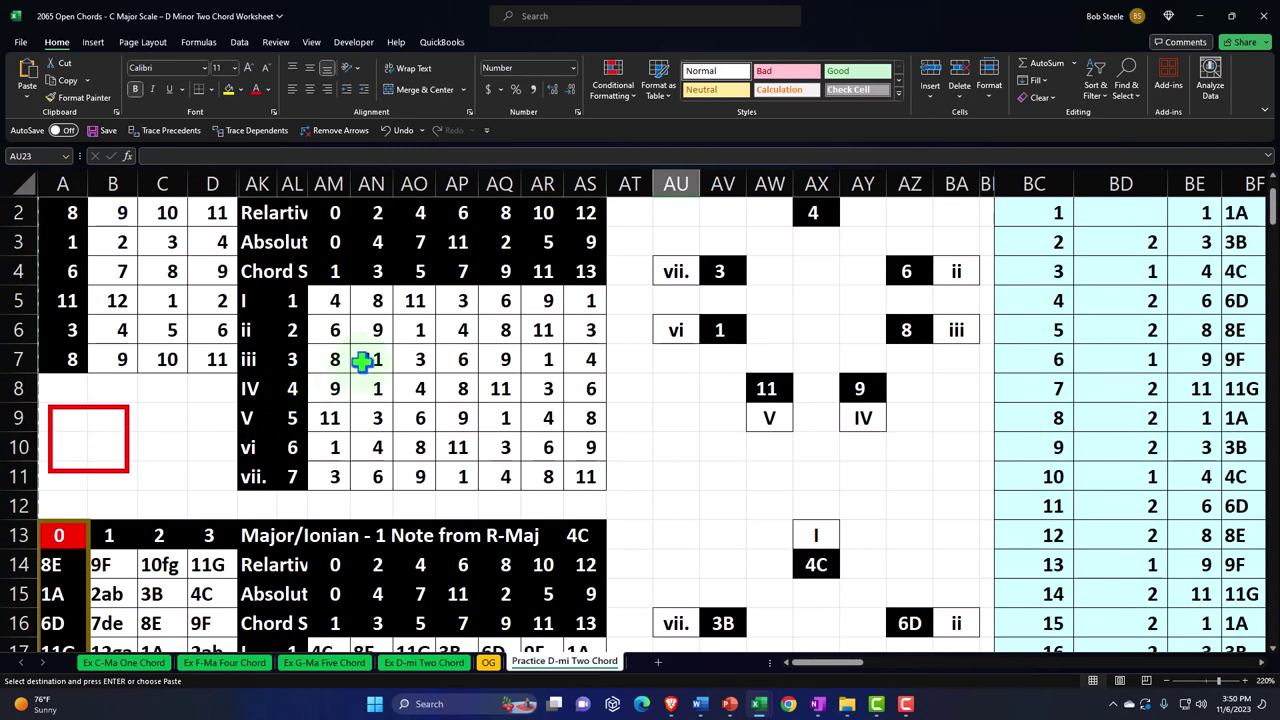
{"action": "scroll", "coordinate": [112, 218], "scroll_direction": "up", "scroll_amount": 1}
{"action": "left_click_drag", "start_coordinate": [114, 292], "coordinate": [190, 440]}
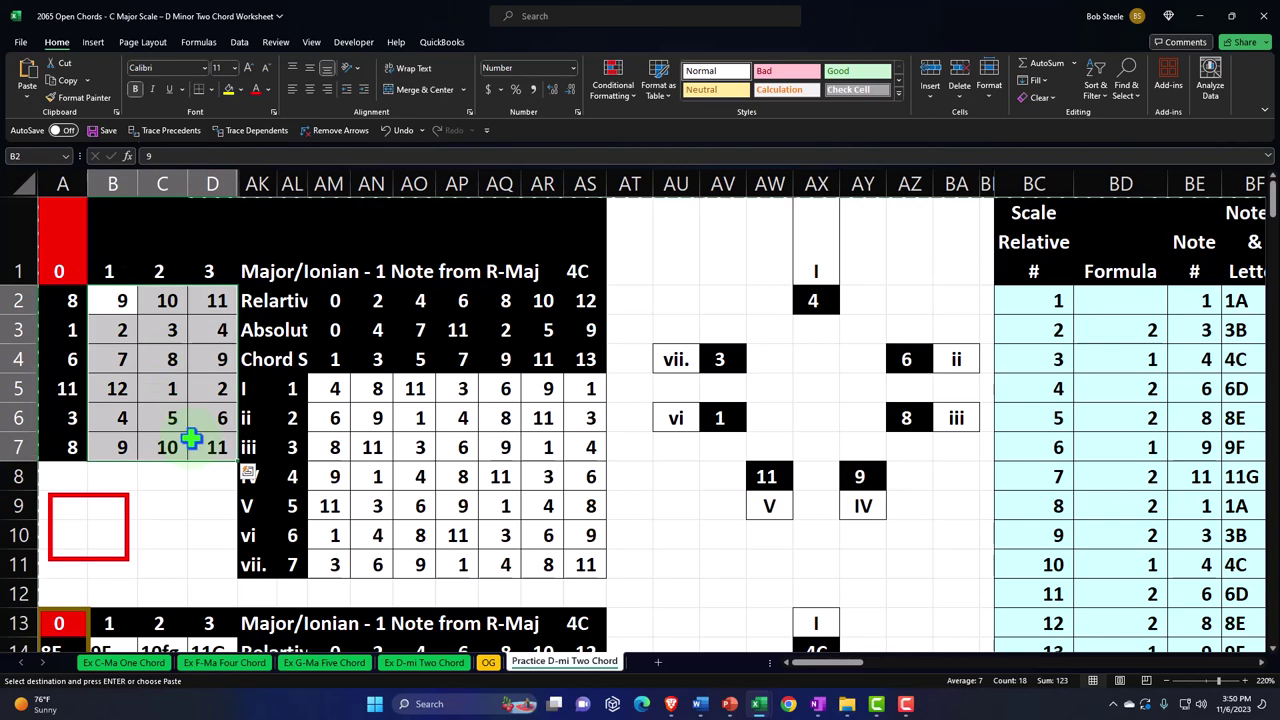
{"action": "scroll", "coordinate": [190, 440], "scroll_direction": "down", "scroll_amount": 2}
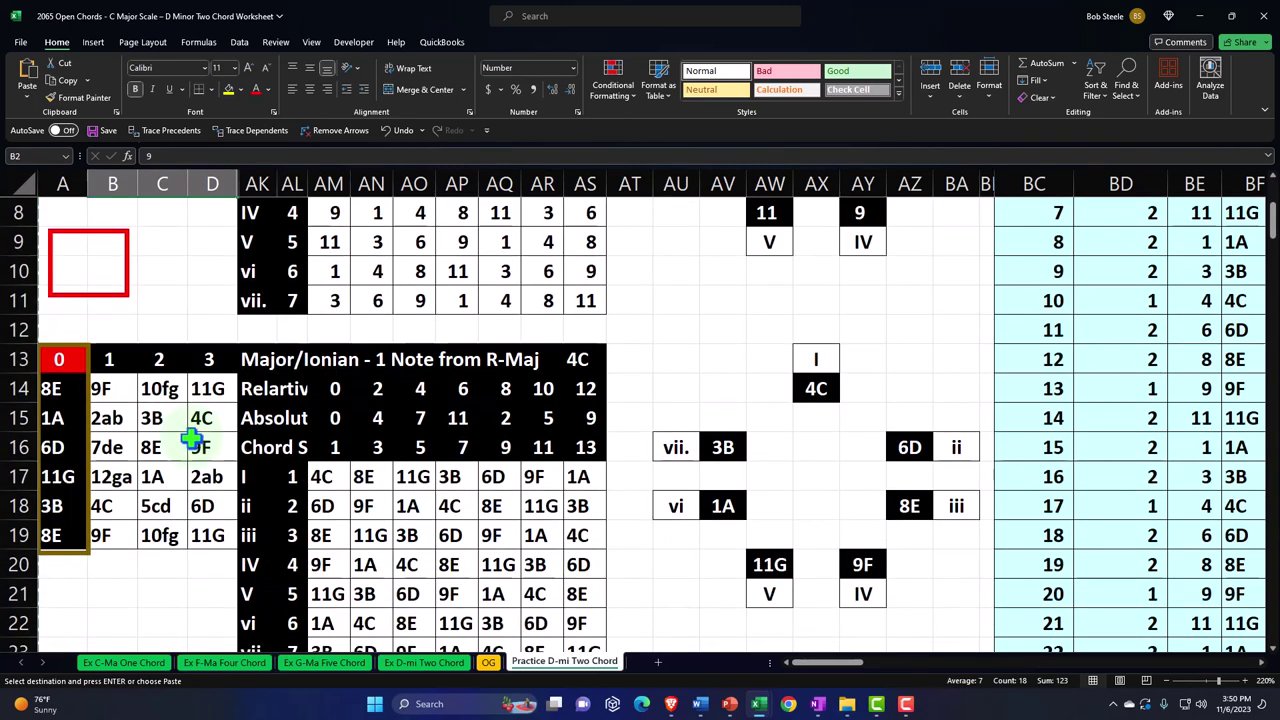
{"action": "left_click_drag", "start_coordinate": [108, 390], "coordinate": [210, 536]}
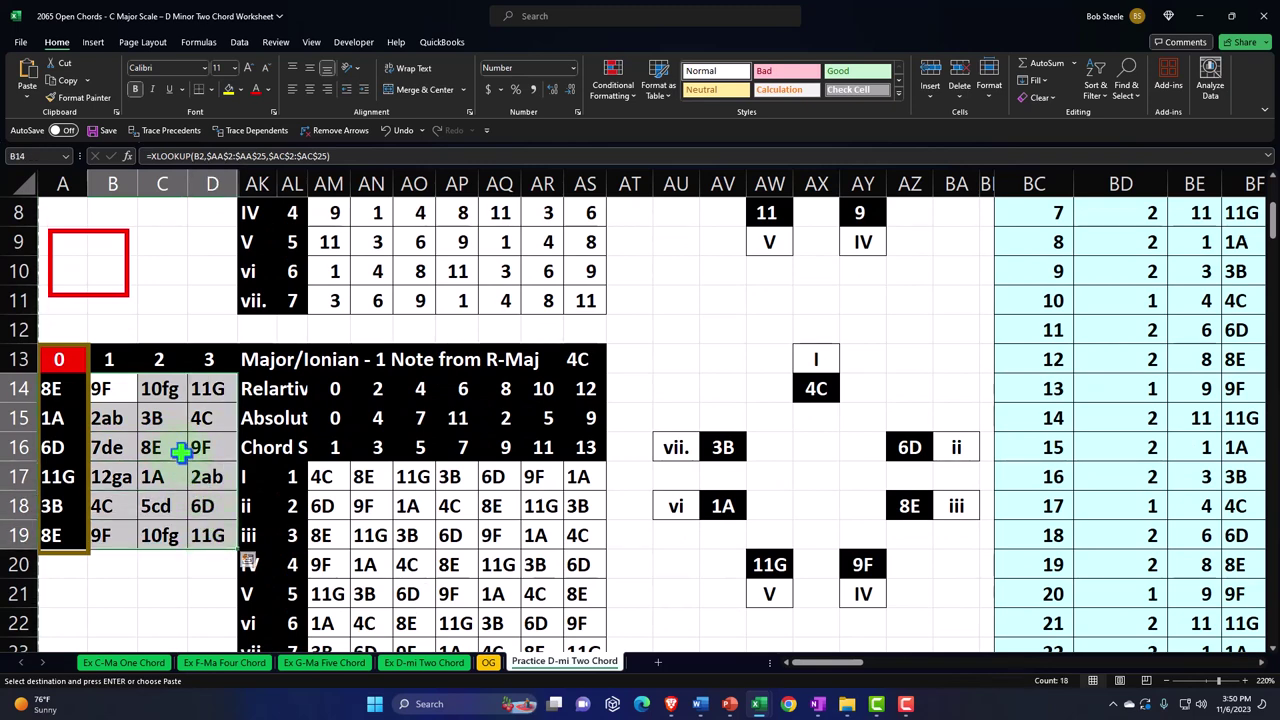
{"action": "left_click", "coordinate": [175, 403]}
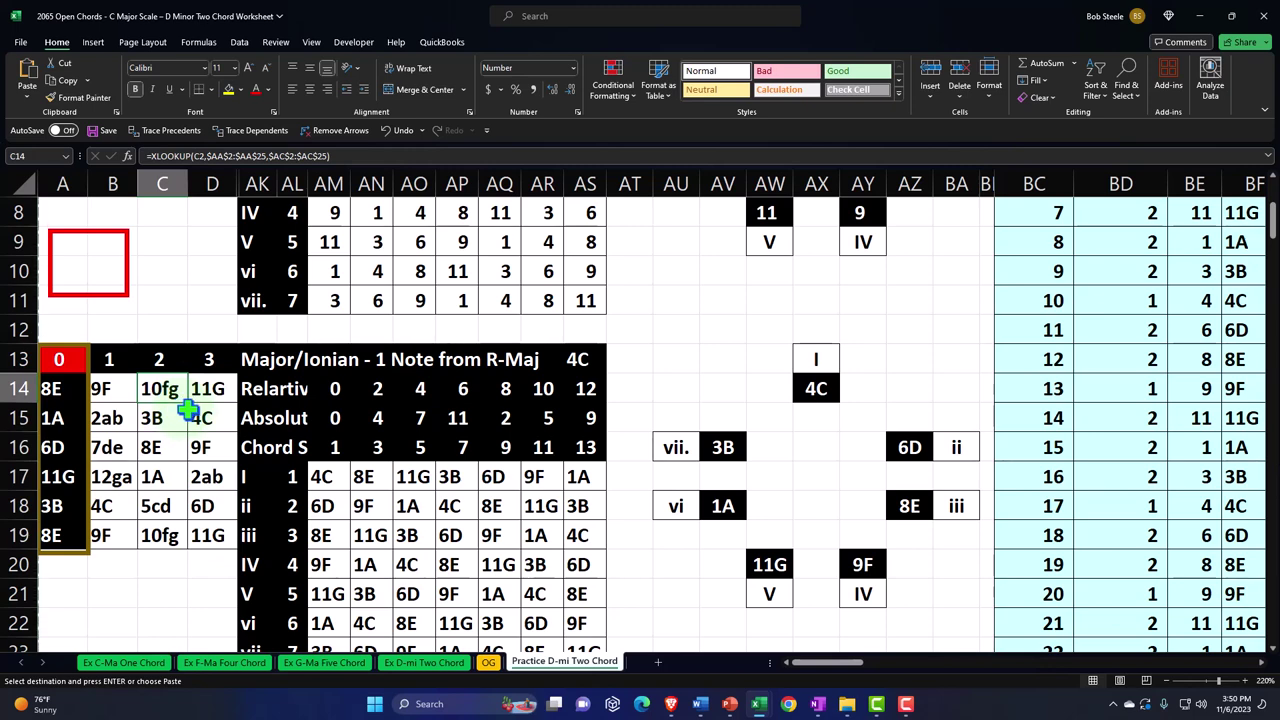
{"action": "scroll", "coordinate": [187, 410], "scroll_direction": "up", "scroll_amount": 3}
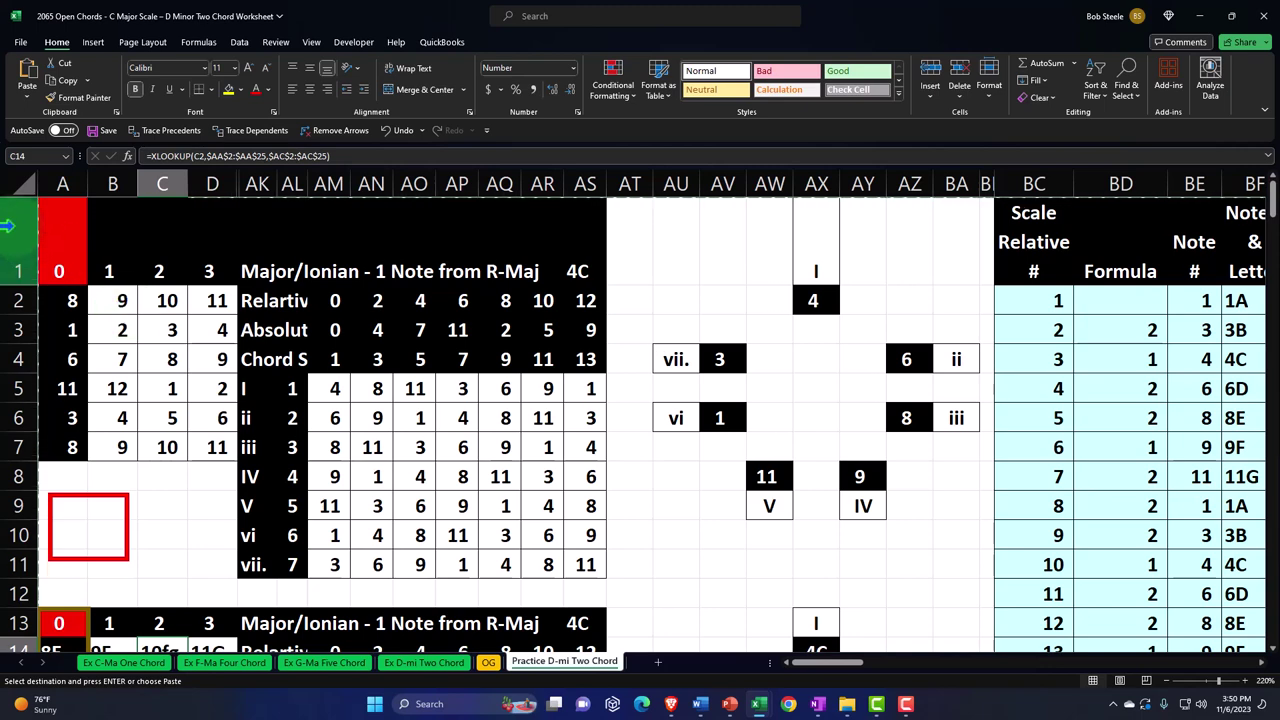
Hide the number-grid rows 1–12, 26–38 and 52–64
{"action": "left_click_drag", "start_coordinate": [7, 226], "coordinate": [25, 590]}
{"action": "right_click", "coordinate": [196, 461]}
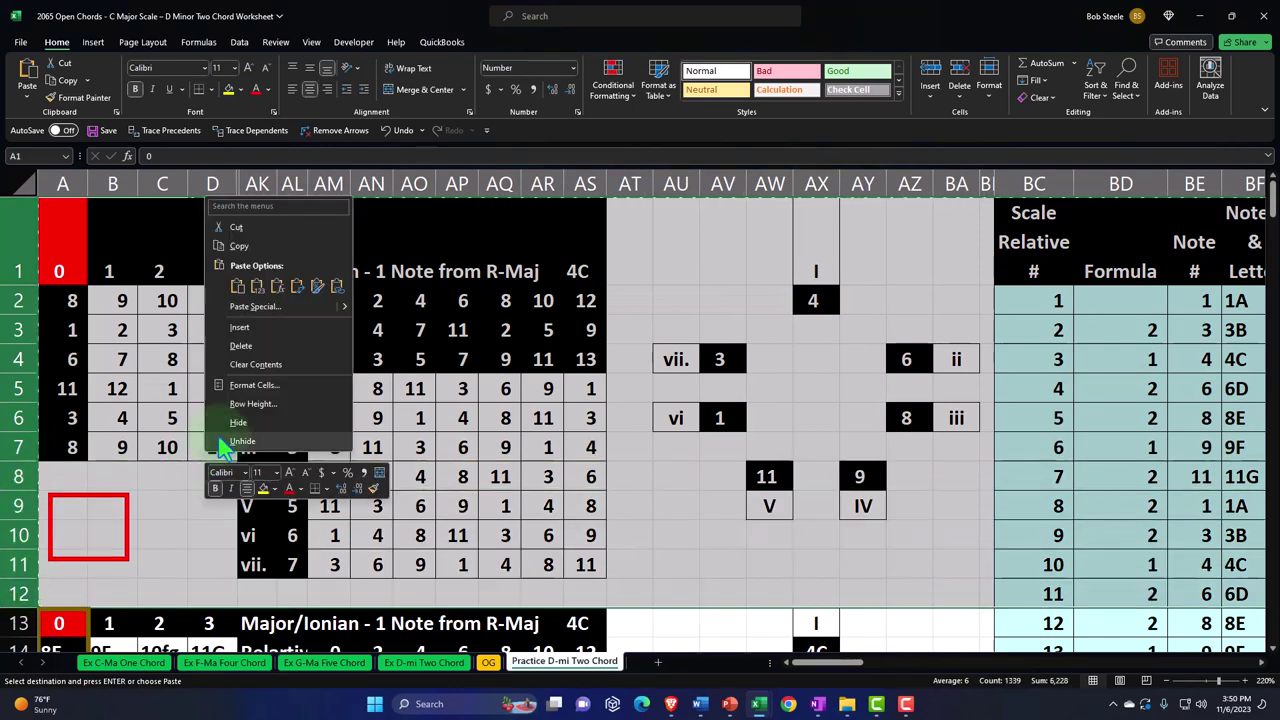
{"action": "left_click", "coordinate": [232, 440]}
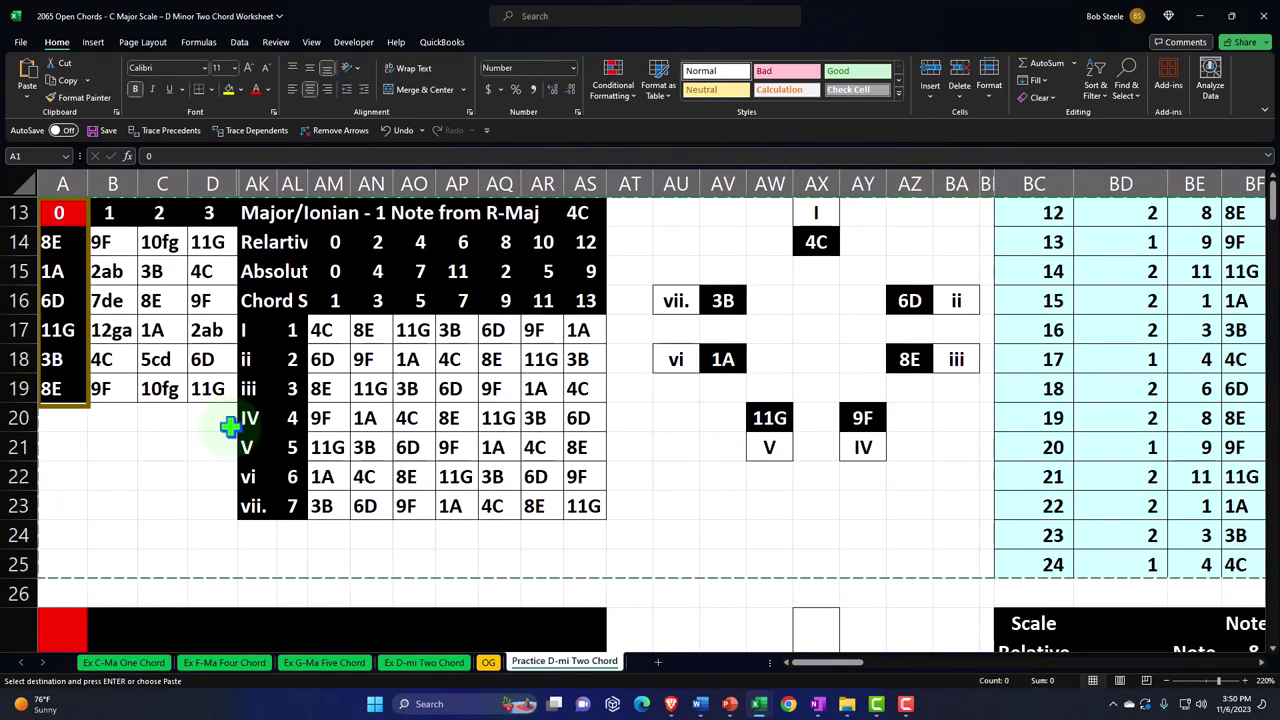
{"action": "scroll", "coordinate": [230, 427], "scroll_direction": "down", "scroll_amount": 2}
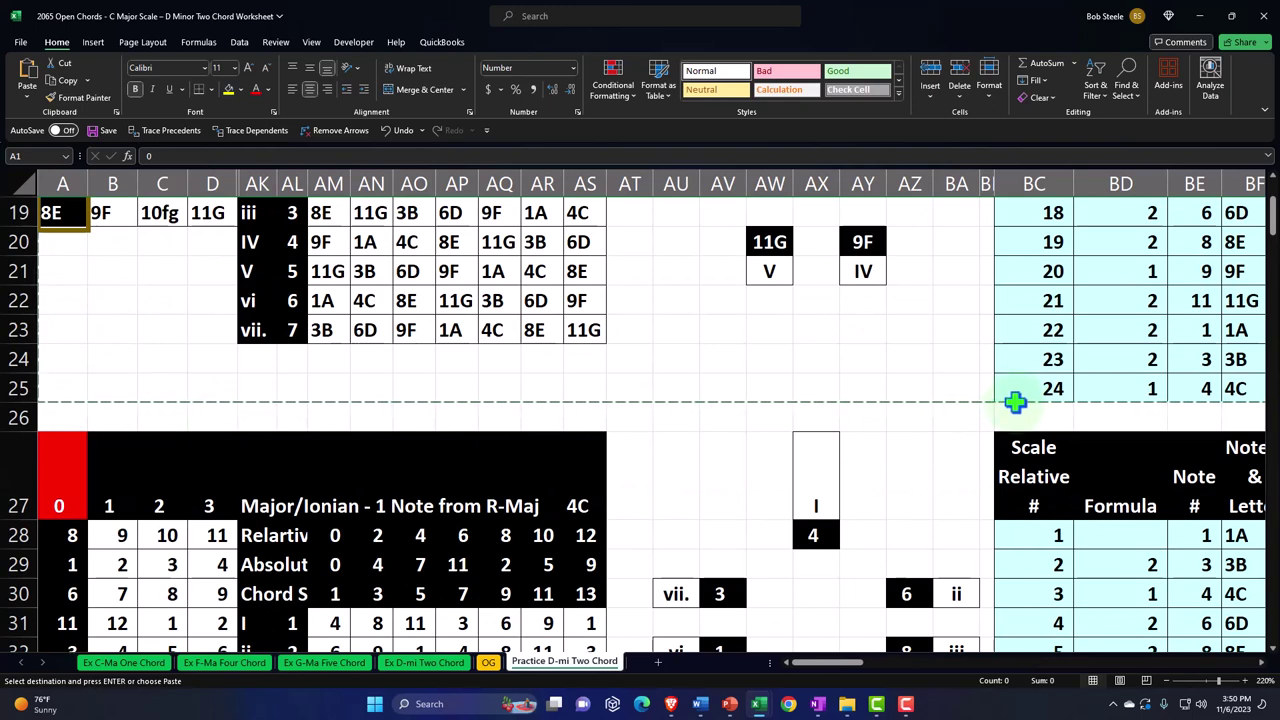
{"action": "left_click", "coordinate": [18, 418]}
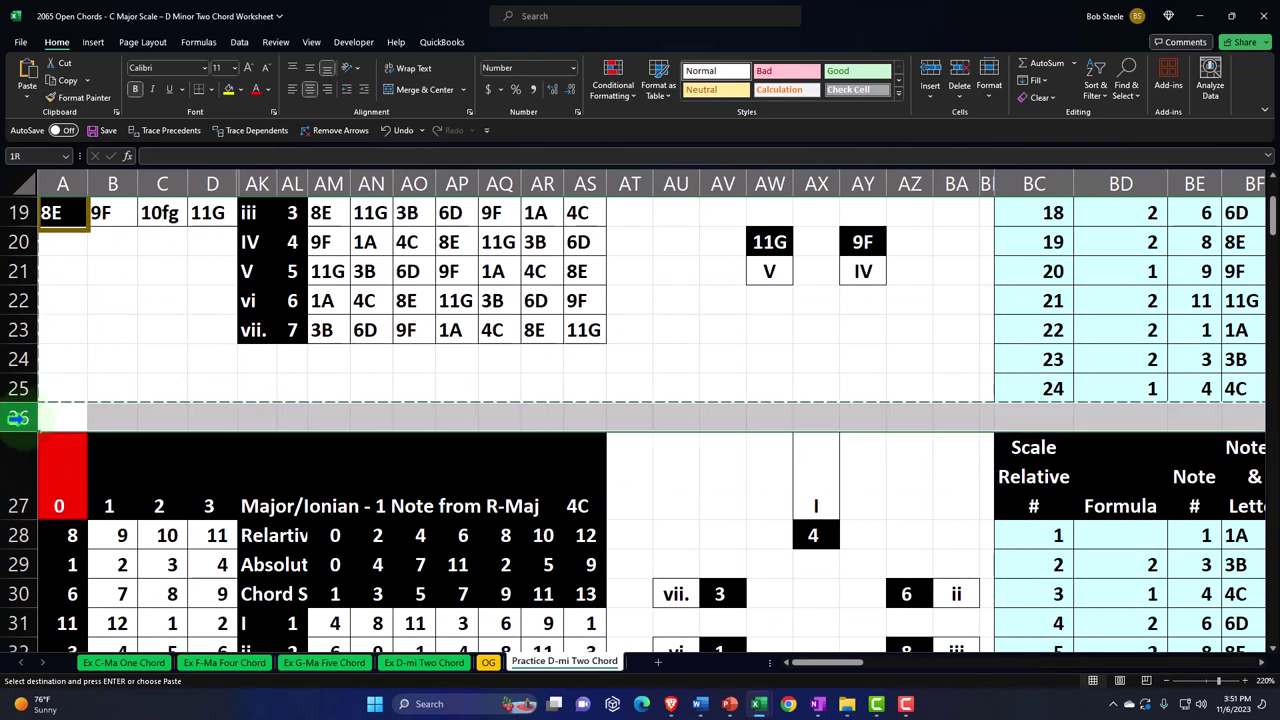
{"action": "left_click_drag", "start_coordinate": [18, 418], "coordinate": [5, 447]}
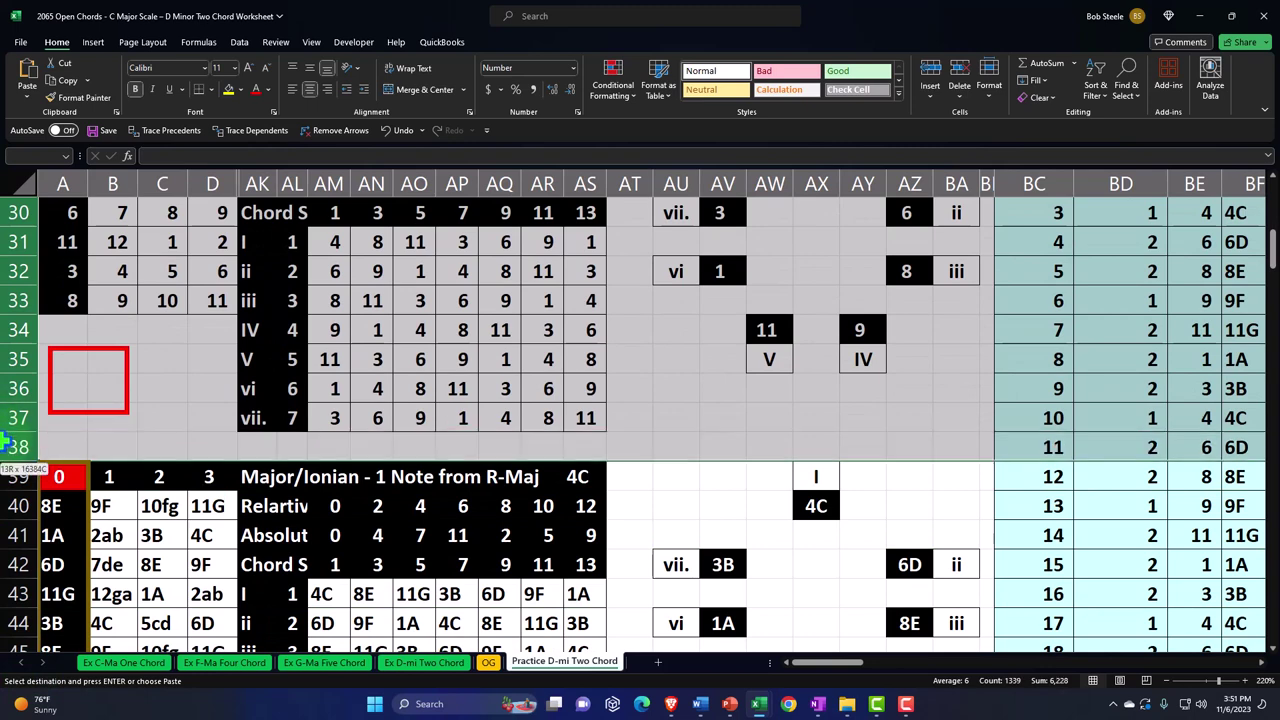
{"action": "right_click", "coordinate": [256, 387]}
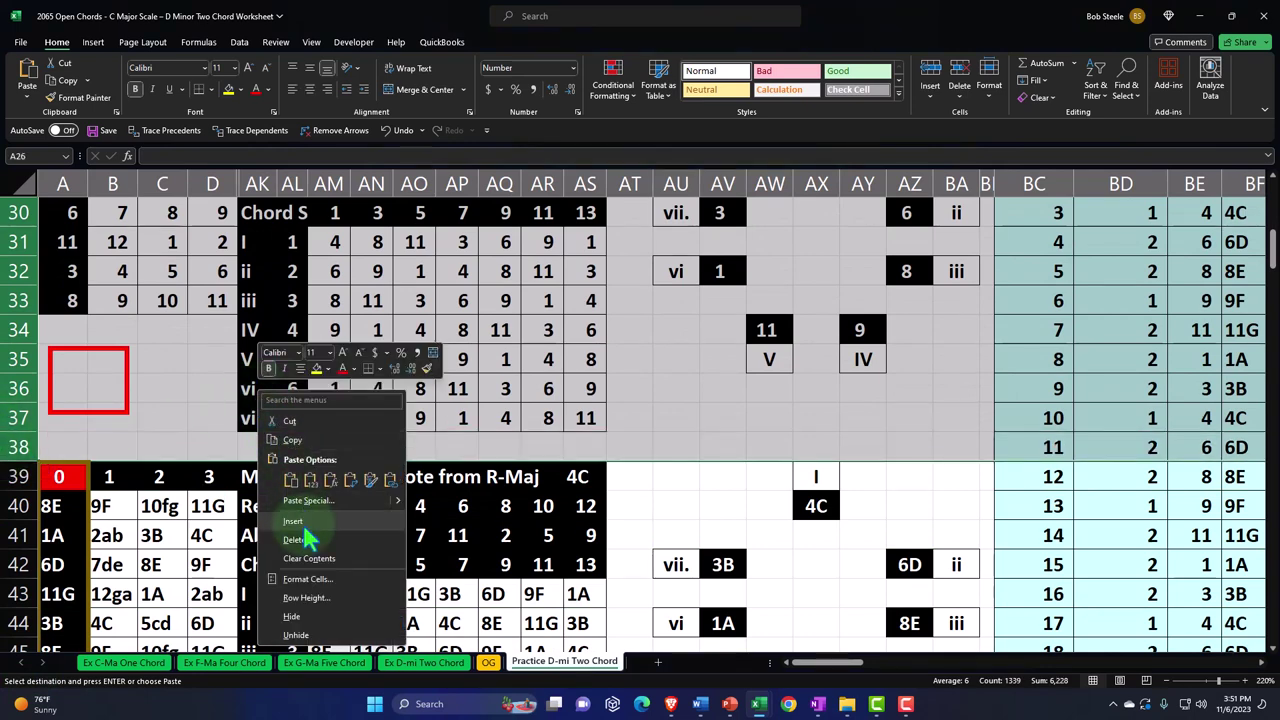
{"action": "left_click", "coordinate": [303, 482]}
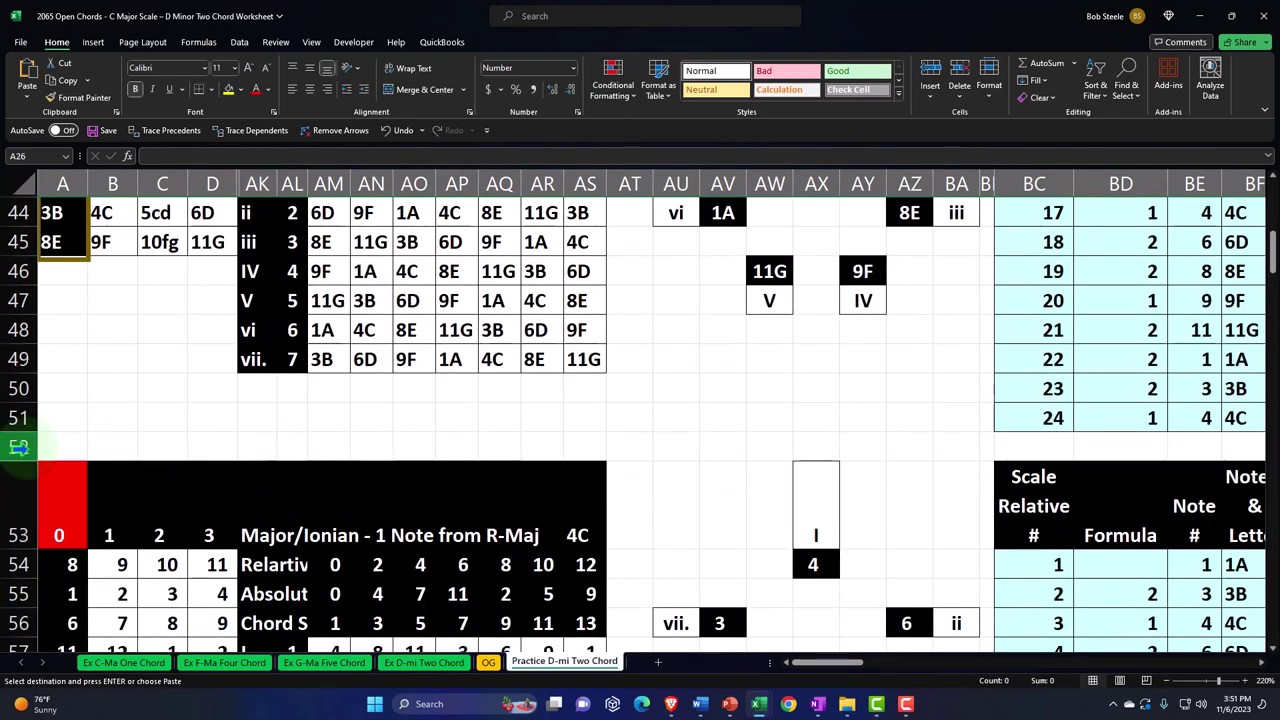
{"action": "scroll", "coordinate": [94, 449], "scroll_direction": "up", "scroll_amount": 1}
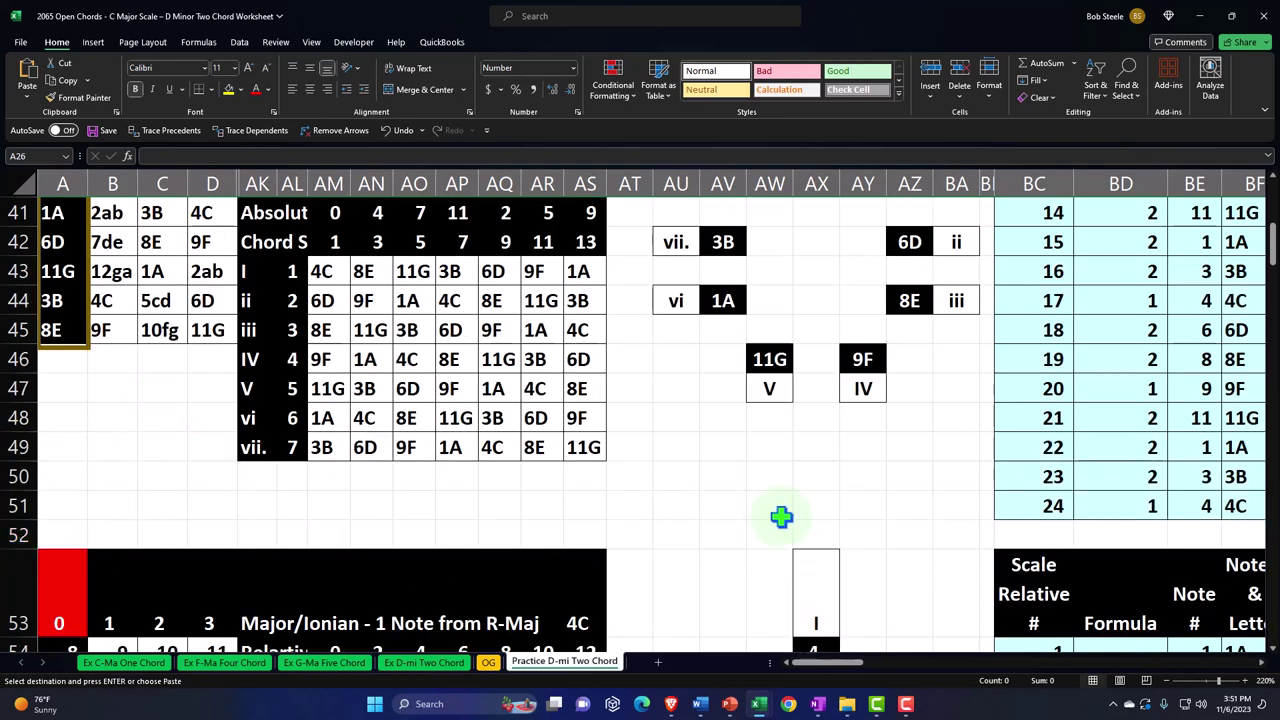
{"action": "left_click_drag", "start_coordinate": [22, 533], "coordinate": [98, 390]}
{"action": "scroll", "coordinate": [323, 443], "scroll_direction": "up", "scroll_amount": 2}
{"action": "right_click", "coordinate": [330, 450]}
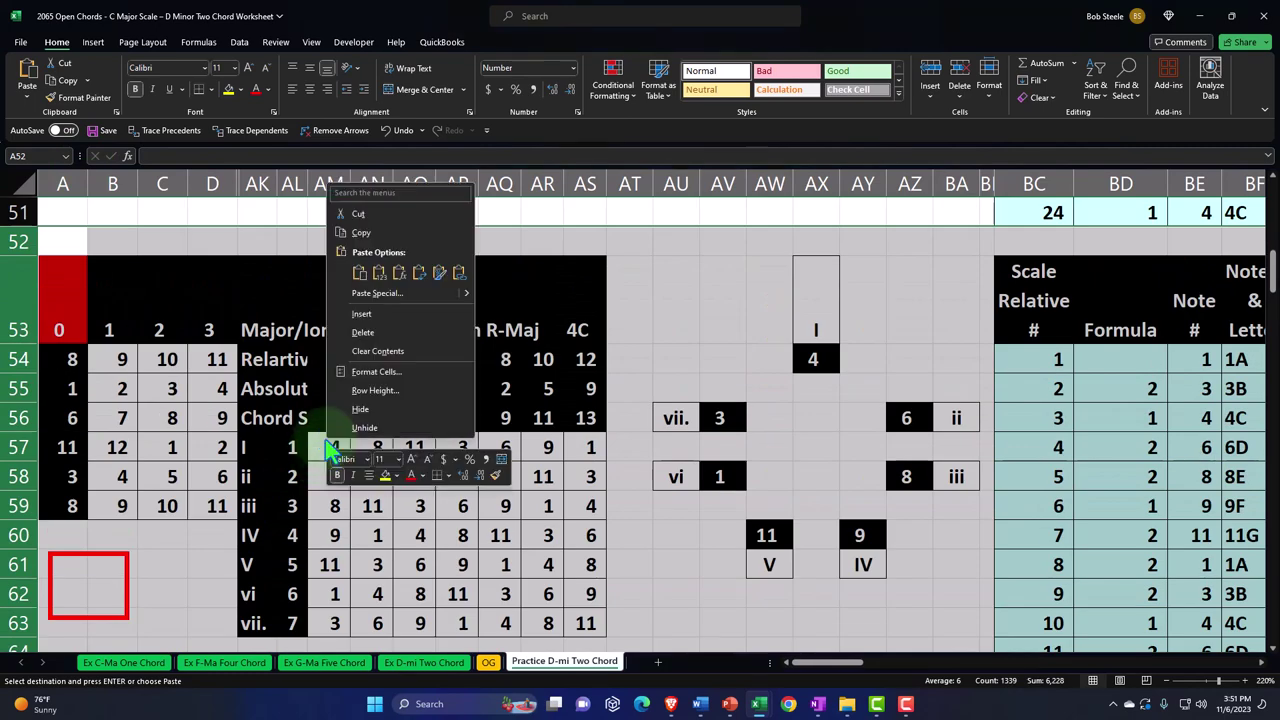
{"action": "left_click", "coordinate": [359, 410]}
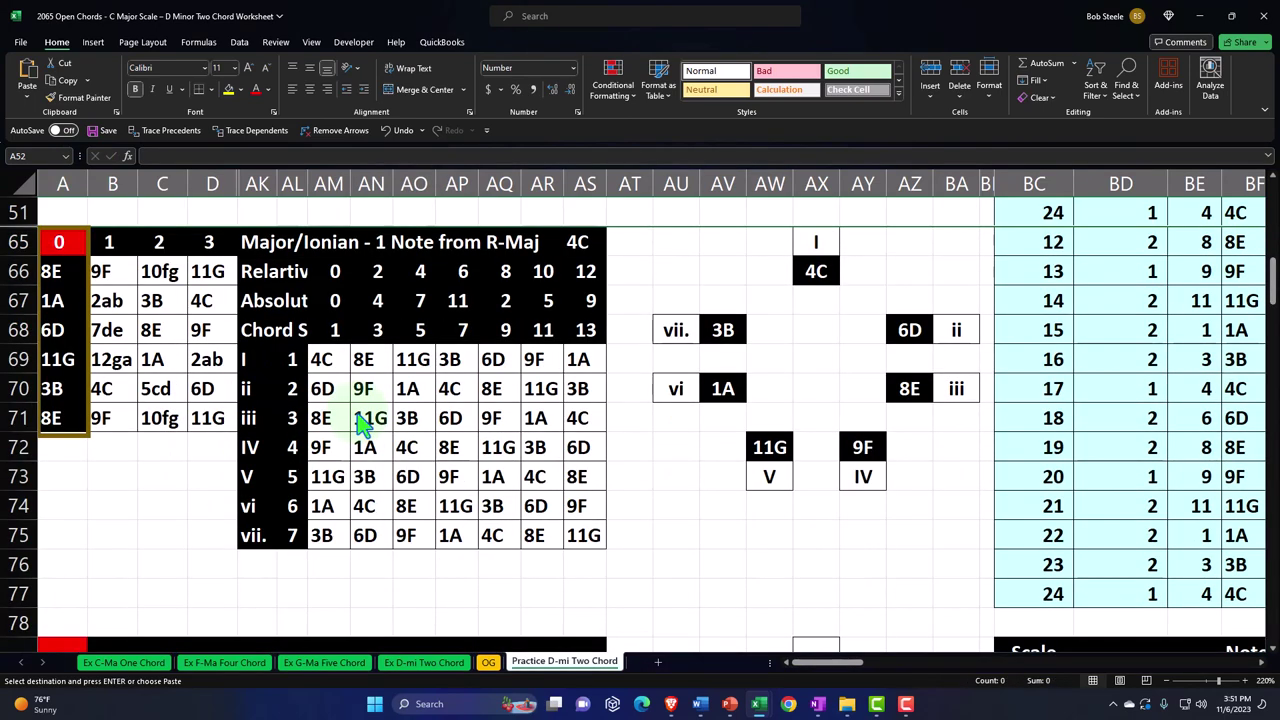
Hide the remaining number-grid rows 78–90, 104–116, the block from 130, and 156–168
{"action": "scroll", "coordinate": [357, 413], "scroll_direction": "down", "scroll_amount": 2}
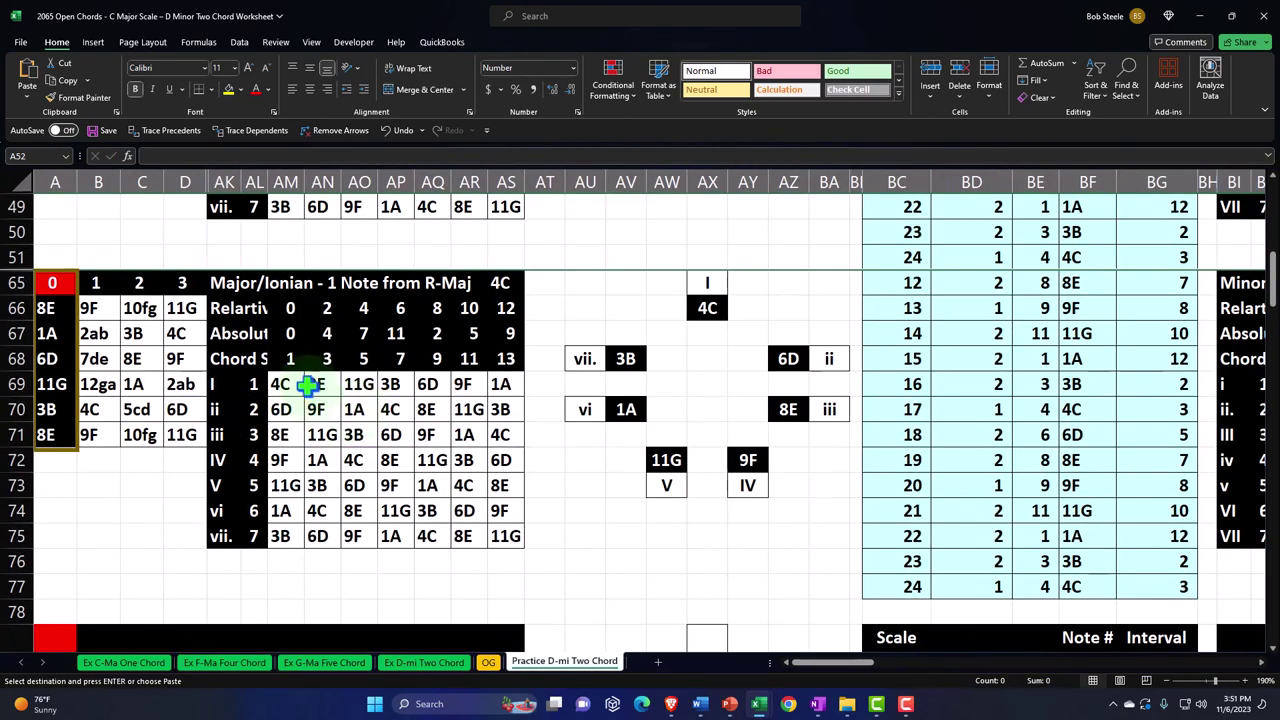
{"action": "scroll", "coordinate": [310, 383], "scroll_direction": "down", "scroll_amount": 2}
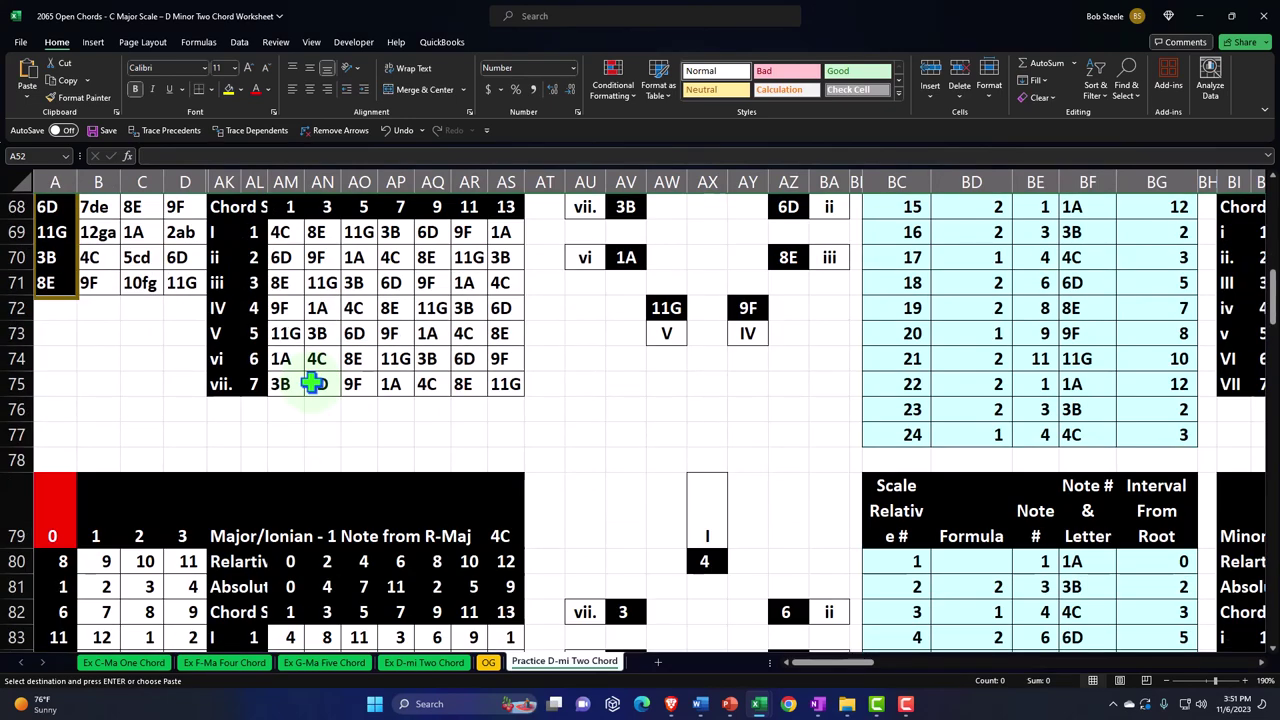
{"action": "left_click_drag", "start_coordinate": [12, 460], "coordinate": [45, 592]}
{"action": "right_click", "coordinate": [168, 398]}
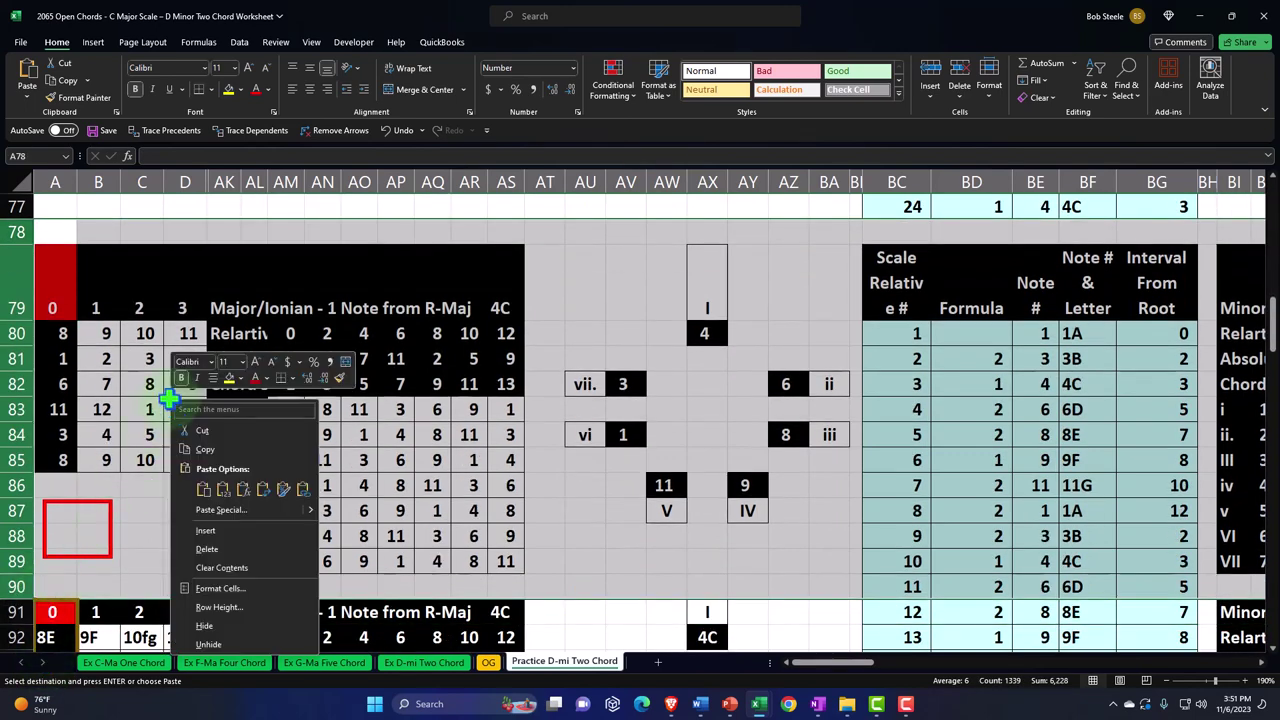
{"action": "left_click", "coordinate": [222, 624]}
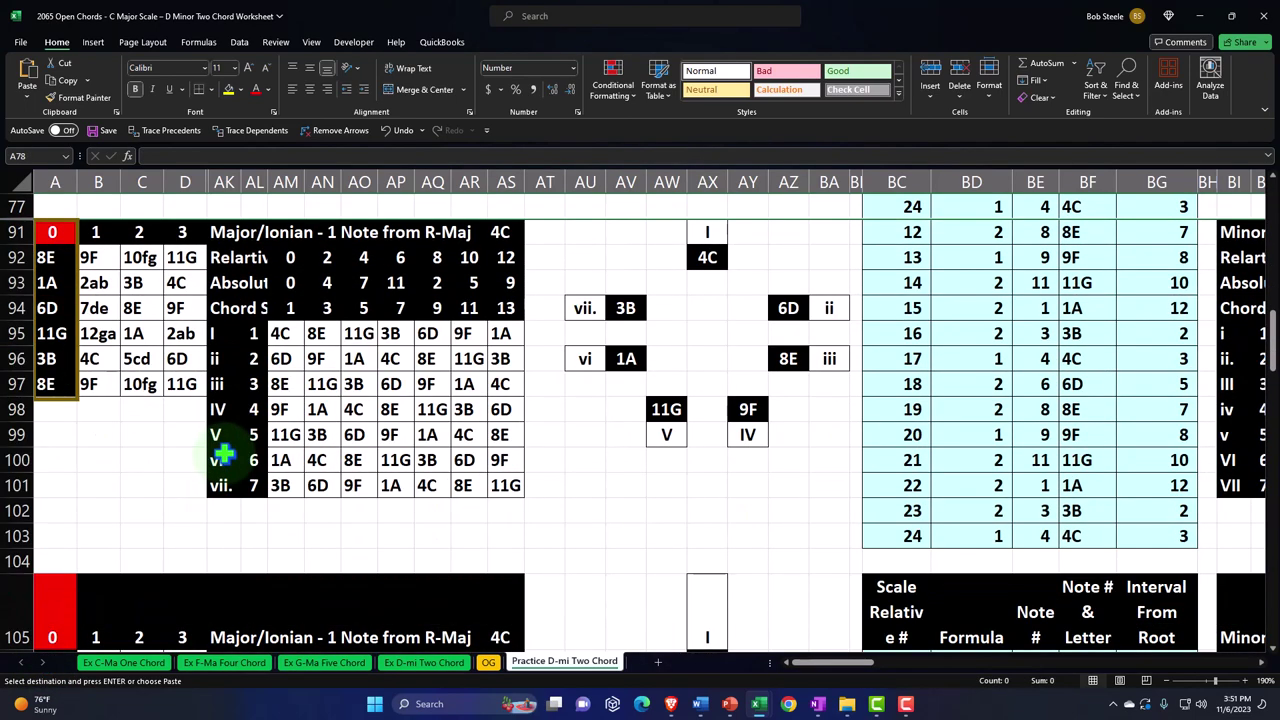
{"action": "scroll", "coordinate": [223, 451], "scroll_direction": "down", "scroll_amount": 2}
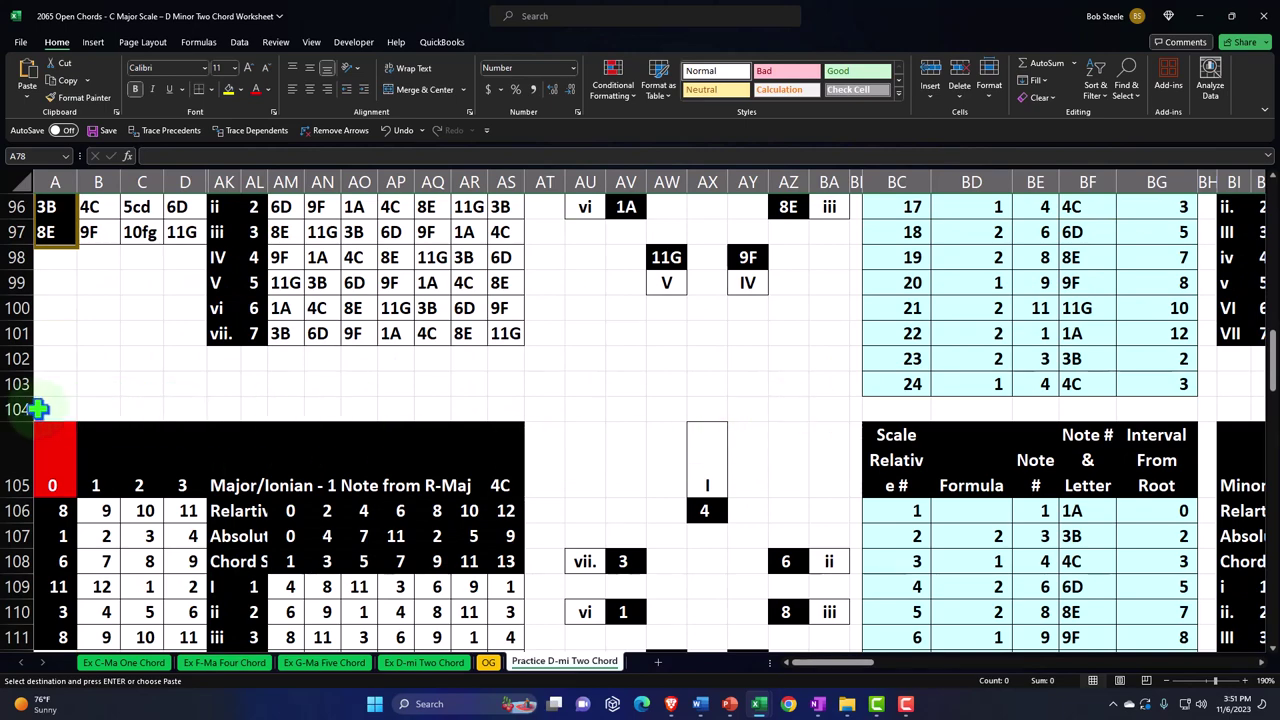
{"action": "left_click_drag", "start_coordinate": [23, 406], "coordinate": [60, 459]}
{"action": "right_click", "coordinate": [310, 328]}
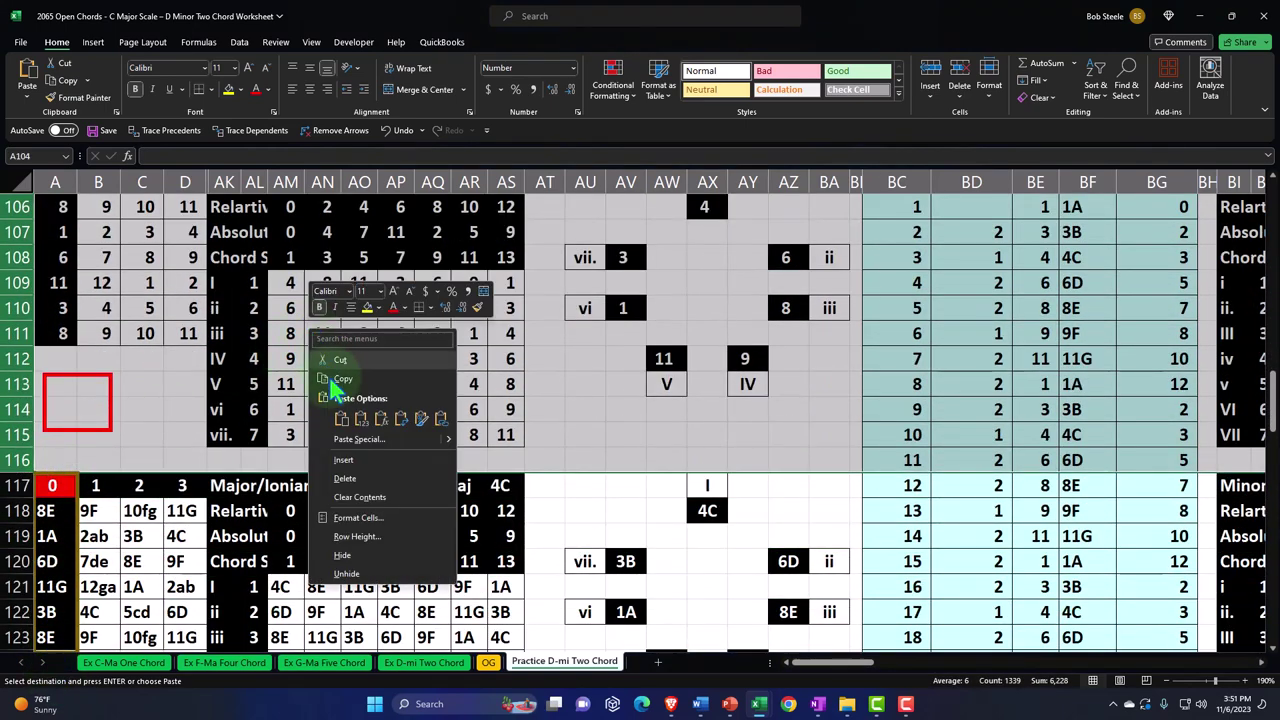
{"action": "left_click", "coordinate": [345, 556]}
{"action": "scroll", "coordinate": [214, 437], "scroll_direction": "down", "scroll_amount": 5}
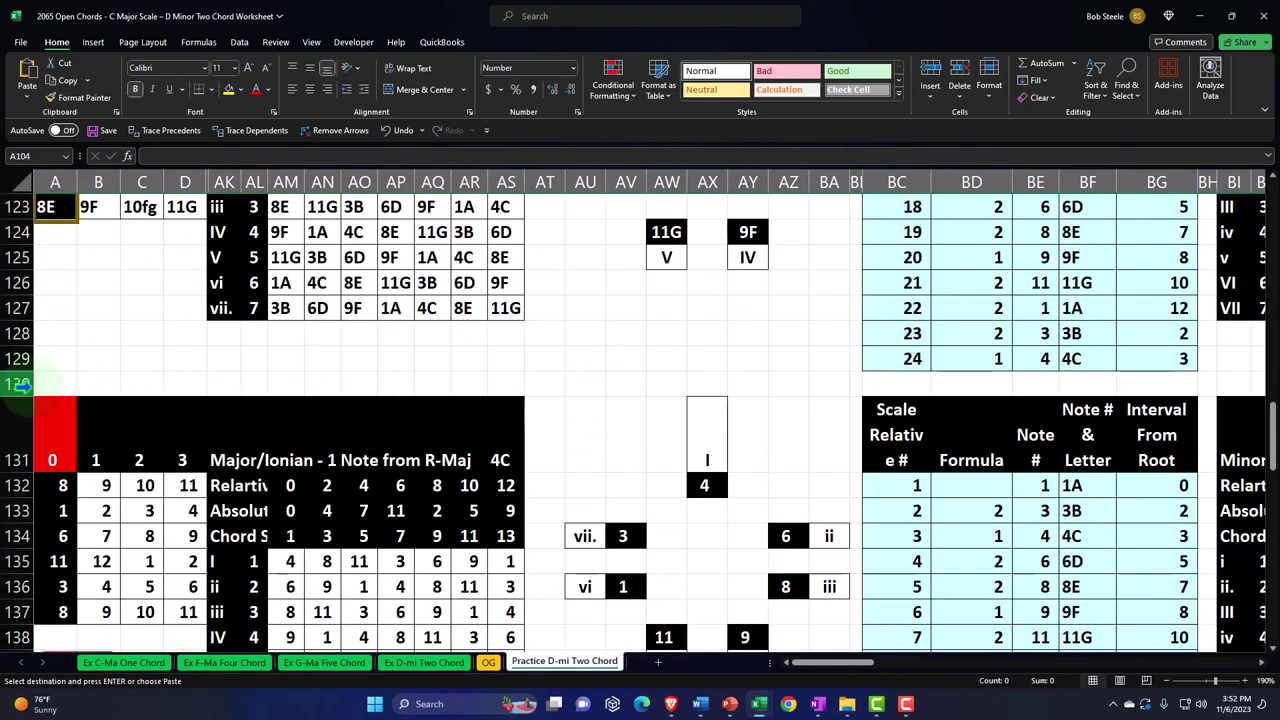
{"action": "left_click_drag", "start_coordinate": [17, 385], "coordinate": [73, 526]}
{"action": "right_click", "coordinate": [281, 388]}
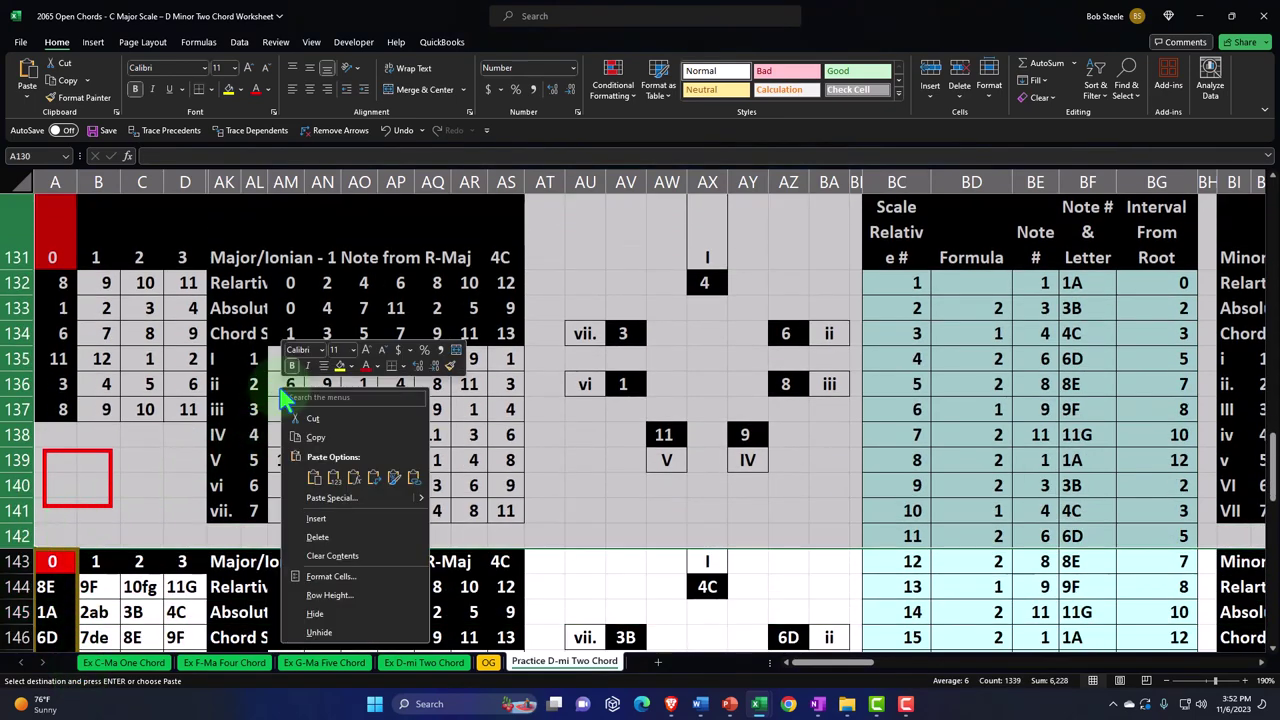
{"action": "left_click", "coordinate": [334, 614]}
{"action": "scroll", "coordinate": [229, 437], "scroll_direction": "down", "scroll_amount": 4}
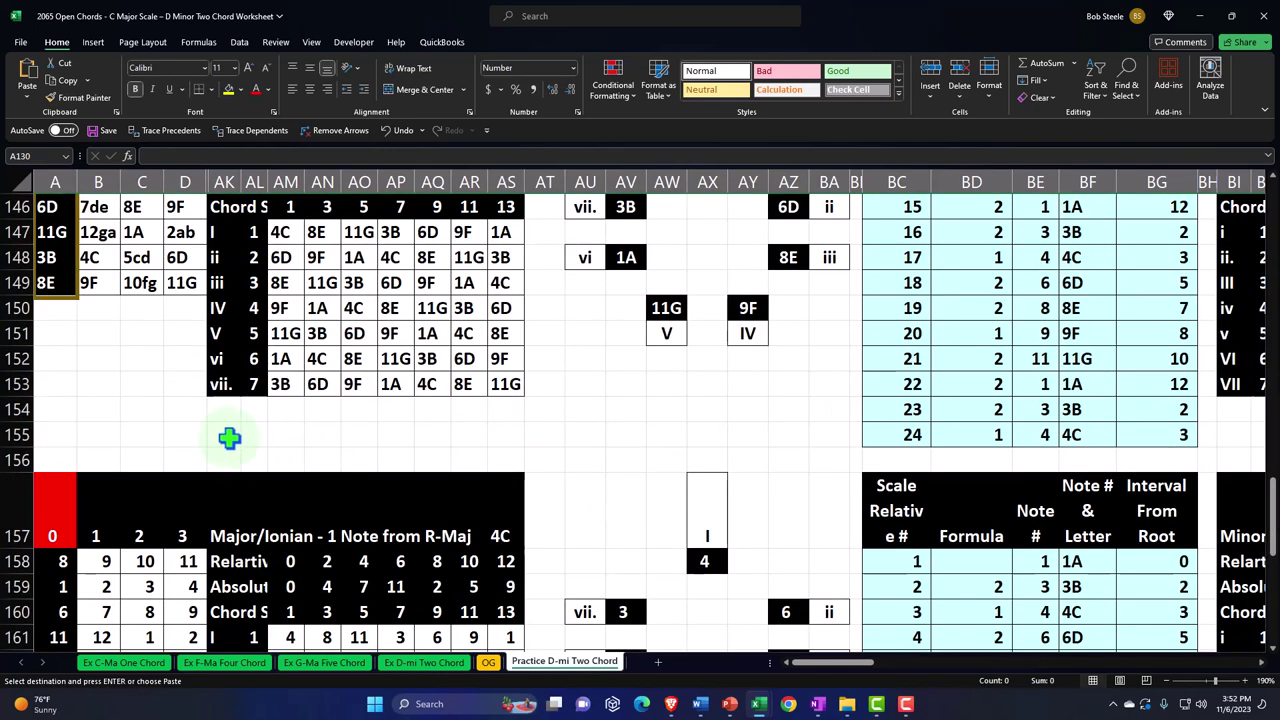
{"action": "left_click_drag", "start_coordinate": [18, 460], "coordinate": [68, 553]}
{"action": "right_click", "coordinate": [342, 391]}
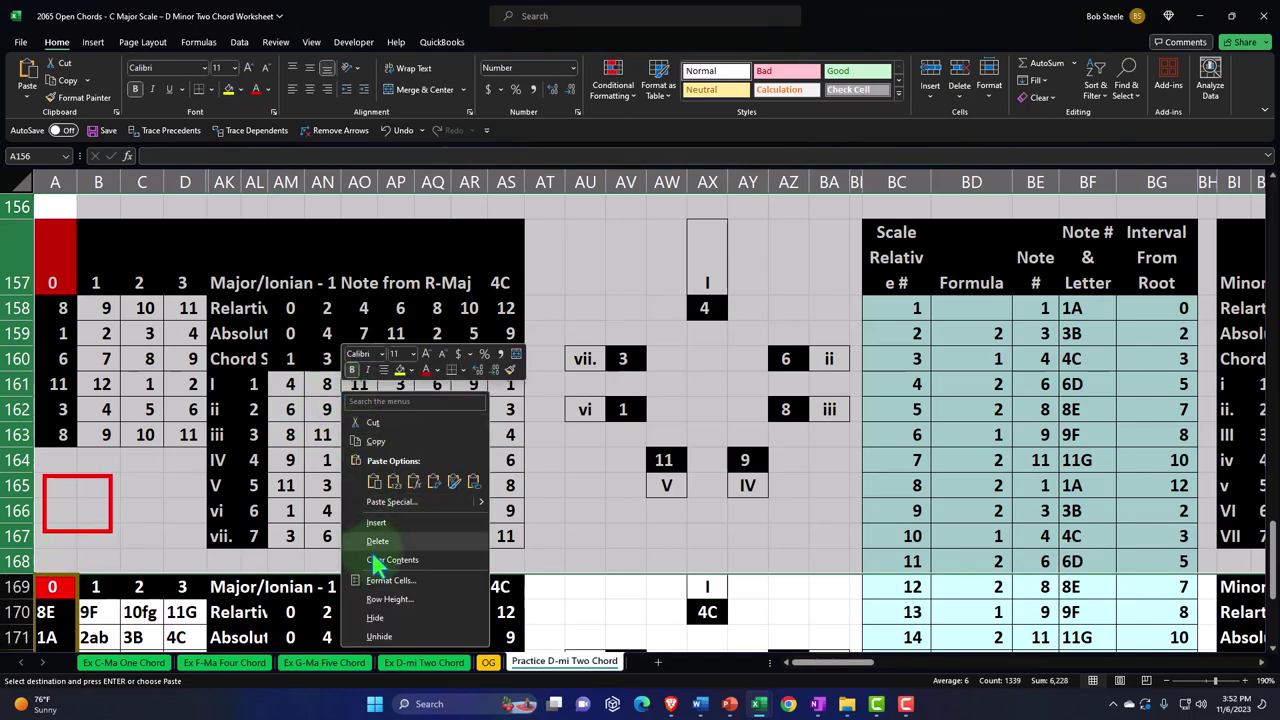
{"action": "left_click", "coordinate": [375, 617]}
Return to the top of the sheet and re-commit cell C20
{"action": "scroll", "coordinate": [340, 526], "scroll_direction": "up", "scroll_amount": 3}
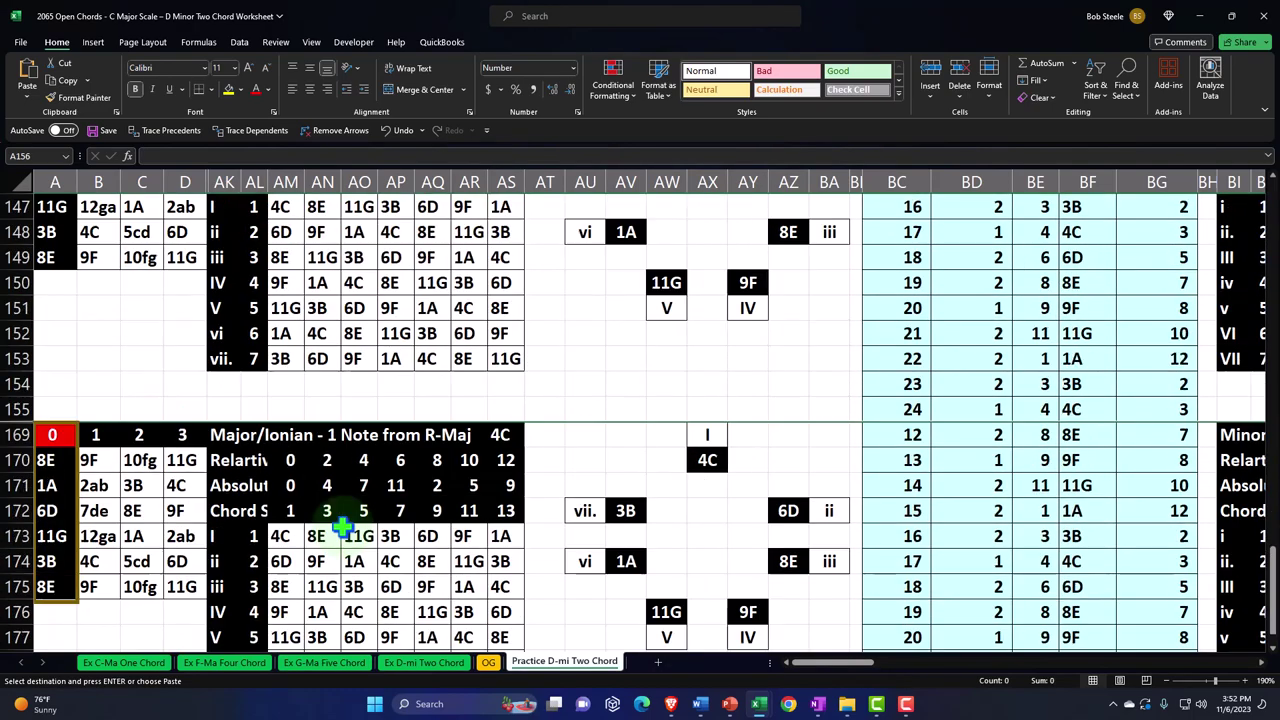
{"action": "scroll", "coordinate": [342, 526], "scroll_direction": "up", "scroll_amount": 20}
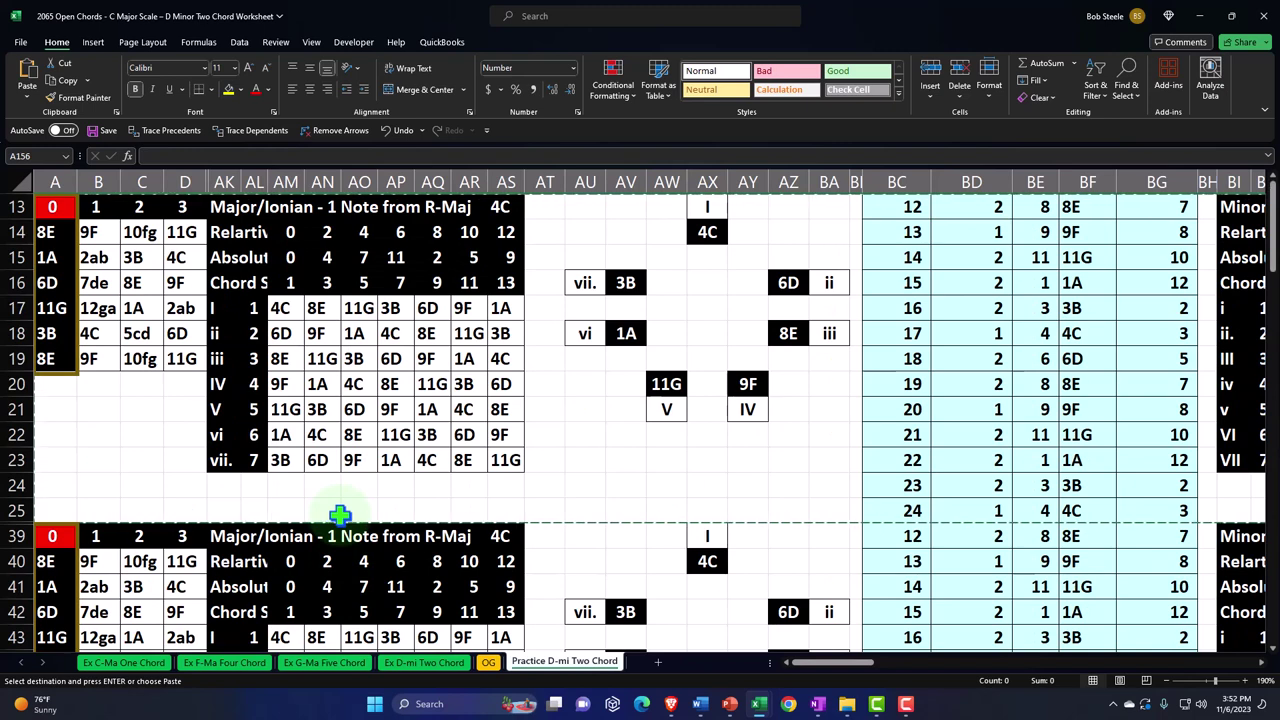
{"action": "double_click", "coordinate": [139, 386]}
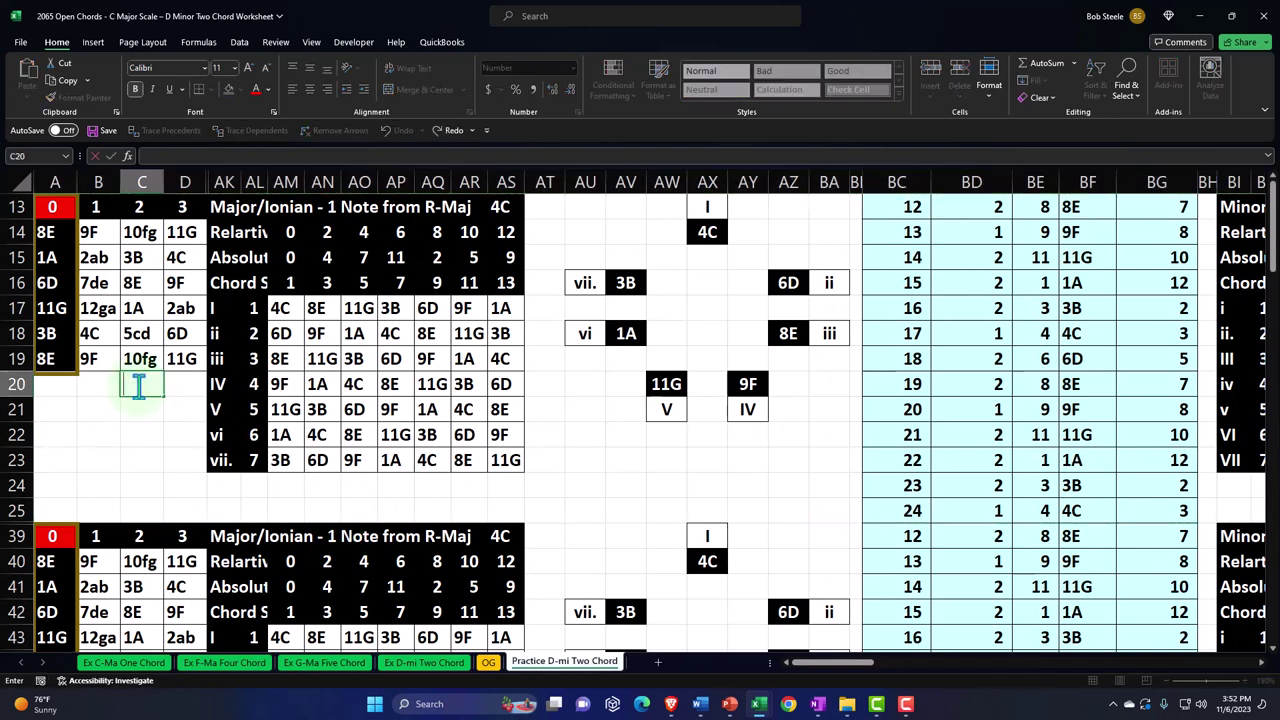
{"action": "key", "text": "Return"}
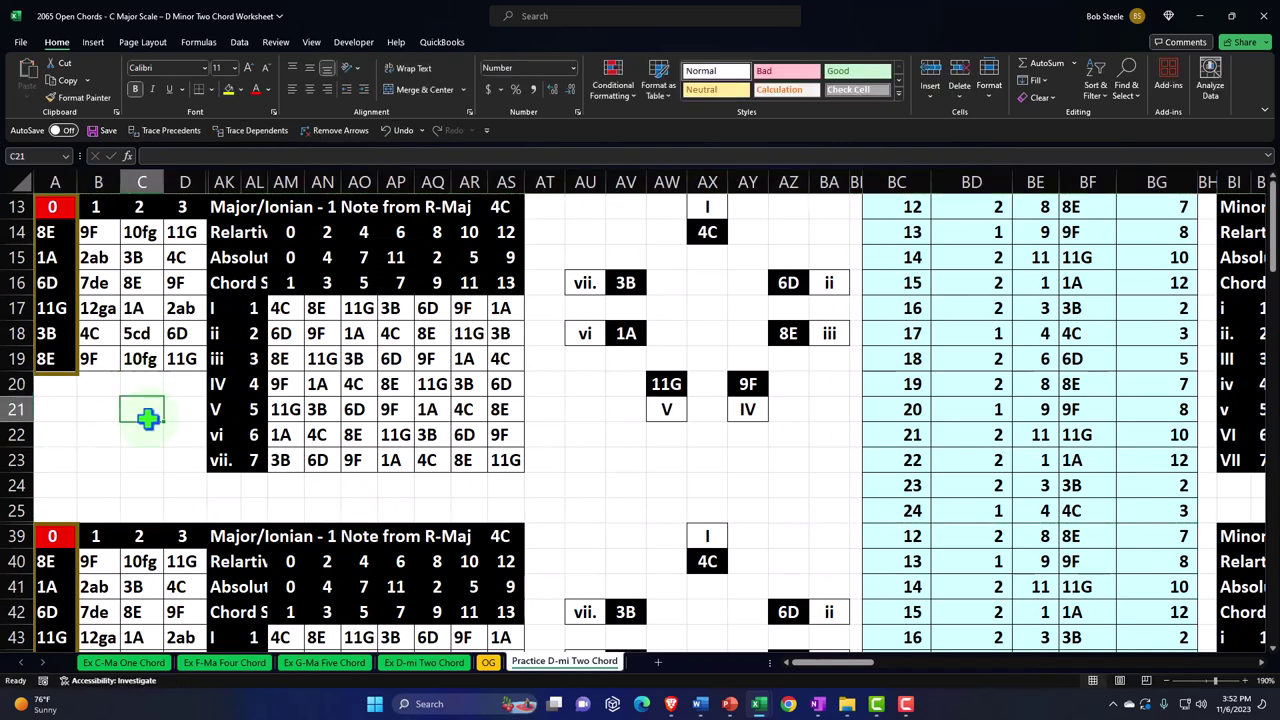
{"action": "scroll", "coordinate": [150, 427], "scroll_direction": "down", "scroll_amount": 2}
{"action": "scroll", "coordinate": [150, 427], "scroll_direction": "up", "scroll_amount": 2}
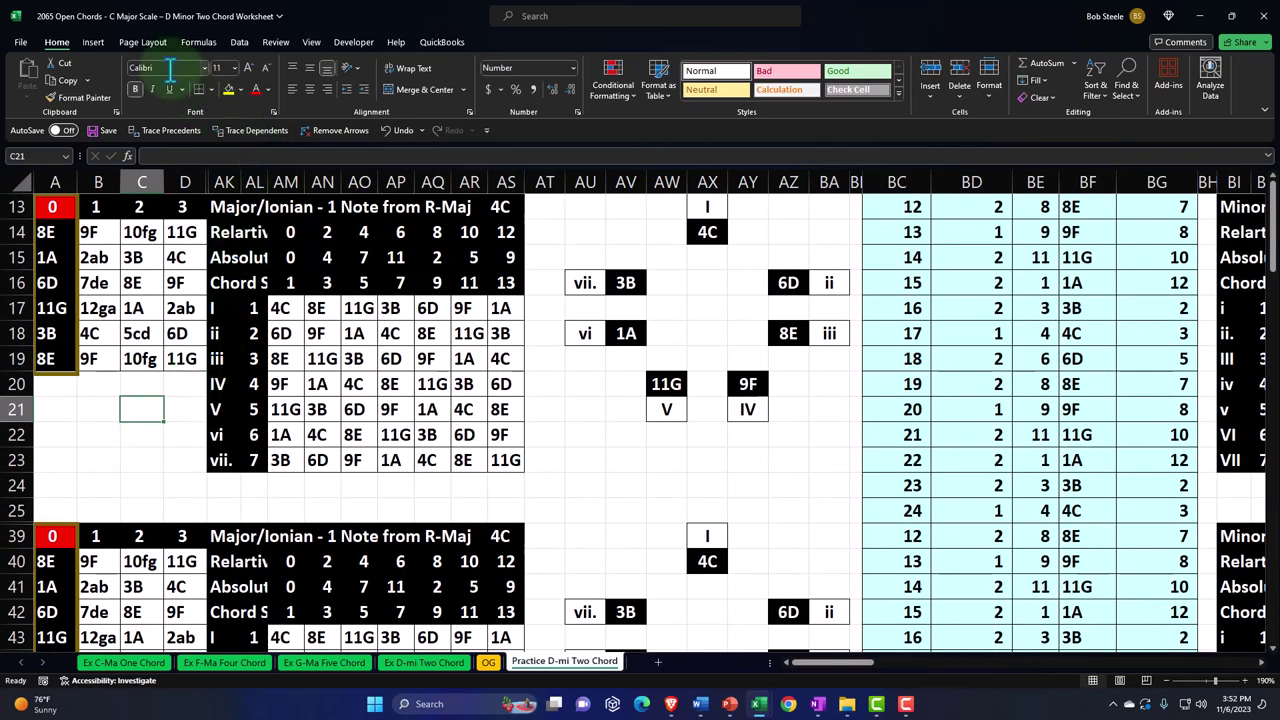
Copy the red rectangle from the OG sheet and paste it onto Practice D-mi Two Chord
{"action": "left_click", "coordinate": [488, 663]}
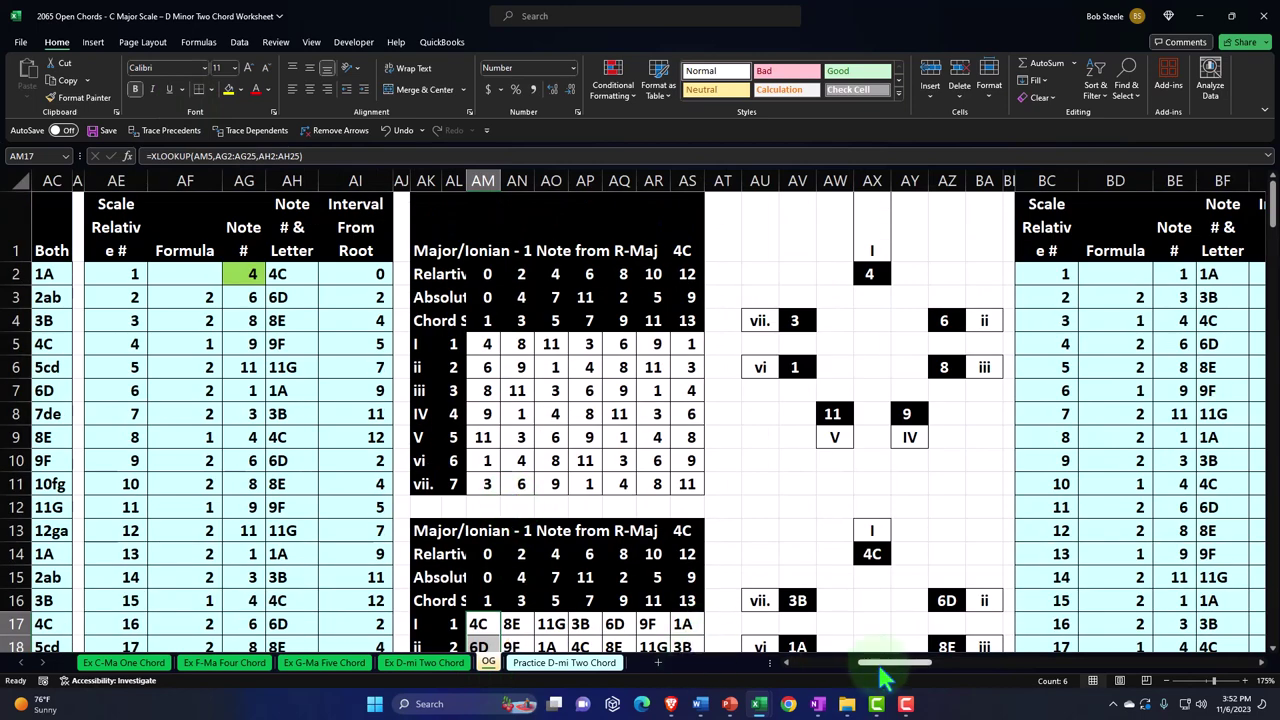
{"action": "left_click_drag", "start_coordinate": [885, 663], "coordinate": [735, 664]}
{"action": "left_click", "coordinate": [388, 527]}
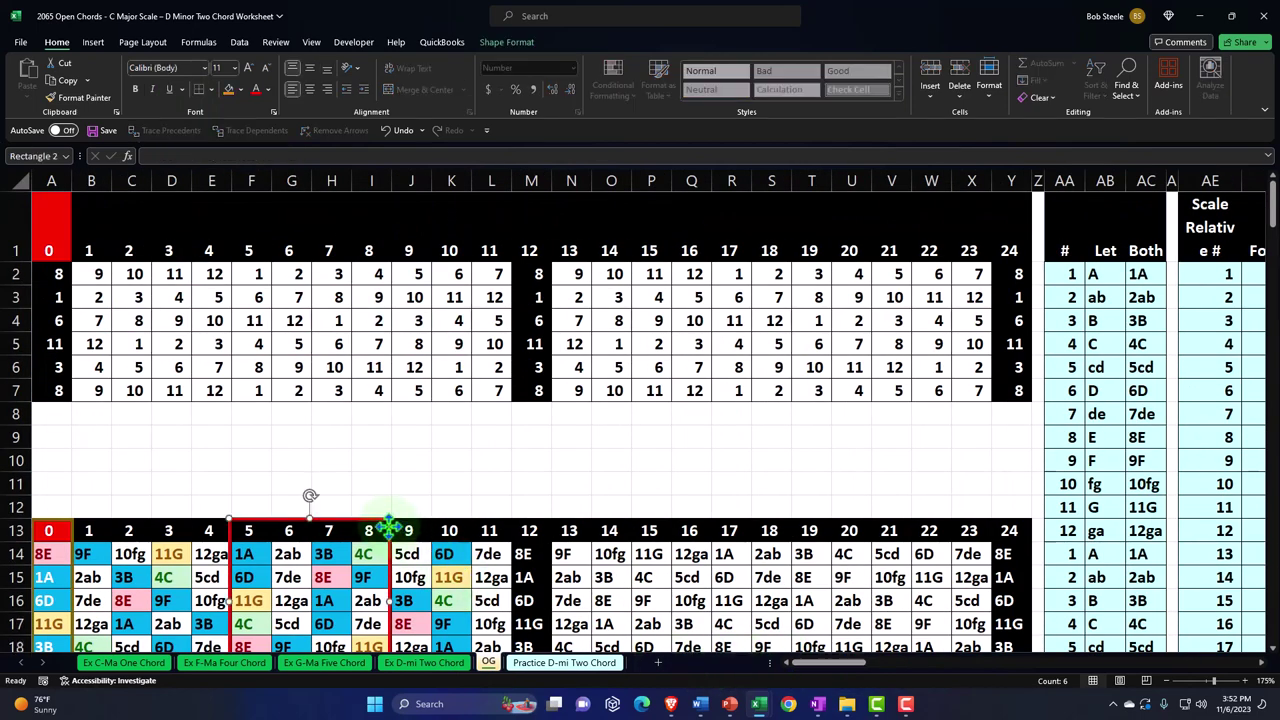
{"action": "key", "text": "ctrl+c"}
{"action": "left_click", "coordinate": [560, 668]}
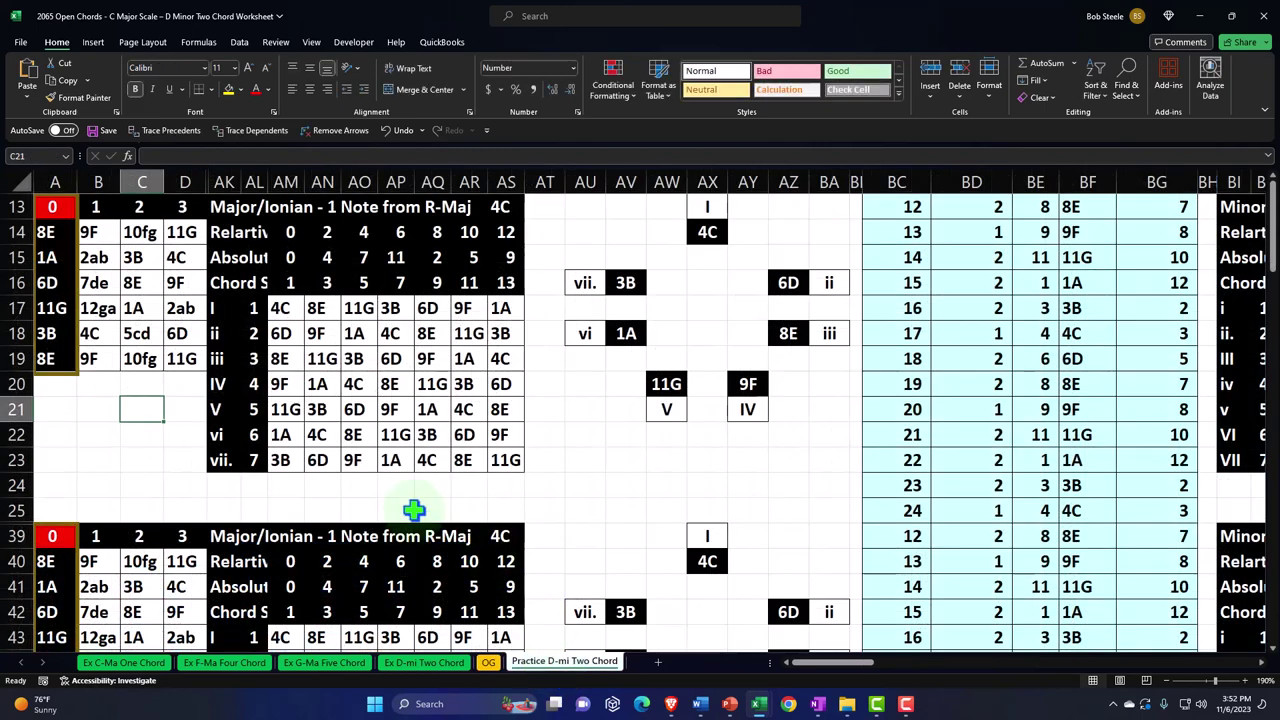
{"action": "left_click", "coordinate": [117, 430]}
{"action": "key", "text": "ctrl+v"}
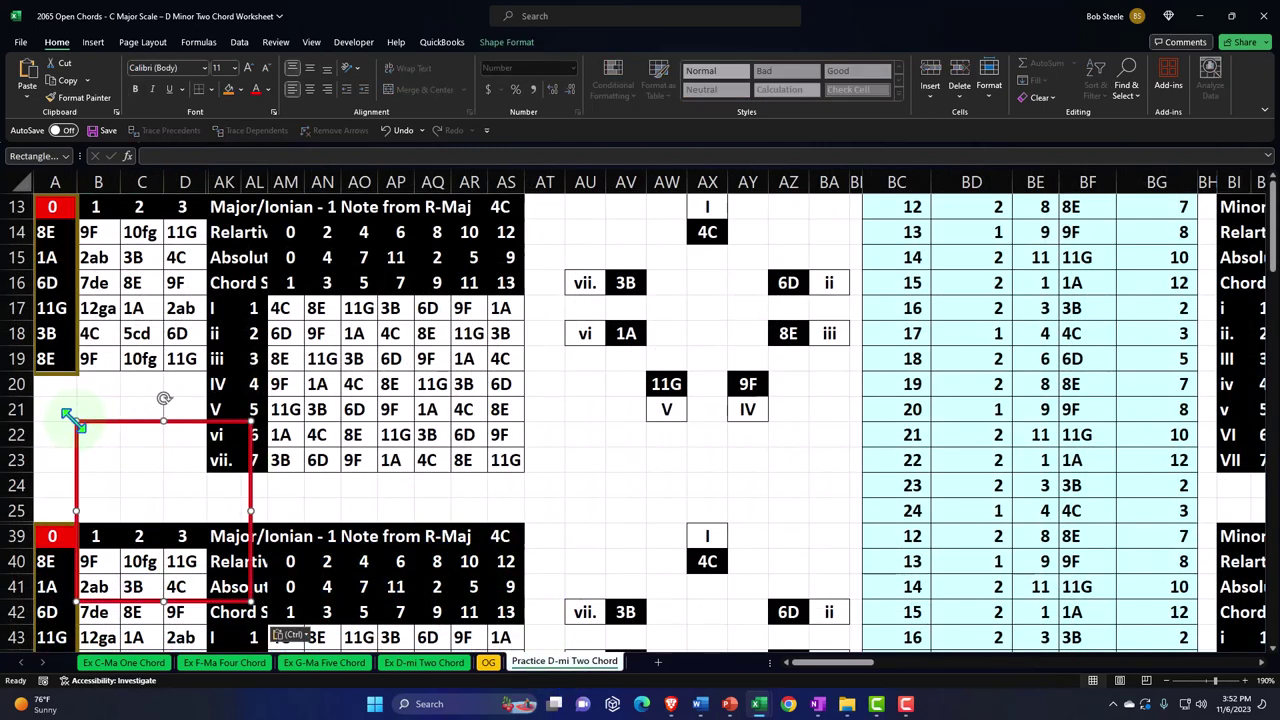
Resize the red box into a thin strip framing 6D, 9F and 1A in row 18
{"action": "left_click_drag", "start_coordinate": [66, 414], "coordinate": [247, 320]}
{"action": "left_click_drag", "start_coordinate": [316, 384], "coordinate": [373, 346]}
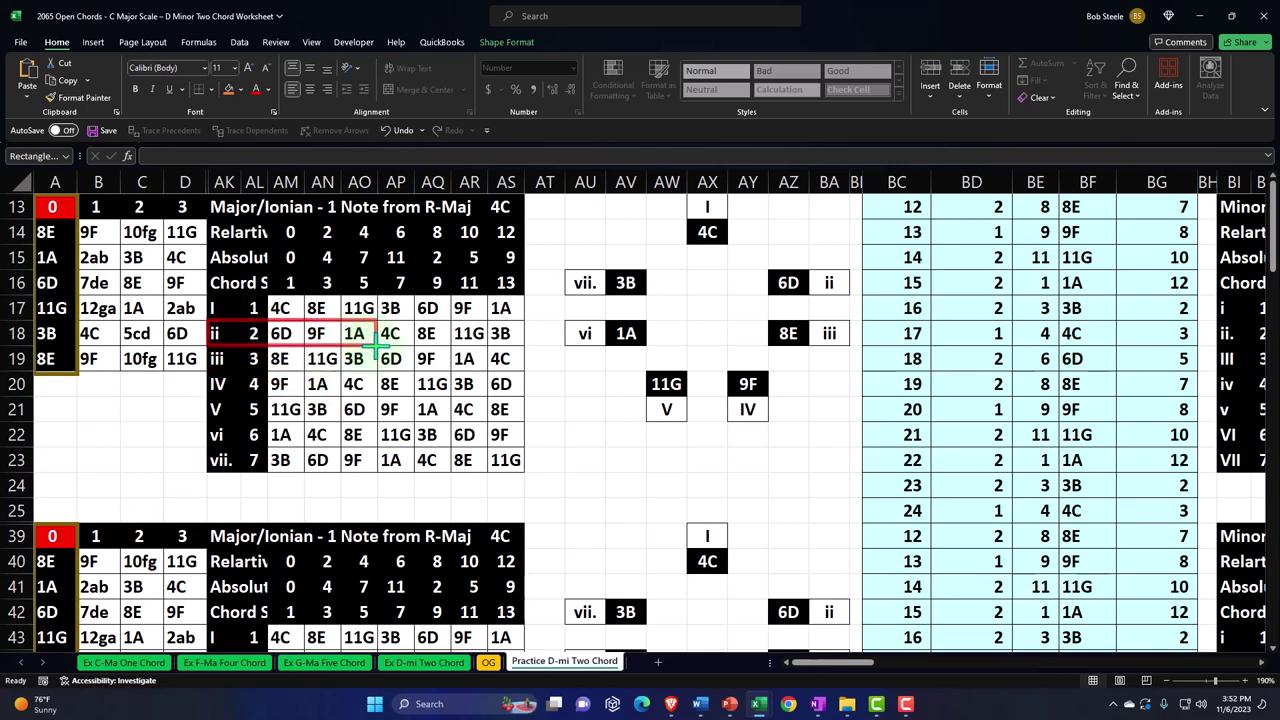
{"action": "left_click", "coordinate": [378, 345]}
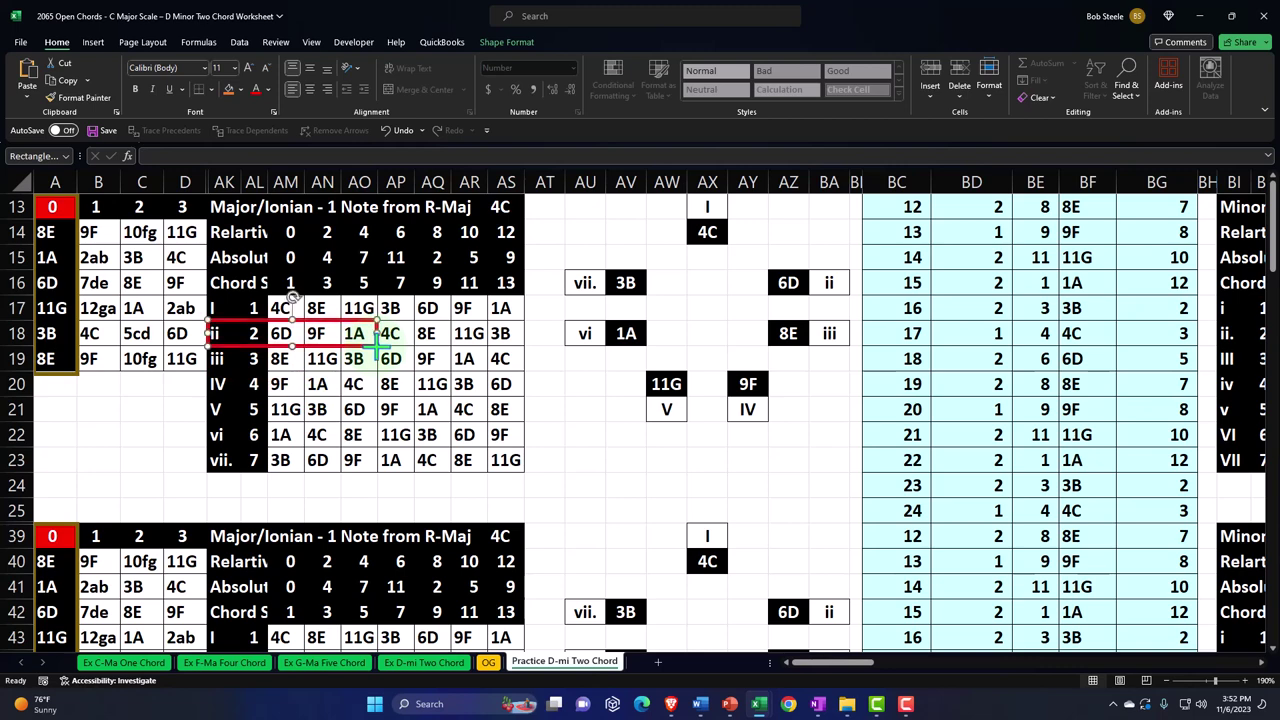
{"action": "left_click", "coordinate": [285, 334]}
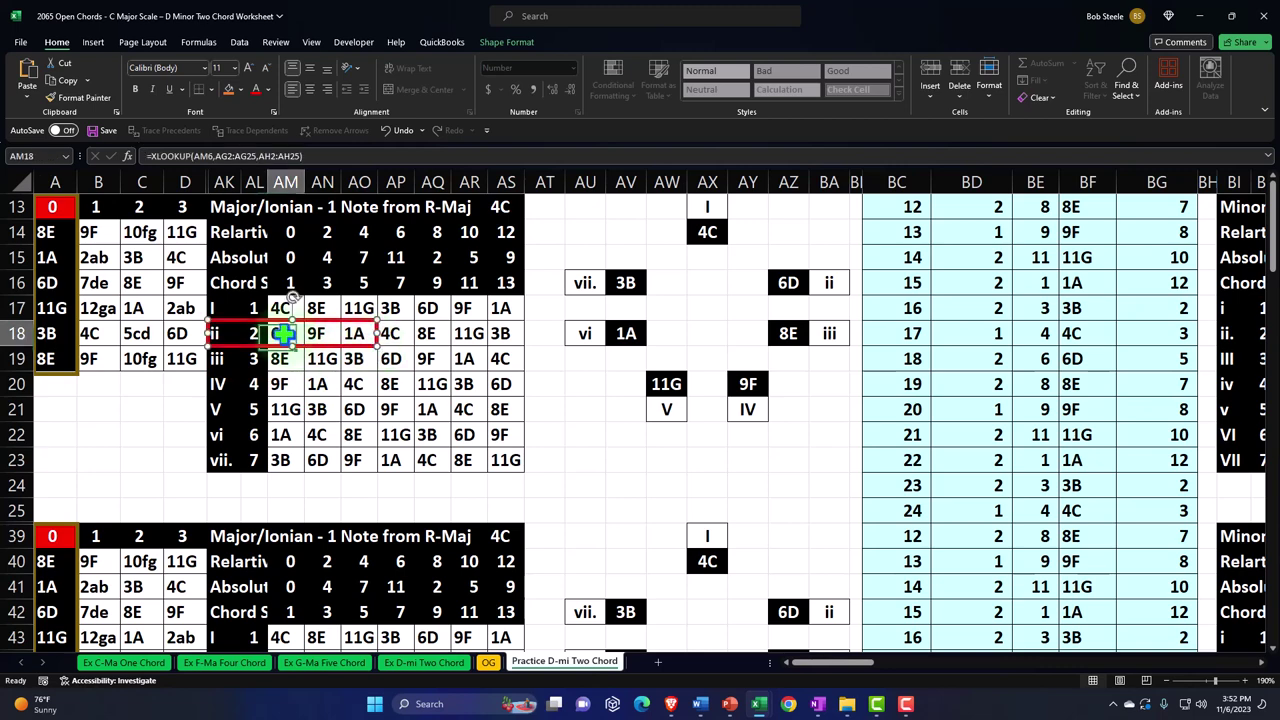
Select the fretboard note grid A14:D19
{"action": "left_click", "coordinate": [141, 407]}
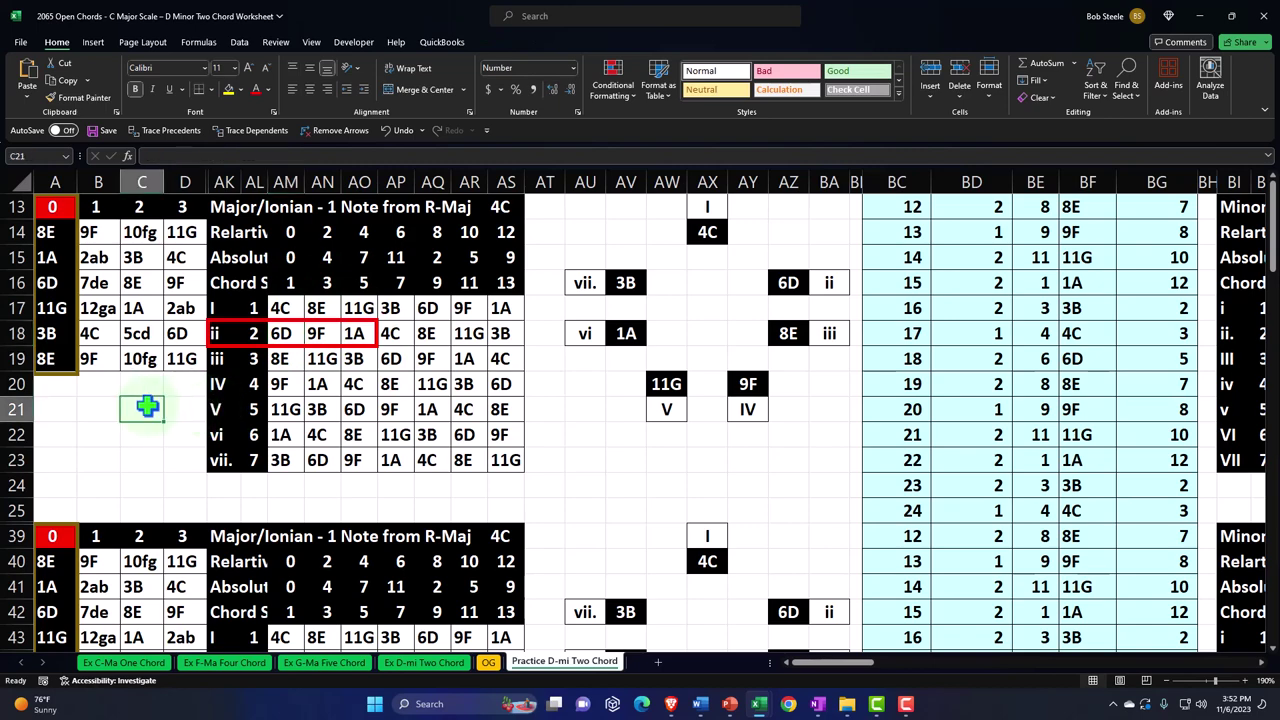
{"action": "scroll", "coordinate": [141, 407], "scroll_direction": "up", "scroll_amount": 3}
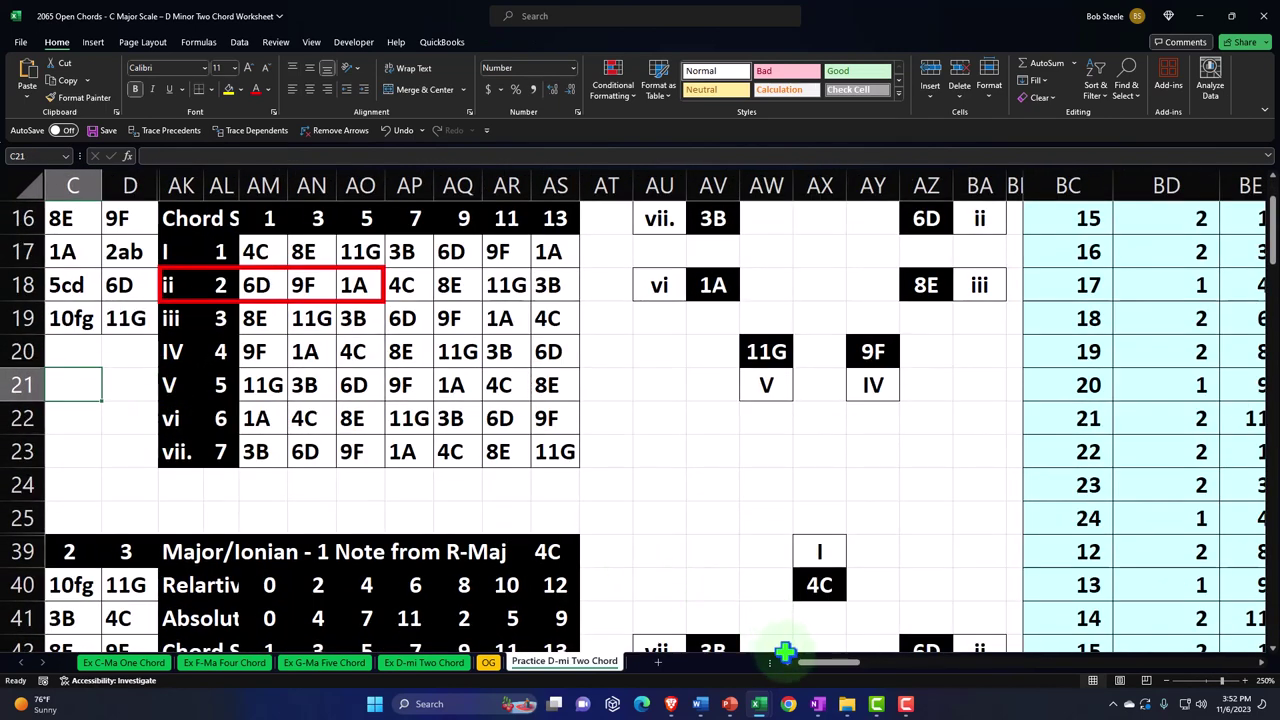
{"action": "scroll", "coordinate": [735, 660], "scroll_direction": "up", "scroll_amount": 1}
{"action": "scroll", "coordinate": [185, 360], "scroll_direction": "up", "scroll_amount": 1}
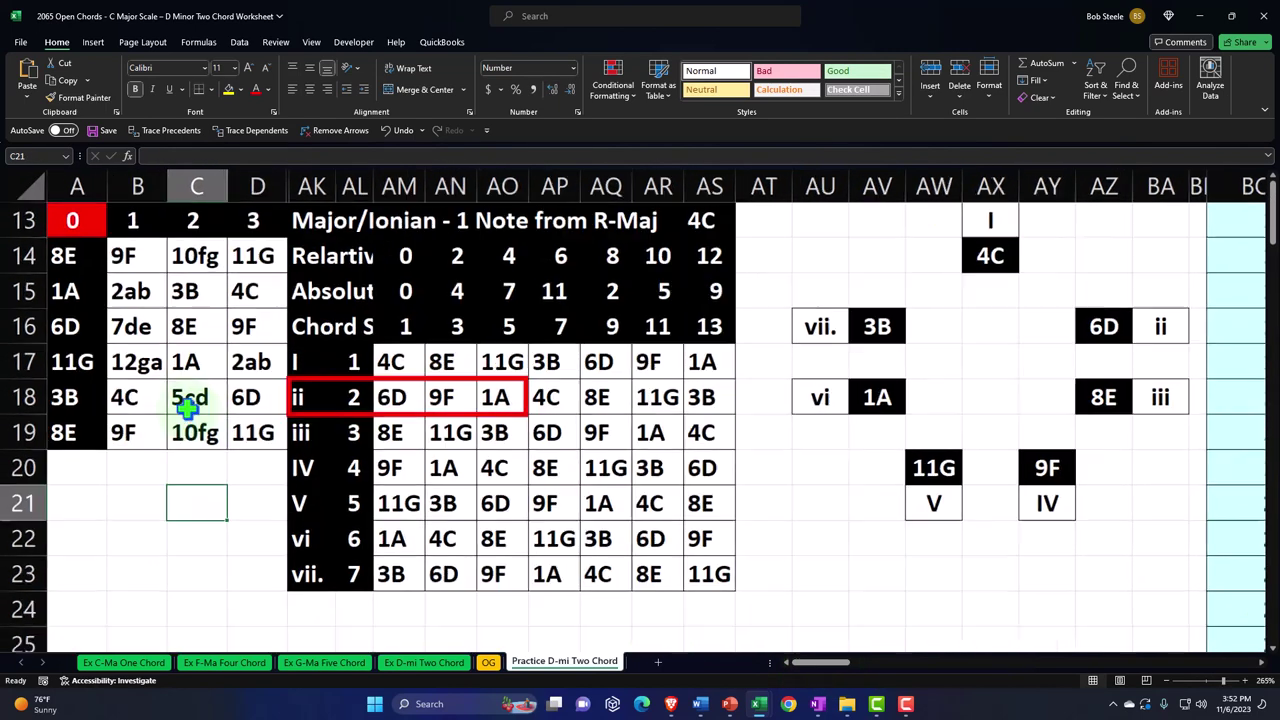
{"action": "scroll", "coordinate": [186, 400], "scroll_direction": "right", "scroll_amount": 1}
{"action": "scroll", "coordinate": [826, 664], "scroll_direction": "left", "scroll_amount": 1}
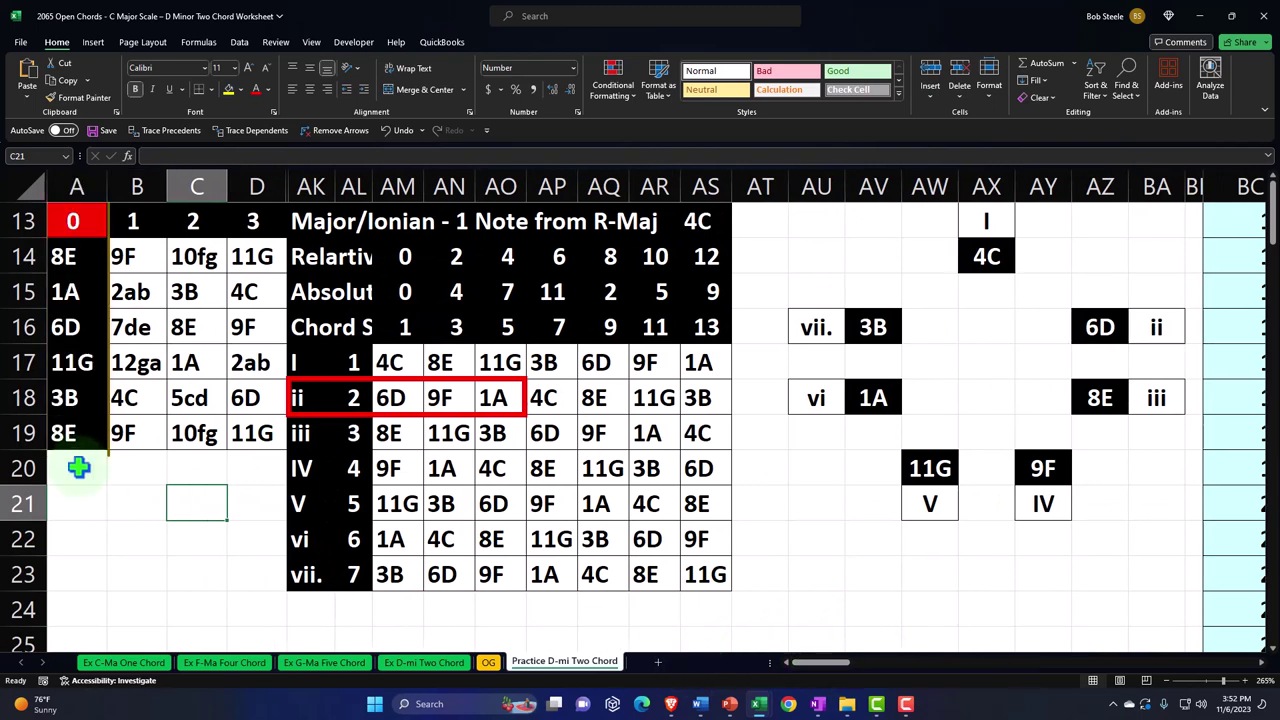
{"action": "left_click", "coordinate": [66, 253]}
{"action": "left_click_drag", "start_coordinate": [94, 266], "coordinate": [248, 432]}
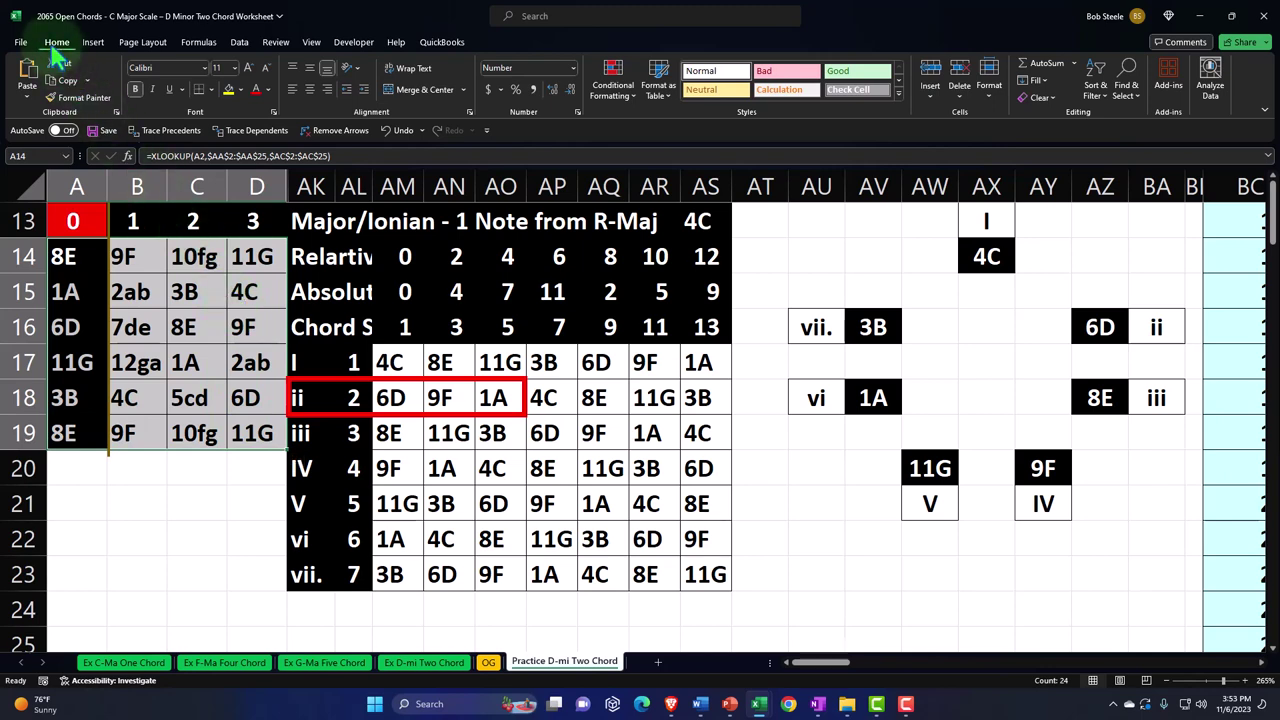
Add an Equal To rule against AM18 (6D) with green fill and dark green text
{"action": "left_click", "coordinate": [619, 86]}
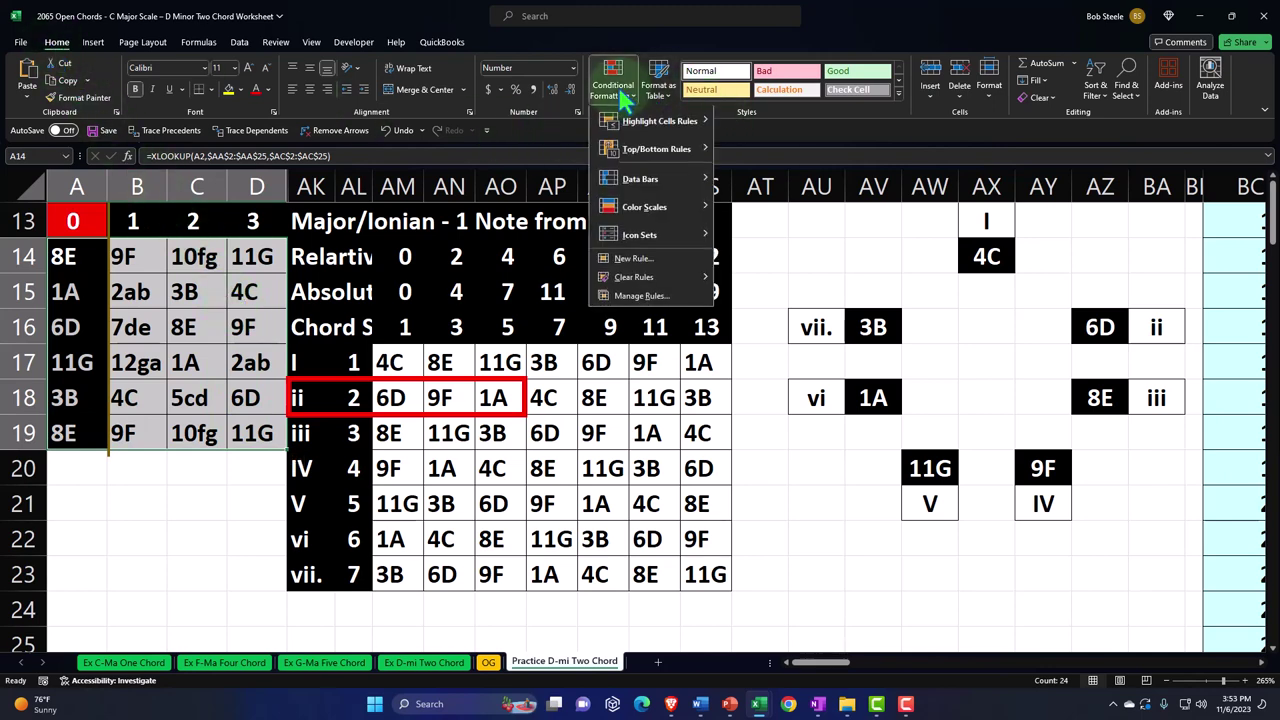
{"action": "mouse_move", "coordinate": [650, 122]}
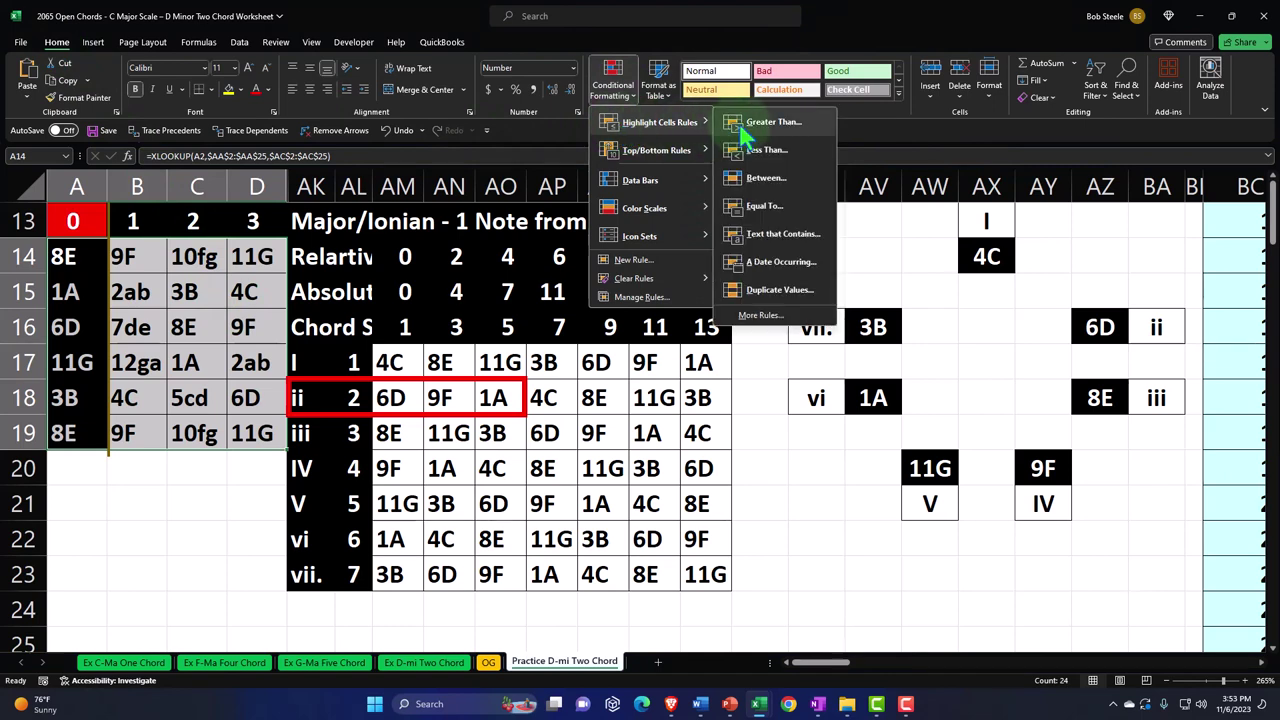
{"action": "left_click", "coordinate": [765, 206]}
{"action": "left_click", "coordinate": [396, 397]}
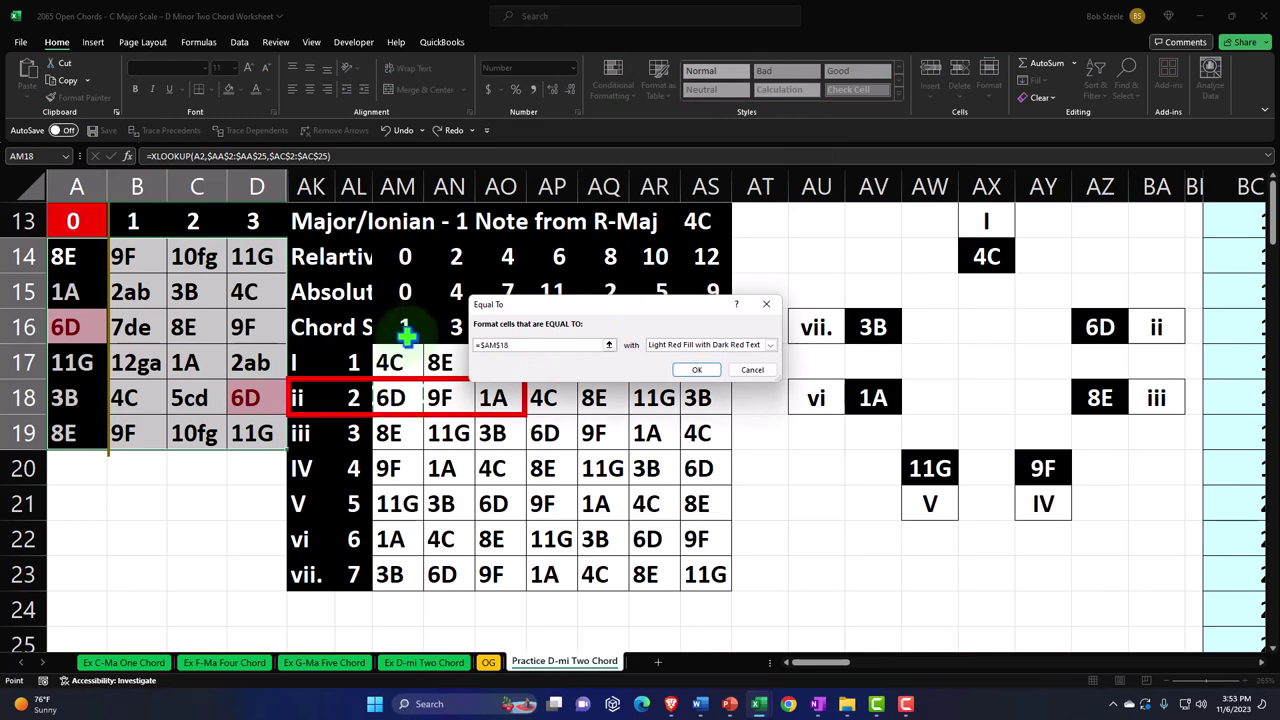
{"action": "left_click", "coordinate": [697, 345]}
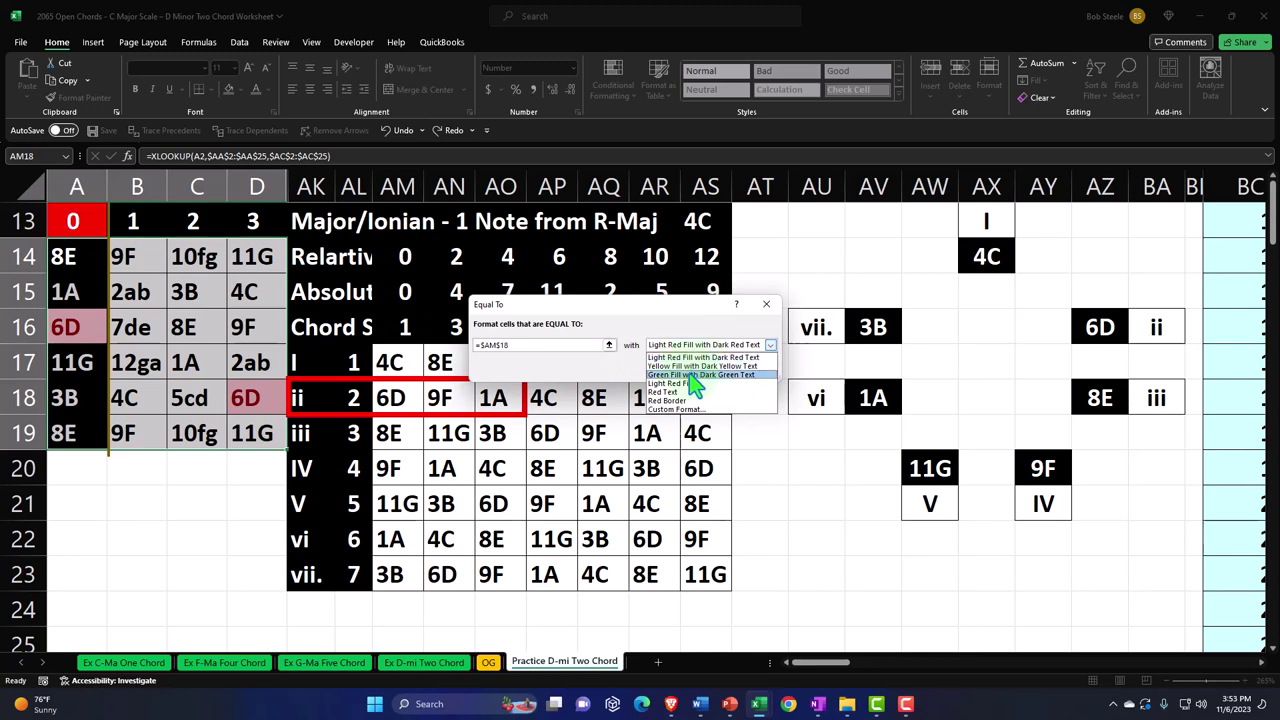
{"action": "left_click", "coordinate": [689, 375]}
{"action": "left_click", "coordinate": [694, 372]}
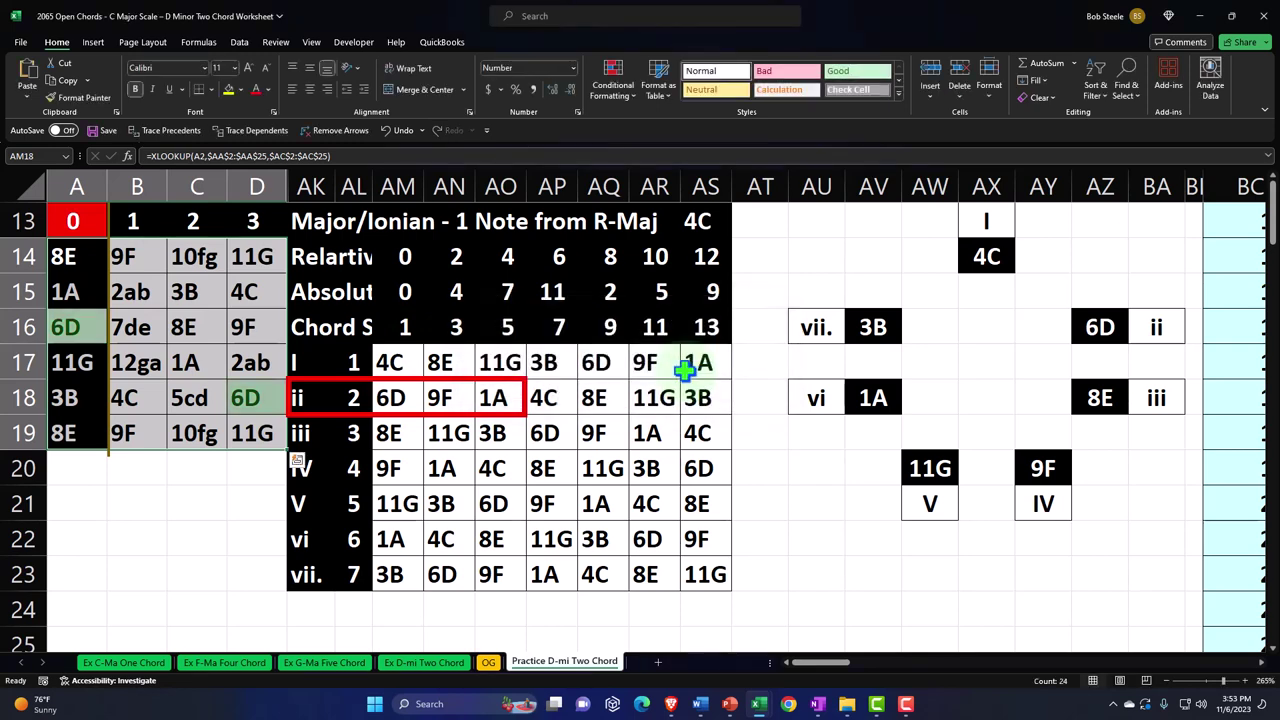
Add an Equal To rule against AN18 (9F) with the default light red fill
{"action": "left_click", "coordinate": [612, 82]}
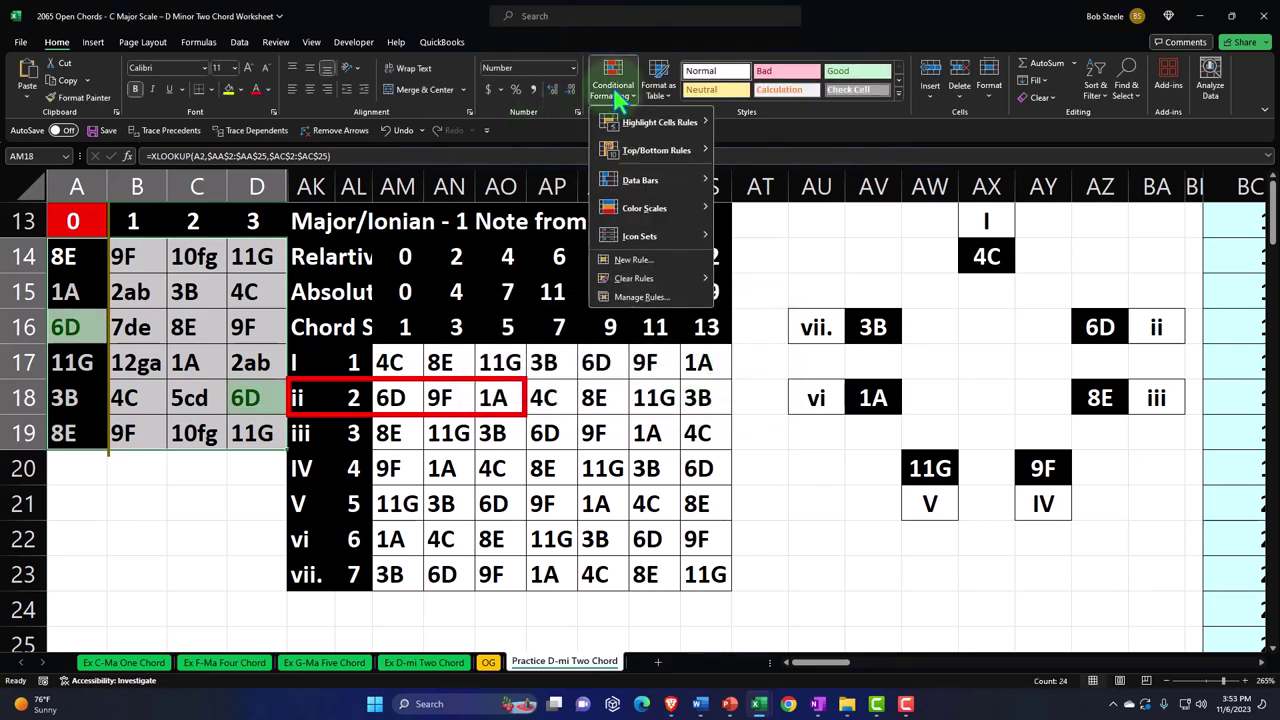
{"action": "mouse_move", "coordinate": [636, 124]}
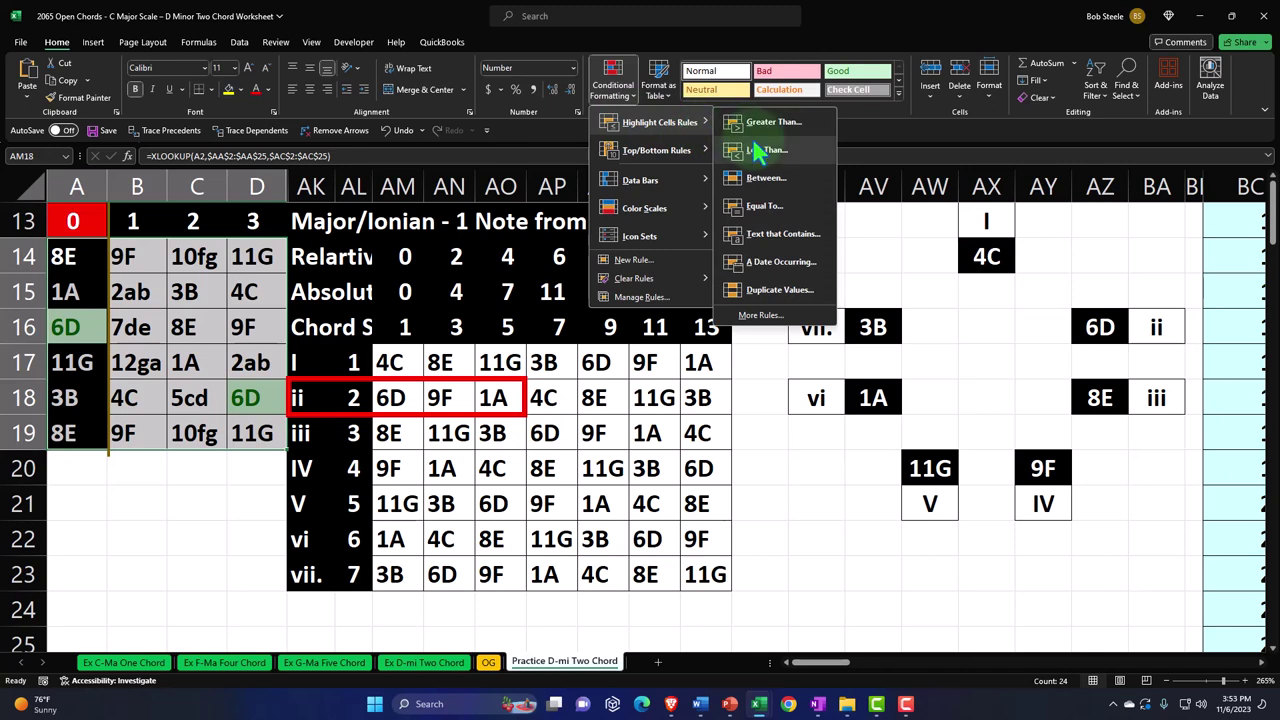
{"action": "left_click", "coordinate": [766, 206]}
{"action": "left_click", "coordinate": [445, 397]}
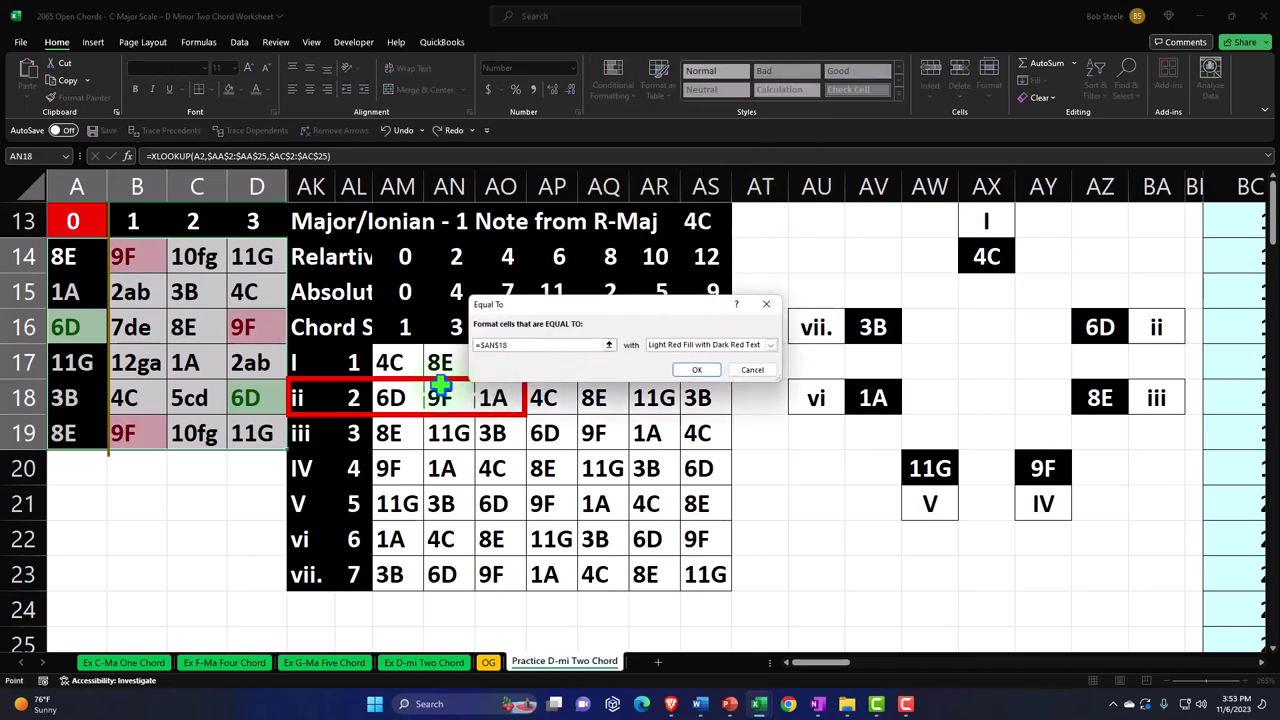
{"action": "left_click", "coordinate": [697, 369]}
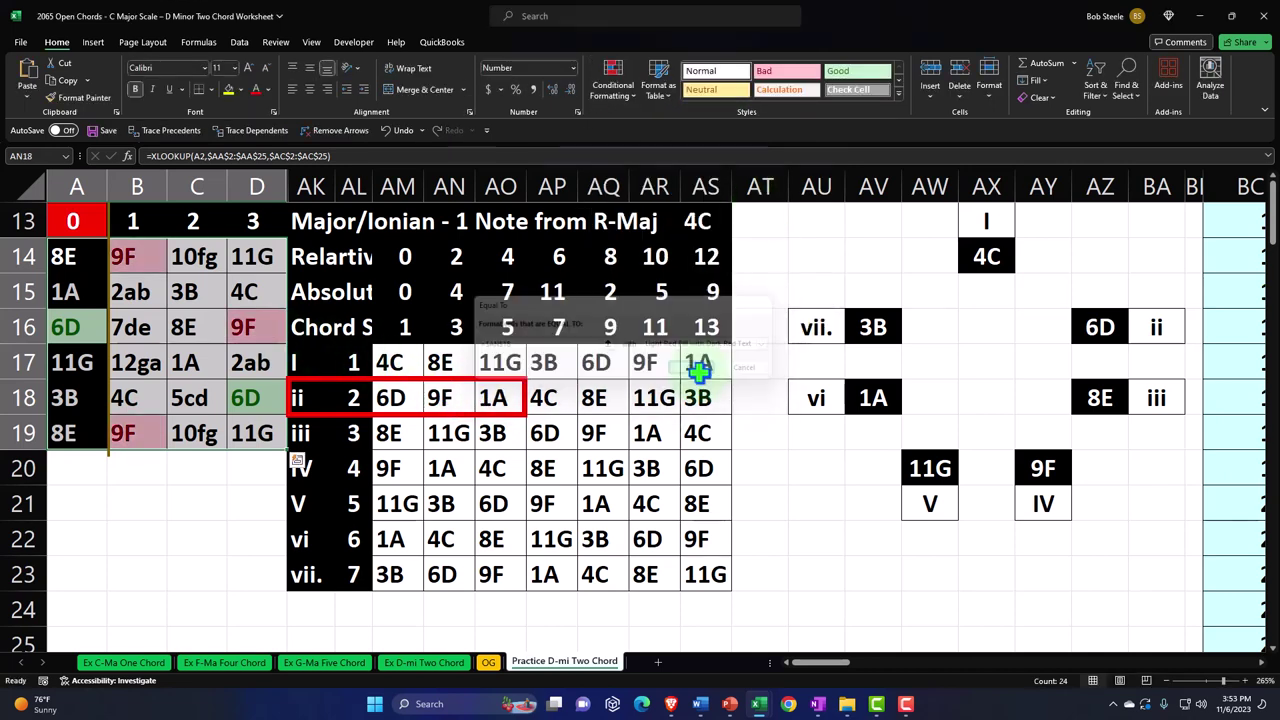
Add an Equal To rule against AO18 (1A) with yellow fill and dark yellow text
{"action": "left_click", "coordinate": [613, 80]}
{"action": "mouse_move", "coordinate": [650, 123]}
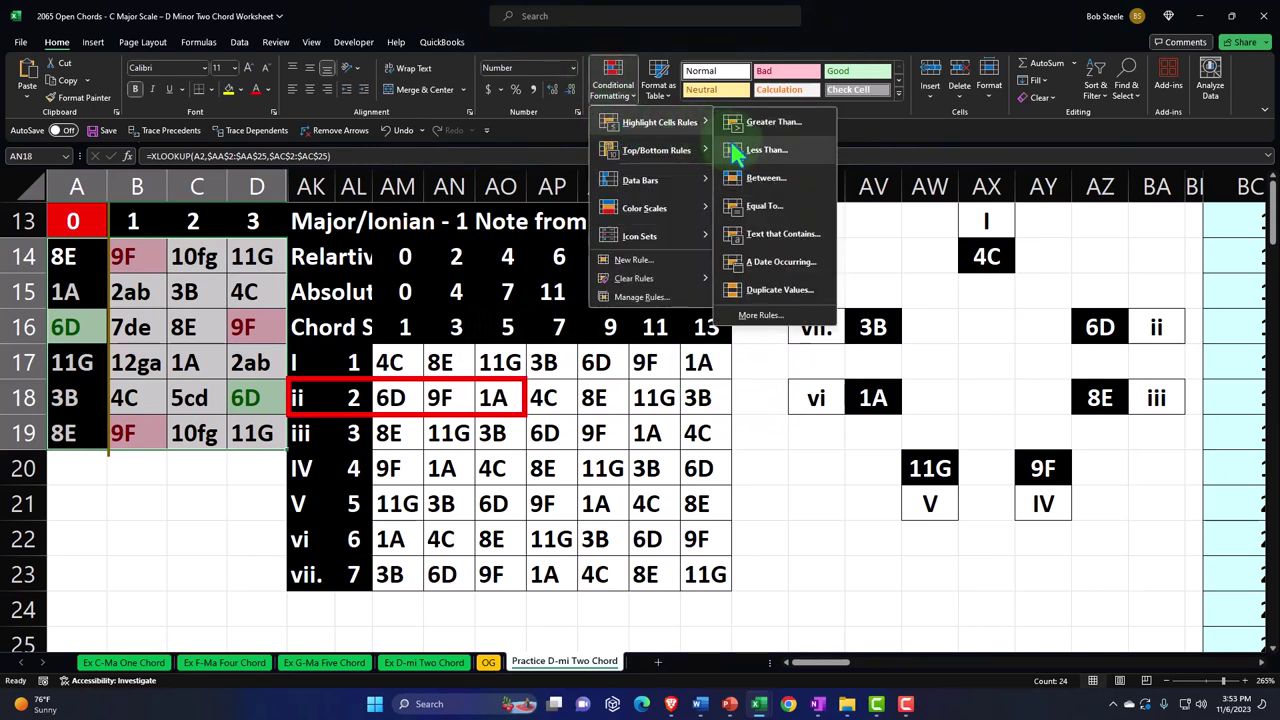
{"action": "left_click", "coordinate": [763, 205]}
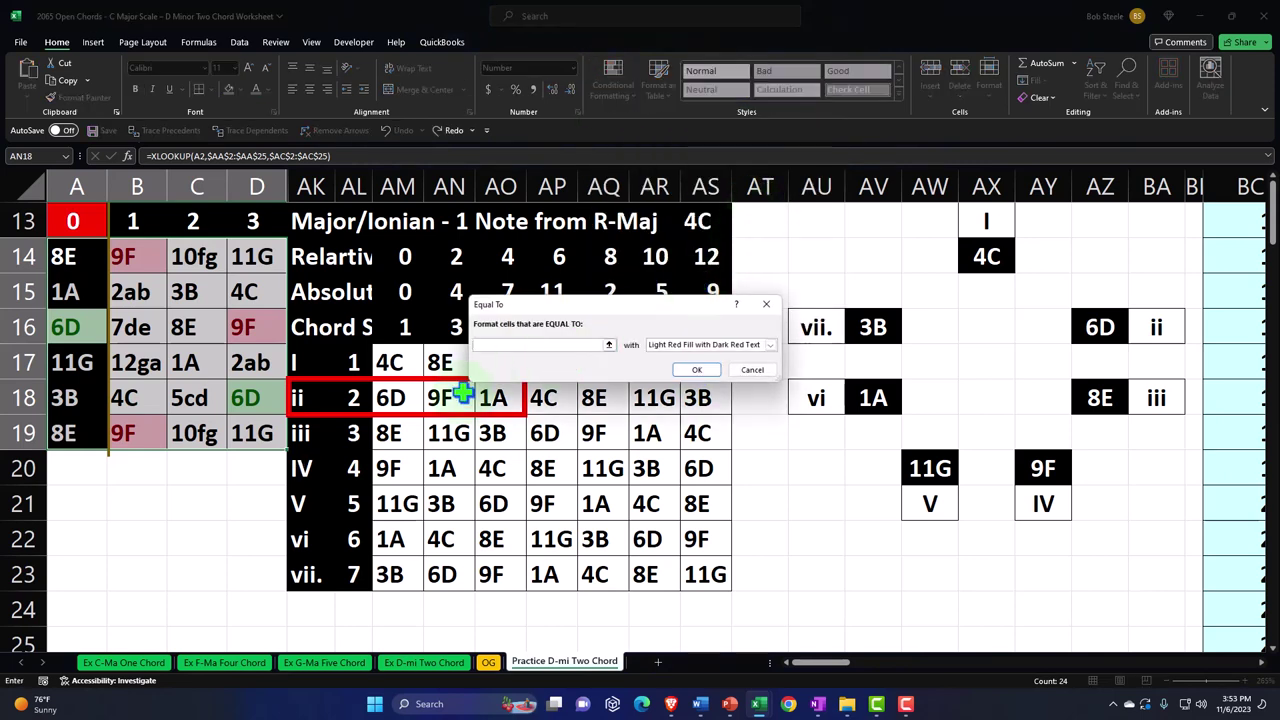
{"action": "left_click", "coordinate": [492, 397]}
{"action": "left_click", "coordinate": [677, 346]}
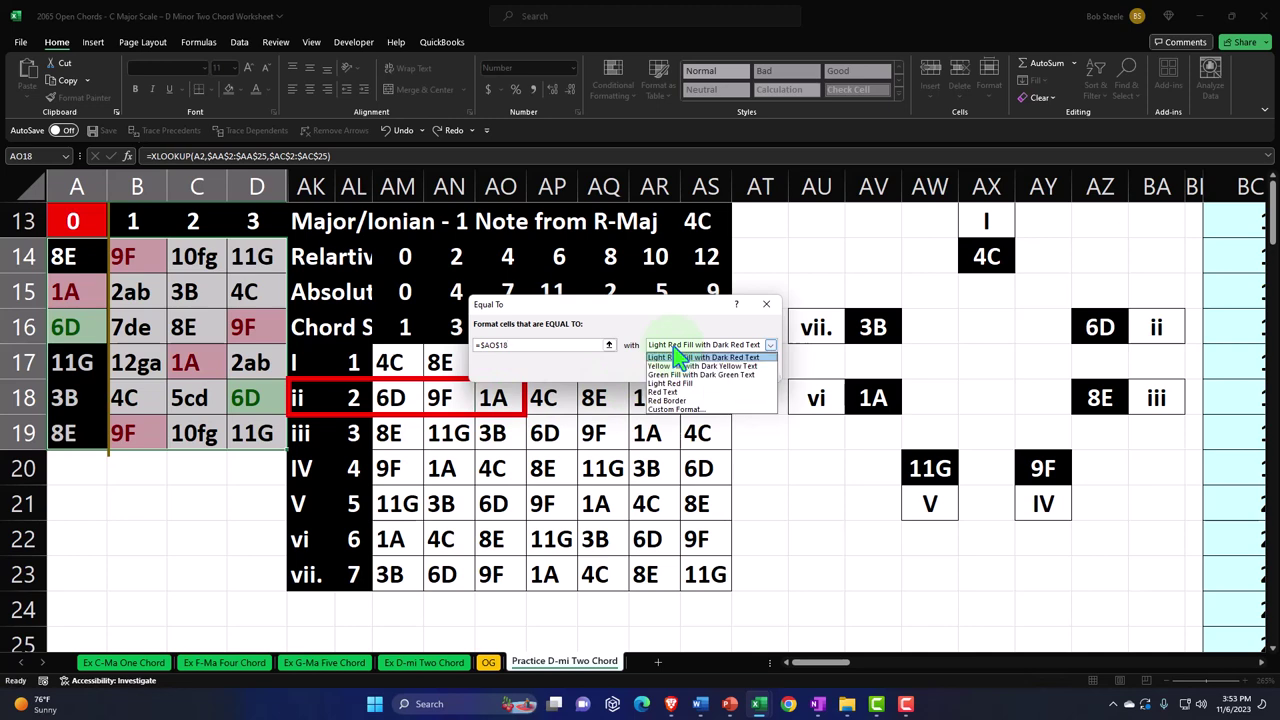
{"action": "left_click", "coordinate": [677, 366]}
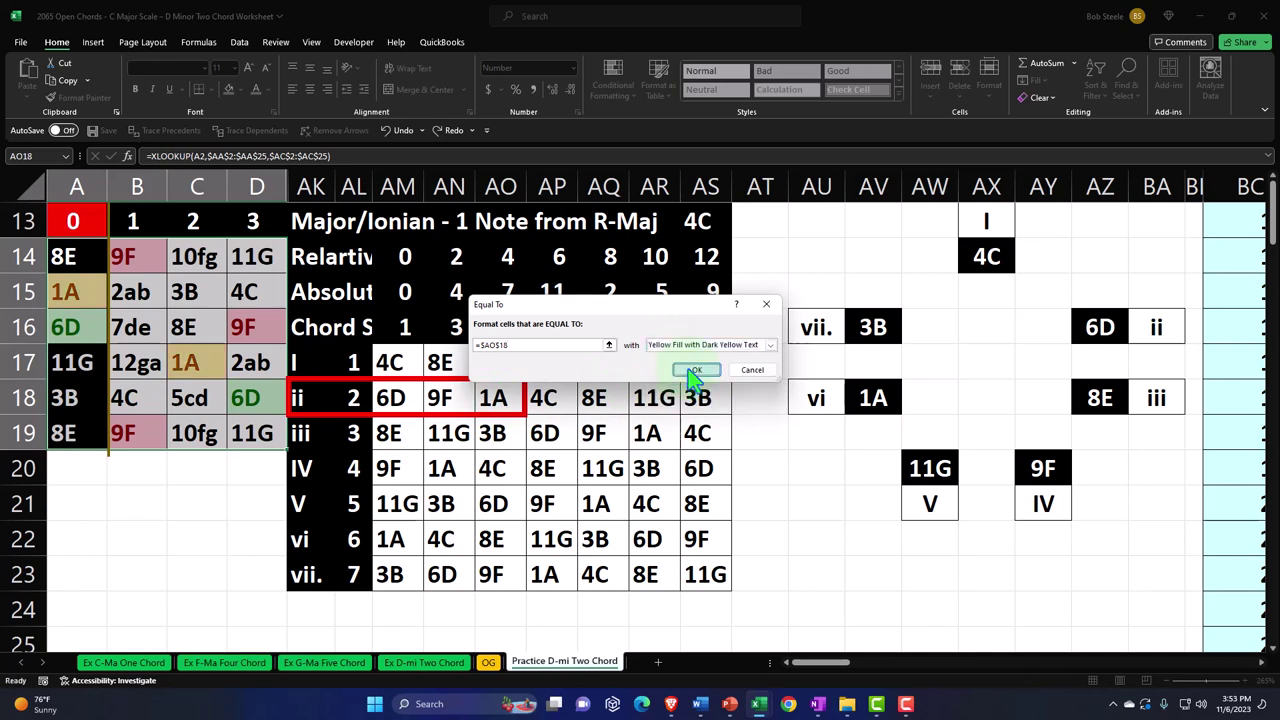
{"action": "left_click", "coordinate": [700, 374]}
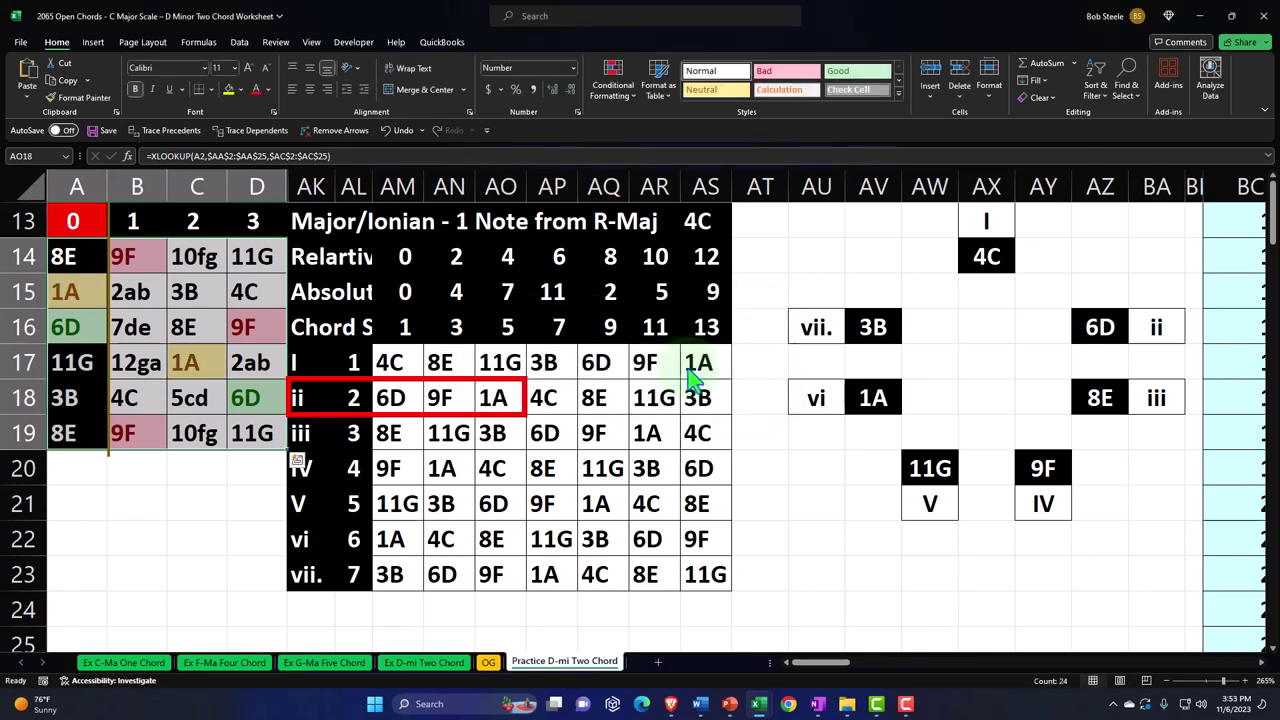
Copy the ii-row red box onto the fretboard grid and shrink it to frame 6D in A16
{"action": "left_click", "coordinate": [243, 433]}
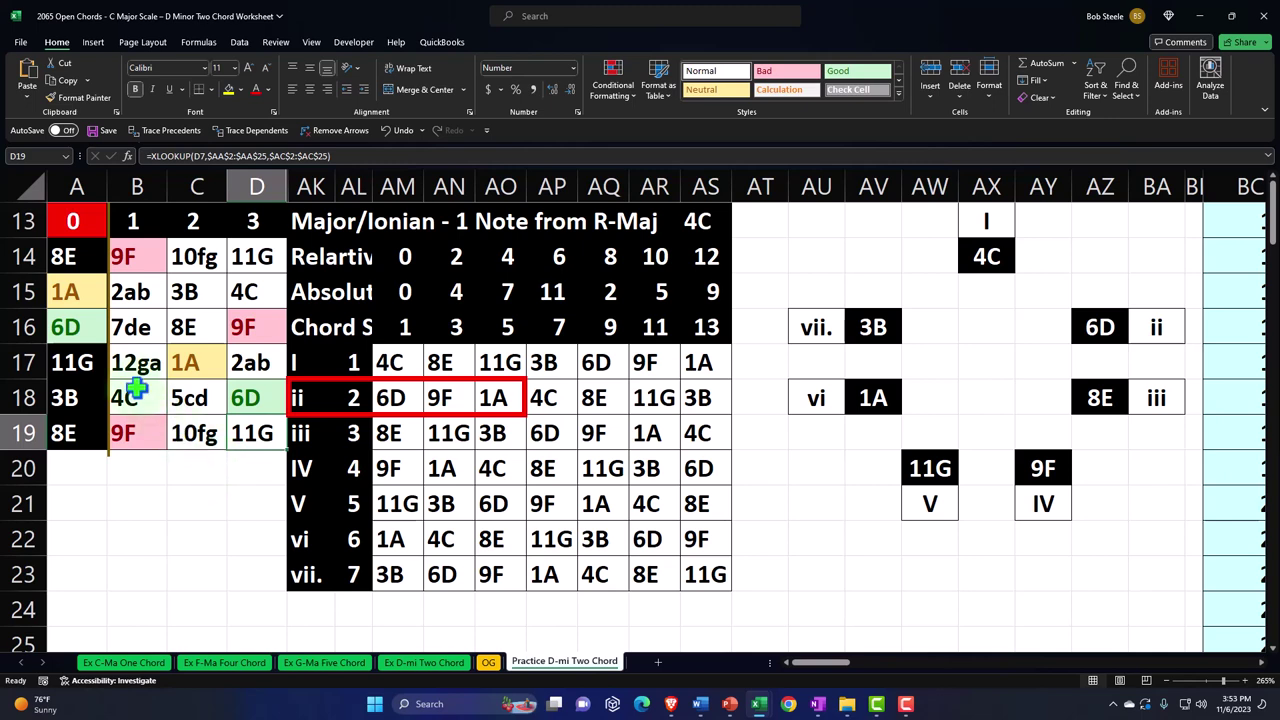
{"action": "left_click", "coordinate": [335, 415]}
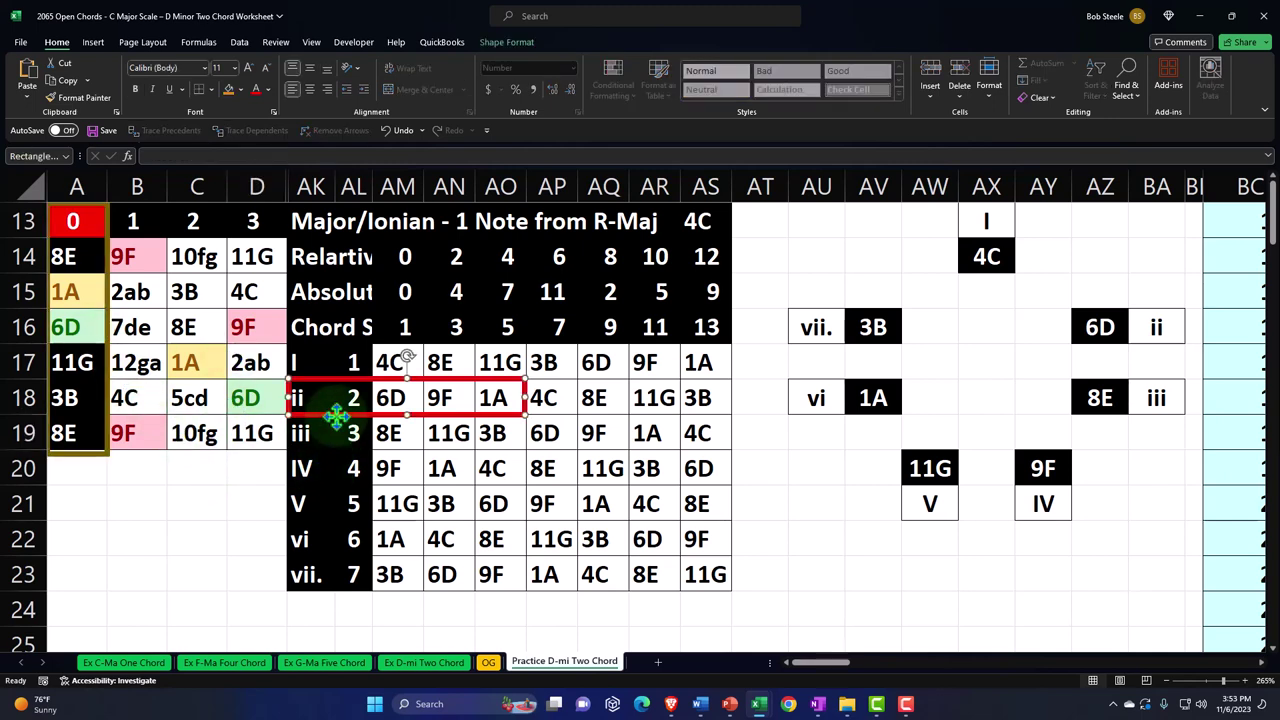
{"action": "left_click_drag", "start_coordinate": [380, 417], "coordinate": [138, 348]}
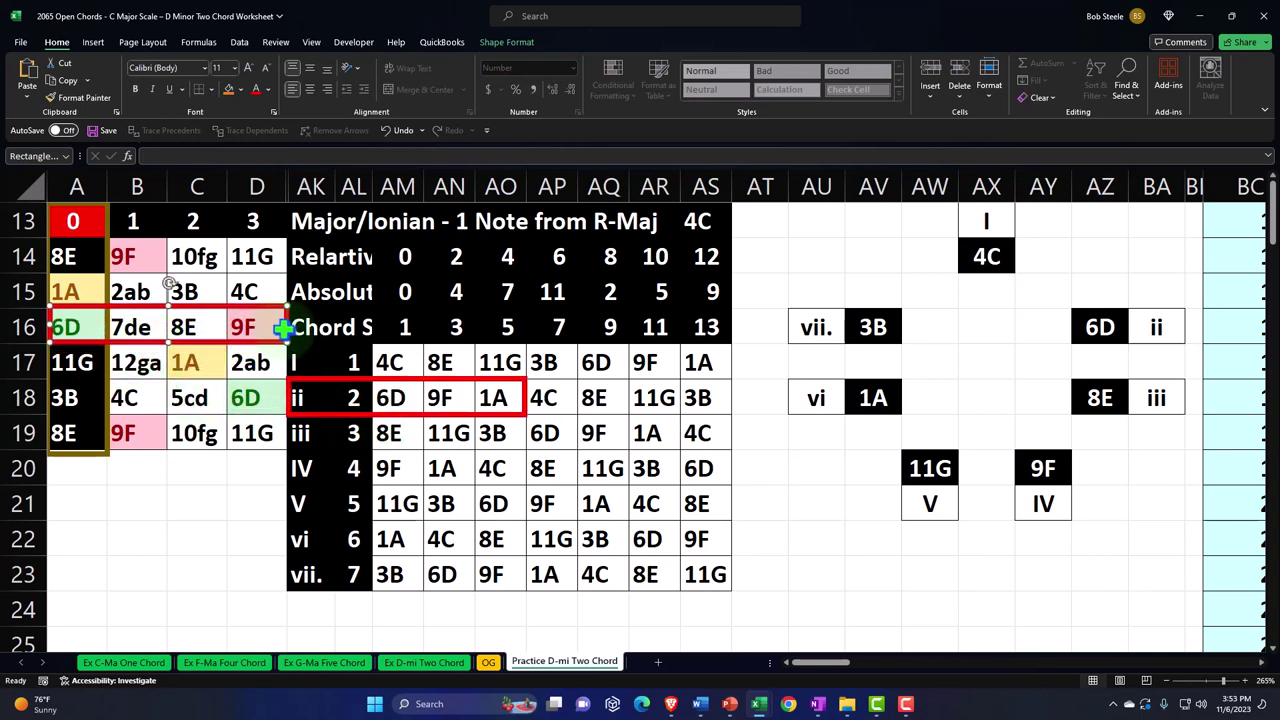
{"action": "left_click_drag", "start_coordinate": [285, 338], "coordinate": [287, 452]}
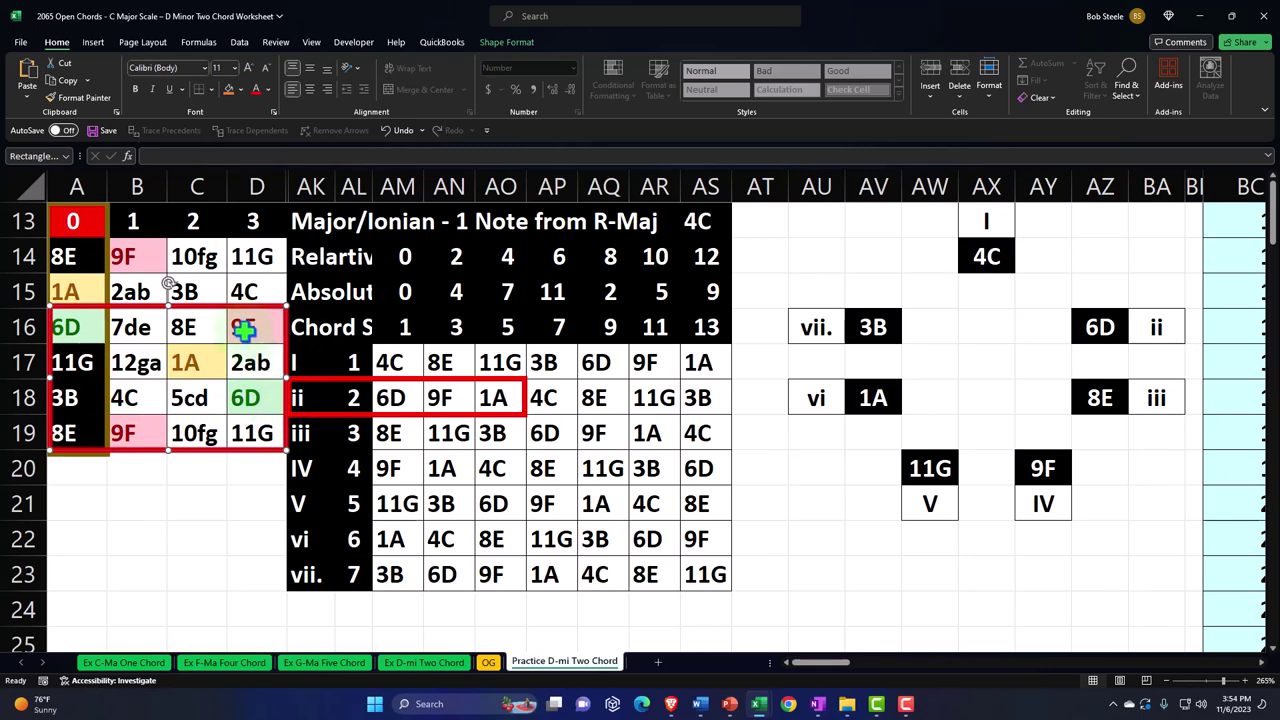
{"action": "left_click", "coordinate": [85, 326]}
{"action": "left_click", "coordinate": [215, 364]}
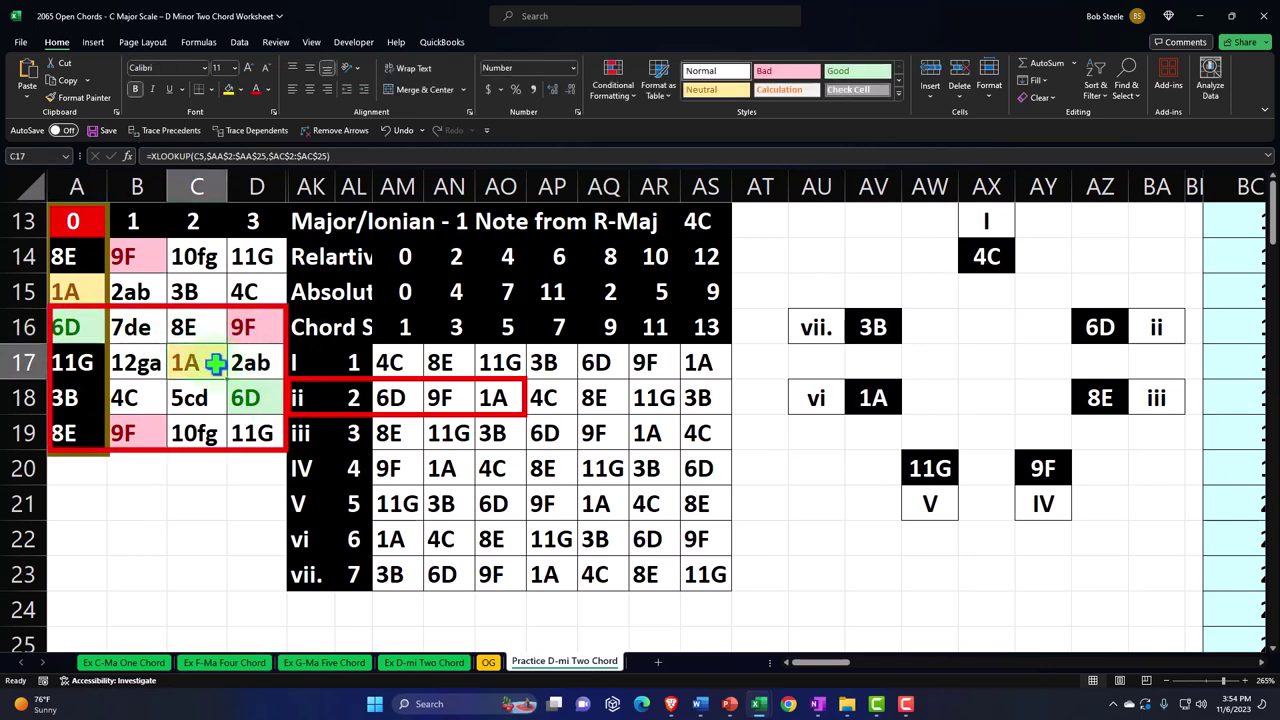
{"action": "left_click", "coordinate": [243, 406]}
{"action": "left_click", "coordinate": [285, 455]}
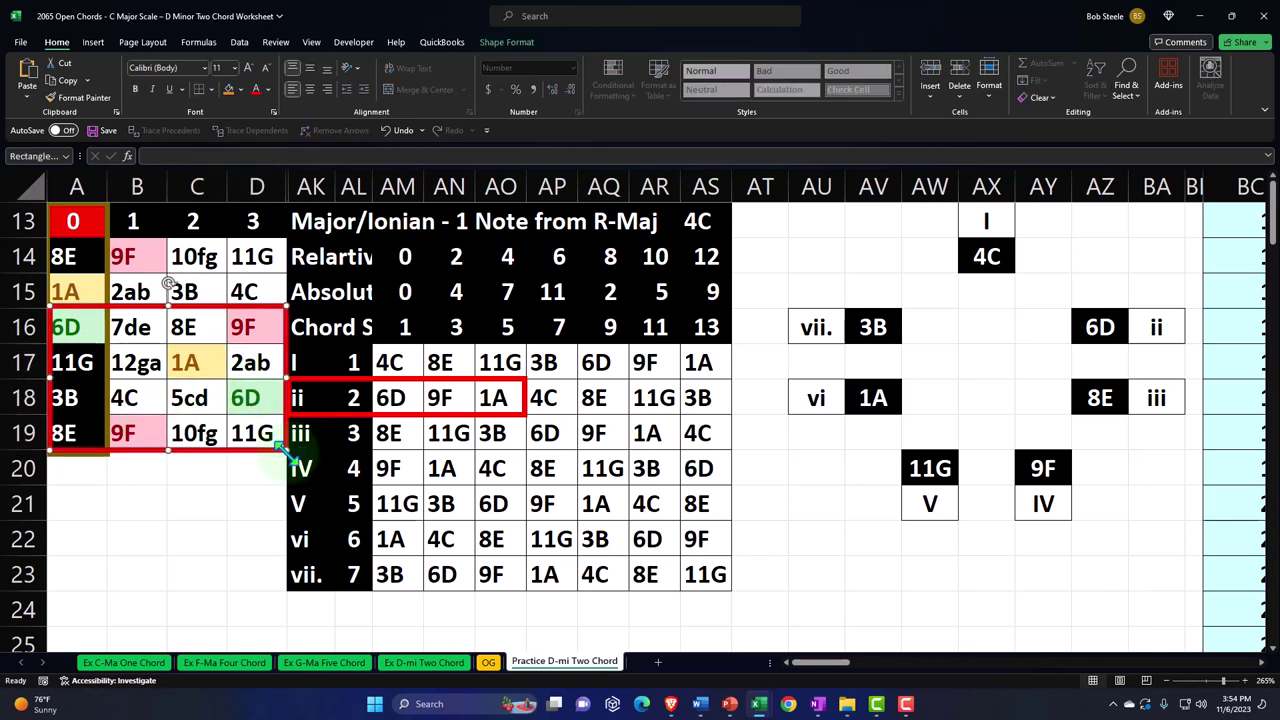
{"action": "left_click_drag", "start_coordinate": [285, 452], "coordinate": [251, 411]}
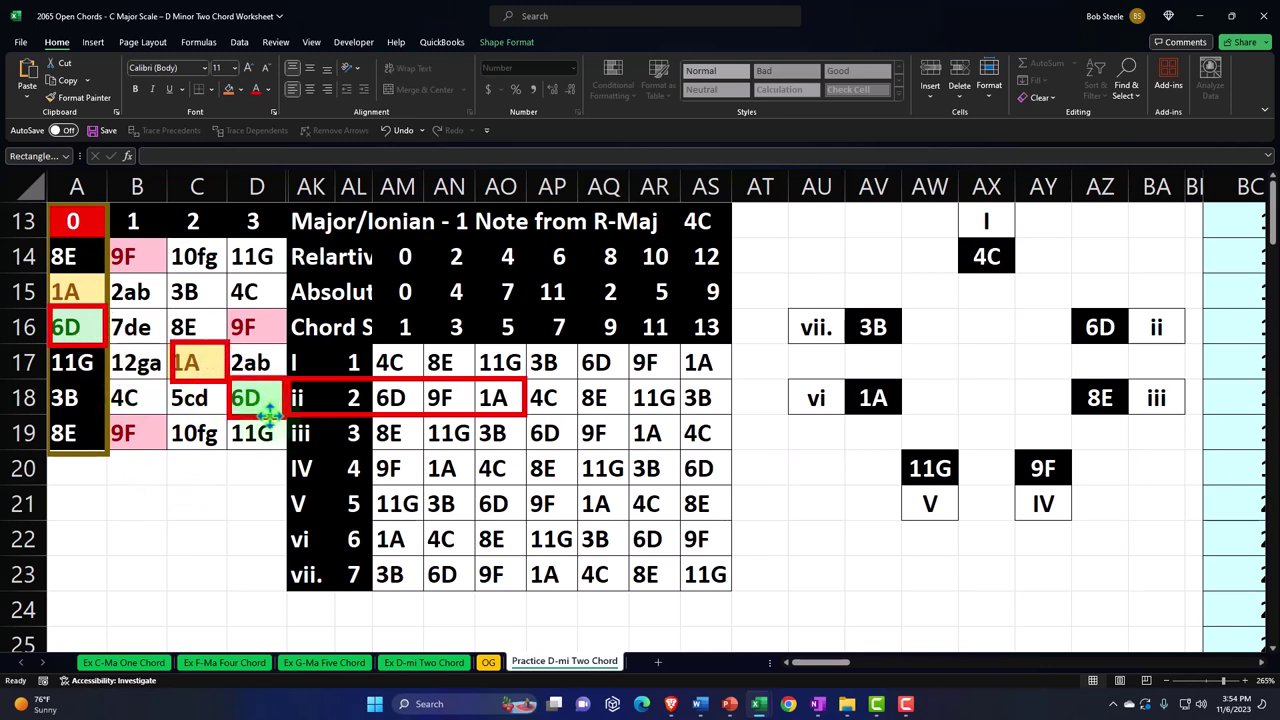
Paste another red box over 9F in B19, then pick up D18's green format with Format Painter
{"action": "left_click", "coordinate": [258, 506]}
{"action": "key", "text": "ctrl+v"}
{"action": "left_click_drag", "start_coordinate": [265, 514], "coordinate": [153, 432]}
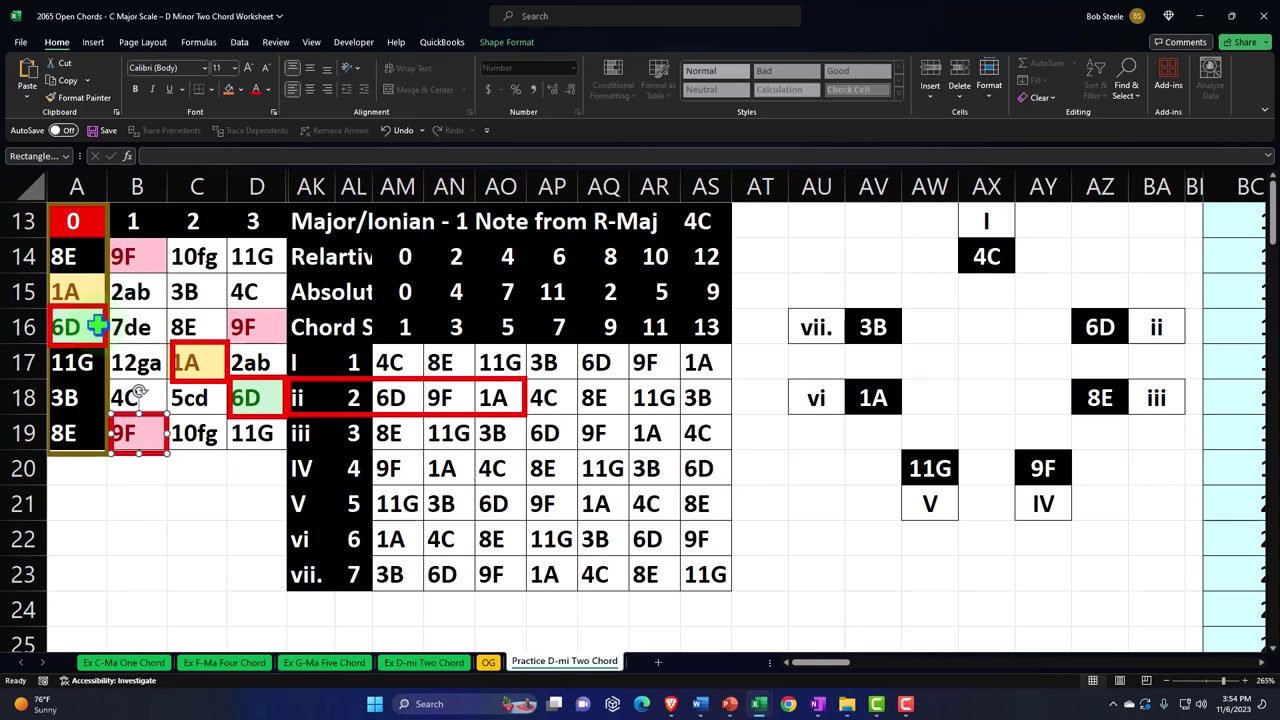
{"action": "left_click", "coordinate": [260, 397]}
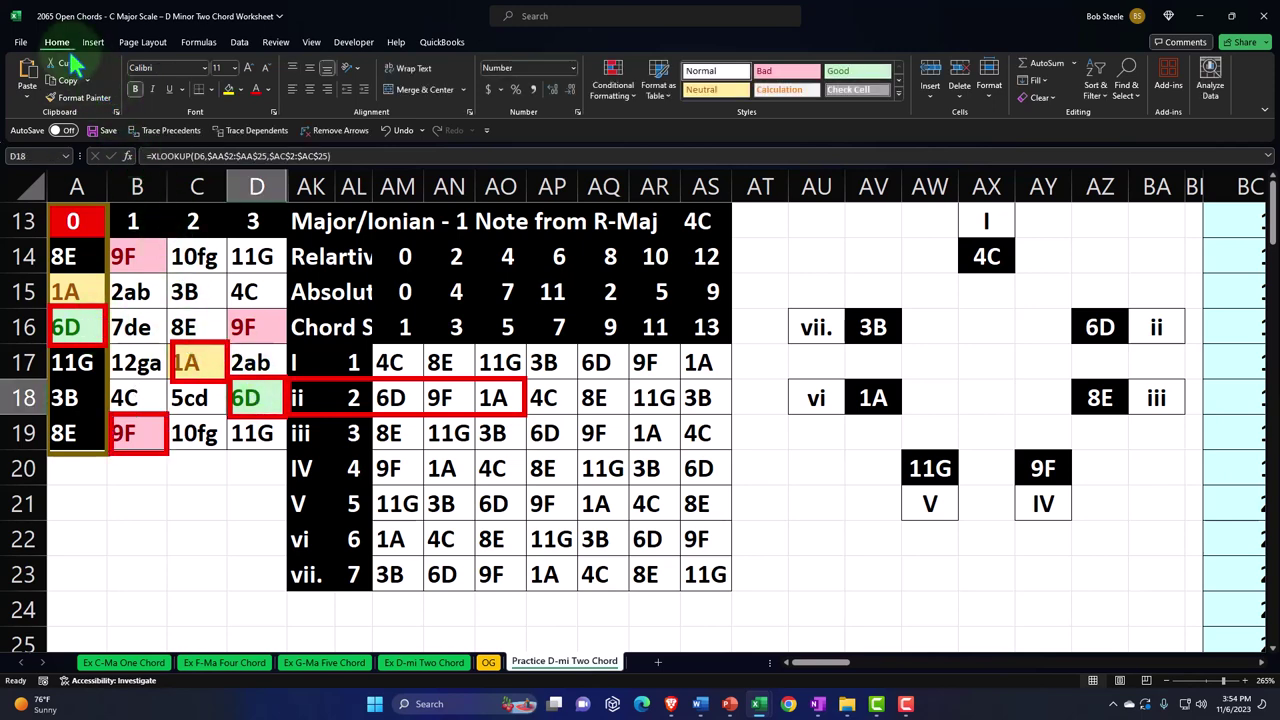
{"action": "left_click", "coordinate": [80, 98]}
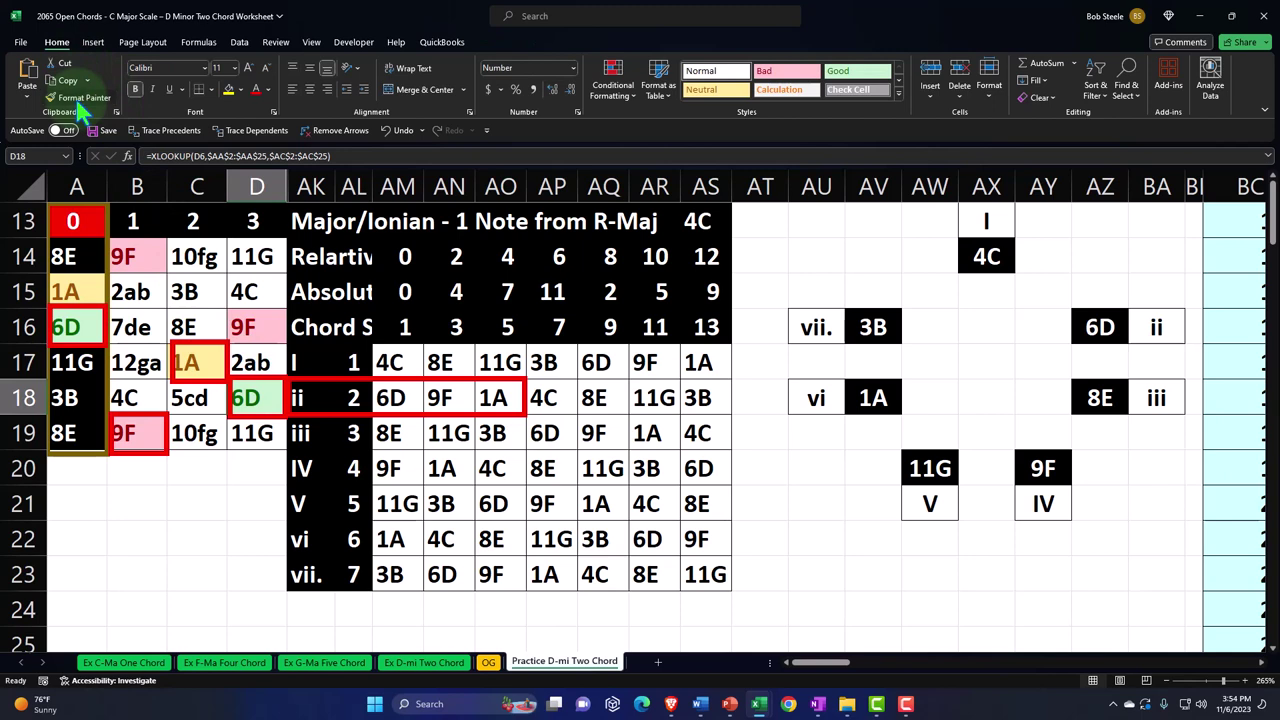
Format-paint AM18 green from D18, AN18 pink from D16, and AO18 yellow from C17
{"action": "left_click", "coordinate": [391, 397]}
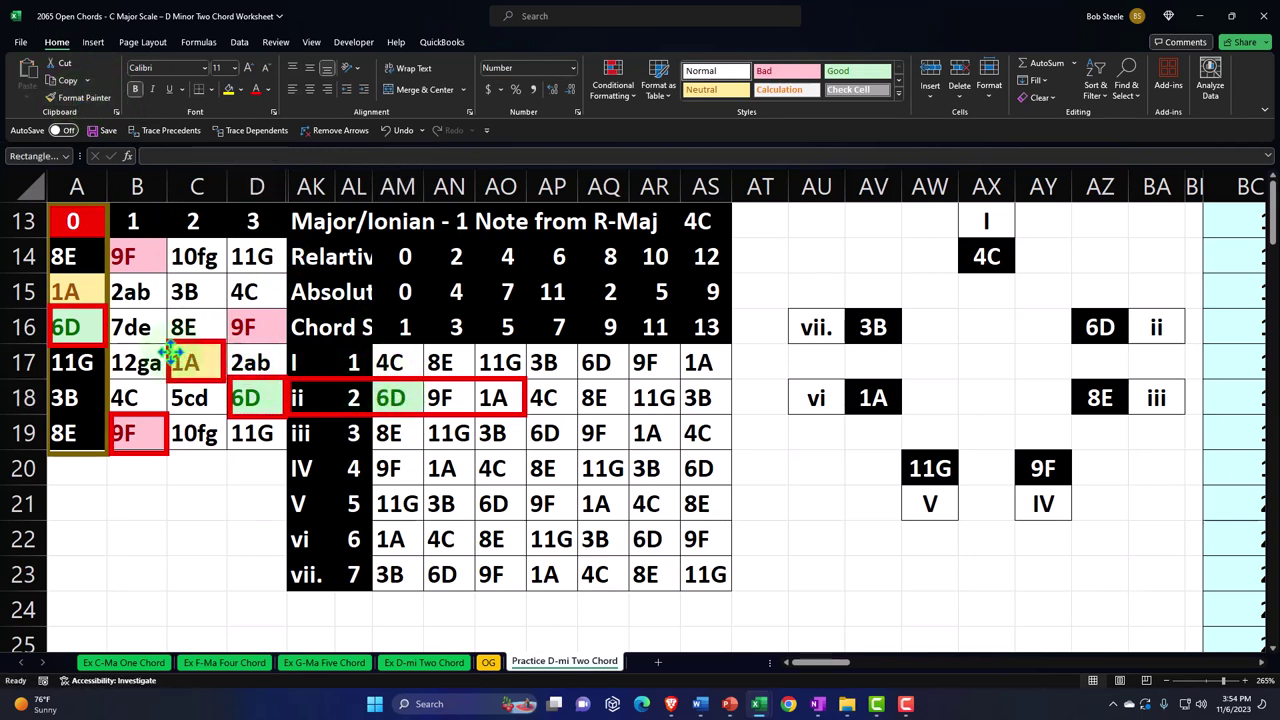
{"action": "mouse_move", "coordinate": [183, 357]}
{"action": "left_mouse_down"}
{"action": "mouse_move", "coordinate": [200, 337]}
{"action": "mouse_move", "coordinate": [245, 327]}
{"action": "left_mouse_up"}
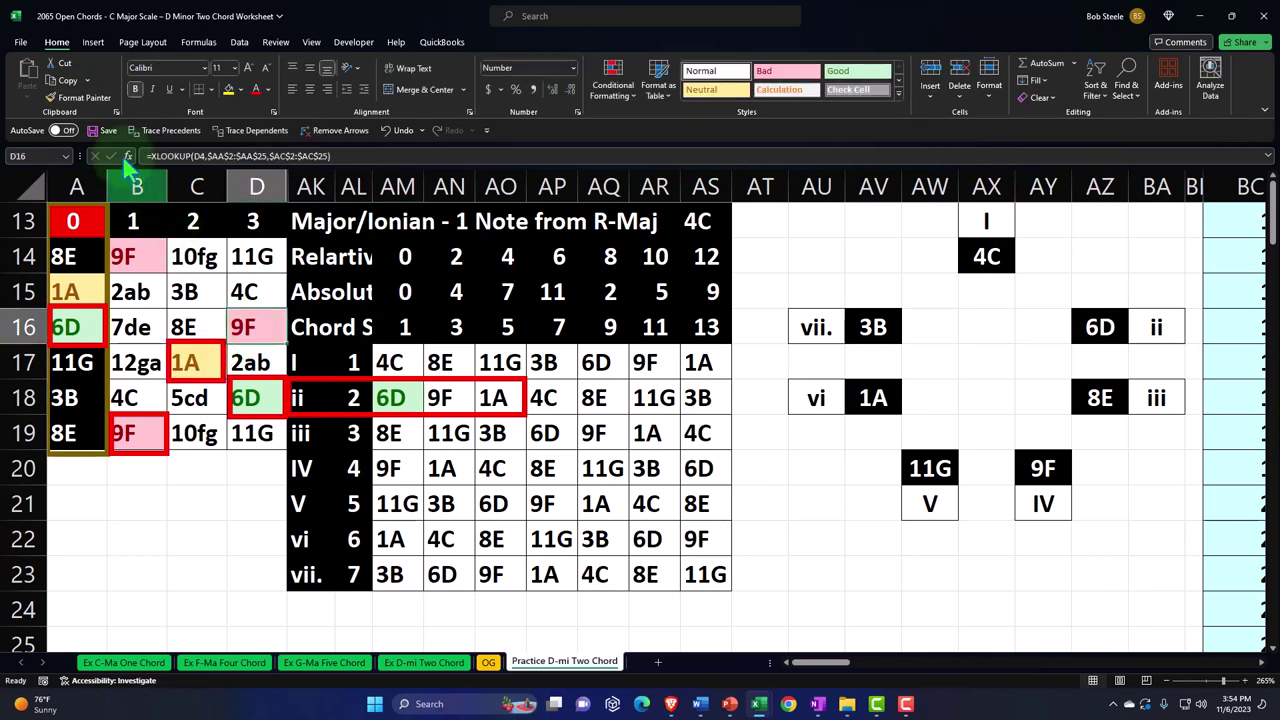
{"action": "left_click", "coordinate": [80, 98]}
{"action": "left_click", "coordinate": [440, 392]}
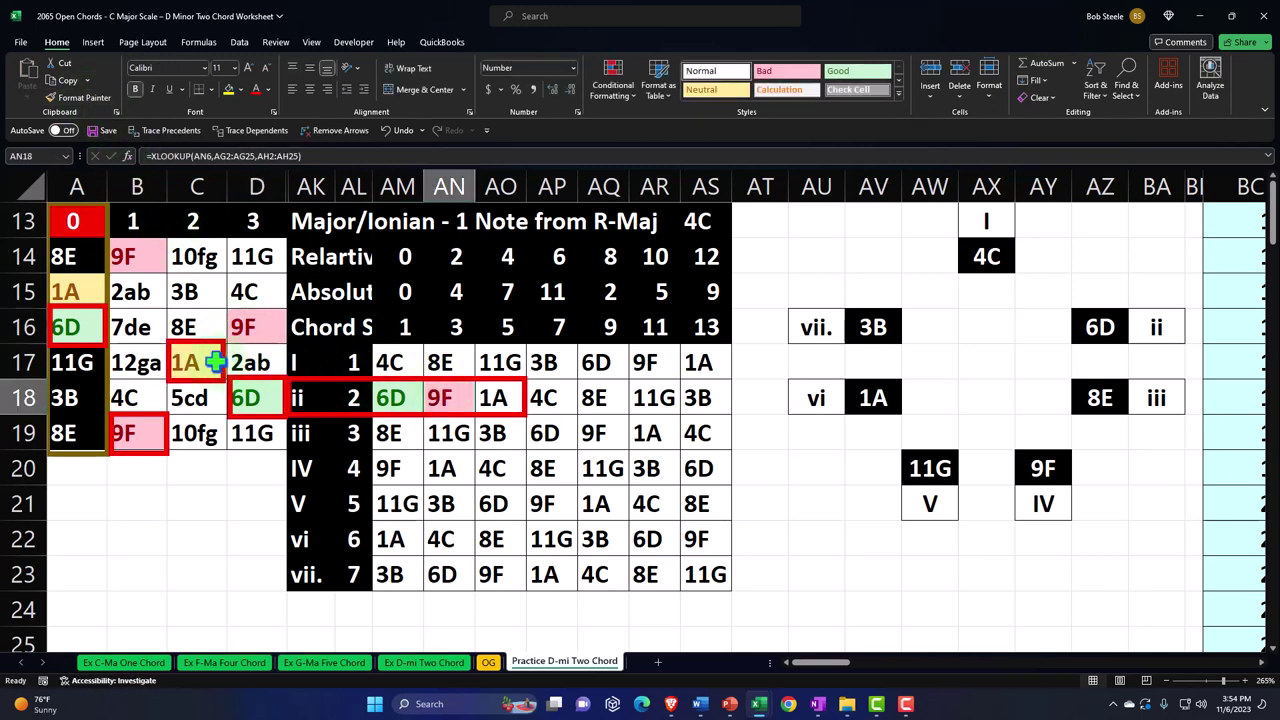
{"action": "left_click", "coordinate": [183, 362]}
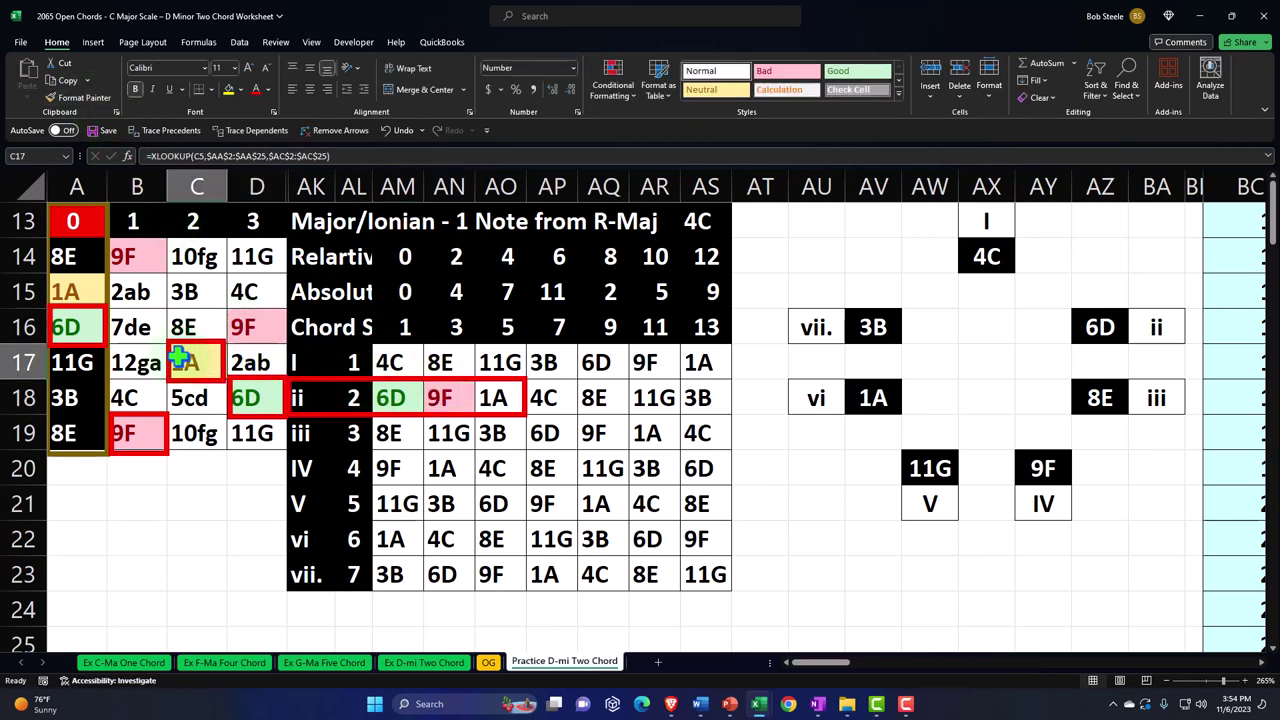
{"action": "left_click", "coordinate": [80, 98]}
{"action": "left_click", "coordinate": [497, 397]}
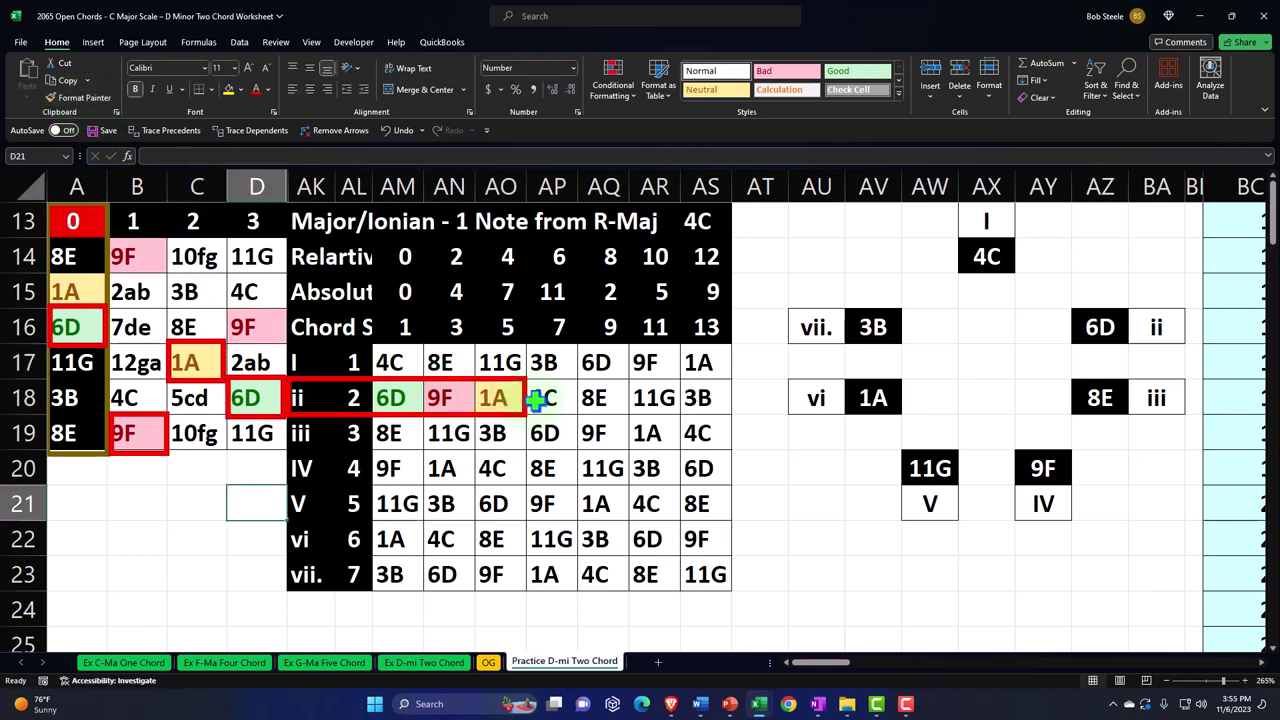
{"action": "left_click", "coordinate": [240, 503]}
{"action": "scroll", "coordinate": [240, 503], "scroll_direction": "down", "scroll_amount": 4}
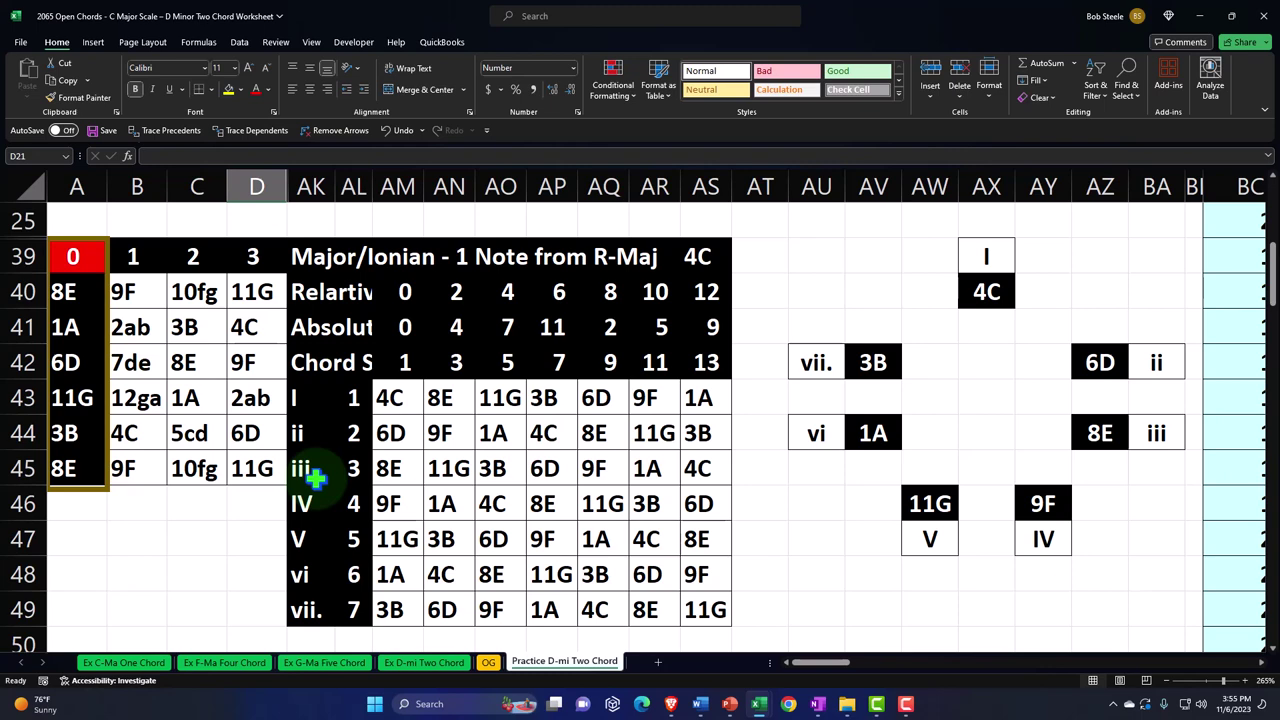
{"action": "left_click", "coordinate": [396, 431]}
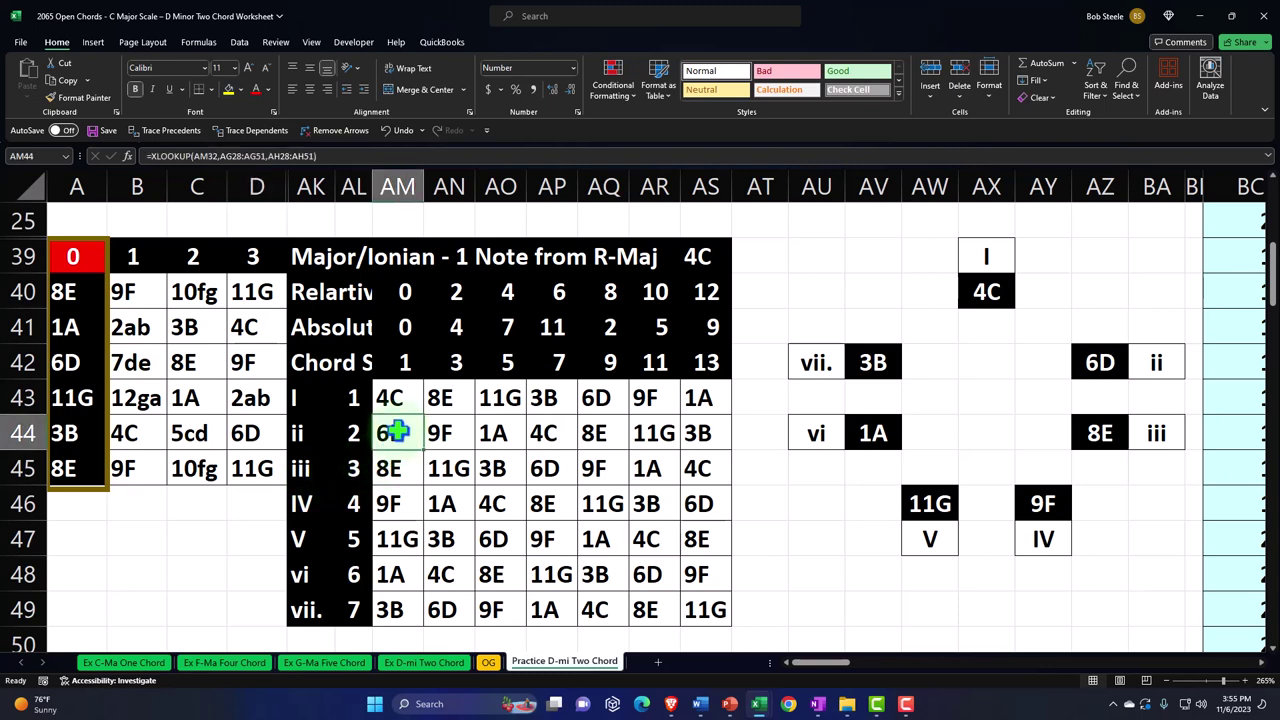
{"action": "left_click", "coordinate": [400, 362]}
{"action": "left_click", "coordinate": [452, 362]}
{"action": "left_click", "coordinate": [504, 361]}
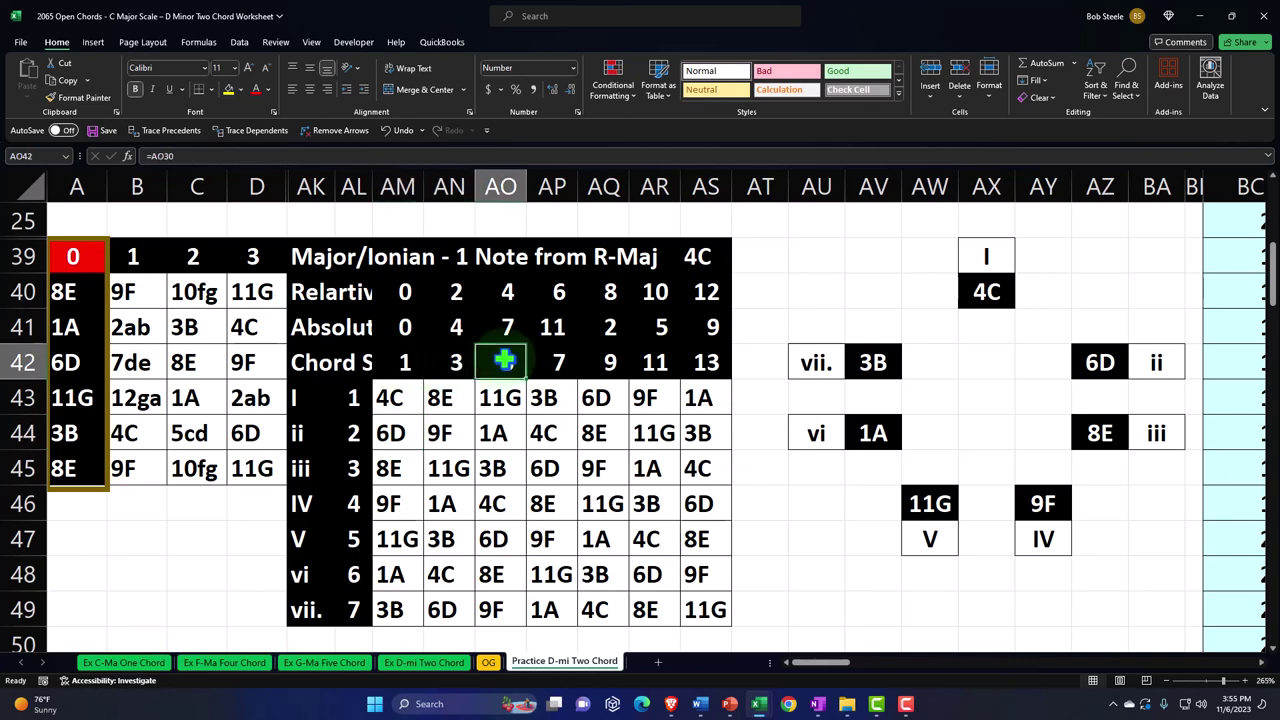
{"action": "scroll", "coordinate": [504, 361], "scroll_direction": "up", "scroll_amount": 3}
{"action": "left_click", "coordinate": [390, 291]}
{"action": "left_click", "coordinate": [468, 290]}
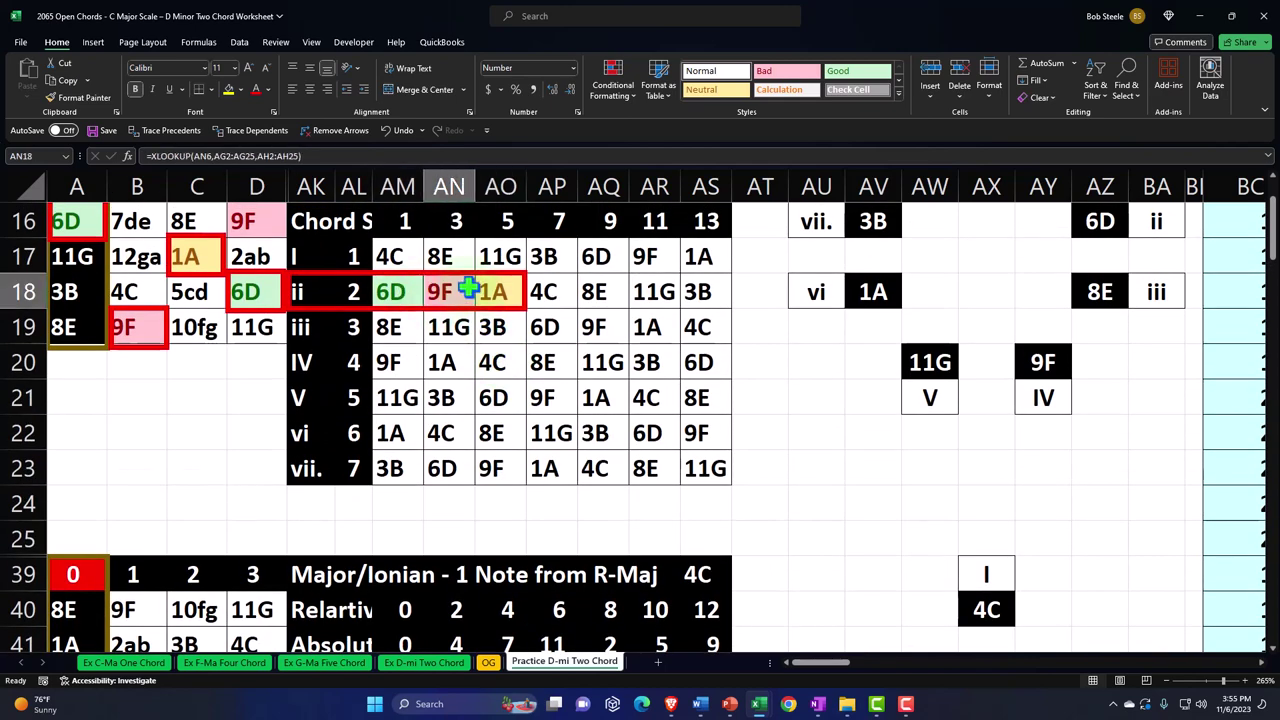
{"action": "left_click", "coordinate": [492, 290]}
{"action": "scroll", "coordinate": [457, 400], "scroll_direction": "up", "scroll_amount": 1}
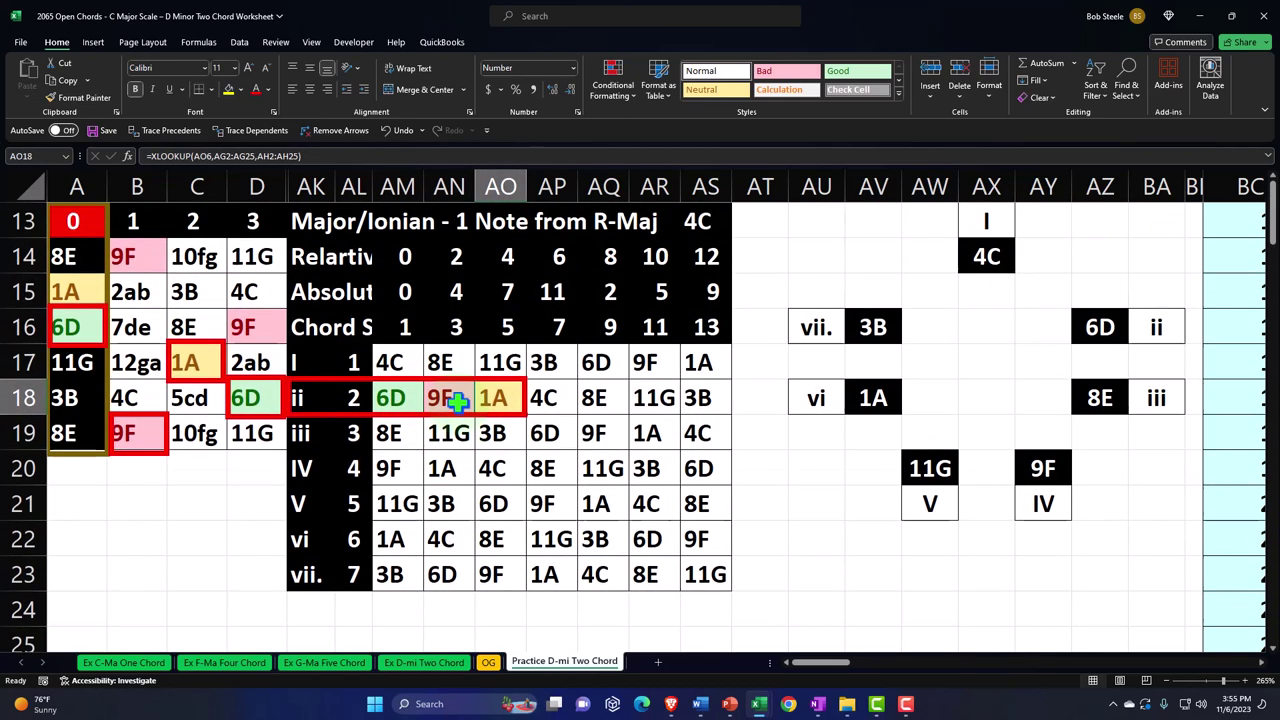
{"action": "left_click", "coordinate": [409, 397]}
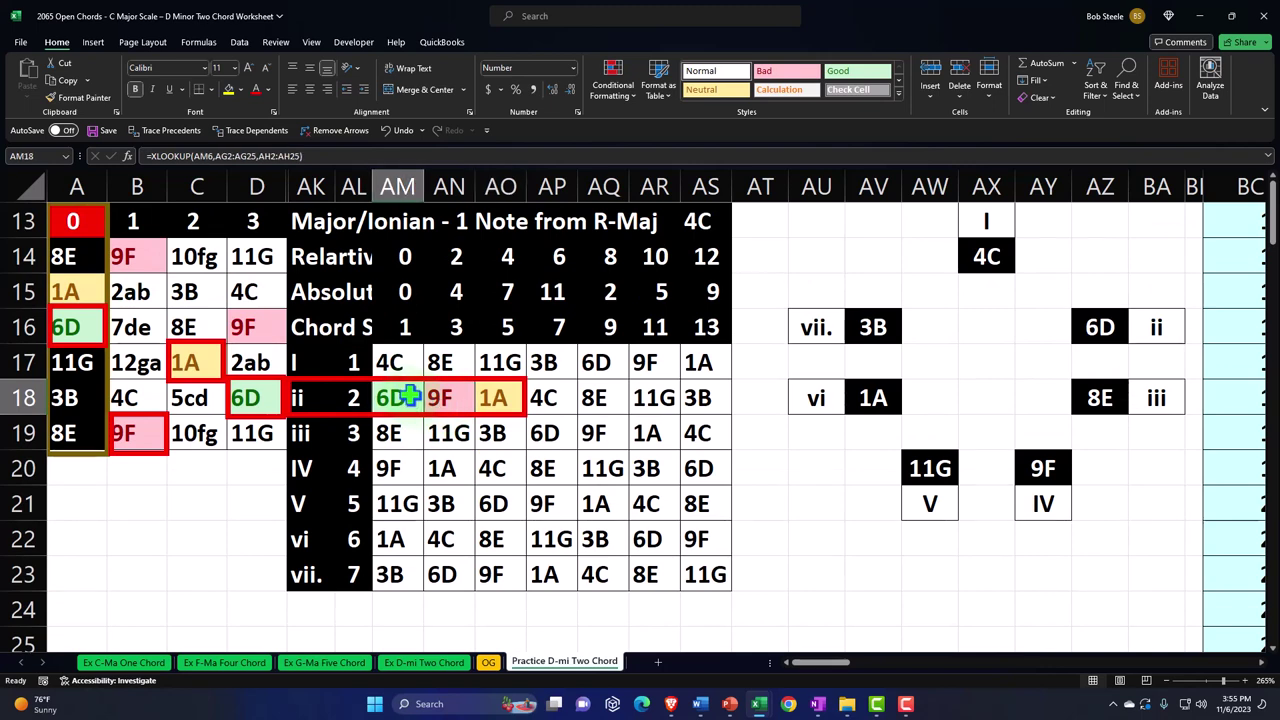
On the OG sheet, set the root note number in AG2 to 6
{"action": "left_click", "coordinate": [489, 662]}
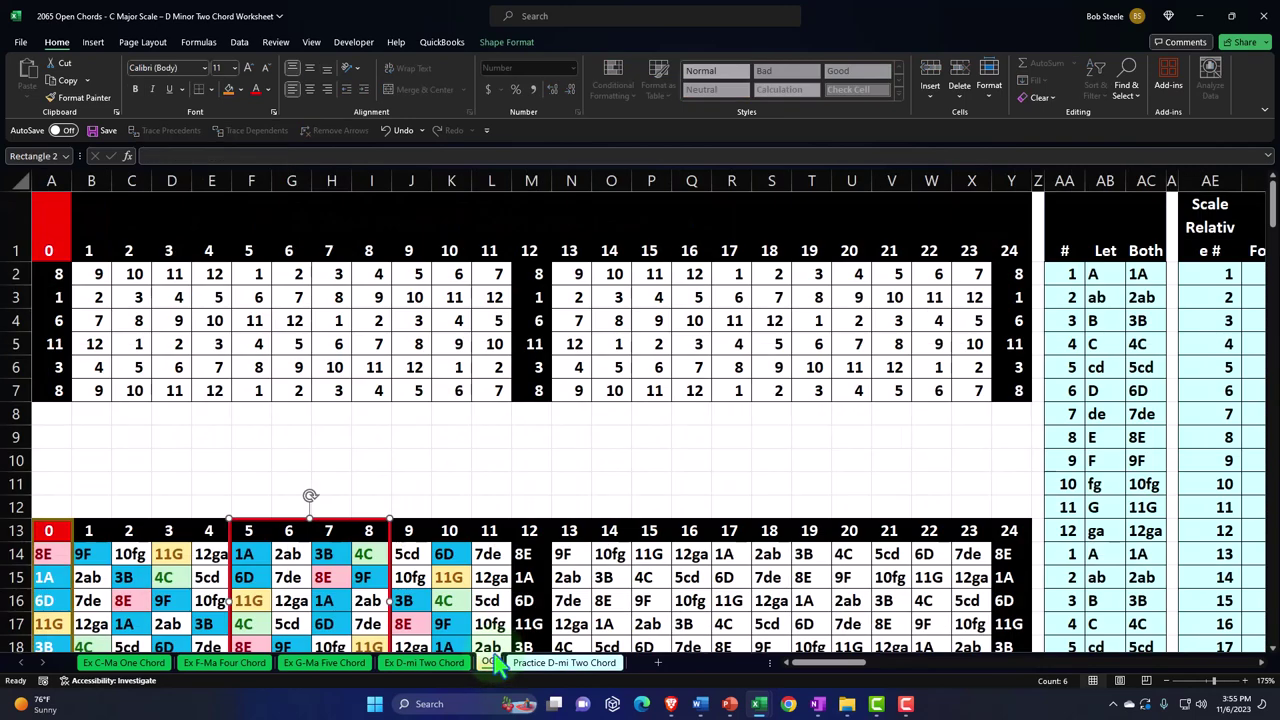
{"action": "left_click", "coordinate": [615, 390]}
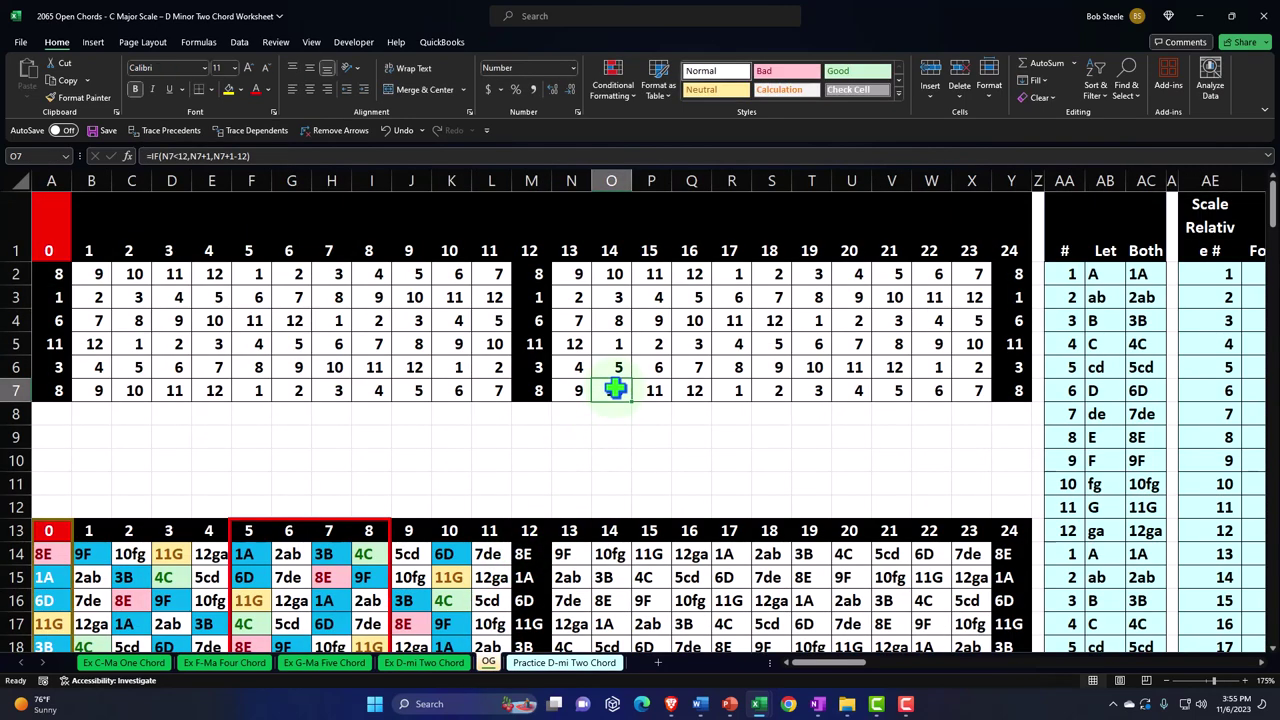
{"action": "key", "text": "Up"}
{"action": "key", "text": "ctrl+Up"}
{"action": "key", "text": "Right"}
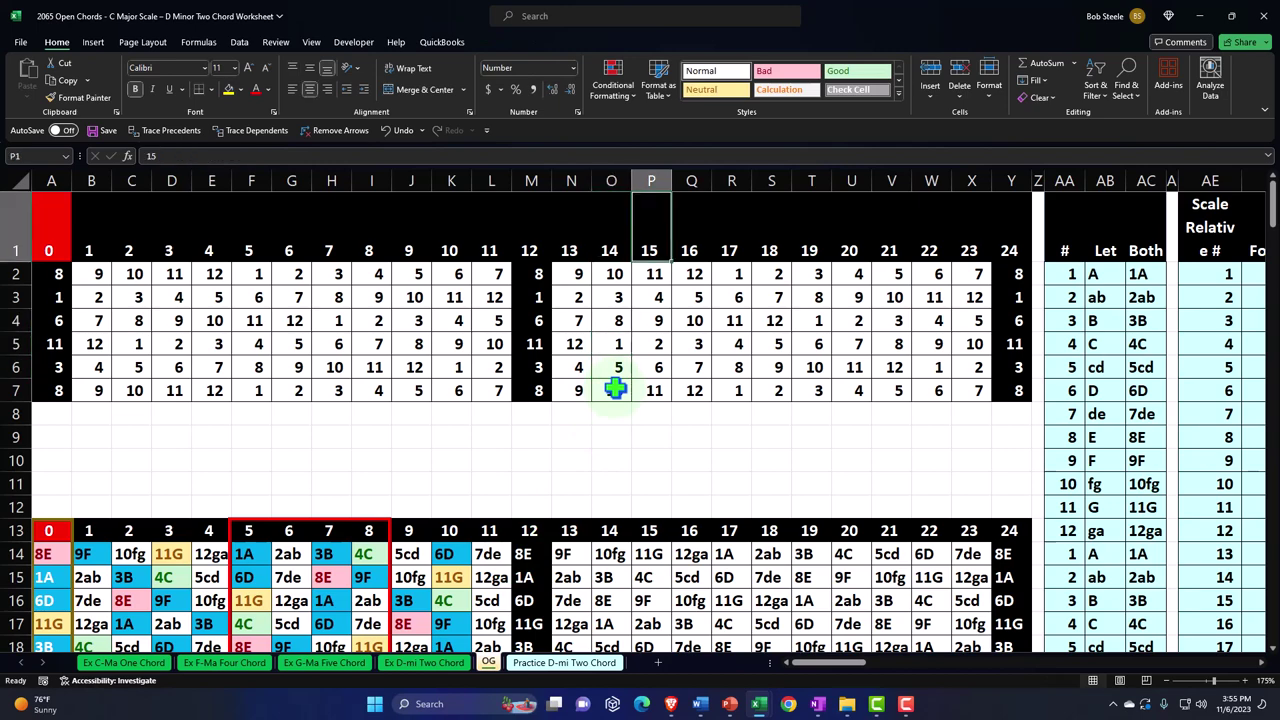
{"action": "key", "text": "Right"}
{"action": "key", "text": "Right"}
{"action": "key", "text": "Right"}
{"action": "key", "text": "Right"}
{"action": "key", "text": "Right"}
{"action": "key", "text": "Right"}
{"action": "key", "text": "Right"}
{"action": "key", "text": "Right"}
{"action": "key", "text": "Right"}
{"action": "key", "text": "Right"}
{"action": "key", "text": "Right"}
{"action": "key", "text": "Right"}
{"action": "key", "text": "Right"}
{"action": "key", "text": "Right"}
{"action": "key", "text": "Right"}
{"action": "key", "text": "Right"}
{"action": "key", "text": "Right"}
{"action": "key", "text": "Right"}
{"action": "key", "text": "Right"}
{"action": "key", "text": "Right"}
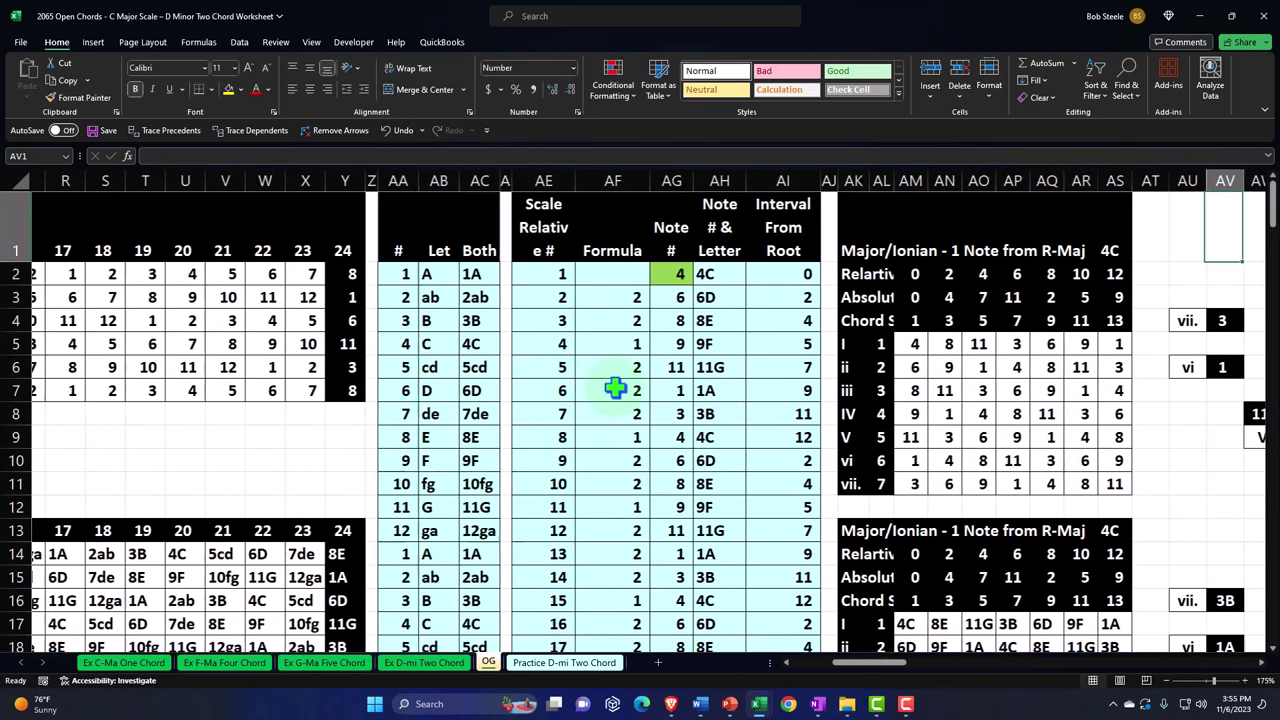
{"action": "key", "text": "Left"}
{"action": "key", "text": "Left"}
{"action": "key", "text": "Left"}
{"action": "key", "text": "Left"}
{"action": "key", "text": "Left"}
{"action": "key", "text": "Left"}
{"action": "key", "text": "Left"}
{"action": "key", "text": "Left"}
{"action": "key", "text": "Left"}
{"action": "key", "text": "Left"}
{"action": "key", "text": "Left"}
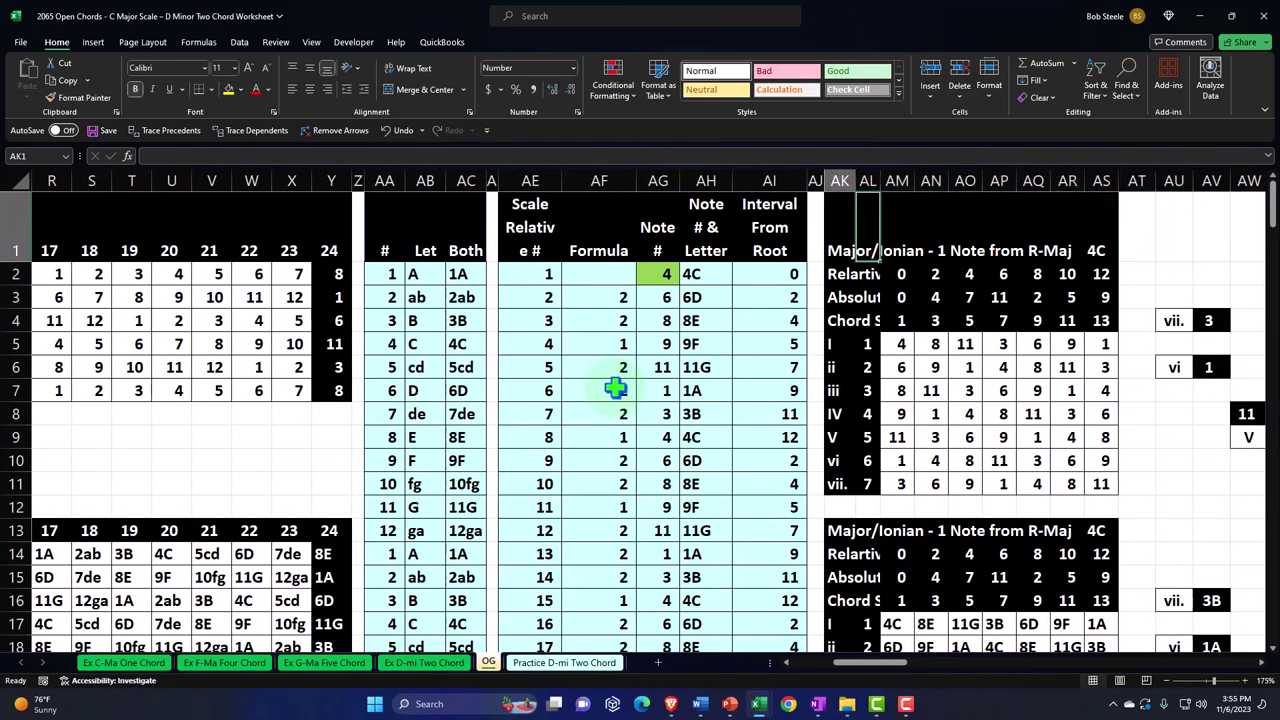
{"action": "key", "text": "Left"}
{"action": "key", "text": "Left"}
{"action": "key", "text": "Left"}
{"action": "key", "text": "Left"}
{"action": "key", "text": "Down"}
{"action": "type", "text": "6"}
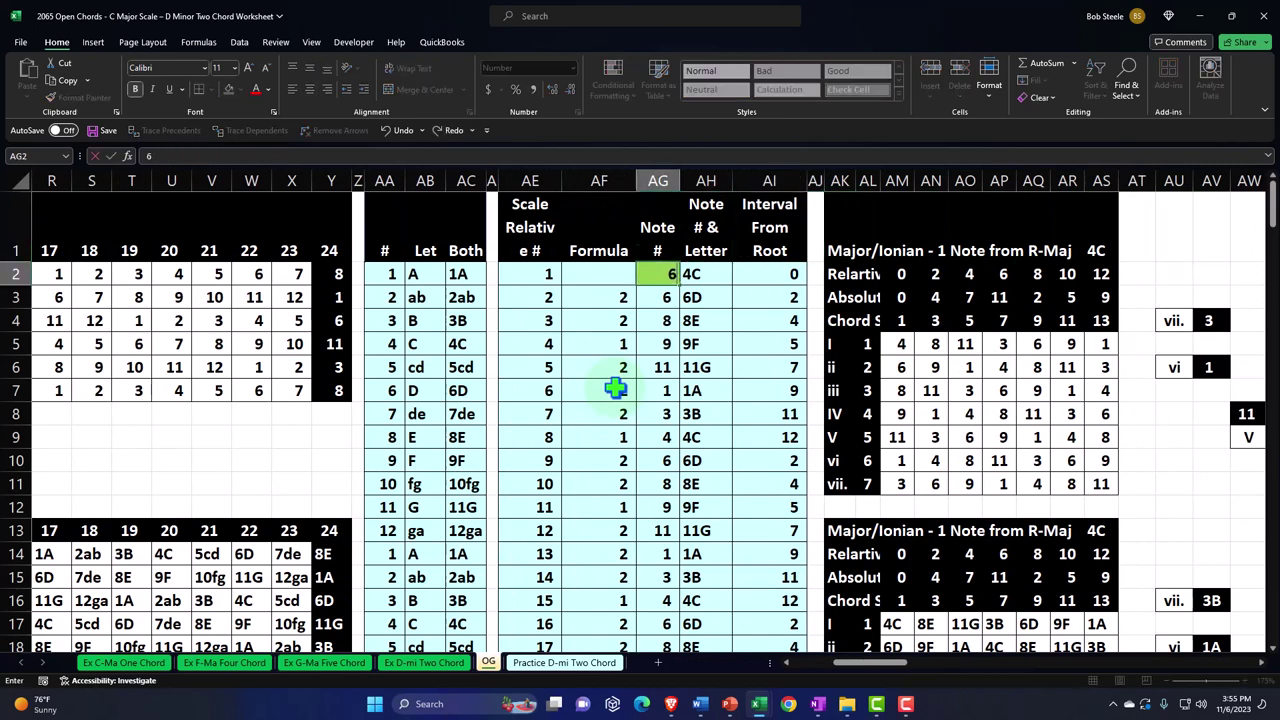
{"action": "key", "text": "Return"}
Check the key cell and chord lookup formulas, then select chord i's 6D, 9F and 1A notes
{"action": "scroll", "coordinate": [930, 478], "scroll_direction": "down", "scroll_amount": 2}
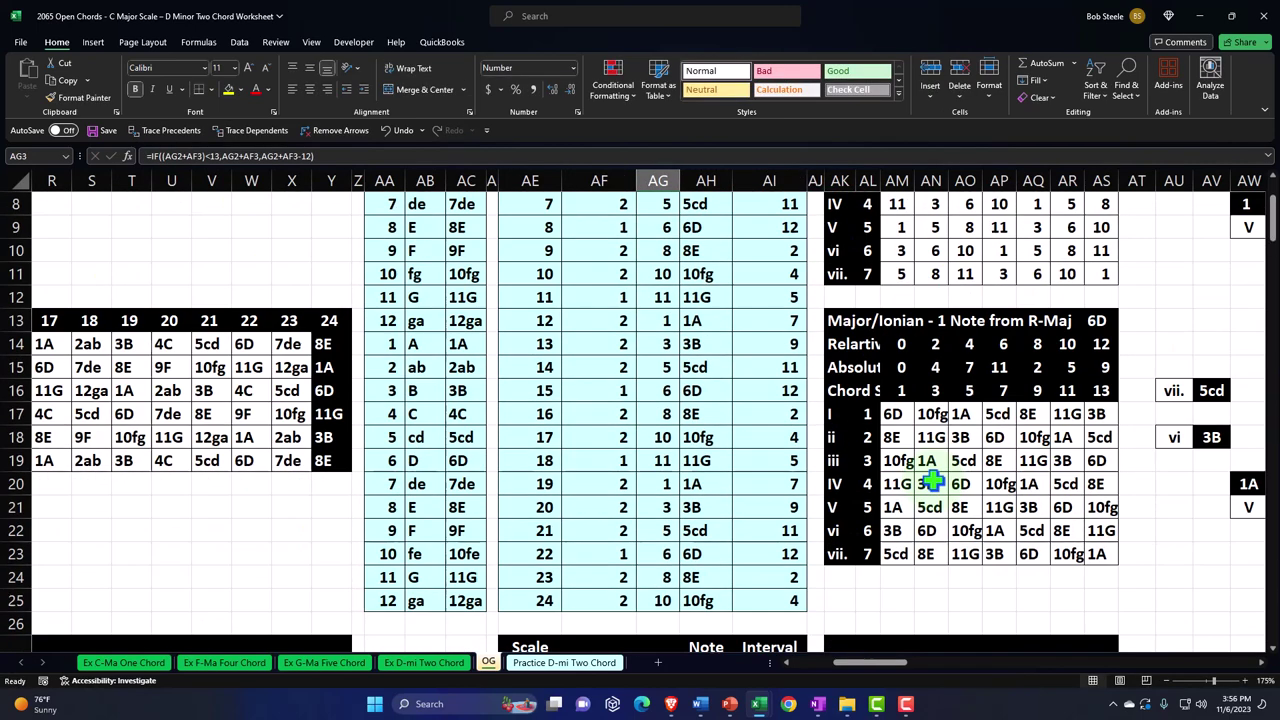
{"action": "left_click", "coordinate": [850, 322]}
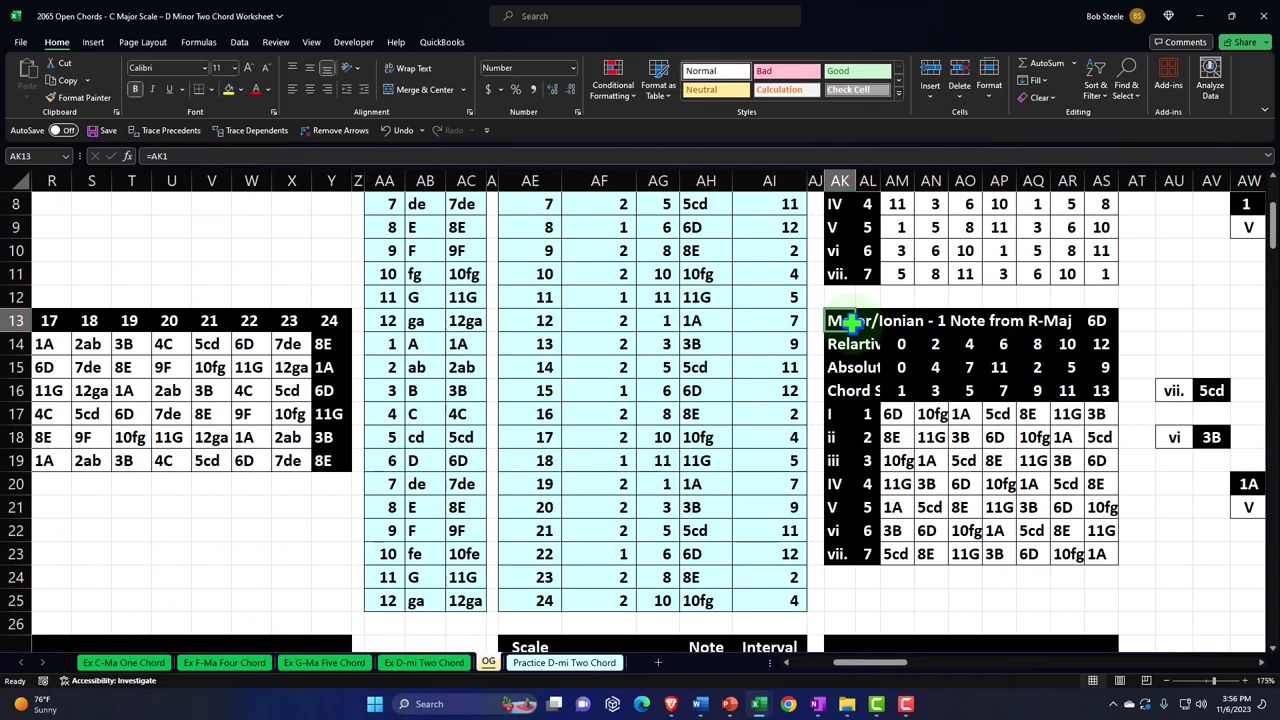
{"action": "left_click", "coordinate": [1113, 321]}
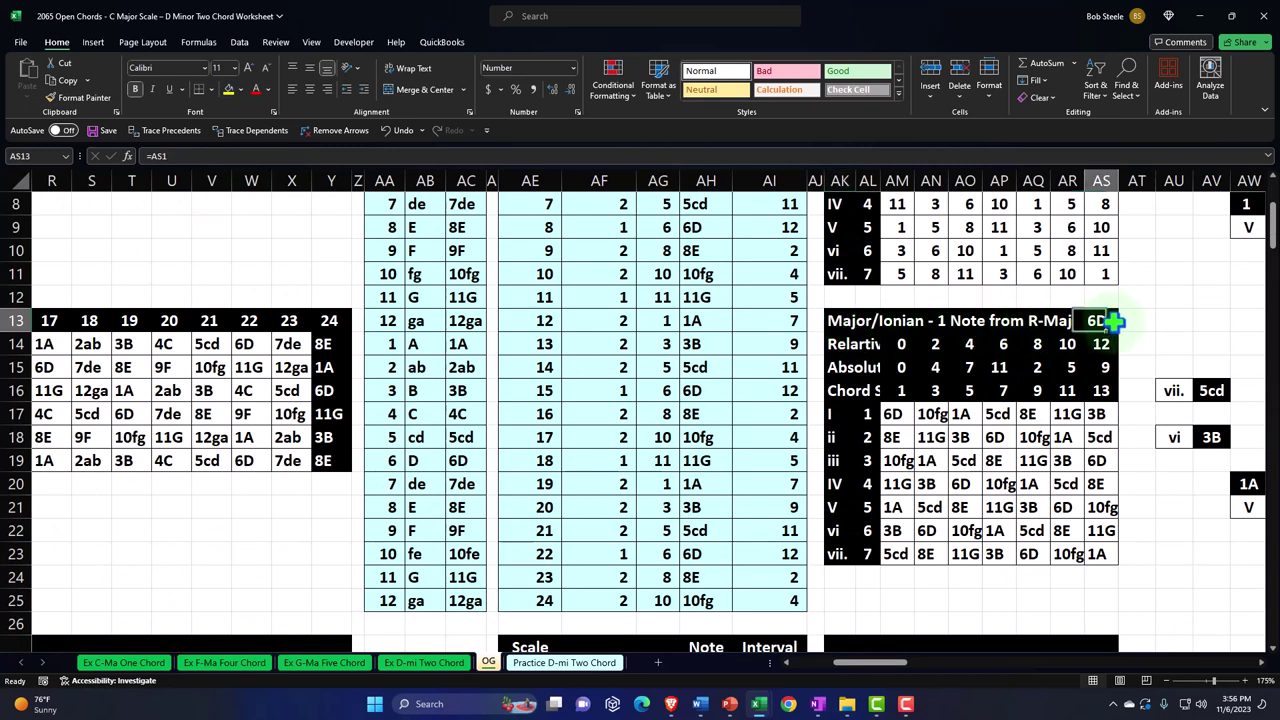
{"action": "left_click", "coordinate": [900, 416]}
{"action": "scroll", "coordinate": [900, 416], "scroll_direction": "down", "scroll_amount": 6}
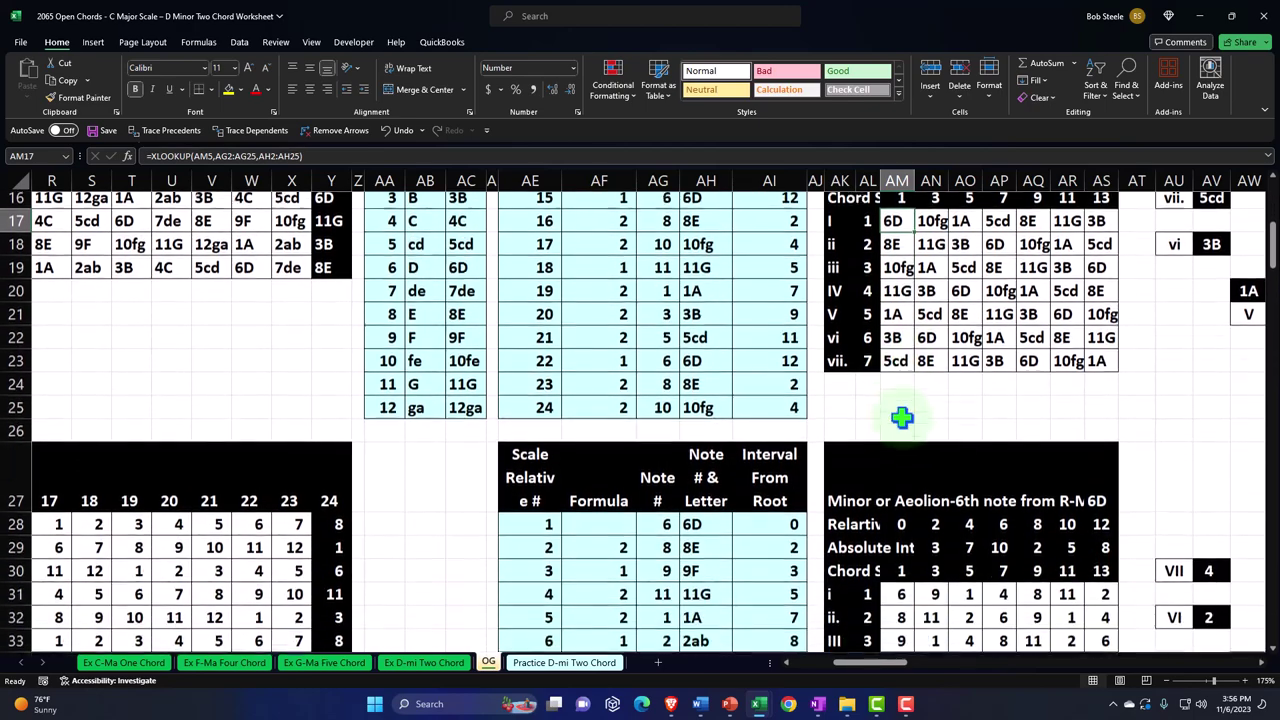
{"action": "scroll", "coordinate": [900, 416], "scroll_direction": "down", "scroll_amount": 3}
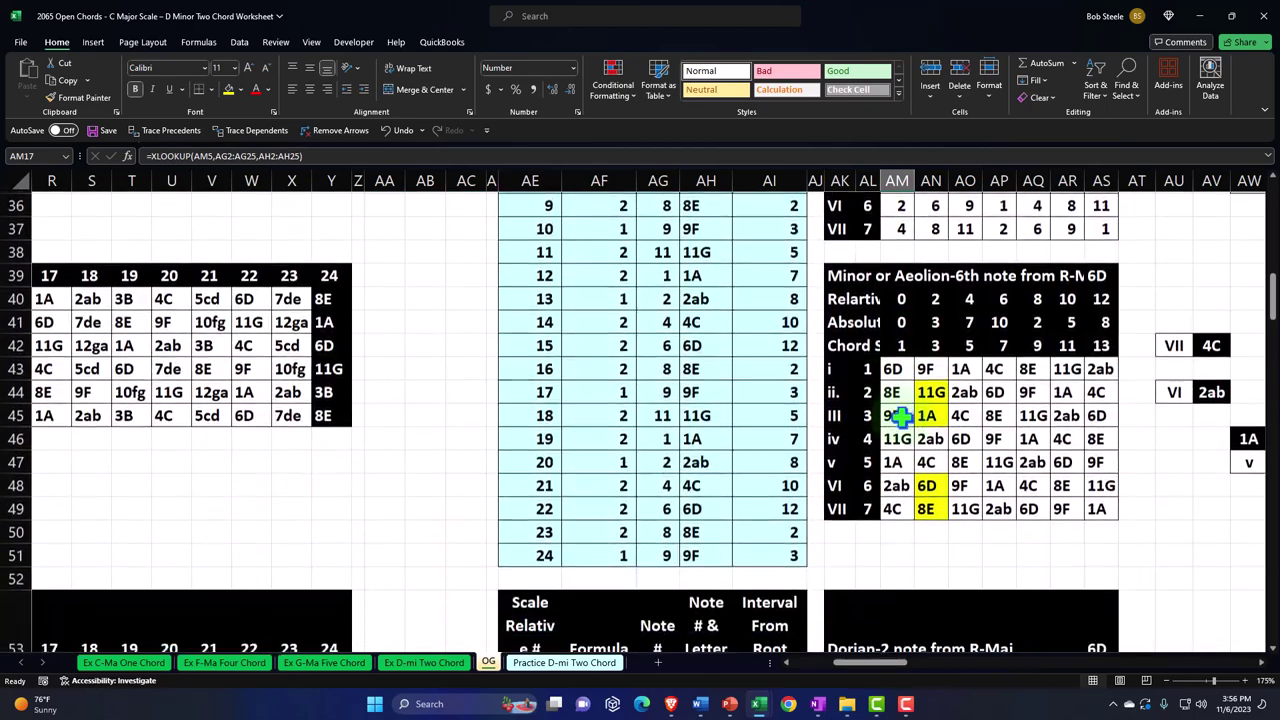
{"action": "left_click", "coordinate": [1108, 277]}
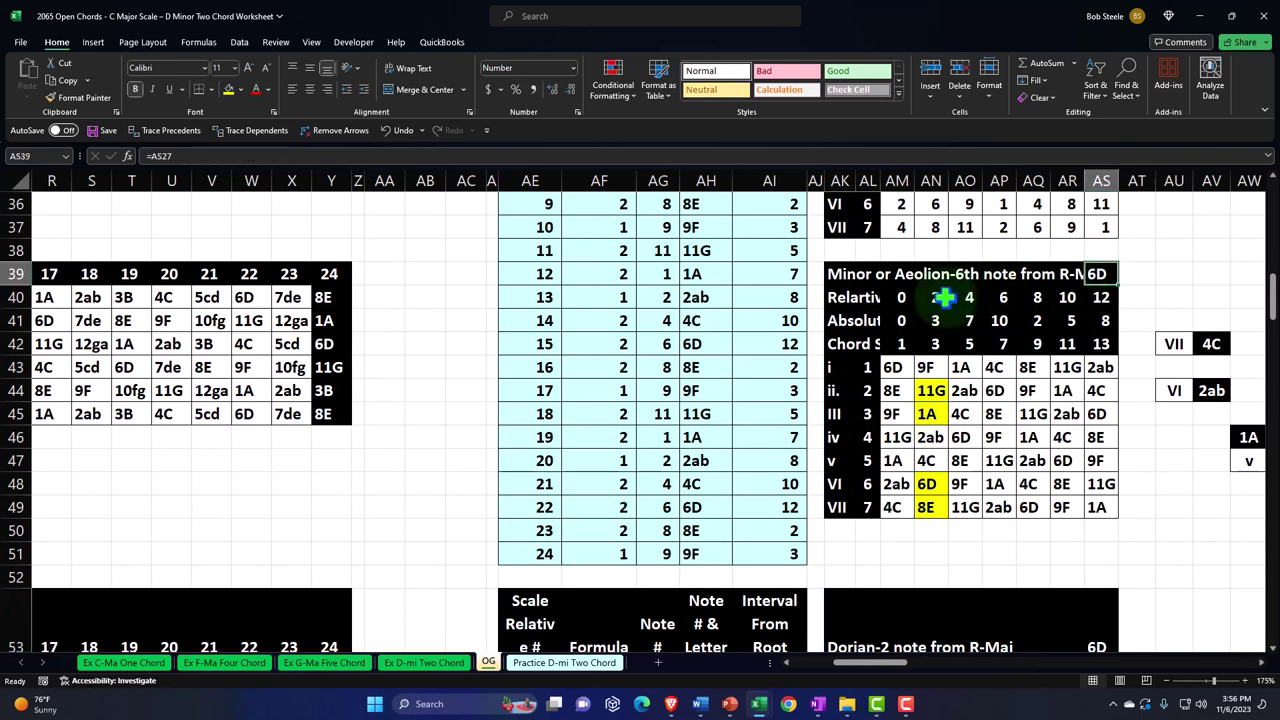
{"action": "left_click", "coordinate": [877, 367]}
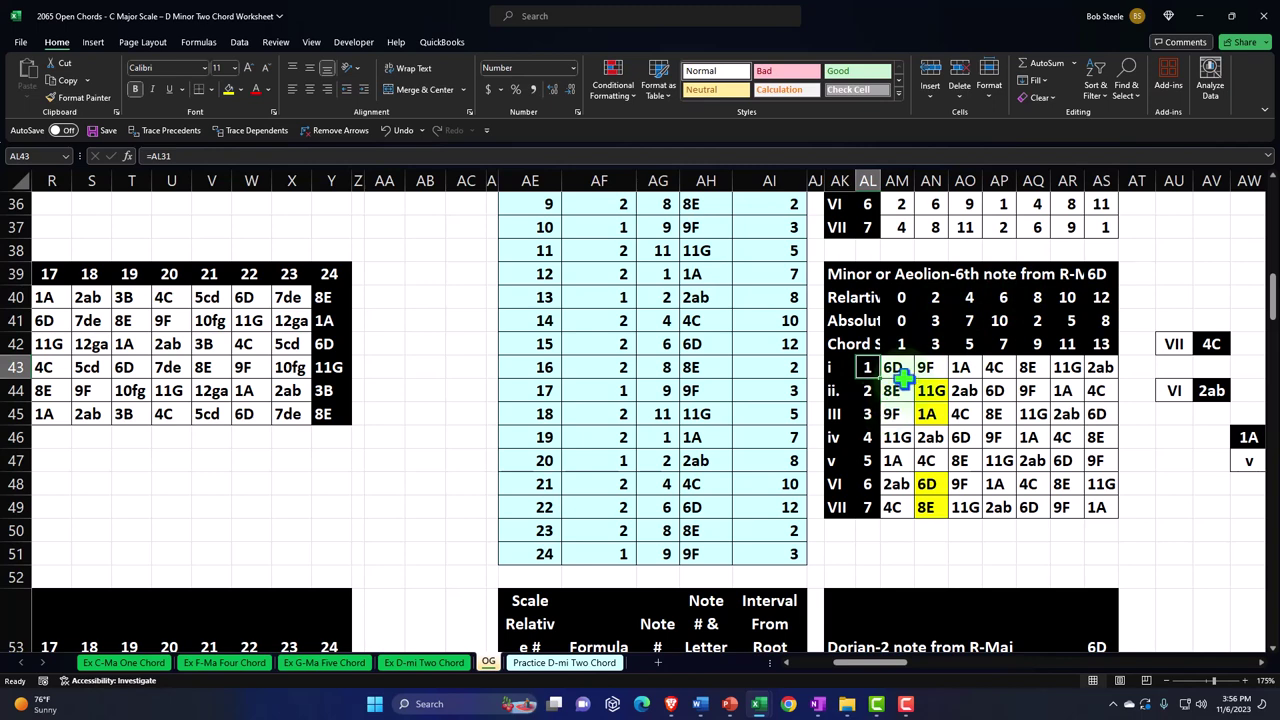
{"action": "left_click", "coordinate": [893, 368]}
{"action": "left_click", "coordinate": [890, 419], "text": "ctrl"}
{"action": "left_click", "coordinate": [895, 460], "text": "ctrl"}
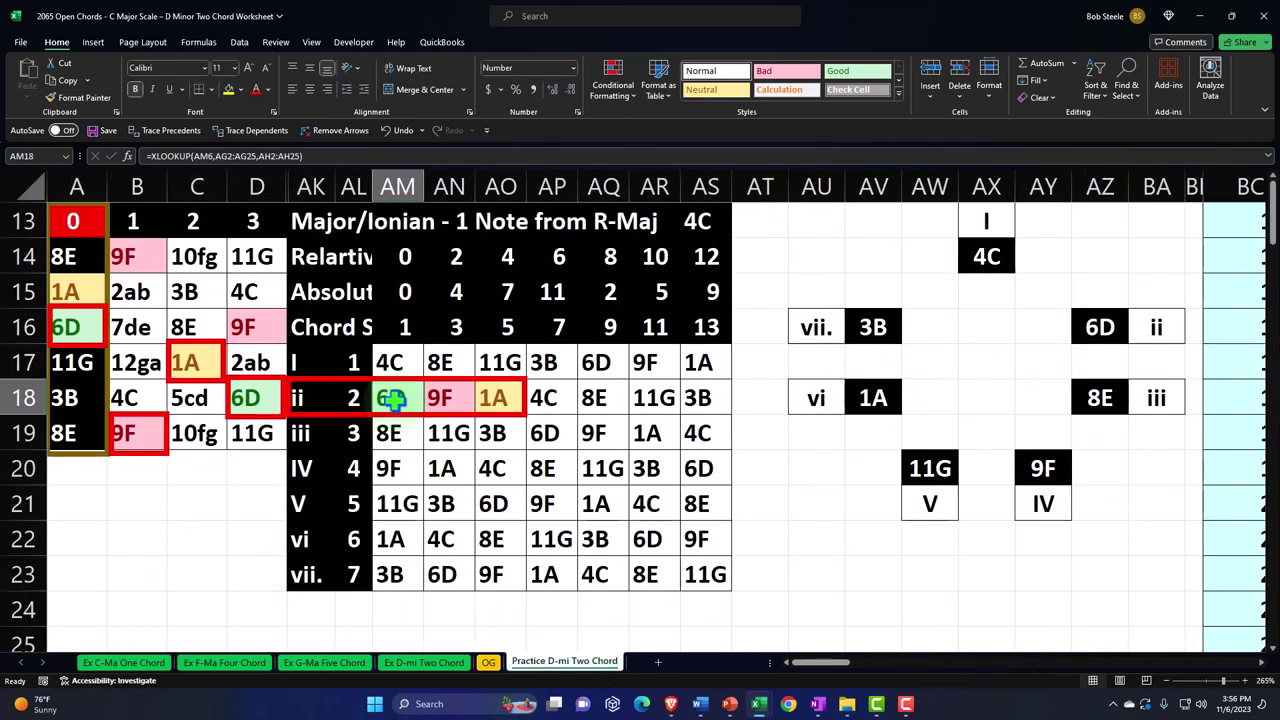
{"action": "left_click", "coordinate": [452, 401]}
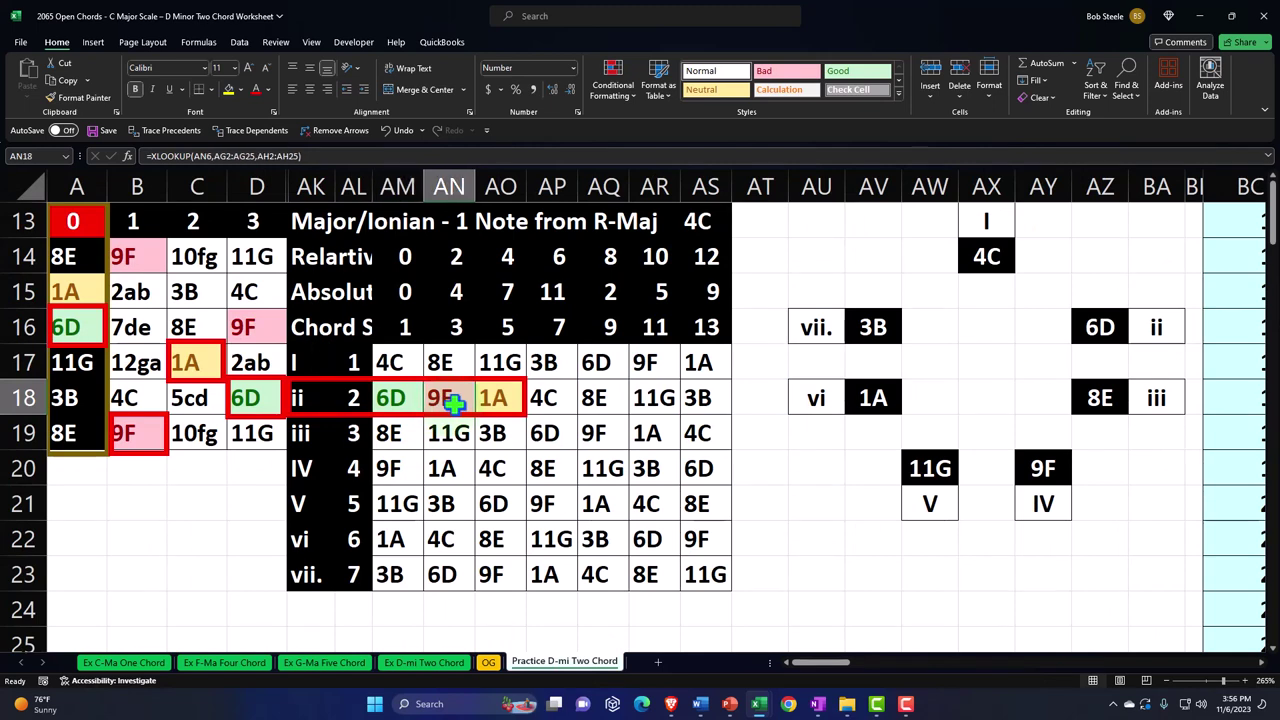
{"action": "left_click", "coordinate": [398, 397]}
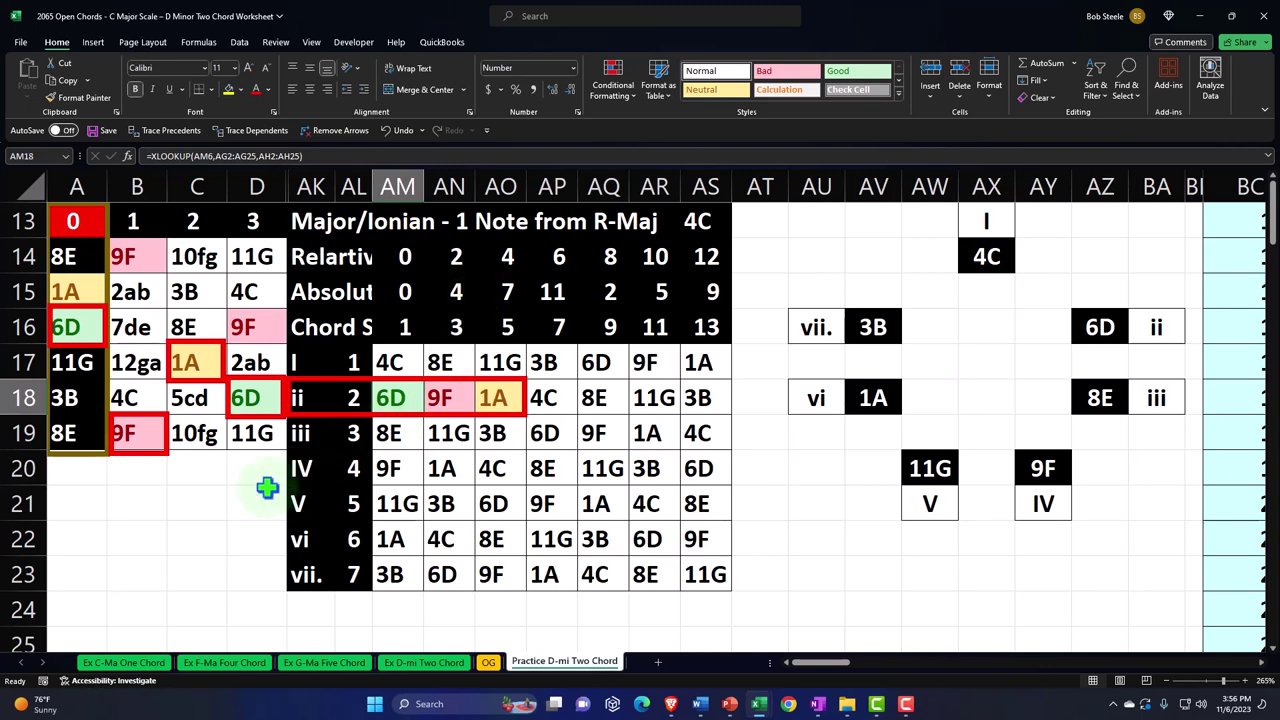
{"action": "left_click", "coordinate": [206, 507]}
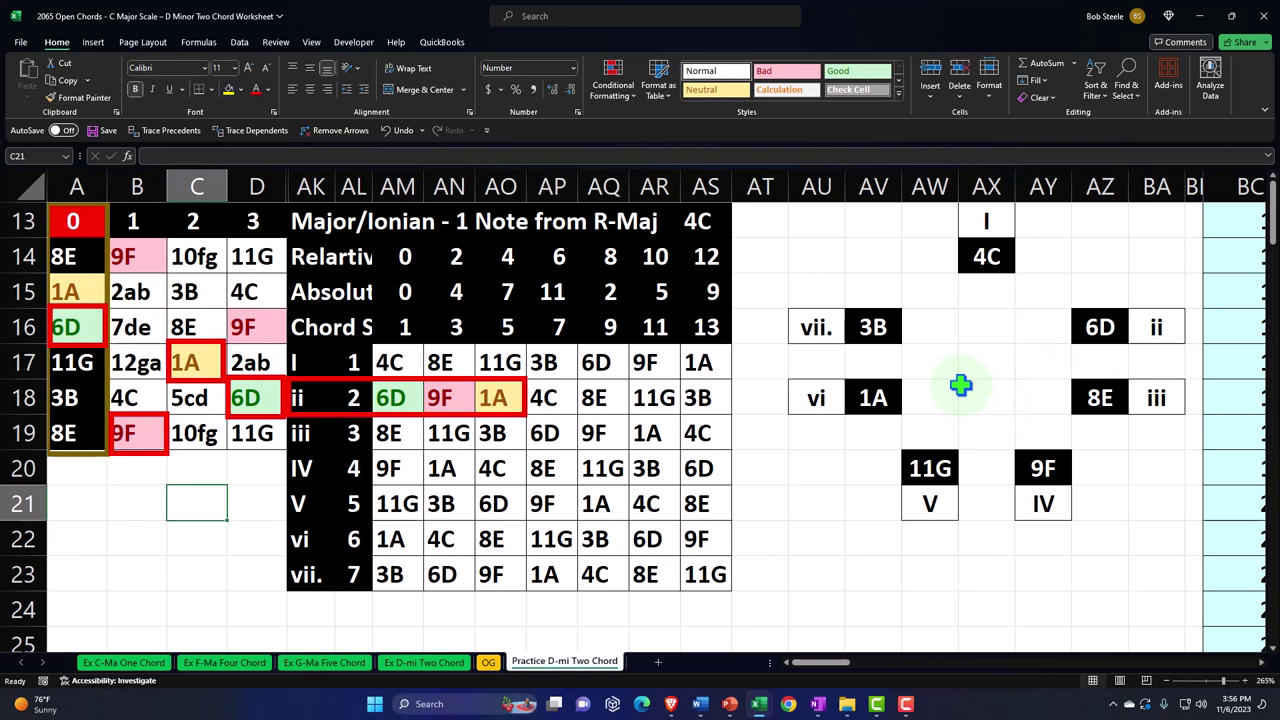
{"action": "left_click", "coordinate": [883, 483]}
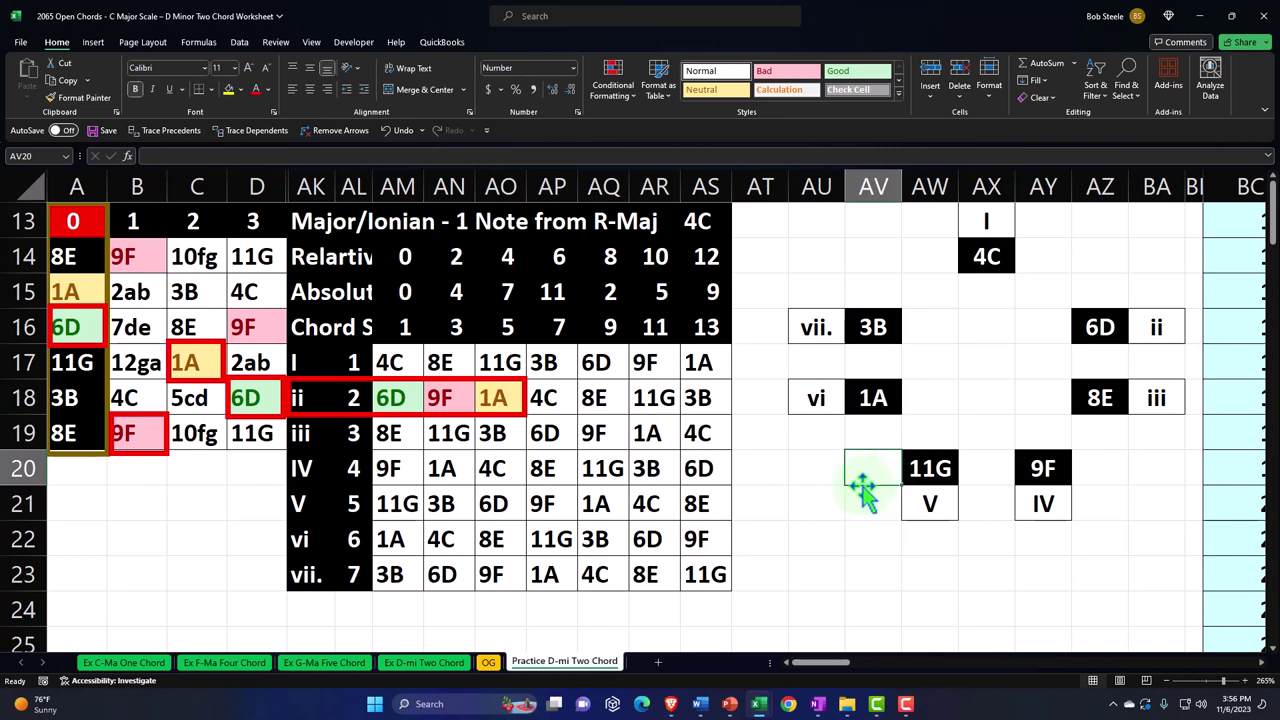
{"action": "scroll", "coordinate": [866, 490], "scroll_direction": "down", "scroll_amount": 9}
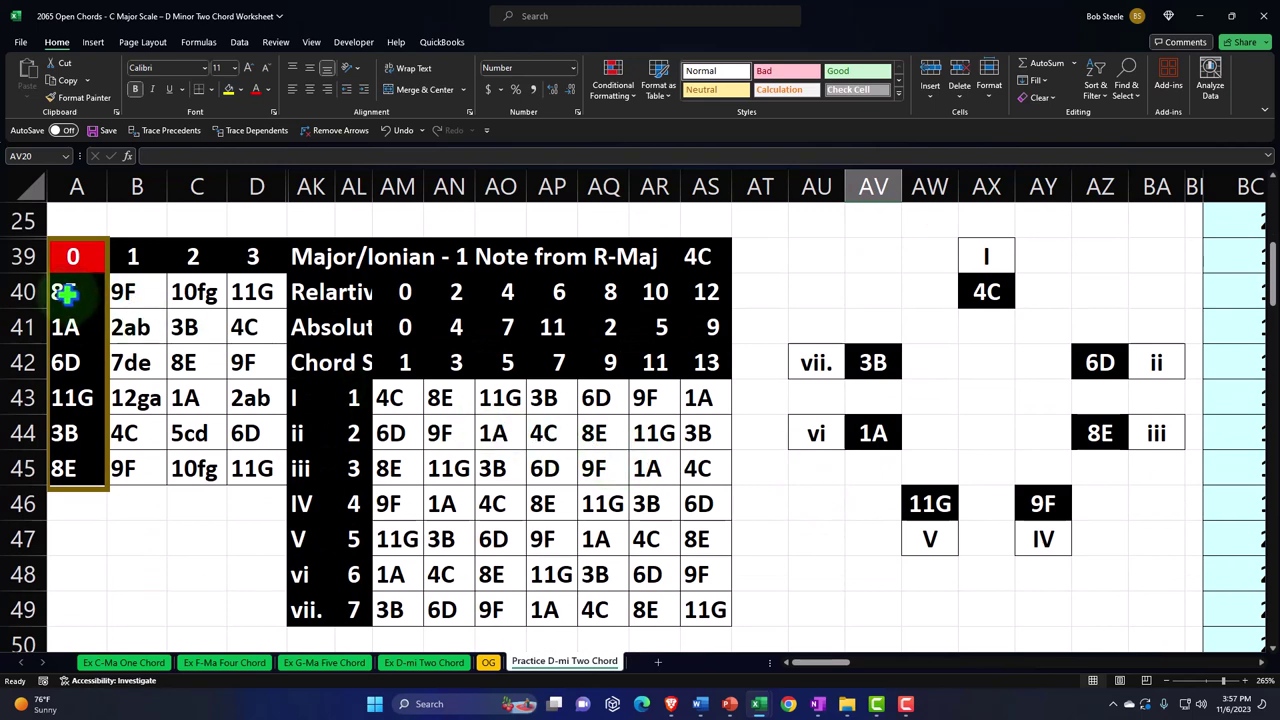
Color the step numbers in AL43:AL45 and AL47:AL48 green
{"action": "left_click_drag", "start_coordinate": [63, 292], "coordinate": [245, 467]}
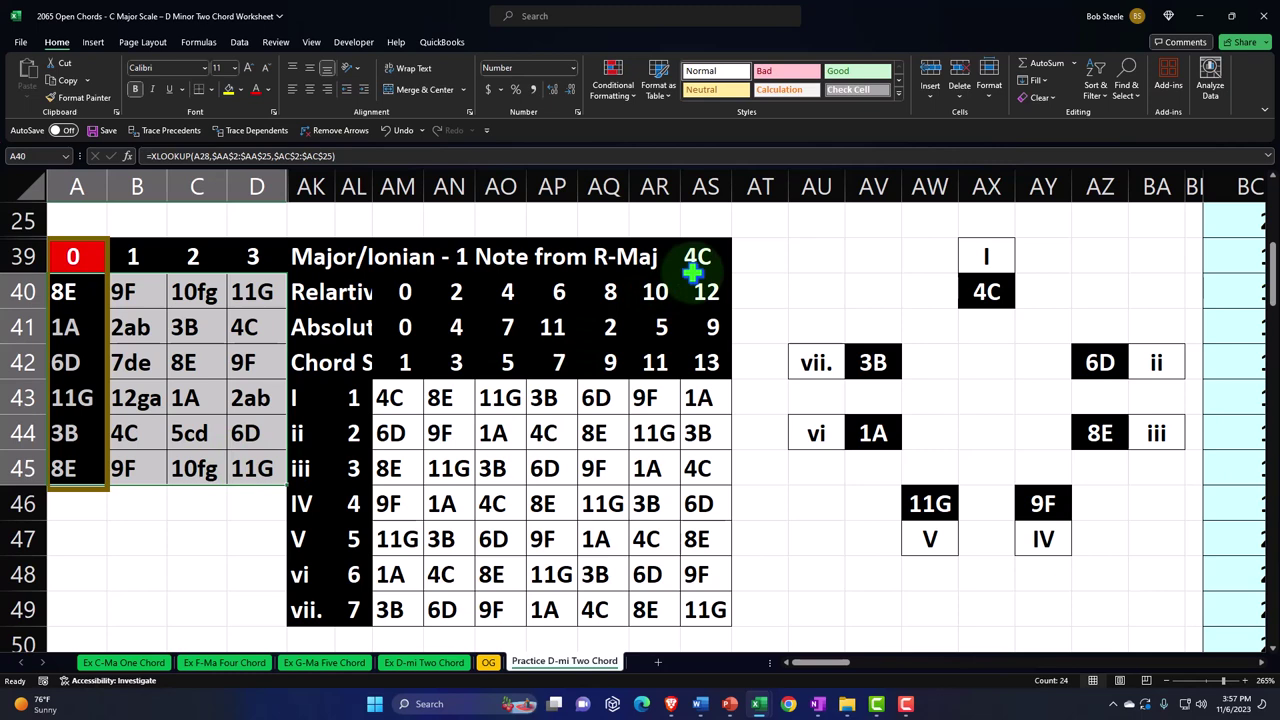
{"action": "left_click_drag", "start_coordinate": [355, 397], "coordinate": [357, 469]}
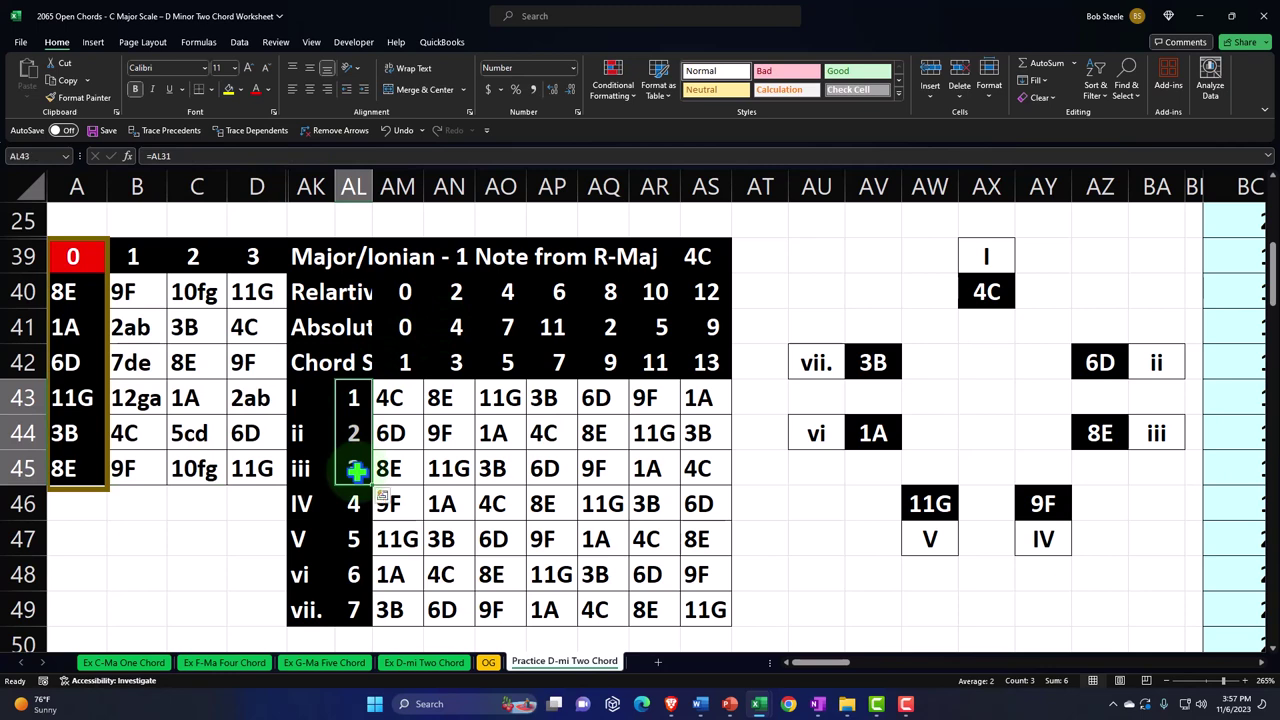
{"action": "left_click_drag", "start_coordinate": [357, 539], "coordinate": [356, 574]}
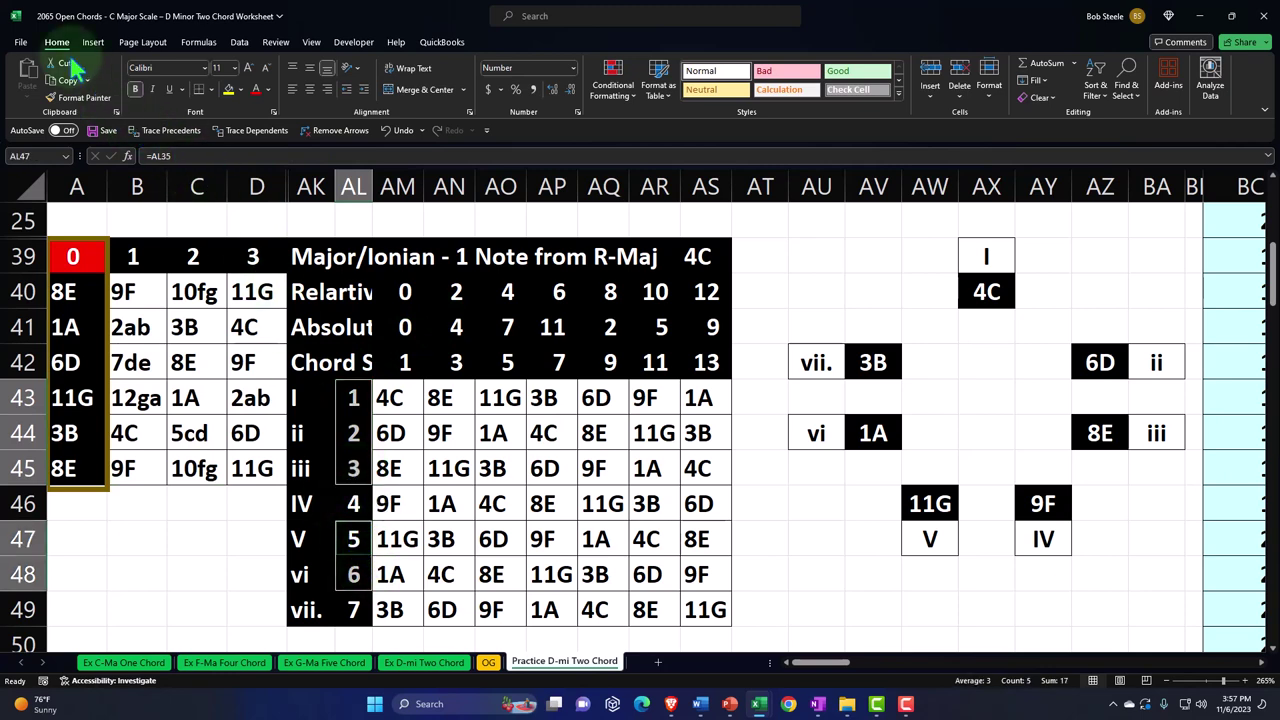
{"action": "left_click", "coordinate": [268, 90]}
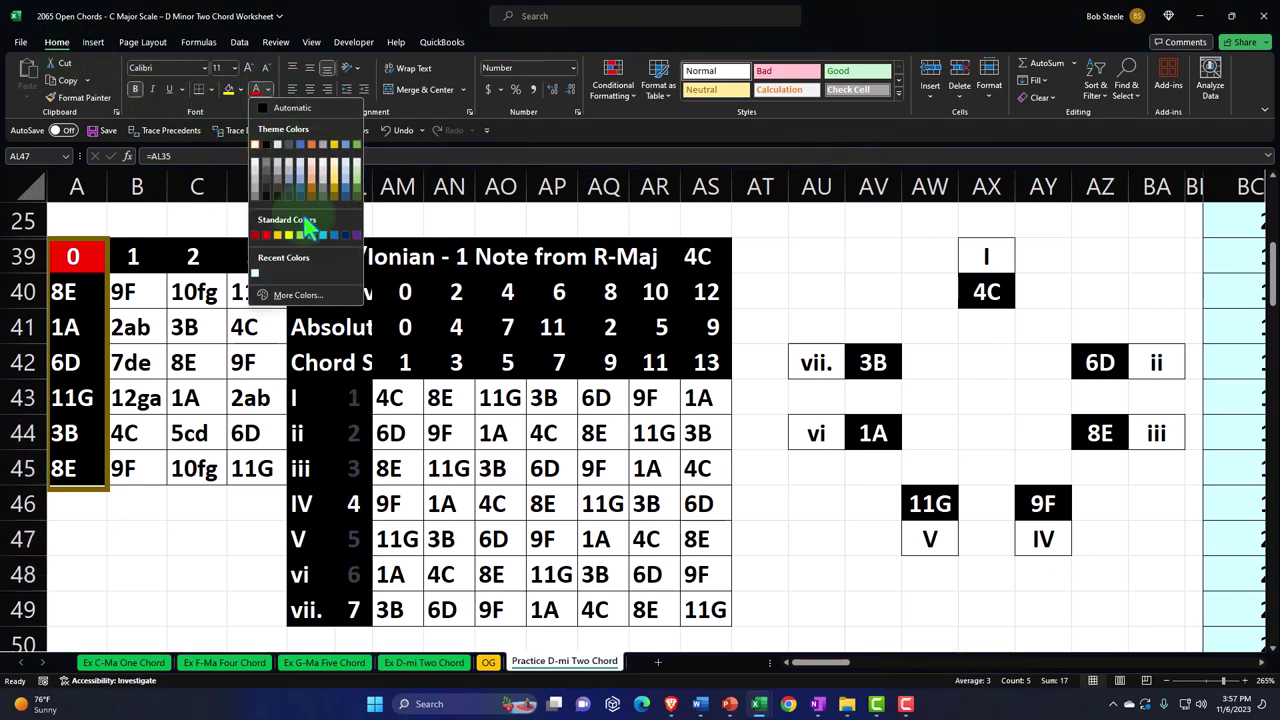
{"action": "left_click", "coordinate": [311, 236]}
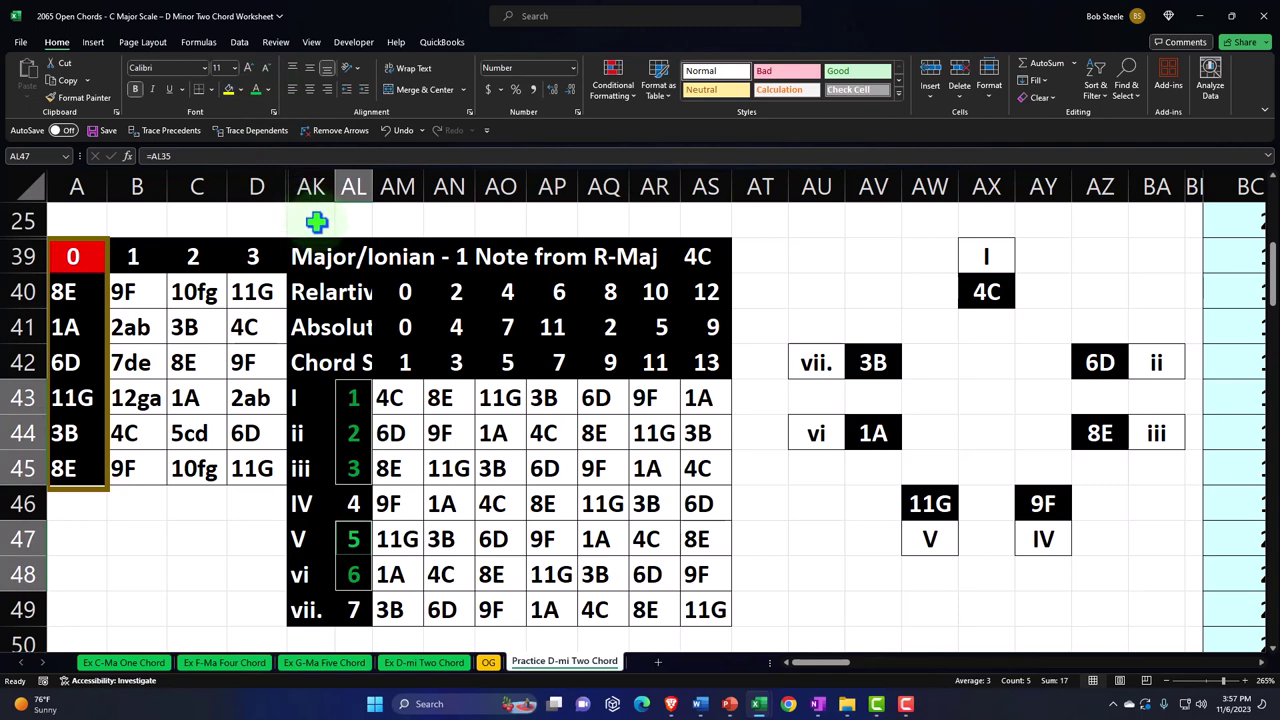
{"action": "left_click_drag", "start_coordinate": [77, 291], "coordinate": [238, 462]}
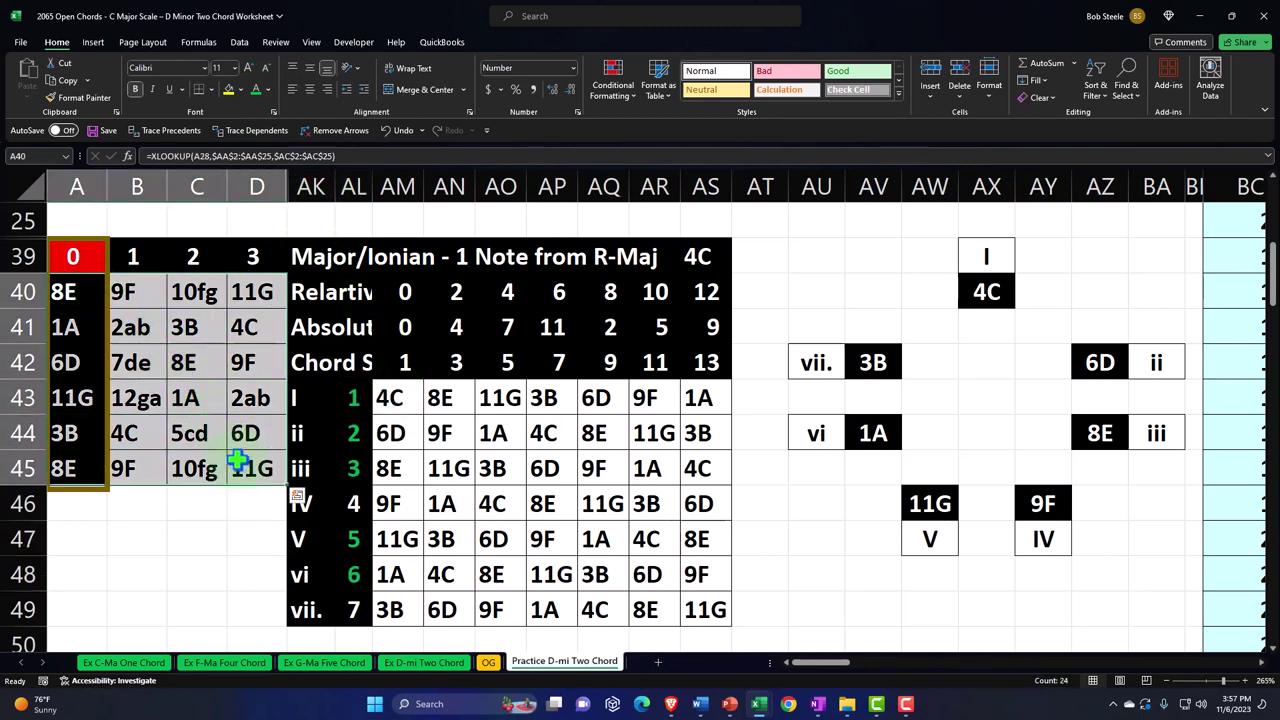
{"action": "left_click", "coordinate": [220, 537]}
{"action": "scroll", "coordinate": [250, 505], "scroll_direction": "up", "scroll_amount": 3}
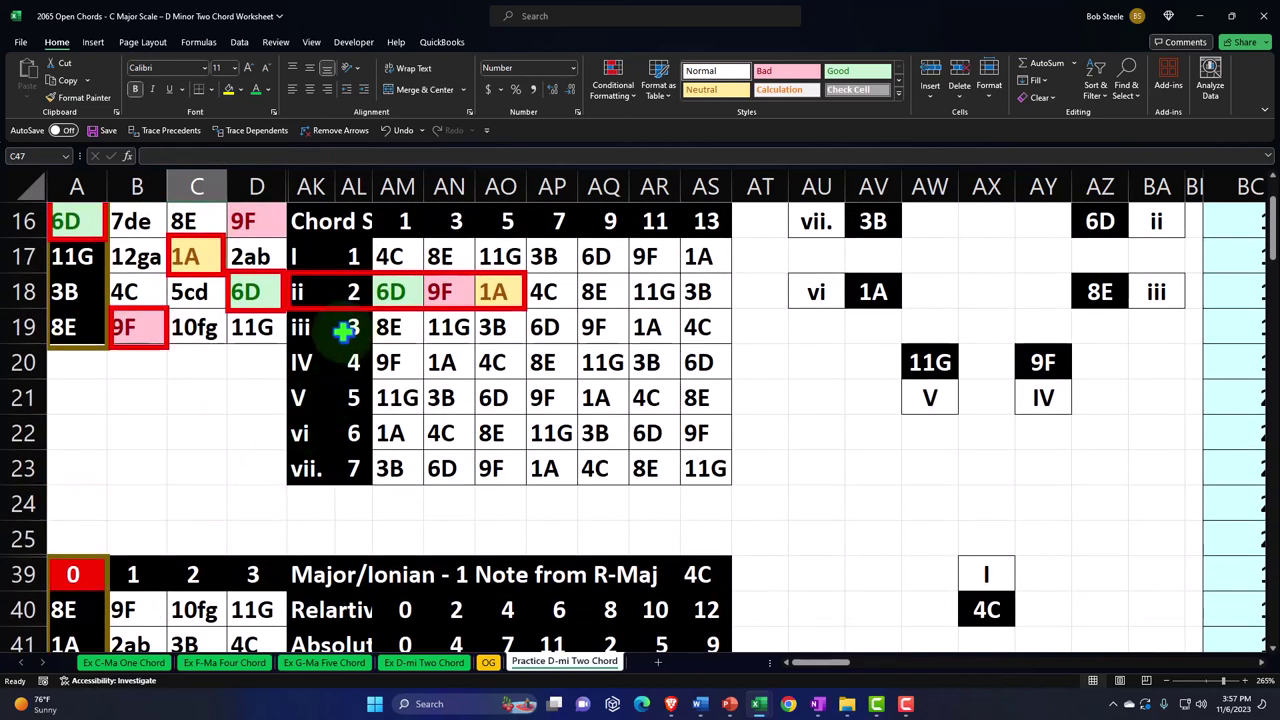
Move the red box down to frame row 44's ii chord notes 6D, 9F and 1A
{"action": "left_click", "coordinate": [346, 310]}
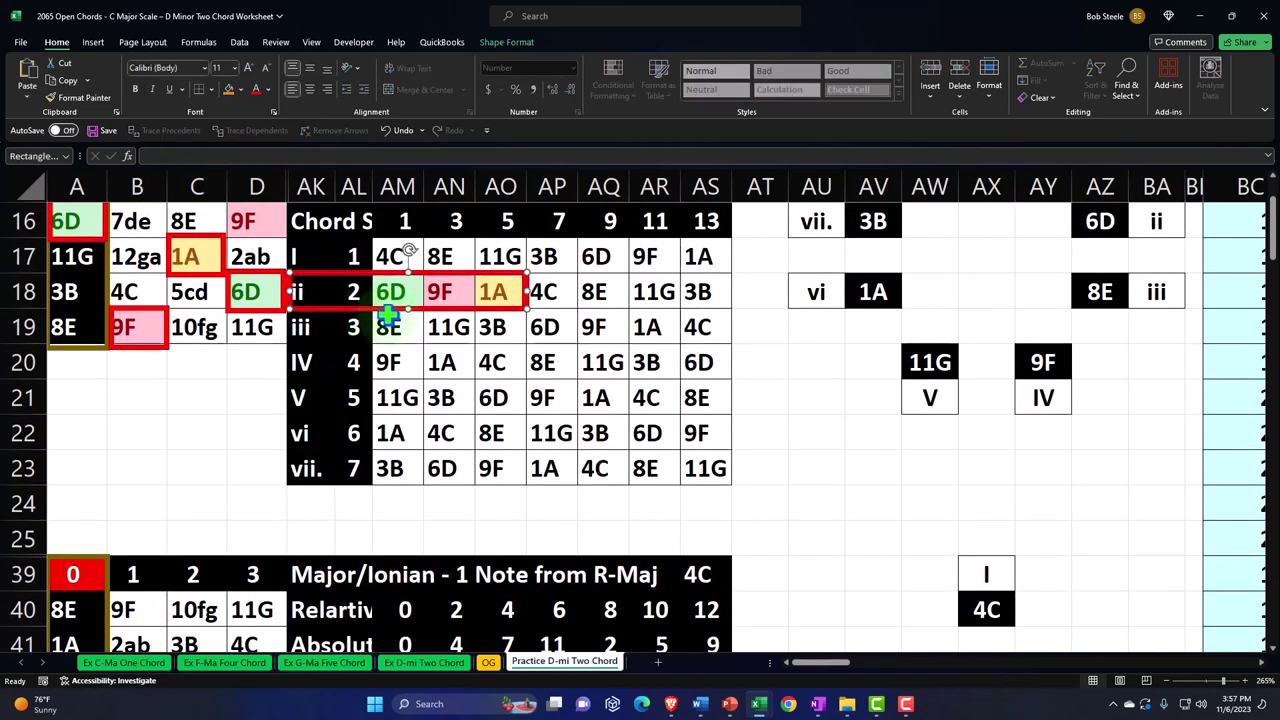
{"action": "left_click_drag", "start_coordinate": [390, 313], "coordinate": [389, 529]}
{"action": "scroll", "coordinate": [385, 500], "scroll_direction": "down", "scroll_amount": 2}
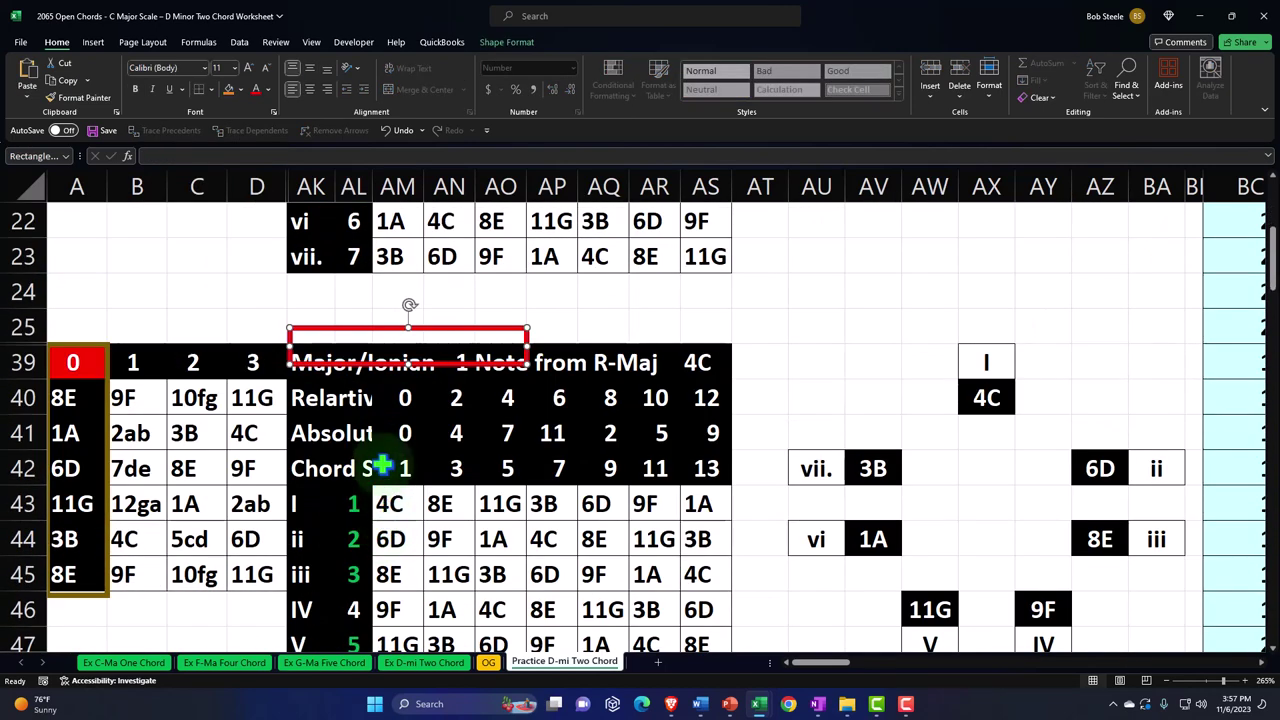
{"action": "left_click_drag", "start_coordinate": [360, 362], "coordinate": [358, 551]}
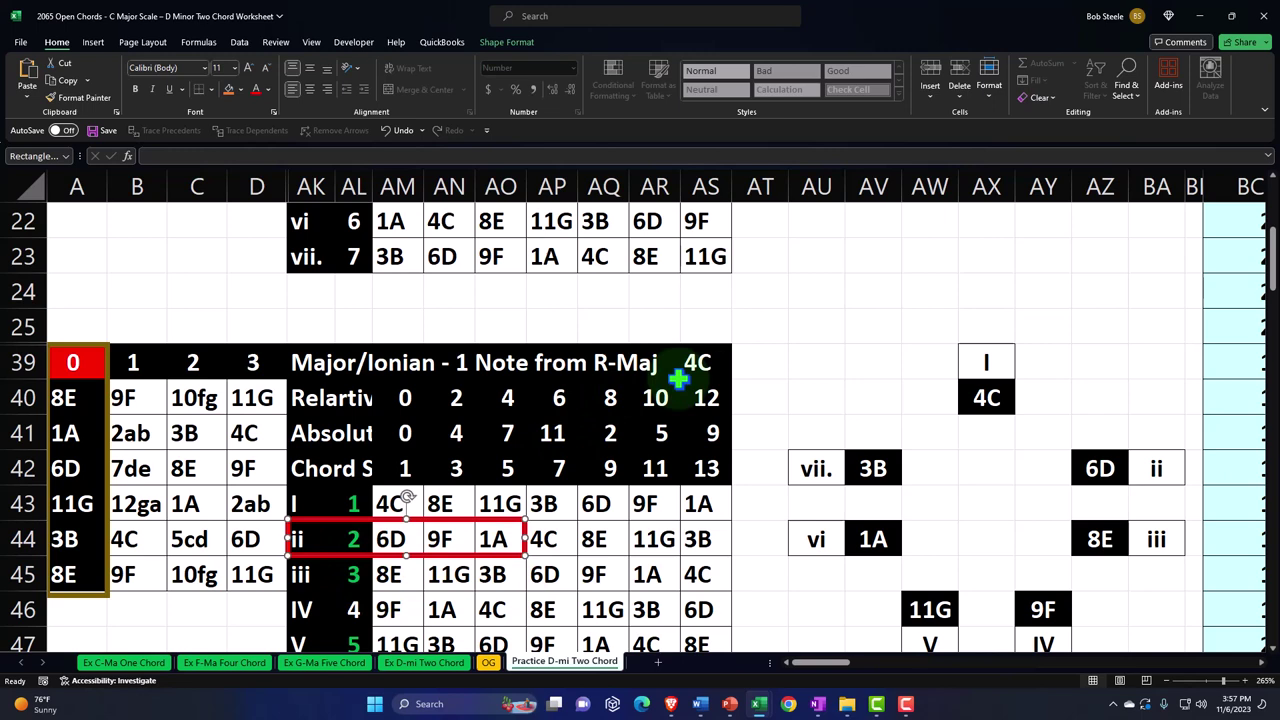
{"action": "scroll", "coordinate": [678, 378], "scroll_direction": "down", "scroll_amount": 1}
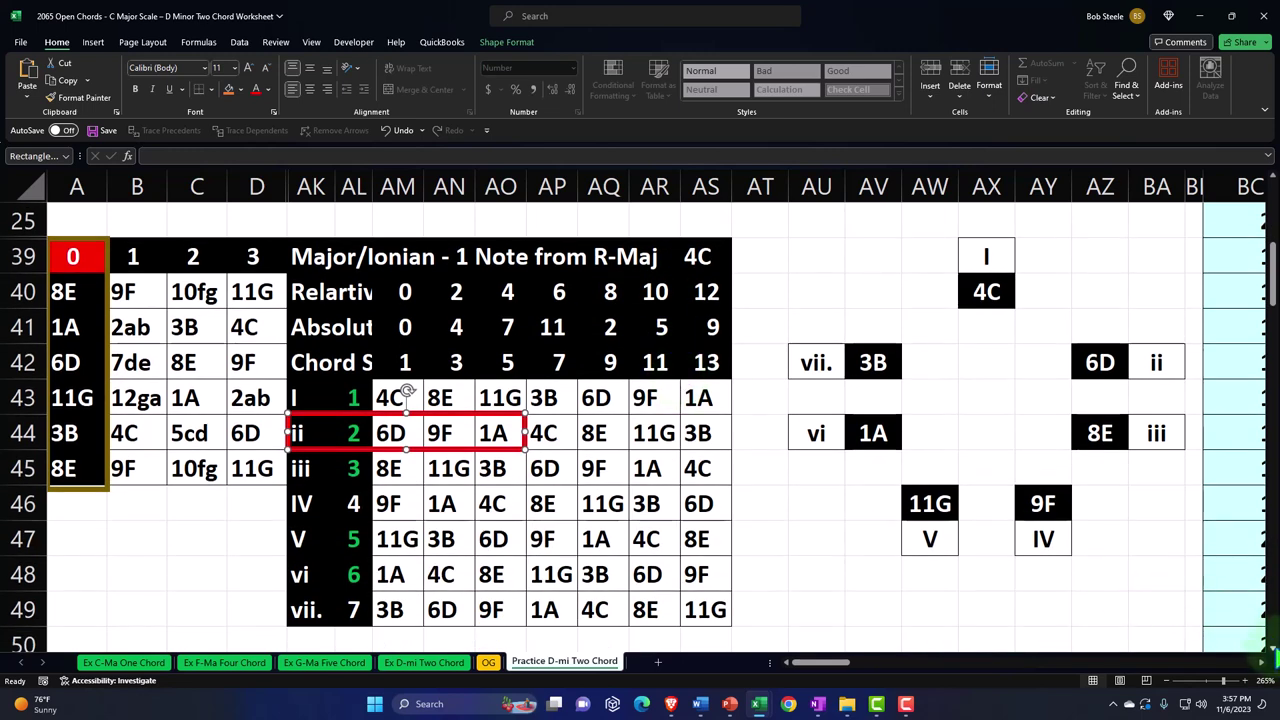
{"action": "scroll", "coordinate": [1273, 655], "scroll_direction": "down", "scroll_amount": 1}
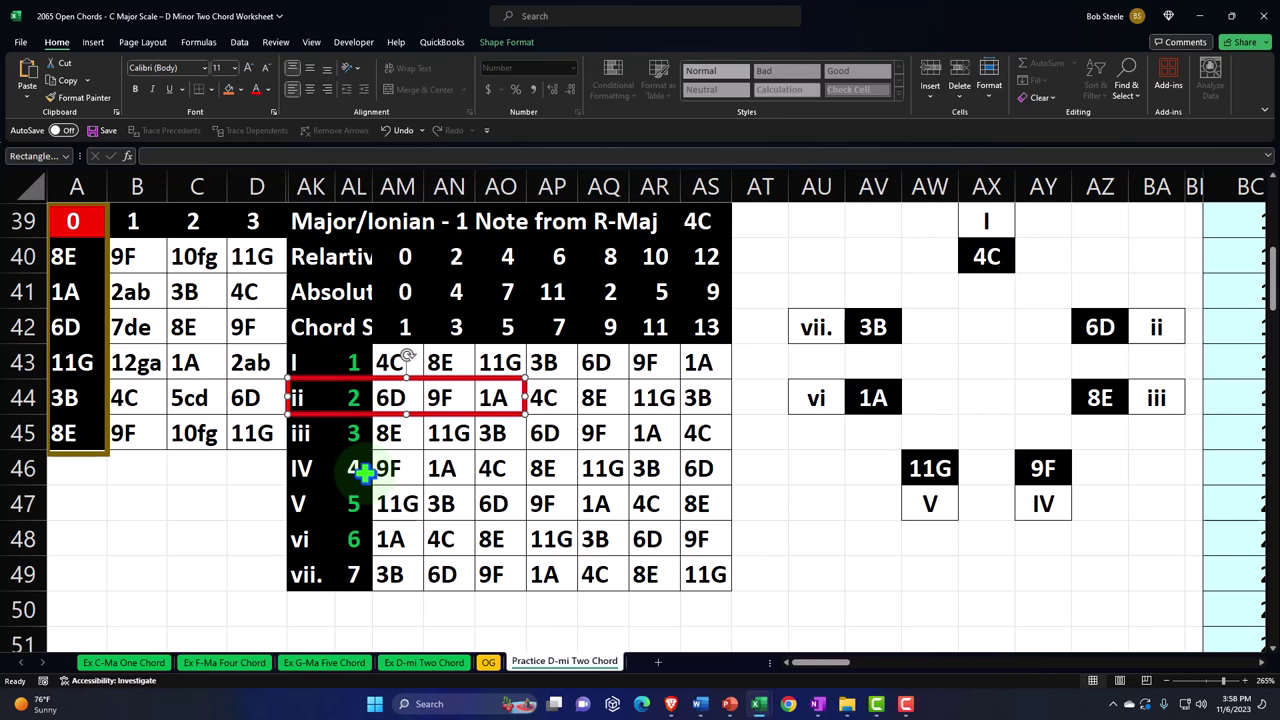
{"action": "left_click", "coordinate": [462, 398]}
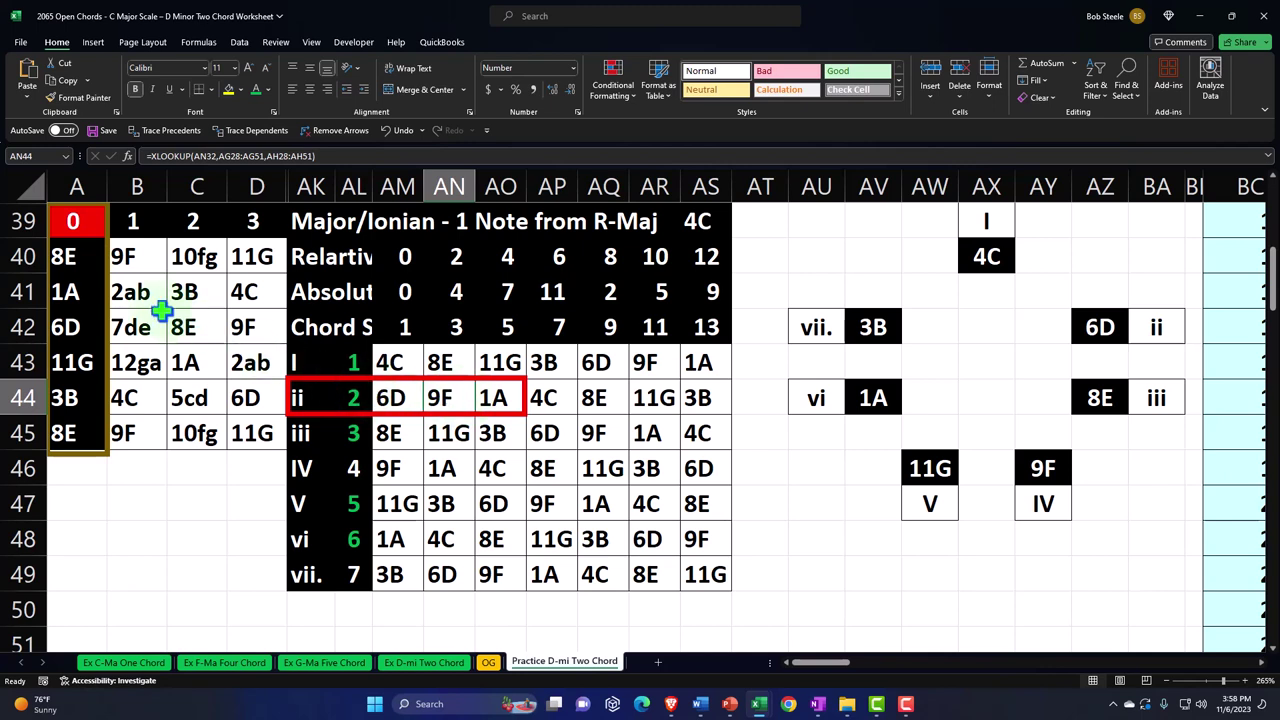
Select the lower fretboard grid and fill cells equal to AM43 (4C) green
{"action": "left_click_drag", "start_coordinate": [86, 258], "coordinate": [232, 440]}
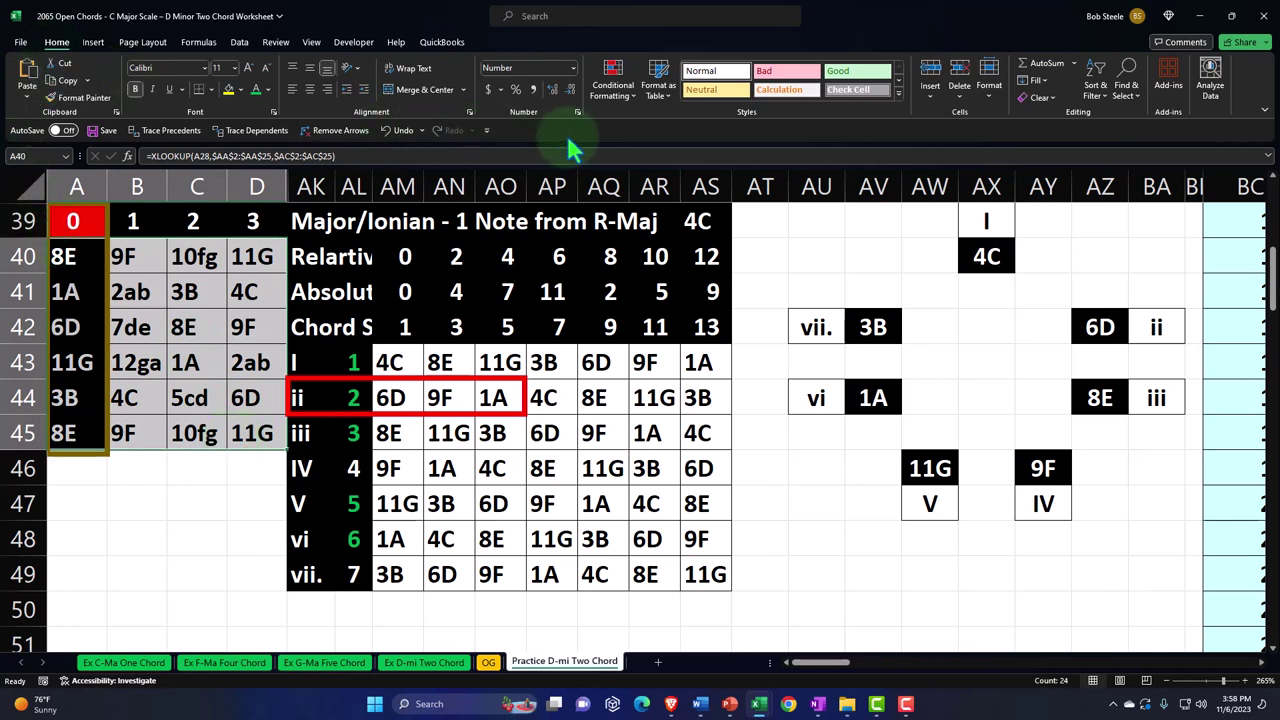
{"action": "left_click", "coordinate": [620, 88]}
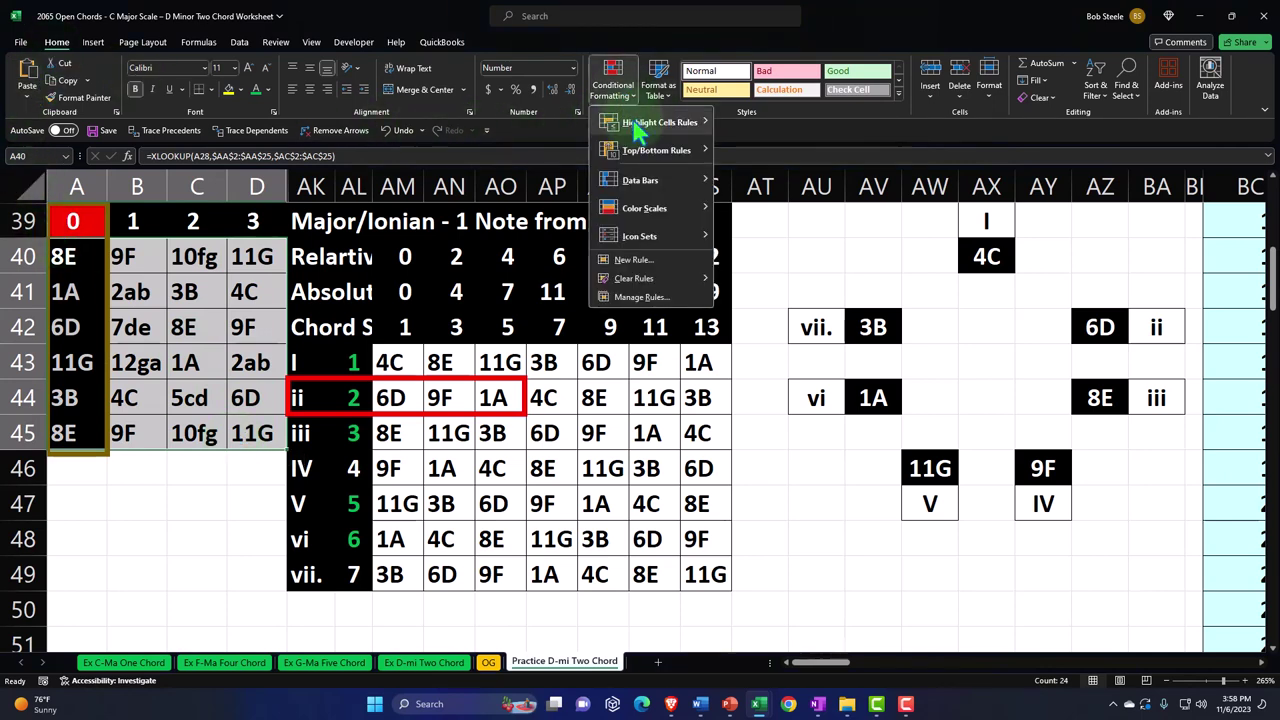
{"action": "mouse_move", "coordinate": [636, 130]}
{"action": "left_click", "coordinate": [760, 222]}
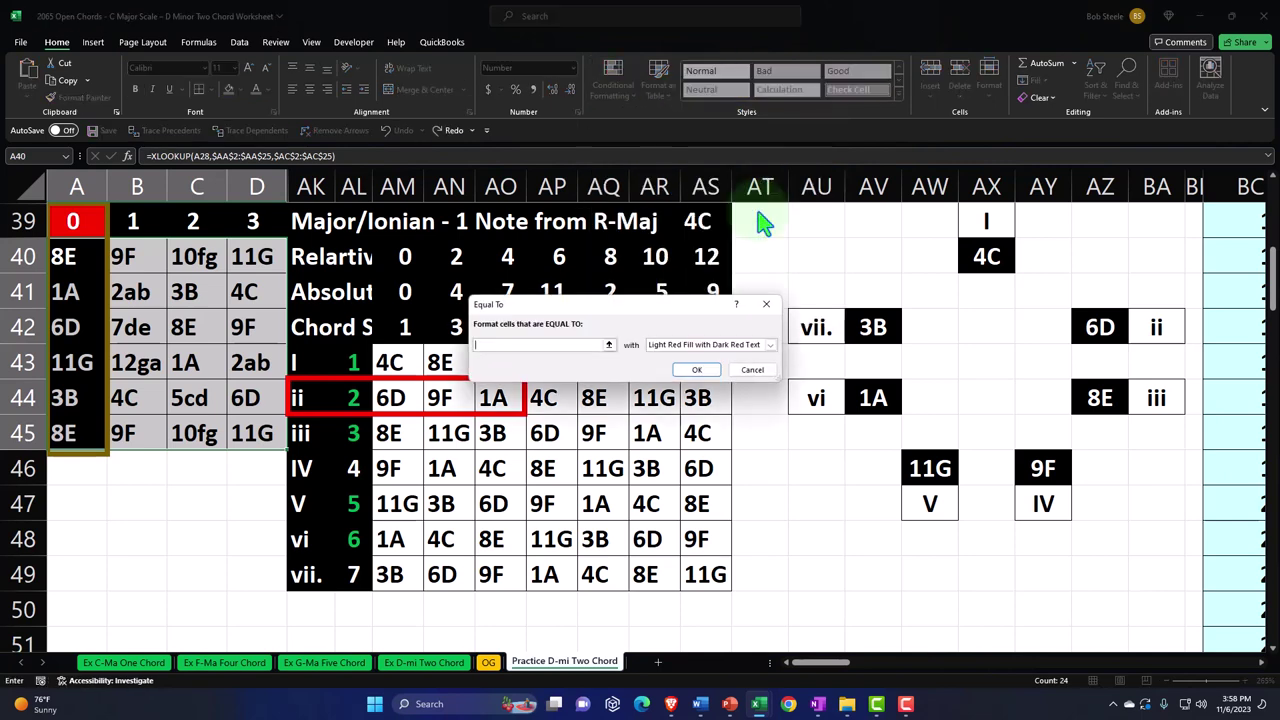
{"action": "left_click", "coordinate": [395, 360]}
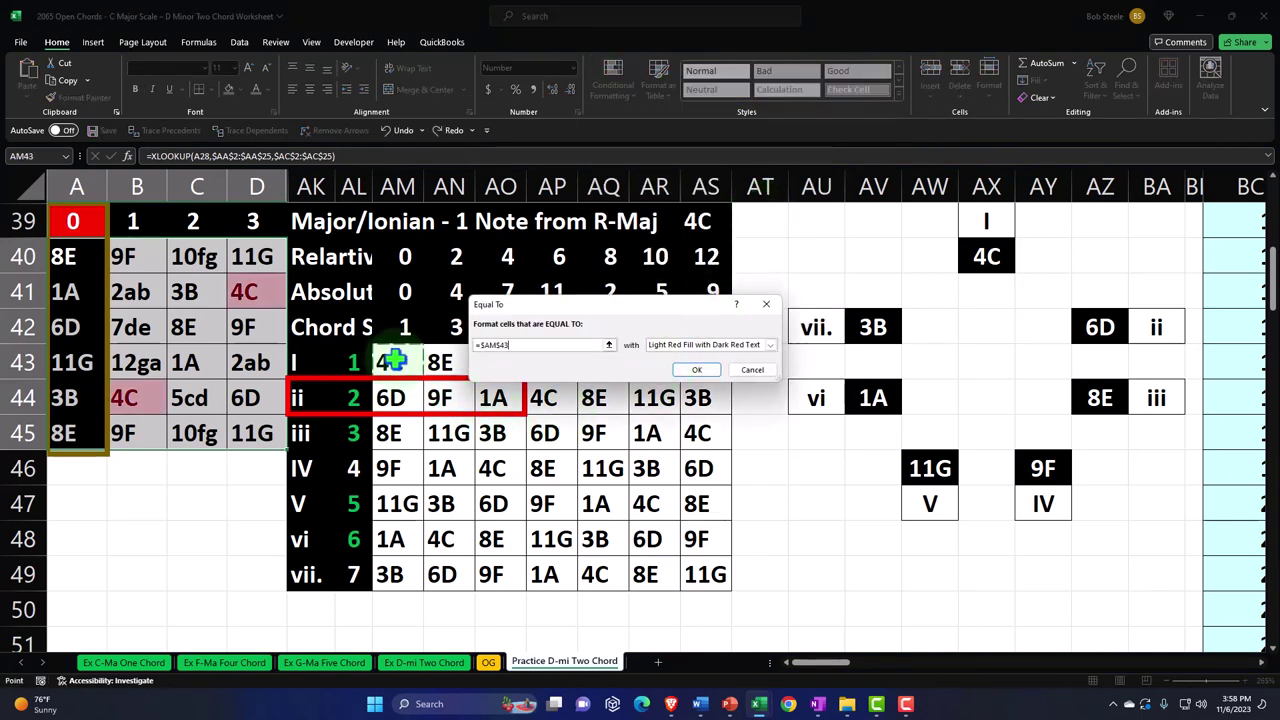
{"action": "left_click", "coordinate": [770, 345]}
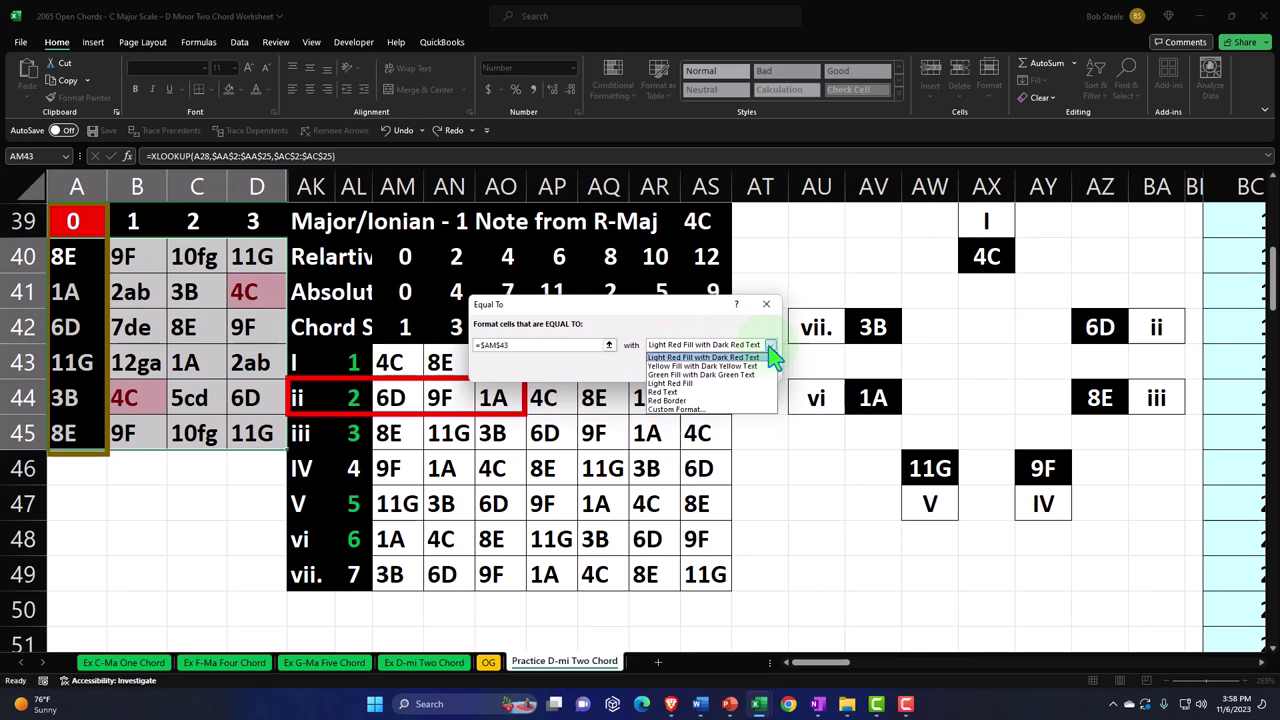
{"action": "left_click", "coordinate": [706, 411]}
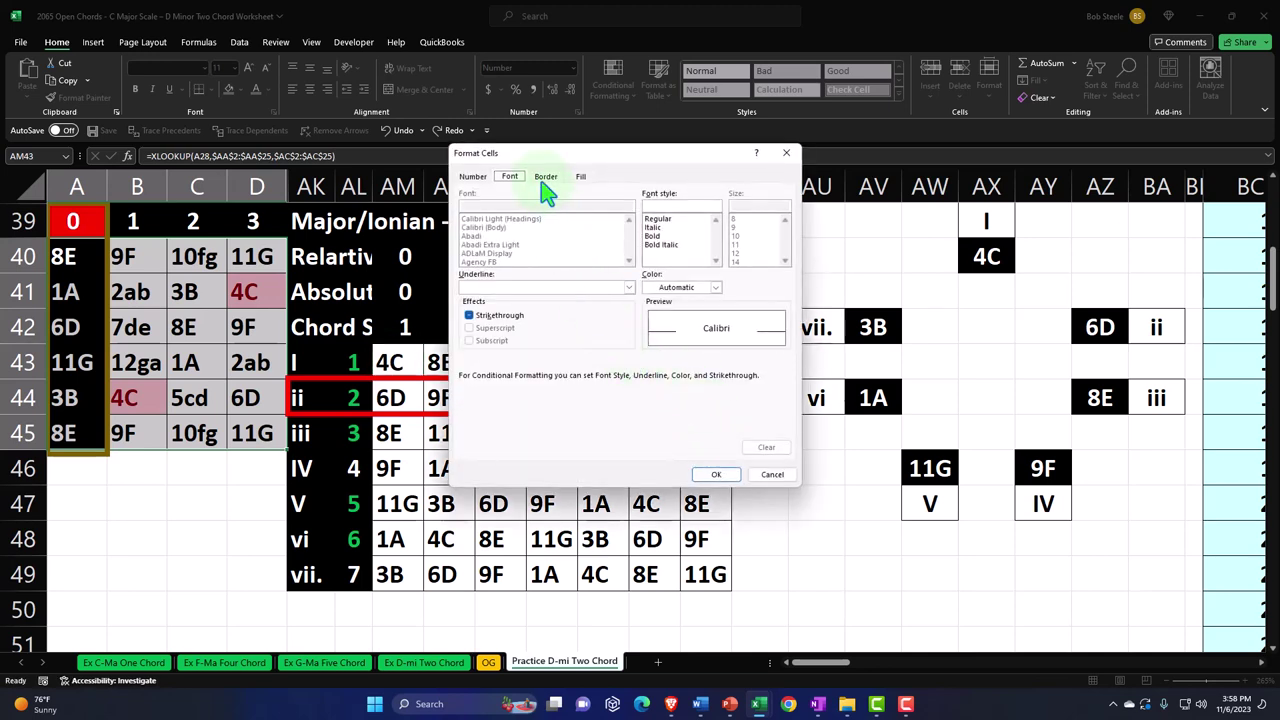
{"action": "left_click", "coordinate": [580, 176]}
{"action": "left_click", "coordinate": [520, 308]}
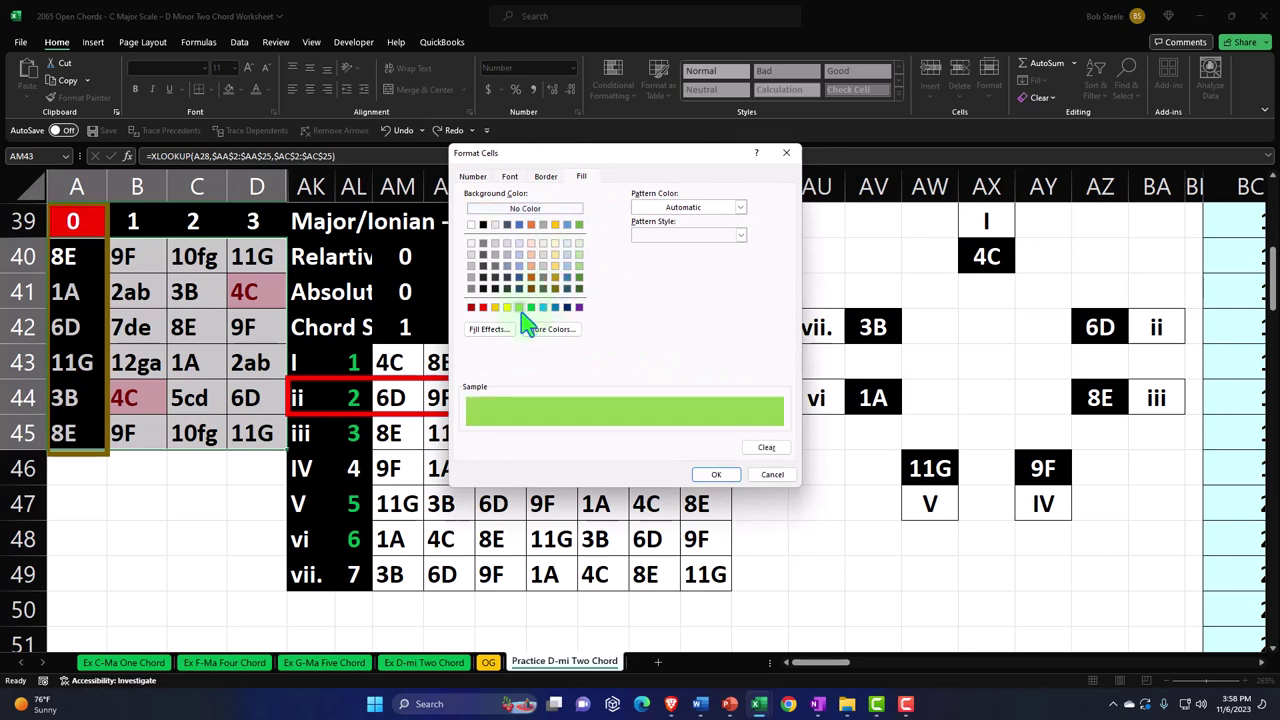
{"action": "left_click", "coordinate": [531, 308]}
{"action": "left_click", "coordinate": [716, 474]}
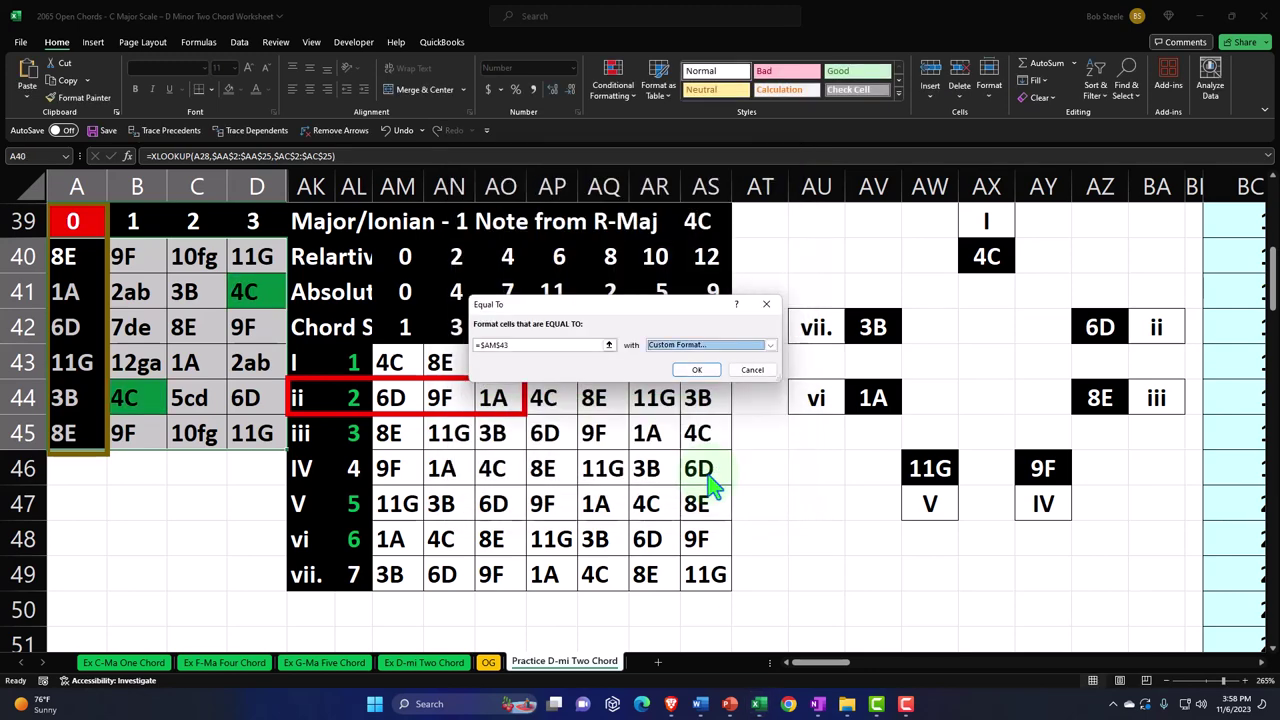
{"action": "left_click", "coordinate": [697, 370]}
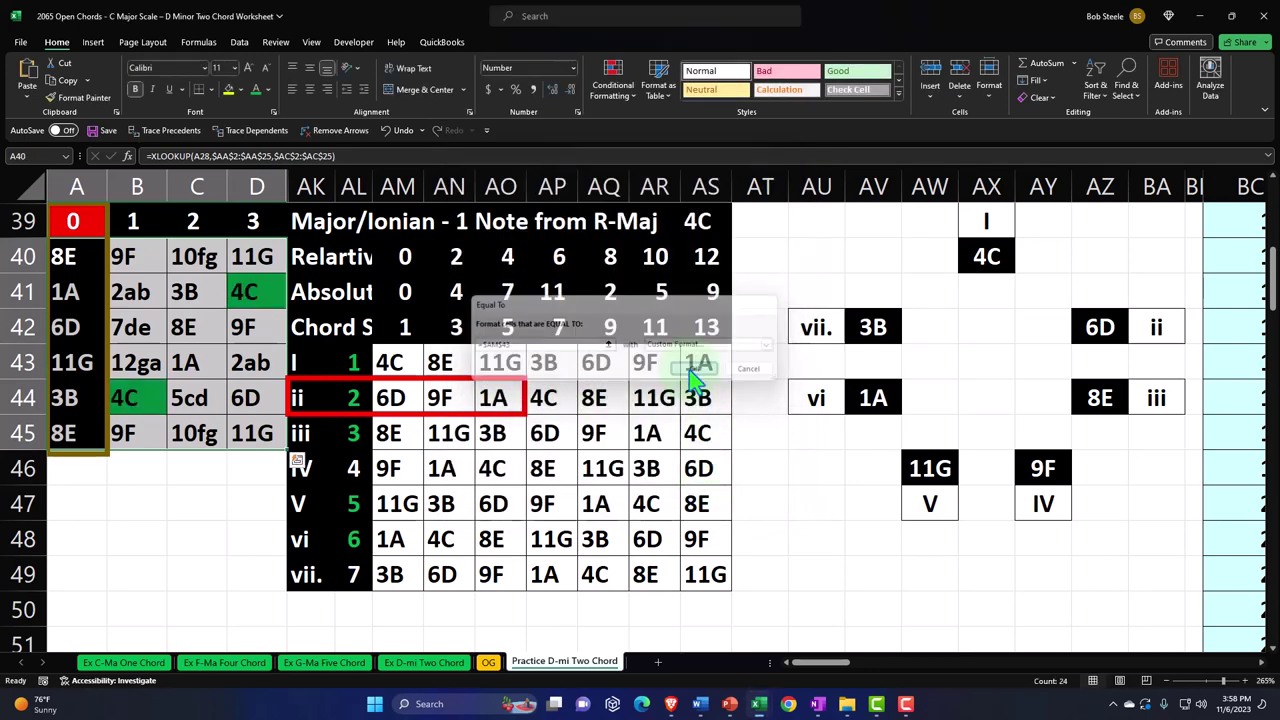
Add an equal-to rule filling cells matching the 6D note in AM44 green
{"action": "left_click", "coordinate": [612, 80]}
{"action": "mouse_move", "coordinate": [628, 124]}
{"action": "left_click", "coordinate": [745, 206]}
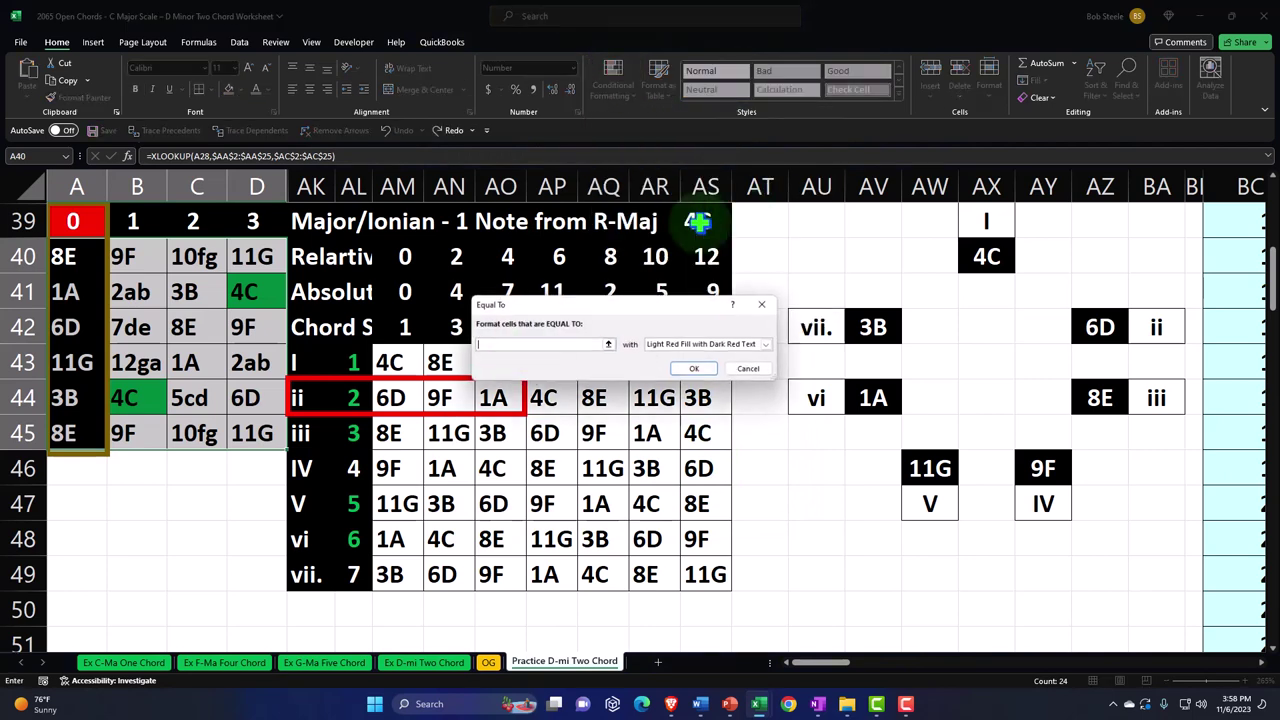
{"action": "left_click", "coordinate": [400, 398]}
{"action": "left_click", "coordinate": [770, 344]}
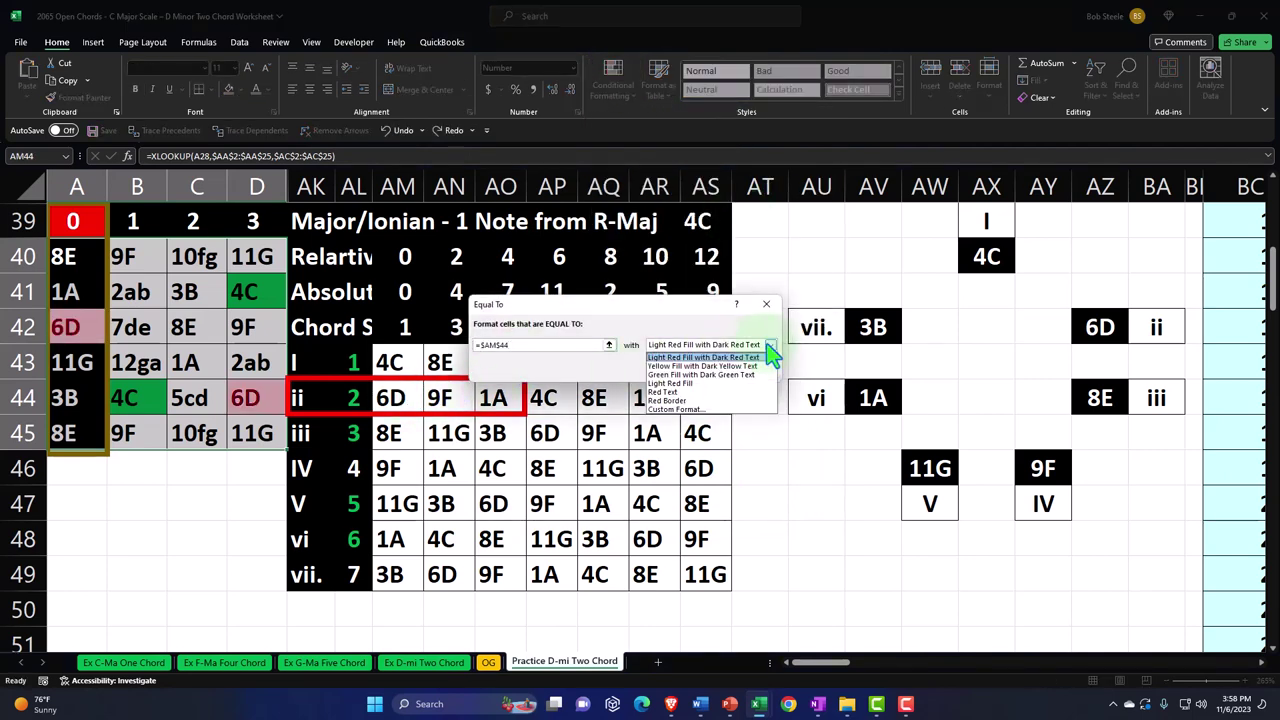
{"action": "left_click", "coordinate": [708, 410]}
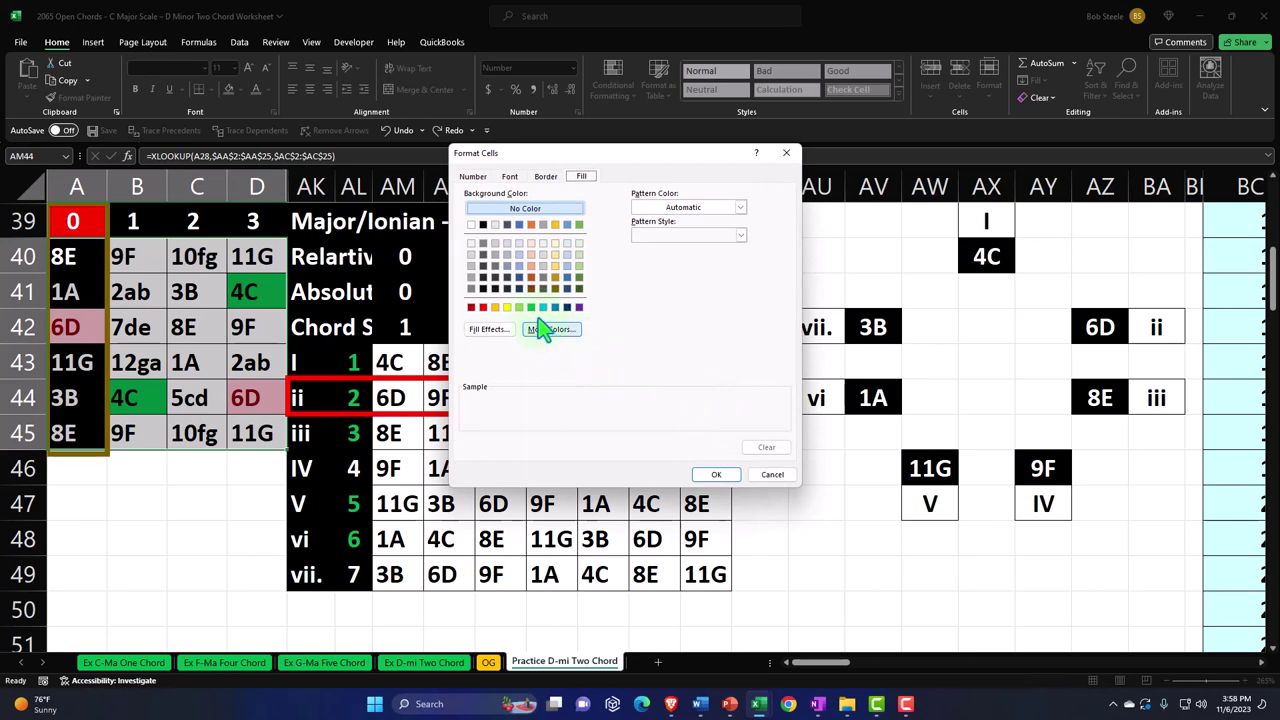
{"action": "left_click", "coordinate": [531, 308]}
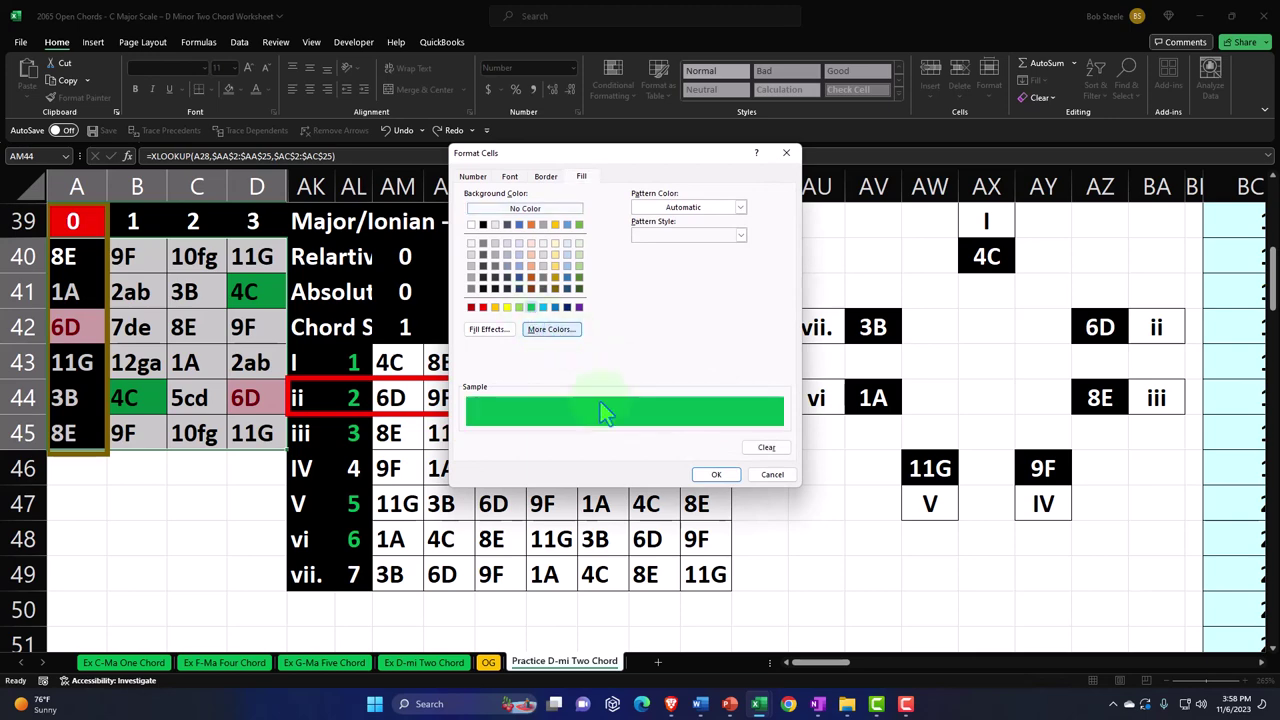
{"action": "left_click", "coordinate": [713, 476]}
{"action": "left_click", "coordinate": [697, 369]}
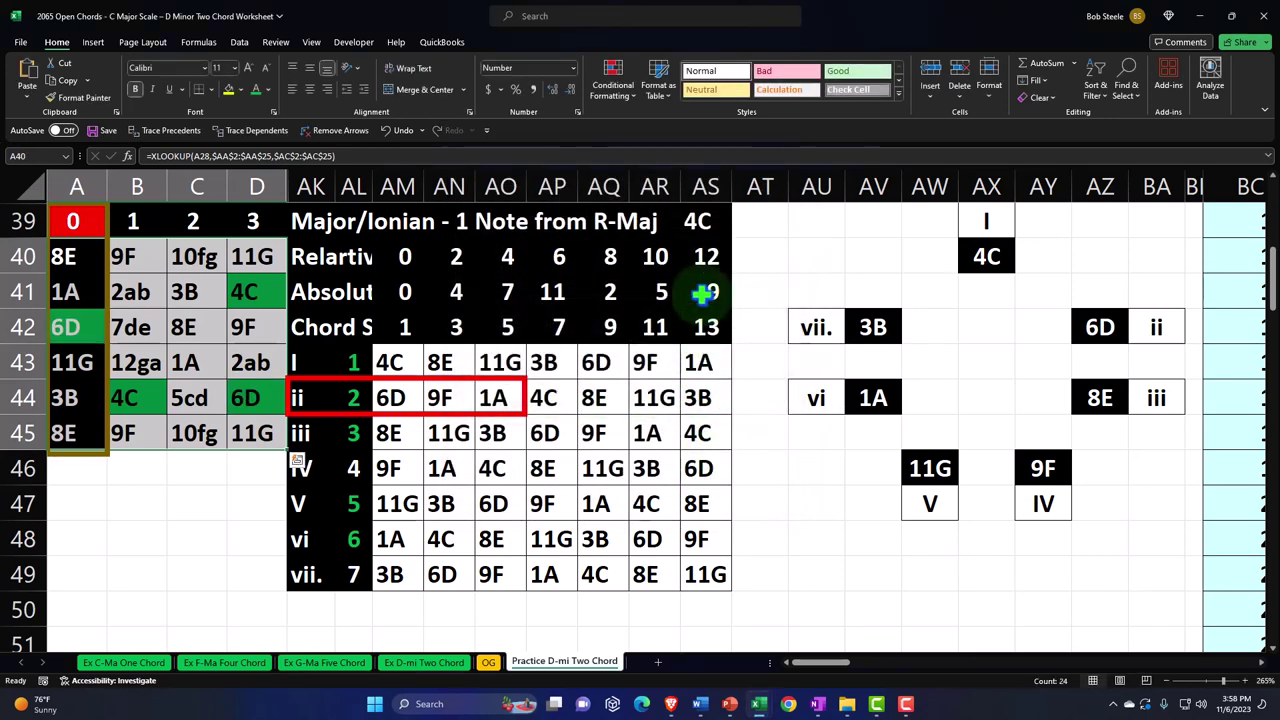
Add an equal-to rule filling grid cells matching the 8E note in AM45 green
{"action": "left_click", "coordinate": [616, 92]}
{"action": "mouse_move", "coordinate": [665, 122]}
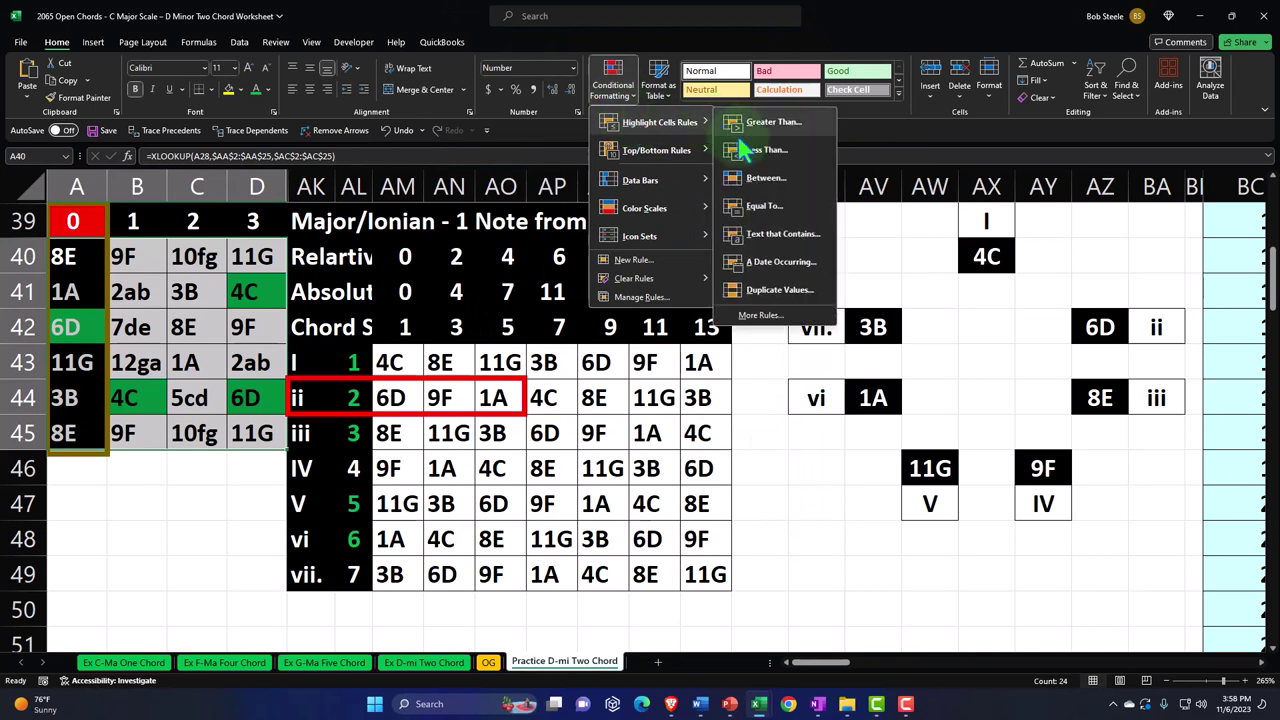
{"action": "left_click", "coordinate": [762, 207]}
{"action": "left_click", "coordinate": [410, 432]}
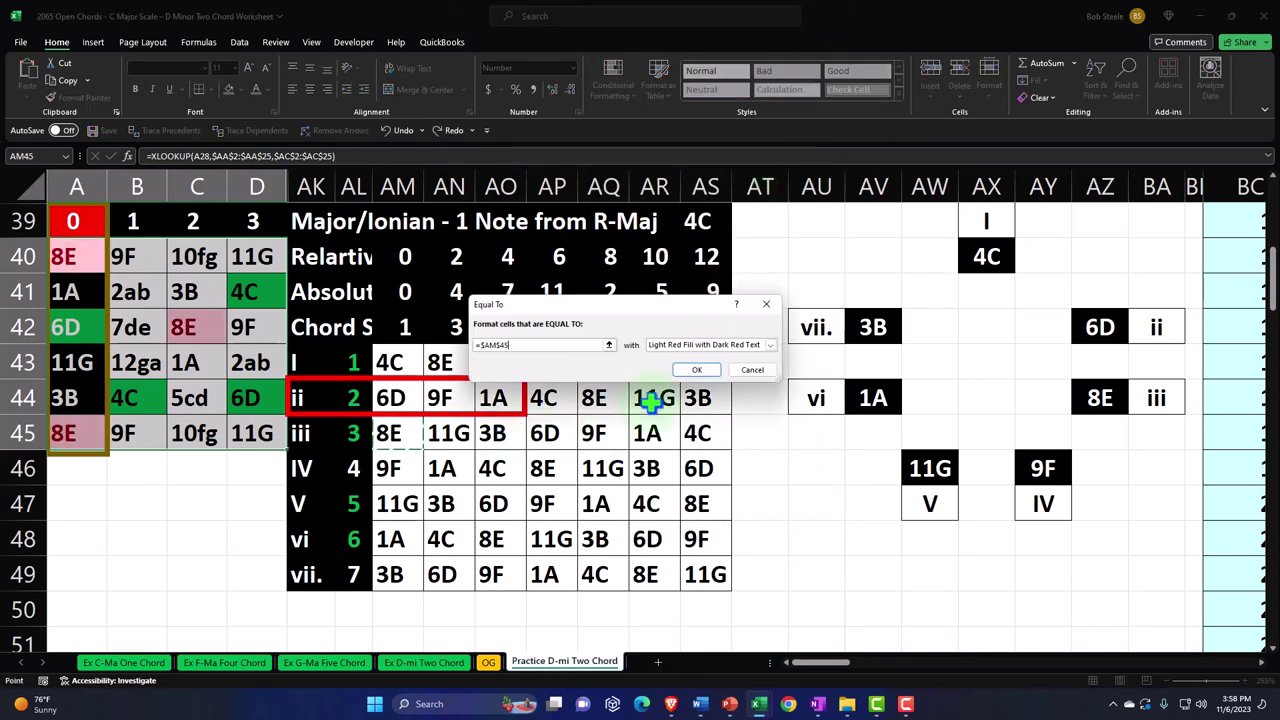
{"action": "left_click", "coordinate": [769, 345]}
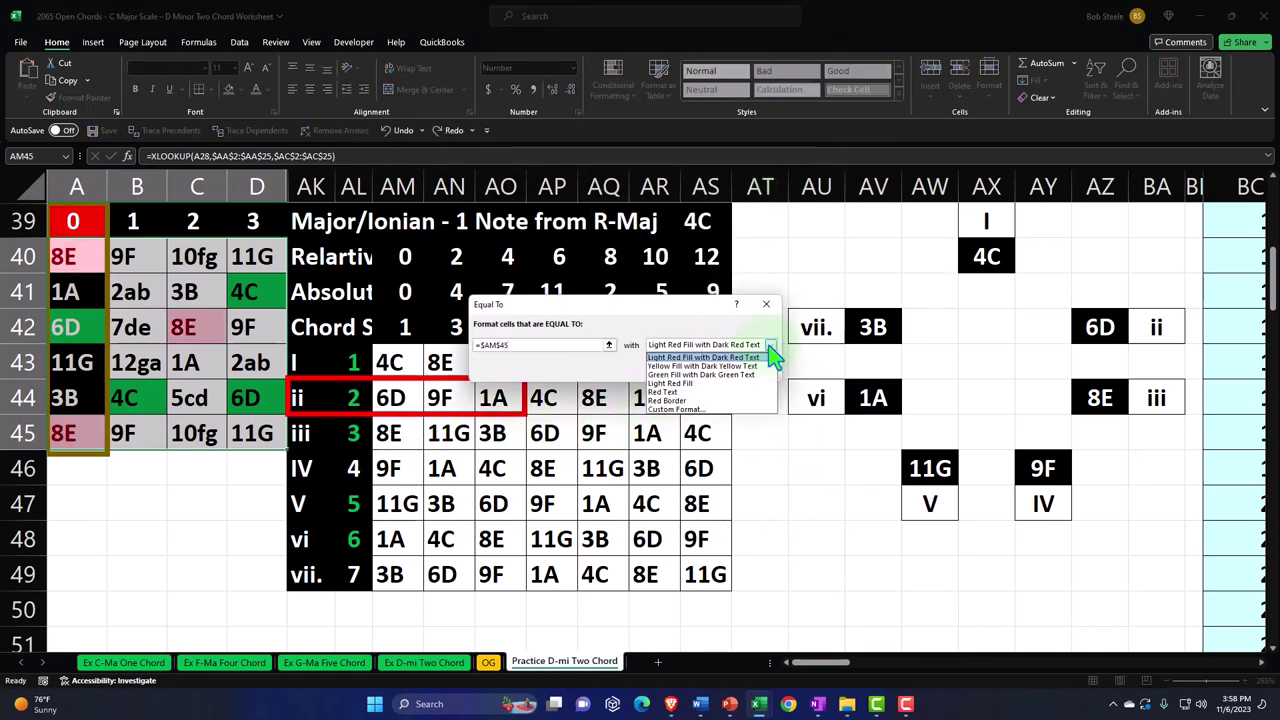
{"action": "left_click", "coordinate": [740, 414]}
{"action": "left_click", "coordinate": [532, 307]}
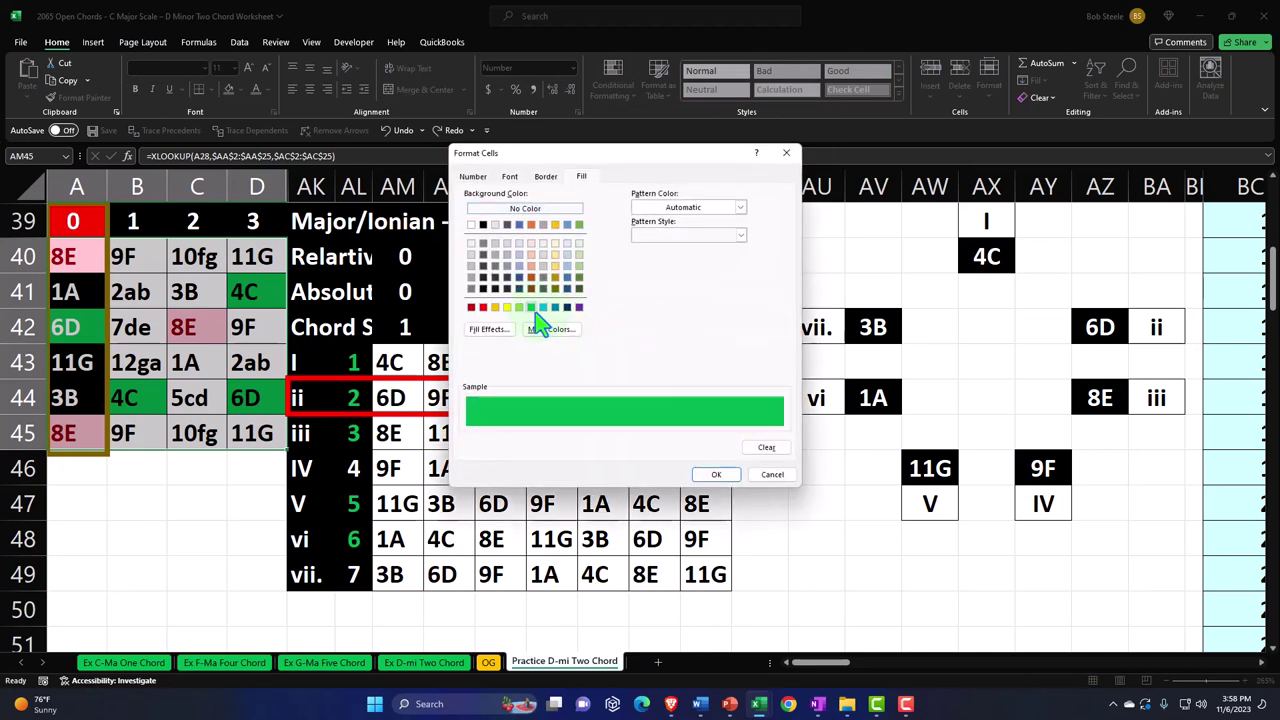
{"action": "left_click", "coordinate": [715, 474]}
{"action": "left_click", "coordinate": [697, 369]}
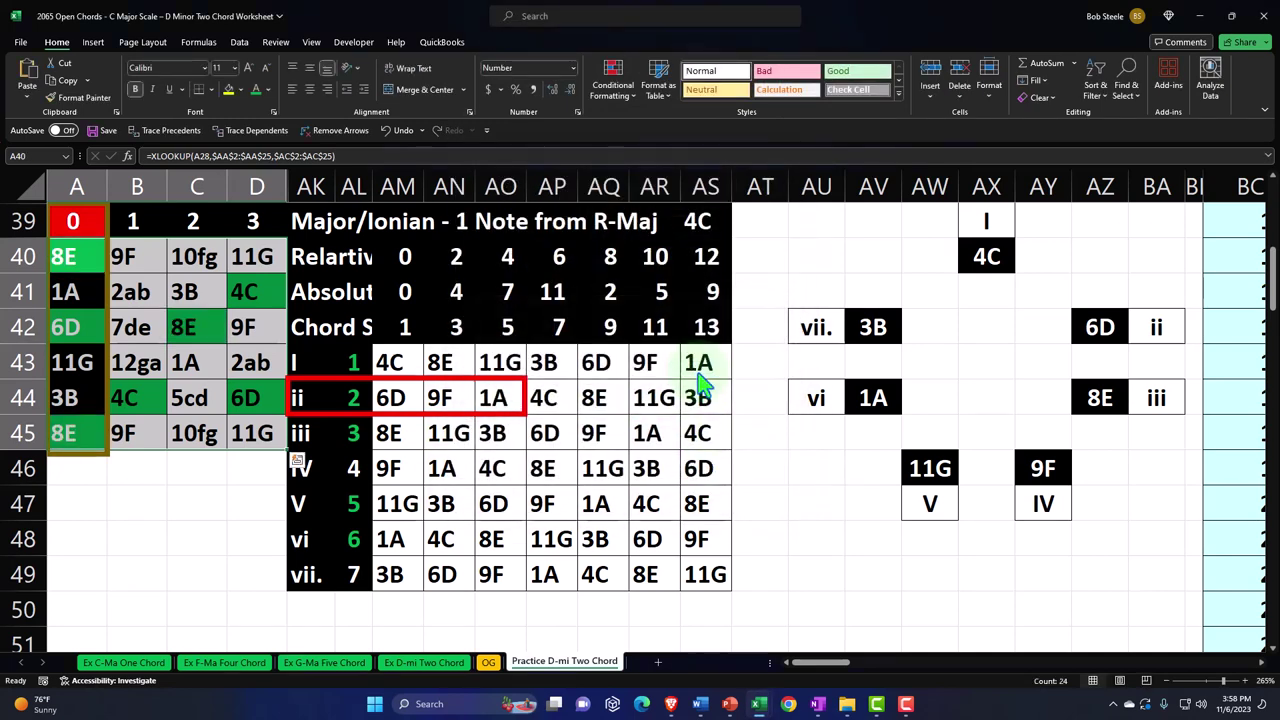
Add an equal-to rule filling grid cells matching the 11G note in AM47 green
{"action": "left_click", "coordinate": [612, 80]}
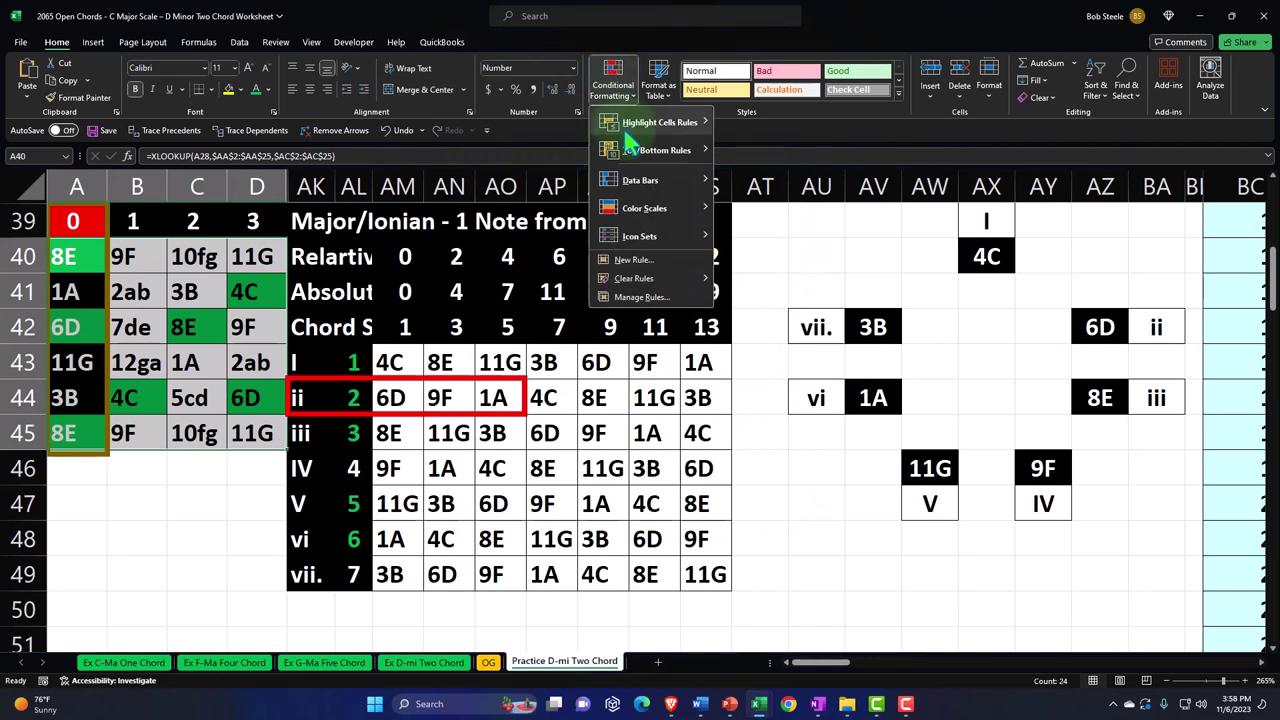
{"action": "mouse_move", "coordinate": [690, 135]}
{"action": "left_click", "coordinate": [757, 206]}
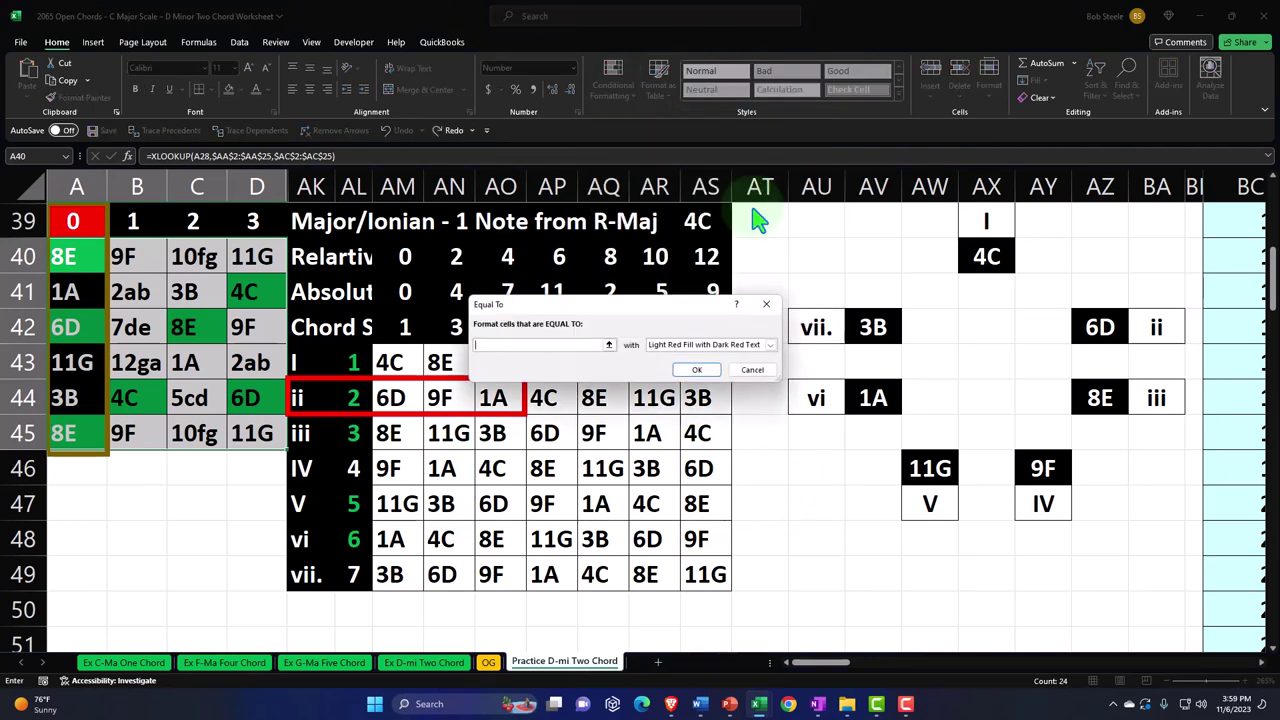
{"action": "left_click", "coordinate": [398, 503]}
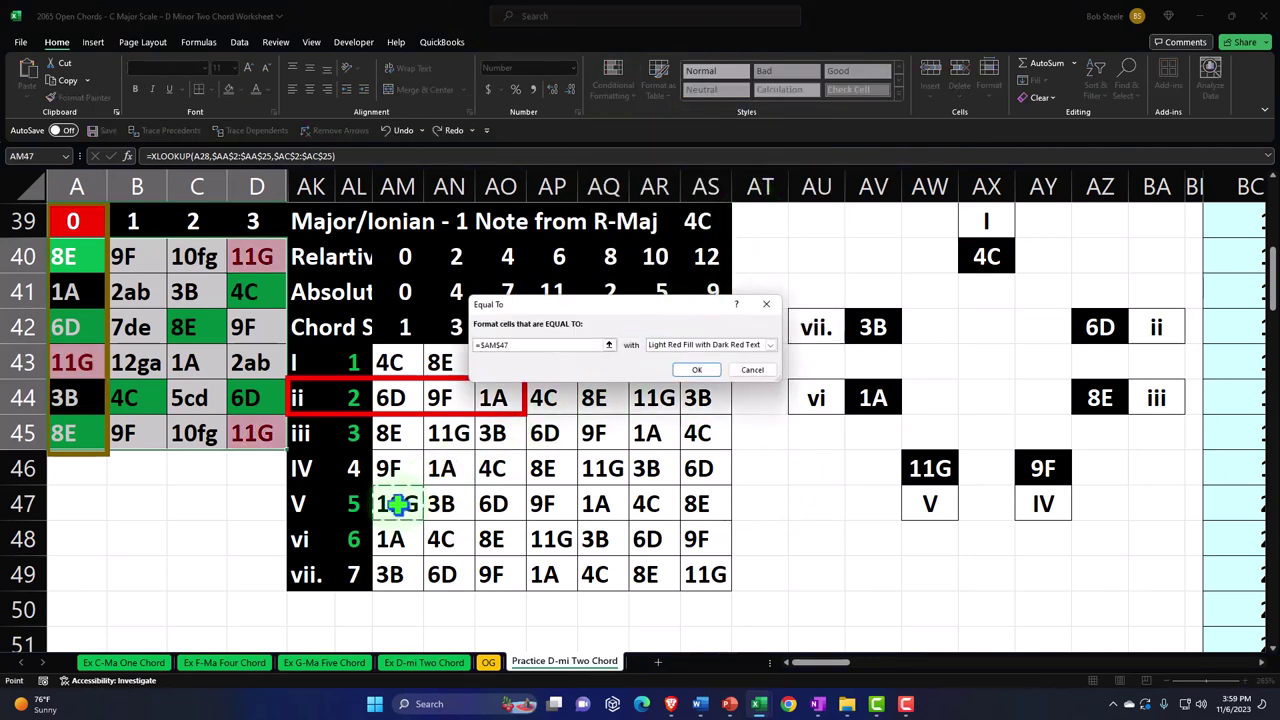
{"action": "left_click", "coordinate": [770, 345]}
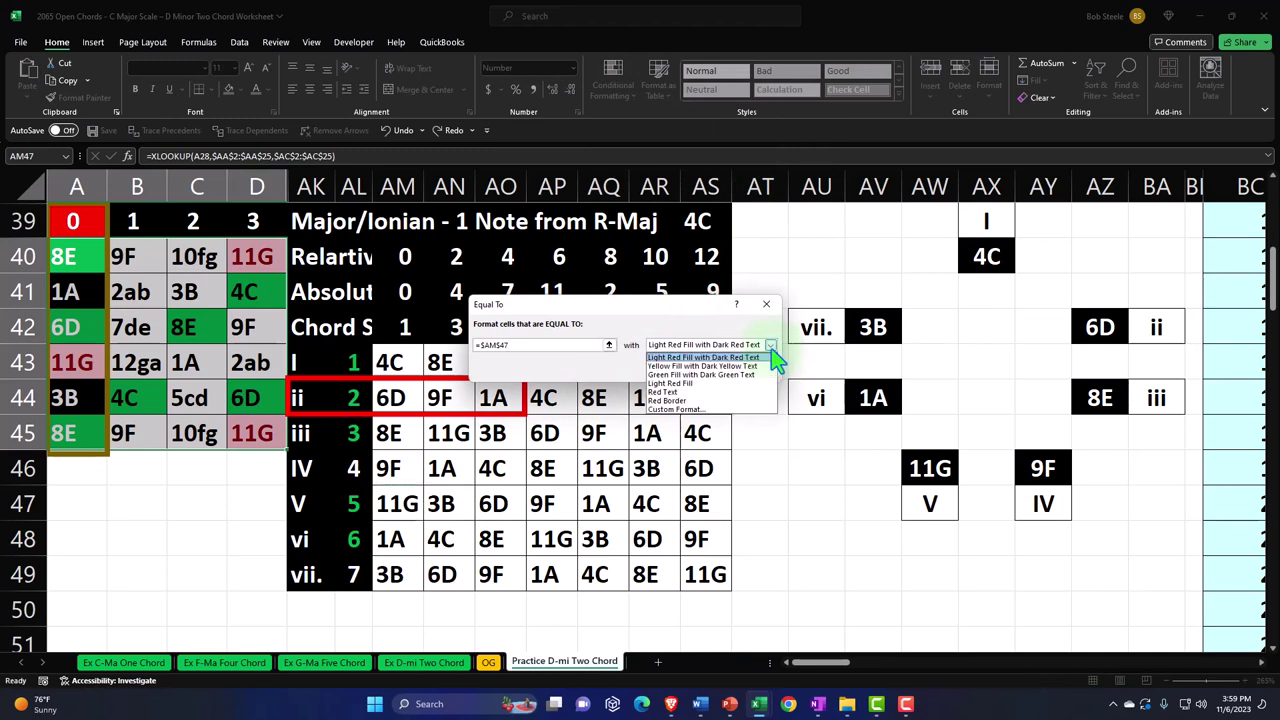
{"action": "left_click", "coordinate": [705, 412]}
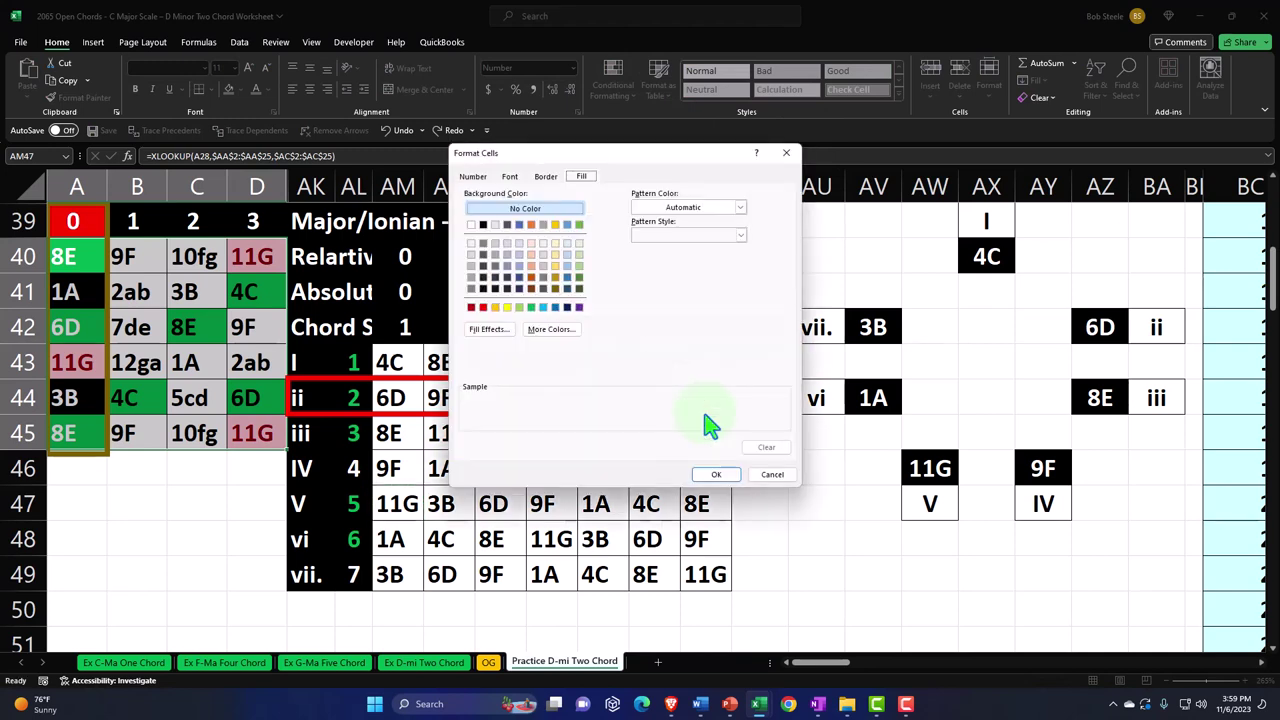
{"action": "left_click", "coordinate": [531, 307]}
{"action": "left_click", "coordinate": [707, 474]}
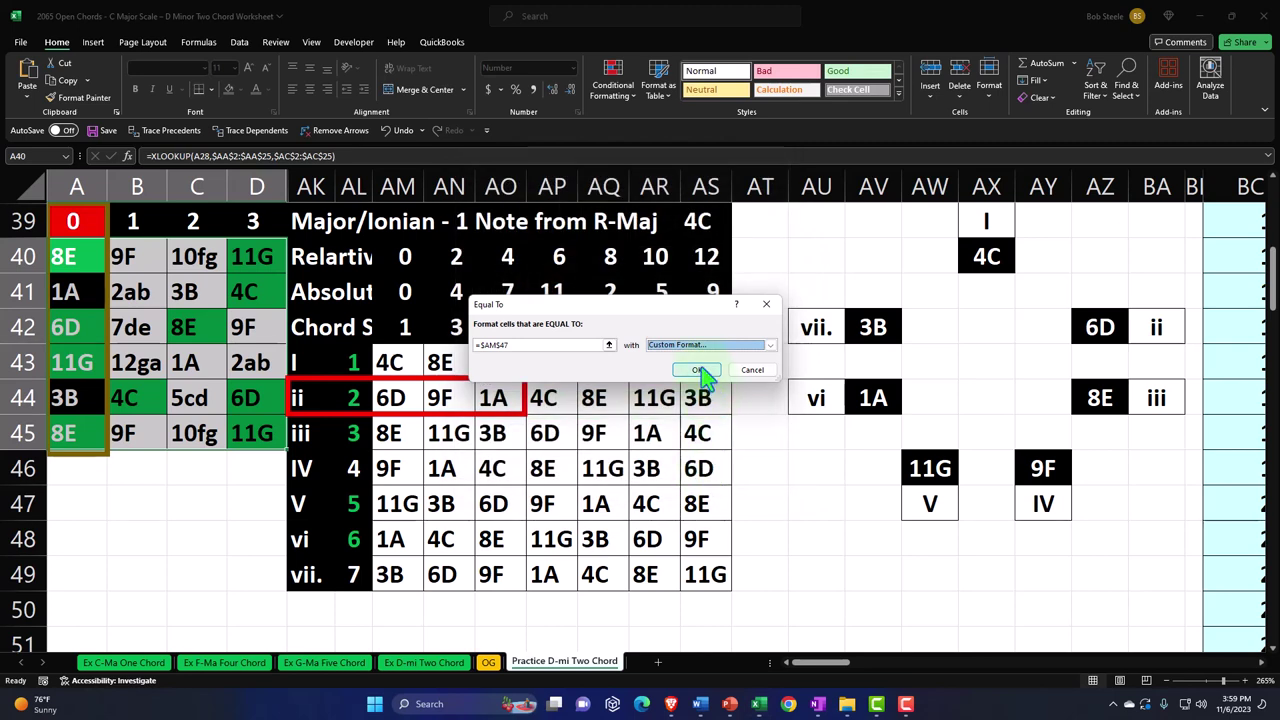
{"action": "left_click", "coordinate": [700, 370]}
Add an equal-to rule with a custom green fill for cells matching AM48 (1A)
{"action": "left_click", "coordinate": [622, 92]}
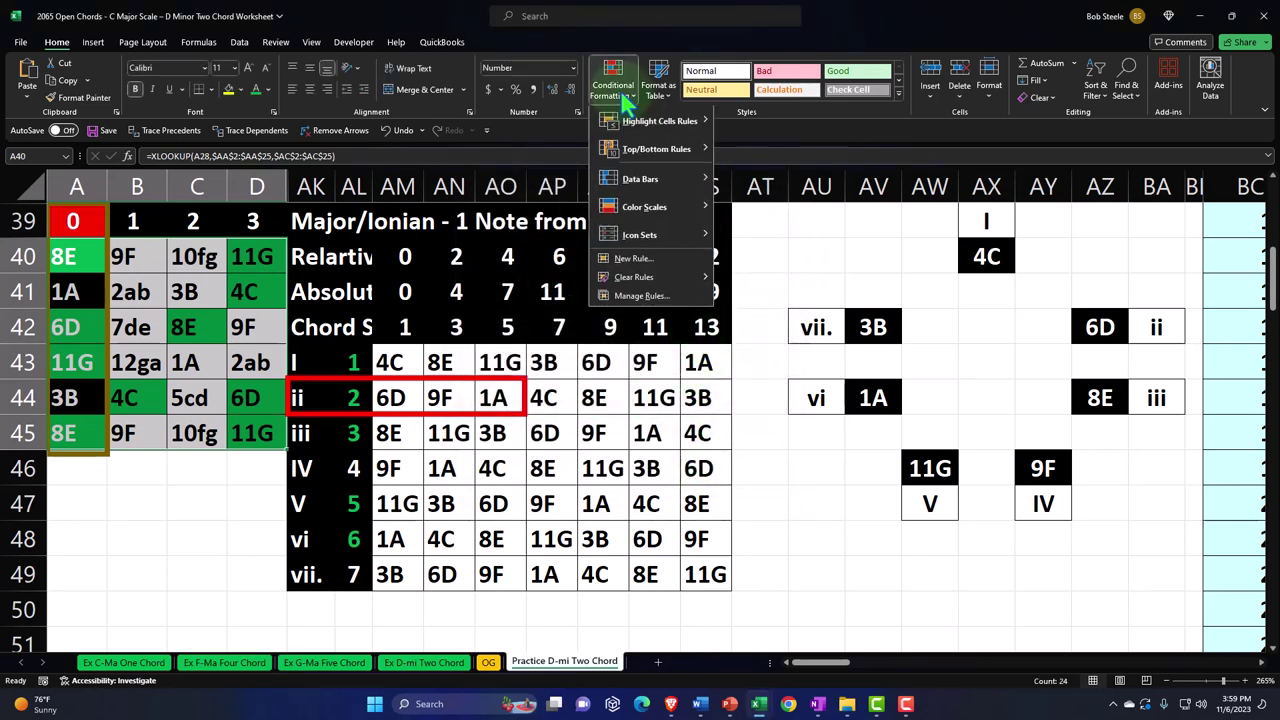
{"action": "mouse_move", "coordinate": [650, 121]}
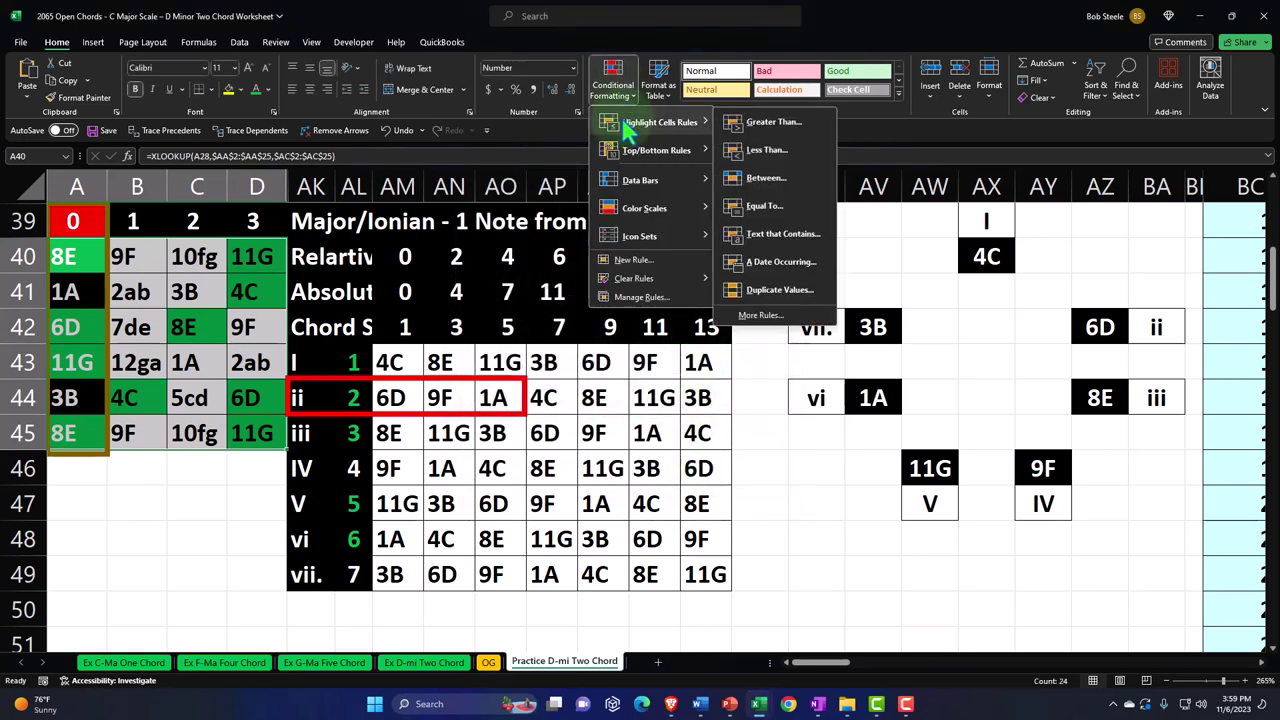
{"action": "left_click", "coordinate": [757, 206]}
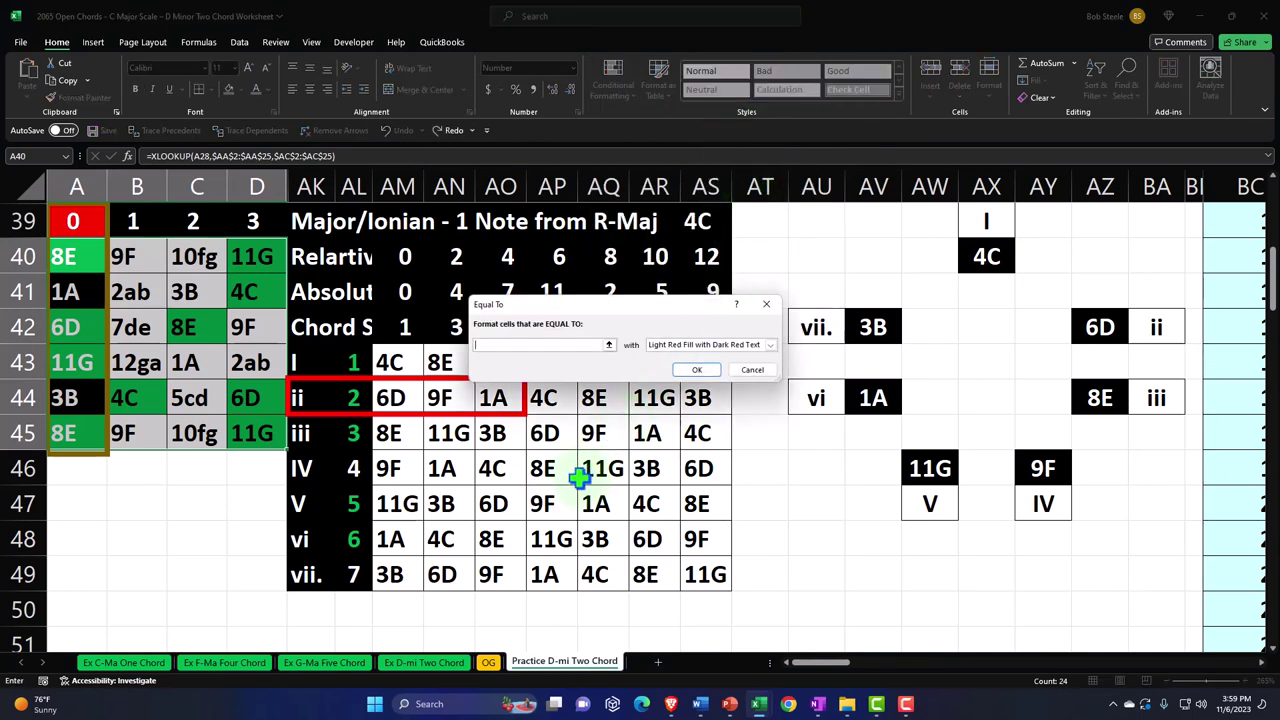
{"action": "left_click", "coordinate": [396, 542]}
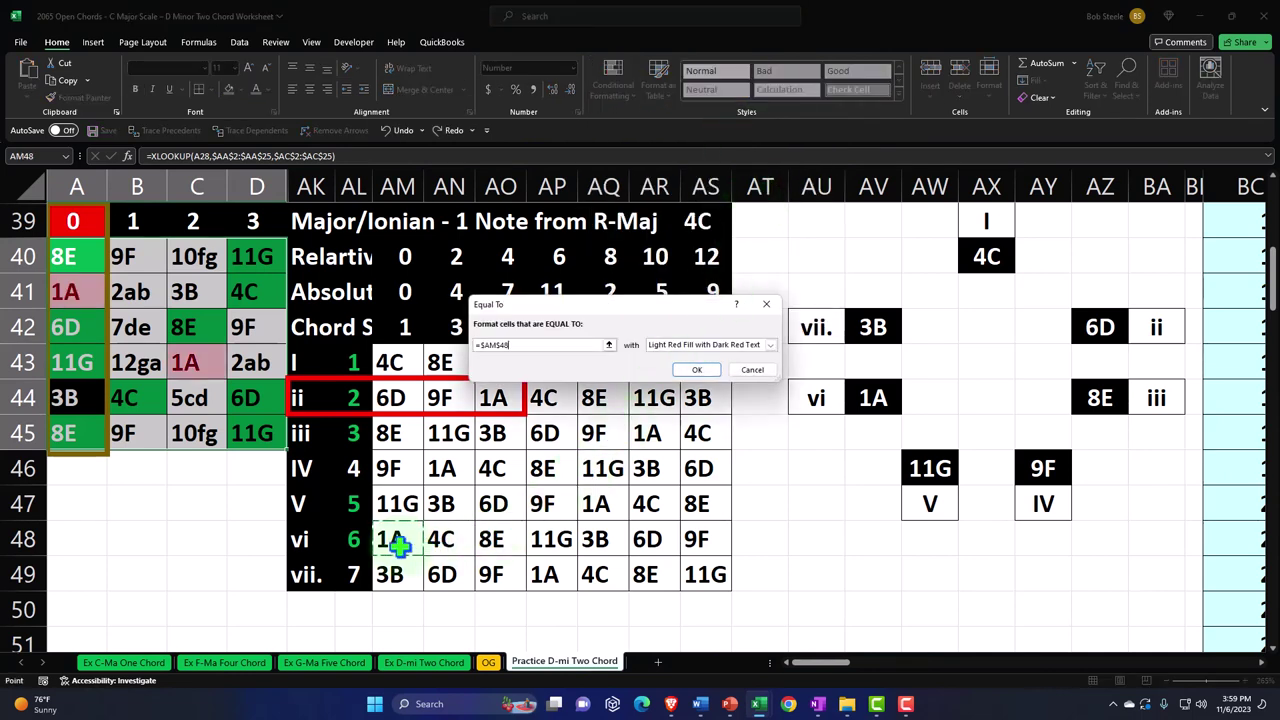
{"action": "left_click", "coordinate": [770, 345]}
{"action": "left_click", "coordinate": [690, 409]}
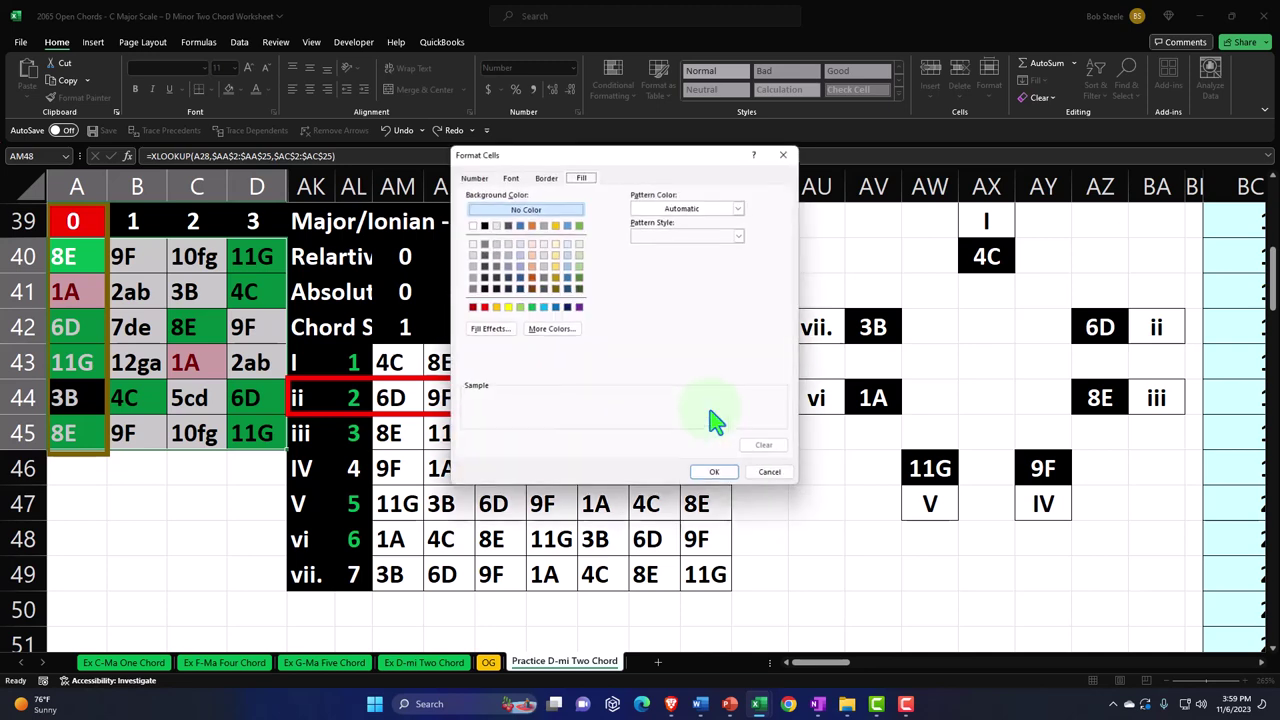
{"action": "left_click", "coordinate": [531, 307]}
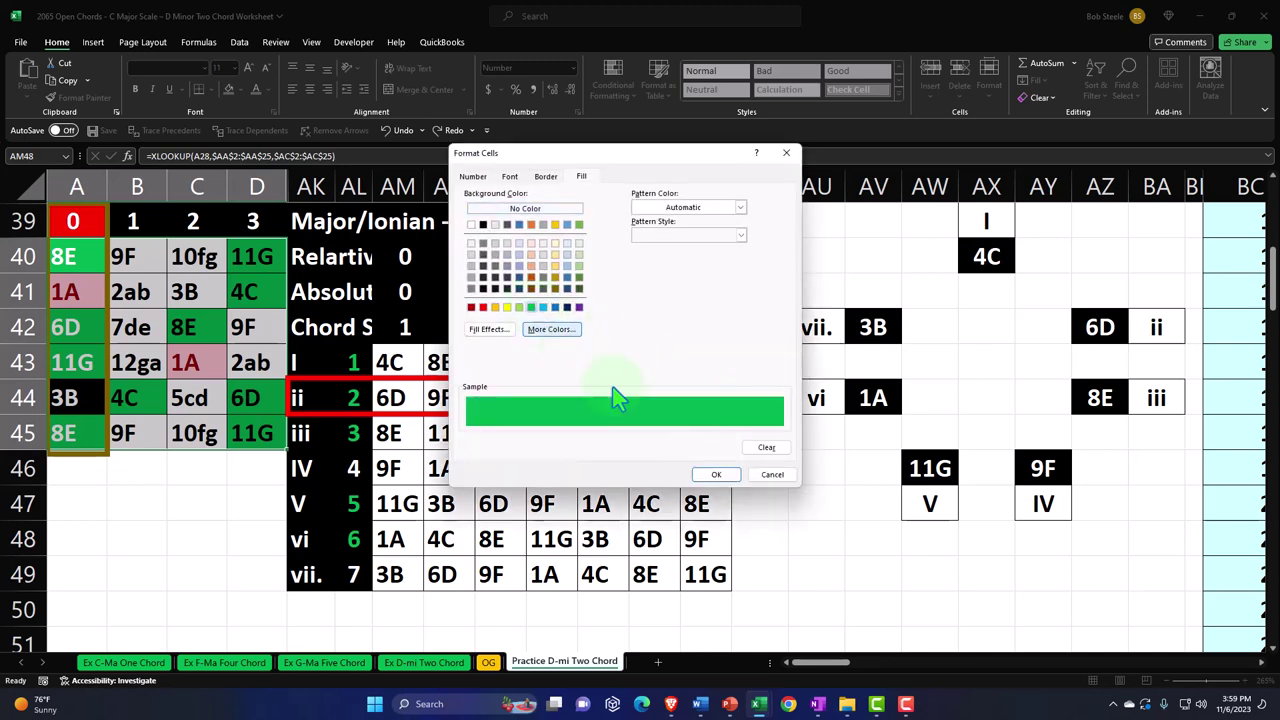
{"action": "left_click", "coordinate": [716, 474]}
{"action": "left_click", "coordinate": [699, 371]}
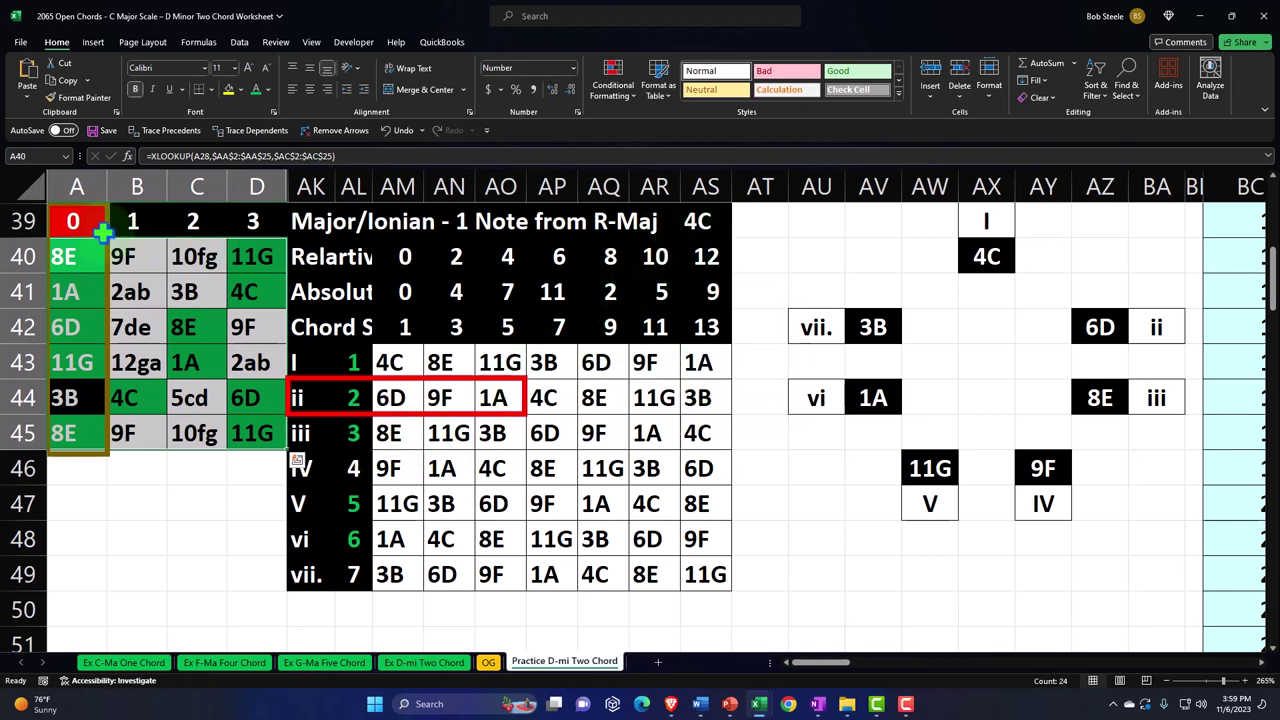
{"action": "left_click", "coordinate": [77, 254]}
{"action": "key", "text": "Tab"}
{"action": "key", "text": "Tab"}
{"action": "key", "text": "Tab"}
{"action": "key", "text": "Return"}
{"action": "key", "text": "Tab"}
{"action": "key", "text": "Tab"}
{"action": "key", "text": "Tab"}
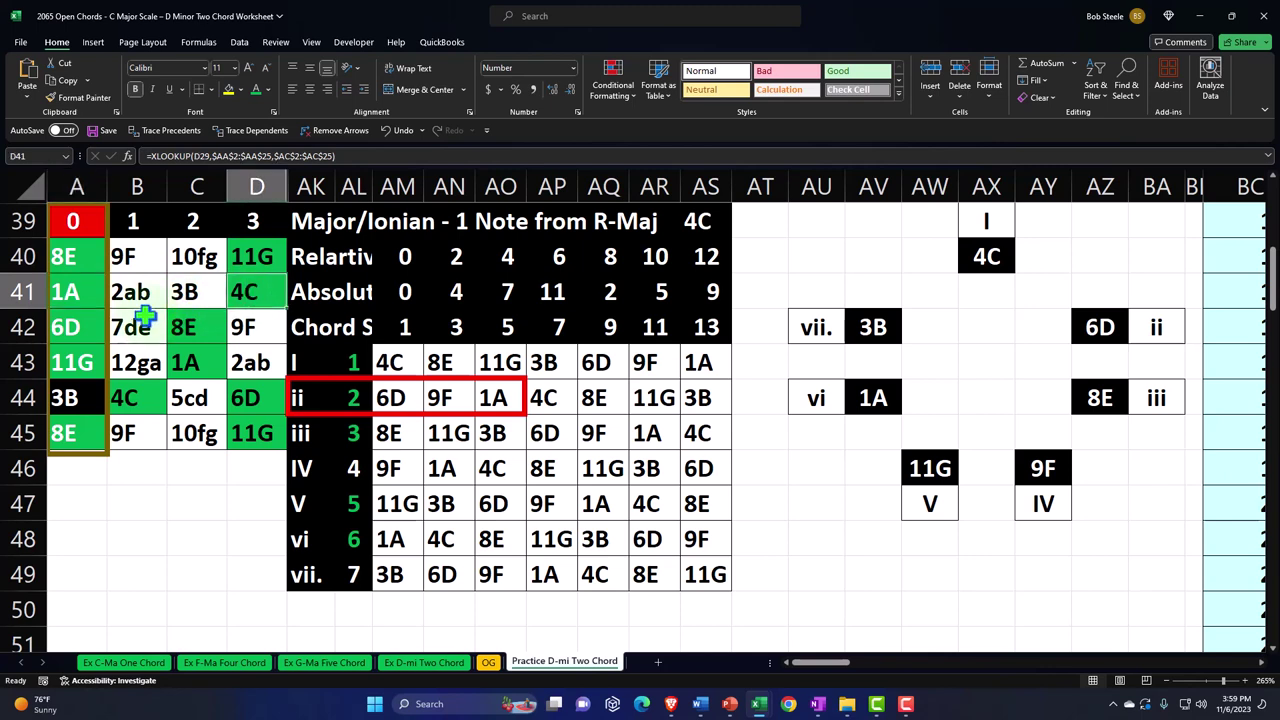
{"action": "key", "text": "Return"}
{"action": "key", "text": "Tab"}
{"action": "key", "text": "Tab"}
{"action": "key", "text": "Tab"}
{"action": "key", "text": "Return"}
{"action": "key", "text": "Tab"}
{"action": "key", "text": "Tab"}
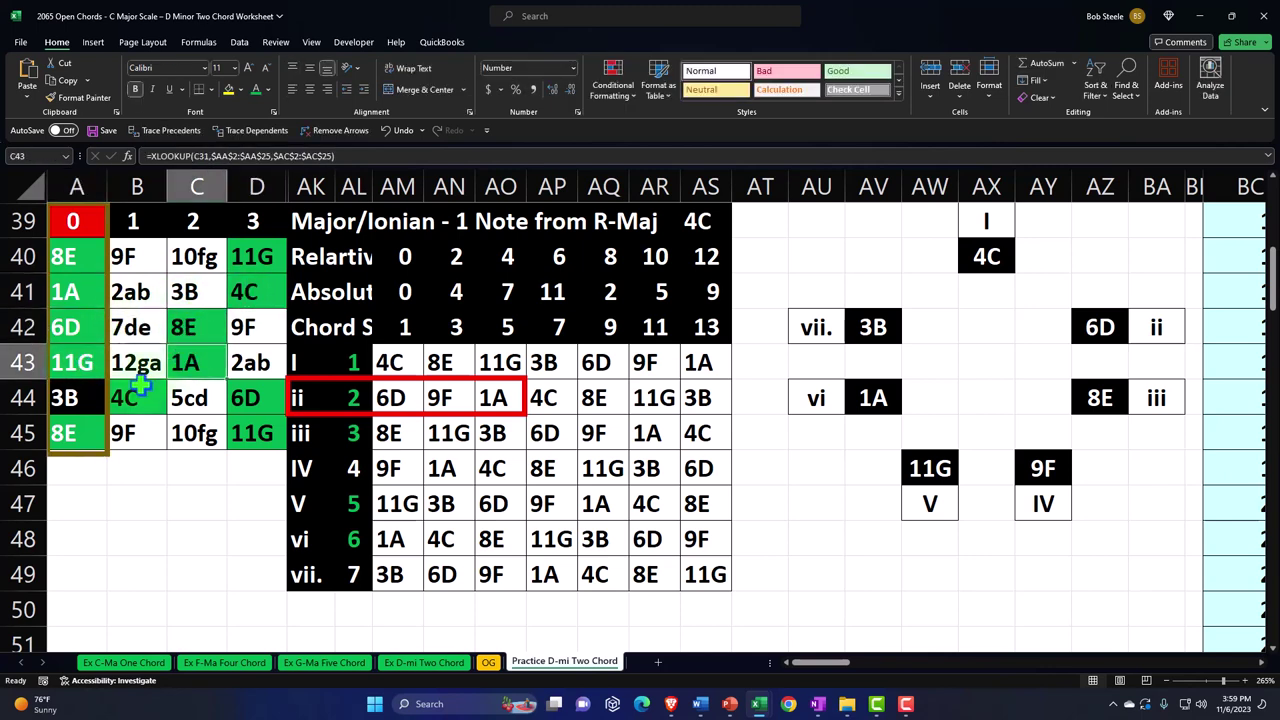
{"action": "key", "text": "Tab"}
{"action": "left_click_drag", "start_coordinate": [100, 432], "coordinate": [135, 433]}
{"action": "left_click", "coordinate": [256, 437]}
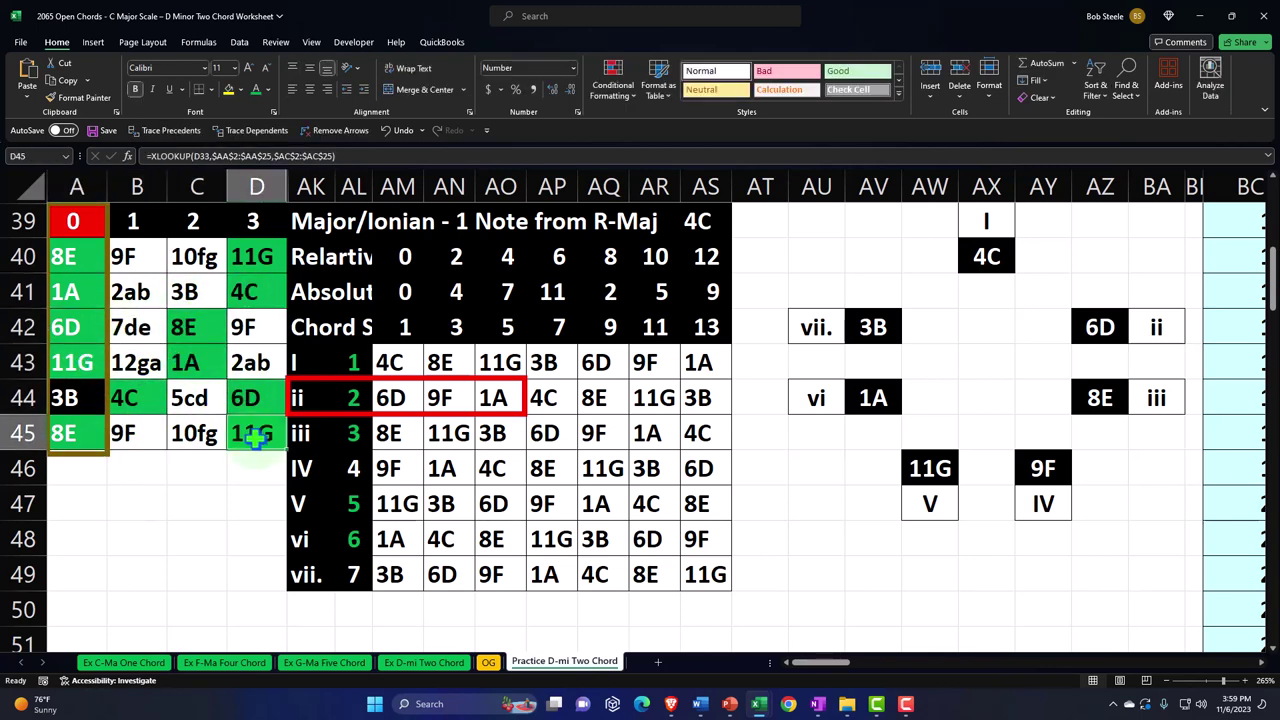
{"action": "left_click_drag", "start_coordinate": [63, 251], "coordinate": [245, 427]}
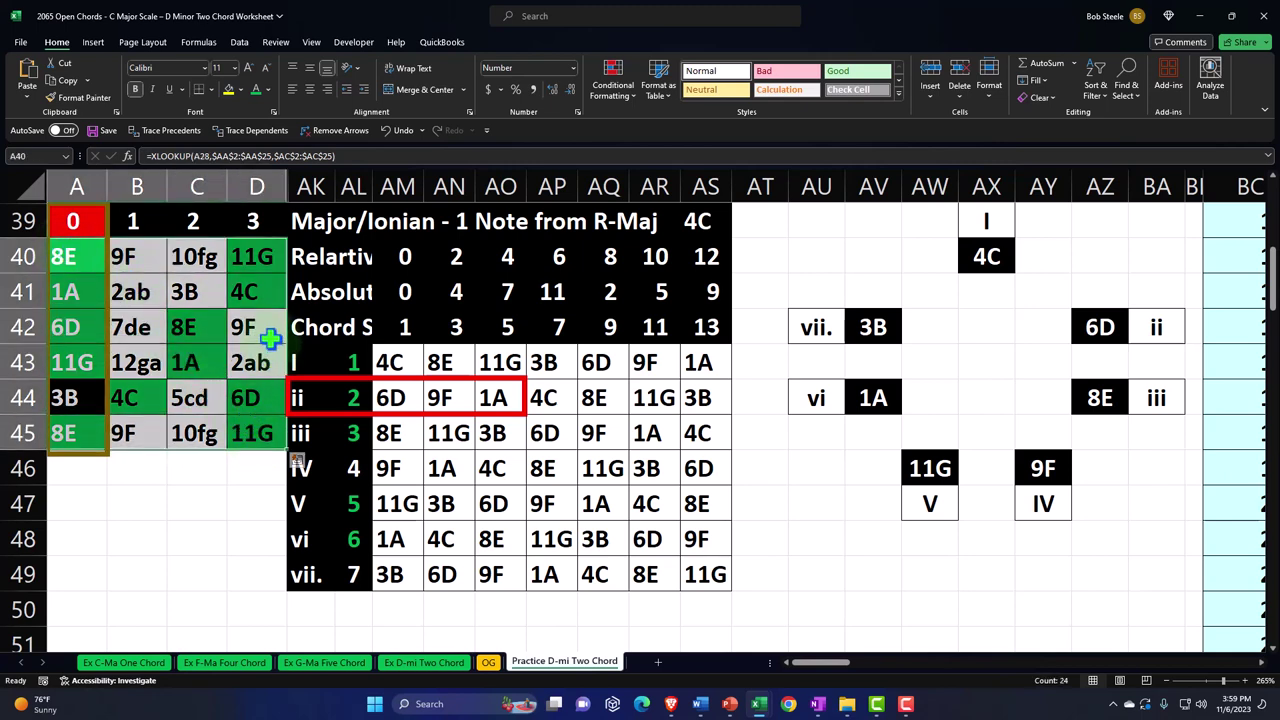
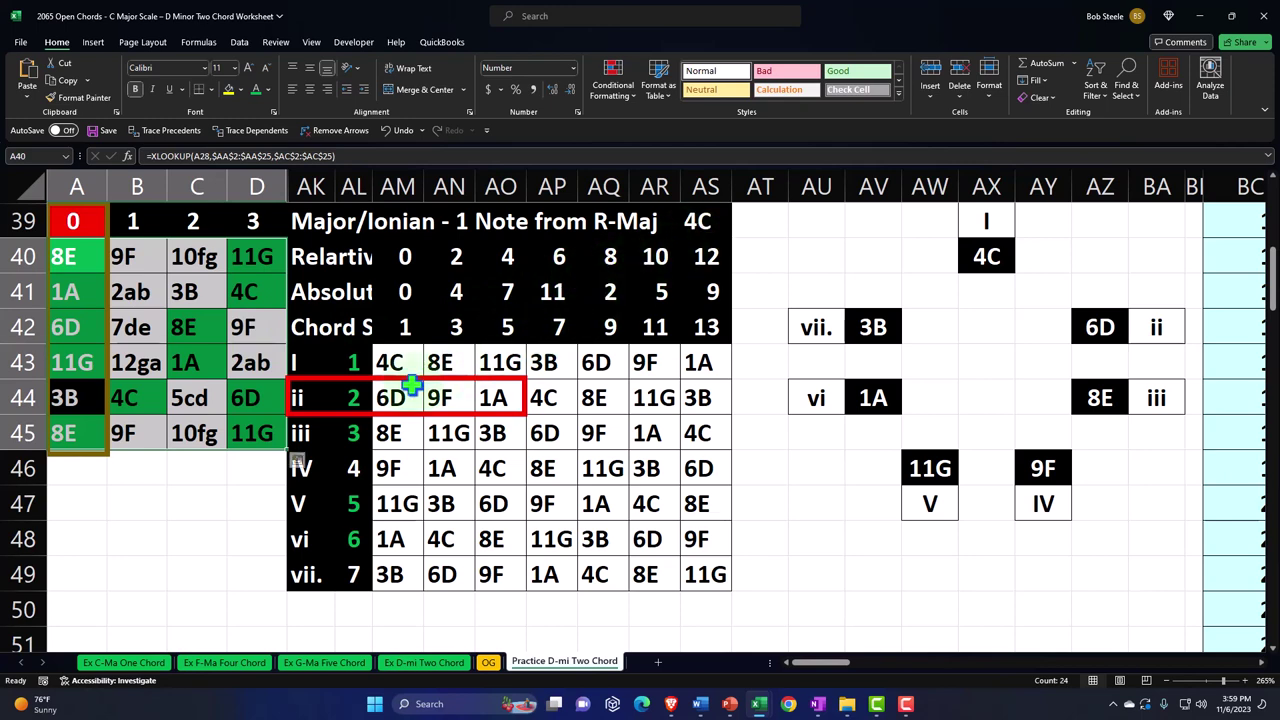
Highlight cells equal to 6D (AM44) with green fill and dark green text
{"action": "left_click", "coordinate": [613, 88]}
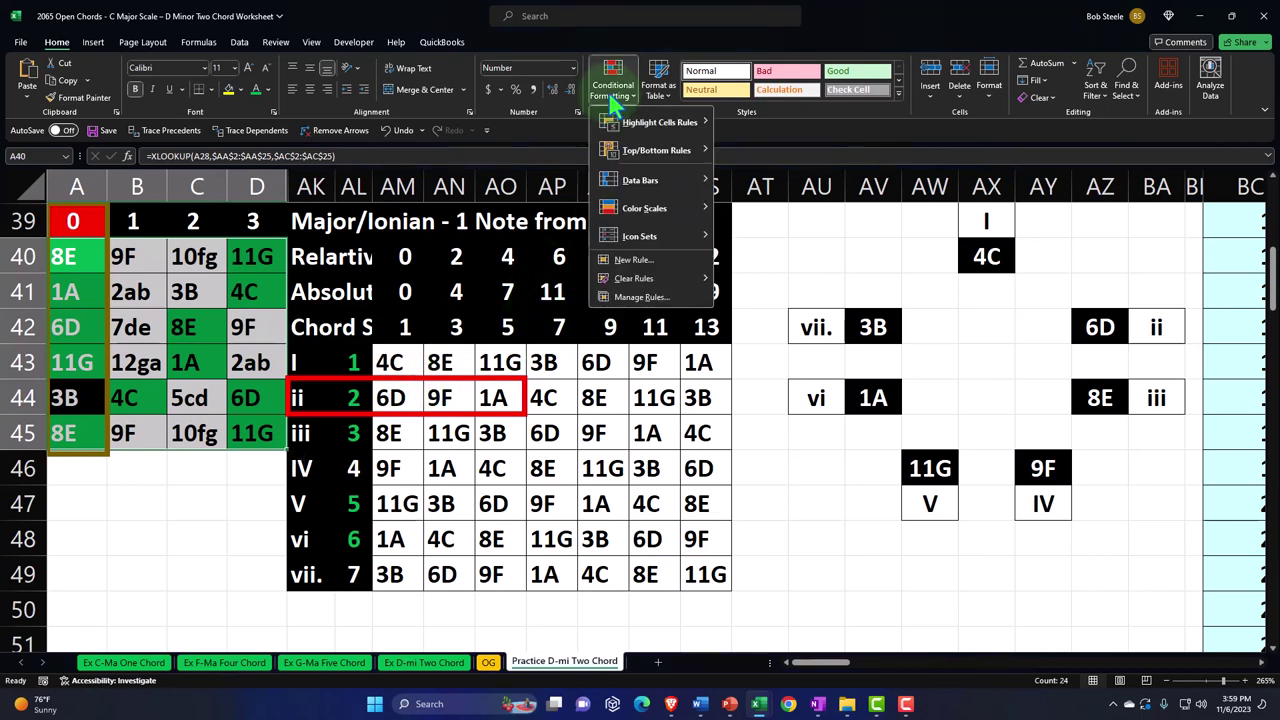
{"action": "mouse_move", "coordinate": [617, 130]}
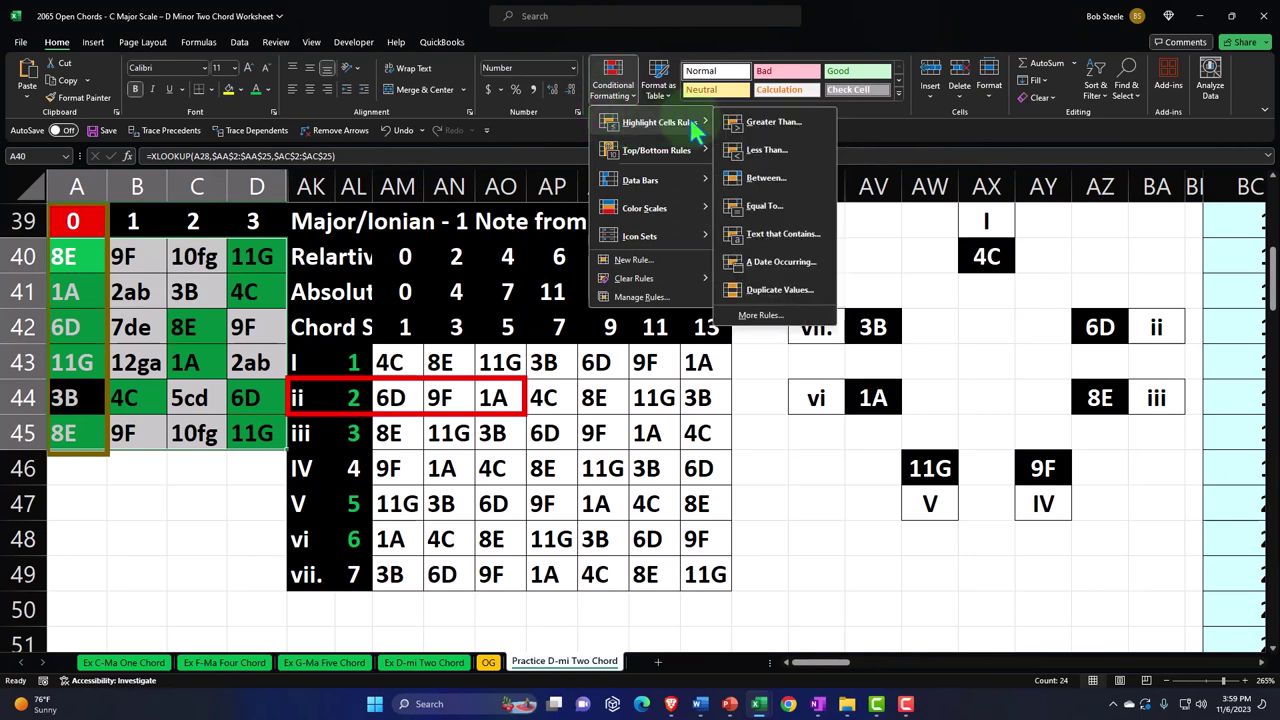
{"action": "left_click", "coordinate": [753, 212]}
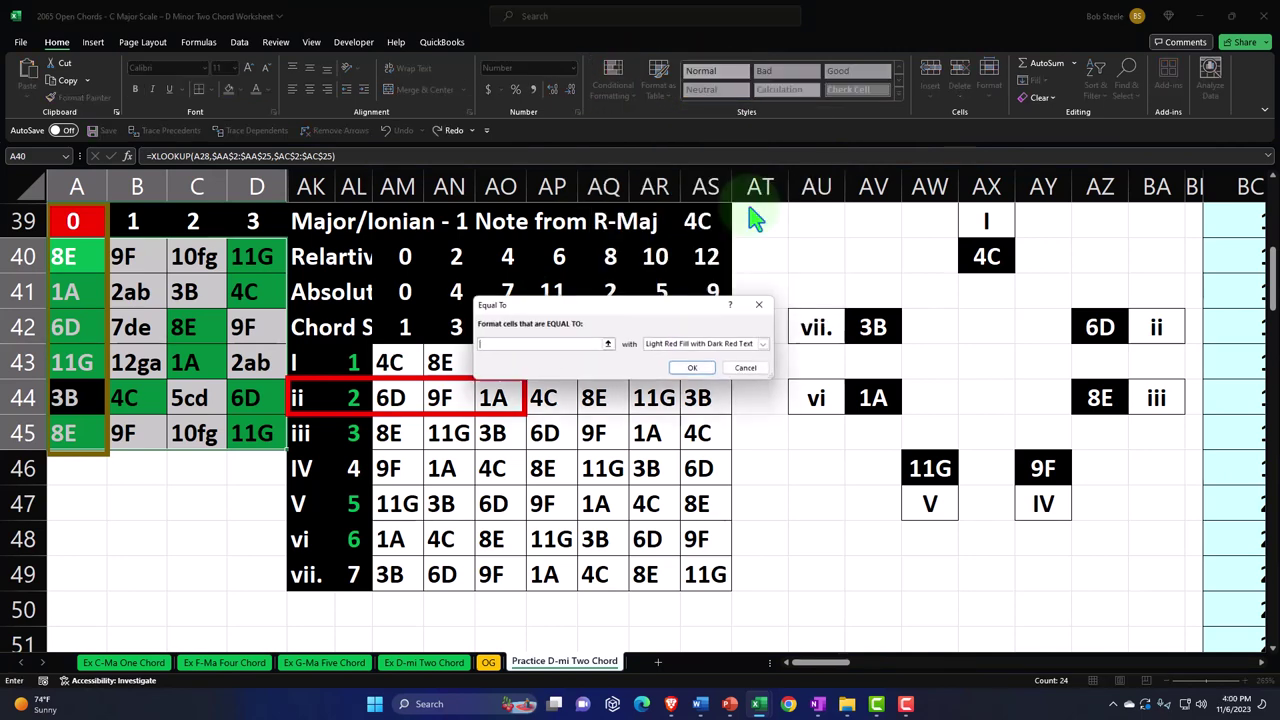
{"action": "left_click_drag", "start_coordinate": [636, 304], "coordinate": [643, 254]}
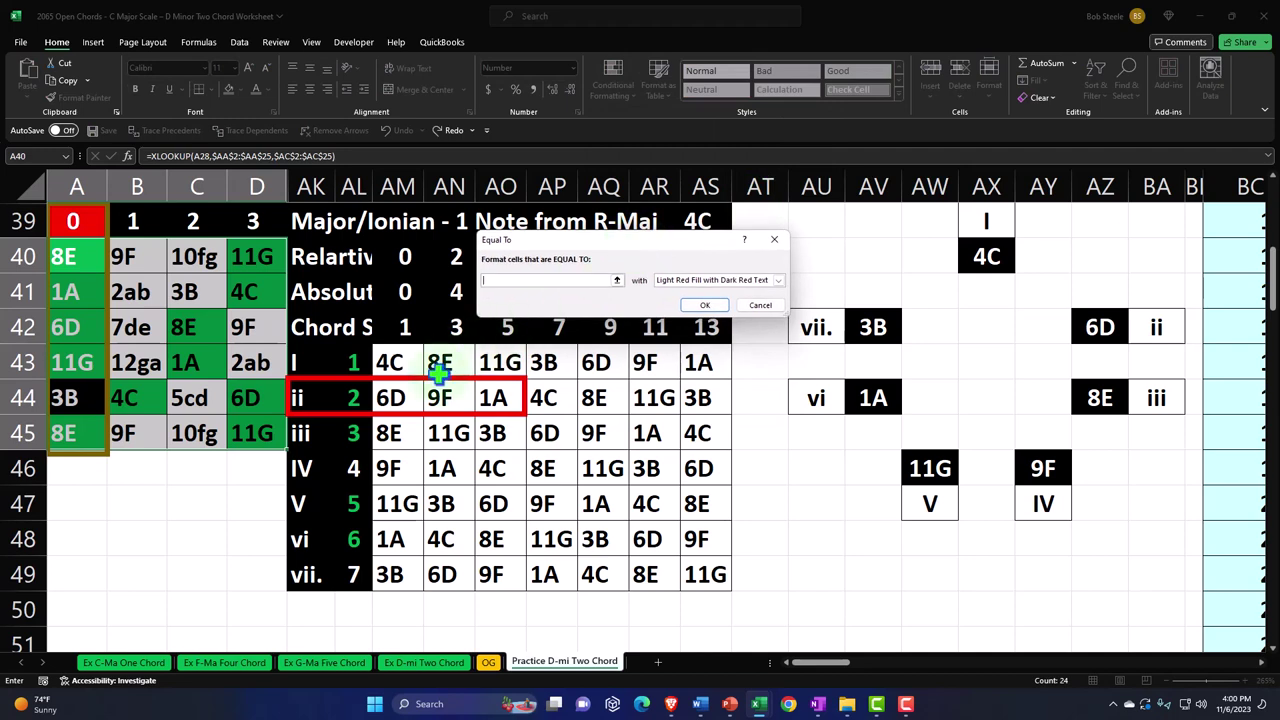
{"action": "left_click", "coordinate": [392, 398]}
{"action": "left_click", "coordinate": [732, 284]}
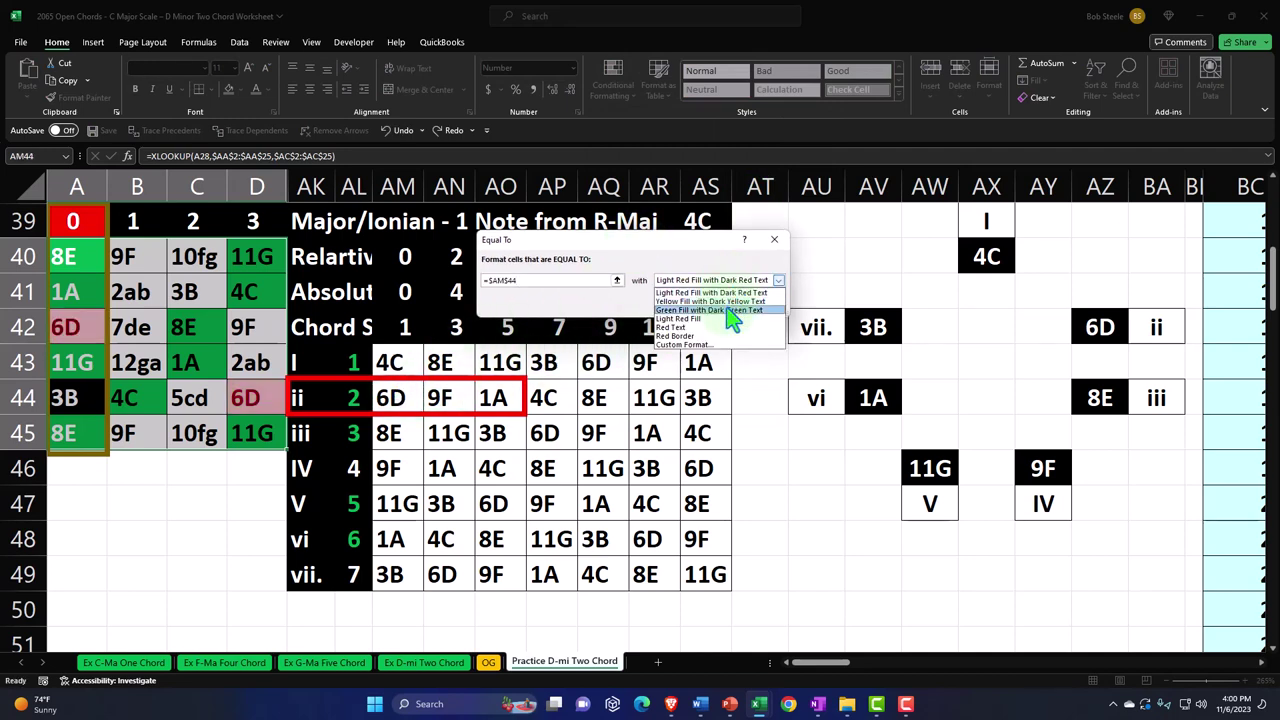
{"action": "left_click", "coordinate": [730, 311]}
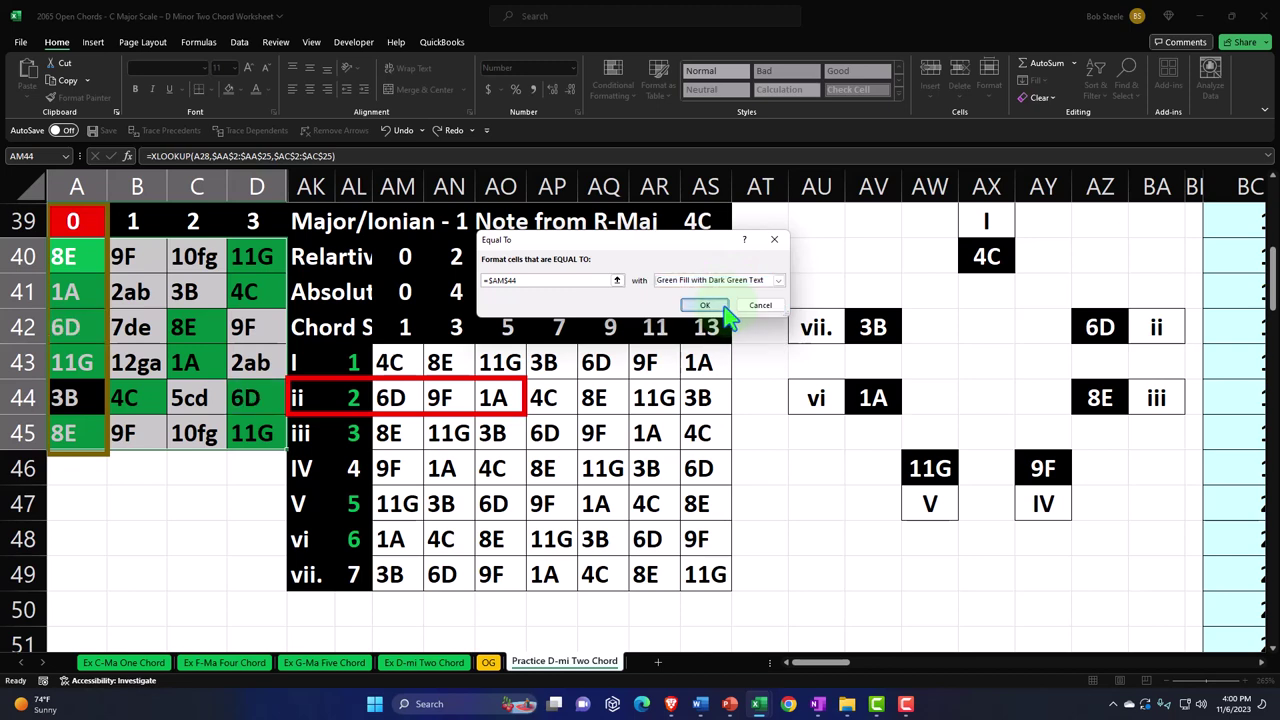
{"action": "left_click", "coordinate": [712, 306]}
Highlight cells equal to 9F (AN44) with light red fill and dark red text
{"action": "left_click", "coordinate": [612, 80]}
{"action": "mouse_move", "coordinate": [640, 130]}
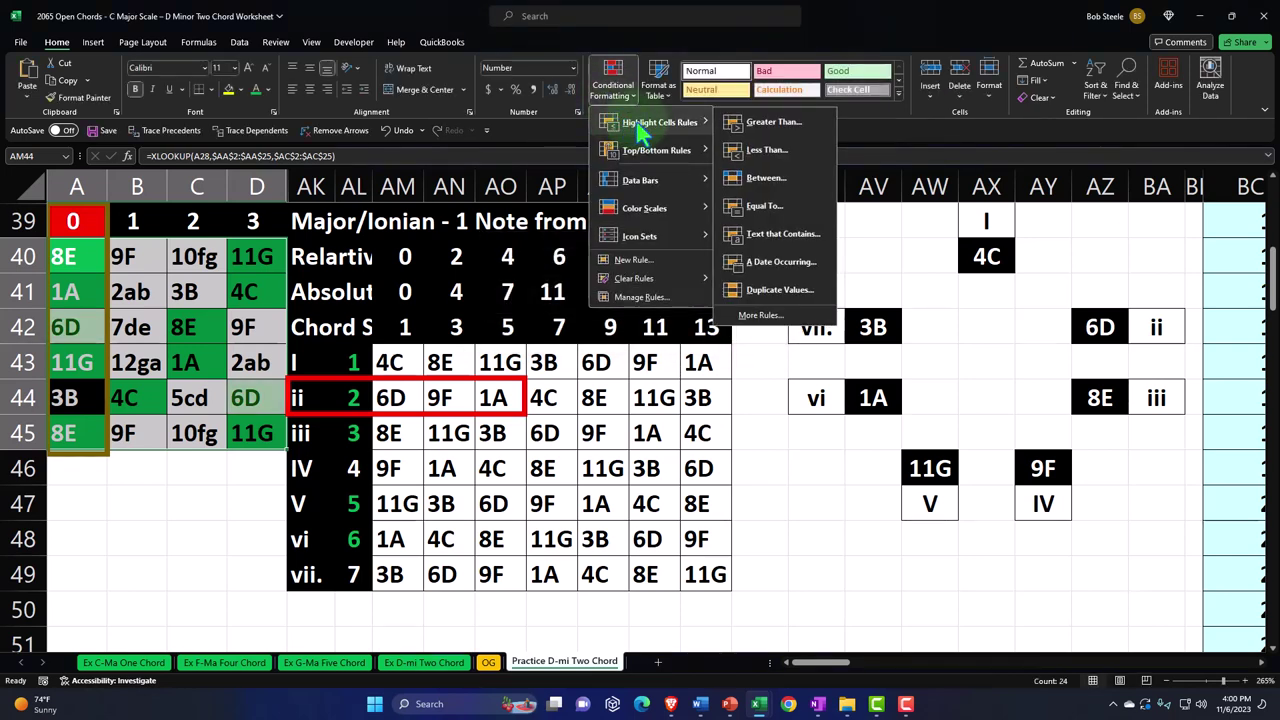
{"action": "left_click", "coordinate": [765, 205]}
{"action": "left_click", "coordinate": [447, 395]}
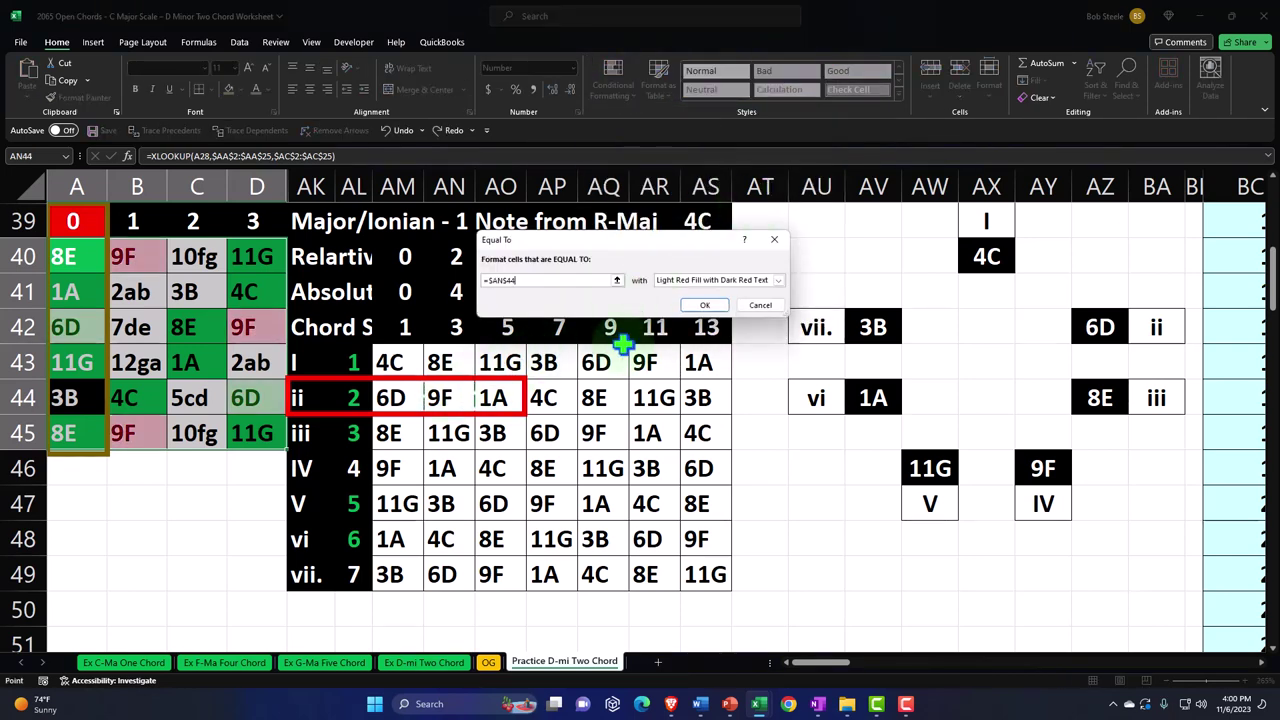
{"action": "left_click", "coordinate": [757, 281]}
{"action": "left_click", "coordinate": [752, 287]}
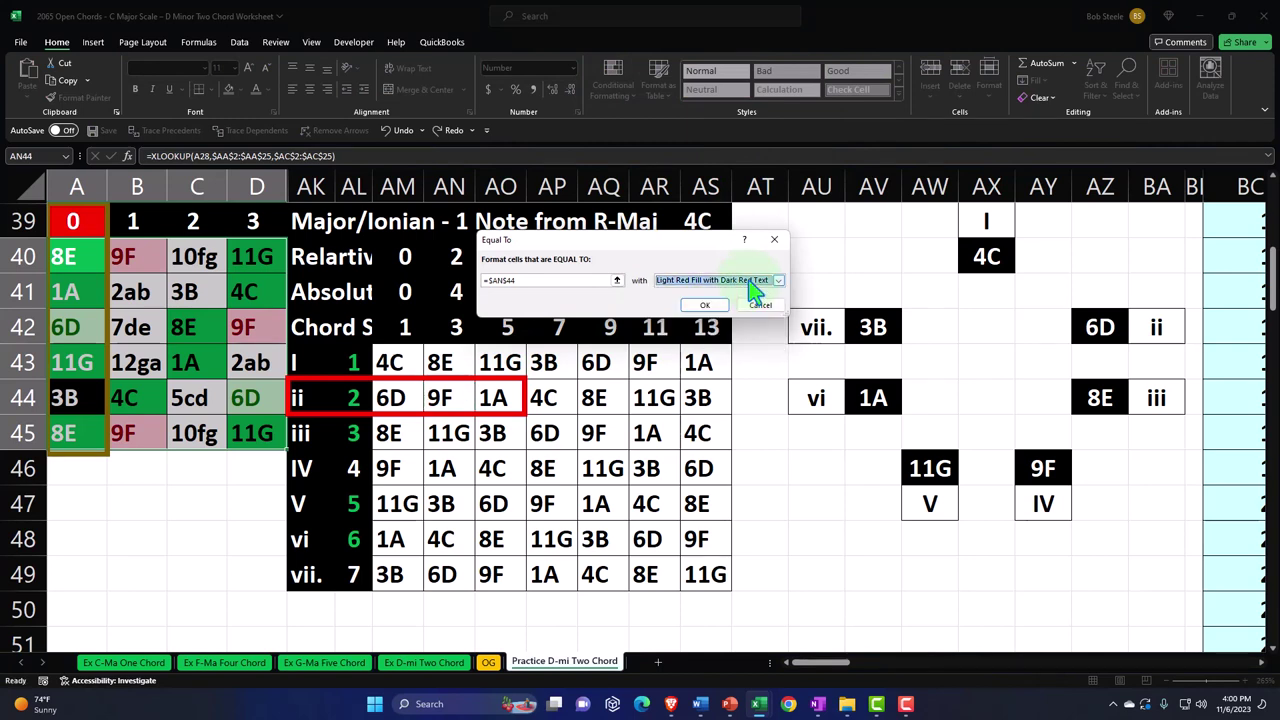
{"action": "left_click", "coordinate": [782, 244]}
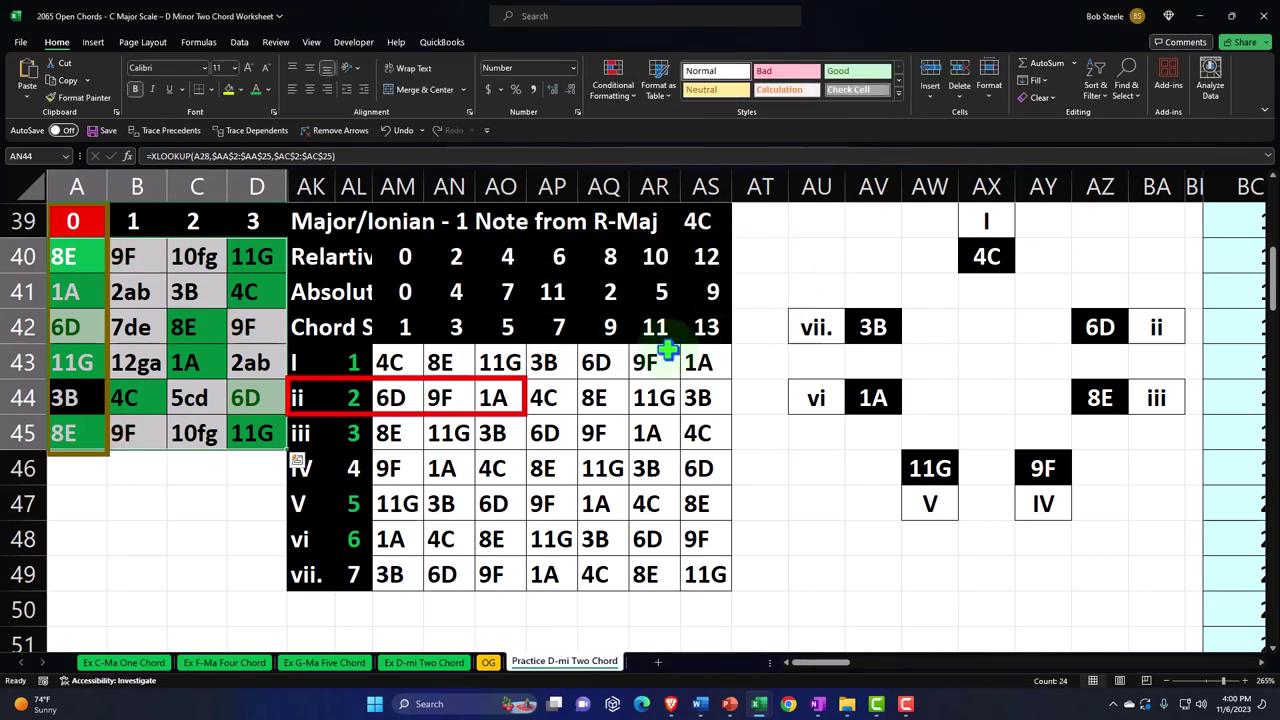
{"action": "left_click", "coordinate": [612, 80]}
{"action": "mouse_move", "coordinate": [650, 122]}
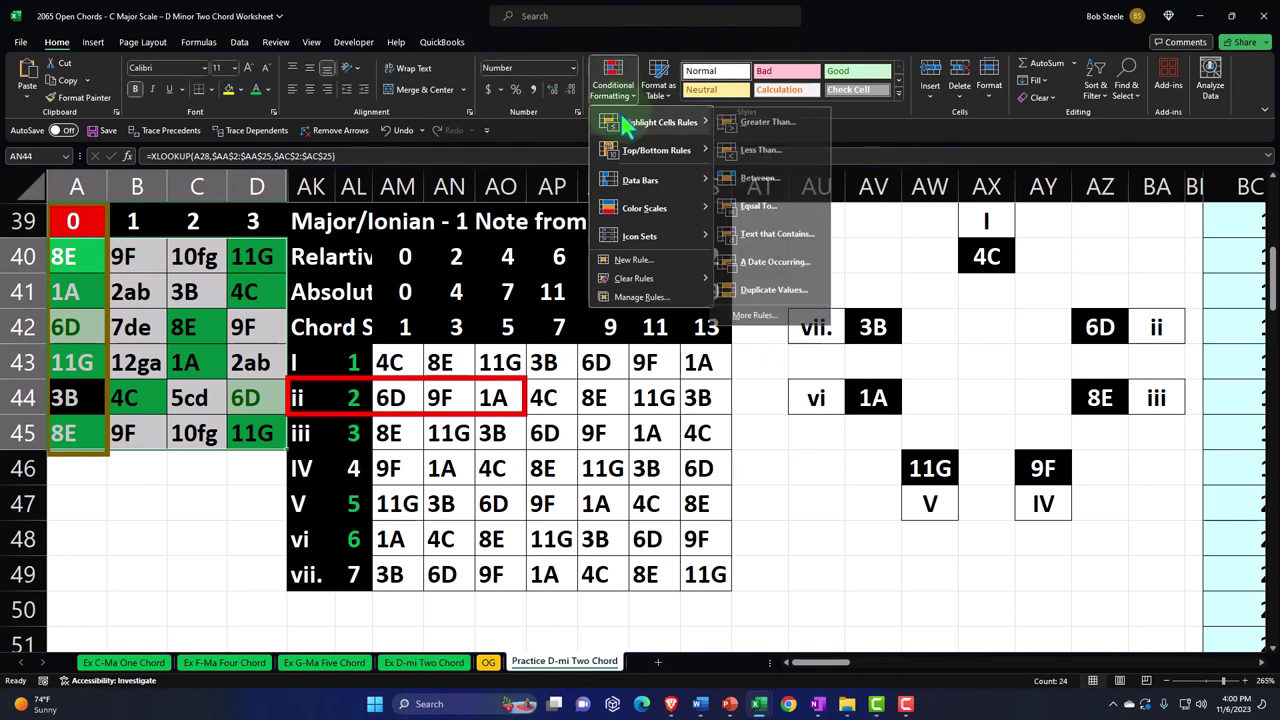
{"action": "left_click", "coordinate": [766, 206]}
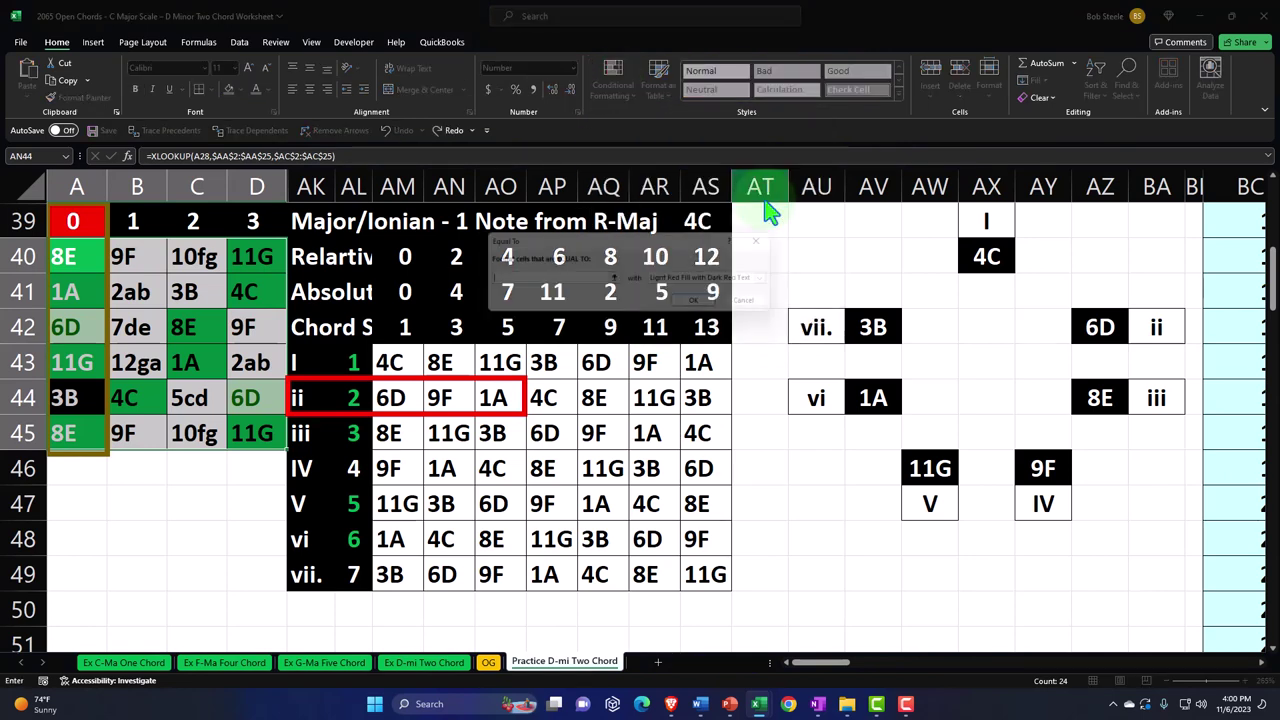
{"action": "left_click", "coordinate": [441, 402]}
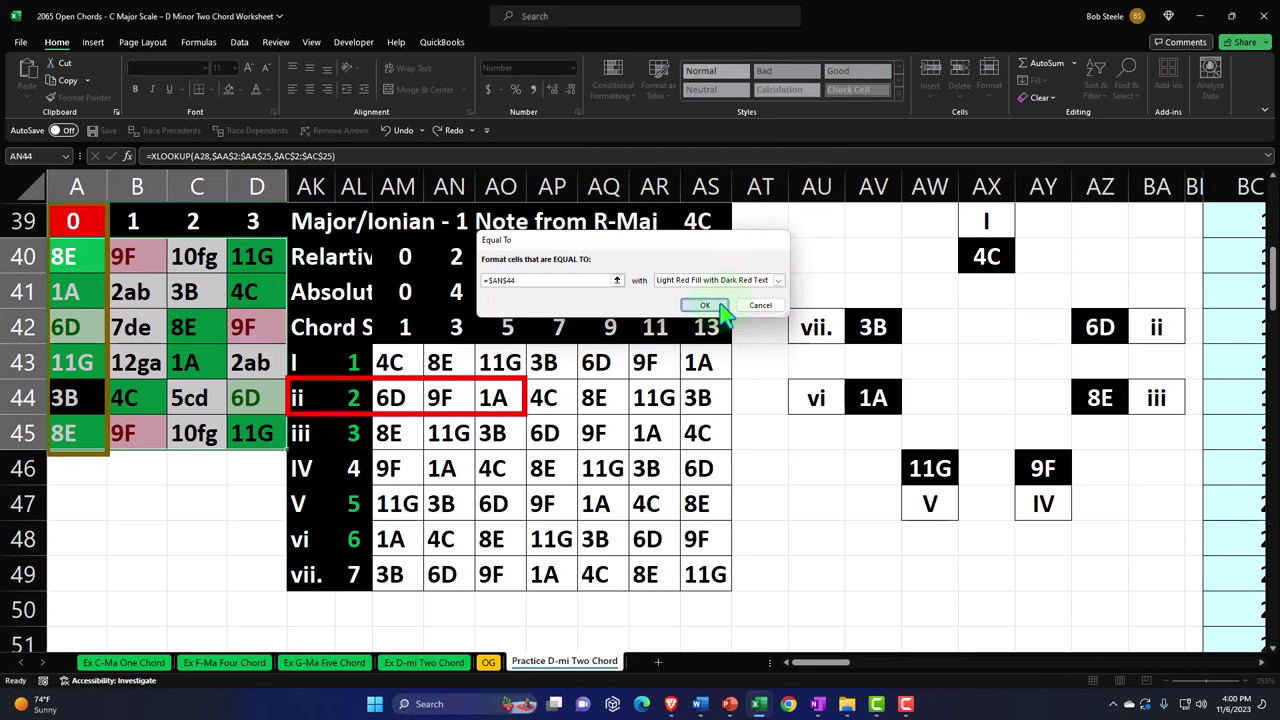
{"action": "left_click", "coordinate": [705, 305]}
Highlight cells equal to 1A (AO44) with yellow fill and dark yellow text
{"action": "left_click", "coordinate": [612, 80]}
{"action": "mouse_move", "coordinate": [666, 126]}
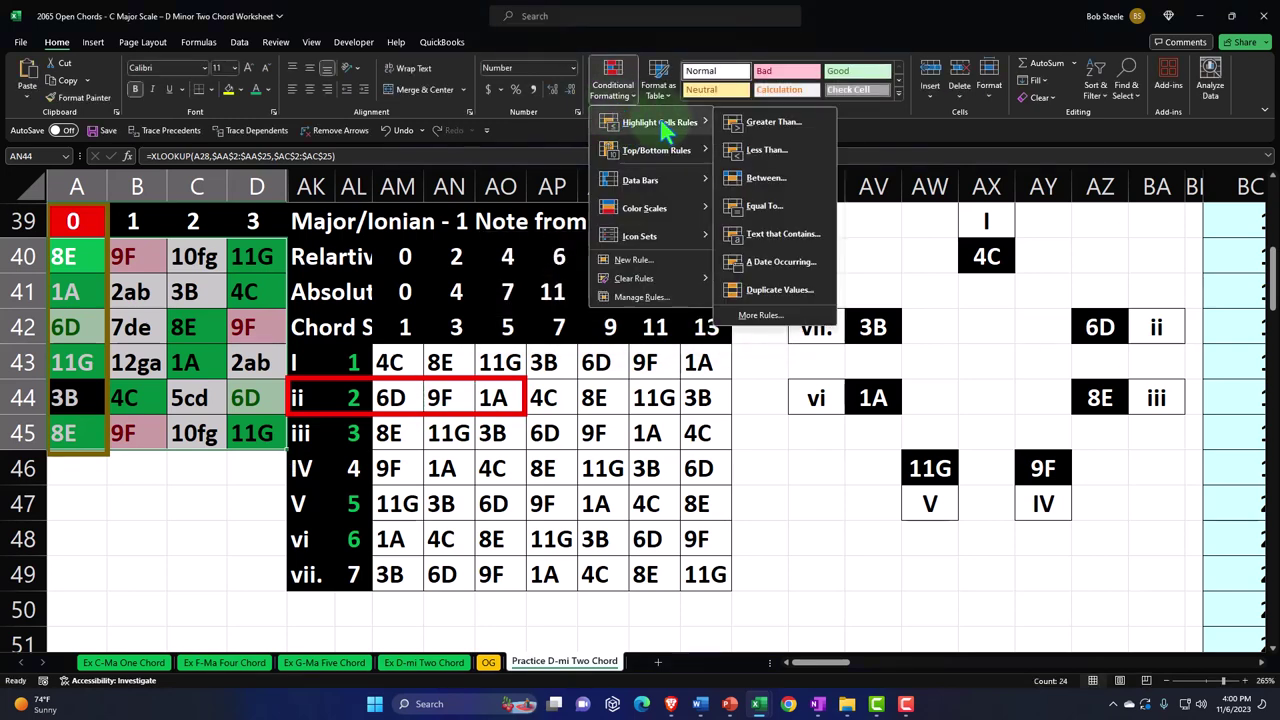
{"action": "left_click", "coordinate": [760, 208]}
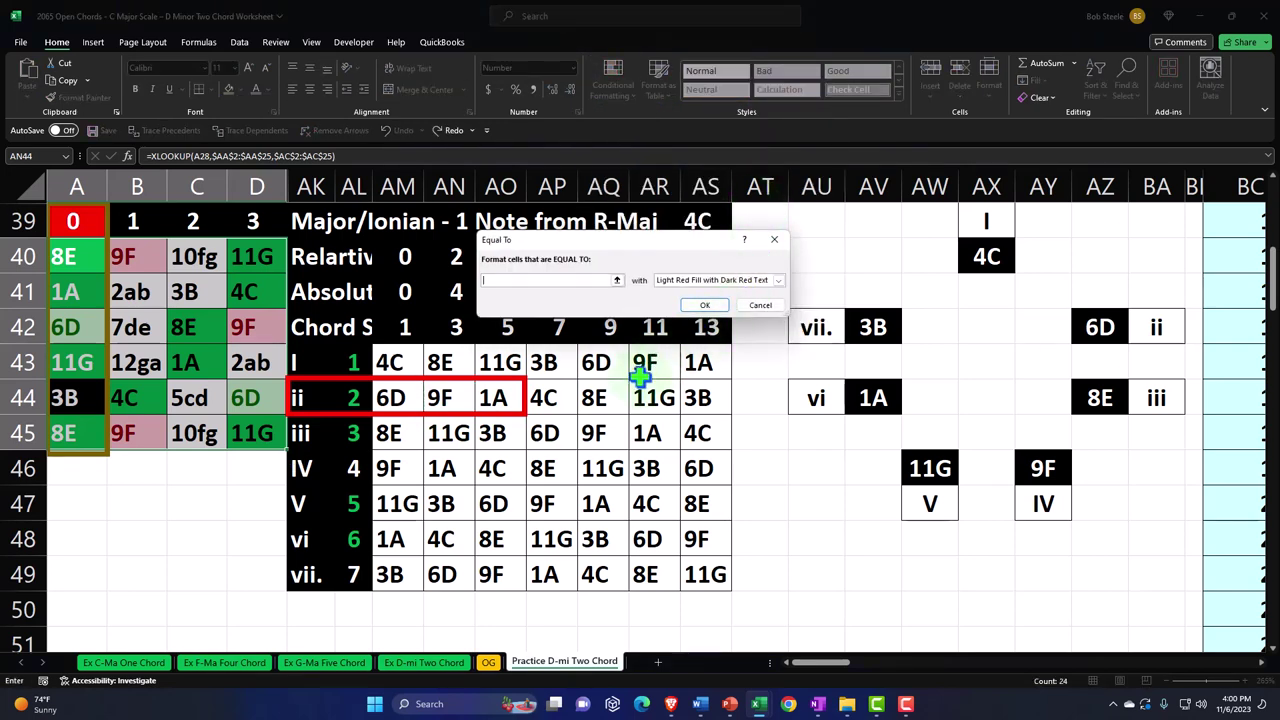
{"action": "left_click", "coordinate": [500, 398]}
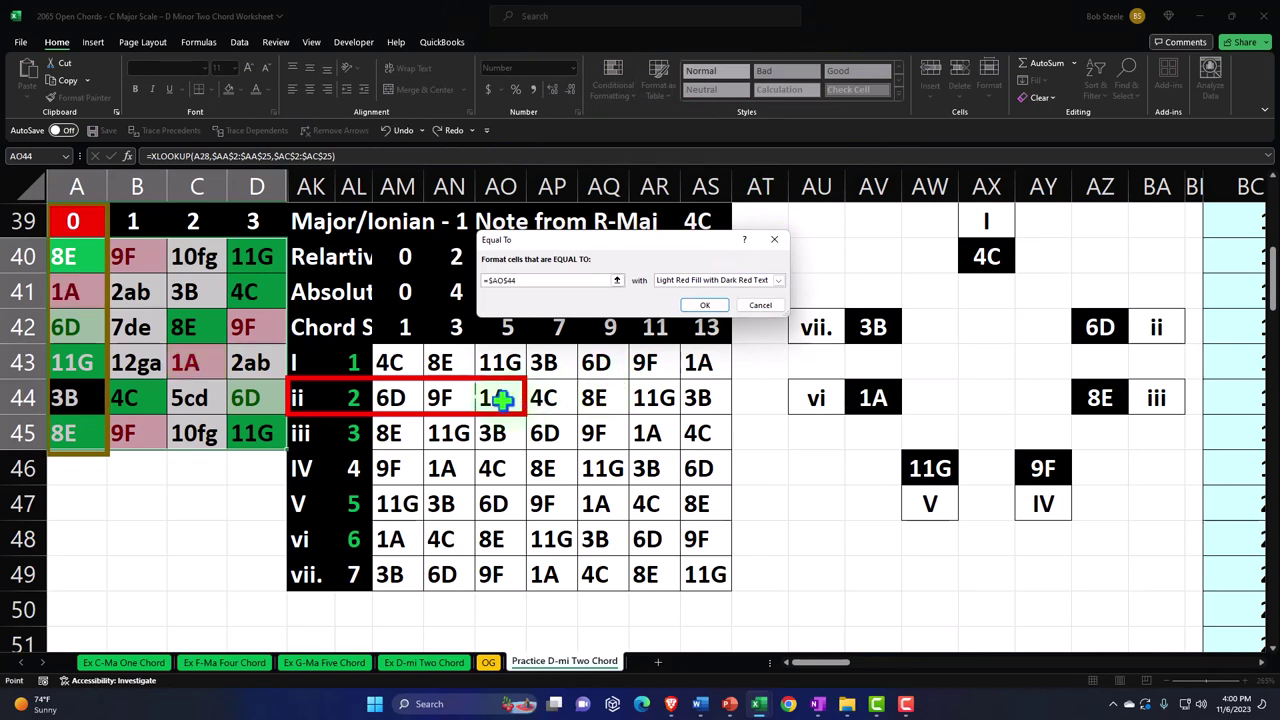
{"action": "left_click", "coordinate": [778, 281]}
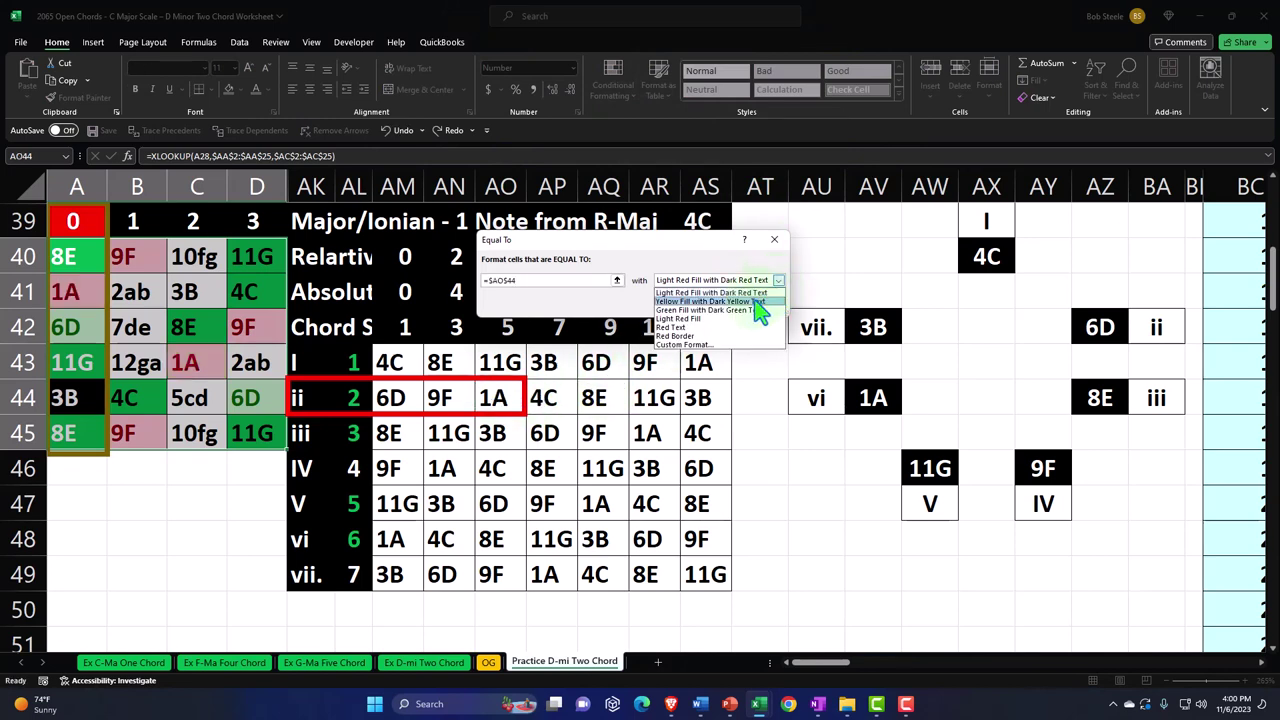
{"action": "left_click", "coordinate": [766, 301]}
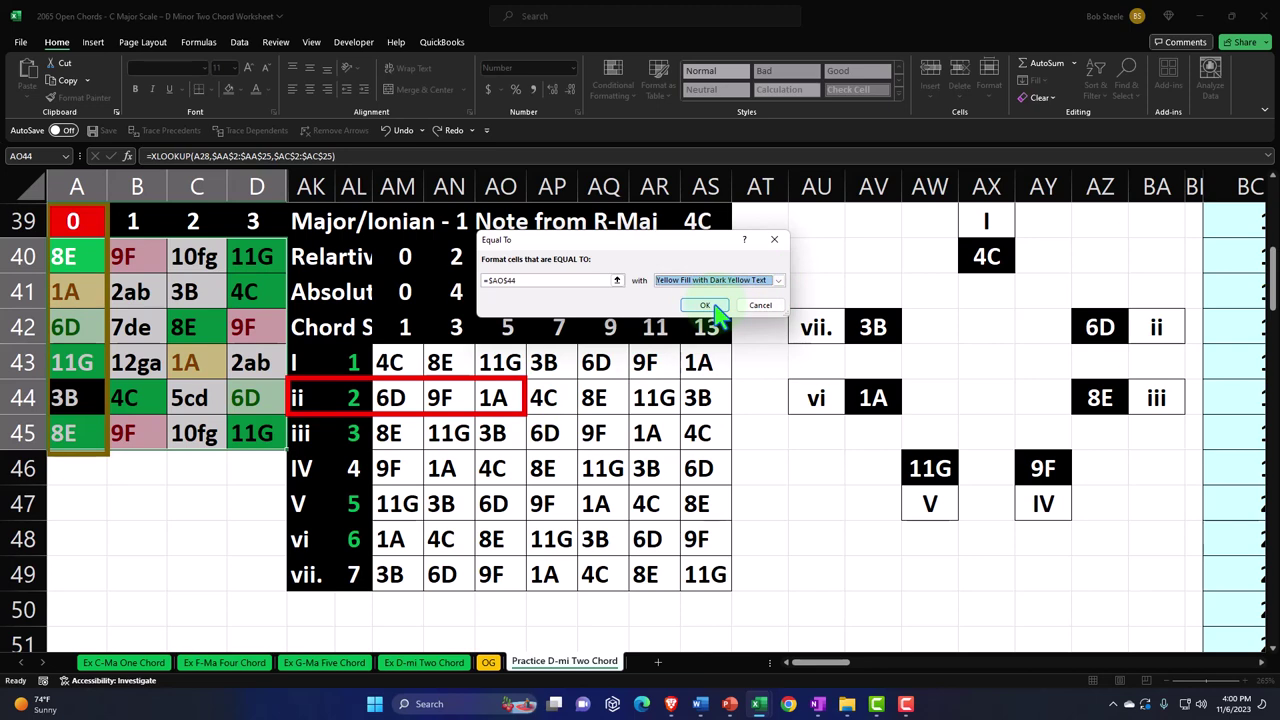
{"action": "left_click", "coordinate": [705, 306]}
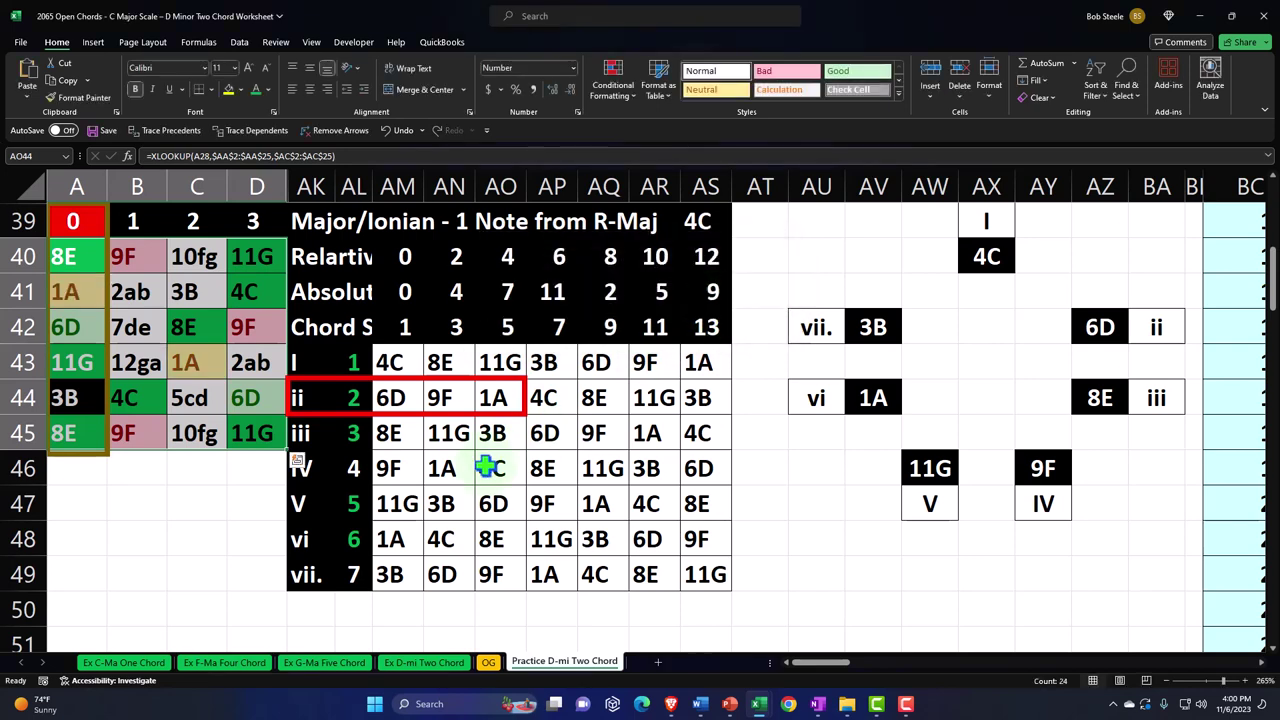
{"action": "left_click", "coordinate": [406, 398]}
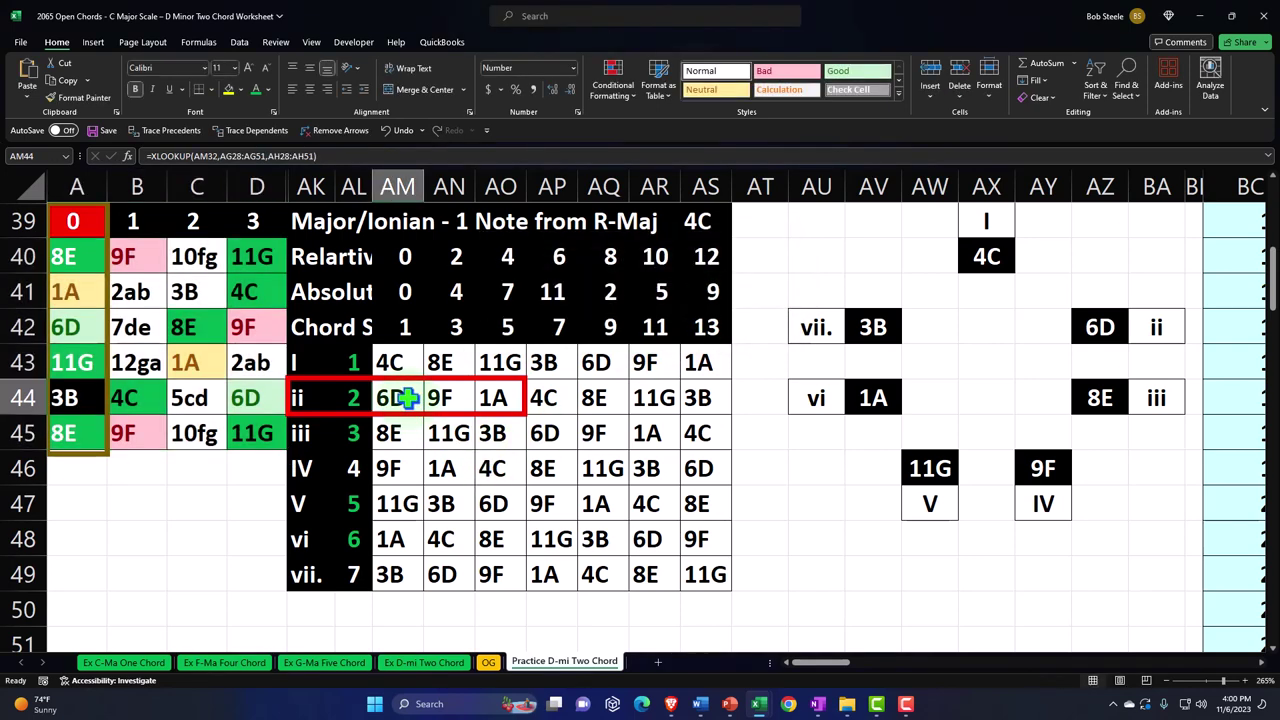
Format-paint D44's green, D42's pink and C43's yellow onto AM44, AN44 and AO44
{"action": "key", "text": "Left"}
{"action": "key", "text": "Left"}
{"action": "key", "text": "Left"}
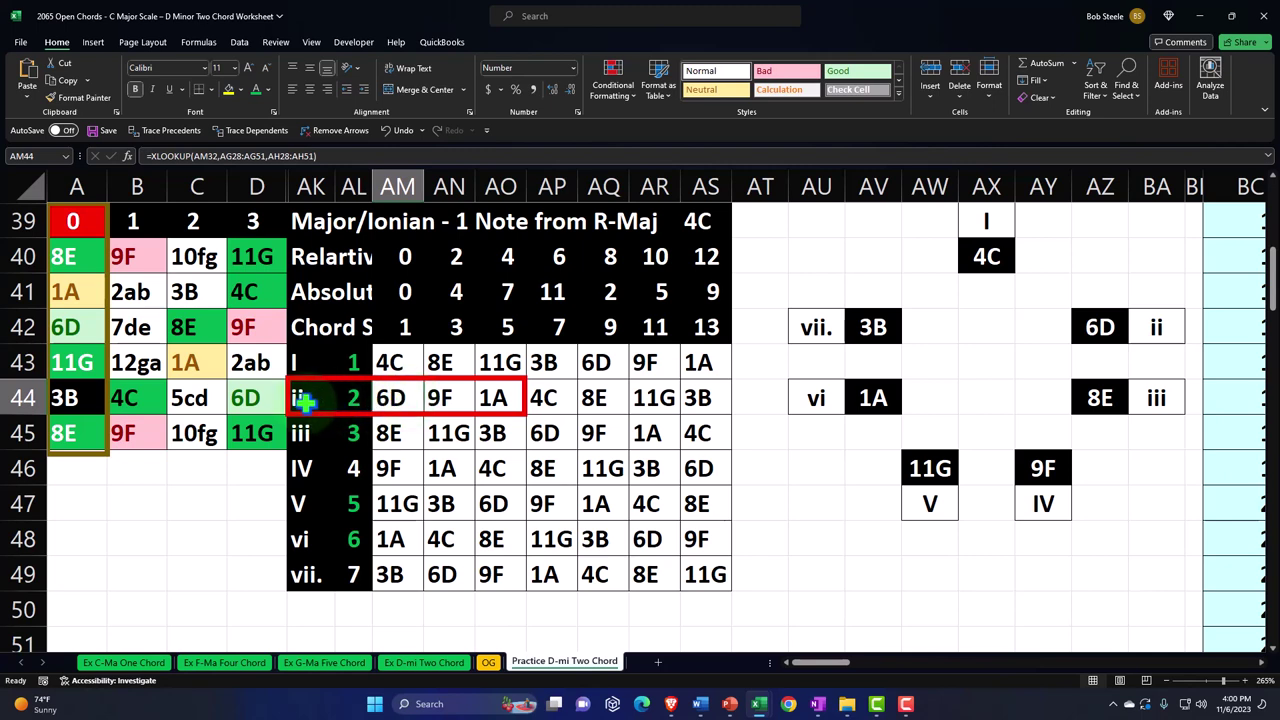
{"action": "left_click", "coordinate": [62, 104]}
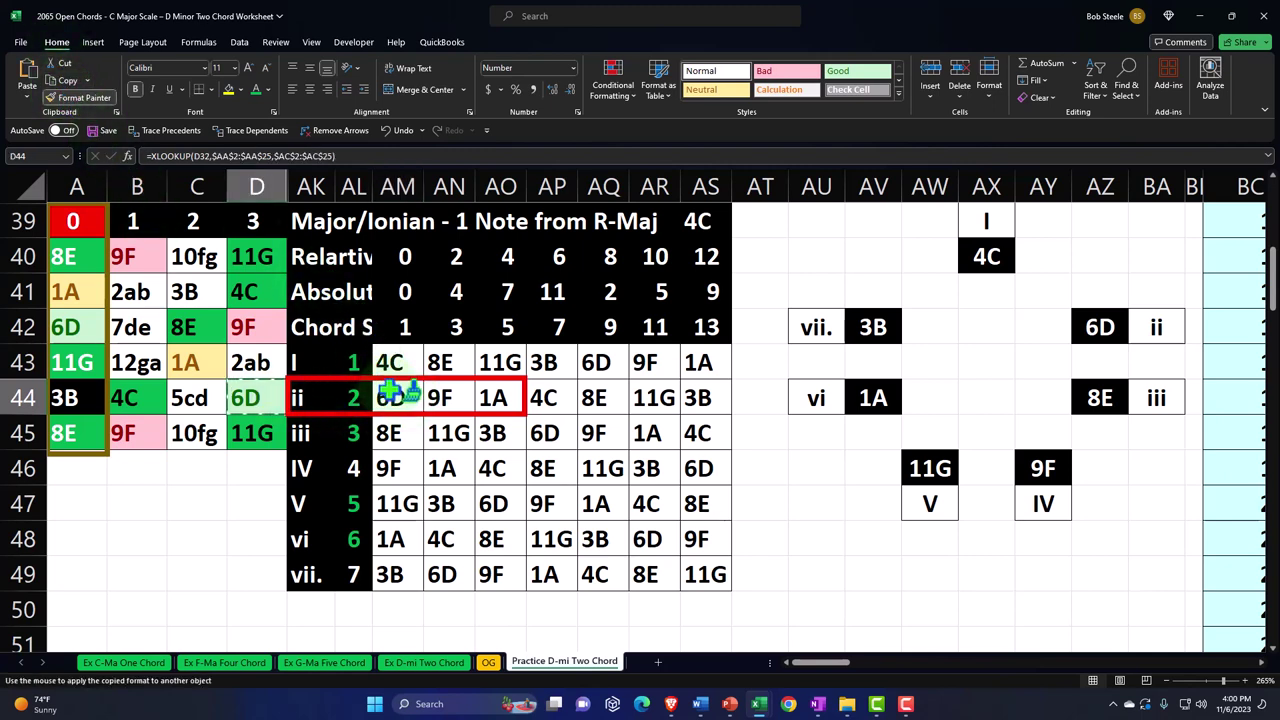
{"action": "left_click", "coordinate": [390, 397]}
{"action": "left_click", "coordinate": [256, 327]}
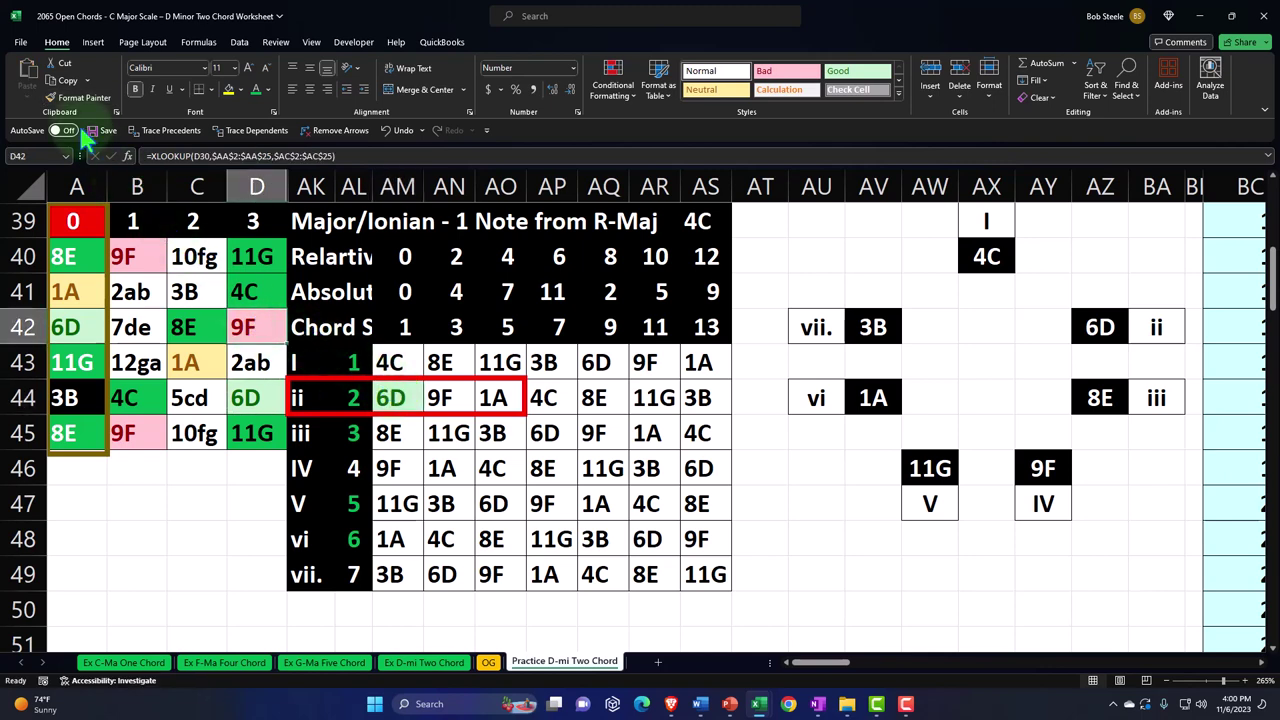
{"action": "left_click", "coordinate": [66, 98]}
{"action": "left_click", "coordinate": [440, 398]}
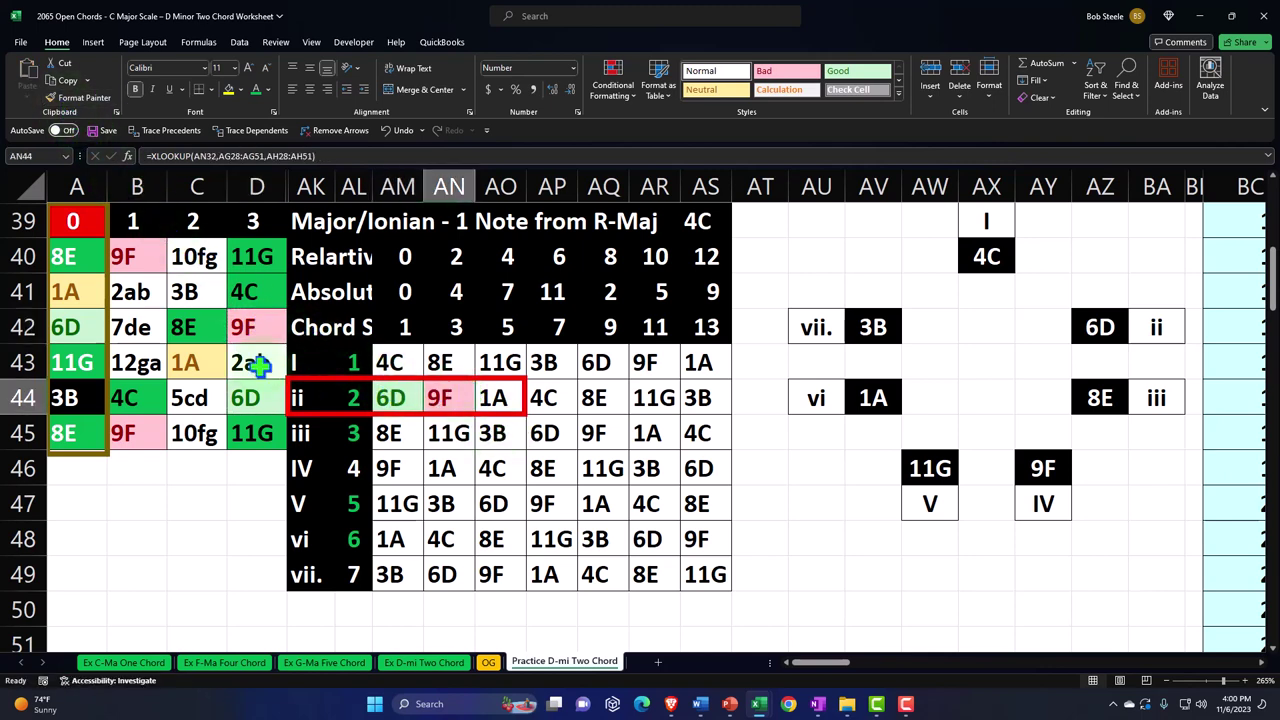
{"action": "left_click", "coordinate": [188, 362]}
{"action": "left_click", "coordinate": [62, 97]}
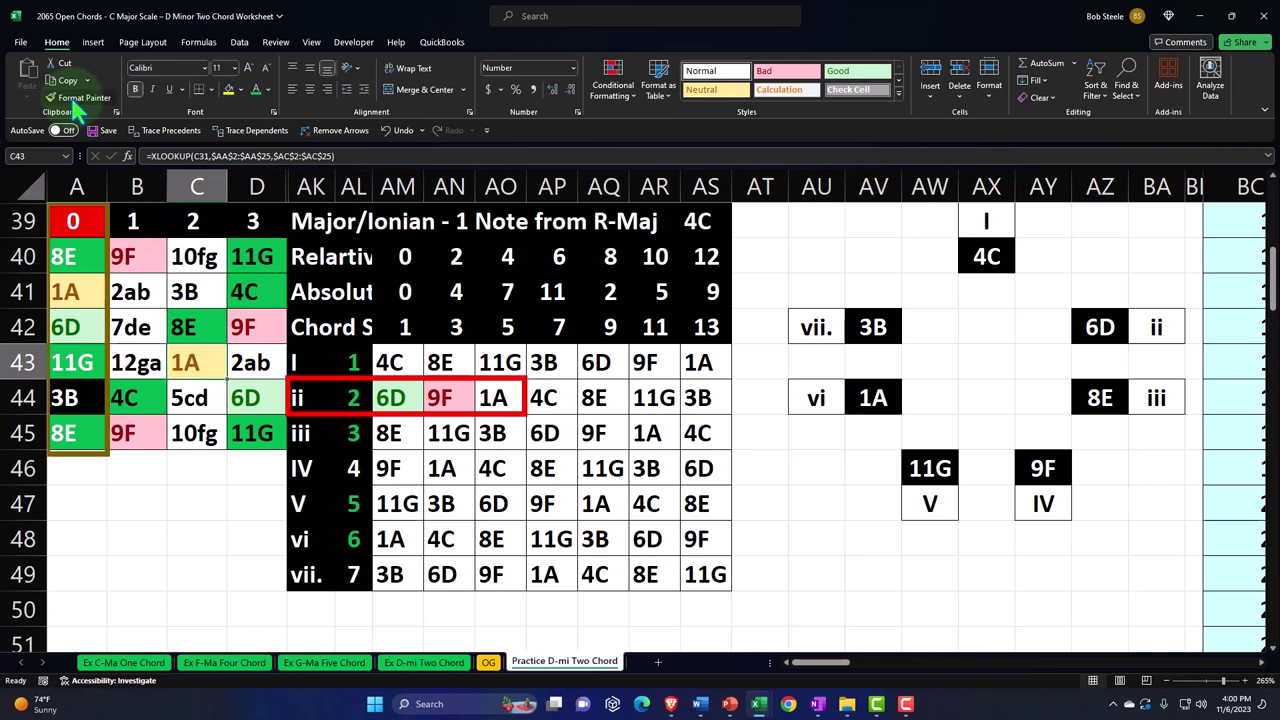
{"action": "left_click", "coordinate": [497, 398]}
Copy the red outline rectangle and resize it to surround the 9F in D42
{"action": "left_click", "coordinate": [472, 411]}
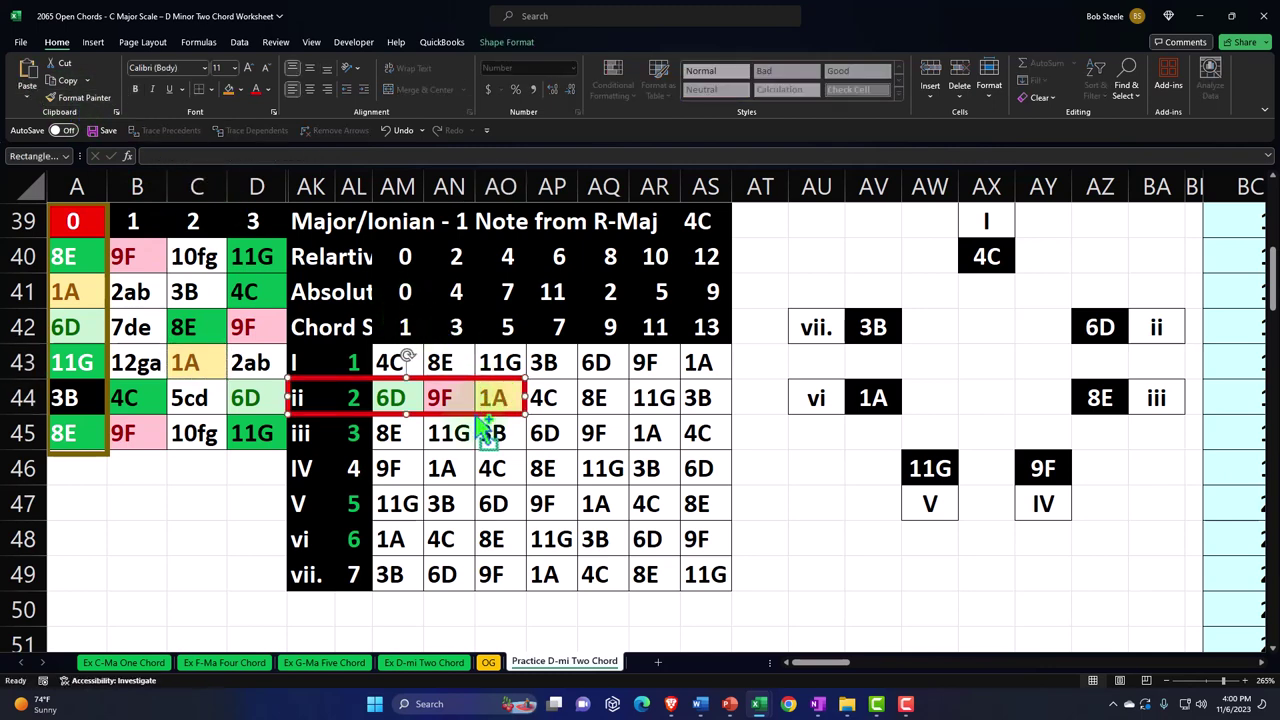
{"action": "left_click_drag", "start_coordinate": [478, 420], "coordinate": [386, 345]}
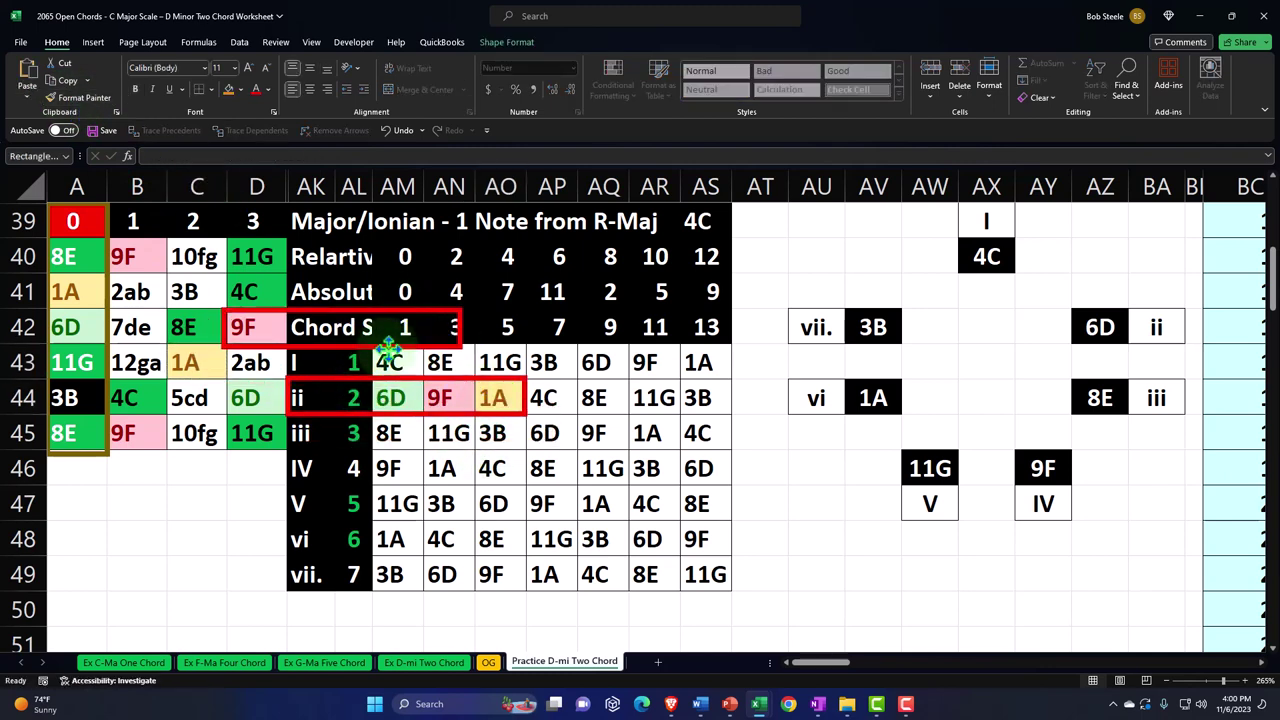
{"action": "left_click_drag", "start_coordinate": [463, 330], "coordinate": [286, 327]}
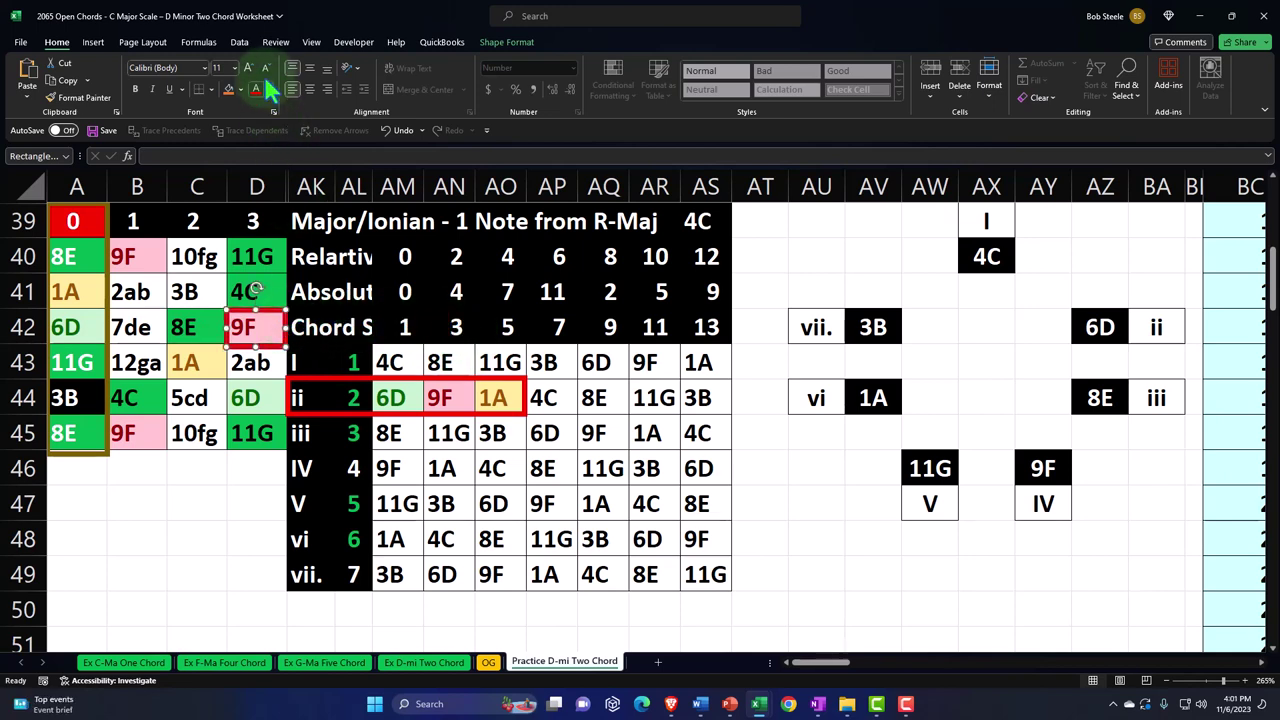
Change the copied shape's outline to yellow and move it onto cell B45
{"action": "left_click", "coordinate": [506, 42]}
{"action": "left_click", "coordinate": [495, 63]}
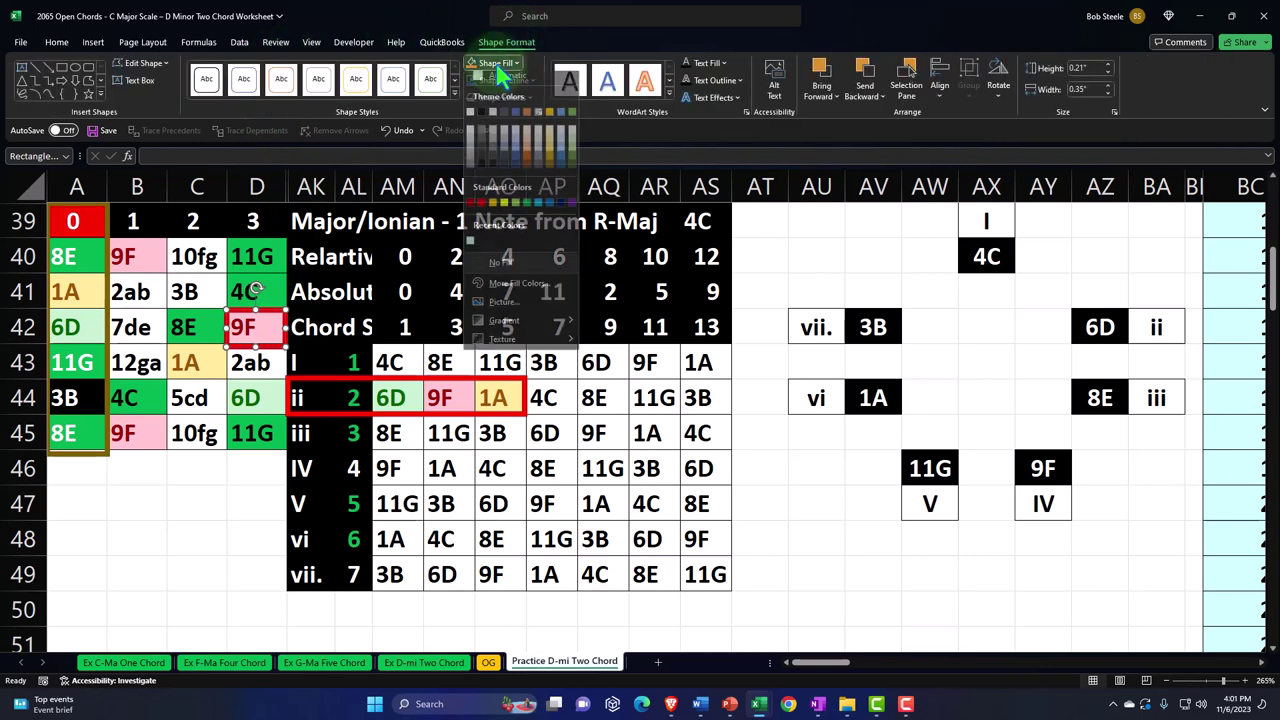
{"action": "left_click", "coordinate": [495, 65]}
{"action": "left_click", "coordinate": [495, 63]}
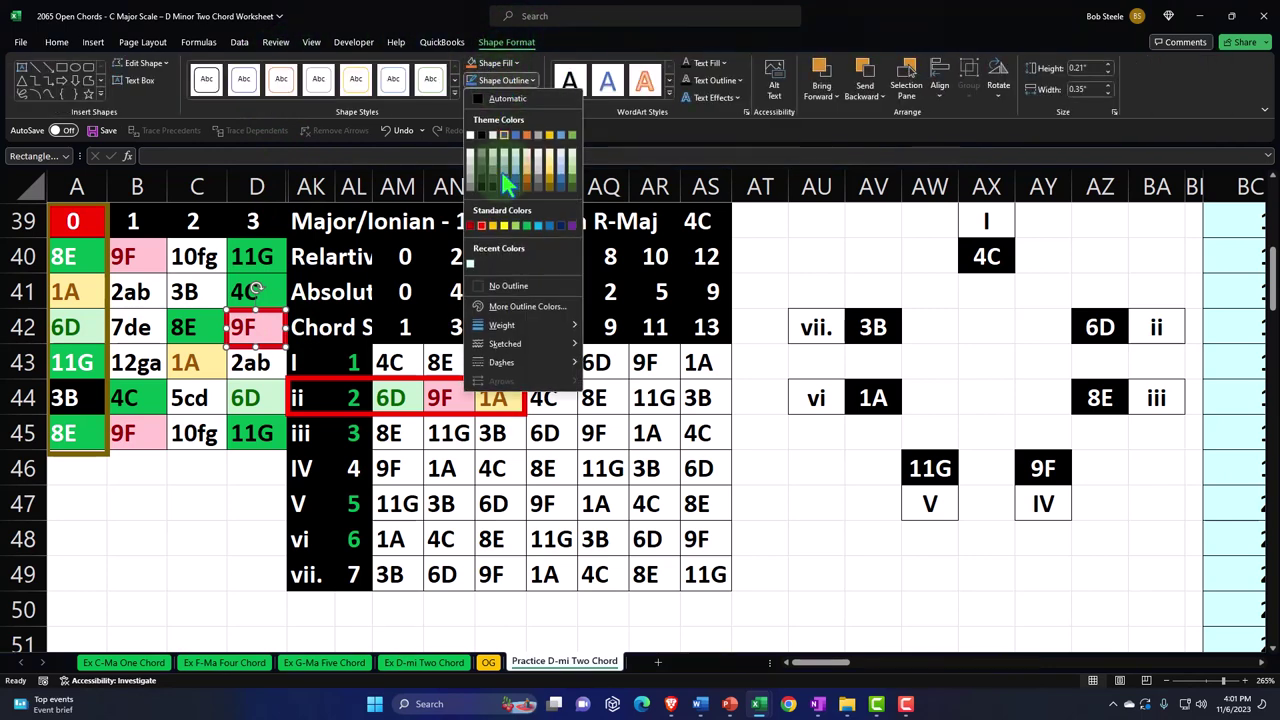
{"action": "left_click", "coordinate": [507, 232]}
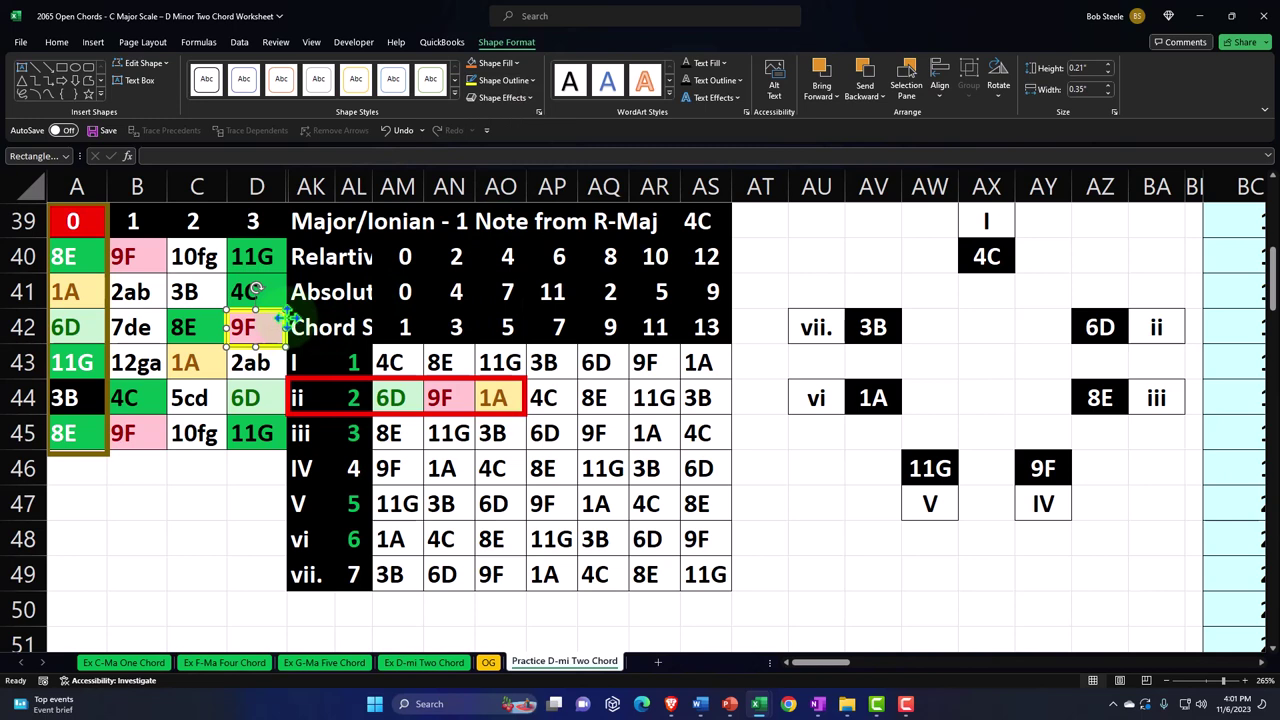
{"action": "left_click_drag", "start_coordinate": [286, 318], "coordinate": [232, 318]}
{"action": "left_click_drag", "start_coordinate": [193, 268], "coordinate": [167, 425]}
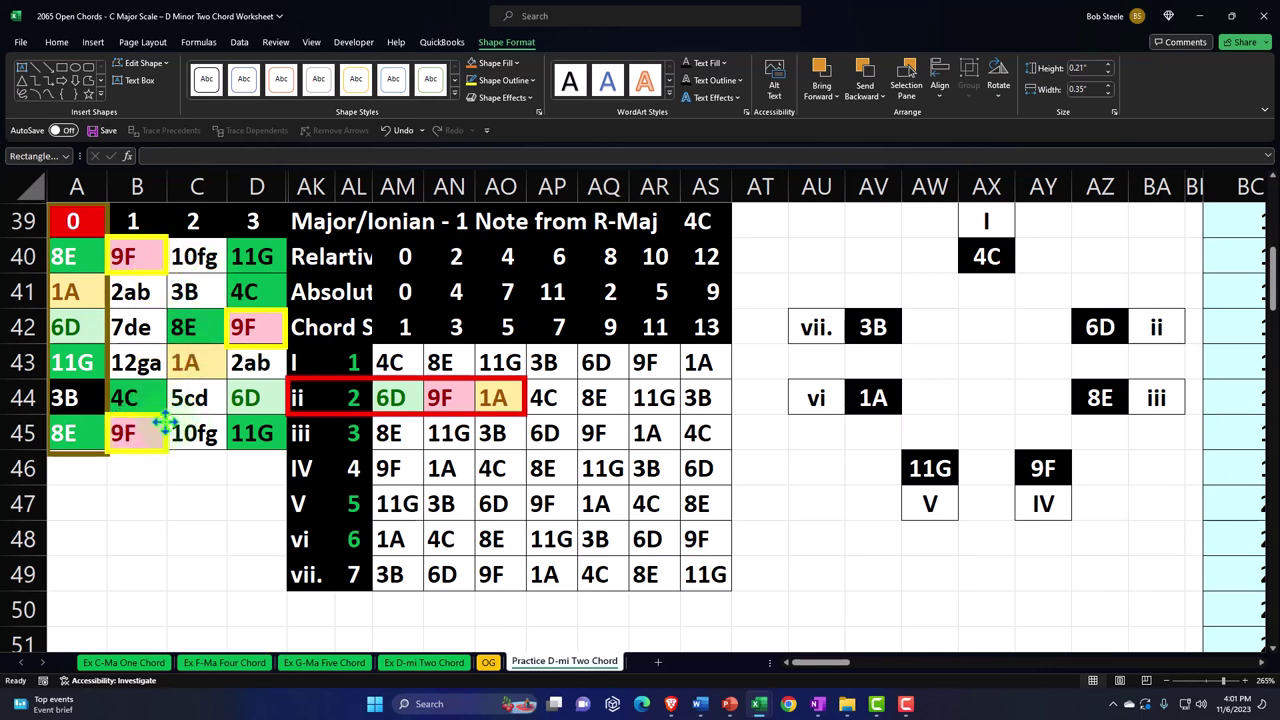
Paste a copy of the red outline around the lower table's ii row at row 70
{"action": "left_click", "coordinate": [337, 410]}
{"action": "scroll", "coordinate": [345, 425], "scroll_direction": "down", "scroll_amount": 3}
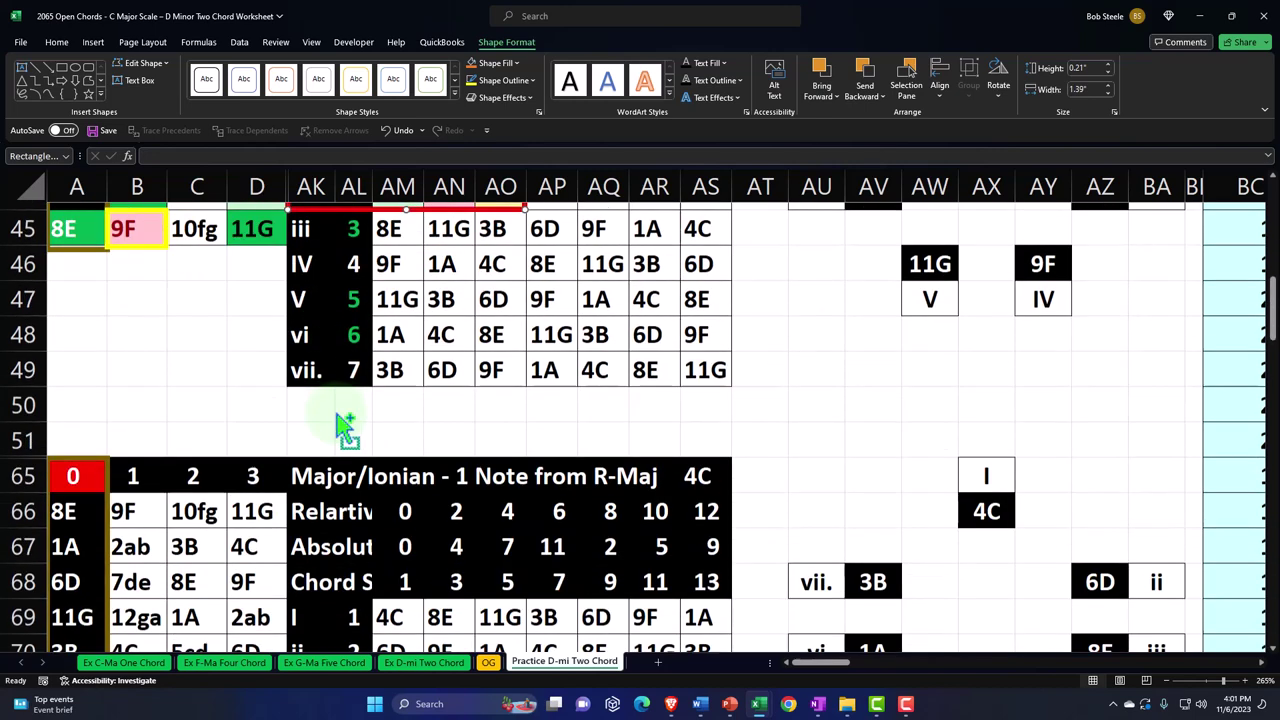
{"action": "left_click", "coordinate": [305, 332]}
{"action": "key", "text": "ctrl+v"}
{"action": "left_click_drag", "start_coordinate": [321, 342], "coordinate": [322, 556]}
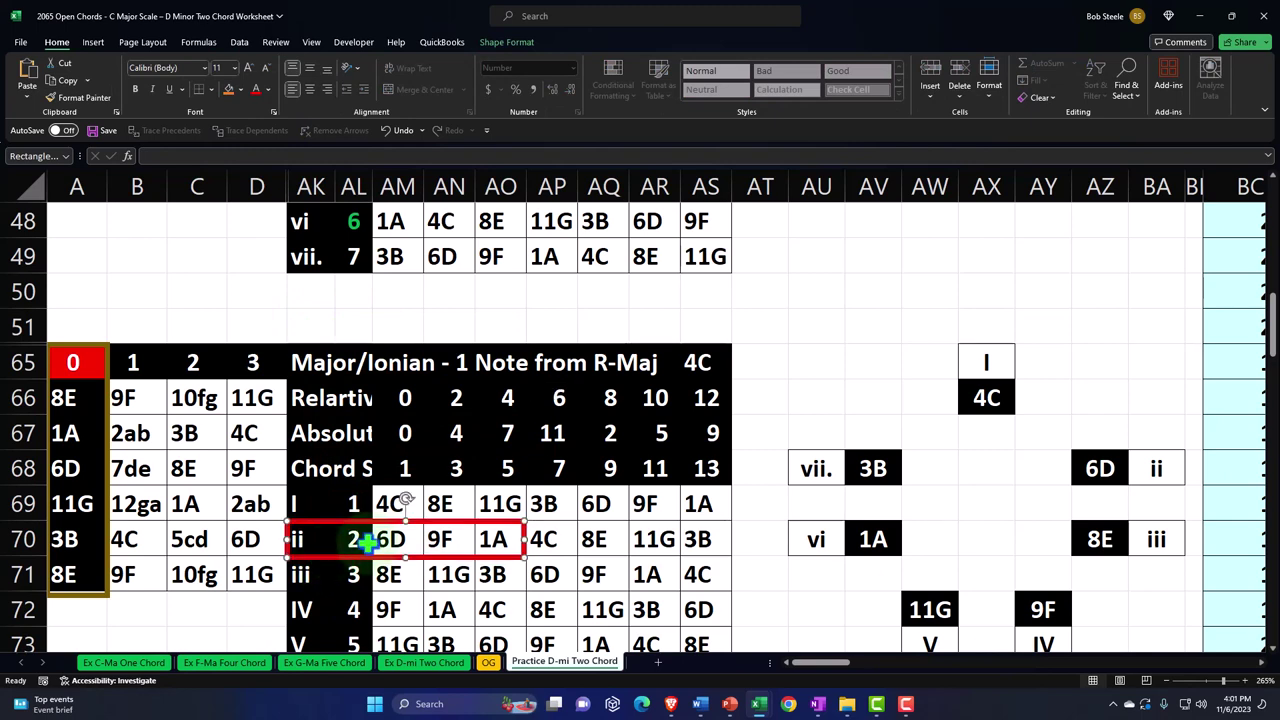
{"action": "left_click_drag", "start_coordinate": [64, 395], "coordinate": [229, 591]}
Abandon an unfinished Equal To rule and undo the light red 8E highlighting
{"action": "scroll", "coordinate": [229, 591], "scroll_direction": "down", "scroll_amount": 1}
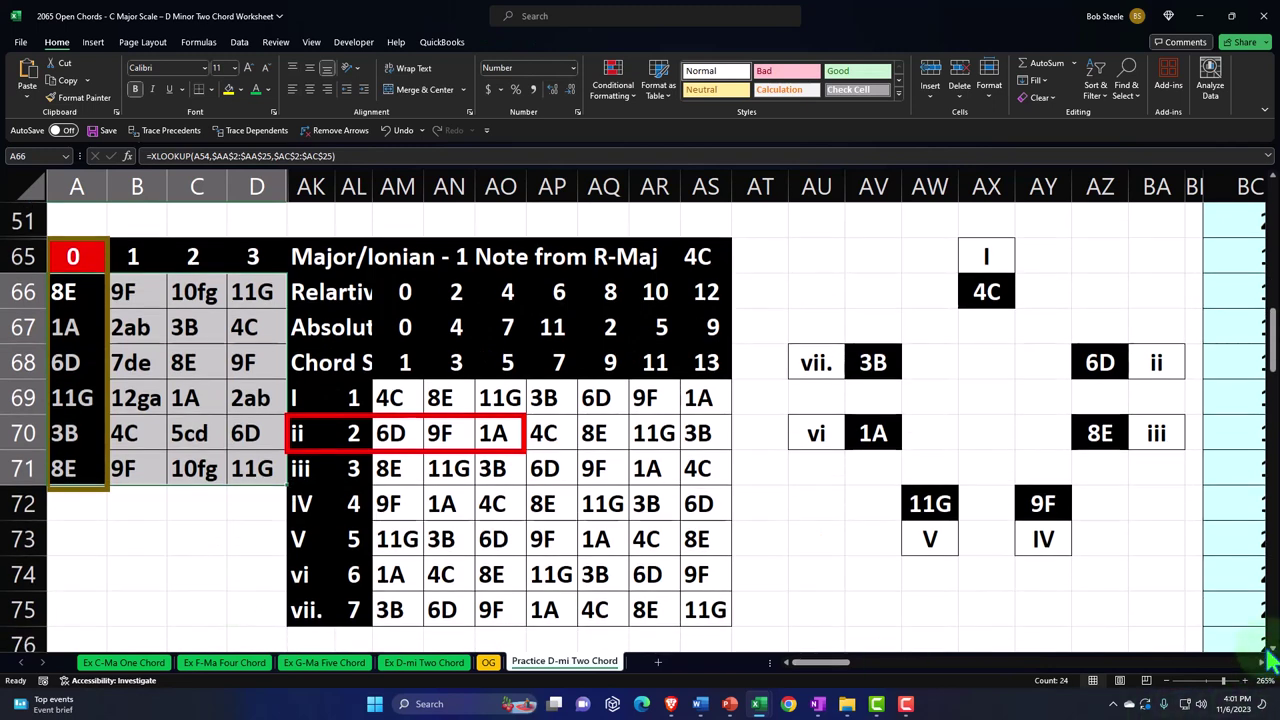
{"action": "scroll", "coordinate": [1266, 652], "scroll_direction": "down", "scroll_amount": 1}
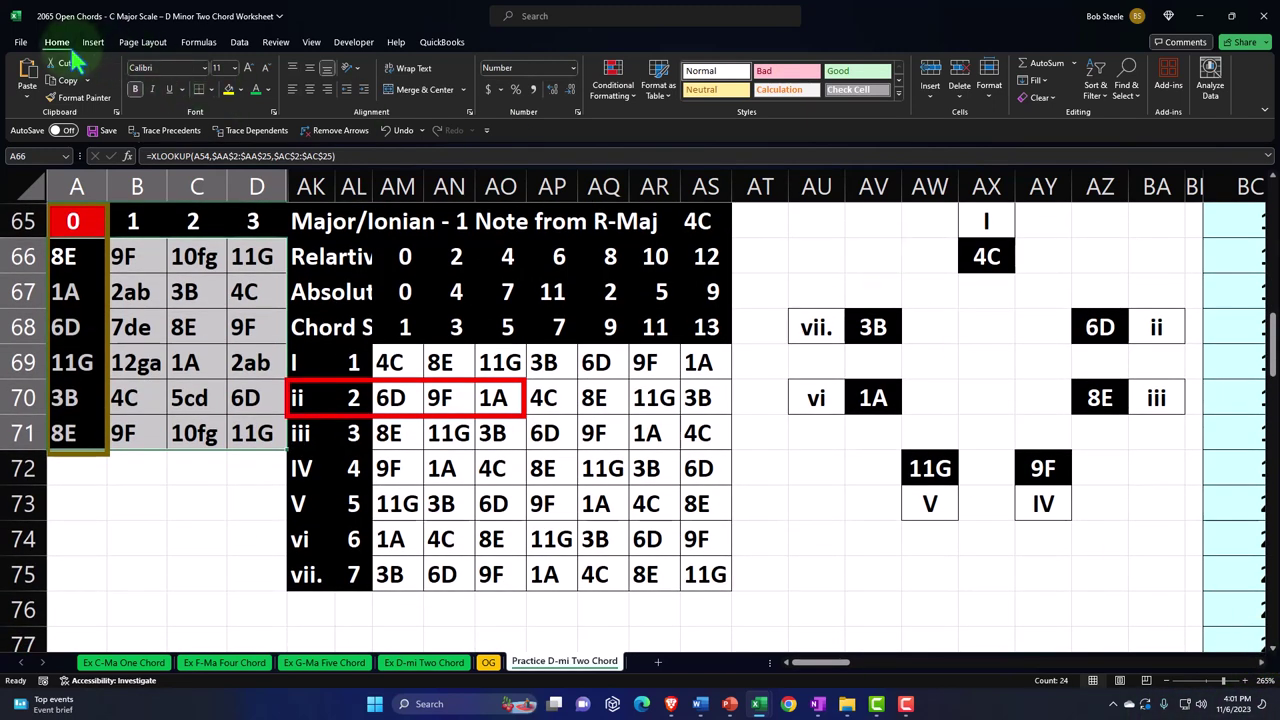
{"action": "left_click", "coordinate": [617, 88]}
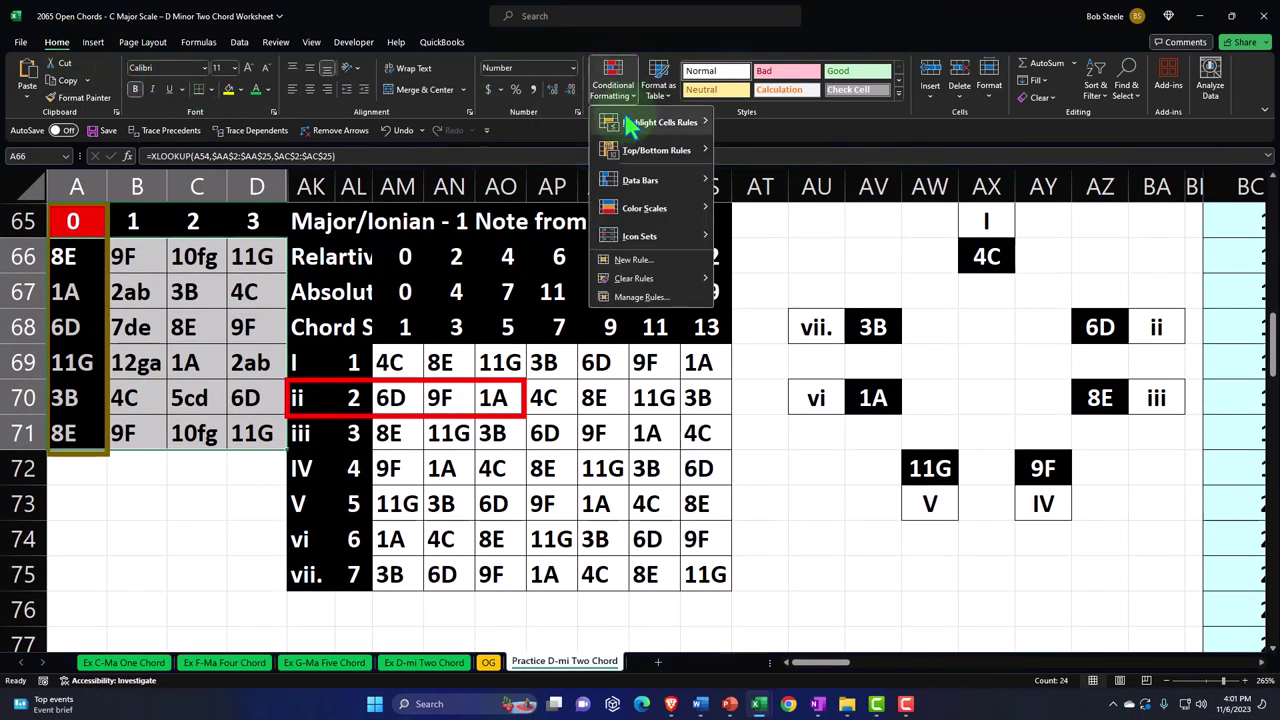
{"action": "mouse_move", "coordinate": [680, 124]}
{"action": "left_click", "coordinate": [766, 206]}
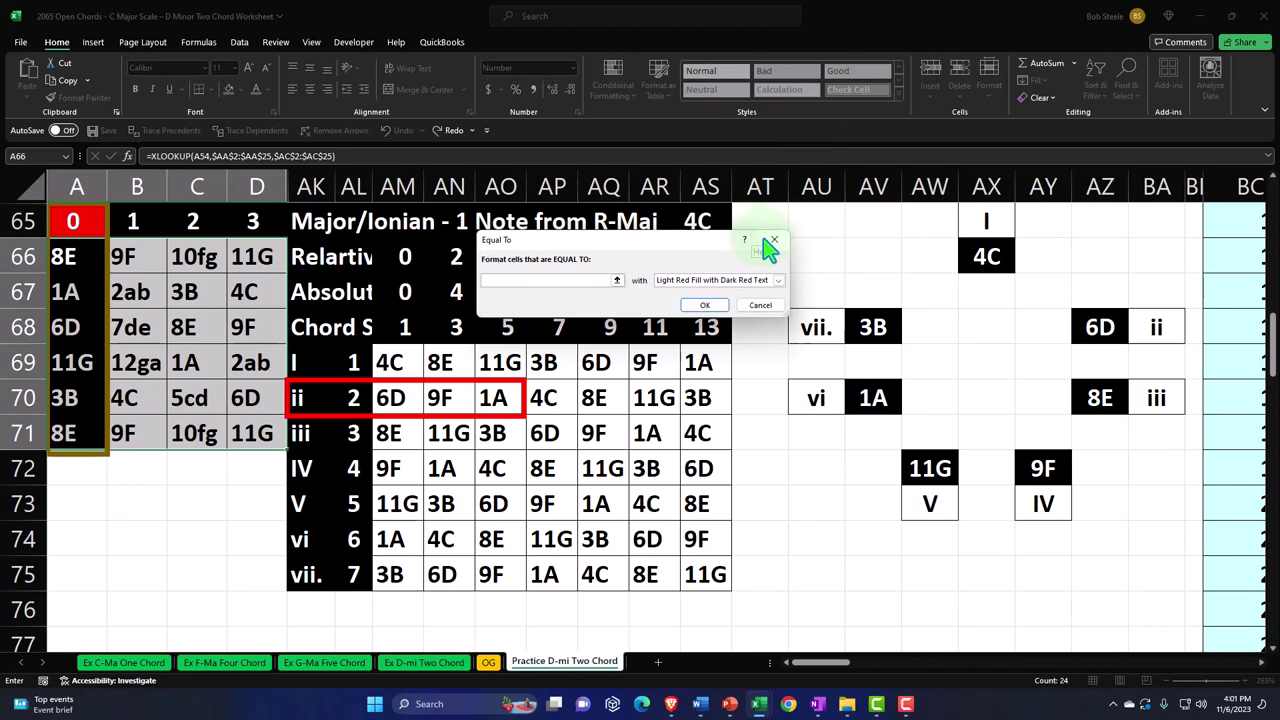
{"action": "scroll", "coordinate": [640, 400], "scroll_direction": "down", "scroll_amount": 3}
{"action": "scroll", "coordinate": [640, 400], "scroll_direction": "up", "scroll_amount": 3}
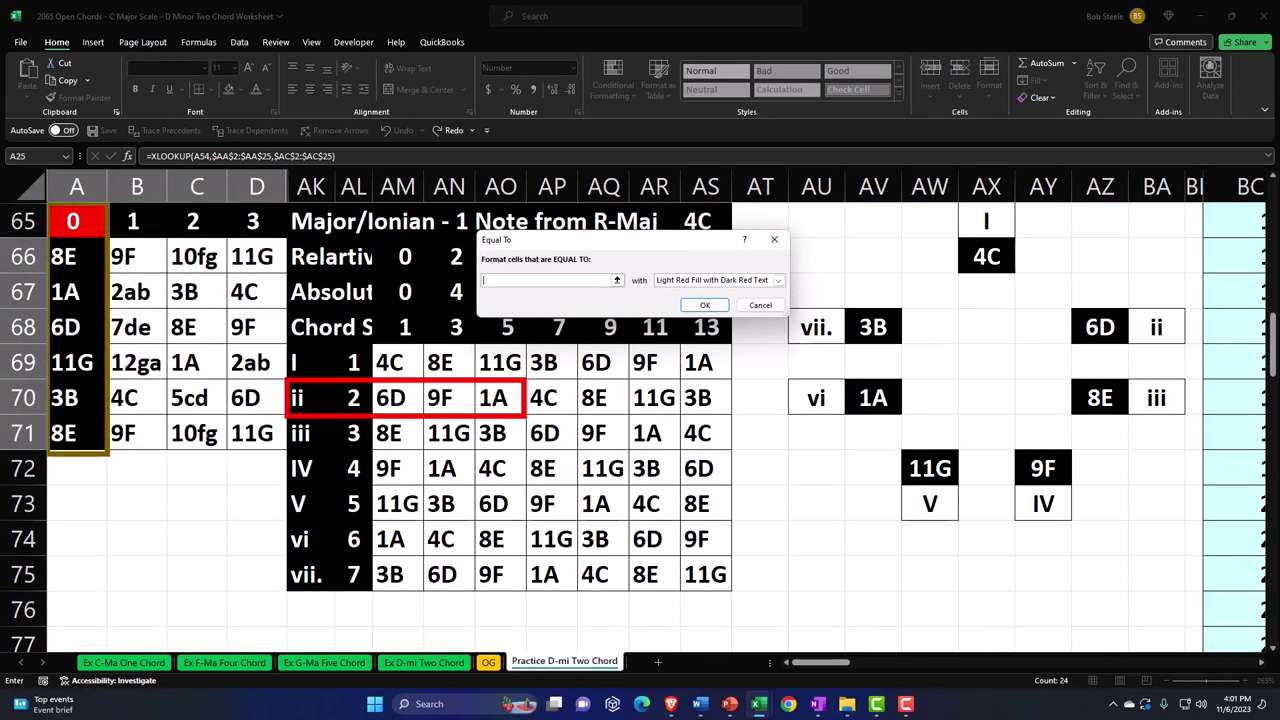
{"action": "left_click", "coordinate": [391, 362]}
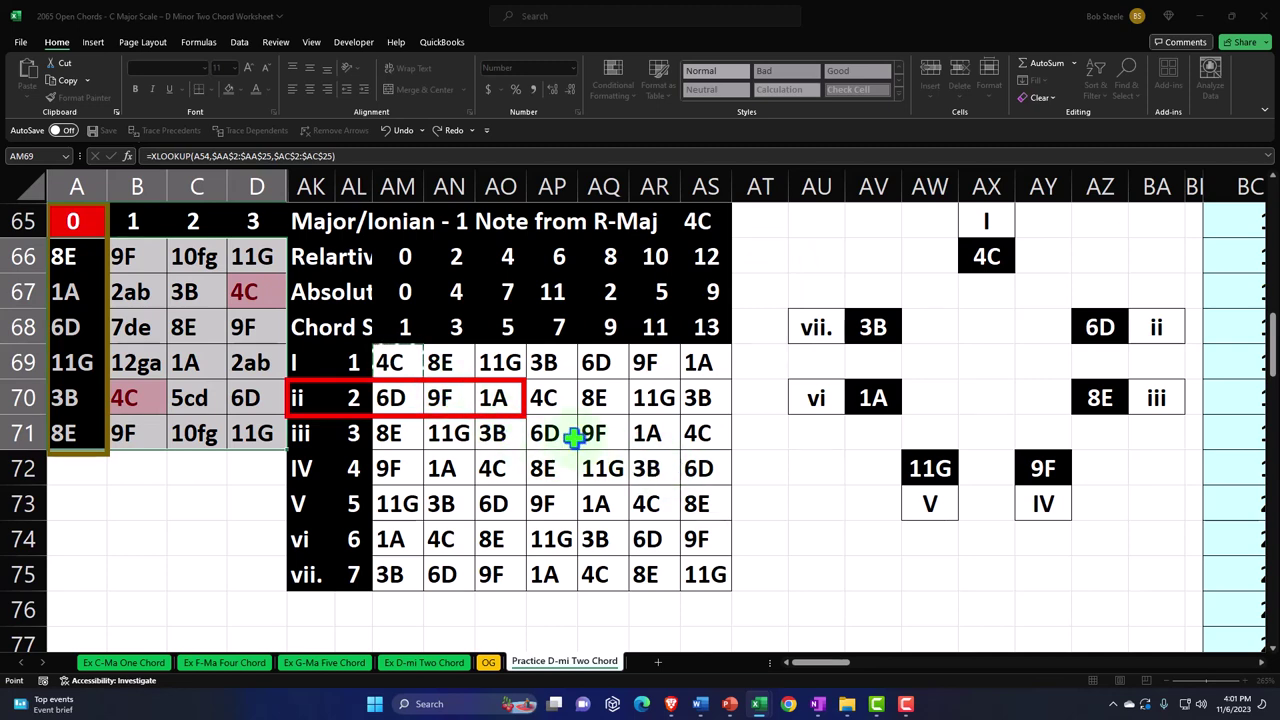
{"action": "key", "text": "ctrl+c"}
{"action": "scroll", "coordinate": [652, 470], "scroll_direction": "up", "scroll_amount": 4}
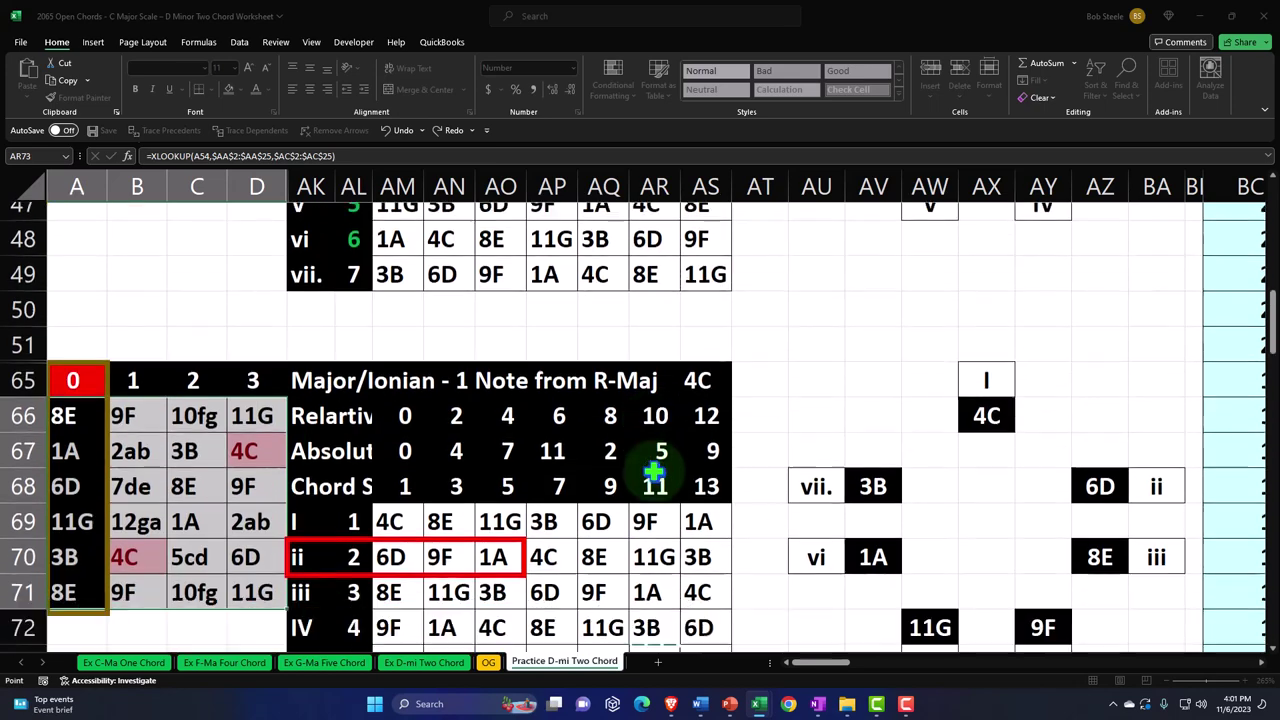
{"action": "scroll", "coordinate": [652, 470], "scroll_direction": "down", "scroll_amount": 4}
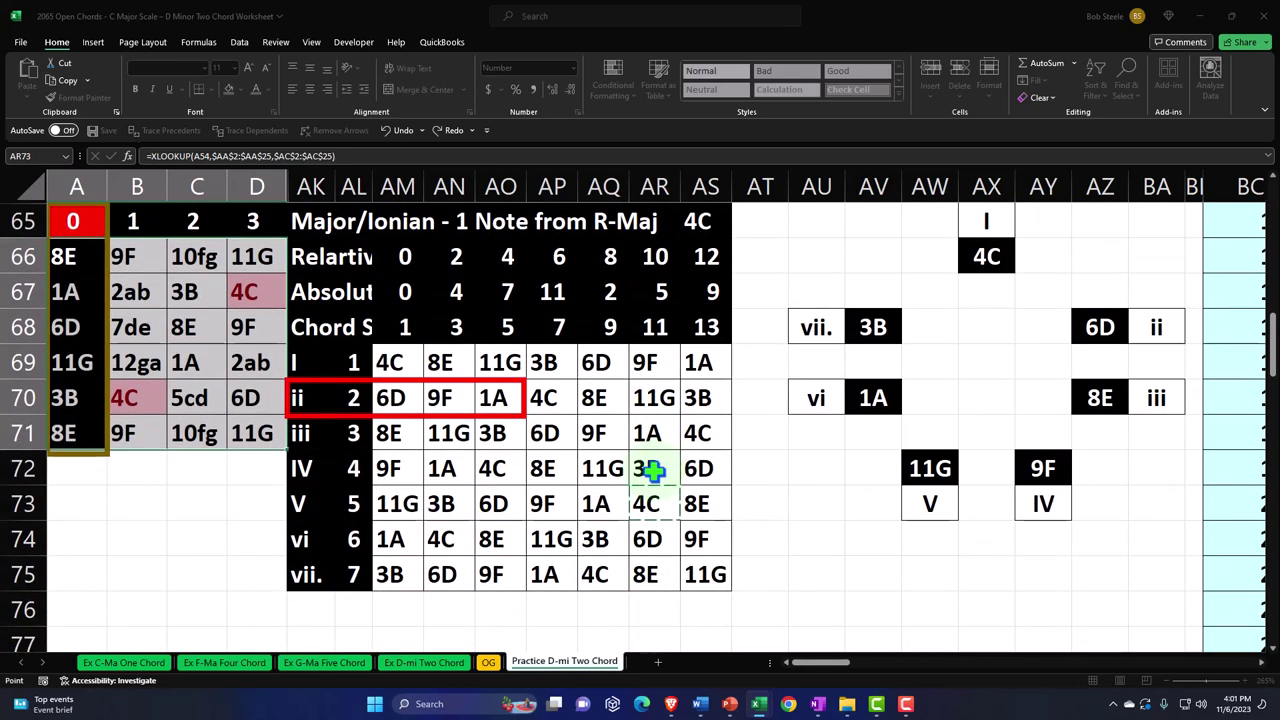
{"action": "left_click", "coordinate": [565, 482]}
{"action": "key", "text": "ctrl+c"}
{"action": "key", "text": "Escape"}
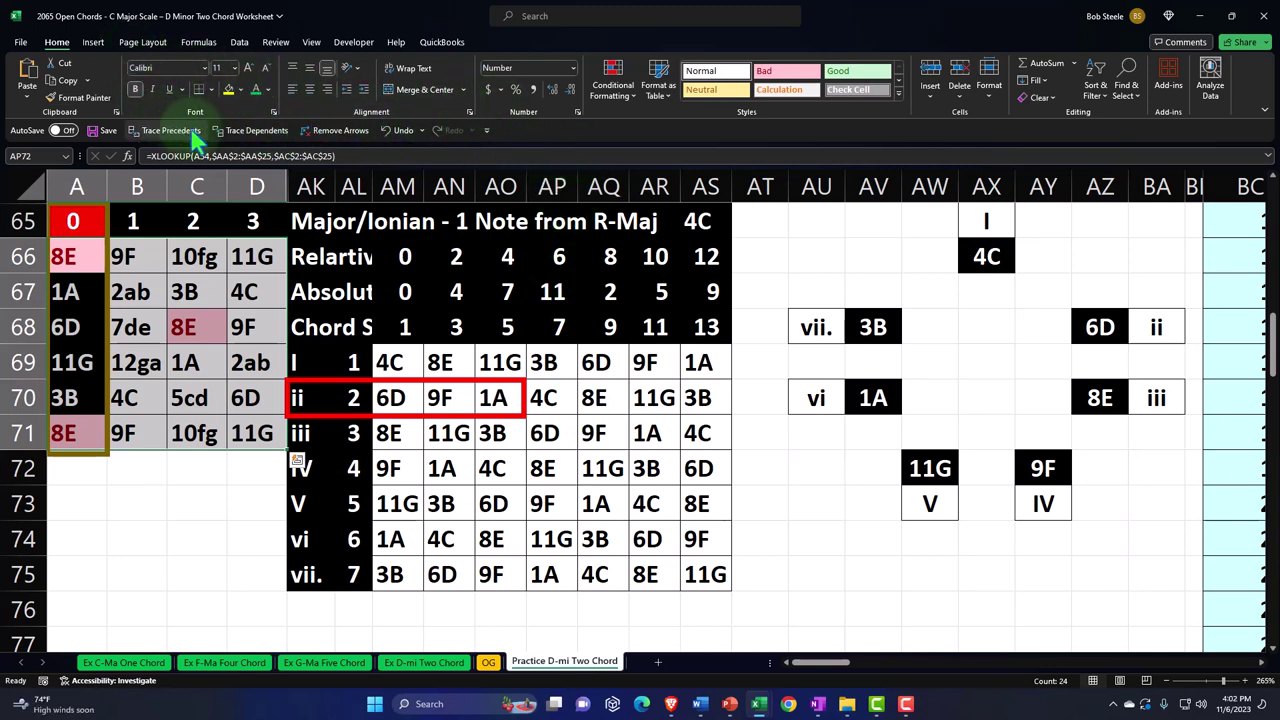
{"action": "key", "text": "ctrl+z"}
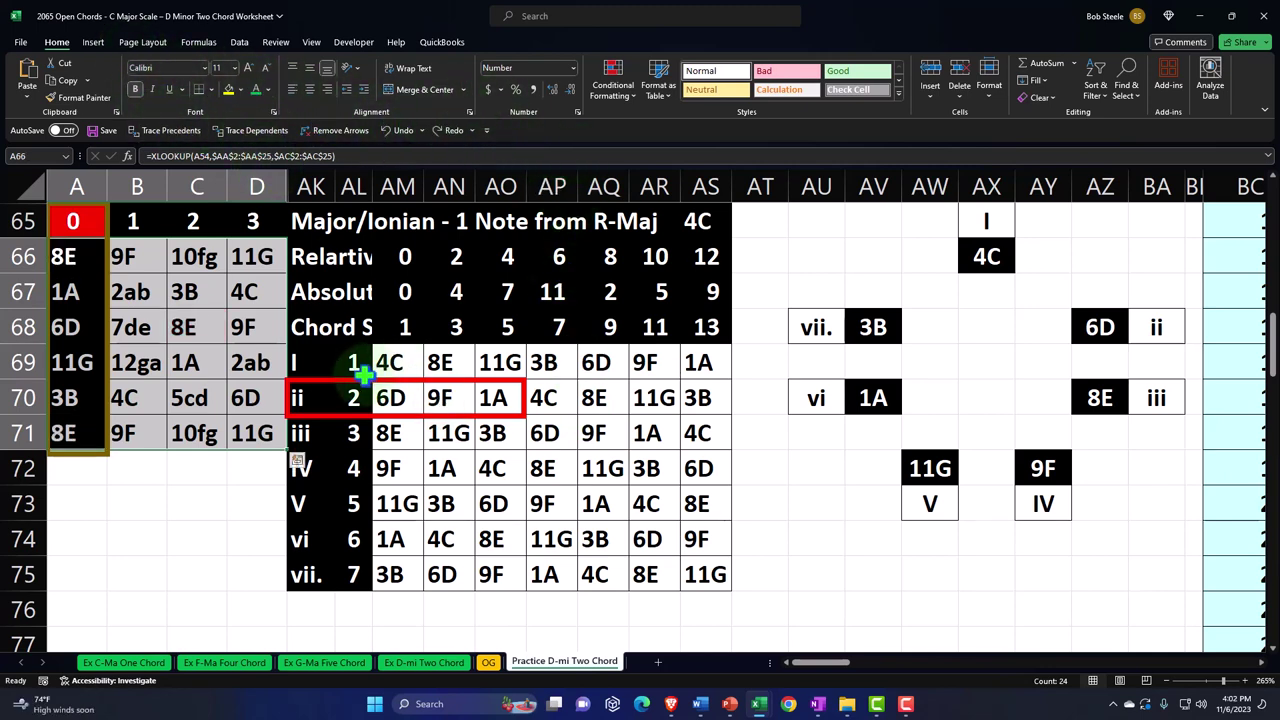
Highlight cells equal to 4C (AM69) with a custom light blue fill
{"action": "left_click", "coordinate": [613, 80]}
{"action": "mouse_move", "coordinate": [700, 120]}
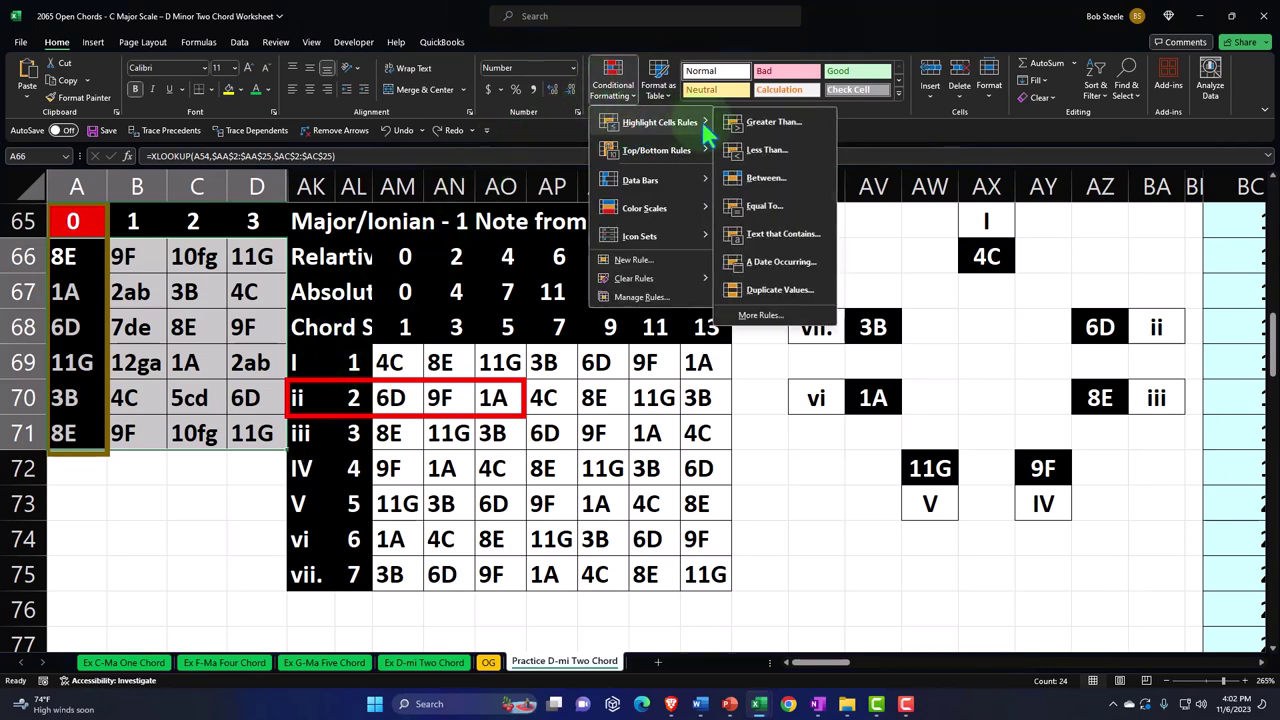
{"action": "left_click", "coordinate": [752, 206]}
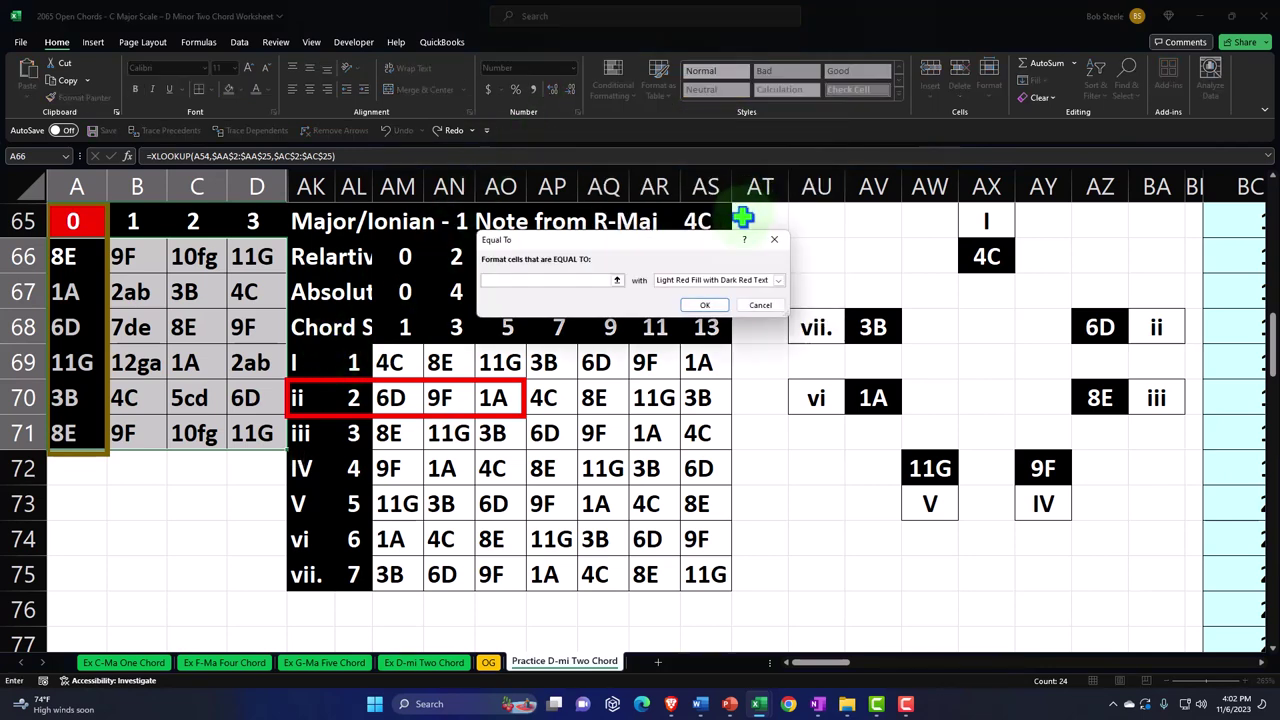
{"action": "left_click", "coordinate": [405, 362]}
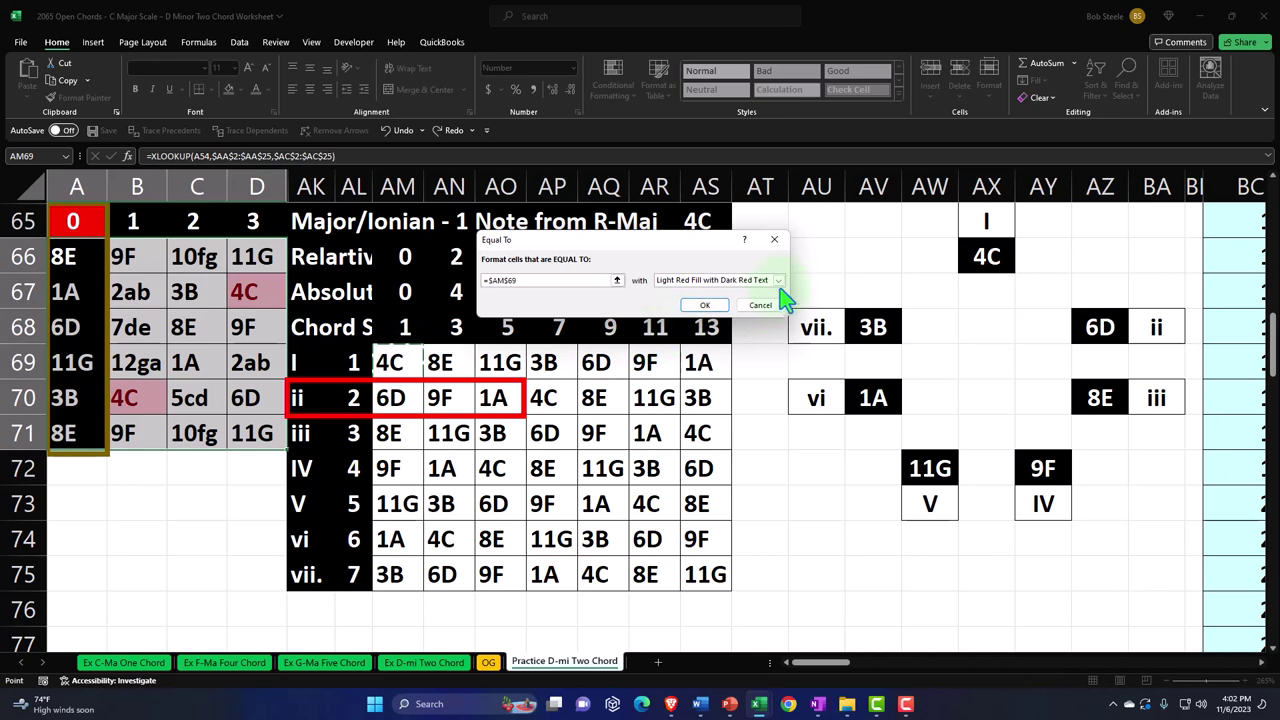
{"action": "left_click", "coordinate": [778, 280]}
{"action": "left_click", "coordinate": [762, 310]}
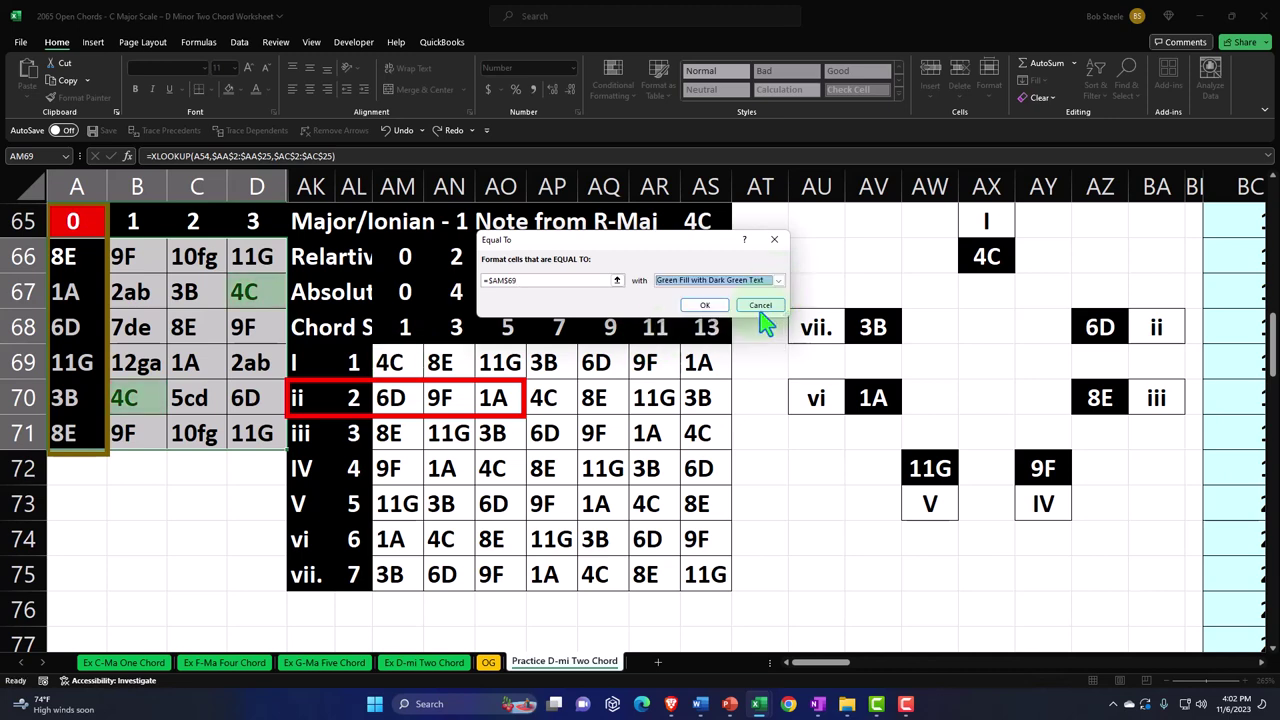
{"action": "left_click", "coordinate": [778, 281]}
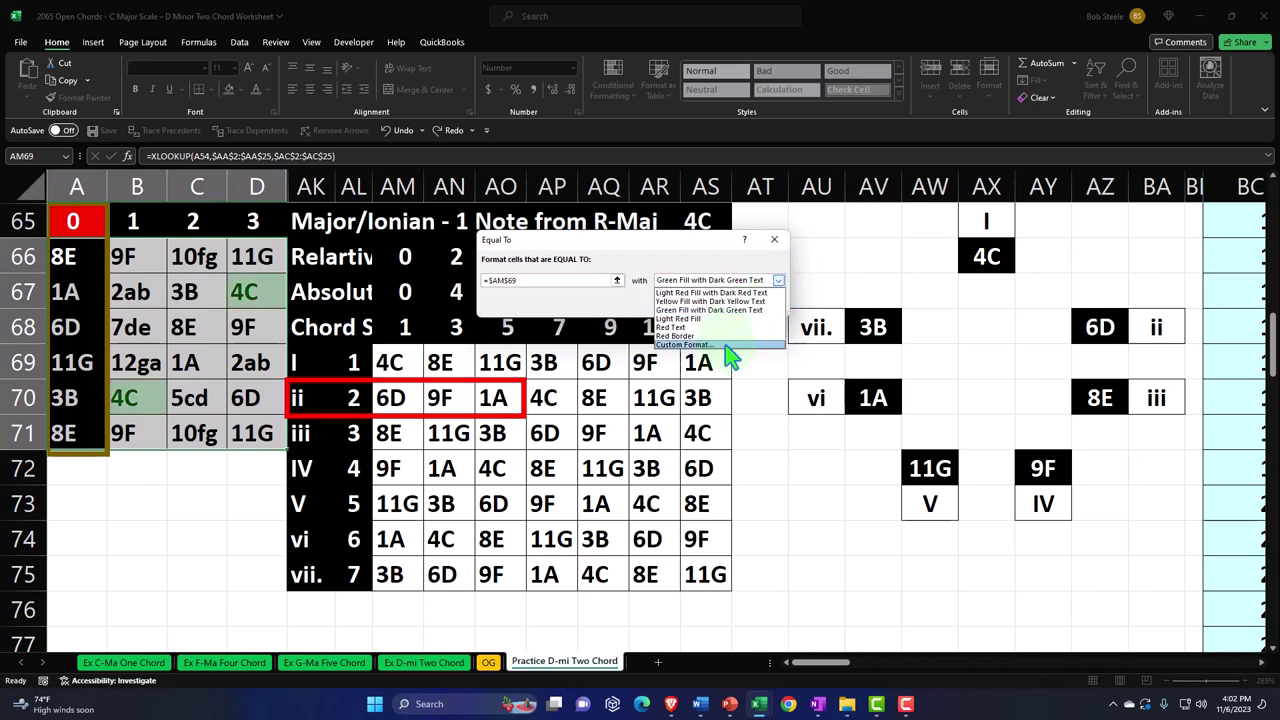
{"action": "left_click", "coordinate": [734, 344]}
{"action": "left_click", "coordinate": [551, 242]}
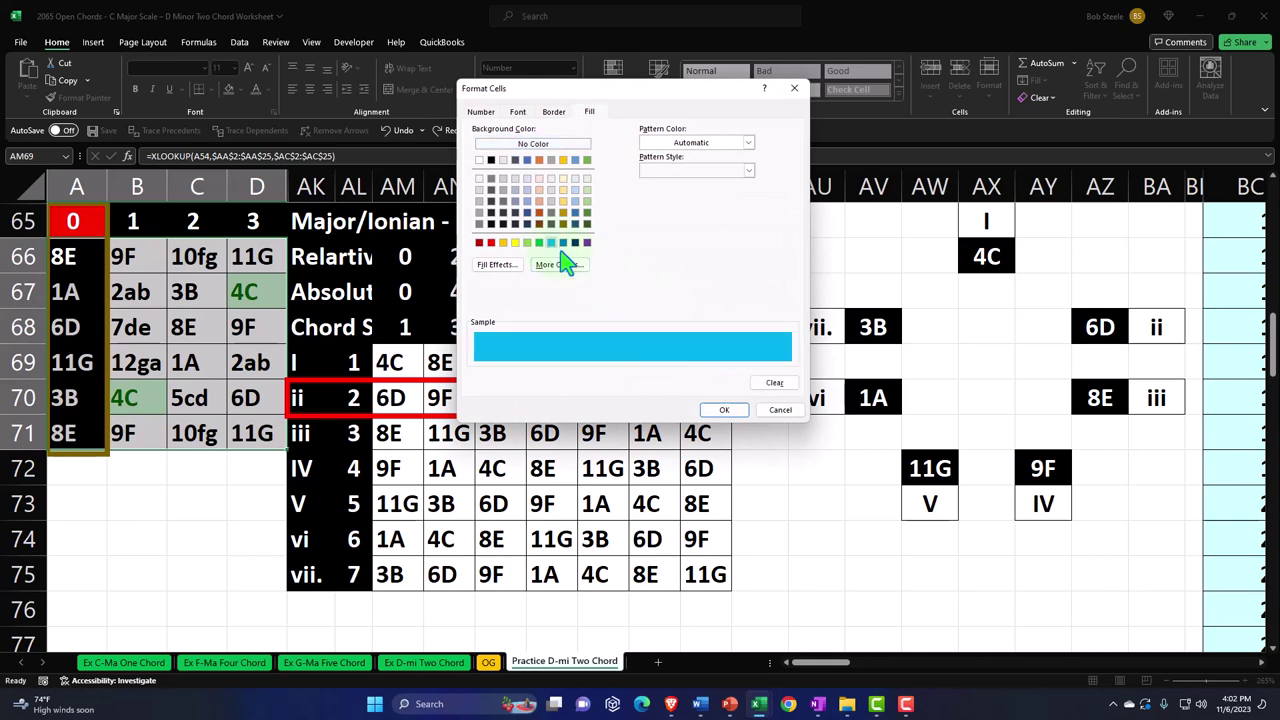
{"action": "left_click", "coordinate": [718, 410]}
{"action": "left_click", "coordinate": [703, 300]}
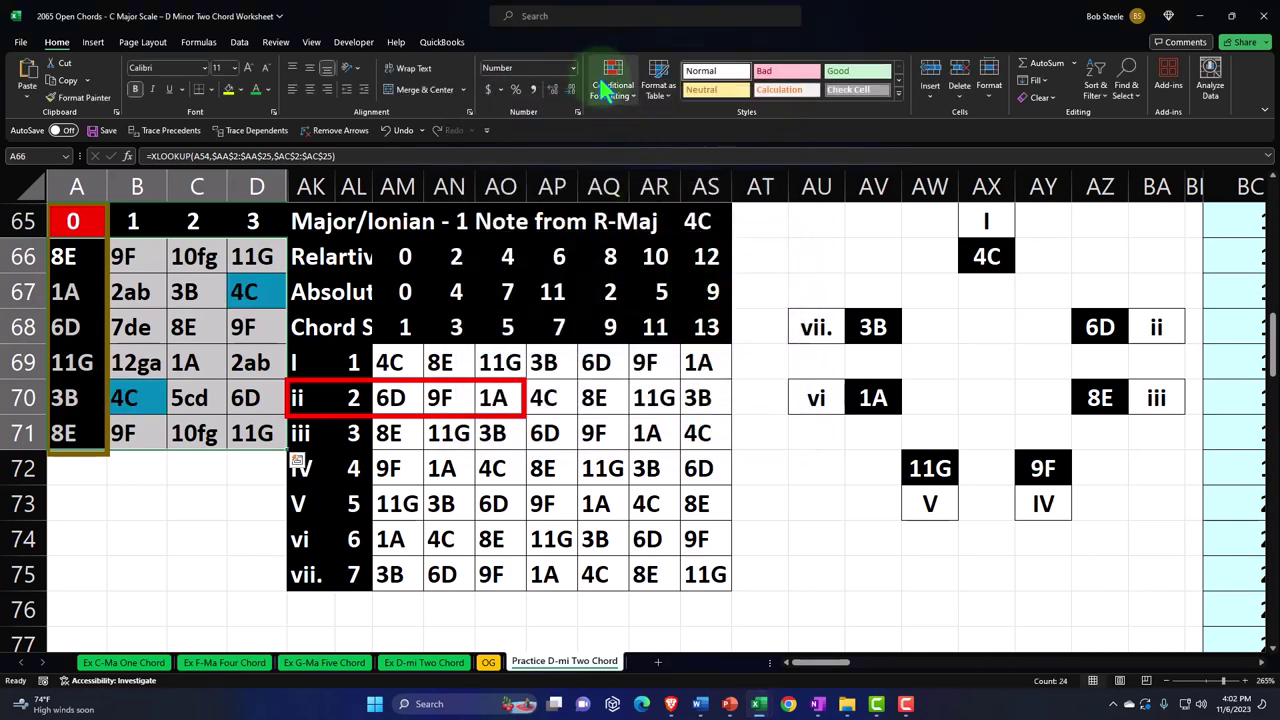
Highlight cells equal to 6D (AM70) with a custom light blue fill
{"action": "left_click", "coordinate": [603, 88]}
{"action": "mouse_move", "coordinate": [625, 128]}
{"action": "left_click", "coordinate": [765, 222]}
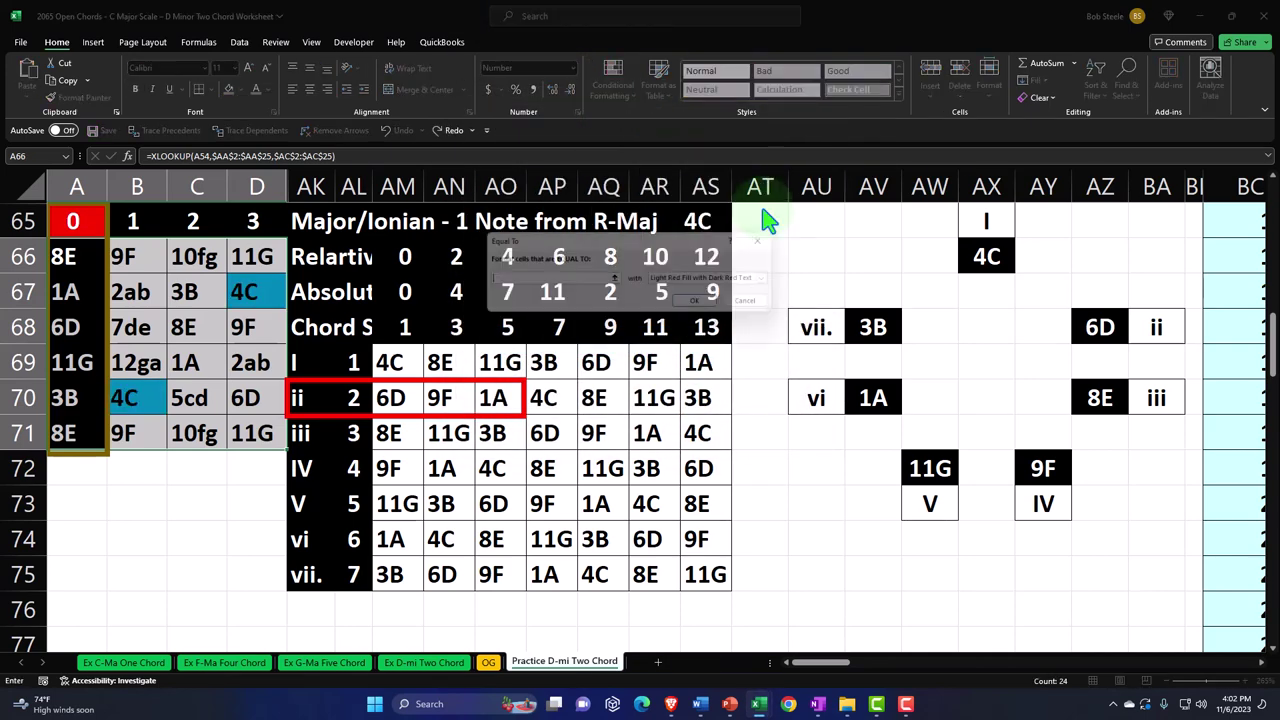
{"action": "left_click", "coordinate": [390, 397]}
{"action": "left_click", "coordinate": [779, 281]}
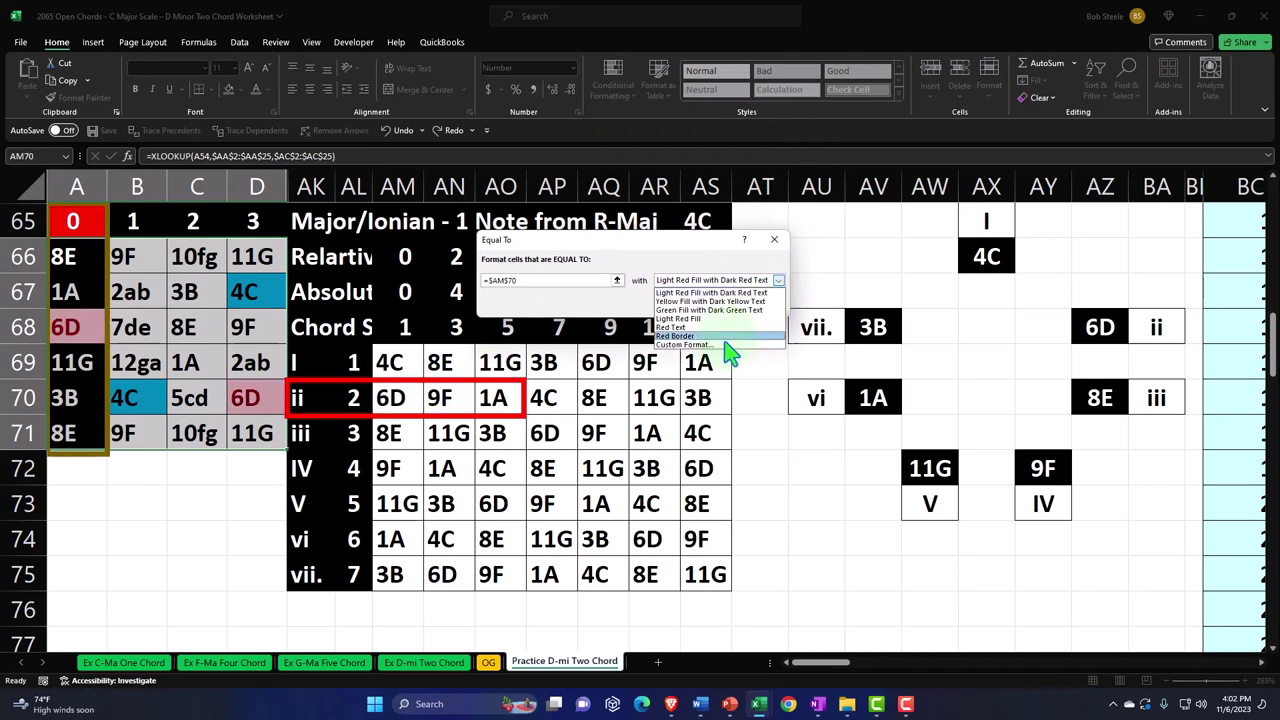
{"action": "left_click", "coordinate": [728, 344]}
{"action": "left_click", "coordinate": [551, 243]}
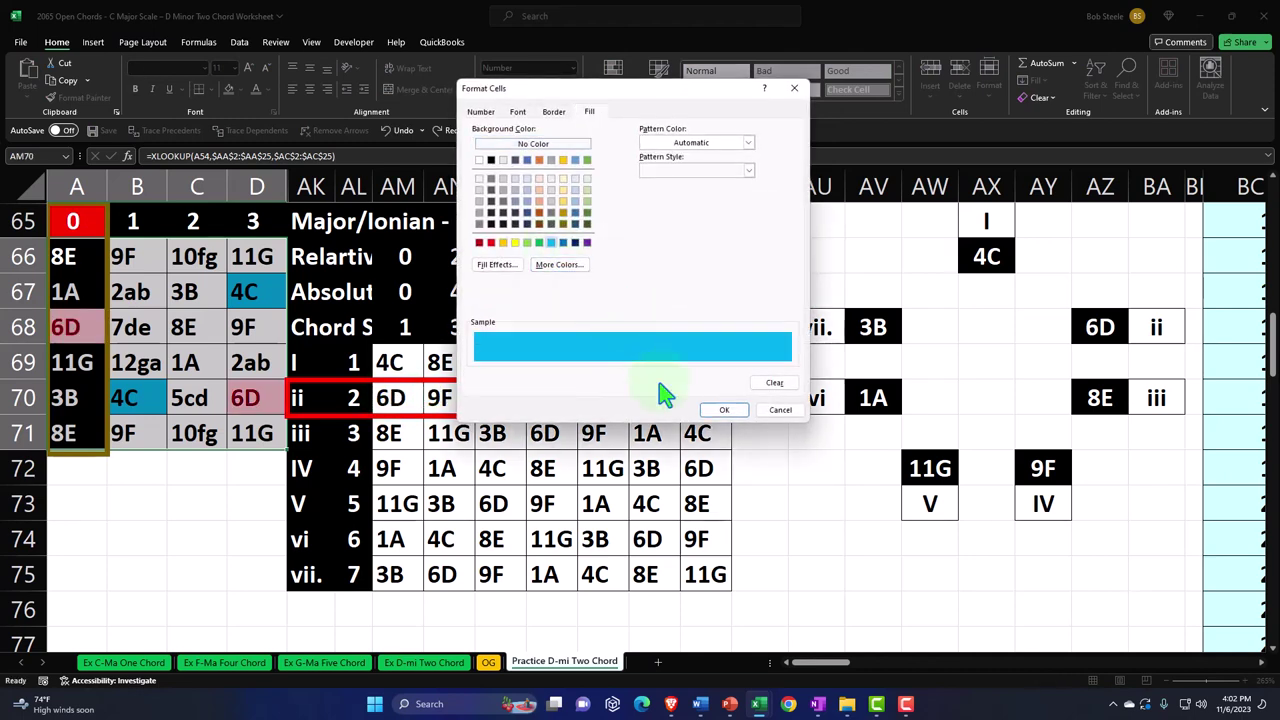
{"action": "left_click", "coordinate": [722, 410]}
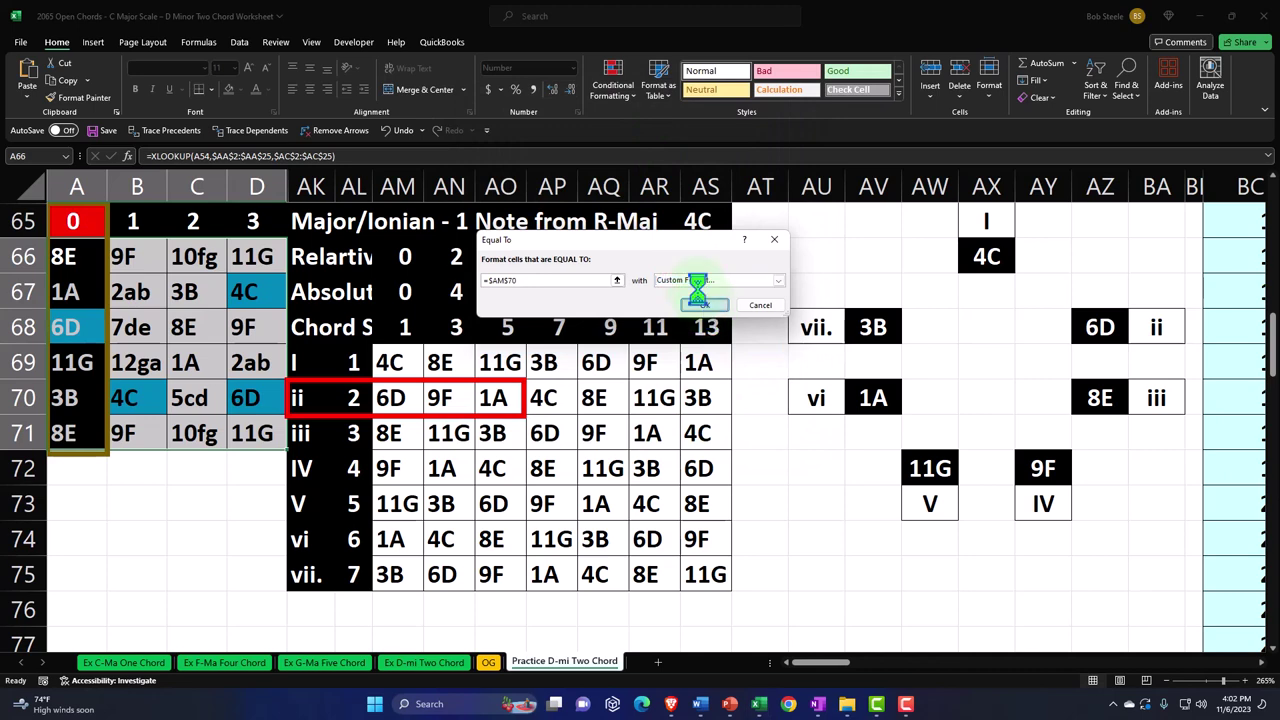
{"action": "left_click", "coordinate": [705, 306]}
Highlight cells equal to 8E (AM71) with a custom light blue fill
{"action": "left_click", "coordinate": [613, 80]}
{"action": "mouse_move", "coordinate": [672, 128]}
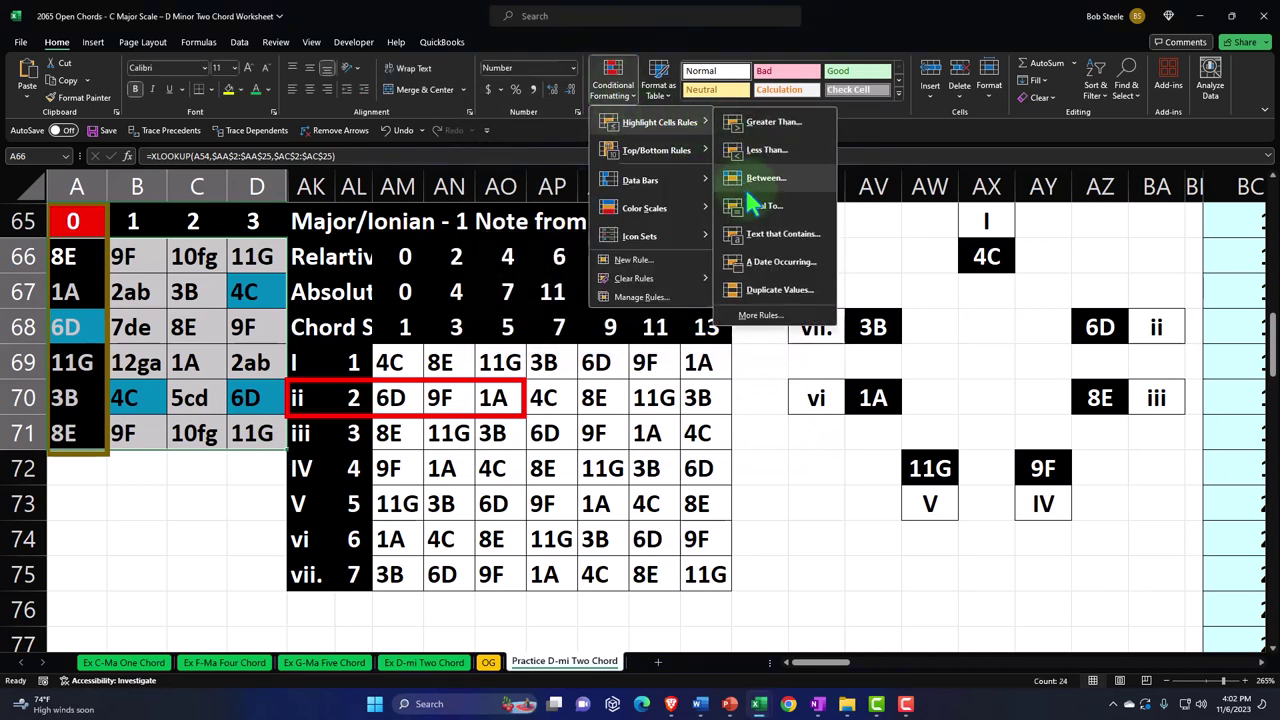
{"action": "left_click", "coordinate": [765, 206]}
{"action": "left_click", "coordinate": [413, 433]}
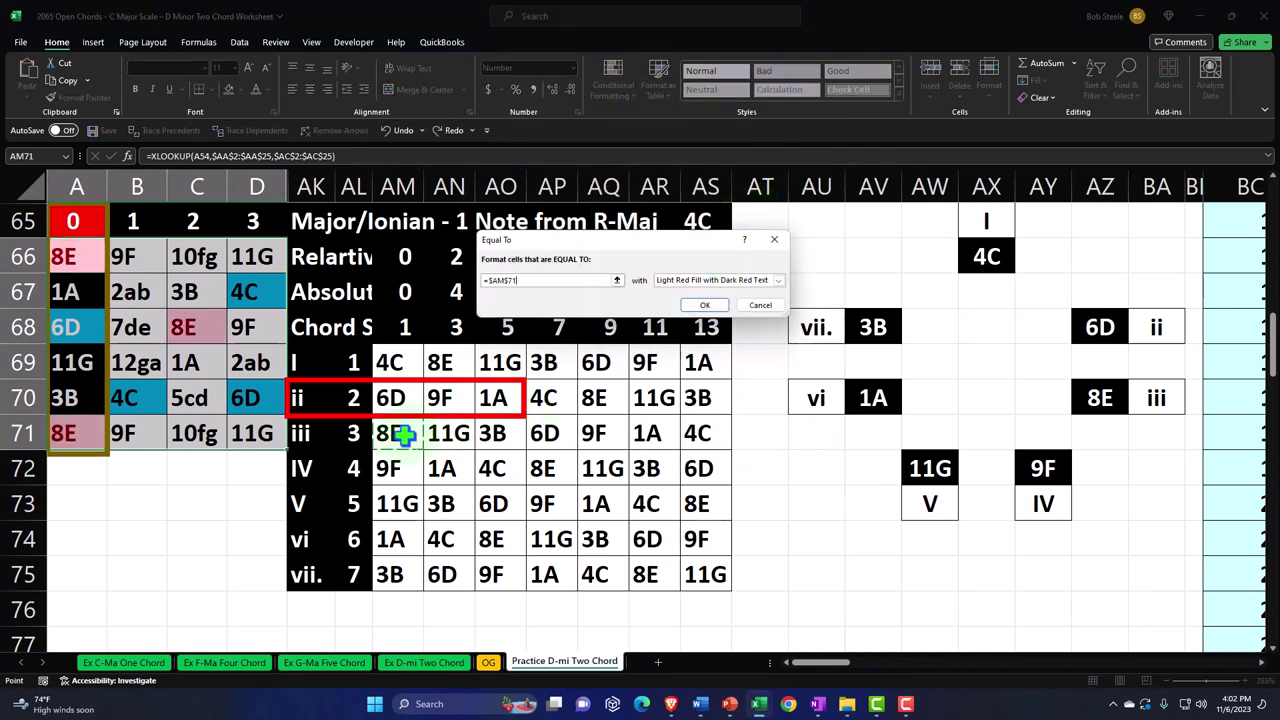
{"action": "left_click", "coordinate": [779, 281]}
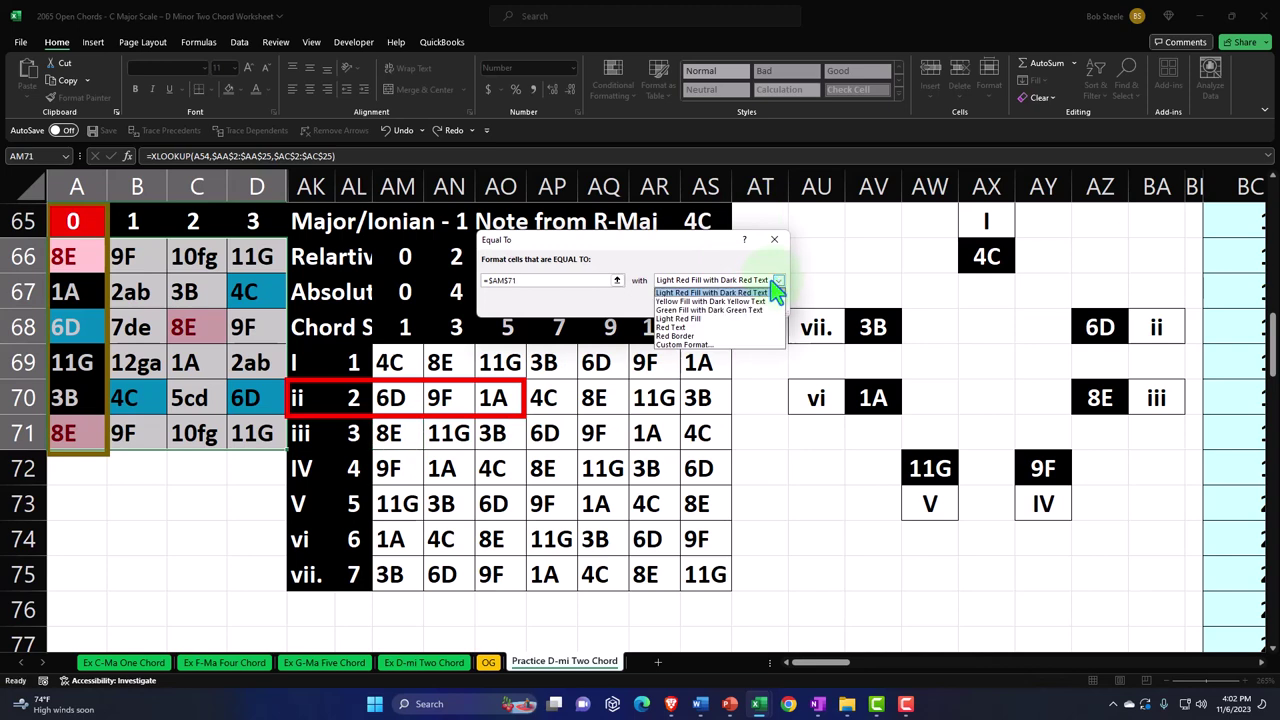
{"action": "left_click", "coordinate": [700, 345]}
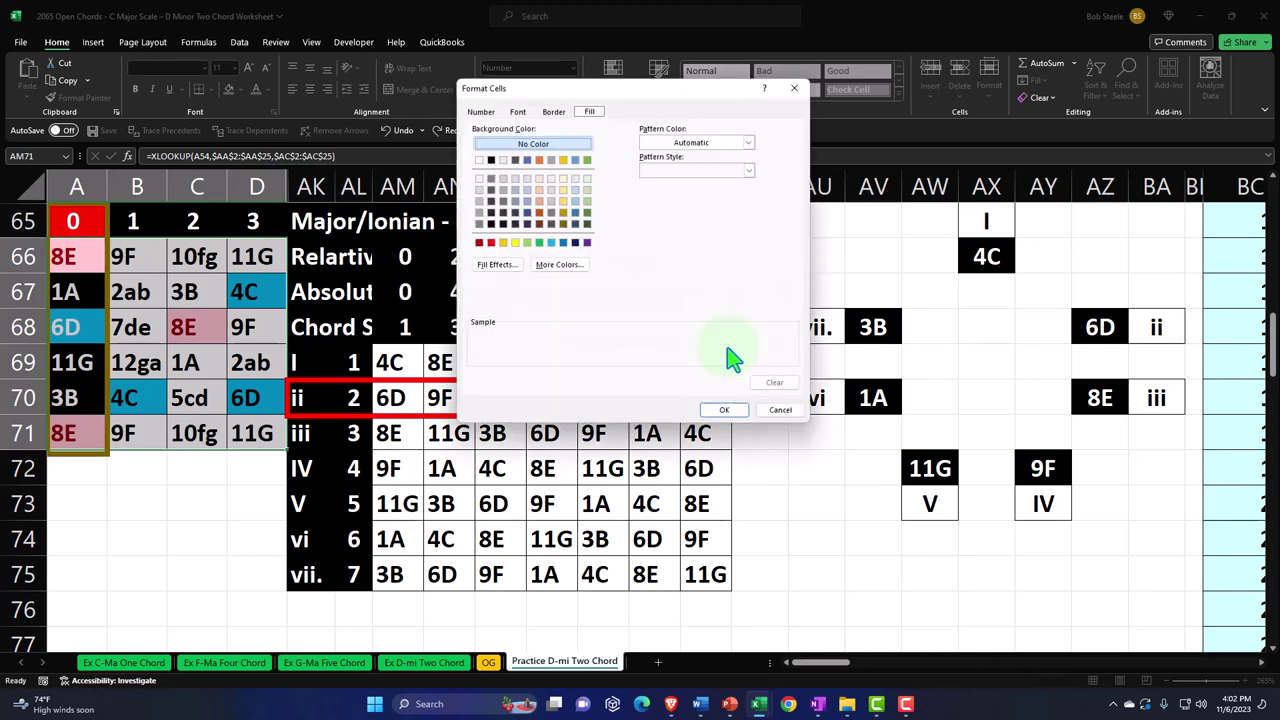
{"action": "left_click", "coordinate": [551, 244]}
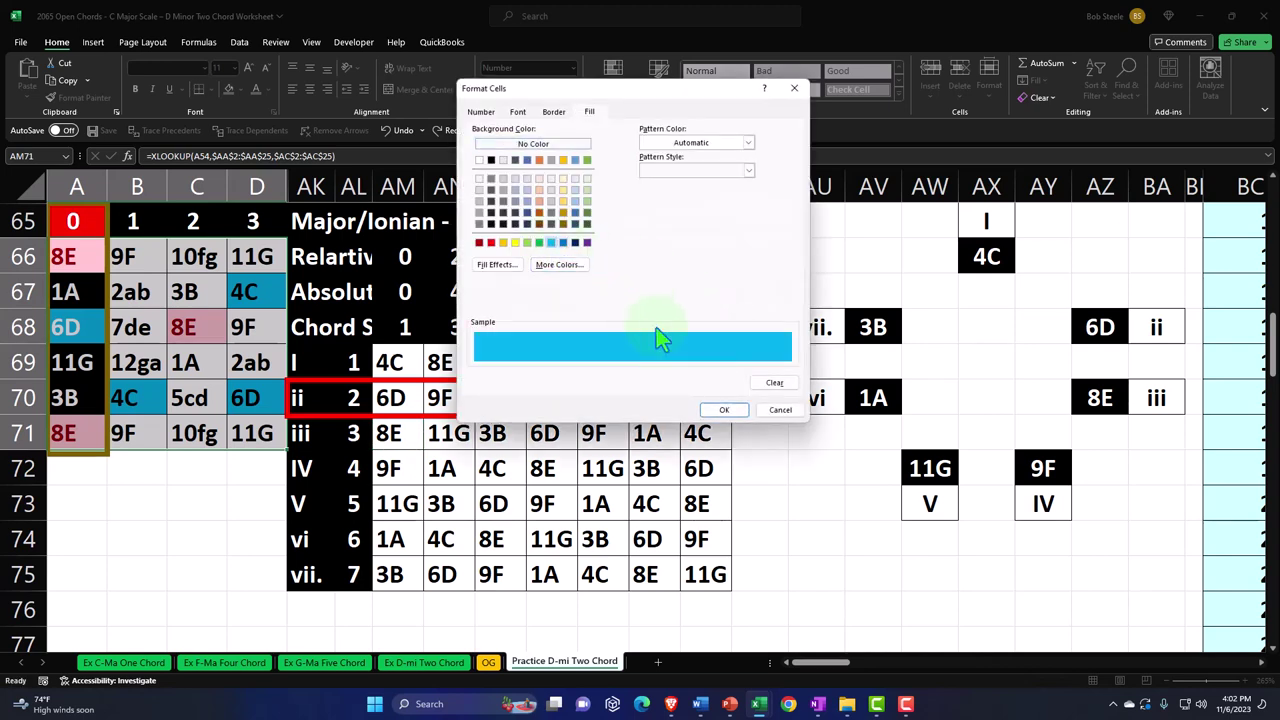
{"action": "left_click", "coordinate": [722, 410]}
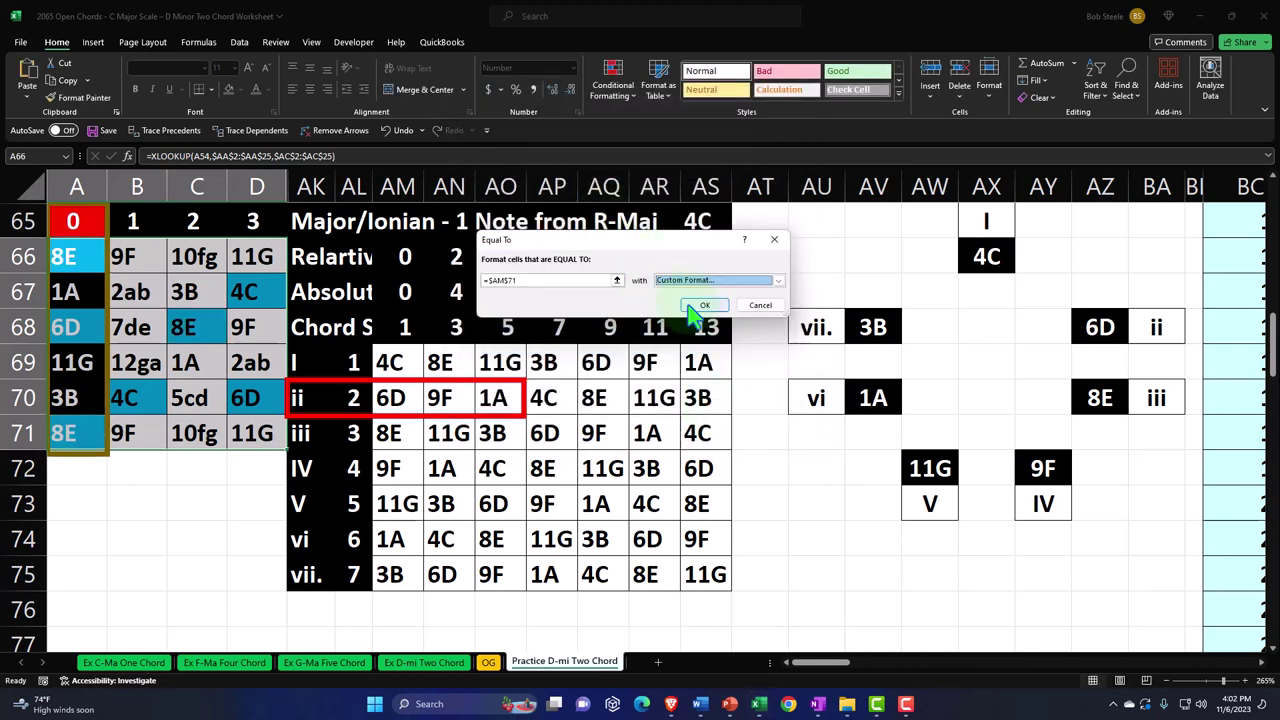
{"action": "left_click", "coordinate": [694, 302]}
Highlight cells equal to 9F (AM72) with a custom light blue fill
{"action": "left_click", "coordinate": [632, 105]}
{"action": "mouse_move", "coordinate": [701, 126]}
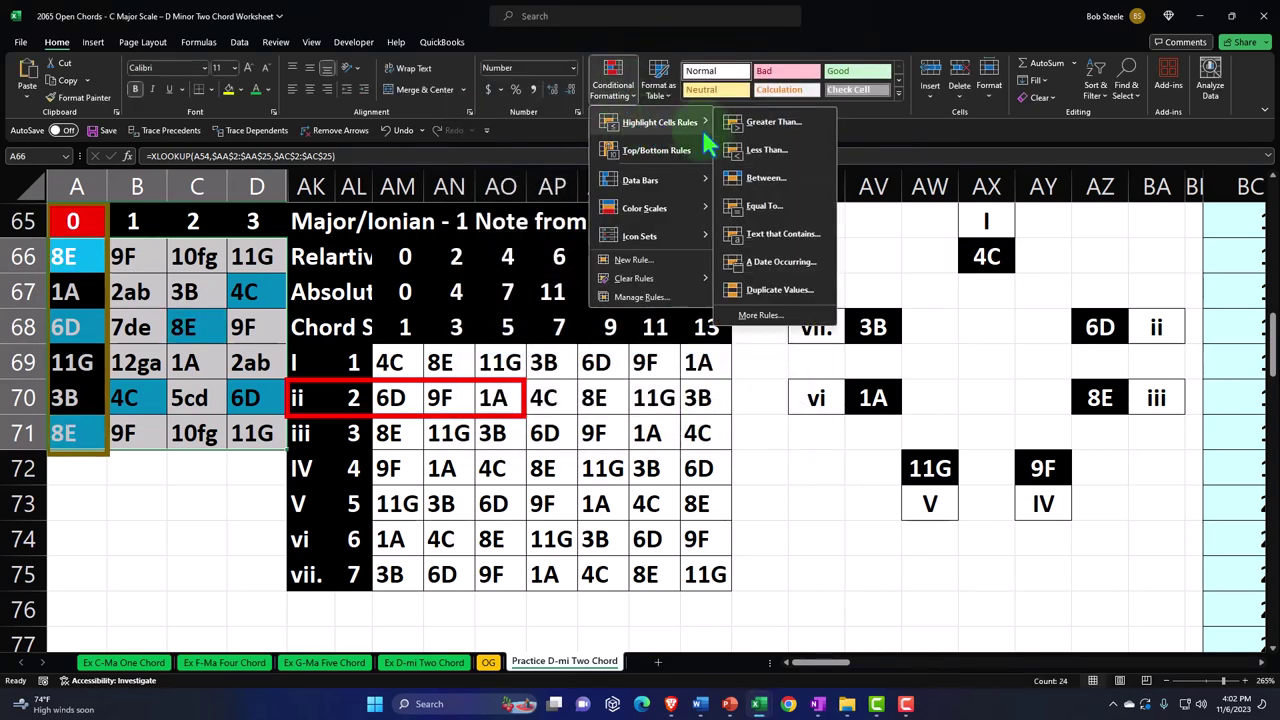
{"action": "left_click", "coordinate": [765, 208]}
{"action": "left_click", "coordinate": [390, 462]}
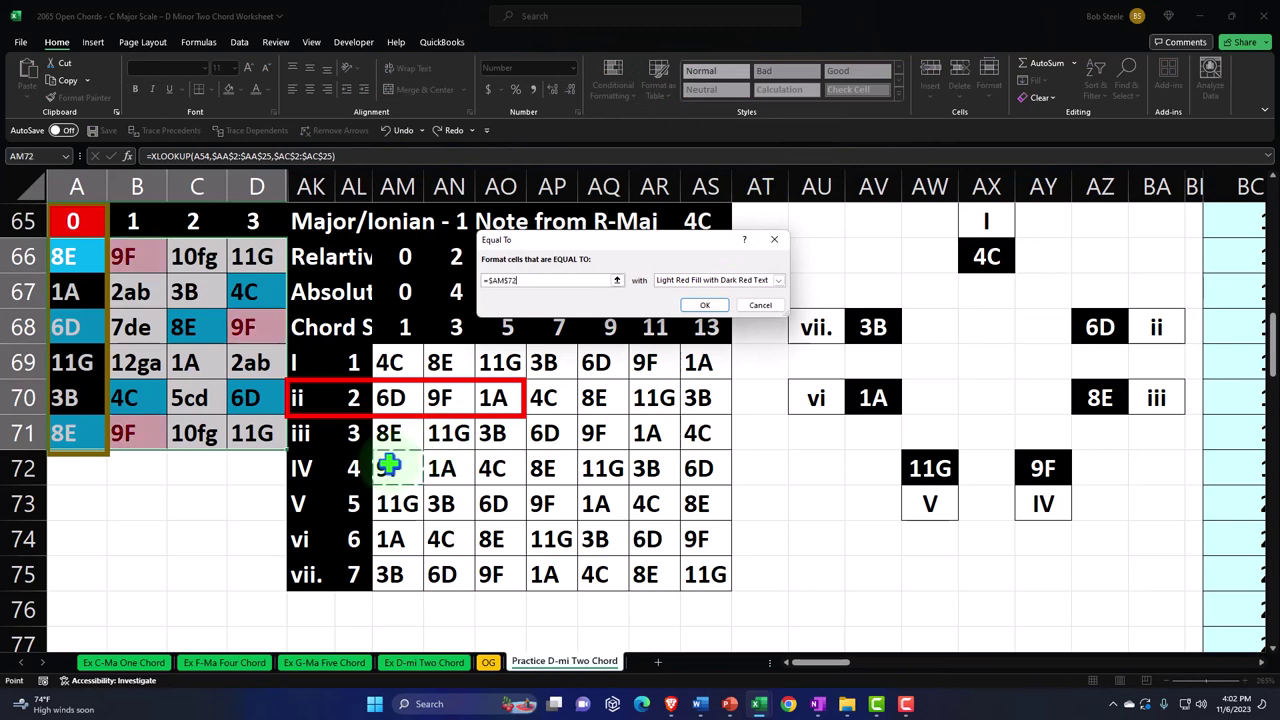
{"action": "left_click", "coordinate": [780, 283]}
{"action": "left_click", "coordinate": [709, 335]}
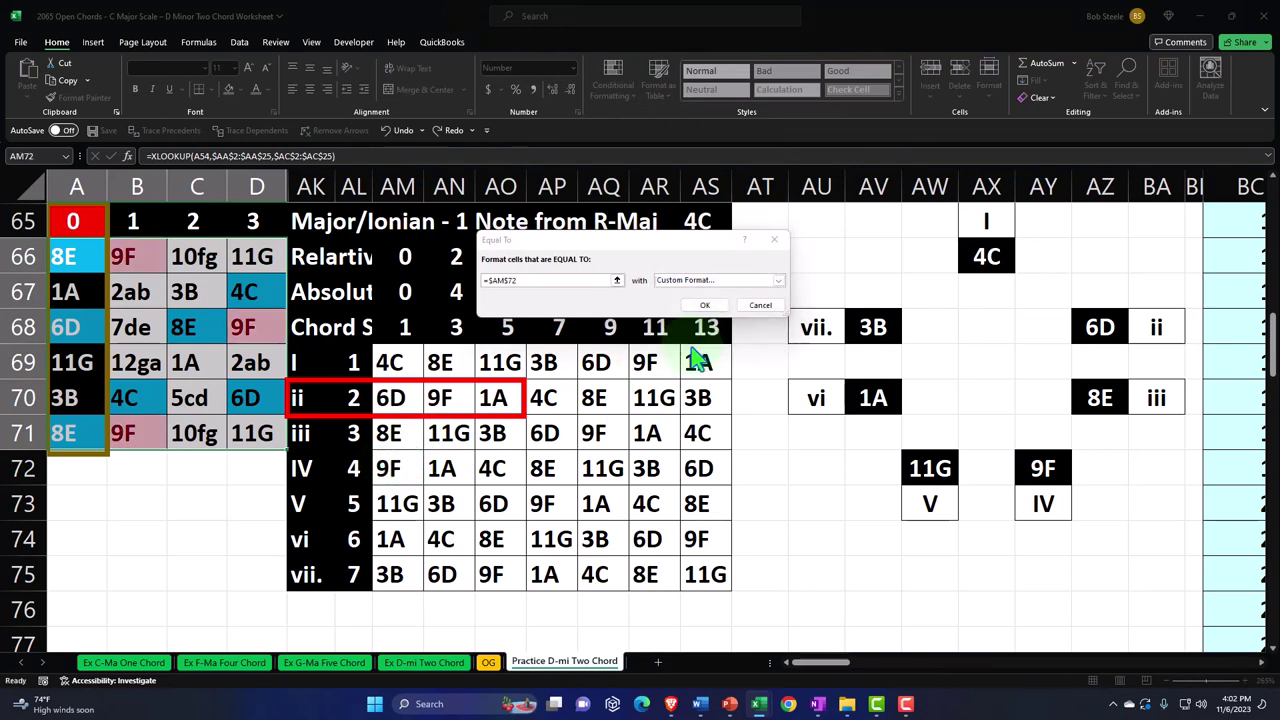
{"action": "left_click", "coordinate": [552, 245]}
{"action": "left_click", "coordinate": [724, 414]}
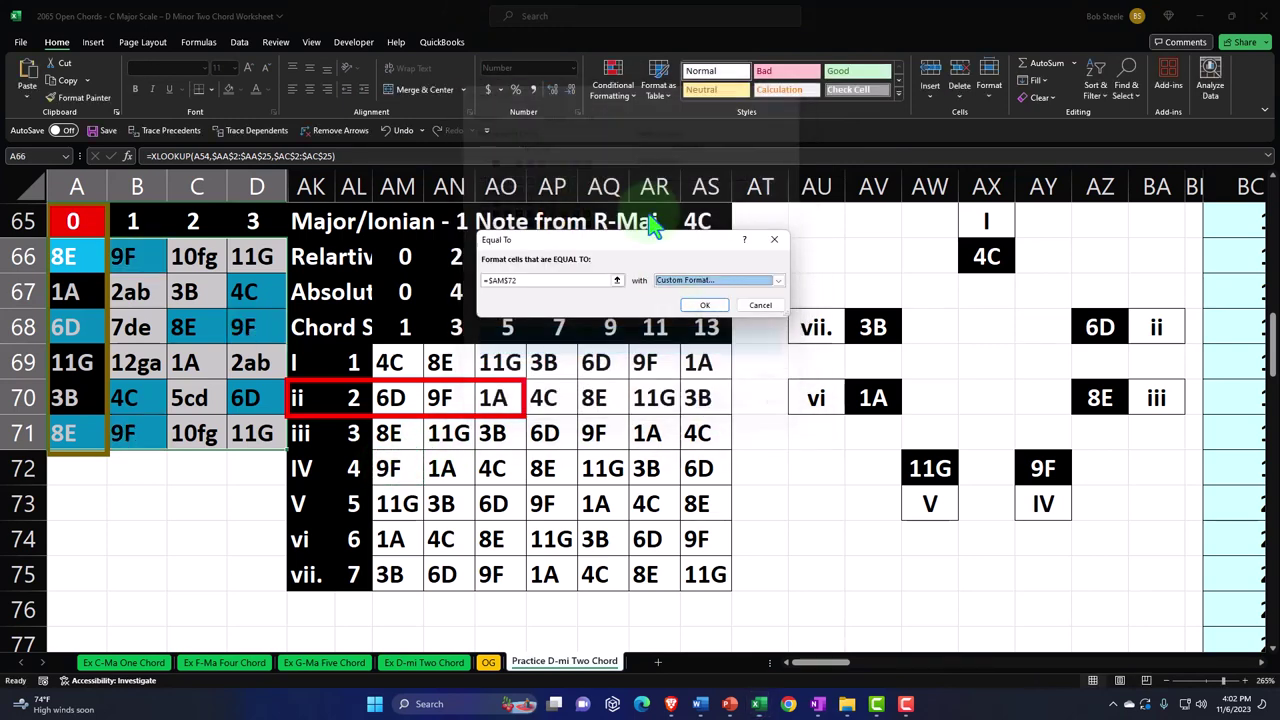
{"action": "left_click", "coordinate": [703, 300]}
Highlight cells equal to 11G (AM73) with a custom teal fill
{"action": "left_click", "coordinate": [617, 92]}
{"action": "mouse_move", "coordinate": [660, 122]}
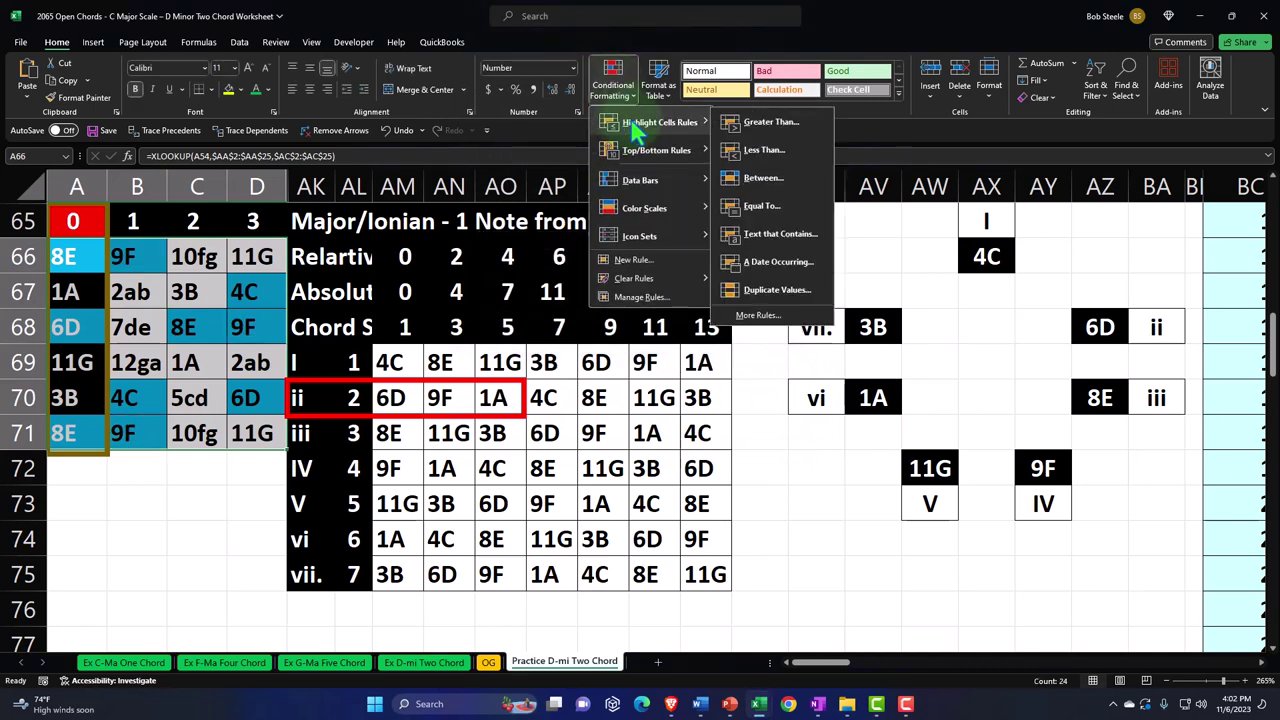
{"action": "left_click", "coordinate": [770, 175]}
{"action": "left_click", "coordinate": [398, 505]}
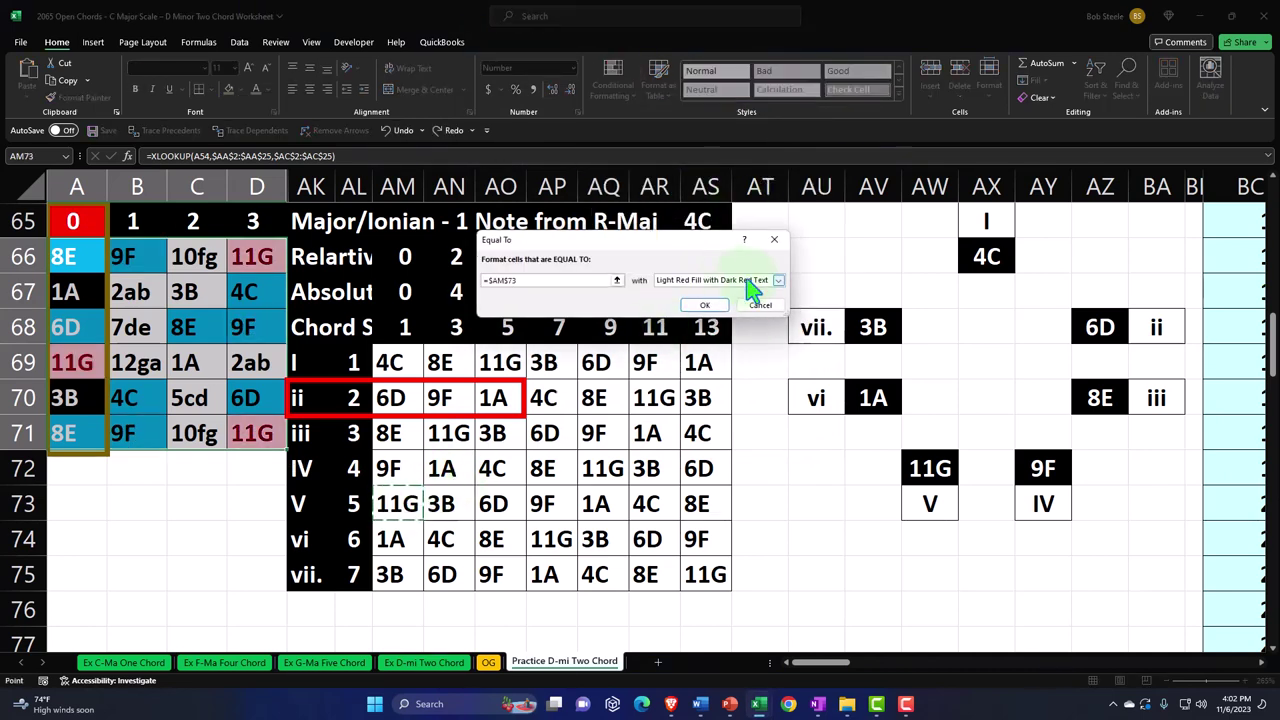
{"action": "left_click", "coordinate": [778, 280]}
{"action": "left_click", "coordinate": [709, 336]}
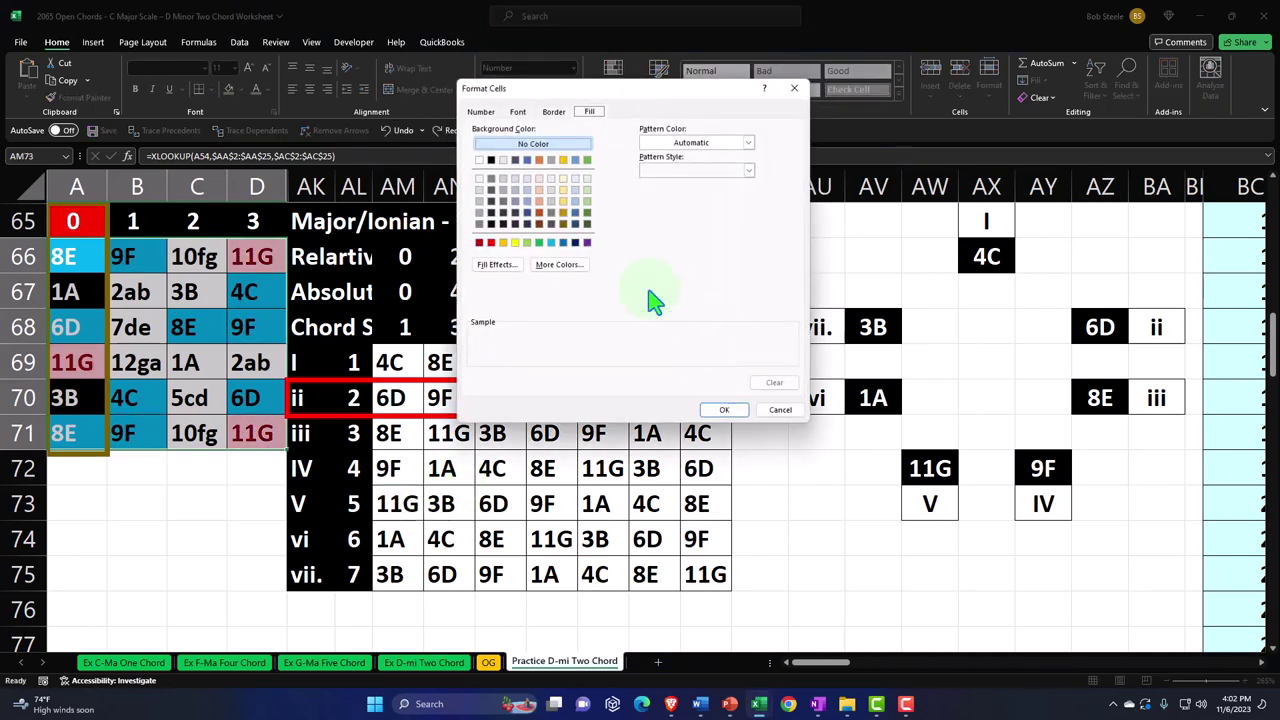
{"action": "left_click", "coordinate": [551, 243]}
{"action": "left_click", "coordinate": [724, 409]}
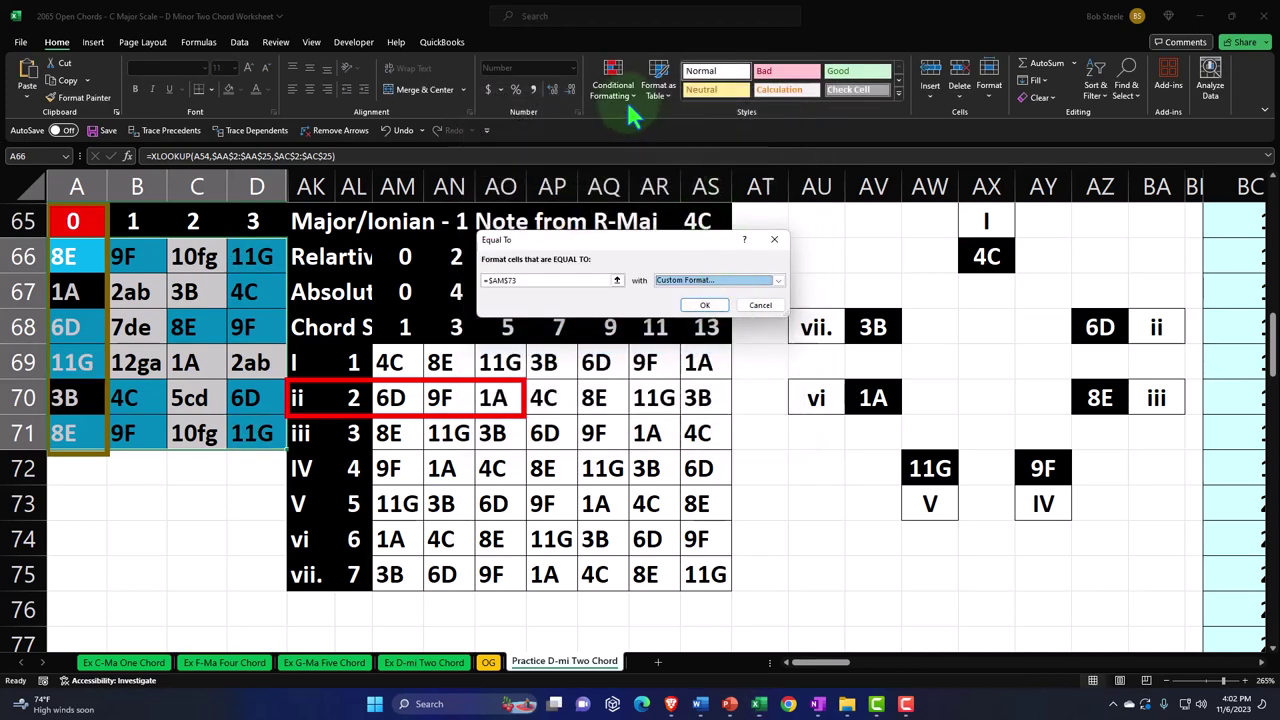
{"action": "left_click", "coordinate": [703, 306]}
Highlight cells equal to 1A (AM74) with a custom light blue fill
{"action": "left_click", "coordinate": [613, 80]}
{"action": "mouse_move", "coordinate": [655, 122]}
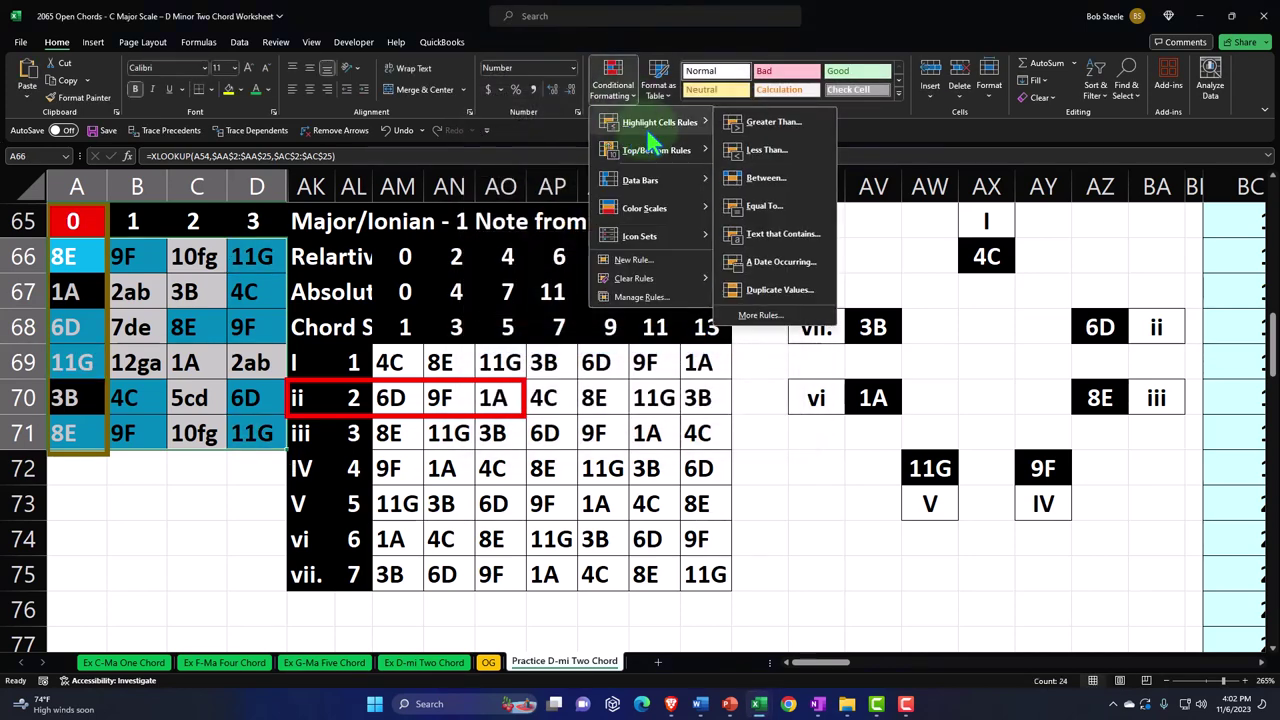
{"action": "left_click", "coordinate": [737, 206]}
{"action": "left_click", "coordinate": [410, 532]}
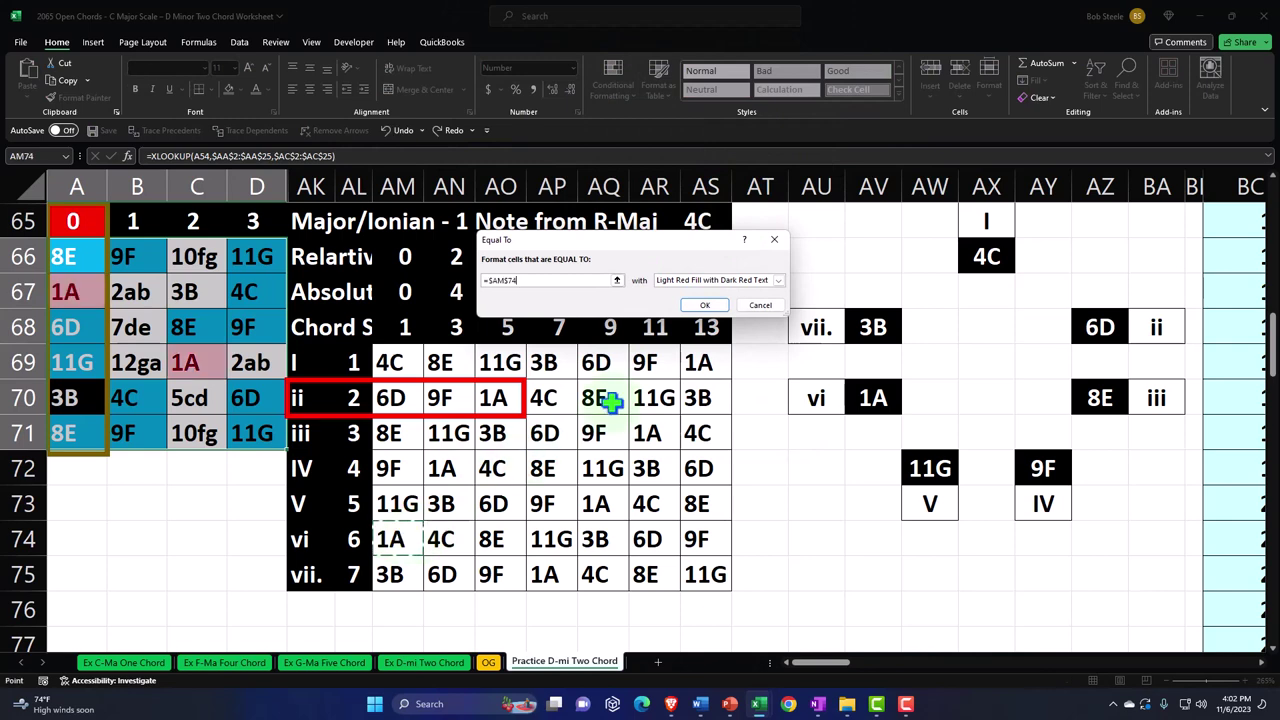
{"action": "left_click", "coordinate": [745, 281]}
{"action": "left_click", "coordinate": [710, 339]}
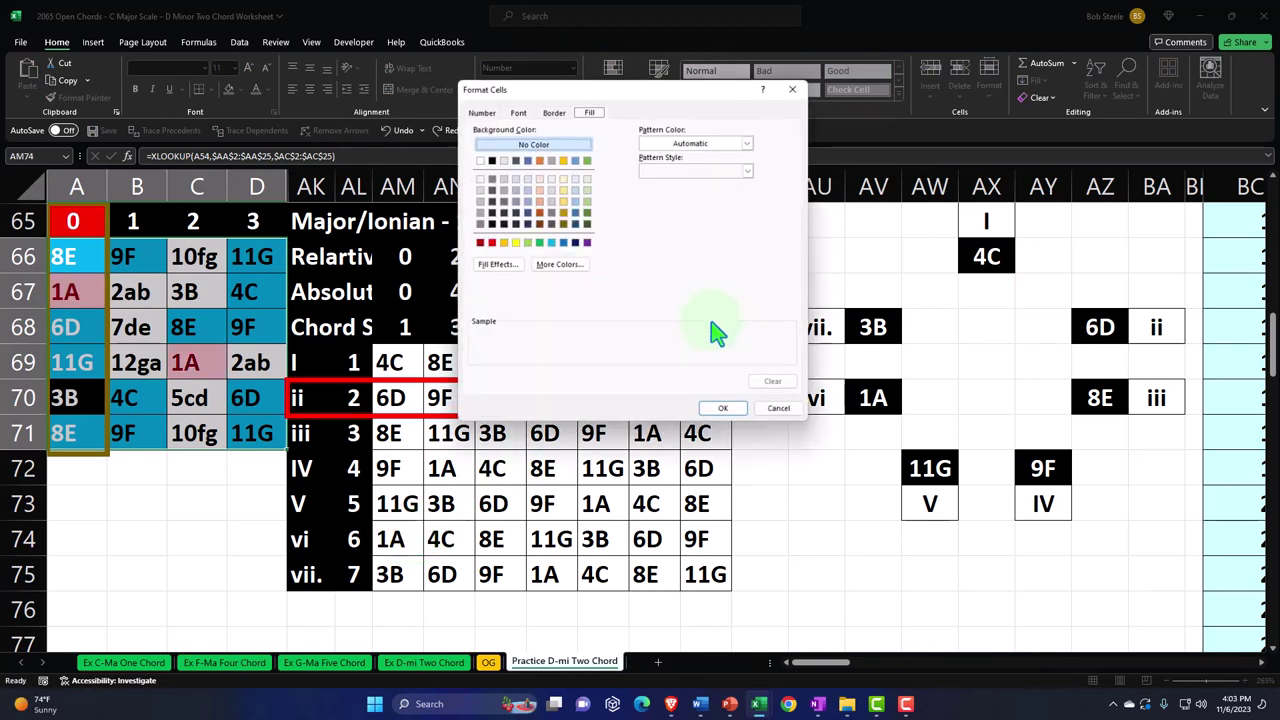
{"action": "left_click", "coordinate": [551, 243]}
{"action": "left_click", "coordinate": [724, 410]}
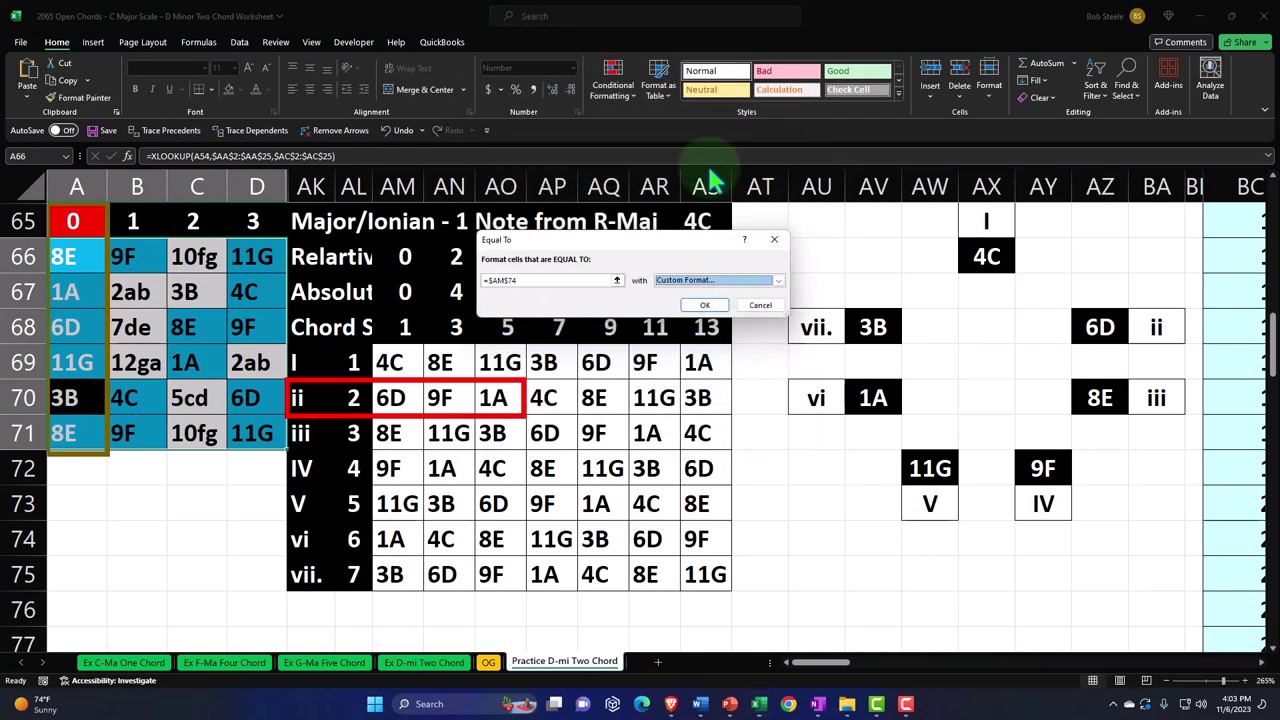
{"action": "left_click", "coordinate": [705, 306]}
Add a default light red rule for 3B (AM75), then undo it
{"action": "left_click", "coordinate": [612, 80]}
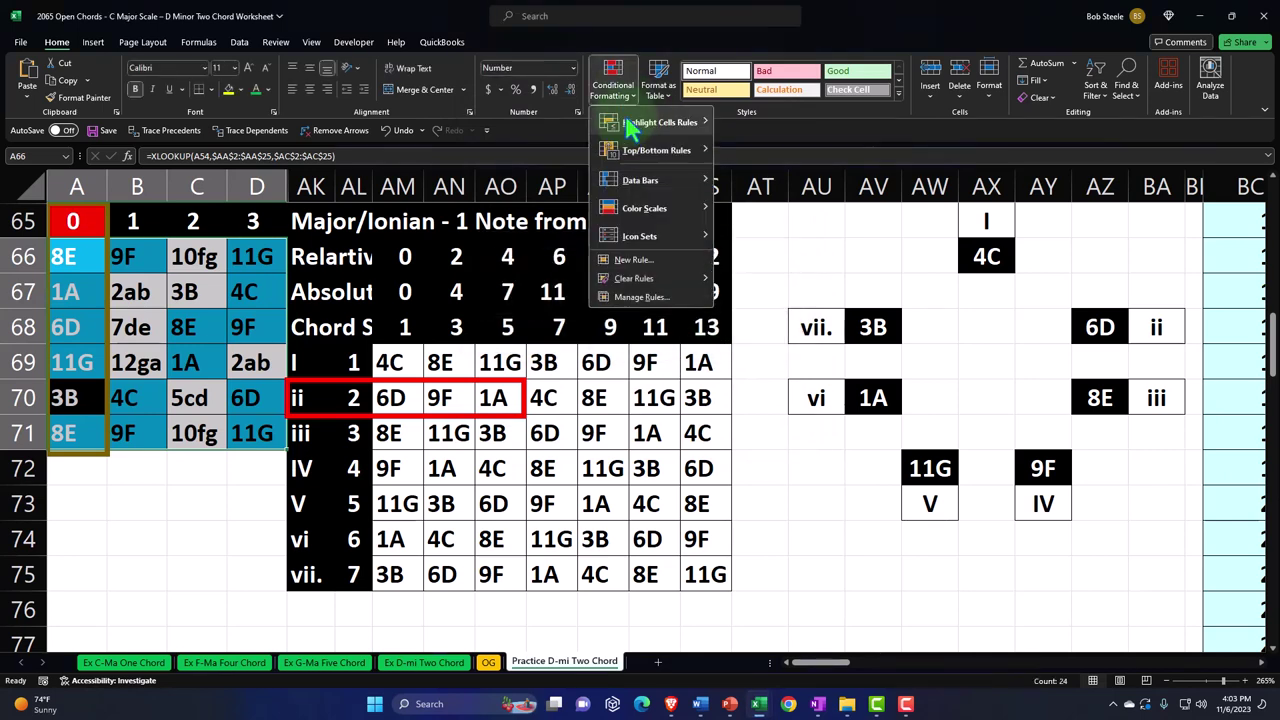
{"action": "mouse_move", "coordinate": [640, 122]}
{"action": "left_click", "coordinate": [752, 206]}
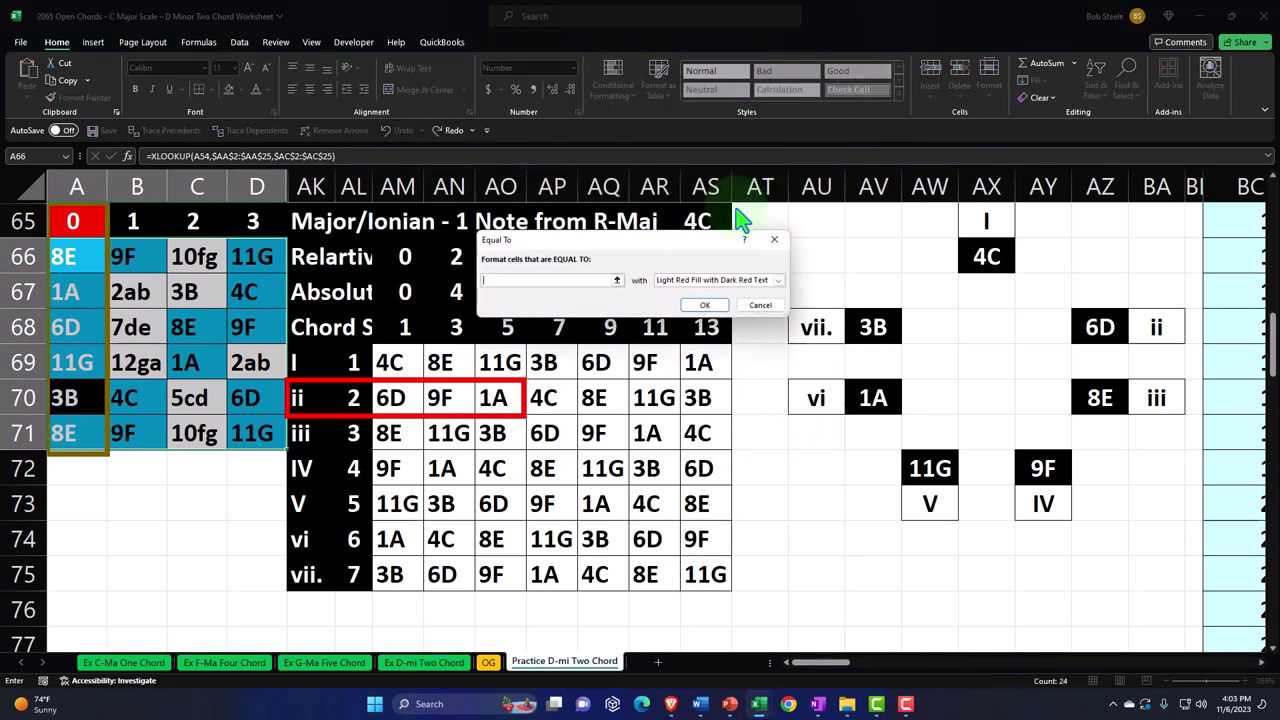
{"action": "left_click", "coordinate": [415, 572]}
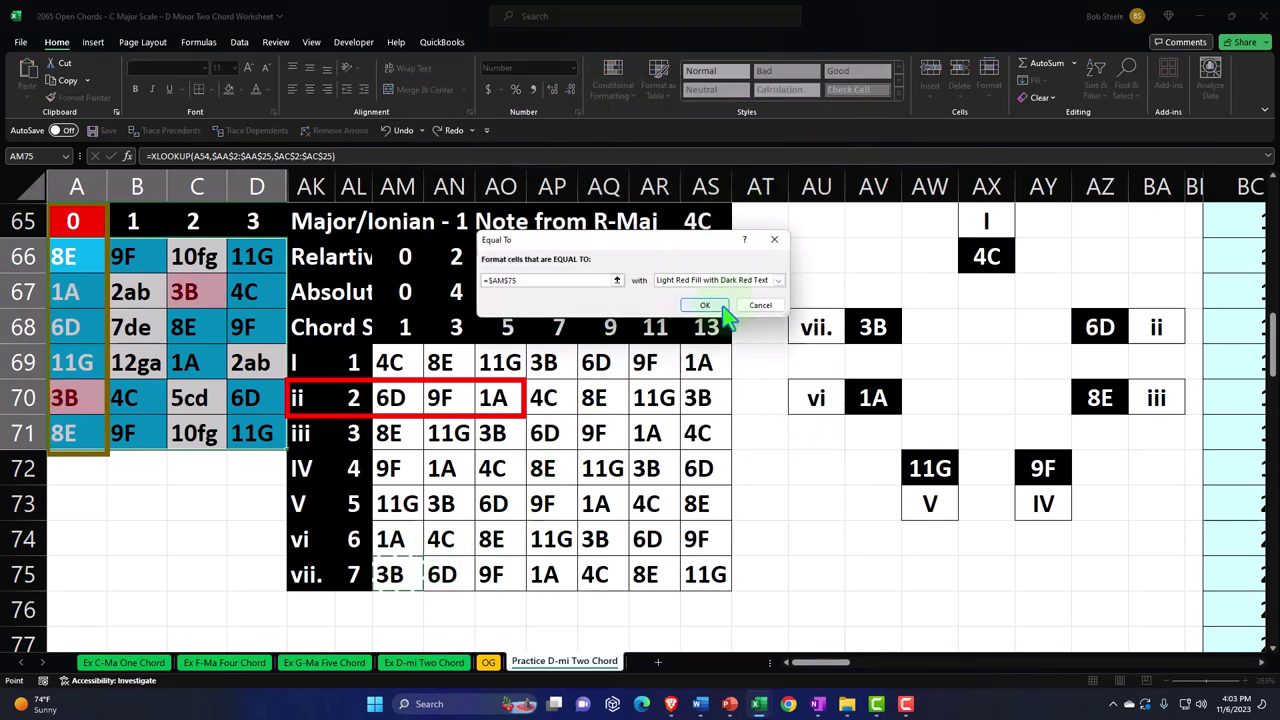
{"action": "left_click", "coordinate": [722, 309]}
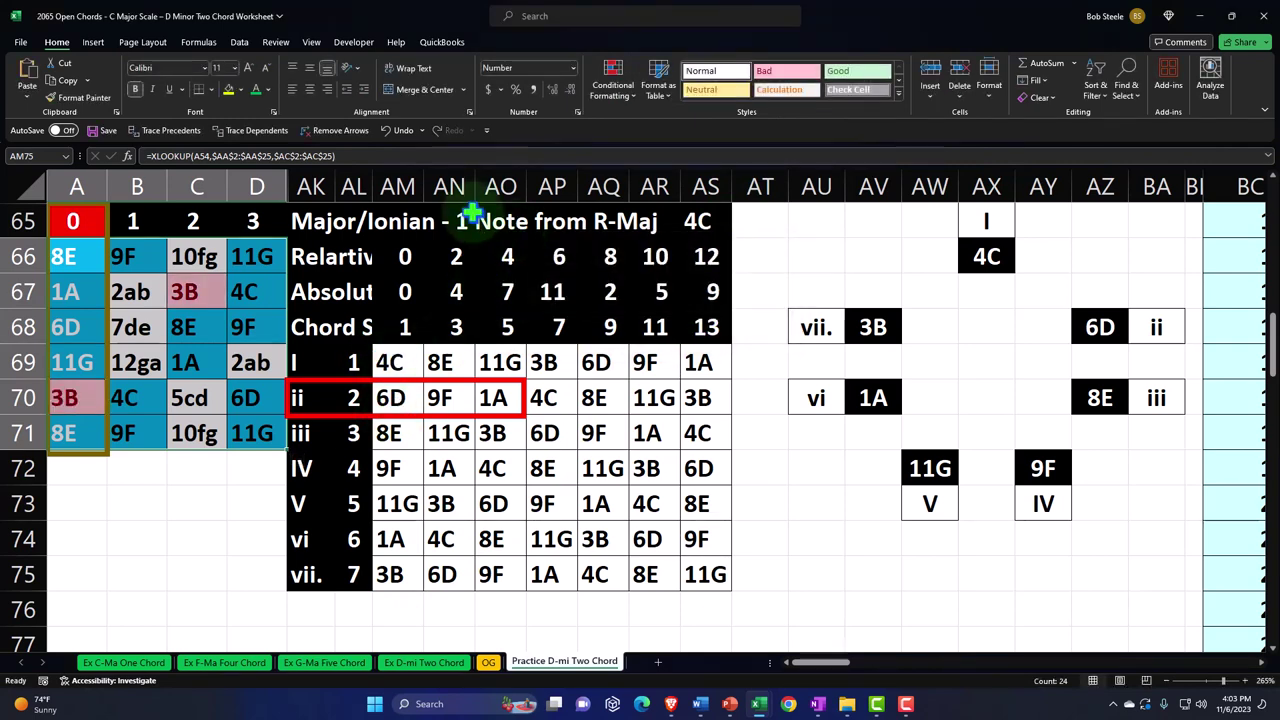
{"action": "left_click", "coordinate": [403, 131]}
Highlight cells equal to 3B (AM75) with a custom light blue fill instead
{"action": "left_click", "coordinate": [612, 80]}
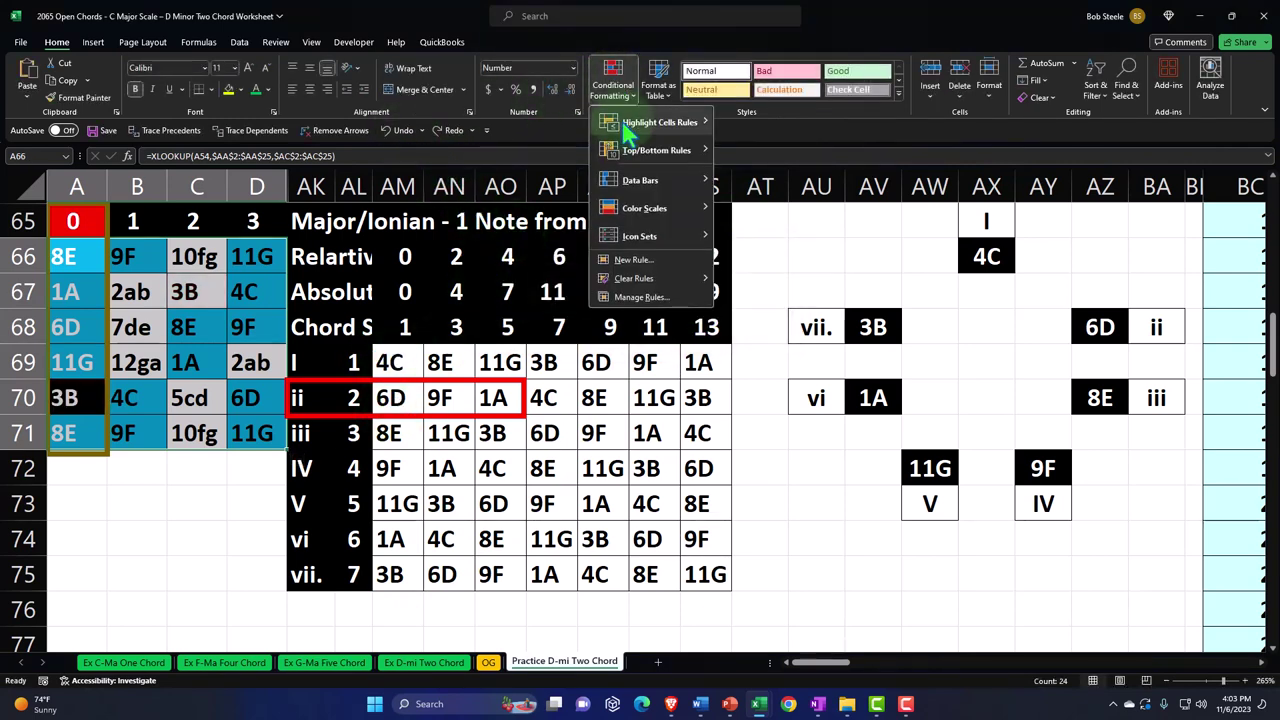
{"action": "mouse_move", "coordinate": [632, 126]}
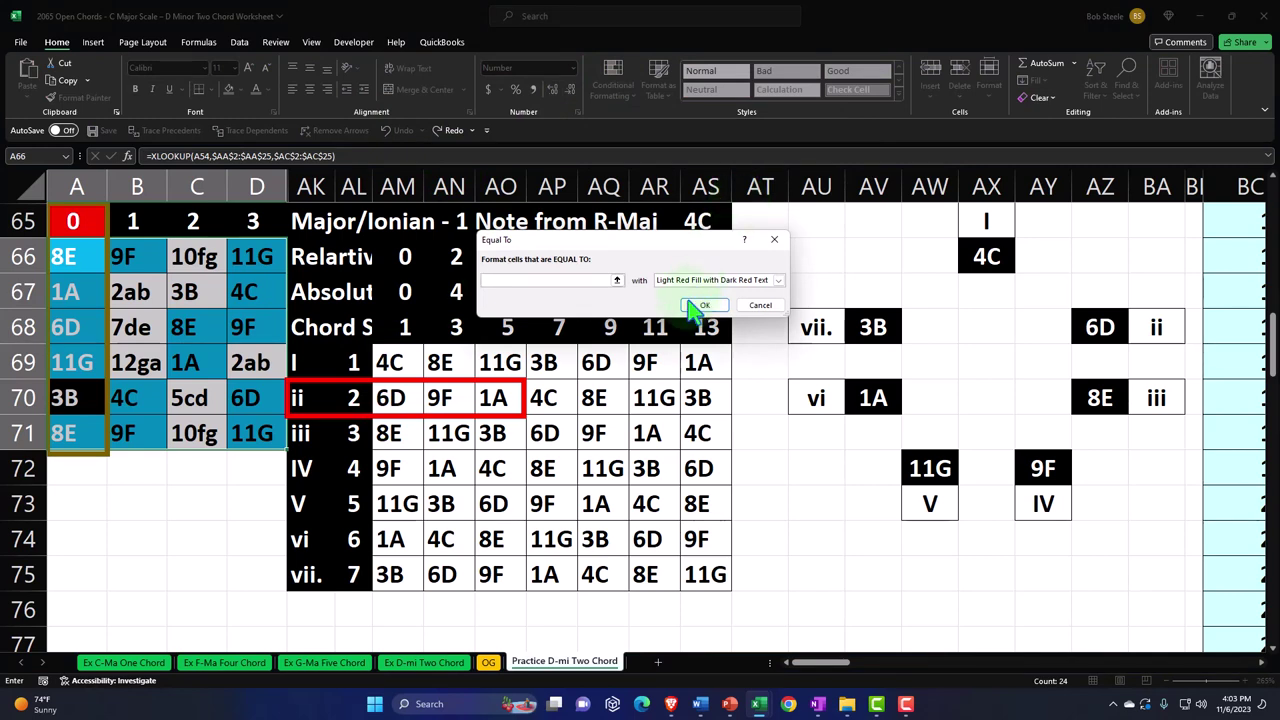
{"action": "left_click", "coordinate": [390, 574]}
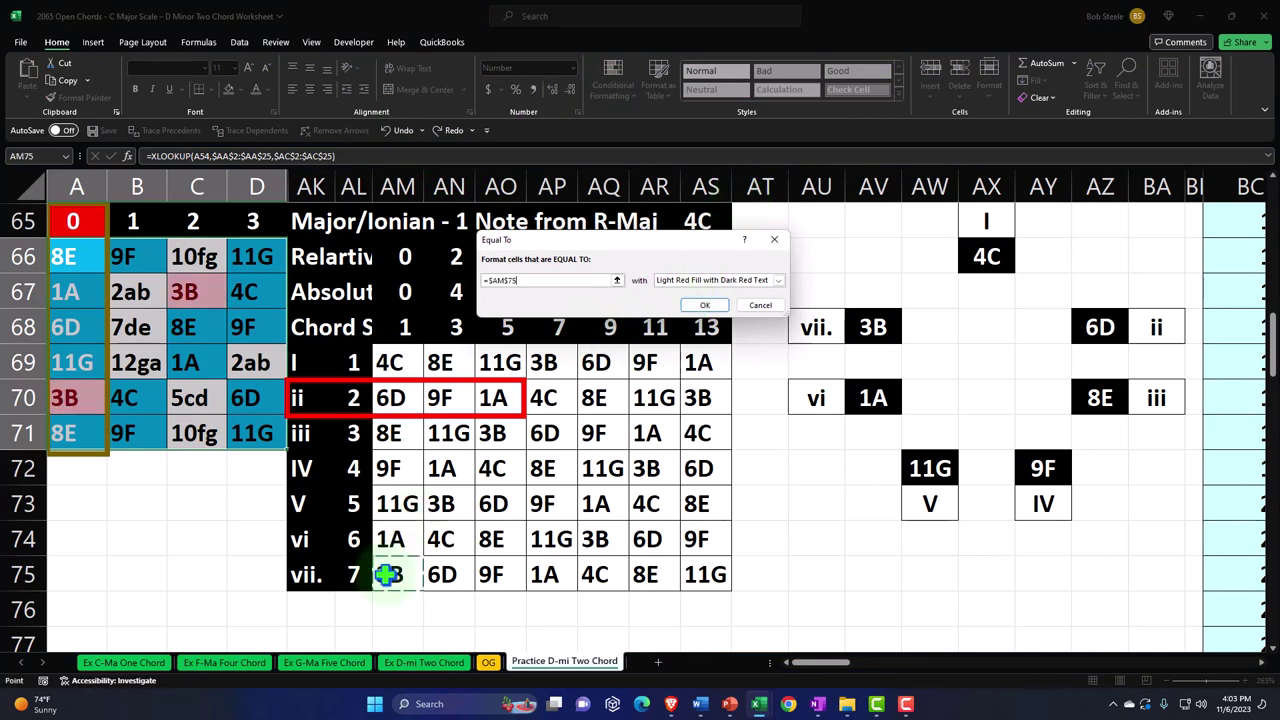
{"action": "left_click", "coordinate": [778, 280]}
{"action": "left_click", "coordinate": [694, 358]}
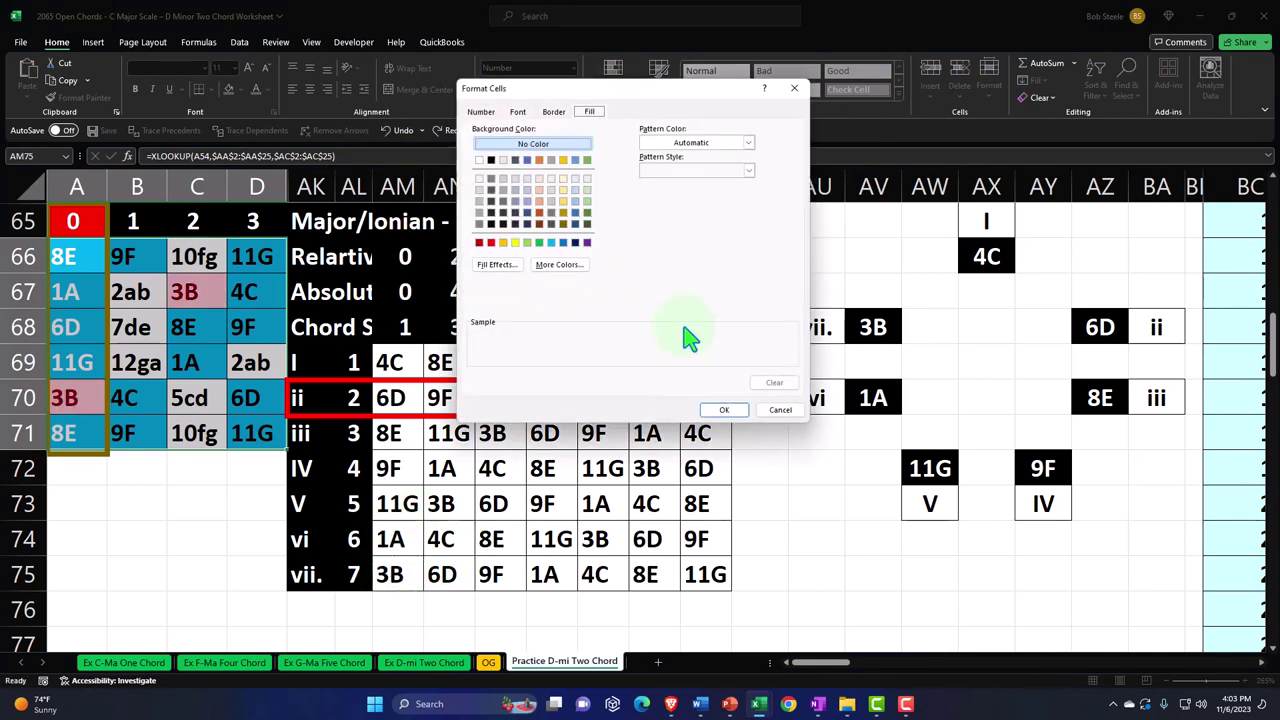
{"action": "left_click", "coordinate": [551, 242]}
{"action": "left_click", "coordinate": [724, 411]}
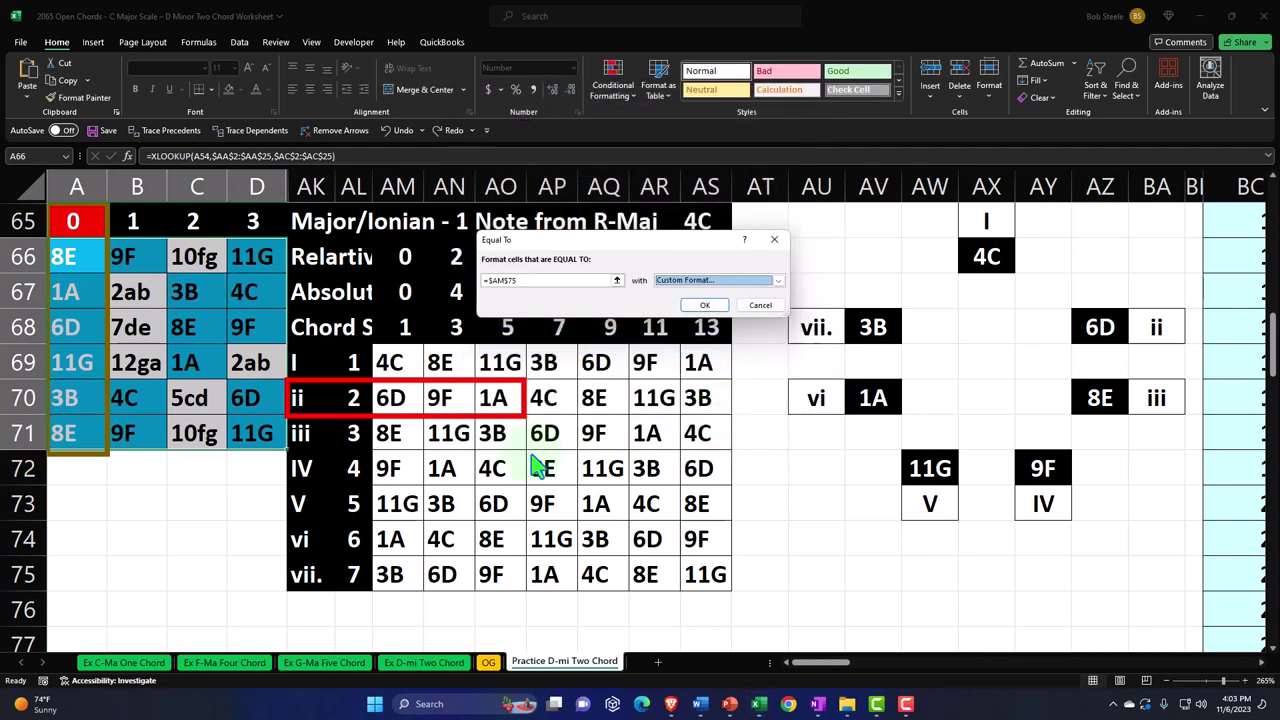
{"action": "left_click", "coordinate": [702, 302]}
Color the chord numbers in AL69:AL71 and AL73:AL74 green, then return to cell A66
{"action": "left_click_drag", "start_coordinate": [353, 360], "coordinate": [345, 422]}
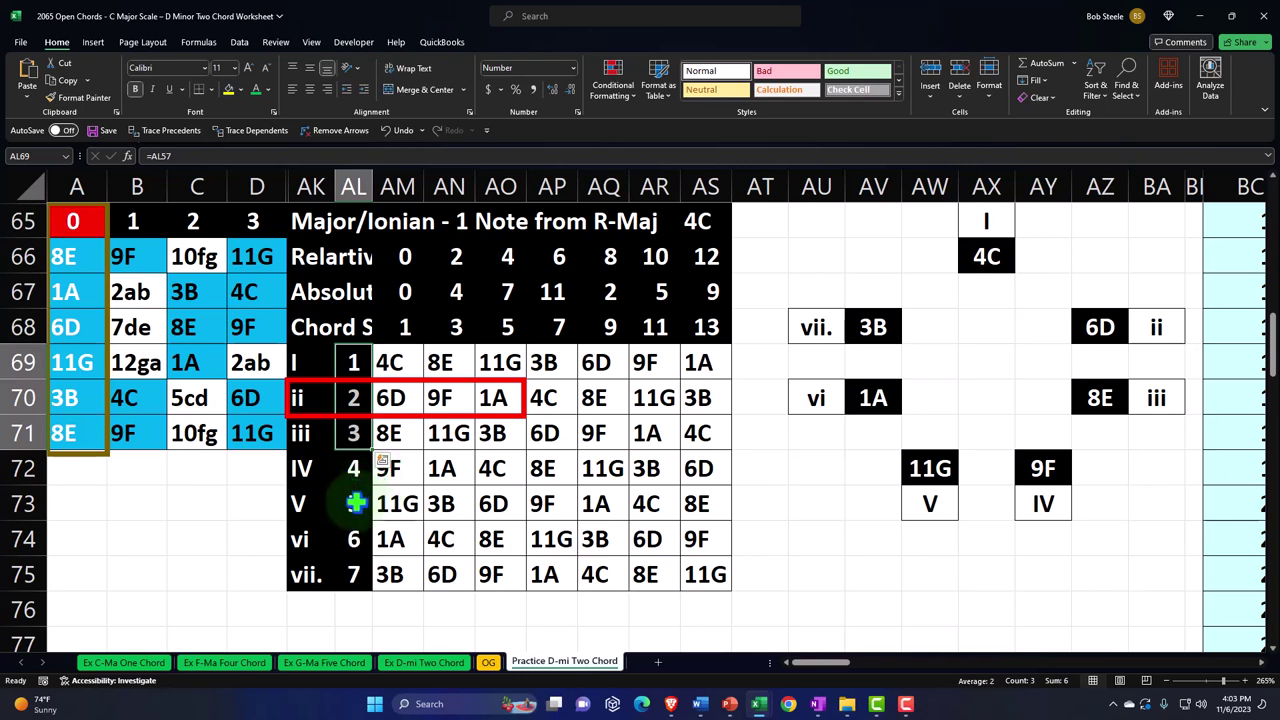
{"action": "left_click_drag", "start_coordinate": [353, 505], "coordinate": [353, 540], "text": "ctrl"}
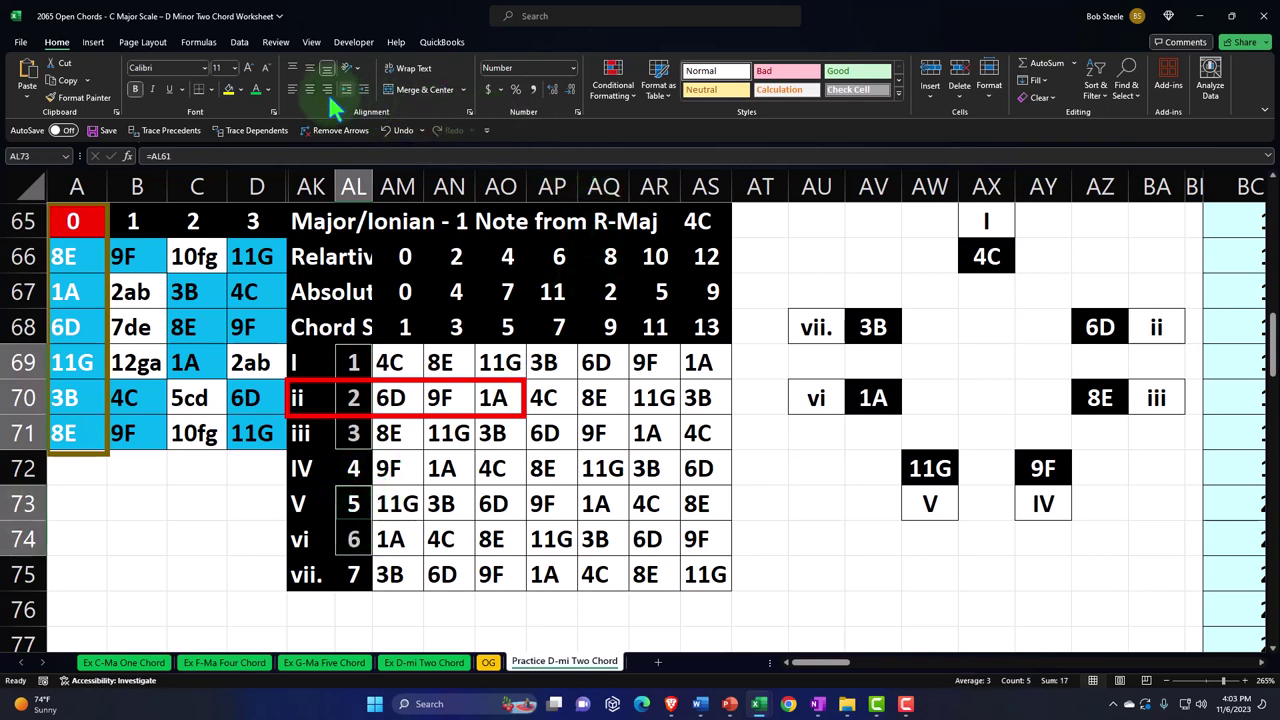
{"action": "left_click", "coordinate": [232, 476]}
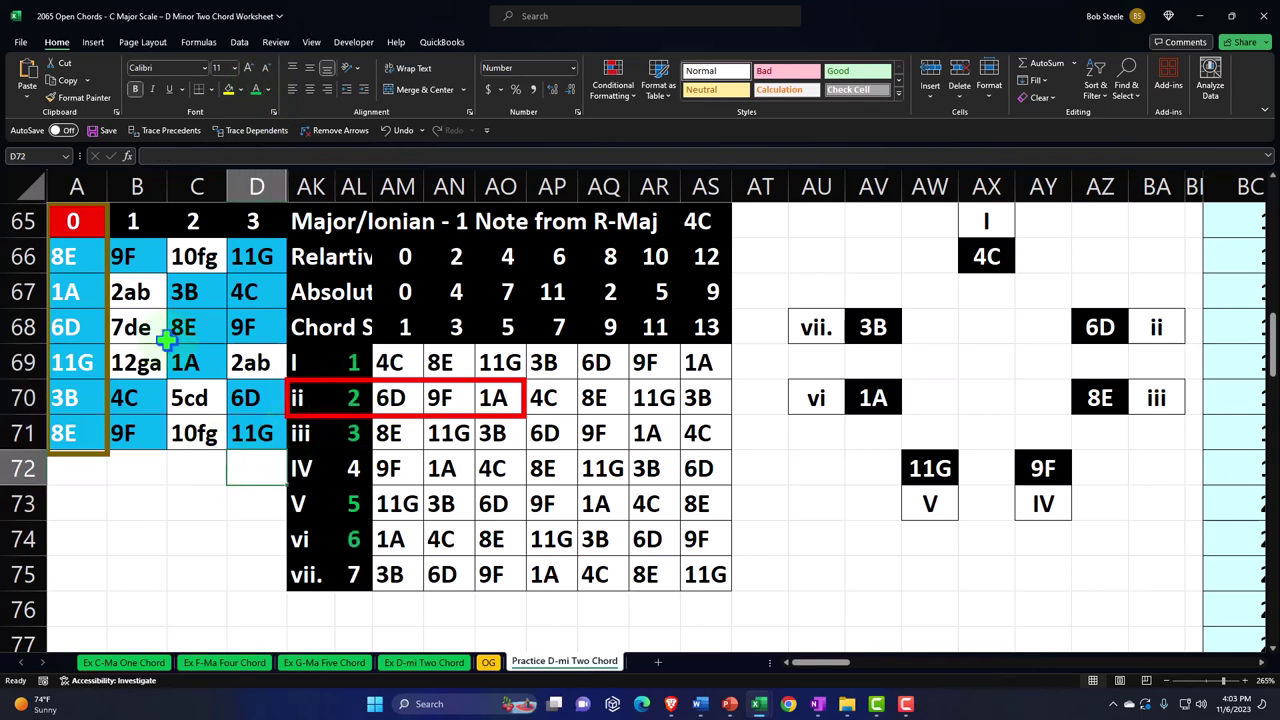
{"action": "left_click", "coordinate": [83, 256]}
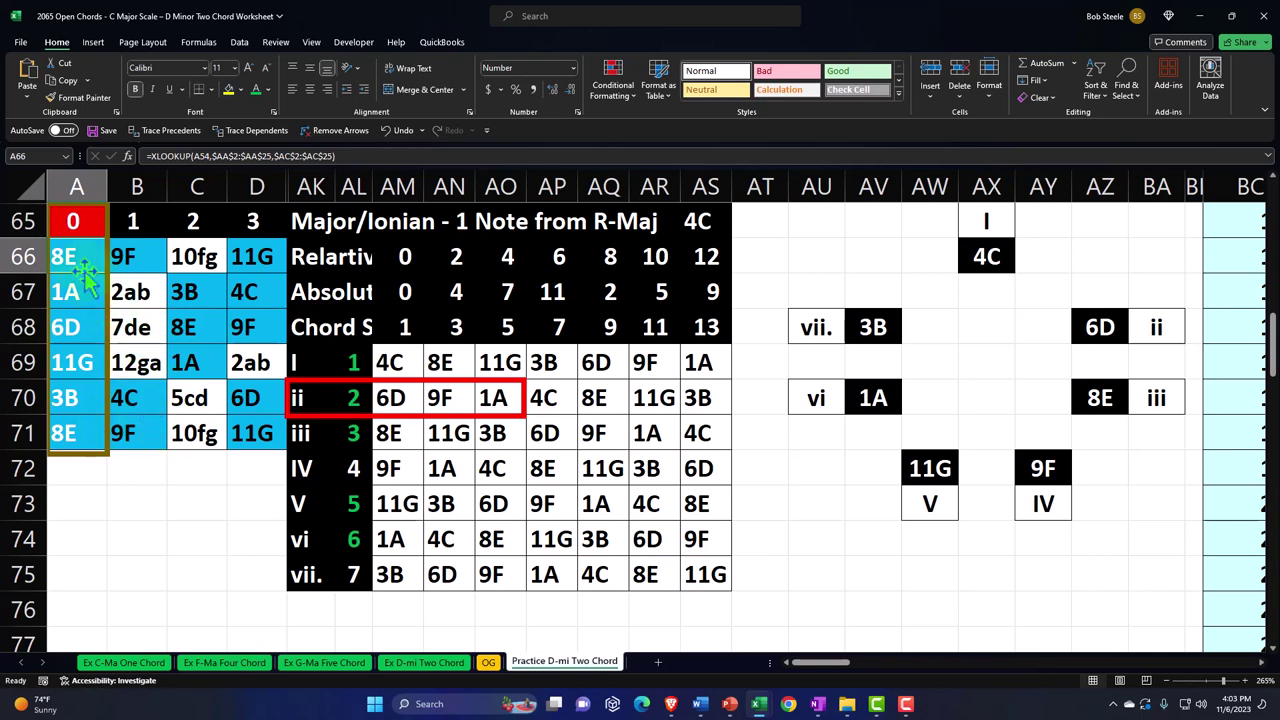
Highlight cells in A66:D71 equal to 6D (AM70) with green fill and dark green text
{"action": "left_click_drag", "start_coordinate": [70, 258], "coordinate": [252, 432]}
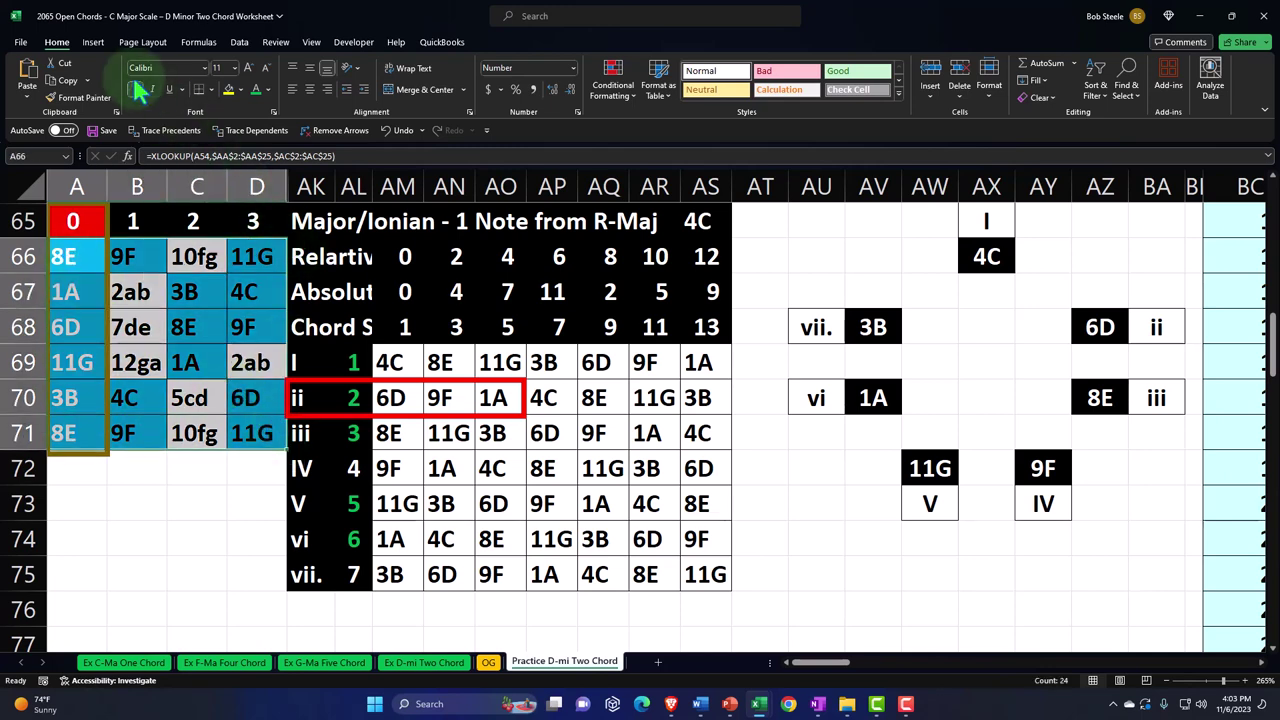
{"action": "left_click", "coordinate": [615, 92]}
{"action": "mouse_move", "coordinate": [668, 122]}
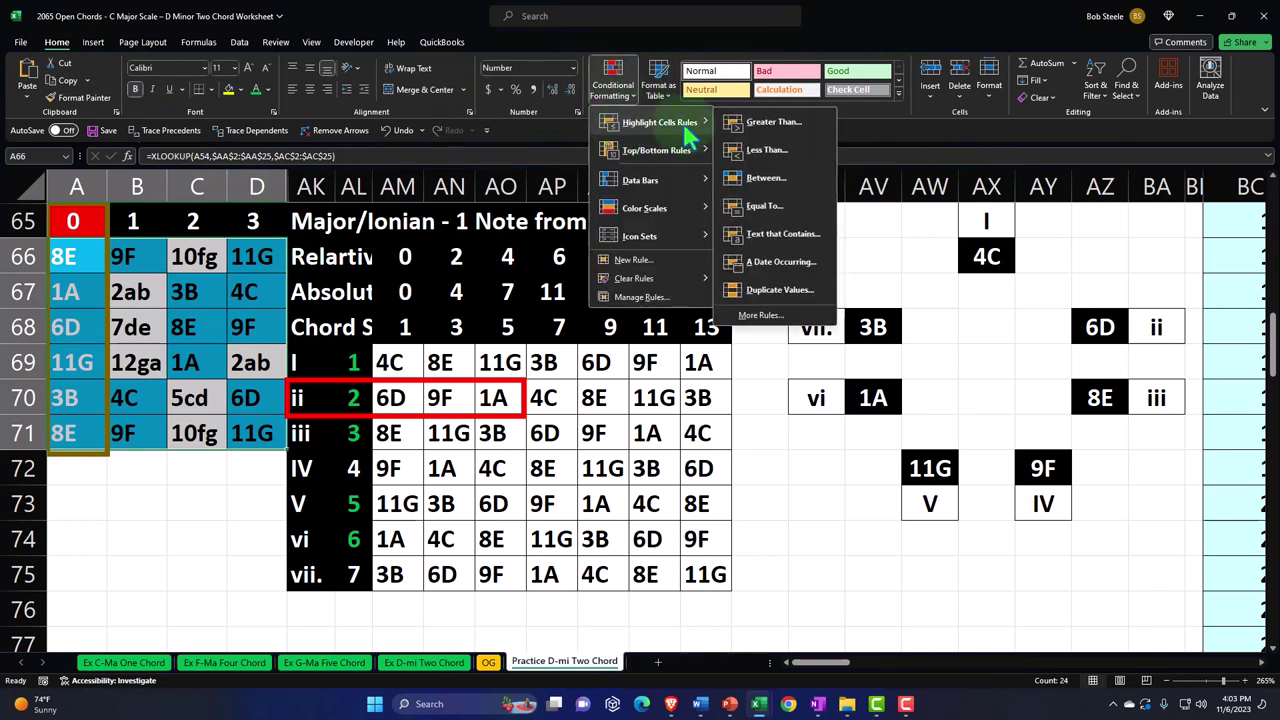
{"action": "left_click", "coordinate": [738, 205]}
{"action": "left_click", "coordinate": [390, 397]}
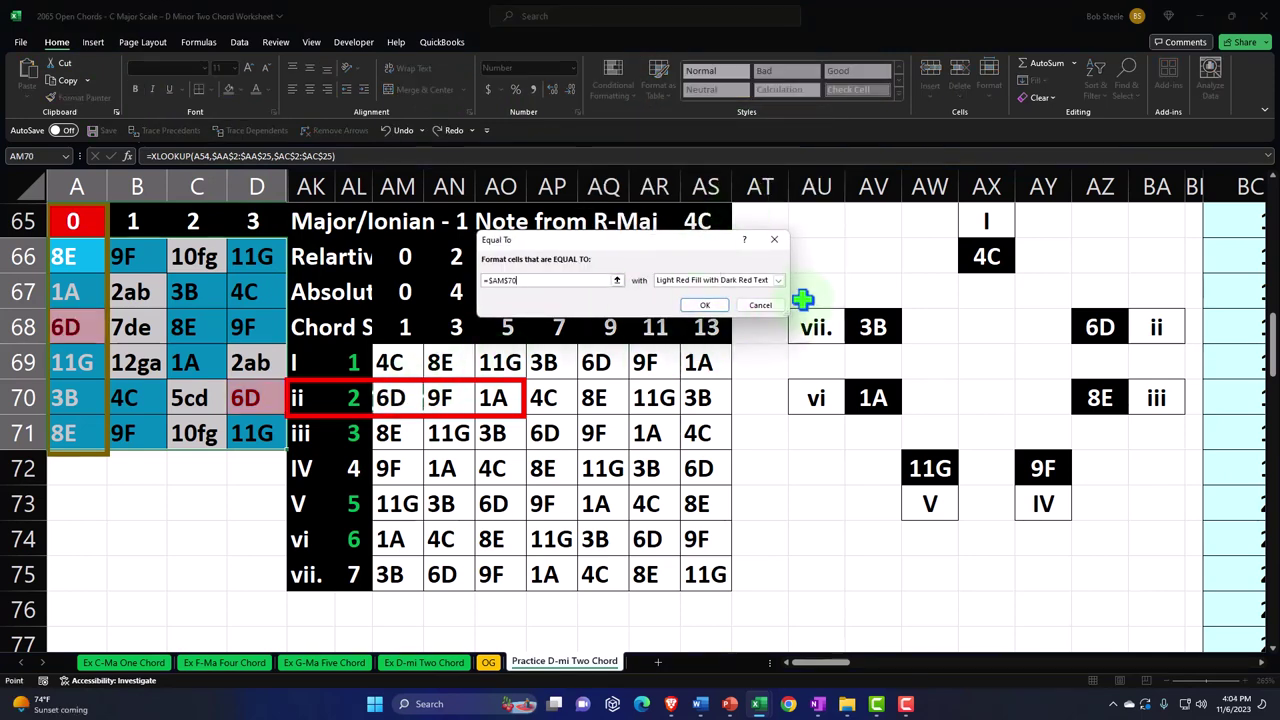
{"action": "left_click", "coordinate": [778, 281]}
{"action": "left_click", "coordinate": [766, 318]}
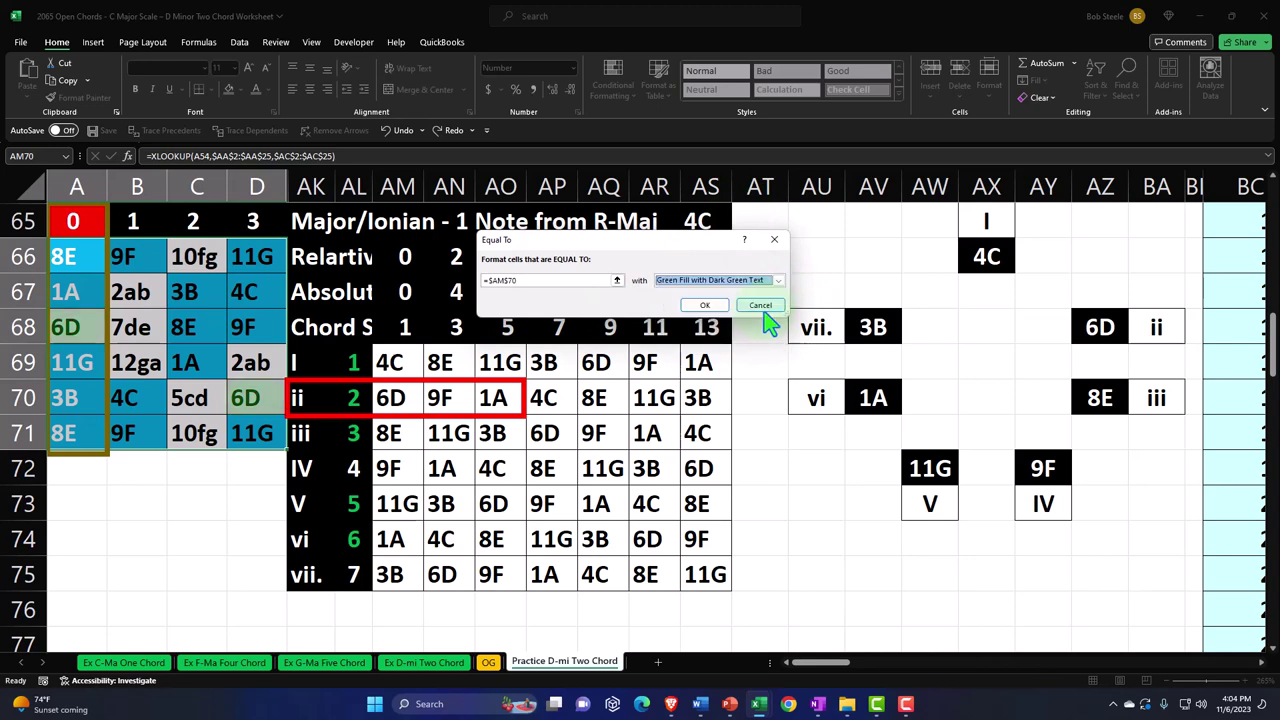
{"action": "left_click", "coordinate": [710, 308]}
Add an Equal To rule highlighting 9F (AN70) cells with the default light red fill
{"action": "left_click", "coordinate": [613, 80]}
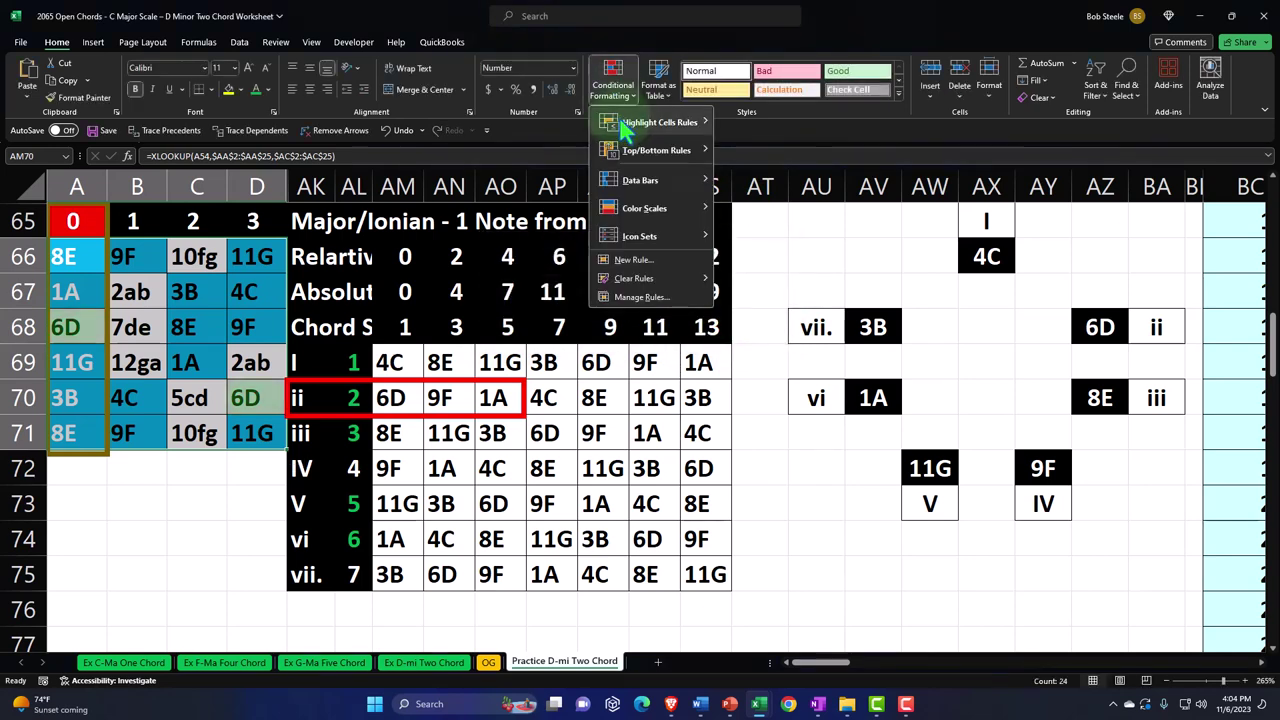
{"action": "mouse_move", "coordinate": [662, 122]}
{"action": "left_click", "coordinate": [764, 205]}
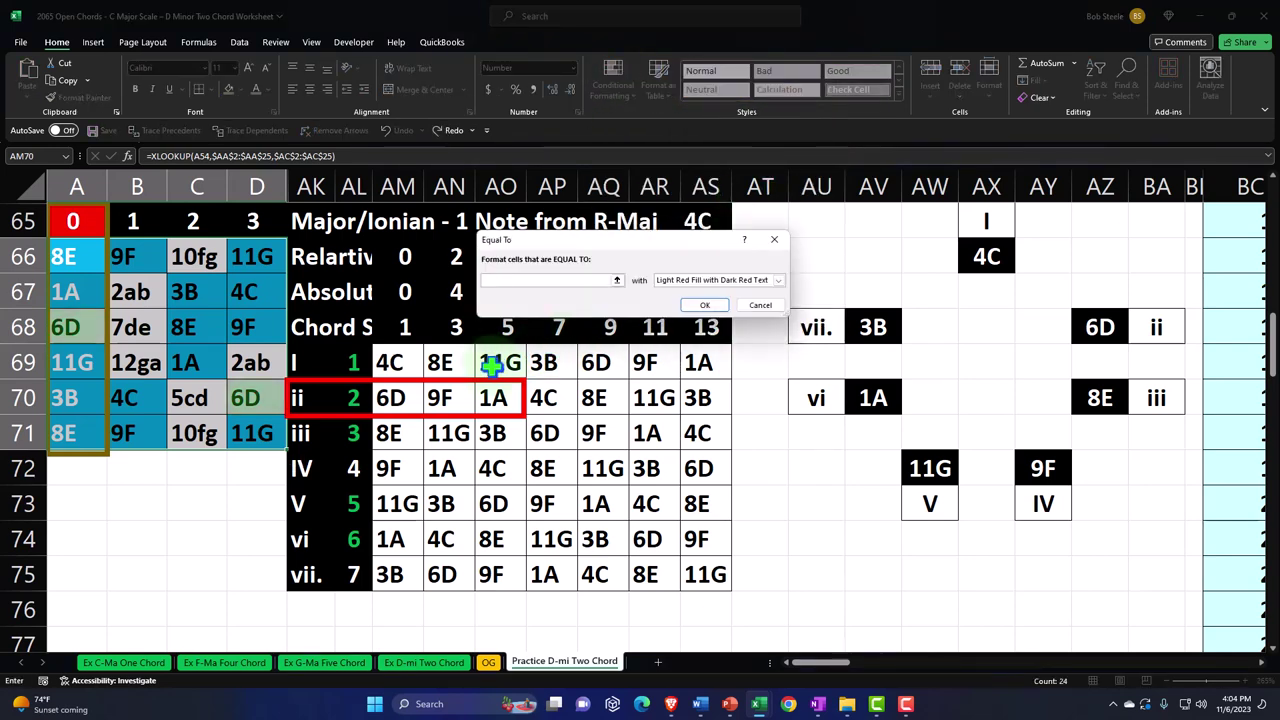
{"action": "left_click", "coordinate": [447, 397]}
{"action": "left_click", "coordinate": [705, 305]}
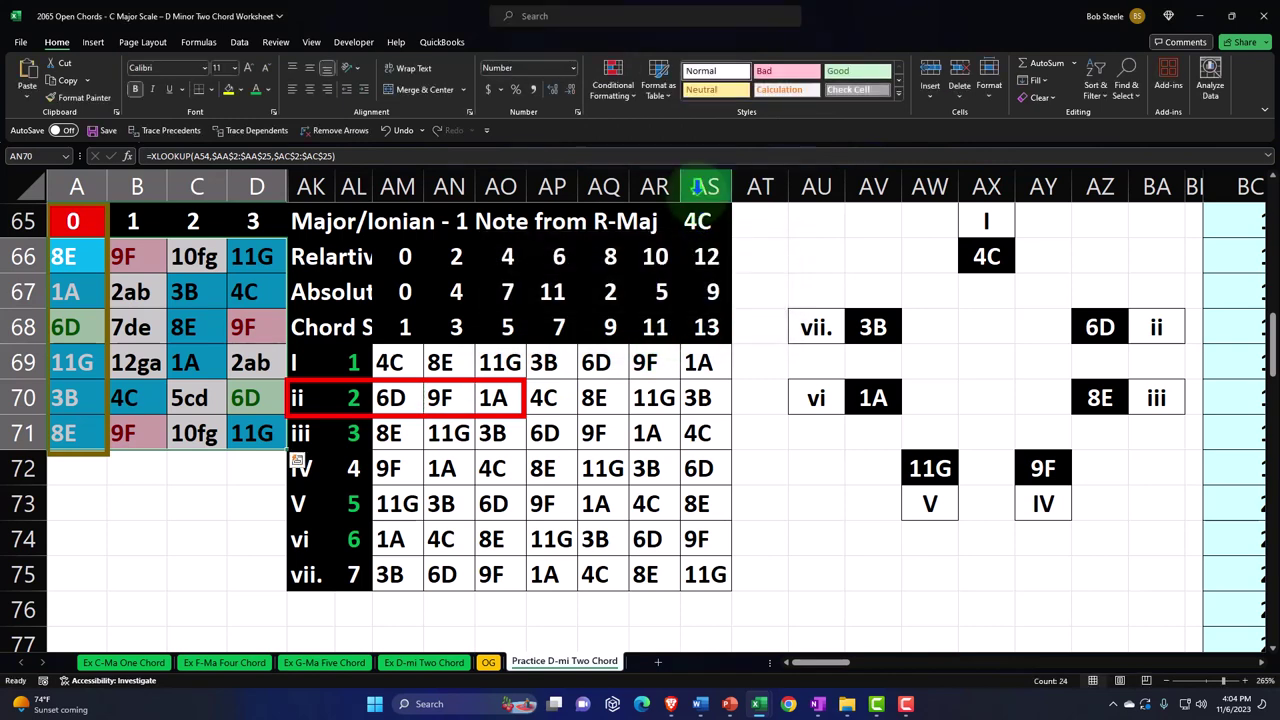
Add an Equal To rule highlighting 1A (AO70) cells with yellow fill and dark yellow text
{"action": "left_click", "coordinate": [618, 100]}
{"action": "mouse_move", "coordinate": [662, 124]}
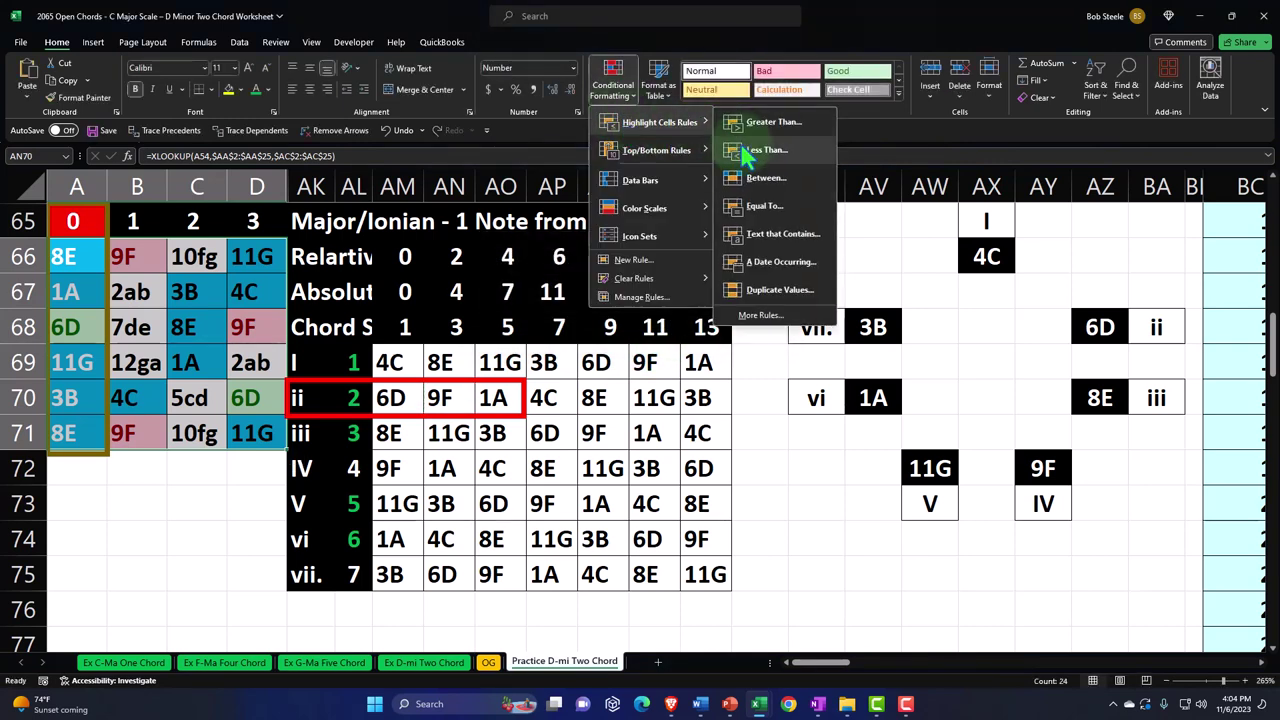
{"action": "left_click", "coordinate": [760, 205]}
{"action": "left_click", "coordinate": [492, 400]}
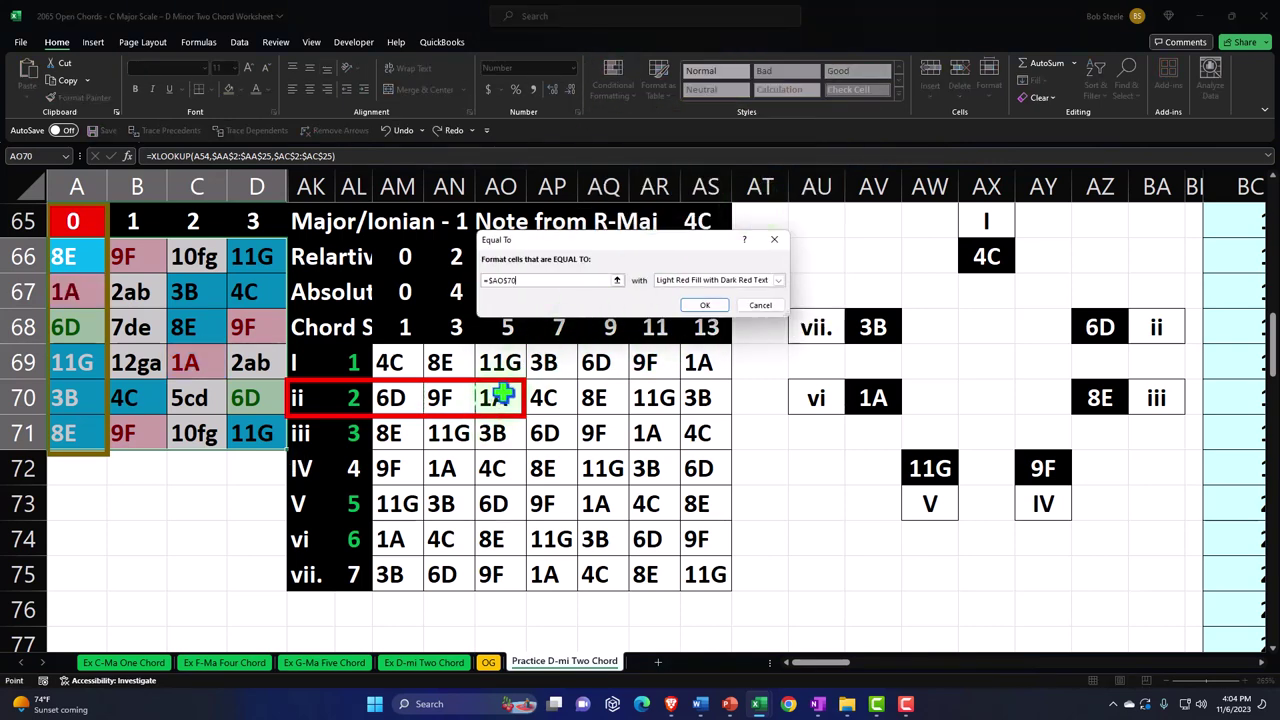
{"action": "left_click", "coordinate": [778, 280]}
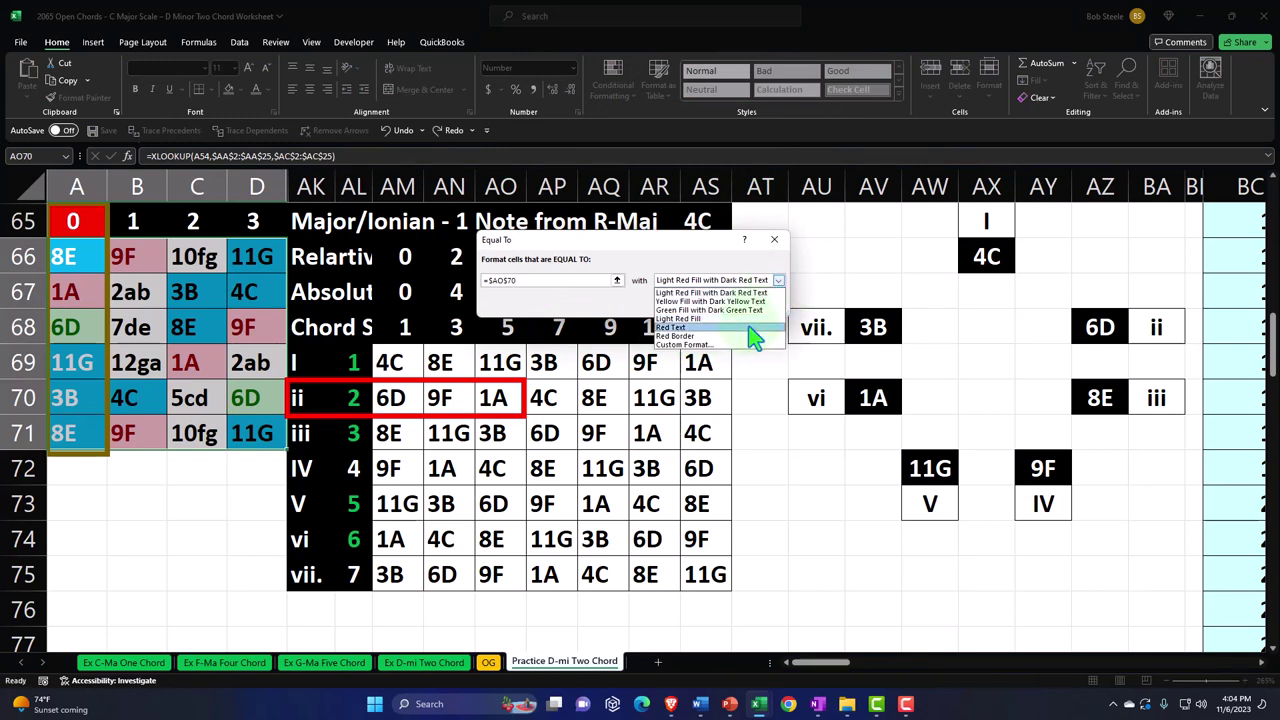
{"action": "left_click", "coordinate": [744, 311]}
{"action": "left_click", "coordinate": [718, 303]}
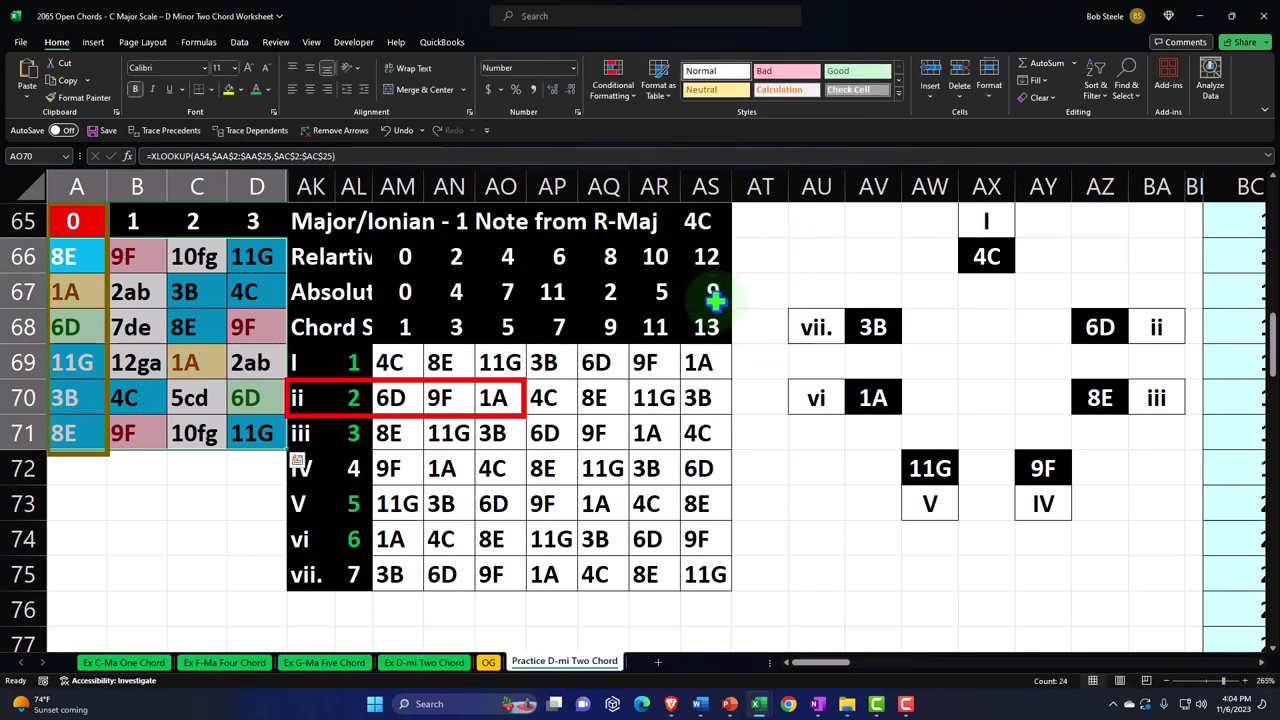
Format Painter the green, pink and yellow formats onto 6D, 9F and 1A in row 70
{"action": "left_click", "coordinate": [76, 334]}
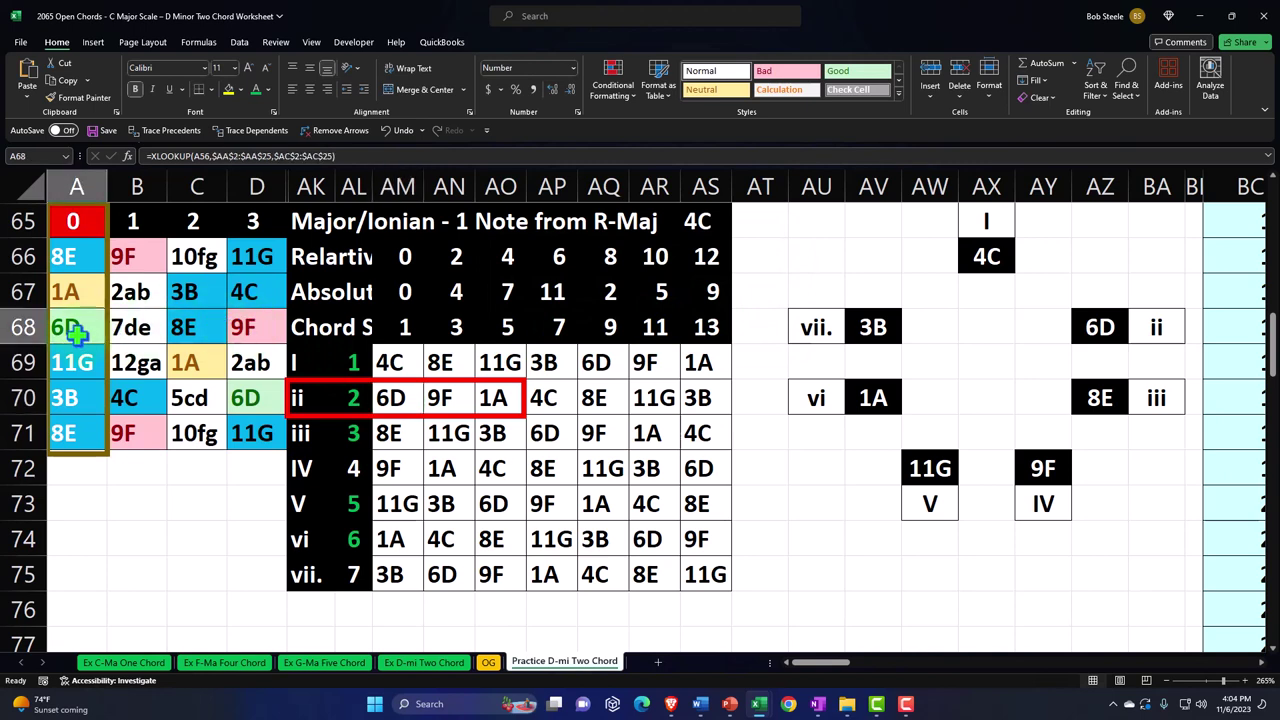
{"action": "left_click", "coordinate": [85, 99]}
{"action": "left_click", "coordinate": [390, 397]}
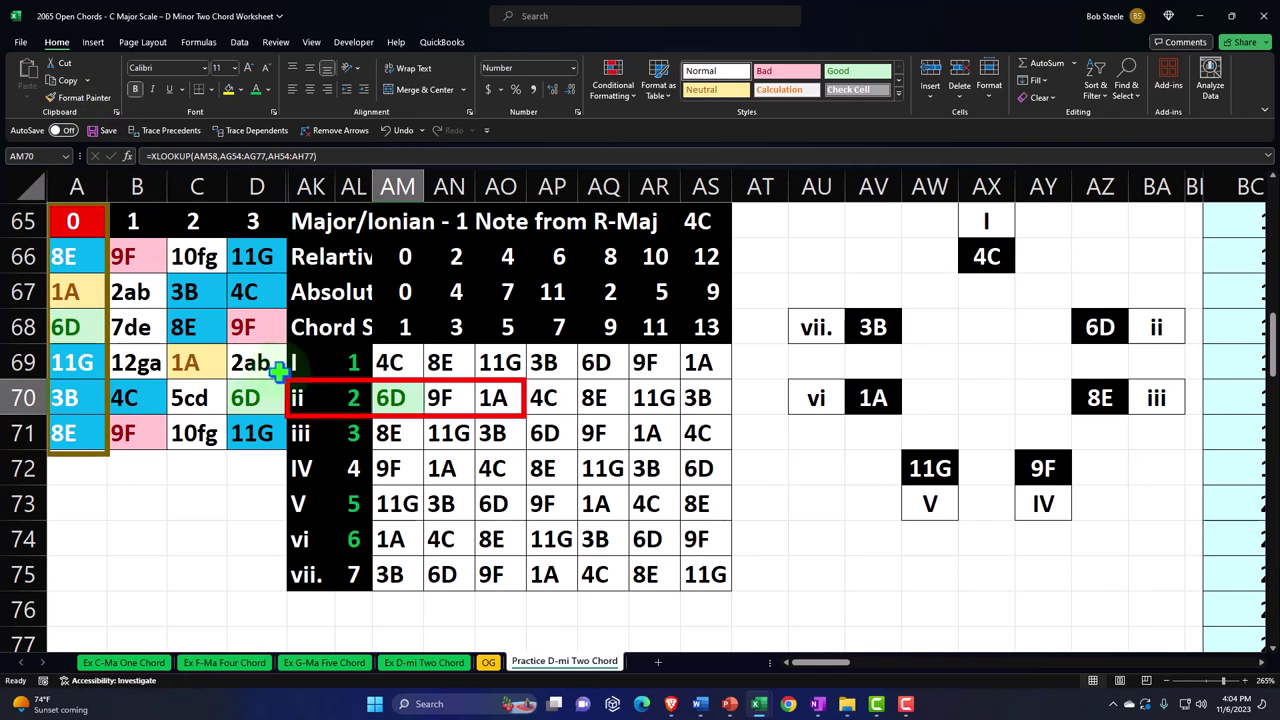
{"action": "left_click", "coordinate": [250, 326]}
{"action": "left_click", "coordinate": [78, 97]}
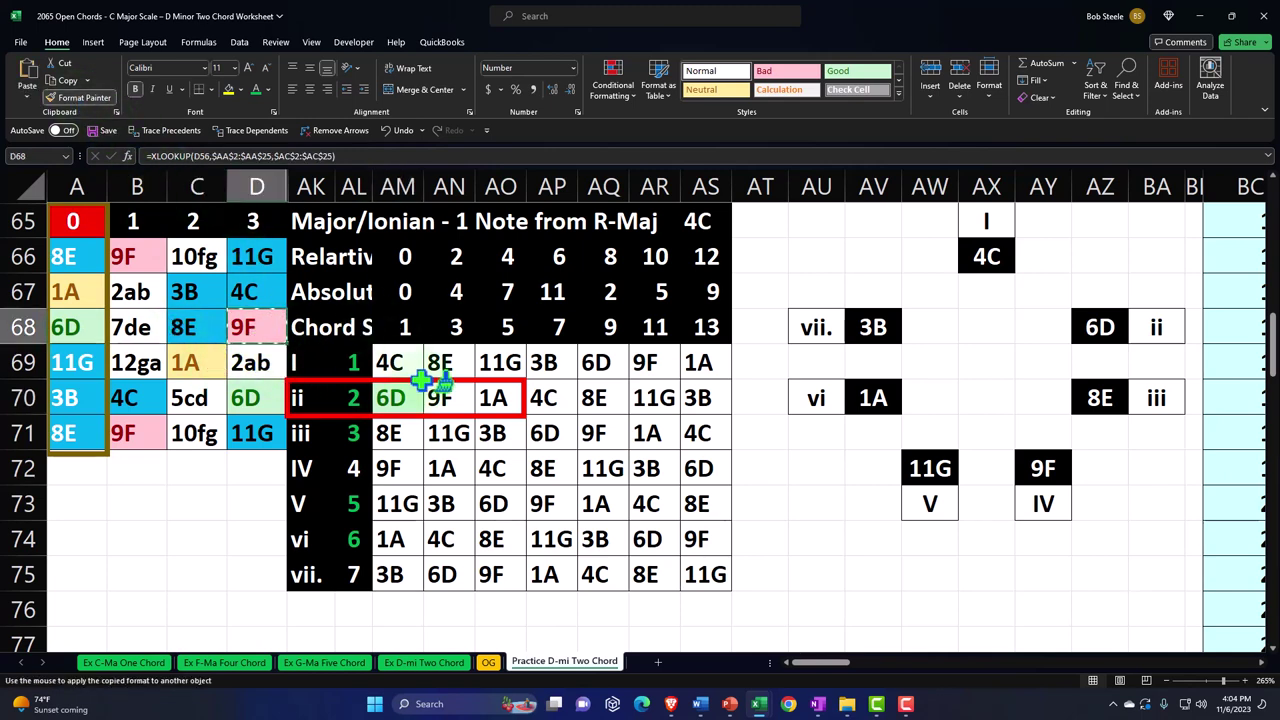
{"action": "left_click", "coordinate": [436, 397]}
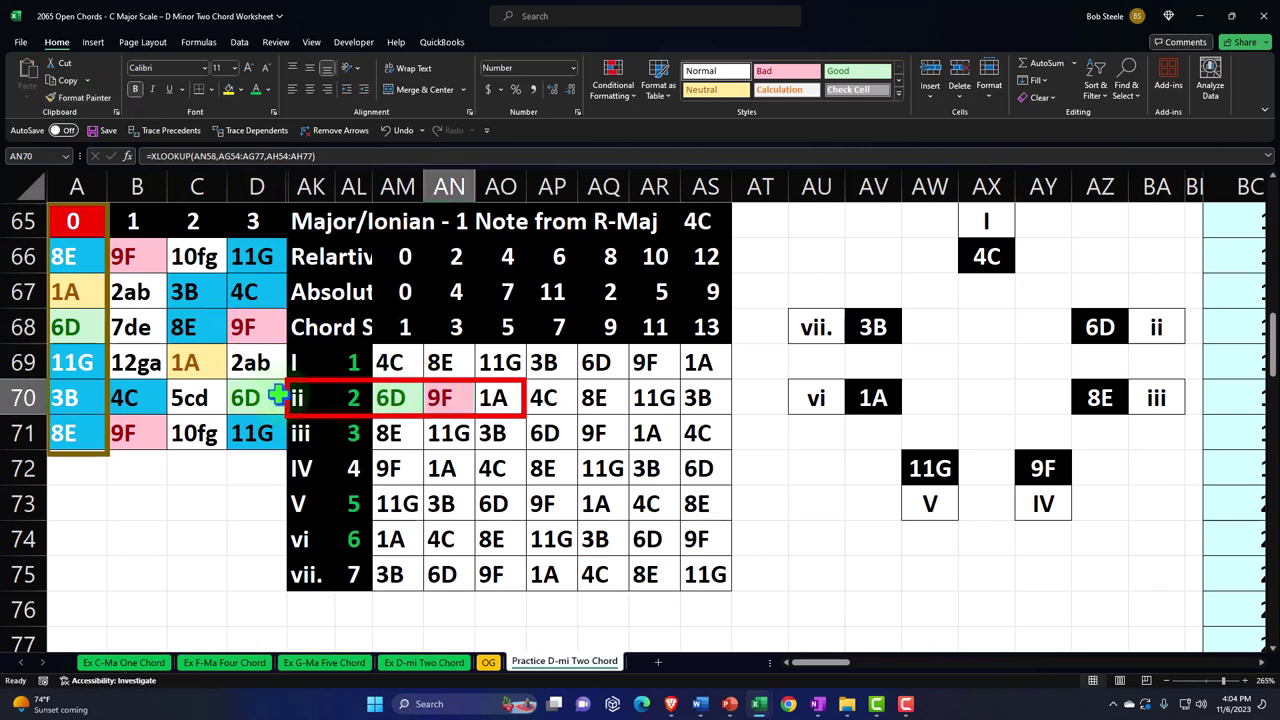
{"action": "left_click", "coordinate": [183, 360]}
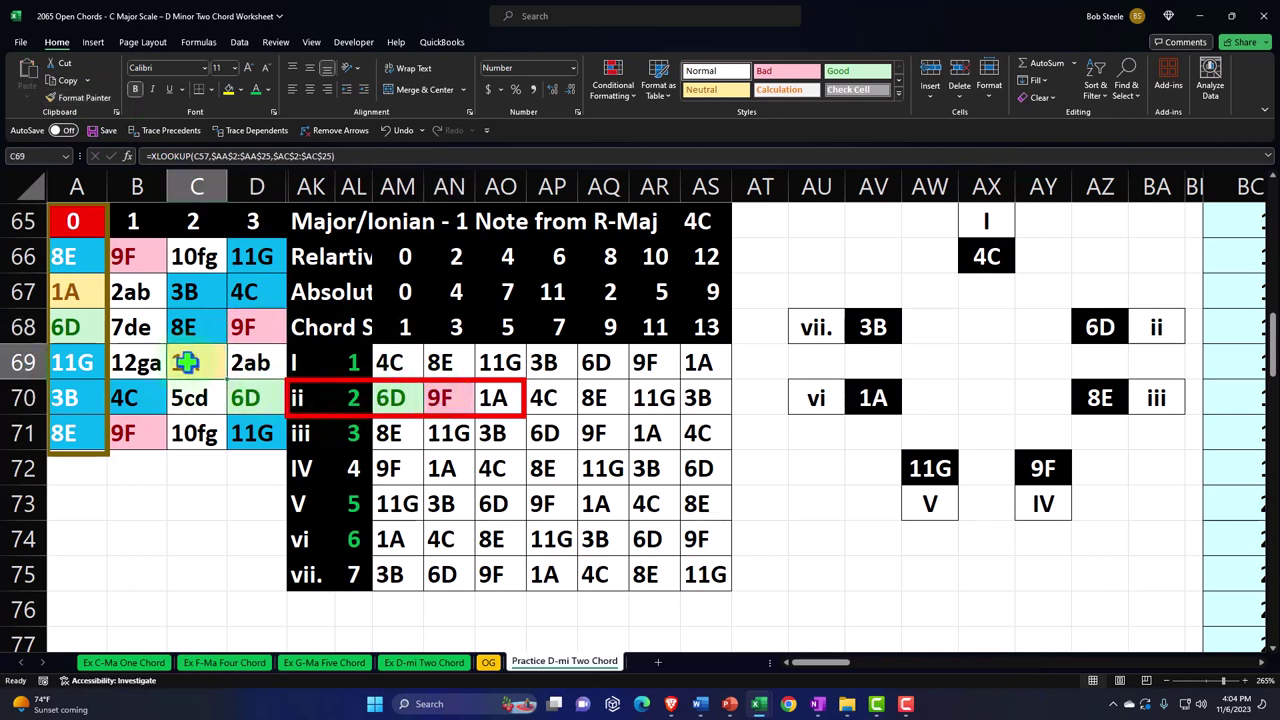
{"action": "left_click", "coordinate": [75, 97]}
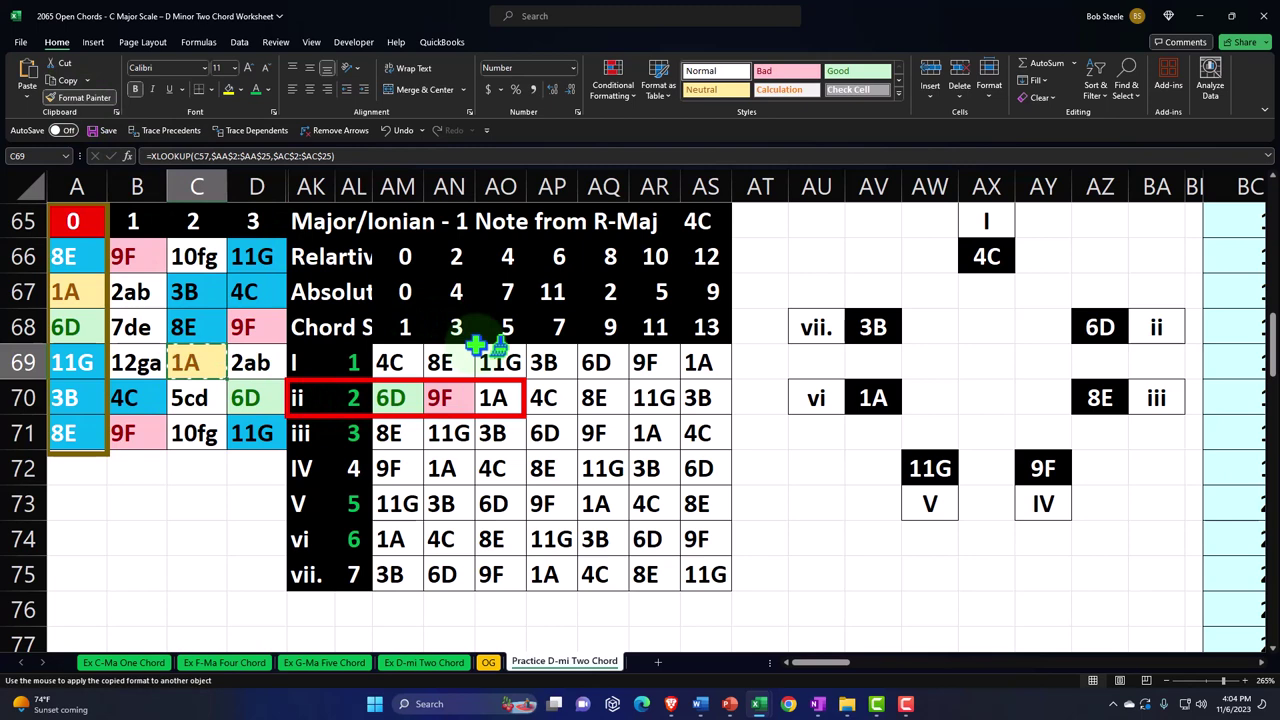
{"action": "left_click", "coordinate": [493, 397]}
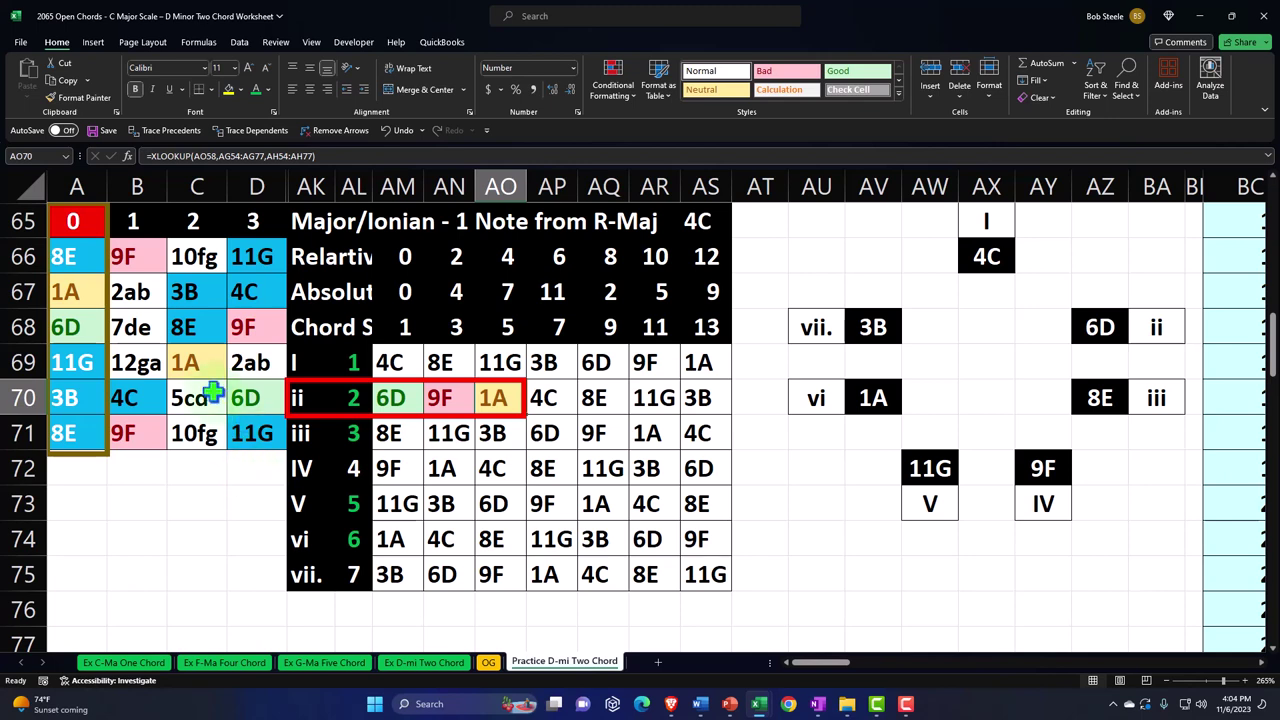
Point out the matching cells A68, C69, B71 and D70, then select B69:D71
{"action": "left_click", "coordinate": [74, 327]}
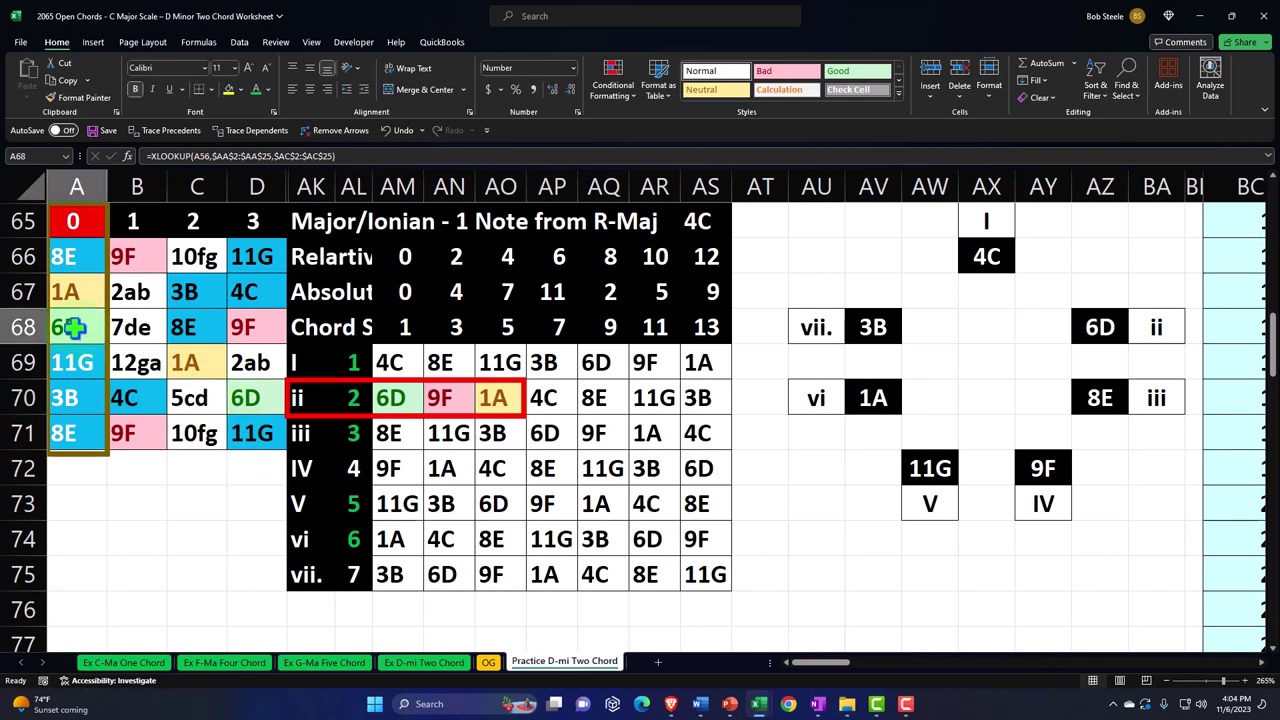
{"action": "left_click", "coordinate": [189, 360], "text": "ctrl"}
{"action": "left_click", "coordinate": [140, 432], "text": "ctrl"}
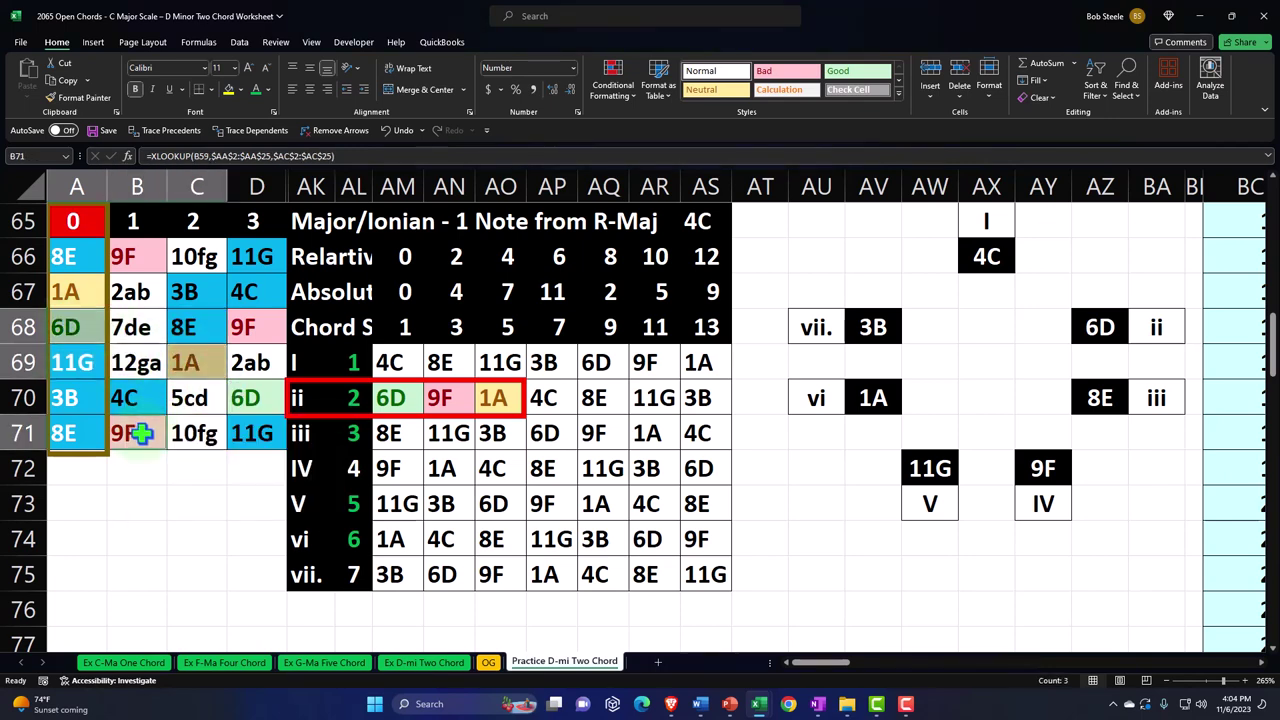
{"action": "left_click", "coordinate": [238, 398], "text": "ctrl"}
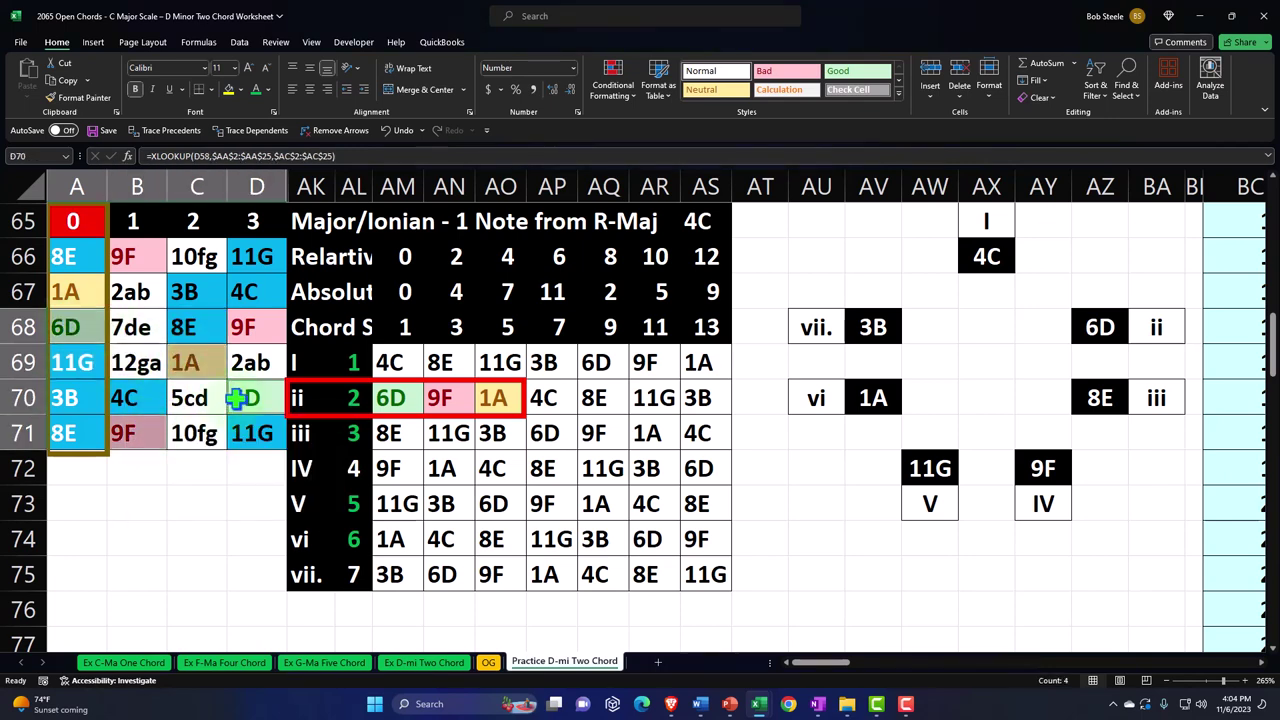
{"action": "left_click_drag", "start_coordinate": [148, 362], "coordinate": [251, 432]}
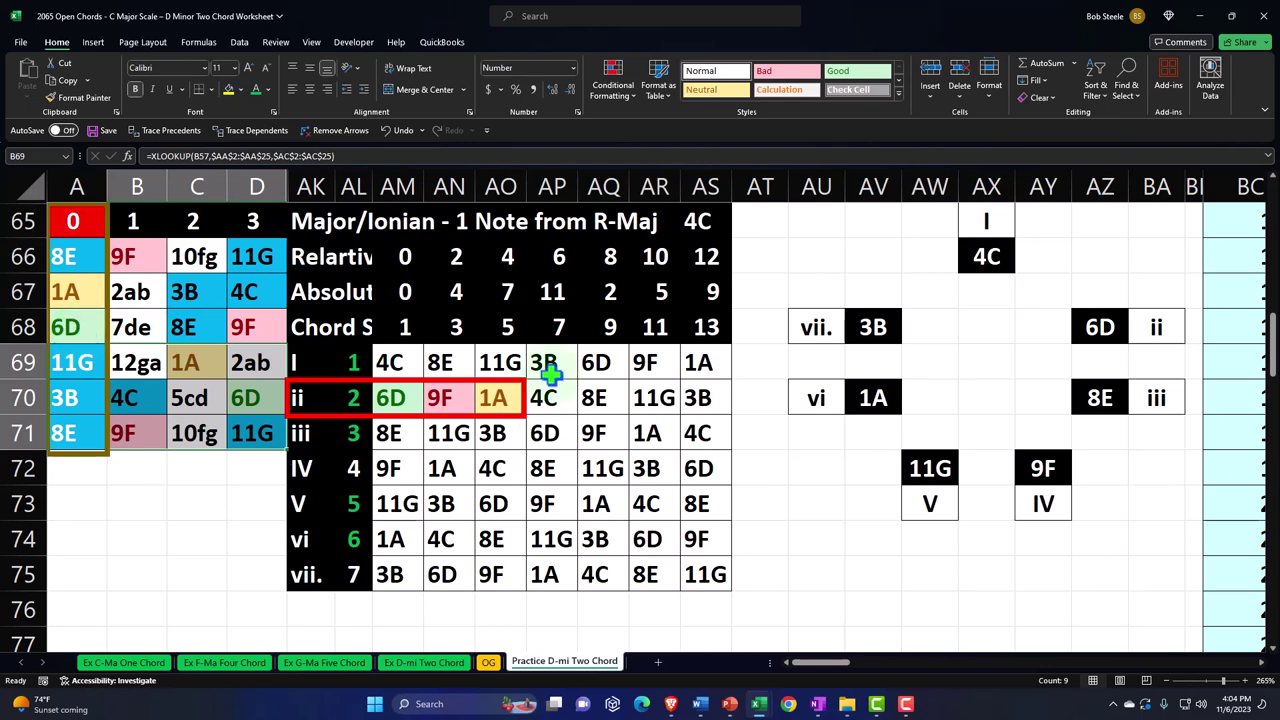
{"action": "left_click", "coordinate": [1100, 328]}
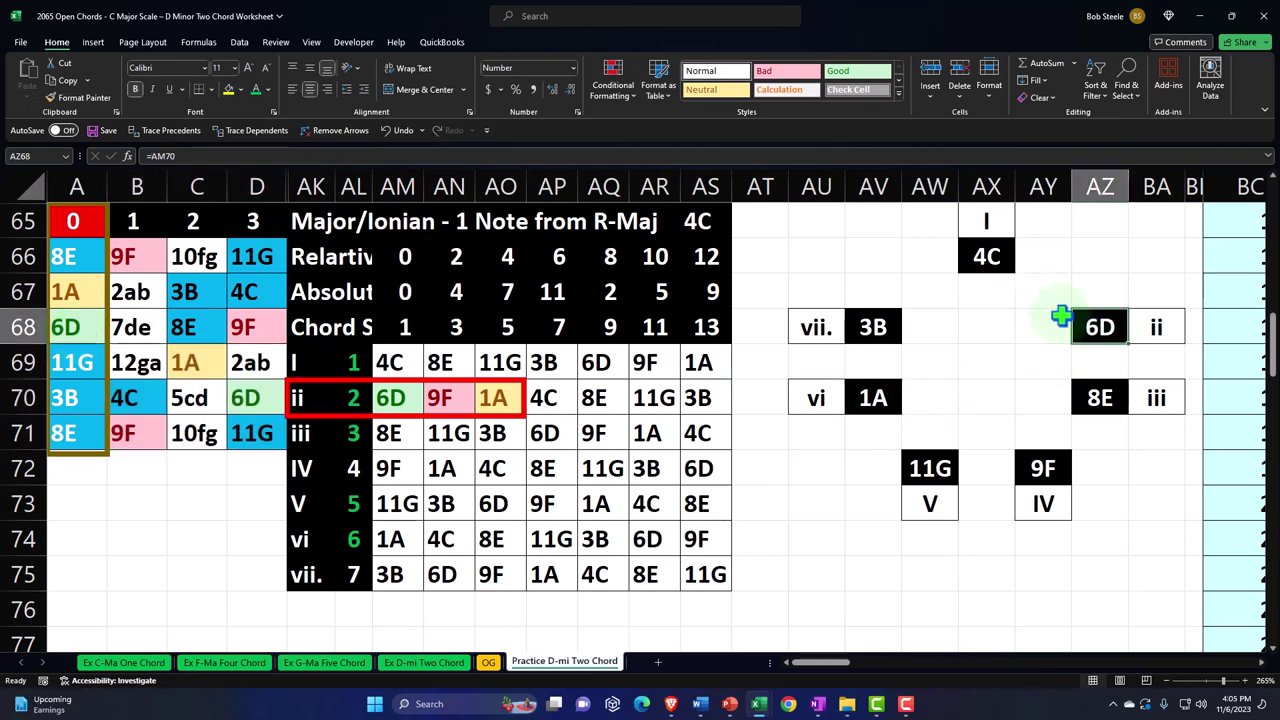
{"action": "left_click", "coordinate": [1025, 467]}
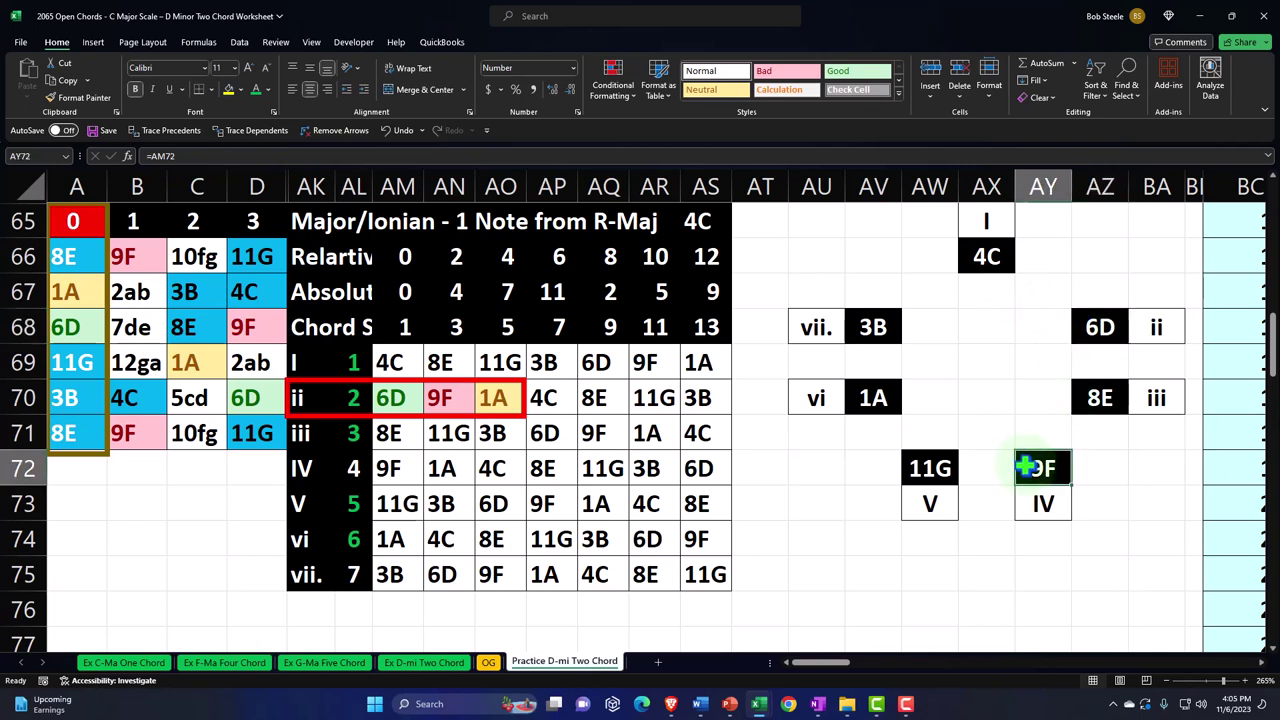
{"action": "left_click", "coordinate": [872, 398]}
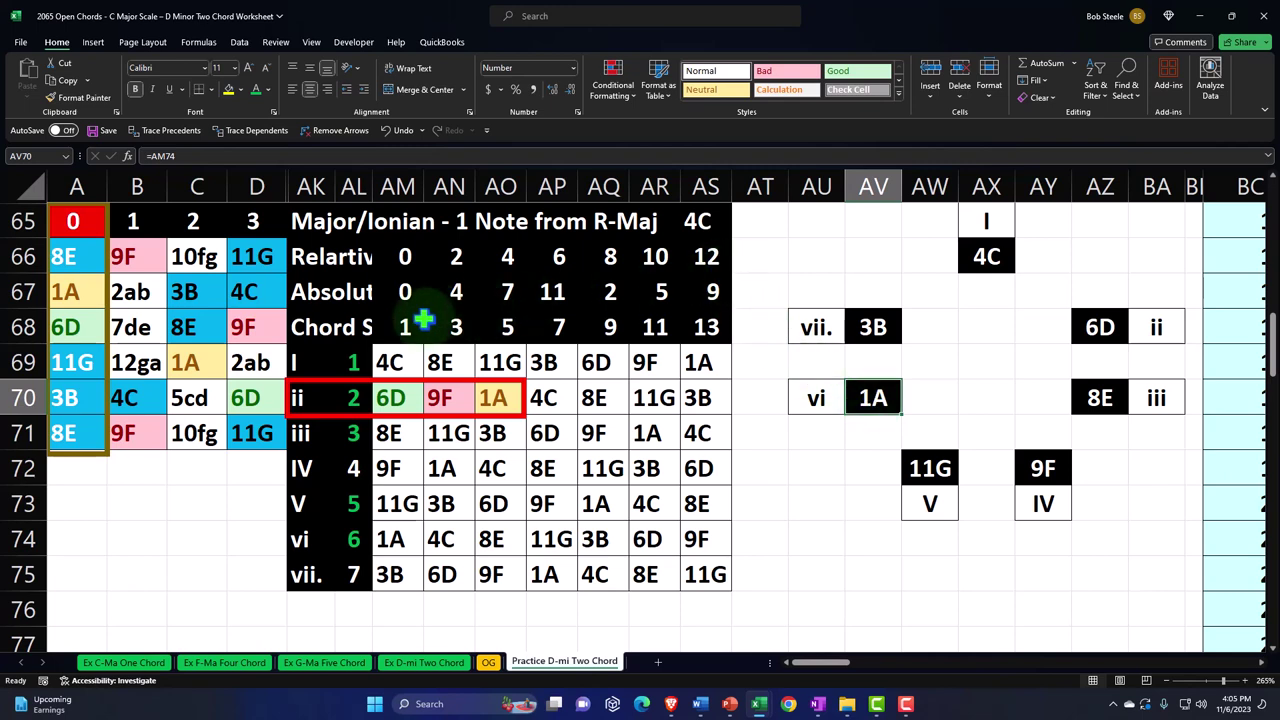
{"action": "left_click_drag", "start_coordinate": [405, 327], "coordinate": [508, 325]}
{"action": "left_click", "coordinate": [390, 398]}
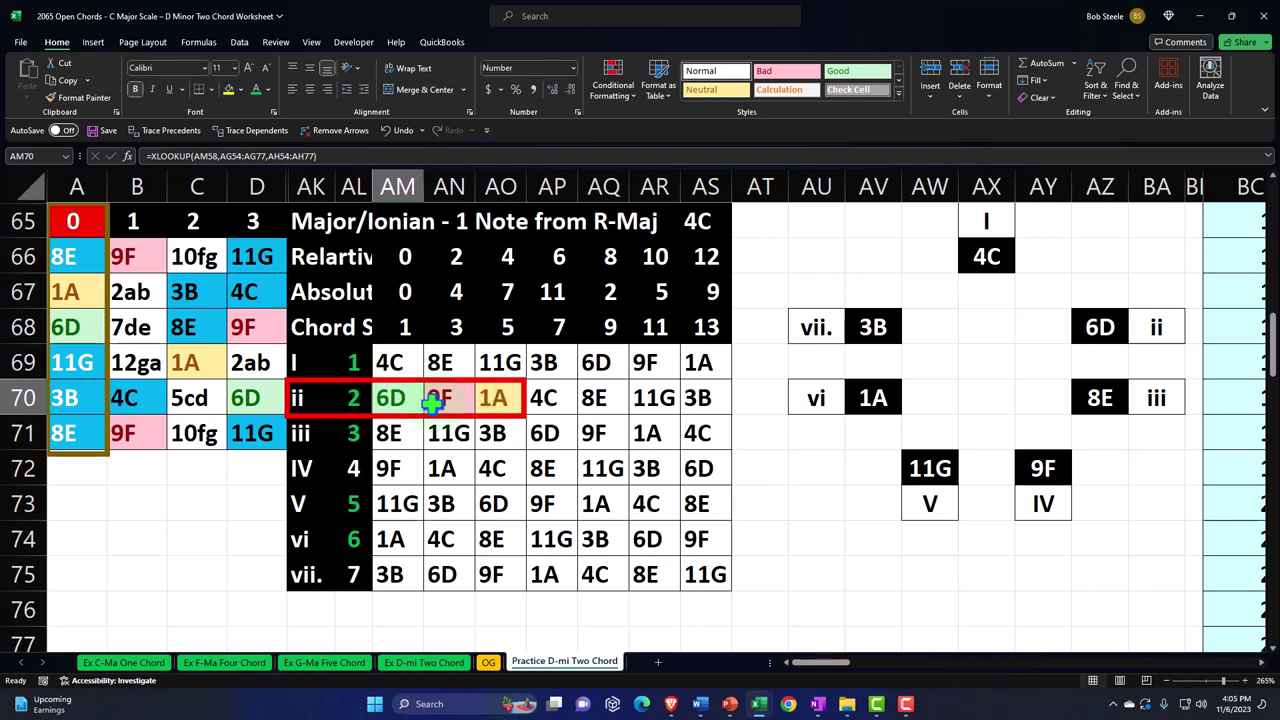
{"action": "left_click", "coordinate": [441, 399]}
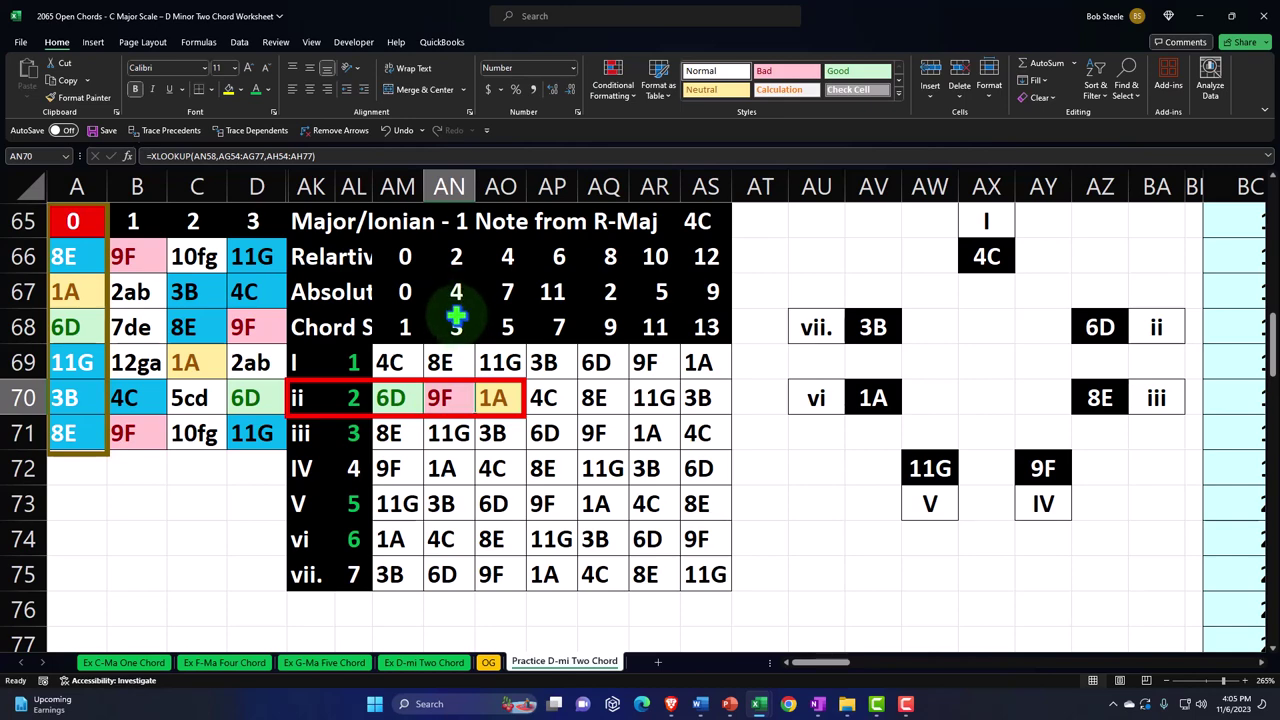
Make the step numbers in AL95:AL97 and AL99:AL100 green
{"action": "scroll", "coordinate": [455, 322], "scroll_direction": "down", "scroll_amount": 3}
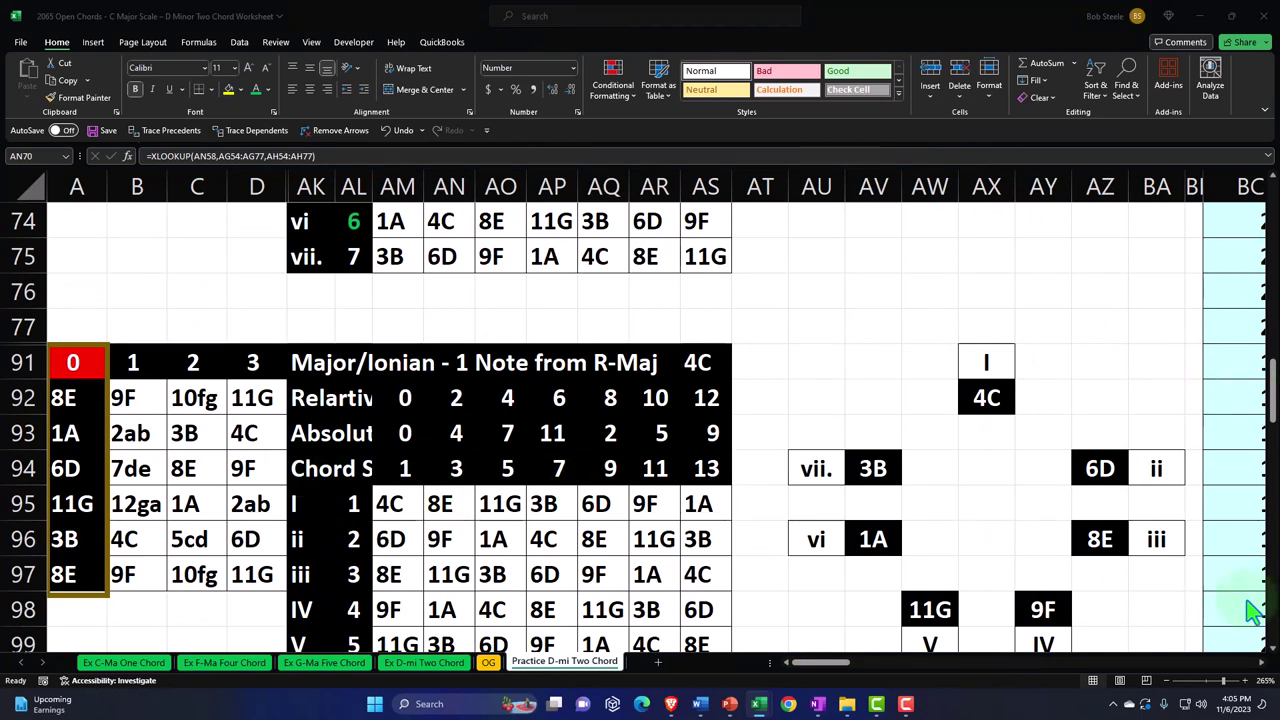
{"action": "scroll", "coordinate": [1061, 601], "scroll_direction": "down", "scroll_amount": 2}
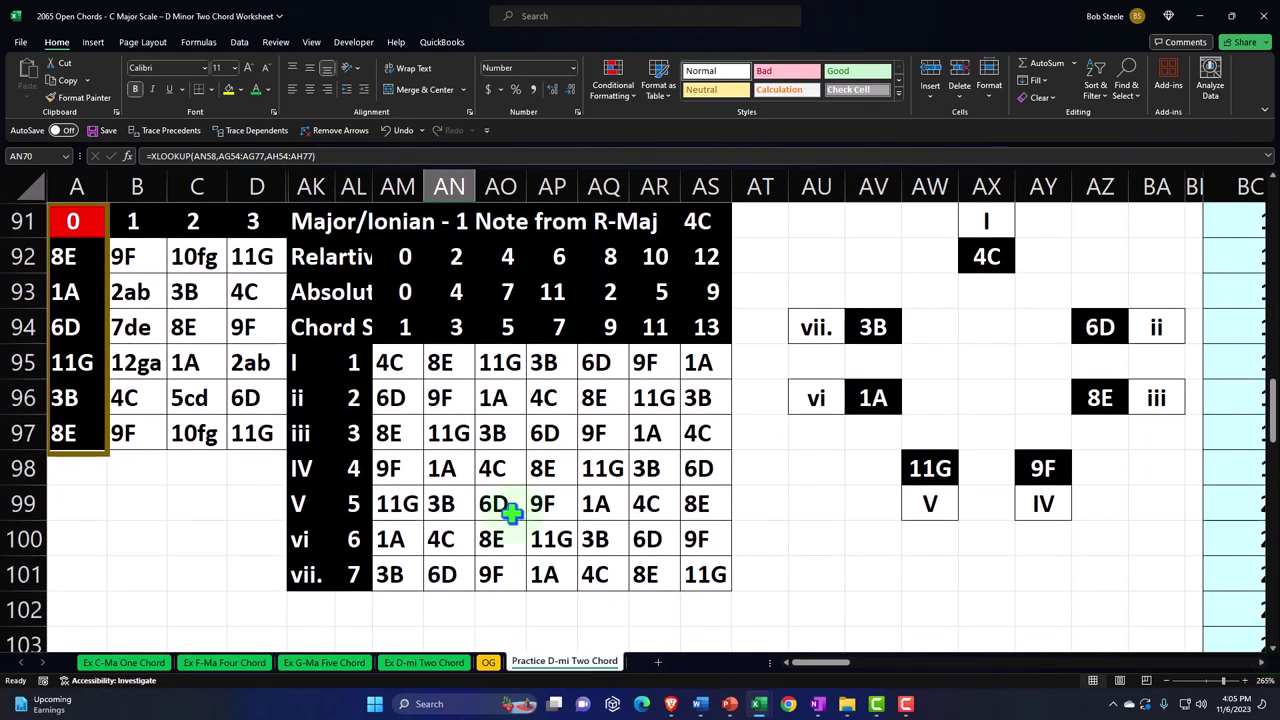
{"action": "left_click_drag", "start_coordinate": [354, 363], "coordinate": [352, 430]}
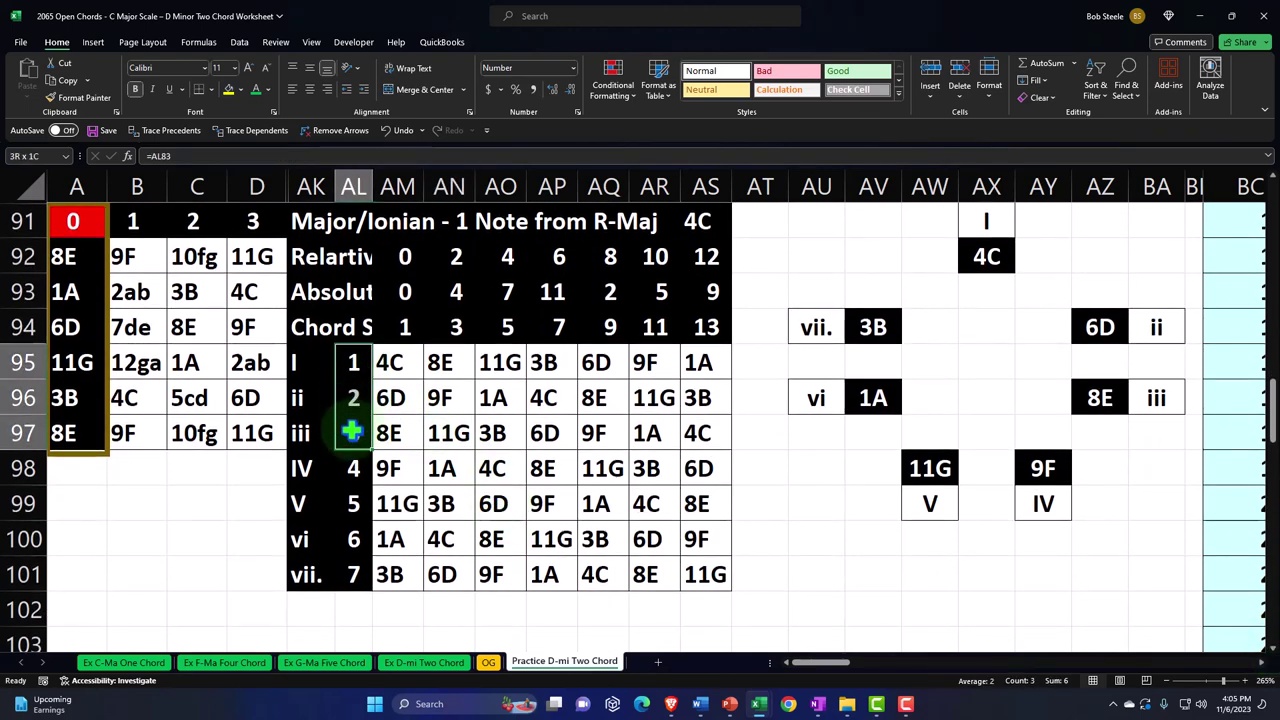
{"action": "left_click_drag", "start_coordinate": [354, 503], "coordinate": [357, 520], "text": "ctrl"}
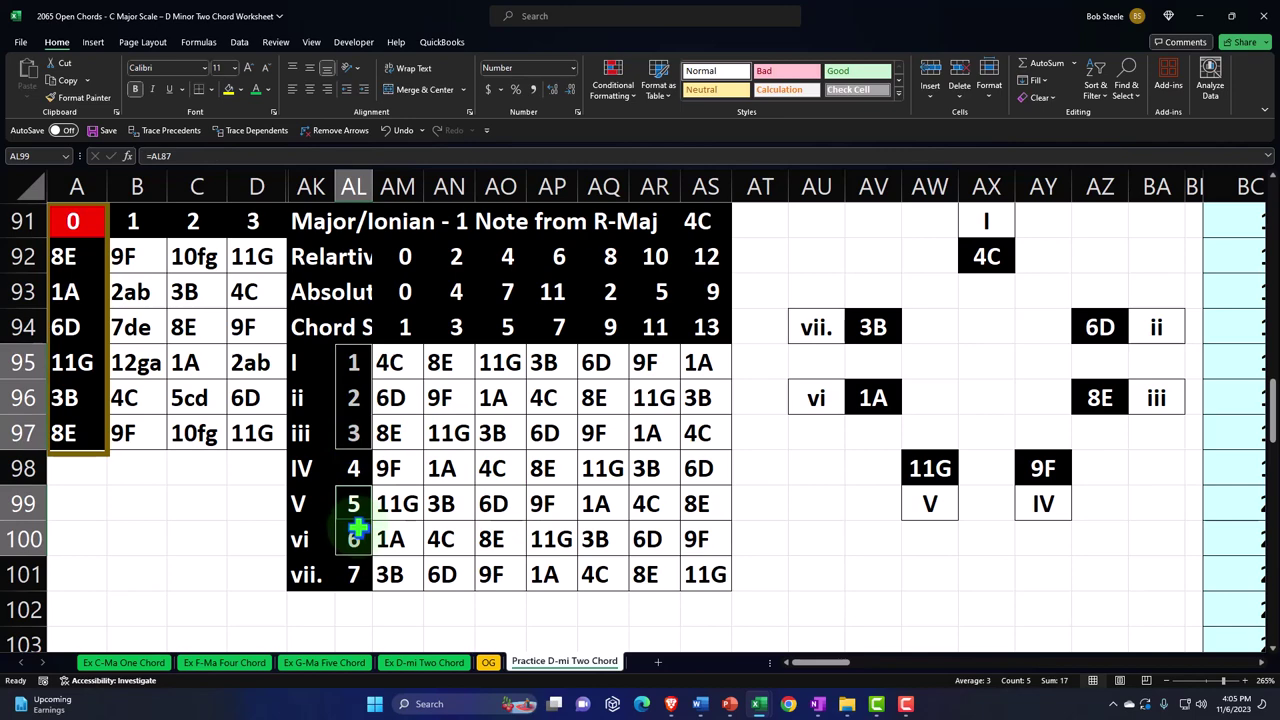
{"action": "left_click", "coordinate": [257, 86]}
Copy the red outline onto the ii row 96 and select the chord block A92:D97
{"action": "scroll", "coordinate": [400, 400], "scroll_direction": "up", "scroll_amount": 5}
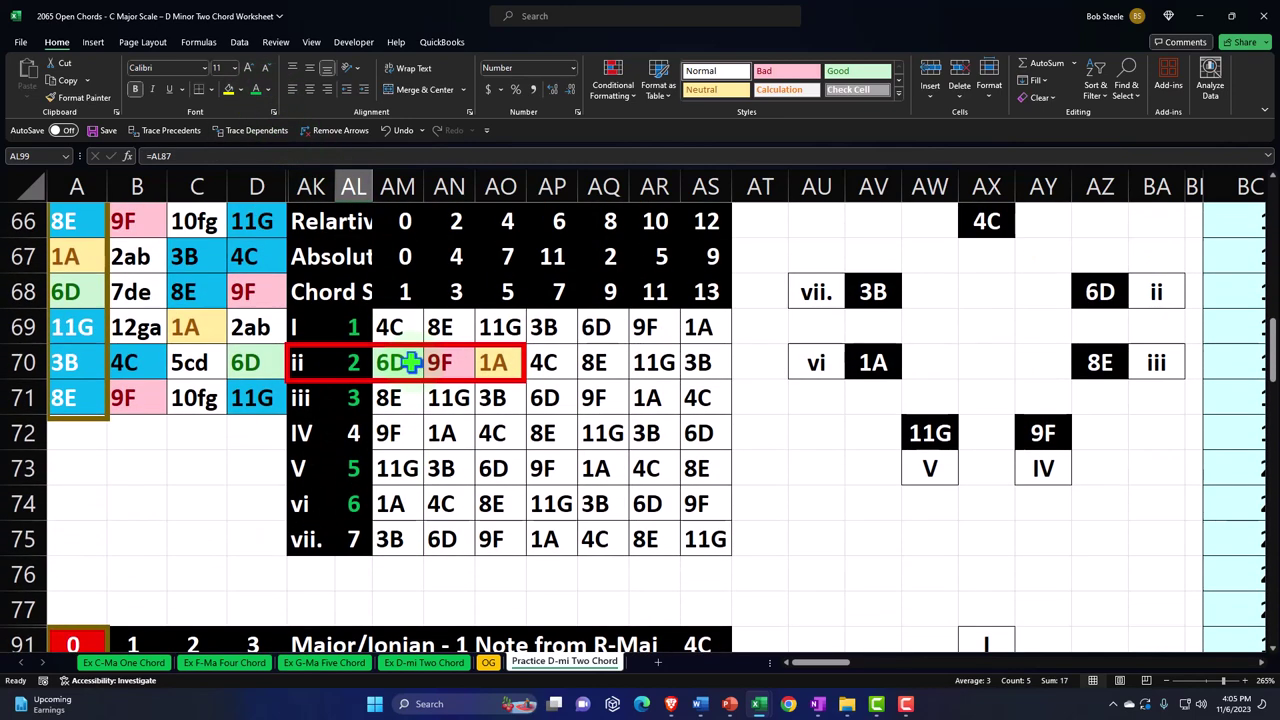
{"action": "left_click", "coordinate": [395, 380]}
{"action": "scroll", "coordinate": [408, 400], "scroll_direction": "down", "scroll_amount": 3}
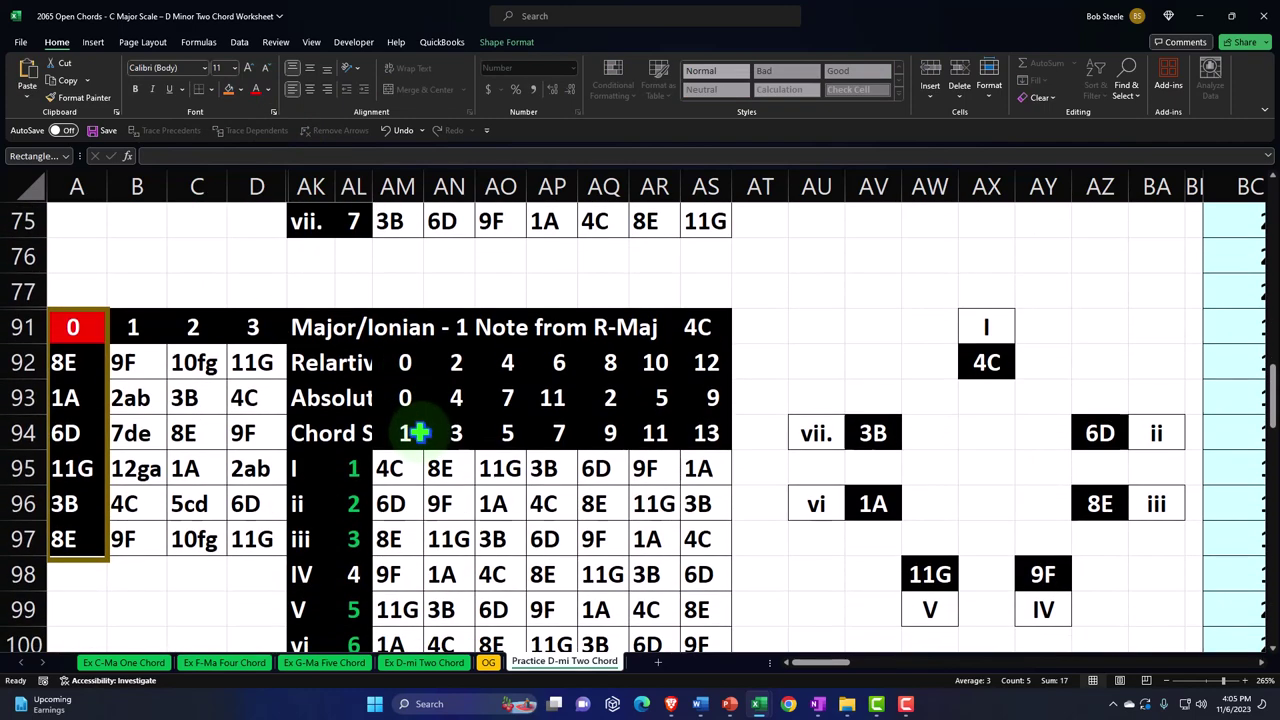
{"action": "scroll", "coordinate": [413, 418], "scroll_direction": "up", "scroll_amount": 2}
{"action": "left_click_drag", "start_coordinate": [348, 276], "coordinate": [393, 596]}
{"action": "scroll", "coordinate": [405, 560], "scroll_direction": "down", "scroll_amount": 3}
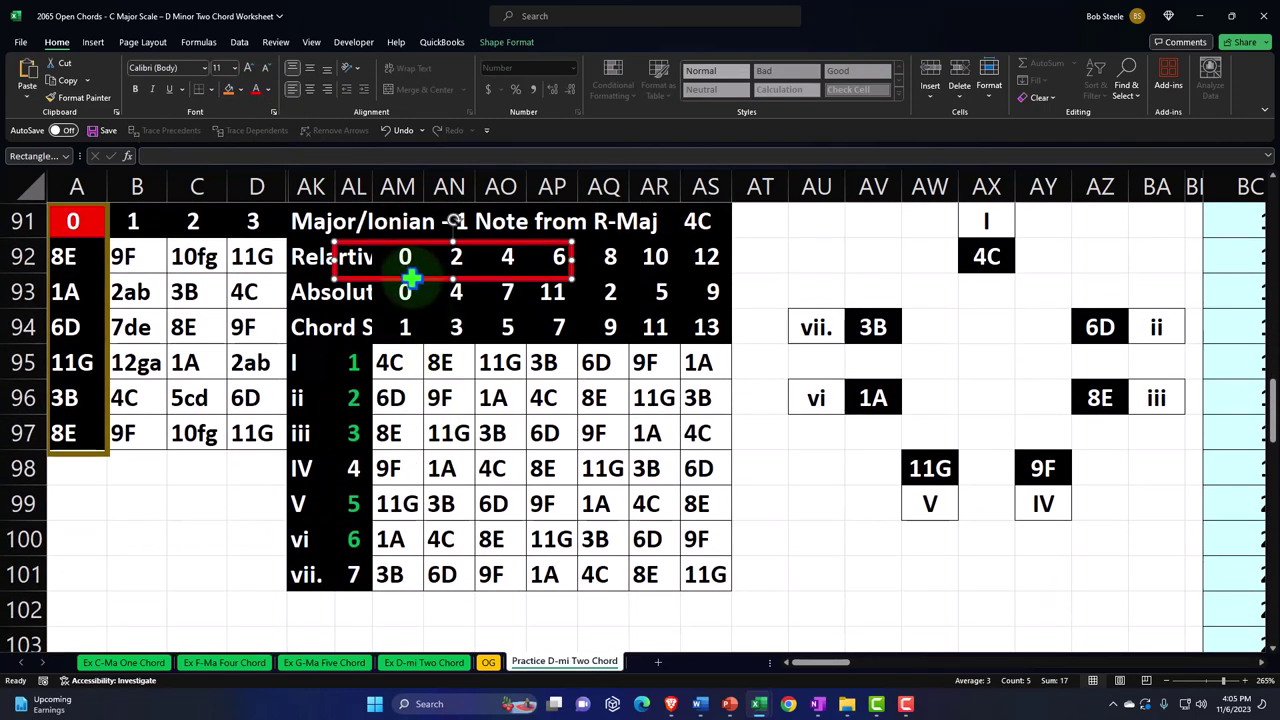
{"action": "left_click_drag", "start_coordinate": [413, 283], "coordinate": [366, 418]}
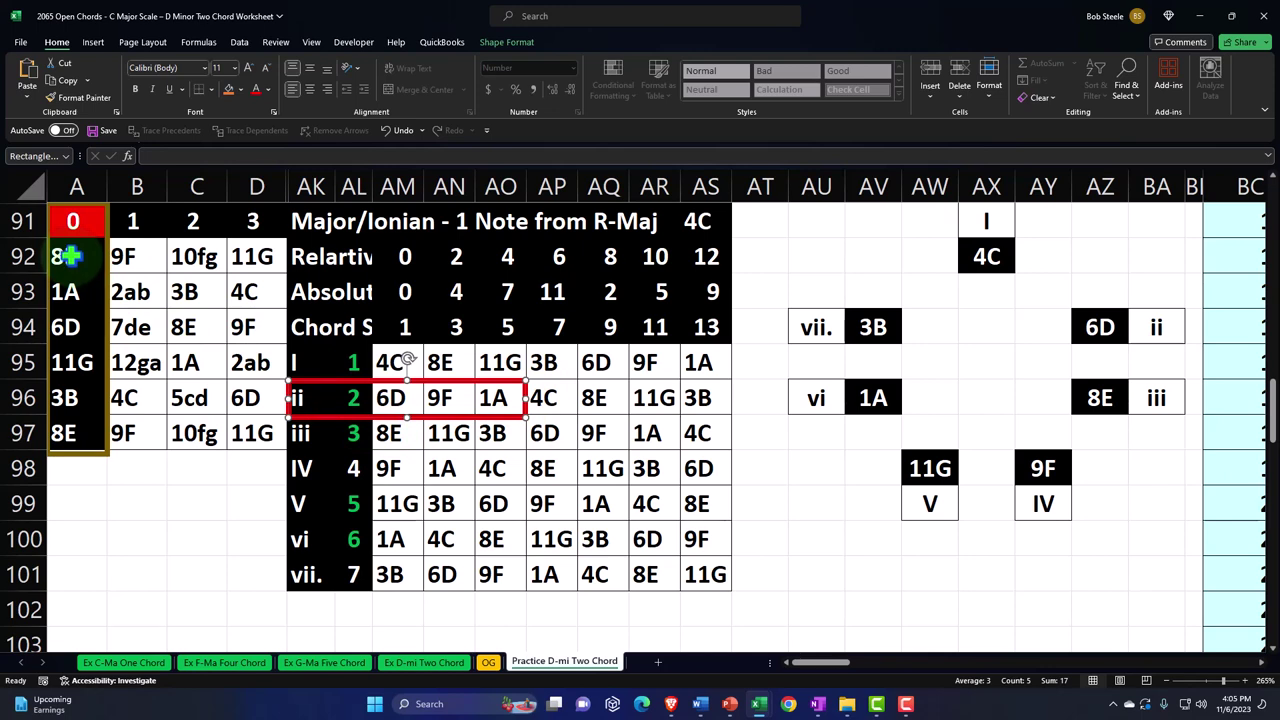
{"action": "left_click_drag", "start_coordinate": [68, 256], "coordinate": [236, 432]}
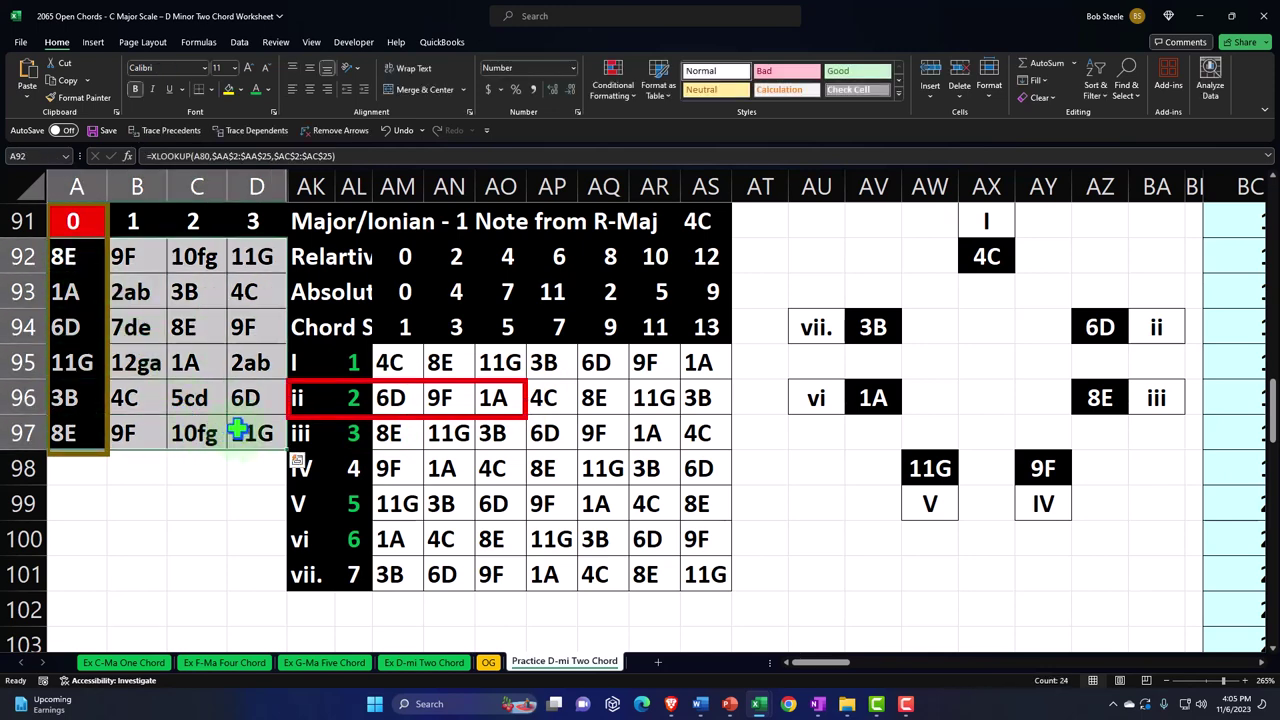
Add an Equal To rule giving cells equal to 4C (AM95) a light blue custom fill
{"action": "left_click", "coordinate": [627, 100]}
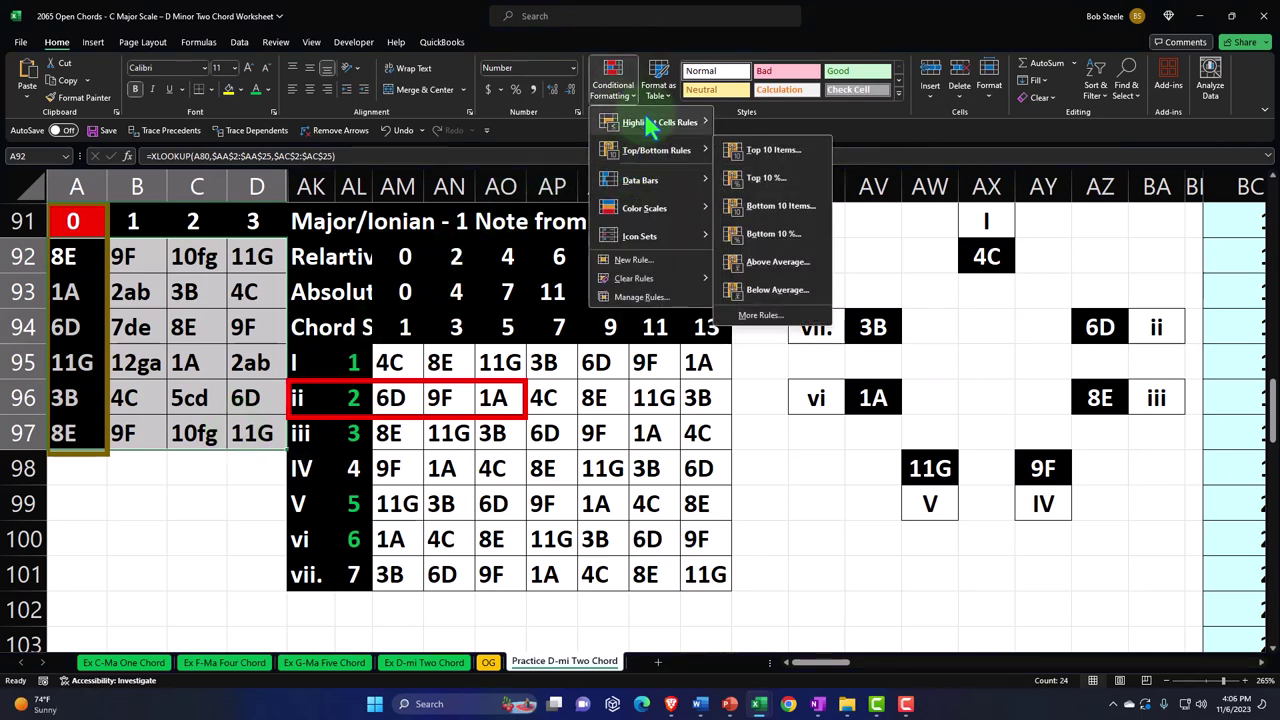
{"action": "mouse_move", "coordinate": [690, 123]}
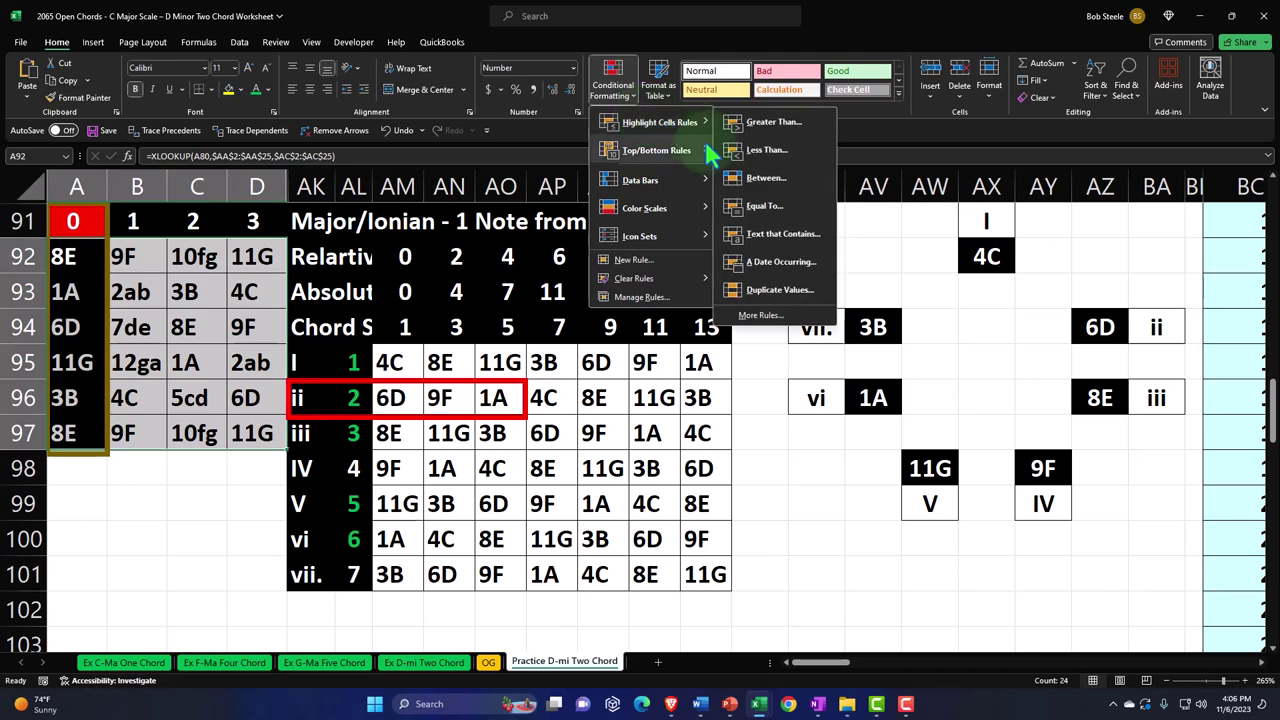
{"action": "left_click", "coordinate": [755, 206]}
{"action": "left_click", "coordinate": [390, 362]}
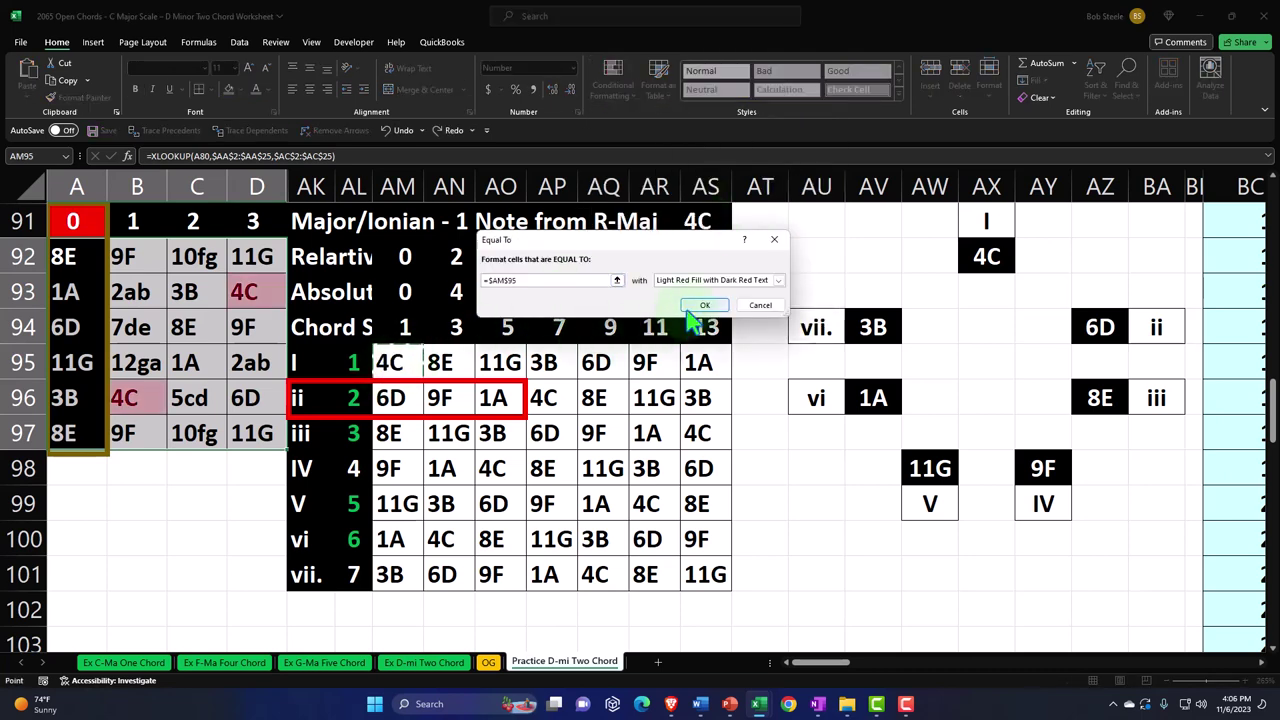
{"action": "left_click", "coordinate": [778, 280]}
{"action": "left_click", "coordinate": [720, 345]}
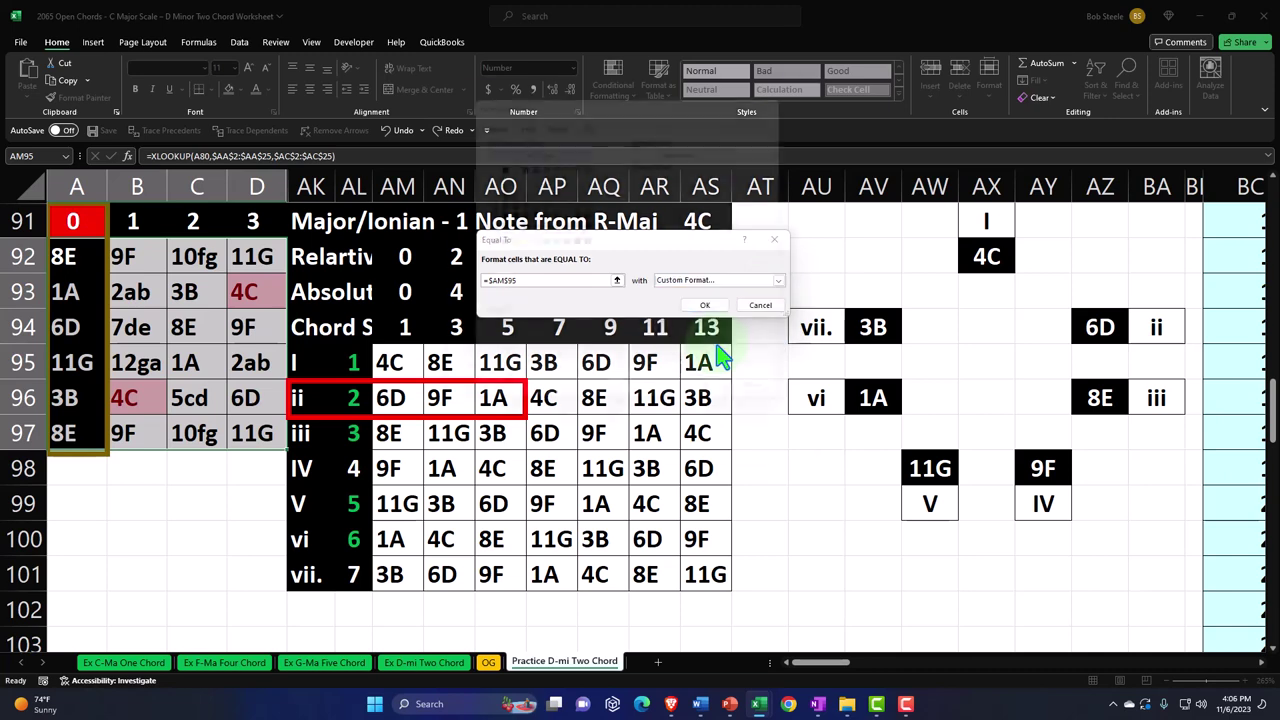
{"action": "left_click", "coordinate": [551, 242]}
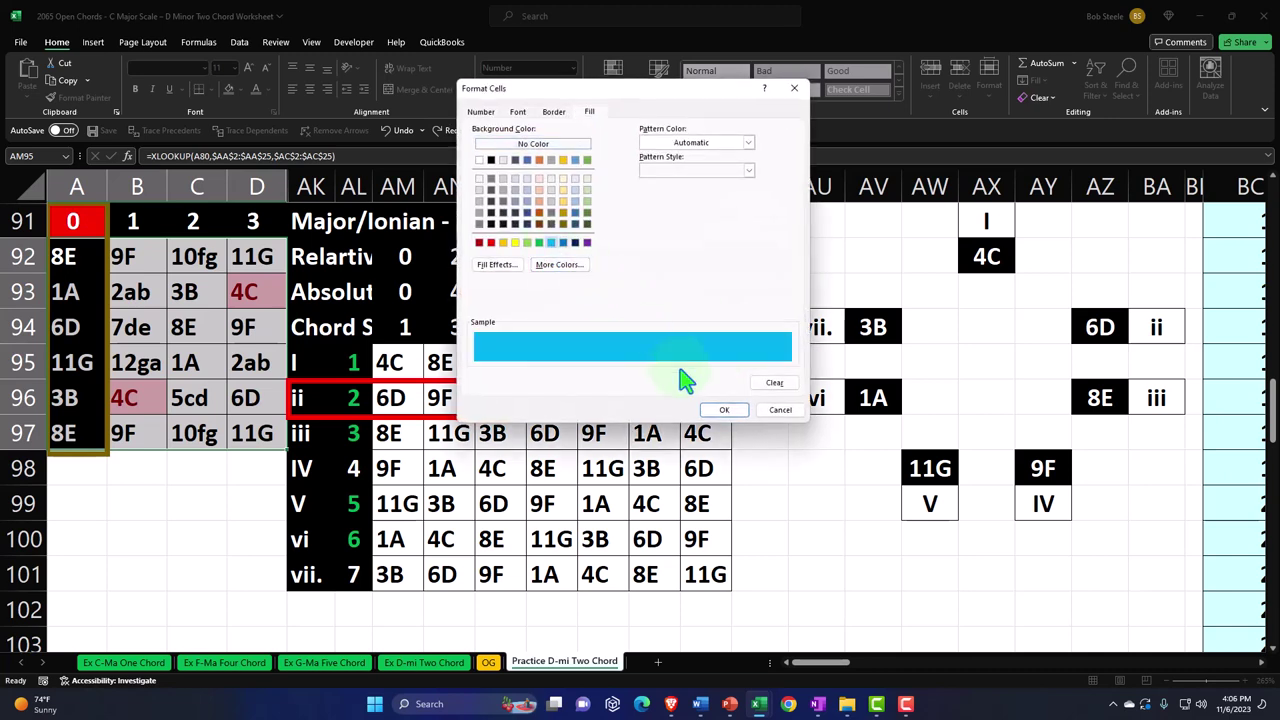
{"action": "left_click", "coordinate": [720, 412]}
{"action": "left_click", "coordinate": [706, 305]}
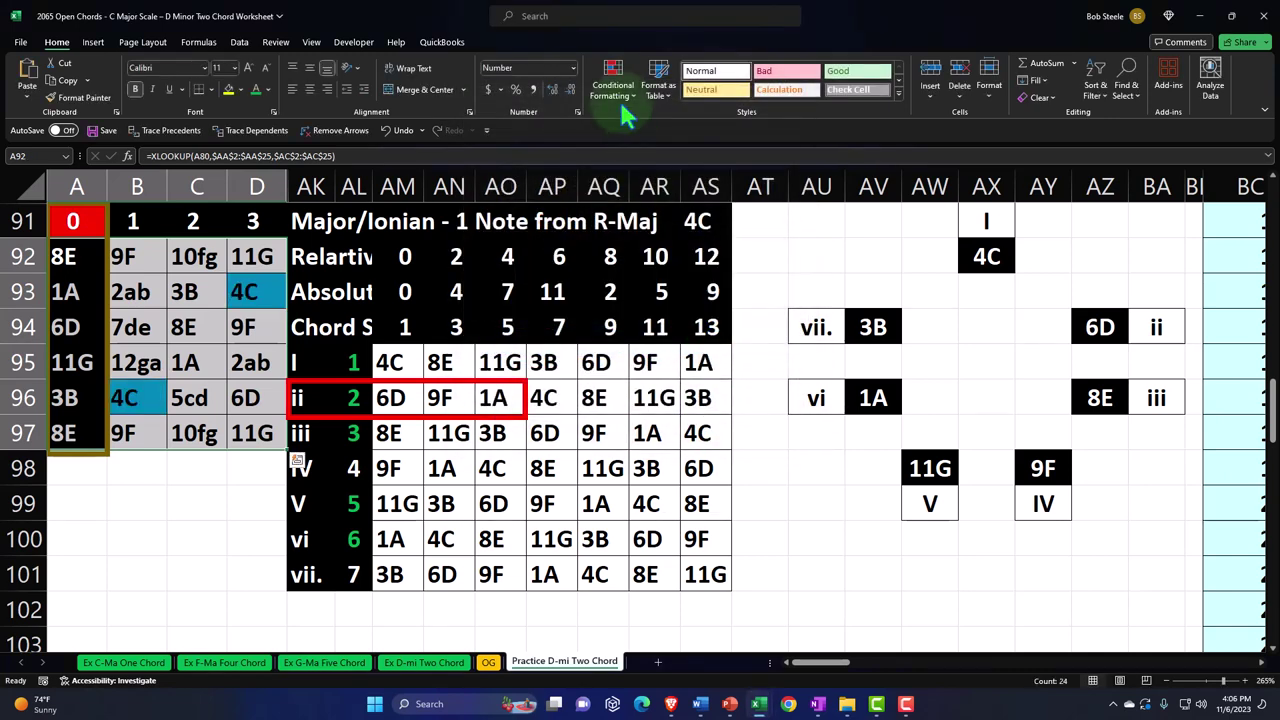
Add the same light blue Equal To rule for 6D (AM96)
{"action": "left_click", "coordinate": [622, 105]}
{"action": "mouse_move", "coordinate": [645, 127]}
{"action": "left_click", "coordinate": [760, 205]}
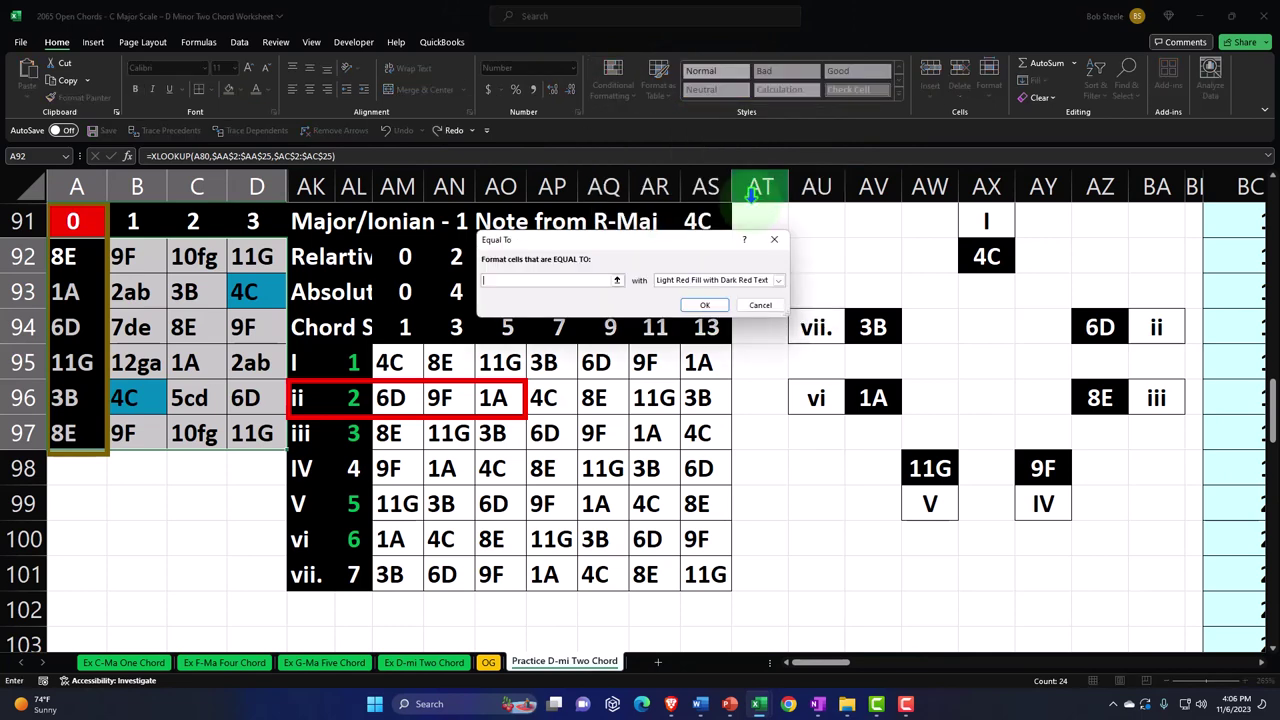
{"action": "left_click", "coordinate": [395, 398]}
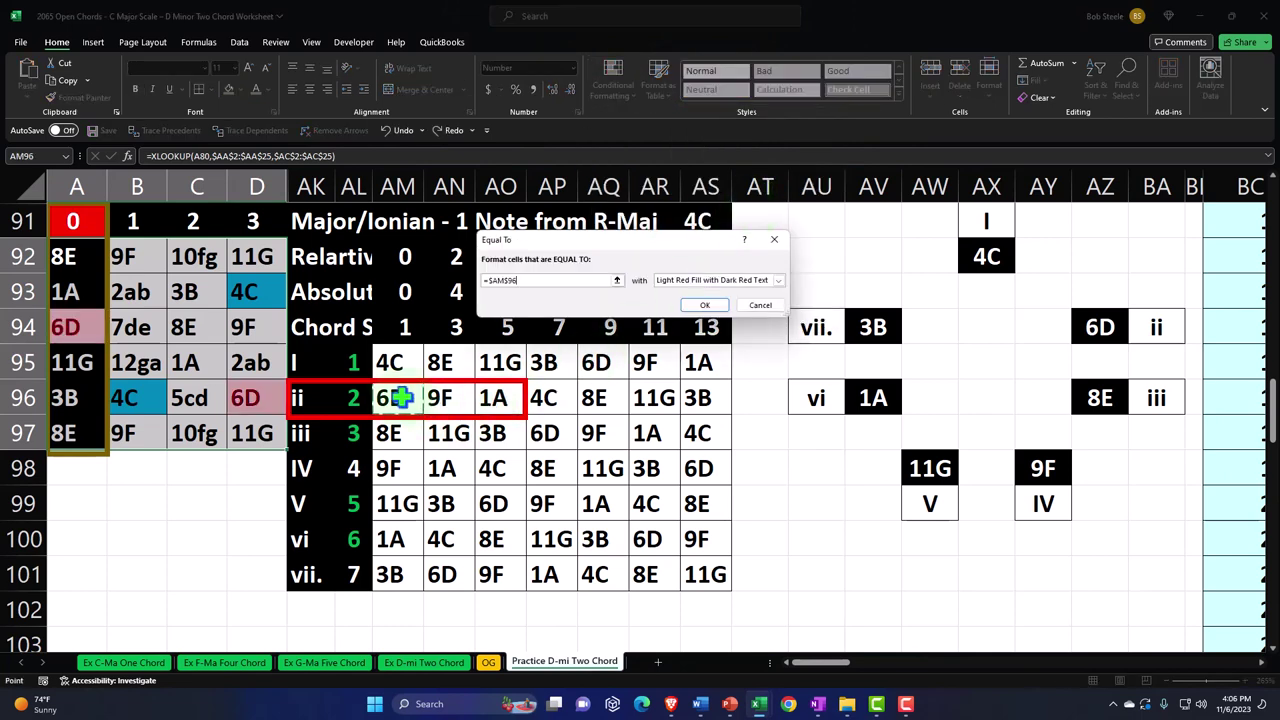
{"action": "left_click", "coordinate": [778, 280]}
{"action": "left_click", "coordinate": [706, 362]}
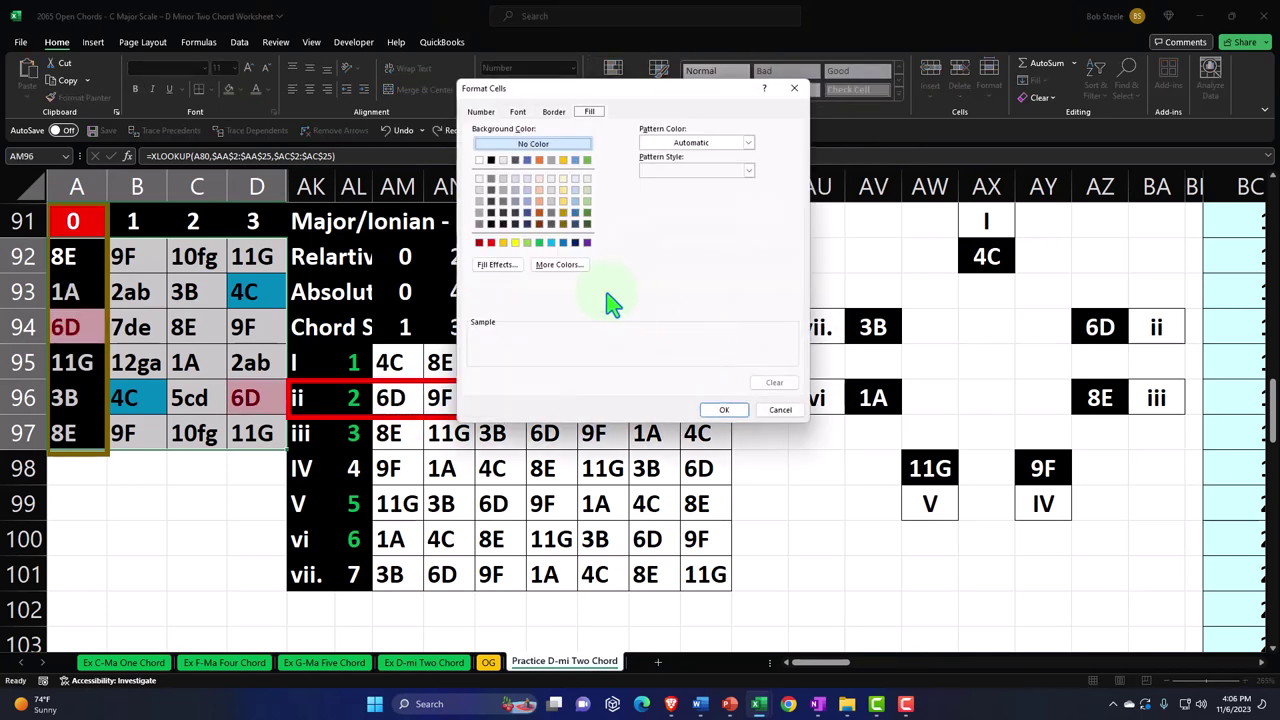
{"action": "left_click", "coordinate": [551, 242]}
{"action": "left_click", "coordinate": [732, 410]}
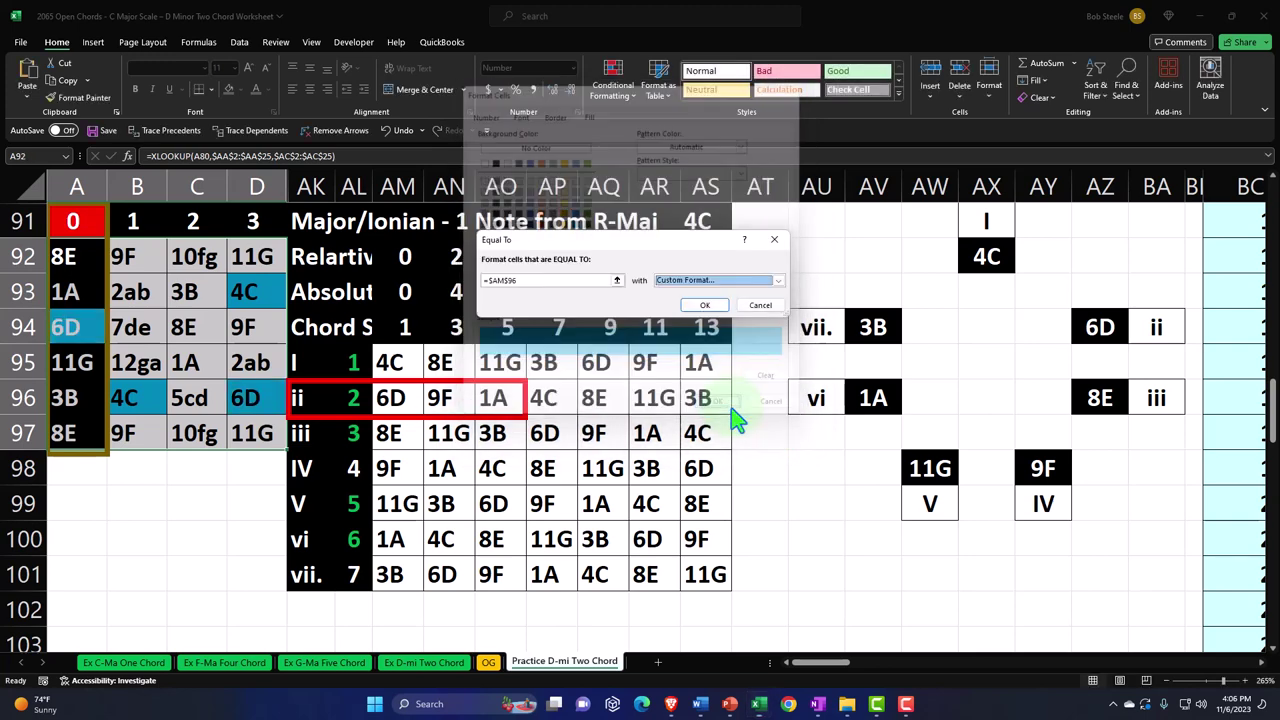
{"action": "left_click", "coordinate": [704, 305]}
Add a light blue Equal To rule for 8E (AM97)
{"action": "left_click", "coordinate": [615, 88]}
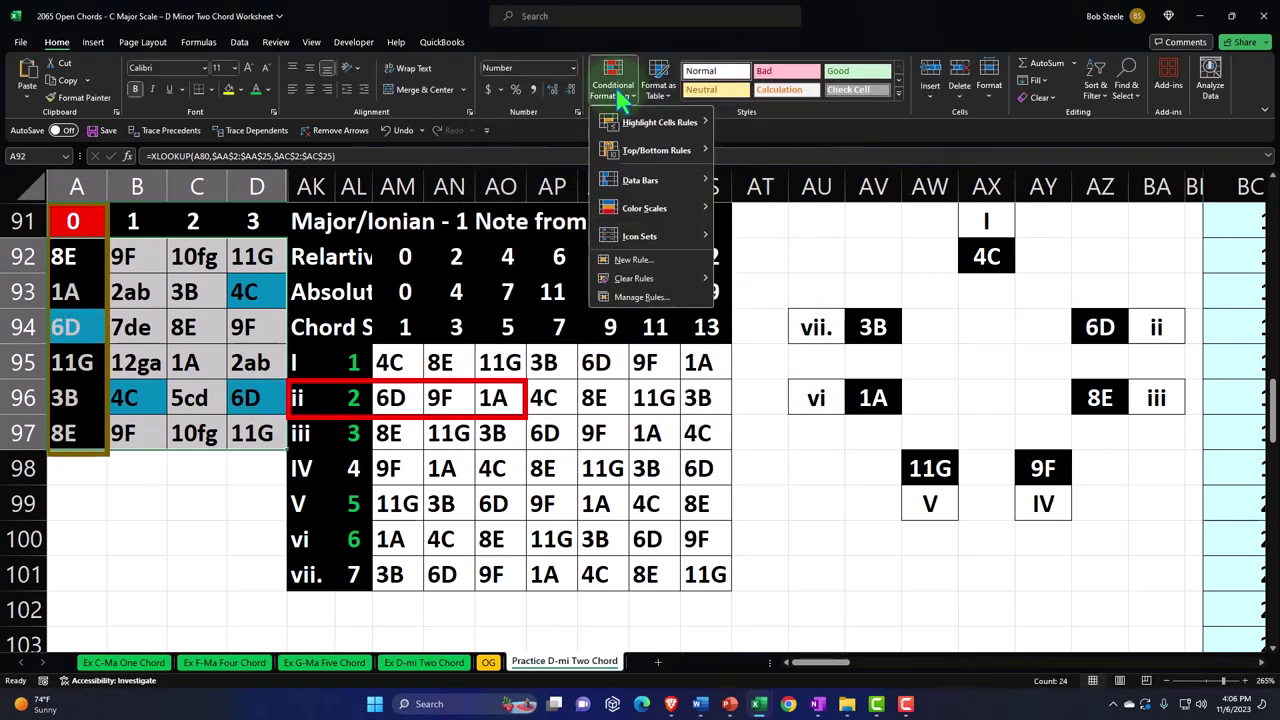
{"action": "mouse_move", "coordinate": [665, 122]}
{"action": "left_click", "coordinate": [753, 208]}
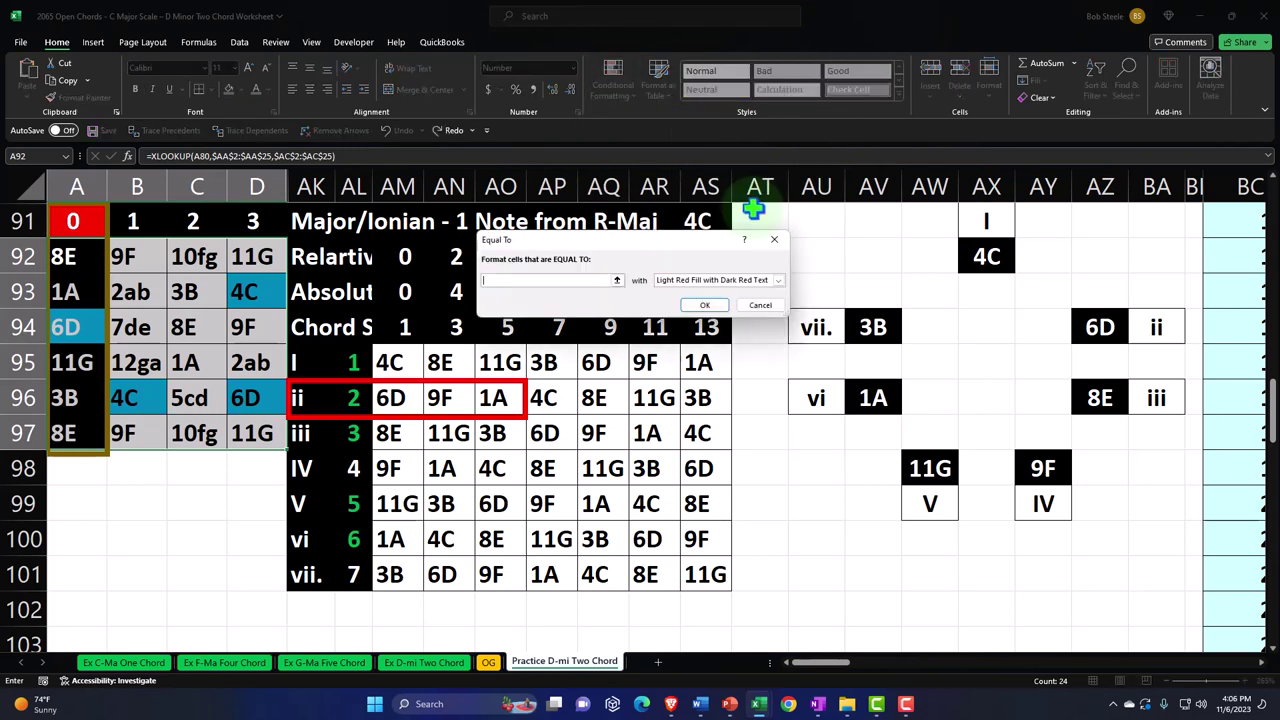
{"action": "left_click", "coordinate": [388, 432]}
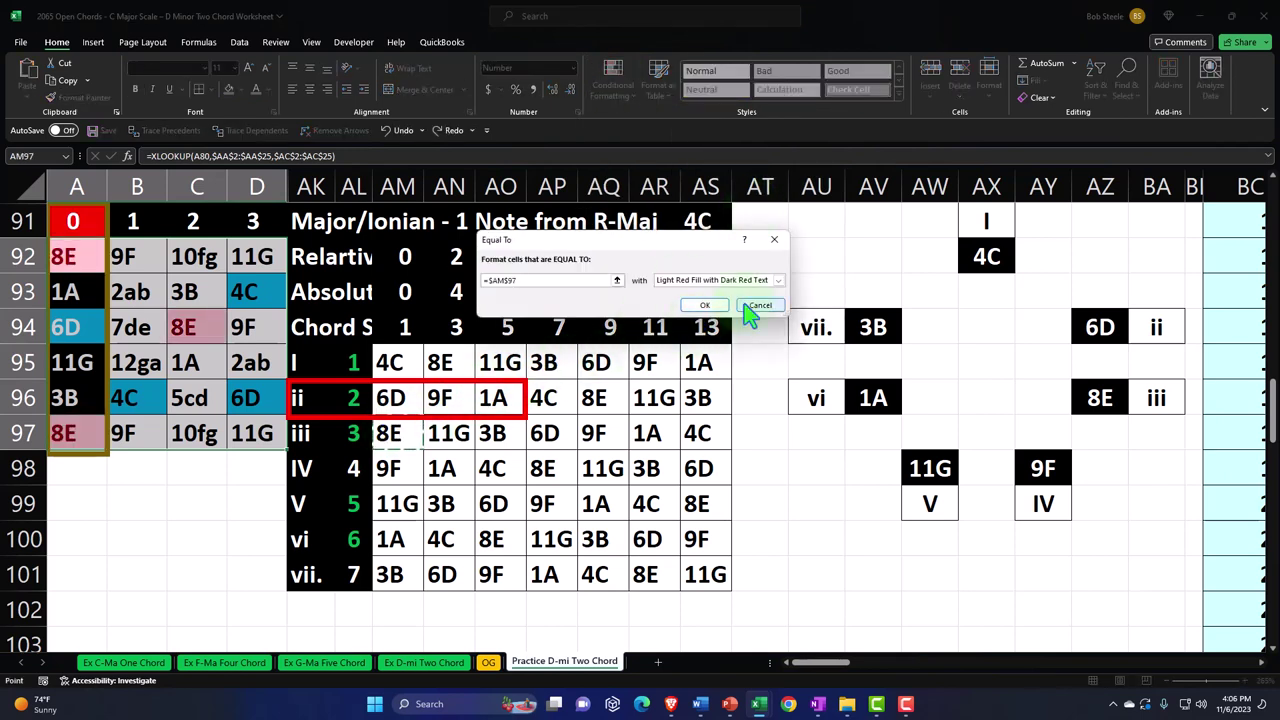
{"action": "left_click", "coordinate": [778, 281]}
{"action": "left_click", "coordinate": [700, 358]}
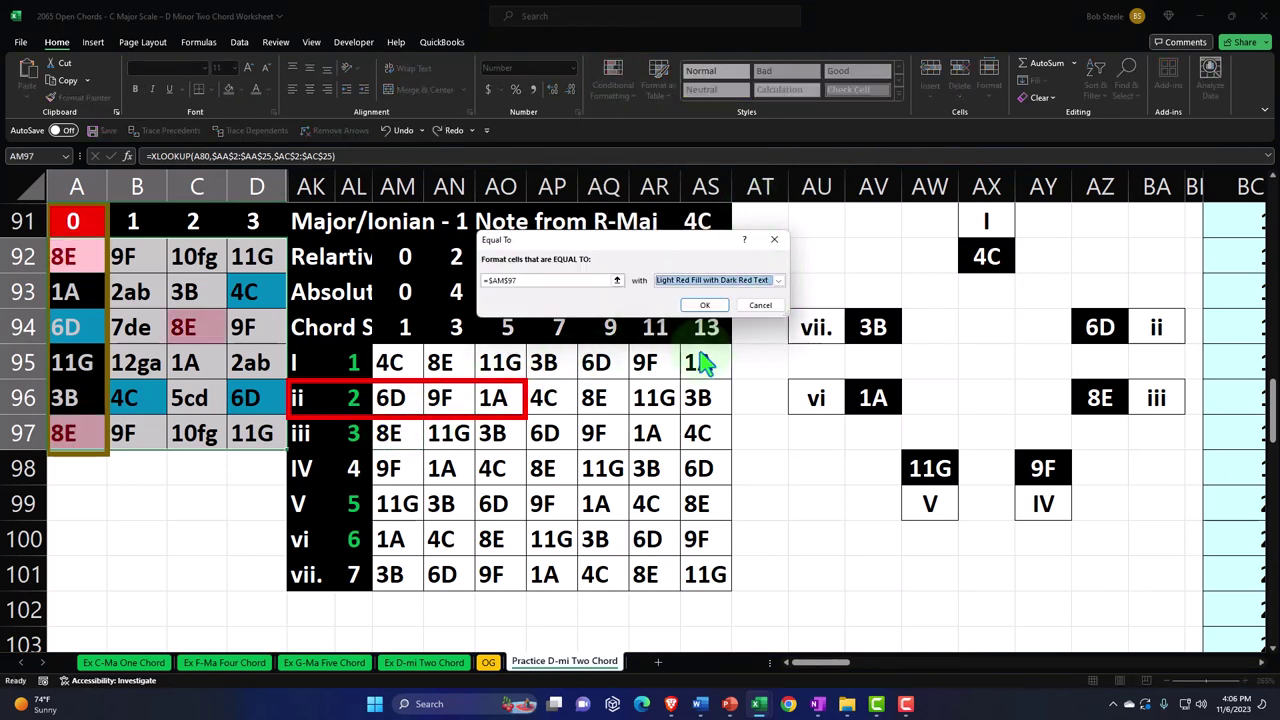
{"action": "left_click", "coordinate": [778, 281]}
{"action": "left_click", "coordinate": [703, 343]}
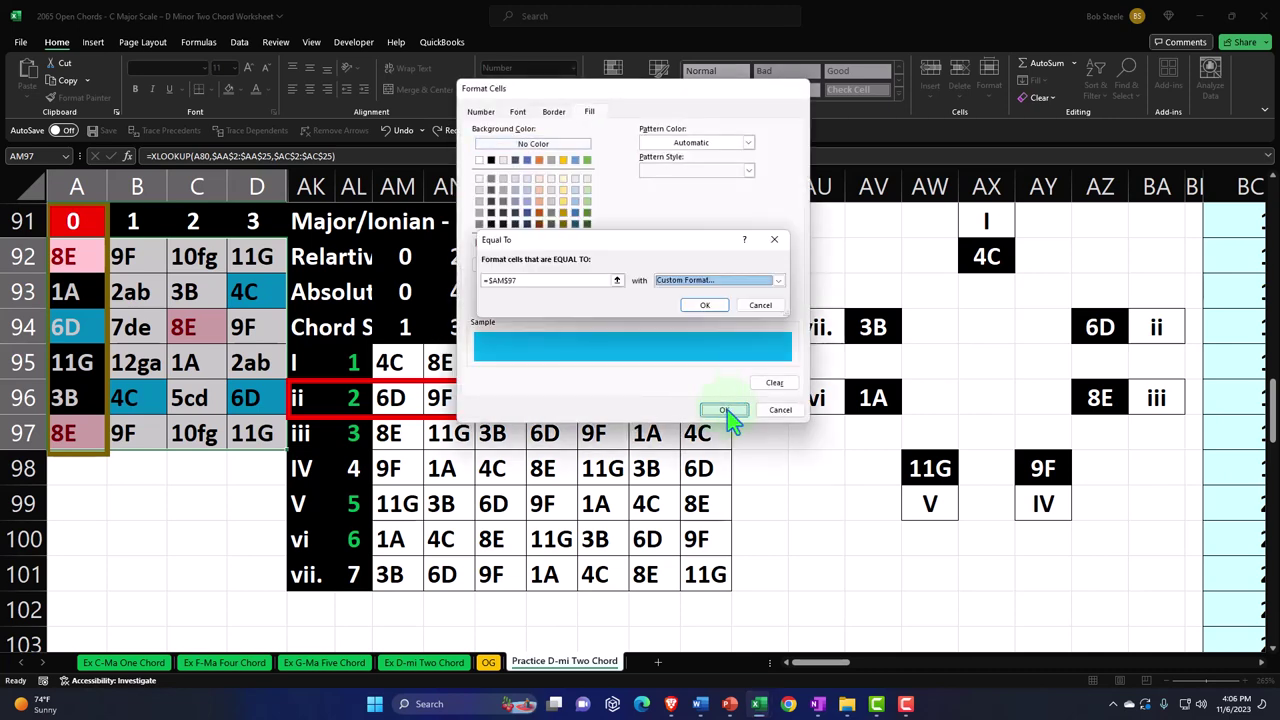
{"action": "left_click", "coordinate": [727, 410]}
{"action": "left_click", "coordinate": [704, 305]}
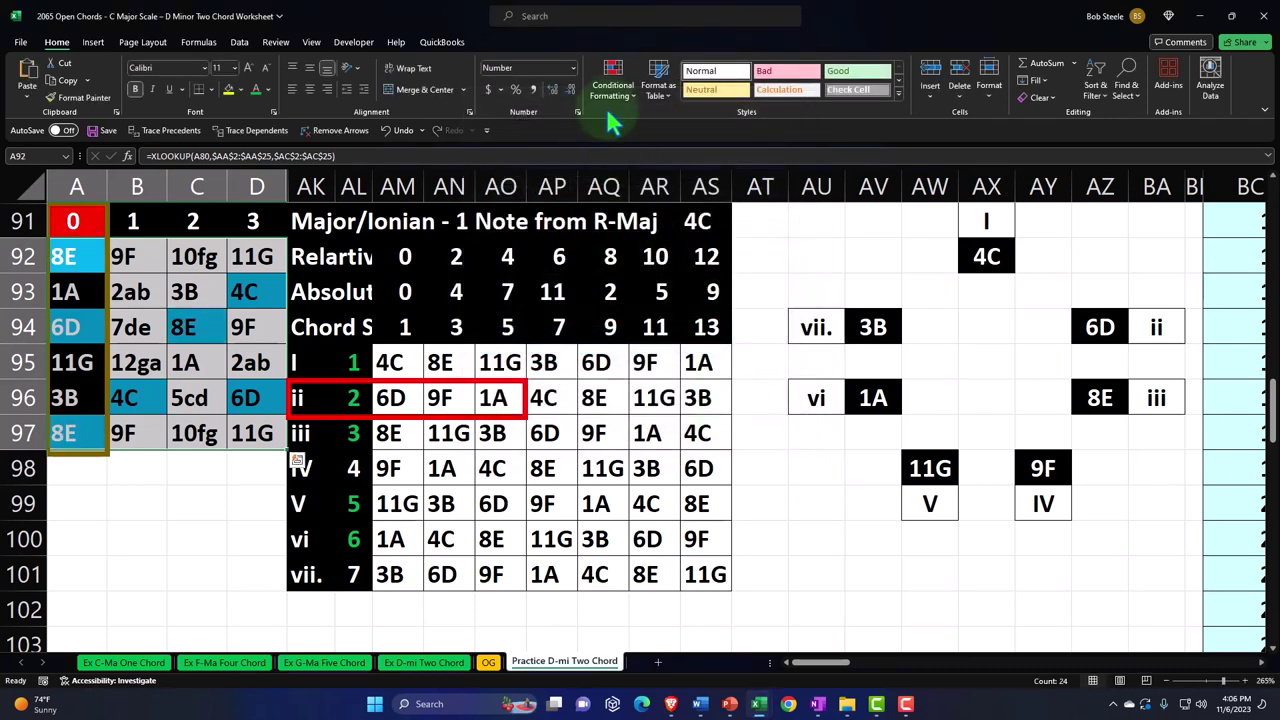
Add a light blue Equal To rule for 9F (AM98)
{"action": "left_click", "coordinate": [613, 80]}
{"action": "mouse_move", "coordinate": [657, 122]}
{"action": "left_click", "coordinate": [755, 206]}
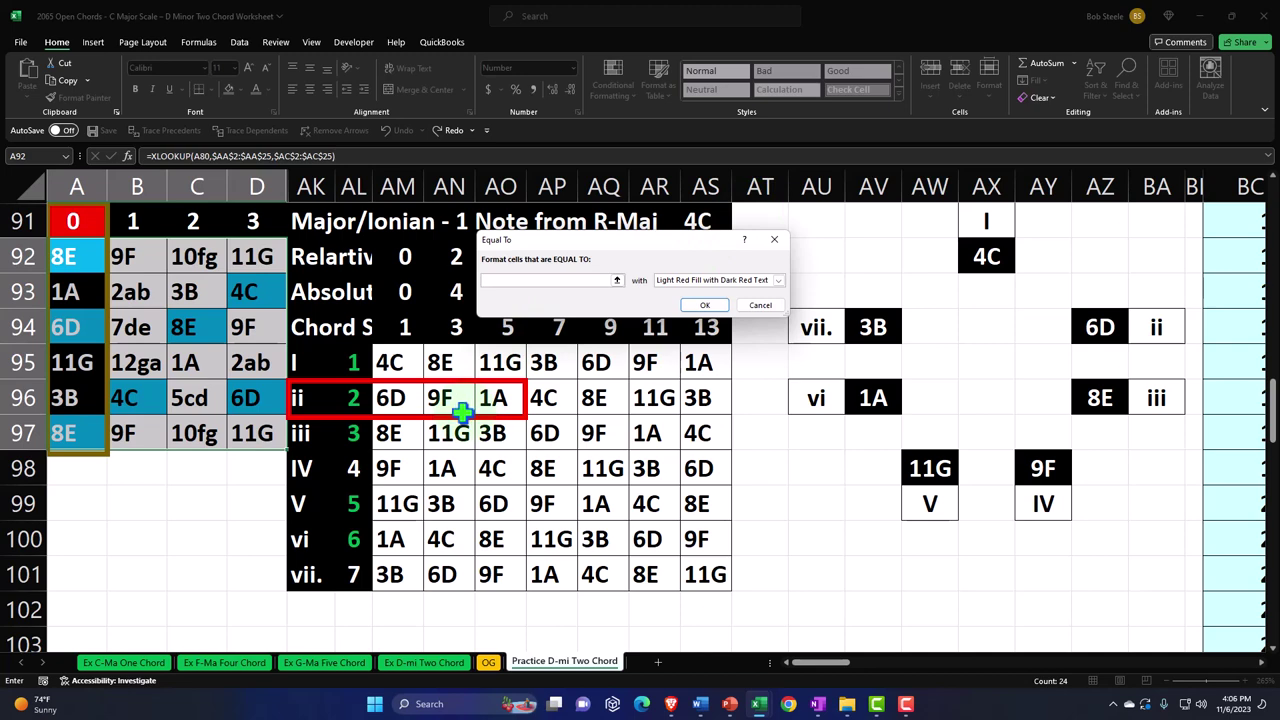
{"action": "left_click", "coordinate": [400, 472]}
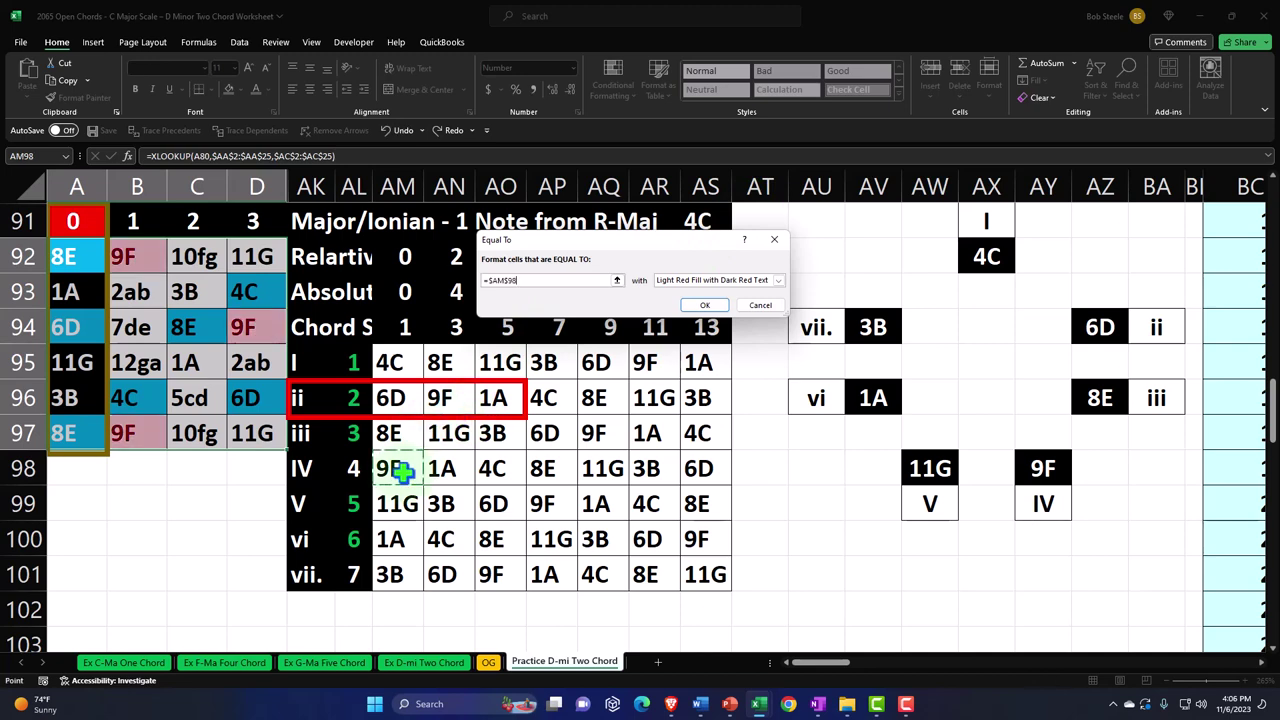
{"action": "left_click", "coordinate": [767, 280]}
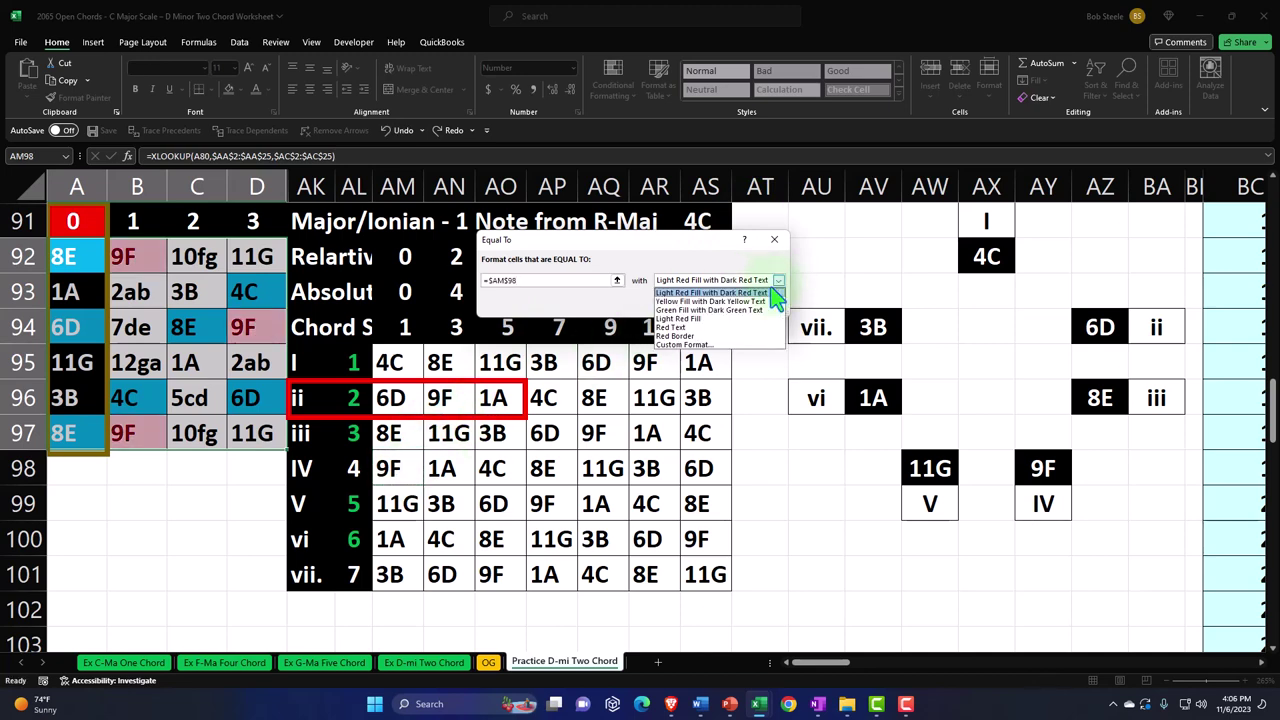
{"action": "left_click", "coordinate": [720, 345]}
{"action": "left_click", "coordinate": [551, 242]}
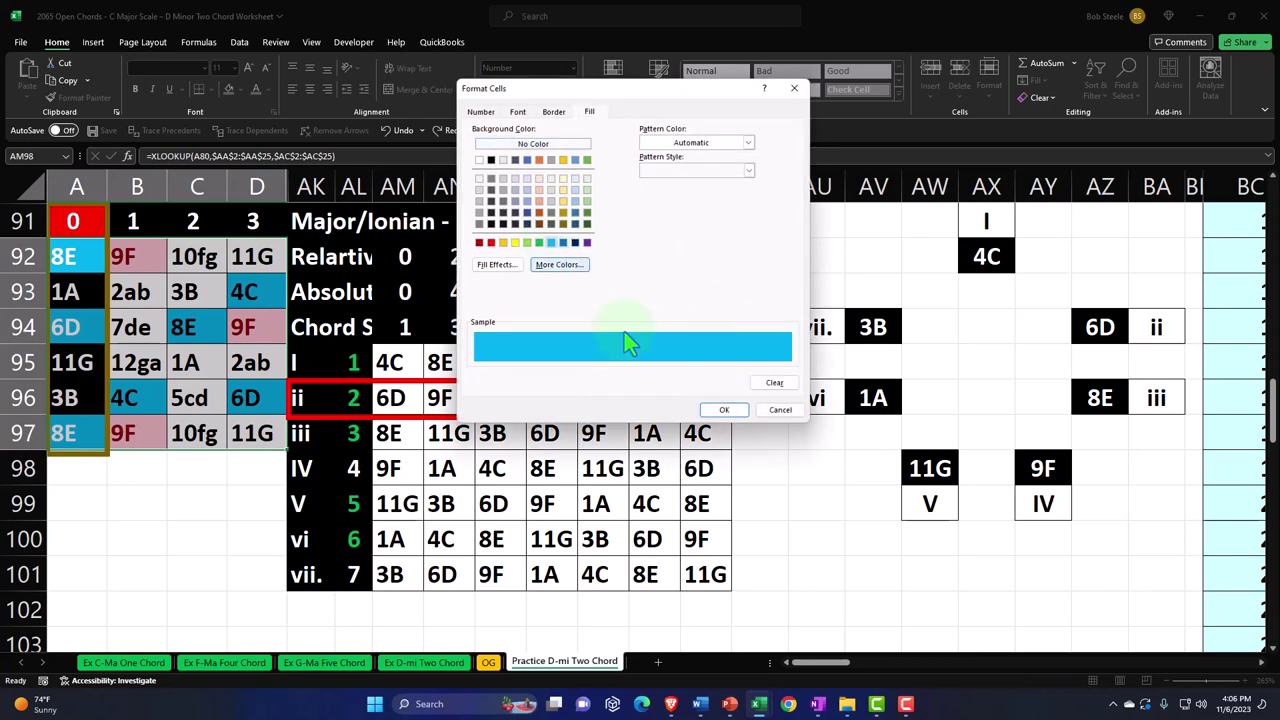
{"action": "left_click", "coordinate": [720, 410]}
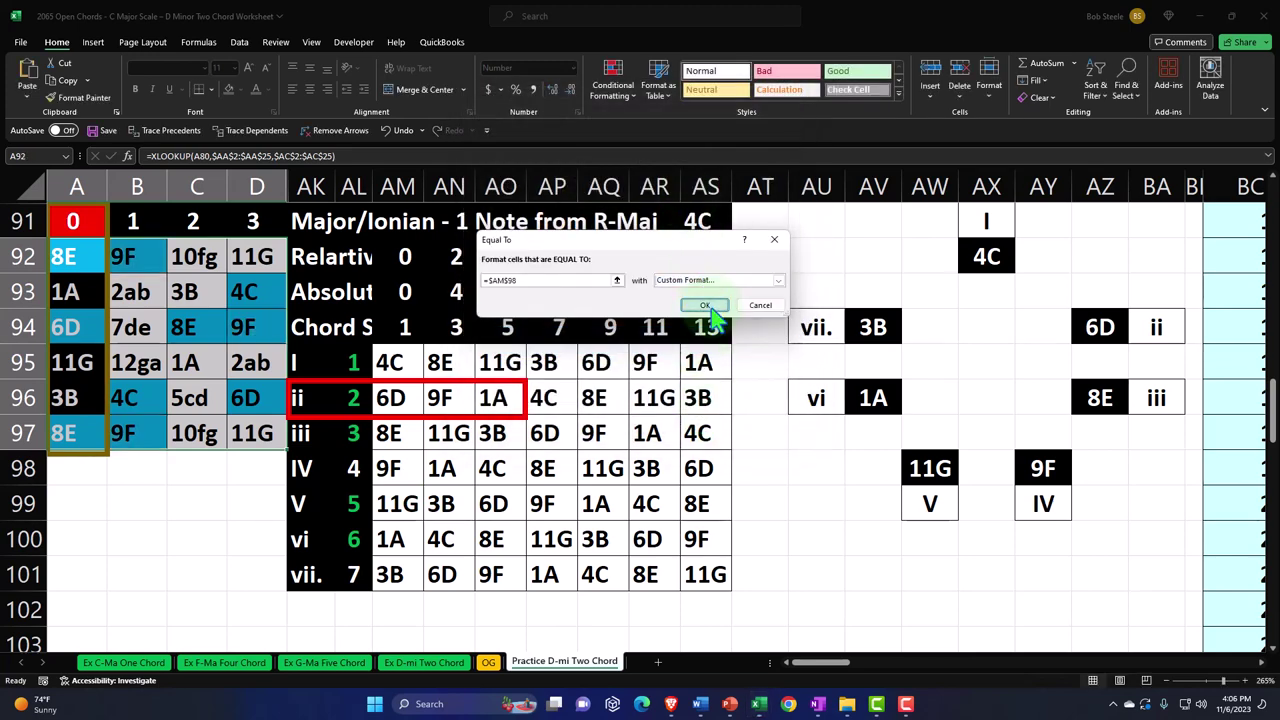
{"action": "left_click", "coordinate": [767, 304]}
Add a light blue Equal To rule for 11G (AM99)
{"action": "left_click", "coordinate": [608, 90]}
{"action": "mouse_move", "coordinate": [615, 127]}
{"action": "left_click", "coordinate": [766, 198]}
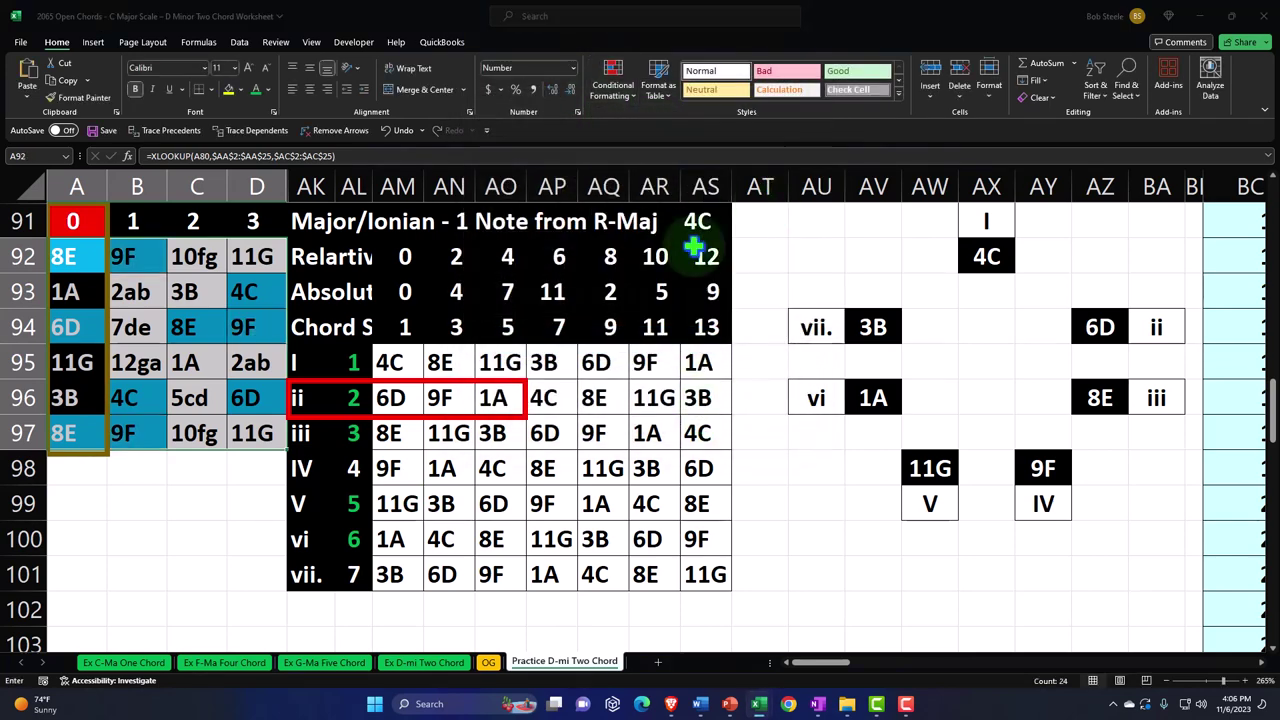
{"action": "left_click", "coordinate": [383, 513]}
{"action": "left_click", "coordinate": [778, 280]}
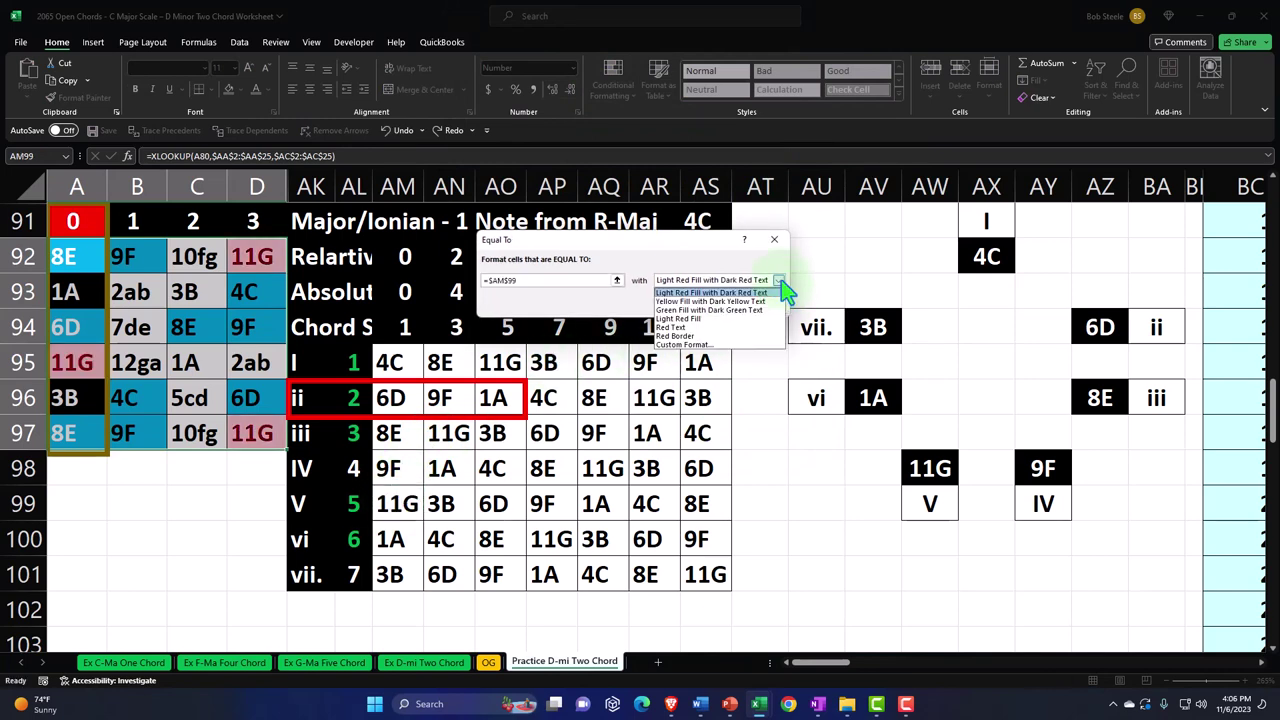
{"action": "left_click", "coordinate": [723, 345]}
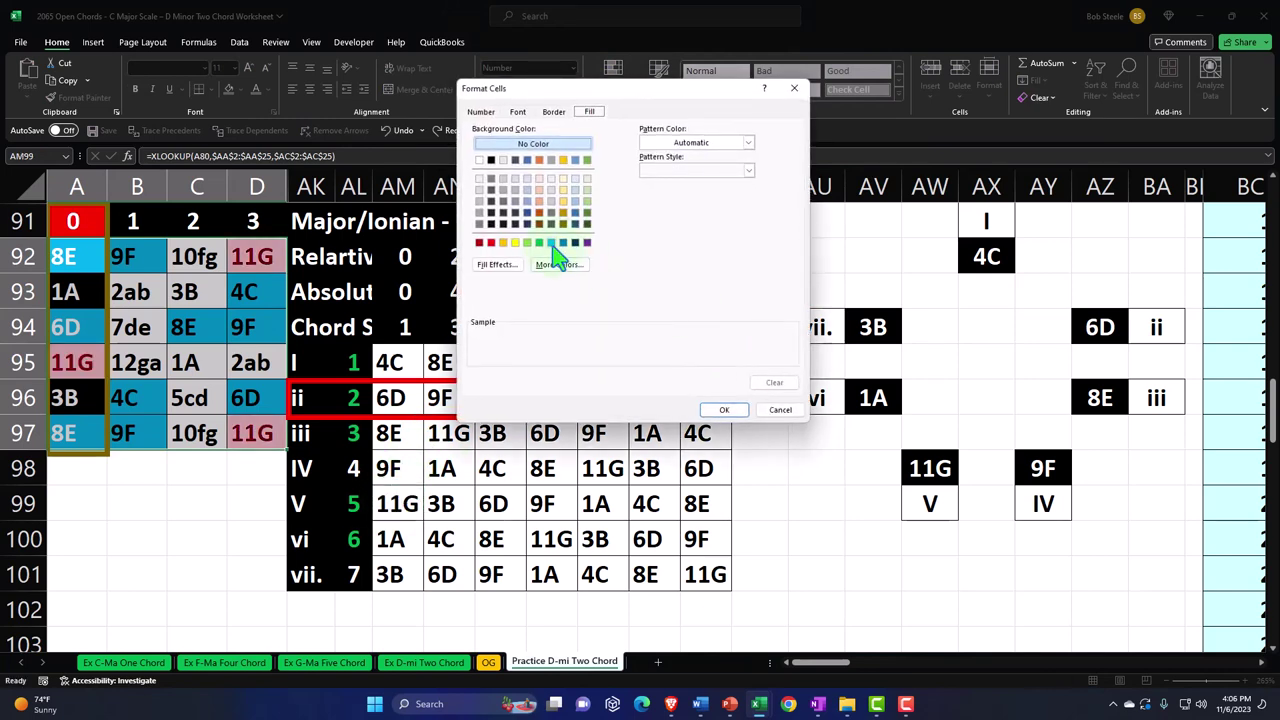
{"action": "left_click", "coordinate": [716, 410]}
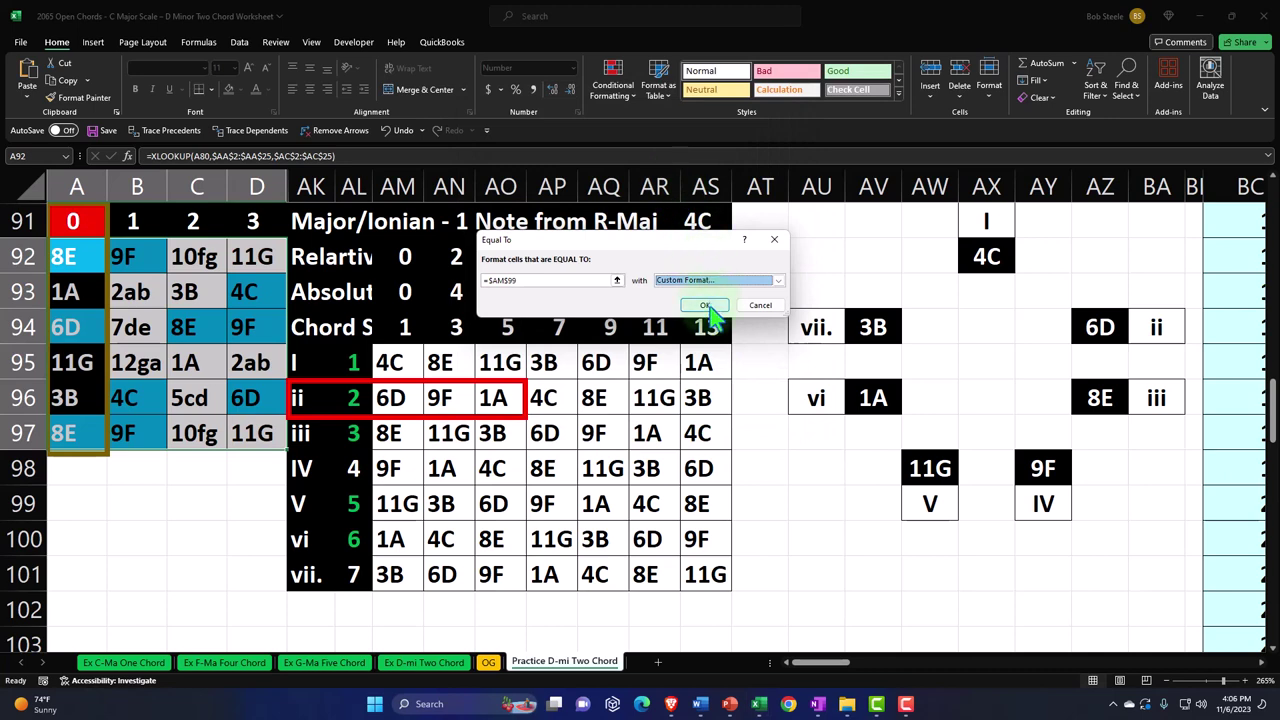
{"action": "left_click", "coordinate": [710, 308]}
Add a light blue Equal To rule for 1A (AM100)
{"action": "left_click", "coordinate": [613, 80]}
{"action": "mouse_move", "coordinate": [655, 122]}
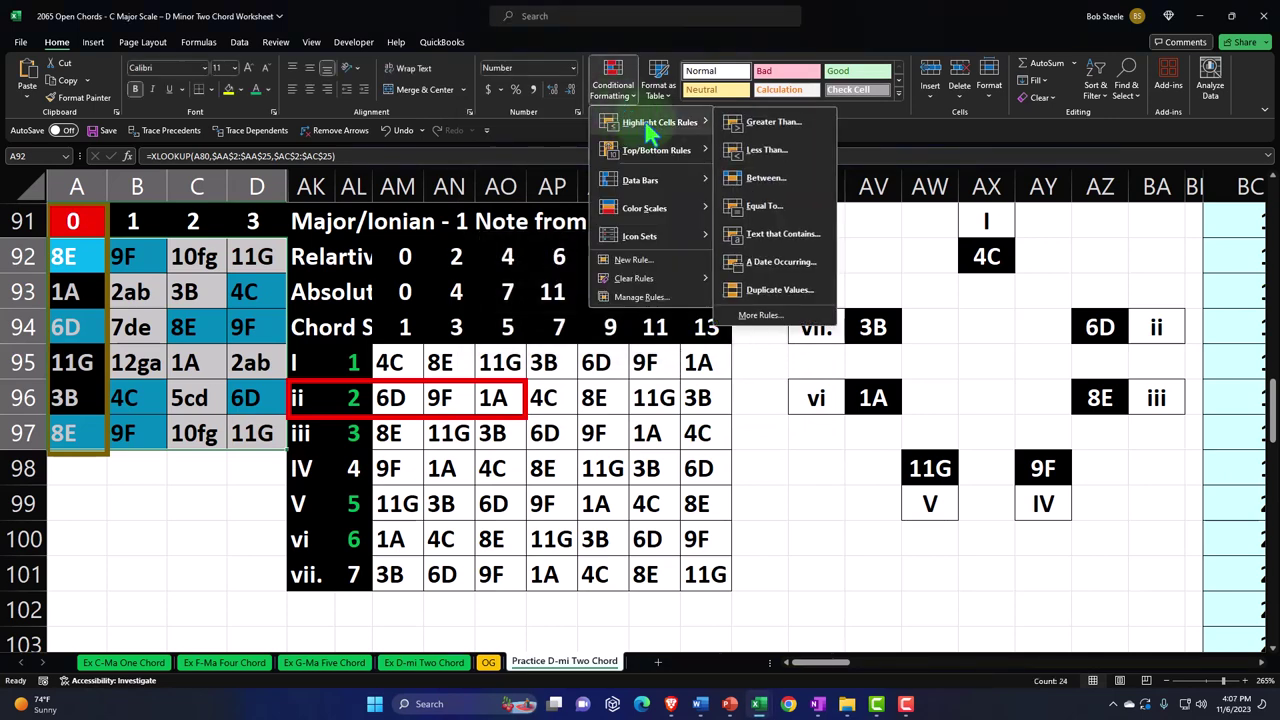
{"action": "left_click", "coordinate": [748, 215]}
{"action": "left_click", "coordinate": [400, 530]}
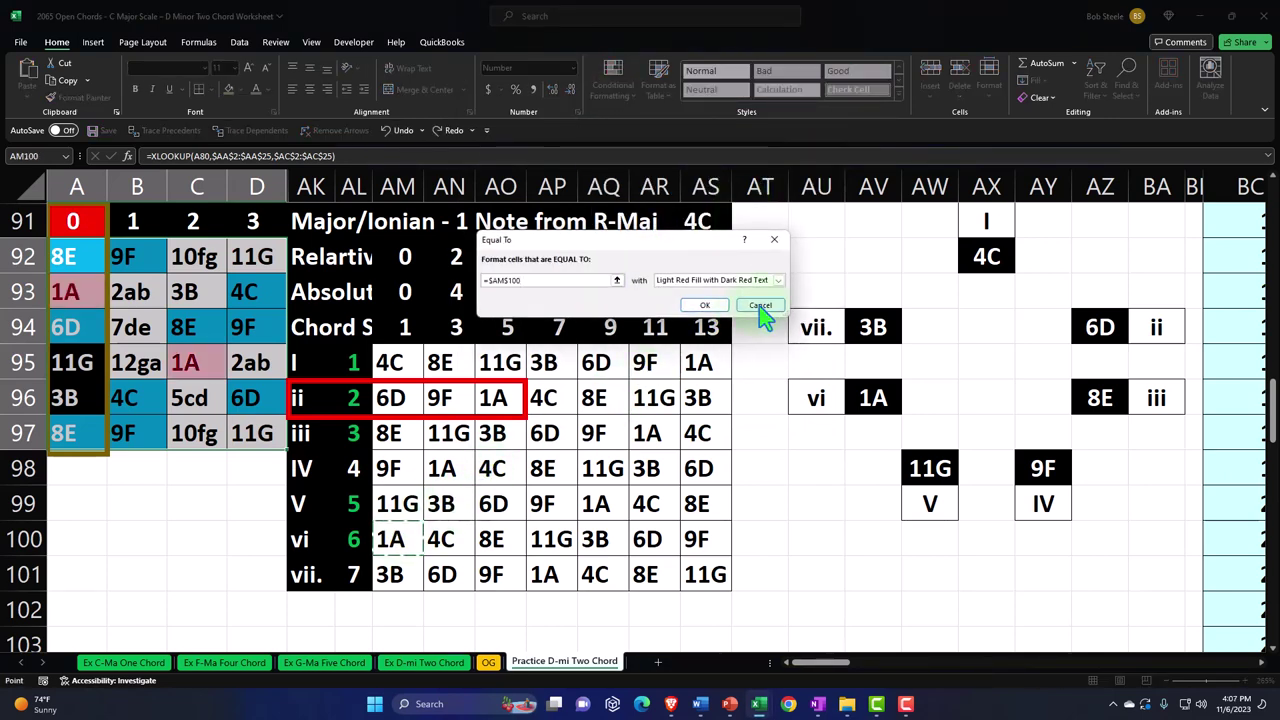
{"action": "left_click", "coordinate": [779, 280]}
{"action": "left_click", "coordinate": [690, 344]}
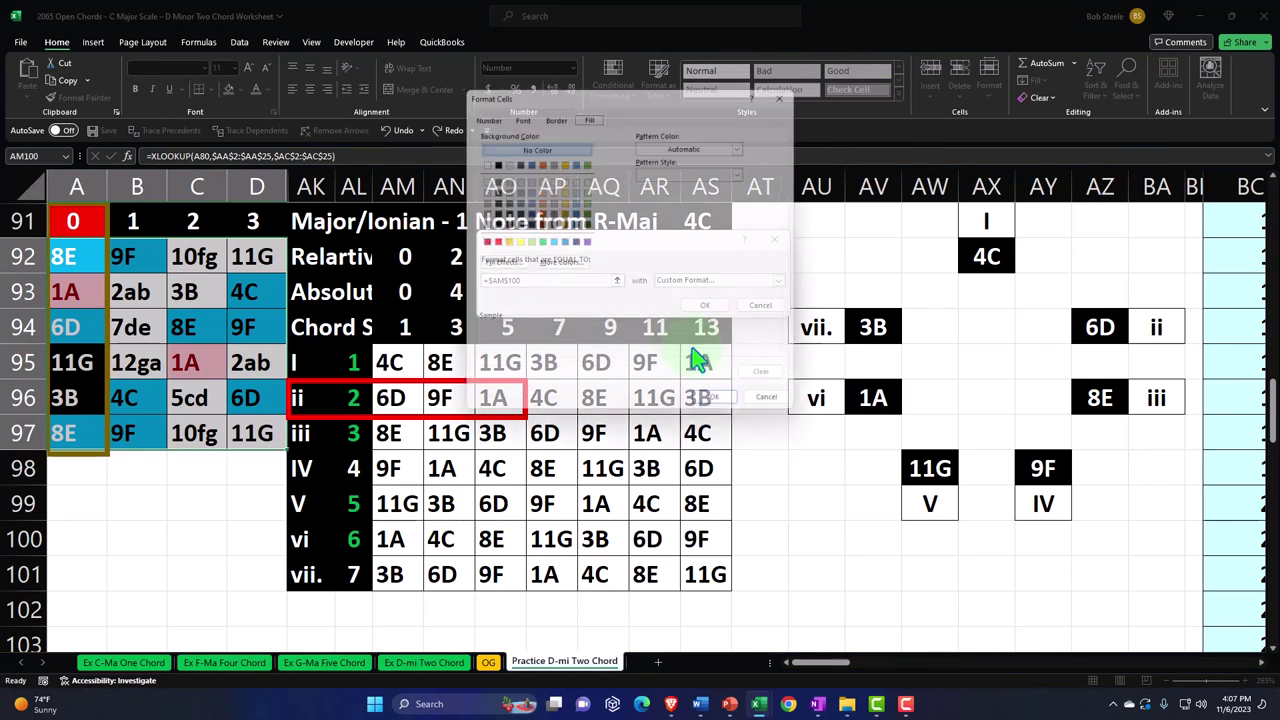
{"action": "left_click", "coordinate": [550, 243]}
{"action": "left_click", "coordinate": [726, 410]}
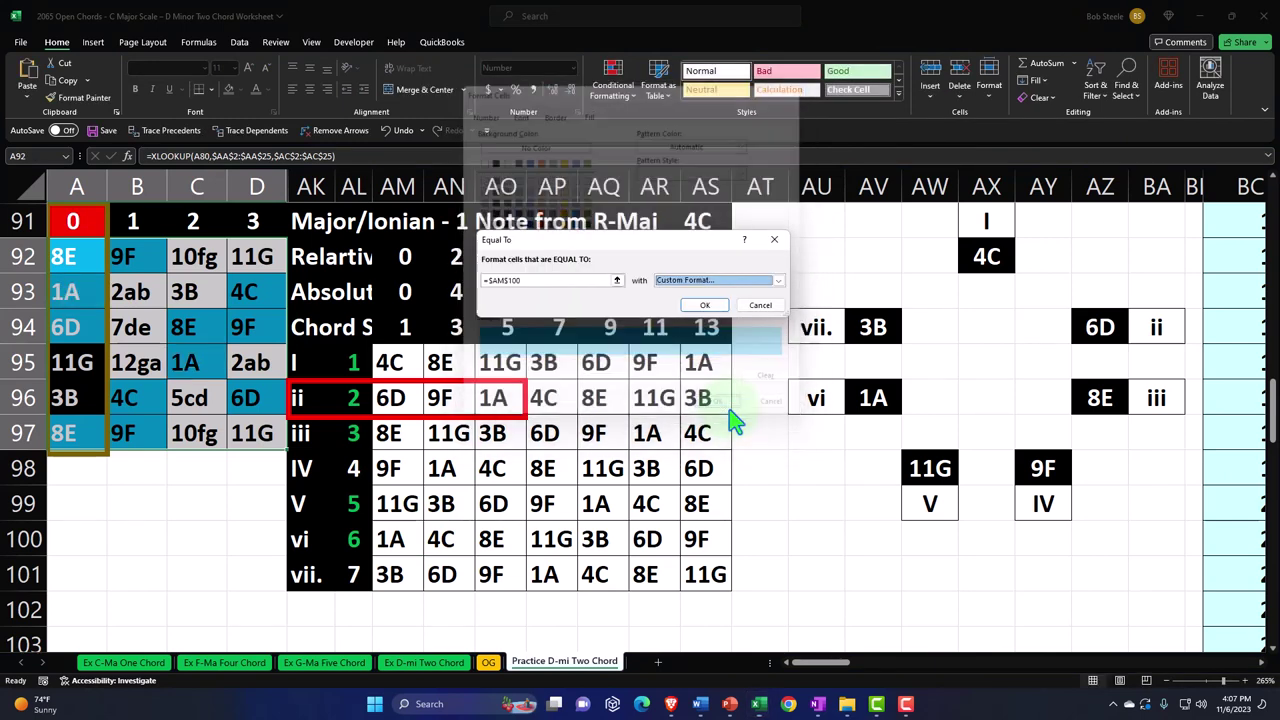
{"action": "left_click", "coordinate": [708, 304]}
Create a 3B rule with the default red fill by mistake, then undo it
{"action": "left_click", "coordinate": [613, 78]}
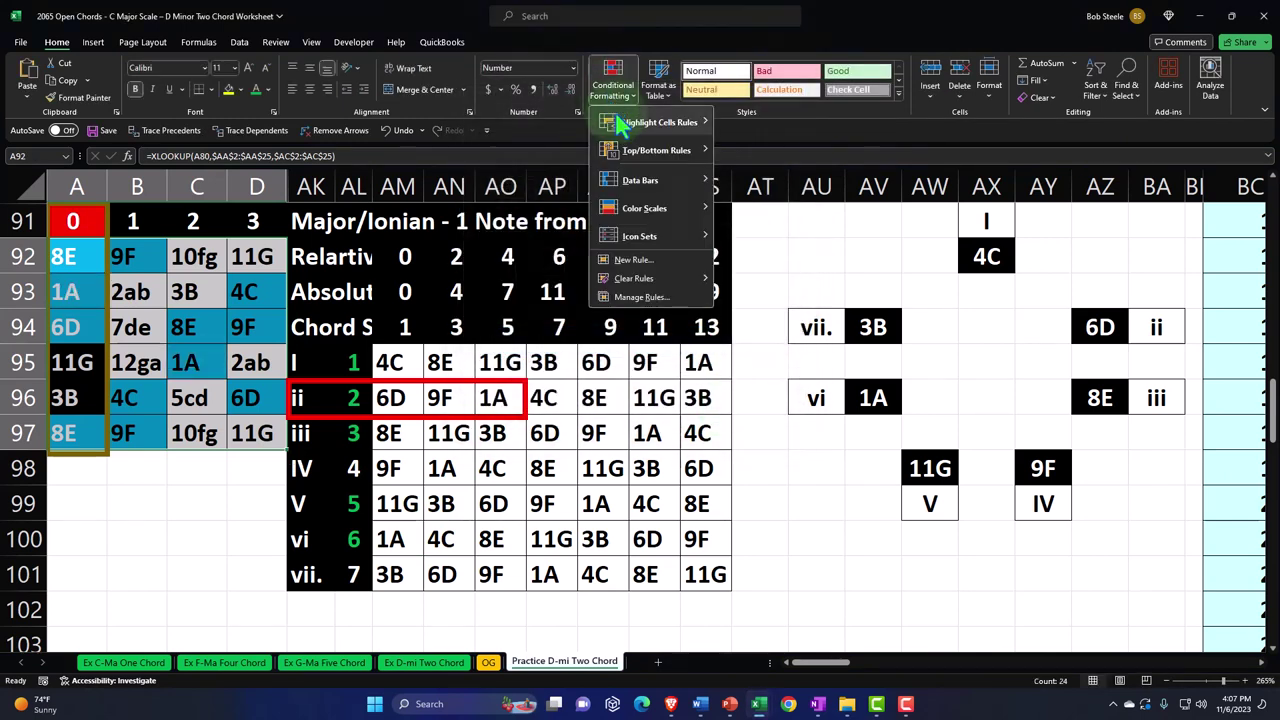
{"action": "mouse_move", "coordinate": [655, 122]}
{"action": "left_click", "coordinate": [742, 208]}
{"action": "left_click", "coordinate": [390, 574]}
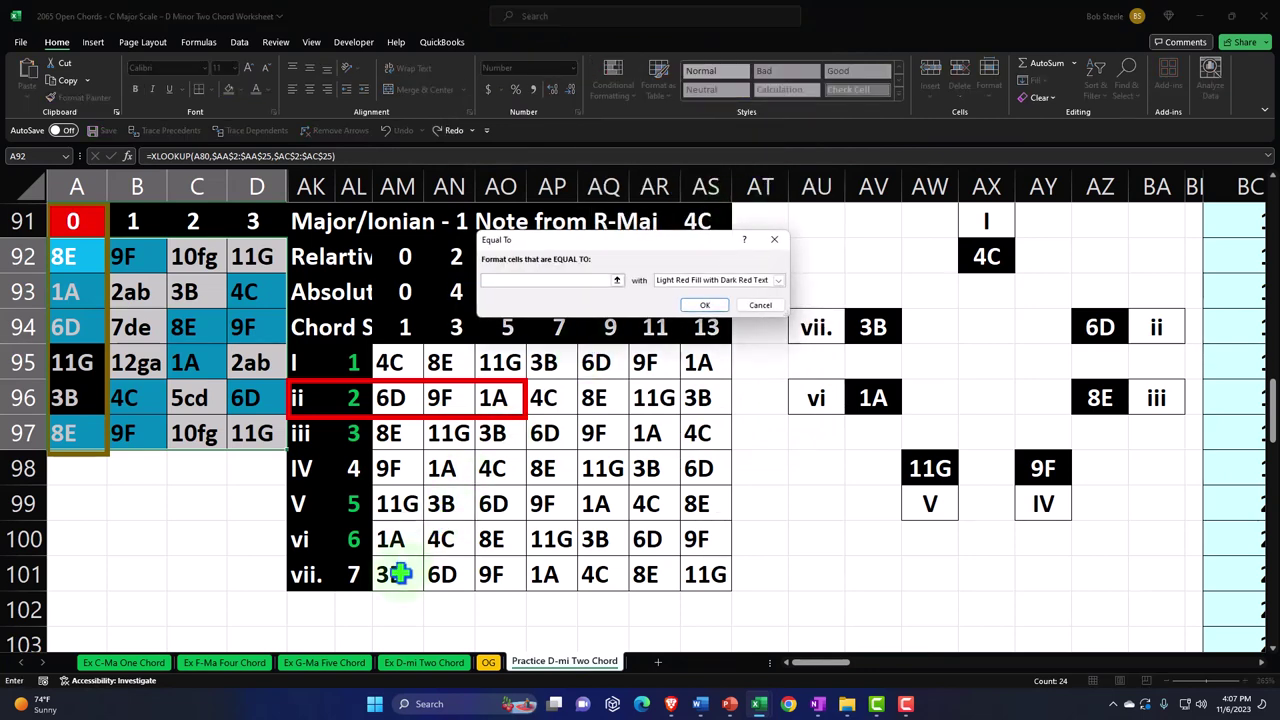
{"action": "left_click", "coordinate": [707, 305]}
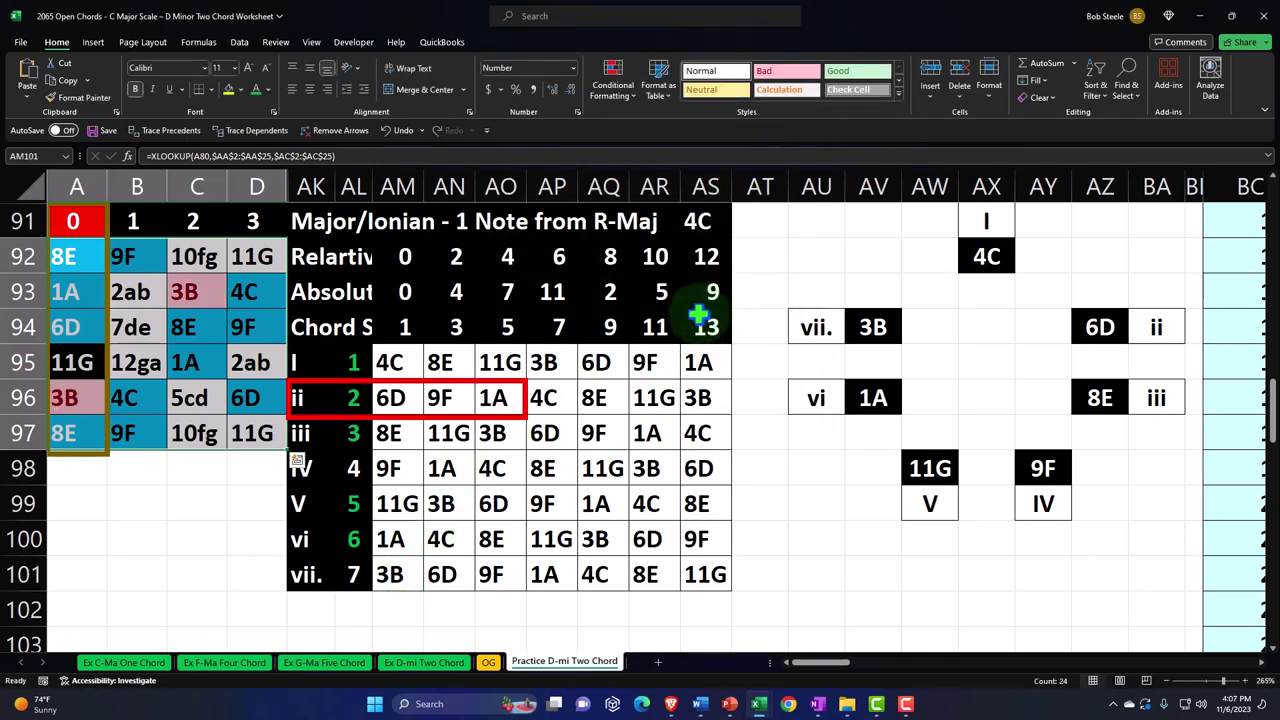
{"action": "left_click", "coordinate": [389, 136]}
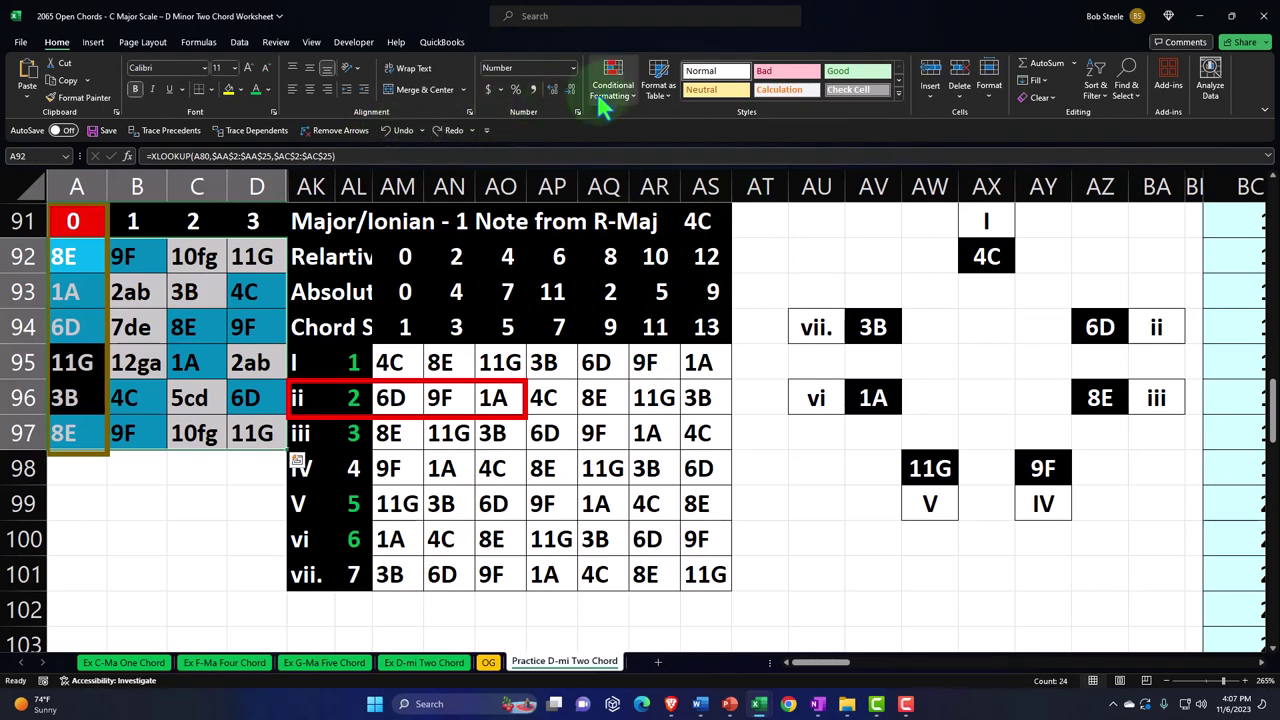
Recreate the 3B Equal To rule referencing $AM$101 with a light blue custom fill
{"action": "left_click", "coordinate": [613, 80]}
{"action": "mouse_move", "coordinate": [660, 122]}
{"action": "left_click", "coordinate": [757, 206]}
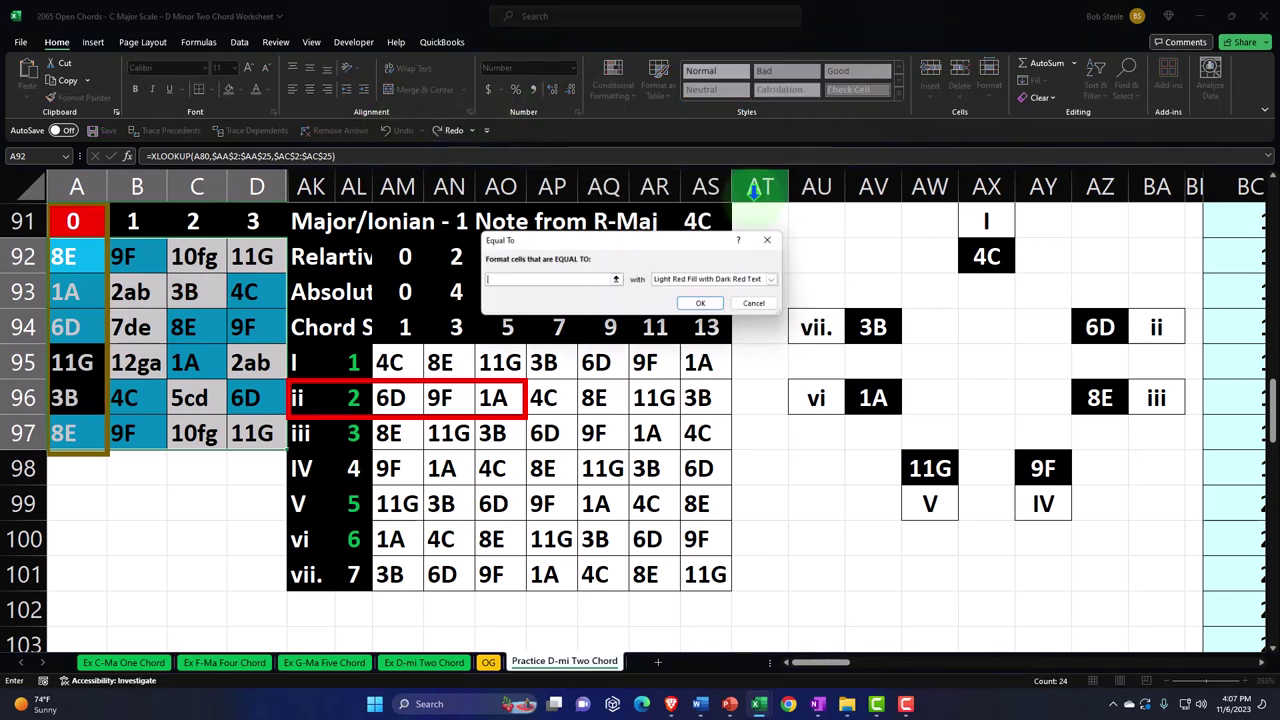
{"action": "left_click", "coordinate": [779, 280]}
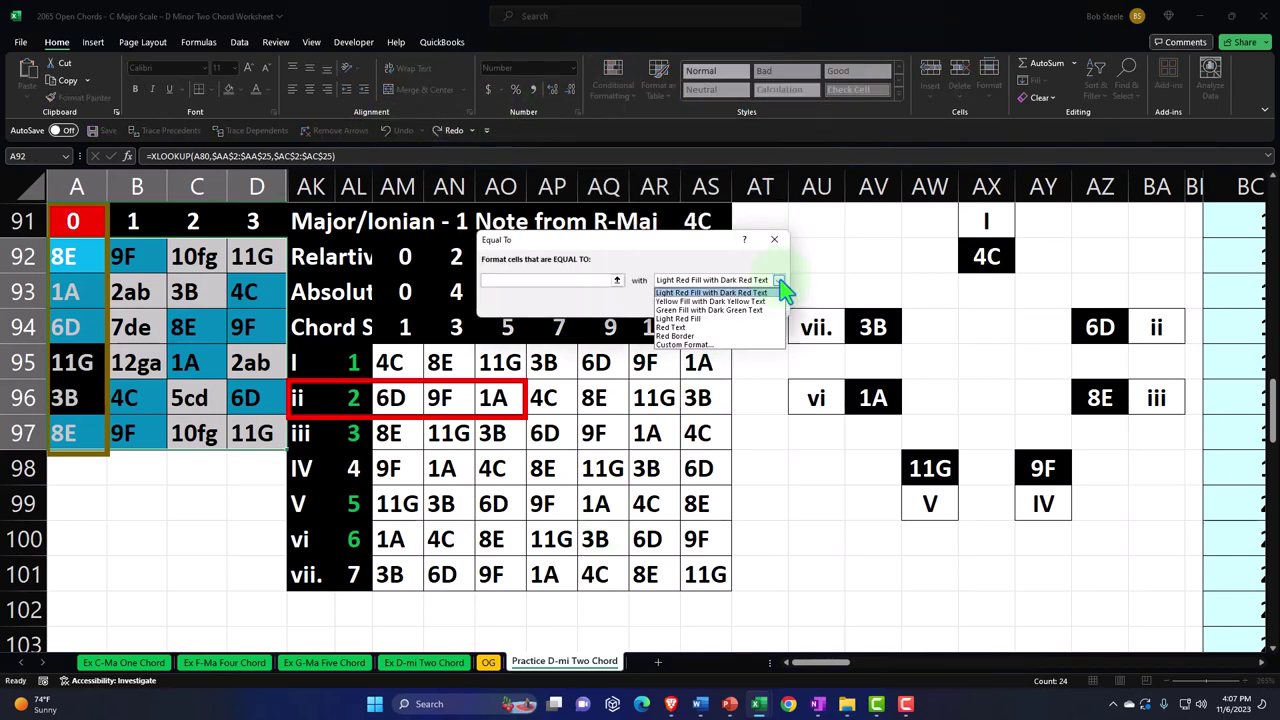
{"action": "left_click", "coordinate": [608, 282]}
{"action": "left_click", "coordinate": [390, 574]}
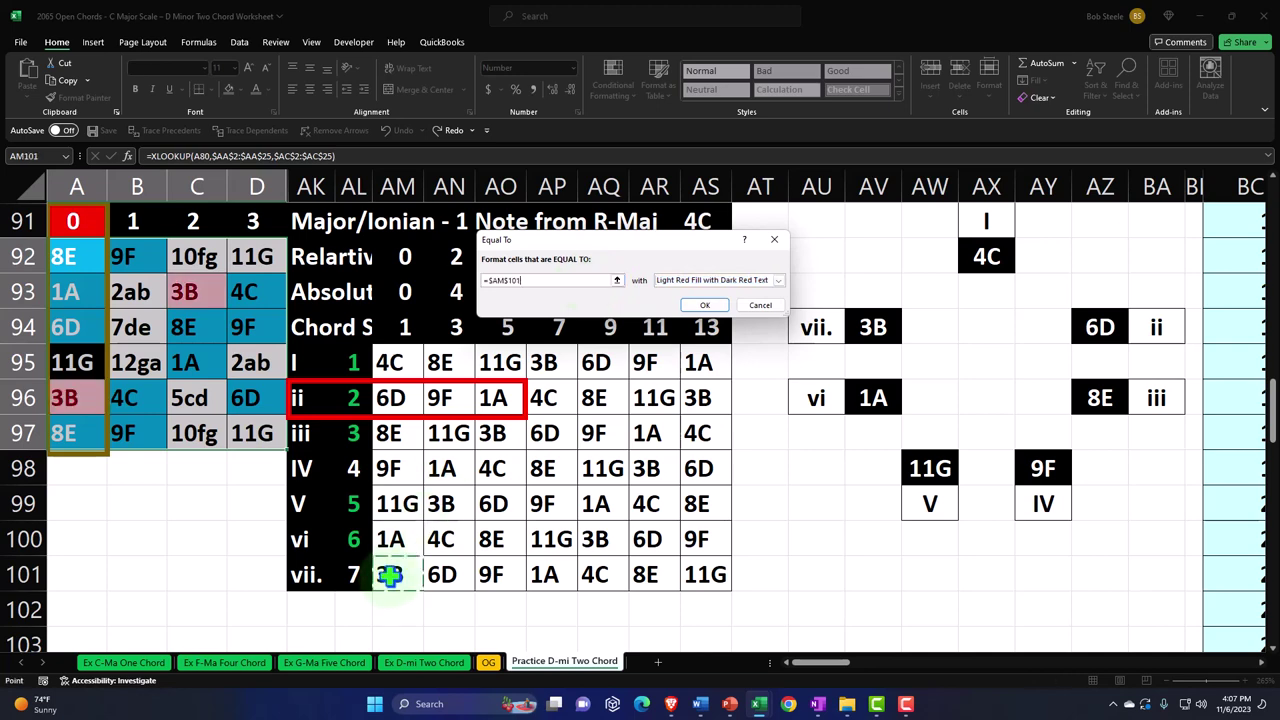
{"action": "left_click", "coordinate": [779, 280]}
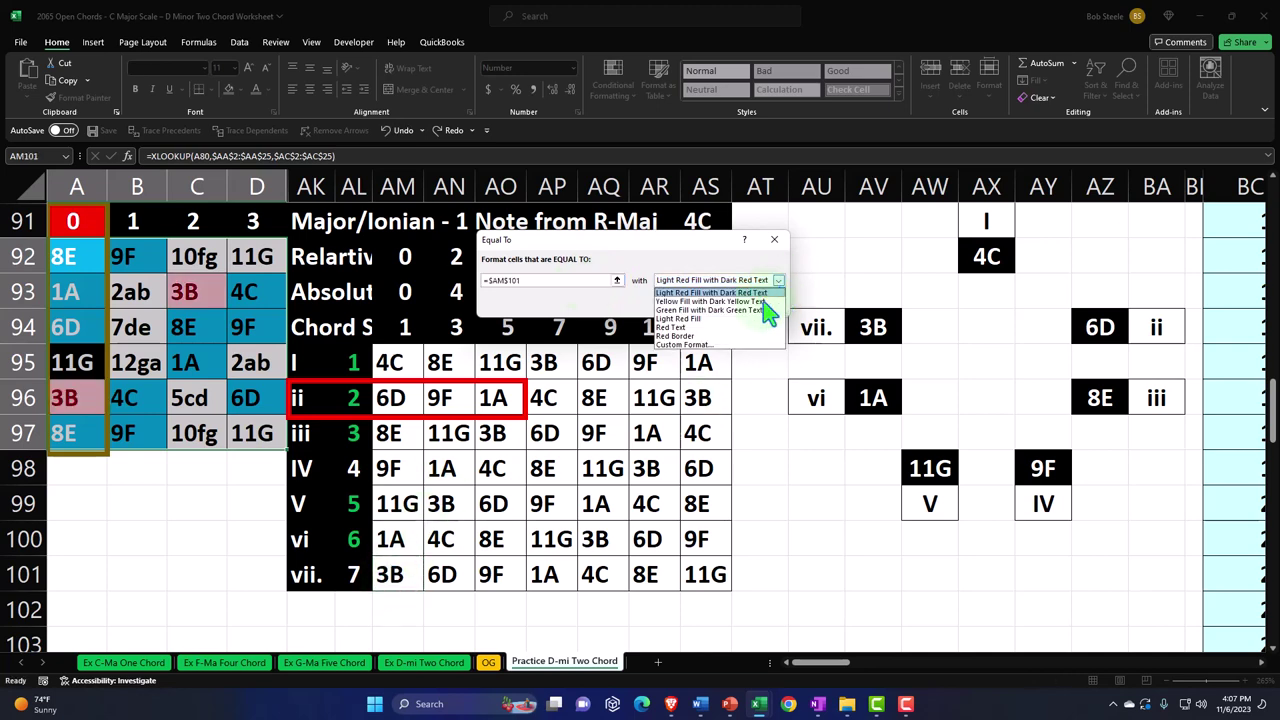
{"action": "left_click", "coordinate": [700, 360]}
{"action": "left_click", "coordinate": [552, 243]}
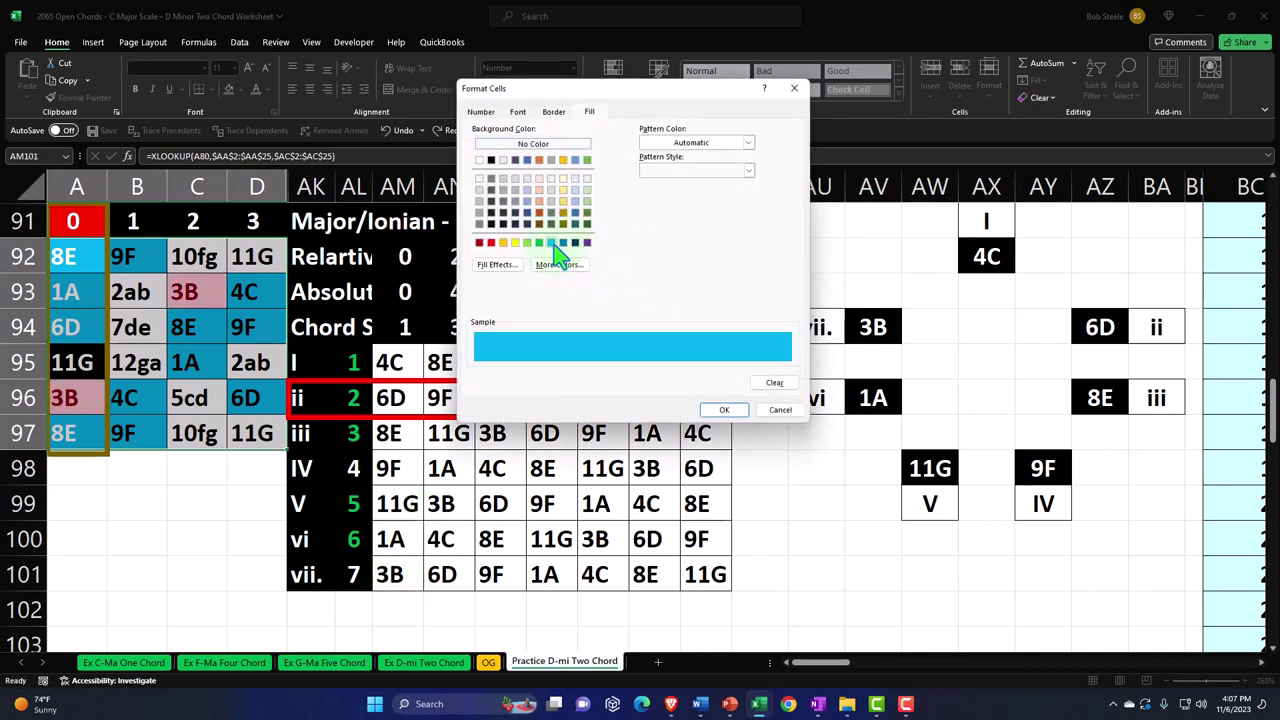
{"action": "left_click", "coordinate": [726, 410]}
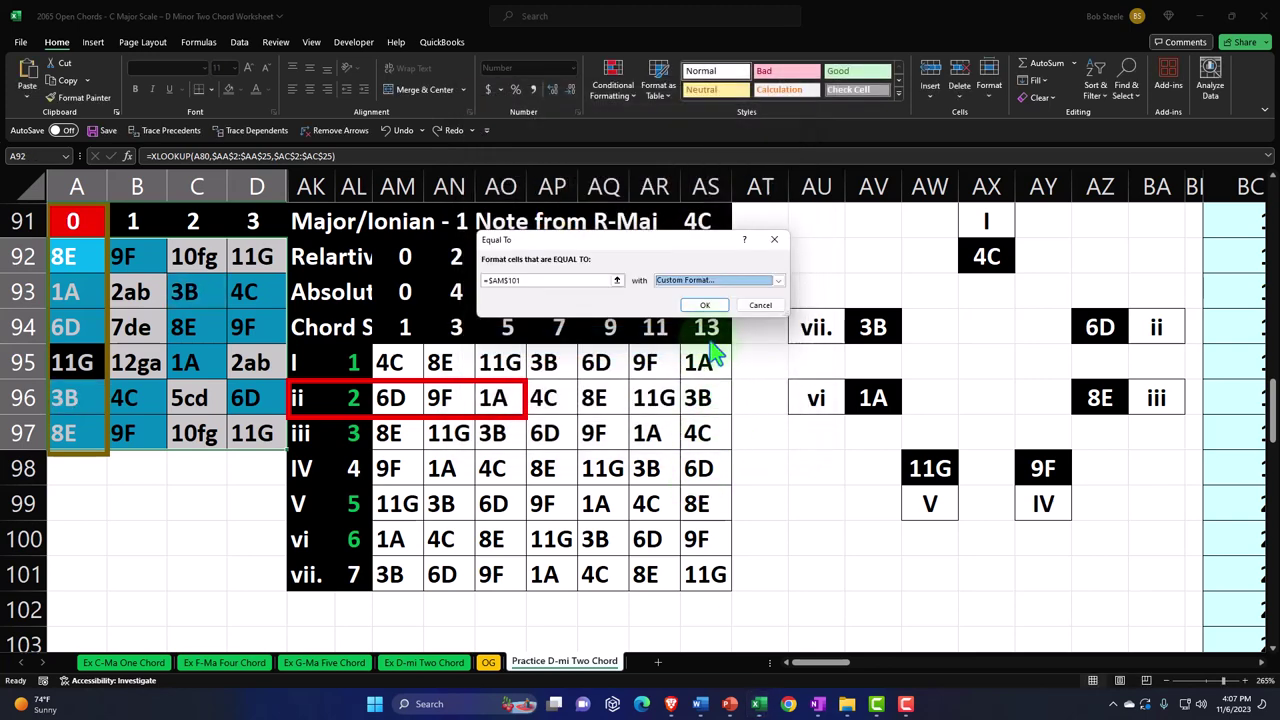
{"action": "left_click", "coordinate": [704, 305]}
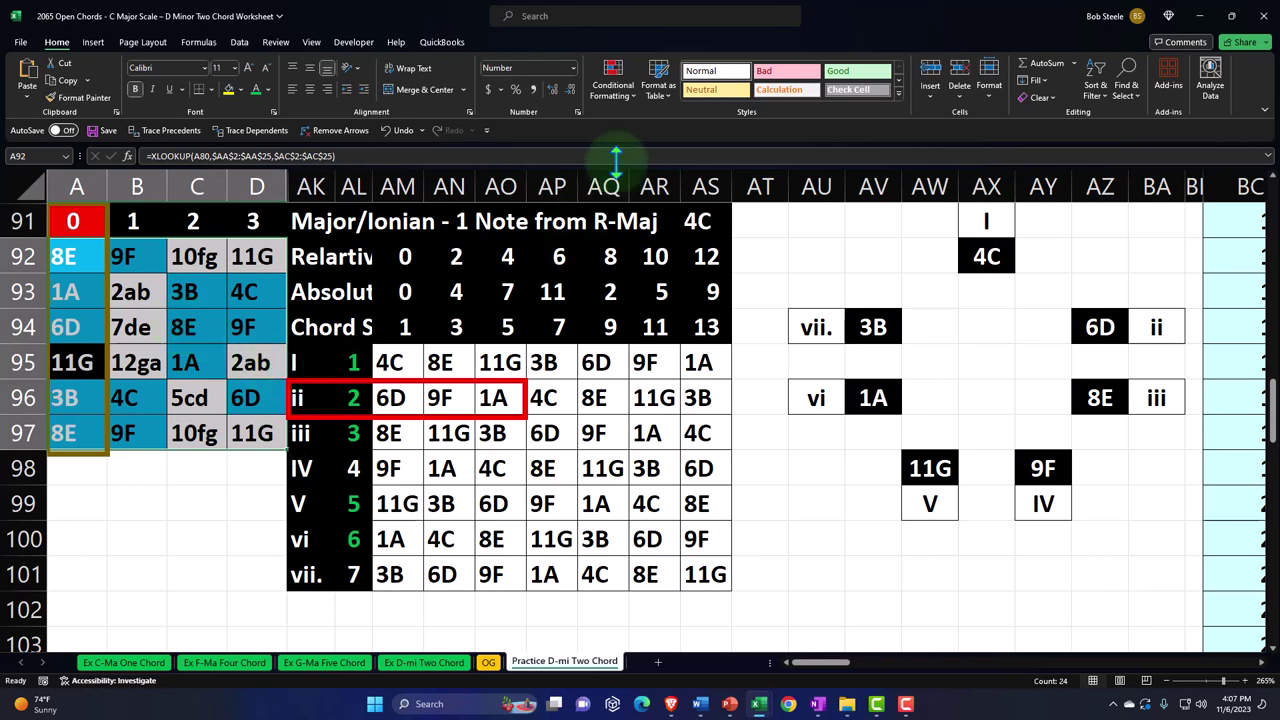
Add an Equal To rule matching 4C in AM95 with a custom green fill
{"action": "left_click", "coordinate": [615, 106]}
{"action": "mouse_move", "coordinate": [630, 127]}
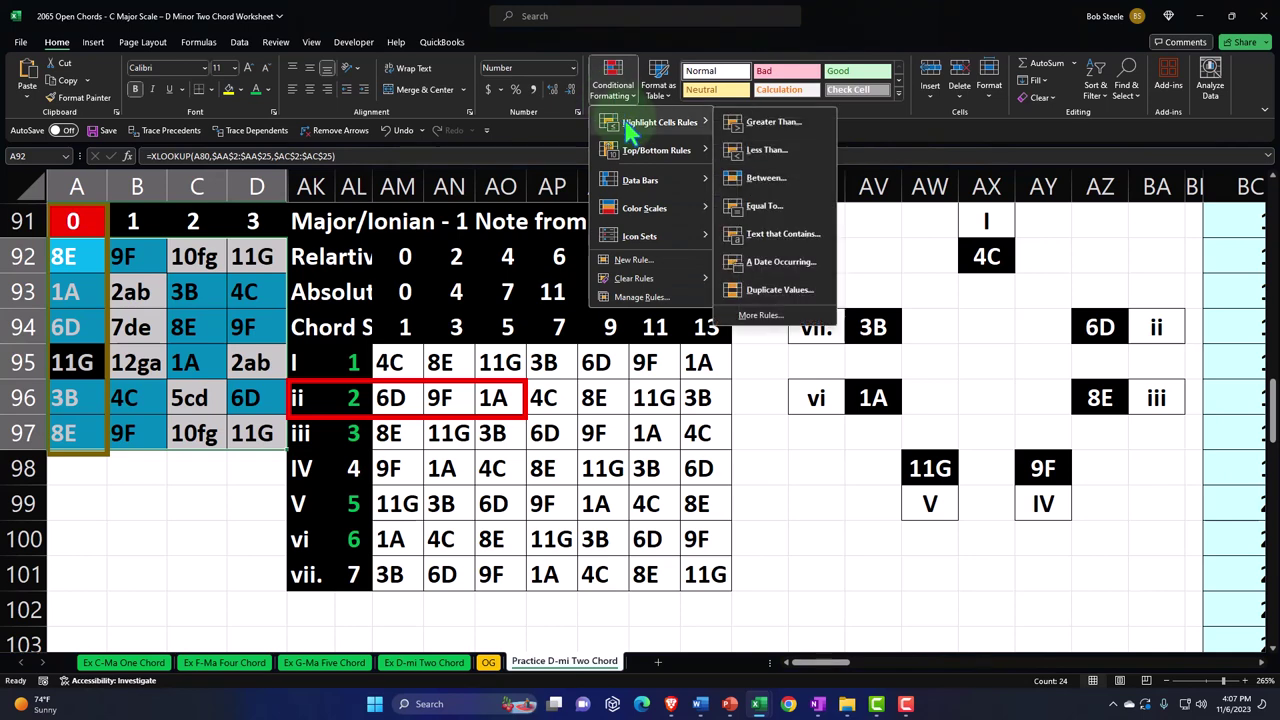
{"action": "left_click", "coordinate": [748, 207]}
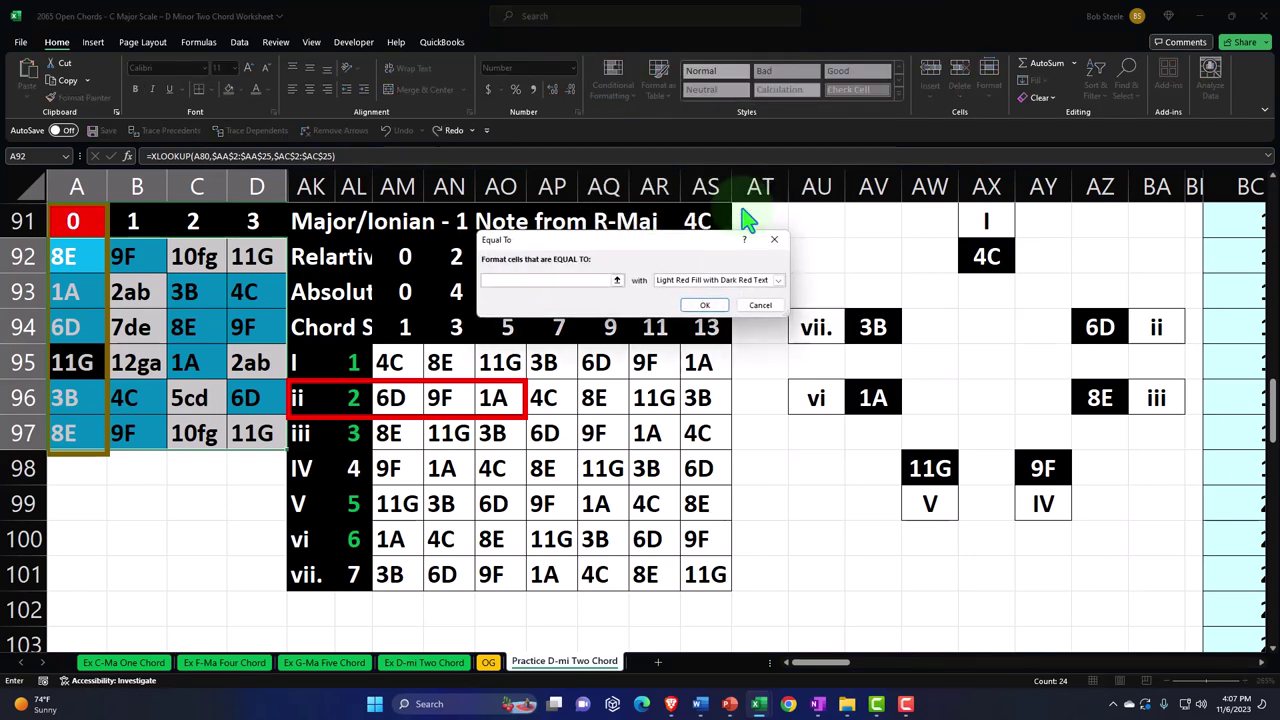
{"action": "left_click_drag", "start_coordinate": [606, 248], "coordinate": [606, 274]}
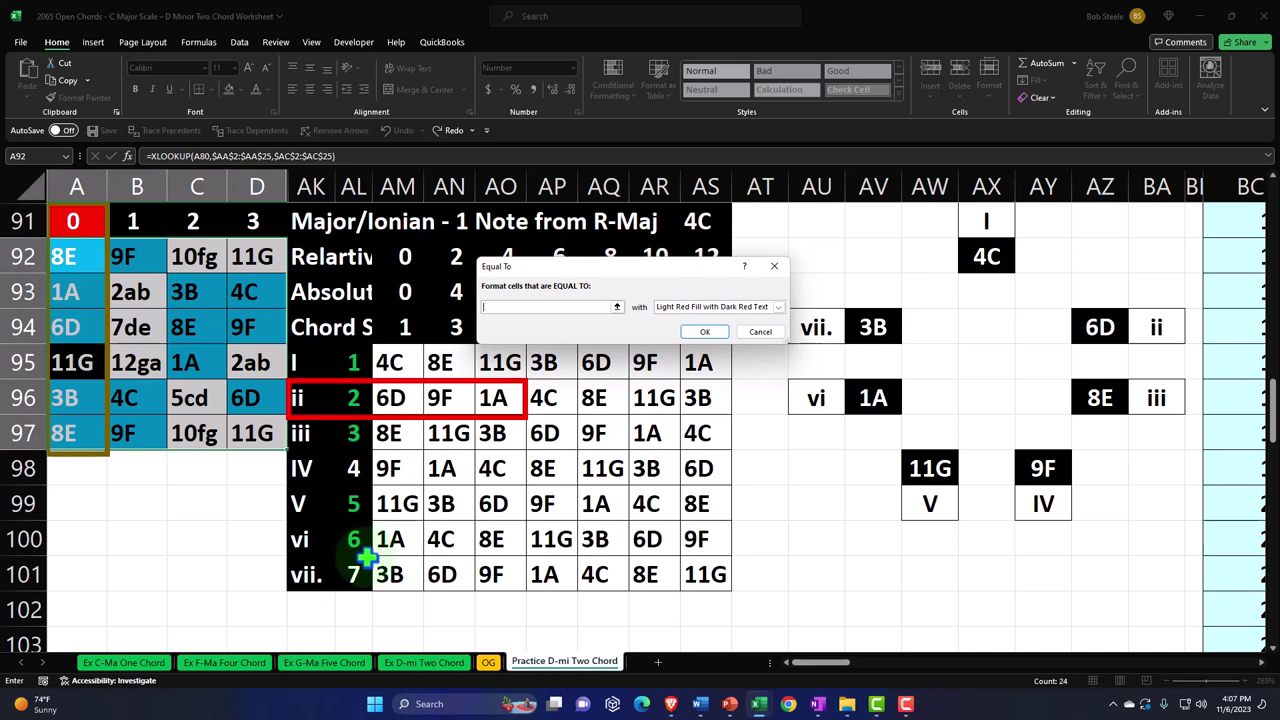
{"action": "left_click", "coordinate": [398, 362]}
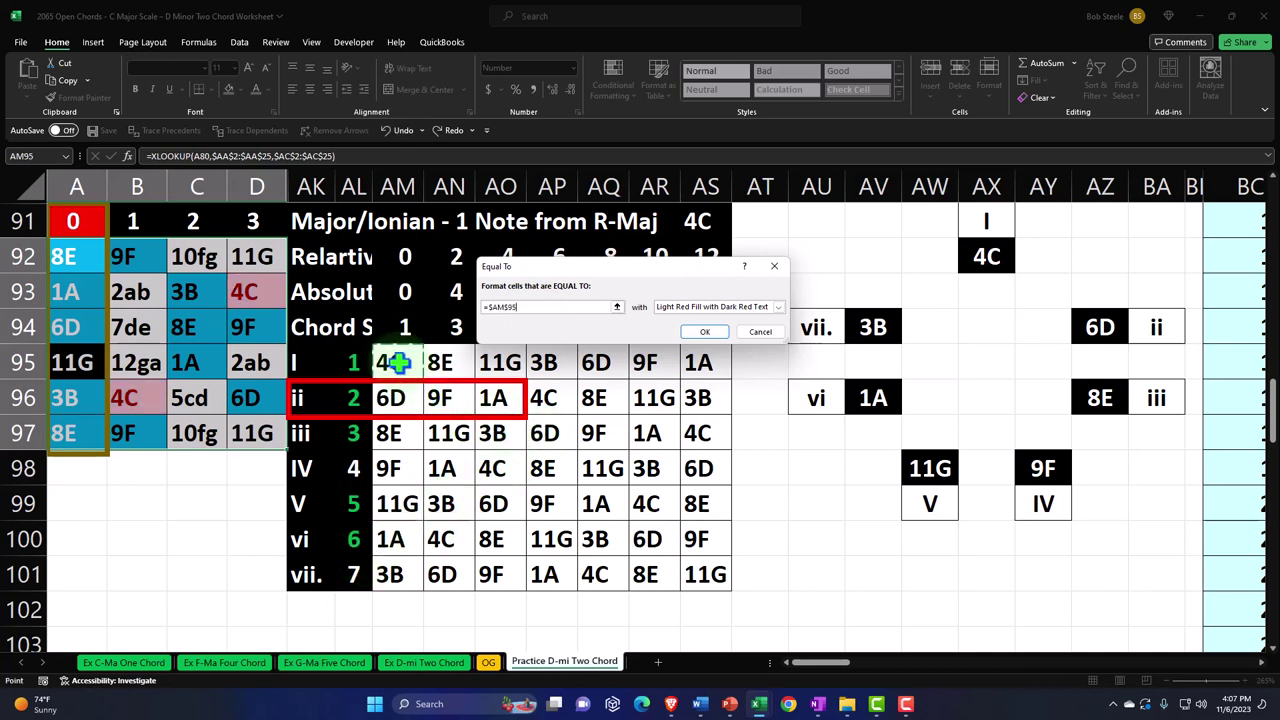
{"action": "left_click", "coordinate": [778, 307]}
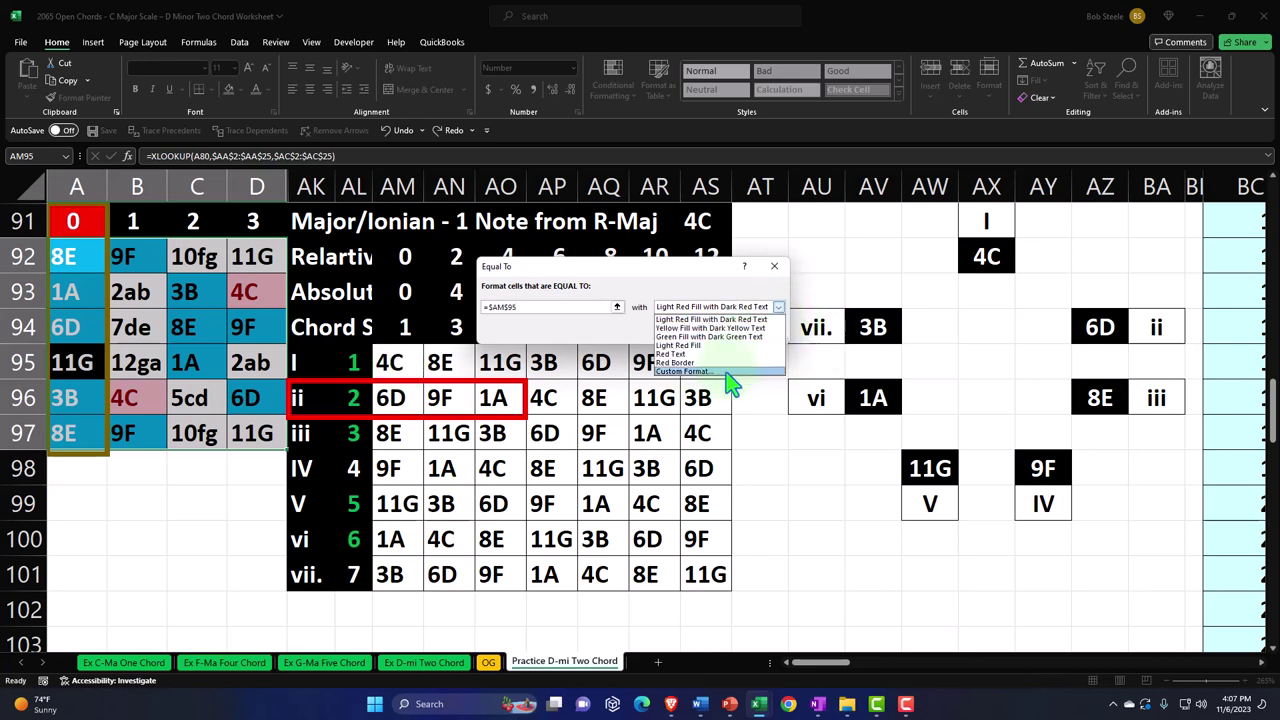
{"action": "left_click", "coordinate": [690, 371]}
{"action": "left_click", "coordinate": [538, 243]}
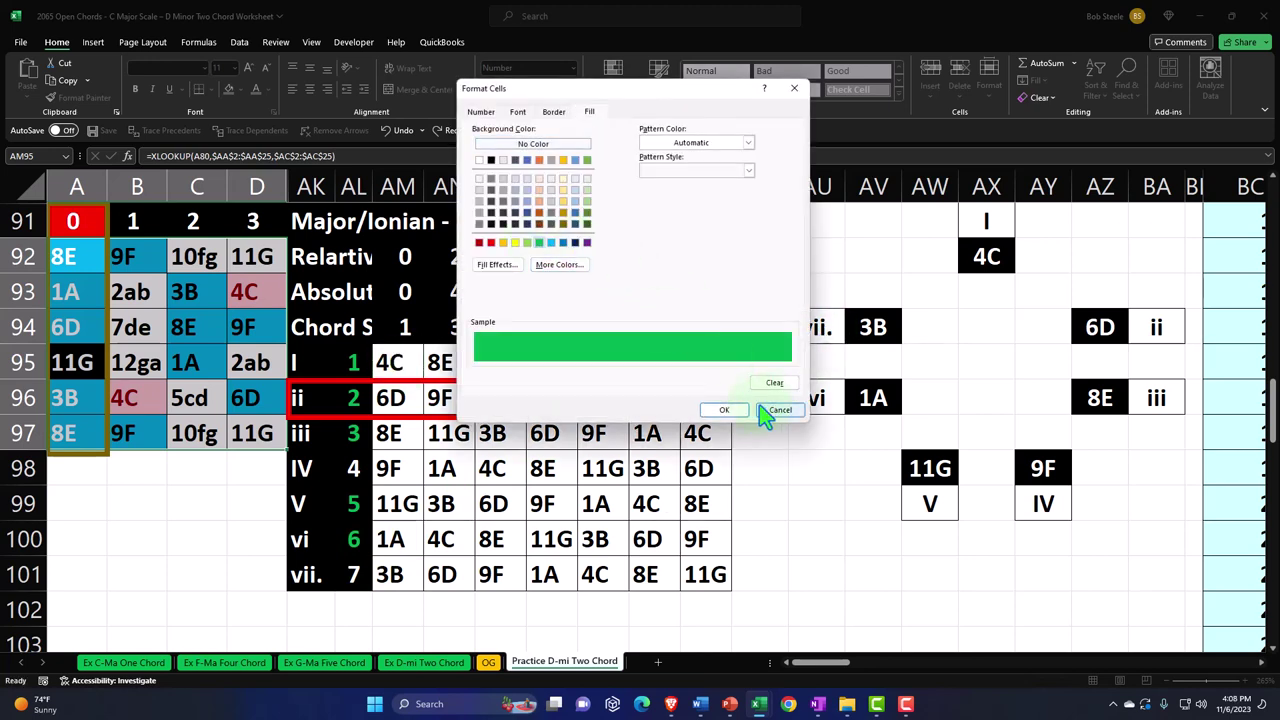
{"action": "left_click", "coordinate": [724, 410]}
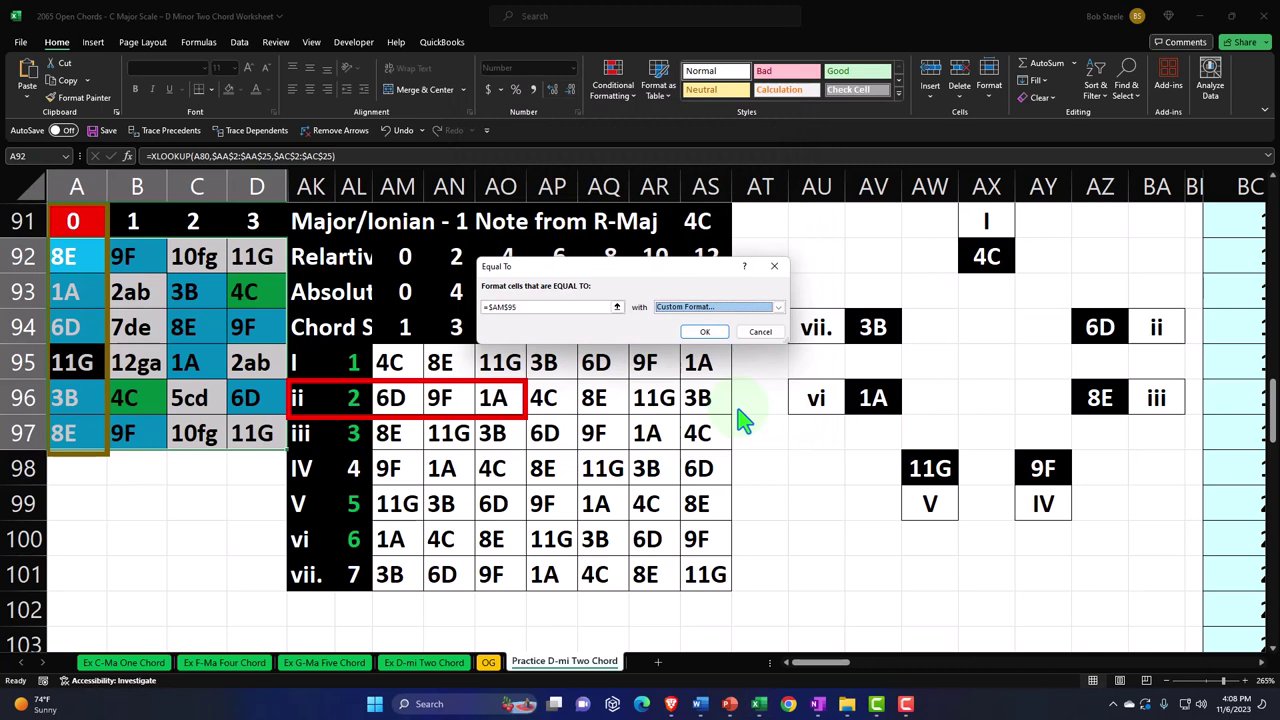
{"action": "left_click", "coordinate": [728, 334]}
Add an Equal To rule matching 6D in AM96 with a custom green fill
{"action": "left_click", "coordinate": [630, 100]}
{"action": "mouse_move", "coordinate": [640, 132]}
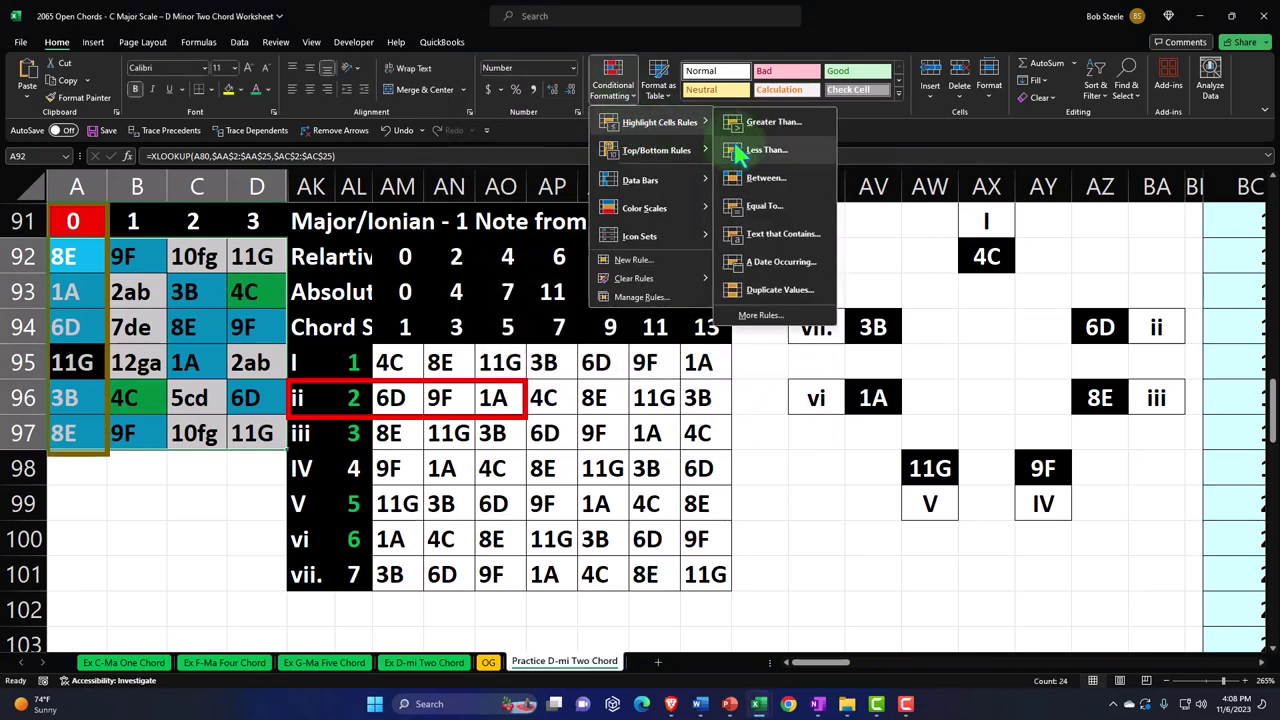
{"action": "left_click", "coordinate": [760, 212]}
{"action": "left_click", "coordinate": [392, 398]}
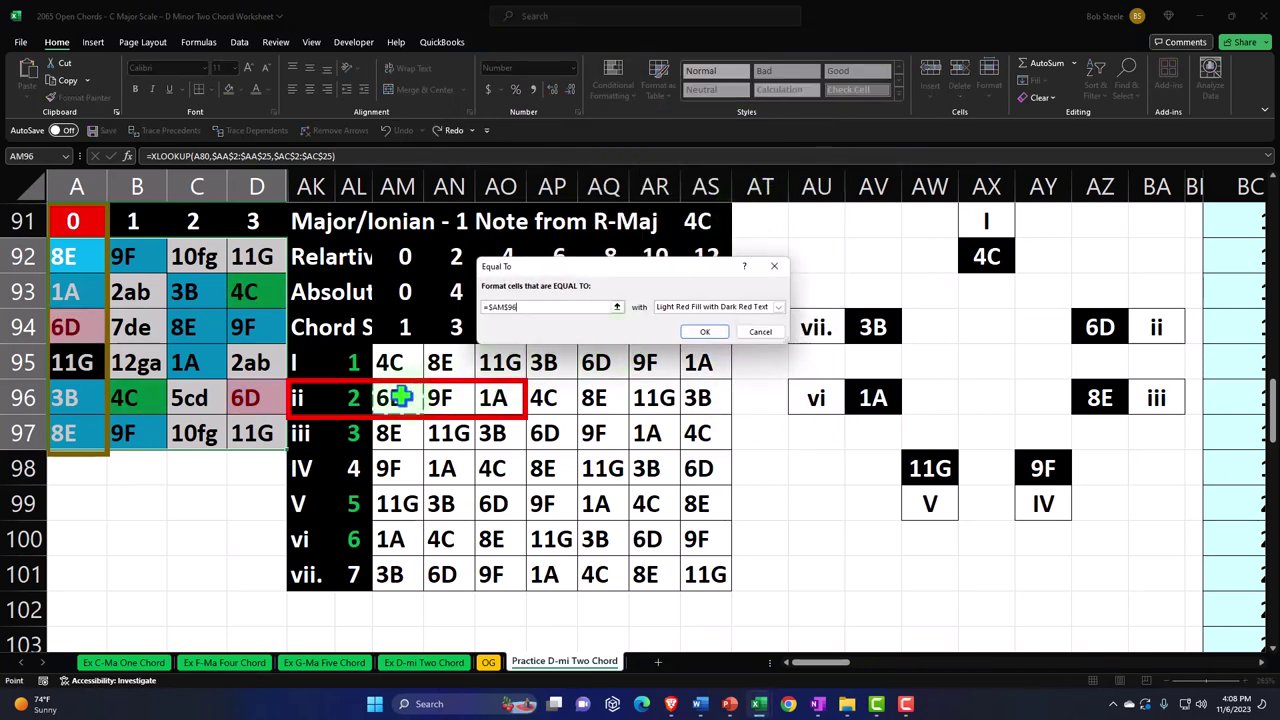
{"action": "left_click", "coordinate": [778, 307]}
{"action": "left_click", "coordinate": [683, 371]}
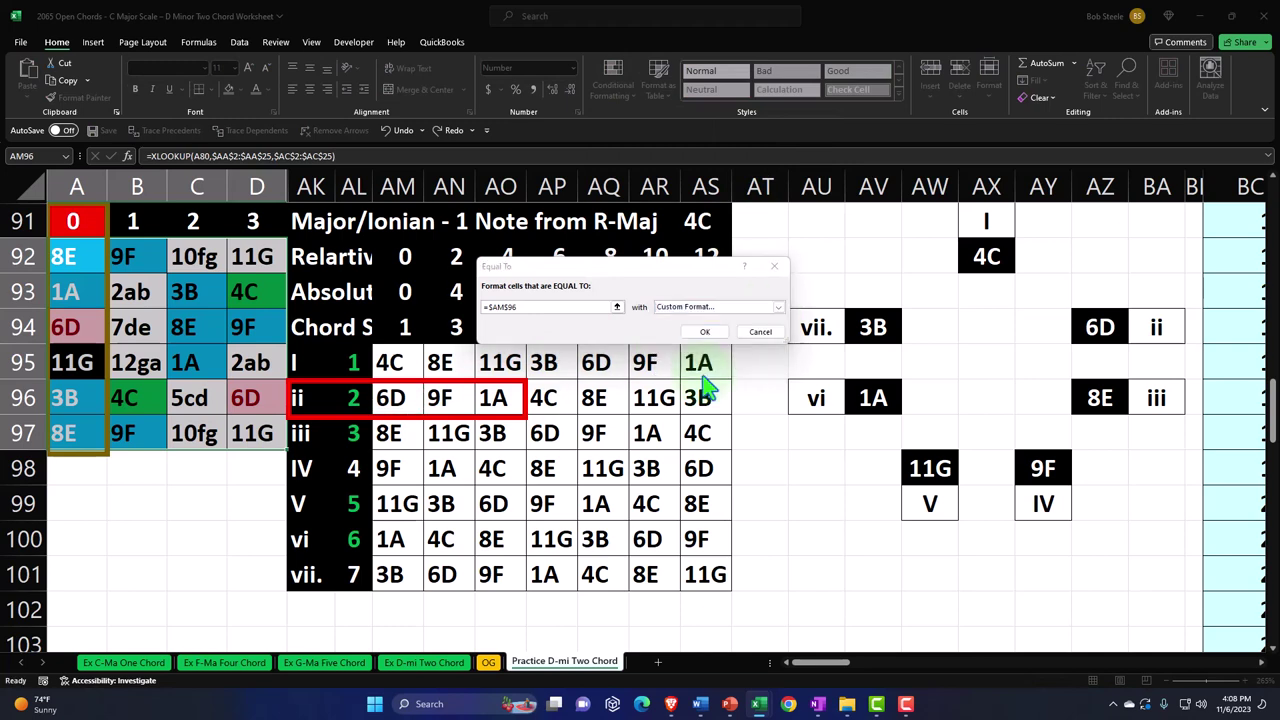
{"action": "left_click", "coordinate": [539, 270]}
{"action": "left_click", "coordinate": [724, 436]}
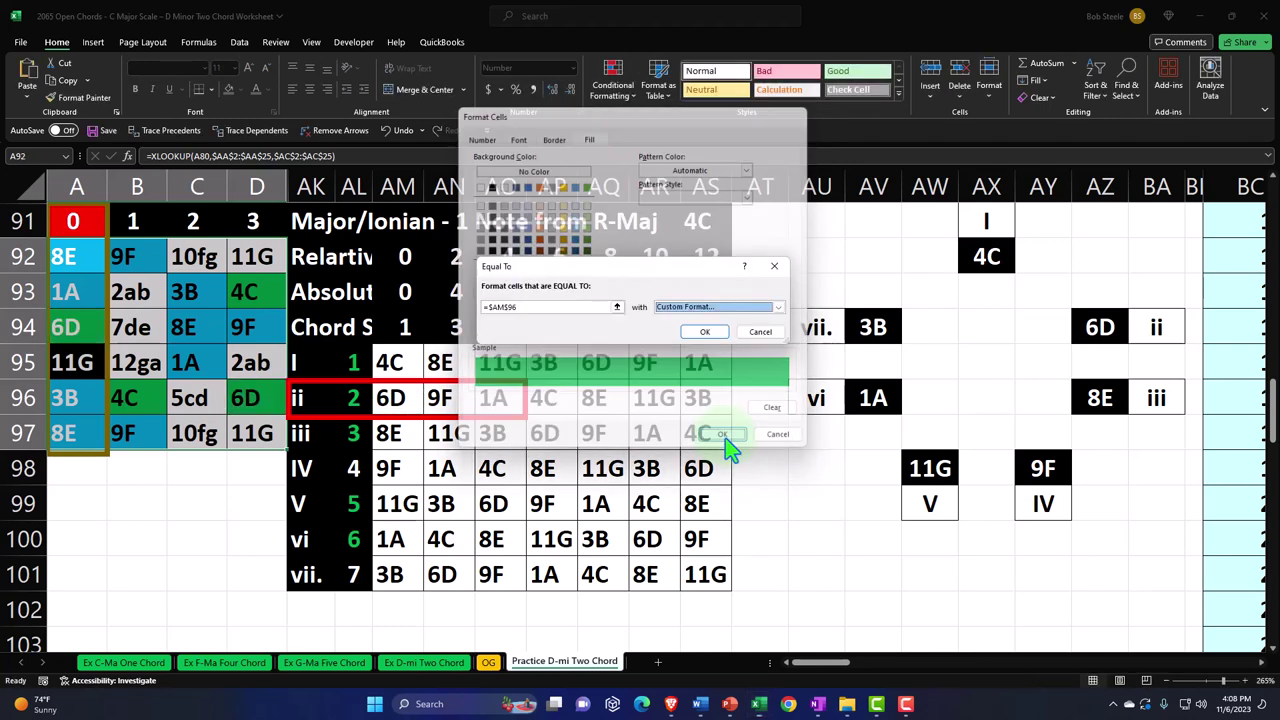
{"action": "left_click", "coordinate": [705, 333]}
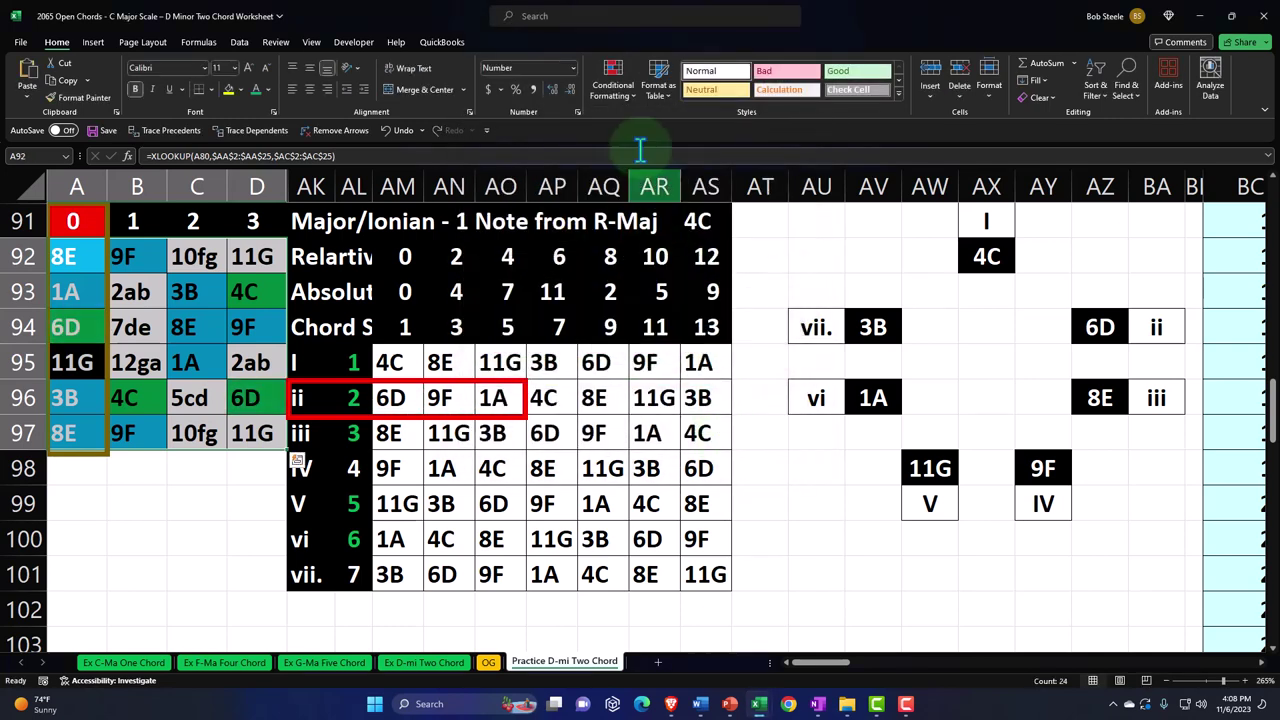
Add an Equal To rule matching 8E in AM97 with a custom green fill
{"action": "left_click", "coordinate": [613, 80]}
{"action": "mouse_move", "coordinate": [625, 124]}
{"action": "left_click", "coordinate": [755, 205]}
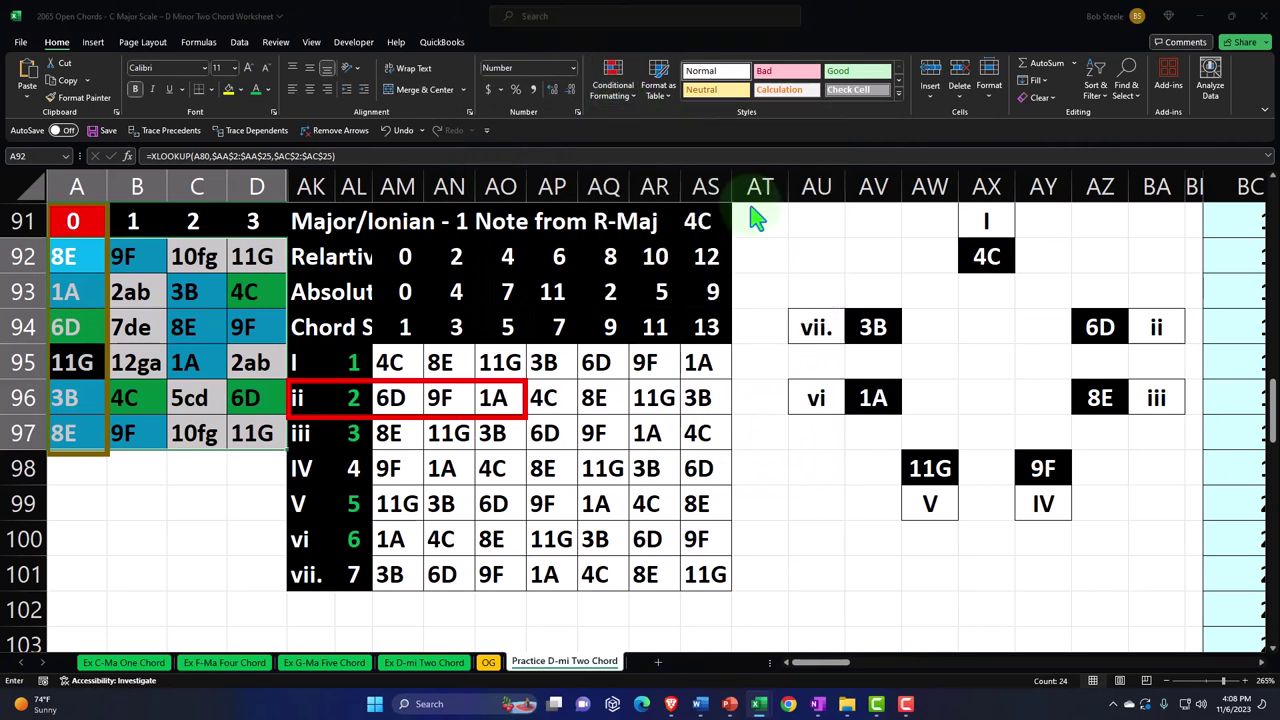
{"action": "left_click", "coordinate": [405, 430]}
{"action": "left_click", "coordinate": [777, 307]}
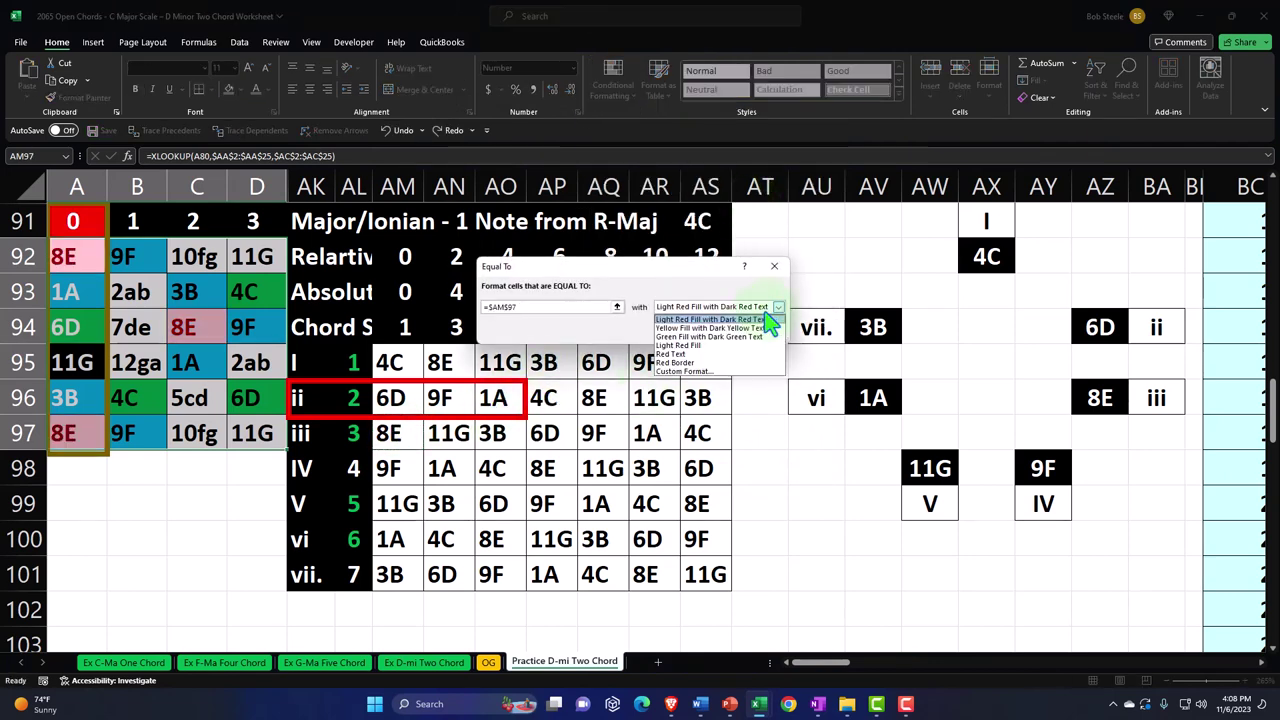
{"action": "left_click", "coordinate": [698, 373]}
{"action": "left_click", "coordinate": [539, 270]}
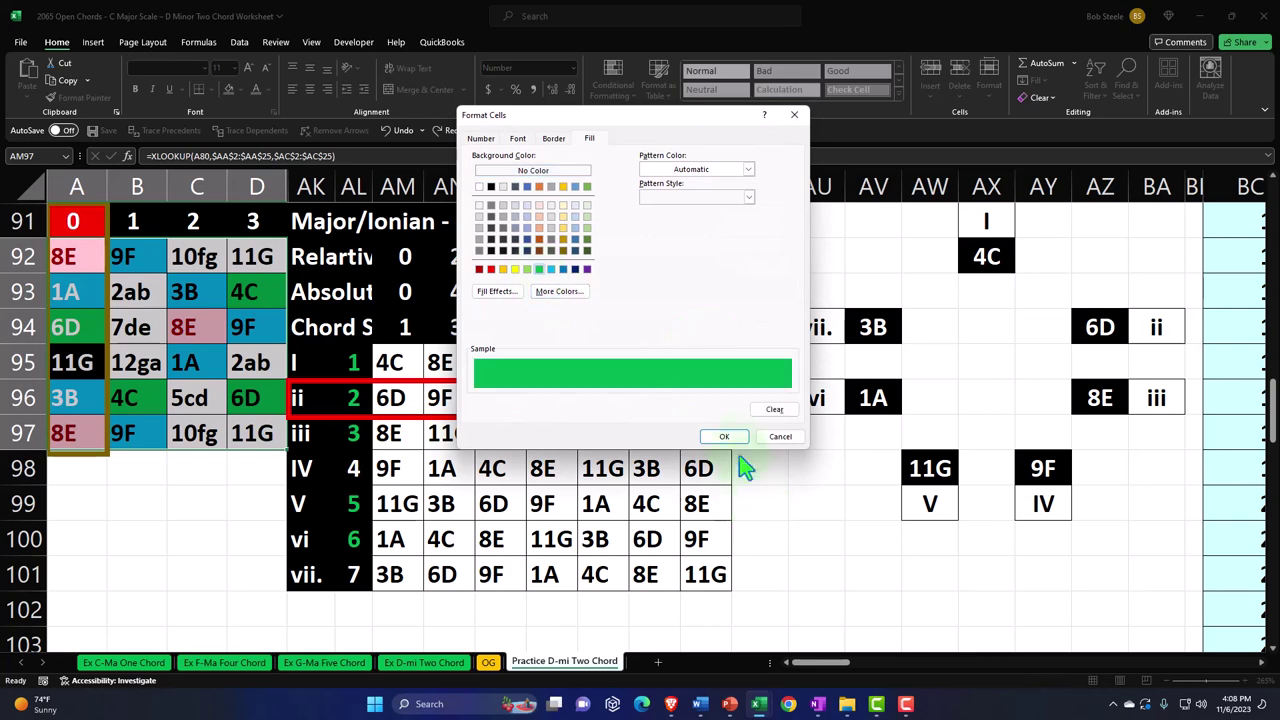
{"action": "left_click", "coordinate": [729, 440]}
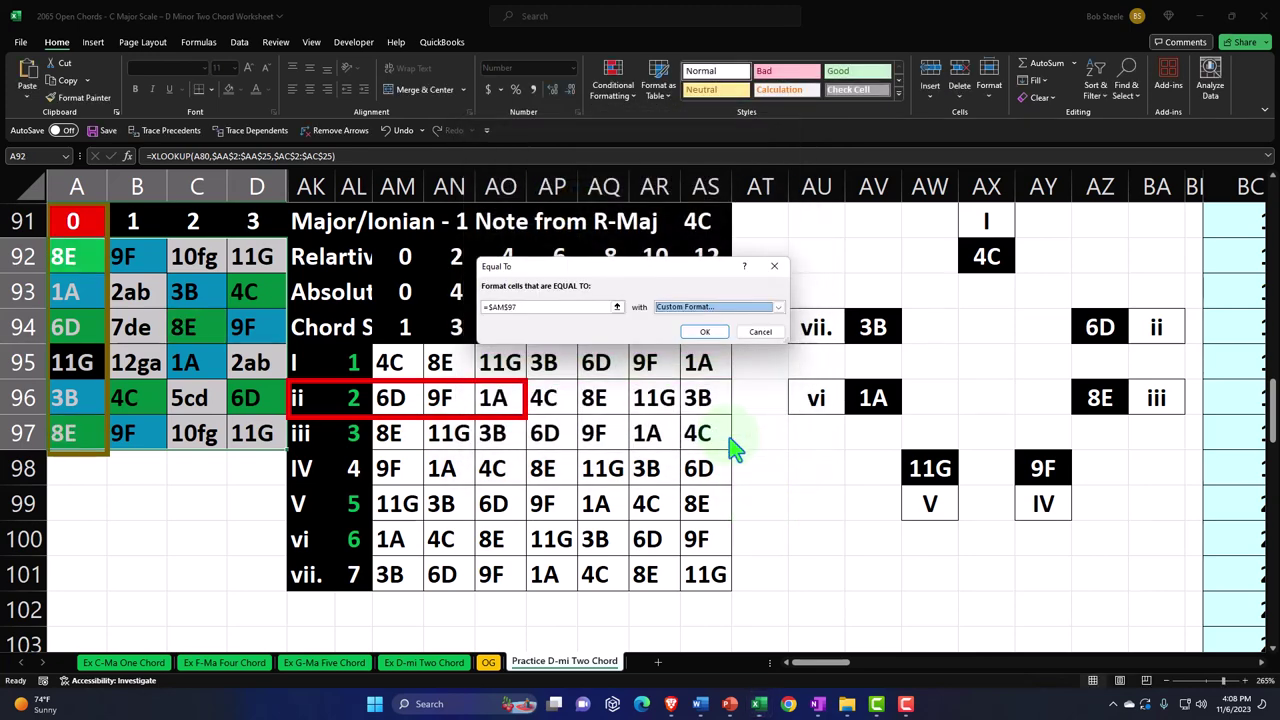
{"action": "left_click", "coordinate": [702, 334]}
Add an Equal To rule matching 11G in AM99 with a custom green fill
{"action": "left_click", "coordinate": [625, 97]}
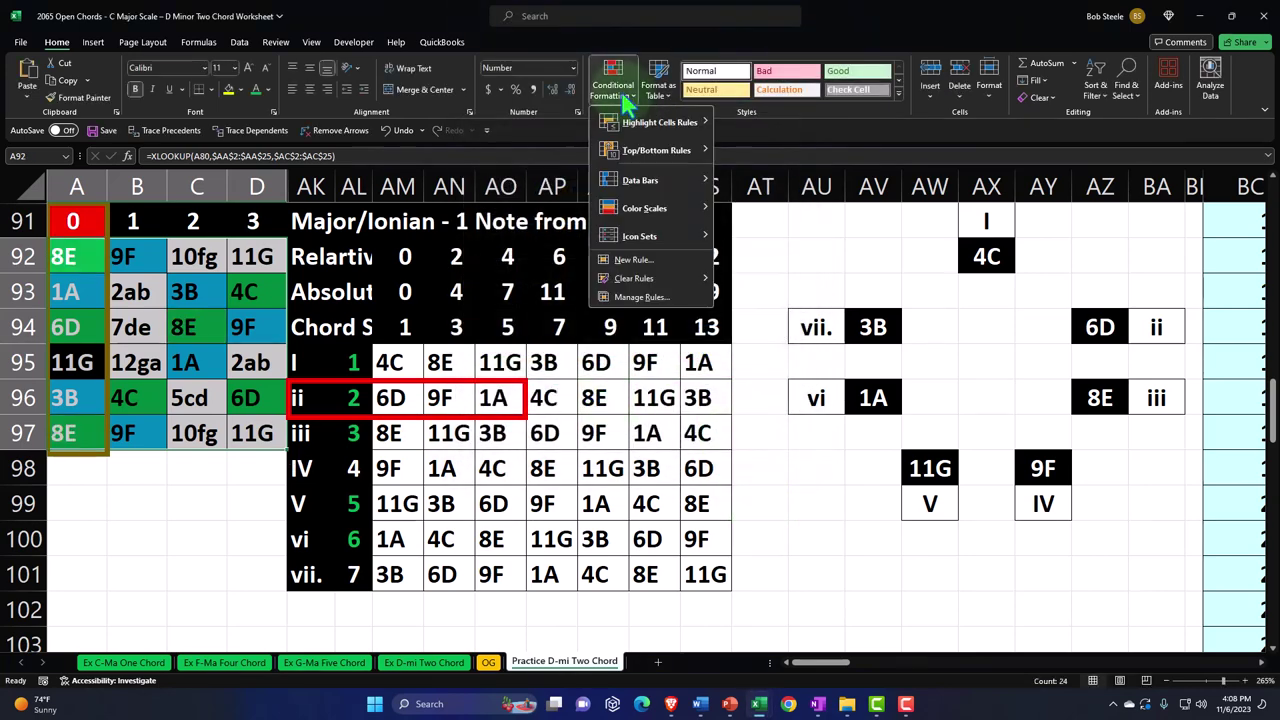
{"action": "mouse_move", "coordinate": [628, 122]}
{"action": "left_click", "coordinate": [745, 212]}
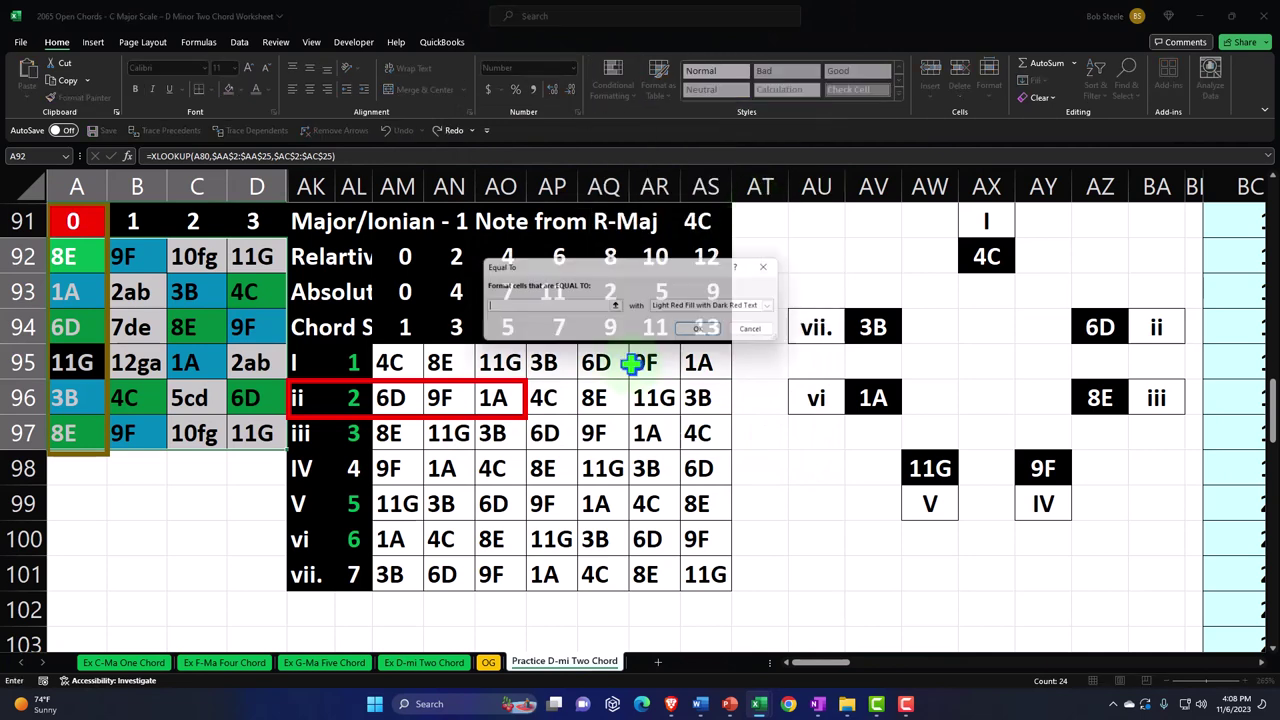
{"action": "left_click", "coordinate": [422, 492]}
{"action": "left_click", "coordinate": [778, 307]}
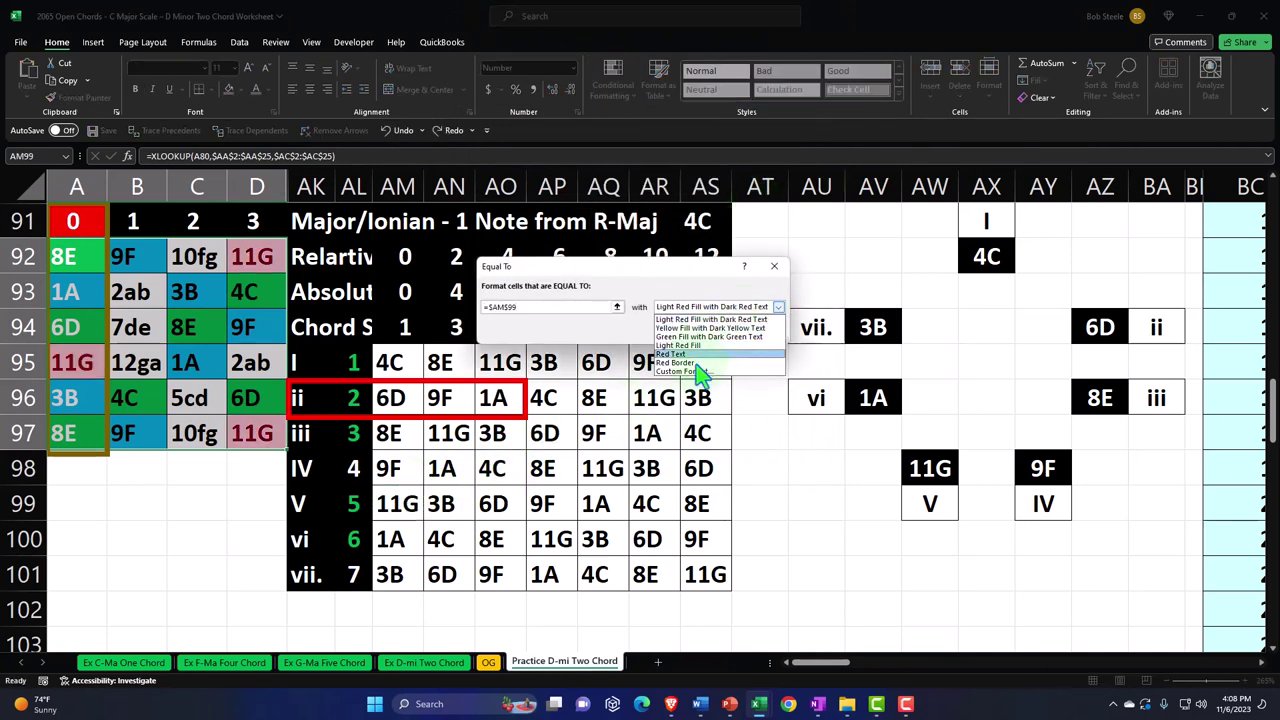
{"action": "left_click", "coordinate": [690, 371]}
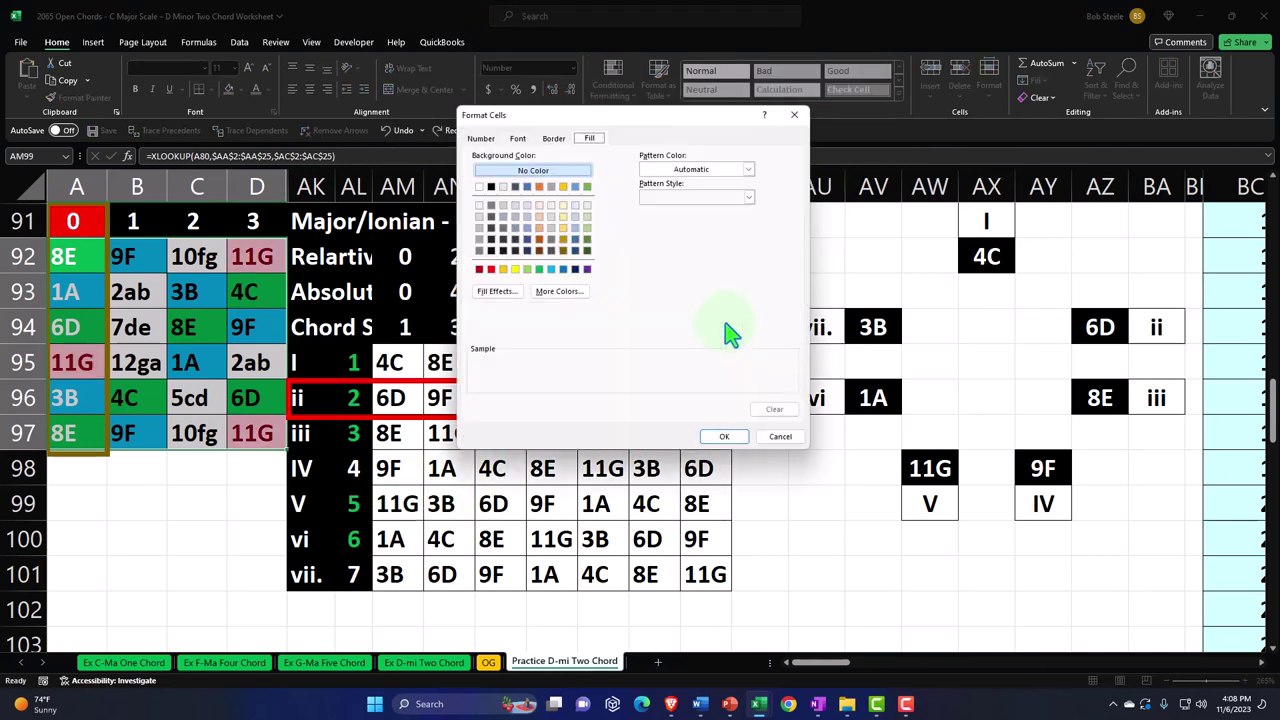
{"action": "left_click", "coordinate": [540, 269]}
{"action": "left_click", "coordinate": [724, 438]}
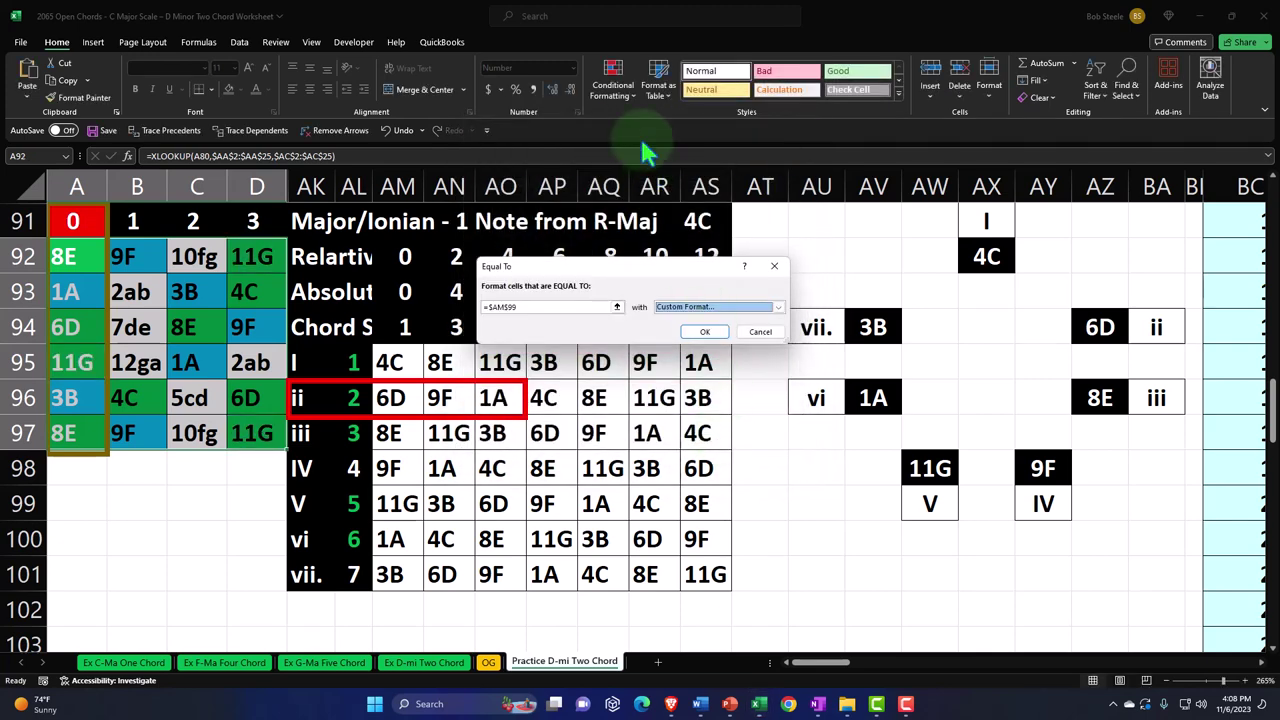
{"action": "left_click", "coordinate": [703, 336]}
Add an Equal To rule matching 1A in AM100 with a custom green fill
{"action": "left_click", "coordinate": [616, 82]}
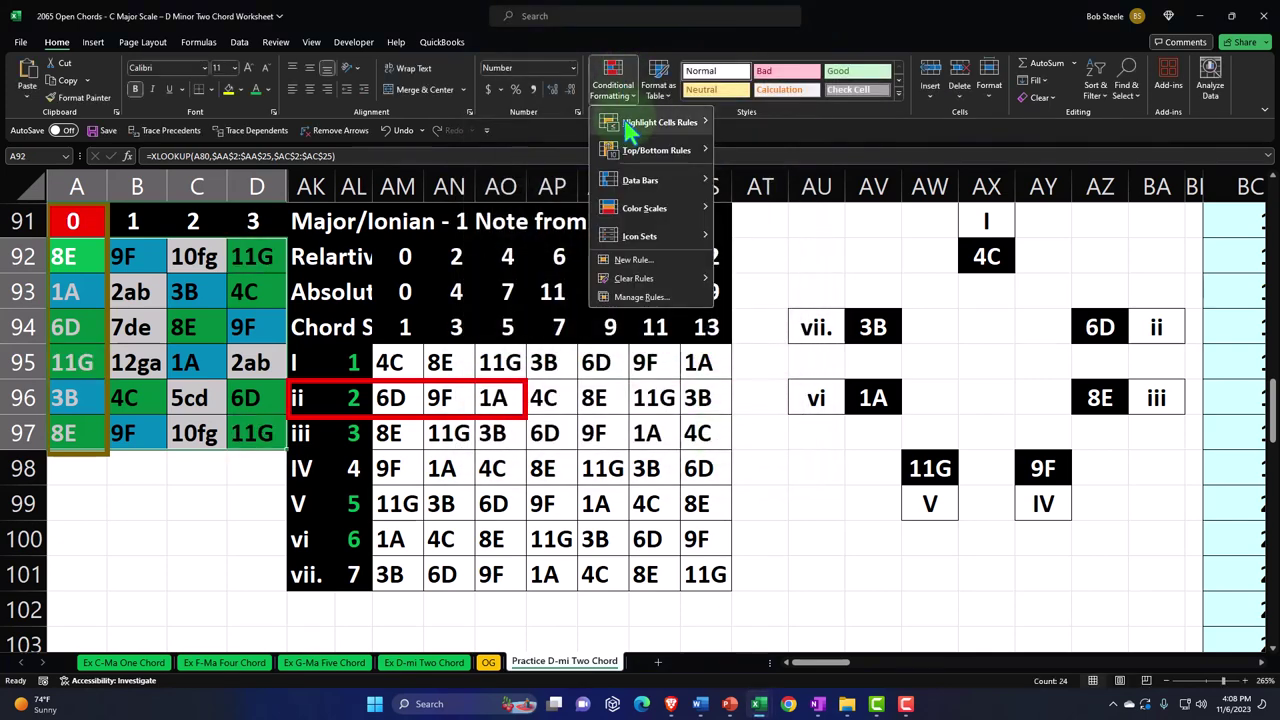
{"action": "mouse_move", "coordinate": [628, 124]}
{"action": "left_click", "coordinate": [750, 220]}
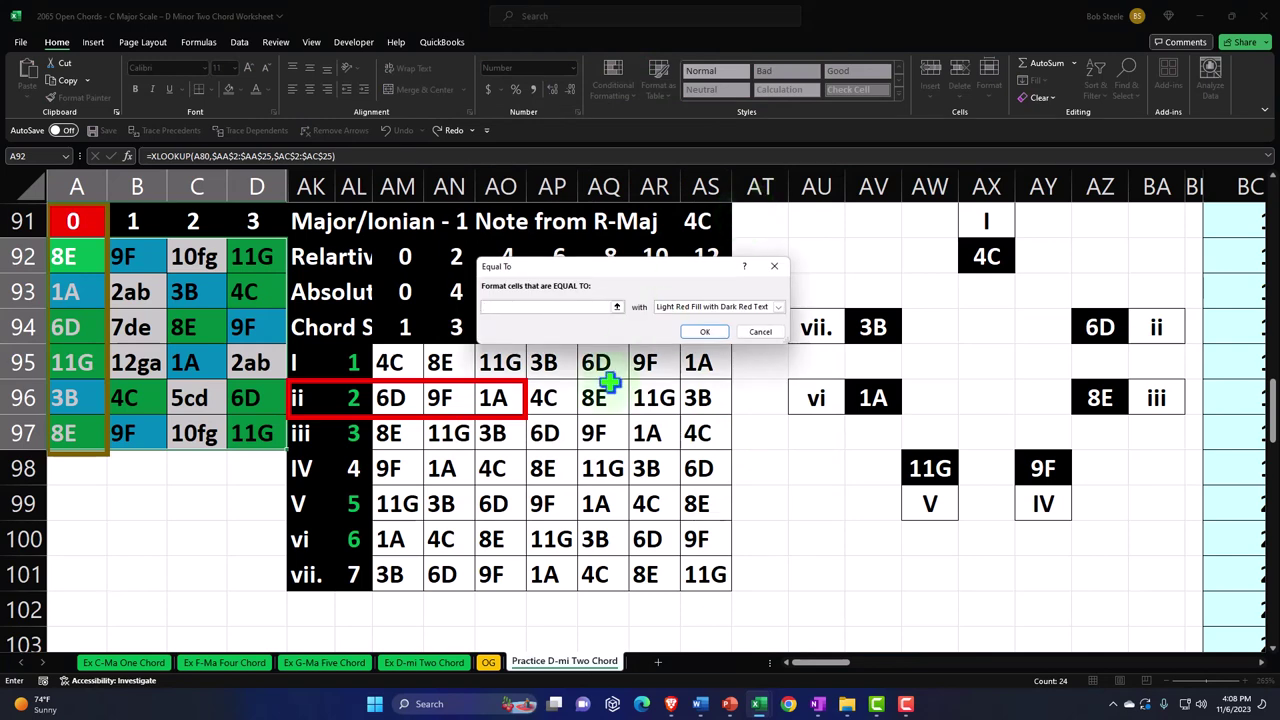
{"action": "left_click", "coordinate": [400, 532]}
{"action": "left_click", "coordinate": [772, 307]}
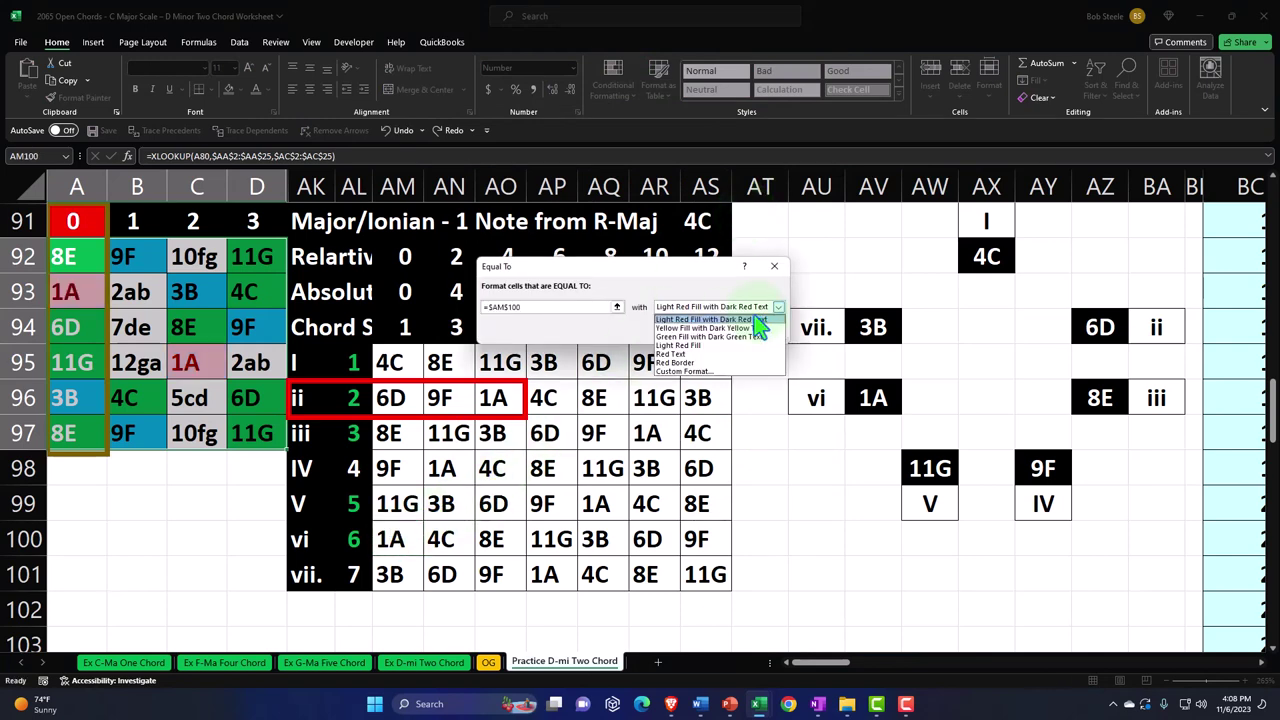
{"action": "left_click", "coordinate": [723, 371]}
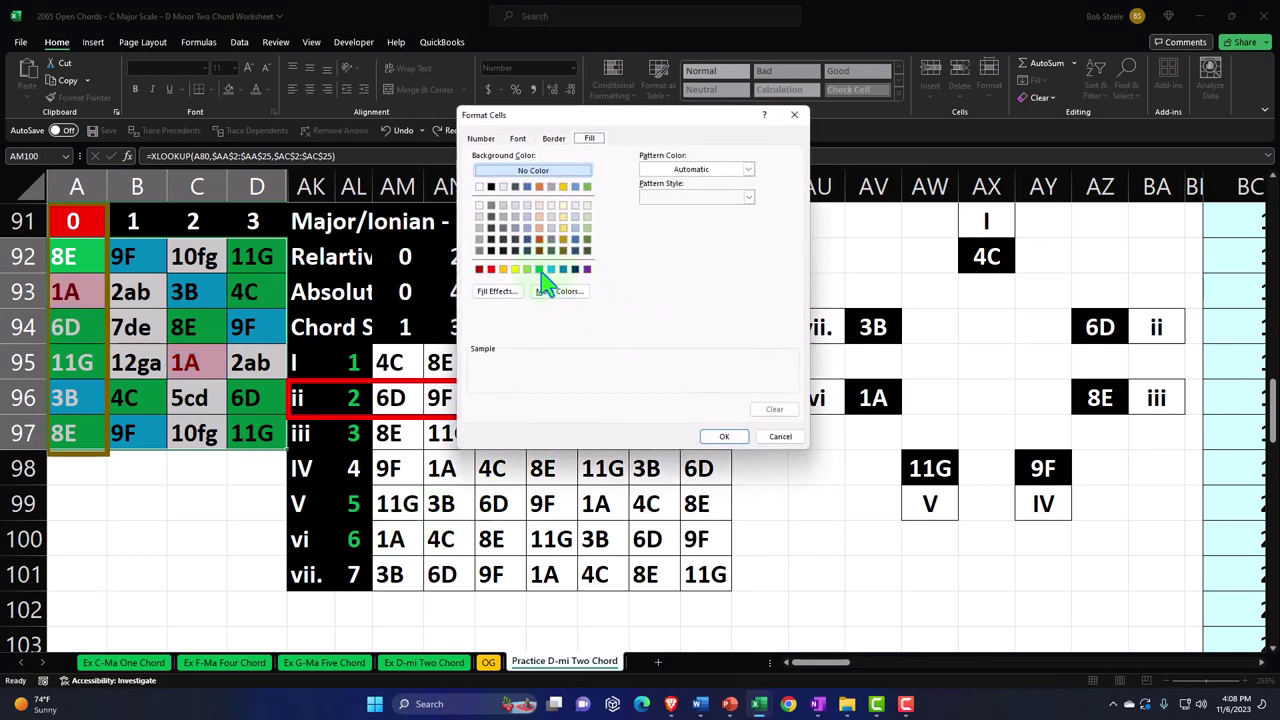
{"action": "left_click", "coordinate": [541, 270]}
{"action": "left_click", "coordinate": [724, 436]}
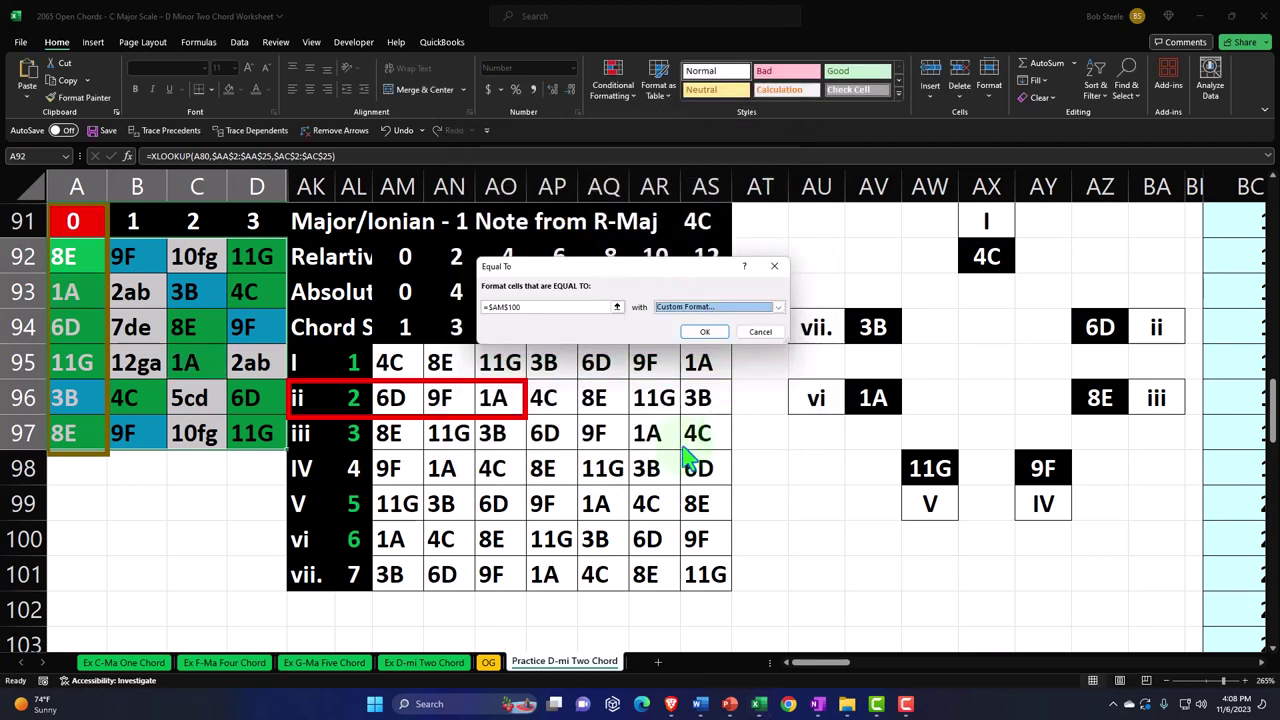
{"action": "left_click", "coordinate": [696, 331]}
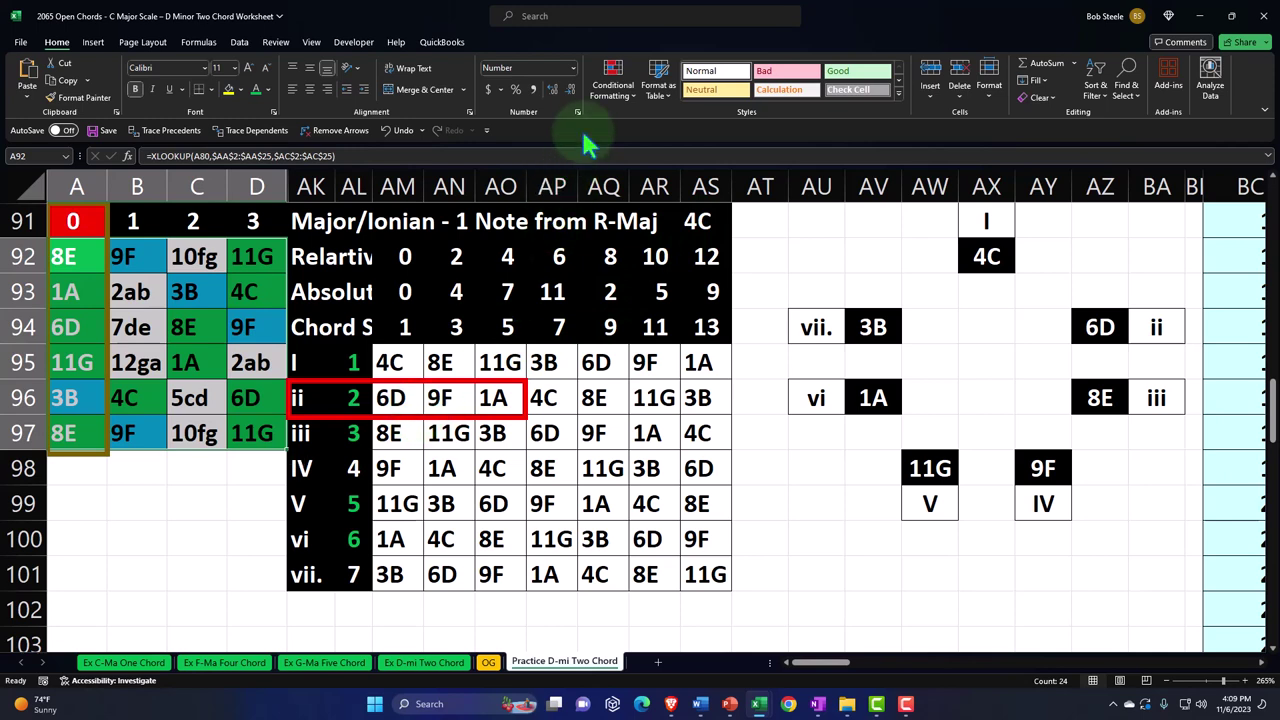
Add an Equal To rule shading cells equal to 6D (AM96) with the green fill preset
{"action": "left_click", "coordinate": [613, 80]}
{"action": "mouse_move", "coordinate": [660, 122]}
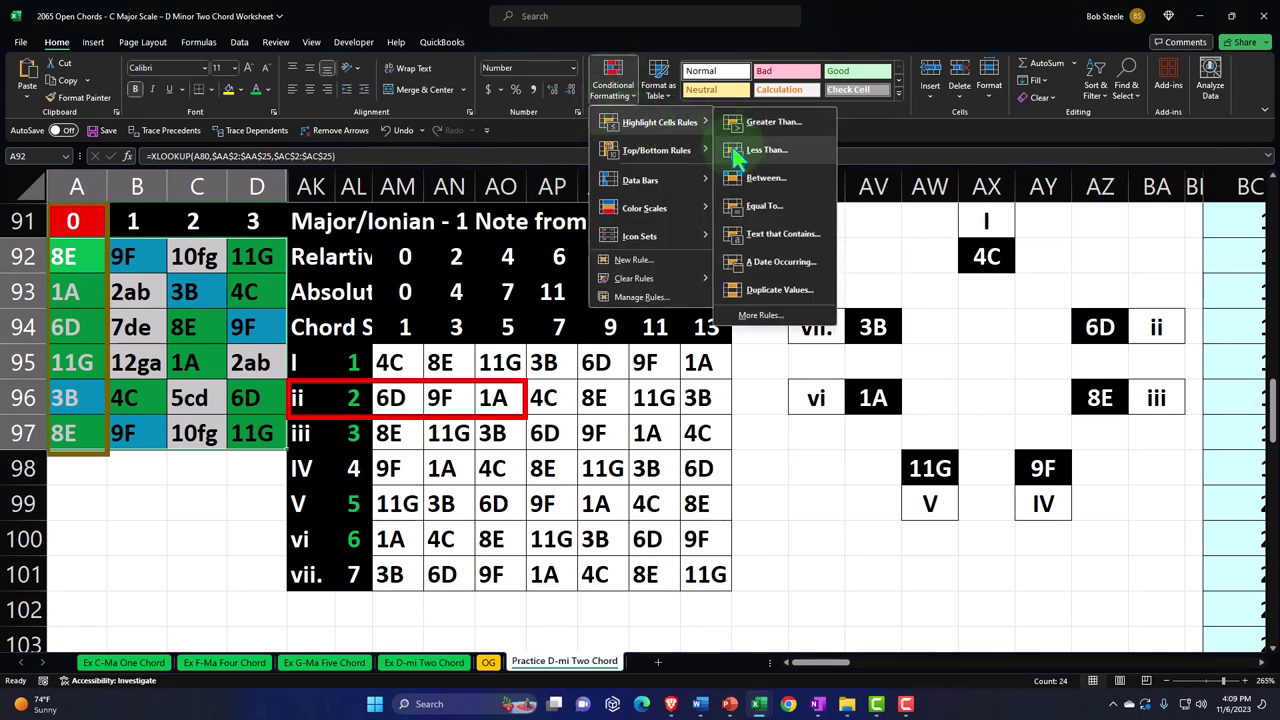
{"action": "left_click", "coordinate": [764, 205]}
{"action": "left_click", "coordinate": [390, 397]}
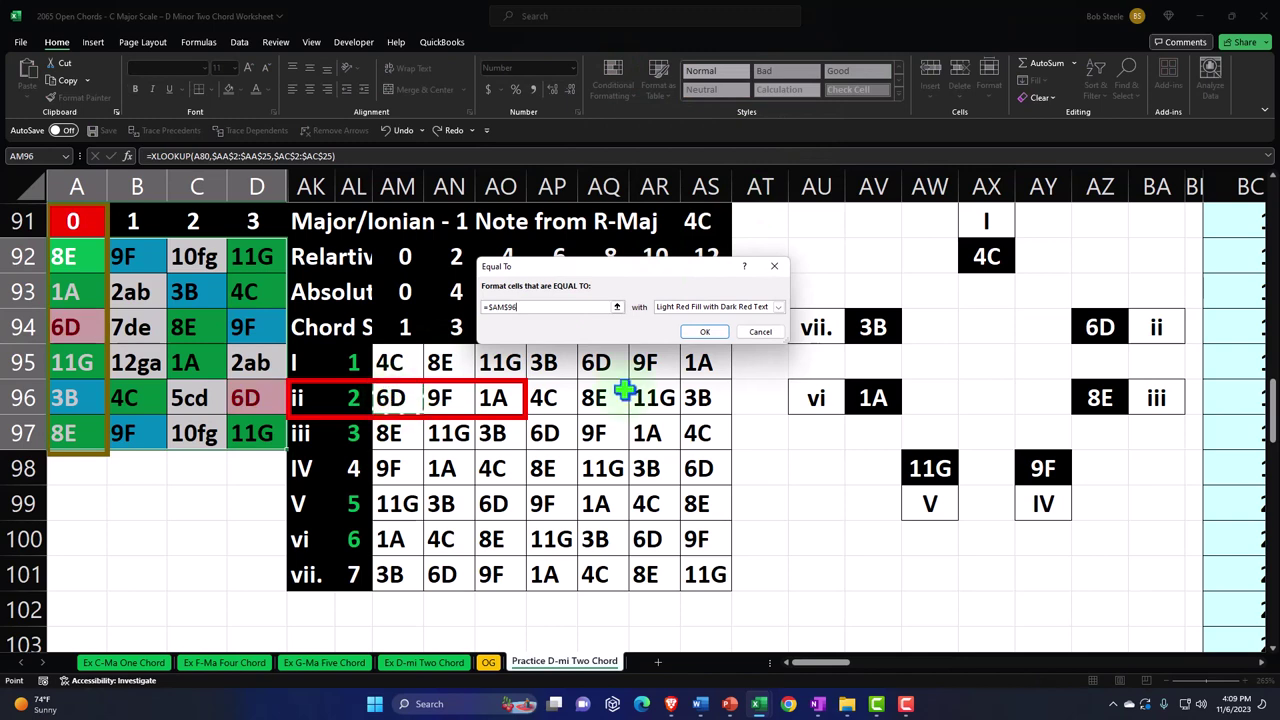
{"action": "left_click", "coordinate": [779, 307]}
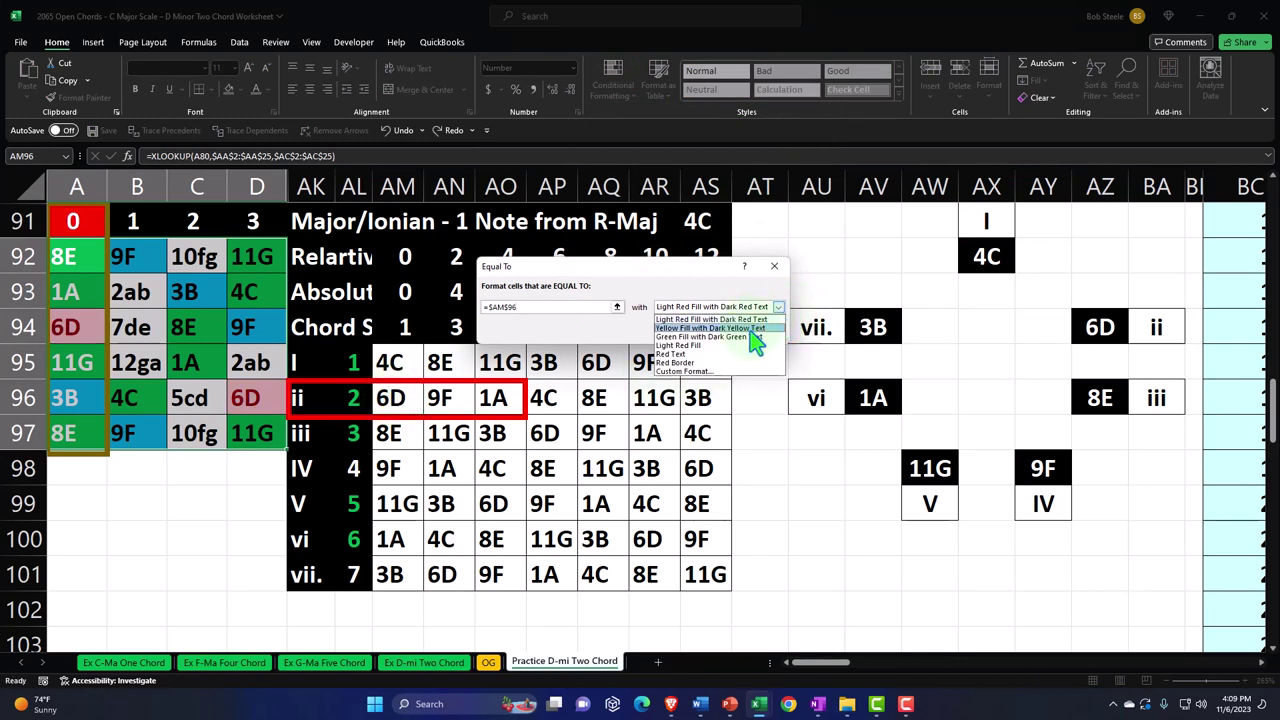
{"action": "left_click", "coordinate": [752, 337]}
{"action": "left_click", "coordinate": [706, 336]}
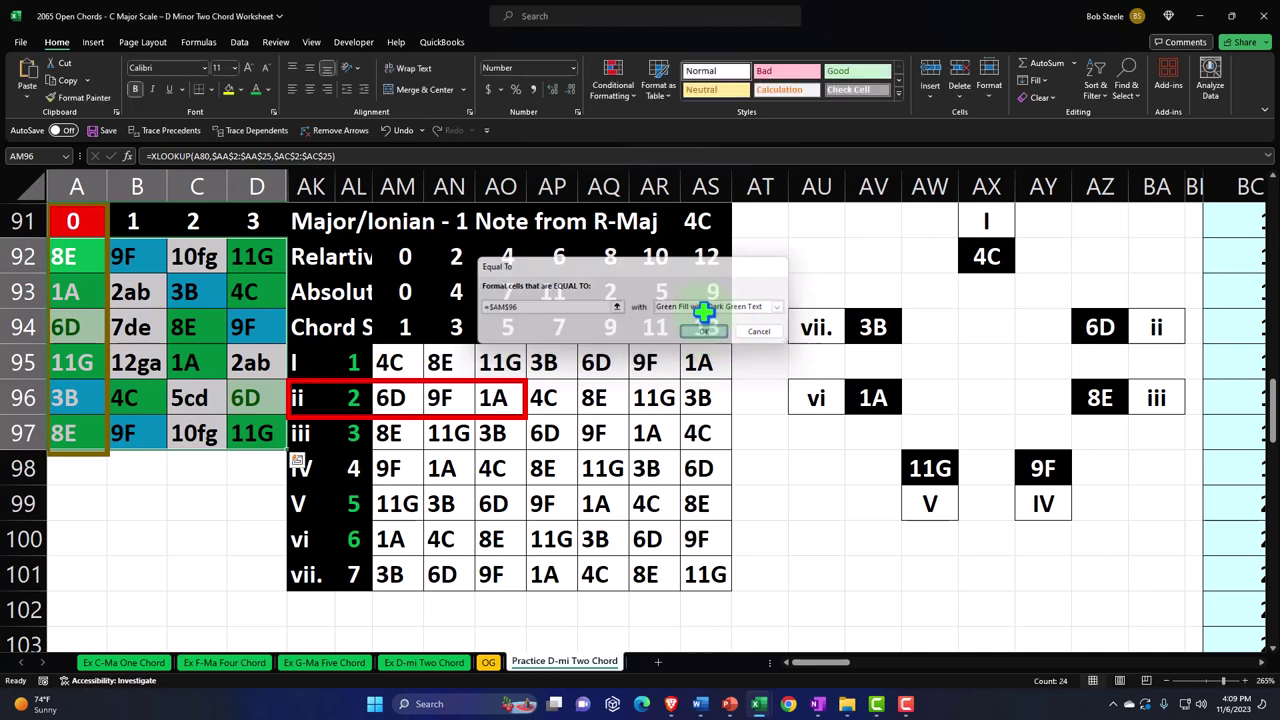
Add an Equal To rule shading cells equal to 9F (AN96) light red
{"action": "left_click", "coordinate": [613, 92]}
{"action": "mouse_move", "coordinate": [660, 128]}
{"action": "left_click", "coordinate": [765, 205]}
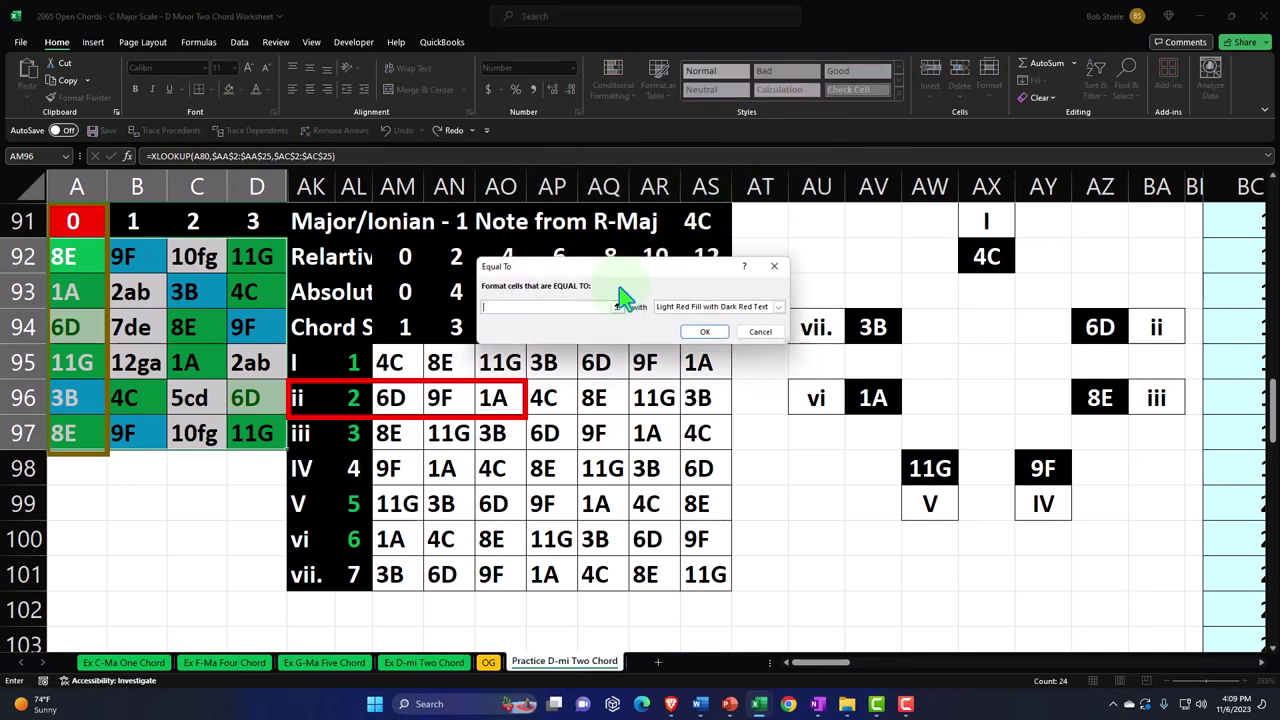
{"action": "left_click", "coordinate": [441, 399]}
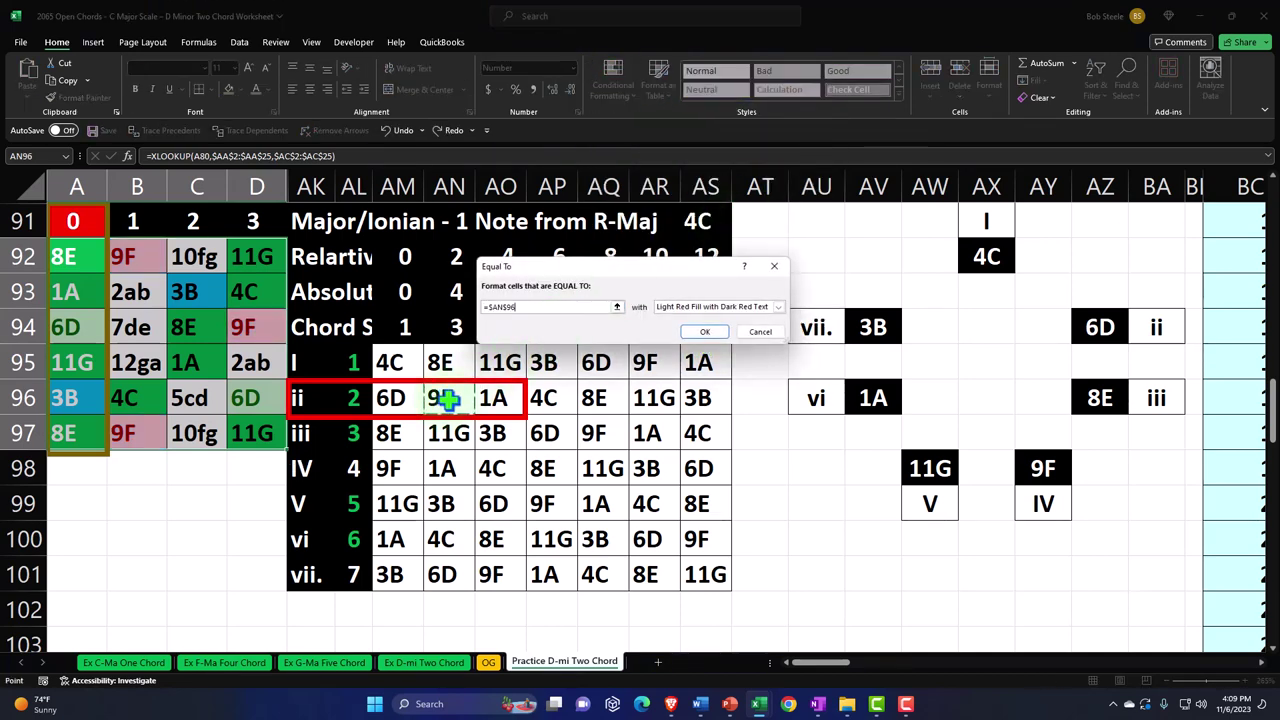
{"action": "left_click", "coordinate": [705, 332]}
Add an Equal To rule giving cells equal to 1A (AO96) yellow fill with dark yellow text
{"action": "left_click", "coordinate": [613, 85]}
{"action": "mouse_move", "coordinate": [700, 124]}
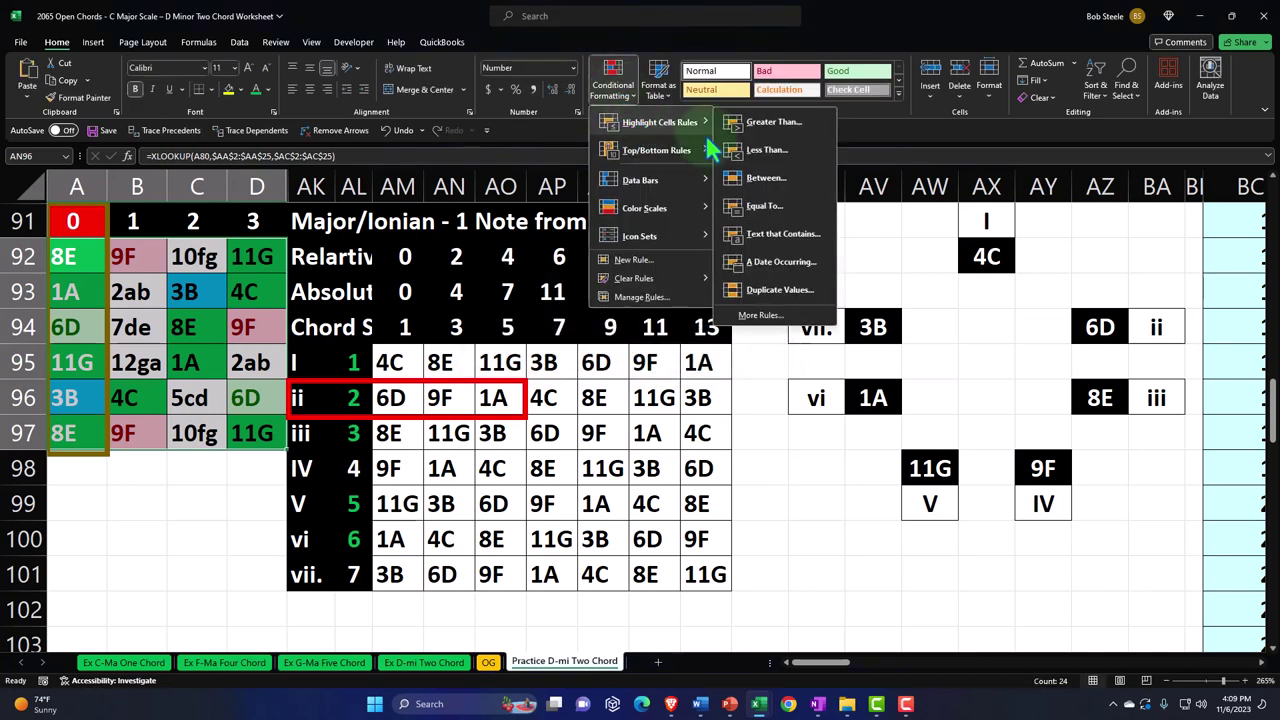
{"action": "left_click", "coordinate": [763, 206]}
{"action": "left_click", "coordinate": [495, 398]}
{"action": "left_click", "coordinate": [716, 308]}
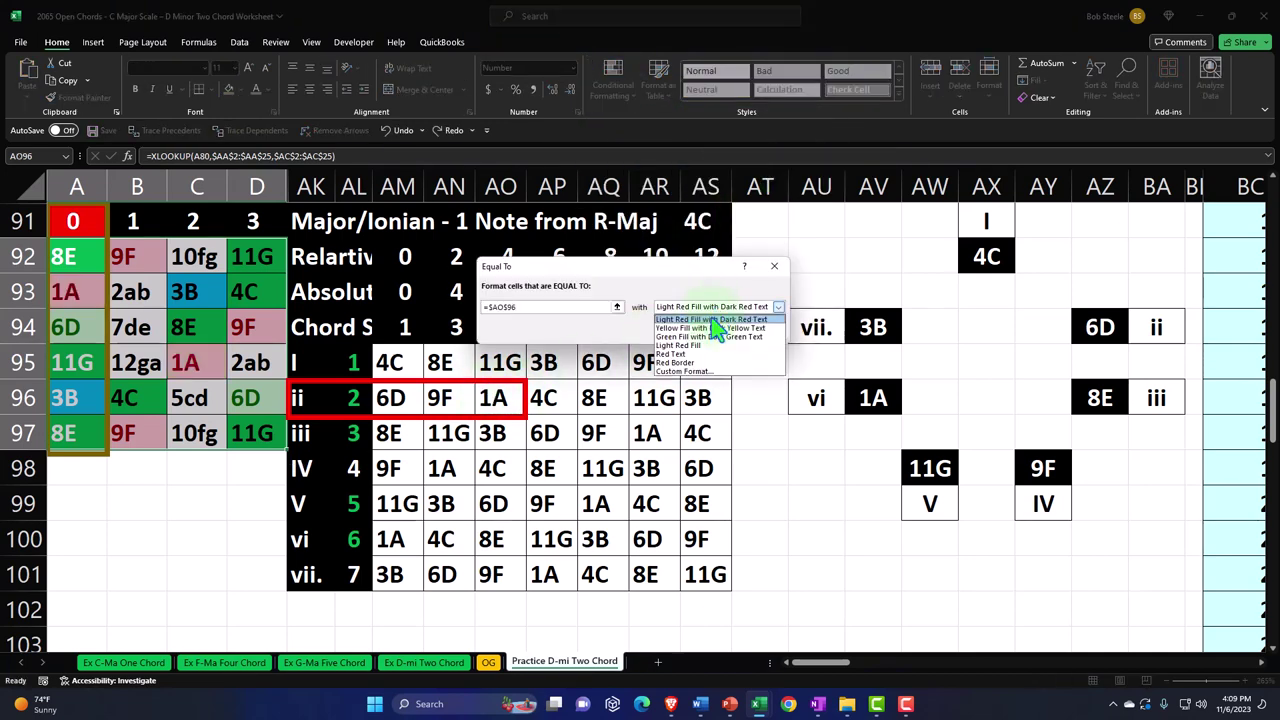
{"action": "left_click", "coordinate": [706, 329]}
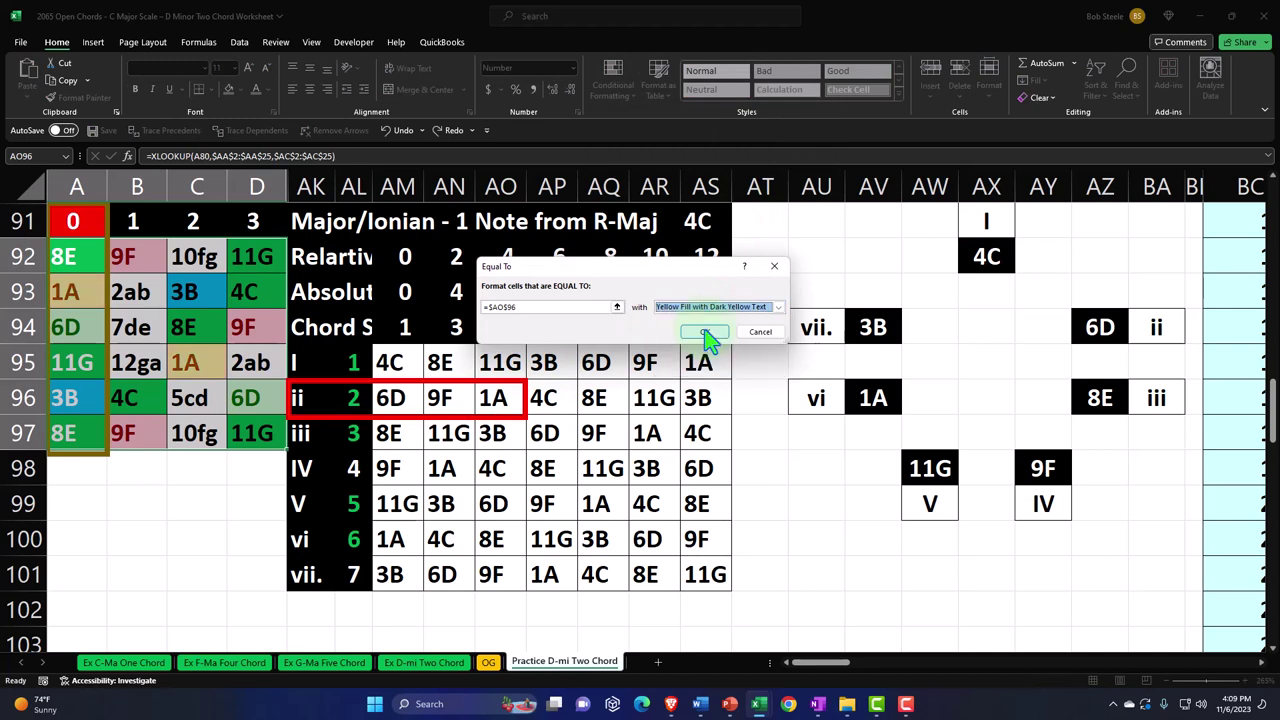
{"action": "left_click", "coordinate": [705, 334]}
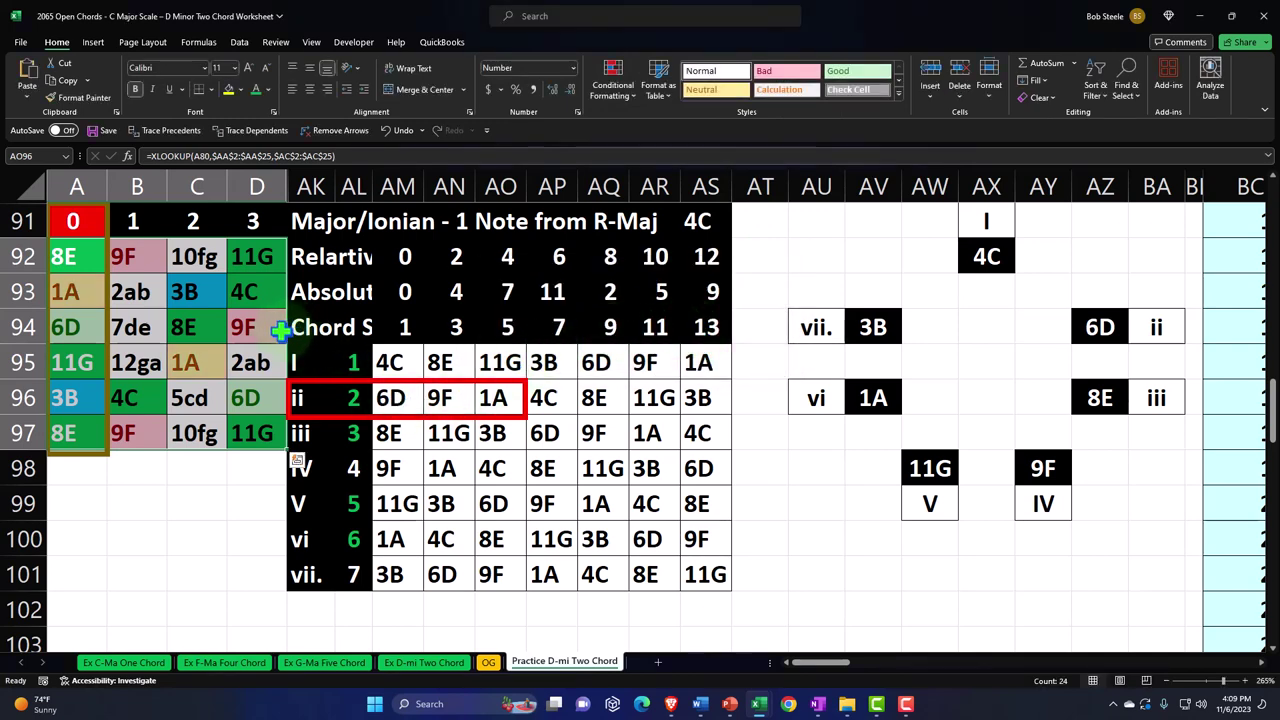
Format-paint the green, pink and yellow styles from A94, D94 and C95 onto AM96, AN96 and AO96
{"action": "left_click", "coordinate": [72, 328]}
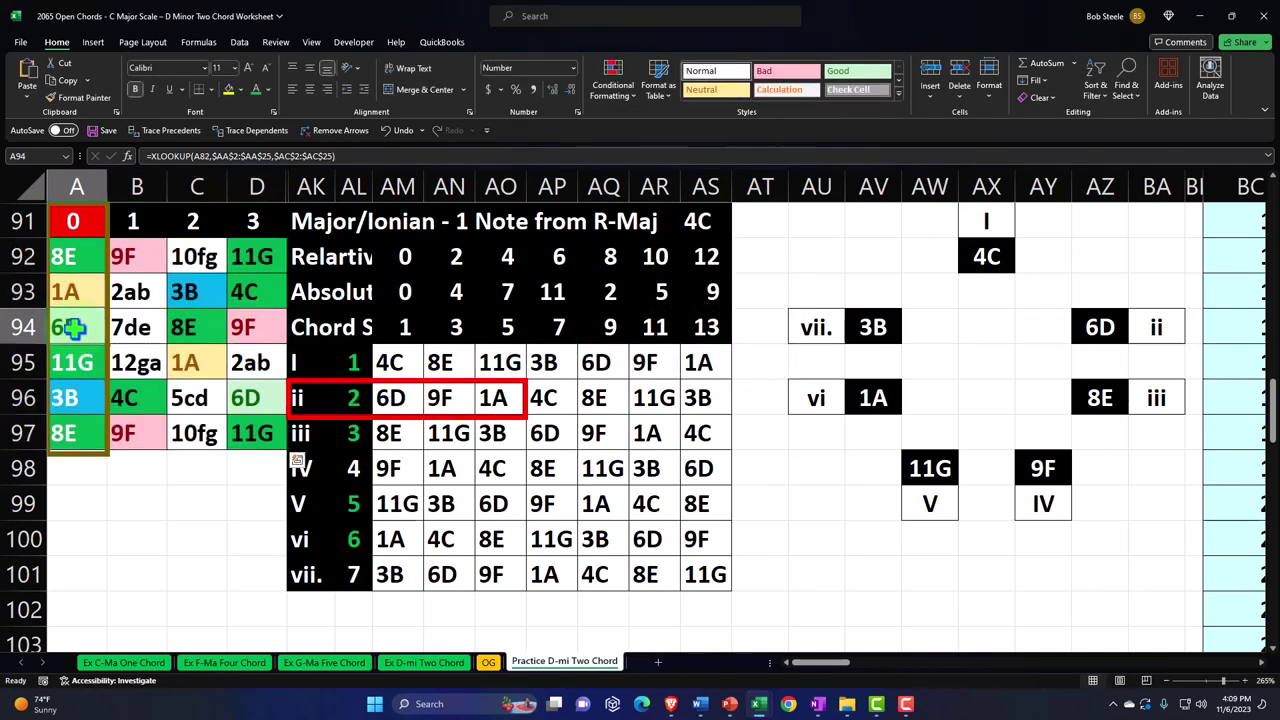
{"action": "left_click", "coordinate": [78, 97]}
{"action": "left_click", "coordinate": [405, 396]}
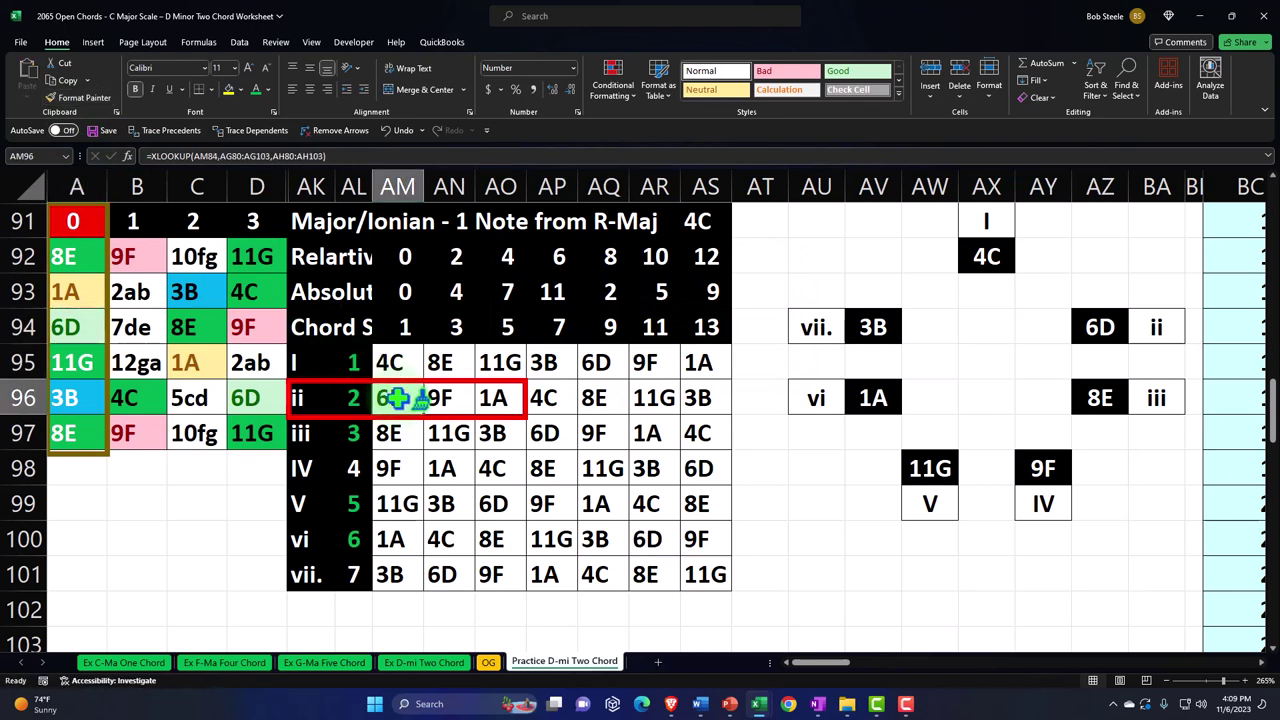
{"action": "left_click", "coordinate": [265, 330]}
{"action": "left_click", "coordinate": [78, 97]}
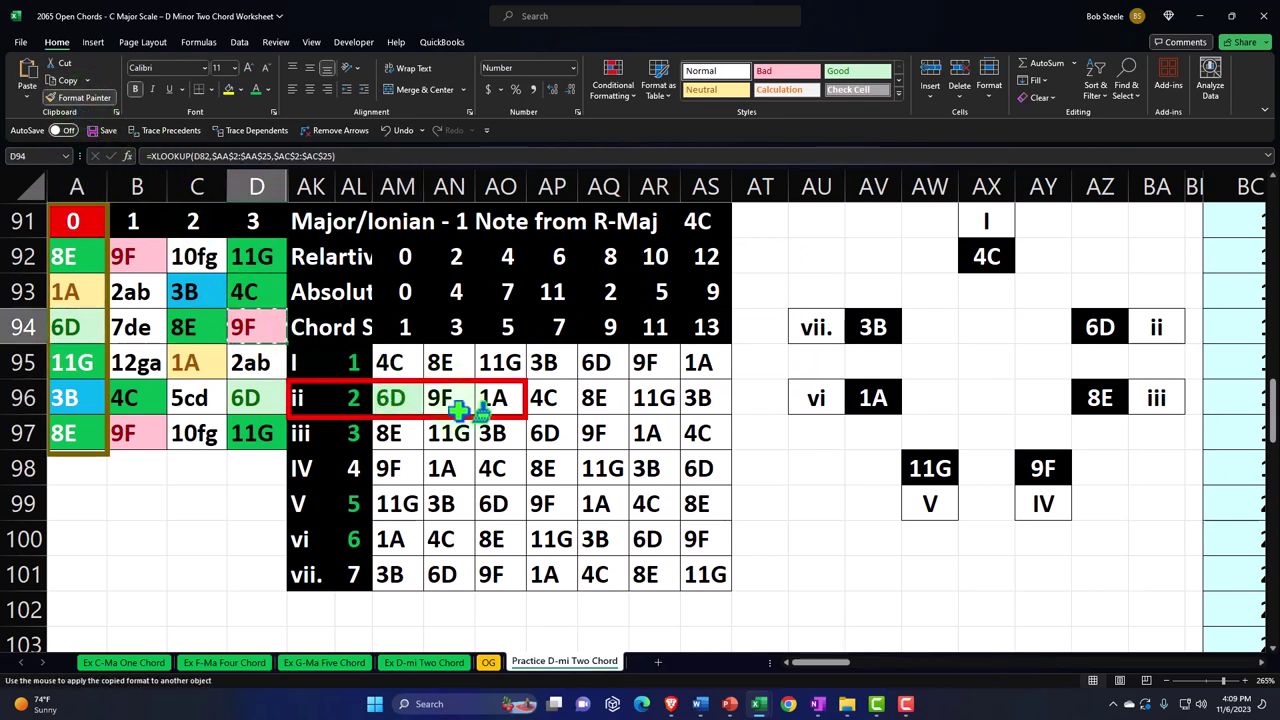
{"action": "left_click", "coordinate": [457, 407]}
{"action": "left_click", "coordinate": [190, 364]}
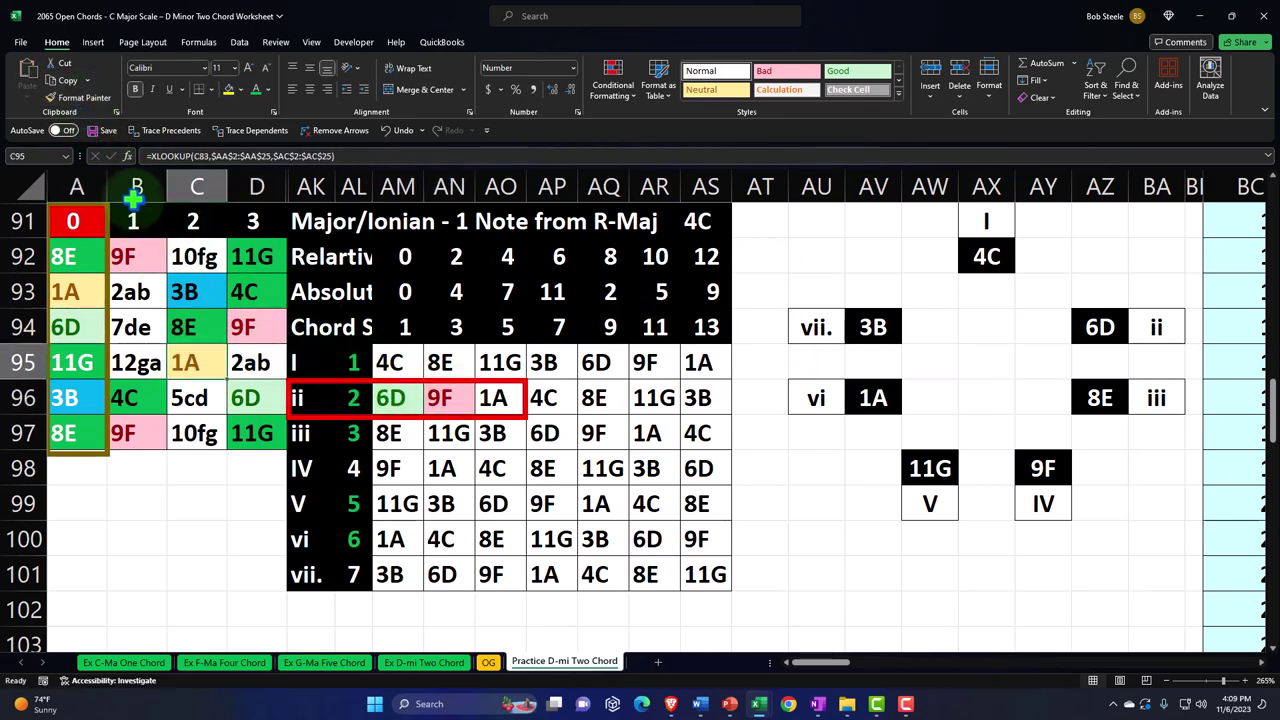
{"action": "left_click", "coordinate": [78, 97]}
{"action": "left_click", "coordinate": [494, 399]}
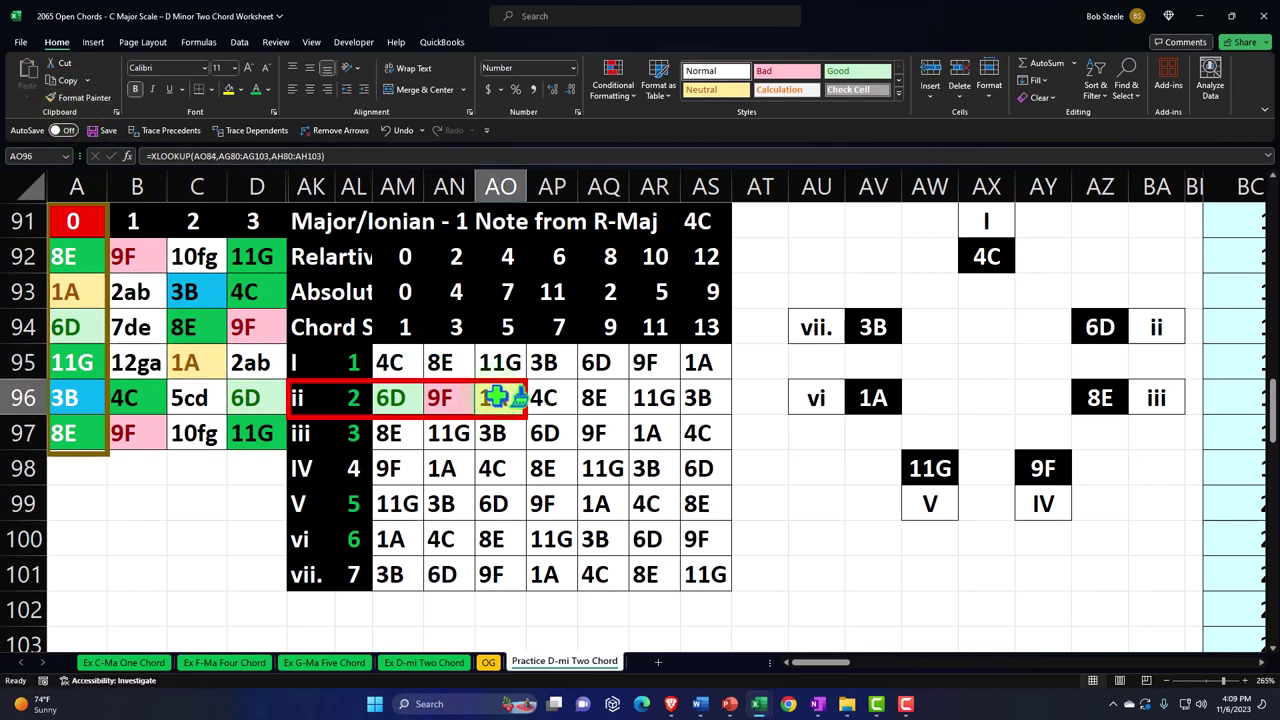
{"action": "left_click", "coordinate": [433, 418]}
Duplicate the red outline onto D94, shrink it to that cell, and restyle it as an unfilled yellow outline
{"action": "left_click_drag", "start_coordinate": [441, 431], "coordinate": [362, 347]}
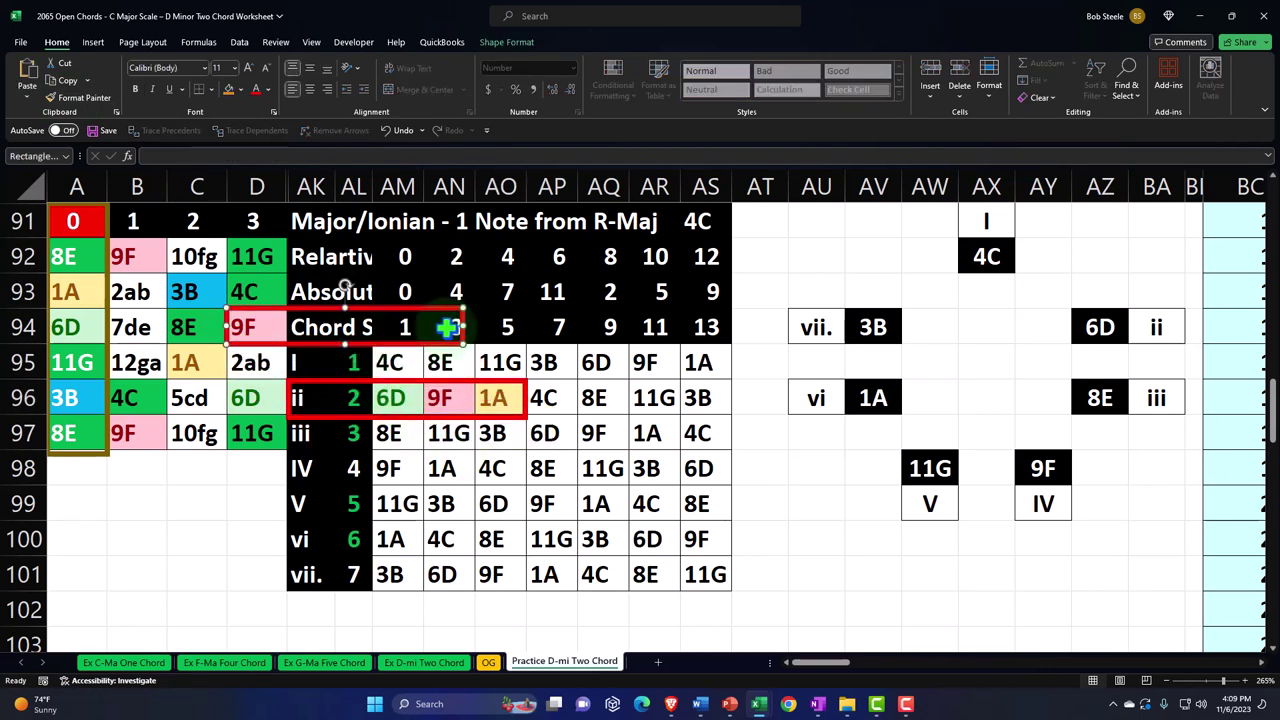
{"action": "left_click_drag", "start_coordinate": [458, 327], "coordinate": [286, 327]}
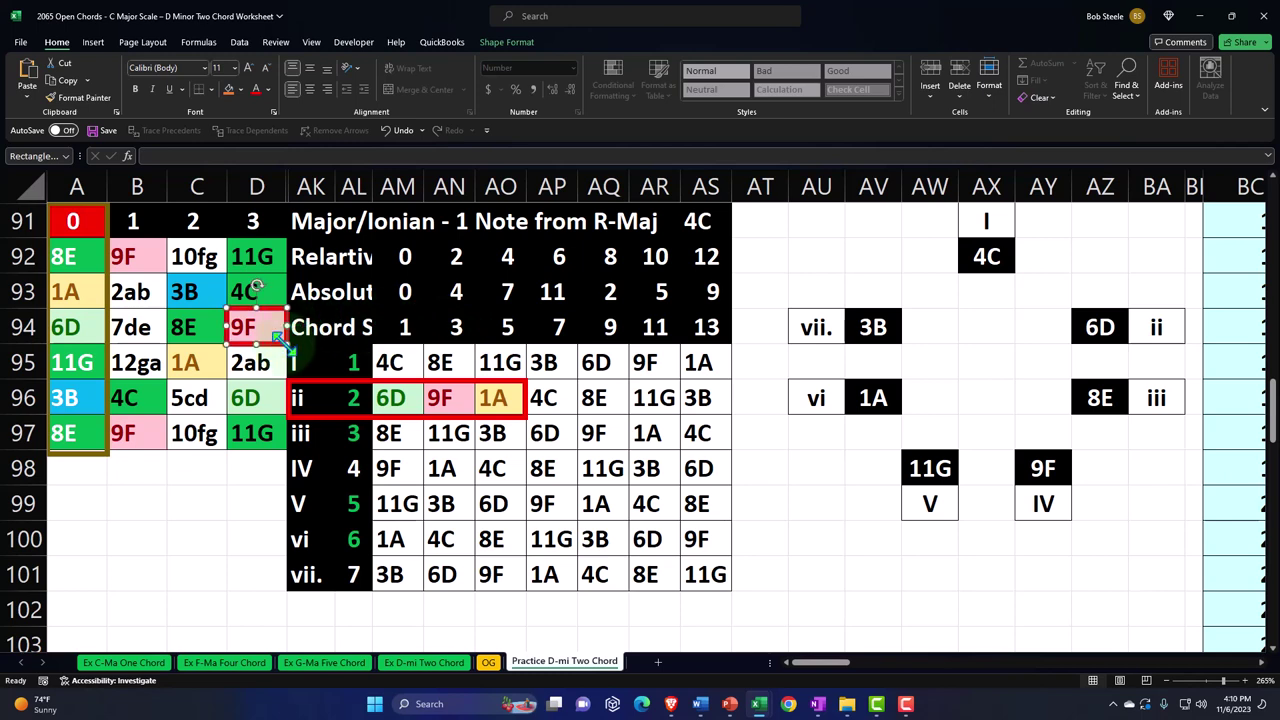
{"action": "left_click", "coordinate": [241, 89]}
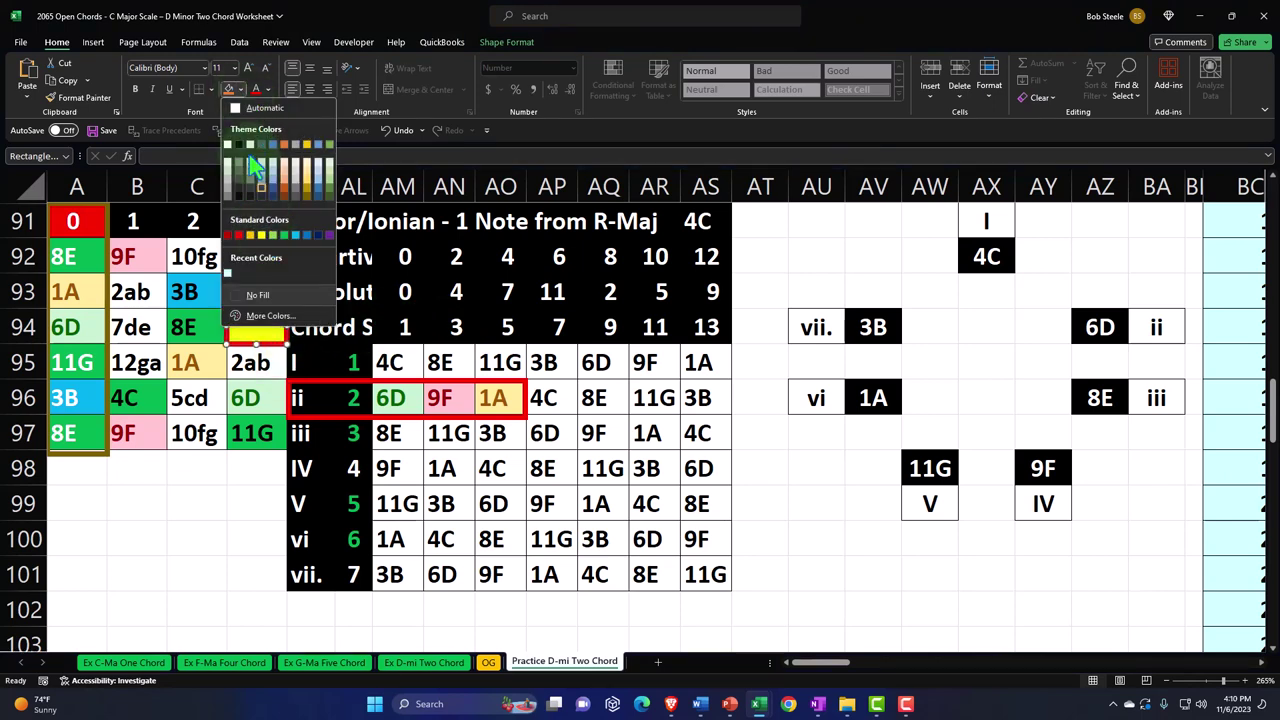
{"action": "left_click", "coordinate": [257, 295]}
{"action": "left_click", "coordinate": [268, 89]}
{"action": "left_click", "coordinate": [278, 100]}
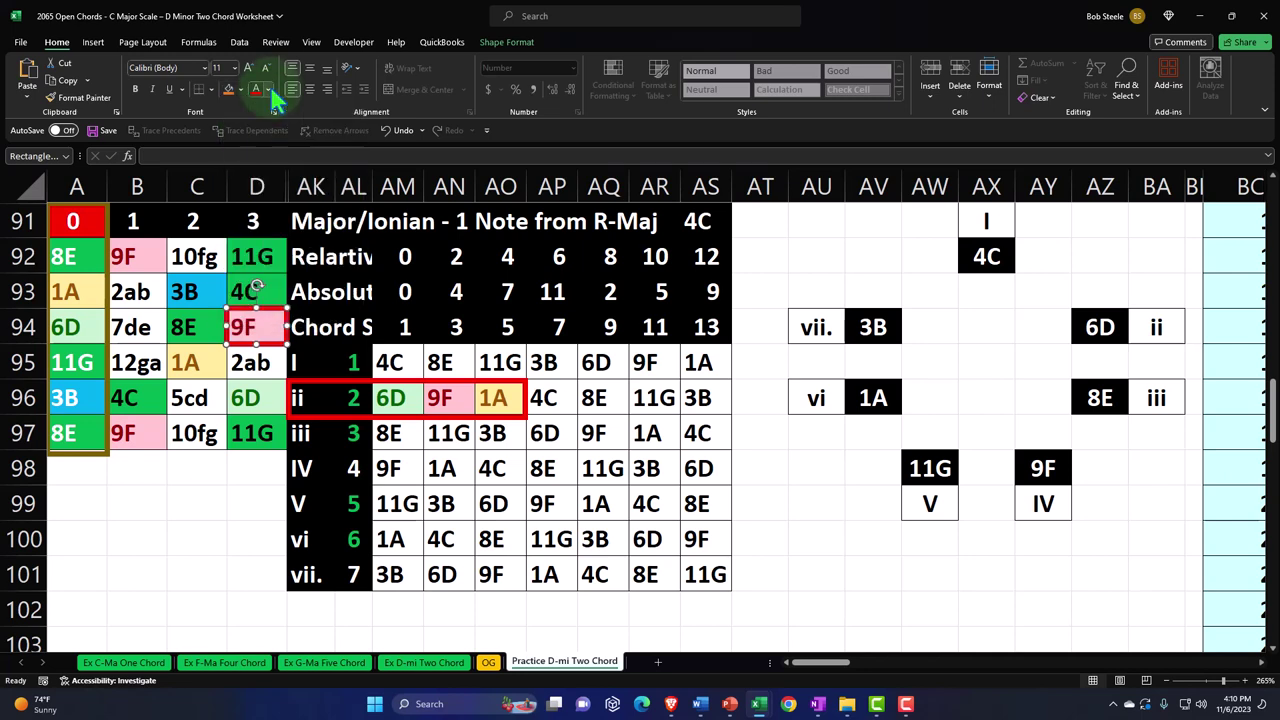
{"action": "left_click", "coordinate": [512, 42]}
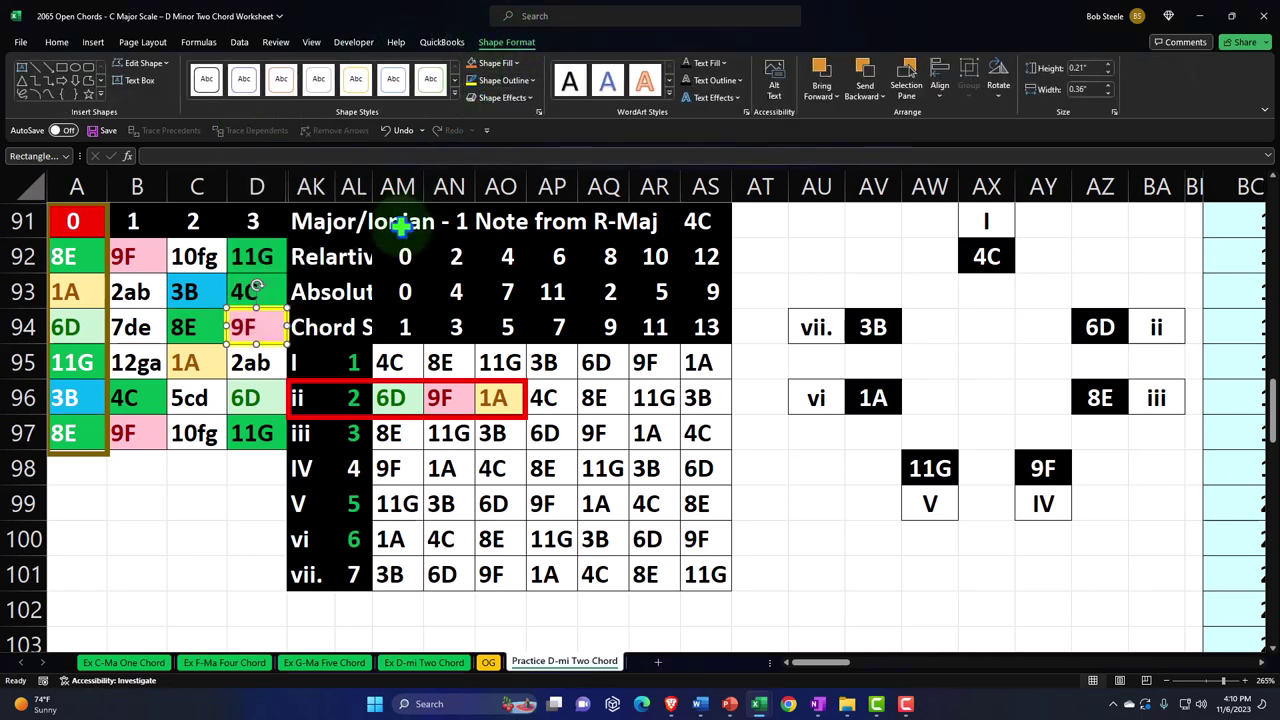
Copy the yellow outline onto the 9F cells B92 and B97
{"action": "left_click_drag", "start_coordinate": [282, 320], "coordinate": [166, 252]}
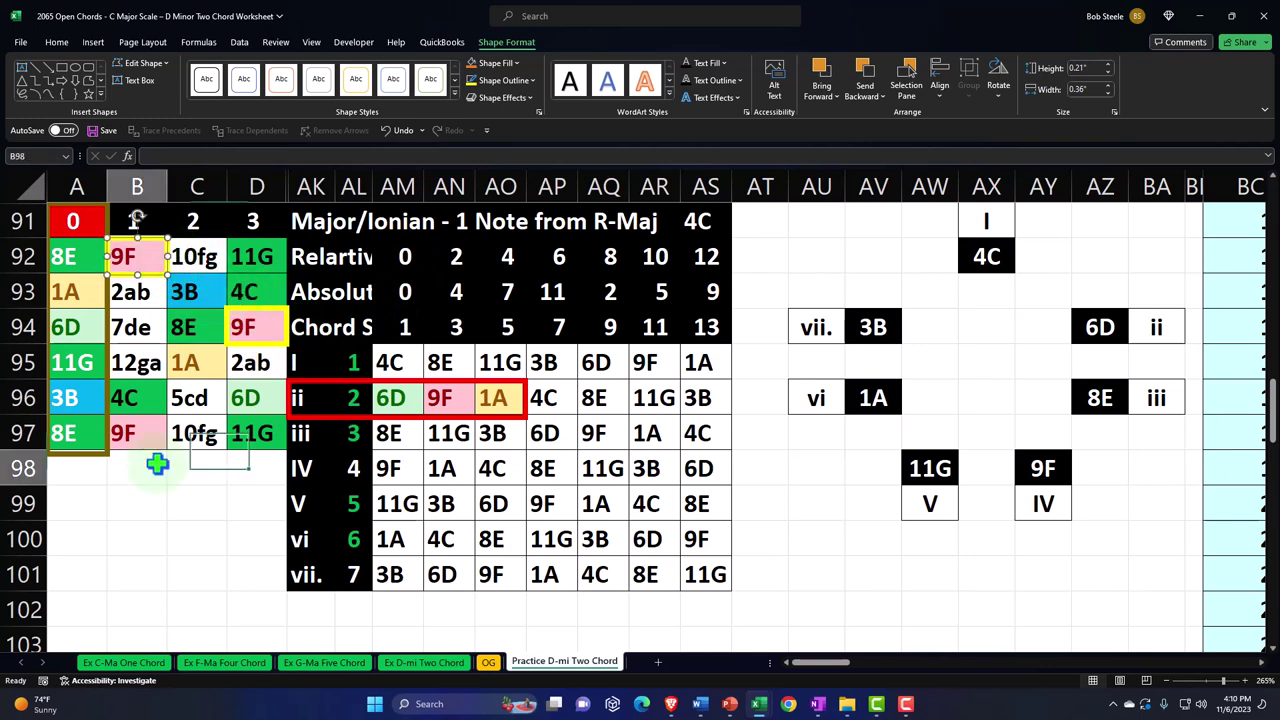
{"action": "left_click", "coordinate": [157, 463]}
{"action": "key", "text": "ctrl+v"}
{"action": "left_click_drag", "start_coordinate": [166, 452], "coordinate": [166, 420]}
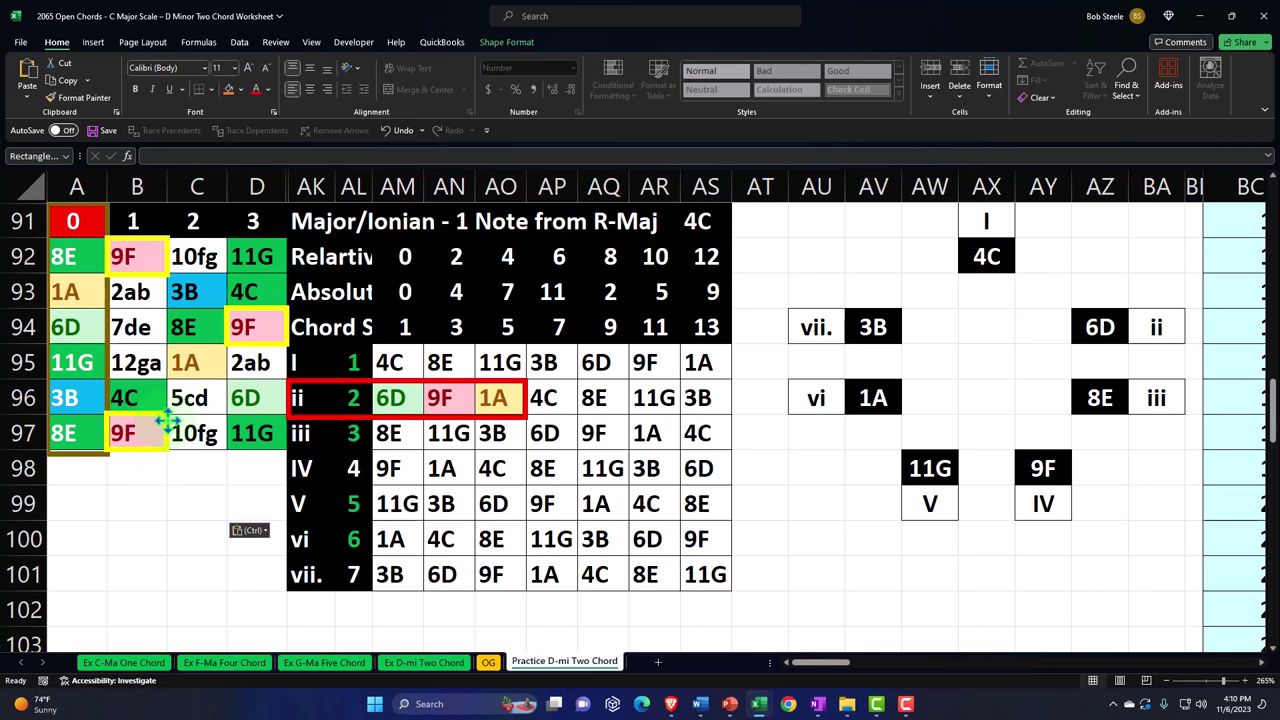
{"action": "left_click", "coordinate": [172, 496]}
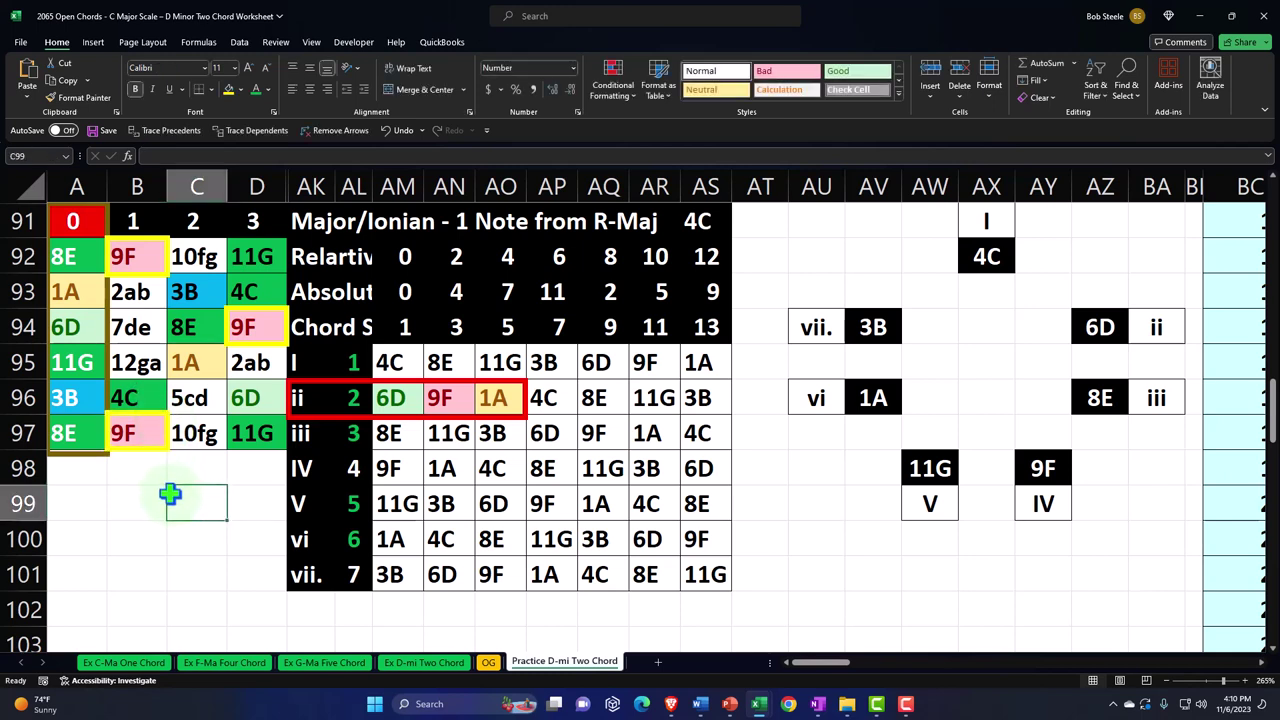
Scroll down to the fourth chord table at rows 117–127 and select columns D through AK
{"action": "scroll", "coordinate": [170, 494], "scroll_direction": "down", "scroll_amount": 4}
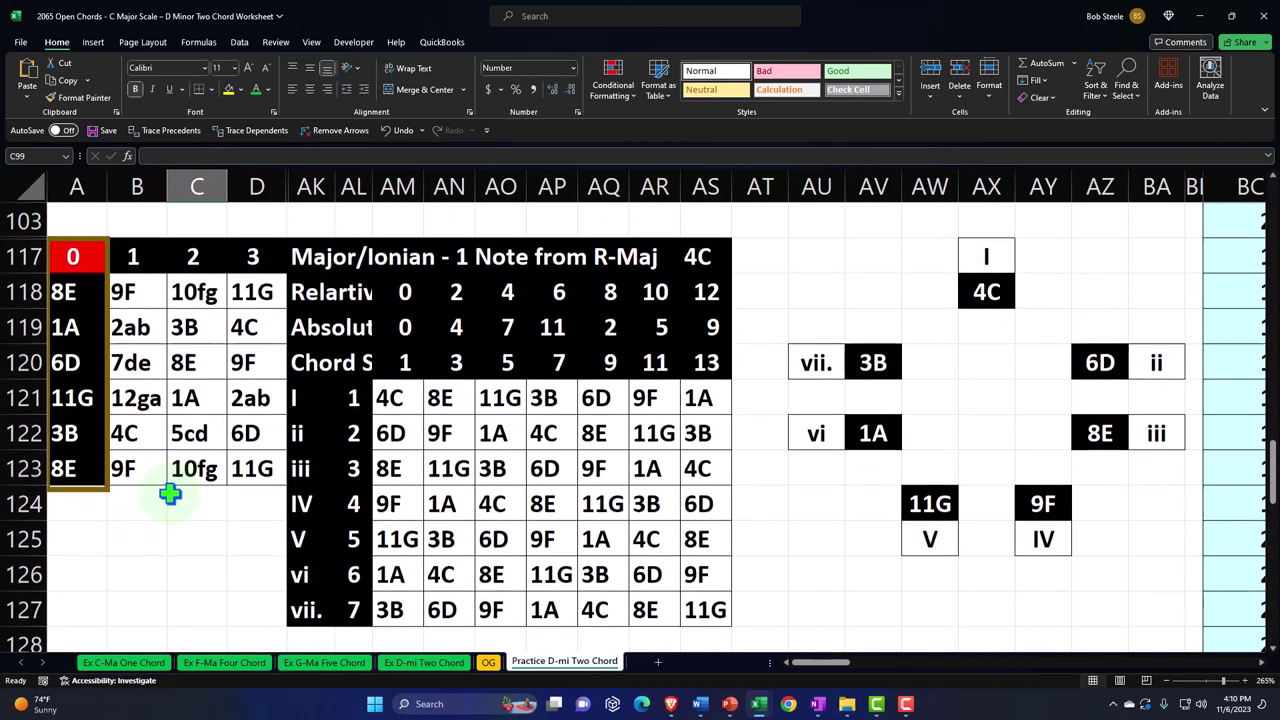
{"action": "left_click", "coordinate": [1272, 652]}
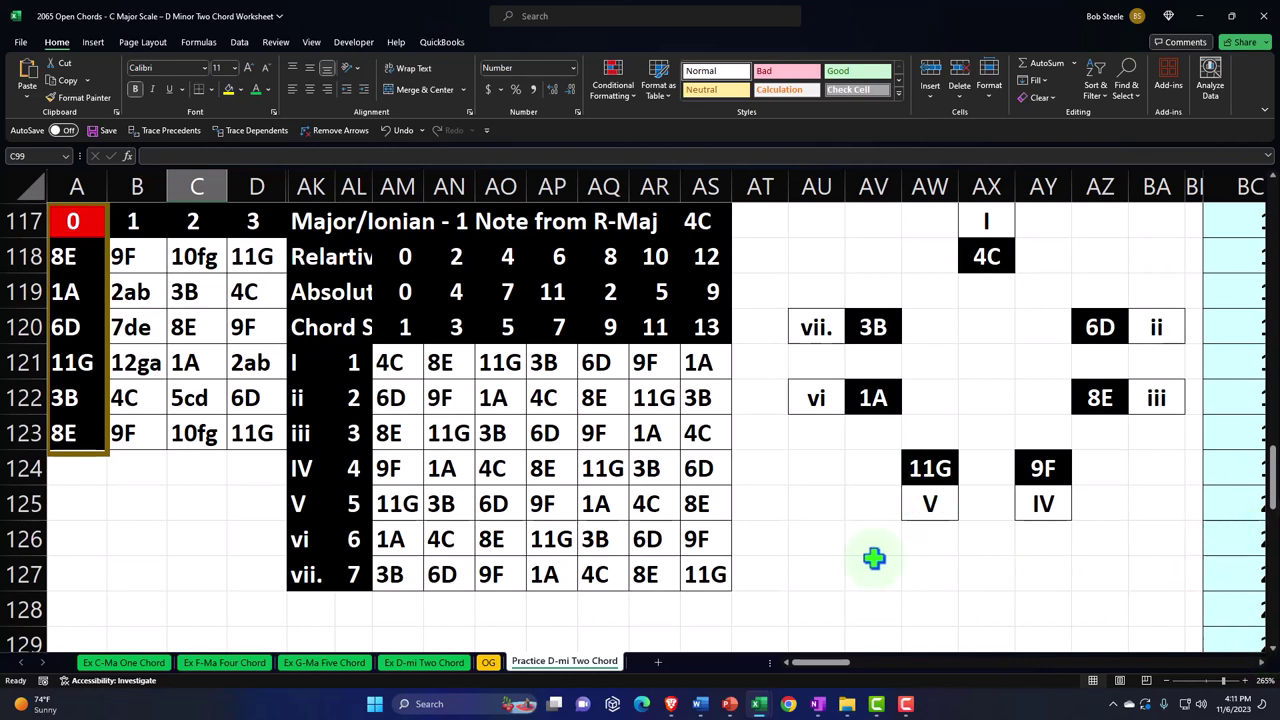
{"action": "left_click", "coordinate": [268, 506]}
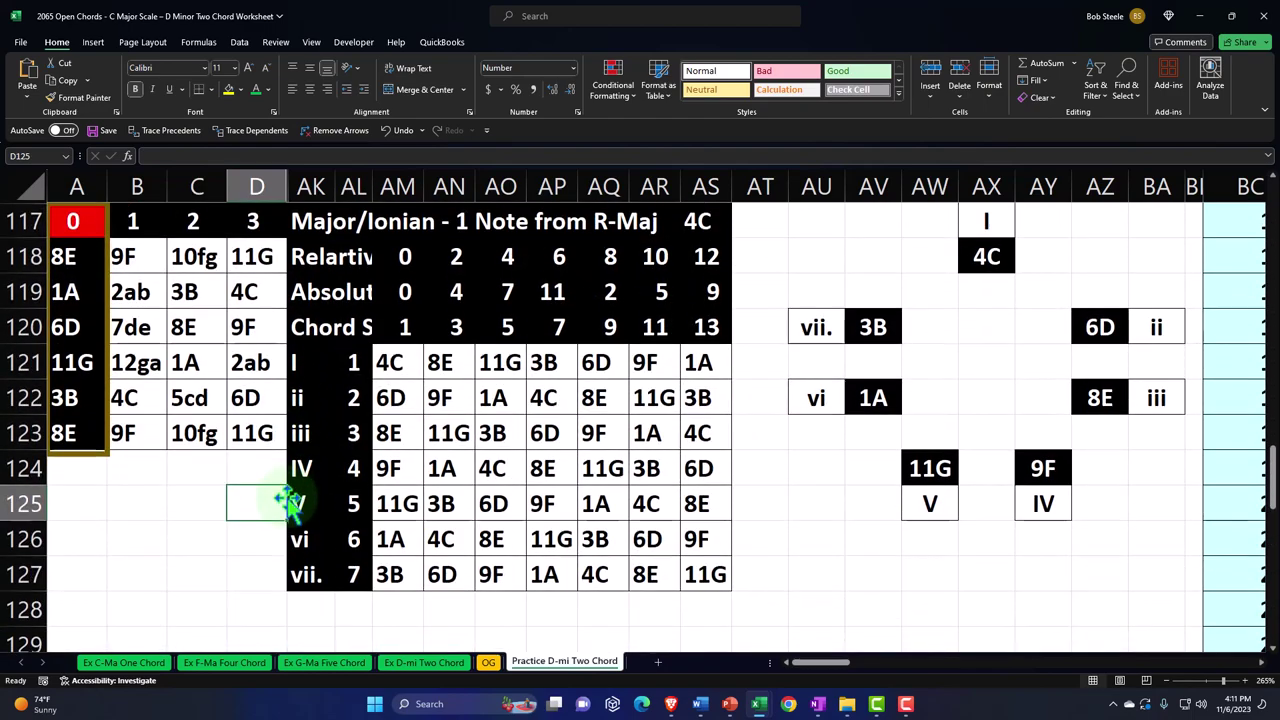
{"action": "scroll", "coordinate": [288, 500], "scroll_direction": "down", "scroll_amount": 4, "text": "ctrl"}
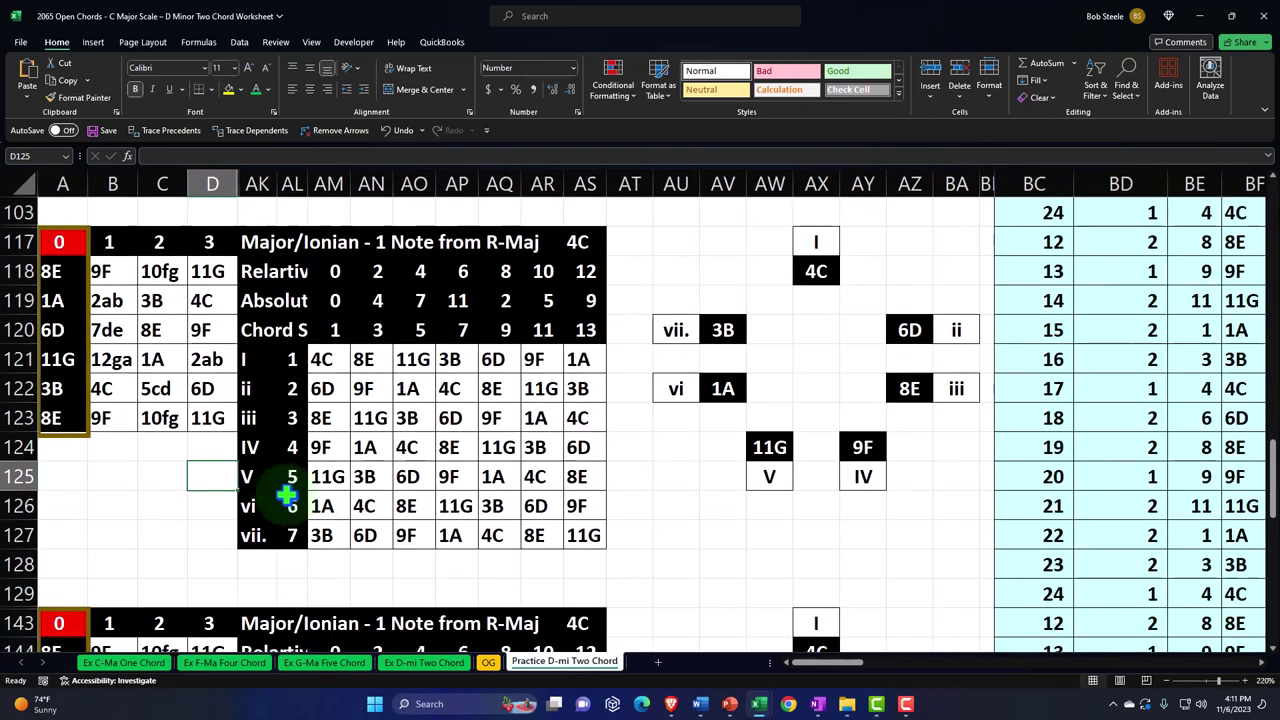
{"action": "scroll", "coordinate": [288, 492], "scroll_direction": "down", "scroll_amount": 1, "text": "ctrl"}
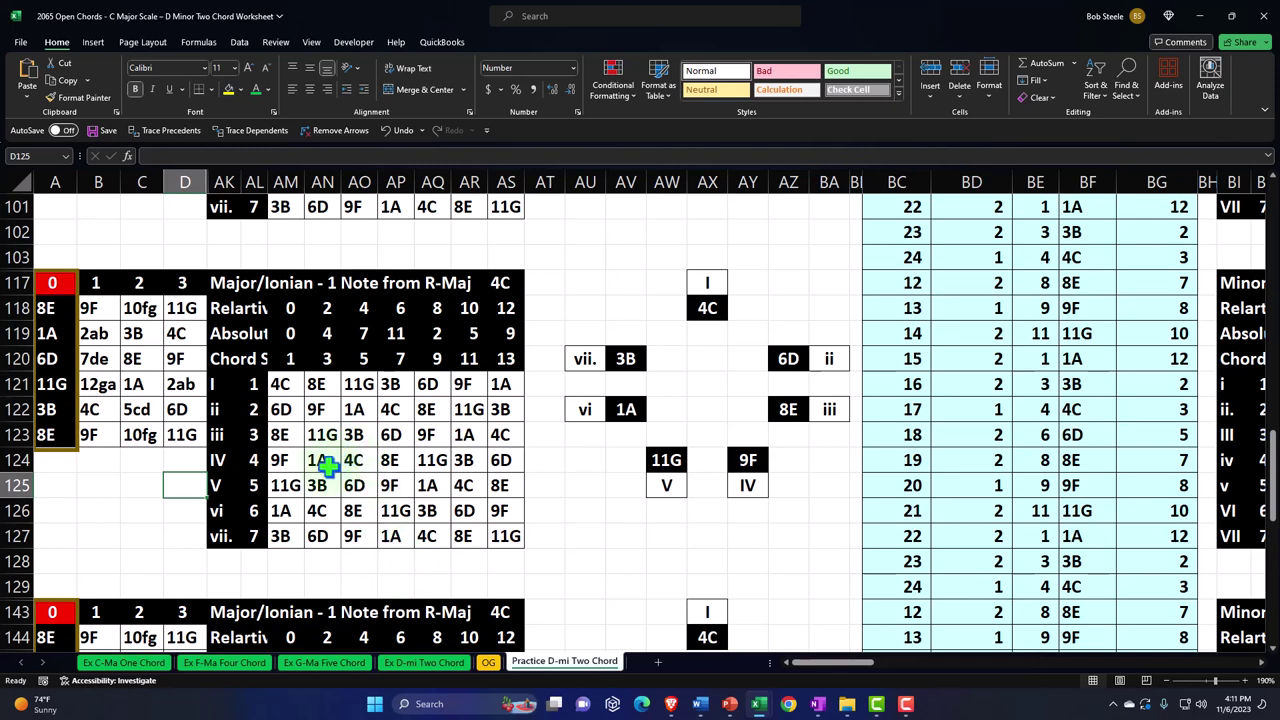
{"action": "scroll", "coordinate": [329, 457], "scroll_direction": "up", "scroll_amount": 2}
{"action": "scroll", "coordinate": [329, 457], "scroll_direction": "down", "scroll_amount": 1}
{"action": "left_click_drag", "start_coordinate": [185, 182], "coordinate": [230, 182]}
Unhide the columns between D and AK and check the lookup formula in H121
{"action": "right_click", "coordinate": [199, 297]}
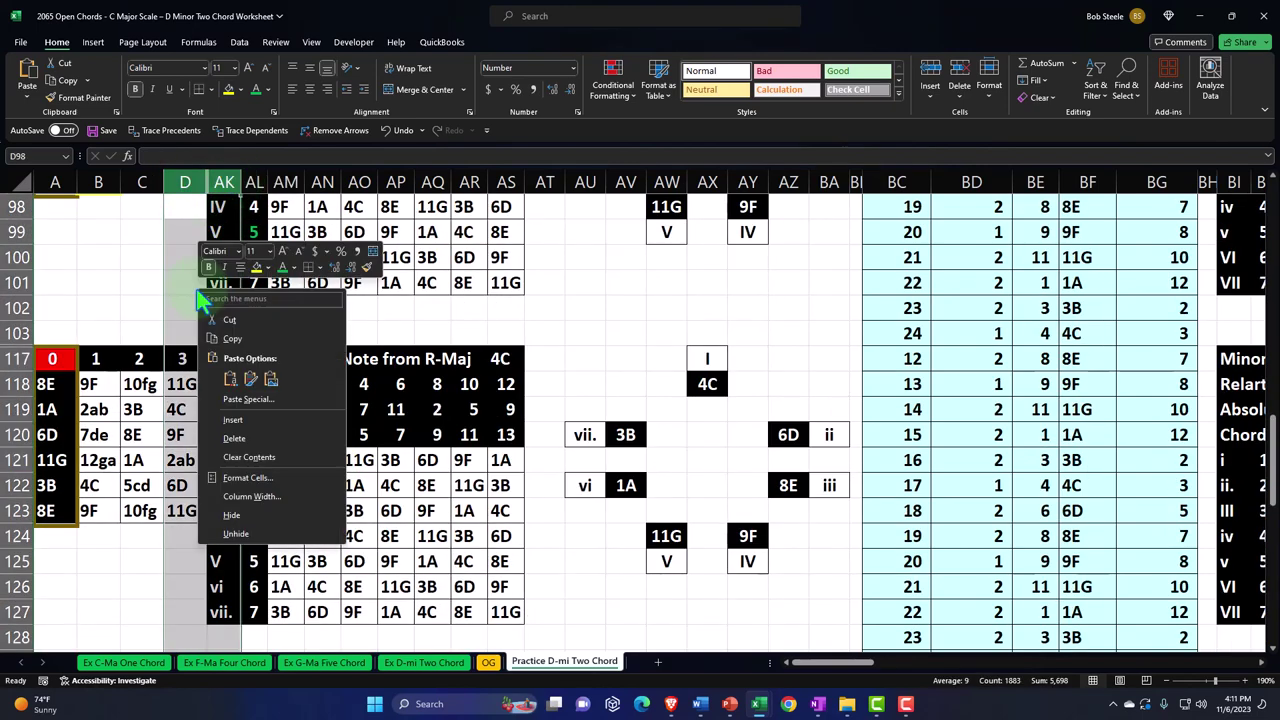
{"action": "left_click", "coordinate": [252, 533]}
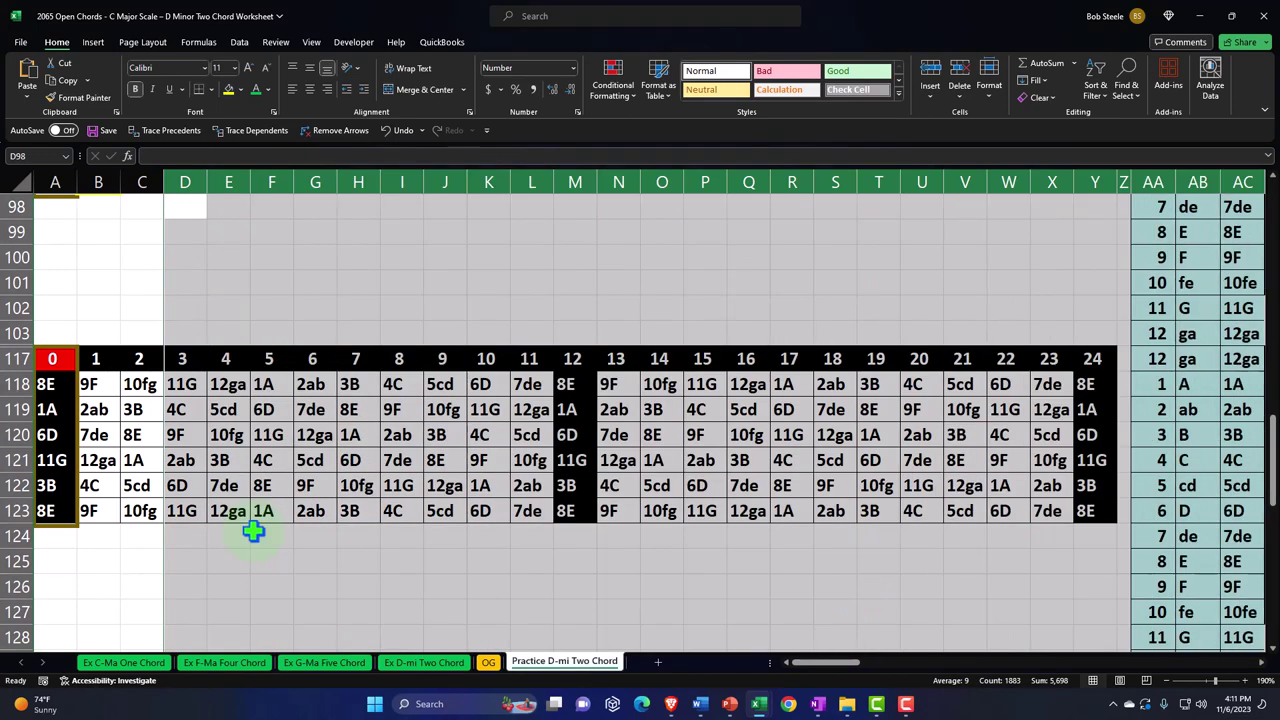
{"action": "left_click", "coordinate": [356, 461]}
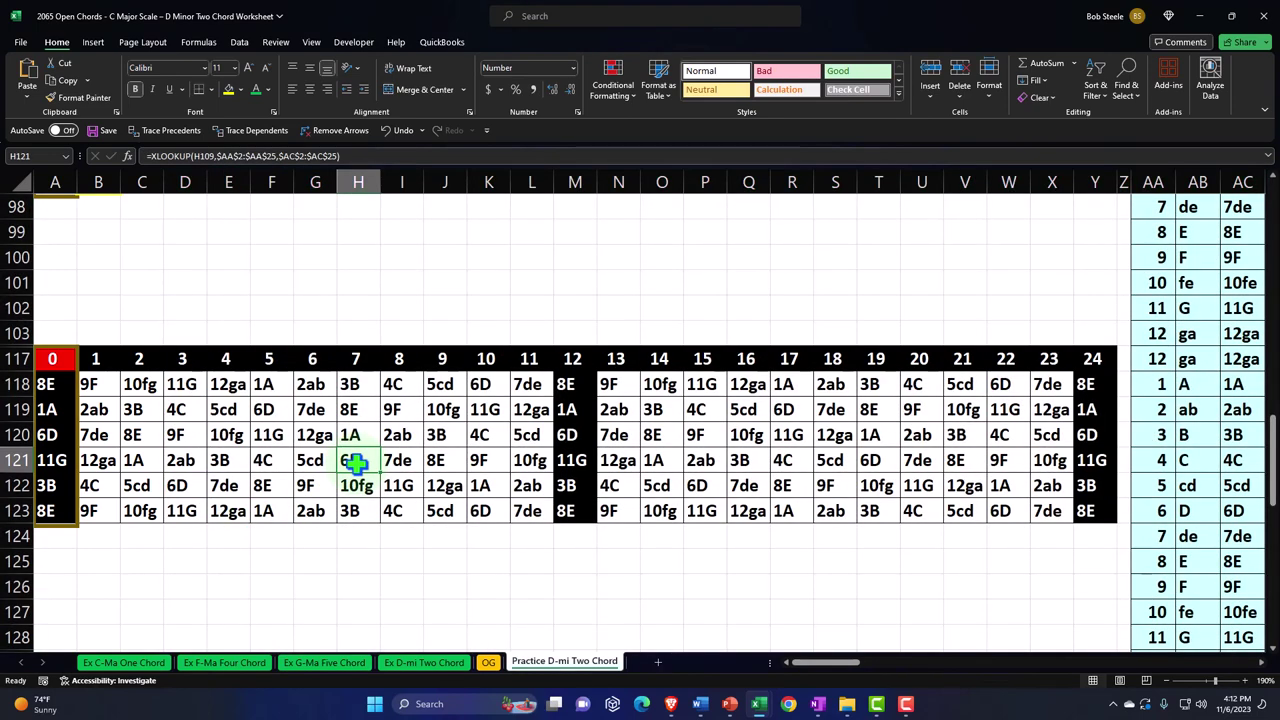
{"action": "scroll", "coordinate": [356, 461], "scroll_direction": "up", "scroll_amount": 2}
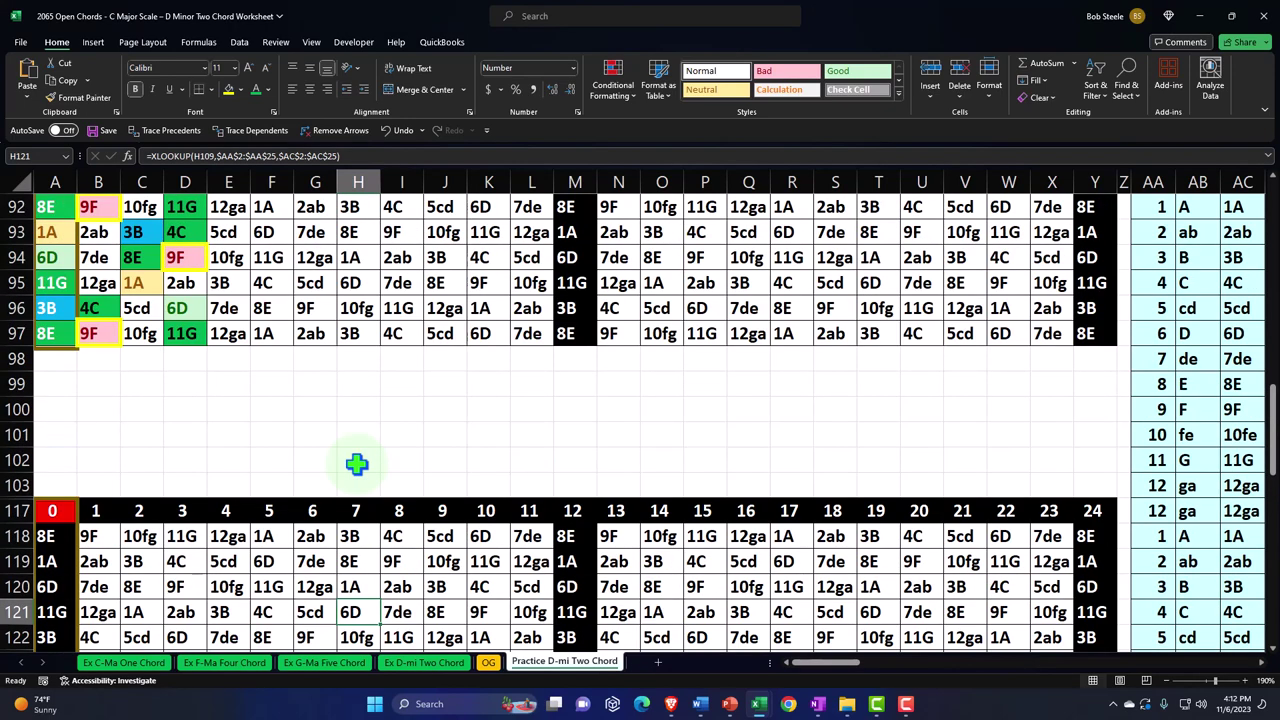
{"action": "scroll", "coordinate": [356, 463], "scroll_direction": "down", "scroll_amount": 1}
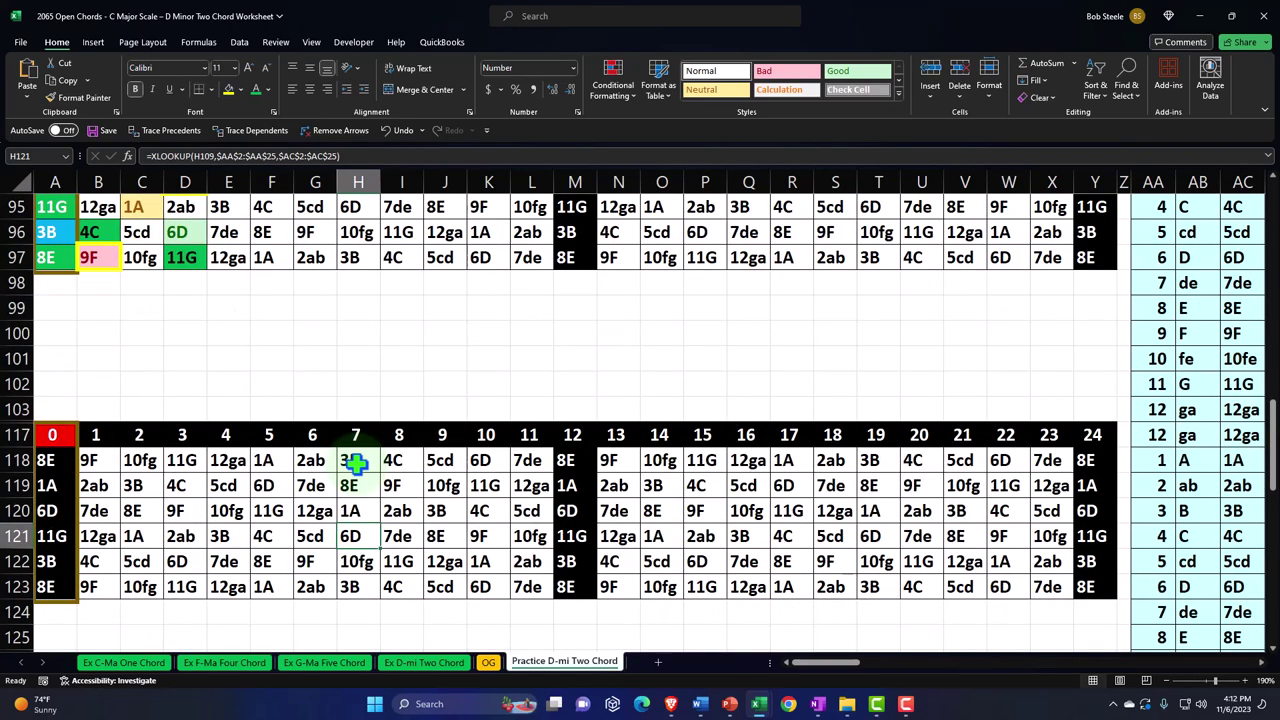
Select columns M through AJ and hide them
{"action": "left_click", "coordinate": [576, 181]}
{"action": "left_click_drag", "start_coordinate": [576, 183], "coordinate": [1057, 250]}
{"action": "right_click", "coordinate": [398, 383]}
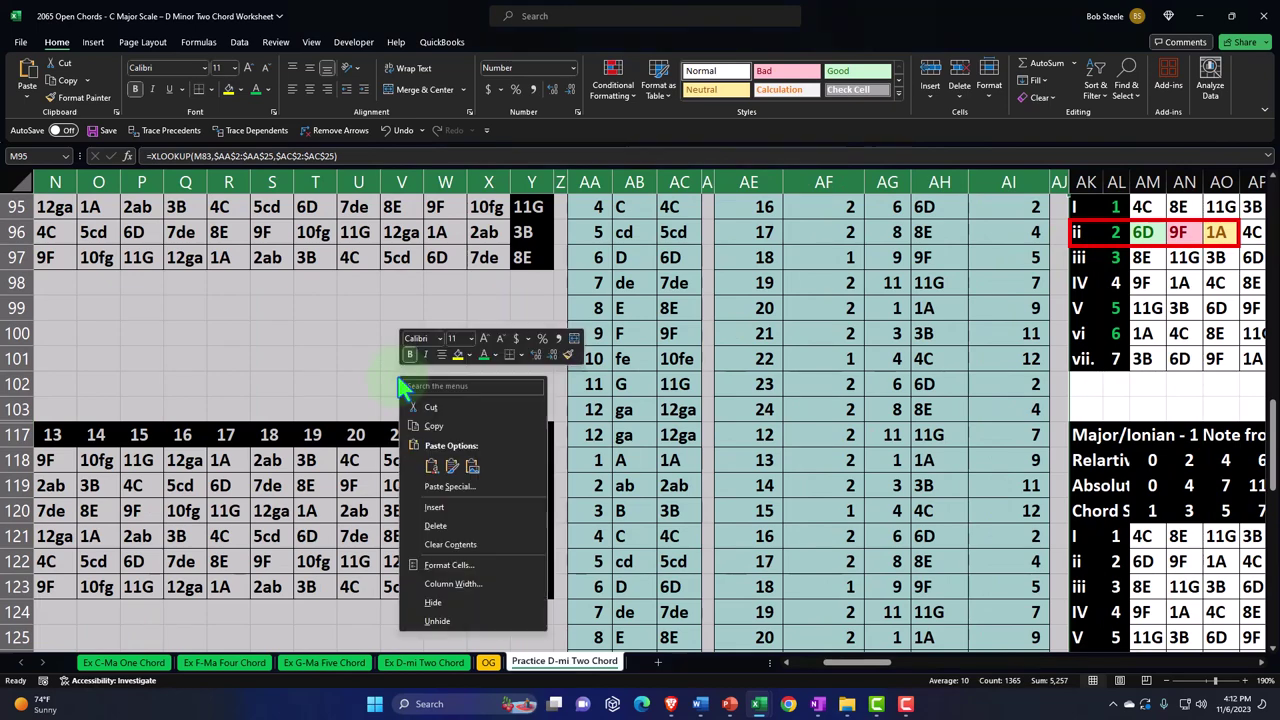
{"action": "left_click", "coordinate": [443, 612]}
Browse the lower chord grid and the next table down with the columns now hidden
{"action": "left_click", "coordinate": [393, 484]}
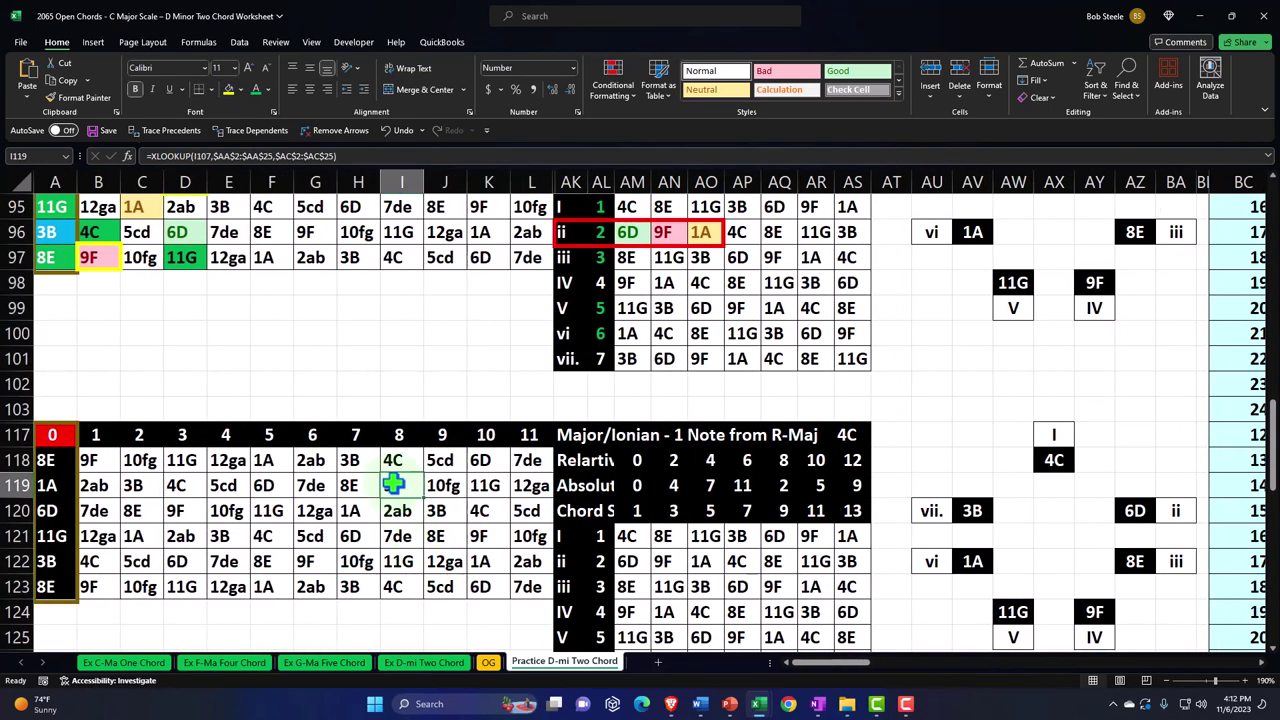
{"action": "key", "text": "Left"}
{"action": "key", "text": "Left"}
{"action": "key", "text": "Left"}
{"action": "key", "text": "Left"}
{"action": "key", "text": "Left"}
{"action": "key", "text": "Left"}
{"action": "key", "text": "Left"}
{"action": "key", "text": "Left"}
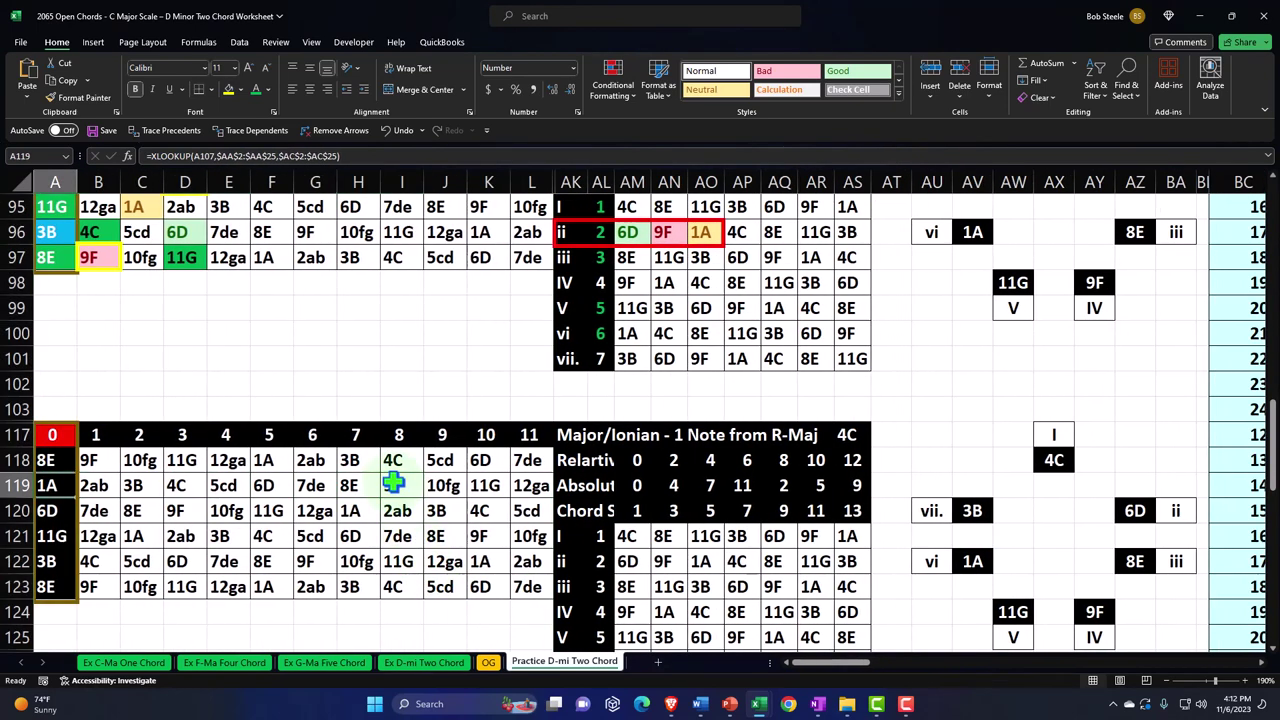
{"action": "scroll", "coordinate": [393, 484], "scroll_direction": "down", "scroll_amount": 2}
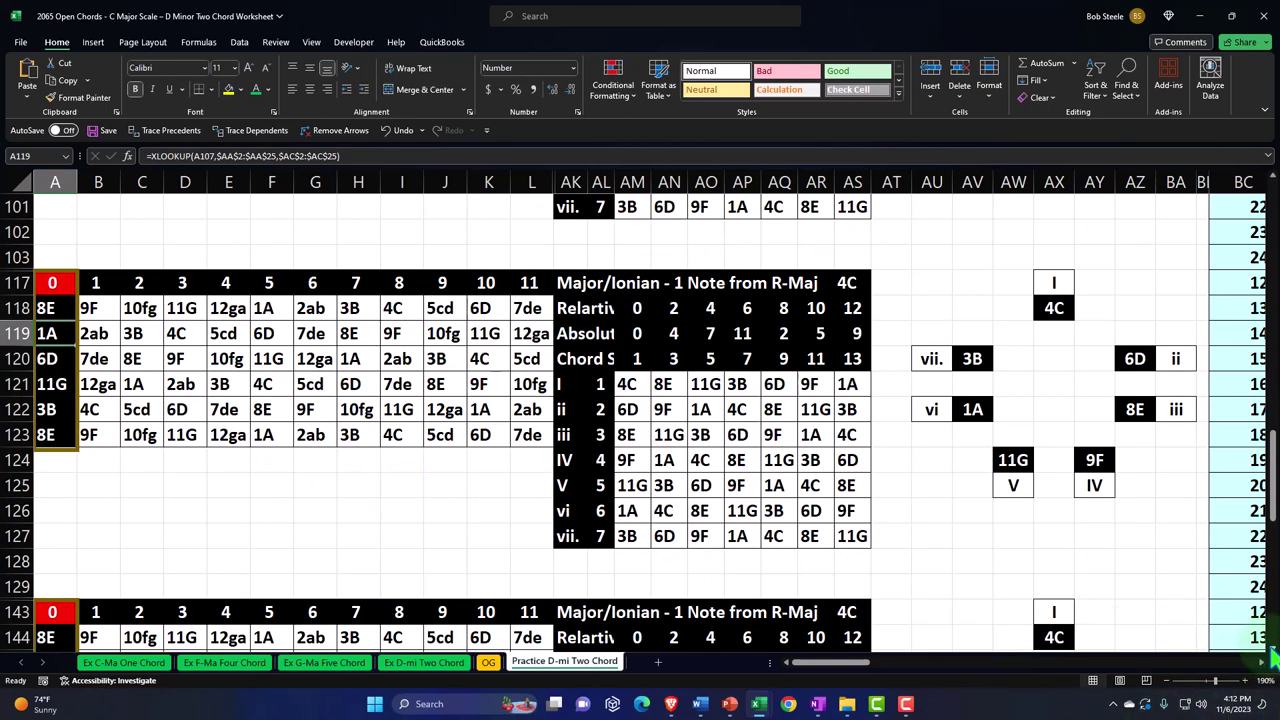
{"action": "scroll", "coordinate": [1274, 655], "scroll_direction": "down", "scroll_amount": 2}
{"action": "left_click", "coordinate": [583, 571]}
{"action": "scroll", "coordinate": [430, 566], "scroll_direction": "up", "scroll_amount": 1}
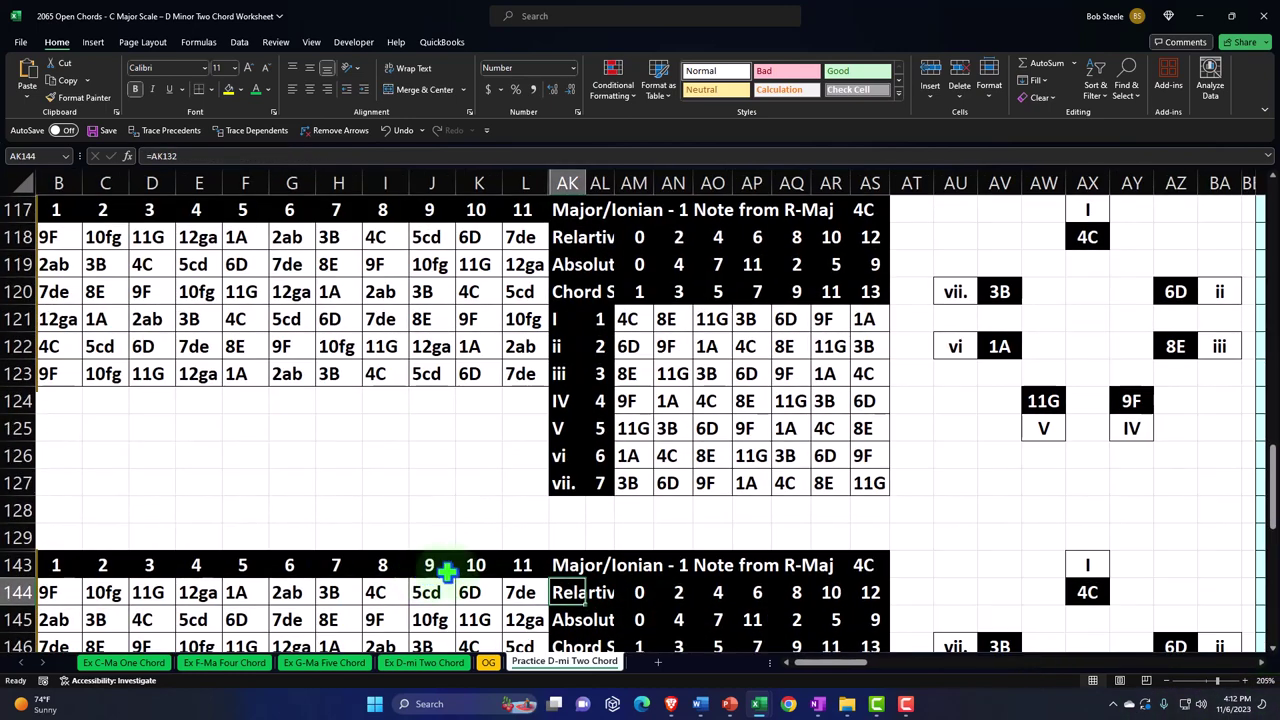
{"action": "scroll", "coordinate": [246, 386], "scroll_direction": "left", "scroll_amount": 1}
{"action": "scroll", "coordinate": [245, 391], "scroll_direction": "up", "scroll_amount": 3}
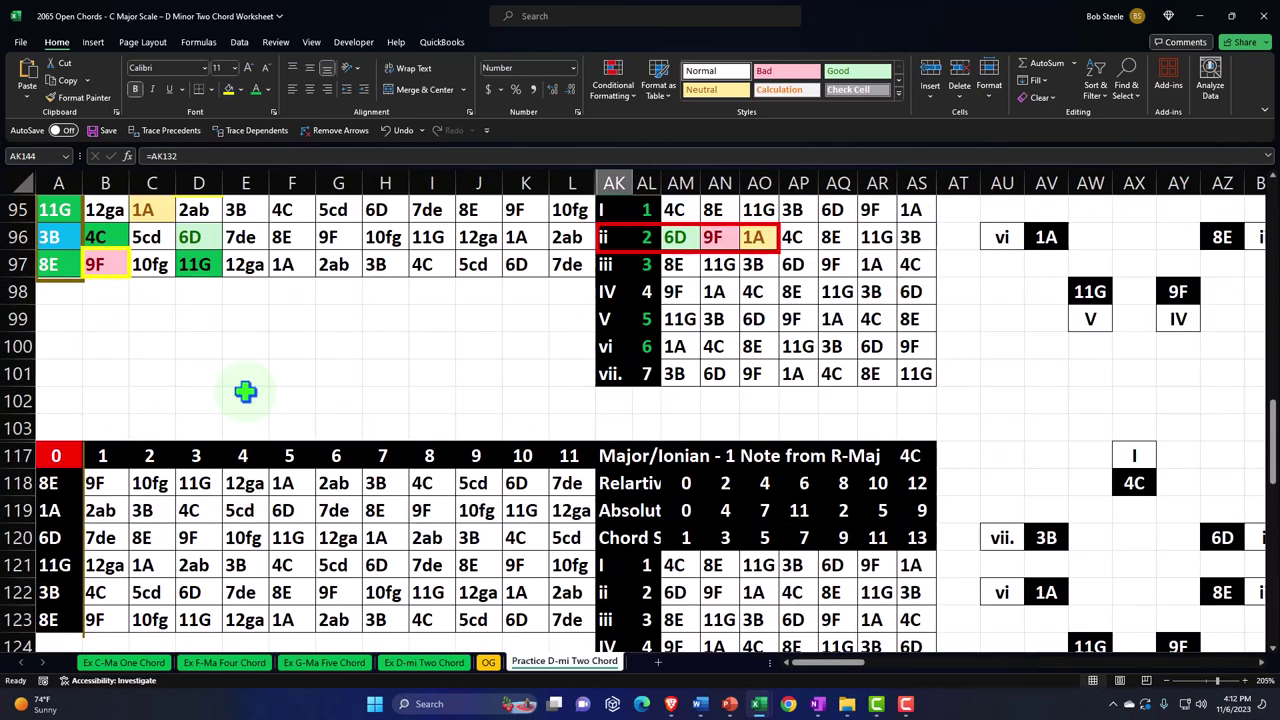
{"action": "scroll", "coordinate": [245, 391], "scroll_direction": "down", "scroll_amount": 3}
{"action": "scroll", "coordinate": [249, 397], "scroll_direction": "up", "scroll_amount": 3}
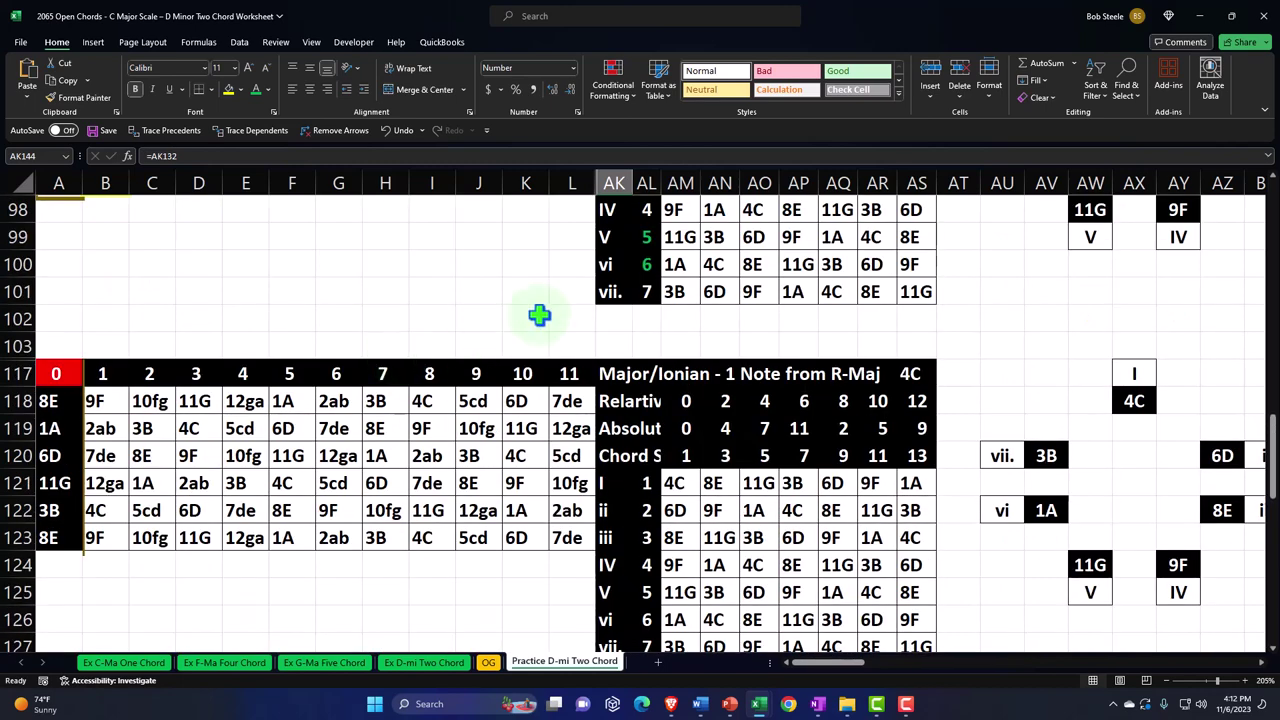
{"action": "scroll", "coordinate": [580, 300], "scroll_direction": "up", "scroll_amount": 1}
Paste copies of the red outline onto the ii, iii and vi rows (122, 123, 126)
{"action": "left_click", "coordinate": [636, 252]}
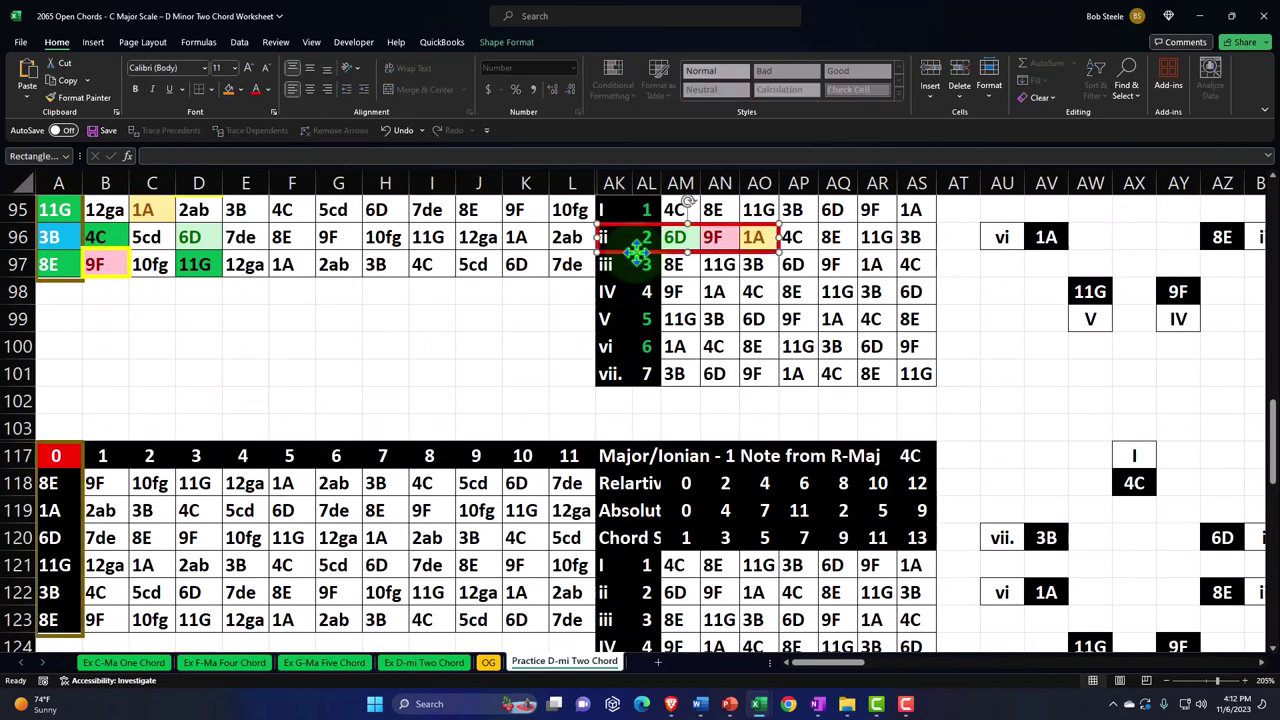
{"action": "key", "text": "ctrl+c"}
{"action": "key", "text": "ctrl+v"}
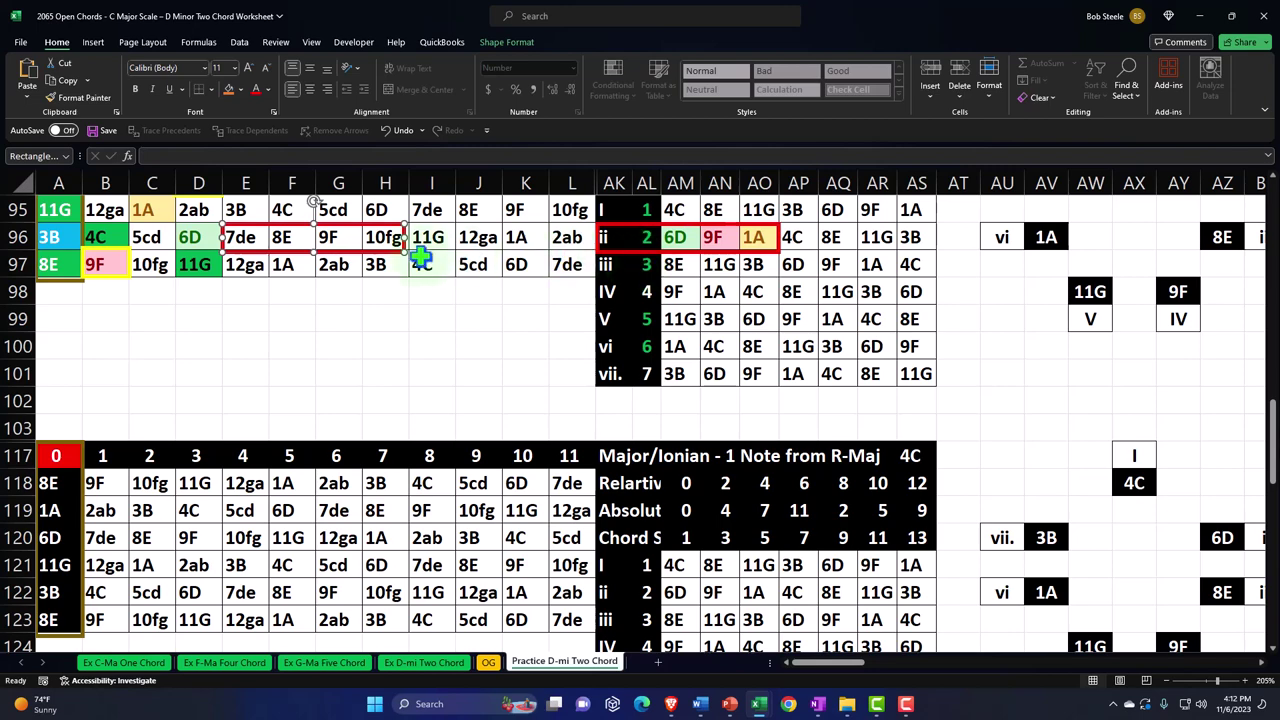
{"action": "left_click_drag", "start_coordinate": [390, 258], "coordinate": [782, 596]}
{"action": "scroll", "coordinate": [780, 594], "scroll_direction": "down", "scroll_amount": 1}
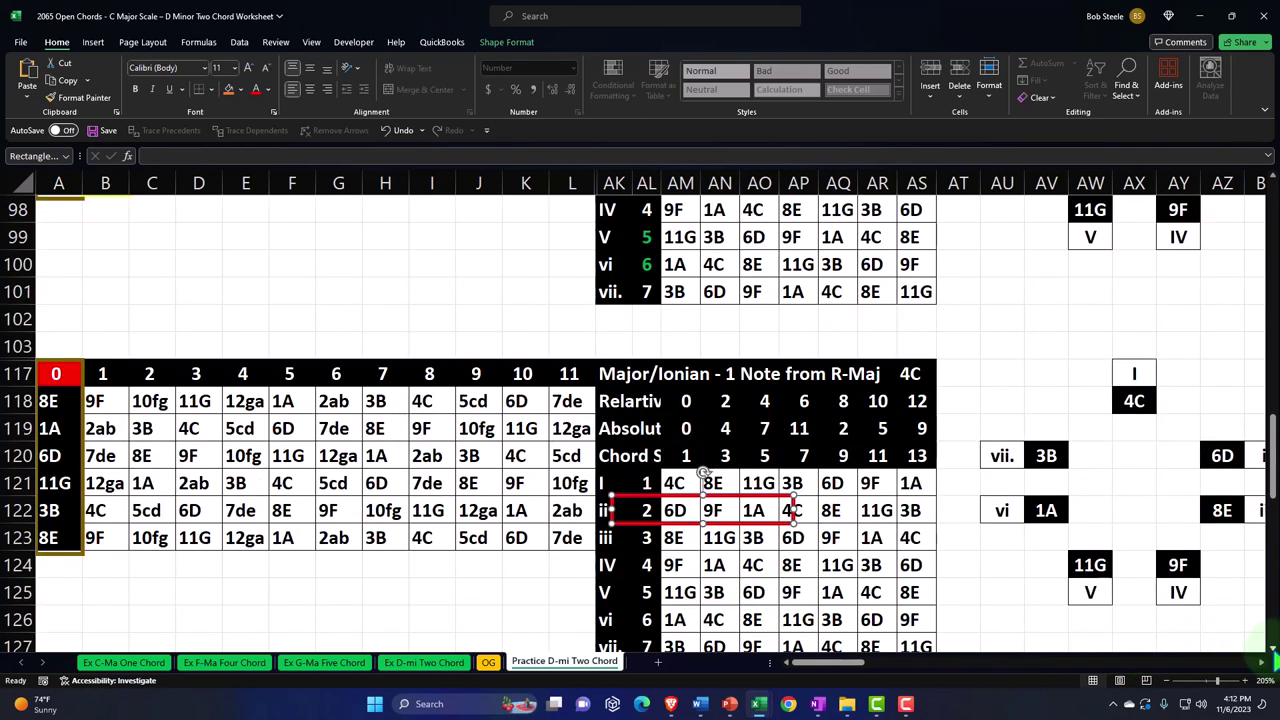
{"action": "scroll", "coordinate": [1268, 645], "scroll_direction": "down", "scroll_amount": 2}
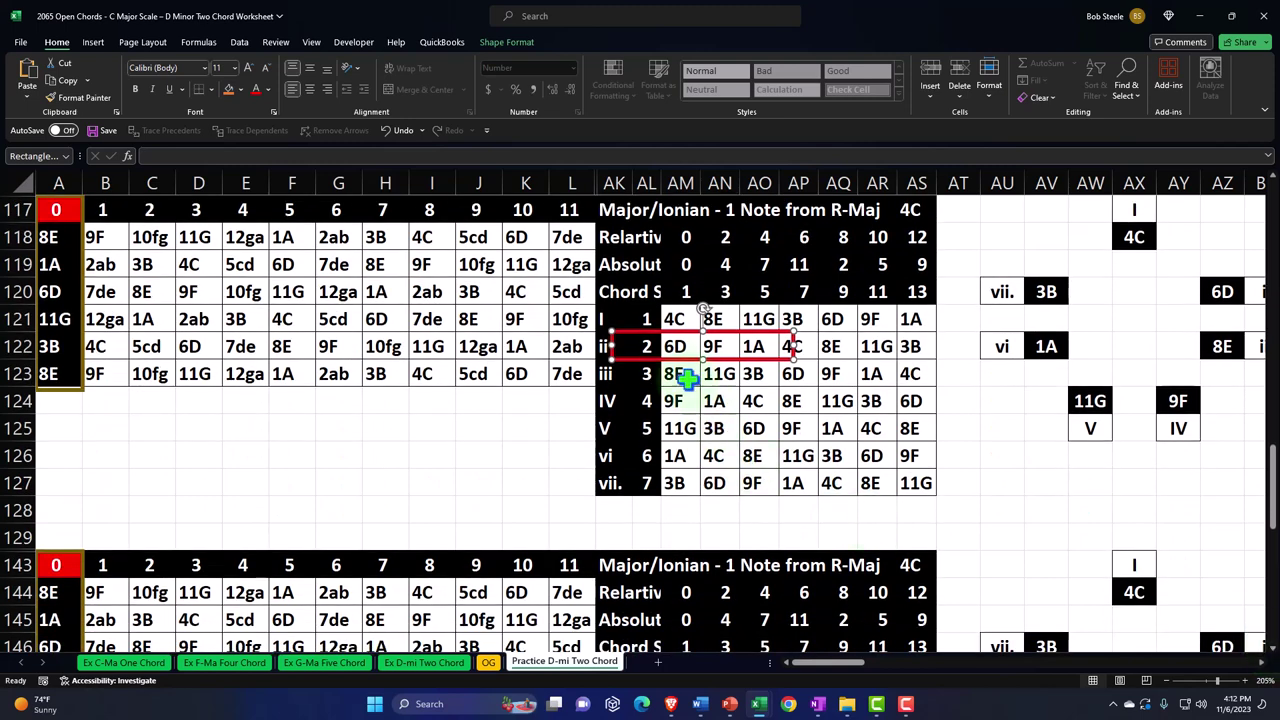
{"action": "left_click_drag", "start_coordinate": [652, 358], "coordinate": [645, 365]}
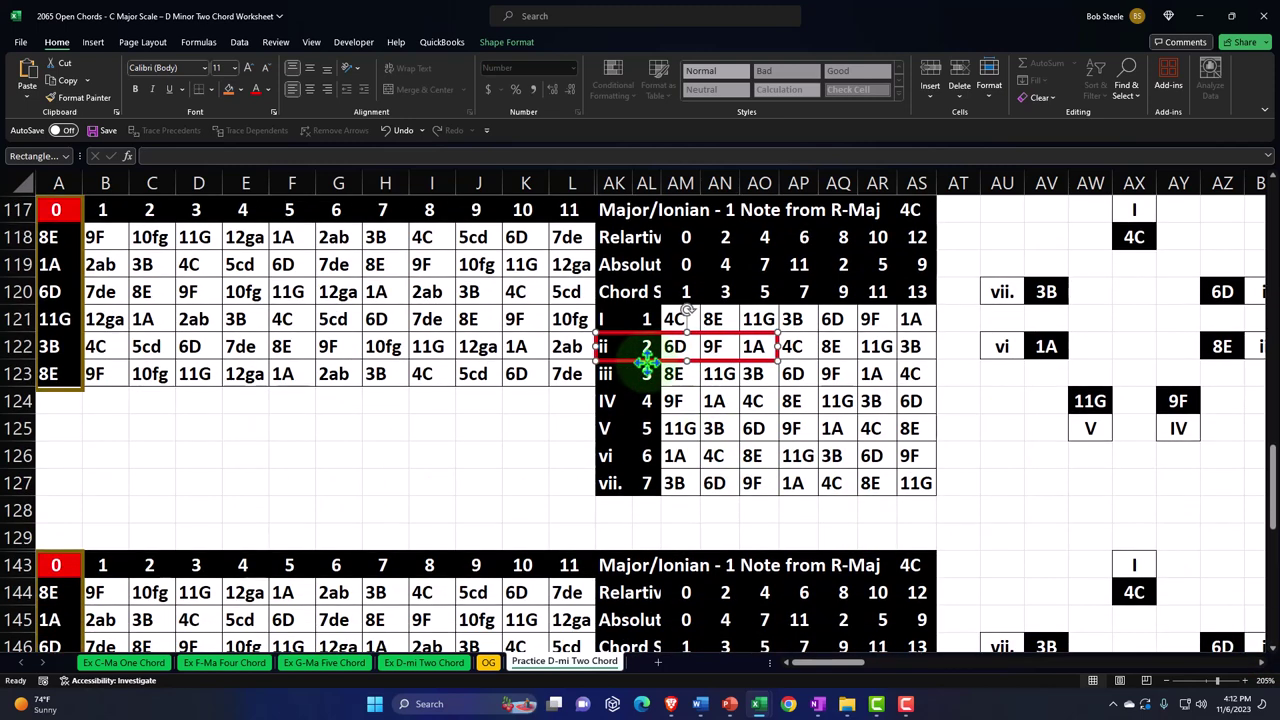
{"action": "left_click_drag", "start_coordinate": [646, 362], "coordinate": [607, 466]}
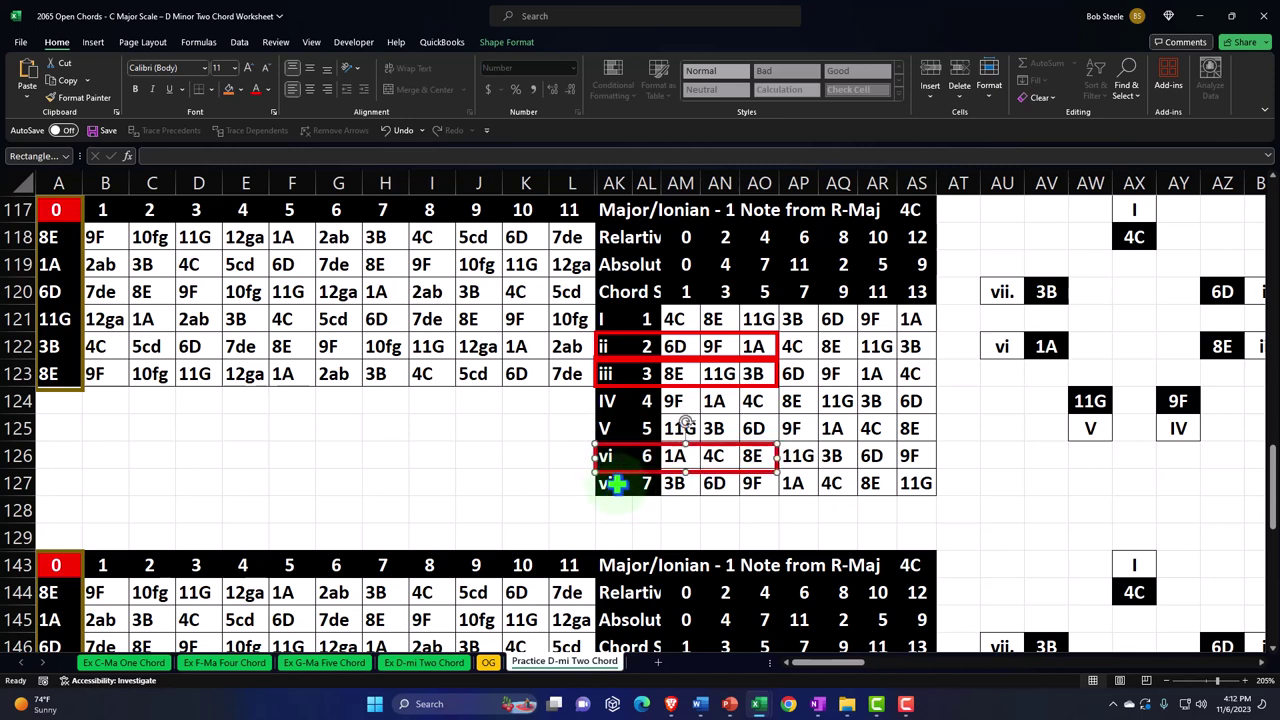
{"action": "left_click", "coordinate": [614, 474]}
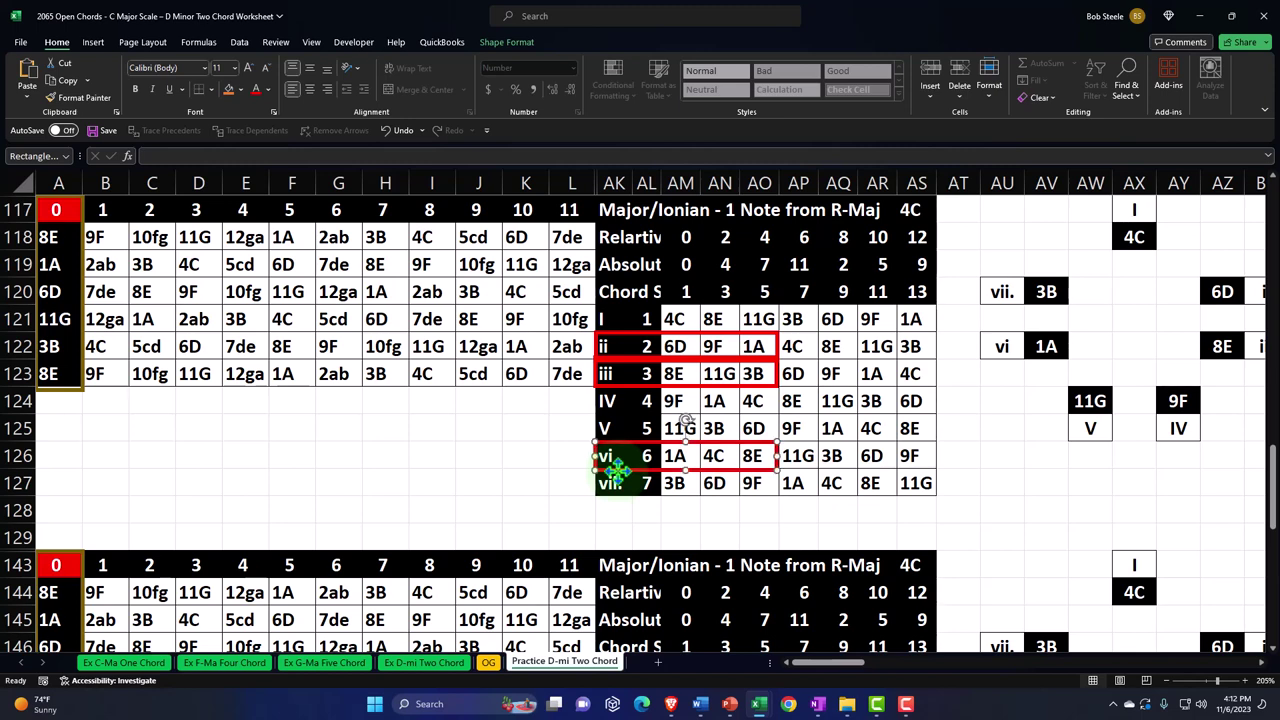
{"action": "left_click", "coordinate": [435, 428]}
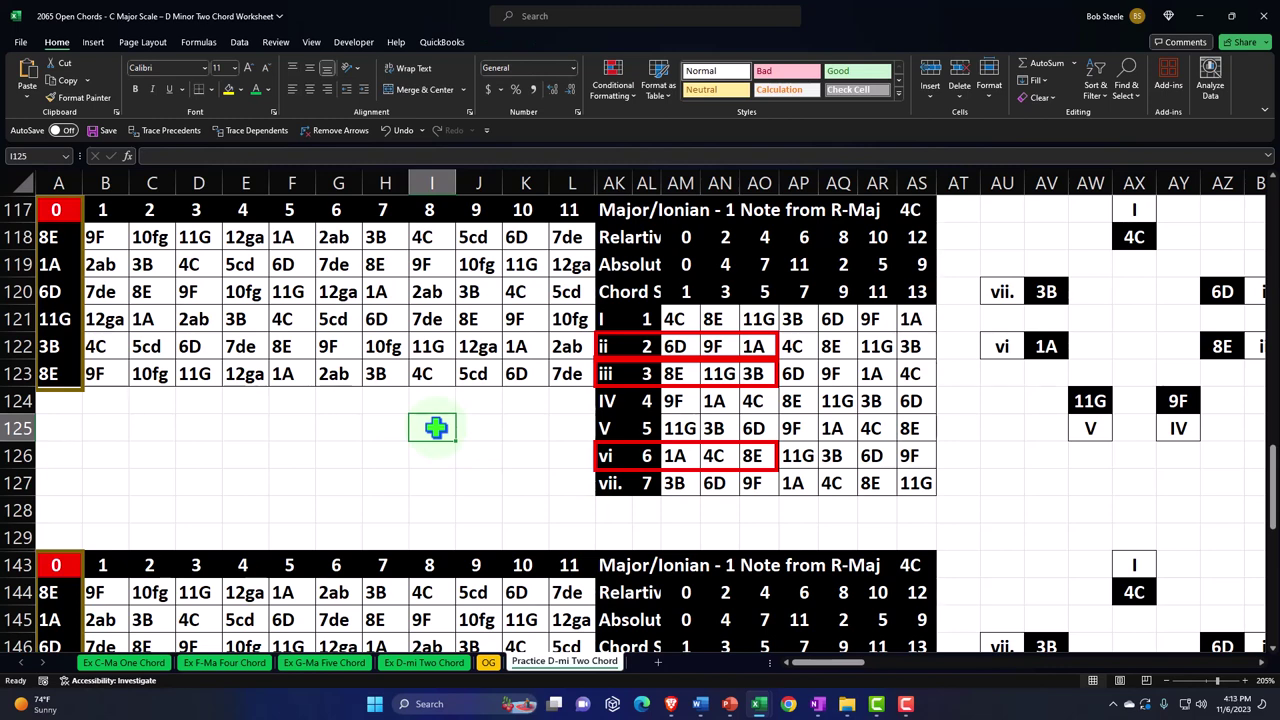
Move one red outline onto the chord grid and stretch it around B117:D123
{"action": "left_click", "coordinate": [633, 383]}
{"action": "left_click_drag", "start_coordinate": [633, 383], "coordinate": [70, 223]}
{"action": "left_click_drag", "start_coordinate": [218, 224], "coordinate": [220, 388]}
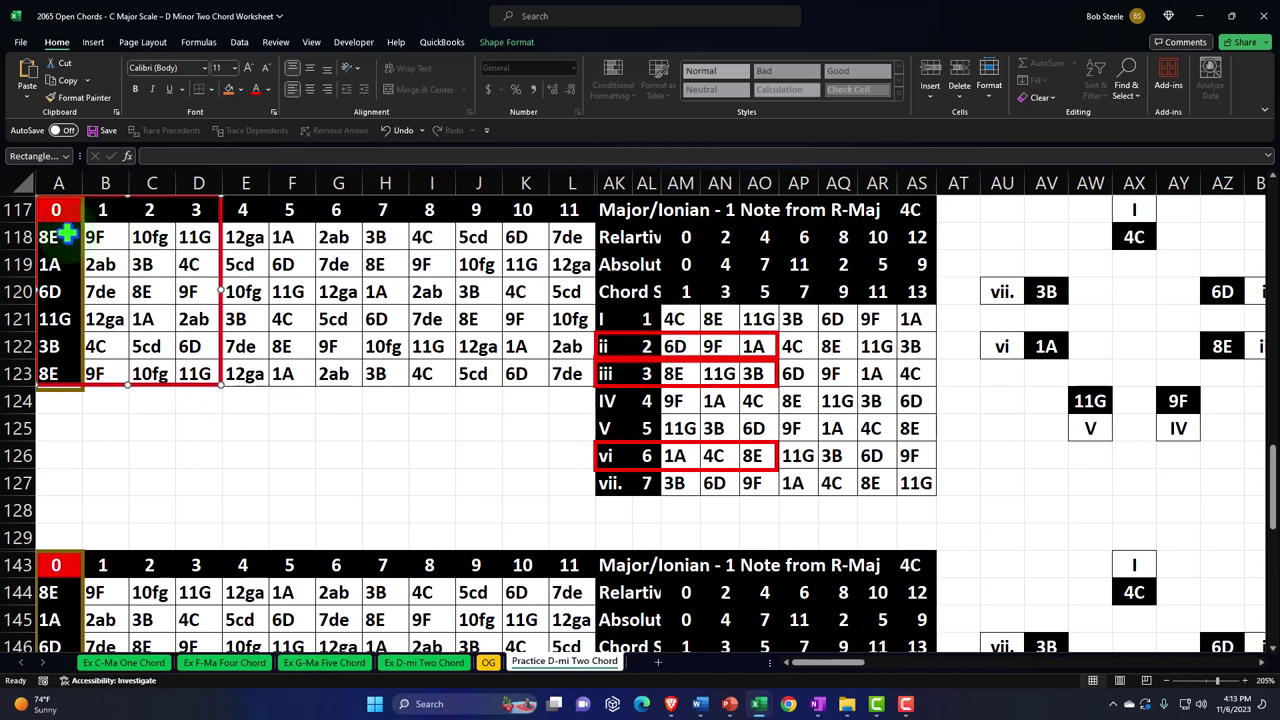
{"action": "left_click_drag", "start_coordinate": [48, 237], "coordinate": [192, 370]}
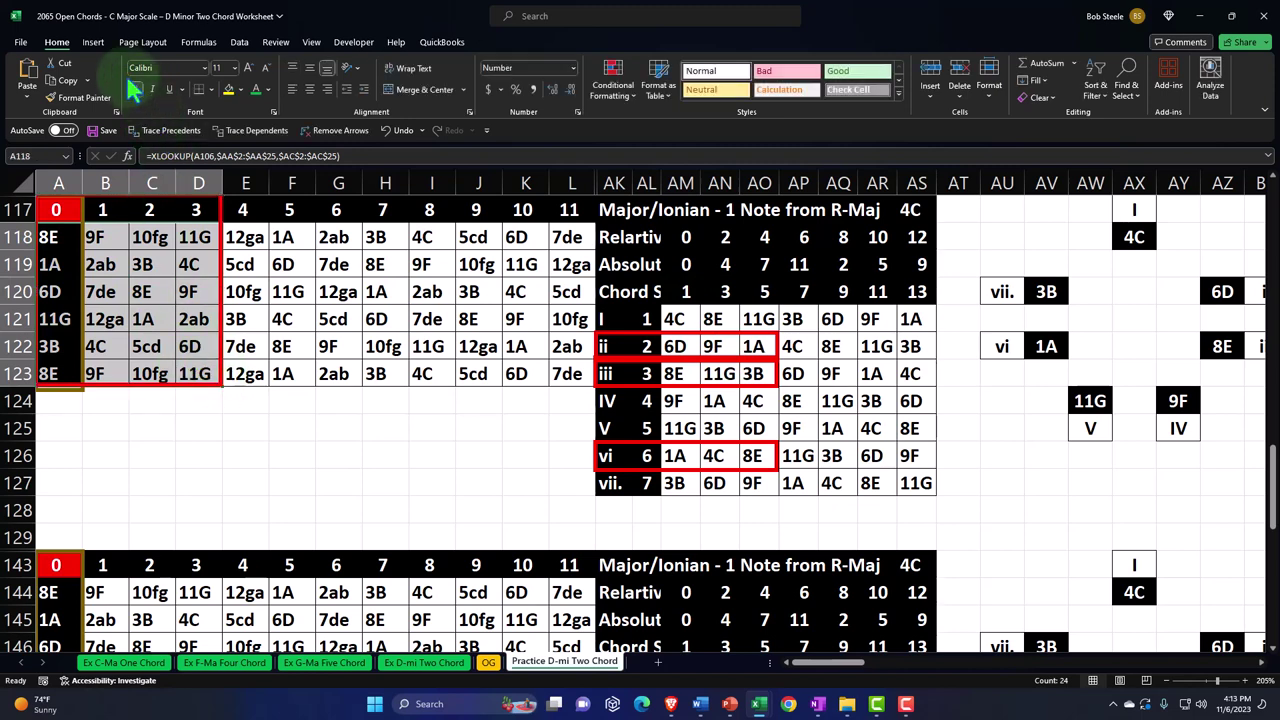
{"action": "left_click", "coordinate": [92, 44]}
Add an Equal To rule on A118:D123 shading cells matching AM122 (6D) green
{"action": "left_click", "coordinate": [57, 45]}
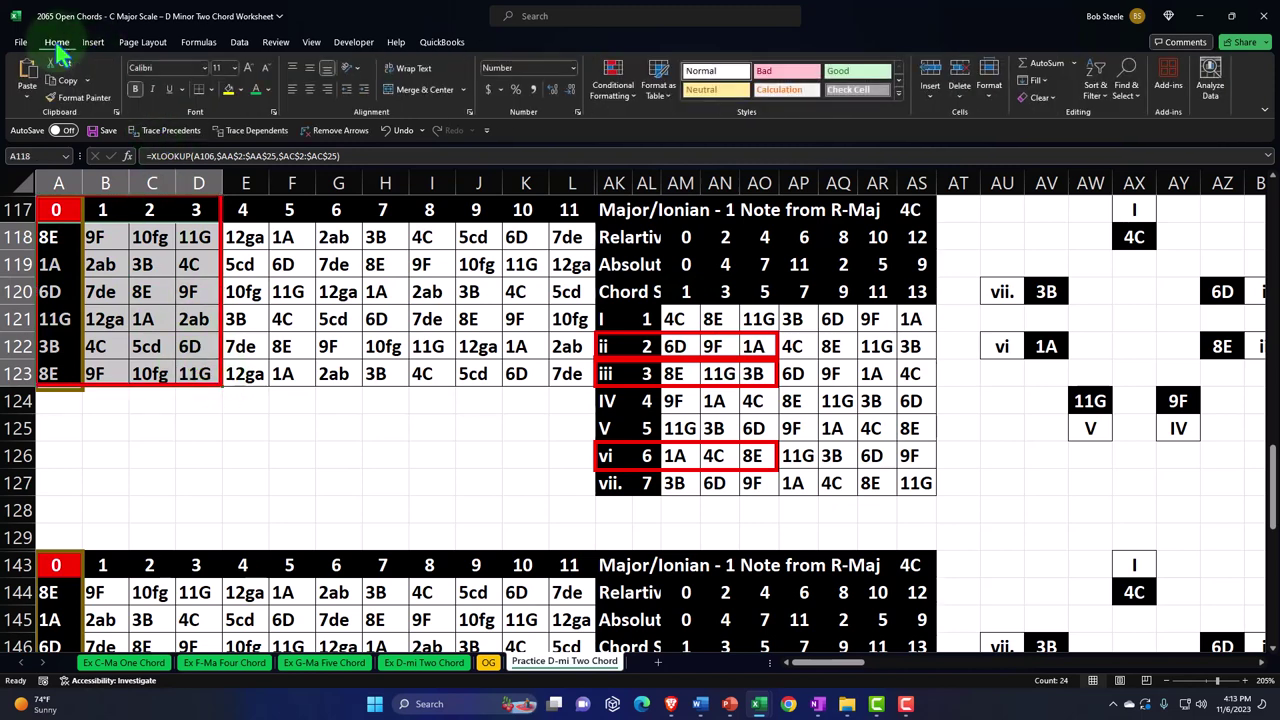
{"action": "left_click", "coordinate": [612, 84]}
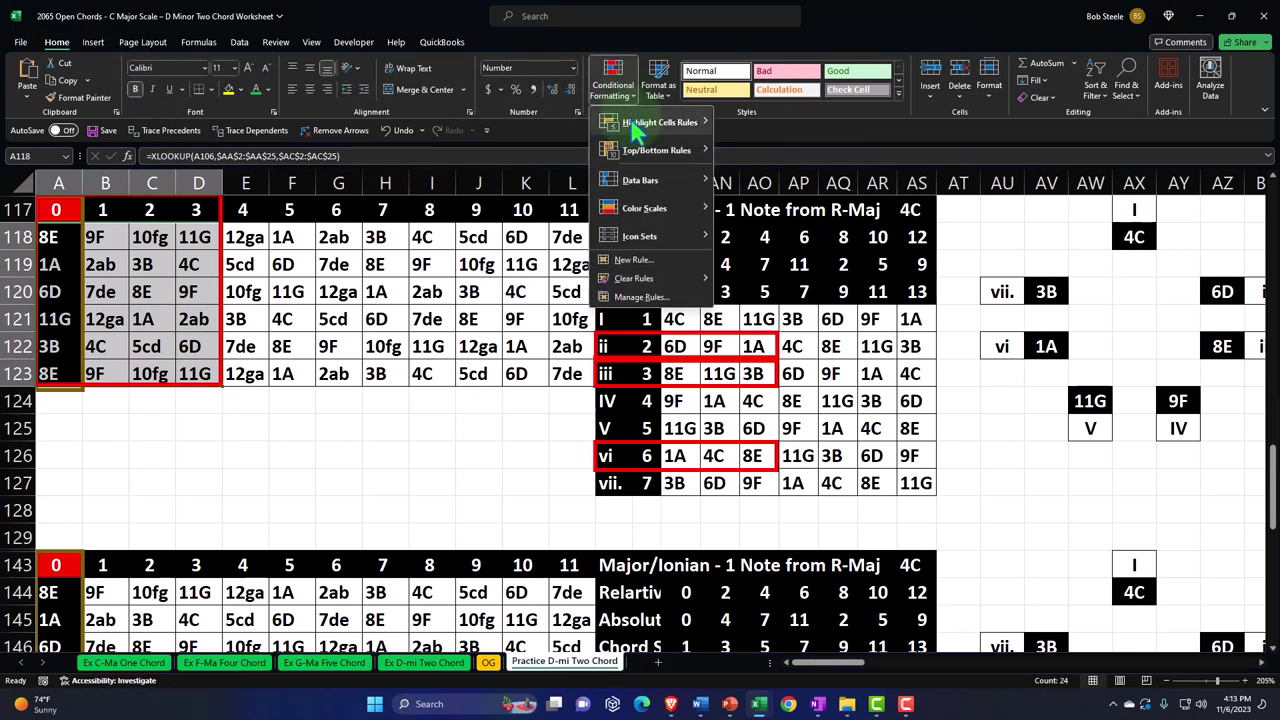
{"action": "mouse_move", "coordinate": [643, 130]}
{"action": "left_click", "coordinate": [762, 205]}
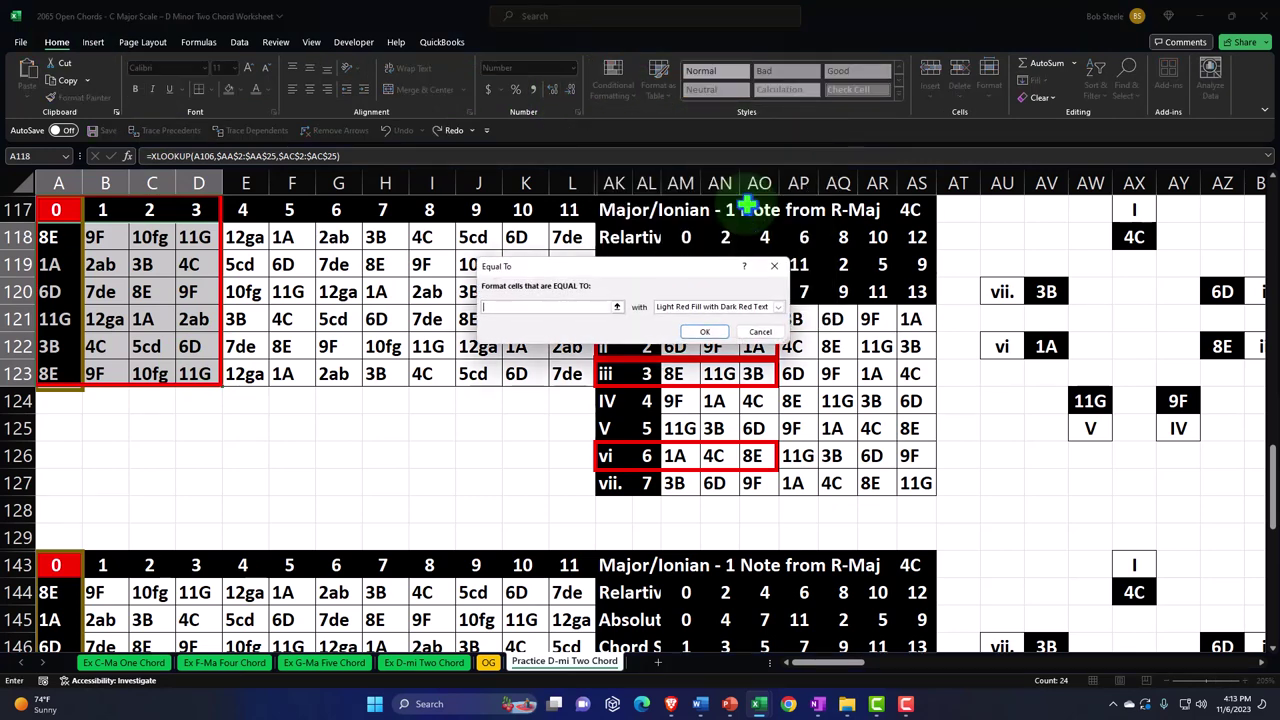
{"action": "left_click_drag", "start_coordinate": [680, 265], "coordinate": [731, 207]}
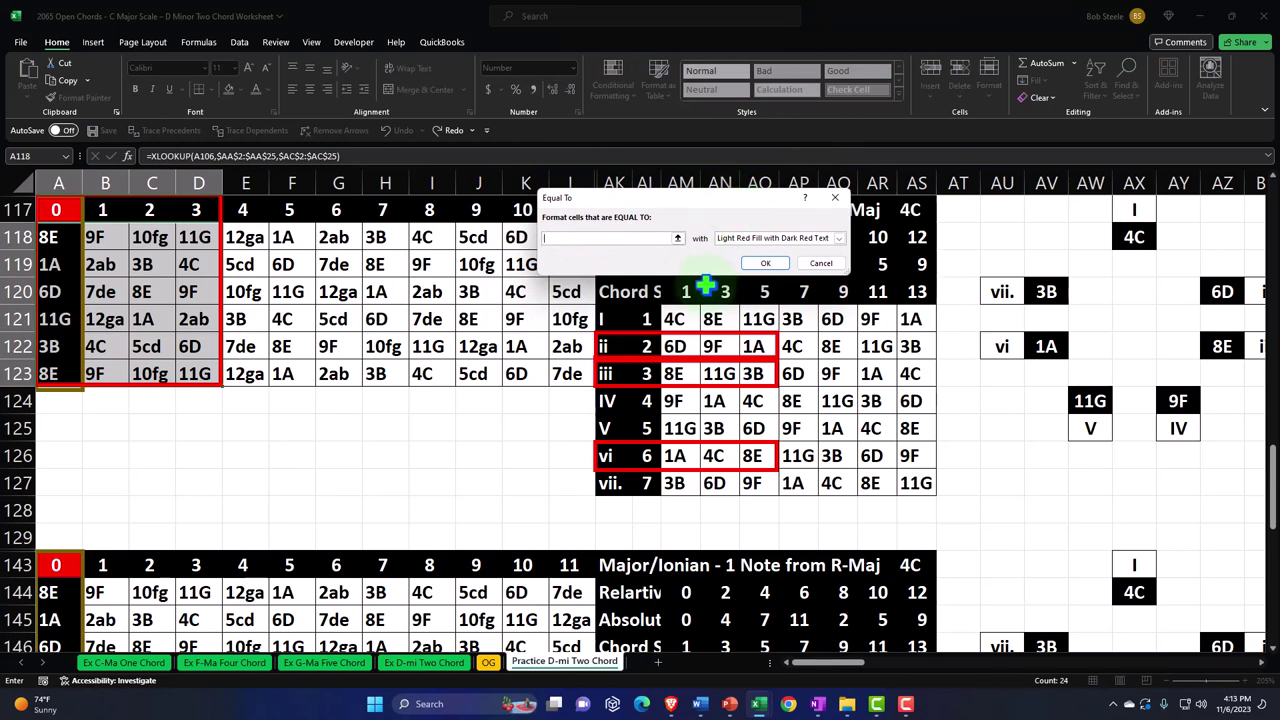
{"action": "left_click", "coordinate": [672, 346]}
{"action": "left_click", "coordinate": [822, 245]}
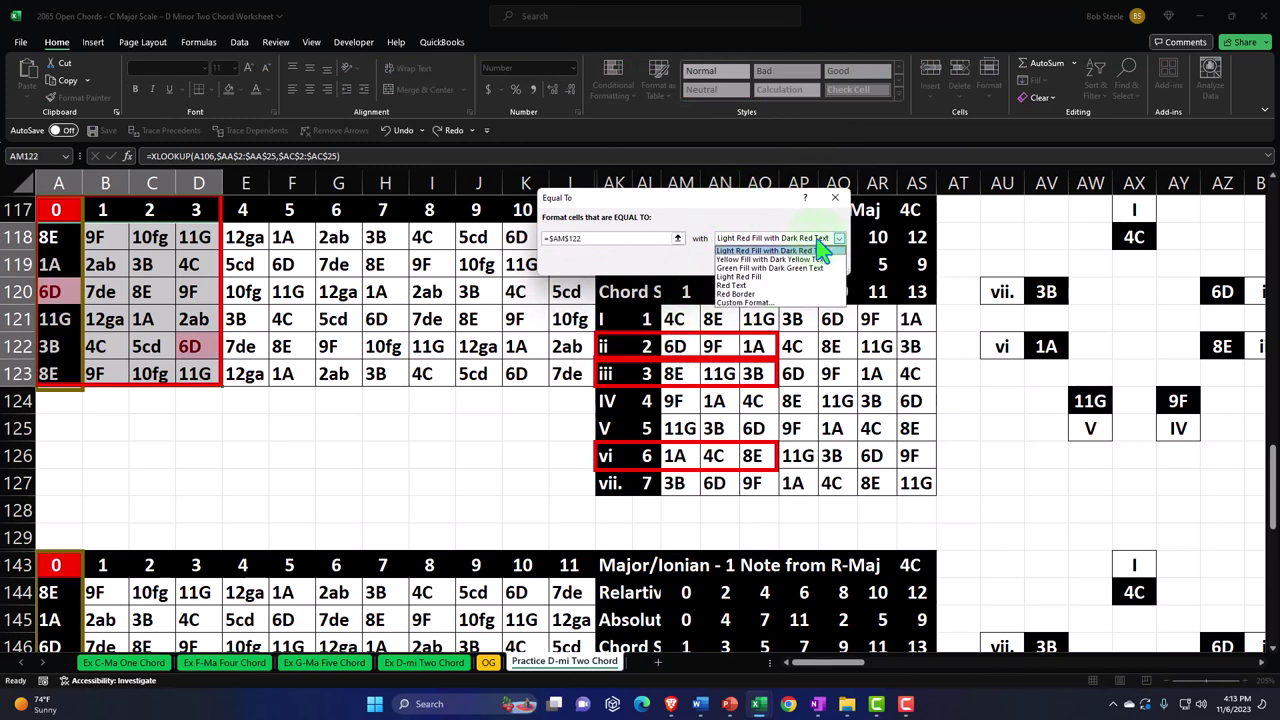
{"action": "left_click", "coordinate": [800, 268]}
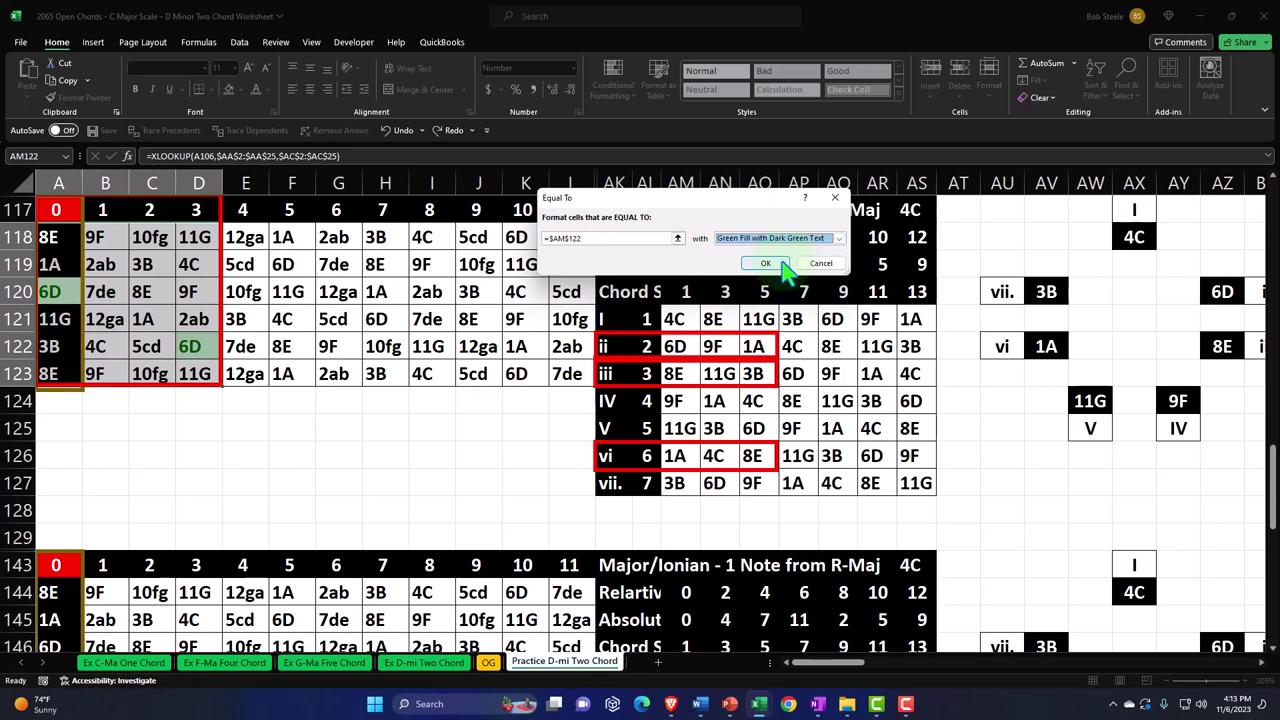
{"action": "left_click", "coordinate": [772, 264]}
Add an Equal To rule highlighting cells matching AN122 (9F) in light red
{"action": "left_click", "coordinate": [613, 80]}
{"action": "mouse_move", "coordinate": [690, 124]}
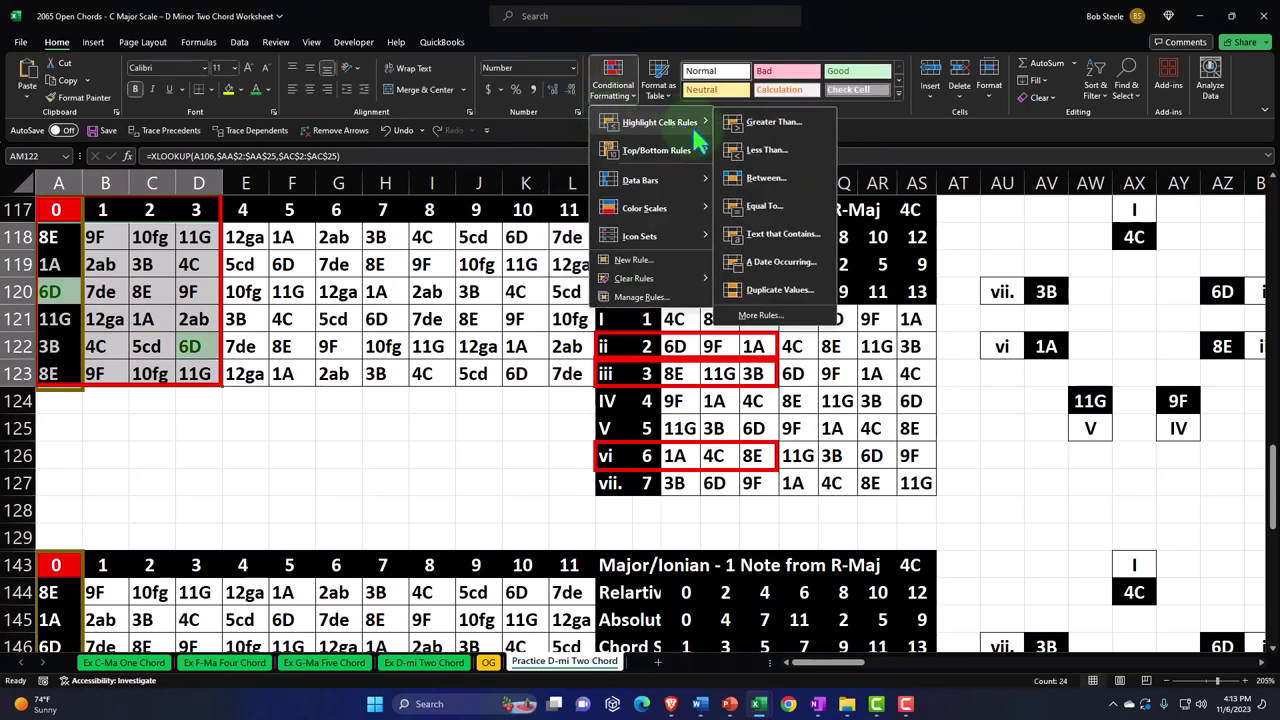
{"action": "left_click", "coordinate": [750, 206]}
{"action": "left_click", "coordinate": [712, 346]}
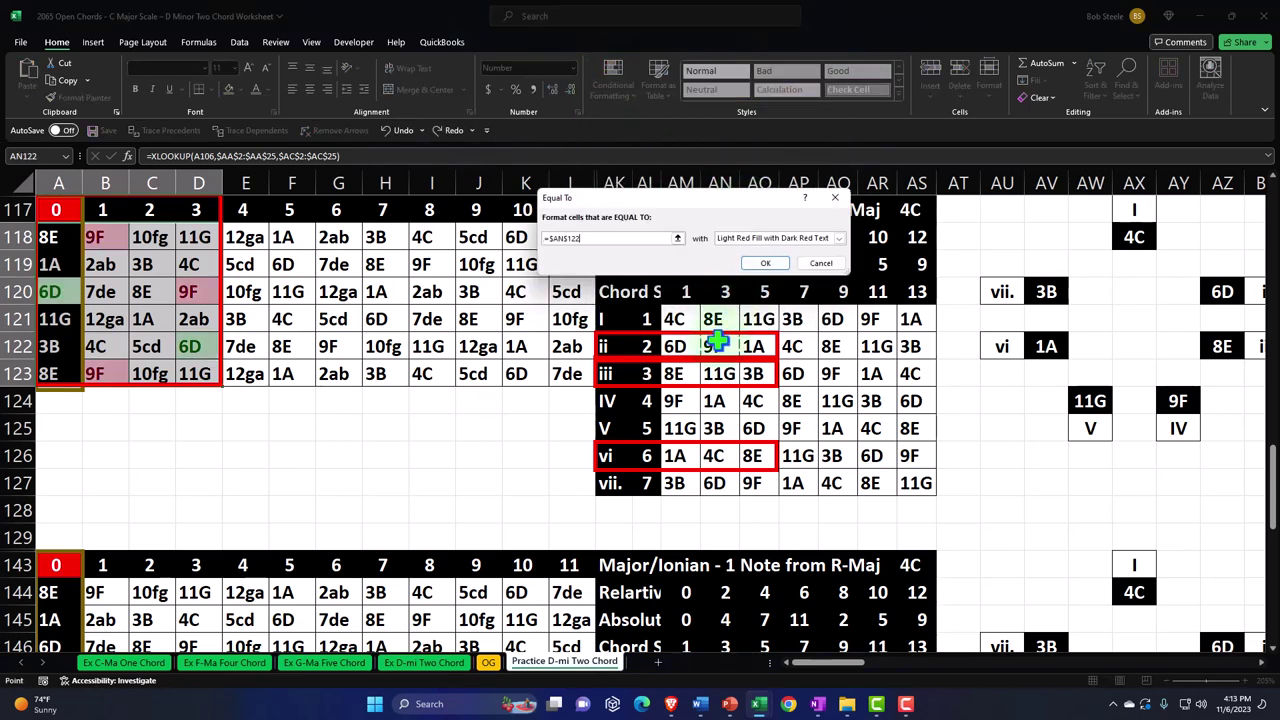
{"action": "left_click", "coordinate": [765, 264]}
Add an Equal To rule highlighting cells matching AO122 (1A) in yellow
{"action": "left_click", "coordinate": [613, 80]}
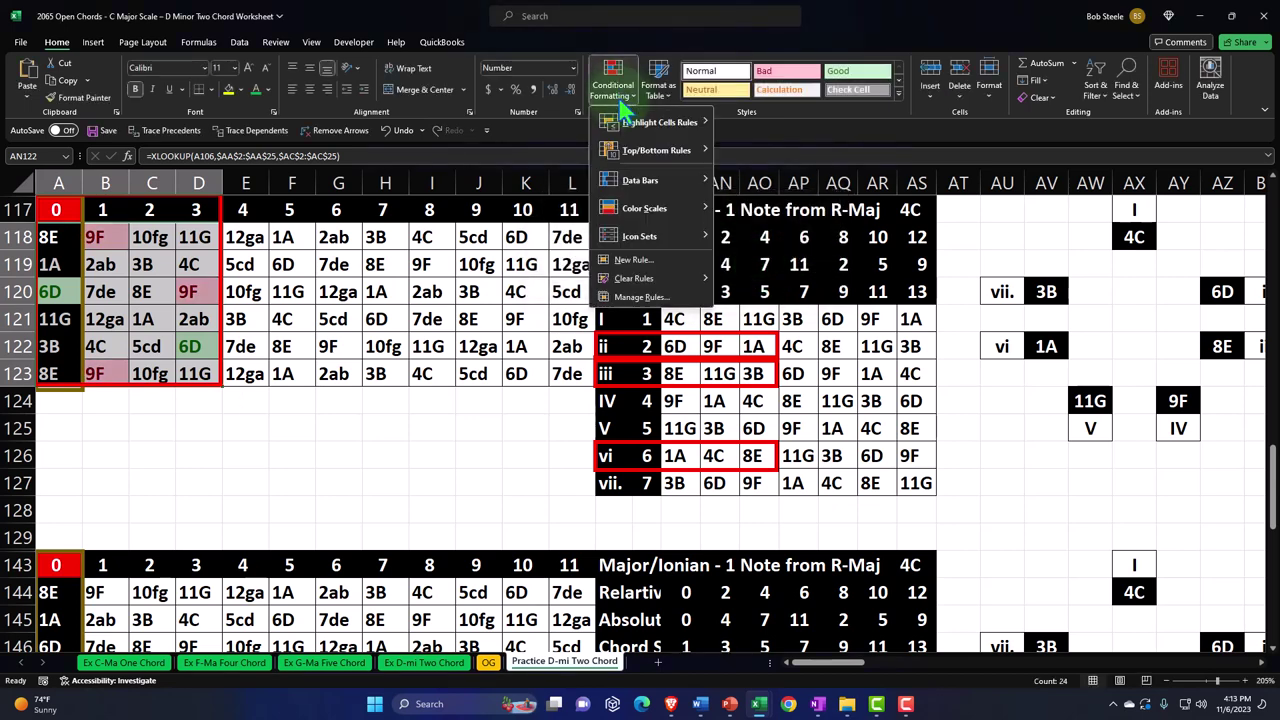
{"action": "mouse_move", "coordinate": [638, 128]}
{"action": "left_click", "coordinate": [764, 206]}
{"action": "left_click", "coordinate": [753, 346]}
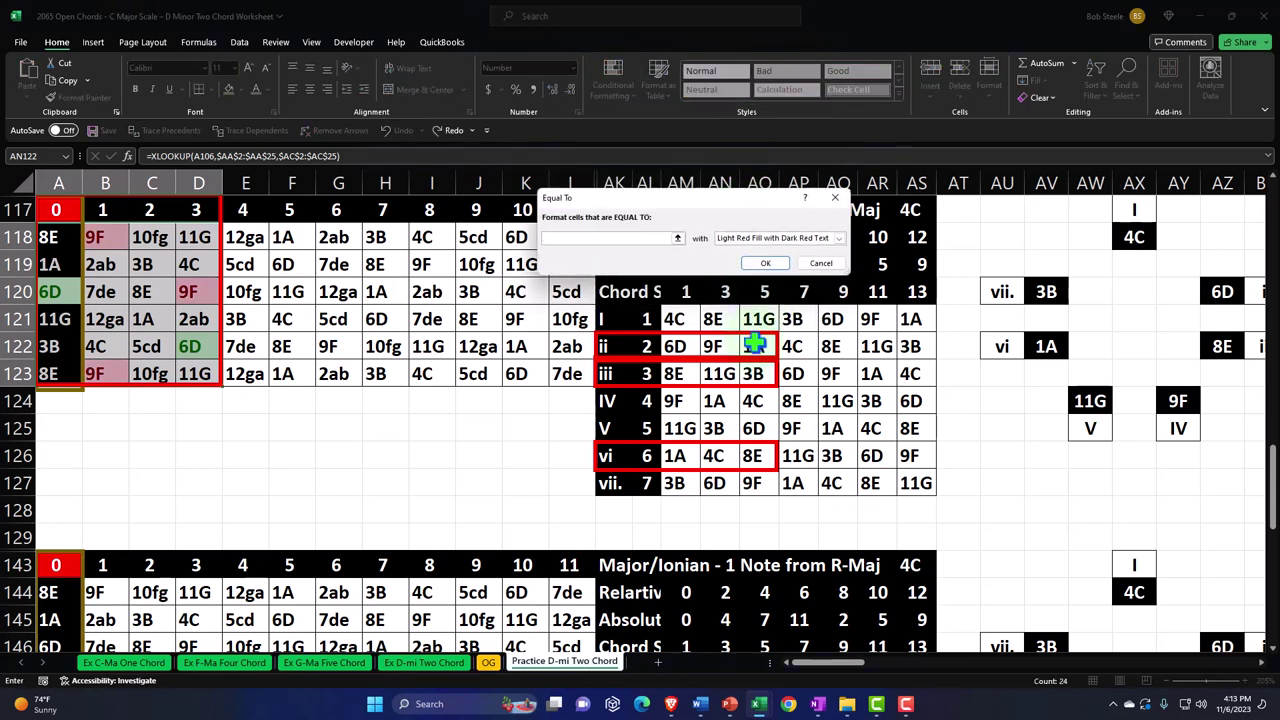
{"action": "left_click", "coordinate": [838, 238]}
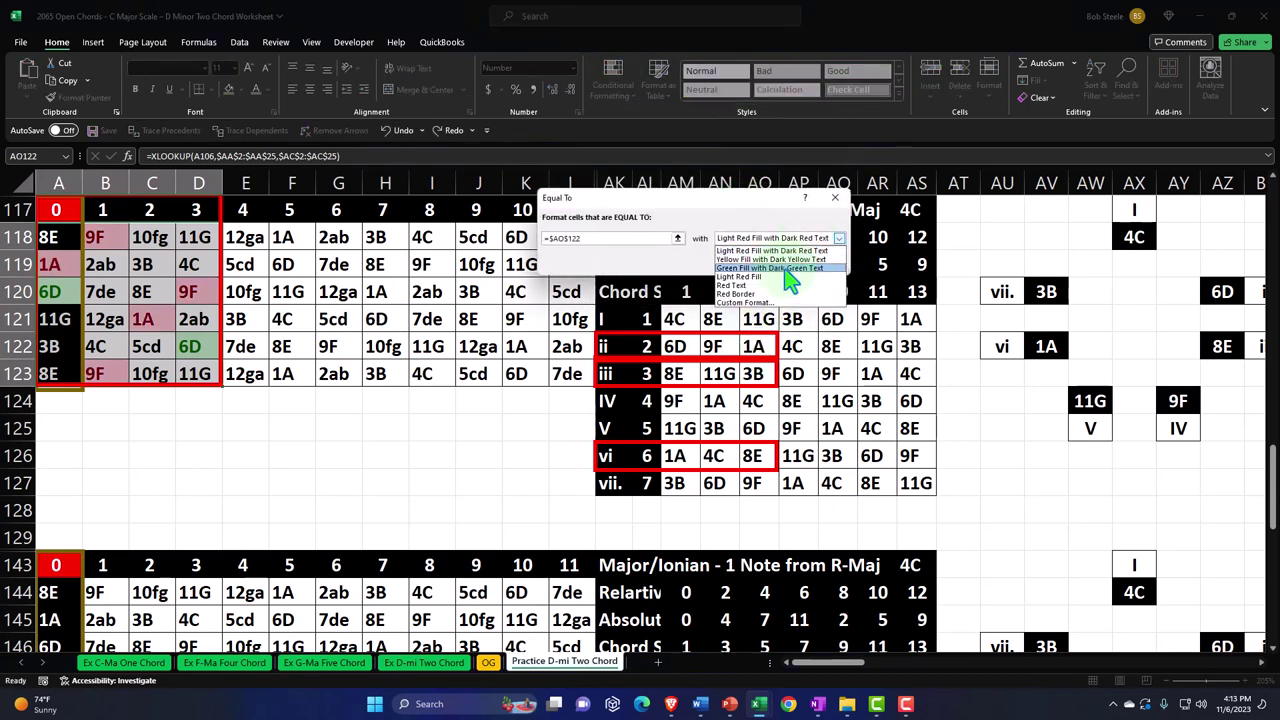
{"action": "left_click", "coordinate": [770, 259]}
{"action": "left_click", "coordinate": [764, 263]}
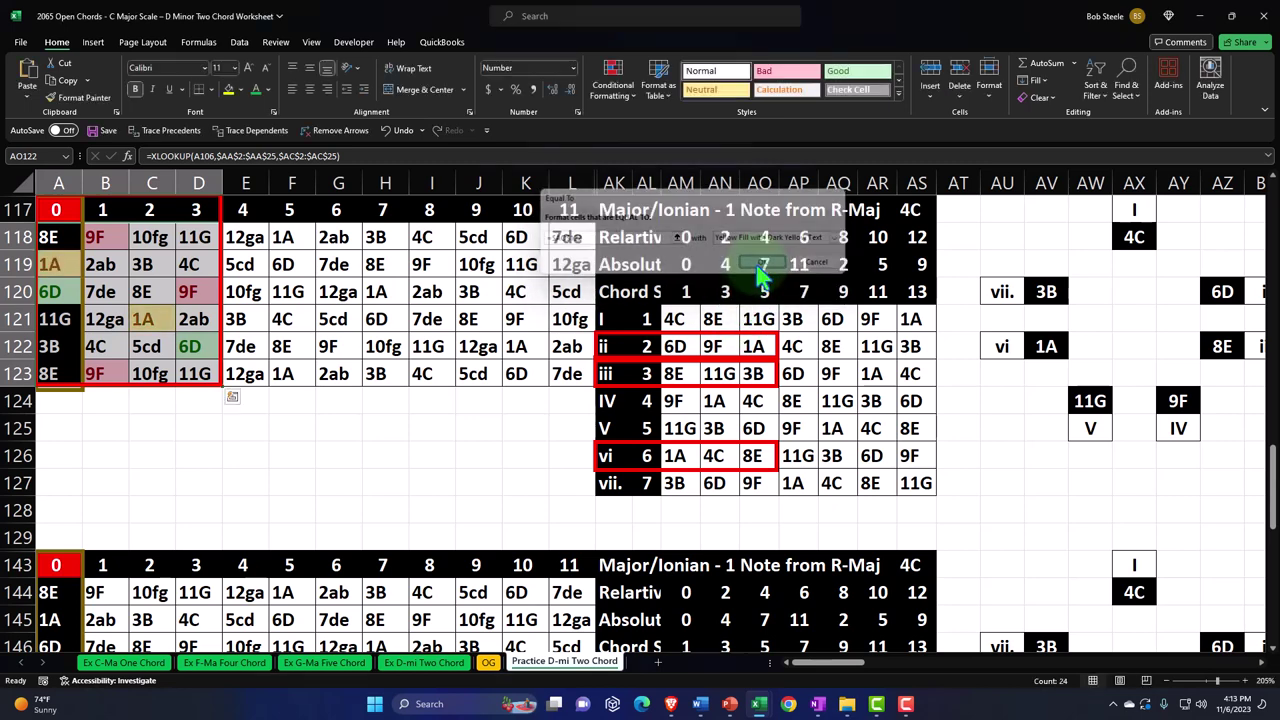
{"action": "left_click", "coordinate": [440, 480]}
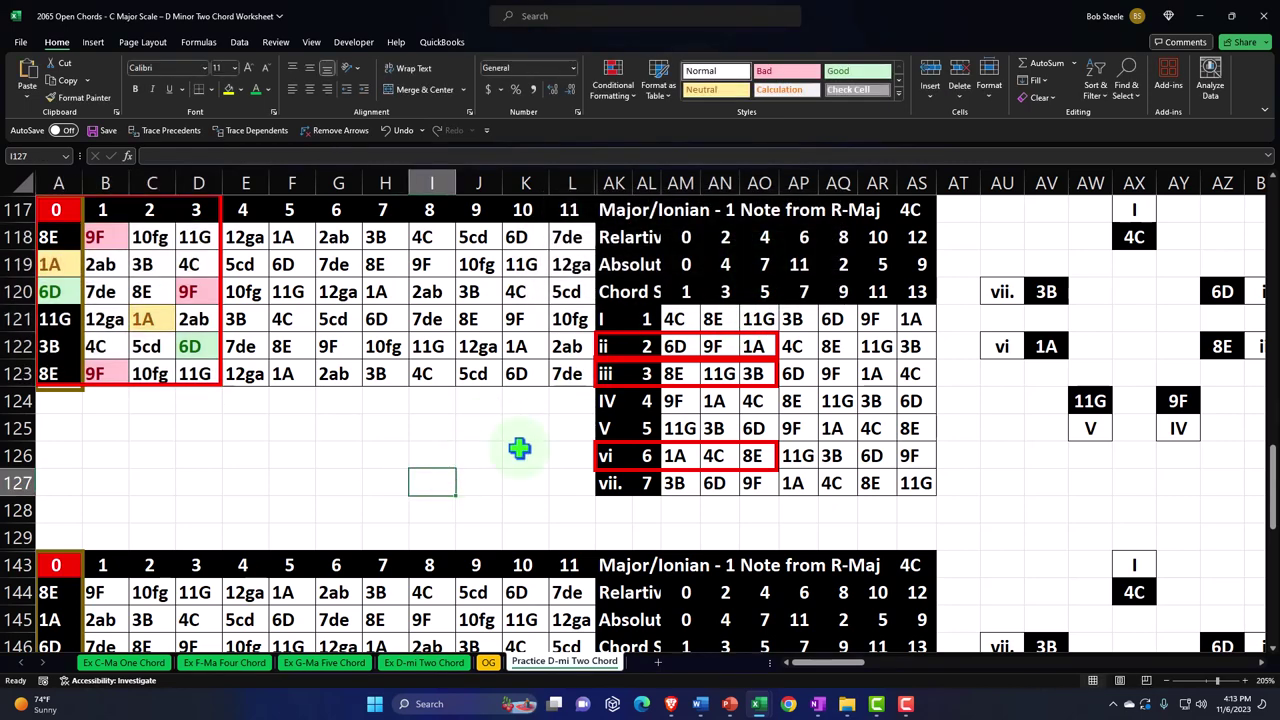
{"action": "left_click", "coordinate": [608, 386]}
Recolor the outline rectangle yellow and fit it around grid columns A–D
{"action": "left_click", "coordinate": [508, 43]}
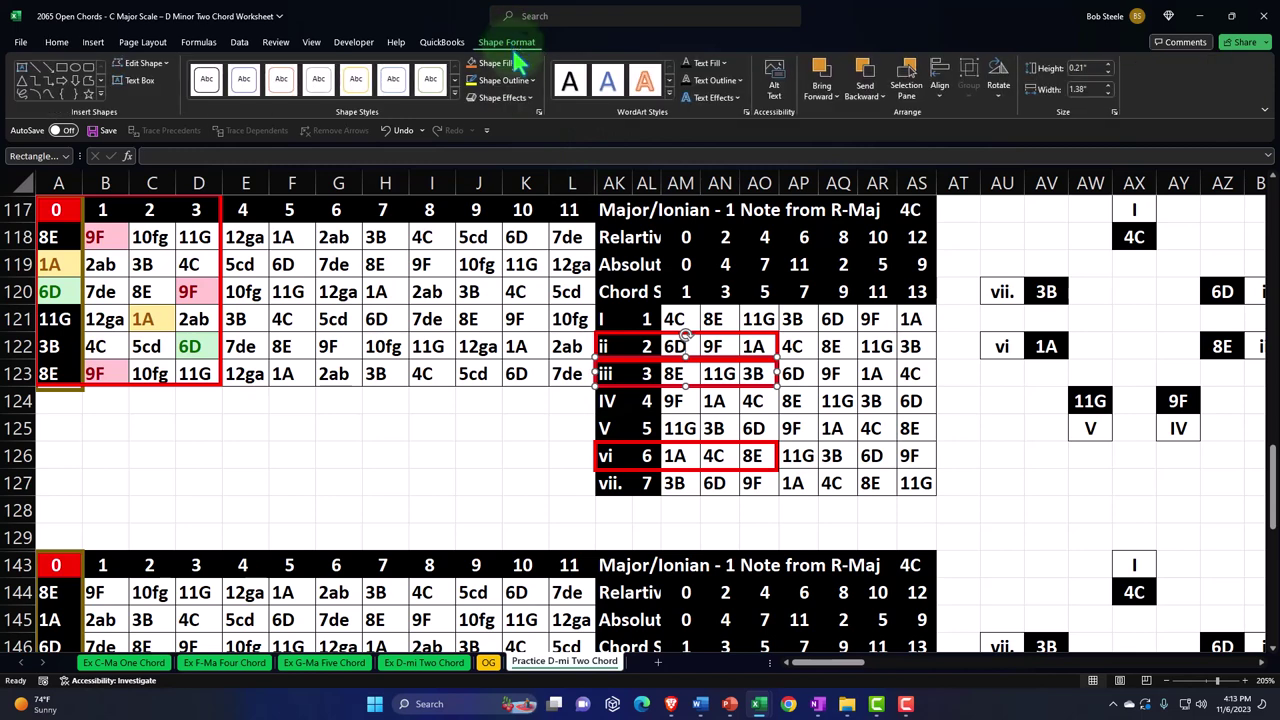
{"action": "left_click", "coordinate": [472, 84]}
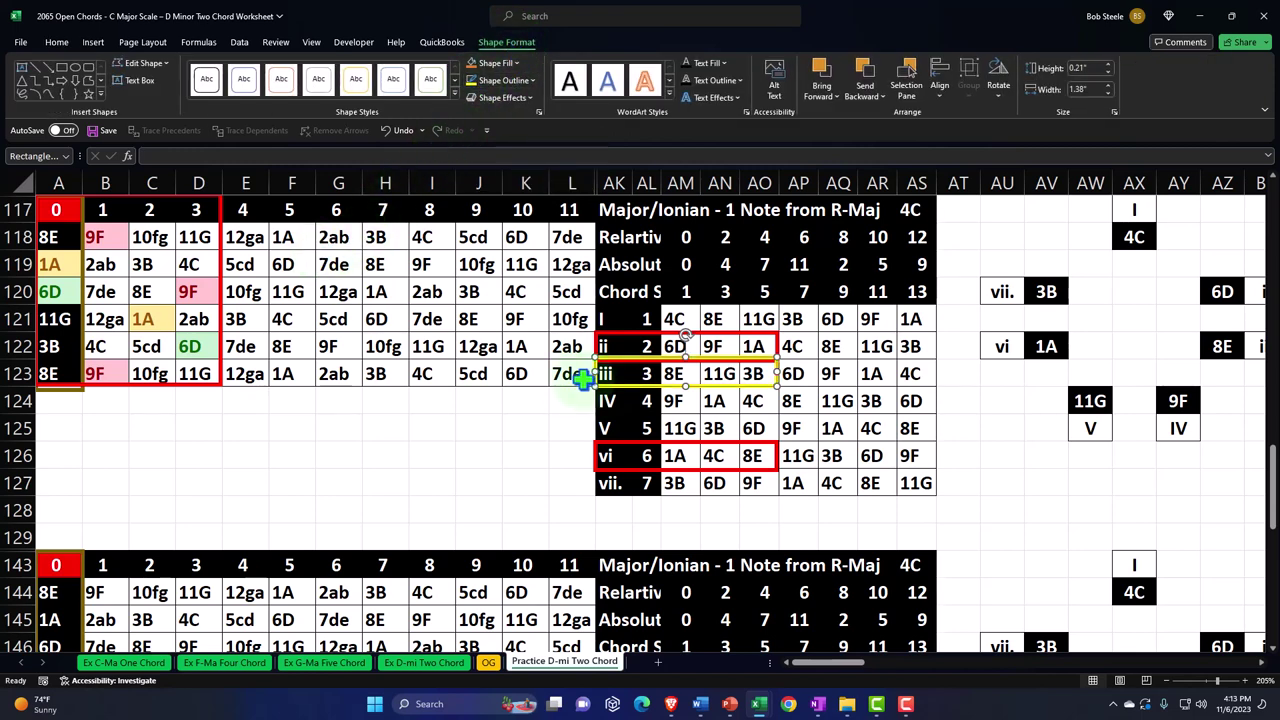
{"action": "left_click_drag", "start_coordinate": [583, 377], "coordinate": [303, 445]}
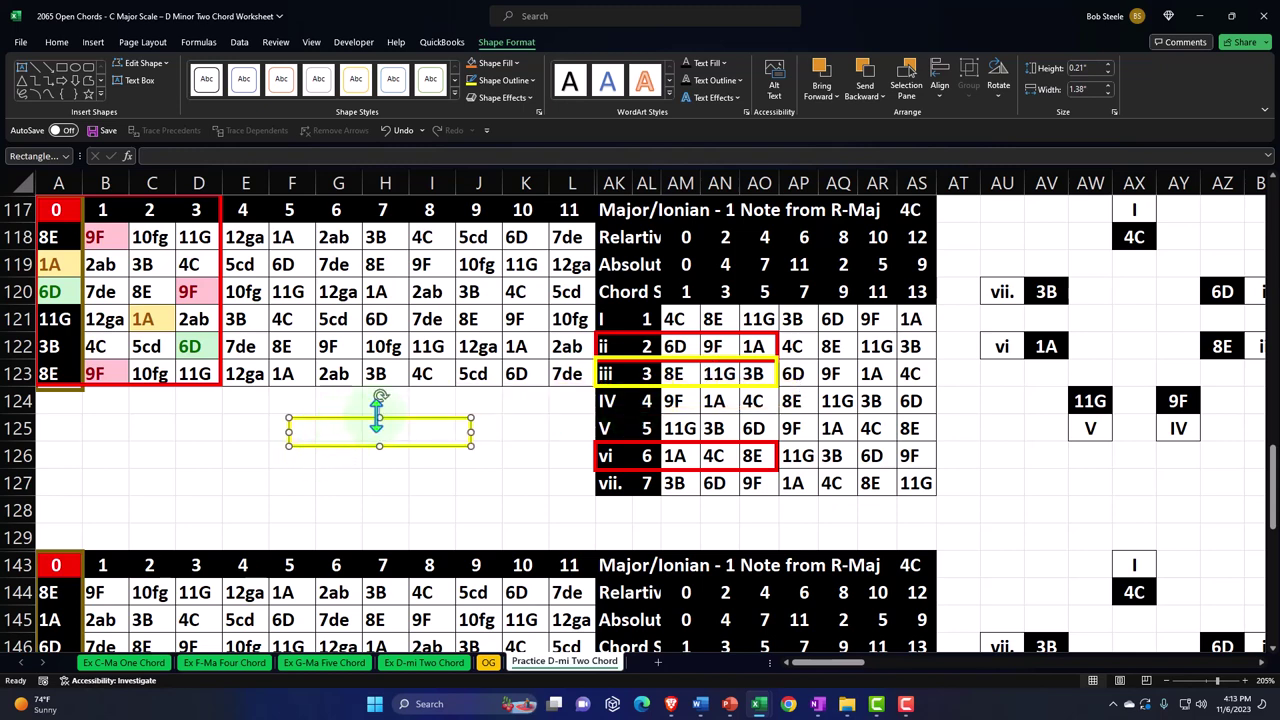
{"action": "left_click_drag", "start_coordinate": [380, 418], "coordinate": [134, 394]}
{"action": "scroll", "coordinate": [140, 370], "scroll_direction": "down", "scroll_amount": 2}
{"action": "left_click_drag", "start_coordinate": [134, 442], "coordinate": [106, 409]}
{"action": "left_click", "coordinate": [55, 290]}
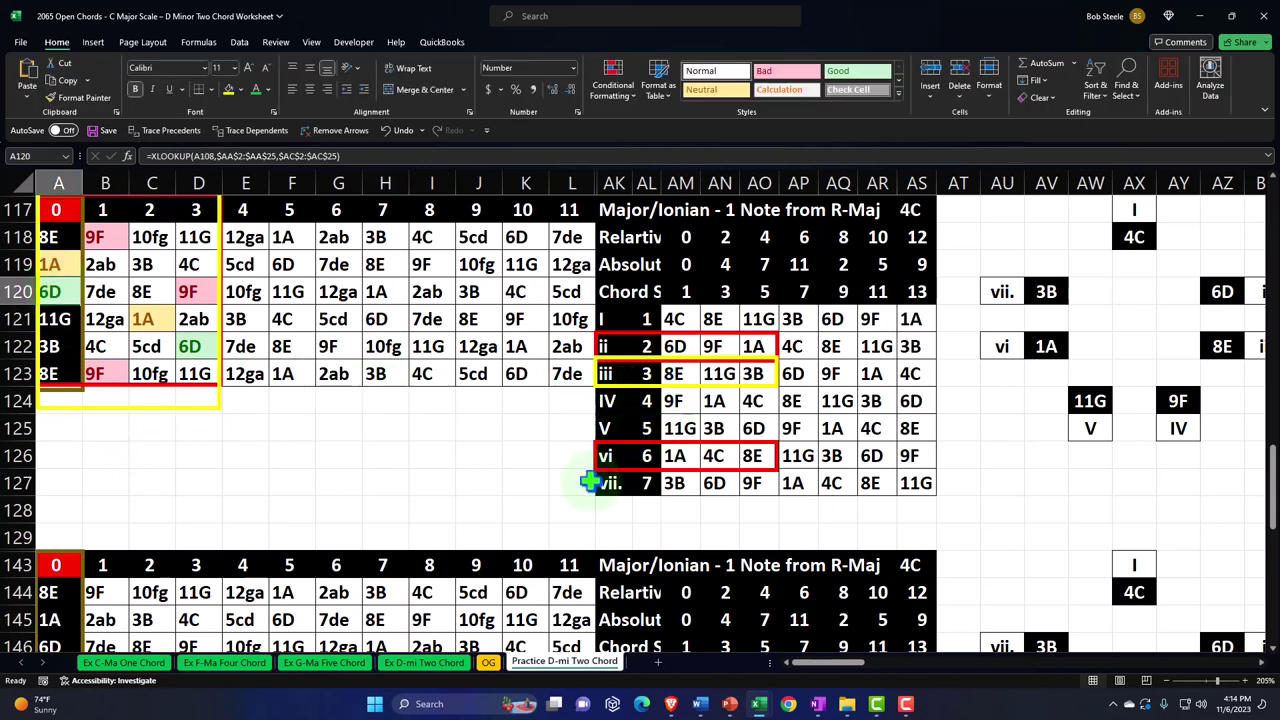
Shift the yellow outline over columns C–F and shrink it to end at row 123
{"action": "key", "text": "Right"}
{"action": "key", "text": "Right"}
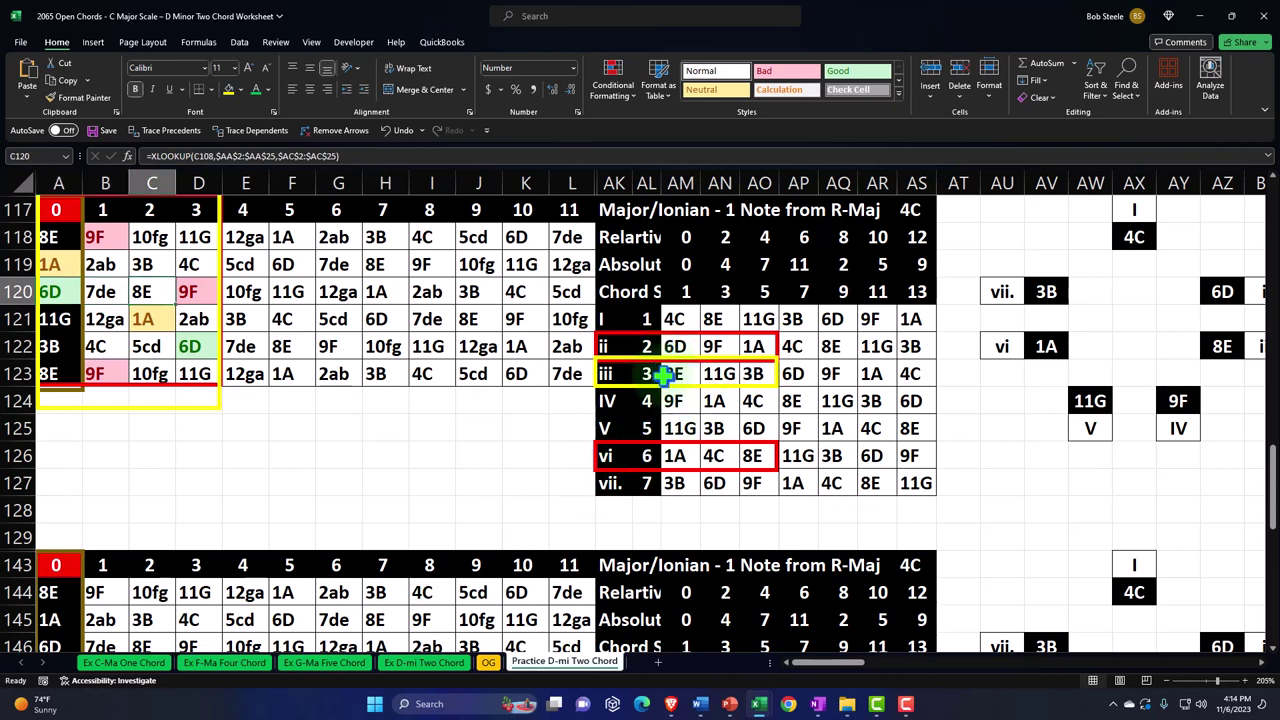
{"action": "left_click_drag", "start_coordinate": [219, 282], "coordinate": [306, 283]}
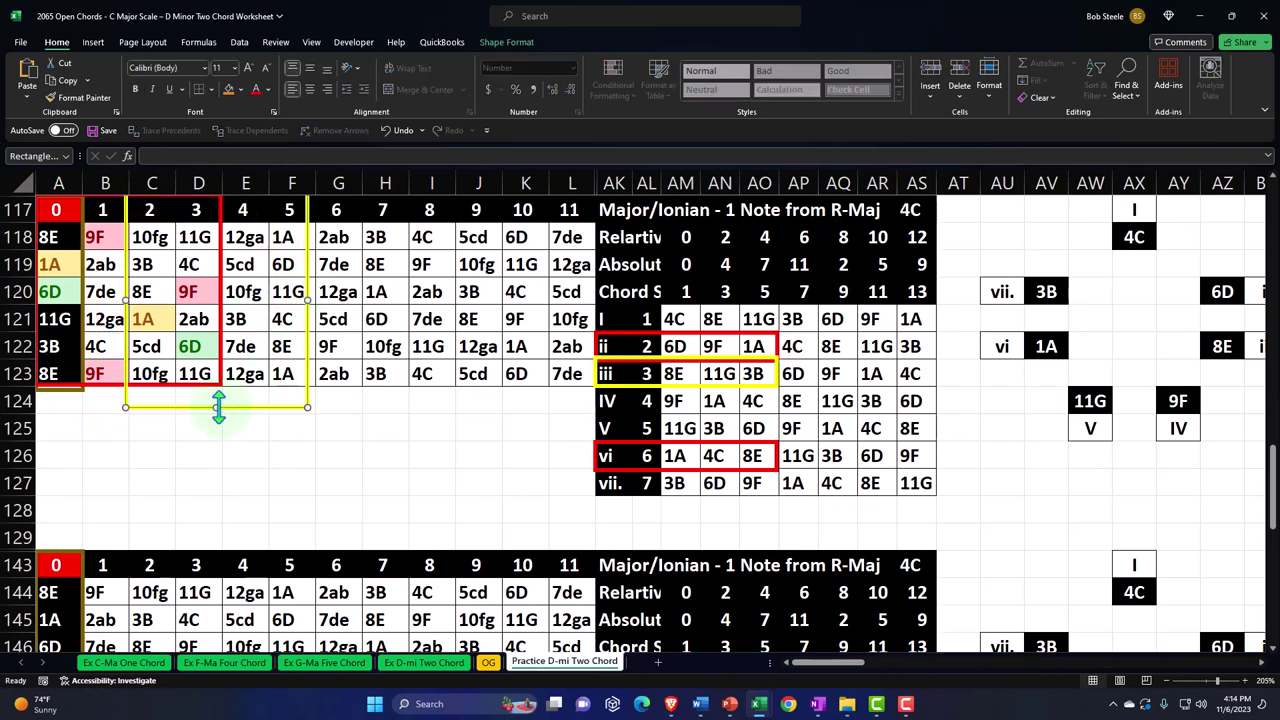
{"action": "left_click_drag", "start_coordinate": [217, 408], "coordinate": [217, 385]}
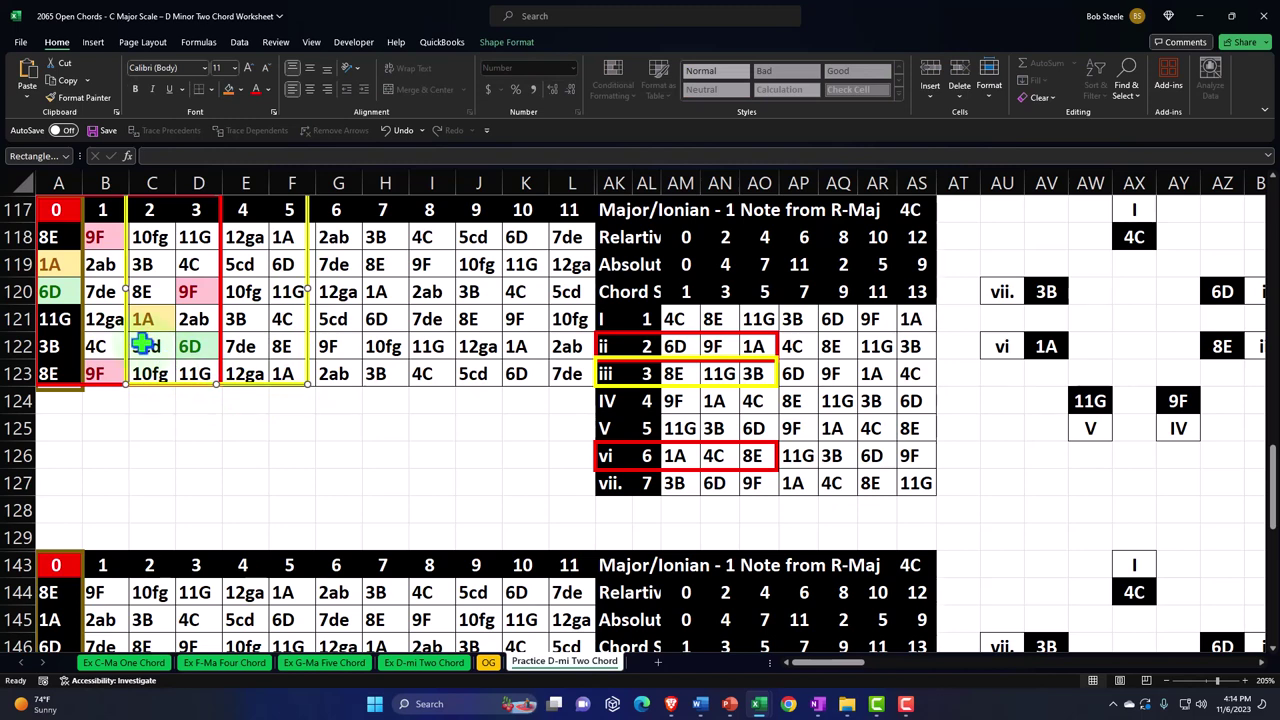
{"action": "left_click", "coordinate": [60, 291]}
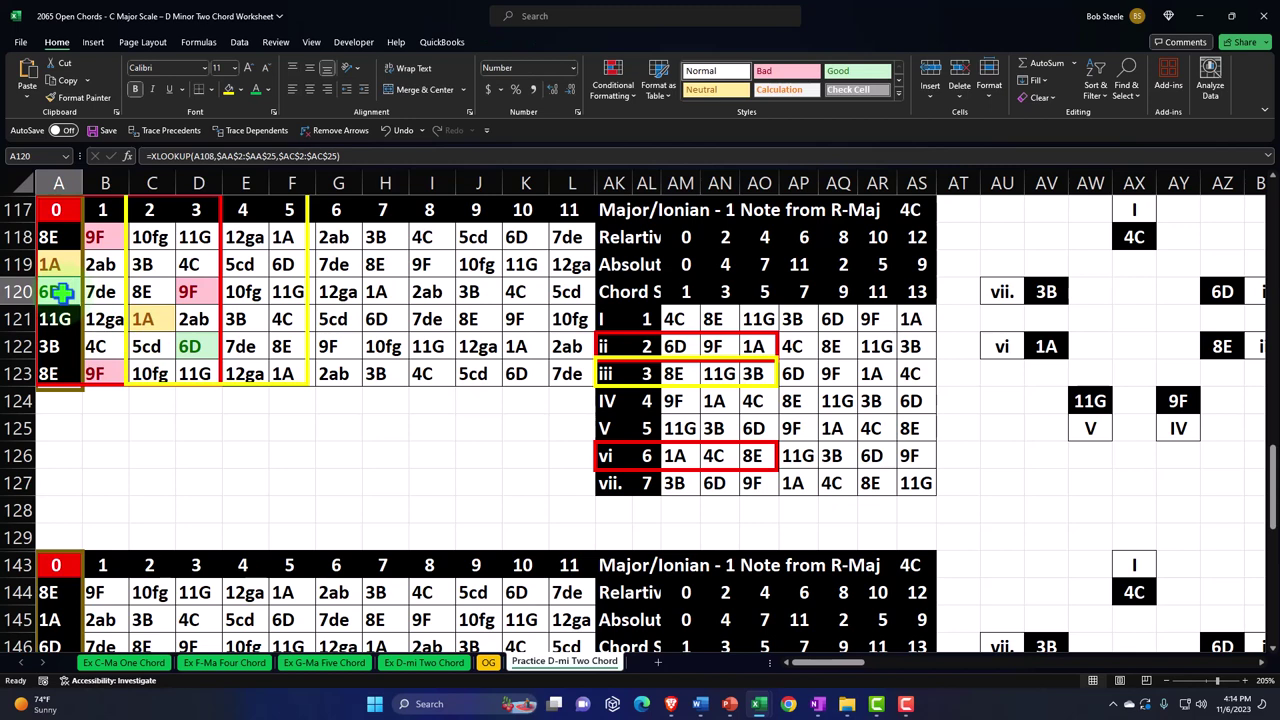
Select the chord block C118:F123
{"action": "left_click_drag", "start_coordinate": [103, 320], "coordinate": [180, 372]}
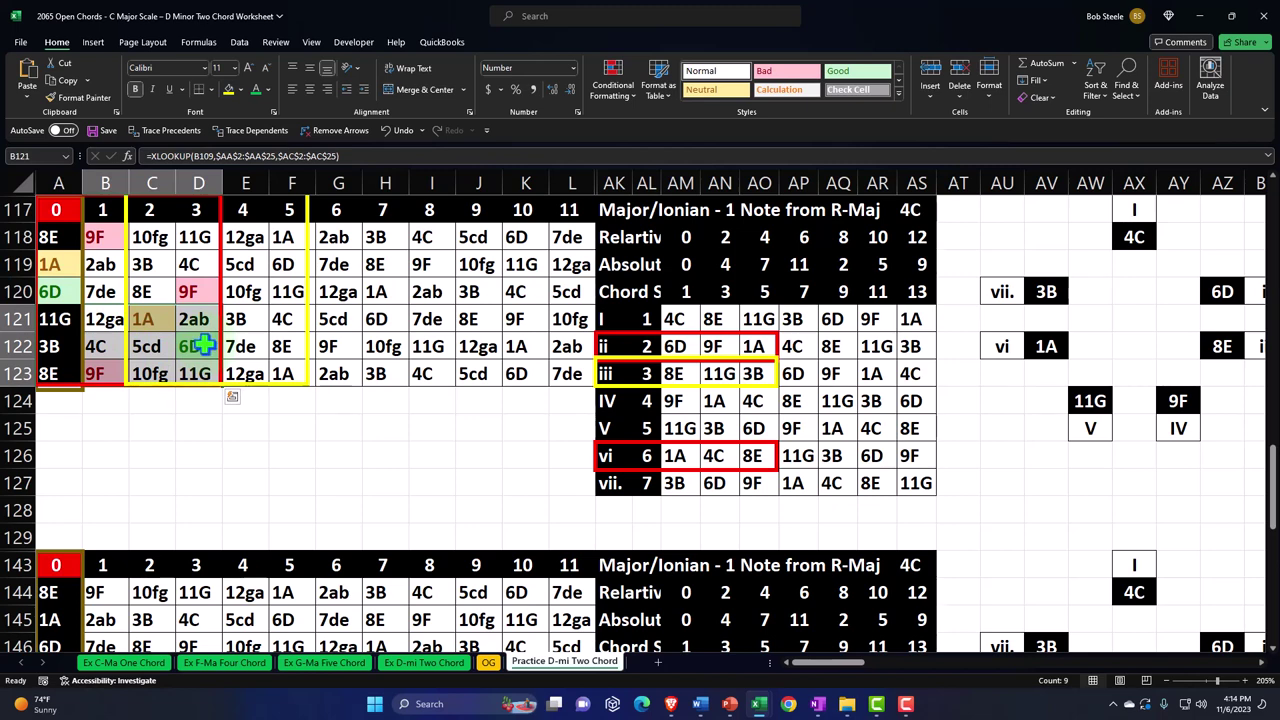
{"action": "left_click", "coordinate": [198, 345]}
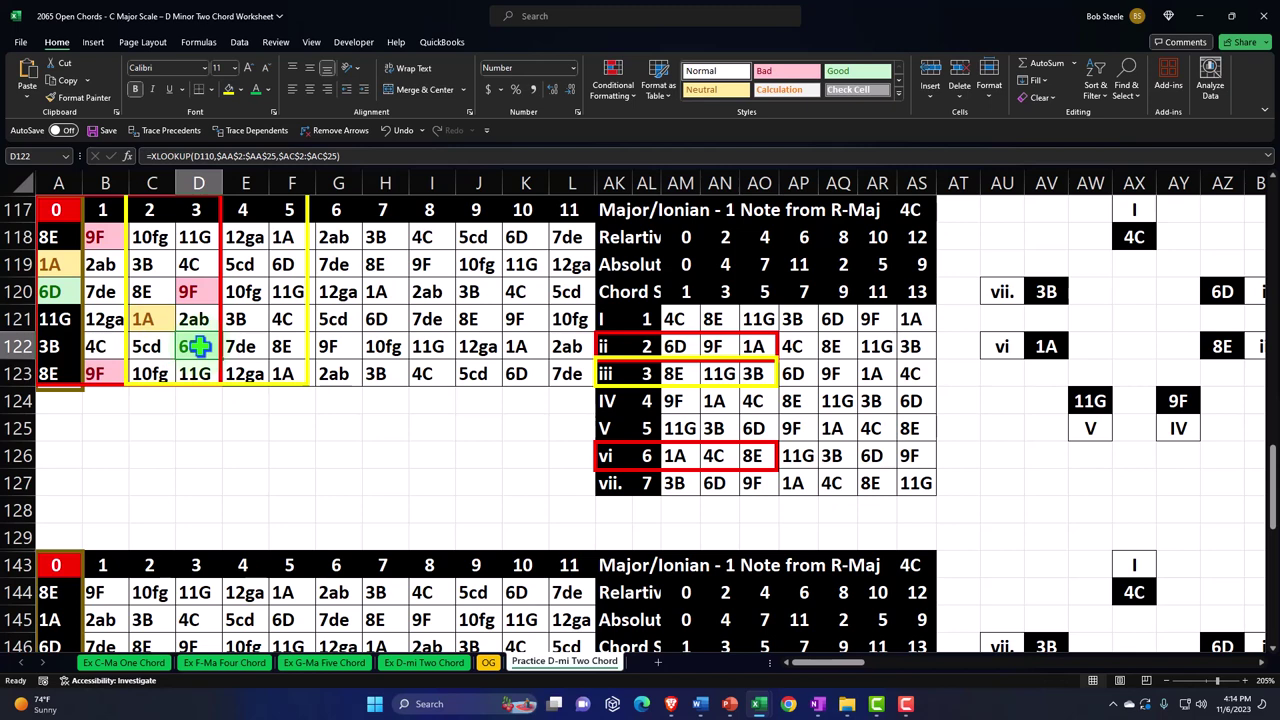
{"action": "left_click", "coordinate": [288, 345]}
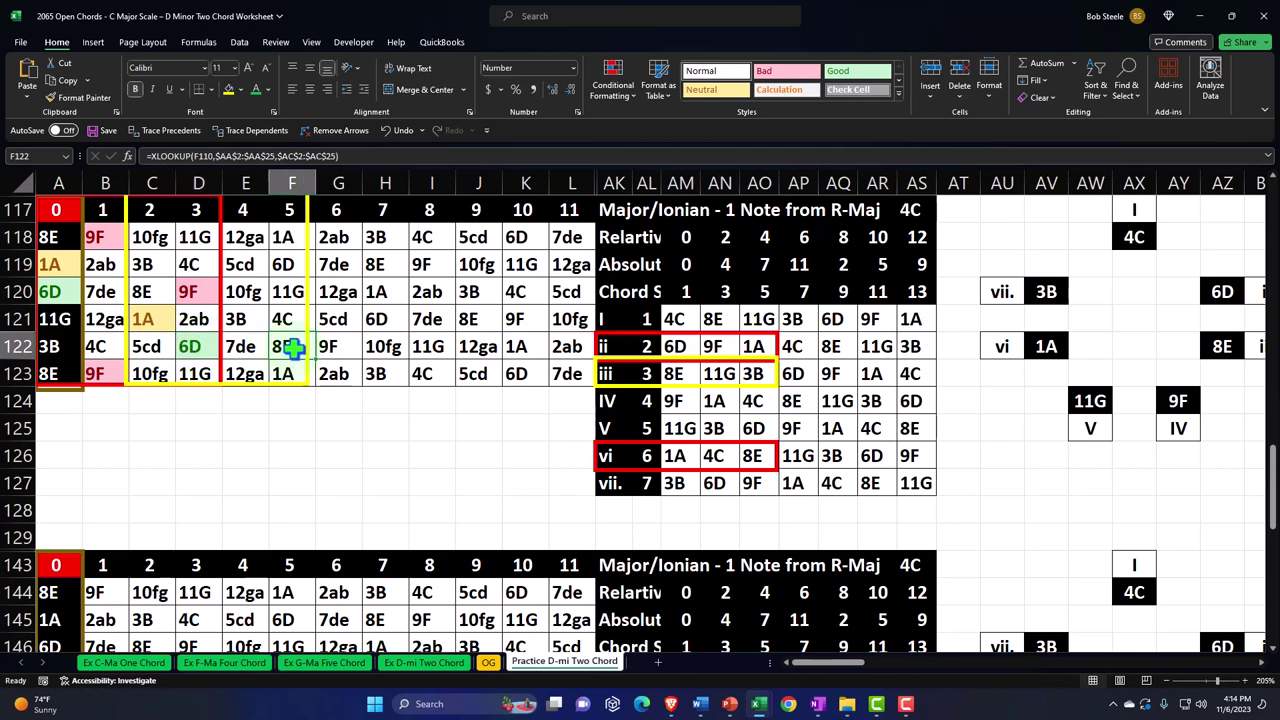
{"action": "left_click_drag", "start_coordinate": [150, 240], "coordinate": [282, 370]}
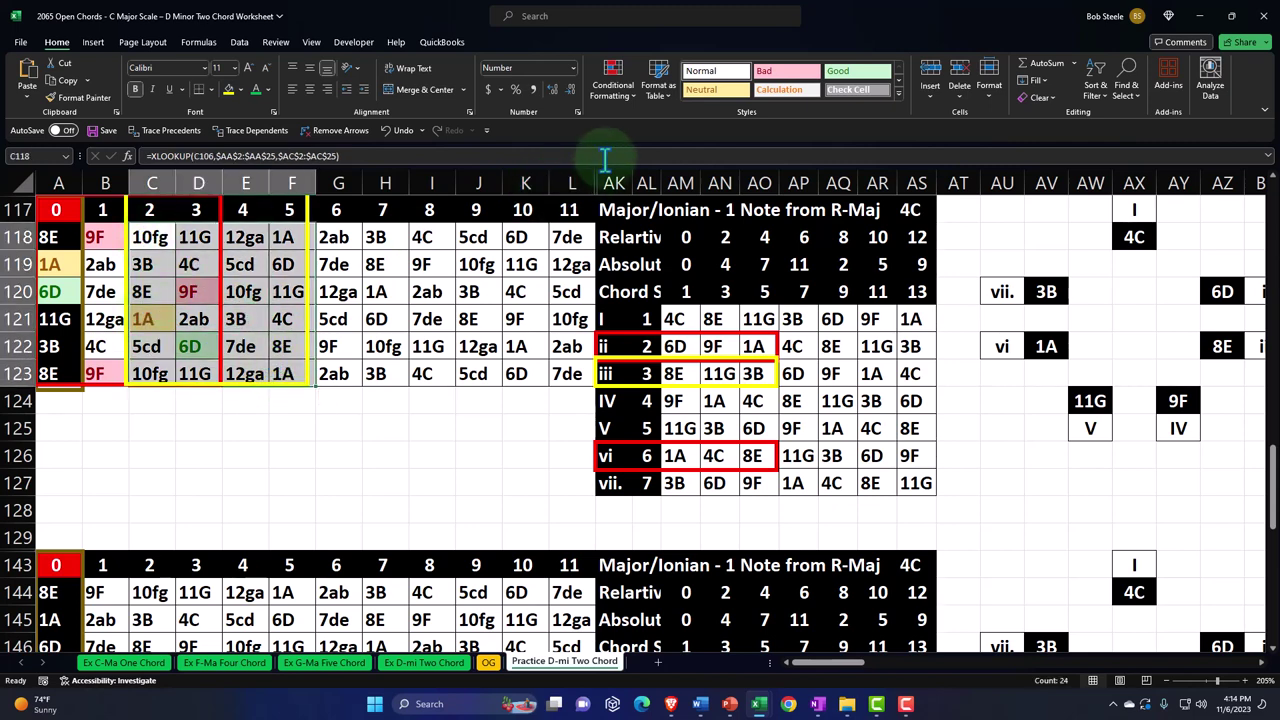
Add an Equal To rule shading cells matching AM123 (8E) with a light blue custom fill
{"action": "left_click", "coordinate": [619, 100]}
{"action": "mouse_move", "coordinate": [660, 125]}
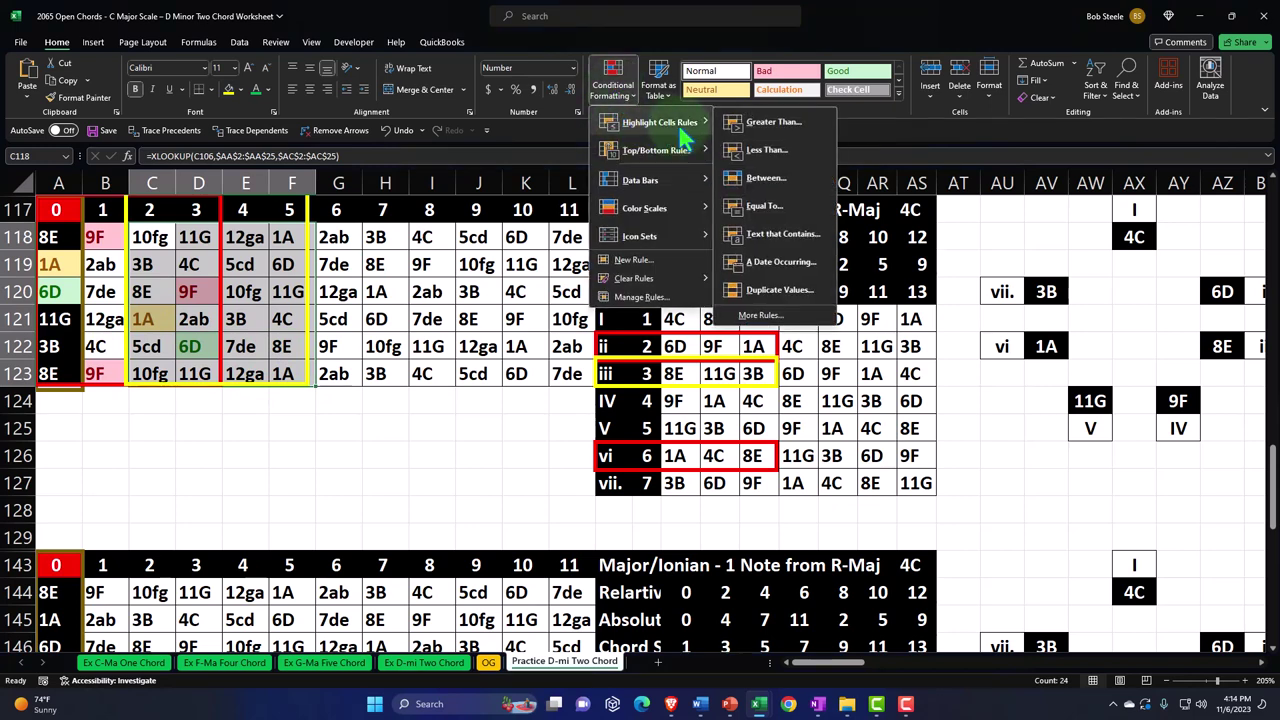
{"action": "left_click", "coordinate": [757, 212]}
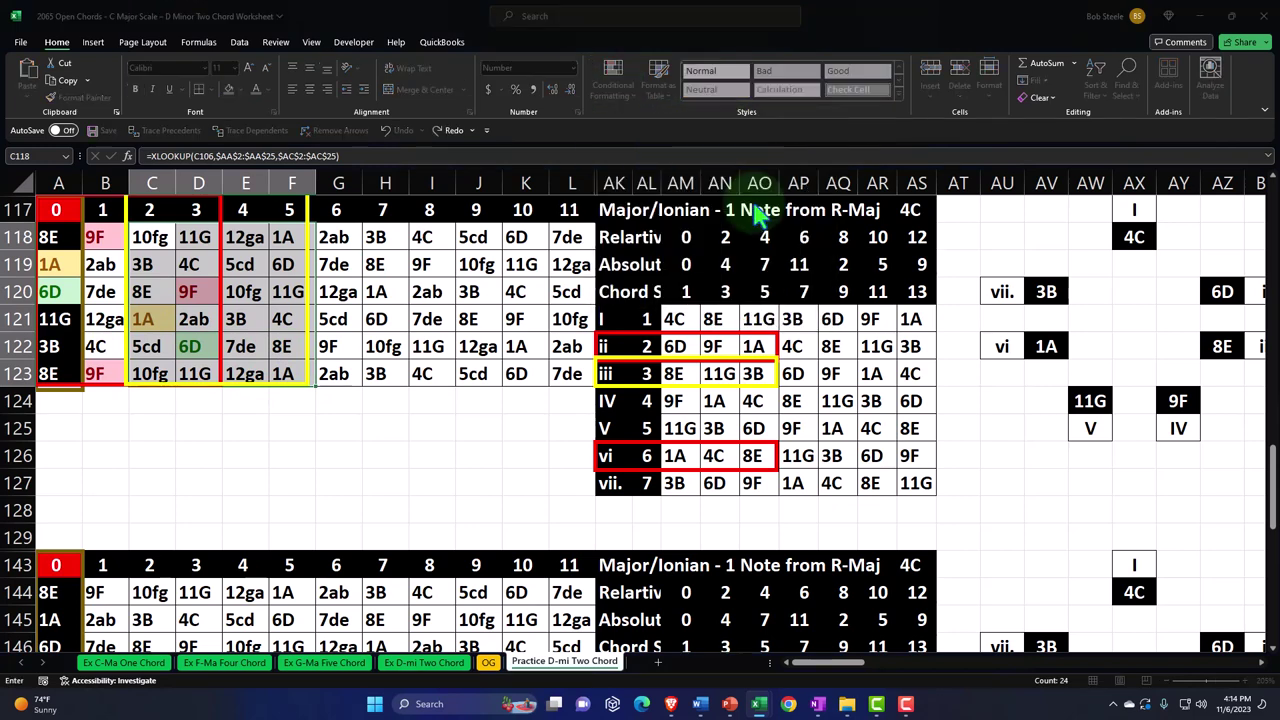
{"action": "left_click", "coordinate": [678, 374]}
{"action": "left_click", "coordinate": [838, 238]}
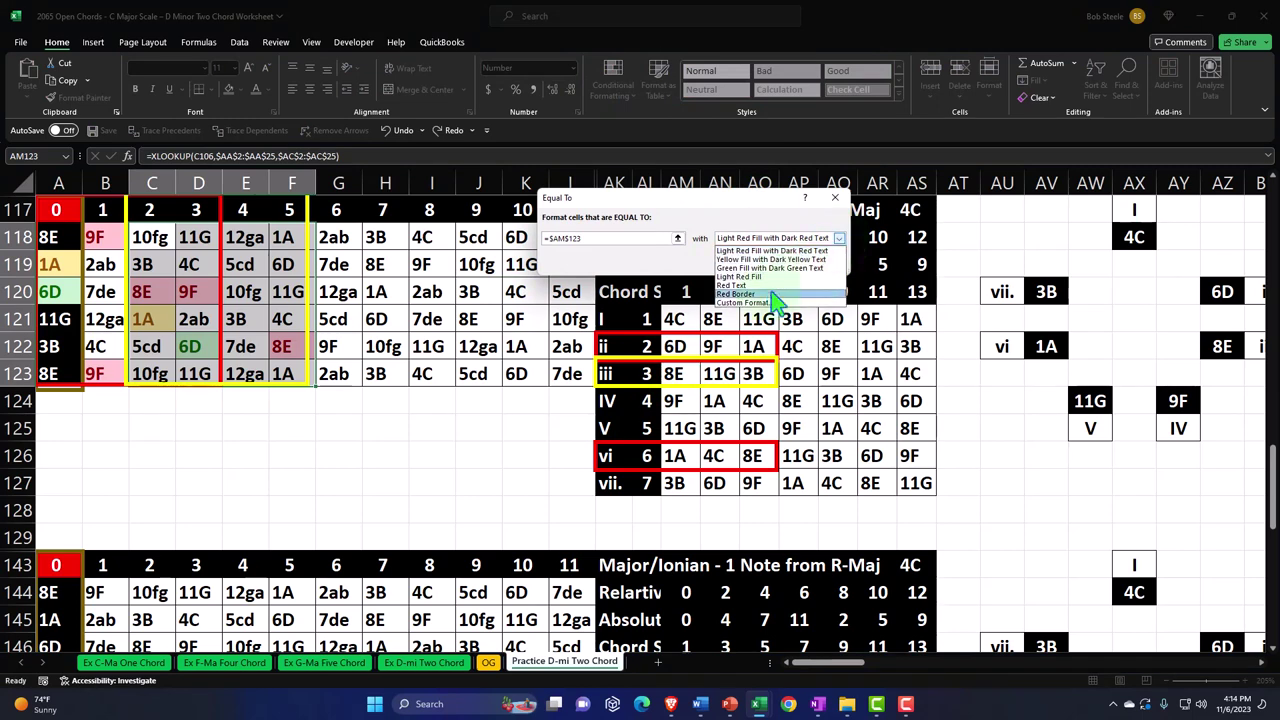
{"action": "left_click", "coordinate": [768, 307]}
{"action": "left_click", "coordinate": [611, 200]}
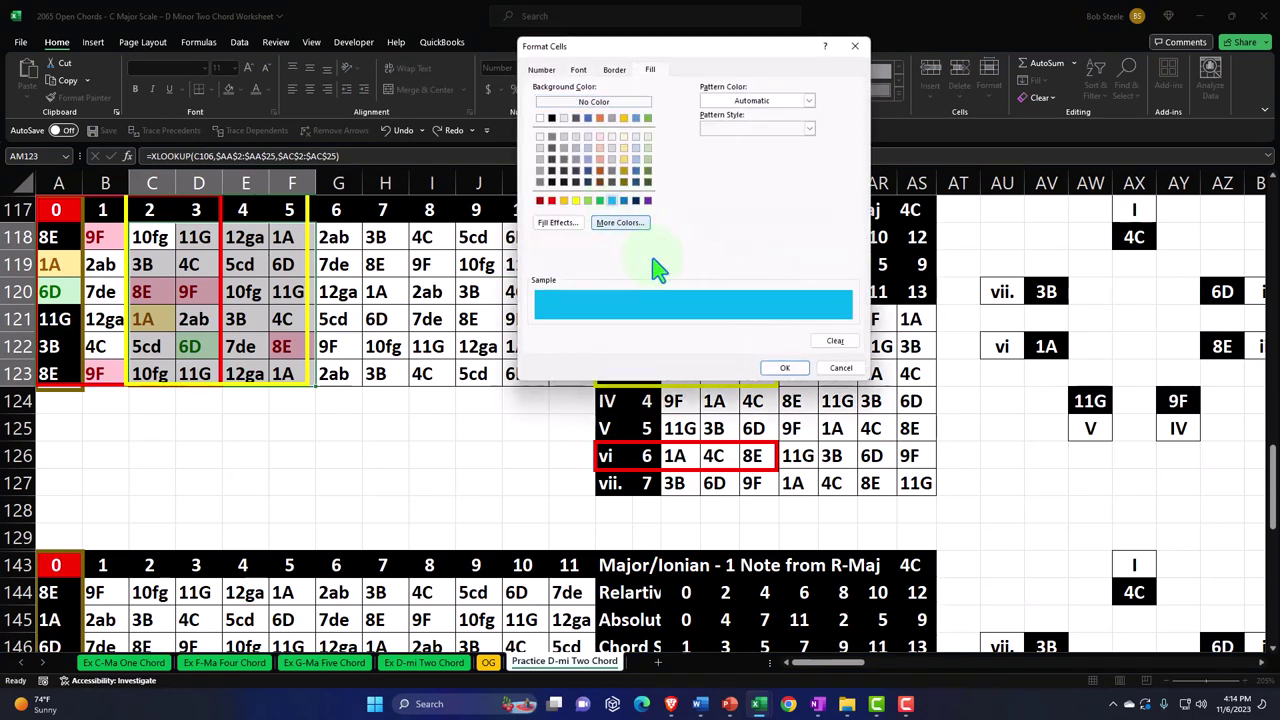
{"action": "left_click", "coordinate": [786, 369]}
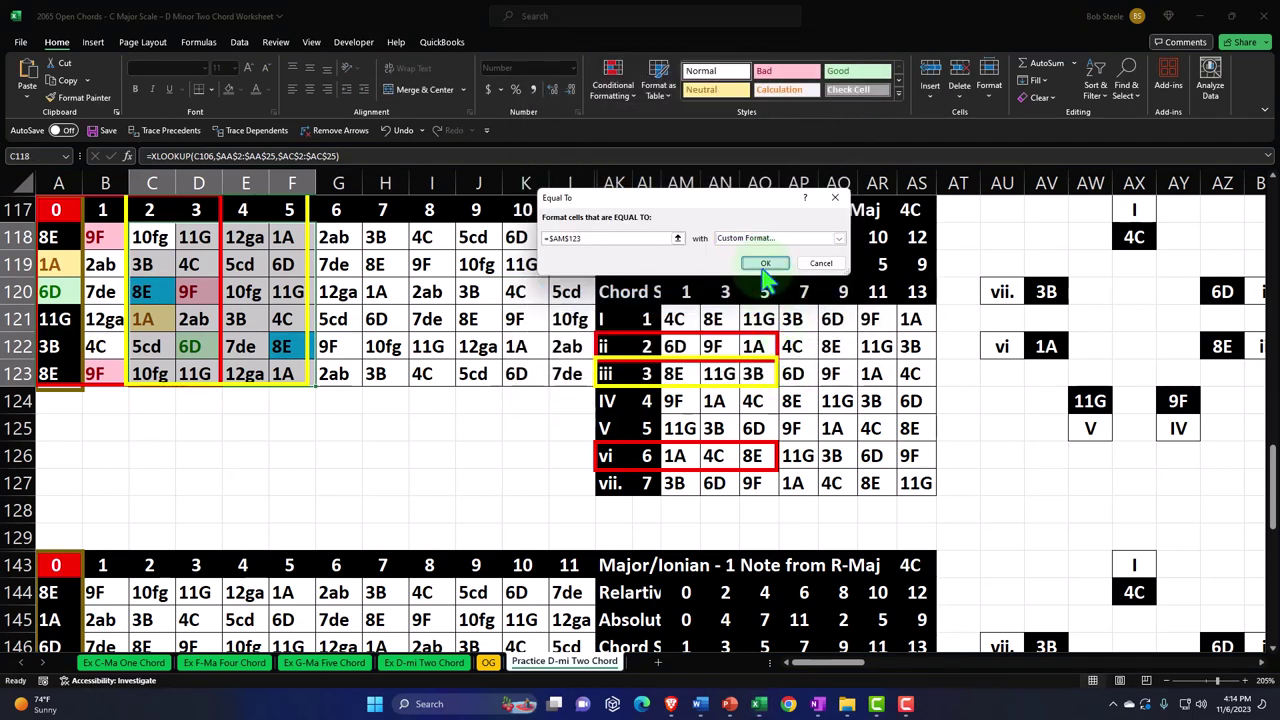
{"action": "left_click", "coordinate": [766, 263]}
Add an Equal To rule shading cells matching AN123 (11G) light blue
{"action": "left_click", "coordinate": [613, 85]}
{"action": "mouse_move", "coordinate": [650, 130]}
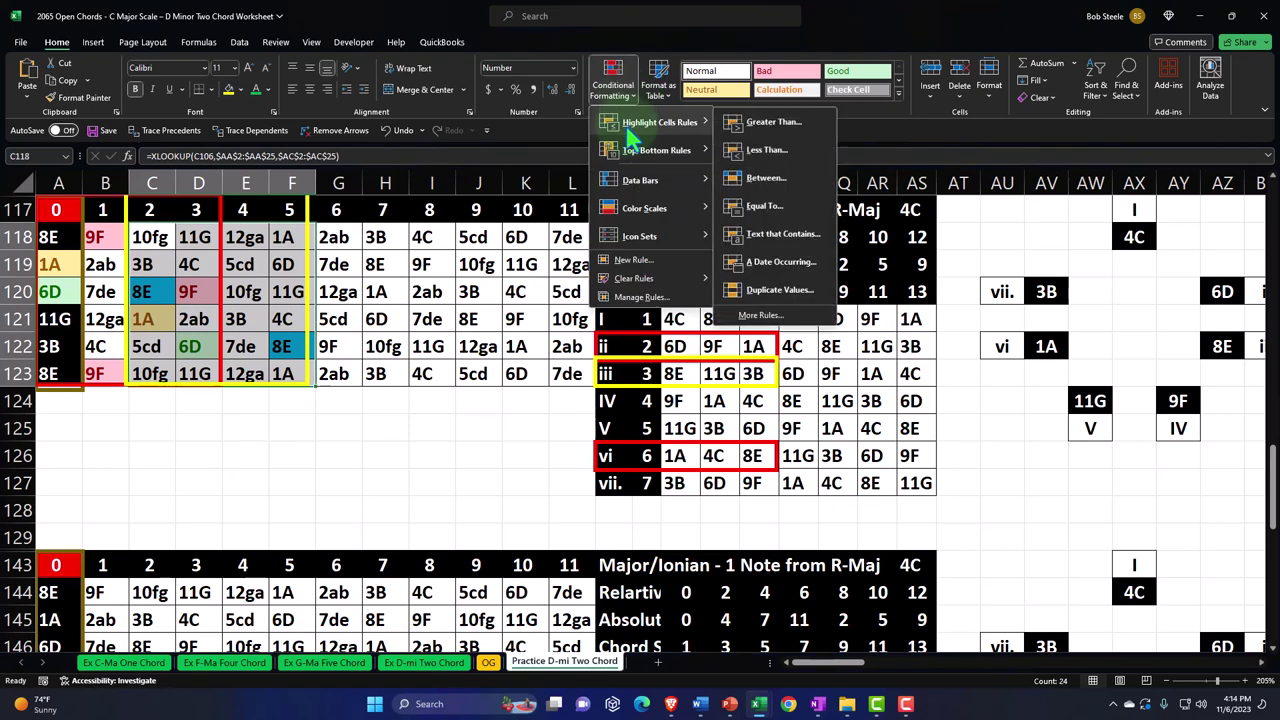
{"action": "left_click", "coordinate": [752, 198]}
{"action": "left_click", "coordinate": [719, 373]}
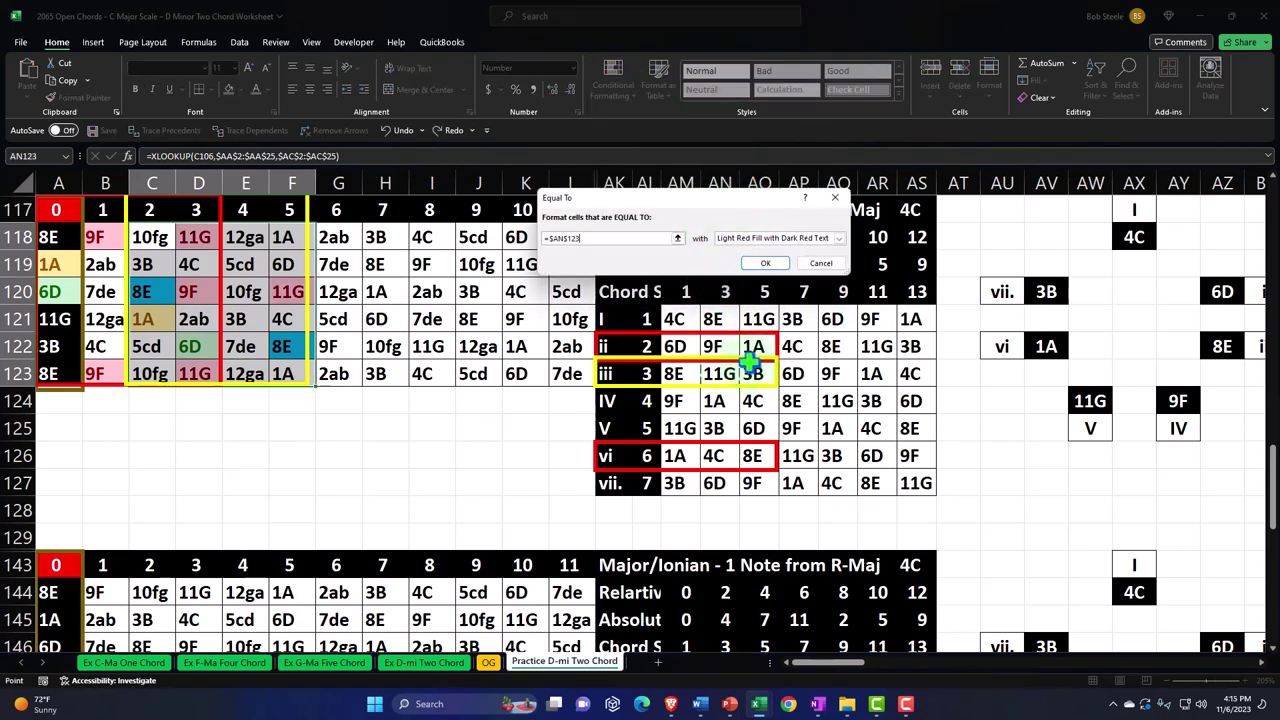
{"action": "left_click", "coordinate": [838, 238]}
{"action": "left_click", "coordinate": [770, 310]}
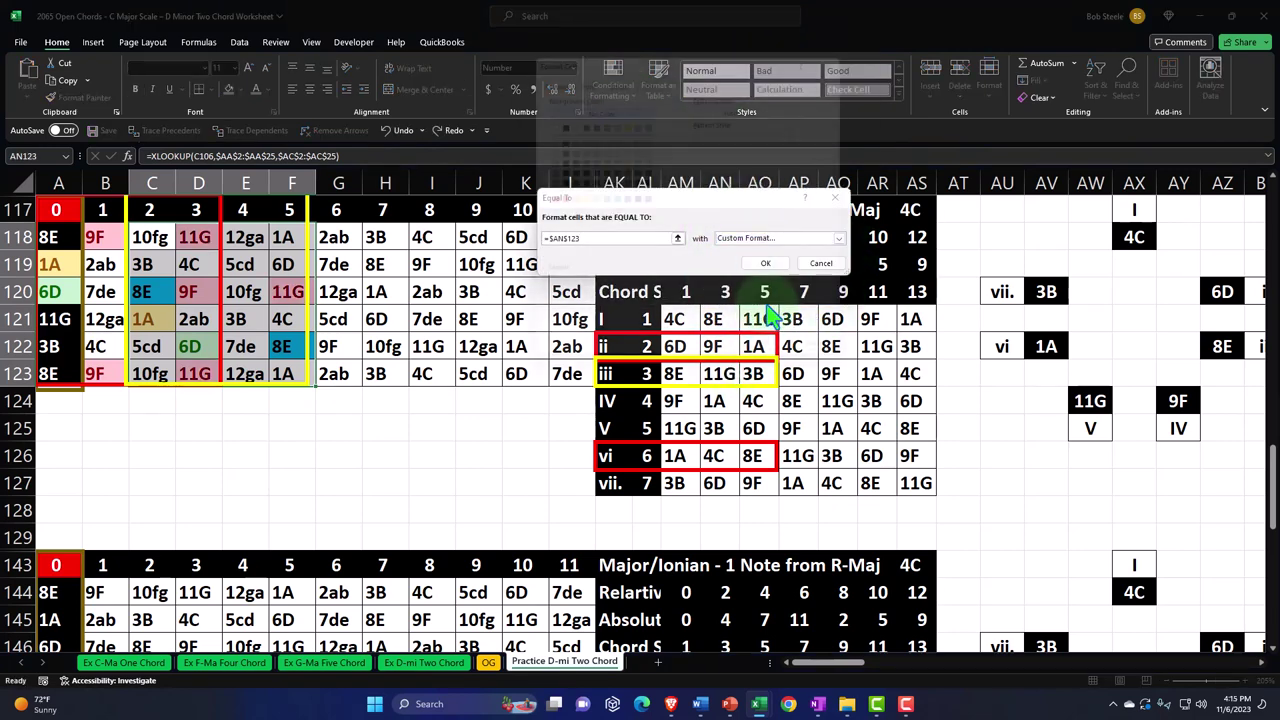
{"action": "left_click", "coordinate": [611, 200]}
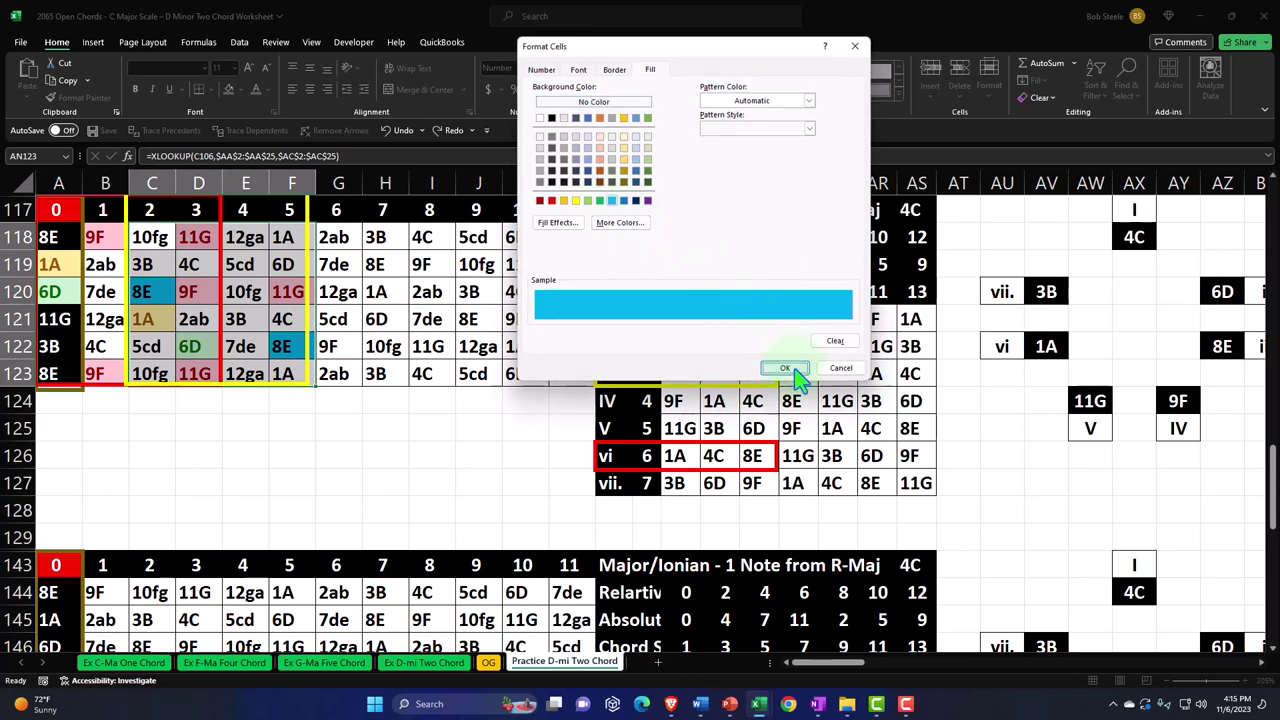
{"action": "left_click", "coordinate": [785, 367]}
{"action": "left_click", "coordinate": [765, 263]}
Add a 3B (AO123) rule with the default red fill, then undo it
{"action": "left_click", "coordinate": [614, 80]}
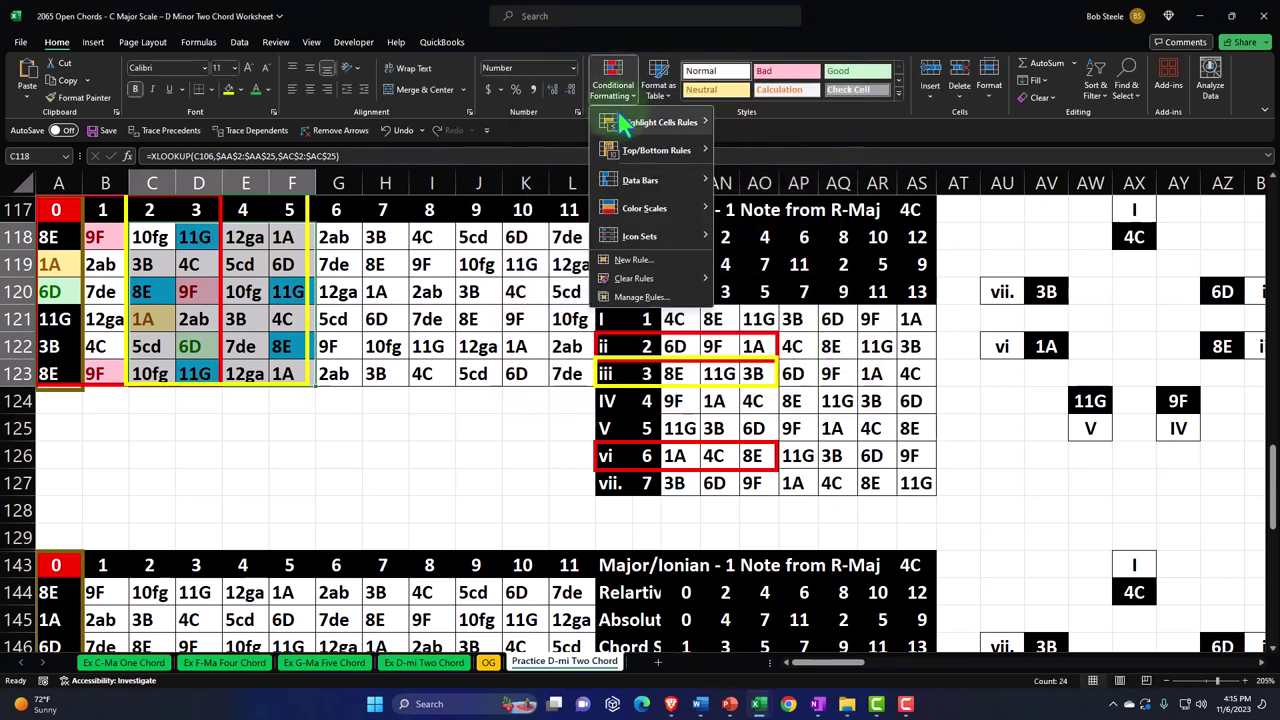
{"action": "left_click", "coordinate": [764, 205]}
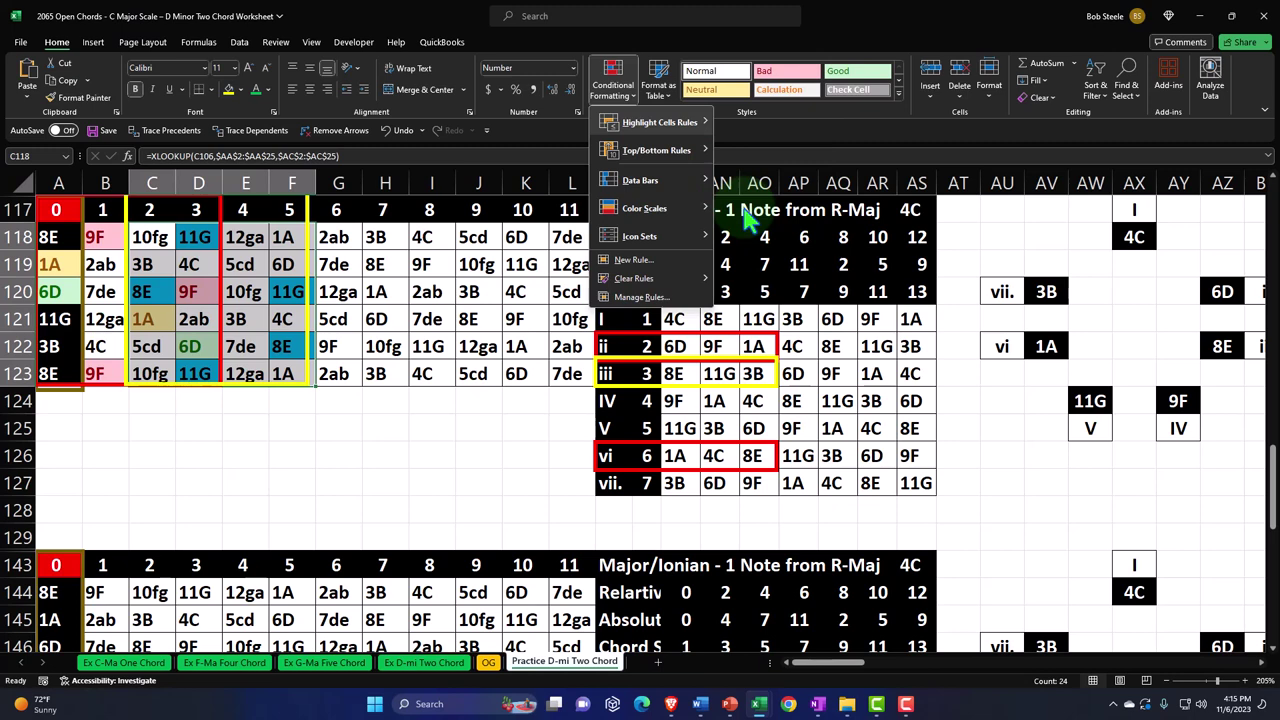
{"action": "left_click", "coordinate": [760, 373]}
{"action": "left_click", "coordinate": [765, 263]}
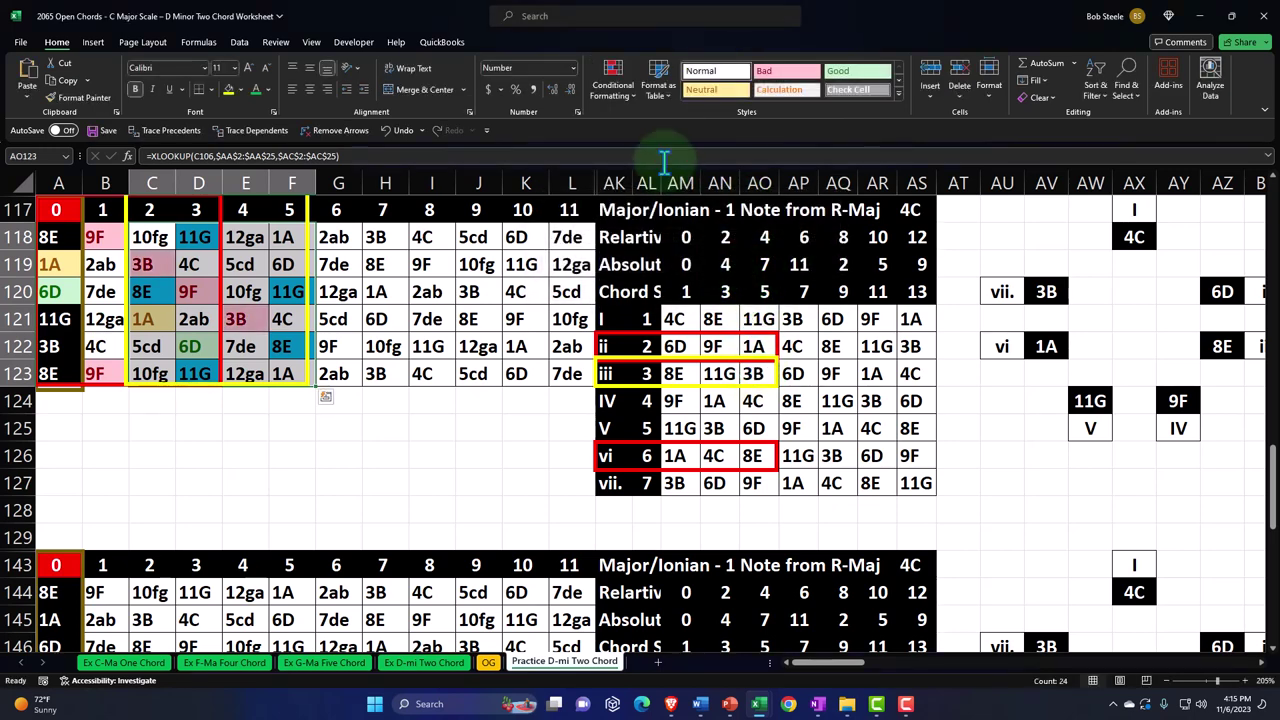
{"action": "left_click", "coordinate": [398, 130]}
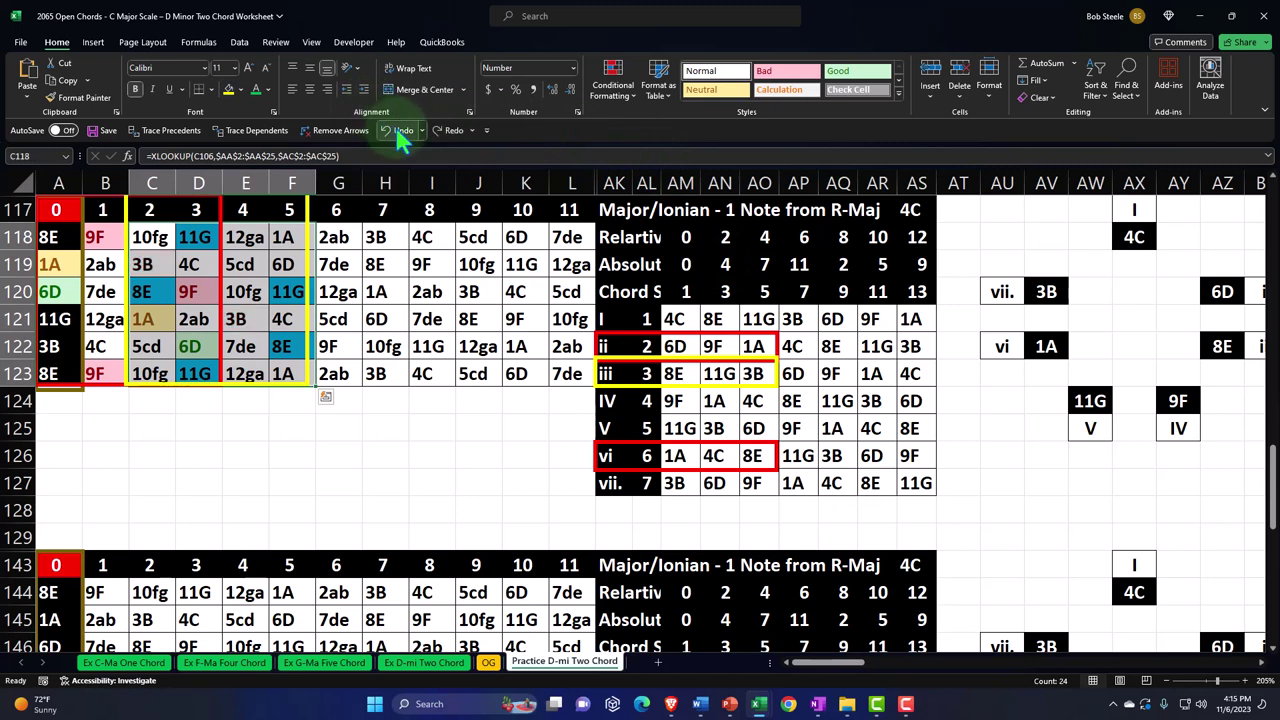
Recreate the AO123 (3B) Equal To rule with a light blue custom fill
{"action": "left_click", "coordinate": [612, 82]}
{"action": "mouse_move", "coordinate": [650, 122]}
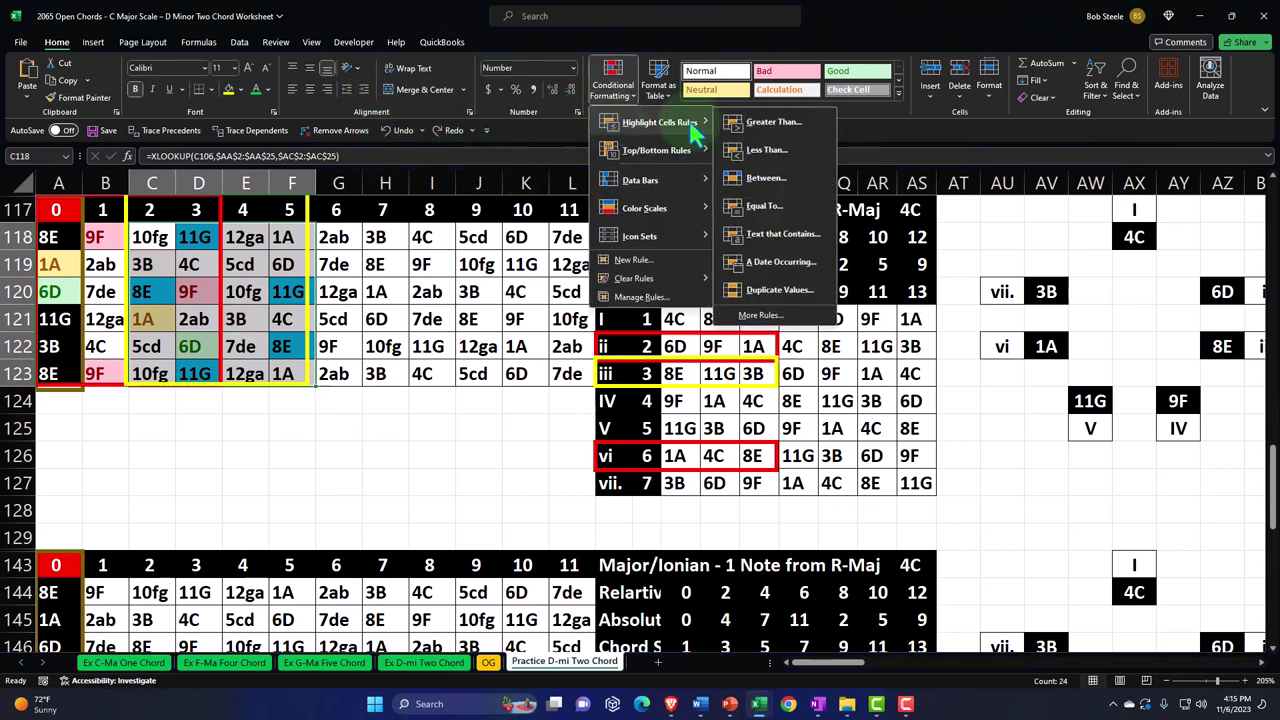
{"action": "left_click", "coordinate": [764, 209]}
{"action": "left_click", "coordinate": [778, 240]}
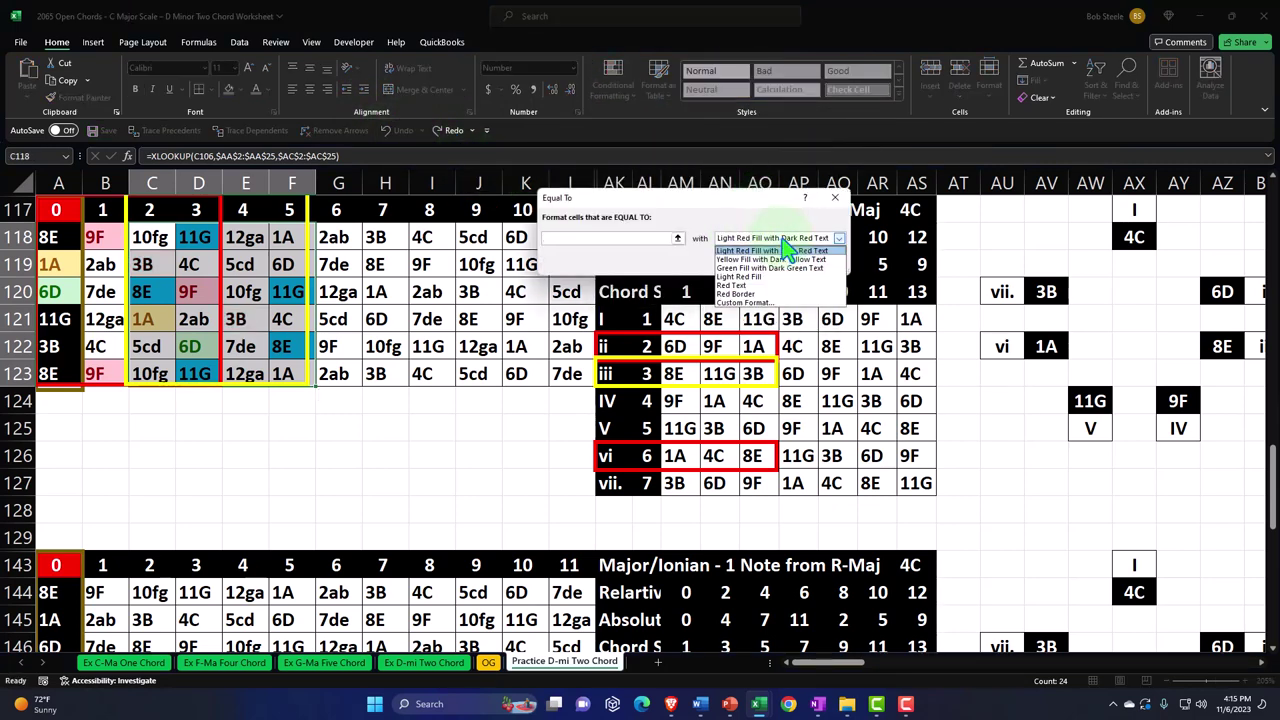
{"action": "left_click", "coordinate": [780, 315]}
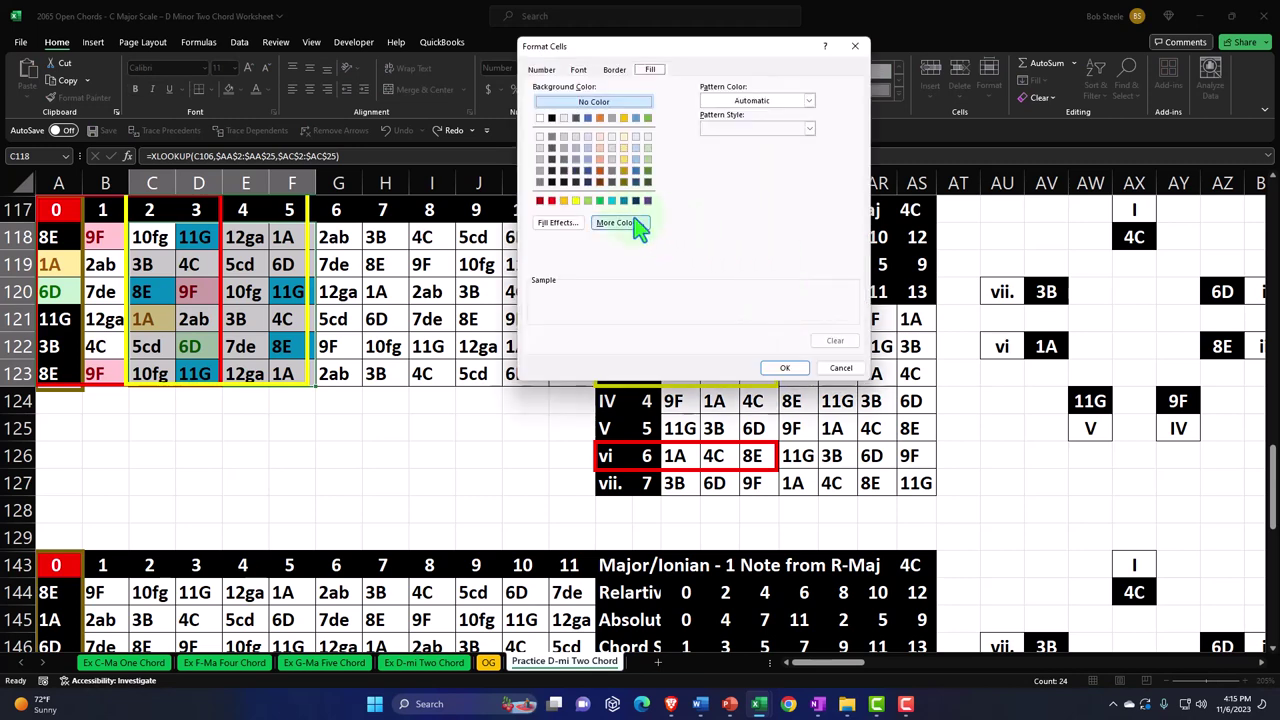
{"action": "left_click", "coordinate": [611, 200]}
{"action": "left_click", "coordinate": [786, 368]}
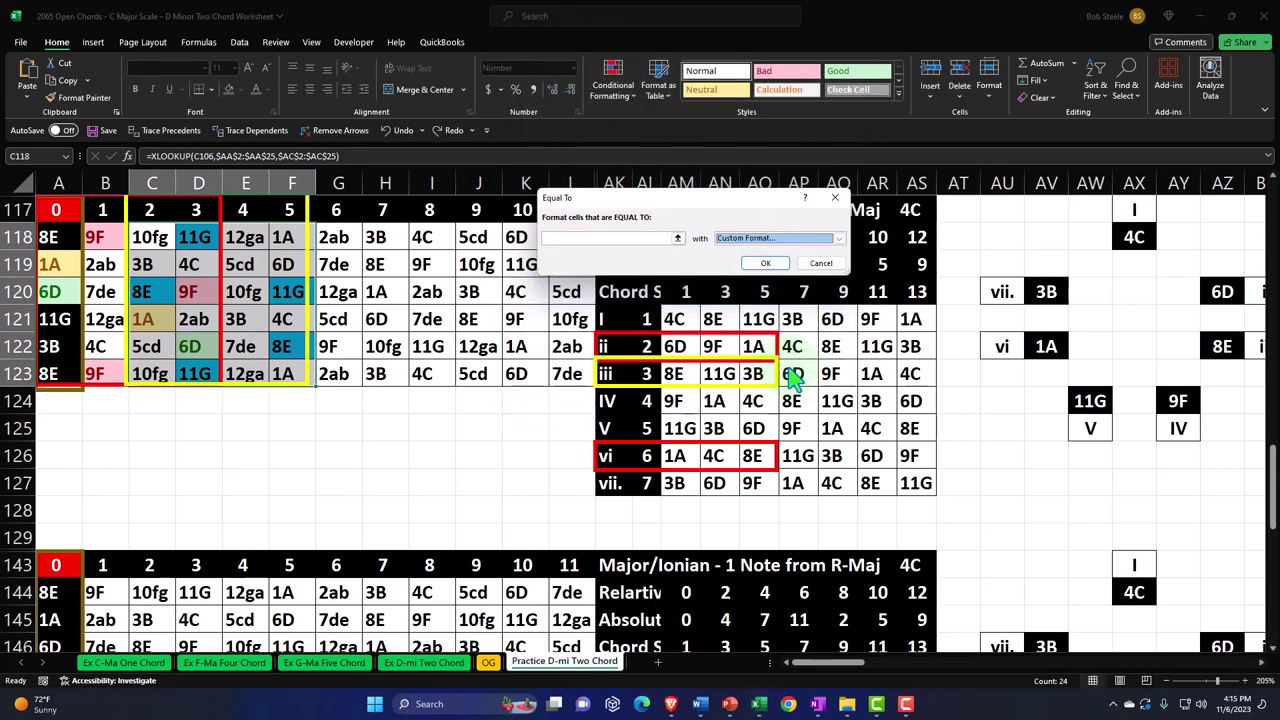
{"action": "left_click", "coordinate": [650, 238]}
{"action": "left_click", "coordinate": [760, 373]}
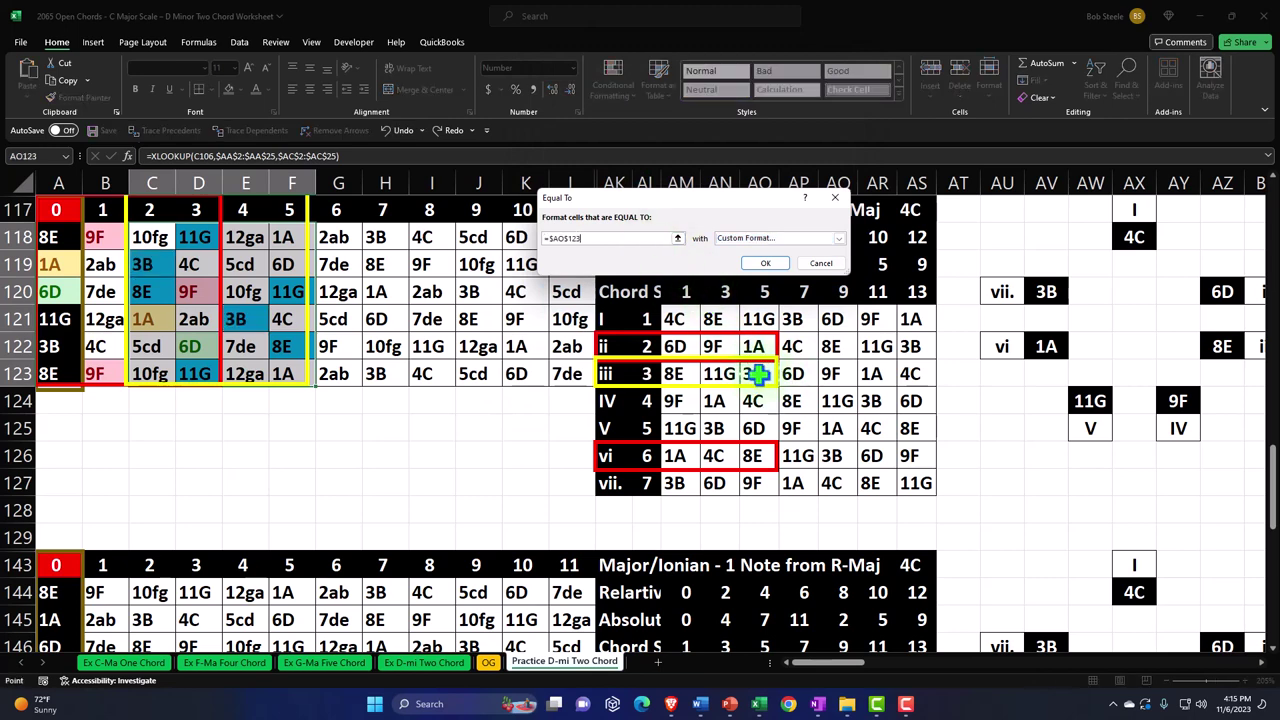
{"action": "left_click", "coordinate": [770, 263]}
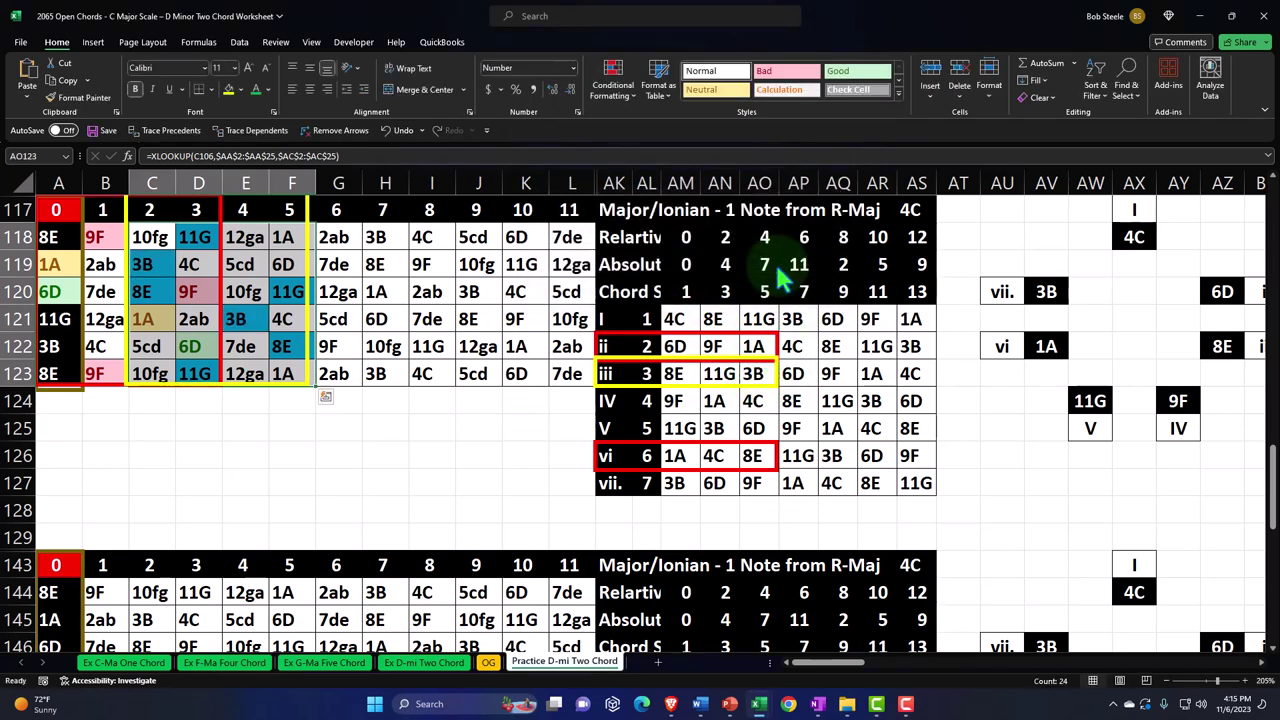
{"action": "left_click", "coordinate": [485, 453]}
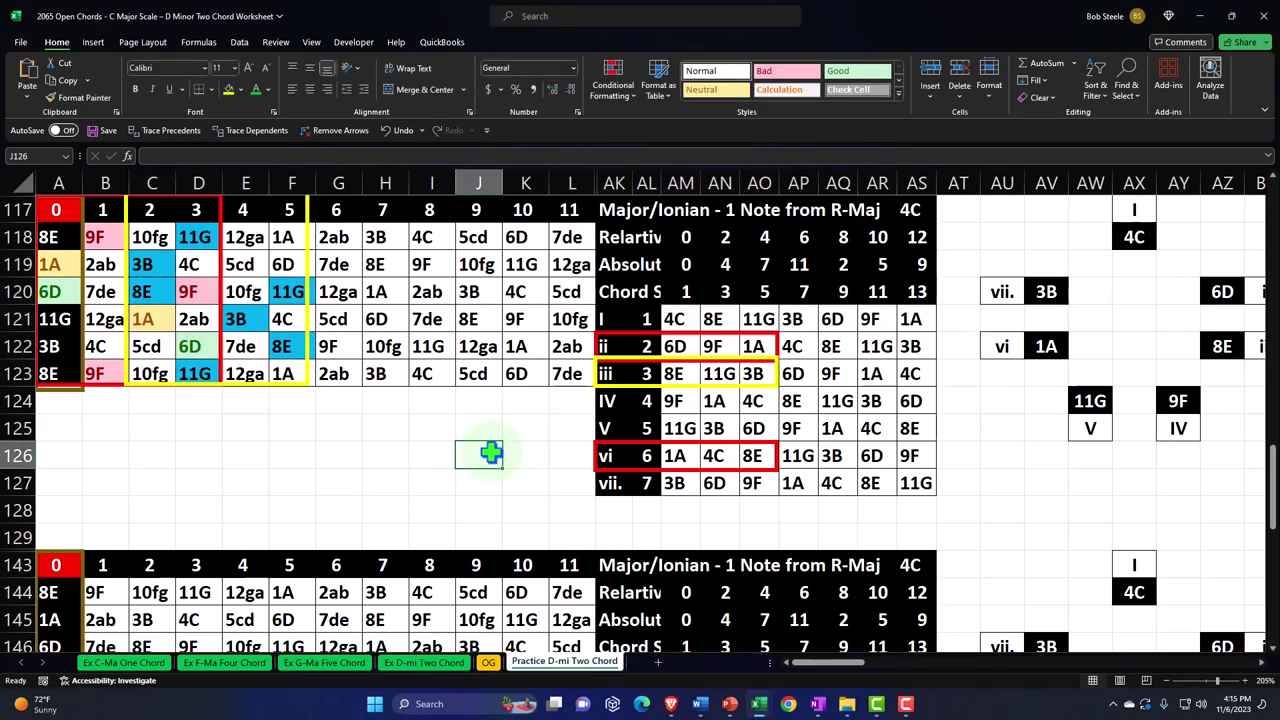
Drag the yellow outline's right edge slightly outward to fully enclose column F
{"action": "left_click", "coordinate": [309, 313]}
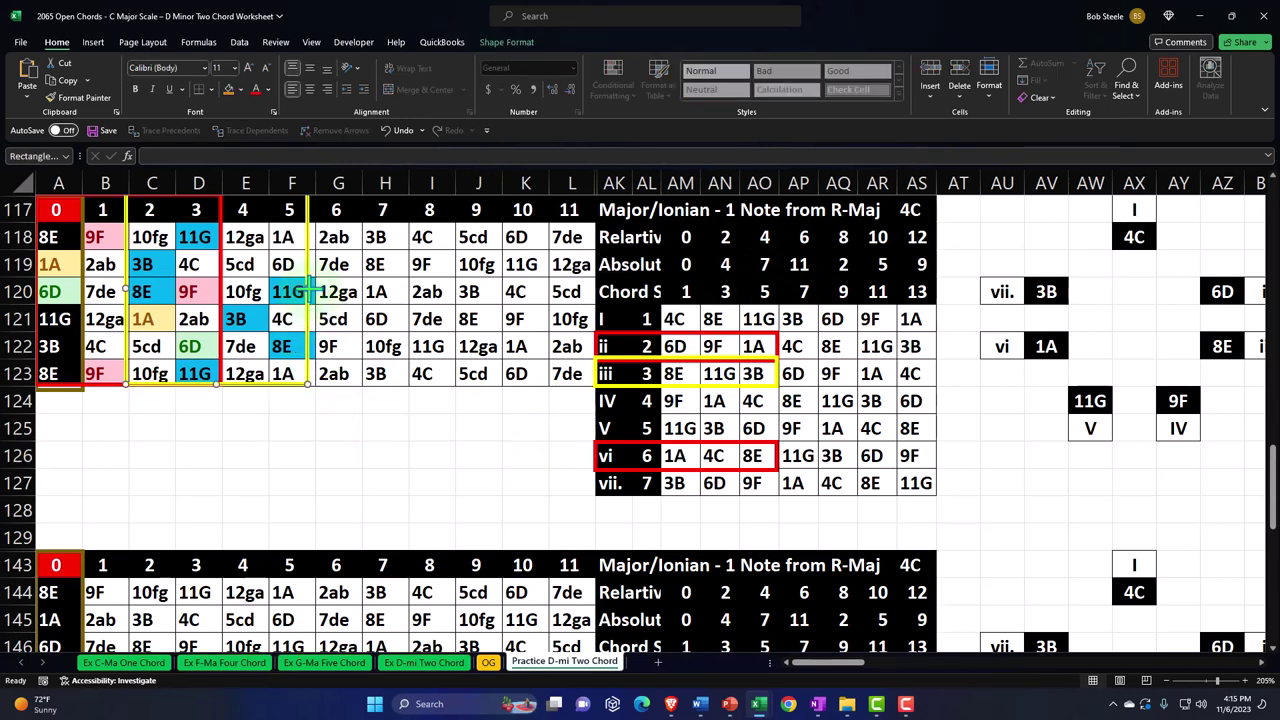
{"action": "left_click_drag", "start_coordinate": [312, 290], "coordinate": [318, 291]}
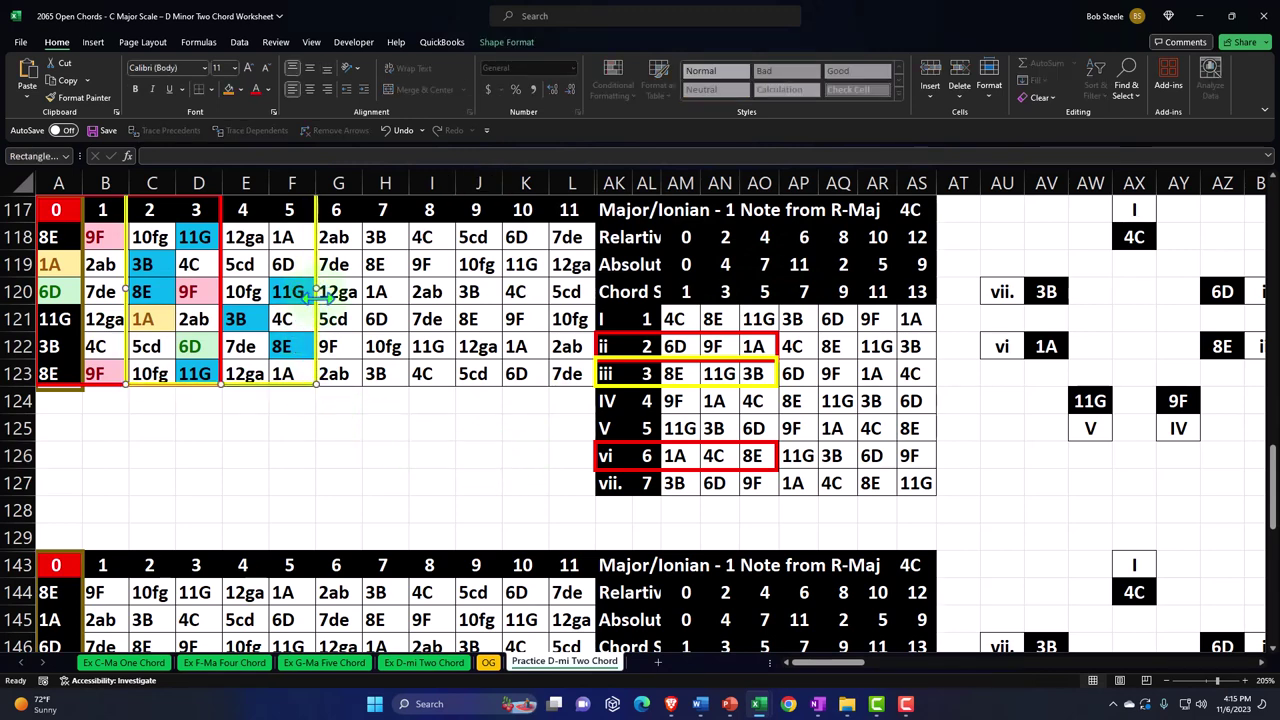
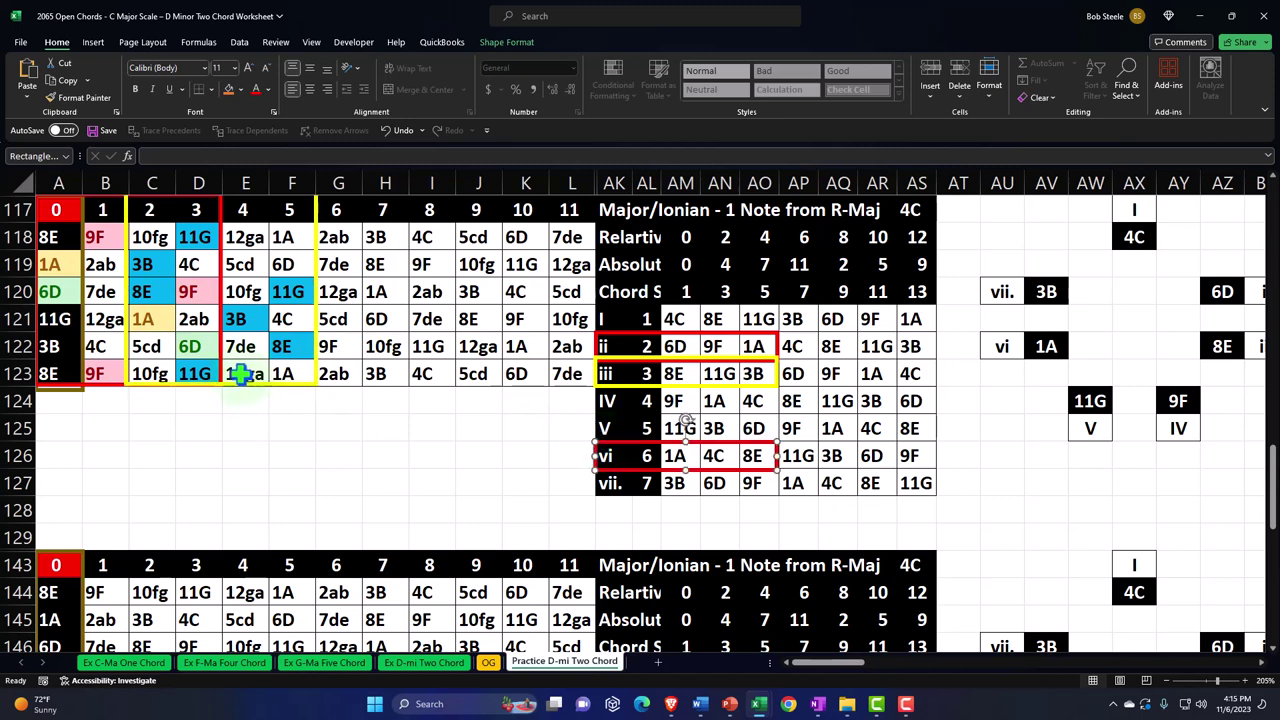
Duplicate the red chord box and drop the copy below the note grid
{"action": "left_click", "coordinate": [222, 326]}
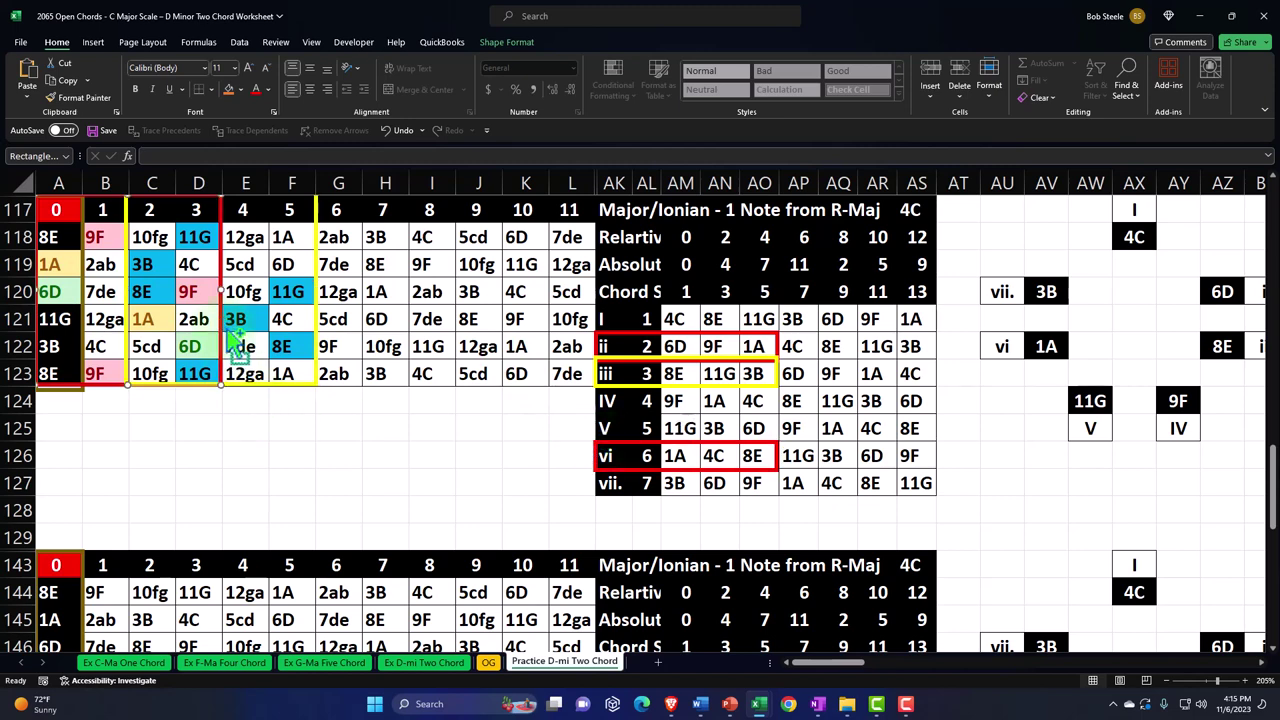
{"action": "left_click_drag", "start_coordinate": [236, 344], "coordinate": [455, 482]}
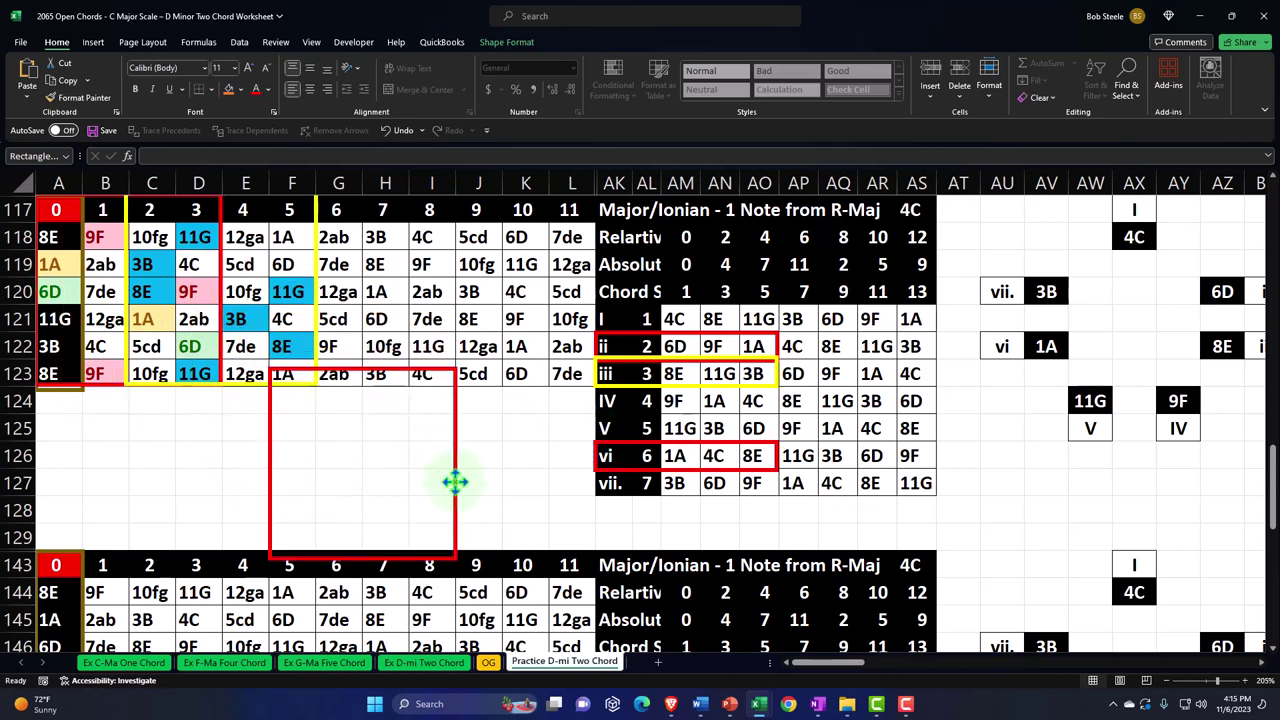
{"action": "left_click", "coordinate": [145, 289]}
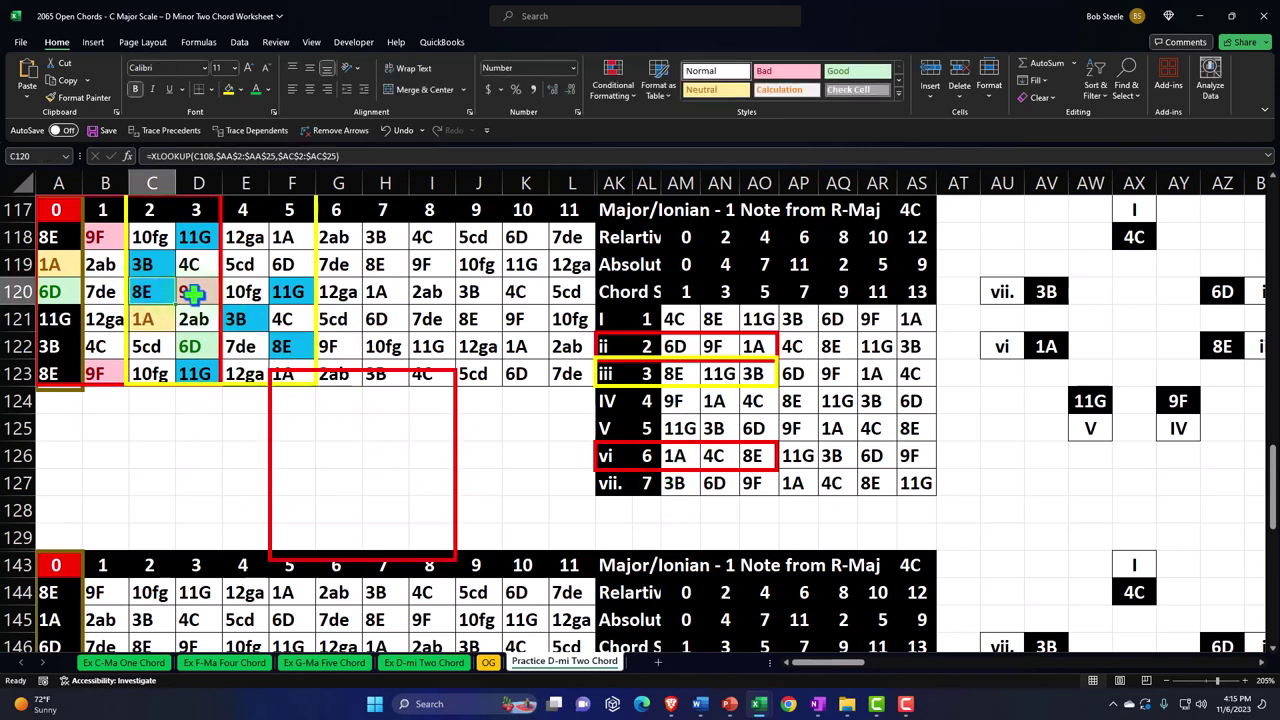
{"action": "key", "text": "Right"}
{"action": "key", "text": "Right"}
{"action": "key", "text": "Right"}
{"action": "key", "text": "Right"}
{"action": "key", "text": "Right"}
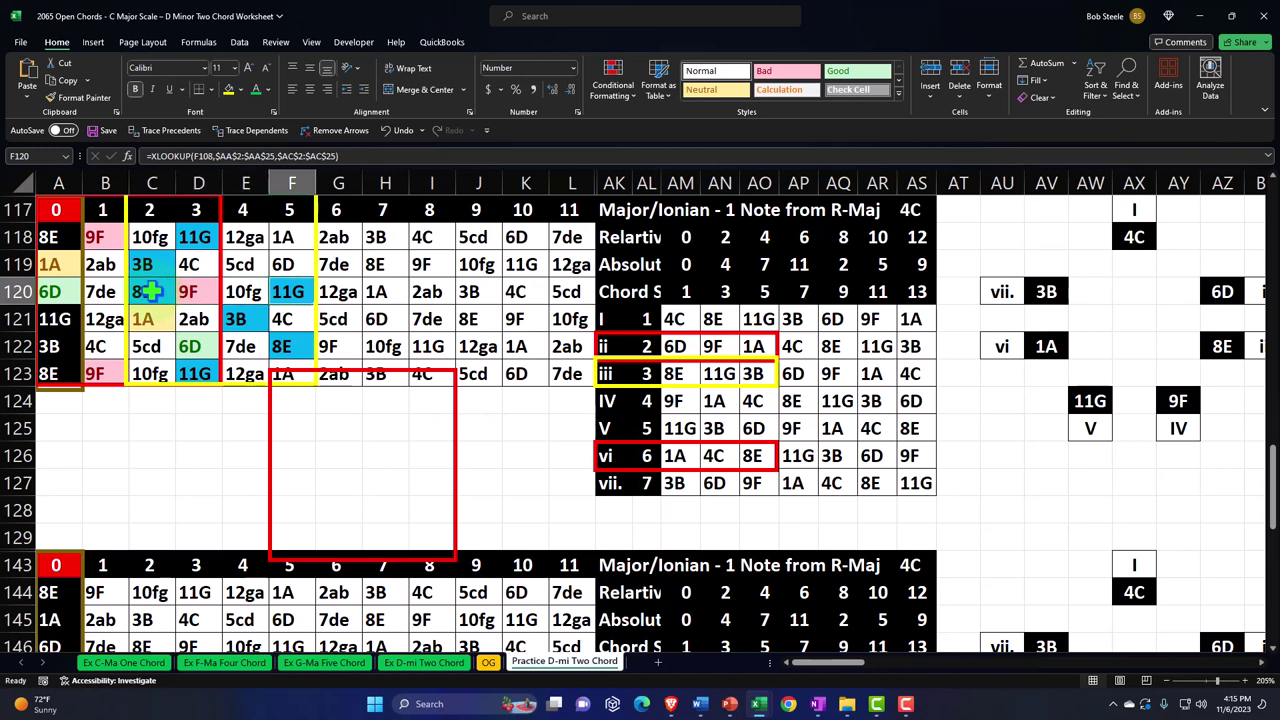
{"action": "key", "text": "Down"}
{"action": "key", "text": "Down"}
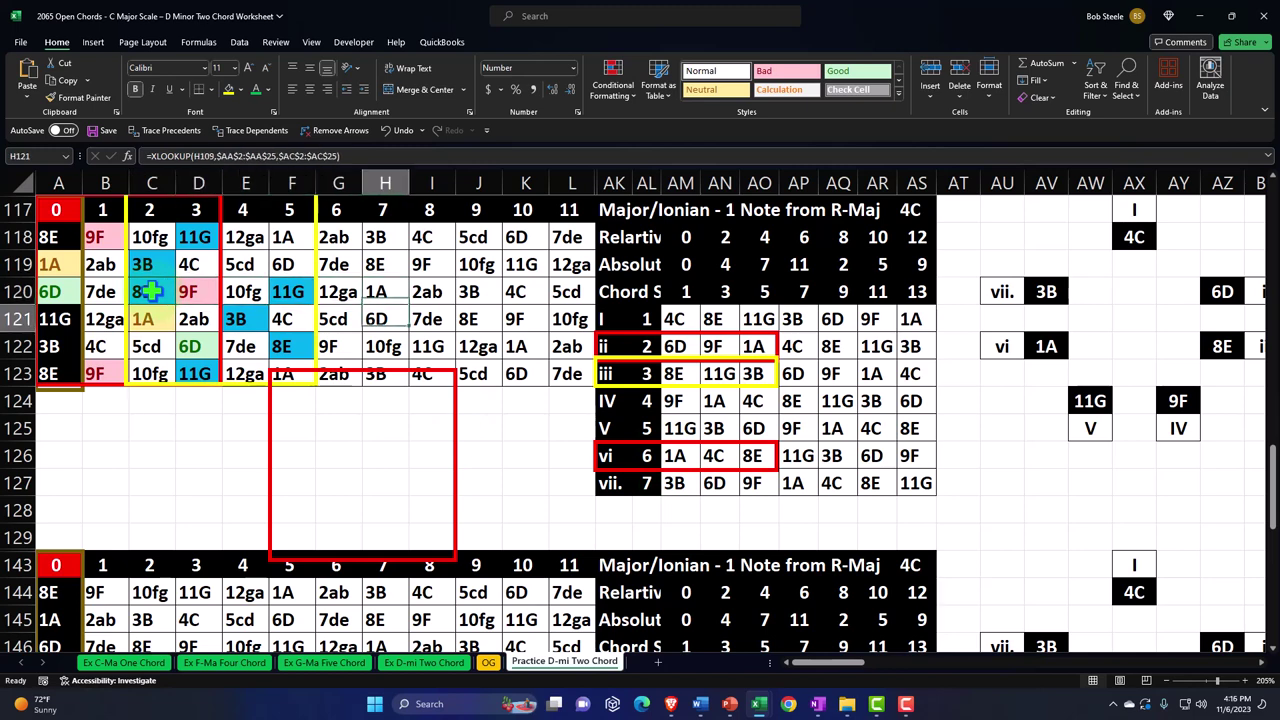
{"action": "key", "text": "Left"}
{"action": "key", "text": "Left"}
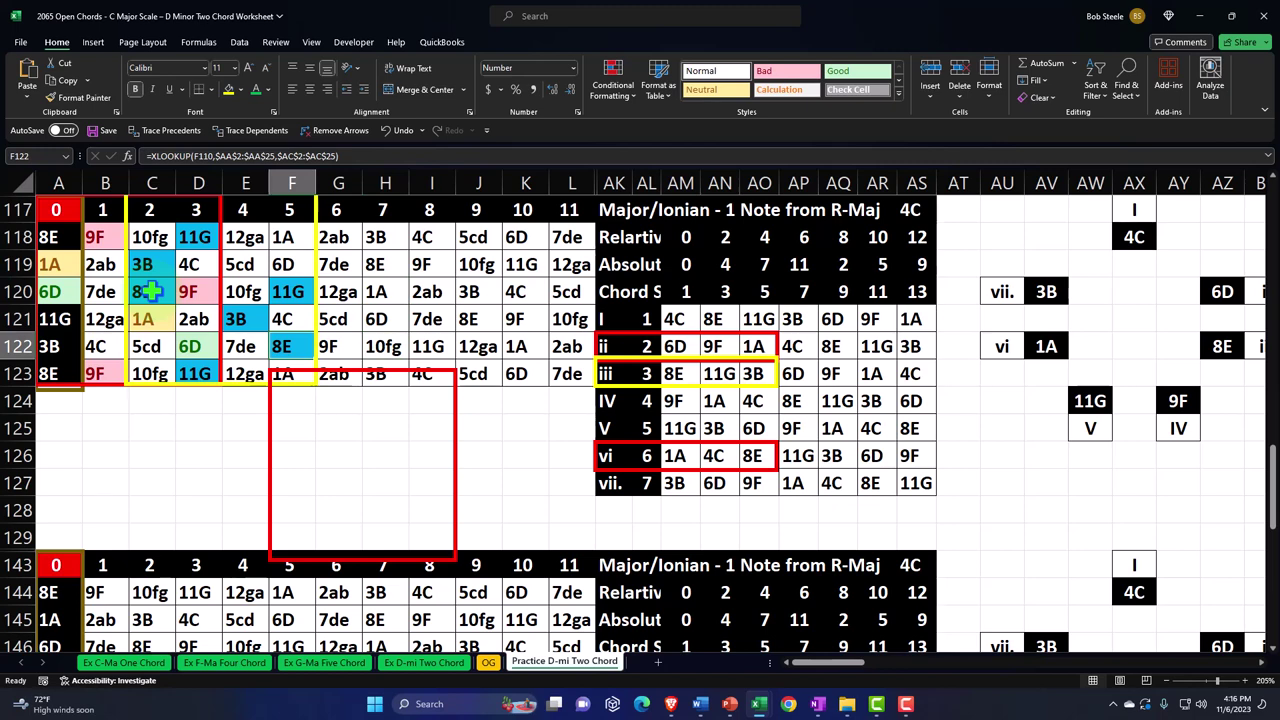
{"action": "key", "text": "Right"}
{"action": "key", "text": "Right"}
{"action": "key", "text": "Right"}
{"action": "key", "text": "Right"}
{"action": "key", "text": "Right"}
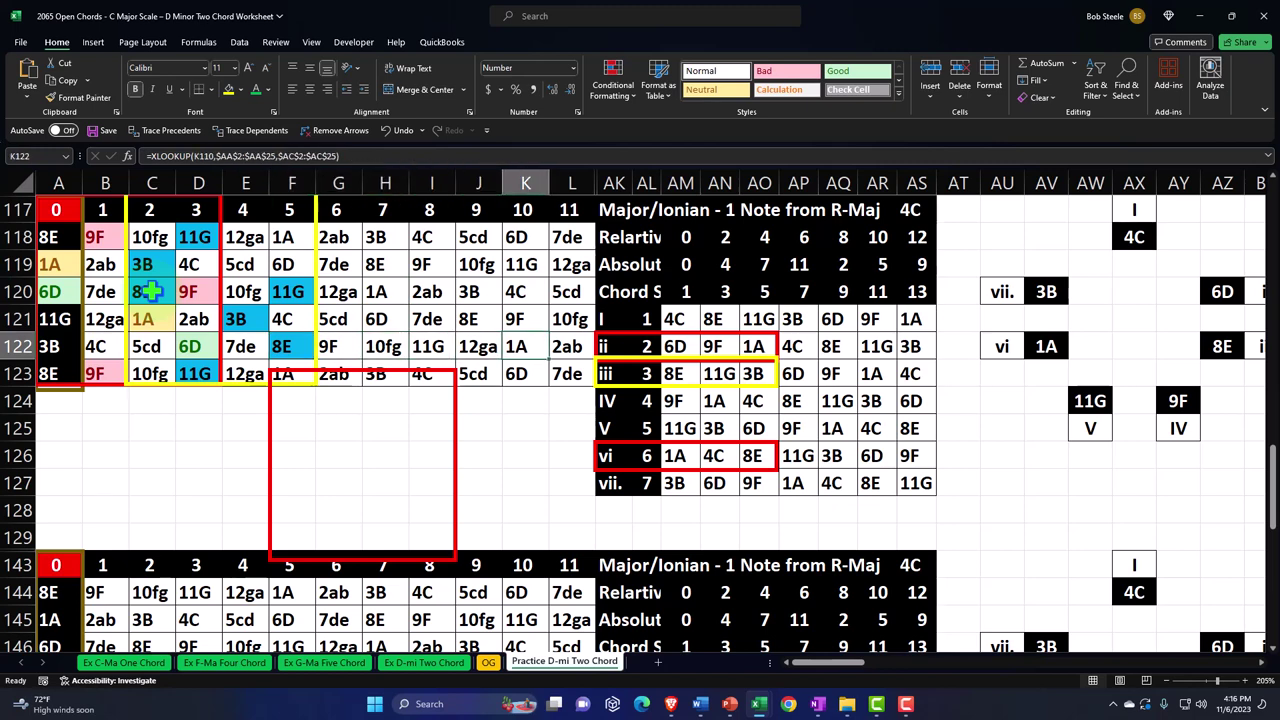
Move the copied red box so it frames H117:K123
{"action": "left_click", "coordinate": [455, 438]}
{"action": "left_click_drag", "start_coordinate": [455, 438], "coordinate": [551, 265]}
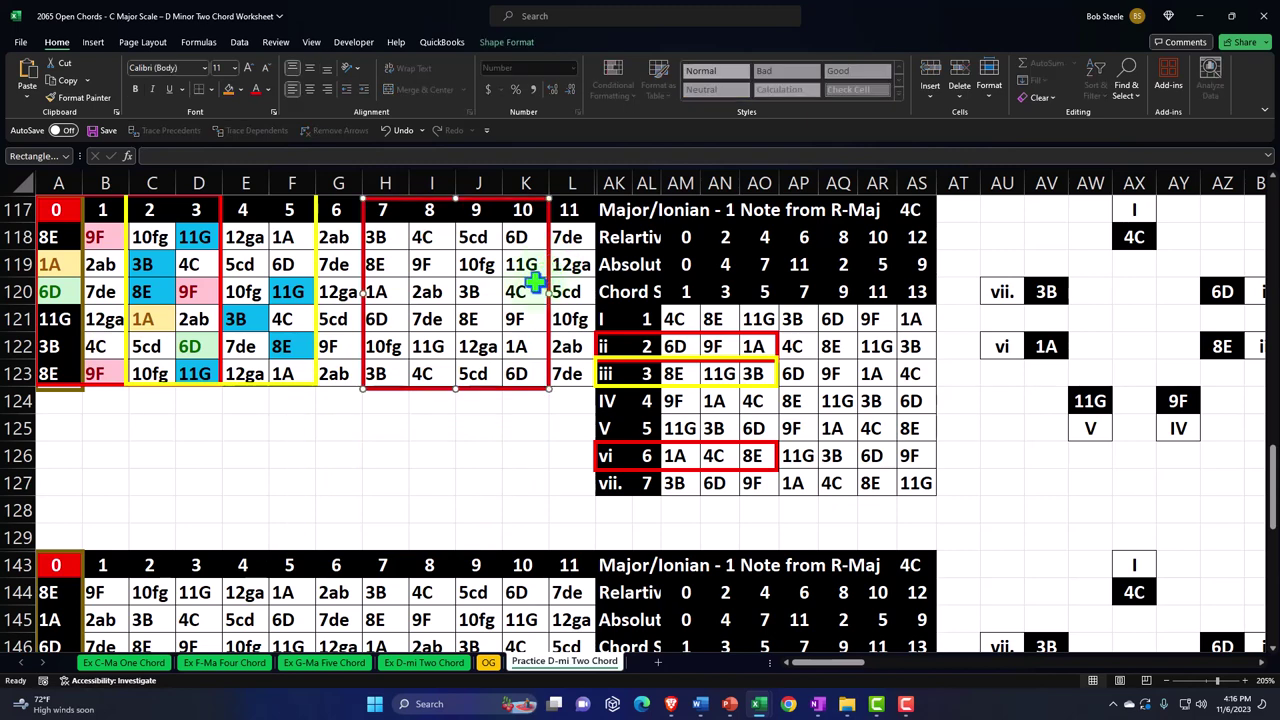
{"action": "left_click", "coordinate": [163, 291]}
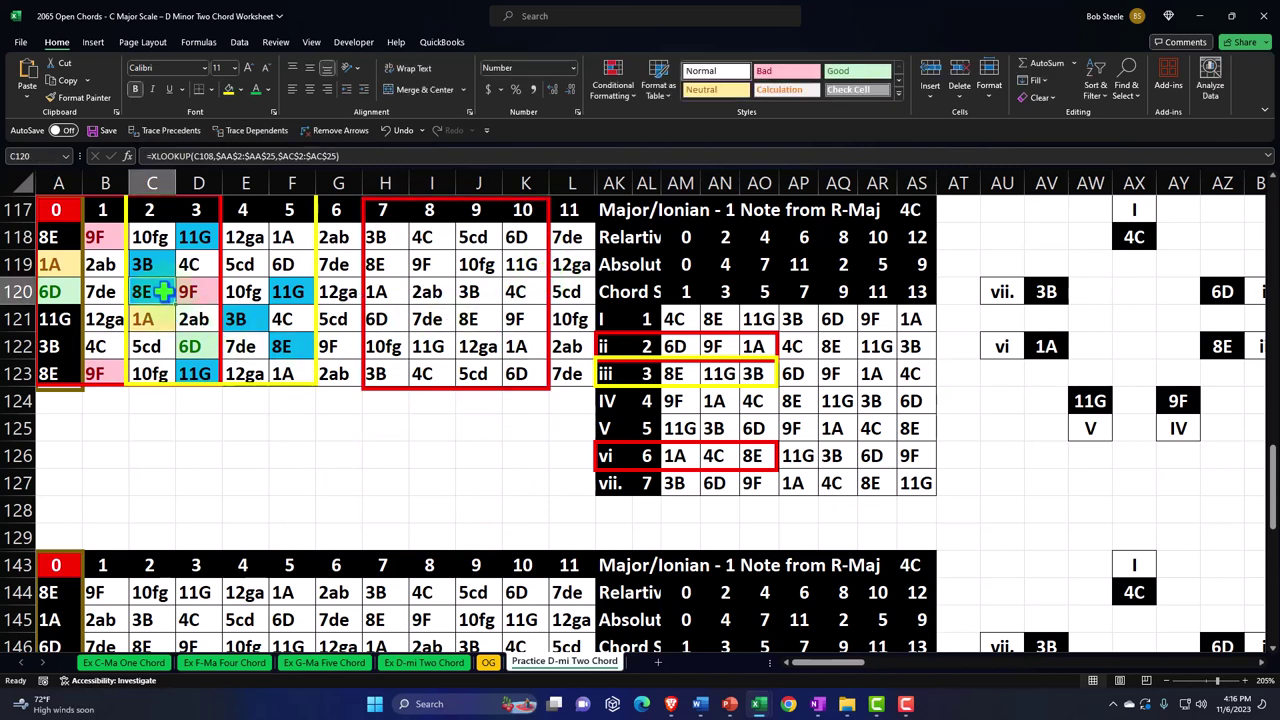
{"action": "key", "text": "Right"}
{"action": "key", "text": "Right"}
{"action": "key", "text": "Right"}
{"action": "key", "text": "Right"}
{"action": "key", "text": "Right"}
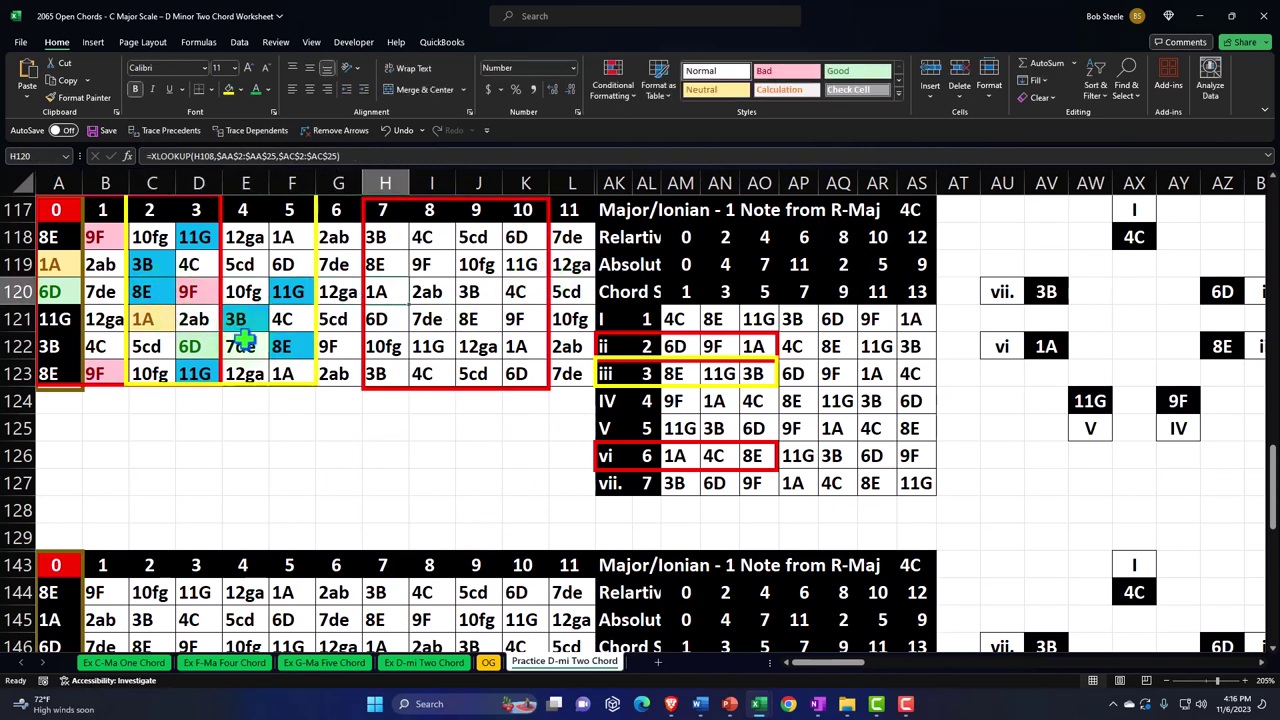
{"action": "left_click", "coordinate": [443, 391]}
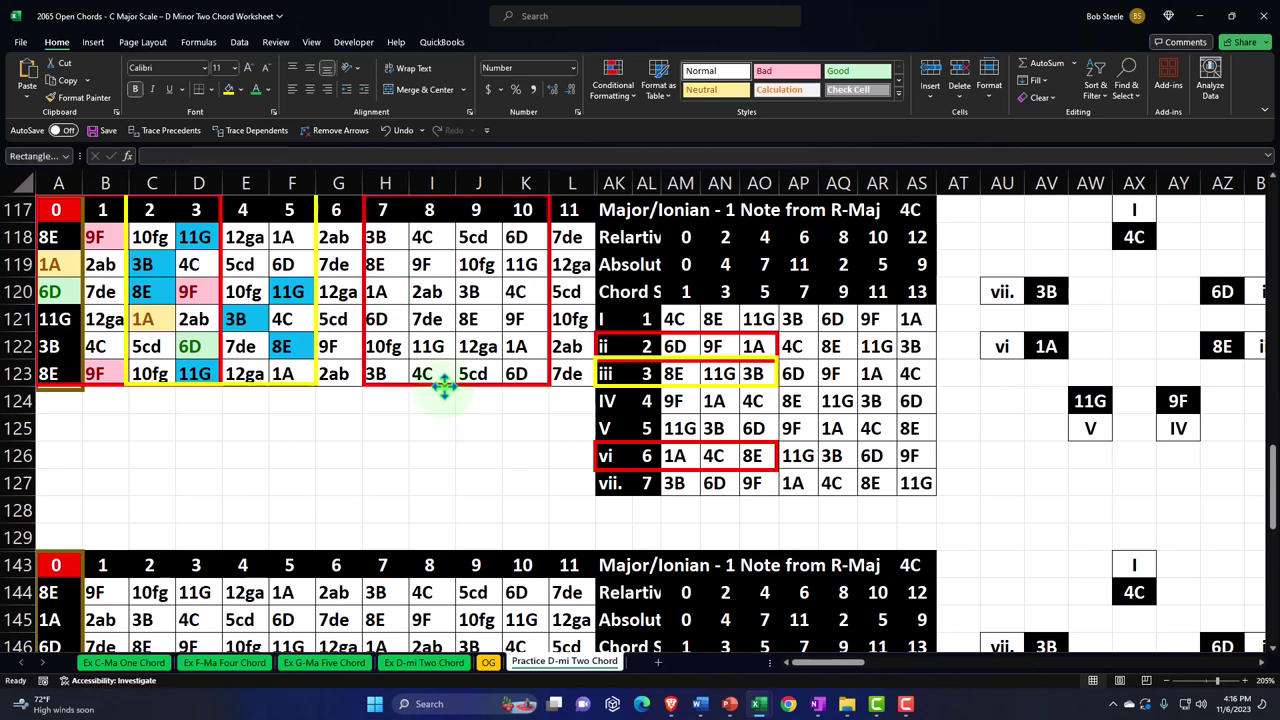
Highlight H118:K123 cells equal to AM126 (1A) with green fill
{"action": "left_click_drag", "start_coordinate": [386, 234], "coordinate": [520, 370]}
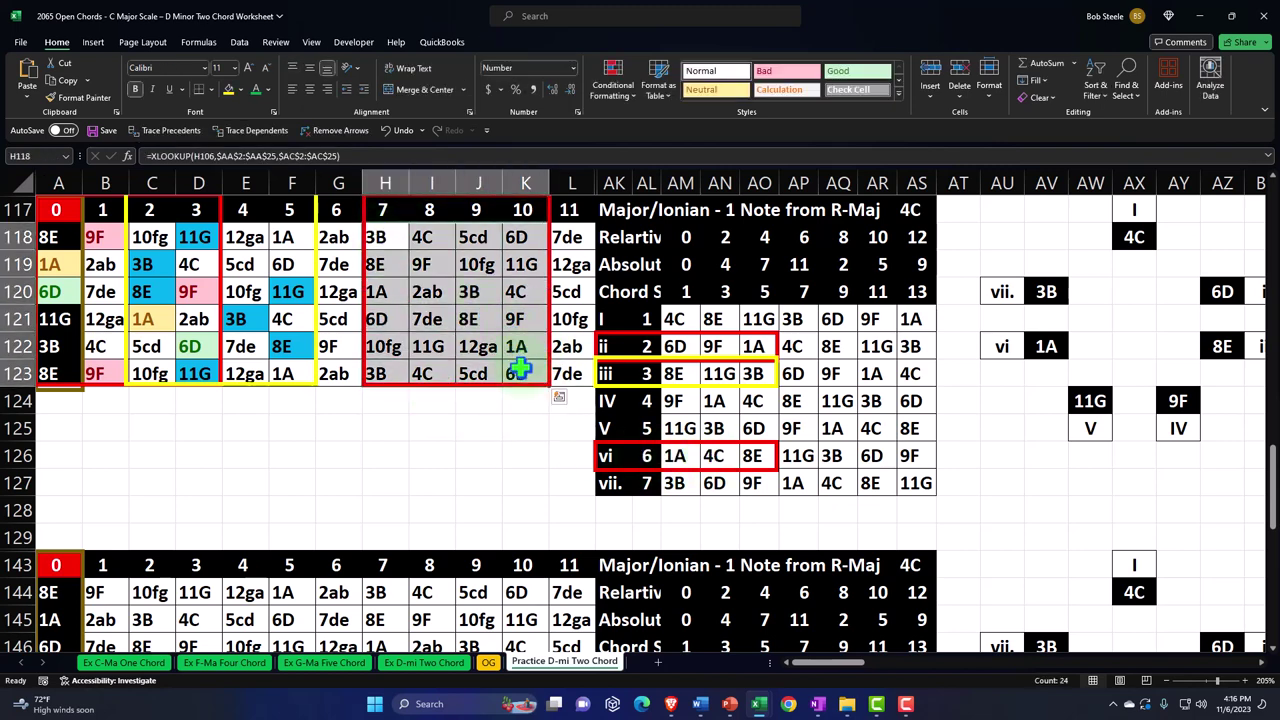
{"action": "left_click", "coordinate": [612, 84]}
{"action": "mouse_move", "coordinate": [633, 128]}
{"action": "left_click", "coordinate": [752, 206]}
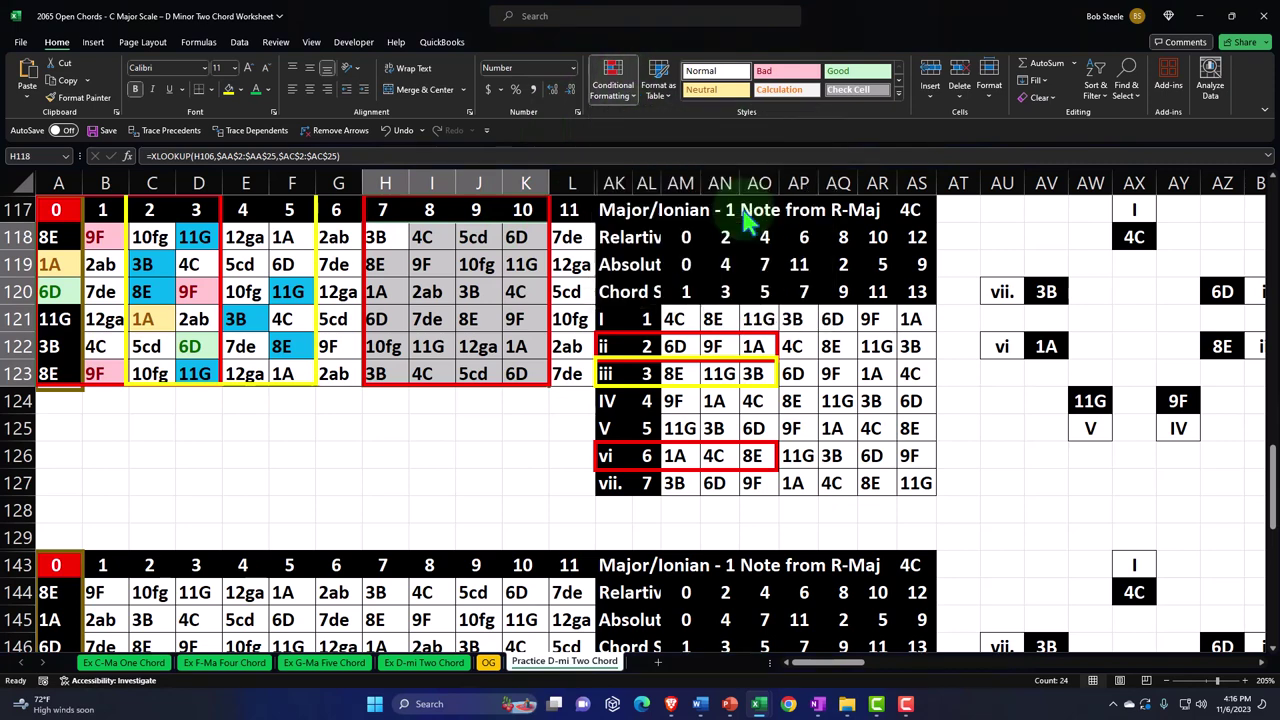
{"action": "left_click_drag", "start_coordinate": [716, 208], "coordinate": [790, 192]}
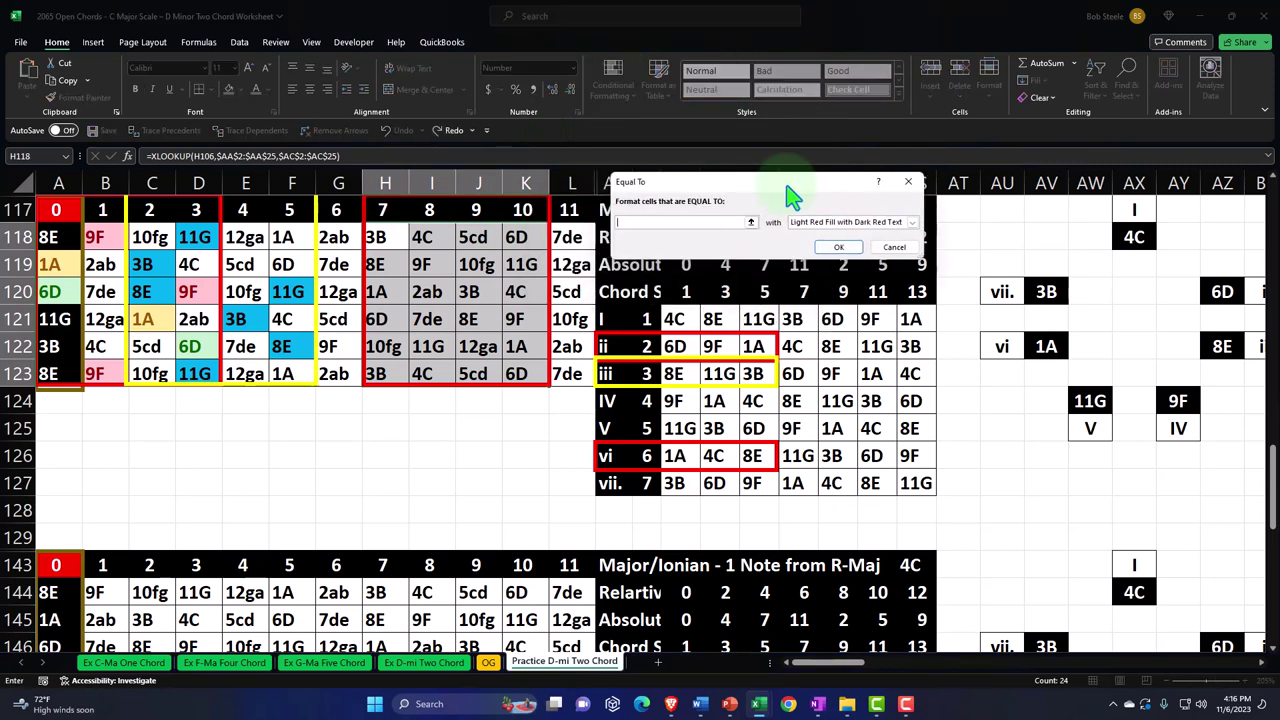
{"action": "left_click", "coordinate": [674, 456]}
{"action": "left_click", "coordinate": [913, 222]}
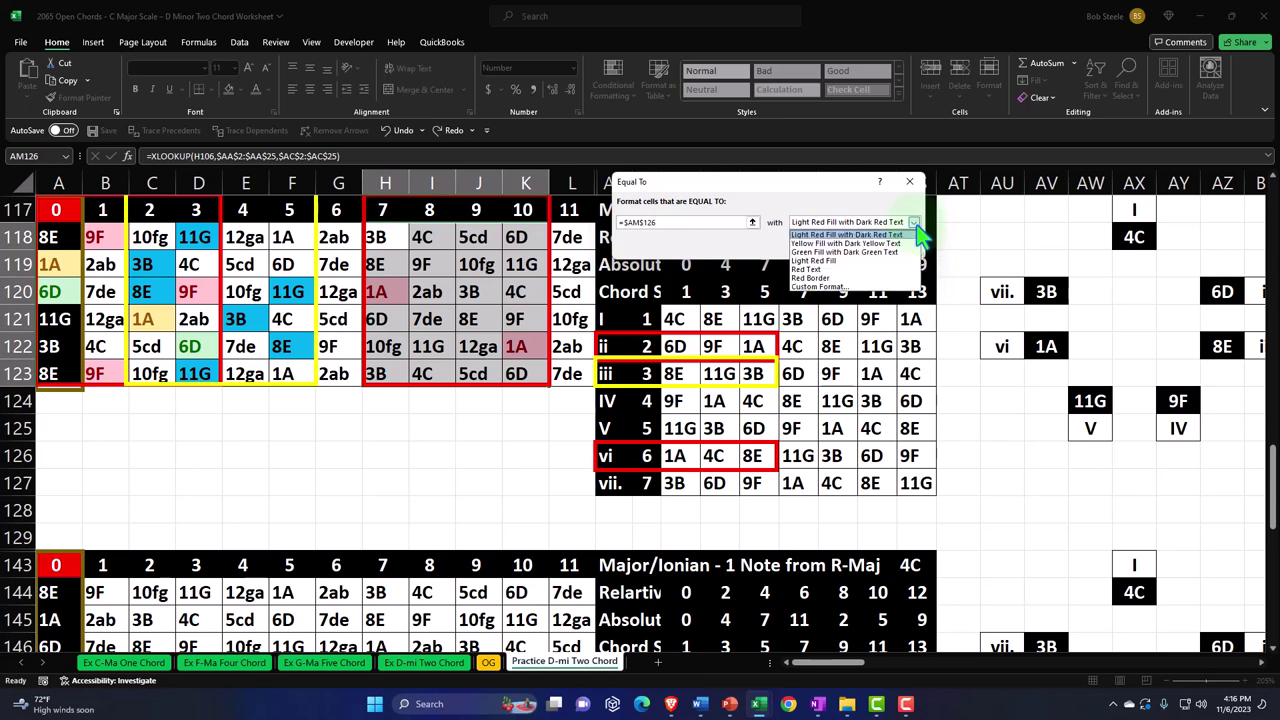
{"action": "left_click", "coordinate": [855, 252]}
{"action": "left_click", "coordinate": [857, 250]}
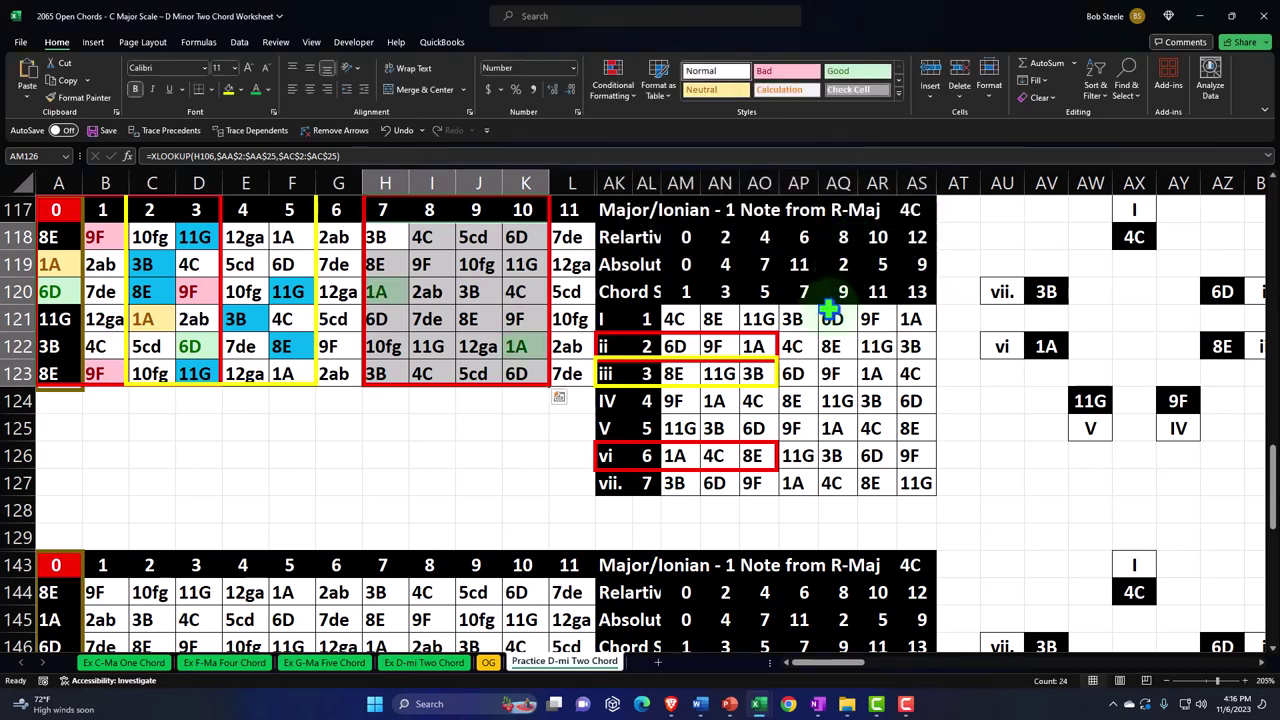
Add an Equal To rule highlighting AN126 (4C) cells in red
{"action": "left_click", "coordinate": [612, 82]}
{"action": "mouse_move", "coordinate": [658, 122]}
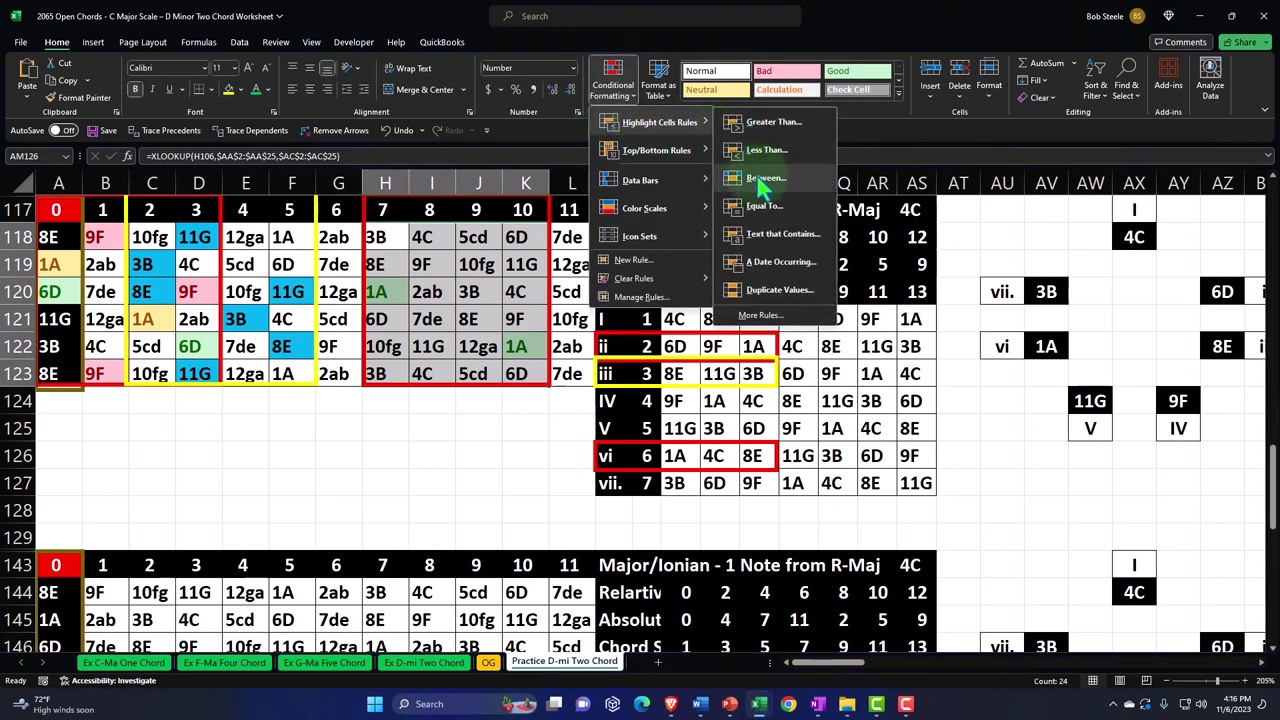
{"action": "left_click", "coordinate": [764, 205]}
{"action": "left_click", "coordinate": [716, 455]}
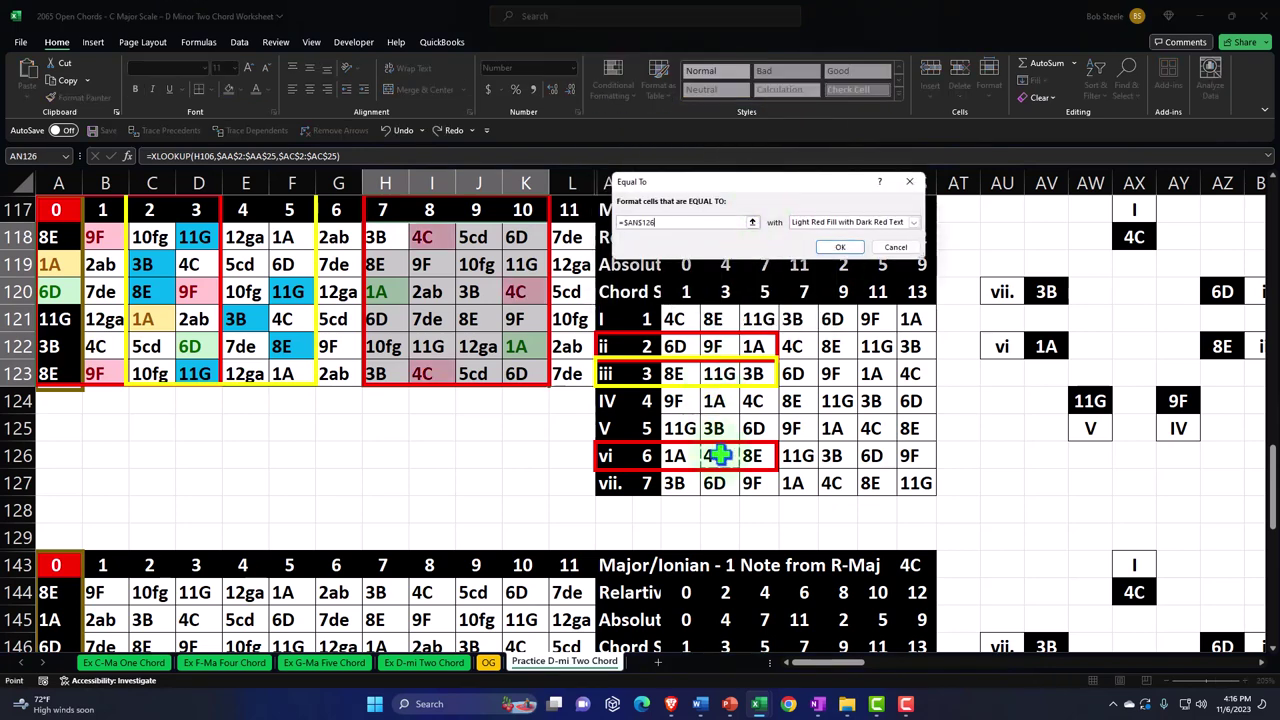
{"action": "left_click", "coordinate": [840, 247]}
Add an Equal To rule highlighting AO126 (8E) cells with yellow fill
{"action": "left_click", "coordinate": [612, 82]}
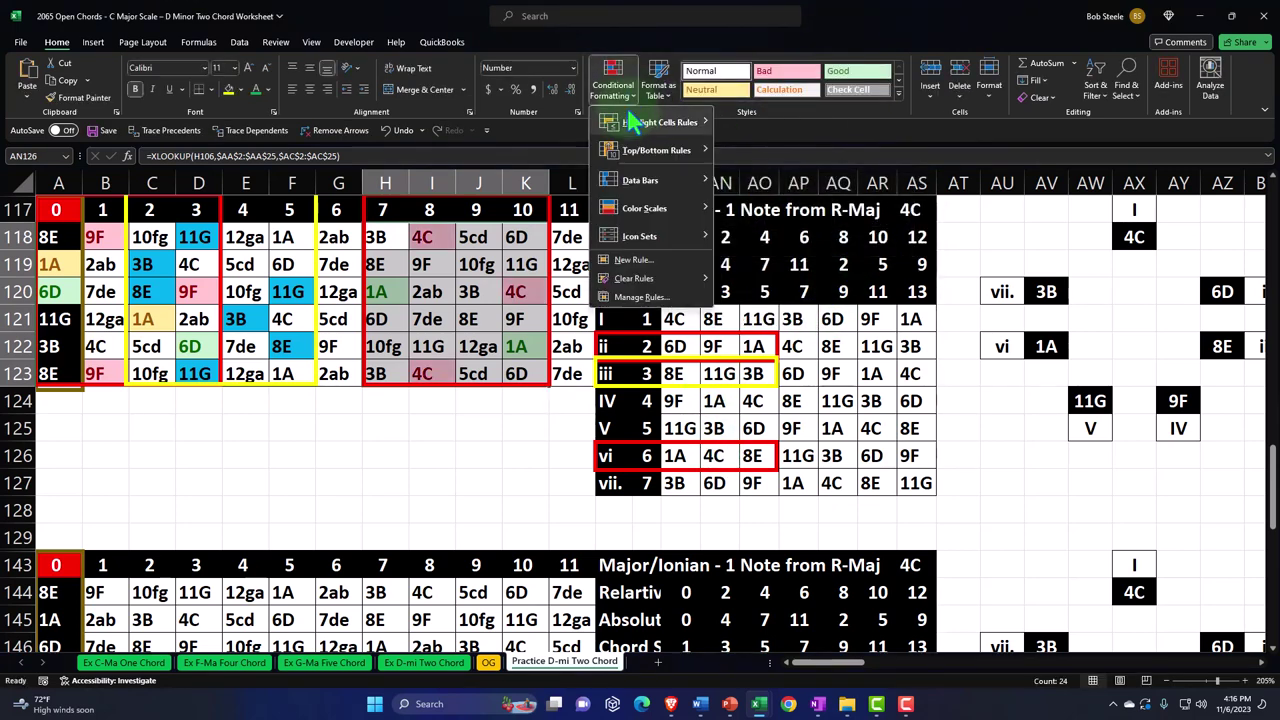
{"action": "mouse_move", "coordinate": [632, 122]}
{"action": "left_click", "coordinate": [764, 205]}
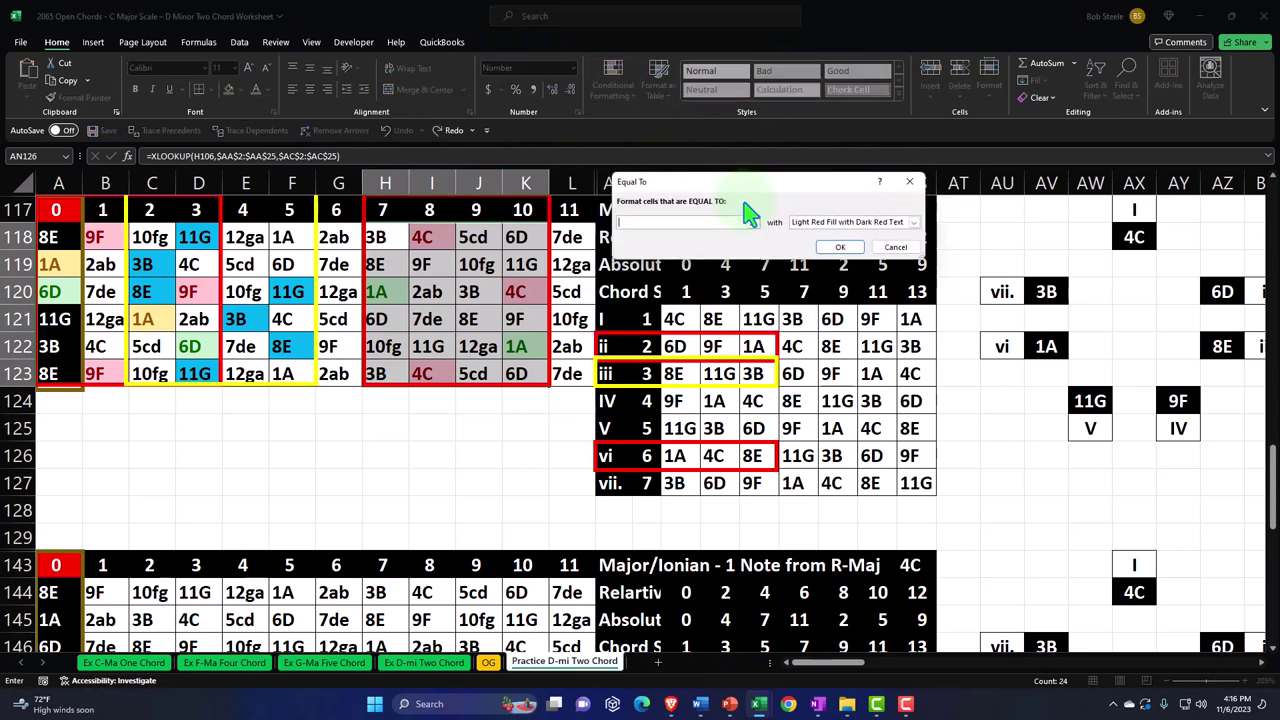
{"action": "left_click", "coordinate": [752, 455]}
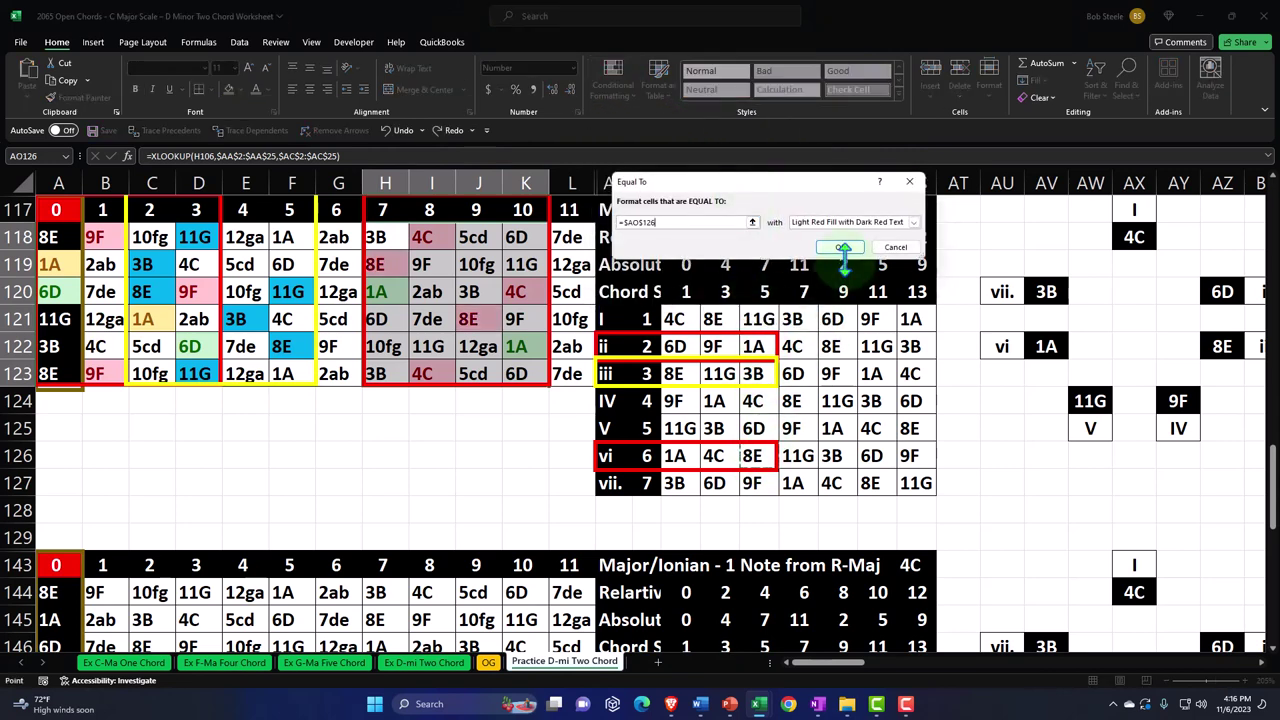
{"action": "left_click", "coordinate": [895, 222]}
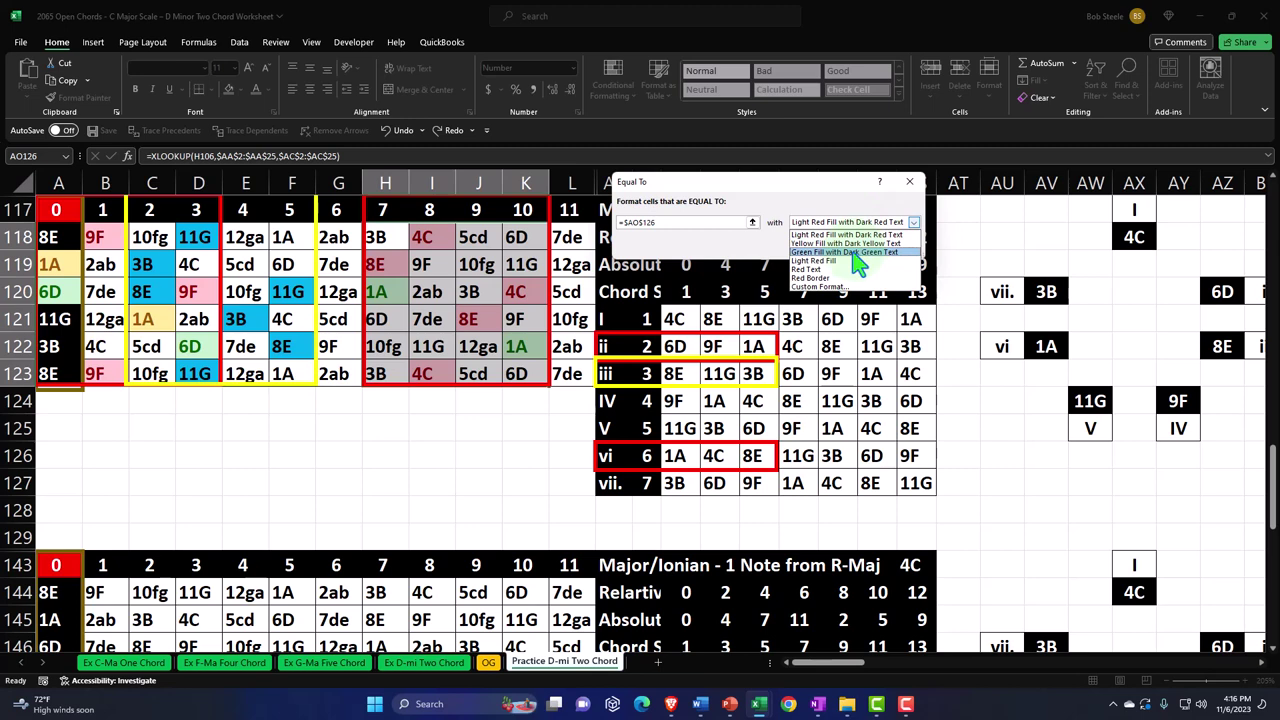
{"action": "left_click", "coordinate": [850, 252]}
{"action": "left_click", "coordinate": [855, 257]}
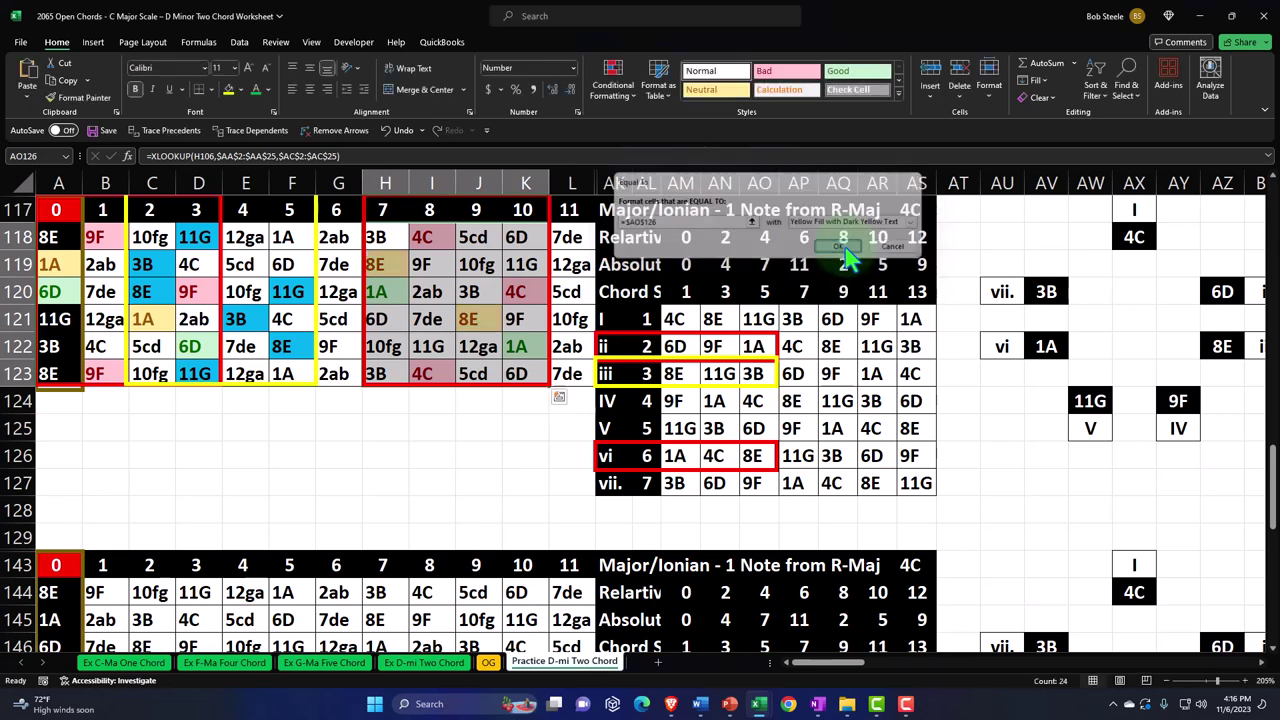
{"action": "left_click", "coordinate": [588, 428]}
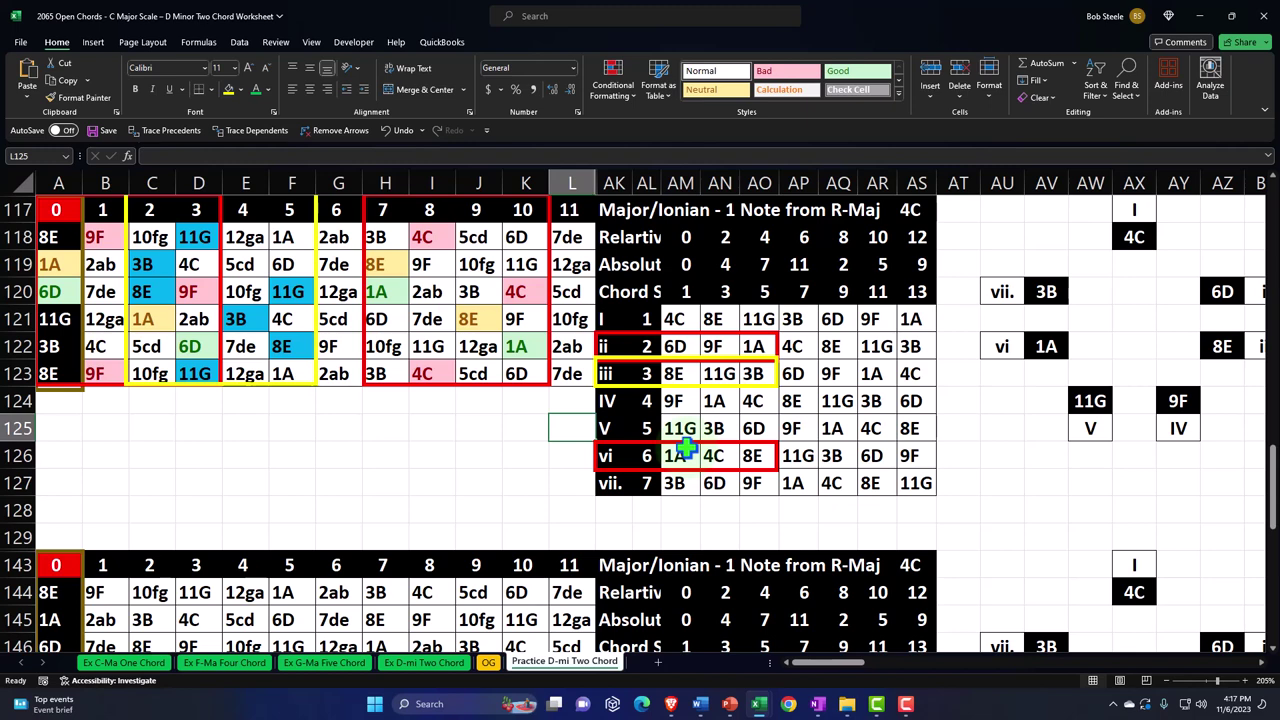
{"action": "left_click", "coordinate": [681, 455]}
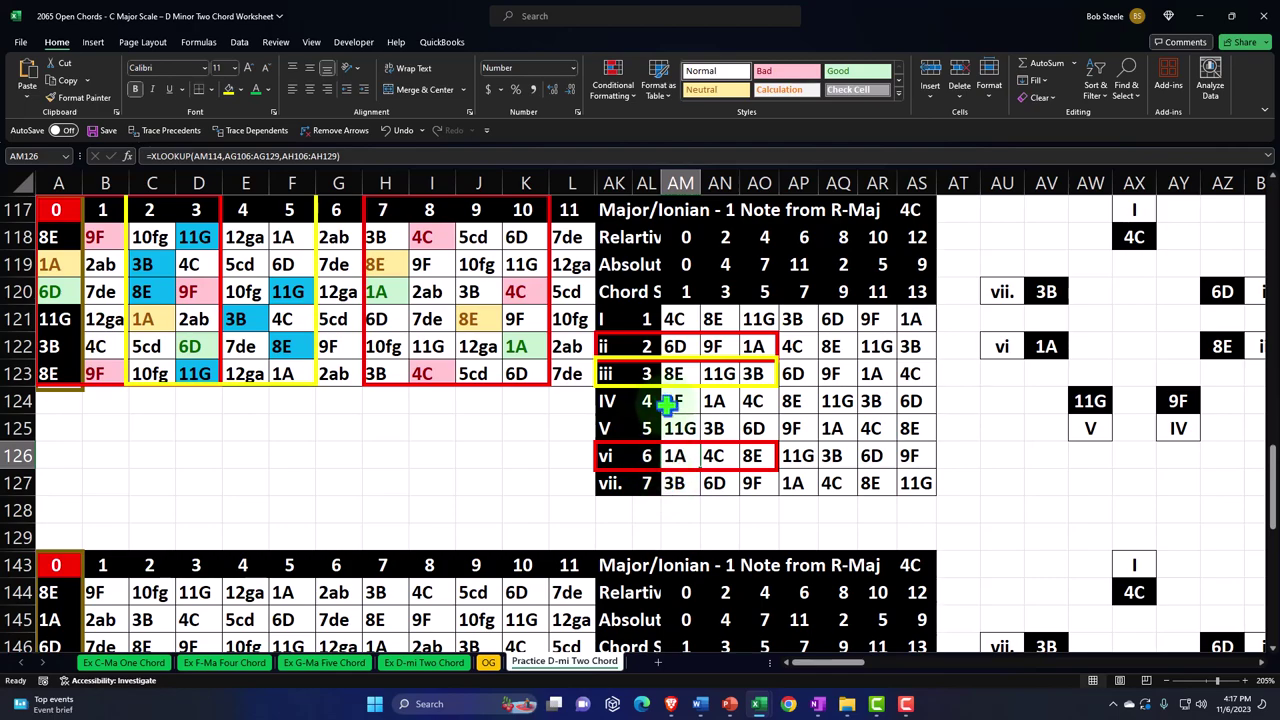
Review the chord table's XLOOKUP formulas down column BK, then scroll back to column A
{"action": "scroll", "coordinate": [686, 455], "scroll_direction": "up", "scroll_amount": 20}
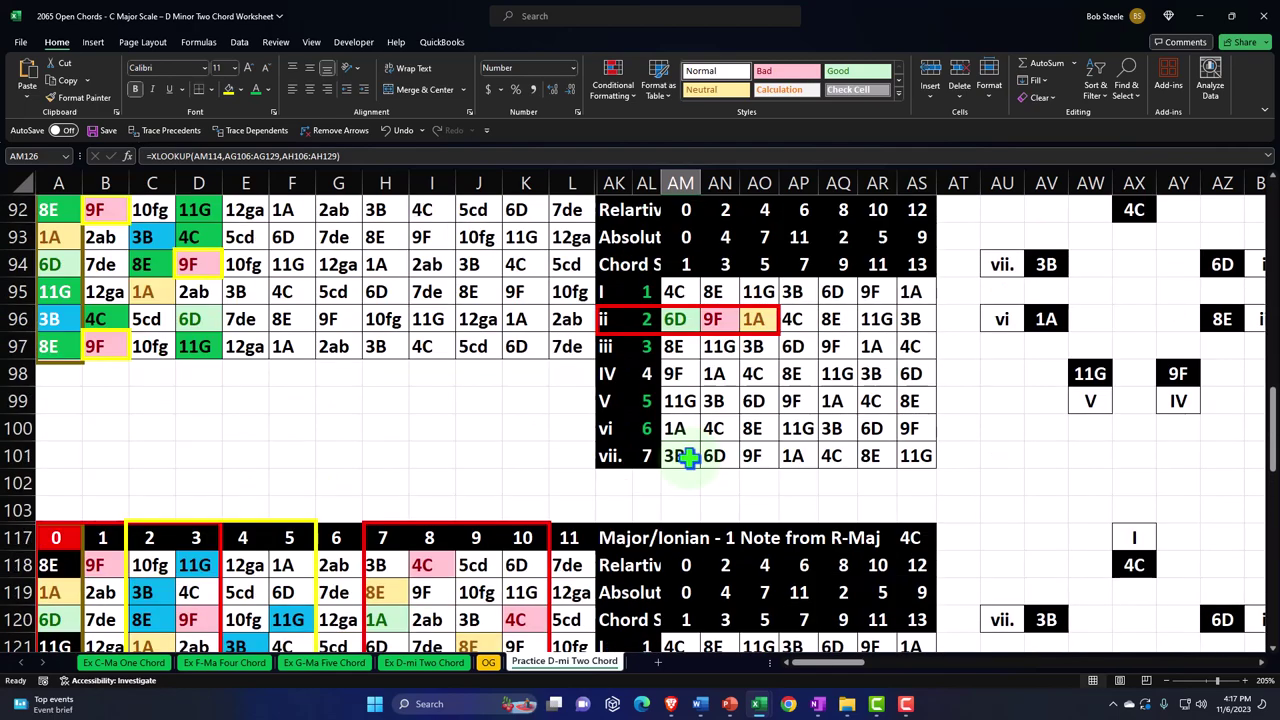
{"action": "left_click", "coordinate": [786, 236]}
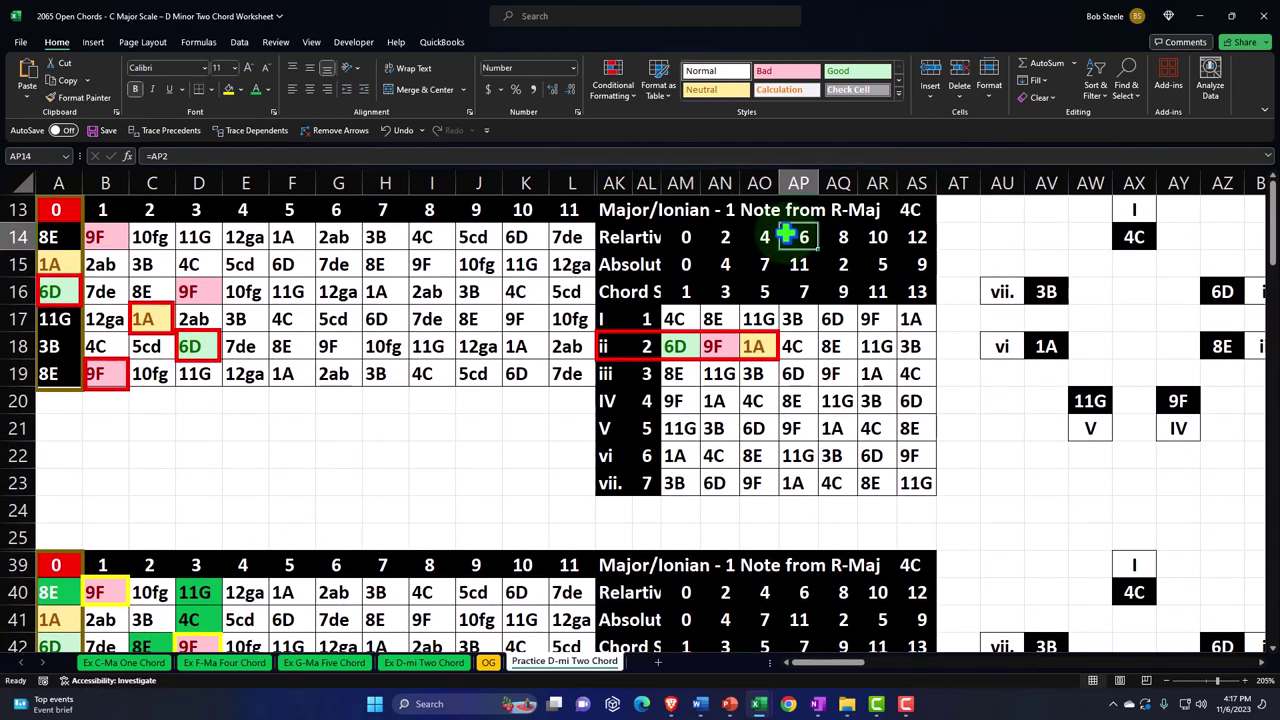
{"action": "key", "text": "Right"}
{"action": "key", "text": "Right"}
{"action": "key", "text": "Right"}
{"action": "key", "text": "Right"}
{"action": "key", "text": "Right"}
{"action": "key", "text": "Right"}
{"action": "key", "text": "Right"}
{"action": "key", "text": "Right"}
{"action": "key", "text": "Right"}
{"action": "key", "text": "Right"}
{"action": "key", "text": "Right"}
{"action": "key", "text": "Right"}
{"action": "key", "text": "Right"}
{"action": "key", "text": "Right"}
{"action": "key", "text": "Right"}
{"action": "key", "text": "Right"}
{"action": "key", "text": "Right"}
{"action": "key", "text": "Right"}
{"action": "key", "text": "Right"}
{"action": "key", "text": "Right"}
{"action": "key", "text": "Right"}
{"action": "key", "text": "Right"}
{"action": "key", "text": "Right"}
{"action": "key", "text": "Right"}
{"action": "key", "text": "Right"}
{"action": "key", "text": "Right"}
{"action": "key", "text": "Right"}
{"action": "key", "text": "Right"}
{"action": "key", "text": "Right"}
{"action": "key", "text": "Right"}
{"action": "key", "text": "Right"}
{"action": "key", "text": "Right"}
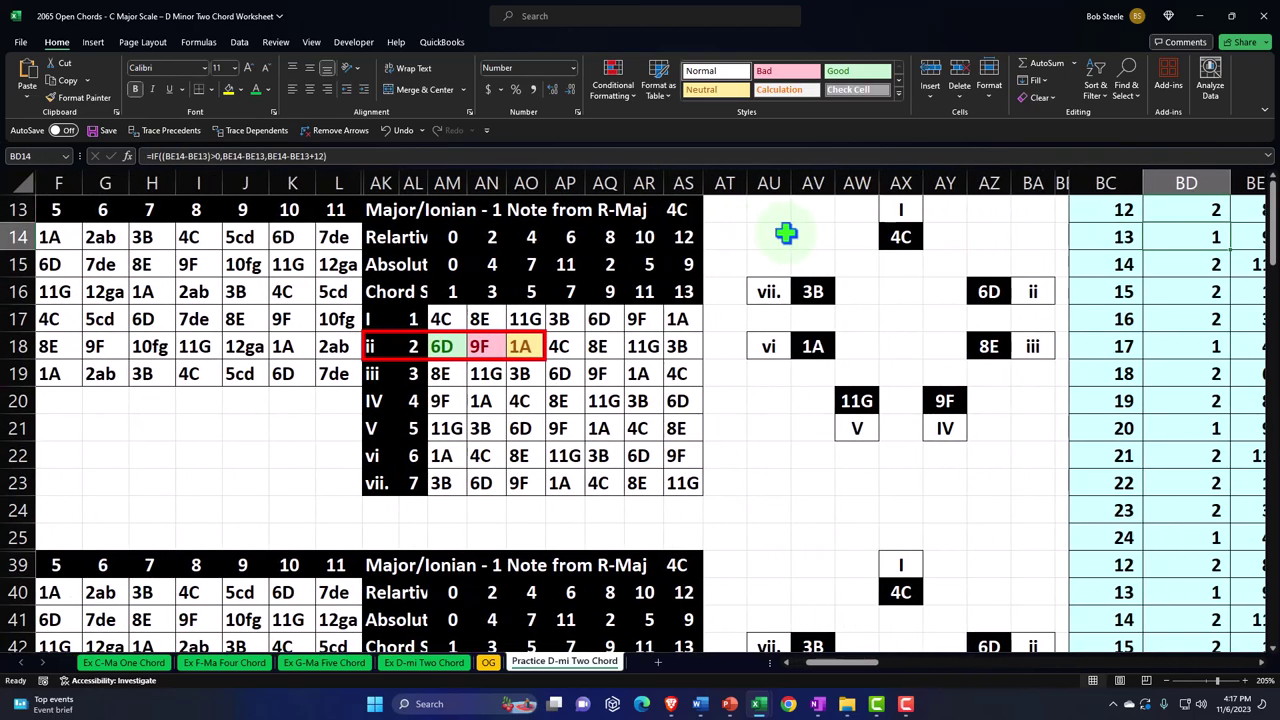
{"action": "key", "text": "Right"}
{"action": "key", "text": "Right"}
{"action": "key", "text": "Right"}
{"action": "key", "text": "Right"}
{"action": "key", "text": "Right"}
{"action": "key", "text": "Right"}
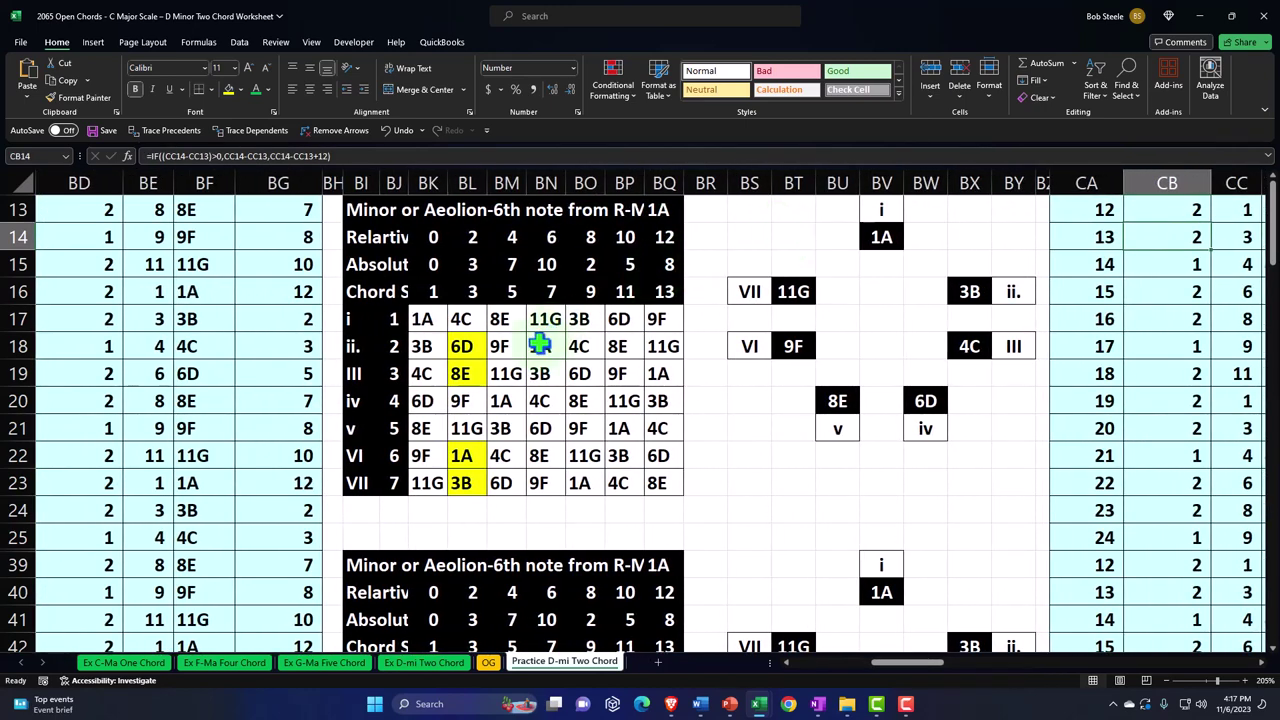
{"action": "left_click", "coordinate": [428, 319]}
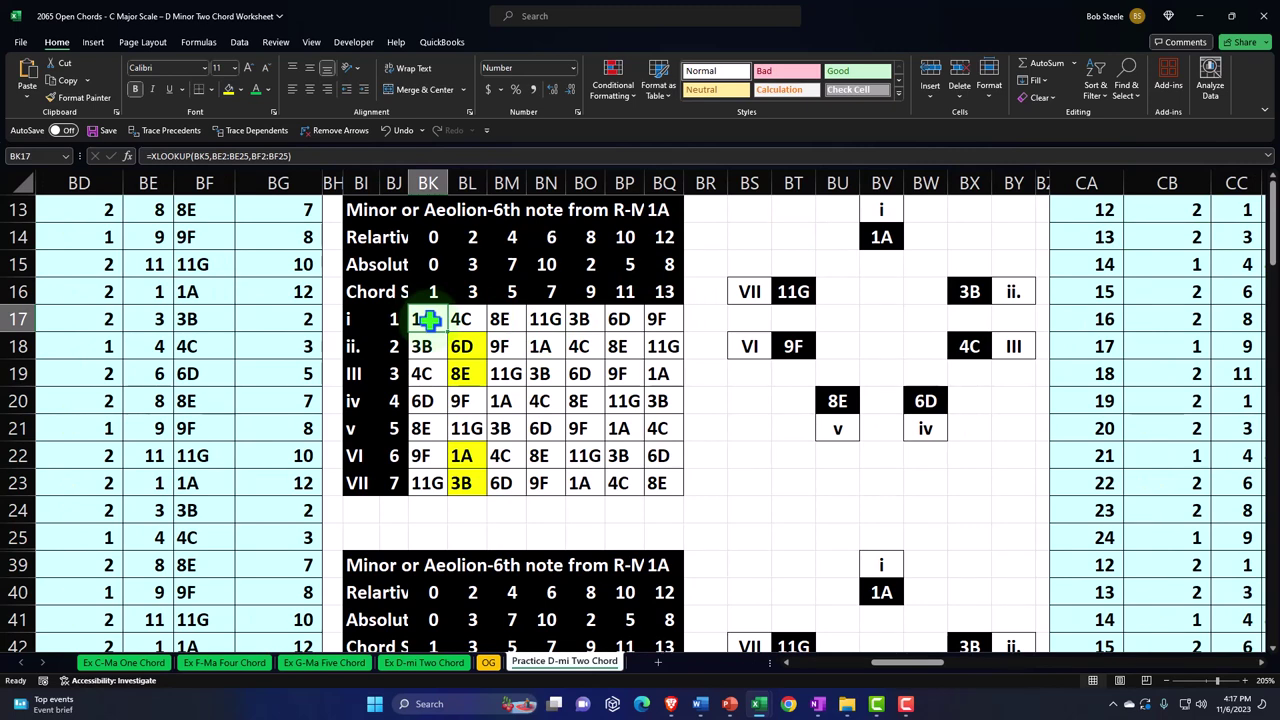
{"action": "key", "text": "Down"}
{"action": "key", "text": "Down"}
{"action": "key", "text": "Down"}
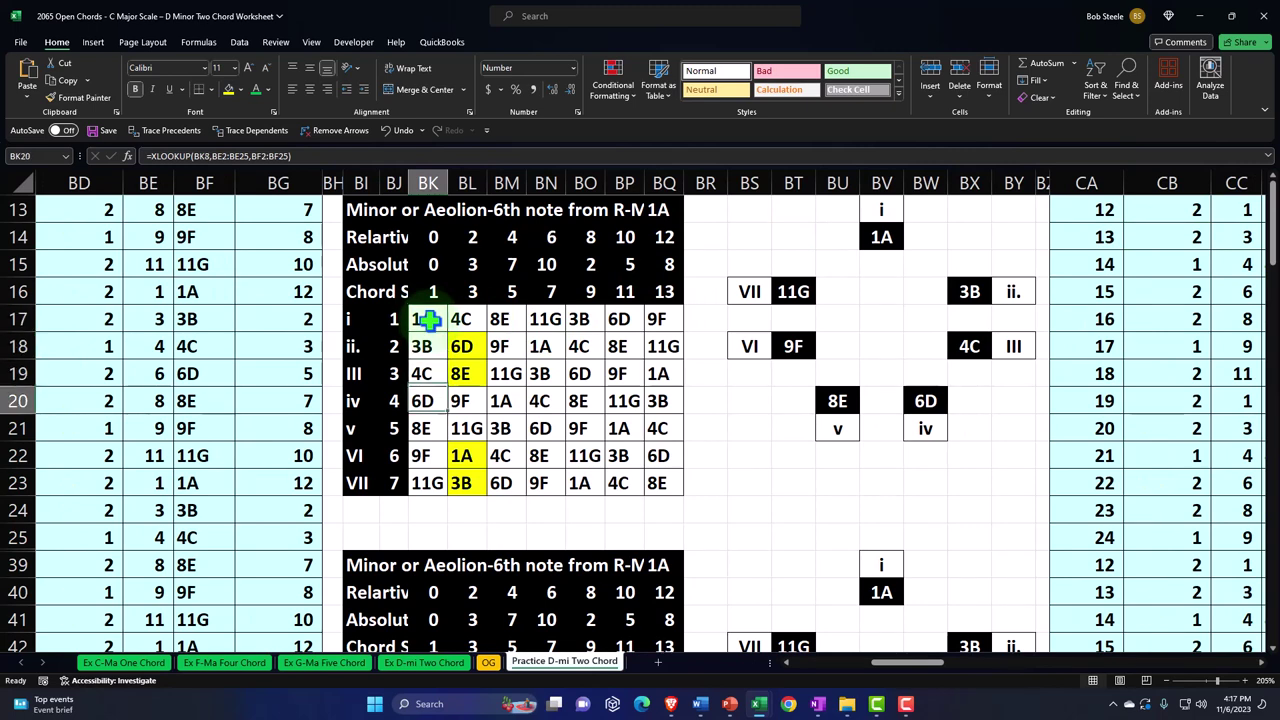
{"action": "key", "text": "Down"}
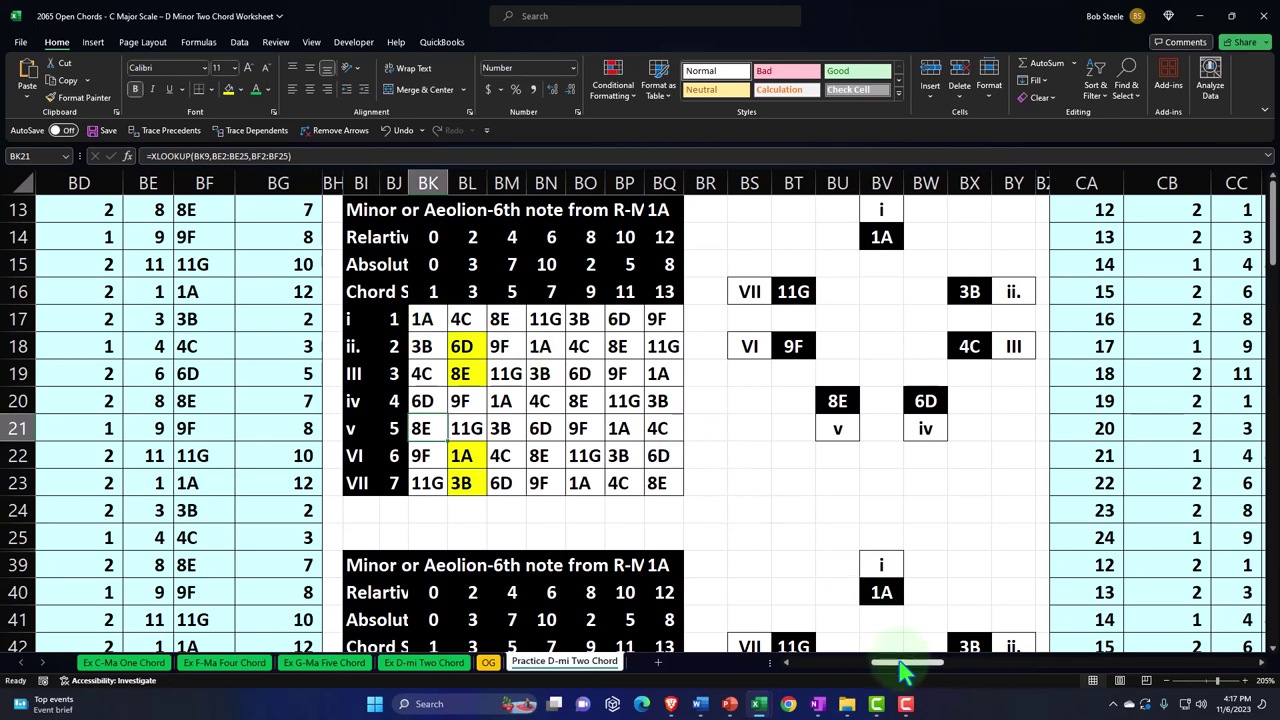
{"action": "left_click_drag", "start_coordinate": [903, 672], "coordinate": [824, 665]}
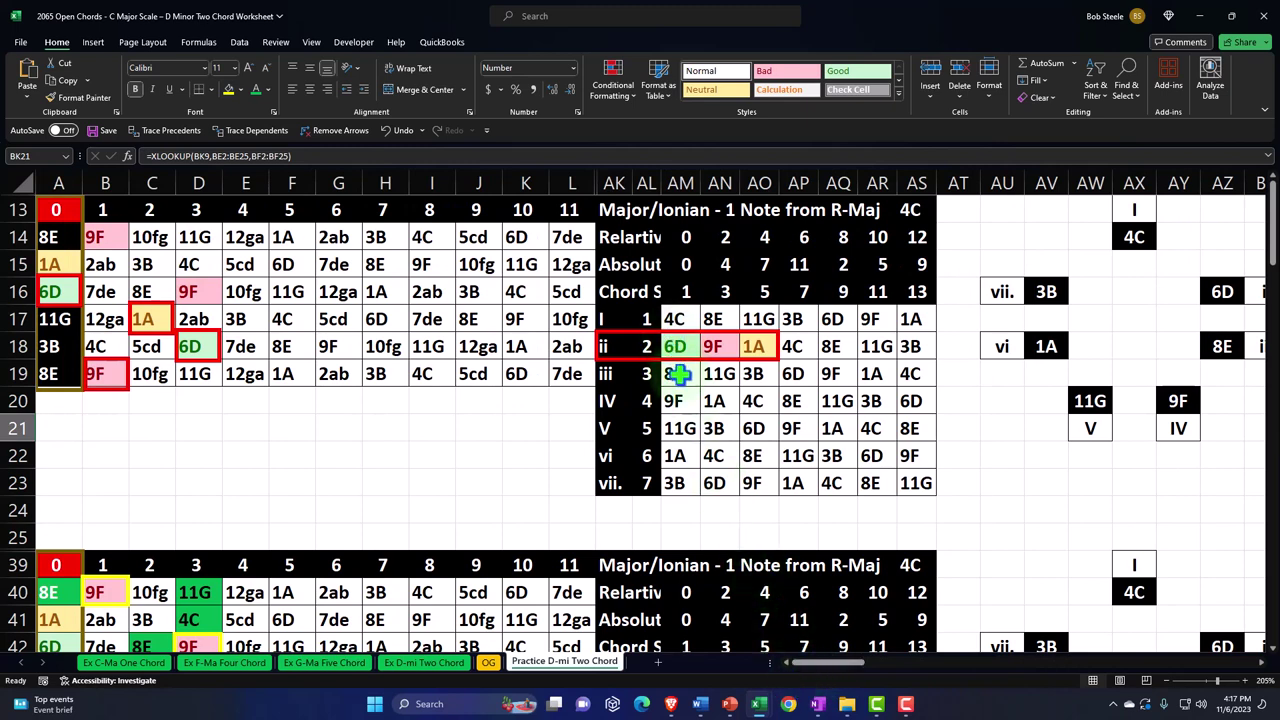
Inspect the chord-number formulas, jumping across row 16 and back to column A
{"action": "left_click", "coordinate": [951, 396]}
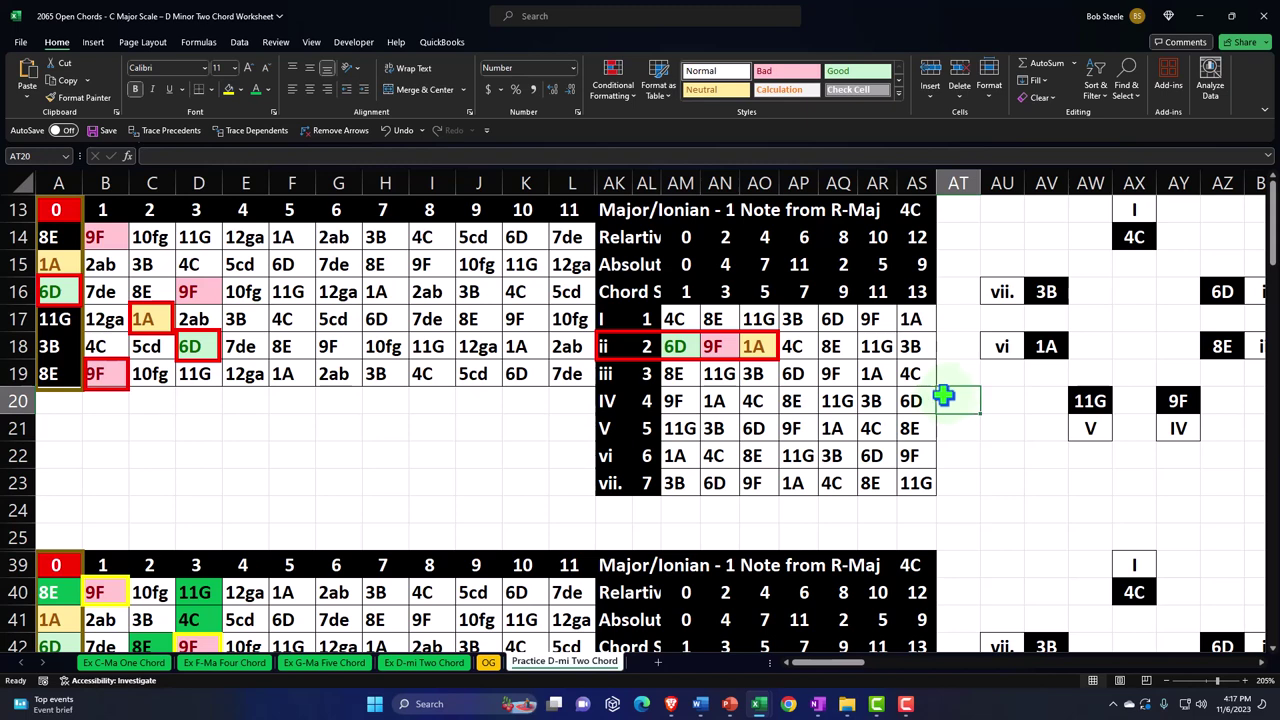
{"action": "left_click", "coordinate": [650, 455]}
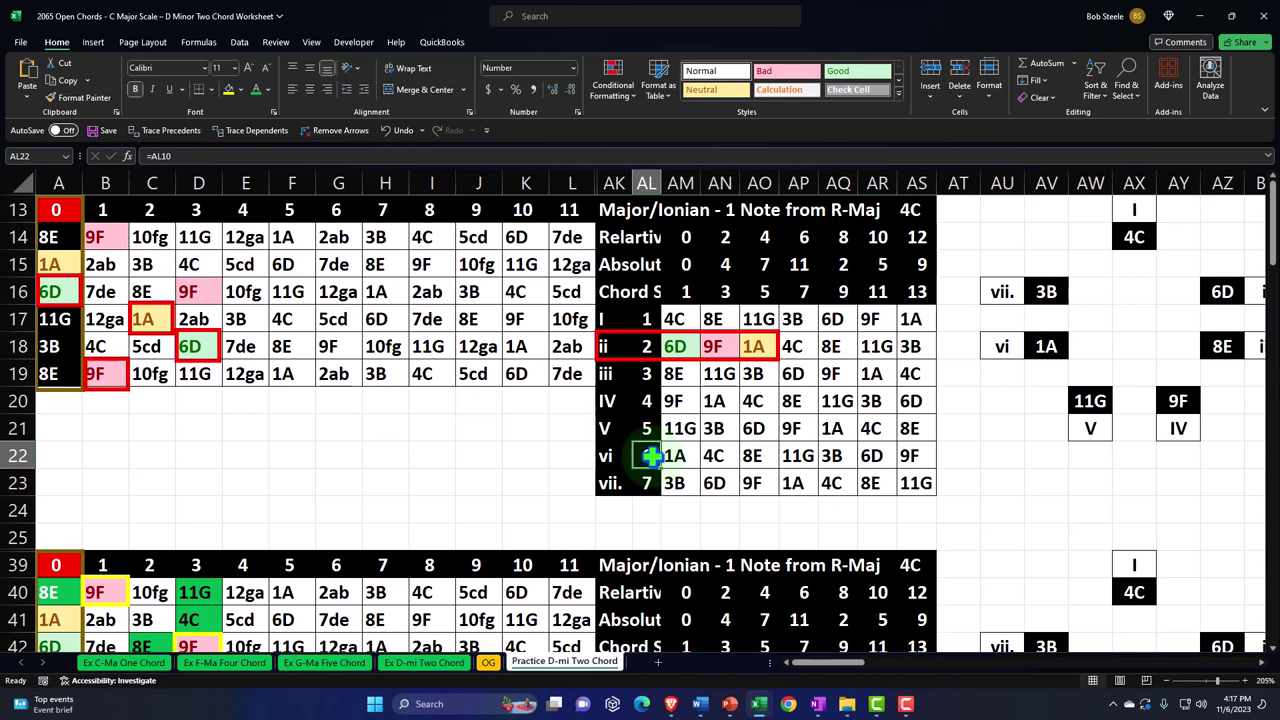
{"action": "left_click", "coordinate": [954, 291]}
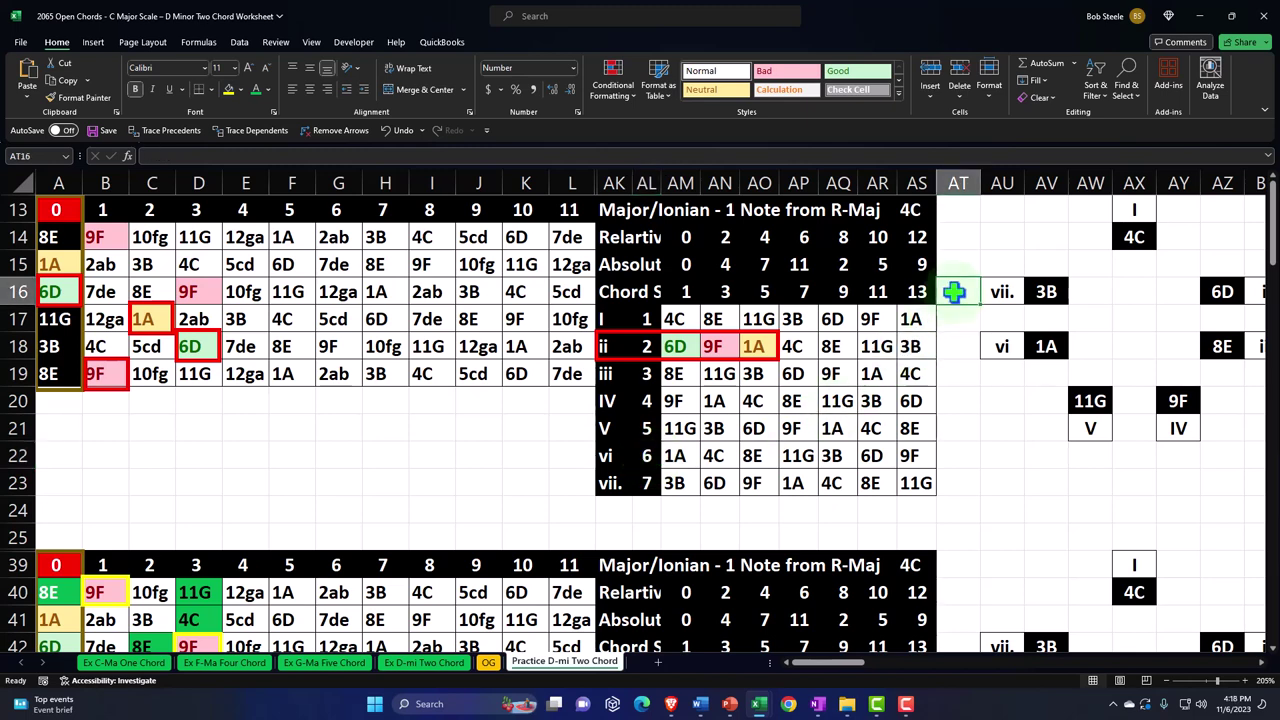
{"action": "key", "text": "Right"}
{"action": "key", "text": "Right"}
{"action": "key", "text": "Right"}
{"action": "key", "text": "Right"}
{"action": "key", "text": "Right"}
{"action": "key", "text": "Right"}
{"action": "key", "text": "Right"}
{"action": "key", "text": "Right"}
{"action": "key", "text": "Right"}
{"action": "key", "text": "Right"}
{"action": "key", "text": "Right"}
{"action": "key", "text": "Right"}
{"action": "key", "text": "Right"}
{"action": "key", "text": "Right"}
{"action": "key", "text": "Right"}
{"action": "key", "text": "Right"}
{"action": "key", "text": "Right"}
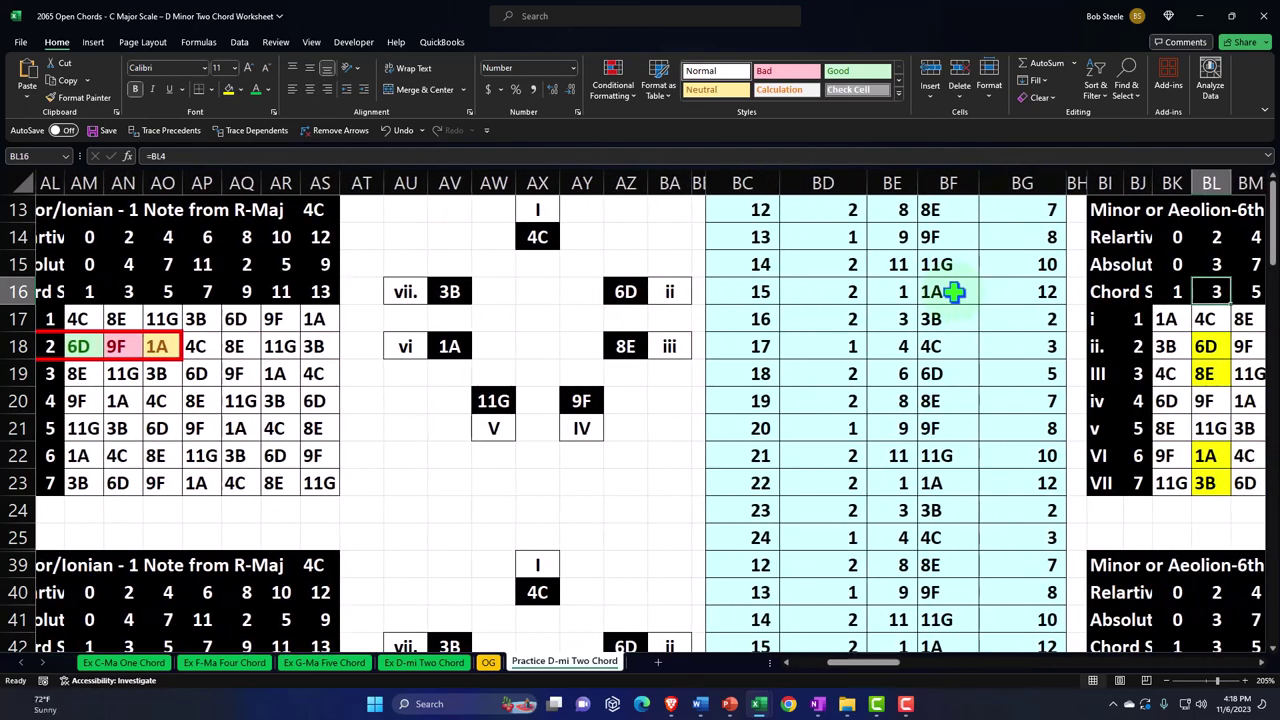
{"action": "key", "text": "Right"}
{"action": "key", "text": "Right"}
{"action": "key", "text": "Right"}
{"action": "key", "text": "Right"}
{"action": "key", "text": "Right"}
{"action": "key", "text": "Right"}
{"action": "key", "text": "Right"}
{"action": "key", "text": "Right"}
{"action": "key", "text": "Right"}
{"action": "key", "text": "Right"}
{"action": "key", "text": "Right"}
{"action": "key", "text": "Right"}
{"action": "key", "text": "Right"}
{"action": "key", "text": "Right"}
{"action": "key", "text": "Right"}
{"action": "key", "text": "Right"}
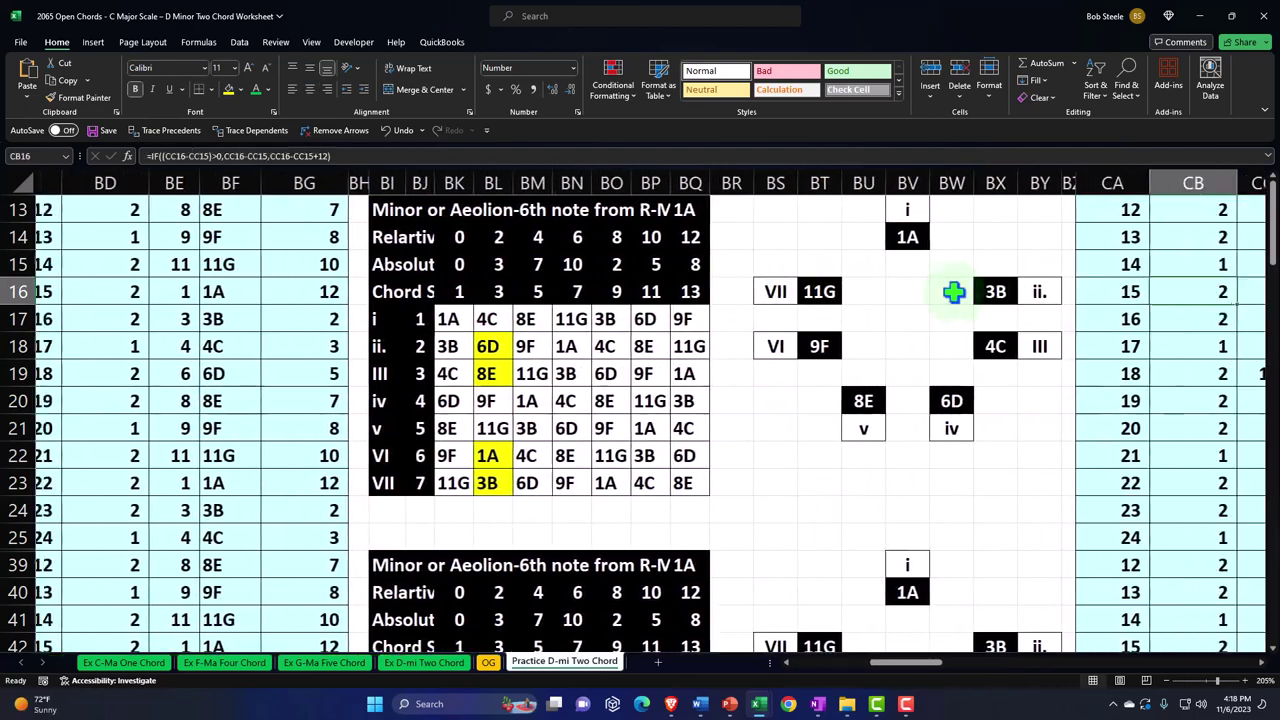
{"action": "key", "text": "Right"}
{"action": "key", "text": "Right"}
{"action": "key", "text": "Right"}
{"action": "key", "text": "Right"}
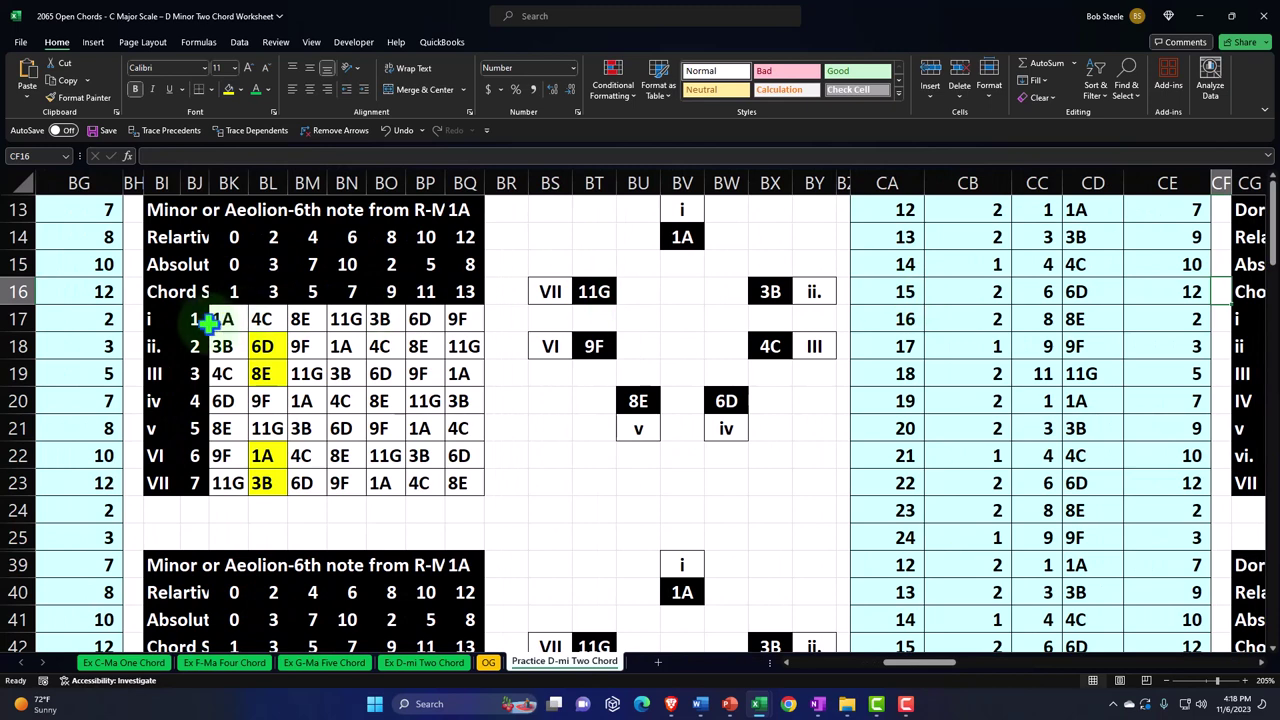
{"action": "left_click", "coordinate": [194, 319]}
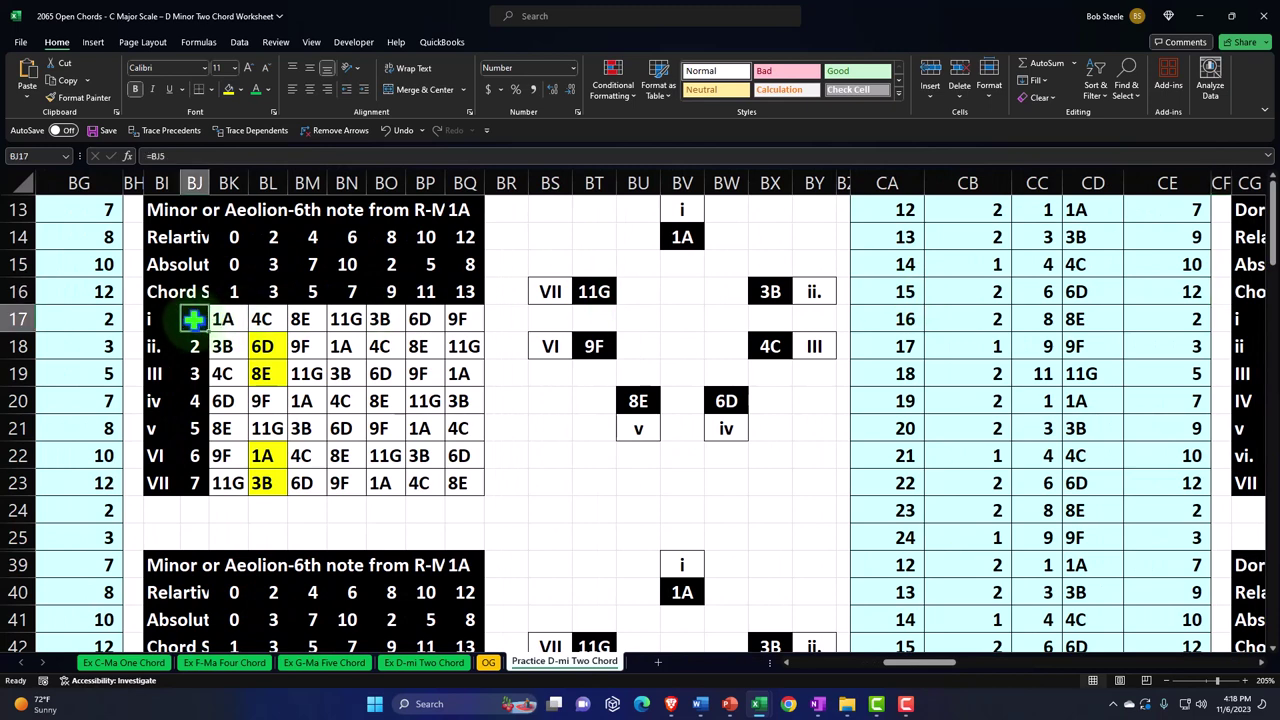
{"action": "key", "text": "Down"}
{"action": "key", "text": "Down"}
{"action": "key", "text": "Down"}
{"action": "key", "text": "Down"}
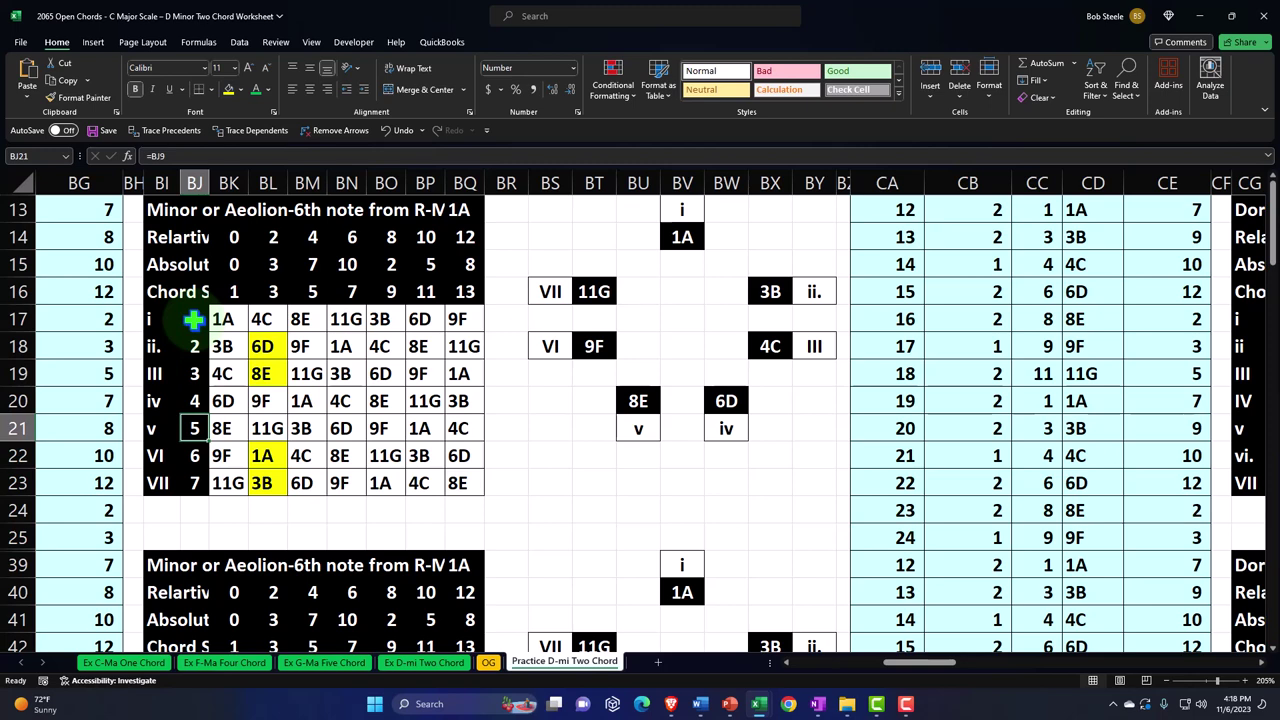
{"action": "key", "text": "Home"}
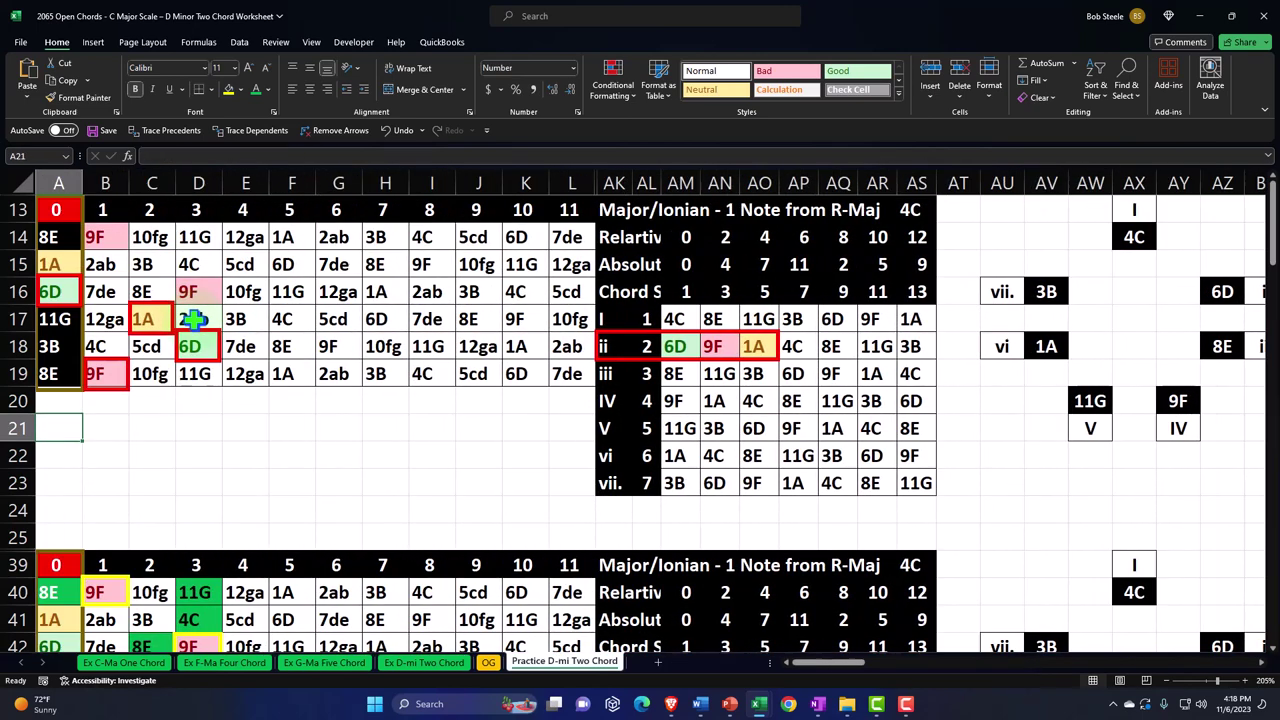
Check the ii and vi rows' note lookup formulas, then scroll down to rows 117–127
{"action": "left_click", "coordinate": [676, 346]}
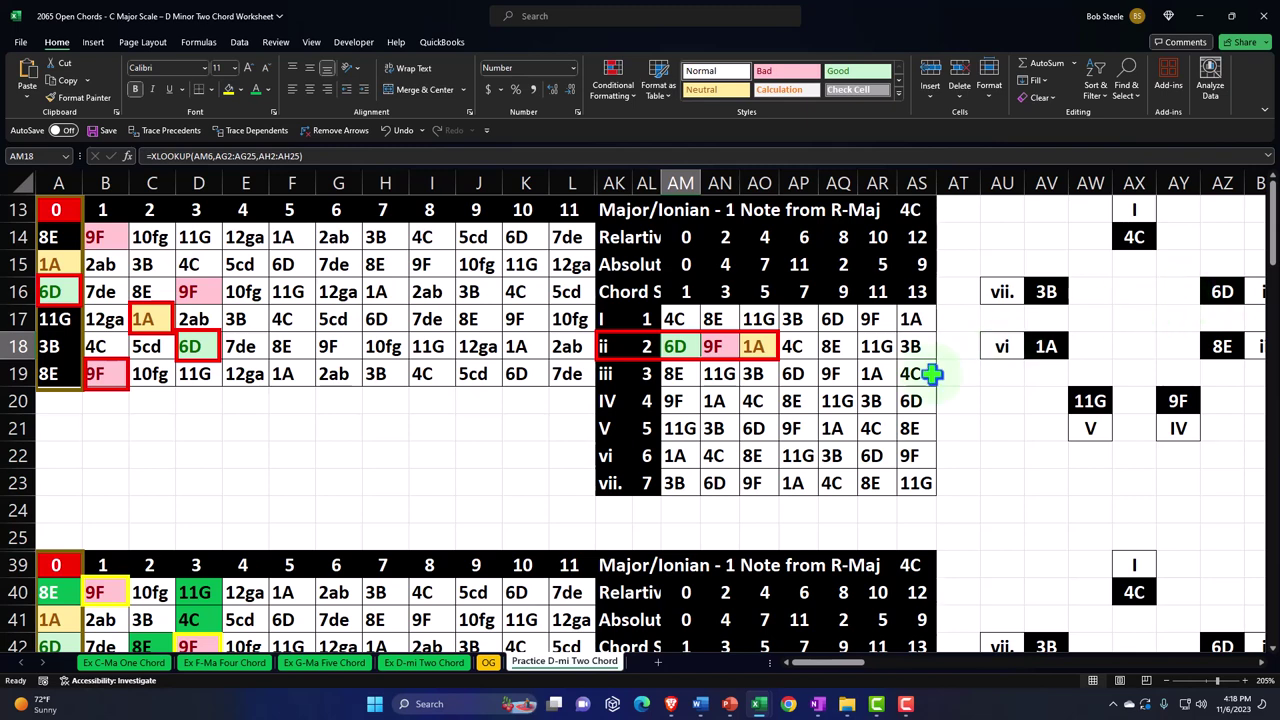
{"action": "left_click", "coordinate": [680, 458]}
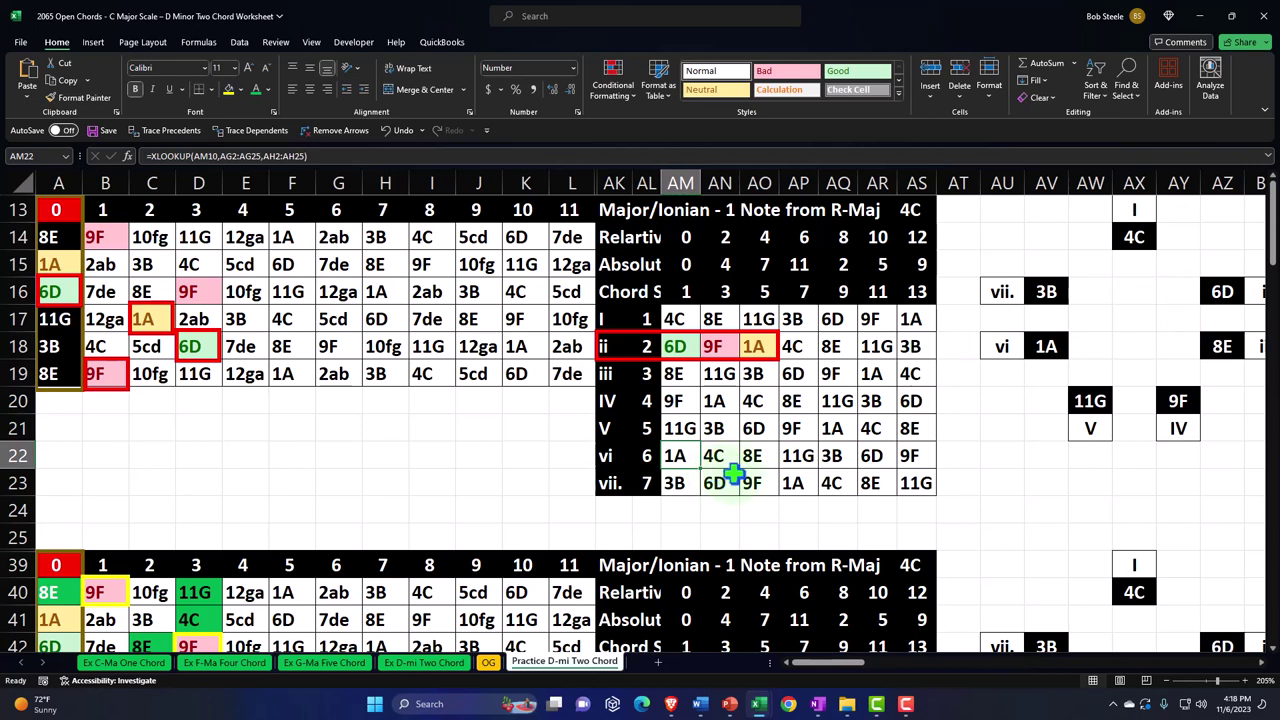
{"action": "scroll", "coordinate": [735, 473], "scroll_direction": "down", "scroll_amount": 7}
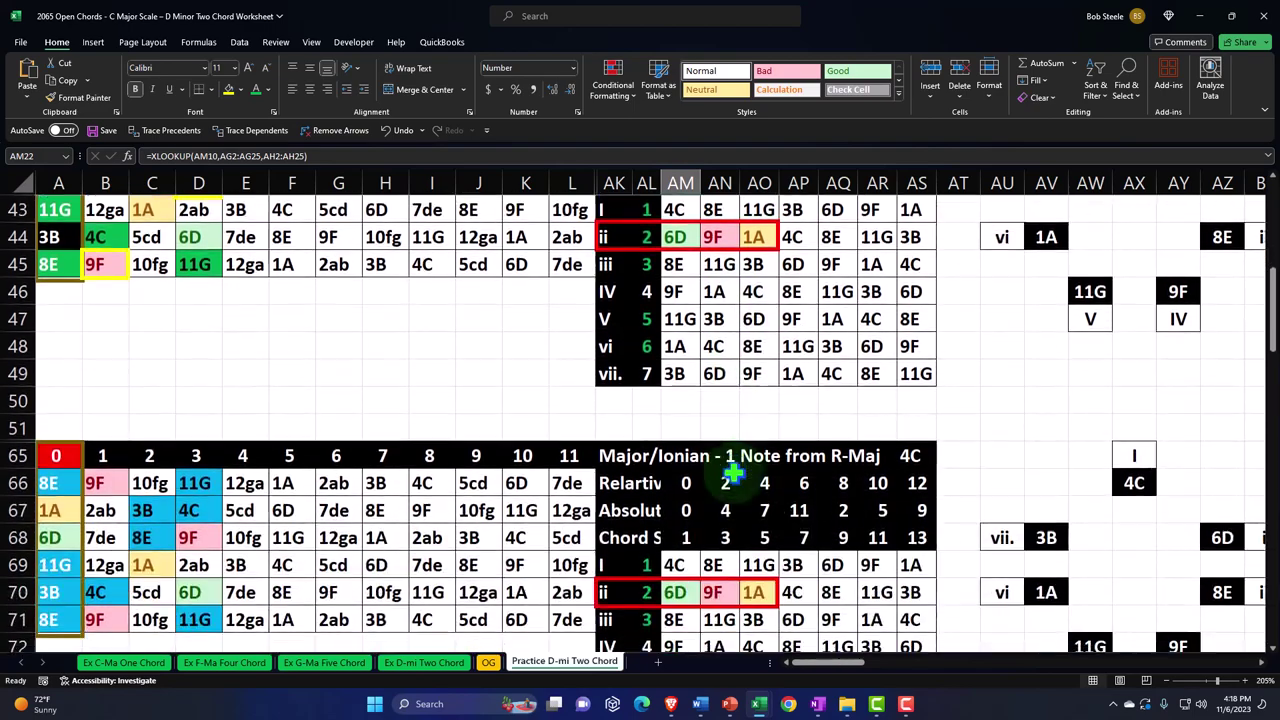
{"action": "scroll", "coordinate": [735, 470], "scroll_direction": "down", "scroll_amount": 7}
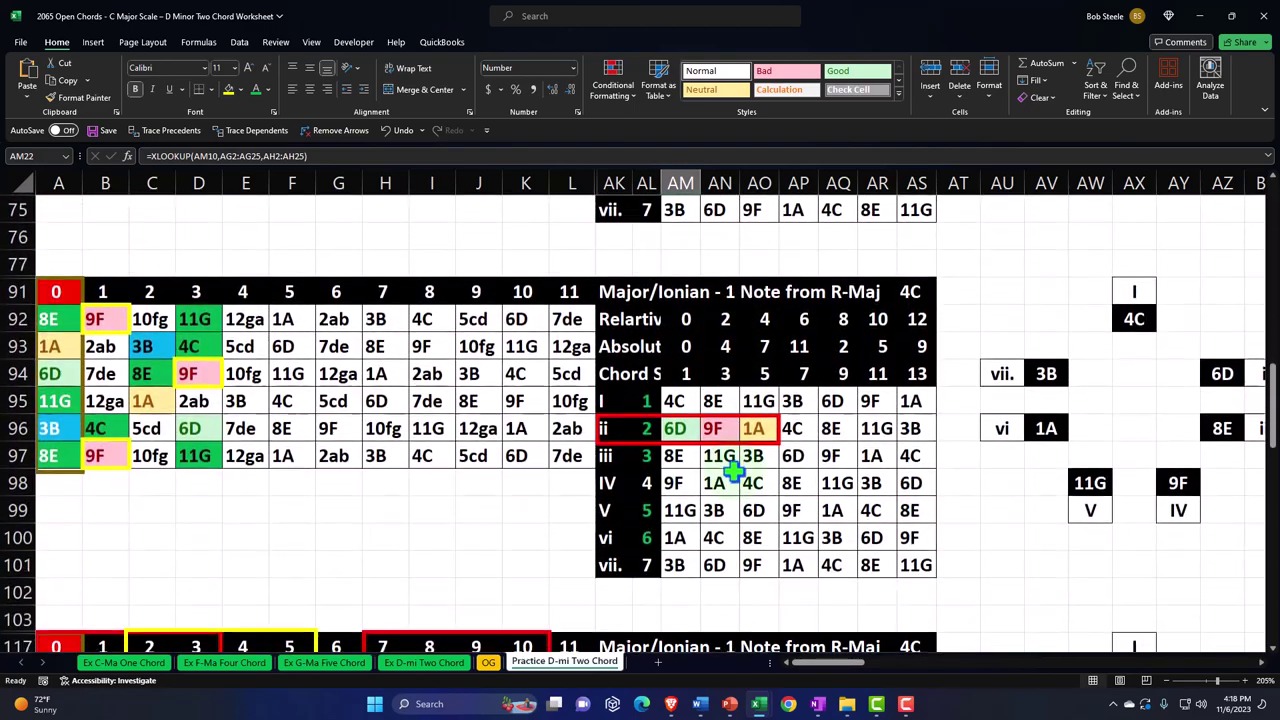
{"action": "scroll", "coordinate": [735, 470], "scroll_direction": "down", "scroll_amount": 3}
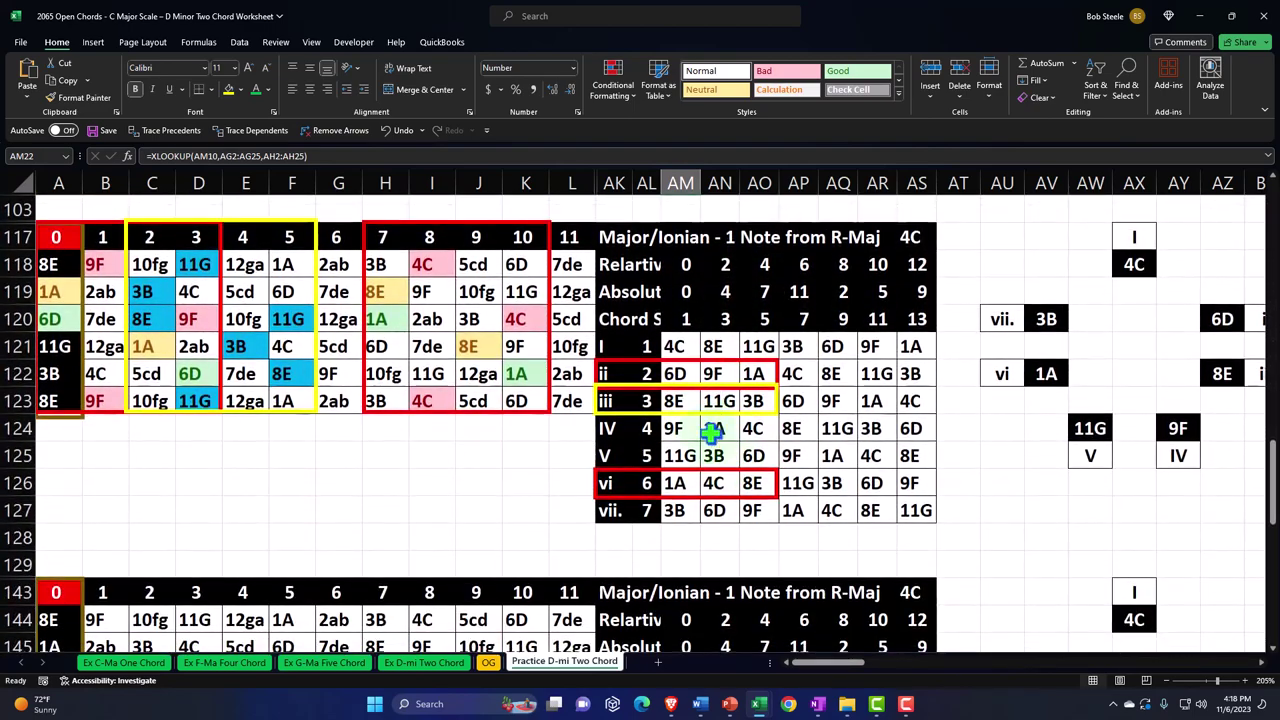
Format-paint the ii chord notes: 6D green, 9F pink, 1A yellow
{"action": "left_click", "coordinate": [678, 370]}
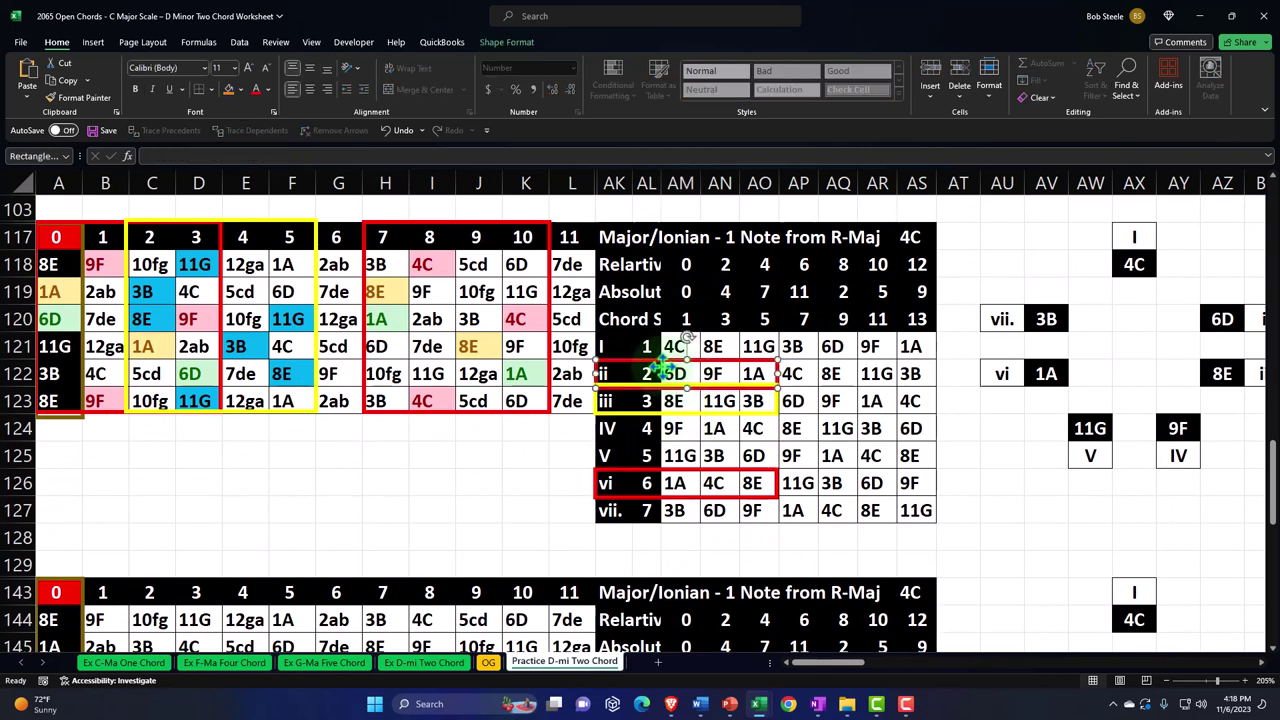
{"action": "left_click", "coordinate": [48, 318]}
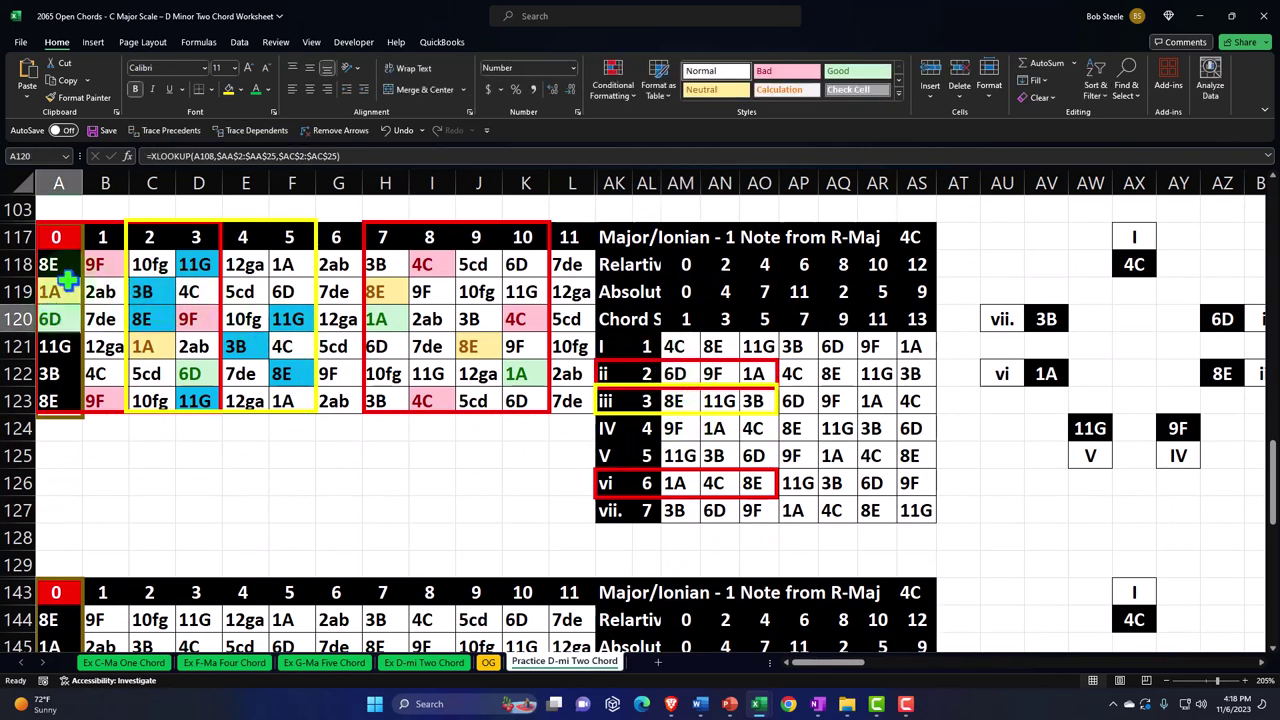
{"action": "left_click", "coordinate": [86, 98]}
{"action": "left_click", "coordinate": [678, 373]}
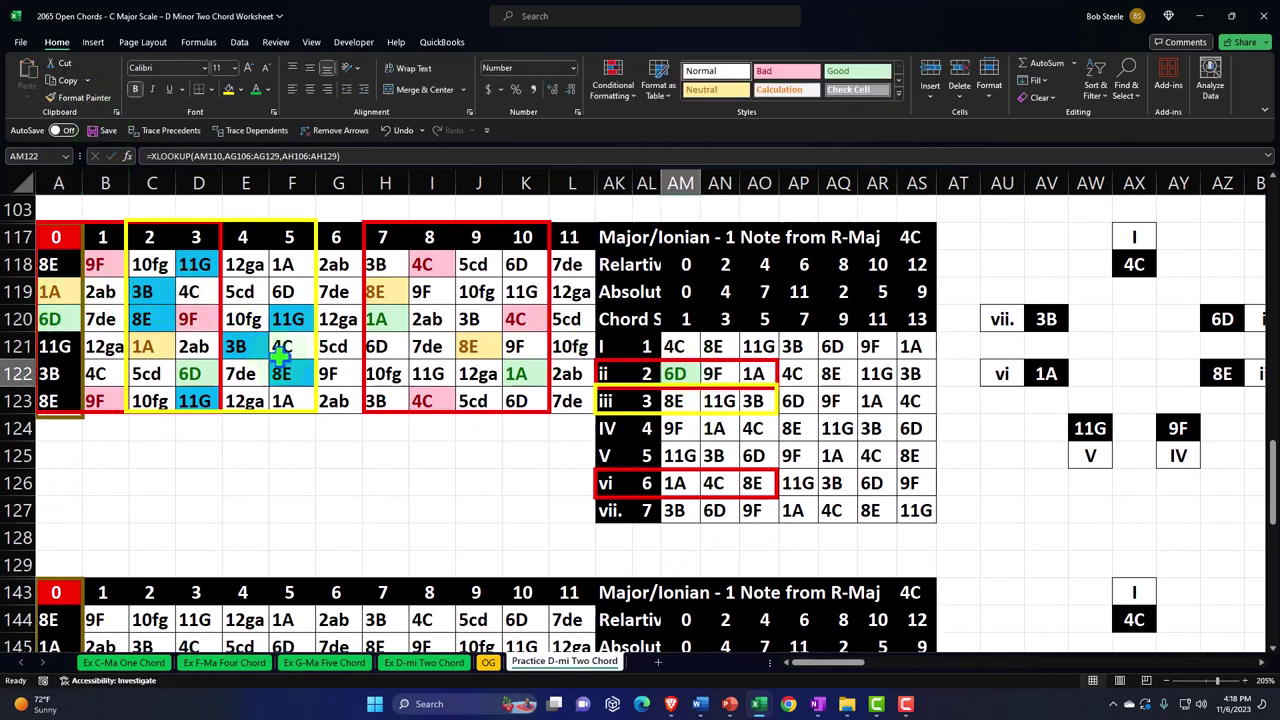
{"action": "left_click", "coordinate": [99, 262]}
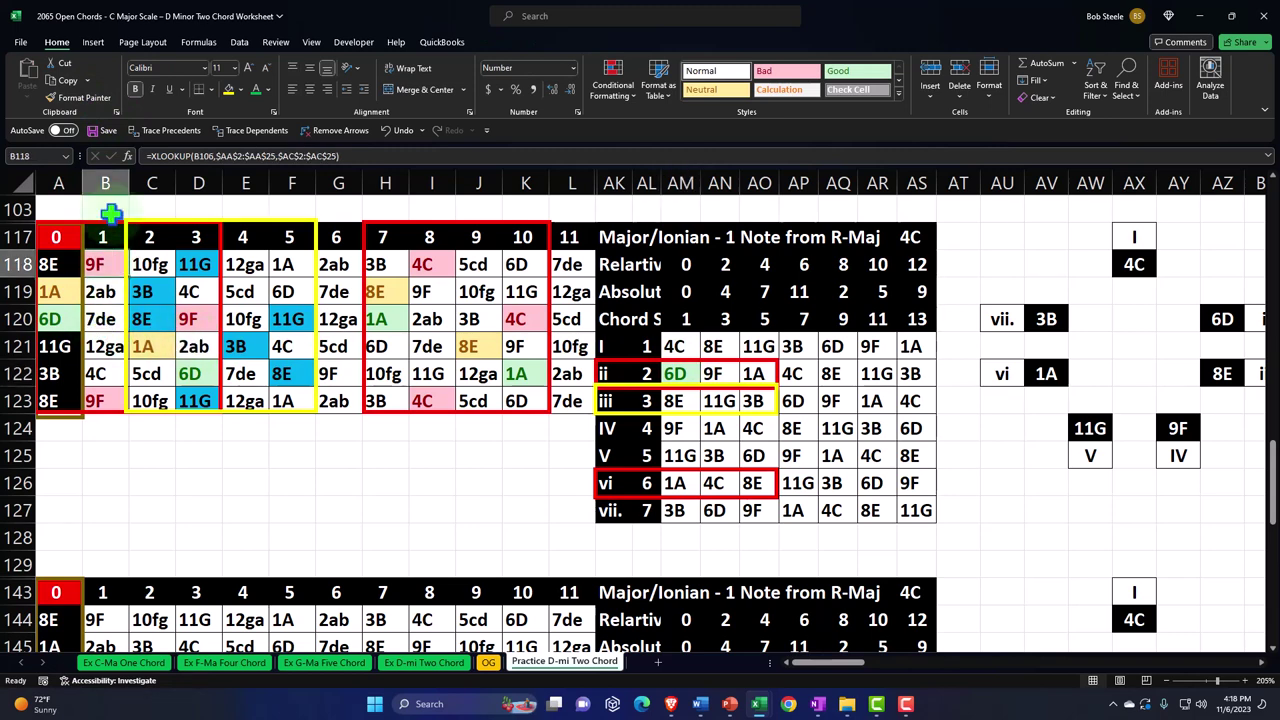
{"action": "left_click", "coordinate": [80, 98]}
{"action": "left_click", "coordinate": [712, 376]}
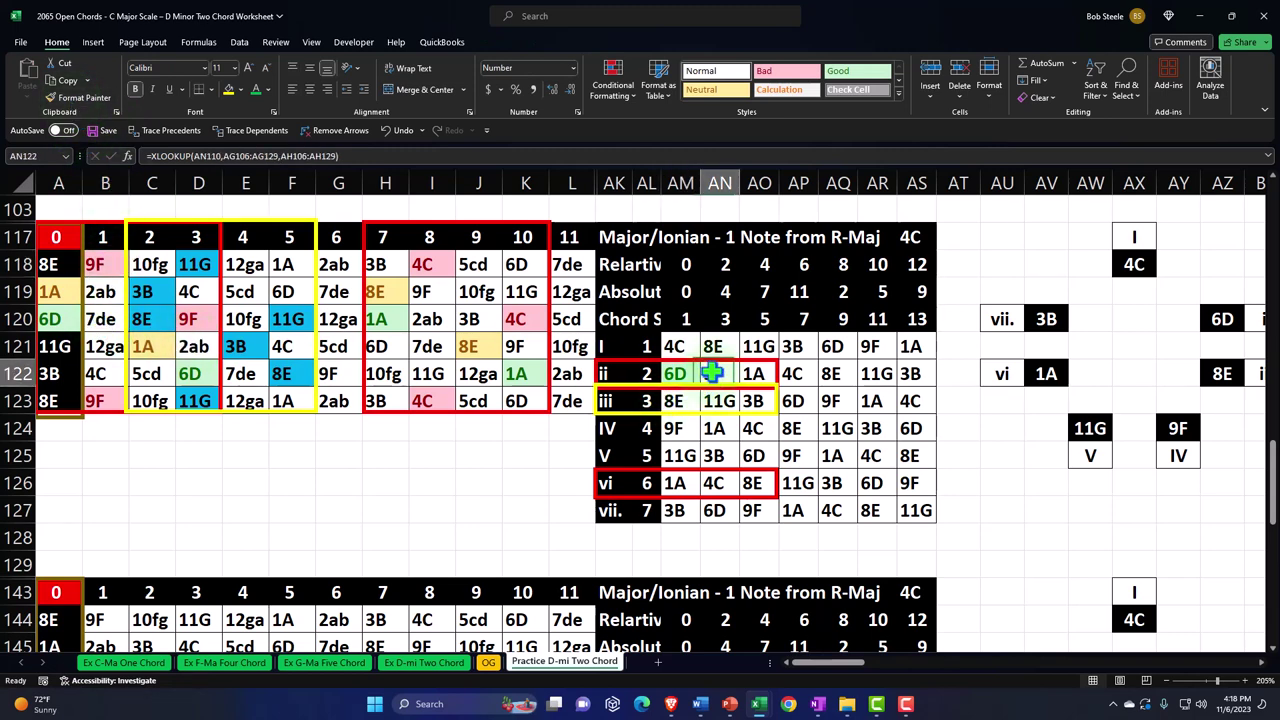
{"action": "left_click", "coordinate": [99, 264]}
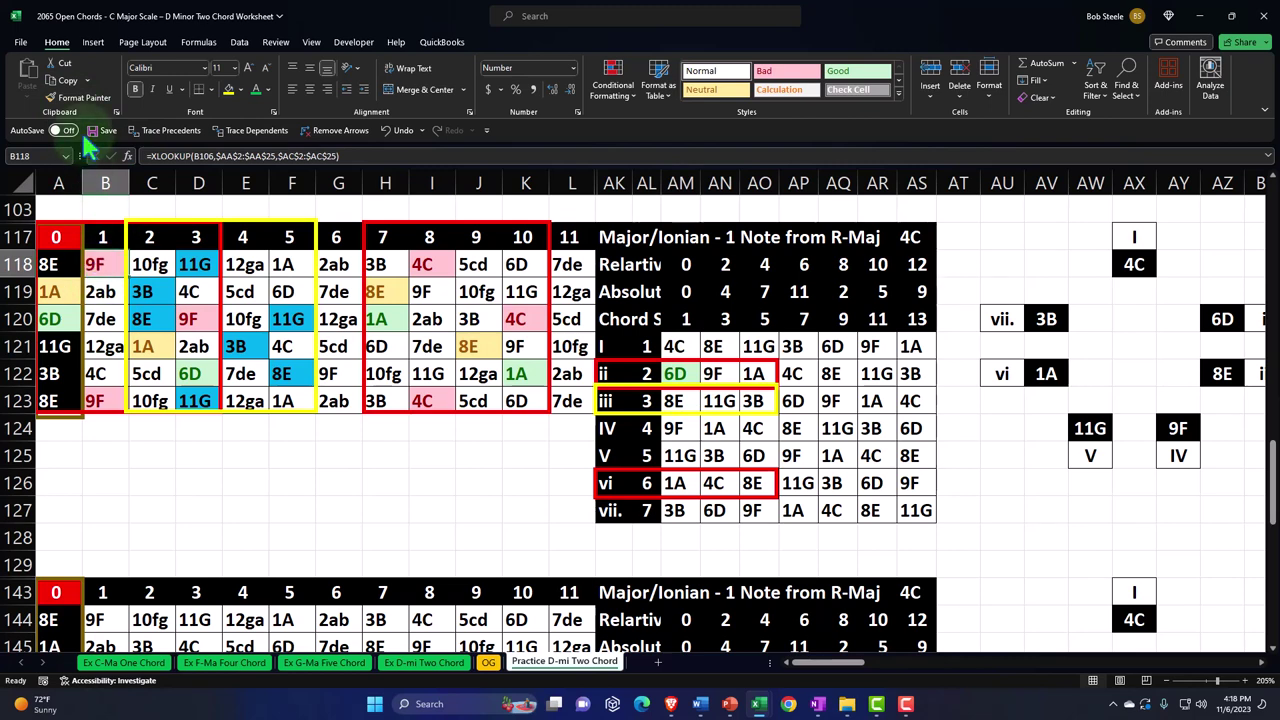
{"action": "left_click", "coordinate": [74, 104]}
{"action": "left_click", "coordinate": [712, 376]}
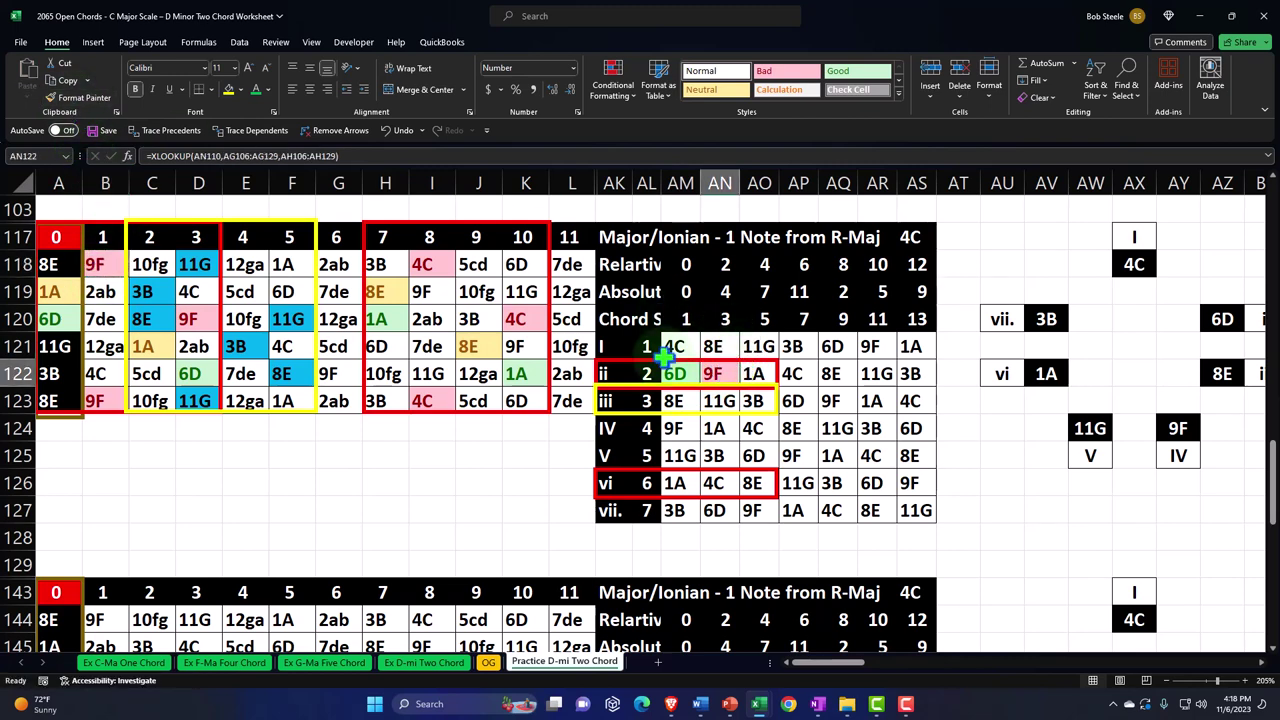
{"action": "left_click", "coordinate": [143, 346]}
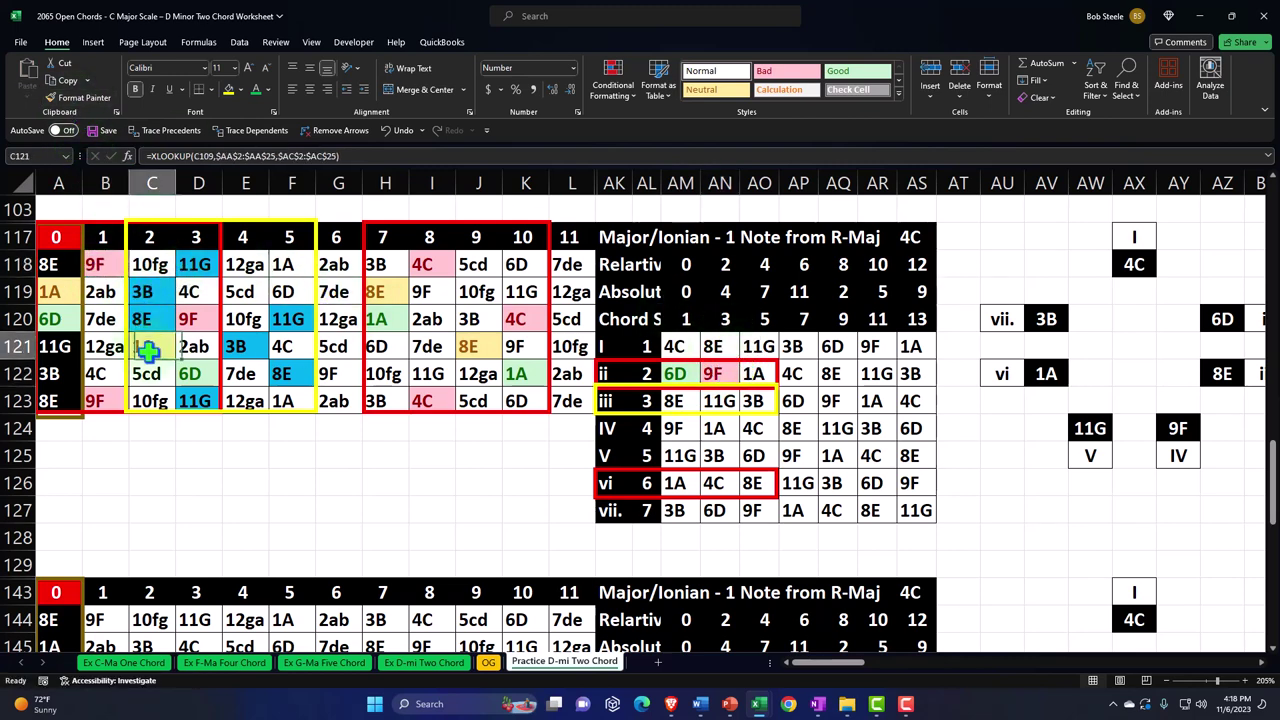
{"action": "left_click", "coordinate": [80, 98]}
{"action": "left_click", "coordinate": [754, 373]}
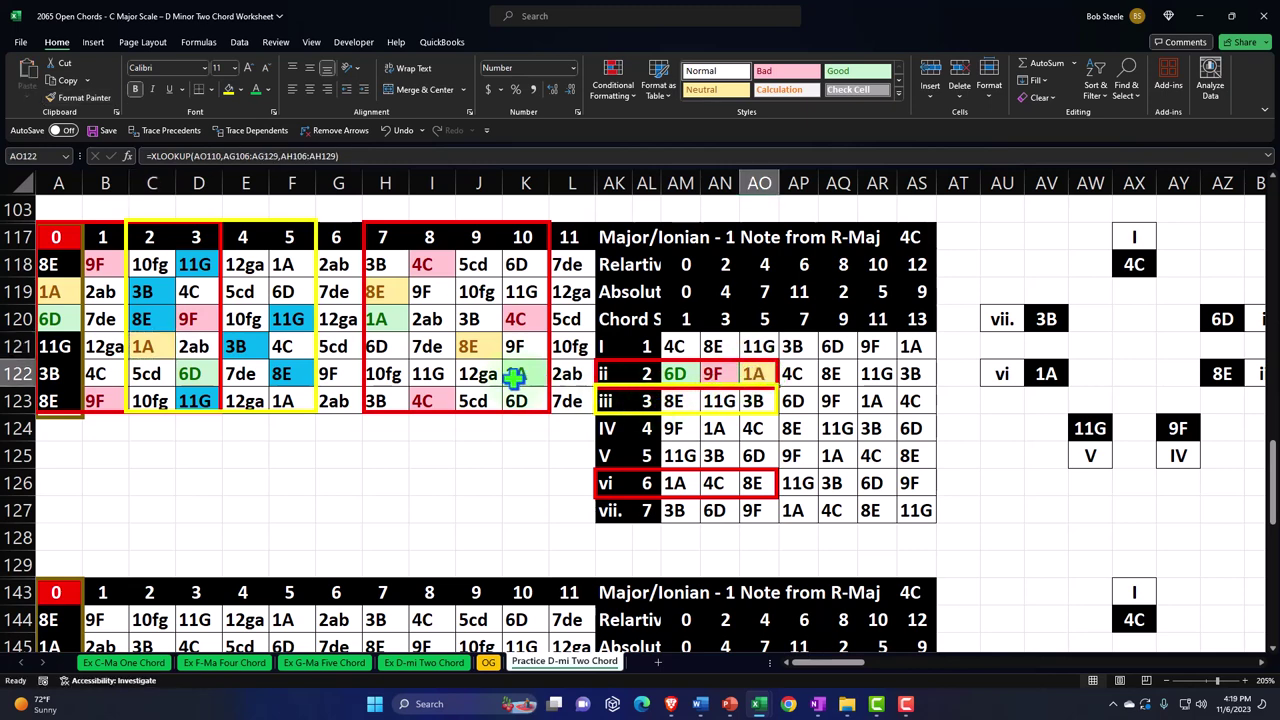
Format-paint the iii chord's three notes blue from the 11G cell
{"action": "left_click", "coordinate": [200, 264]}
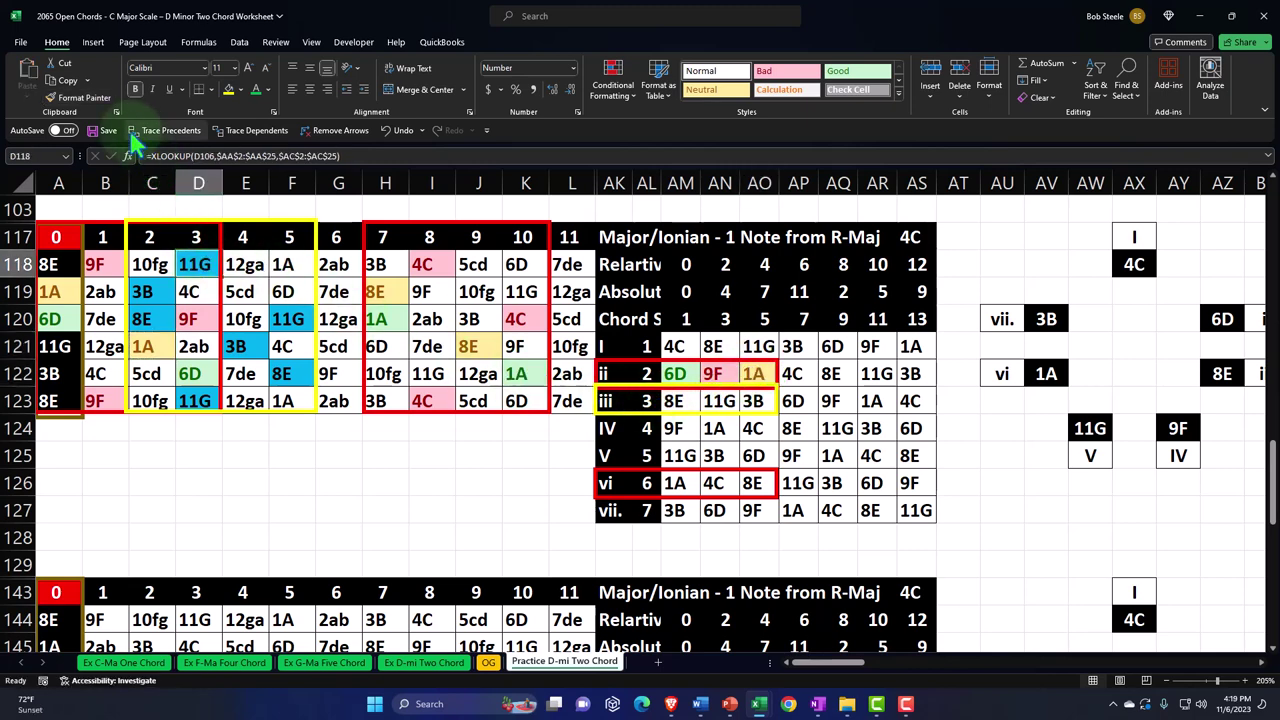
{"action": "left_click", "coordinate": [84, 98]}
{"action": "left_click_drag", "start_coordinate": [673, 401], "coordinate": [755, 412]}
{"action": "left_click", "coordinate": [668, 485]}
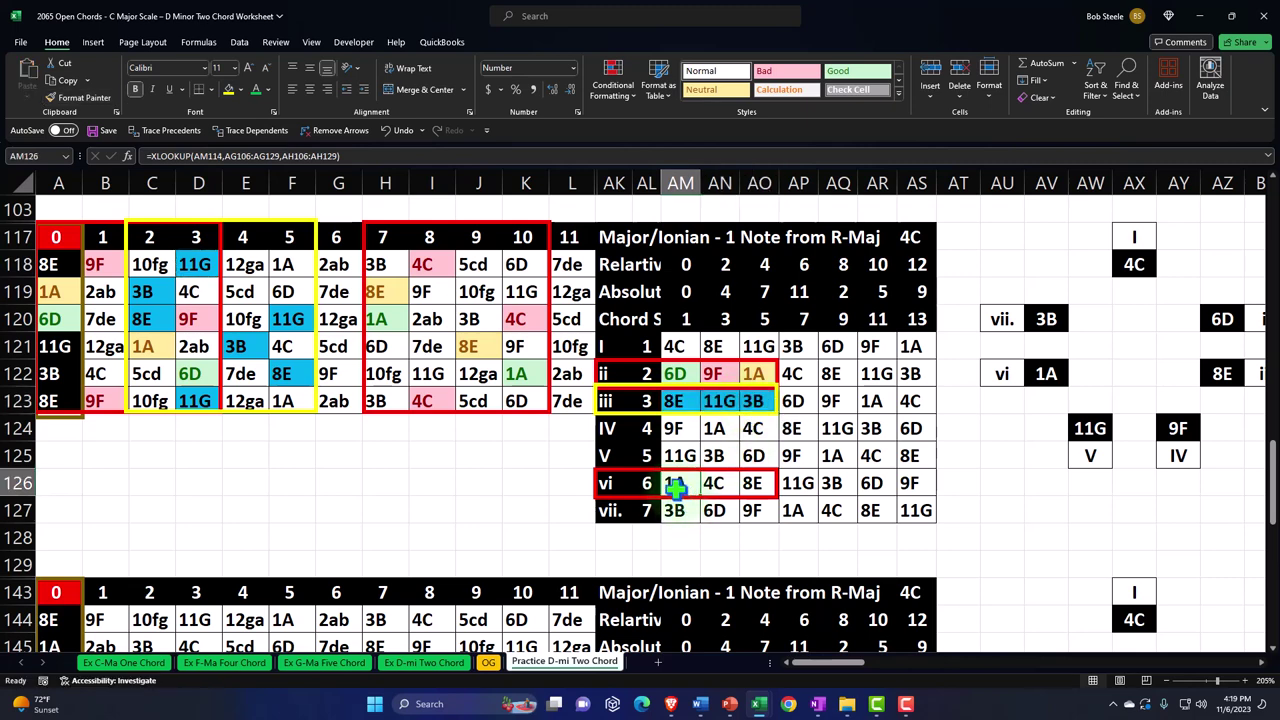
Format-paint the vi row's 1A green, 4C pink and 8E yellow from the grid
{"action": "left_click", "coordinate": [408, 322]}
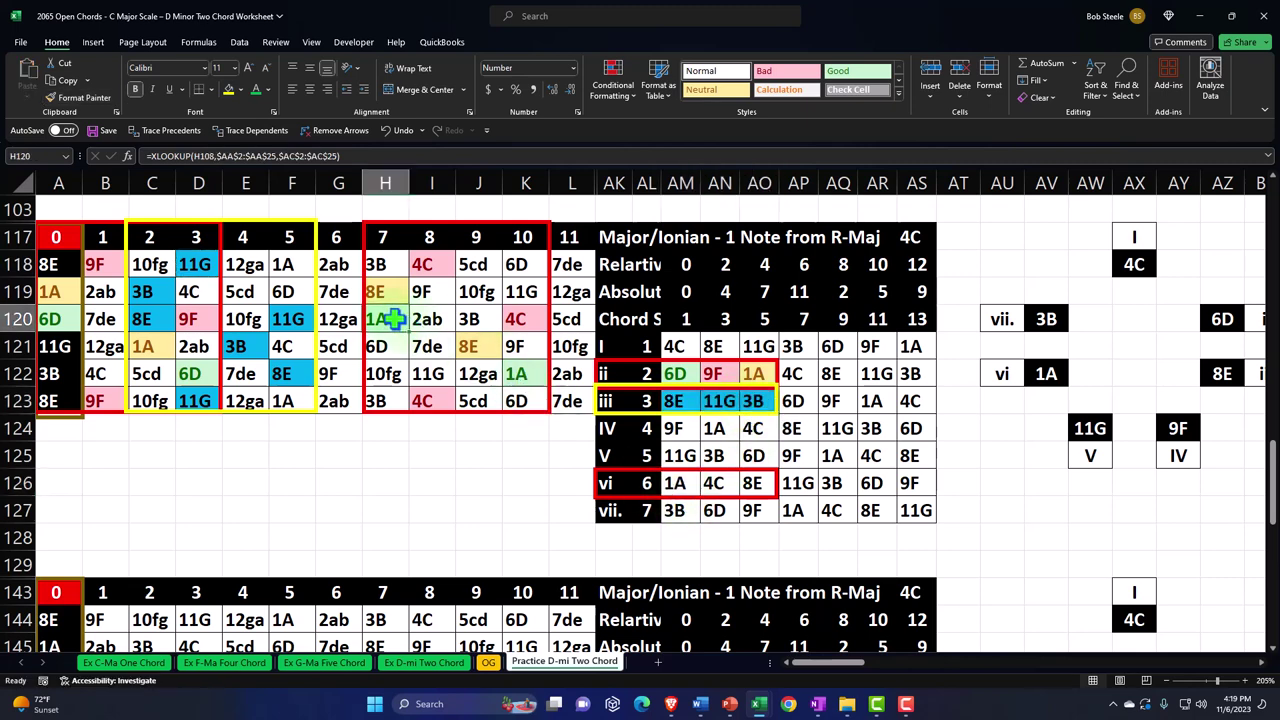
{"action": "left_click", "coordinate": [62, 98]}
{"action": "left_click", "coordinate": [675, 485]}
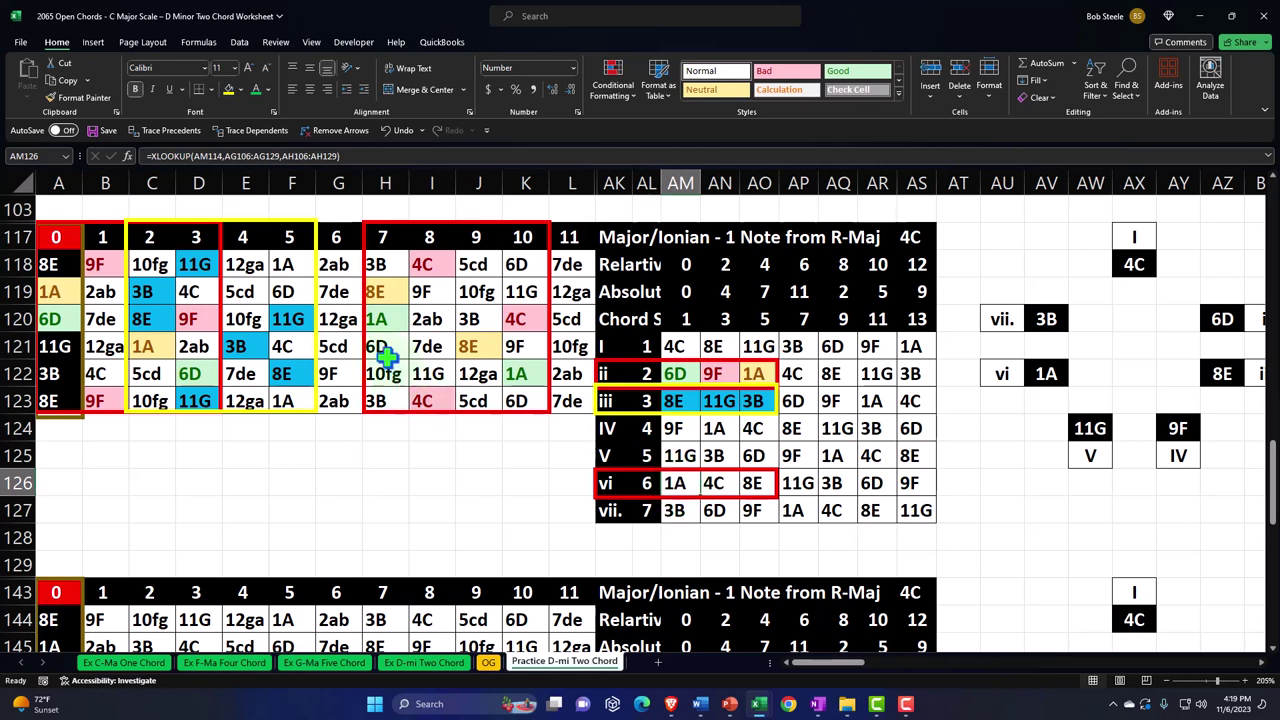
{"action": "left_click", "coordinate": [385, 322]}
{"action": "left_click", "coordinate": [62, 98]}
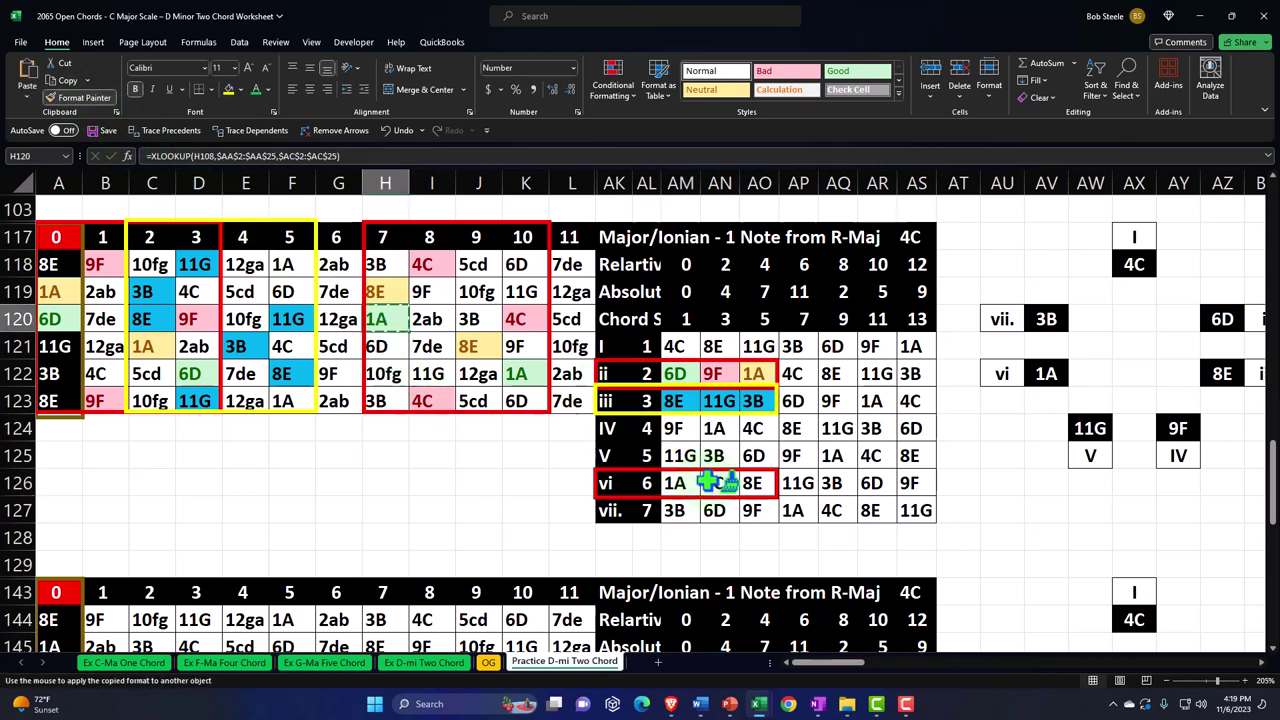
{"action": "left_click_drag", "start_coordinate": [672, 483], "coordinate": [680, 483]}
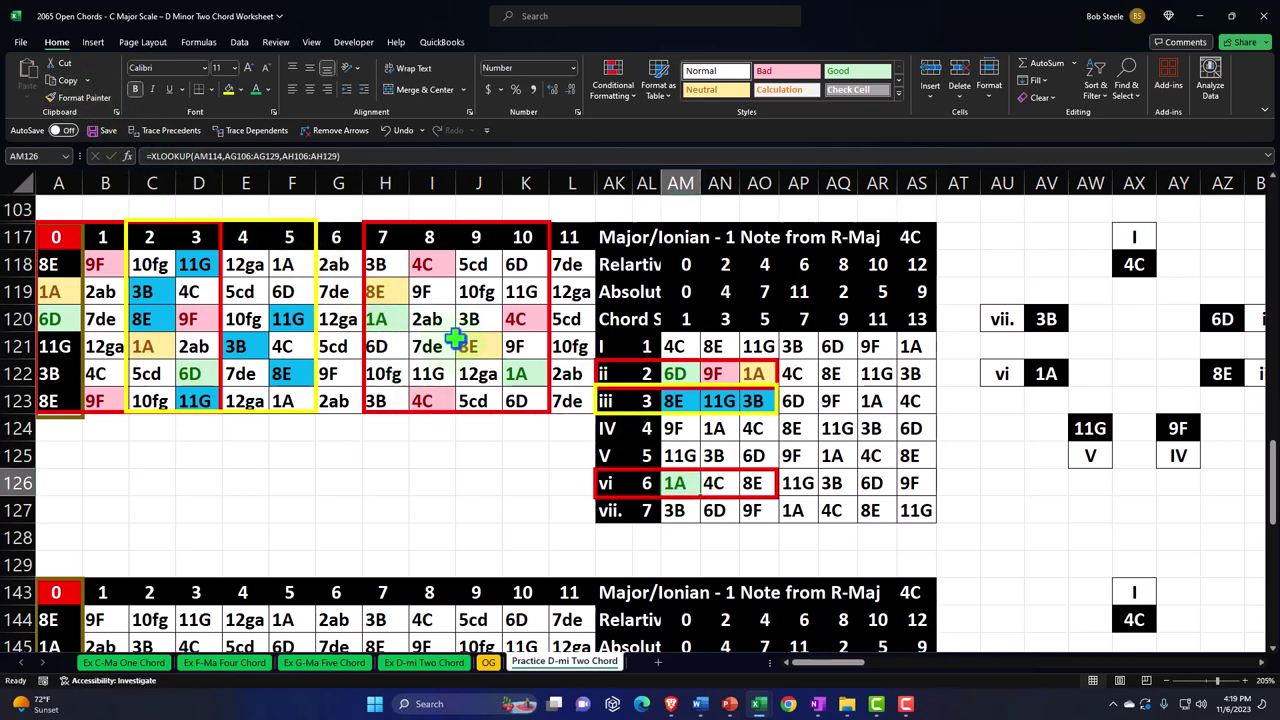
{"action": "left_click", "coordinate": [515, 320]}
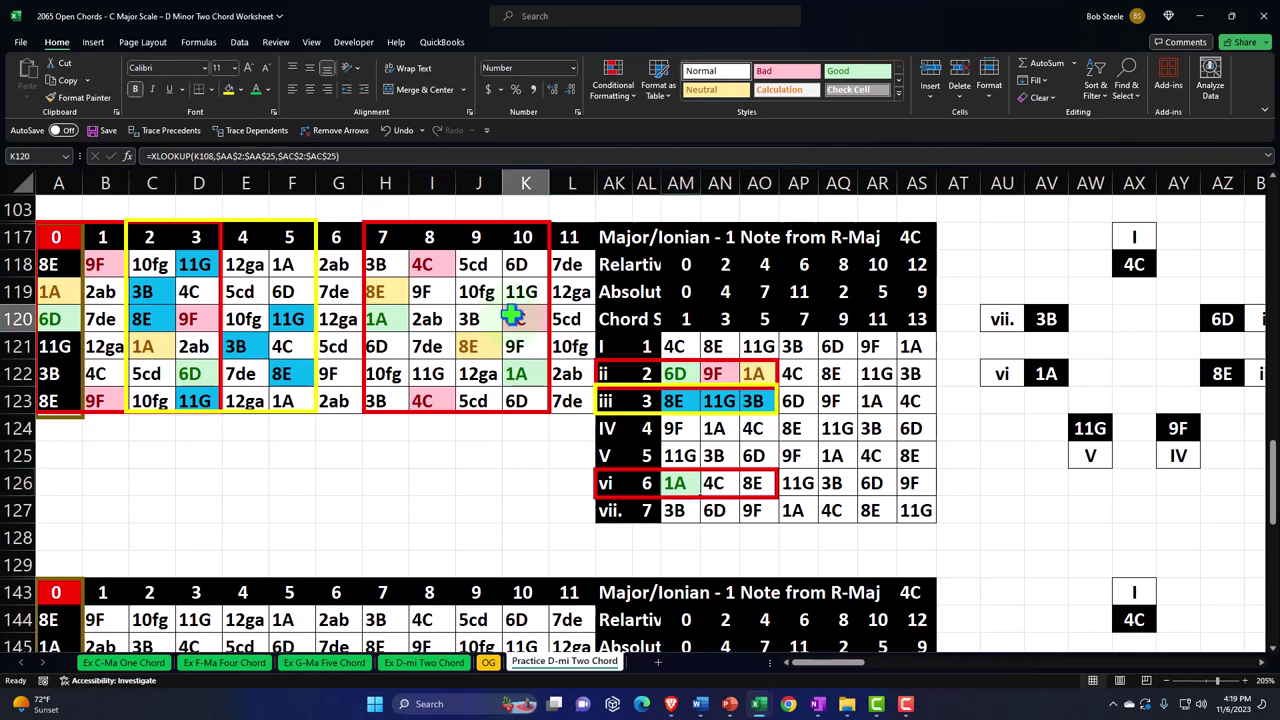
{"action": "left_click", "coordinate": [78, 97]}
{"action": "left_click", "coordinate": [716, 484]}
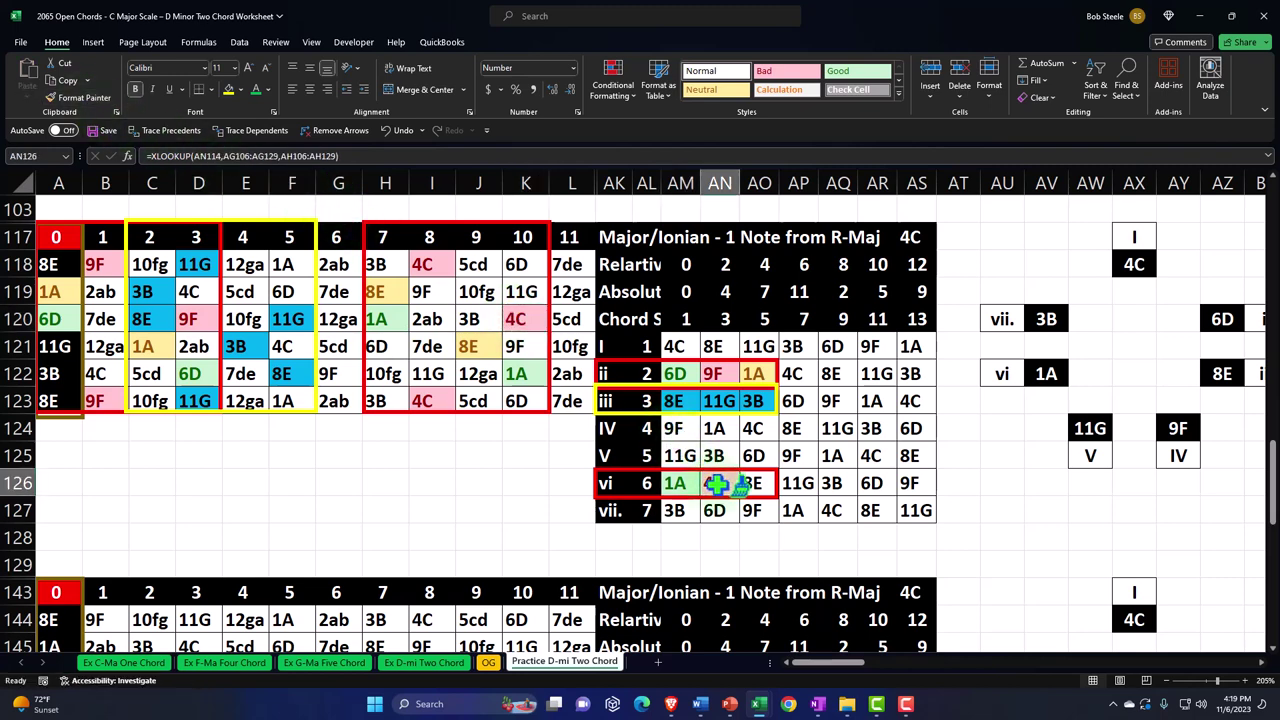
{"action": "left_click", "coordinate": [385, 291]}
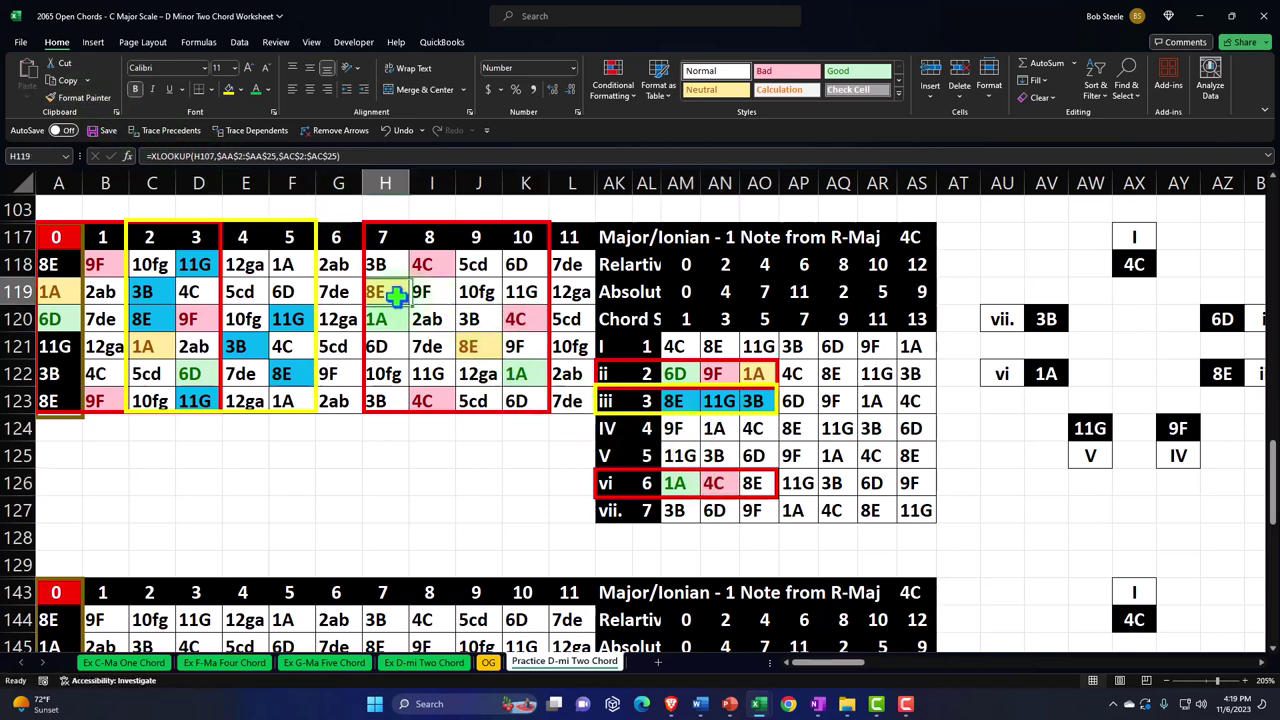
{"action": "left_click", "coordinate": [80, 97]}
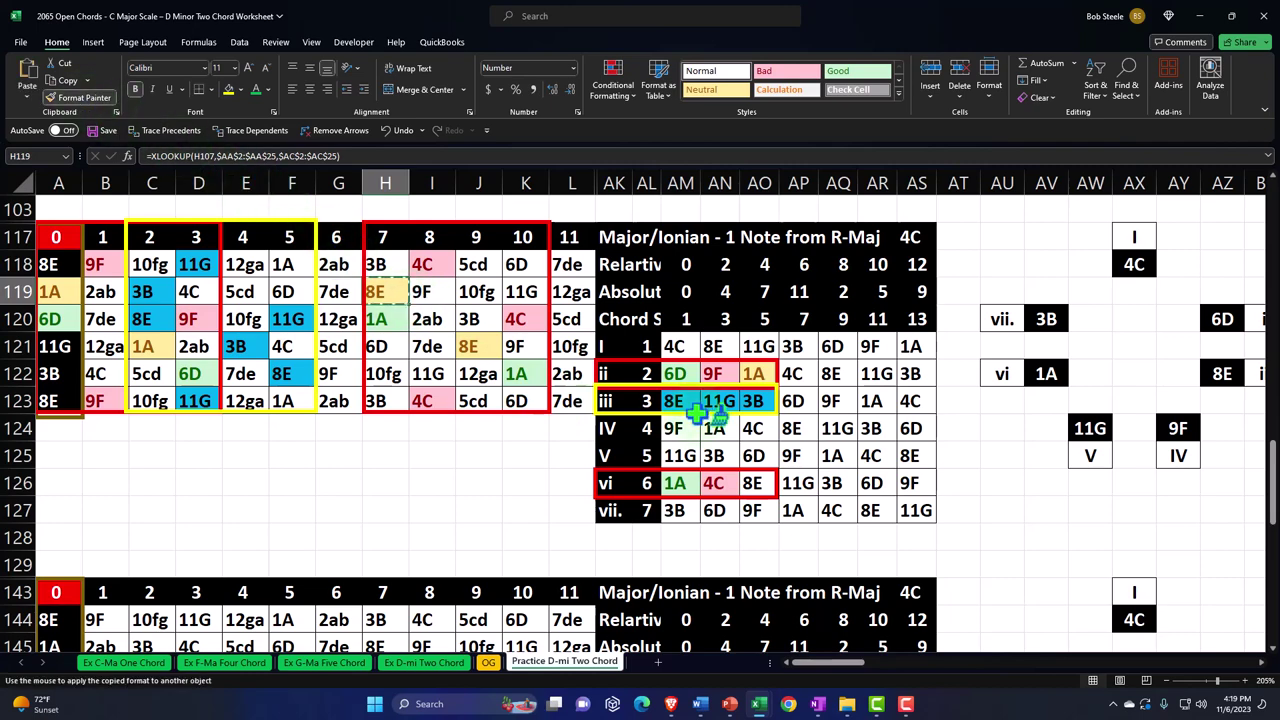
{"action": "left_click", "coordinate": [752, 483]}
{"action": "left_click", "coordinate": [490, 411]}
Check the lookup formulas for vi's 1A and ii's 6D and the step numbers 1, 3, 5
{"action": "scroll", "coordinate": [491, 420], "scroll_direction": "down", "scroll_amount": 3}
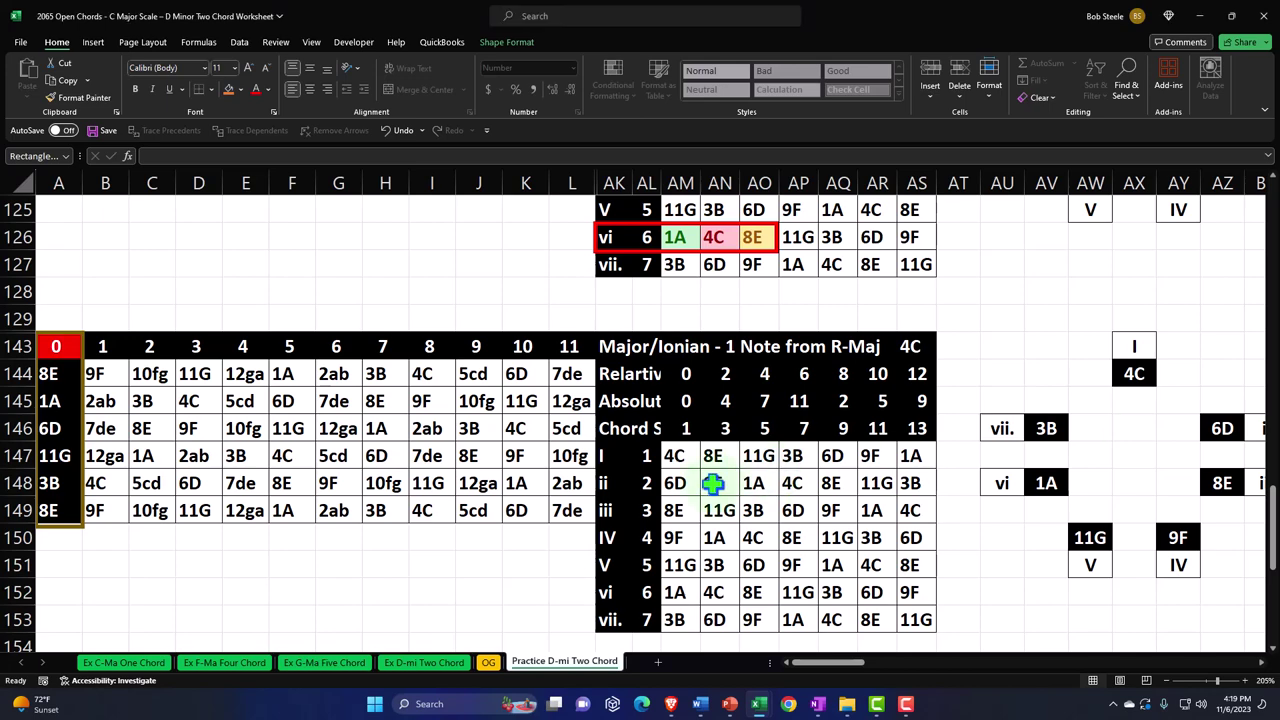
{"action": "scroll", "coordinate": [714, 485], "scroll_direction": "up", "scroll_amount": 3}
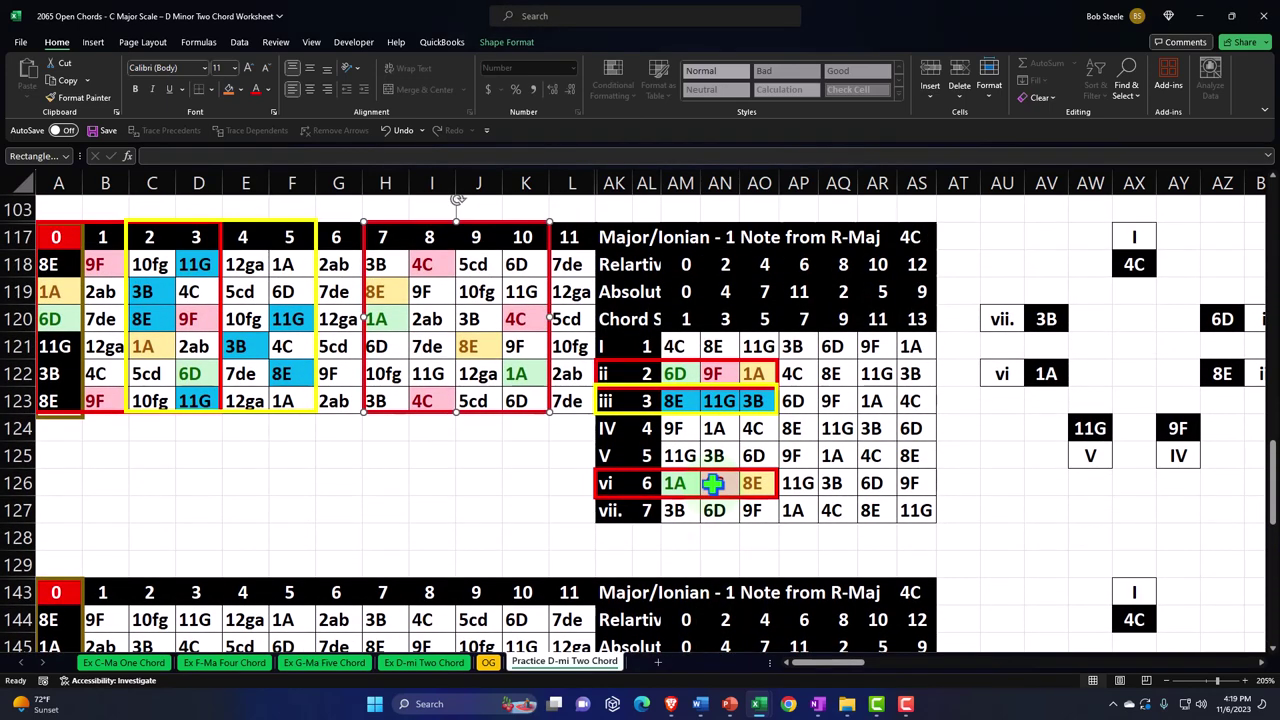
{"action": "left_click", "coordinate": [674, 376]}
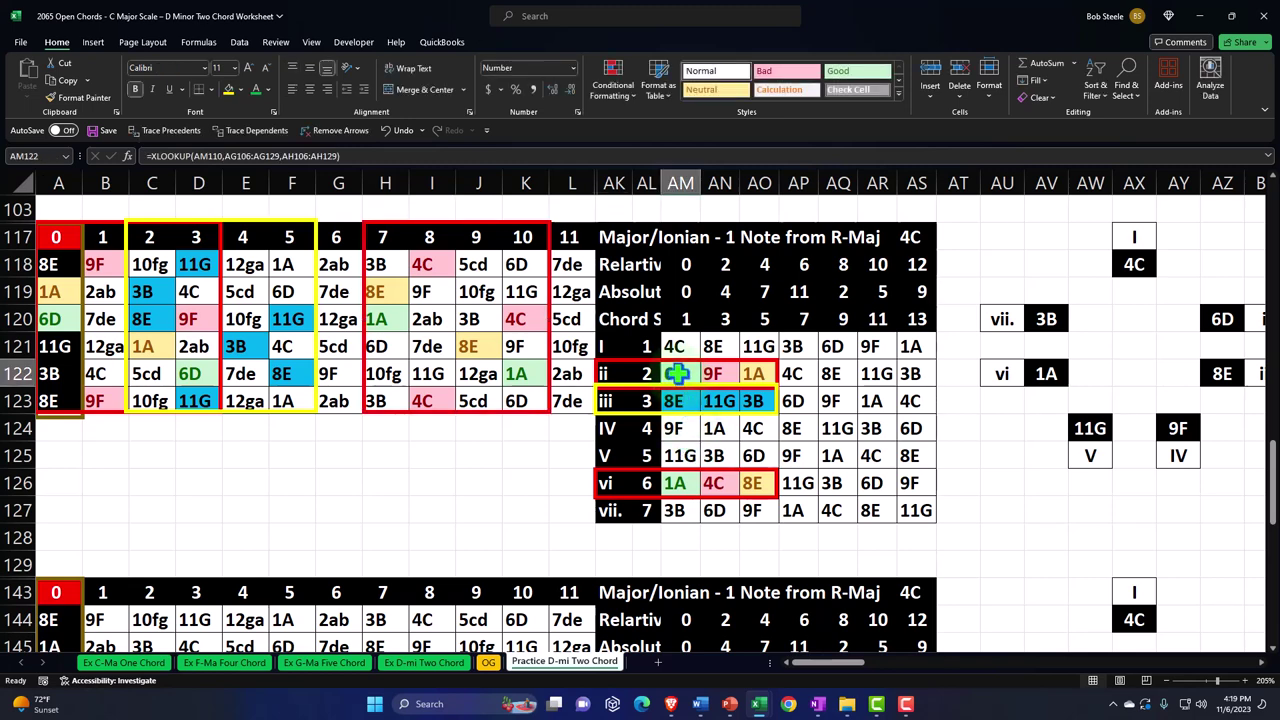
{"action": "left_click", "coordinate": [682, 481]}
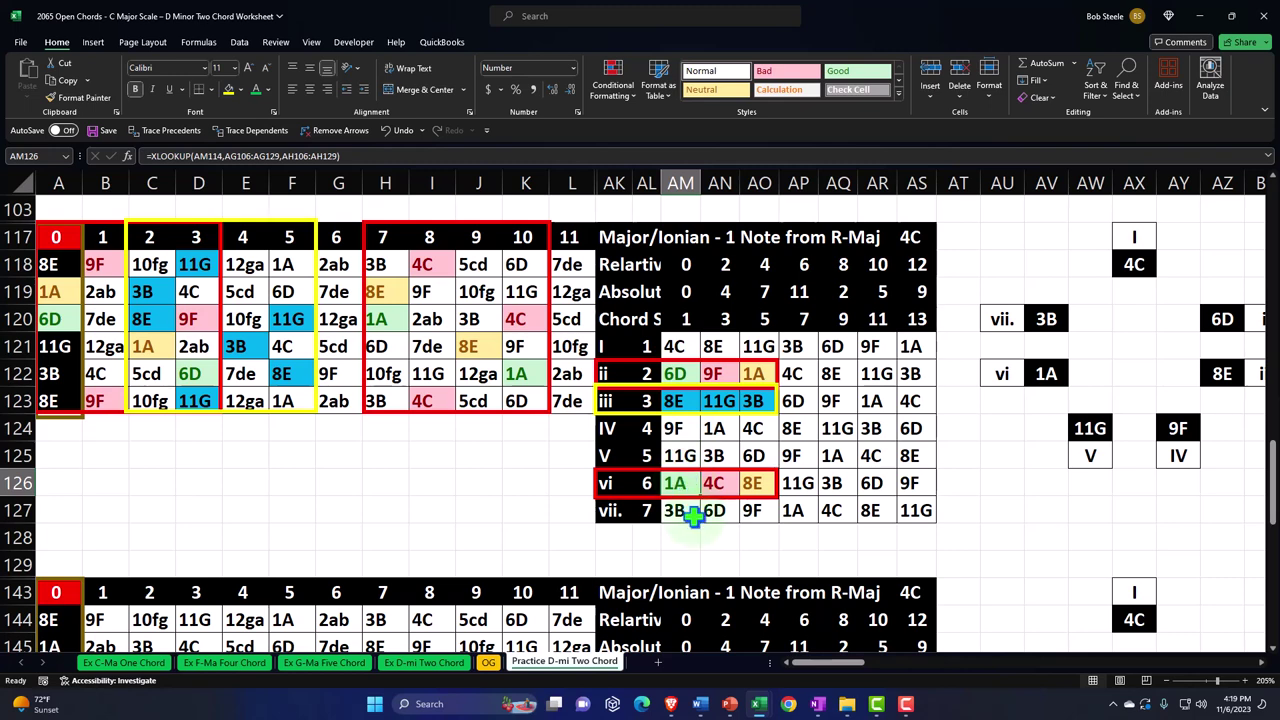
{"action": "left_click", "coordinate": [677, 378]}
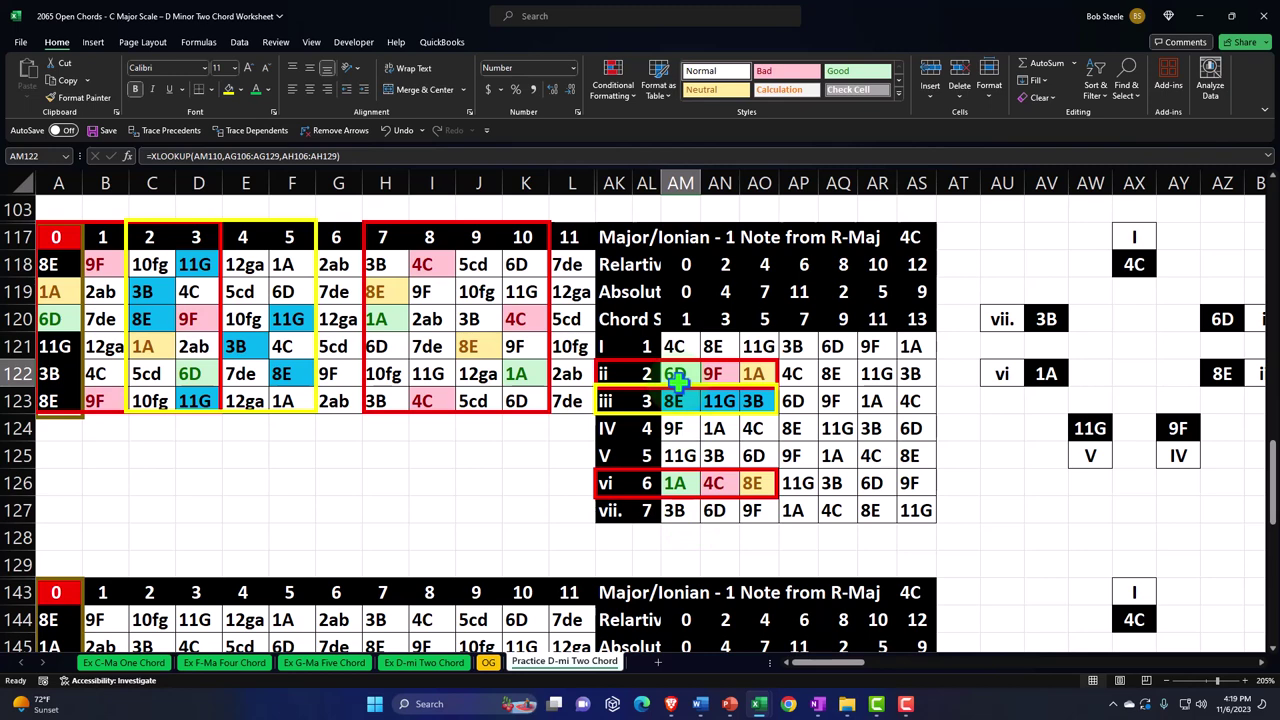
{"action": "left_click_drag", "start_coordinate": [680, 319], "coordinate": [765, 319]}
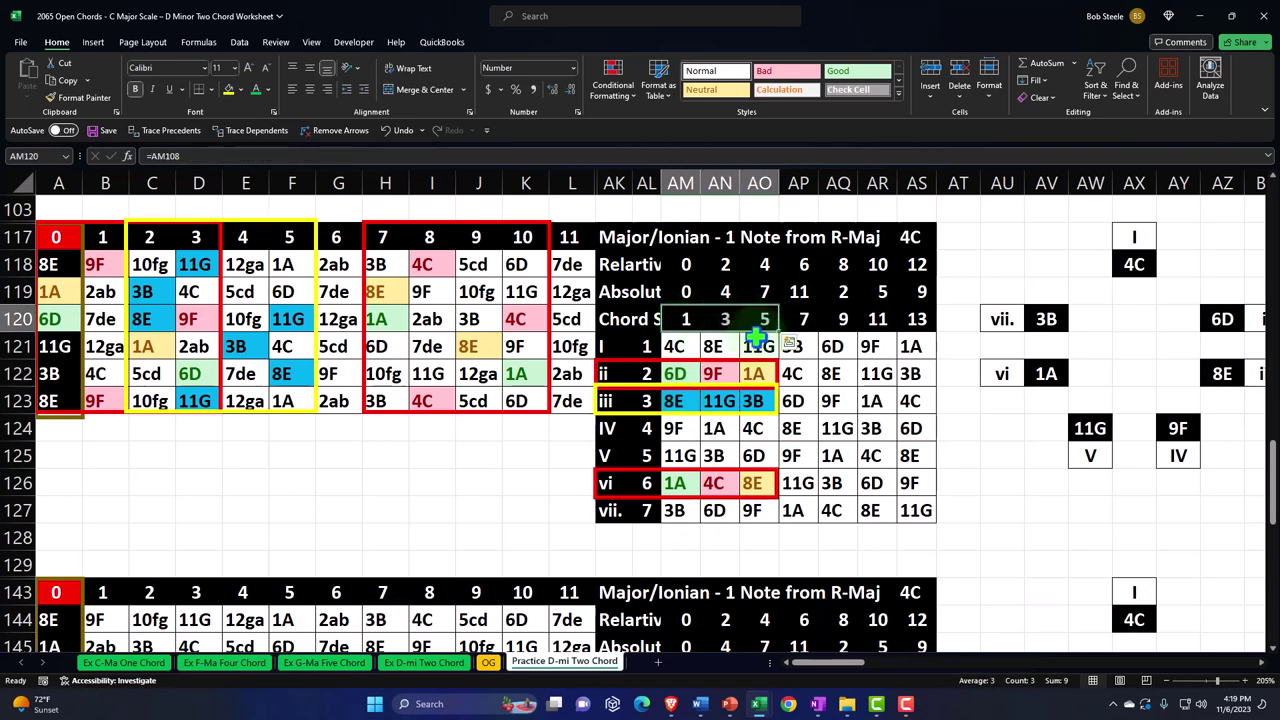
{"action": "left_click", "coordinate": [680, 372]}
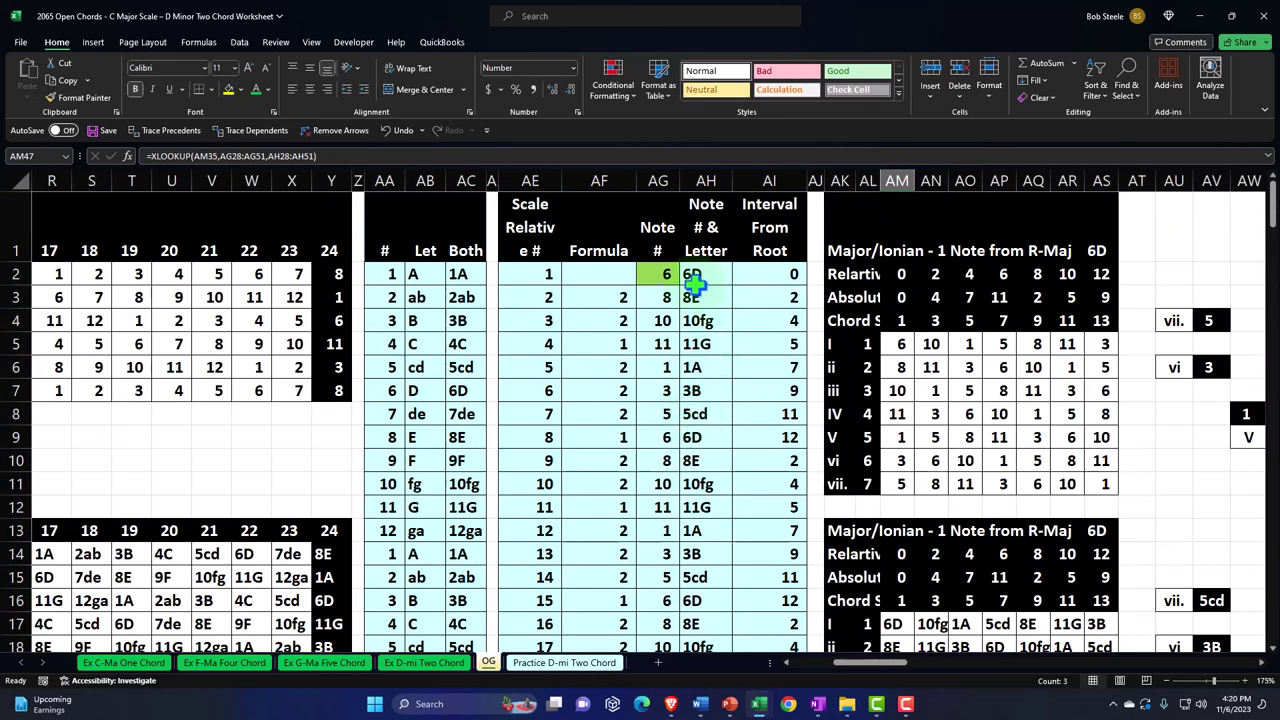
{"action": "left_click", "coordinate": [665, 270]}
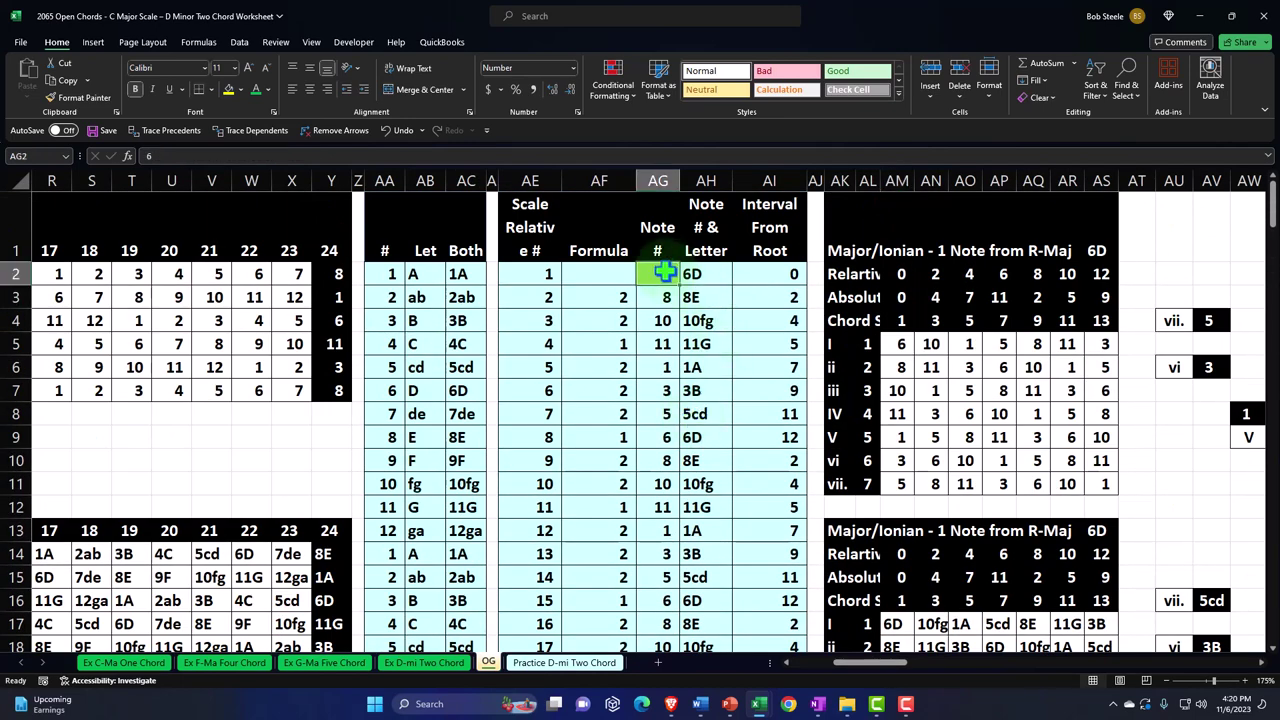
{"action": "type", "text": "4"}
{"action": "key", "text": "Return"}
{"action": "key", "text": "Right"}
{"action": "key", "text": "Right"}
{"action": "key", "text": "Right"}
{"action": "key", "text": "Right"}
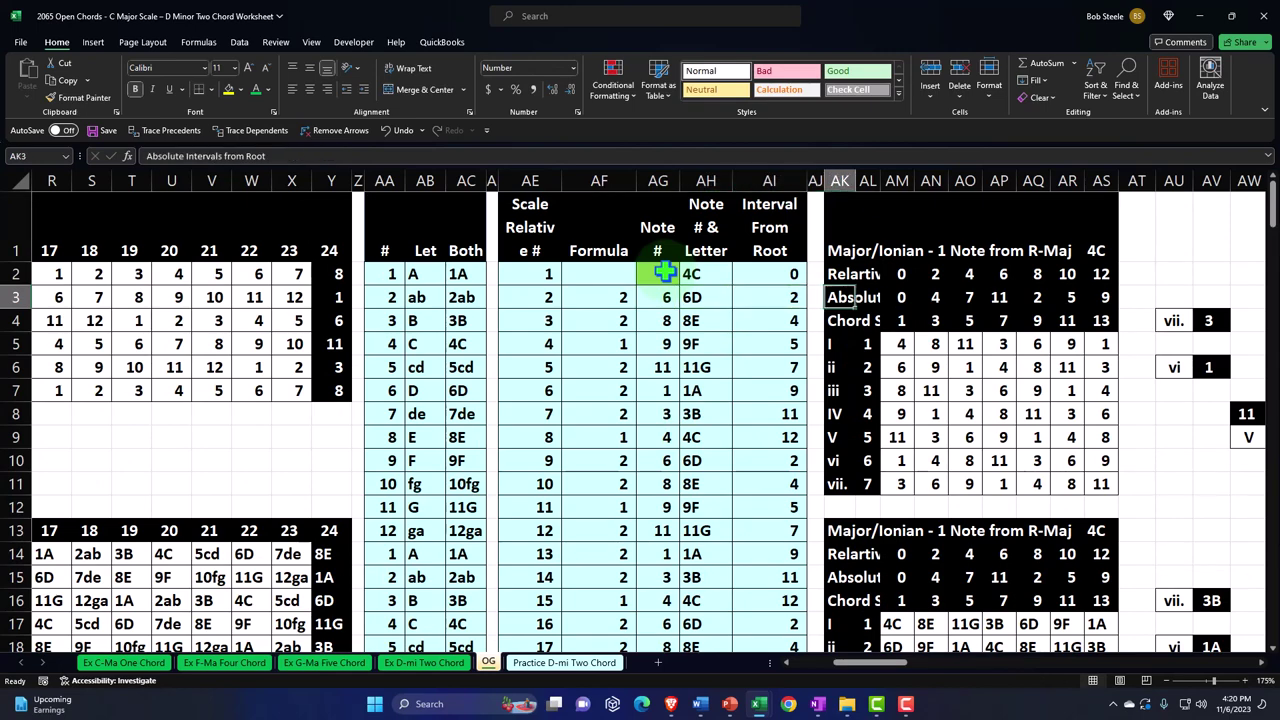
{"action": "key", "text": "Right"}
{"action": "key", "text": "Right"}
{"action": "key", "text": "Right"}
{"action": "key", "text": "Right"}
{"action": "key", "text": "Right"}
{"action": "key", "text": "Right"}
{"action": "key", "text": "Right"}
{"action": "key", "text": "Right"}
{"action": "key", "text": "Right"}
{"action": "key", "text": "Right"}
{"action": "key", "text": "Right"}
{"action": "key", "text": "Right"}
{"action": "key", "text": "Right"}
{"action": "key", "text": "Right"}
{"action": "key", "text": "Right"}
{"action": "key", "text": "Right"}
{"action": "key", "text": "Right"}
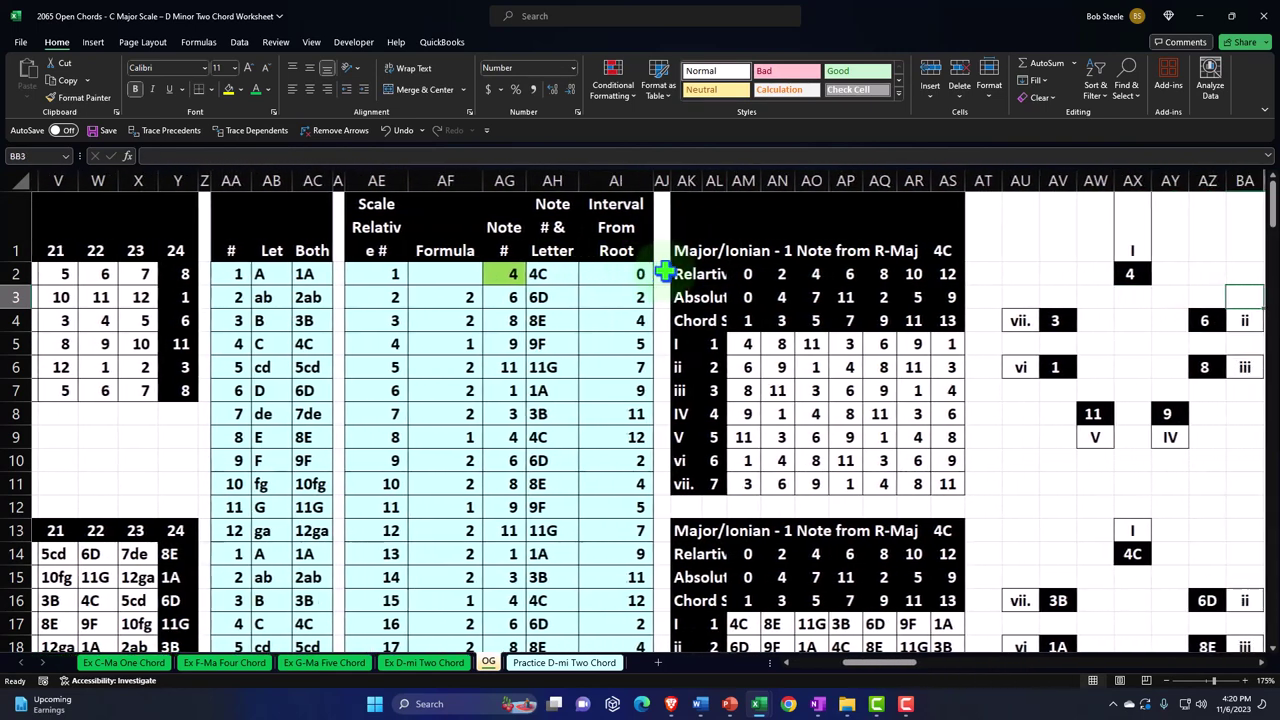
{"action": "scroll", "coordinate": [891, 437], "scroll_direction": "down", "scroll_amount": 3}
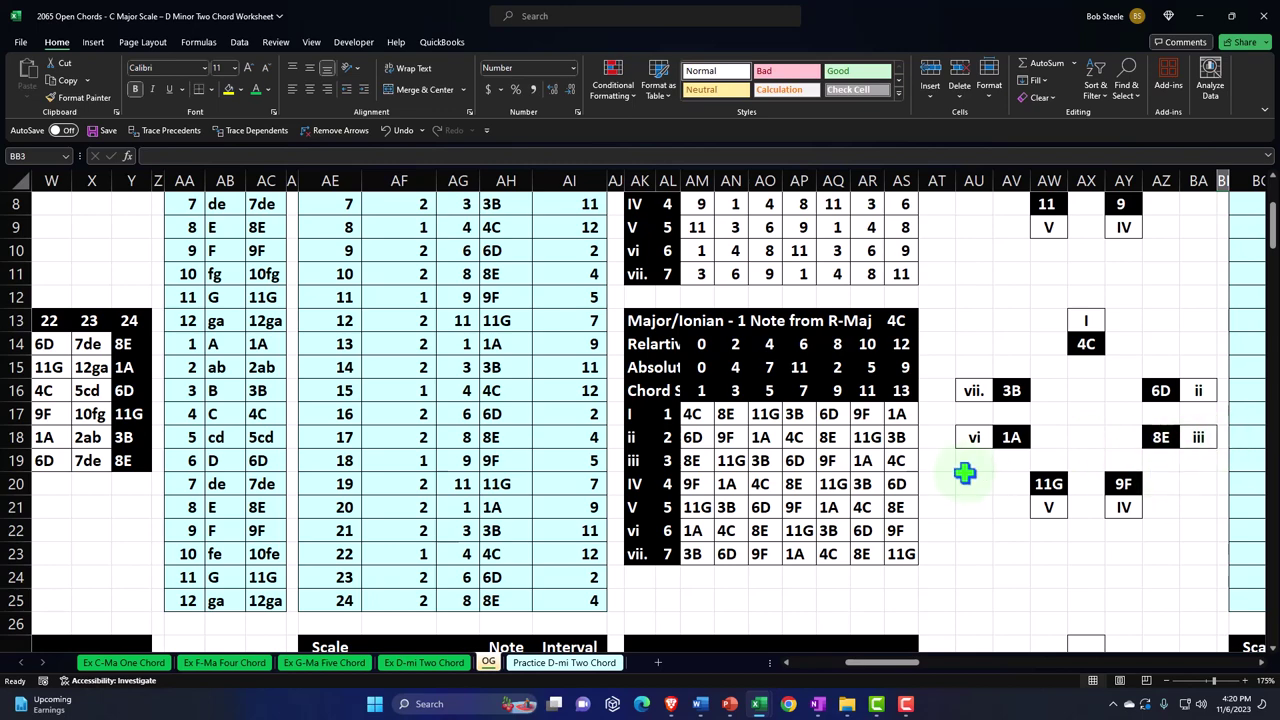
{"action": "scroll", "coordinate": [963, 472], "scroll_direction": "down", "scroll_amount": 6}
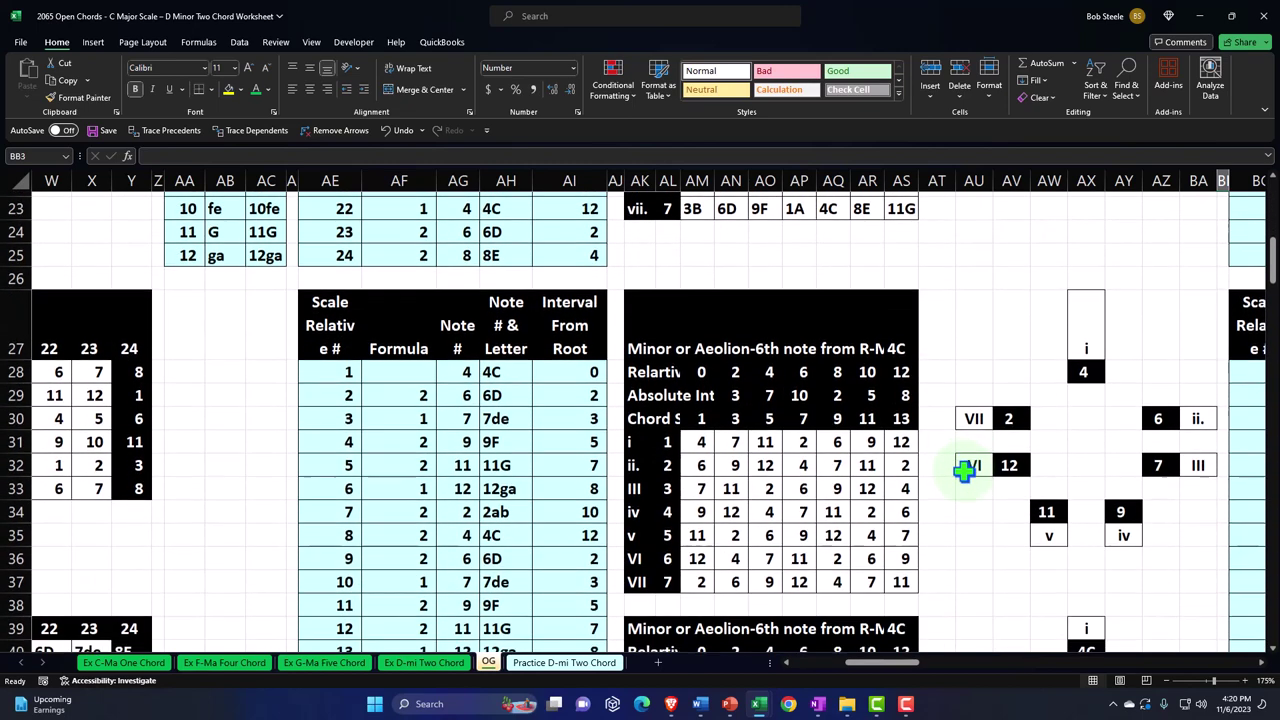
{"action": "scroll", "coordinate": [963, 472], "scroll_direction": "down", "scroll_amount": 3}
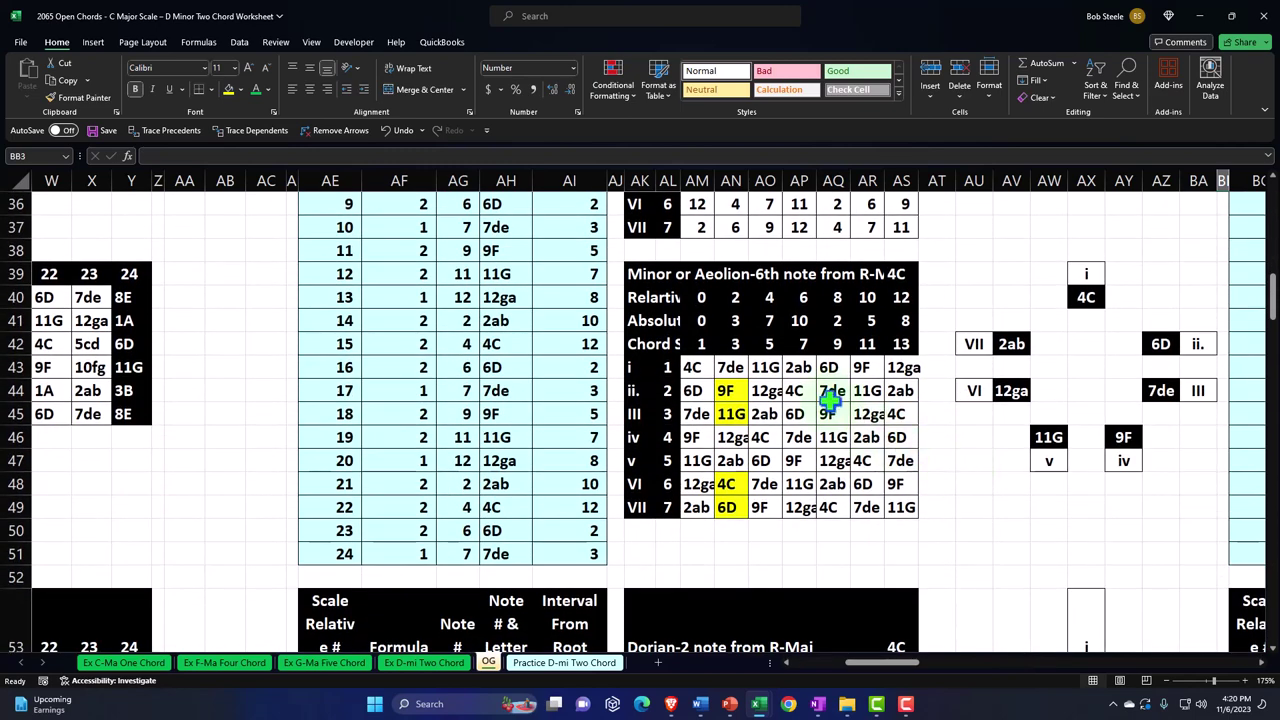
{"action": "left_click", "coordinate": [693, 367]}
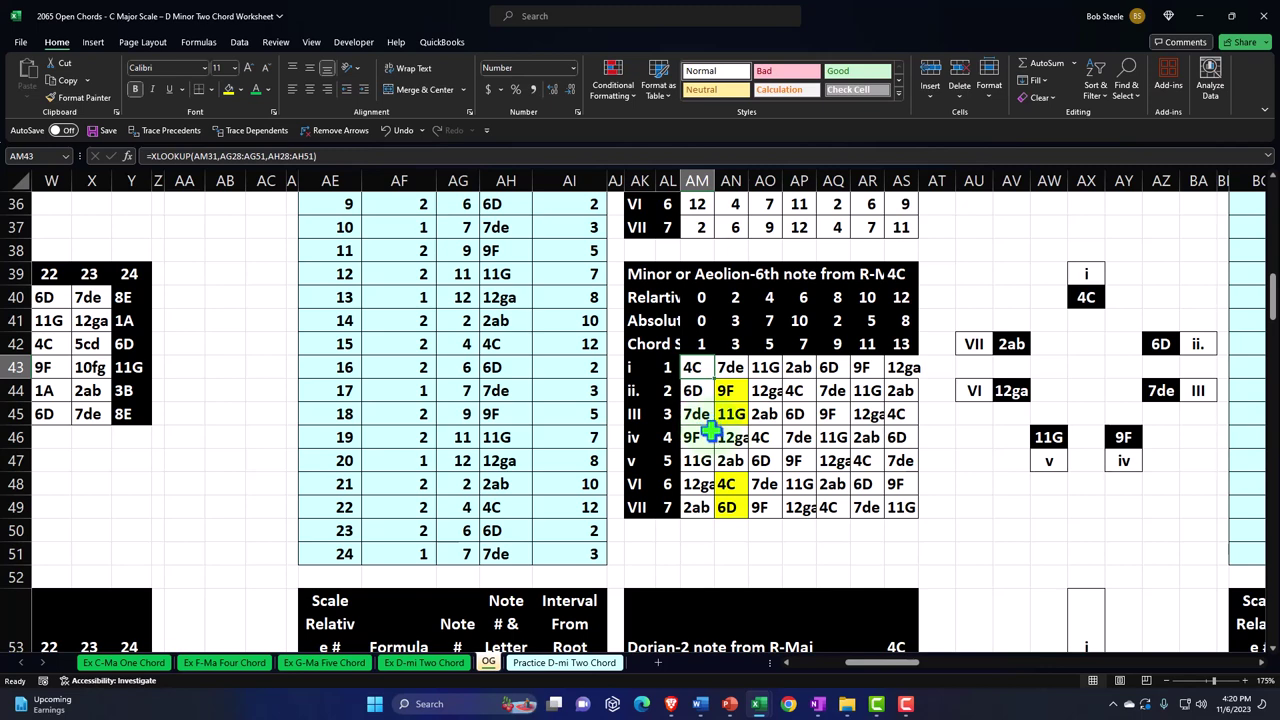
{"action": "scroll", "coordinate": [710, 430], "scroll_direction": "up", "scroll_amount": 11}
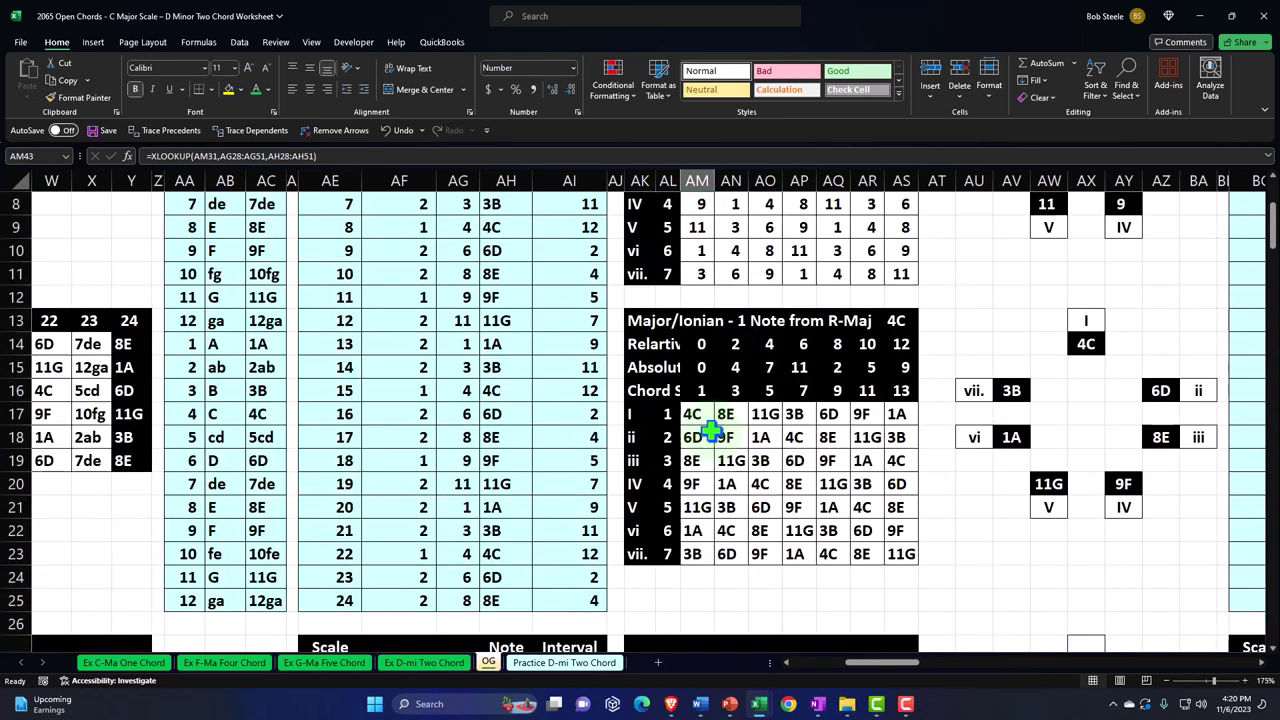
{"action": "scroll", "coordinate": [710, 430], "scroll_direction": "up", "scroll_amount": 1}
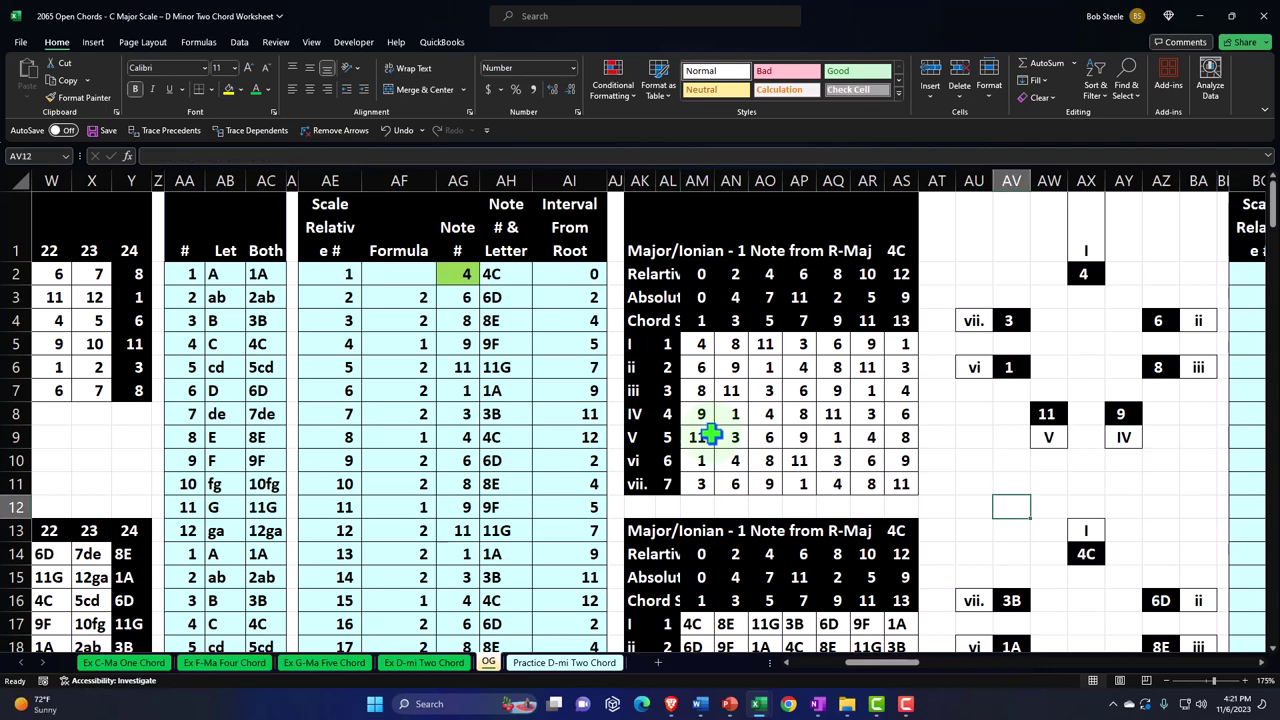
{"action": "scroll", "coordinate": [840, 416], "scroll_direction": "down", "scroll_amount": 1}
{"action": "scroll", "coordinate": [856, 416], "scroll_direction": "down", "scroll_amount": 1}
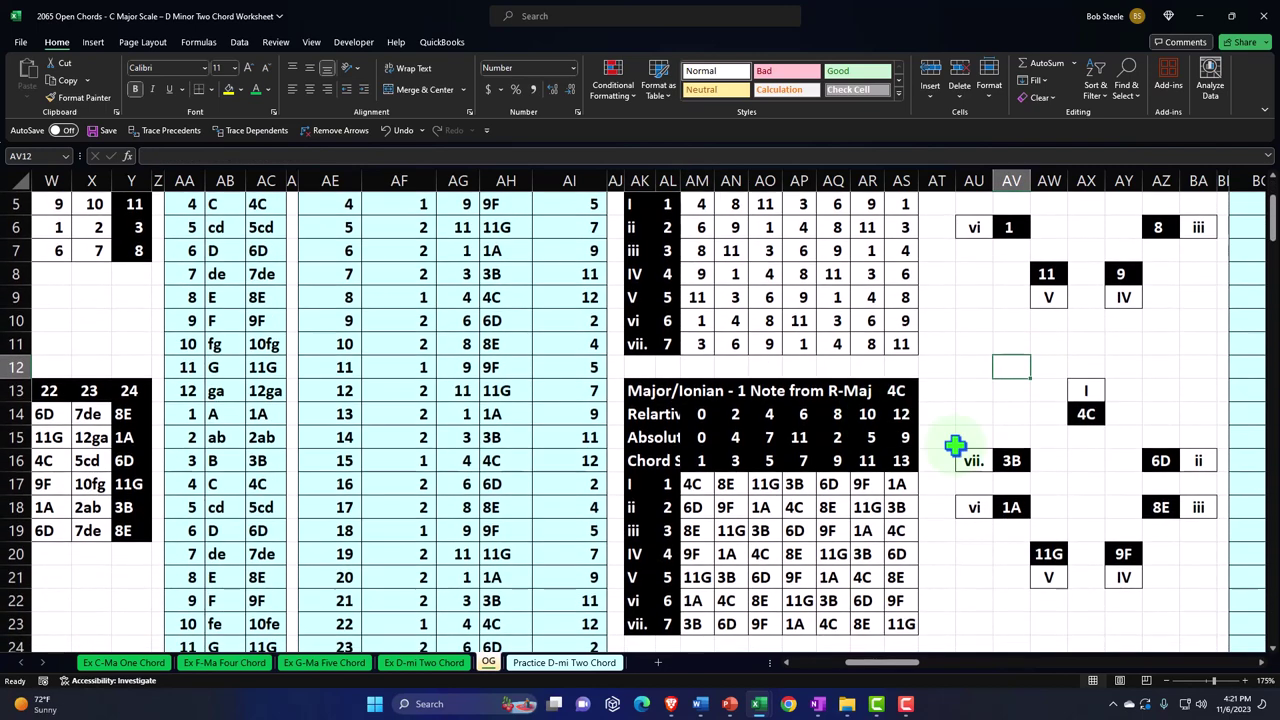
{"action": "left_click", "coordinate": [1086, 414]}
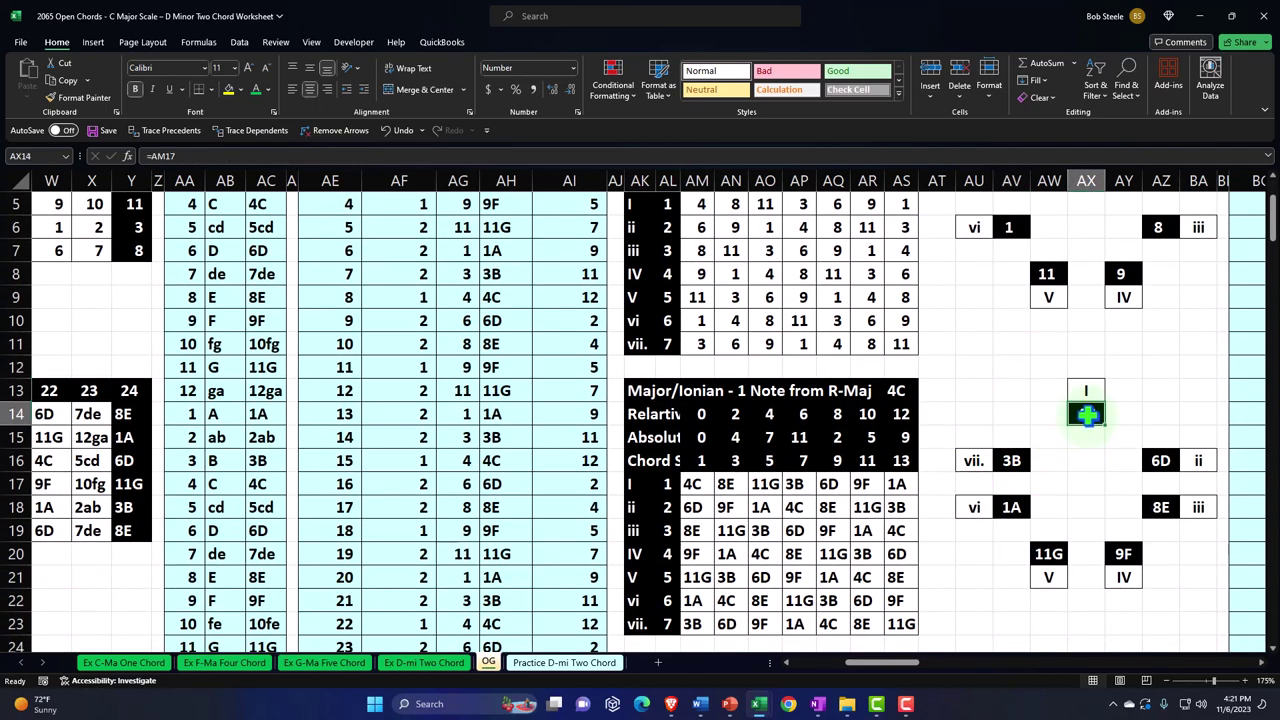
{"action": "left_click", "coordinate": [1012, 506]}
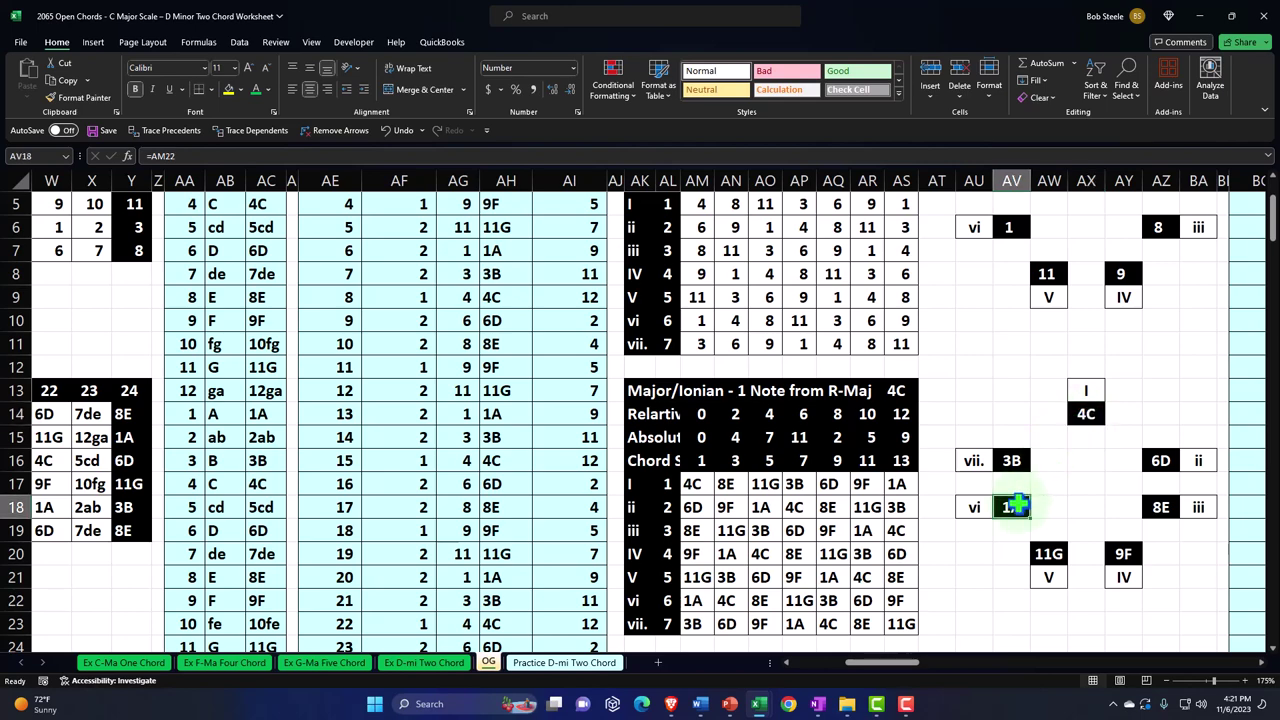
{"action": "left_click_drag", "start_coordinate": [905, 662], "coordinate": [963, 688]}
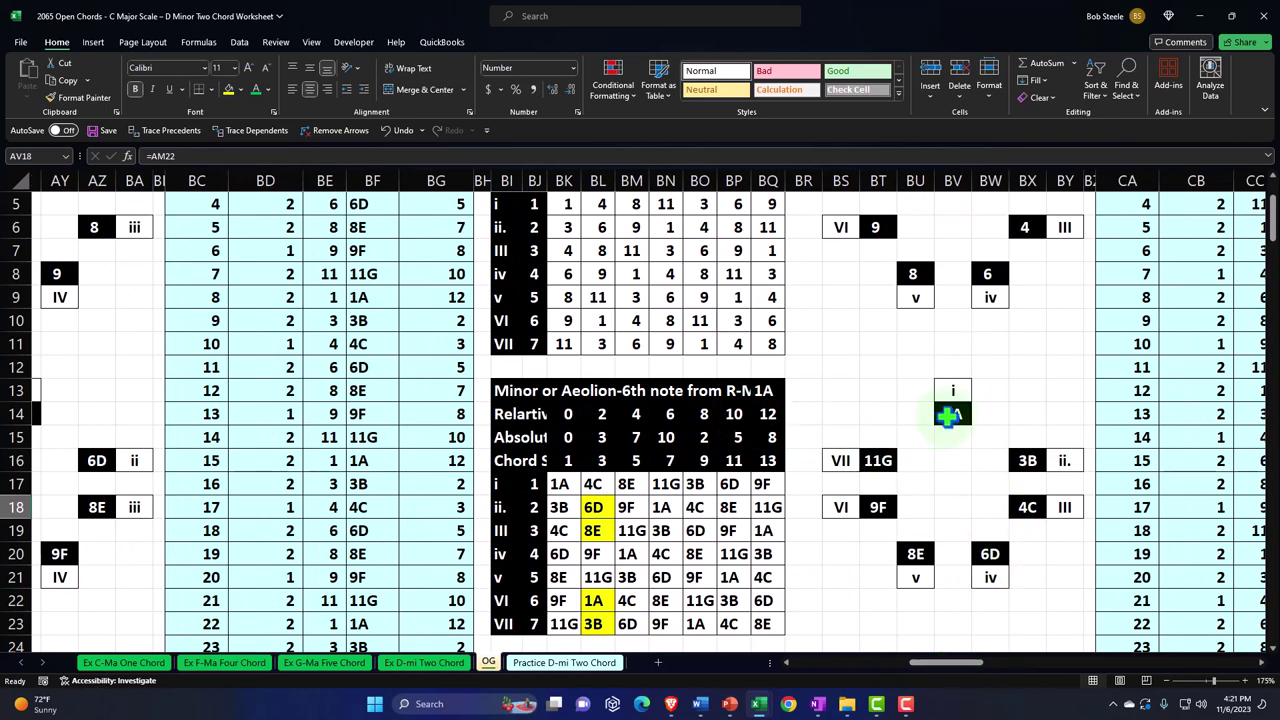
{"action": "left_click_drag", "start_coordinate": [943, 662], "coordinate": [885, 680]}
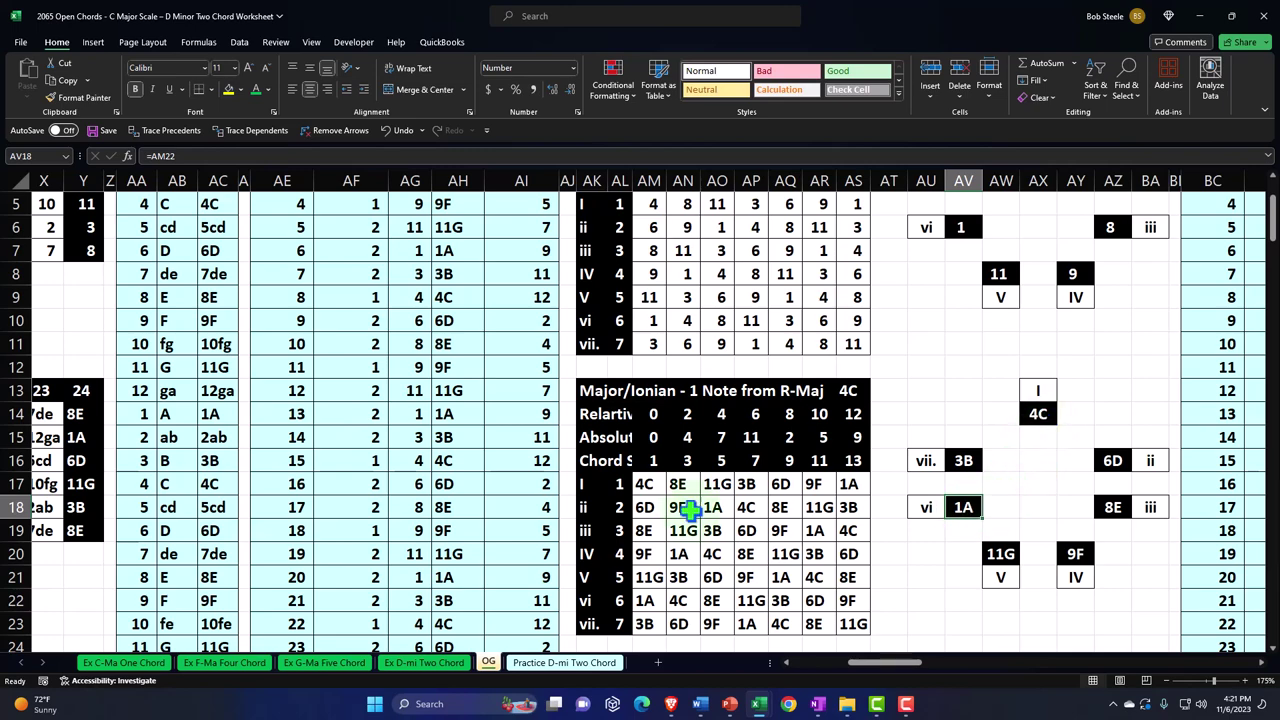
{"action": "scroll", "coordinate": [580, 510], "scroll_direction": "up", "scroll_amount": 2}
{"action": "left_click", "coordinate": [410, 277]}
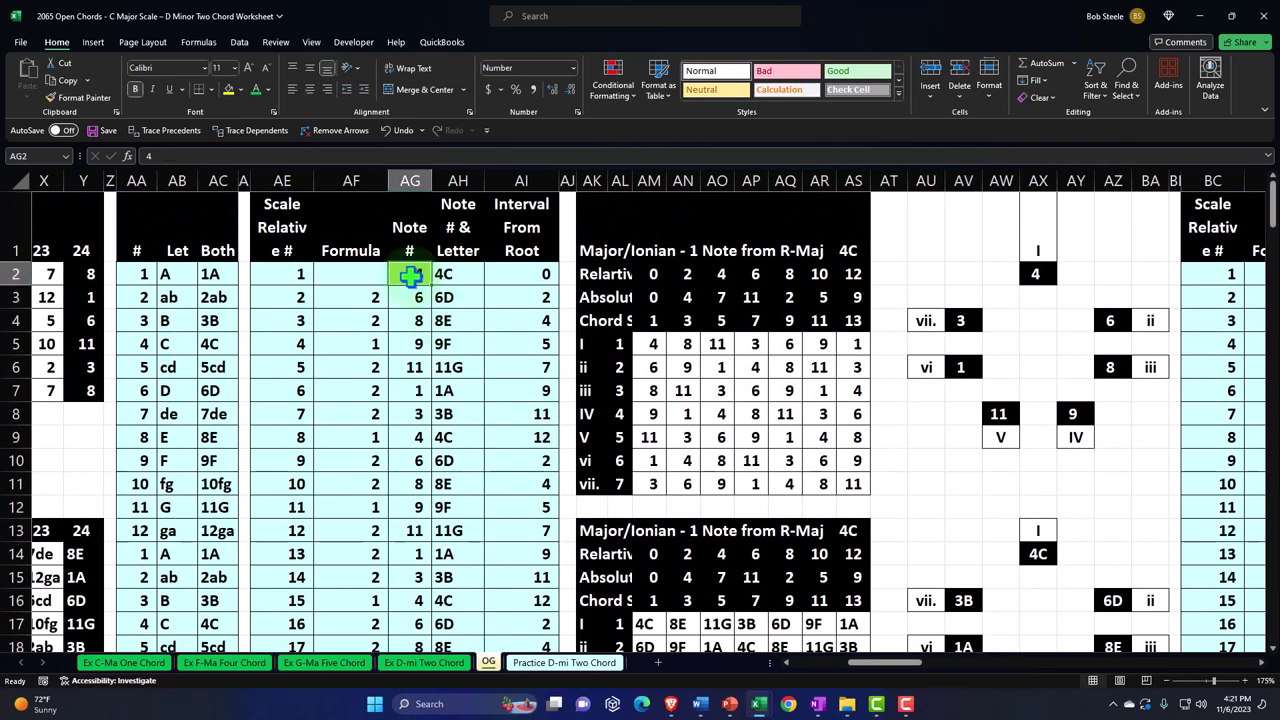
{"action": "type", "text": "6"}
{"action": "key", "text": "Return"}
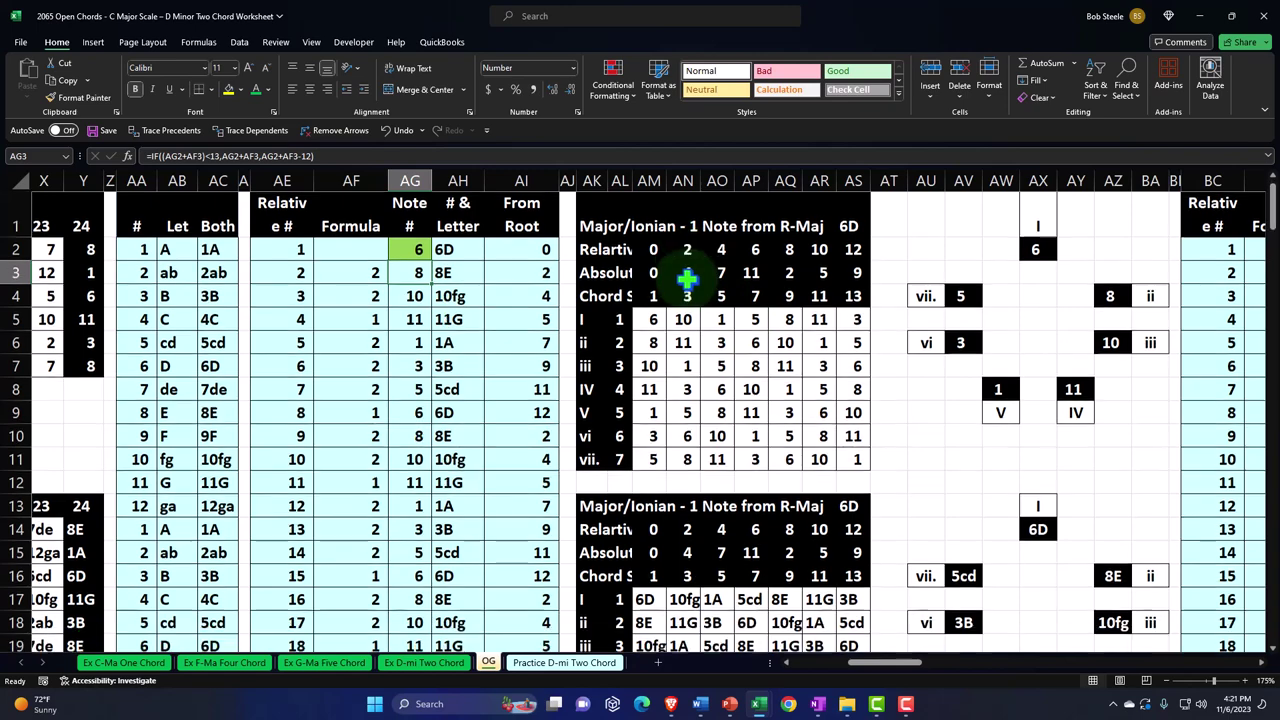
{"action": "scroll", "coordinate": [690, 285], "scroll_direction": "down", "scroll_amount": 3}
{"action": "left_click", "coordinate": [1045, 345]}
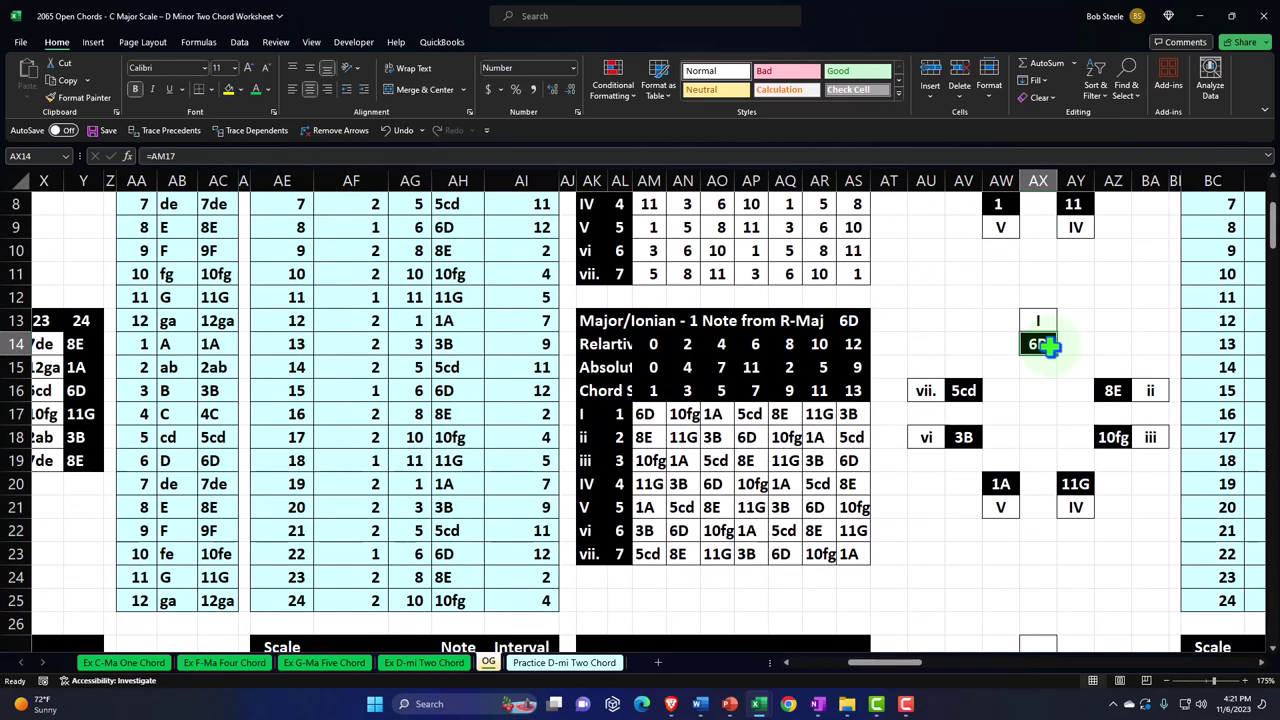
{"action": "scroll", "coordinate": [1045, 345], "scroll_direction": "down", "scroll_amount": 7}
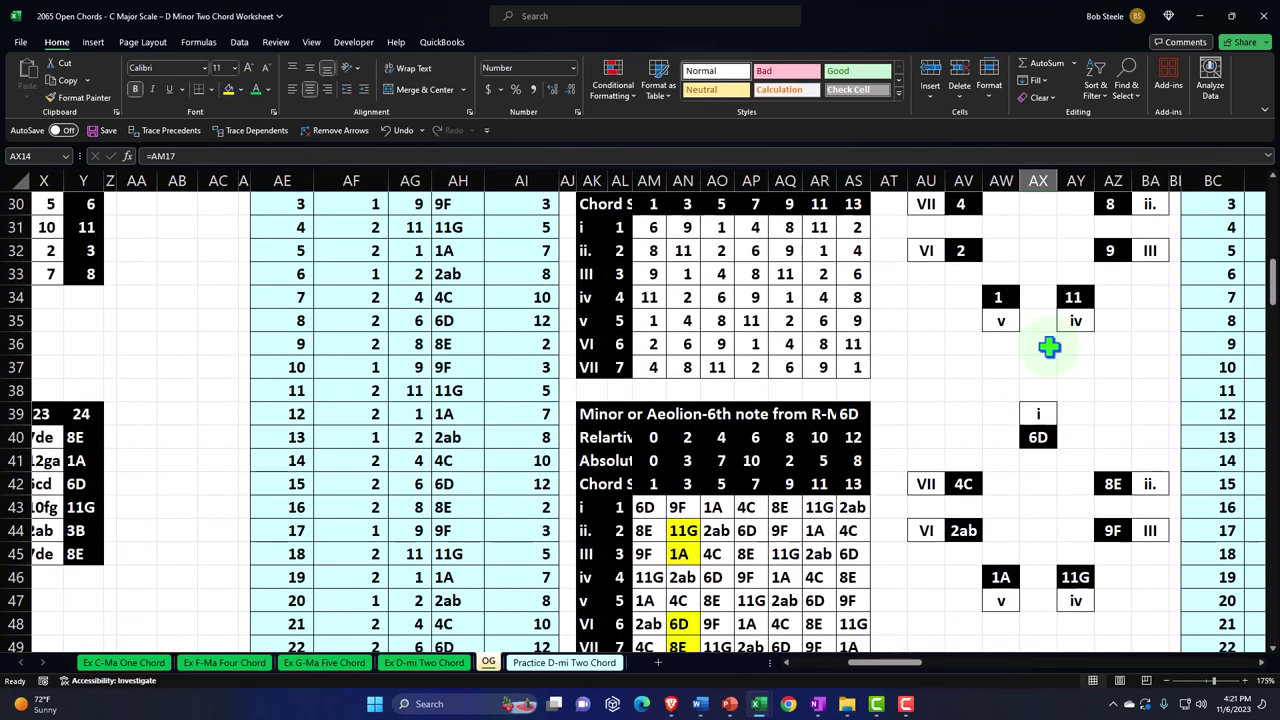
{"action": "scroll", "coordinate": [1048, 347], "scroll_direction": "down", "scroll_amount": 2}
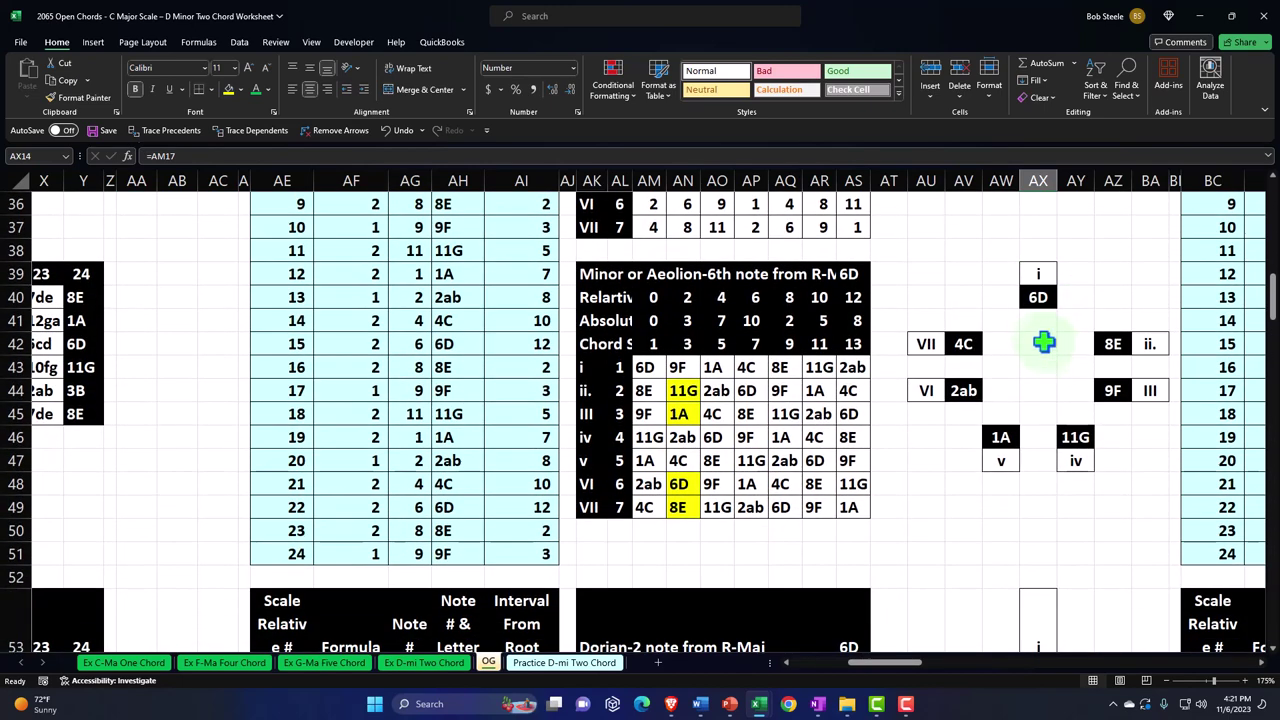
{"action": "left_click", "coordinate": [1038, 297]}
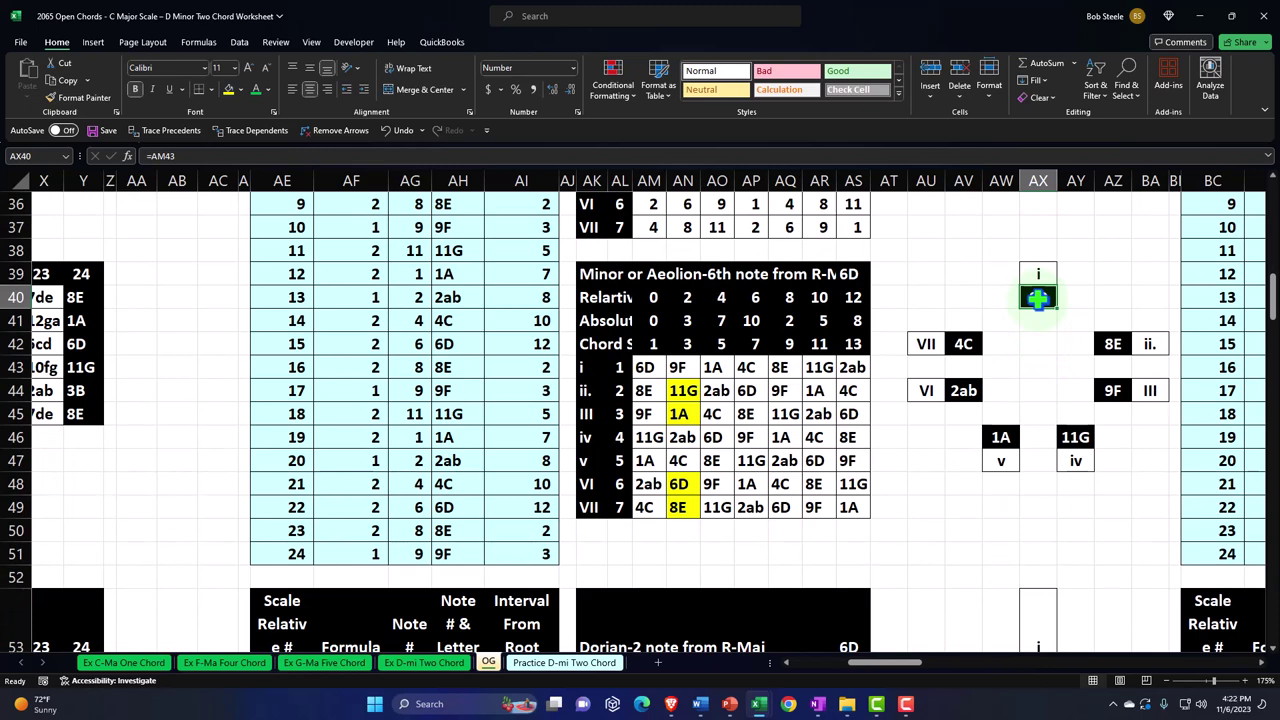
{"action": "left_click", "coordinate": [1110, 389]}
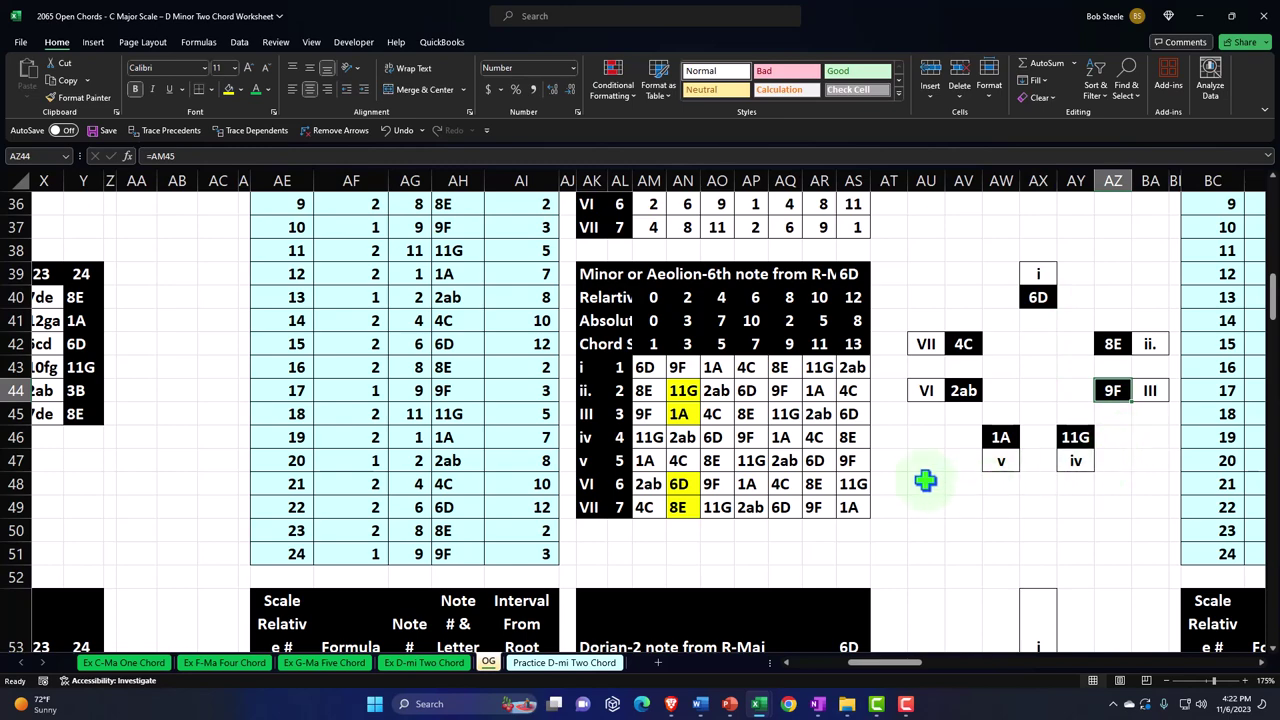
{"action": "scroll", "coordinate": [920, 481], "scroll_direction": "up", "scroll_amount": 11}
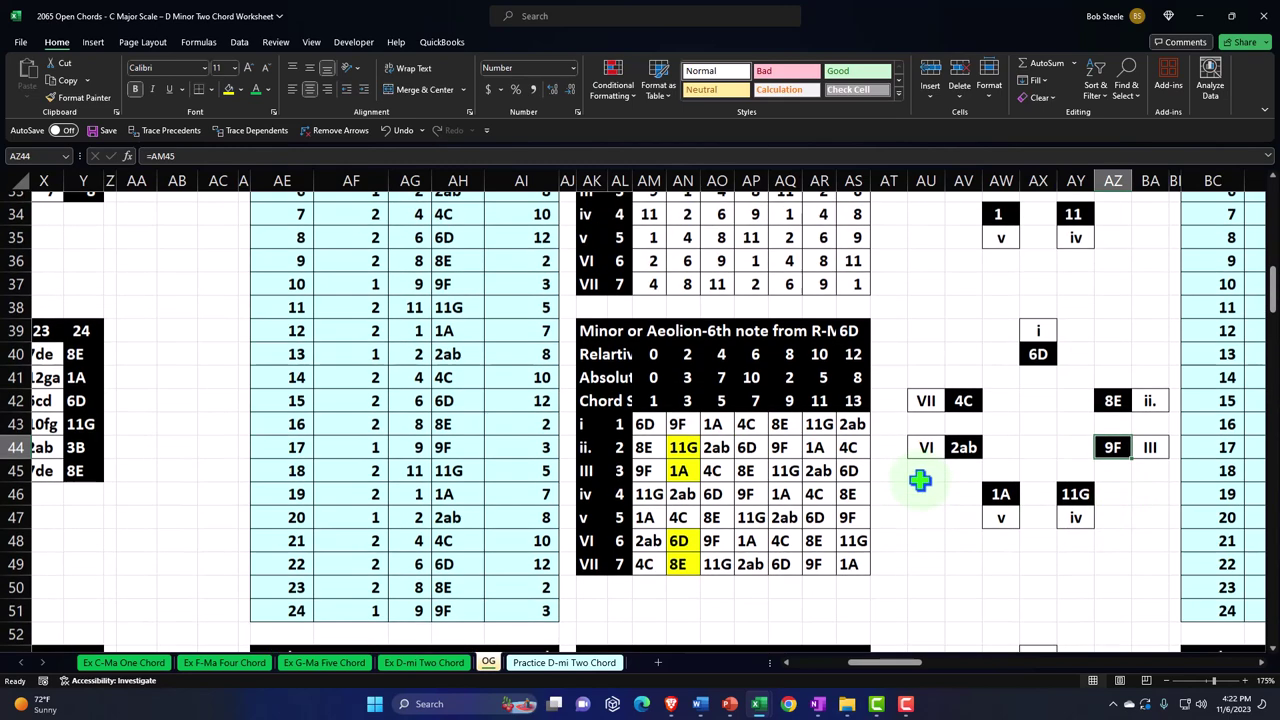
{"action": "scroll", "coordinate": [823, 459], "scroll_direction": "up", "scroll_amount": 1}
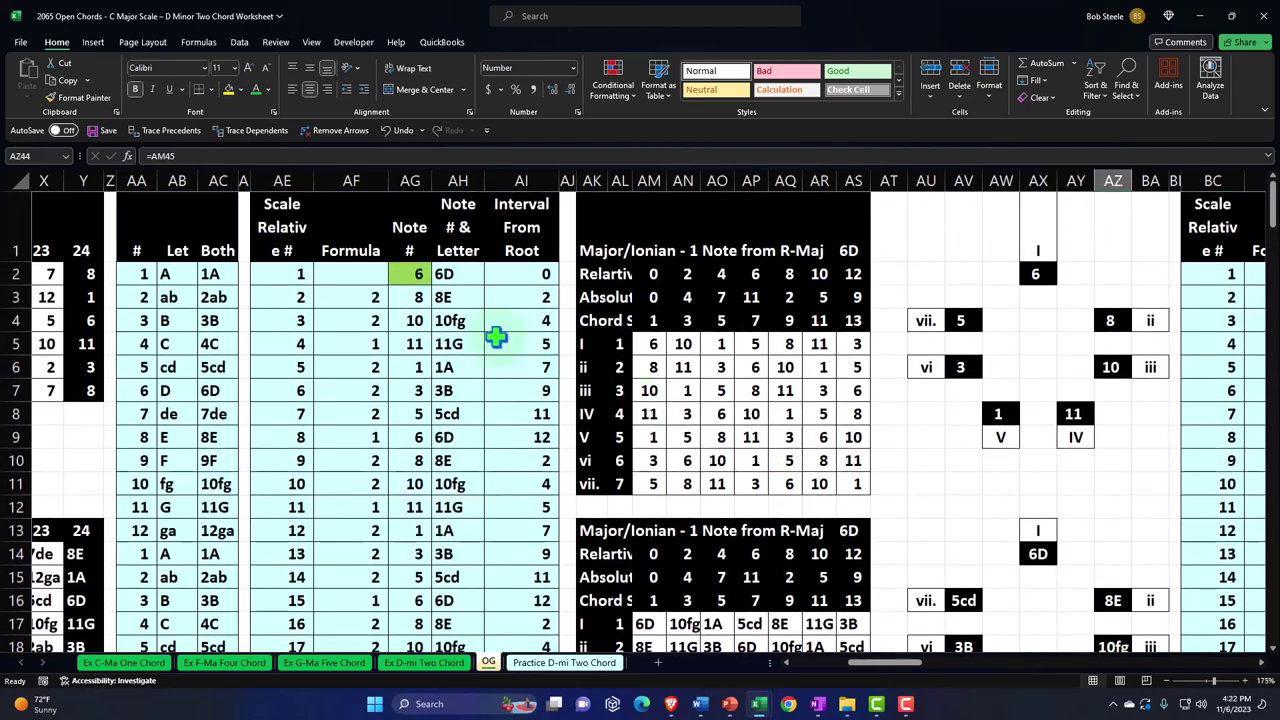
Enter 9 in AG2 and verify the I chord now reads 9F and vi 6D
{"action": "left_click", "coordinate": [410, 274]}
{"action": "type", "text": "9"}
{"action": "key", "text": "Return"}
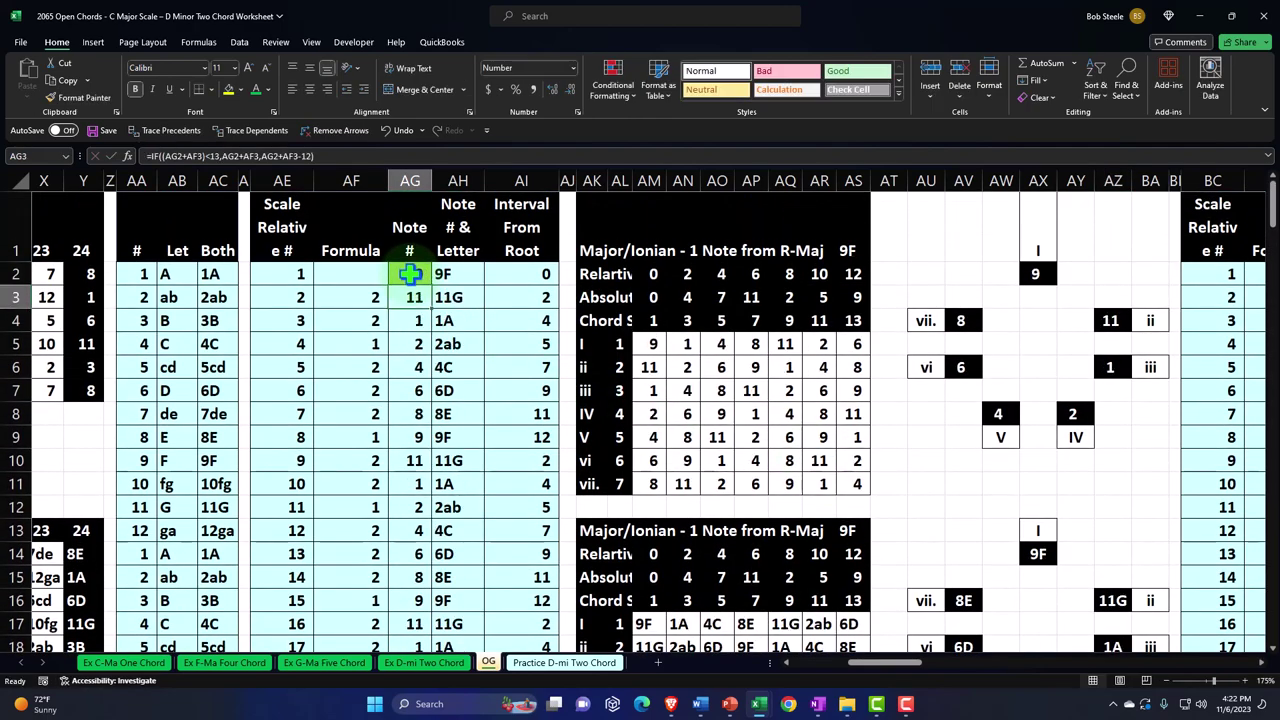
{"action": "scroll", "coordinate": [923, 437], "scroll_direction": "down", "scroll_amount": 3}
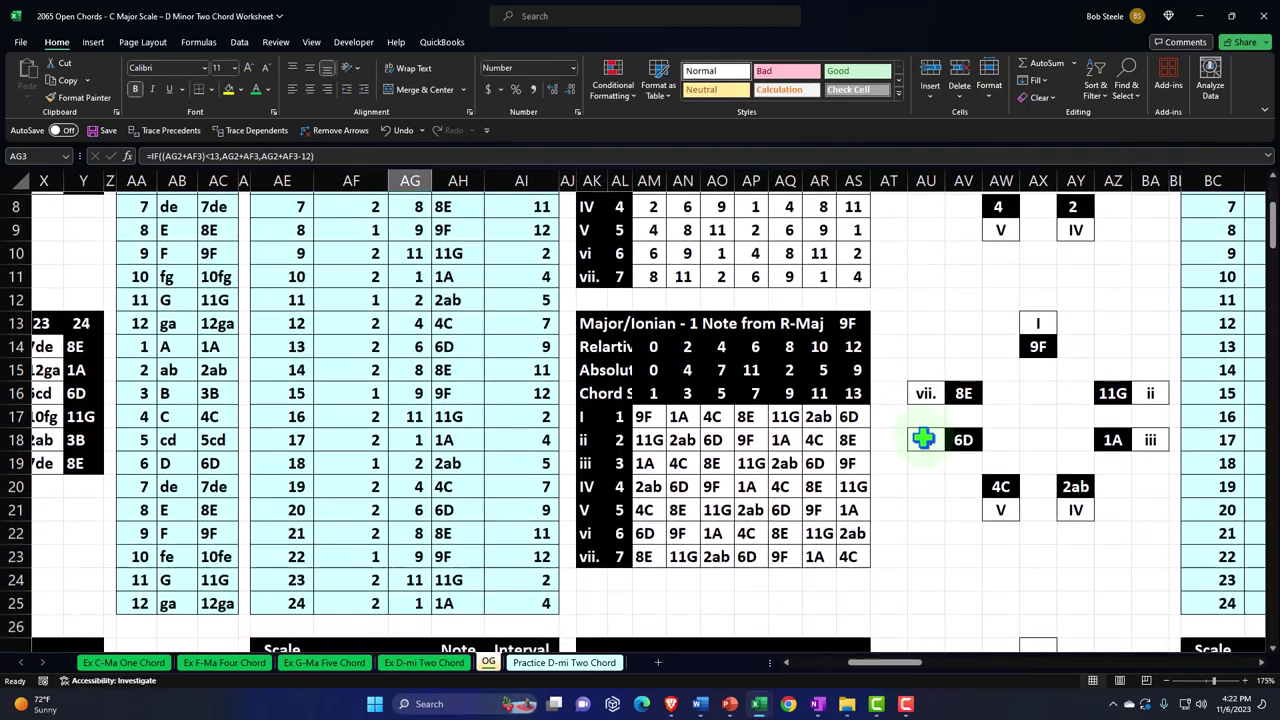
{"action": "left_click", "coordinate": [1040, 345]}
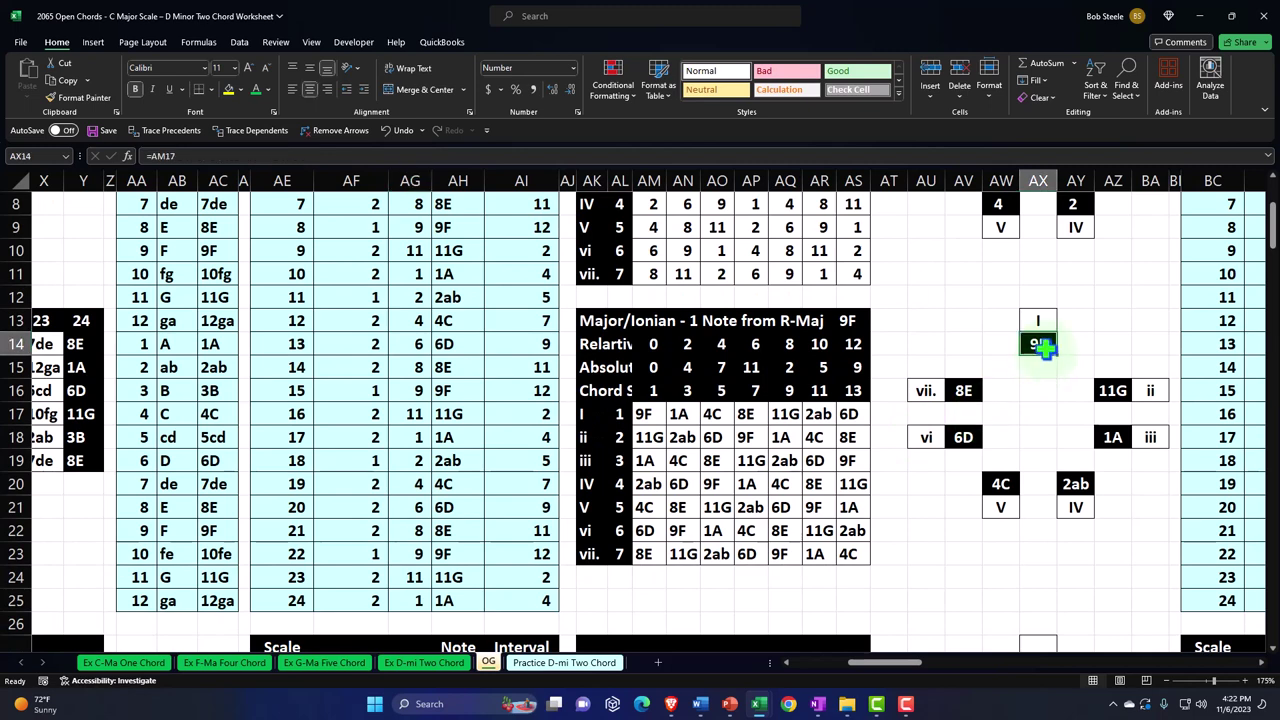
{"action": "left_click", "coordinate": [965, 437]}
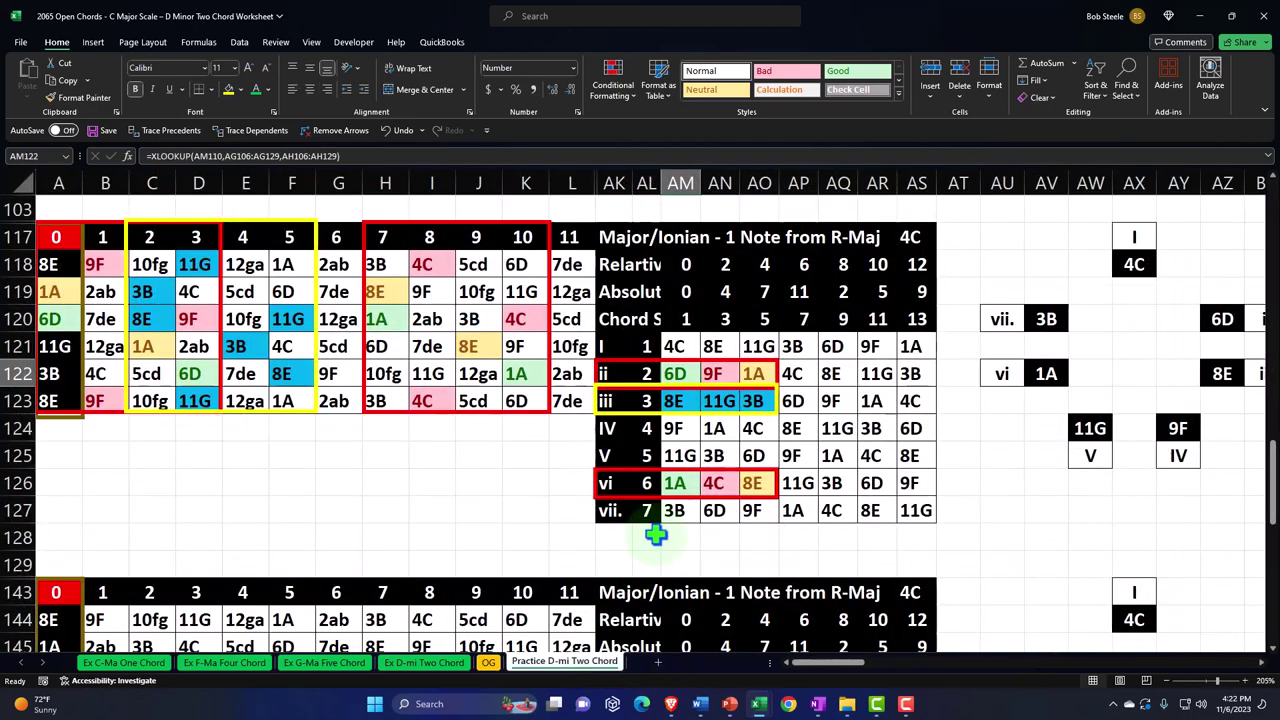
Unhide columns M through AJ by selecting L:AK
{"action": "scroll", "coordinate": [657, 530], "scroll_direction": "down", "scroll_amount": 7}
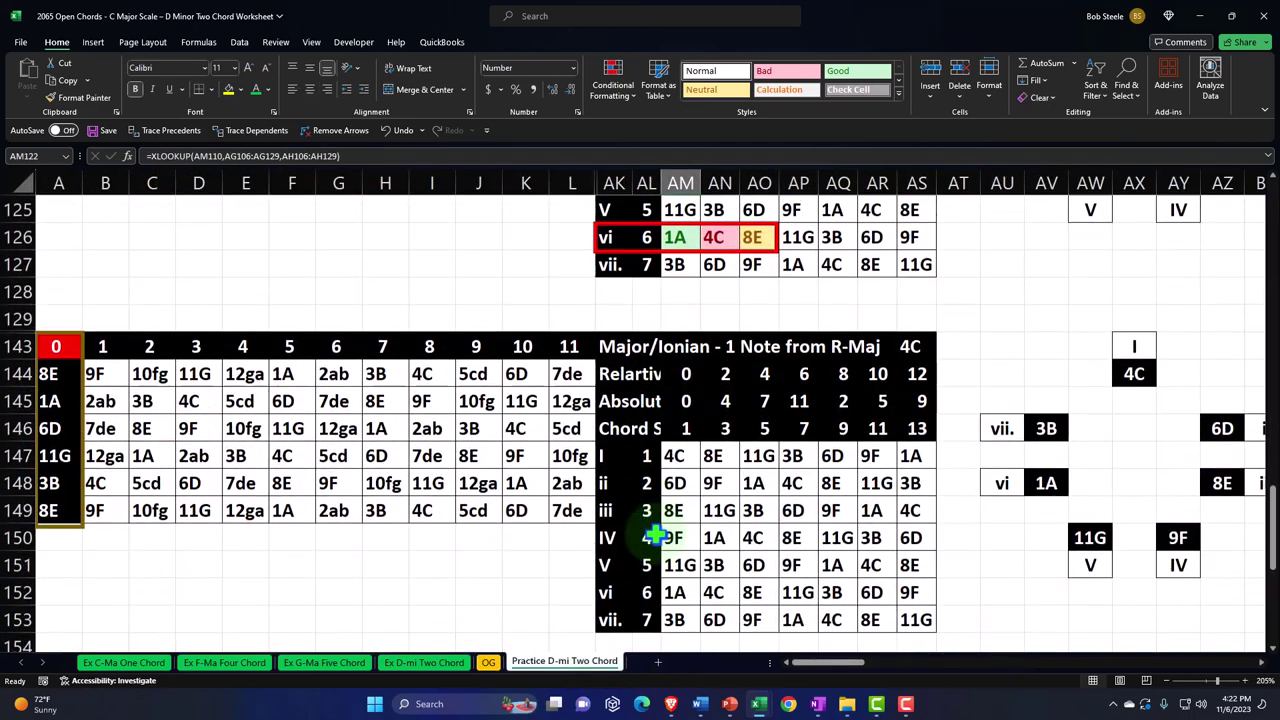
{"action": "scroll", "coordinate": [655, 535], "scroll_direction": "down", "scroll_amount": 1}
{"action": "scroll", "coordinate": [677, 560], "scroll_direction": "down", "scroll_amount": 1}
{"action": "scroll", "coordinate": [677, 560], "scroll_direction": "up", "scroll_amount": 1}
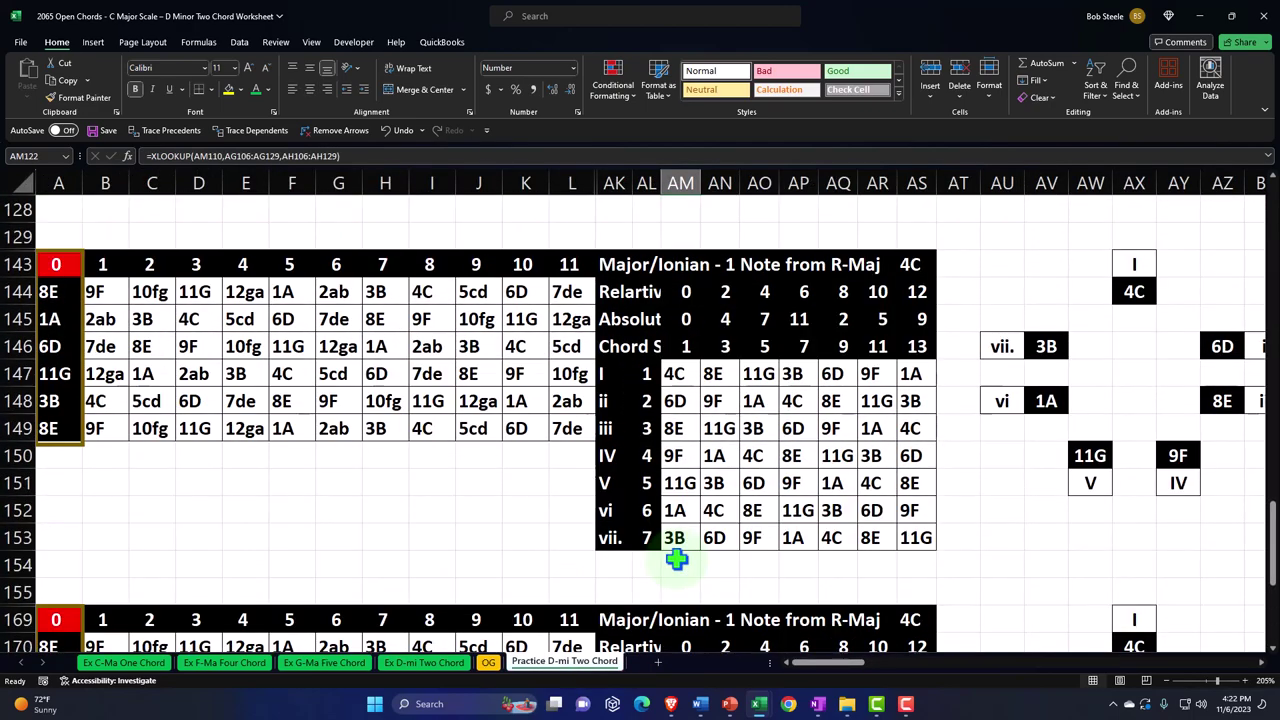
{"action": "scroll", "coordinate": [677, 560], "scroll_direction": "up", "scroll_amount": 1}
{"action": "left_click", "coordinate": [572, 183]}
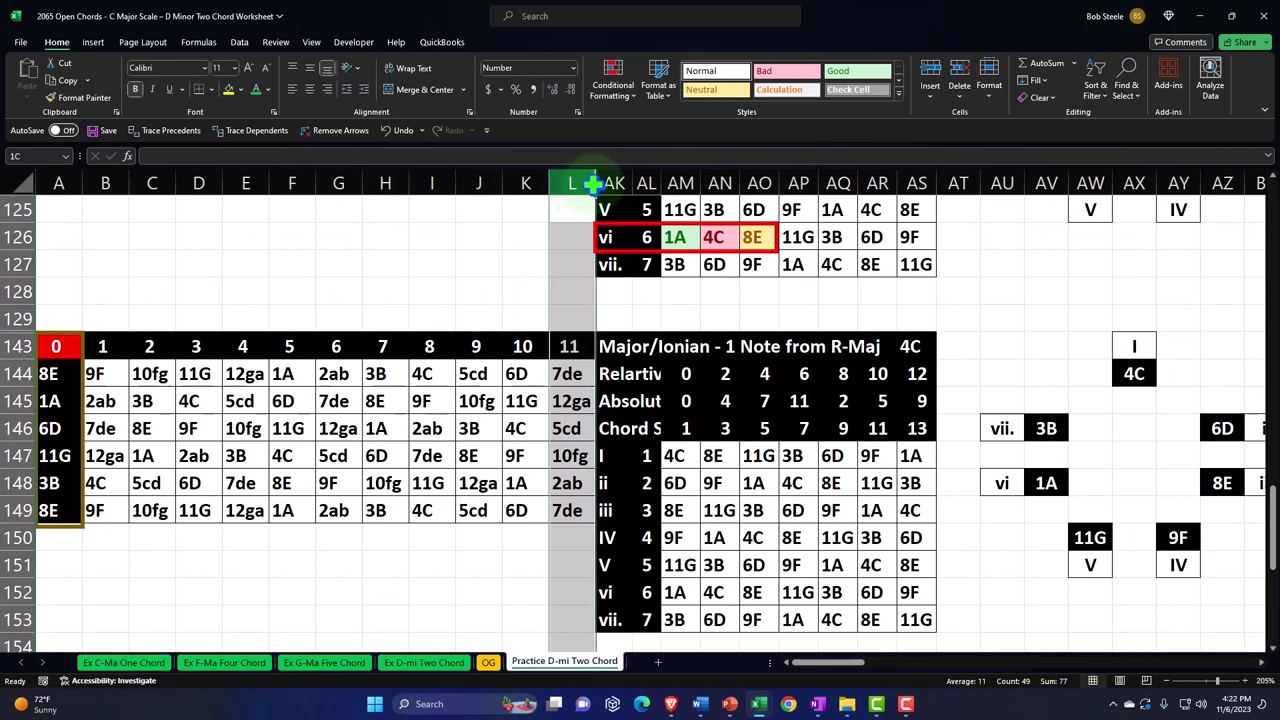
{"action": "left_click_drag", "start_coordinate": [594, 183], "coordinate": [606, 183]}
{"action": "right_click", "coordinate": [599, 293]}
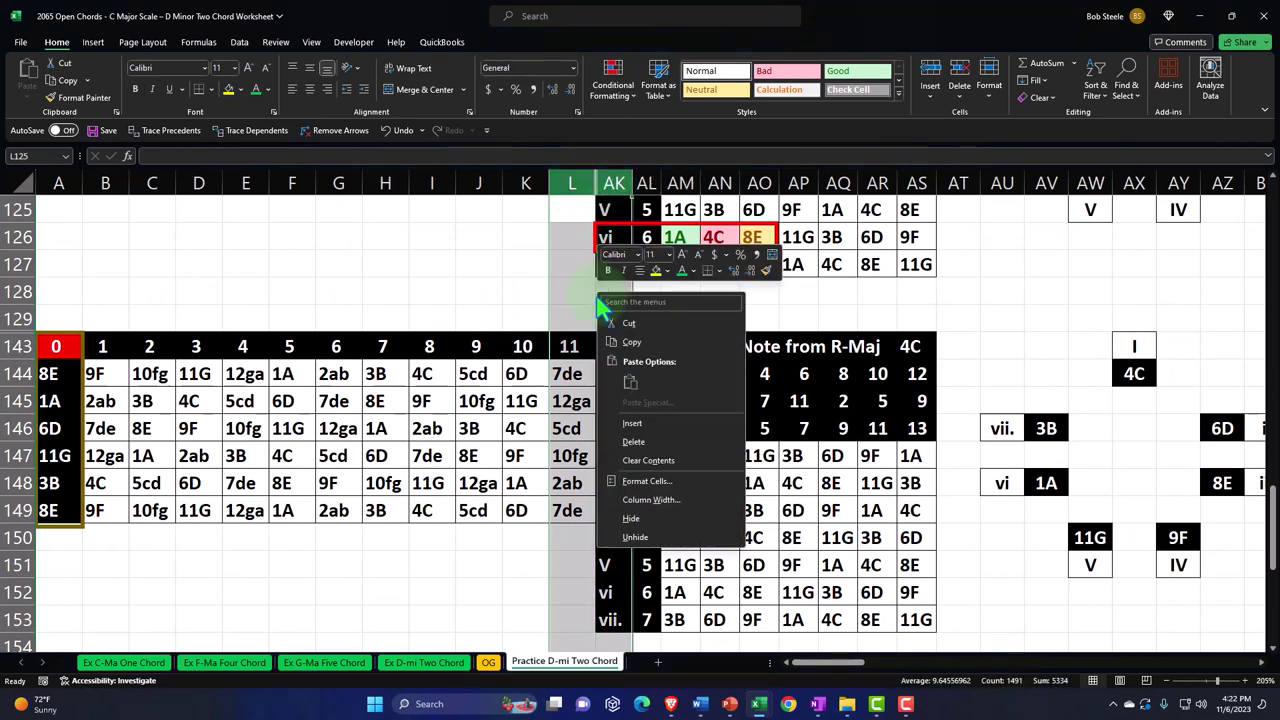
{"action": "left_click", "coordinate": [667, 538]}
{"action": "left_click", "coordinate": [800, 380]}
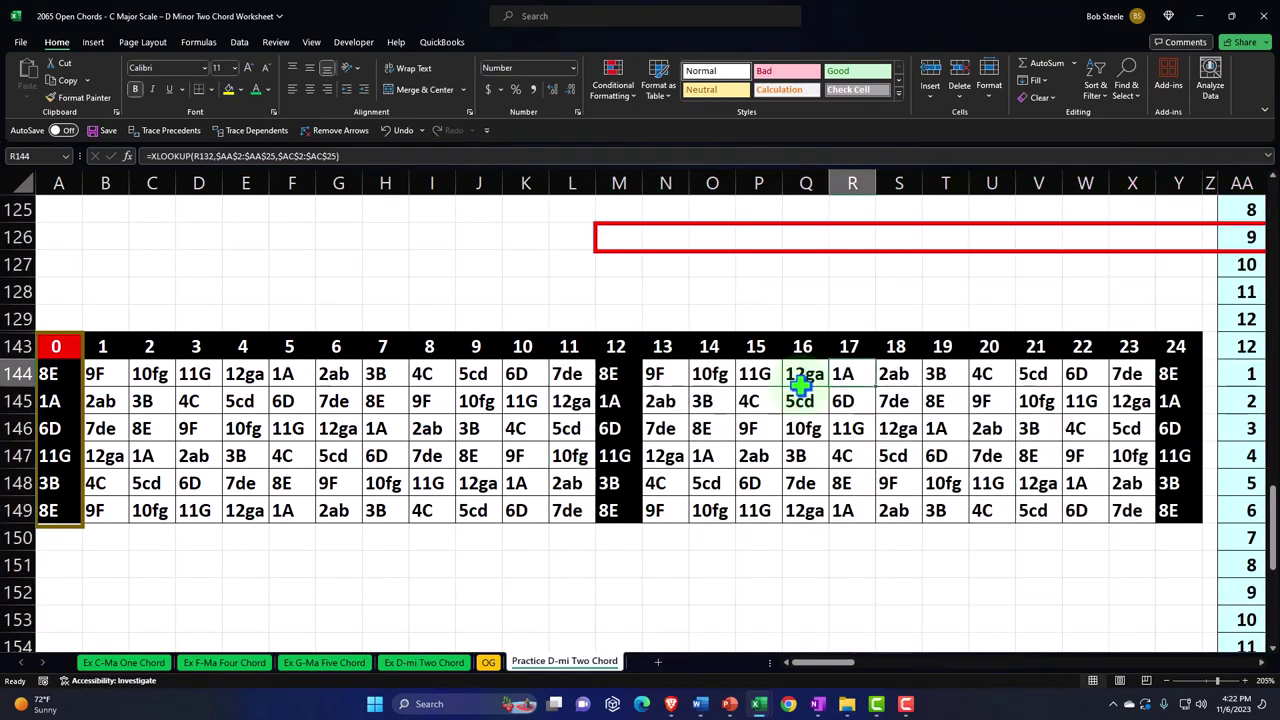
{"action": "key", "text": "Right"}
{"action": "key", "text": "Right"}
{"action": "key", "text": "Right"}
{"action": "key", "text": "Right"}
{"action": "key", "text": "Right"}
{"action": "key", "text": "Right"}
{"action": "key", "text": "Right"}
{"action": "key", "text": "Right"}
{"action": "key", "text": "Right"}
{"action": "key", "text": "Right"}
{"action": "key", "text": "Right"}
{"action": "key", "text": "Right"}
{"action": "key", "text": "Right"}
{"action": "key", "text": "Right"}
{"action": "key", "text": "Right"}
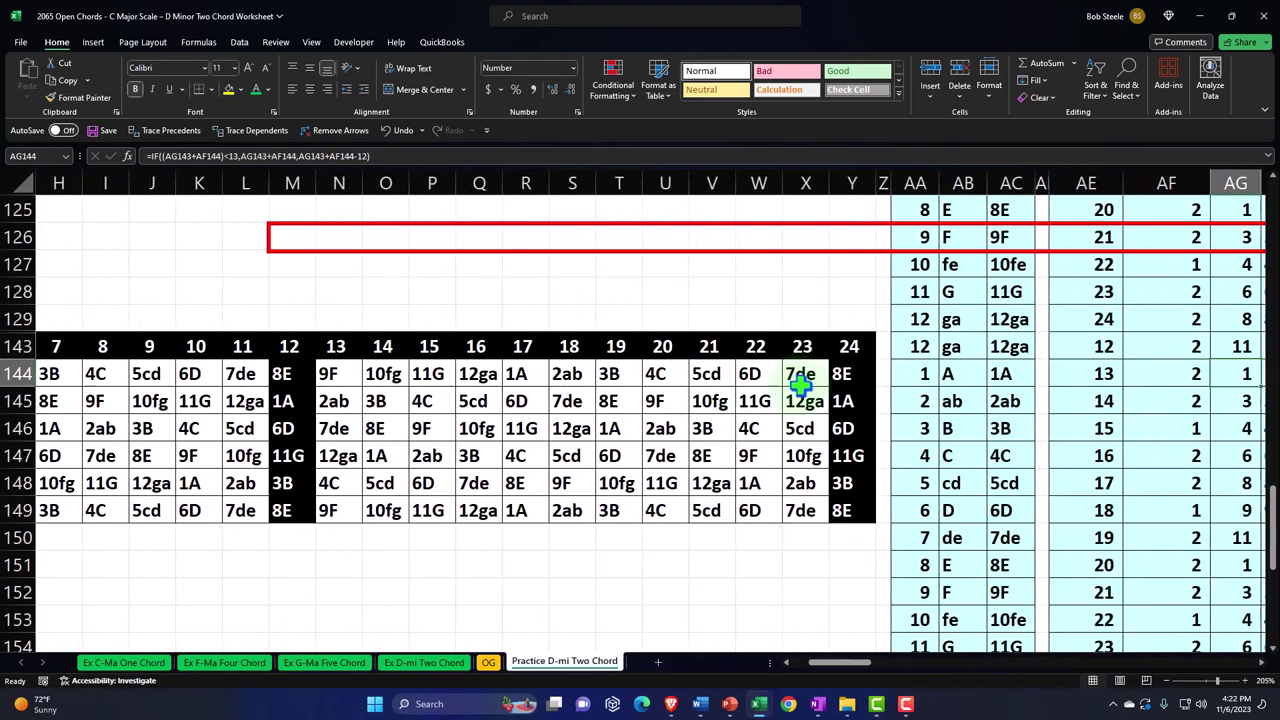
Unhide rows 130–142 by selecting rows 129:143
{"action": "scroll", "coordinate": [800, 385], "scroll_direction": "up", "scroll_amount": 2}
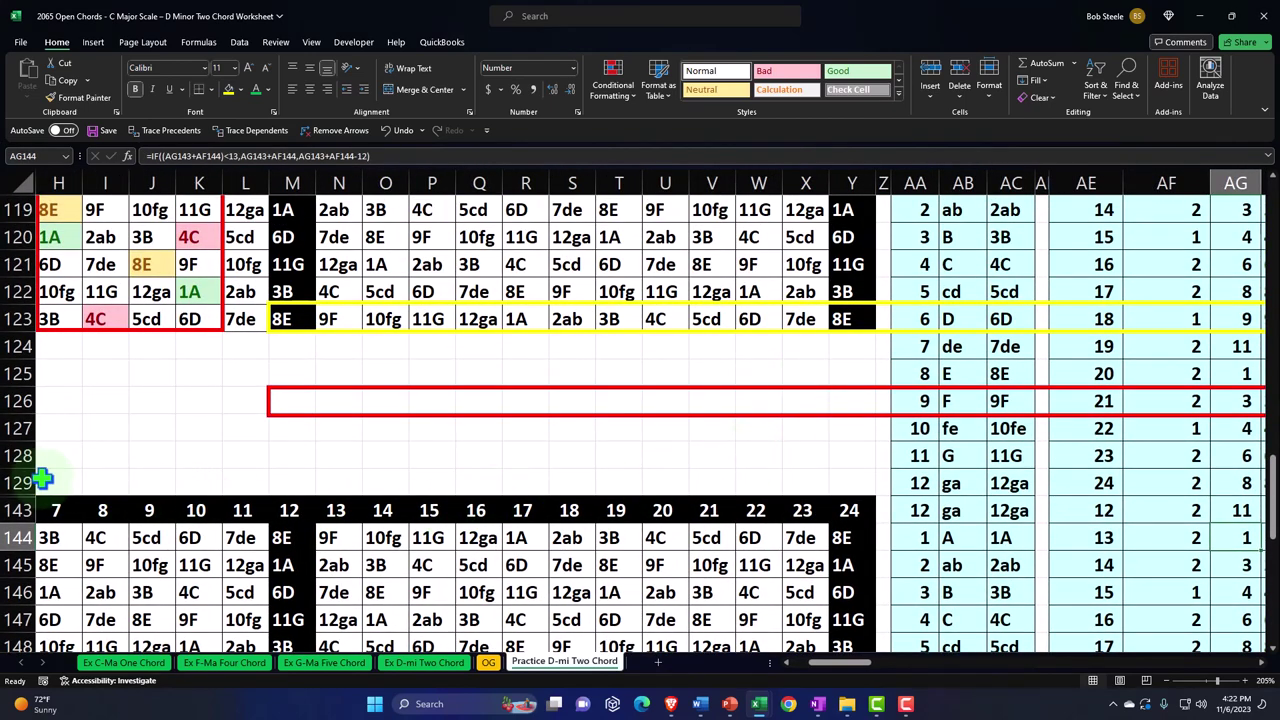
{"action": "left_click_drag", "start_coordinate": [18, 483], "coordinate": [18, 511]}
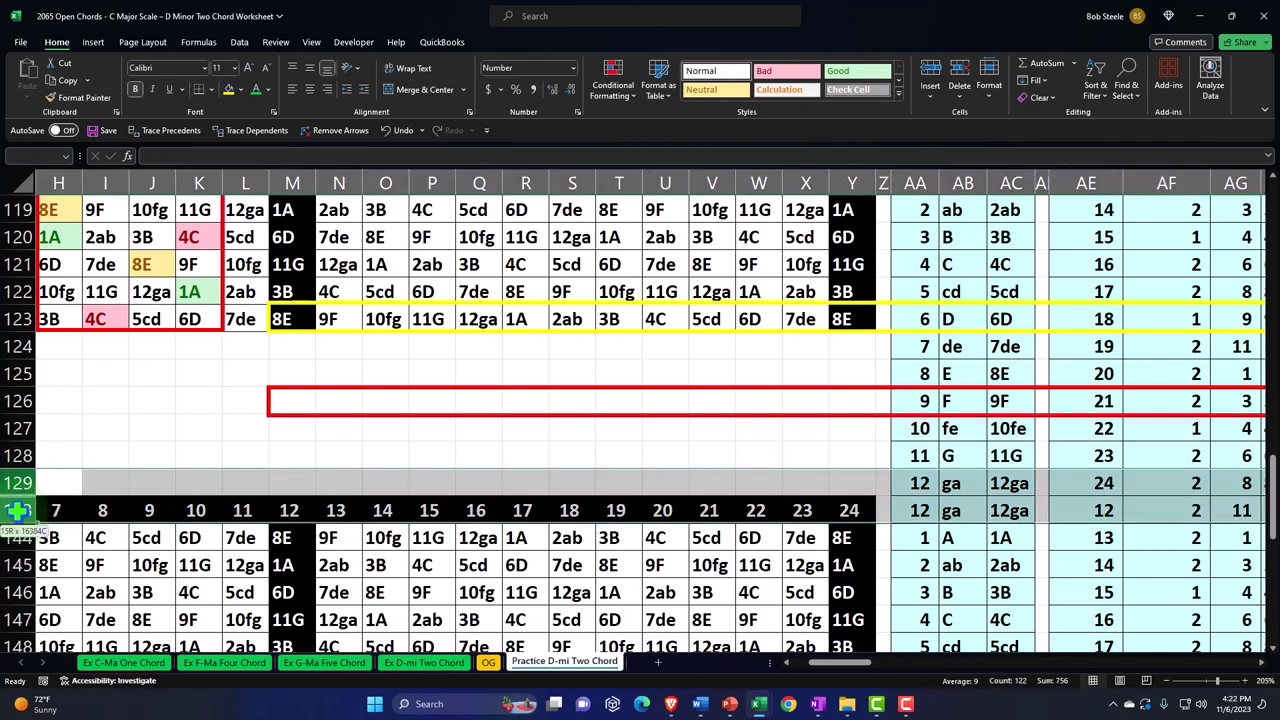
{"action": "right_click", "coordinate": [187, 500]}
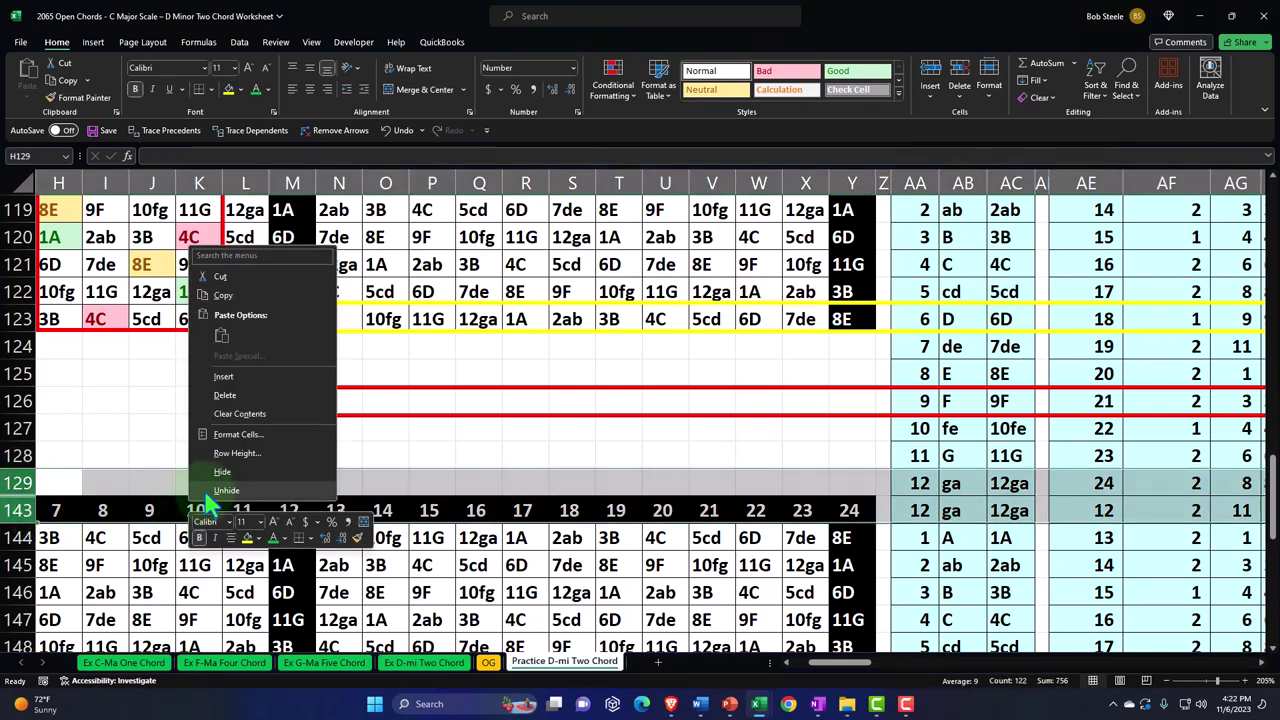
{"action": "left_click", "coordinate": [224, 490]}
{"action": "left_click", "coordinate": [890, 590]}
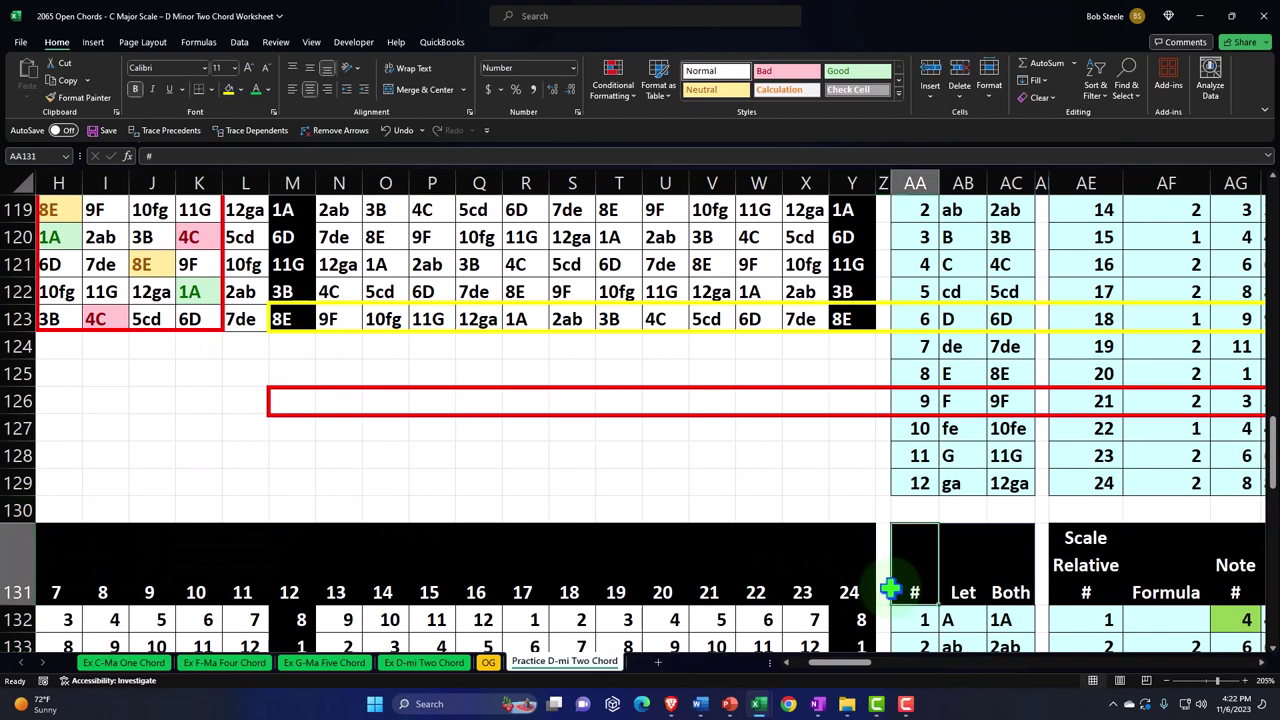
{"action": "key", "text": "Right"}
{"action": "key", "text": "Right"}
{"action": "key", "text": "Right"}
{"action": "key", "text": "Right"}
{"action": "key", "text": "Right"}
{"action": "key", "text": "Right"}
{"action": "key", "text": "Right"}
{"action": "key", "text": "Right"}
{"action": "key", "text": "Right"}
{"action": "key", "text": "Right"}
{"action": "key", "text": "Right"}
{"action": "key", "text": "Right"}
{"action": "key", "text": "Right"}
{"action": "key", "text": "Right"}
{"action": "key", "text": "Right"}
Change the root note in AG132 to 9
{"action": "scroll", "coordinate": [1072, 520], "scroll_direction": "down", "scroll_amount": 2}
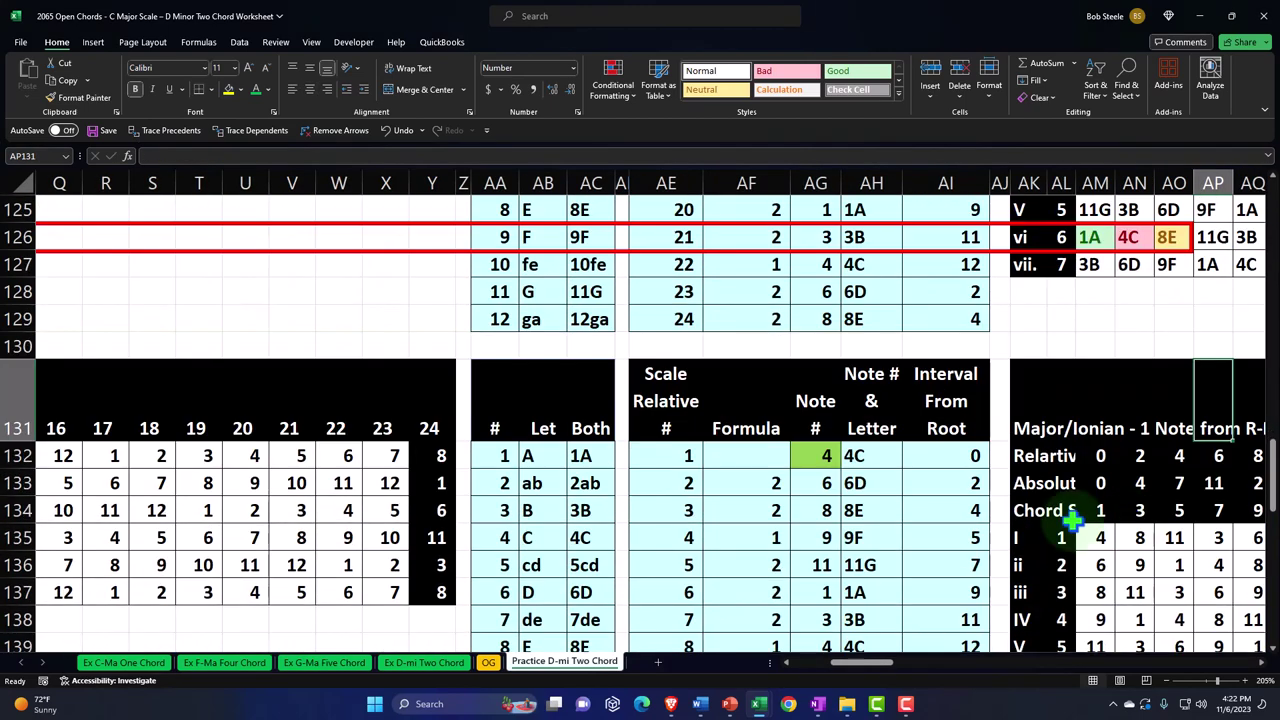
{"action": "left_click", "coordinate": [817, 457]}
{"action": "type", "text": "9"}
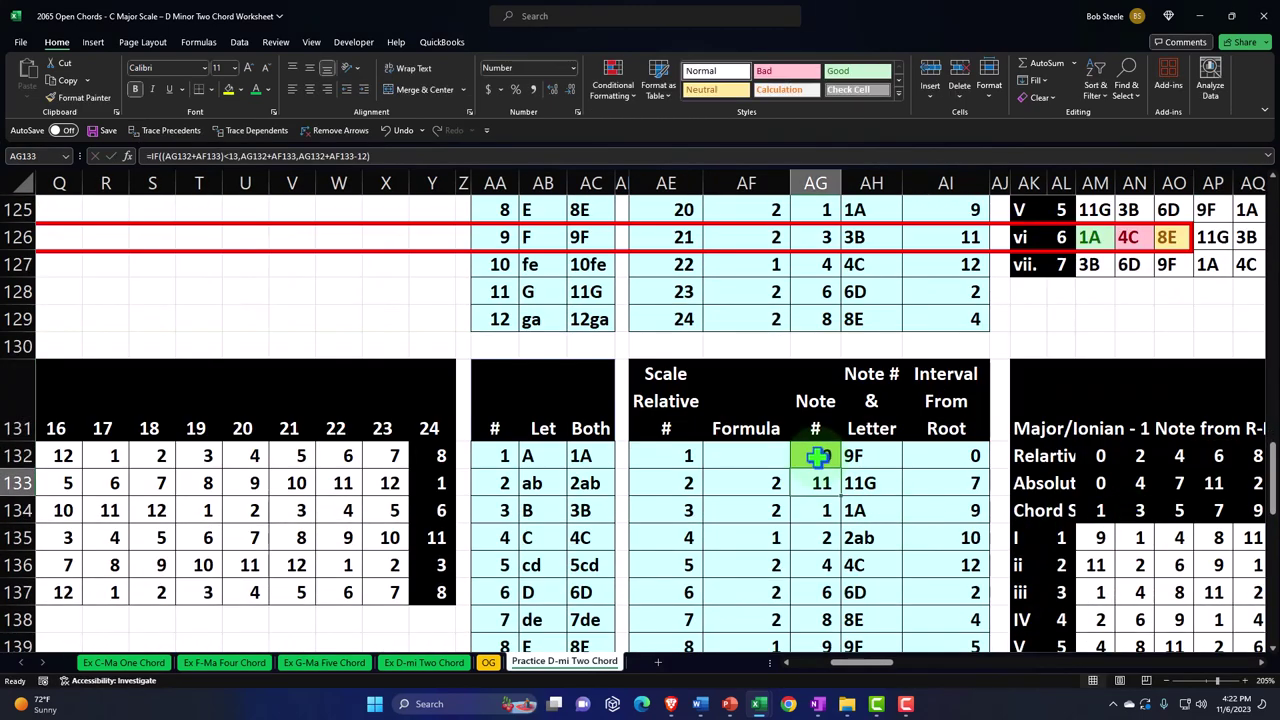
{"action": "key", "text": "Right"}
{"action": "key", "text": "Right"}
{"action": "key", "text": "Right"}
{"action": "key", "text": "Right"}
{"action": "key", "text": "Right"}
{"action": "key", "text": "Right"}
{"action": "key", "text": "Right"}
{"action": "key", "text": "Right"}
{"action": "key", "text": "Right"}
{"action": "key", "text": "Right"}
{"action": "key", "text": "Right"}
{"action": "key", "text": "Right"}
{"action": "key", "text": "Right"}
{"action": "key", "text": "Right"}
{"action": "key", "text": "Right"}
{"action": "key", "text": "Right"}
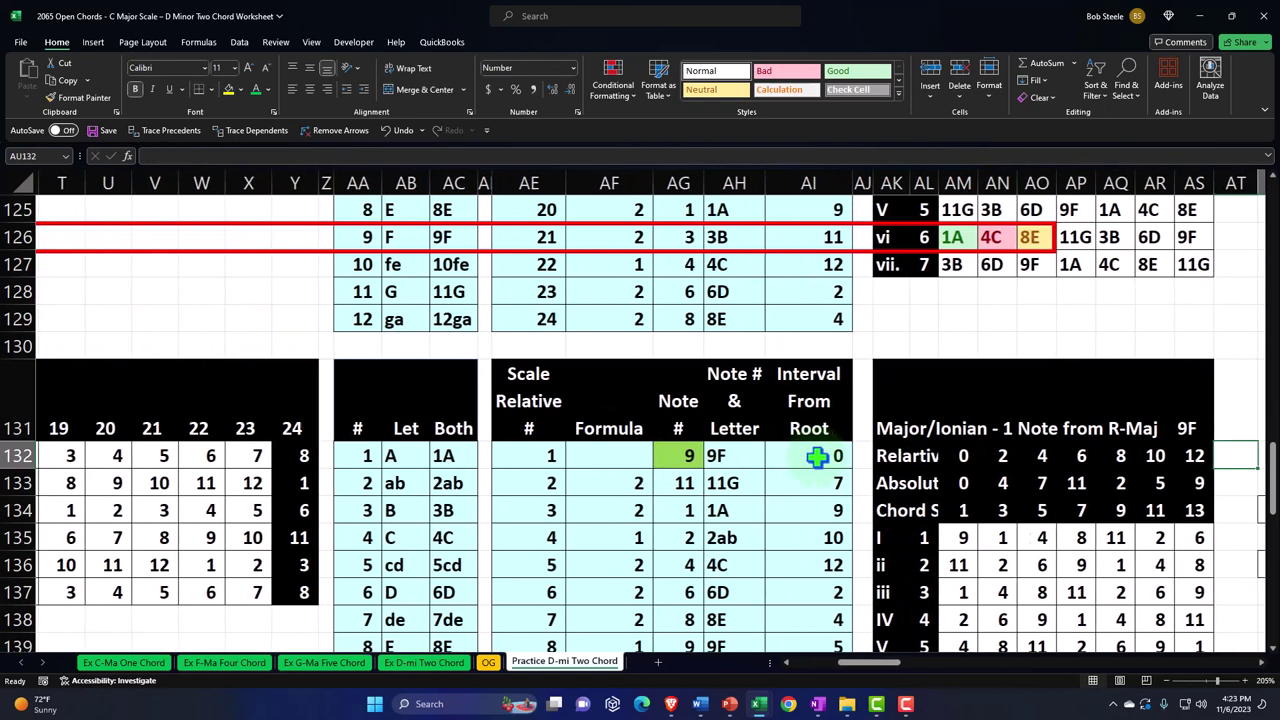
Check the recalculated chord tables along row 147, including the minor i chord 6D
{"action": "scroll", "coordinate": [818, 460], "scroll_direction": "down", "scroll_amount": 3}
{"action": "scroll", "coordinate": [818, 460], "scroll_direction": "down", "scroll_amount": 2}
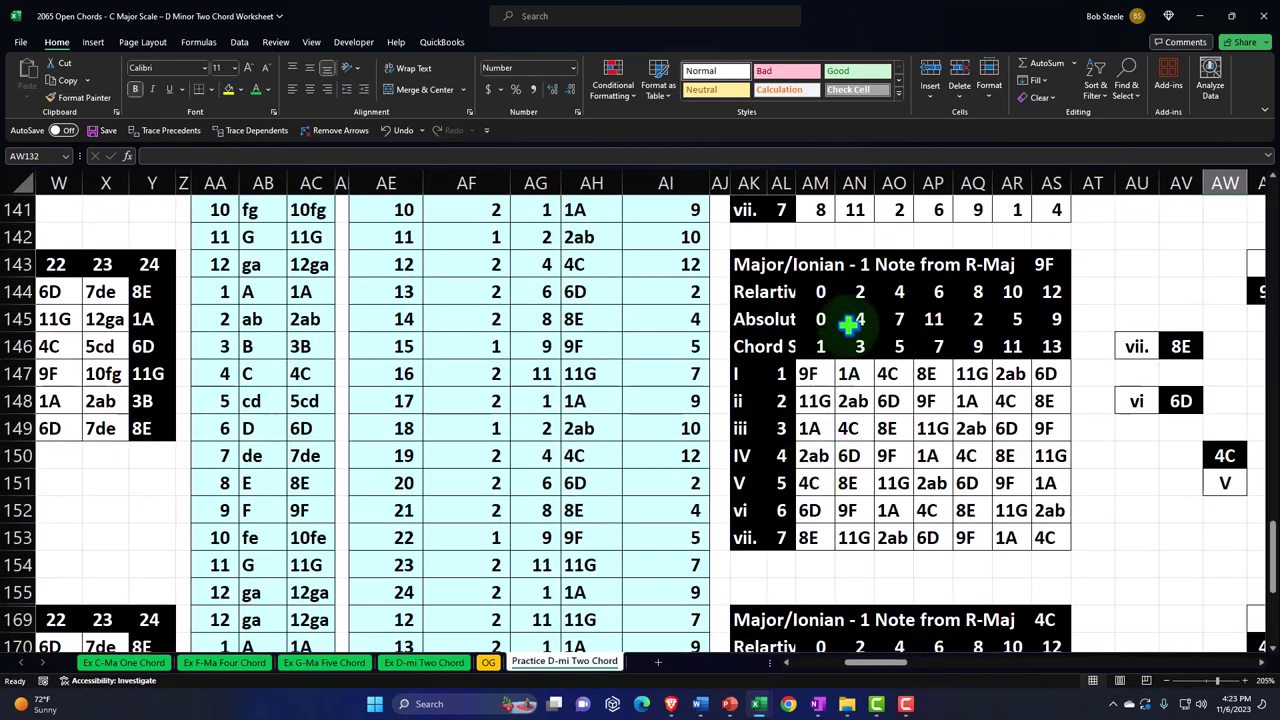
{"action": "left_click", "coordinate": [848, 323]}
{"action": "key", "text": "Down"}
{"action": "key", "text": "Down"}
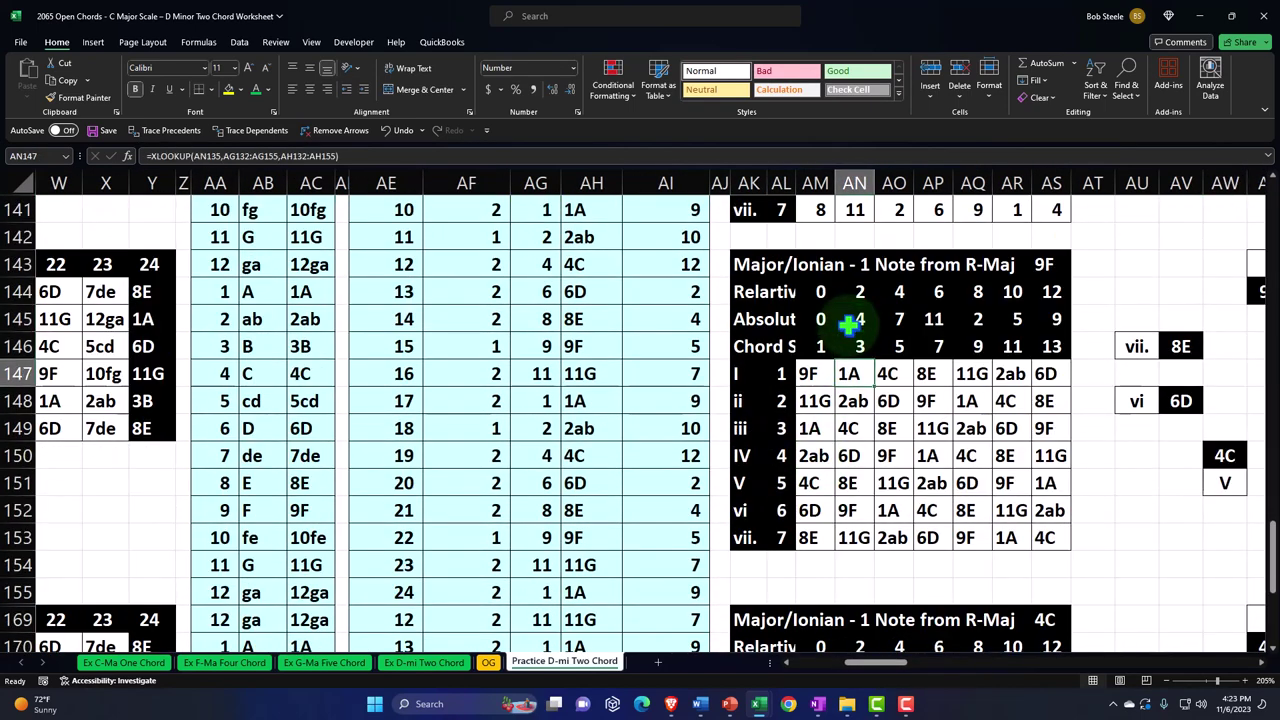
{"action": "key", "text": "Right"}
{"action": "key", "text": "Right"}
{"action": "key", "text": "Right"}
{"action": "key", "text": "Right"}
{"action": "key", "text": "Right"}
{"action": "key", "text": "Right"}
{"action": "key", "text": "Right"}
{"action": "key", "text": "Right"}
{"action": "key", "text": "Right"}
{"action": "key", "text": "Right"}
{"action": "key", "text": "Right"}
{"action": "key", "text": "Right"}
{"action": "key", "text": "Right"}
{"action": "key", "text": "Right"}
{"action": "key", "text": "Right"}
{"action": "key", "text": "Right"}
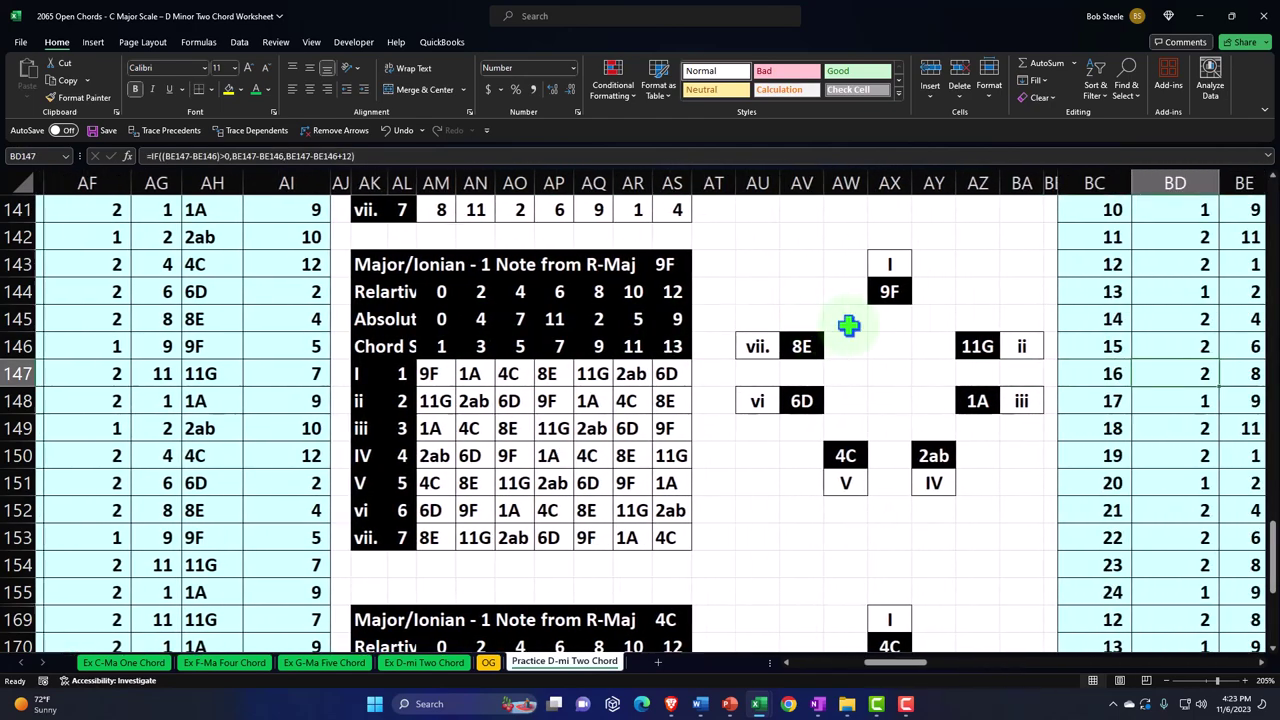
{"action": "key", "text": "Right"}
{"action": "key", "text": "Right"}
{"action": "key", "text": "Right"}
{"action": "key", "text": "Right"}
{"action": "key", "text": "Right"}
{"action": "key", "text": "Right"}
{"action": "key", "text": "Right"}
{"action": "key", "text": "Right"}
{"action": "key", "text": "Right"}
{"action": "key", "text": "Right"}
{"action": "key", "text": "Right"}
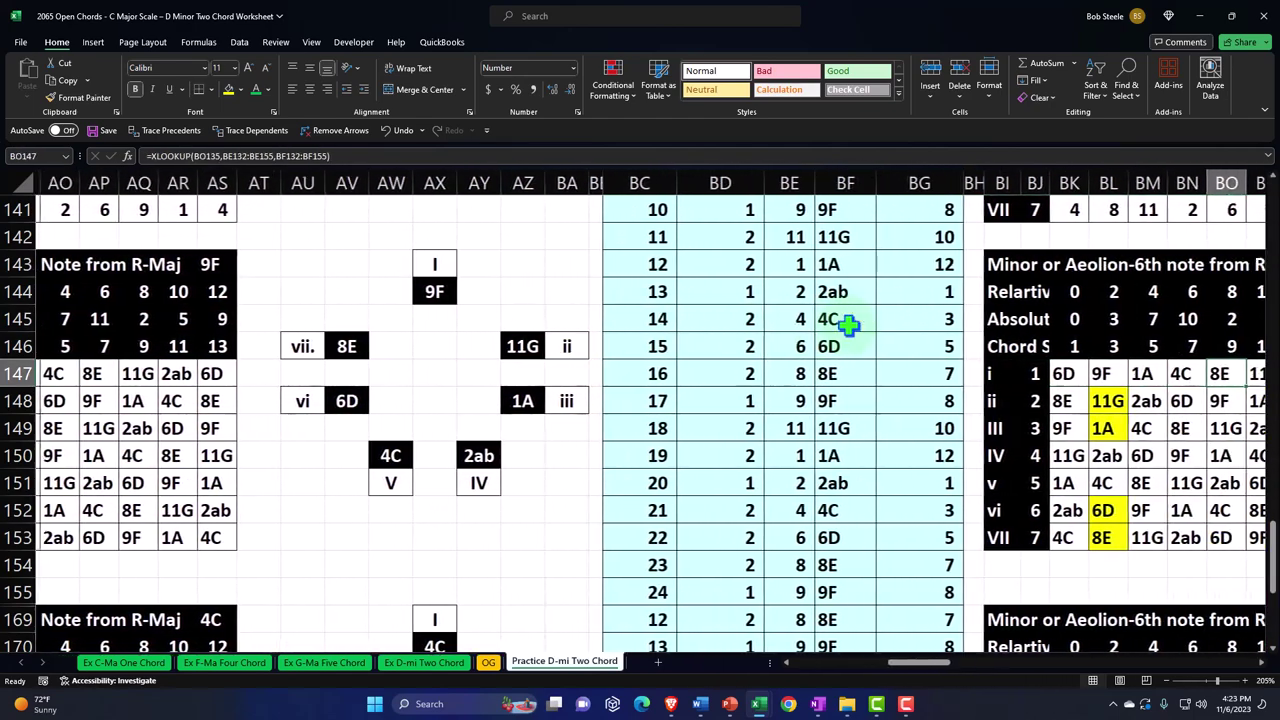
{"action": "key", "text": "Right"}
{"action": "key", "text": "Right"}
{"action": "key", "text": "Right"}
{"action": "key", "text": "Right"}
{"action": "key", "text": "Right"}
{"action": "key", "text": "Right"}
{"action": "key", "text": "Right"}
{"action": "key", "text": "Right"}
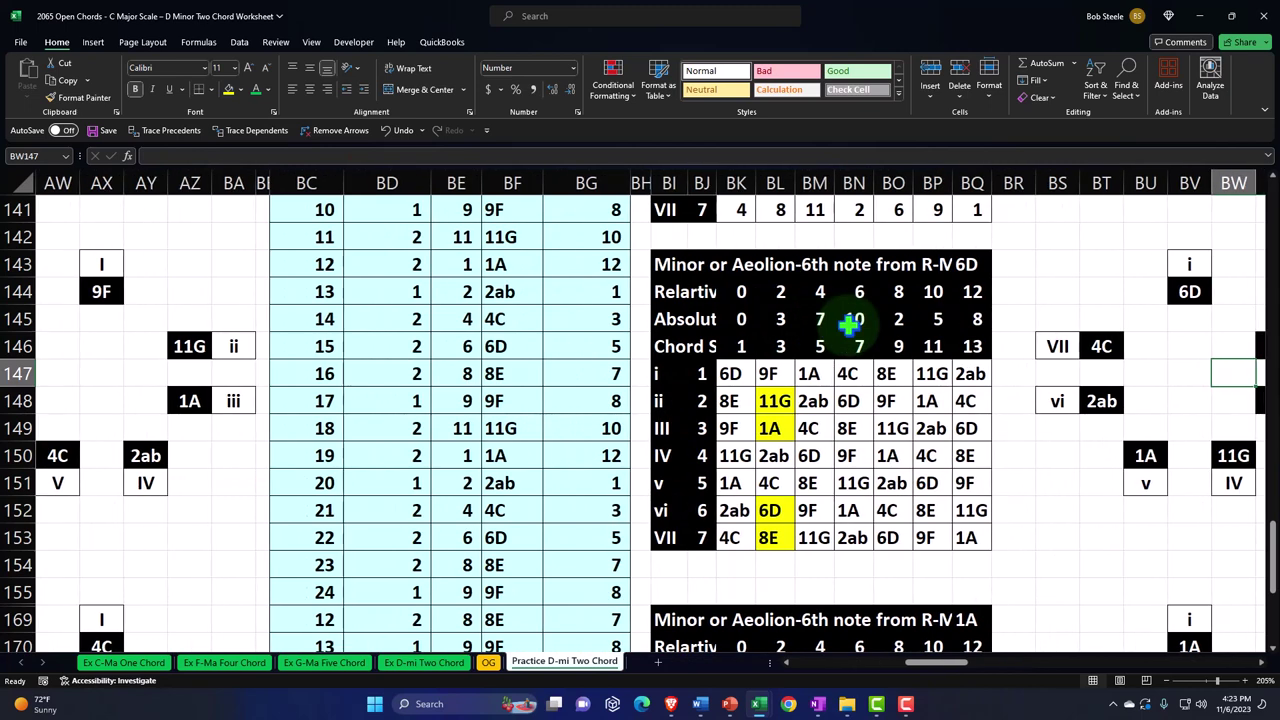
{"action": "left_click", "coordinate": [738, 376]}
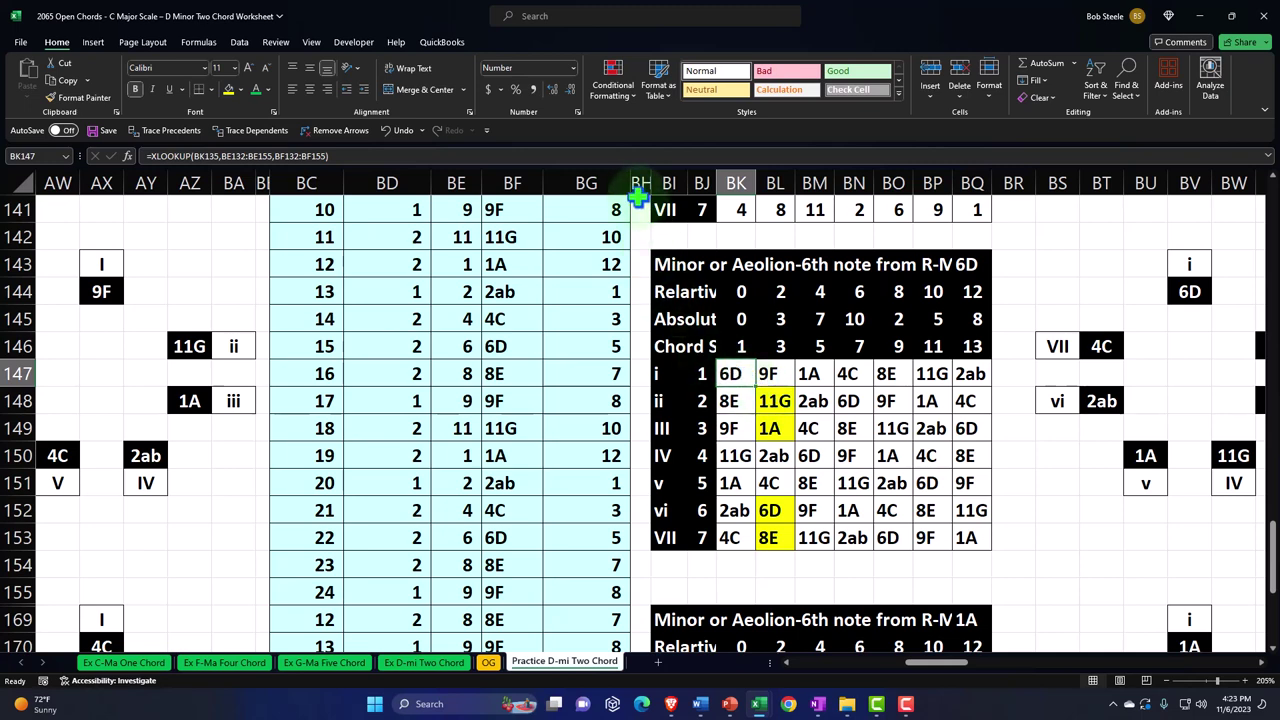
{"action": "left_click_drag", "start_coordinate": [640, 180], "coordinate": [624, 236]}
Hide columns M through BH and return to column A on row 149
{"action": "right_click", "coordinate": [633, 290]}
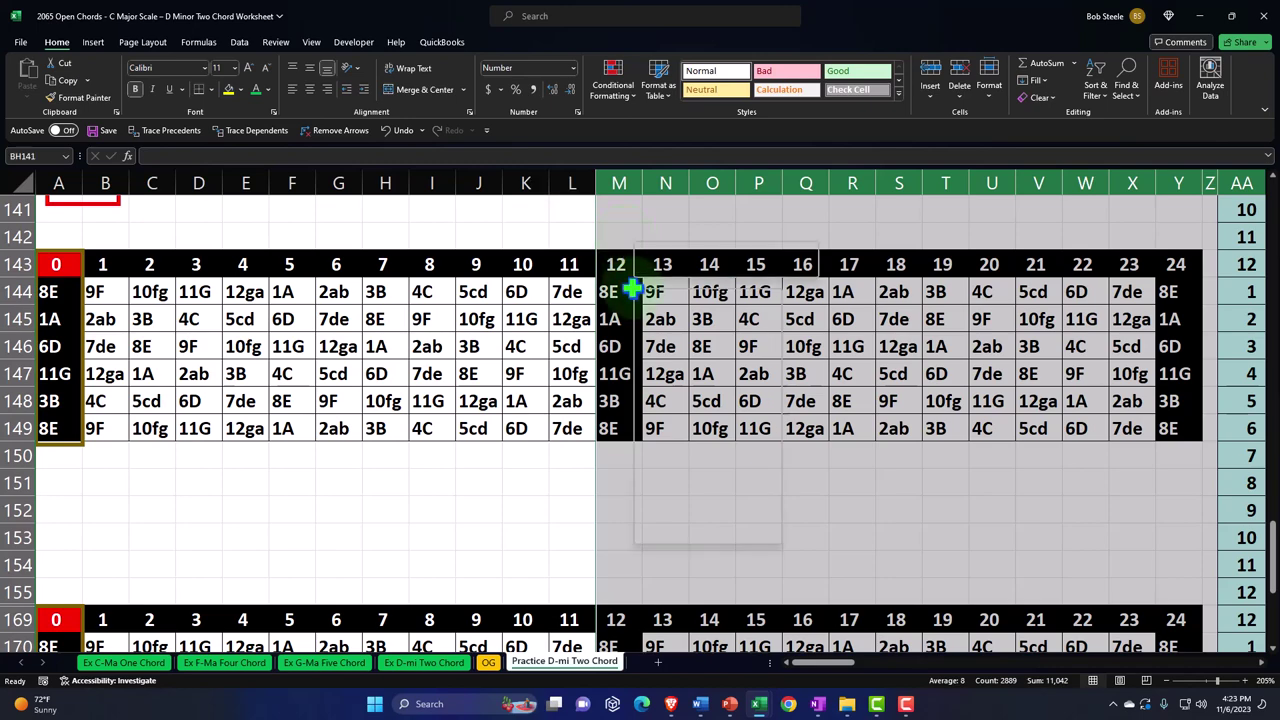
{"action": "left_click", "coordinate": [671, 516]}
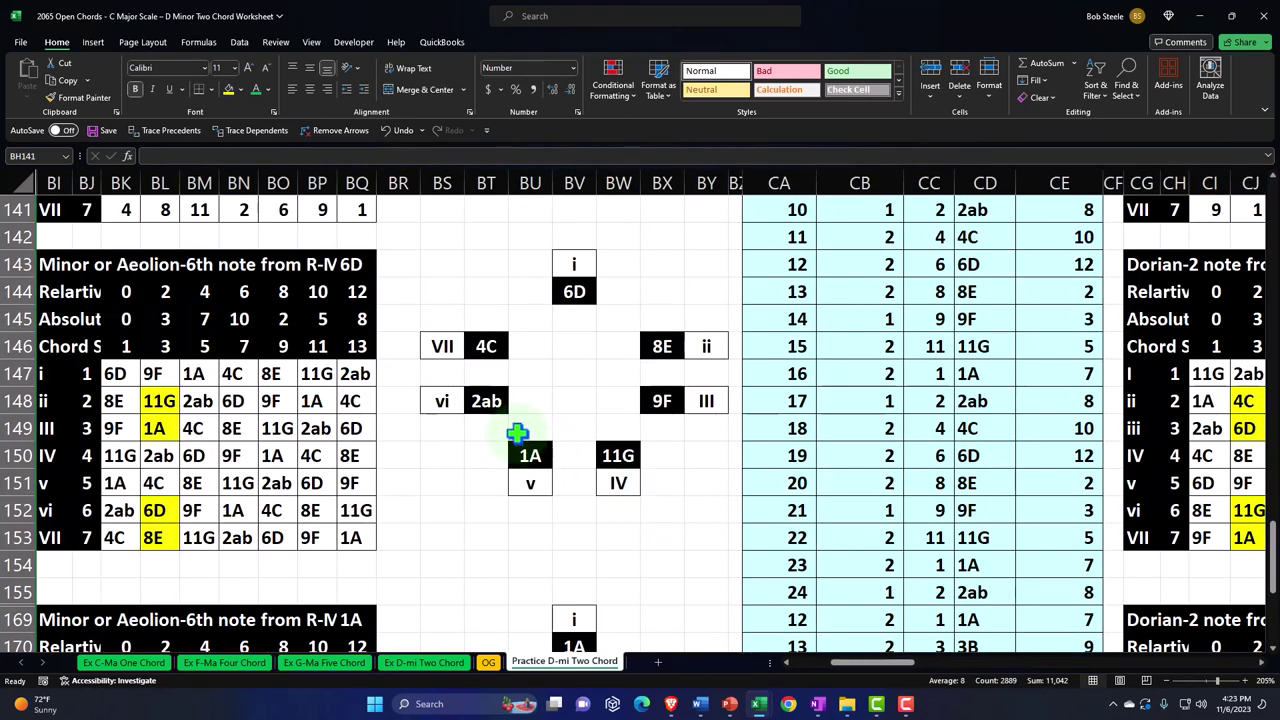
{"action": "left_click_drag", "start_coordinate": [523, 434], "coordinate": [522, 482]}
{"action": "key", "text": "Home"}
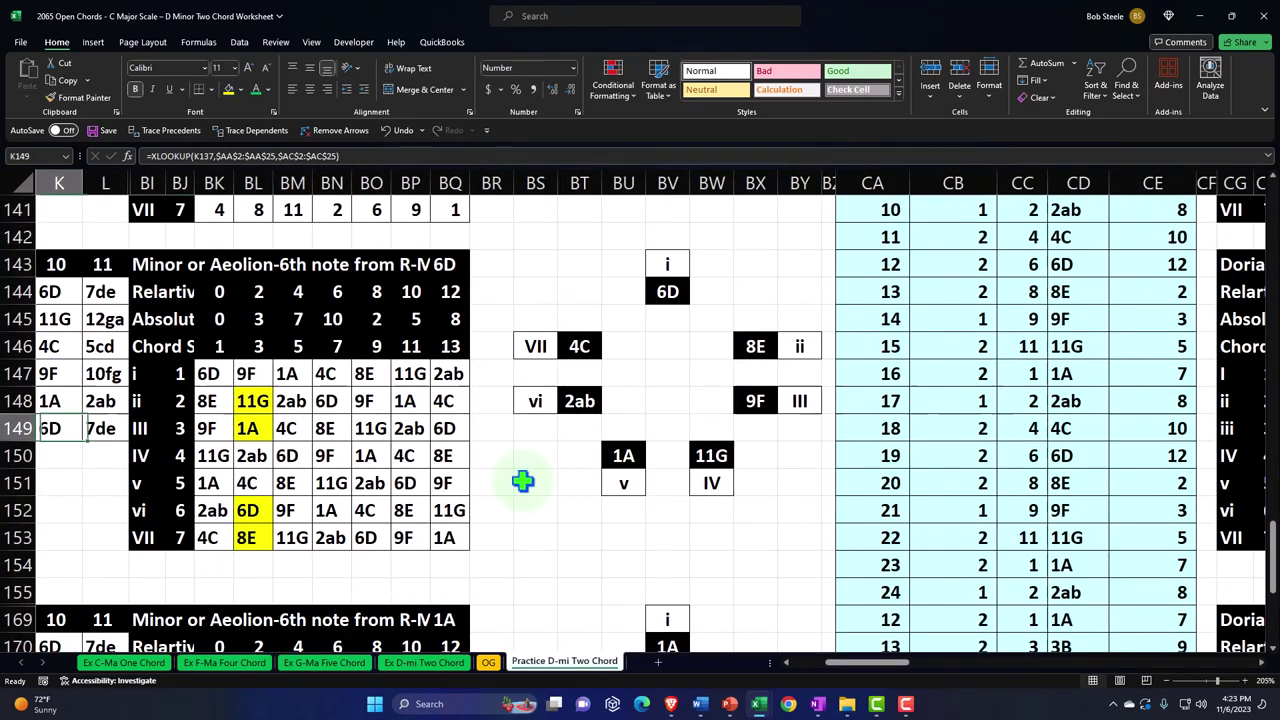
Hide rows 130–142 so the second note grid sits below the first
{"action": "scroll", "coordinate": [685, 449], "scroll_direction": "up", "scroll_amount": 5}
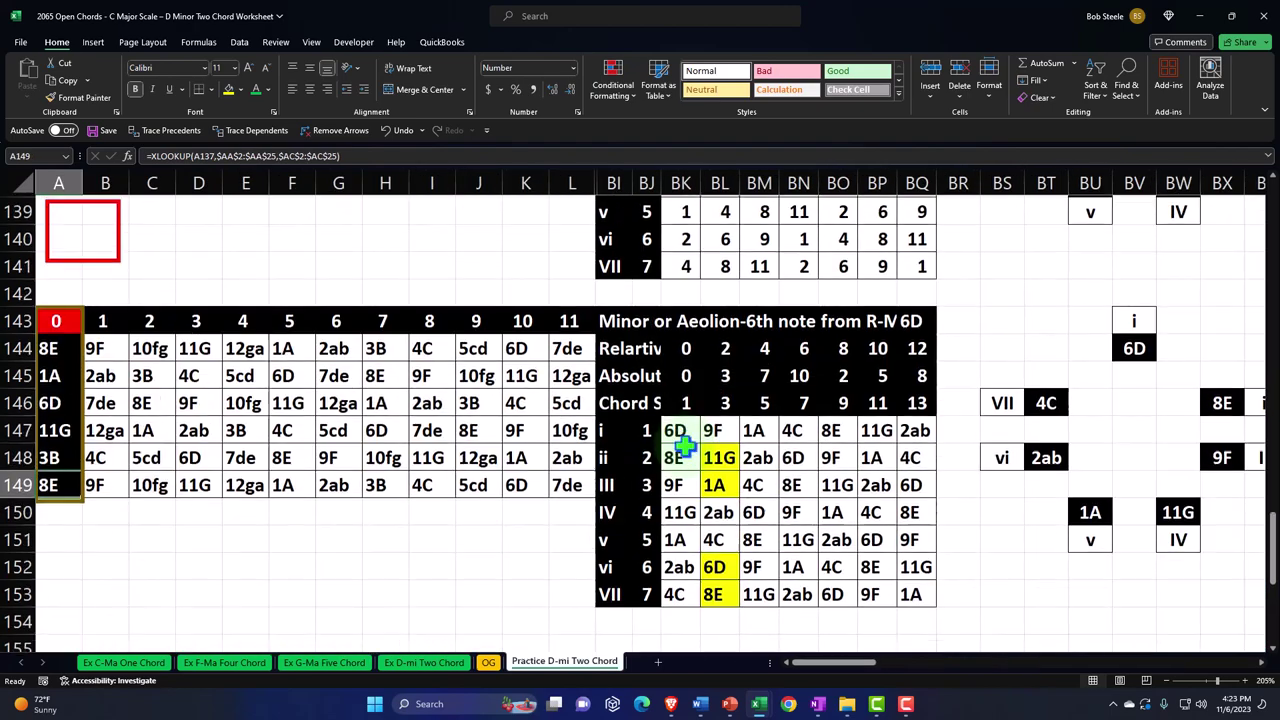
{"action": "scroll", "coordinate": [685, 449], "scroll_direction": "up", "scroll_amount": 2}
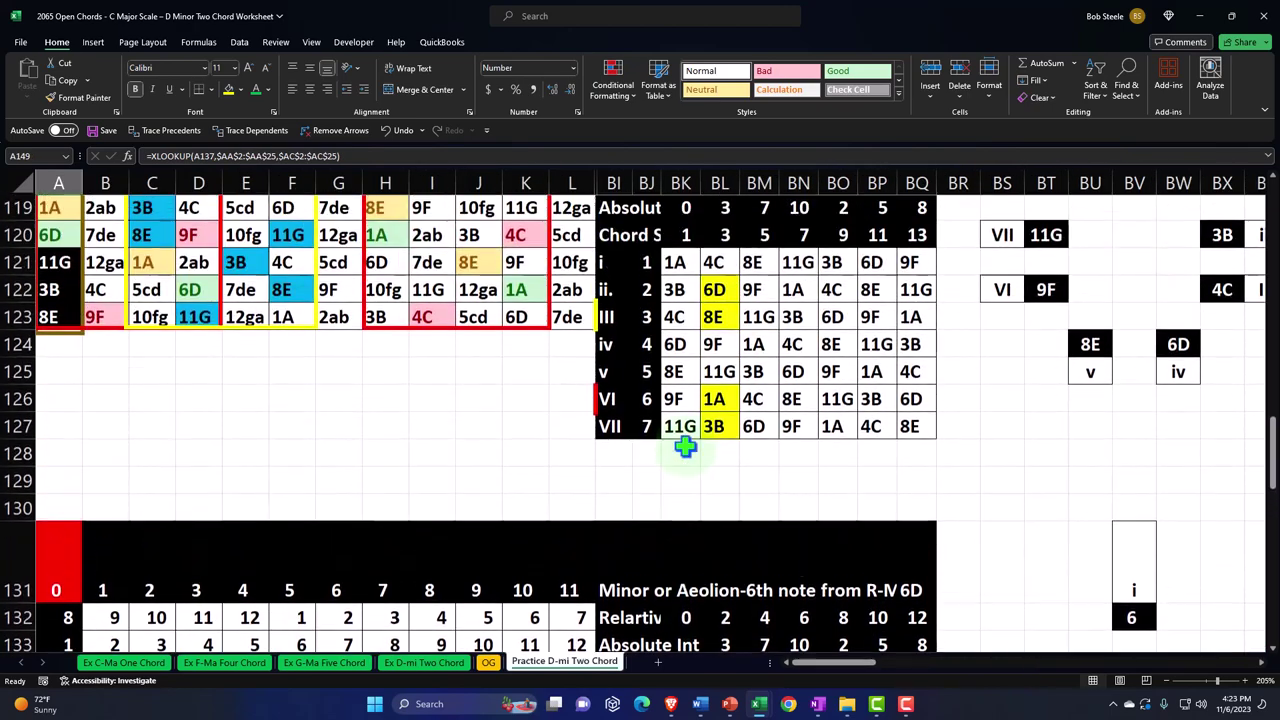
{"action": "scroll", "coordinate": [685, 449], "scroll_direction": "down", "scroll_amount": 2}
{"action": "scroll", "coordinate": [680, 450], "scroll_direction": "up", "scroll_amount": 3}
{"action": "scroll", "coordinate": [680, 450], "scroll_direction": "up", "scroll_amount": 1}
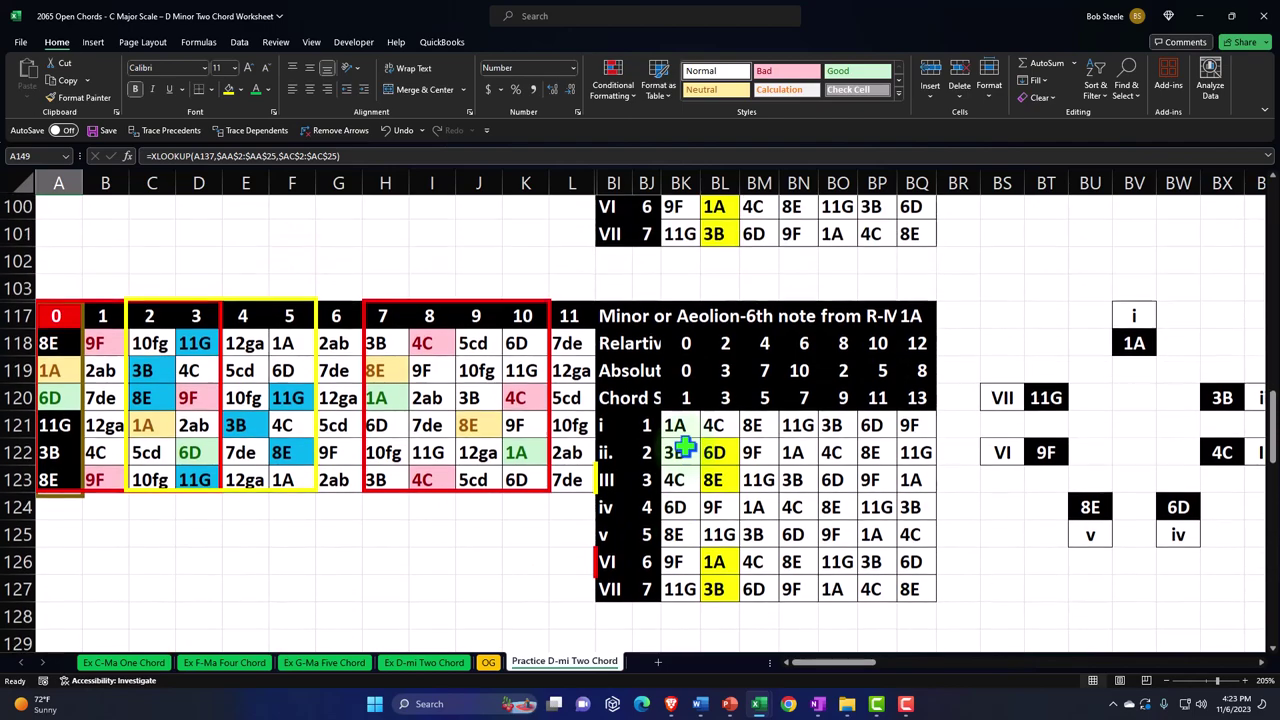
{"action": "scroll", "coordinate": [680, 452], "scroll_direction": "down", "scroll_amount": 3}
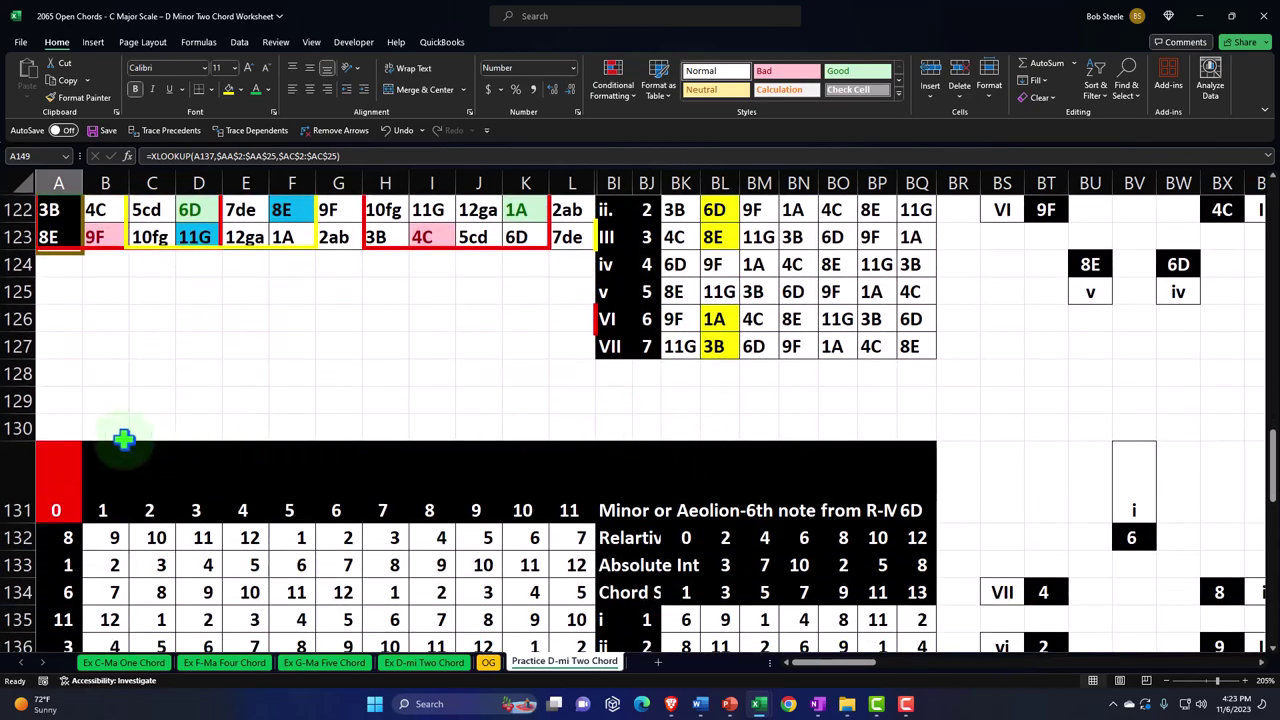
{"action": "left_click_drag", "start_coordinate": [17, 428], "coordinate": [112, 312]}
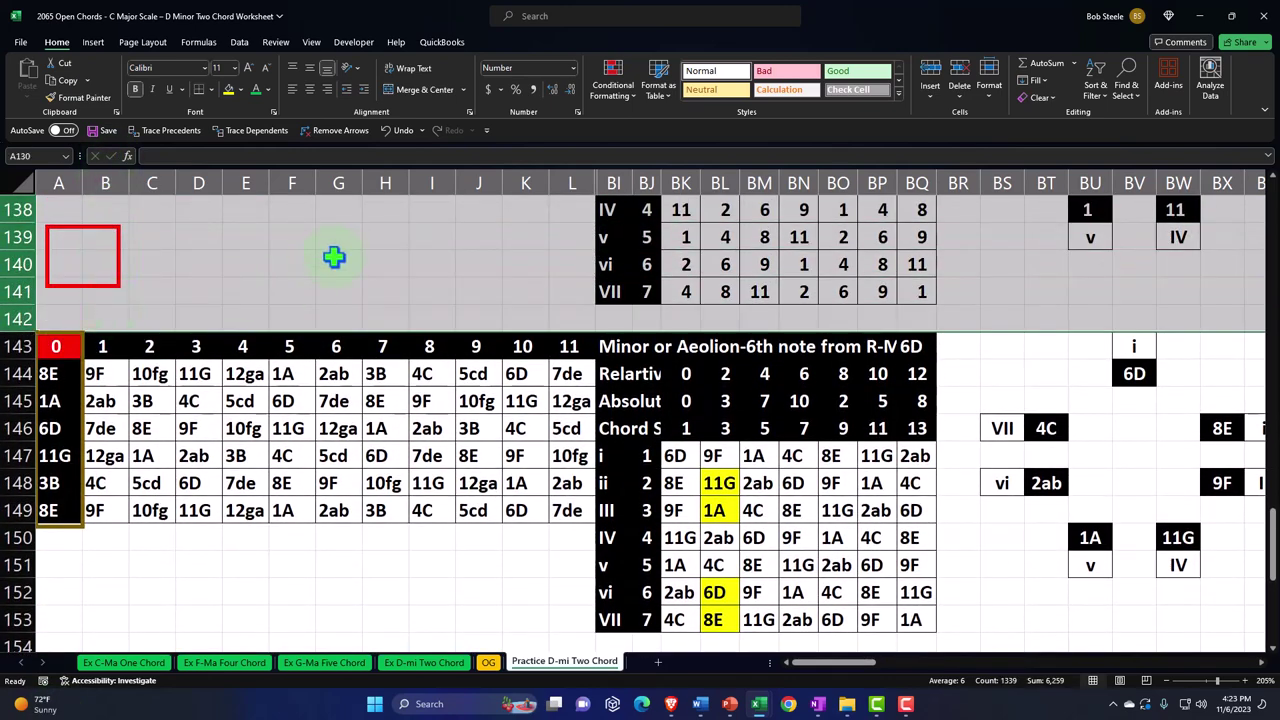
{"action": "right_click", "coordinate": [334, 256]}
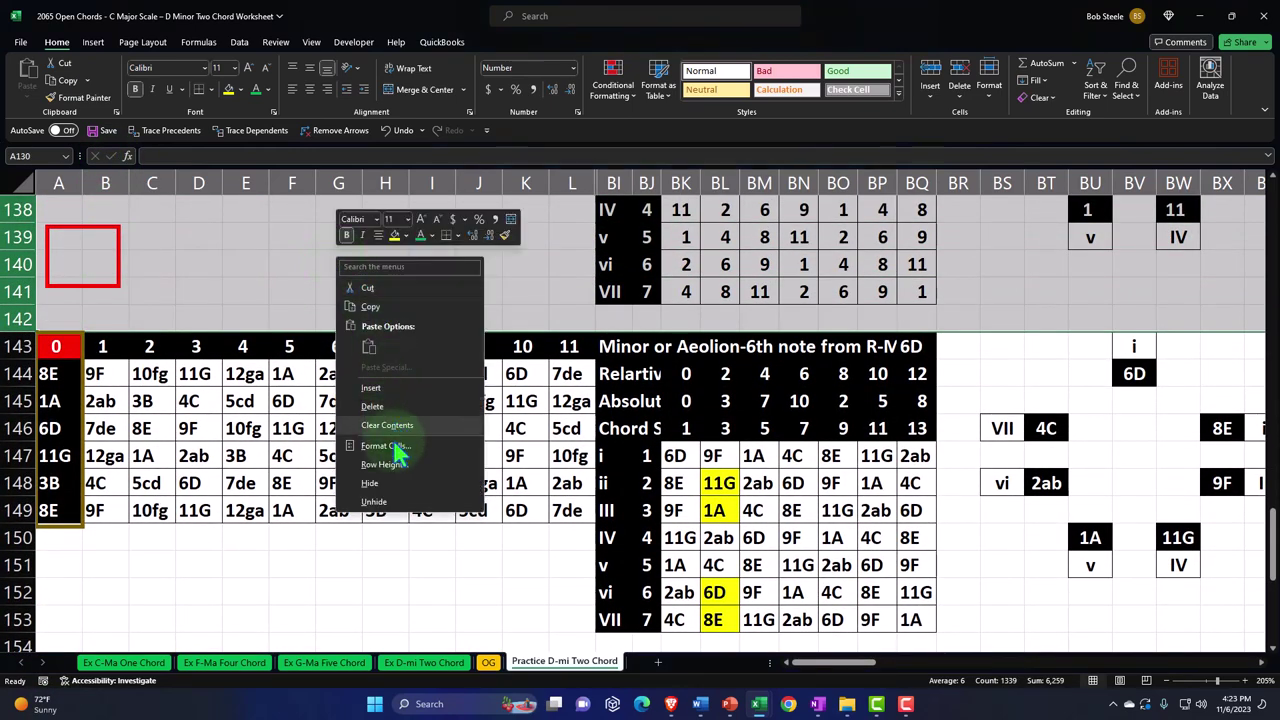
{"action": "left_click", "coordinate": [370, 483]}
{"action": "scroll", "coordinate": [386, 471], "scroll_direction": "up", "scroll_amount": 5}
{"action": "left_click", "coordinate": [471, 434]}
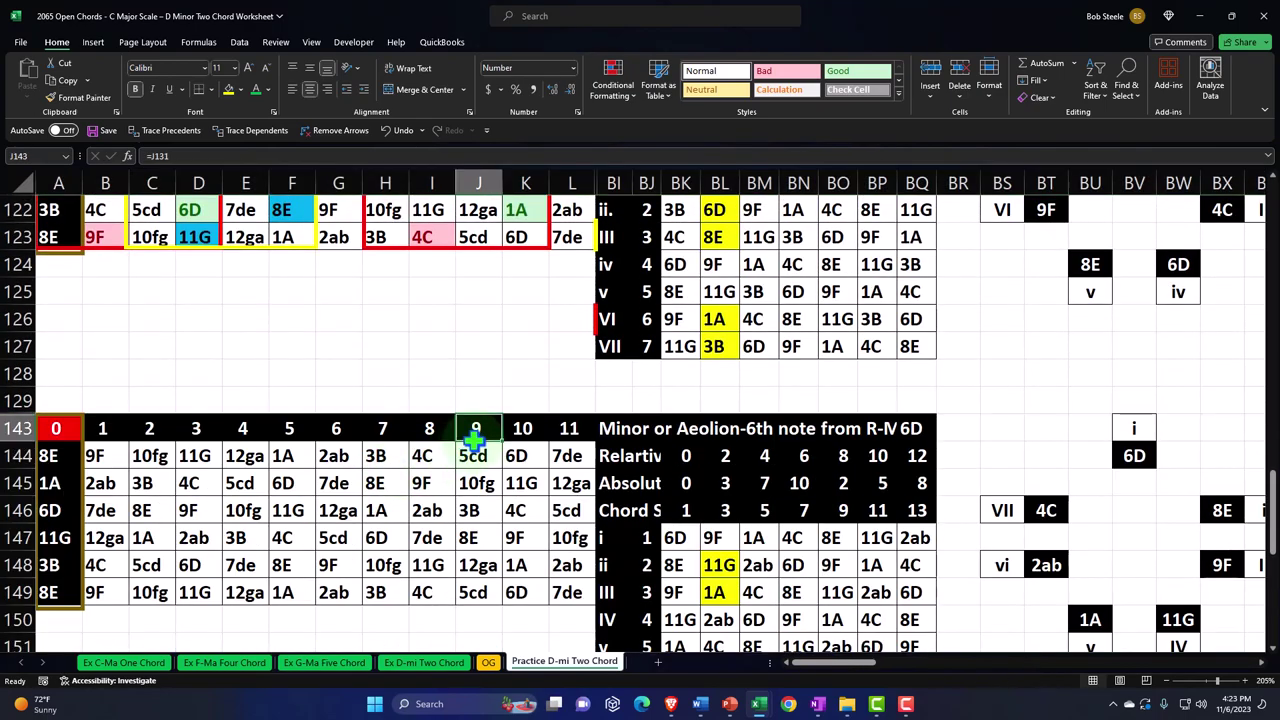
Bring the red box down and resize it to frame the i chord notes 6D, 9F, 1A on row 147
{"action": "scroll", "coordinate": [475, 447], "scroll_direction": "down", "scroll_amount": 1}
{"action": "scroll", "coordinate": [474, 447], "scroll_direction": "down", "scroll_amount": 1}
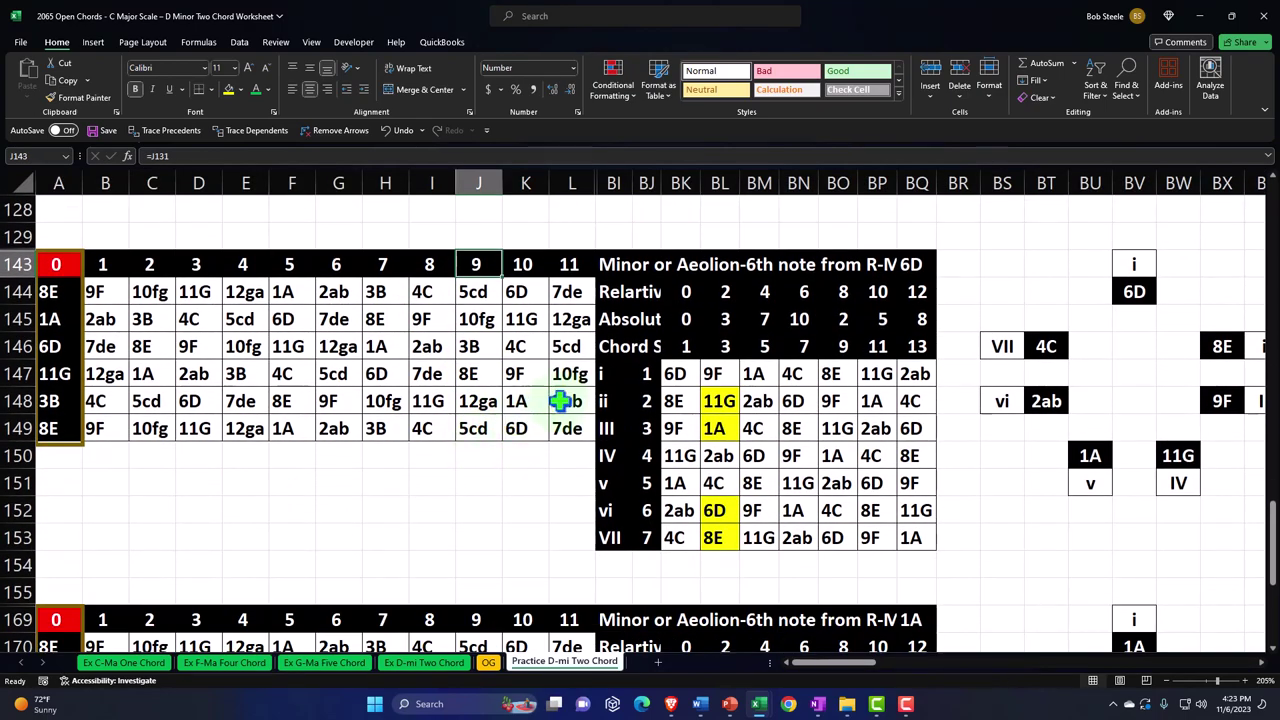
{"action": "scroll", "coordinate": [576, 393], "scroll_direction": "up", "scroll_amount": 3}
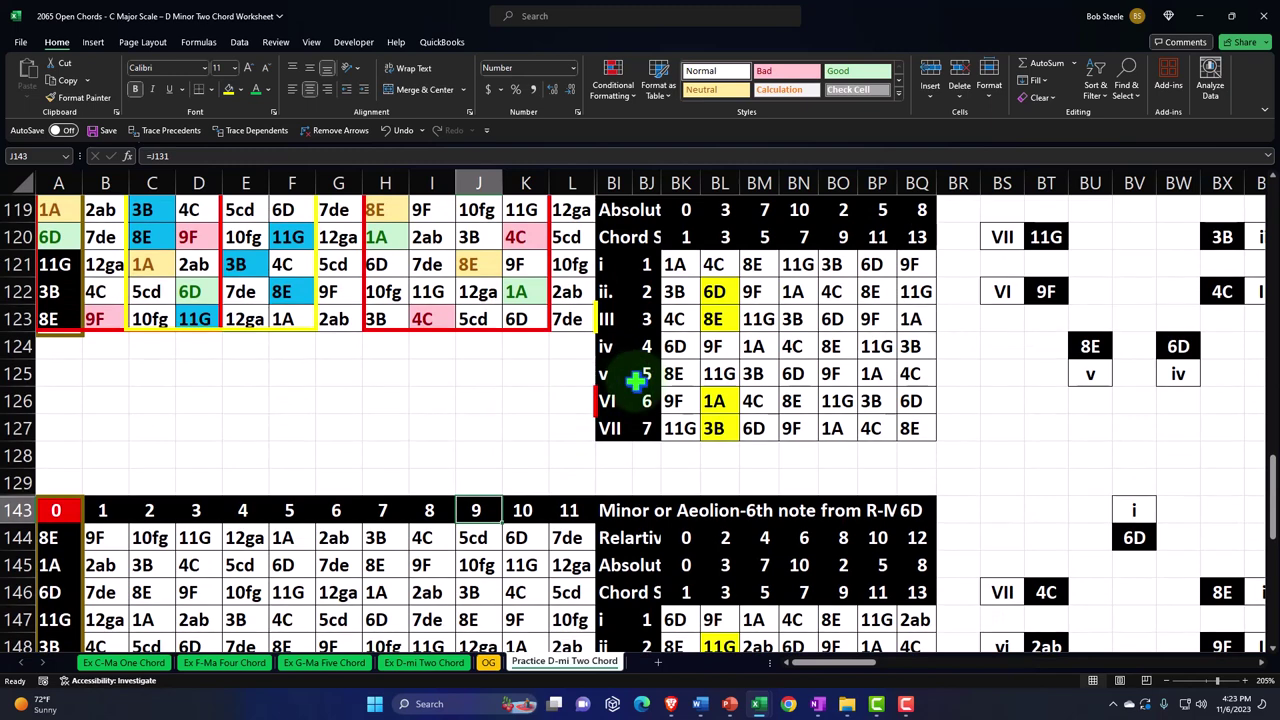
{"action": "left_click", "coordinate": [551, 305]}
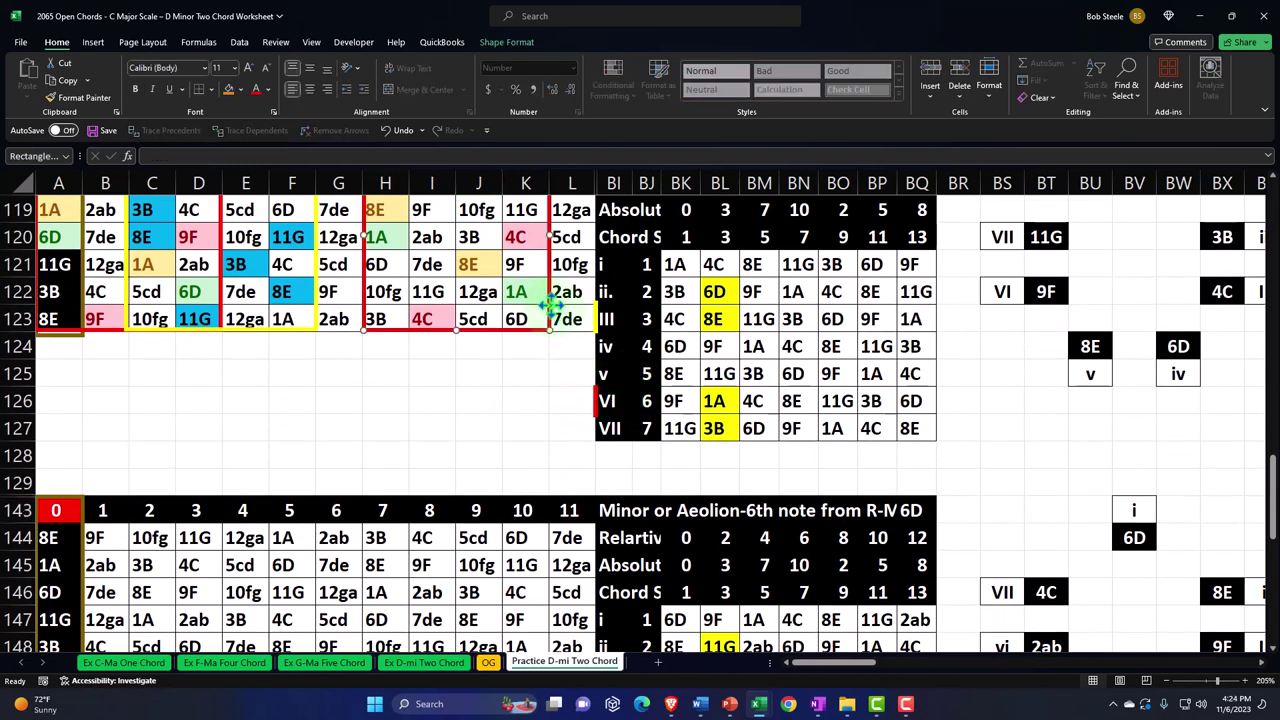
{"action": "left_click_drag", "start_coordinate": [566, 296], "coordinate": [649, 510]}
{"action": "scroll", "coordinate": [649, 510], "scroll_direction": "down", "scroll_amount": 3}
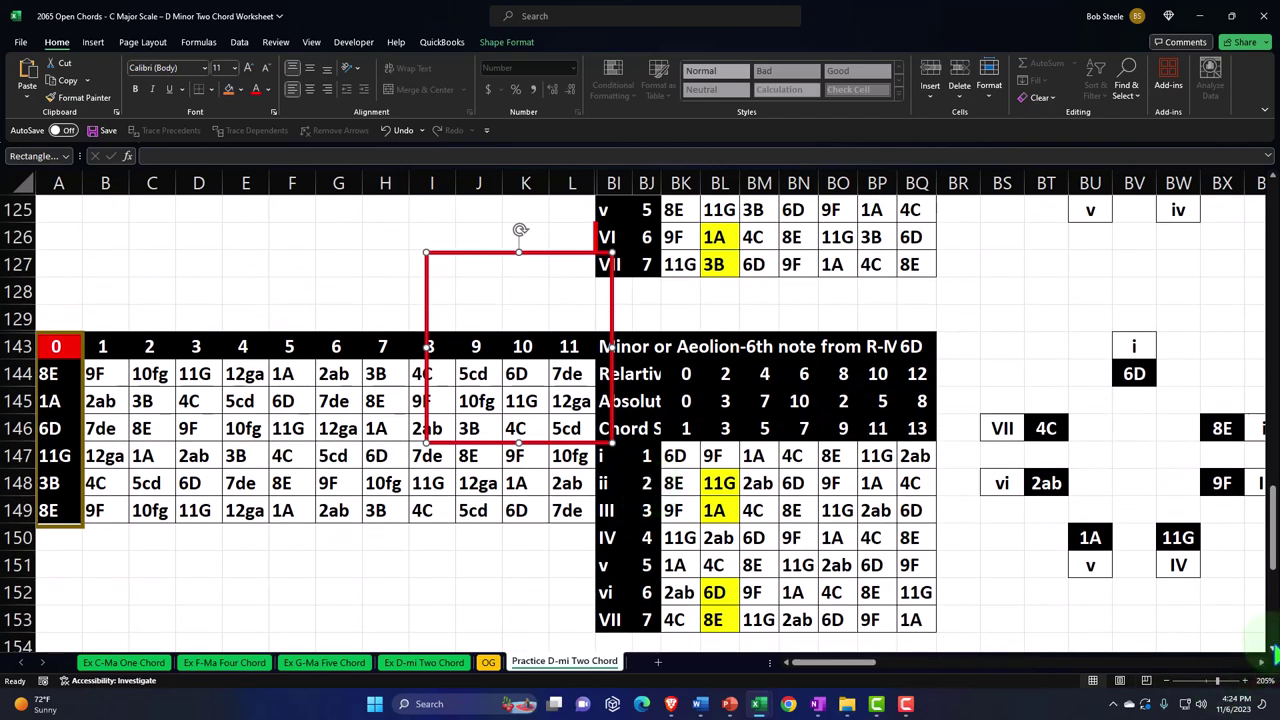
{"action": "scroll", "coordinate": [1272, 652], "scroll_direction": "down", "scroll_amount": 1}
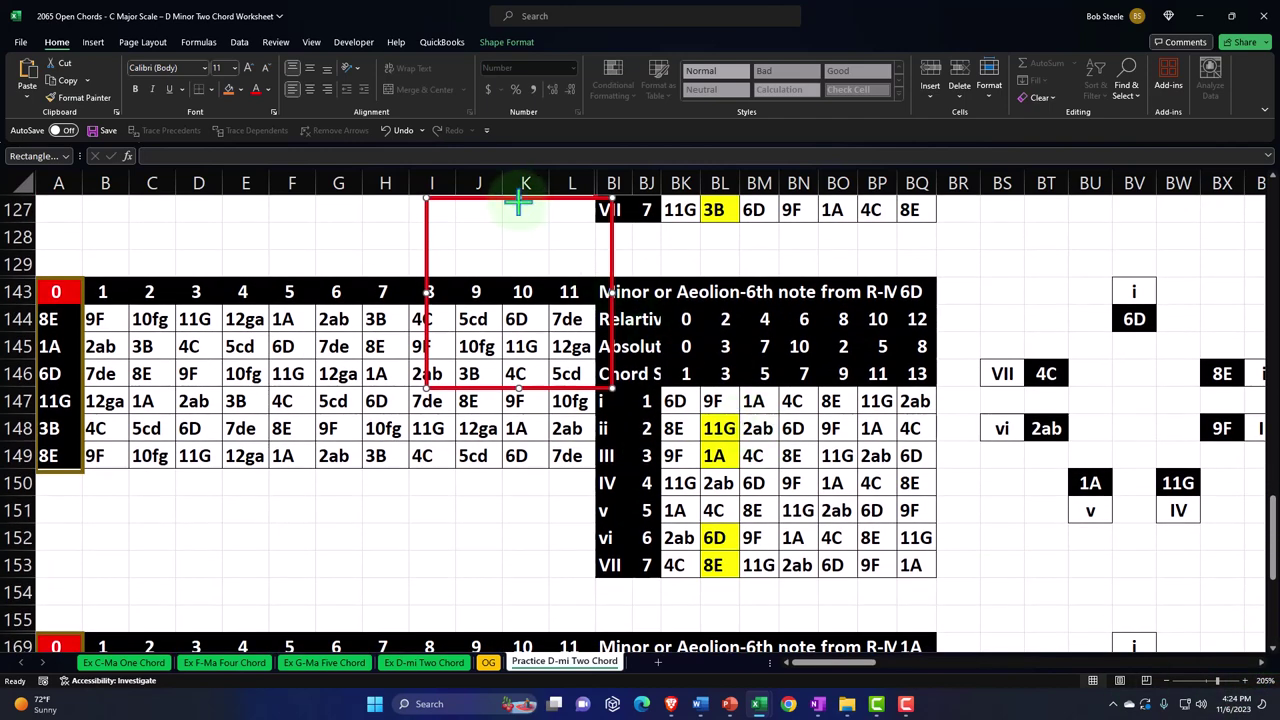
{"action": "left_click_drag", "start_coordinate": [517, 200], "coordinate": [518, 347]}
{"action": "left_click_drag", "start_coordinate": [608, 366], "coordinate": [782, 428]}
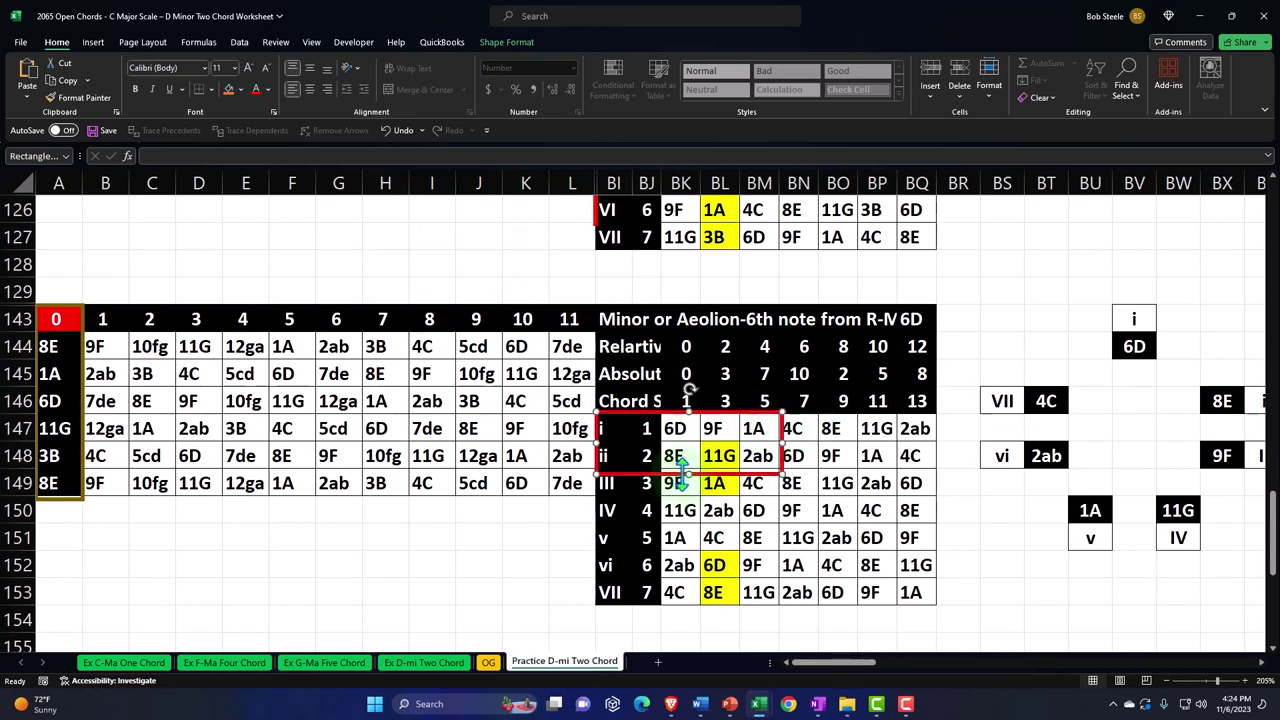
{"action": "left_click_drag", "start_coordinate": [686, 470], "coordinate": [702, 608]}
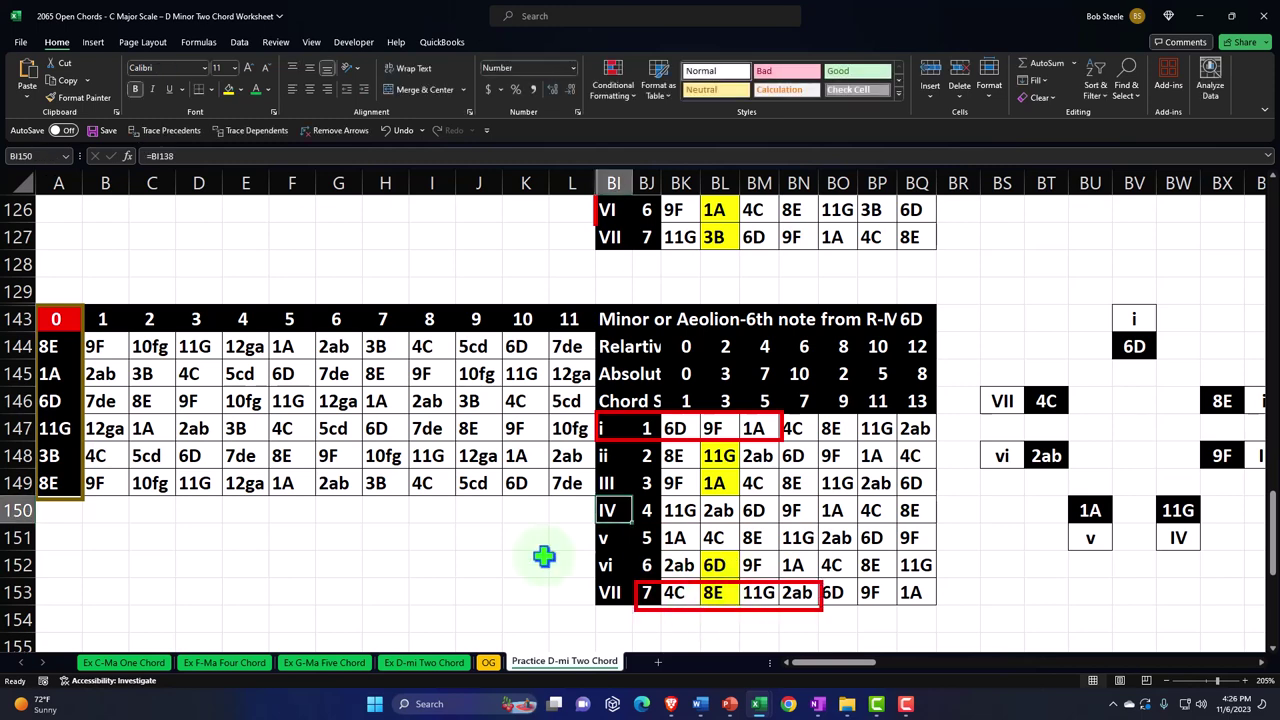
{"action": "left_click", "coordinate": [487, 537]}
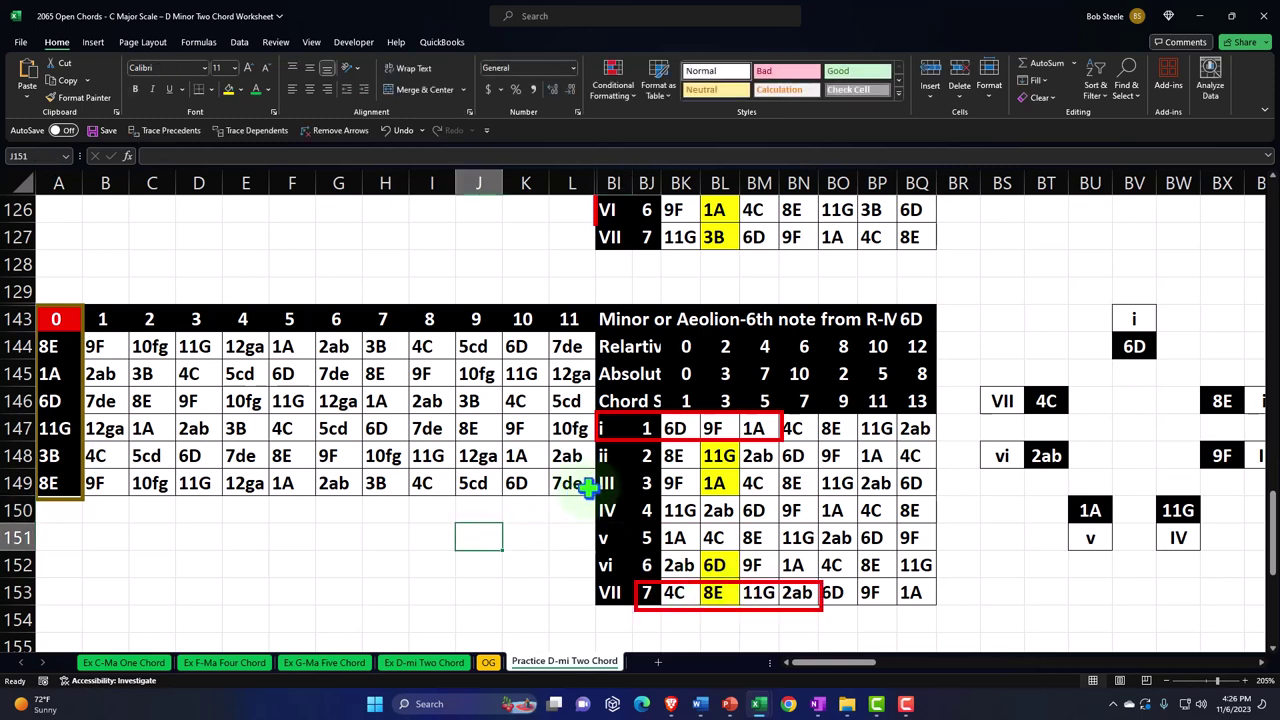
{"action": "left_click", "coordinate": [609, 456]}
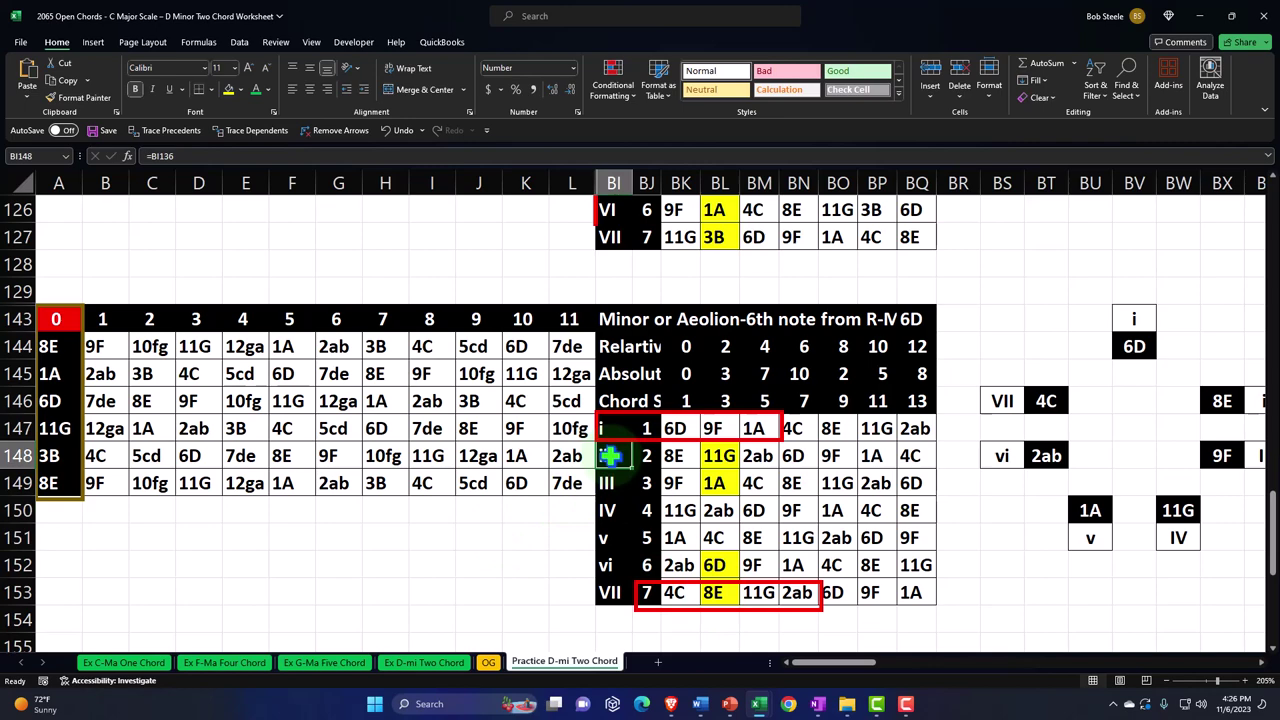
{"action": "scroll", "coordinate": [609, 456], "scroll_direction": "up", "scroll_amount": 1}
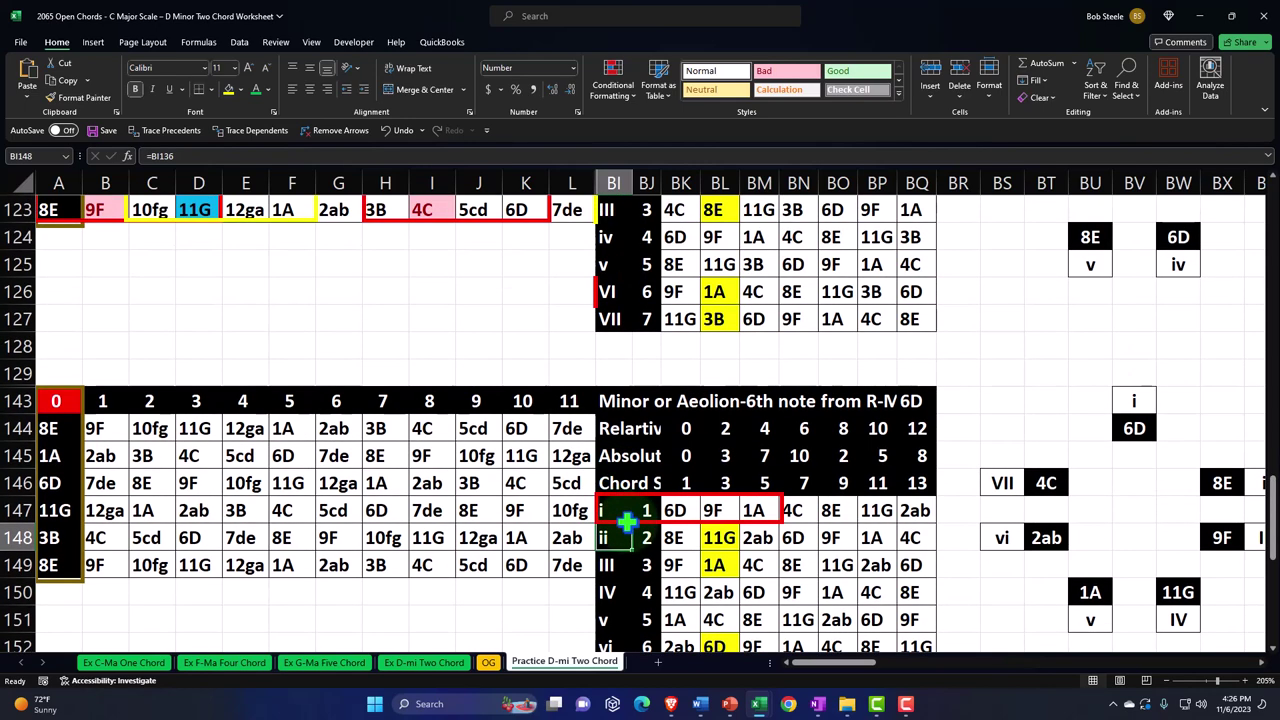
{"action": "double_click", "coordinate": [617, 538]}
{"action": "key", "text": "Return"}
{"action": "scroll", "coordinate": [609, 530], "scroll_direction": "up", "scroll_amount": 3}
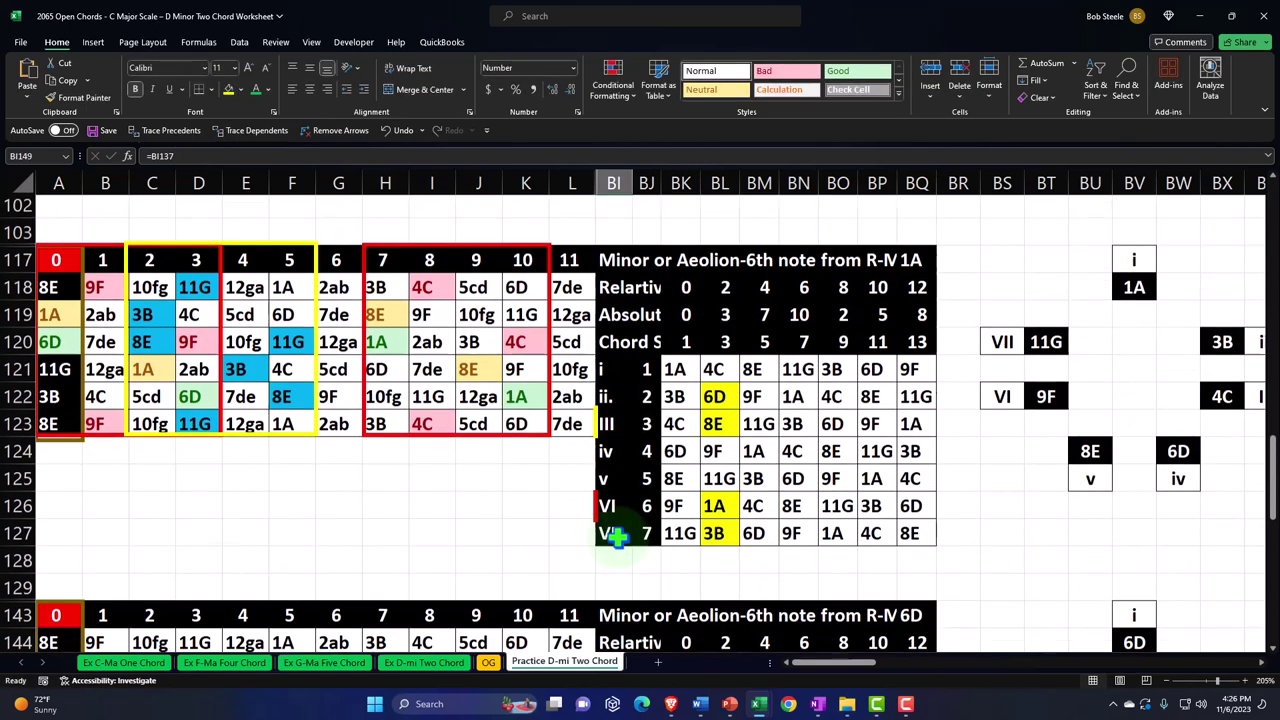
{"action": "left_click", "coordinate": [609, 400]}
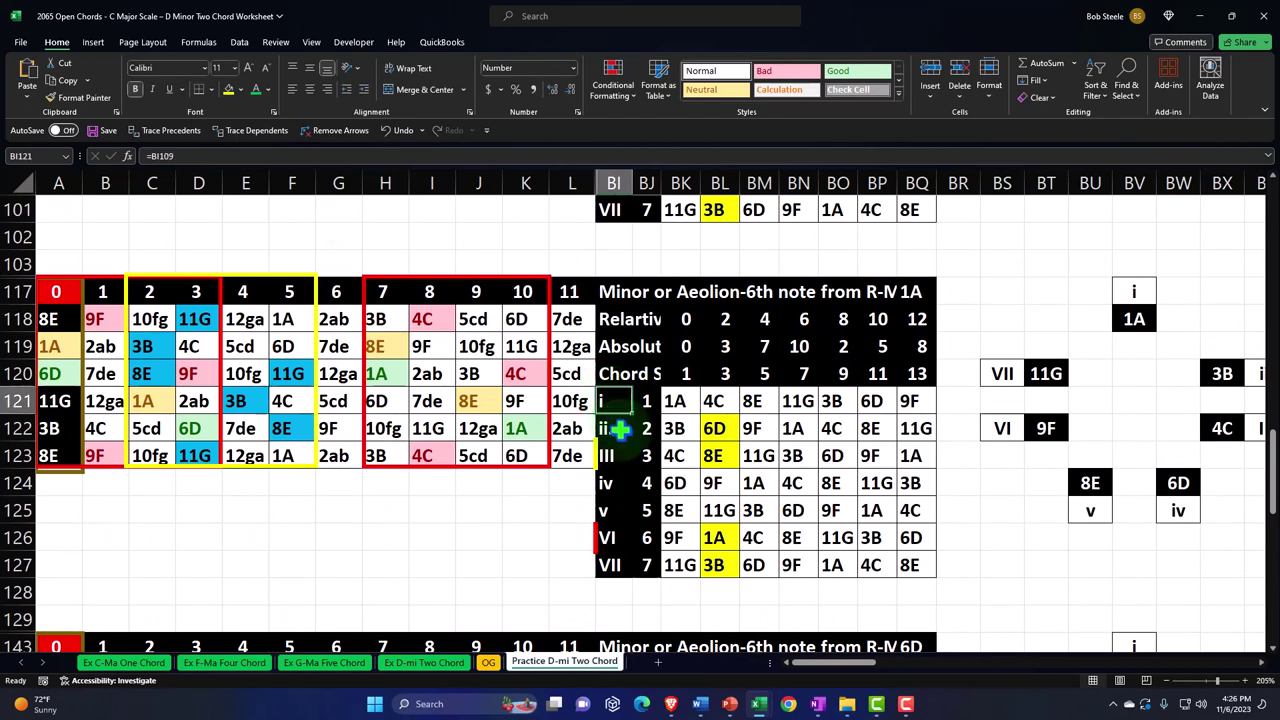
{"action": "scroll", "coordinate": [620, 428], "scroll_direction": "down", "scroll_amount": 3}
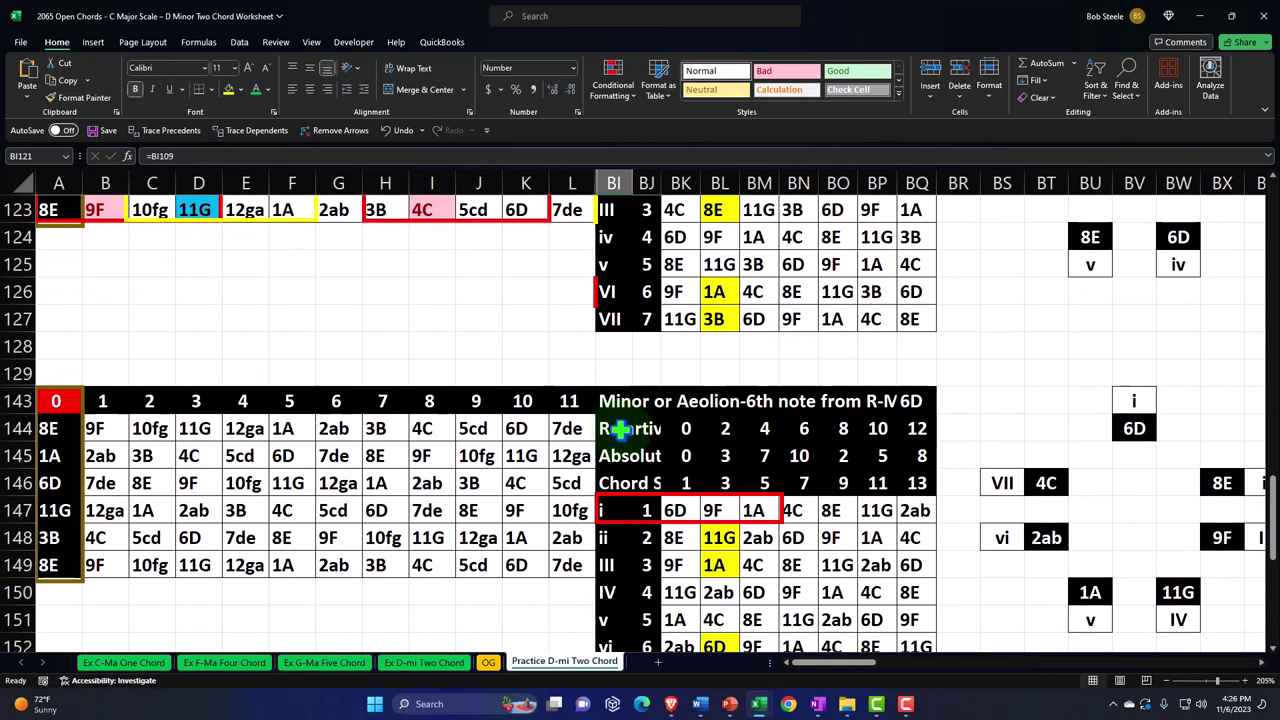
{"action": "scroll", "coordinate": [514, 394], "scroll_direction": "down", "scroll_amount": 2}
{"action": "scroll", "coordinate": [400, 373], "scroll_direction": "up", "scroll_amount": 1}
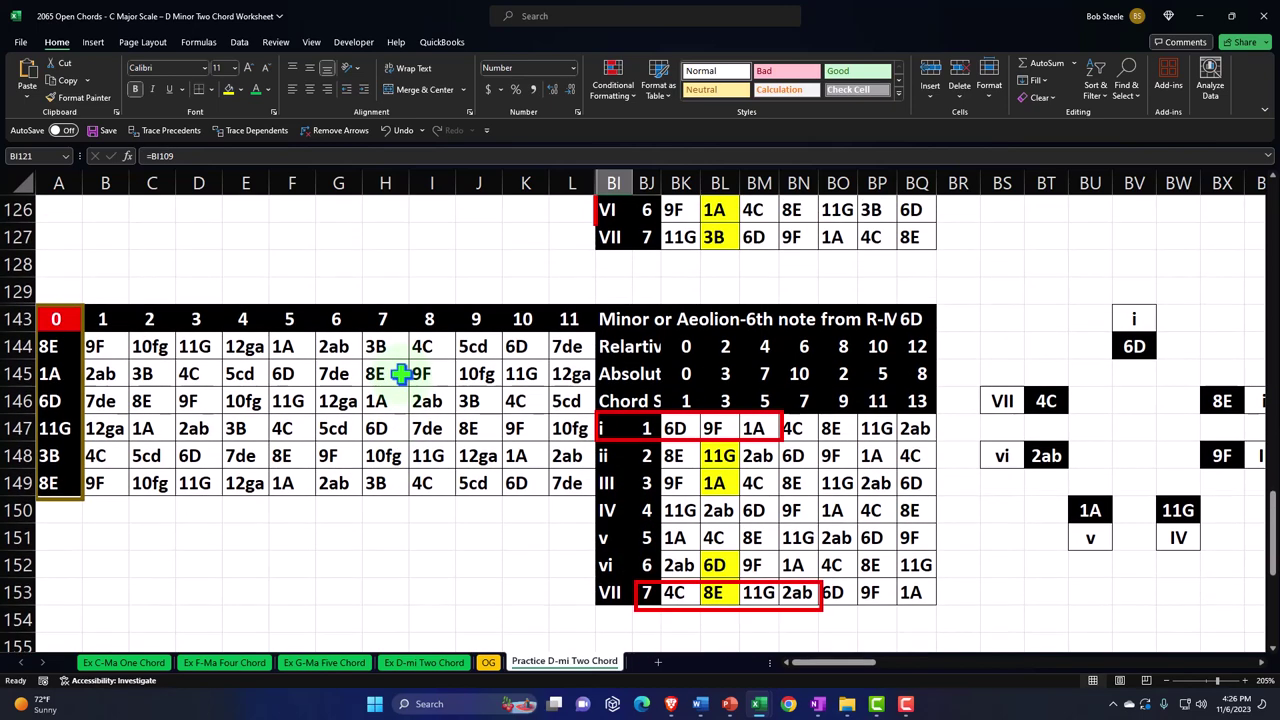
{"action": "scroll", "coordinate": [400, 373], "scroll_direction": "up", "scroll_amount": 3}
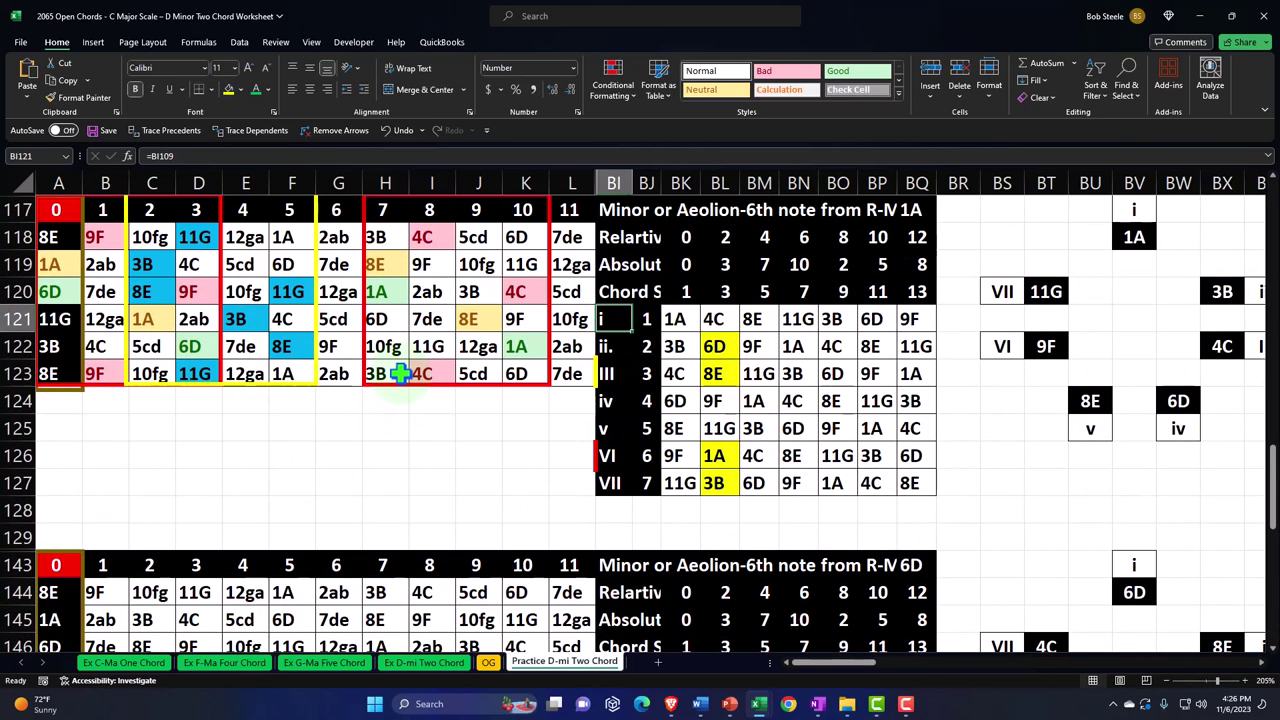
{"action": "scroll", "coordinate": [400, 373], "scroll_direction": "down", "scroll_amount": 1}
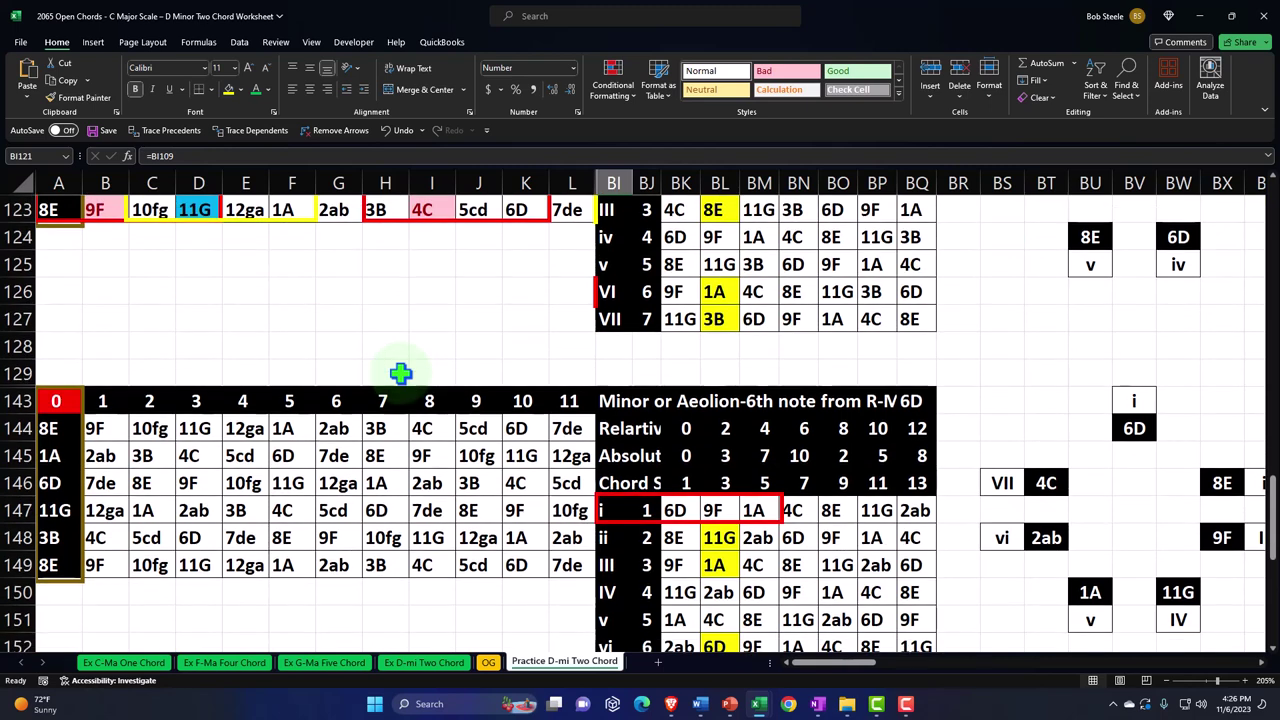
{"action": "left_click_drag", "start_coordinate": [18, 372], "coordinate": [18, 400]}
Unhide rows 130–142 and inspect the note lookup and BI135 chord-label formulas
{"action": "right_click", "coordinate": [196, 390]}
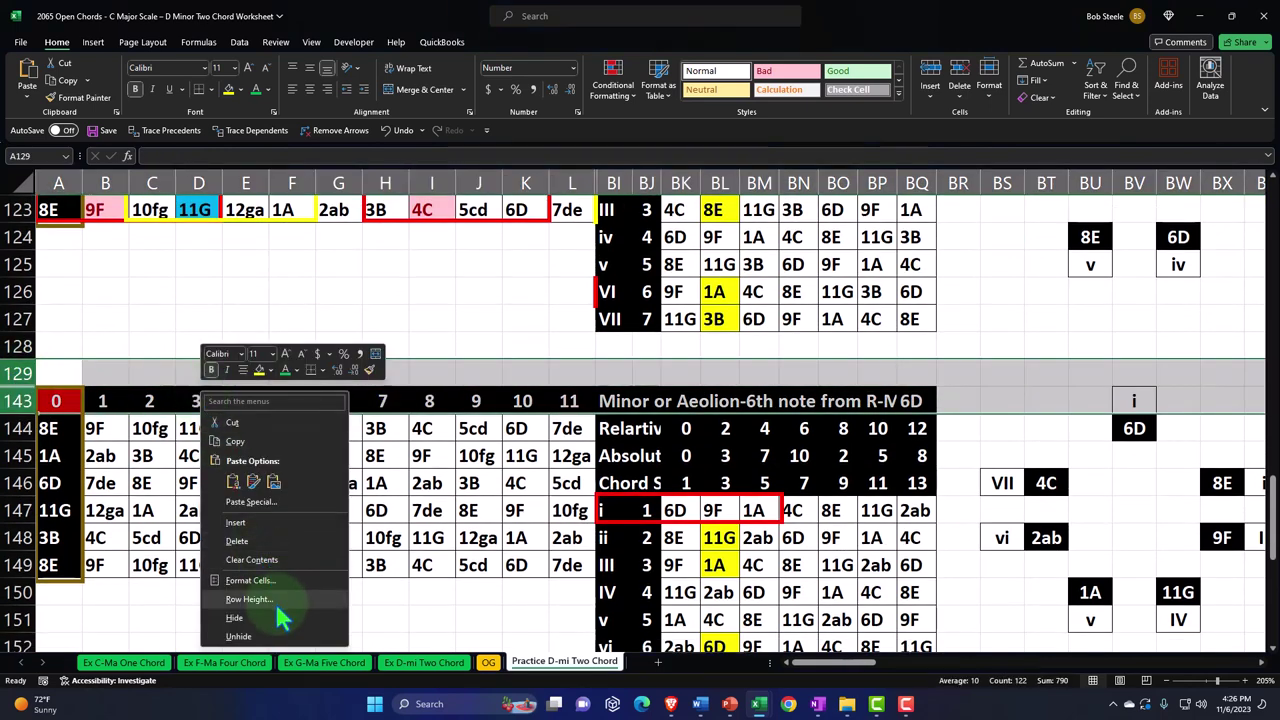
{"action": "left_click", "coordinate": [240, 636]}
{"action": "scroll", "coordinate": [532, 522], "scroll_direction": "down", "scroll_amount": 5}
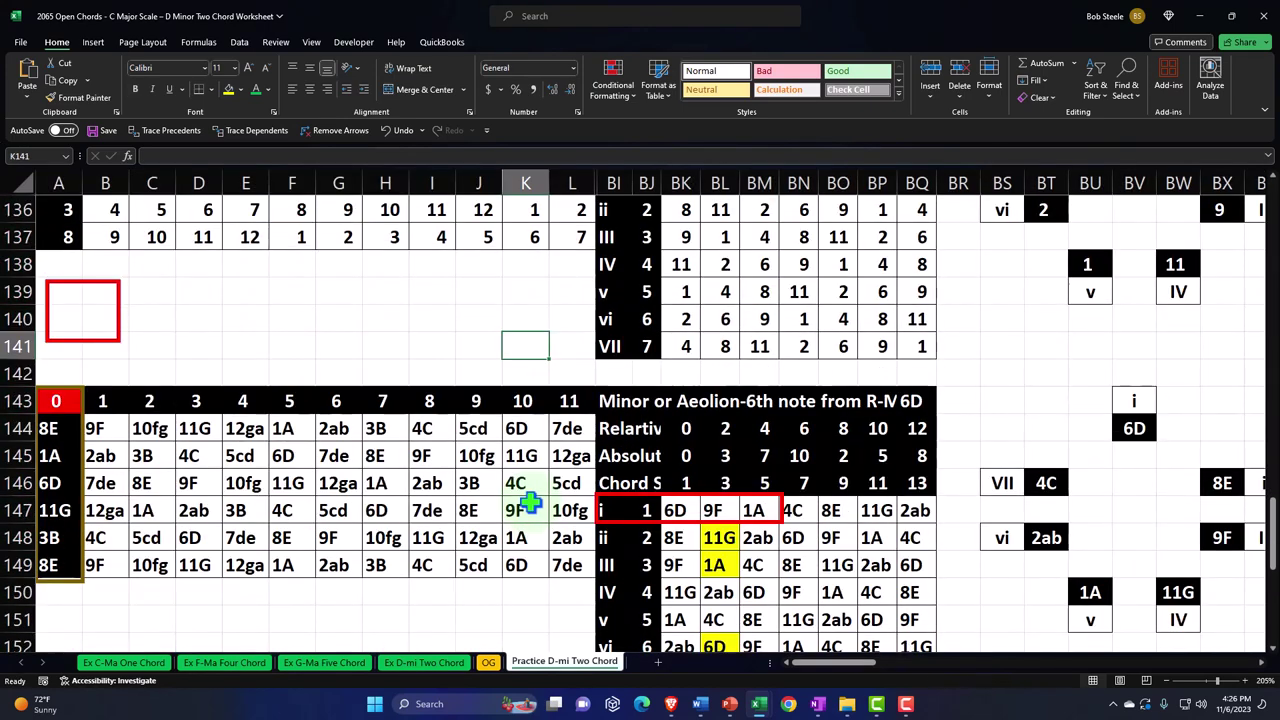
{"action": "left_click", "coordinate": [567, 478]}
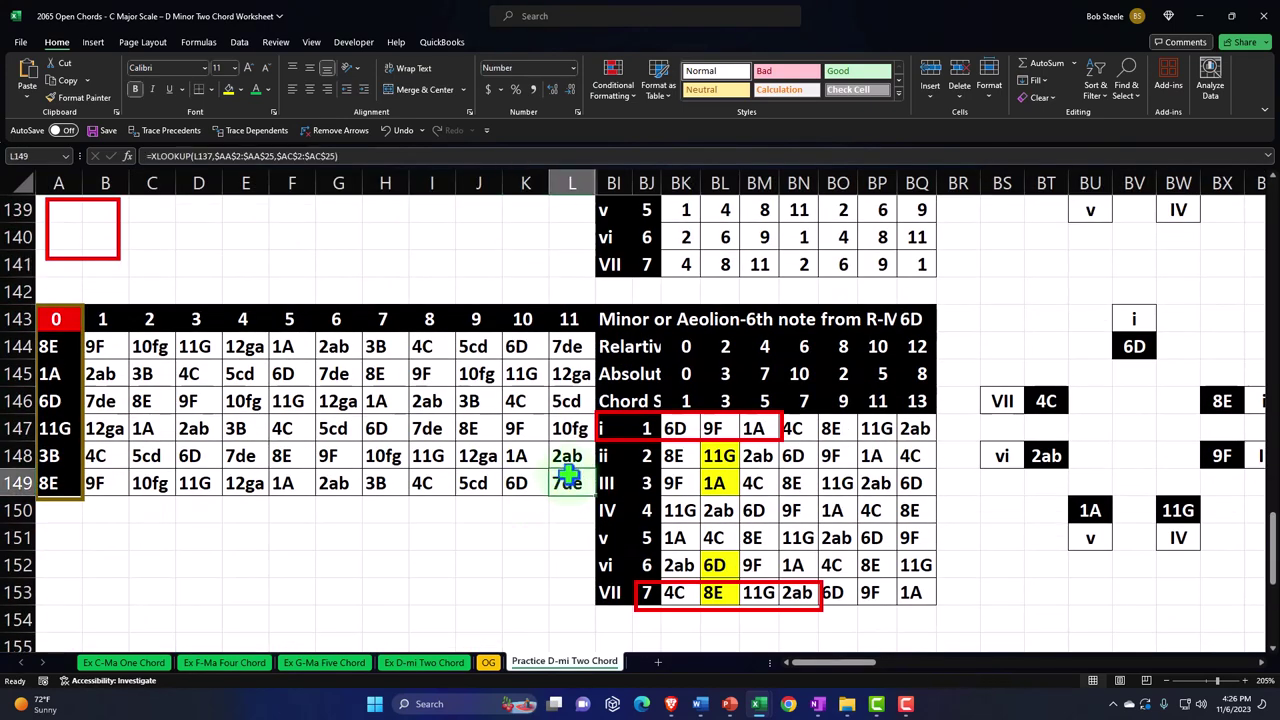
{"action": "key", "text": "Right"}
{"action": "key", "text": "Right"}
{"action": "key", "text": "Right"}
{"action": "key", "text": "Right"}
{"action": "key", "text": "Right"}
{"action": "key", "text": "Right"}
{"action": "key", "text": "Right"}
{"action": "key", "text": "Right"}
{"action": "key", "text": "Right"}
{"action": "key", "text": "Right"}
{"action": "key", "text": "Right"}
{"action": "key", "text": "Right"}
{"action": "key", "text": "Right"}
{"action": "key", "text": "Right"}
{"action": "key", "text": "Right"}
{"action": "key", "text": "Right"}
{"action": "key", "text": "Right"}
{"action": "key", "text": "Right"}
{"action": "key", "text": "Right"}
{"action": "key", "text": "Right"}
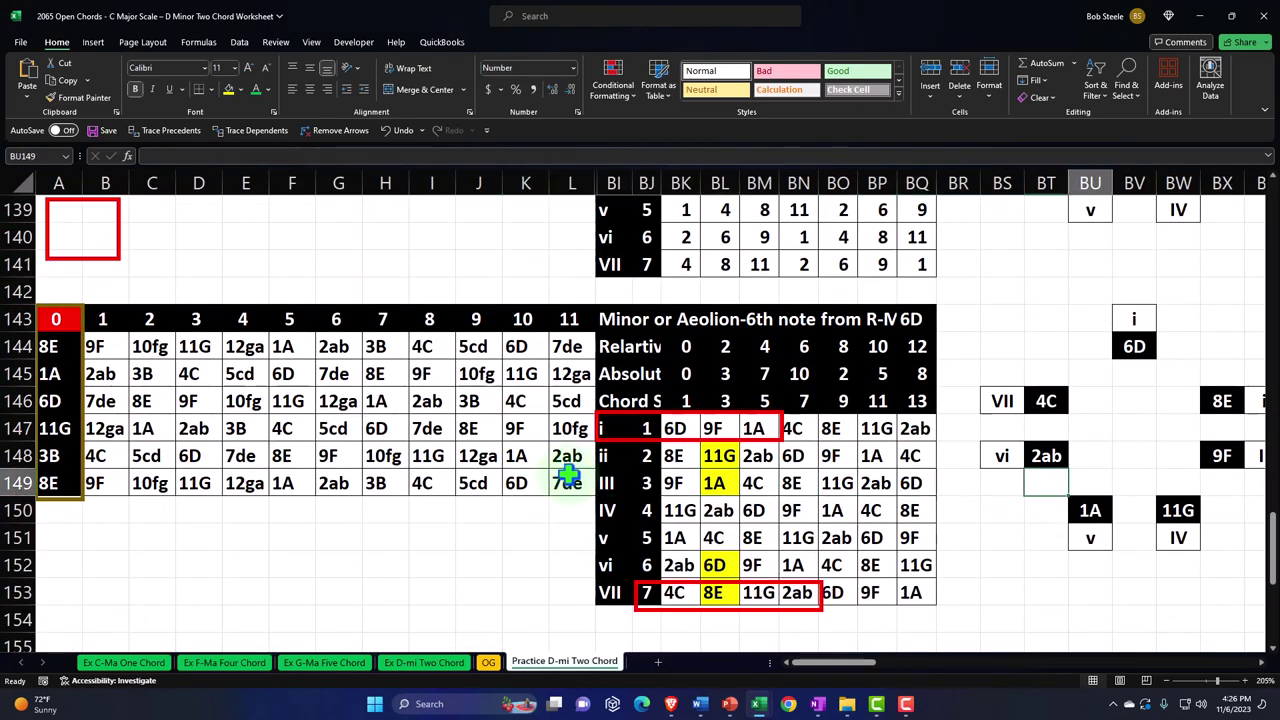
{"action": "key", "text": "Left"}
{"action": "key", "text": "Left"}
{"action": "key", "text": "Left"}
{"action": "key", "text": "Left"}
{"action": "key", "text": "Left"}
{"action": "key", "text": "Left"}
{"action": "key", "text": "Left"}
{"action": "key", "text": "Left"}
{"action": "key", "text": "Left"}
{"action": "key", "text": "Left"}
{"action": "key", "text": "Left"}
{"action": "key", "text": "Left"}
{"action": "key", "text": "Left"}
{"action": "key", "text": "Left"}
{"action": "key", "text": "Left"}
{"action": "key", "text": "Left"}
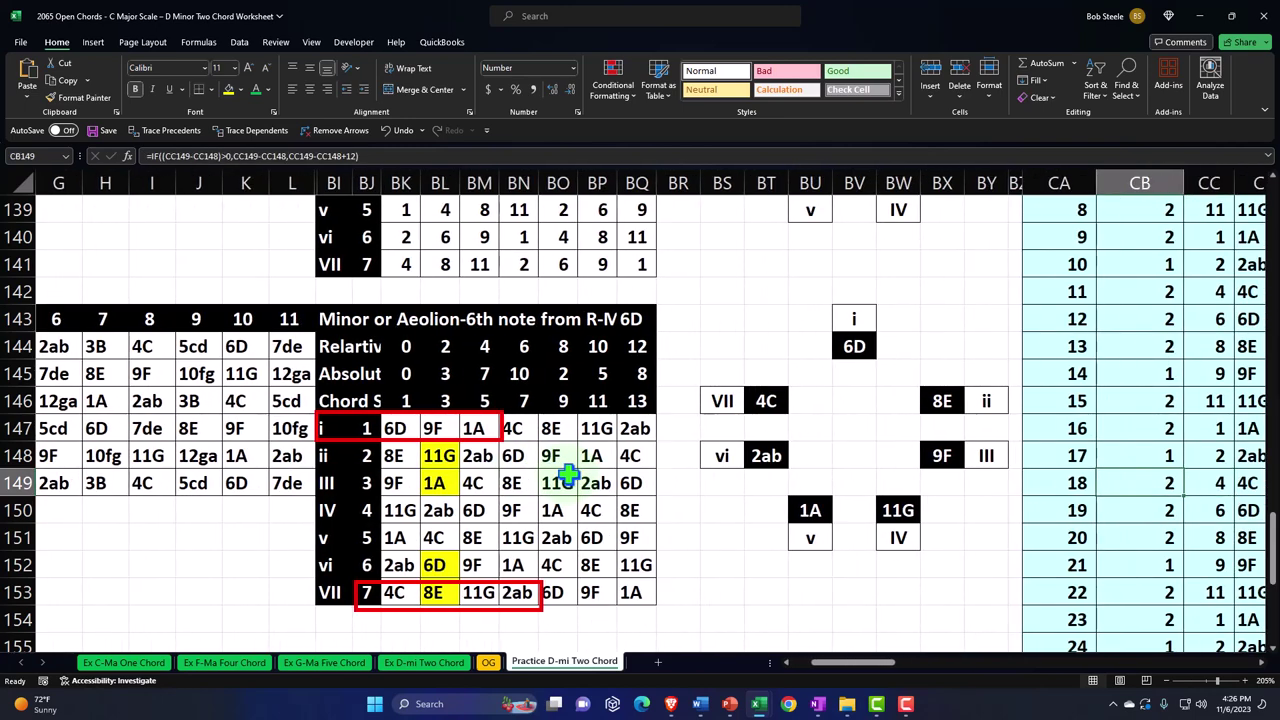
{"action": "scroll", "coordinate": [567, 477], "scroll_direction": "up", "scroll_amount": 1}
{"action": "scroll", "coordinate": [567, 477], "scroll_direction": "up", "scroll_amount": 2}
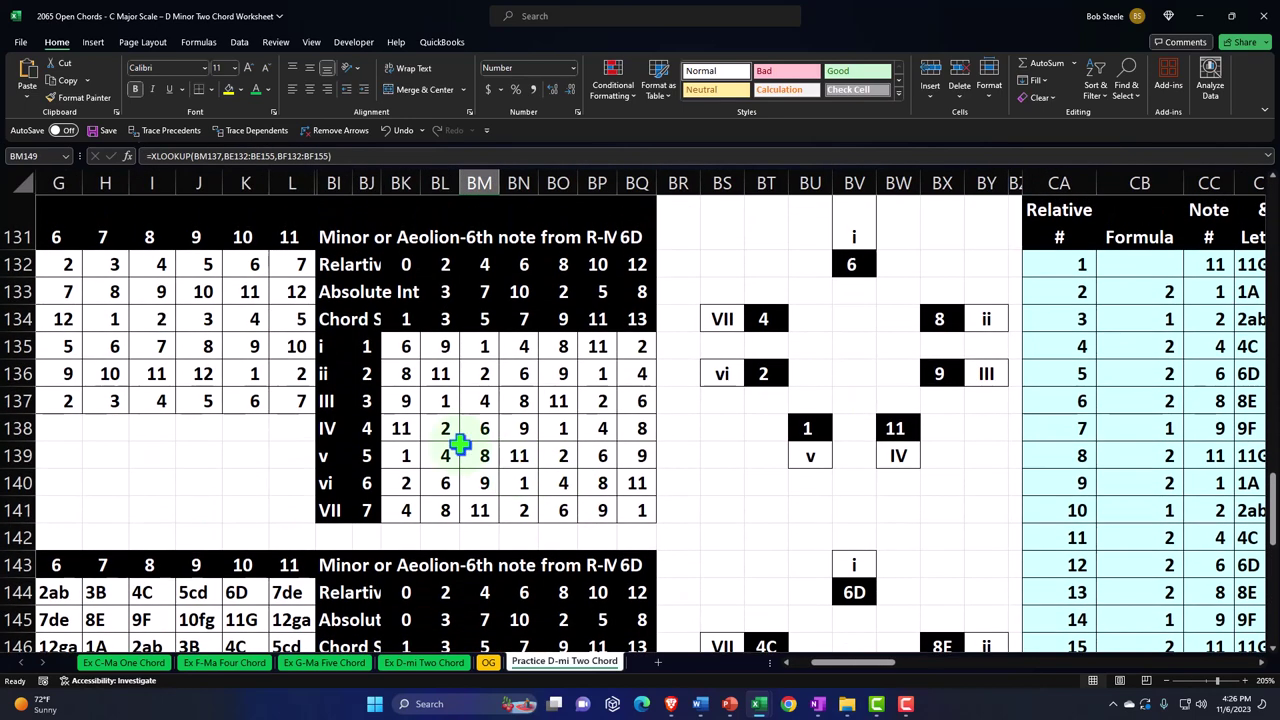
{"action": "left_click", "coordinate": [329, 346]}
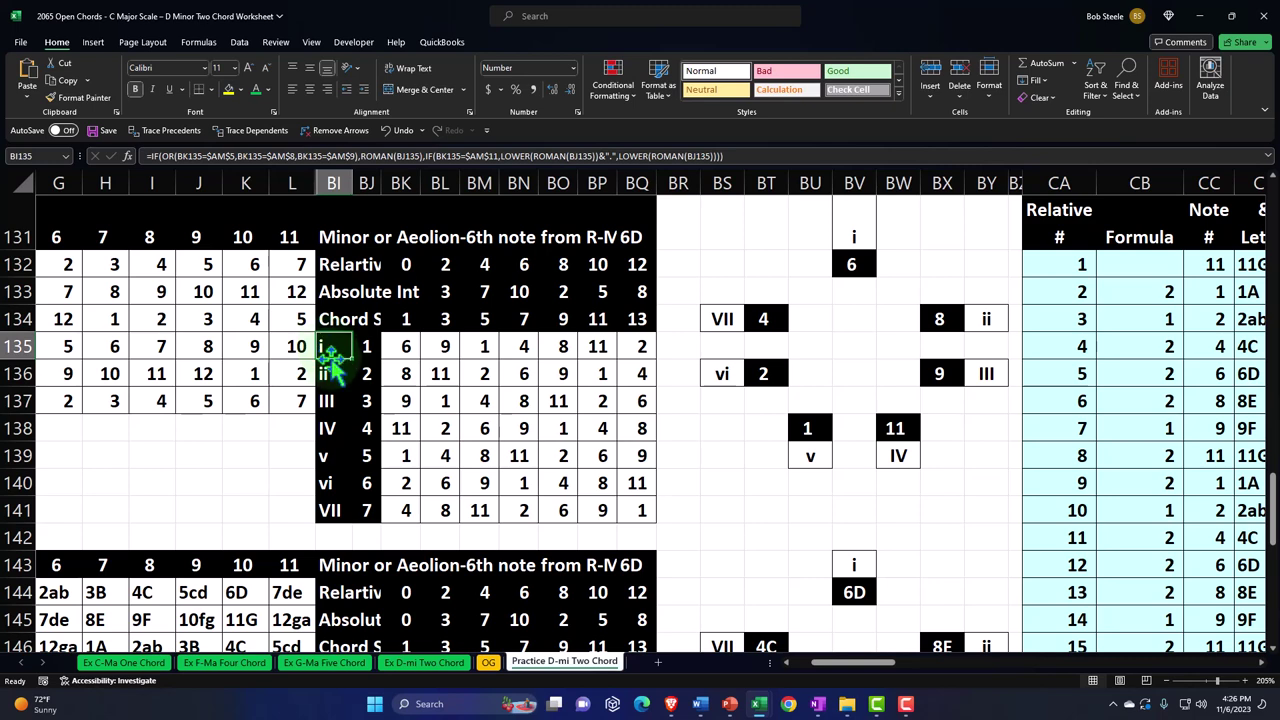
{"action": "scroll", "coordinate": [333, 370], "scroll_direction": "up", "scroll_amount": 1}
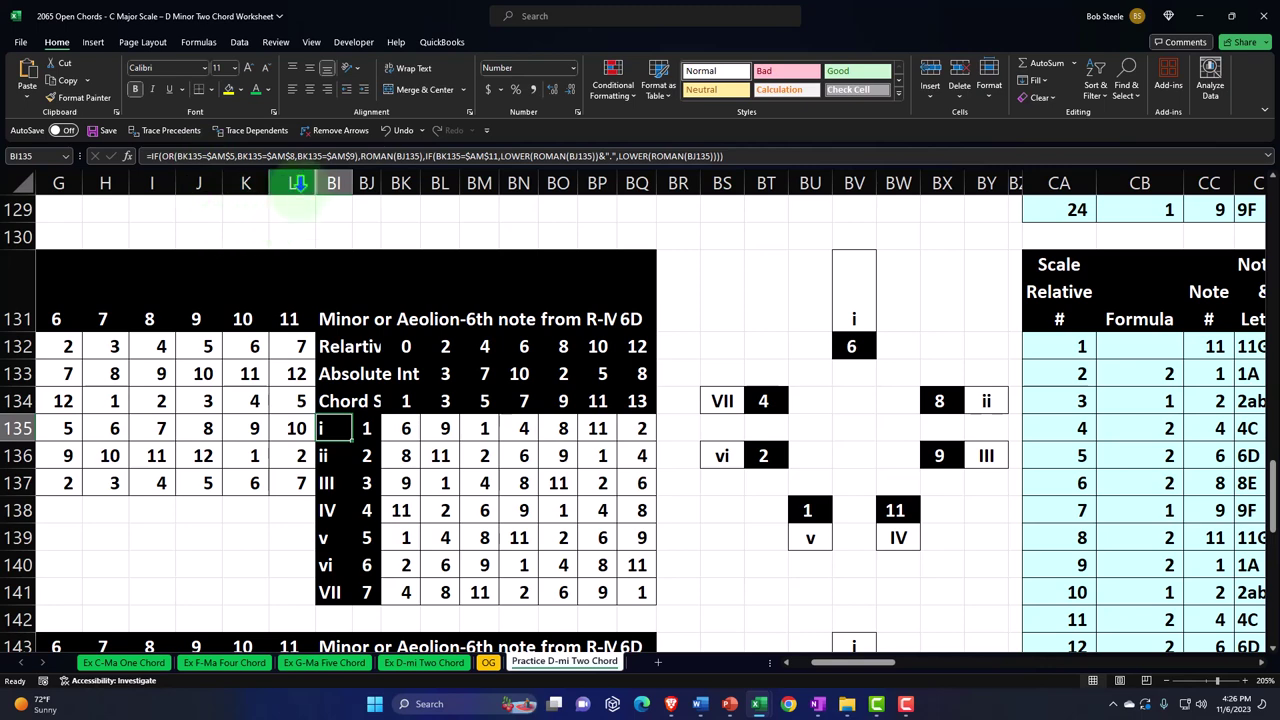
Unhide columns M through BH and review the revealed tables along row 137
{"action": "left_click_drag", "start_coordinate": [303, 176], "coordinate": [333, 183]}
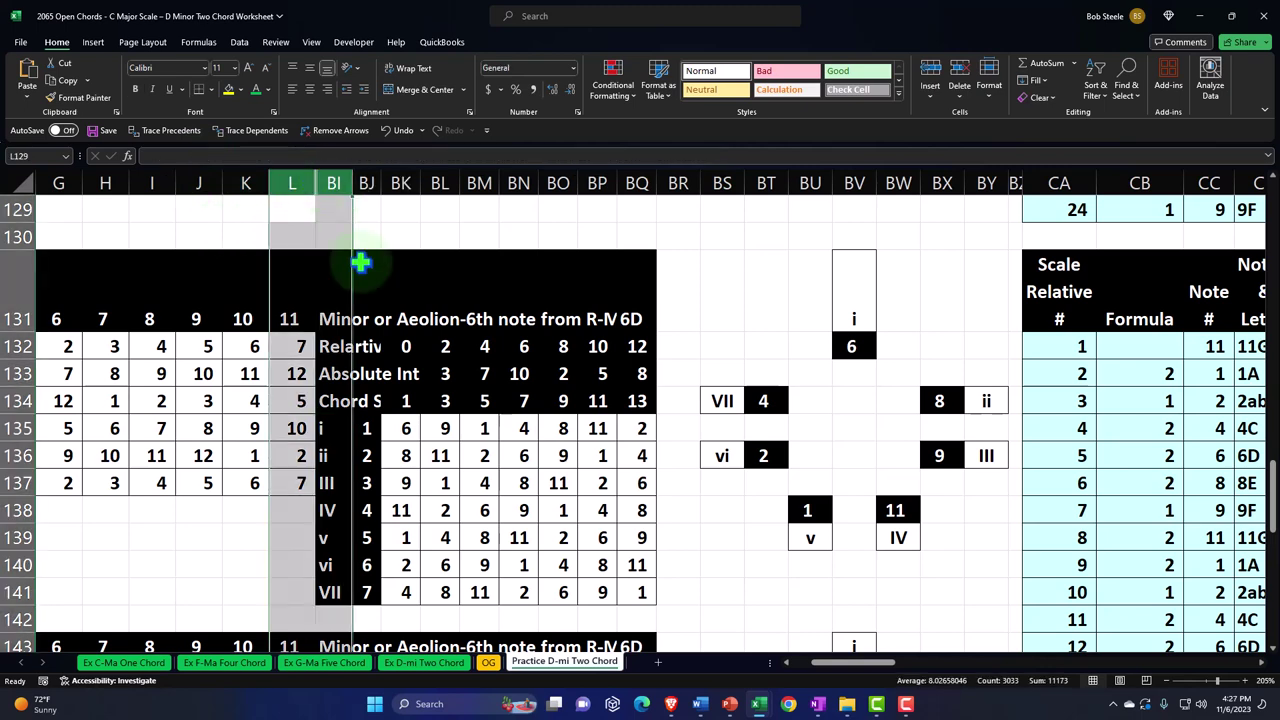
{"action": "right_click", "coordinate": [316, 281]}
{"action": "left_click", "coordinate": [351, 515]}
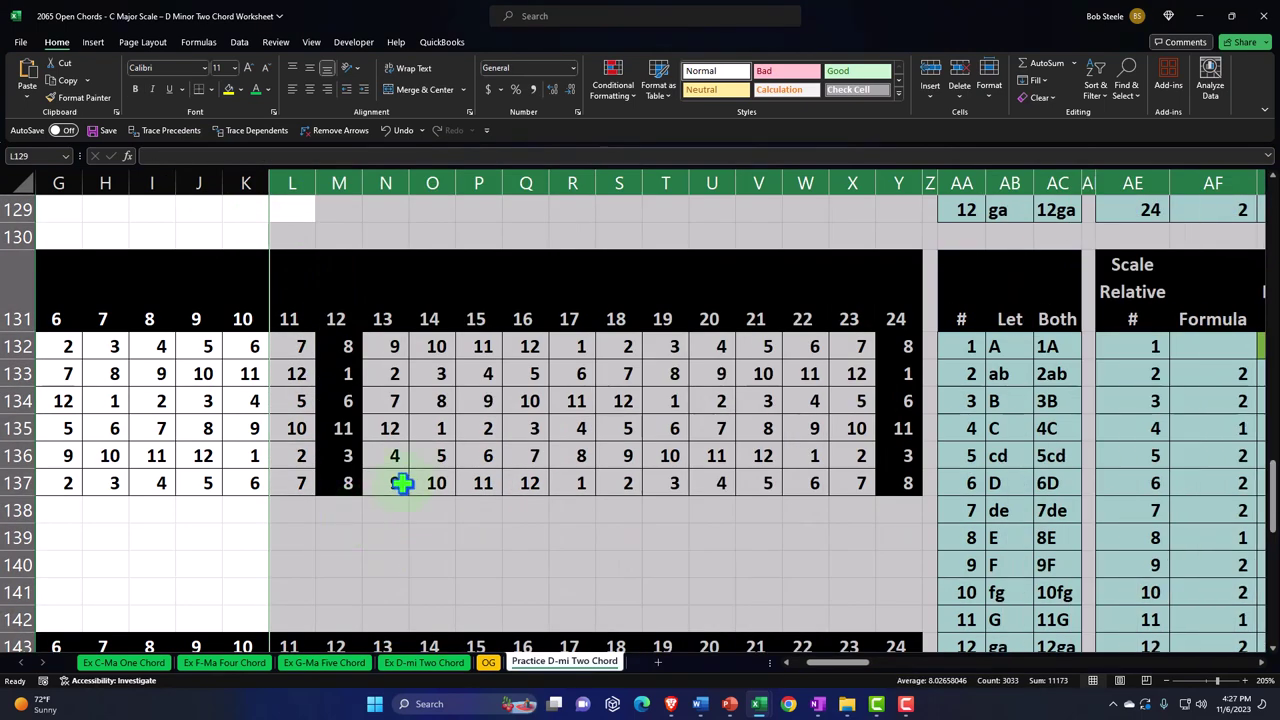
{"action": "left_click", "coordinate": [415, 488]}
{"action": "key", "text": "Right"}
{"action": "key", "text": "Right"}
{"action": "key", "text": "Right"}
{"action": "key", "text": "Right"}
{"action": "key", "text": "Right"}
{"action": "key", "text": "Right"}
{"action": "key", "text": "Right"}
{"action": "key", "text": "Right"}
{"action": "key", "text": "Right"}
{"action": "key", "text": "Right"}
{"action": "key", "text": "Right"}
{"action": "key", "text": "Right"}
{"action": "key", "text": "Right"}
{"action": "key", "text": "Right"}
{"action": "key", "text": "Right"}
{"action": "key", "text": "Right"}
{"action": "key", "text": "Right"}
{"action": "key", "text": "Right"}
{"action": "key", "text": "Right"}
{"action": "key", "text": "Right"}
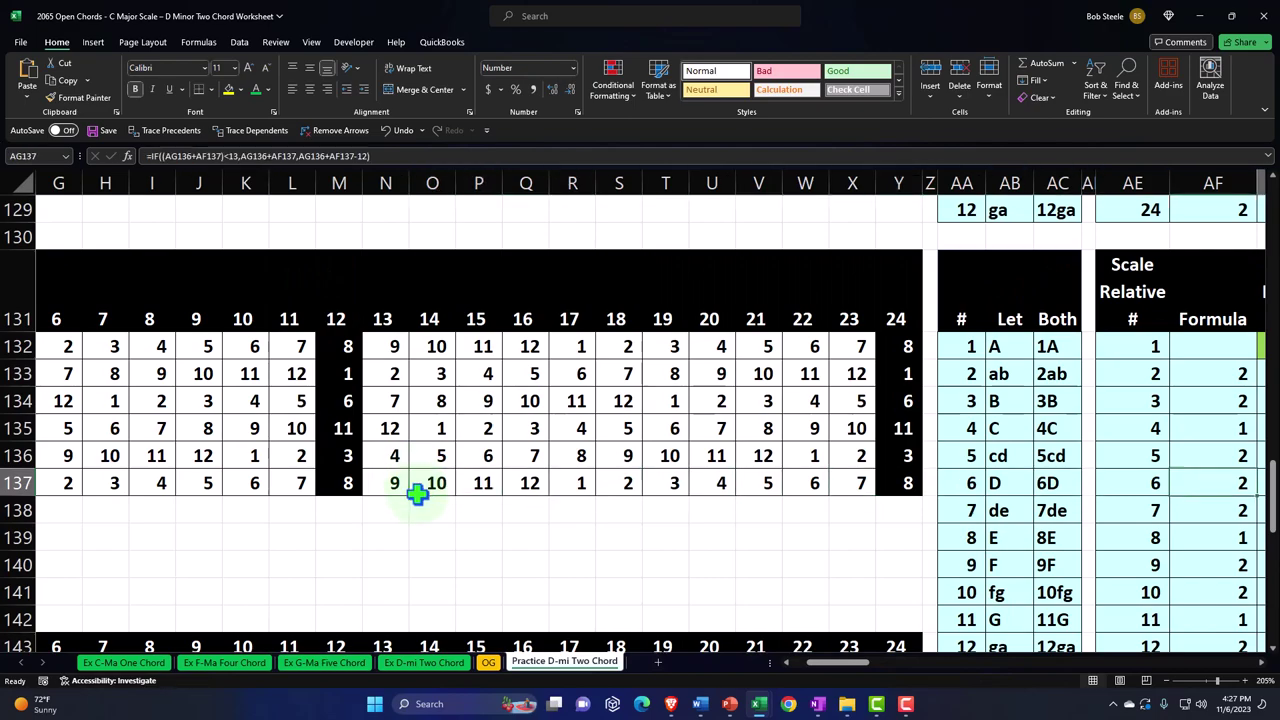
{"action": "key", "text": "Right"}
{"action": "key", "text": "Right"}
{"action": "key", "text": "Right"}
{"action": "key", "text": "Right"}
{"action": "key", "text": "Right"}
{"action": "key", "text": "Right"}
{"action": "key", "text": "Right"}
{"action": "key", "text": "Right"}
{"action": "key", "text": "Right"}
{"action": "key", "text": "Right"}
{"action": "key", "text": "Right"}
{"action": "key", "text": "Right"}
{"action": "key", "text": "Right"}
{"action": "key", "text": "Right"}
{"action": "key", "text": "Right"}
{"action": "key", "text": "Right"}
{"action": "key", "text": "Right"}
{"action": "key", "text": "Right"}
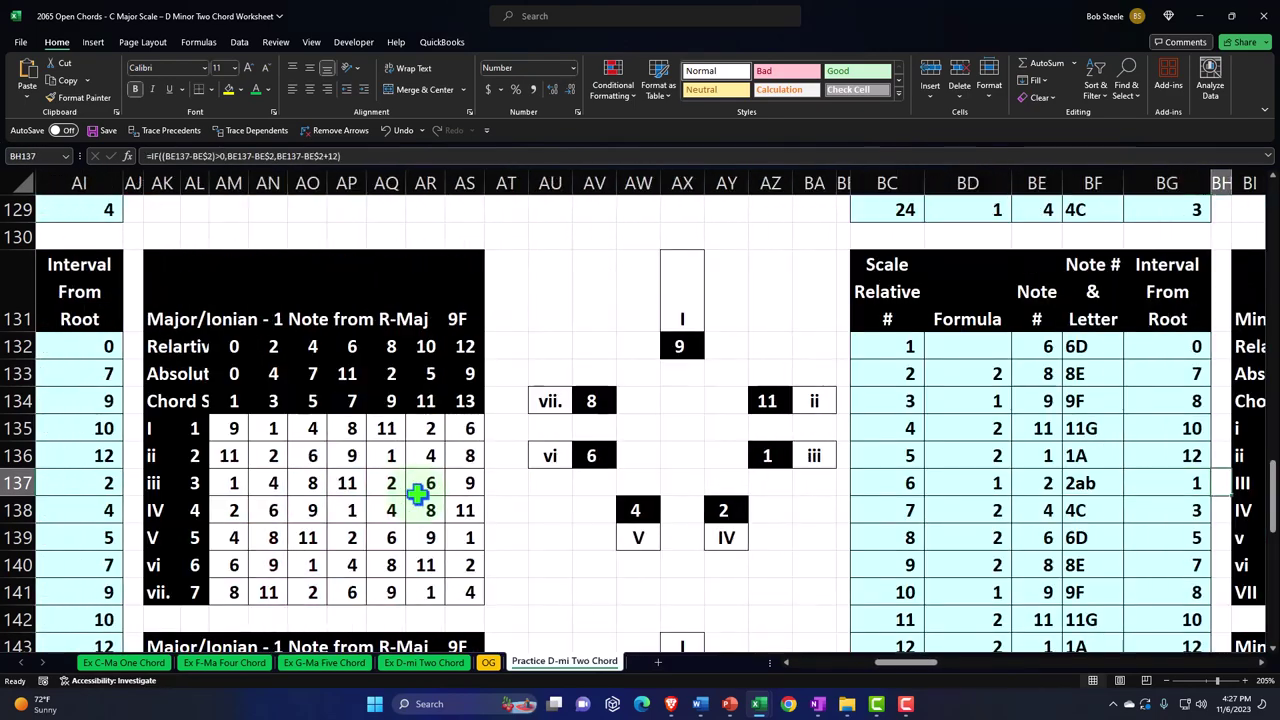
{"action": "key", "text": "Right"}
{"action": "key", "text": "Right"}
{"action": "key", "text": "Right"}
{"action": "key", "text": "Right"}
{"action": "key", "text": "Right"}
{"action": "key", "text": "Right"}
{"action": "key", "text": "Right"}
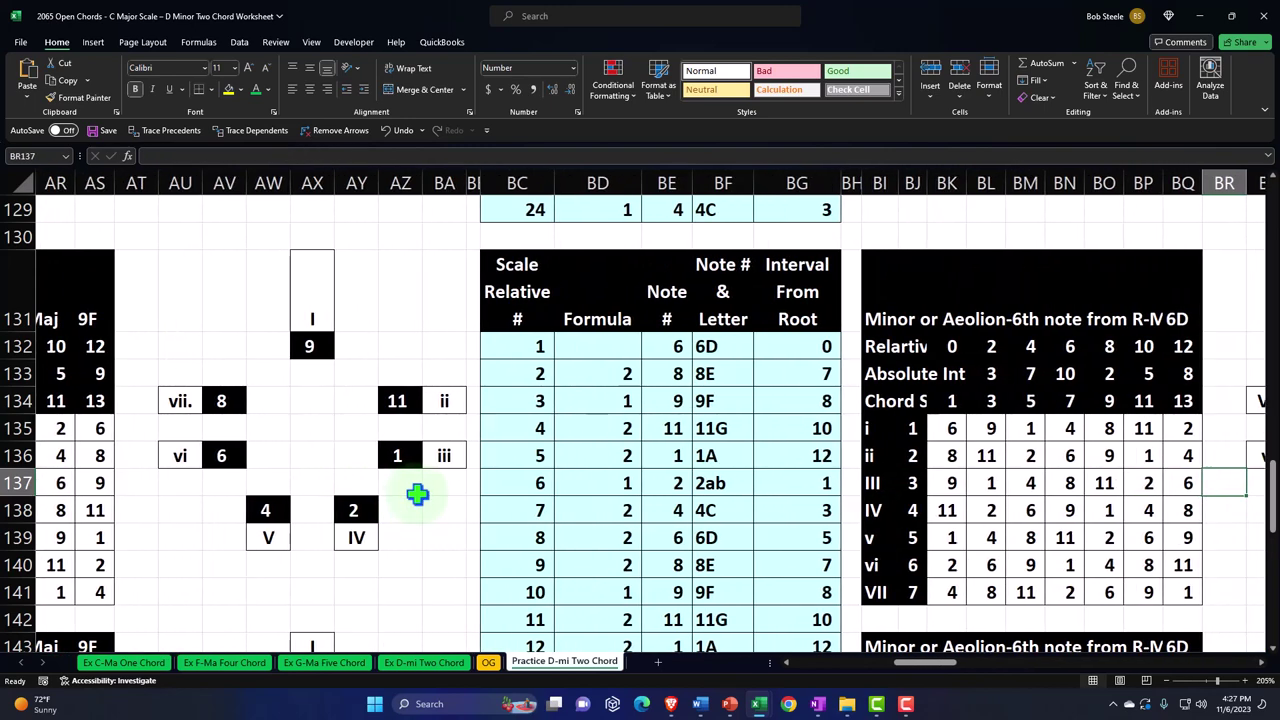
{"action": "left_click", "coordinate": [871, 431]}
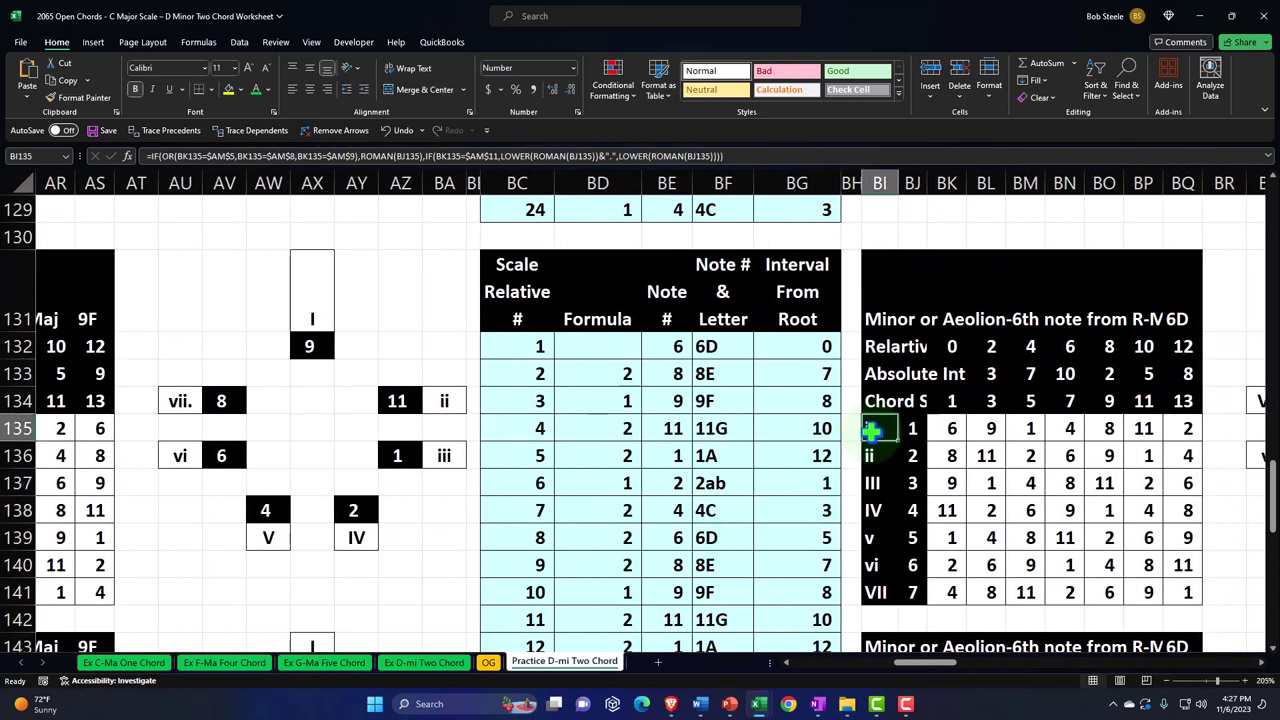
Replace BI135's formula with a link to the top table's label, =BI17
{"action": "double_click", "coordinate": [871, 431]}
{"action": "key", "text": "Escape"}
{"action": "type", "text": "="}
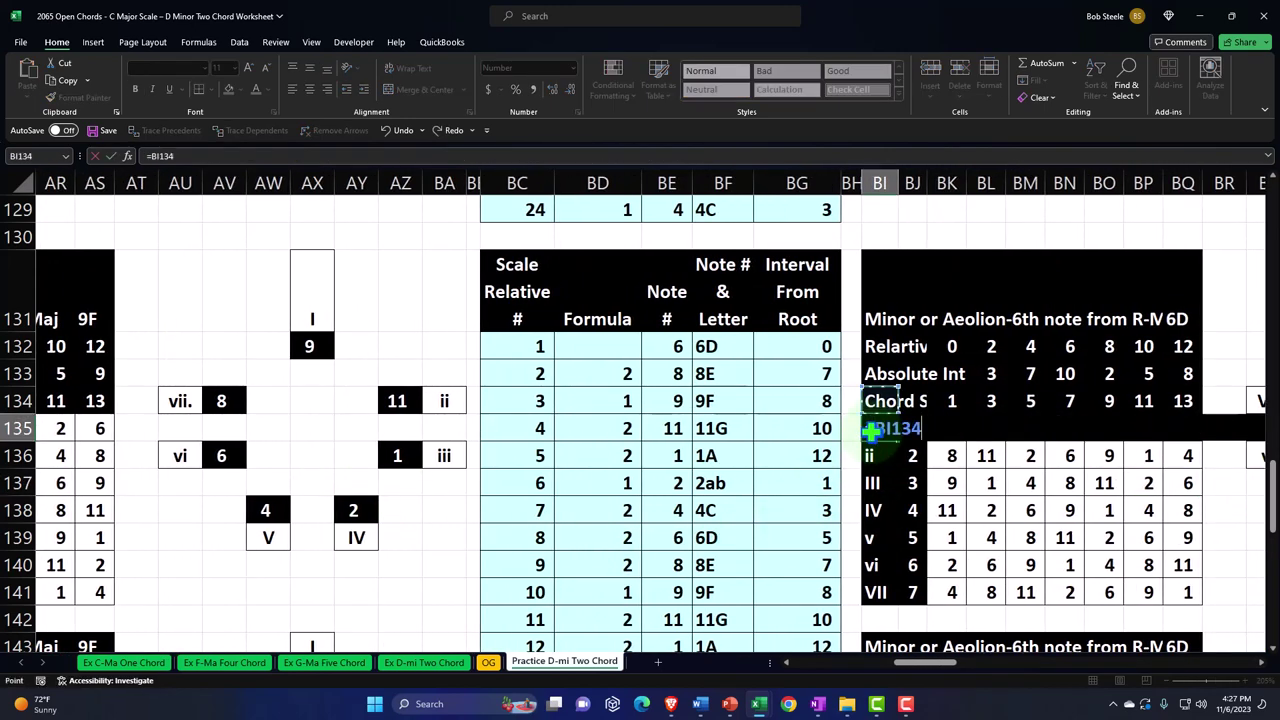
{"action": "key", "text": "Page_Up"}
{"action": "key", "text": "Page_Up"}
{"action": "key", "text": "Page_Up"}
{"action": "key", "text": "Page_Up"}
{"action": "key", "text": "Page_Up"}
{"action": "key", "text": "Page_Up"}
{"action": "key", "text": "Page_Up"}
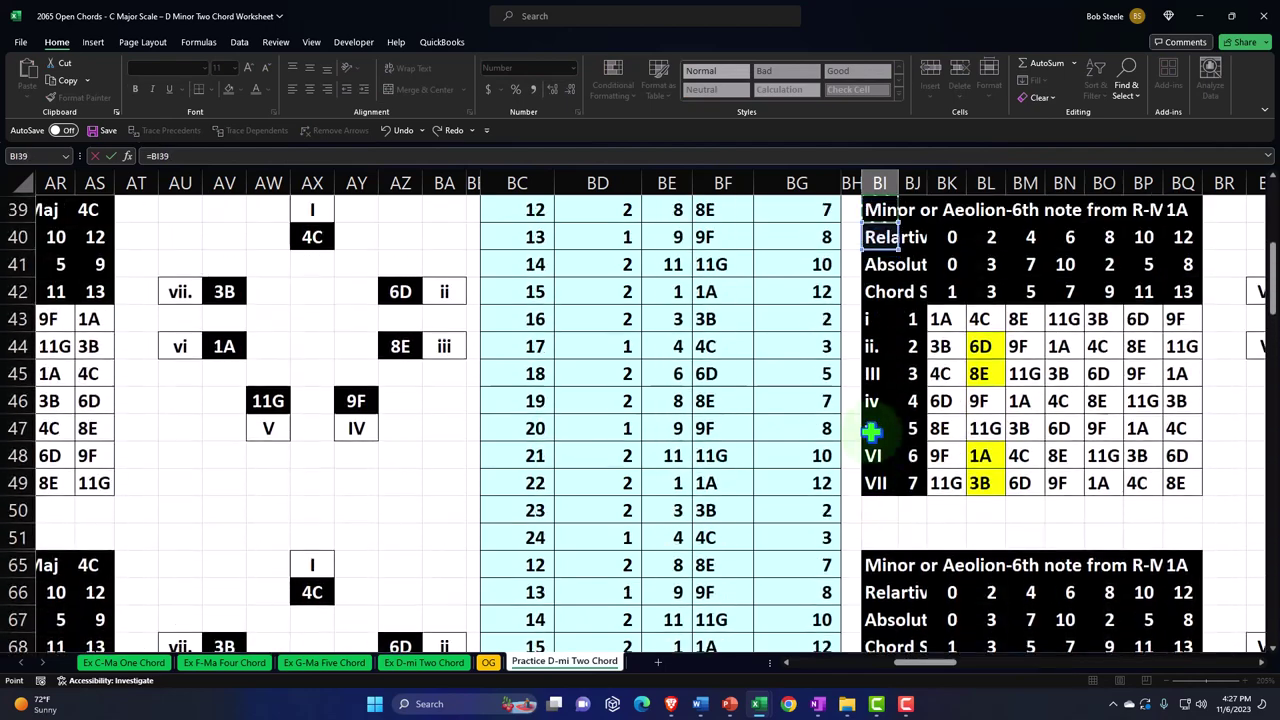
{"action": "key", "text": "Page_Up"}
{"action": "key", "text": "Page_Up"}
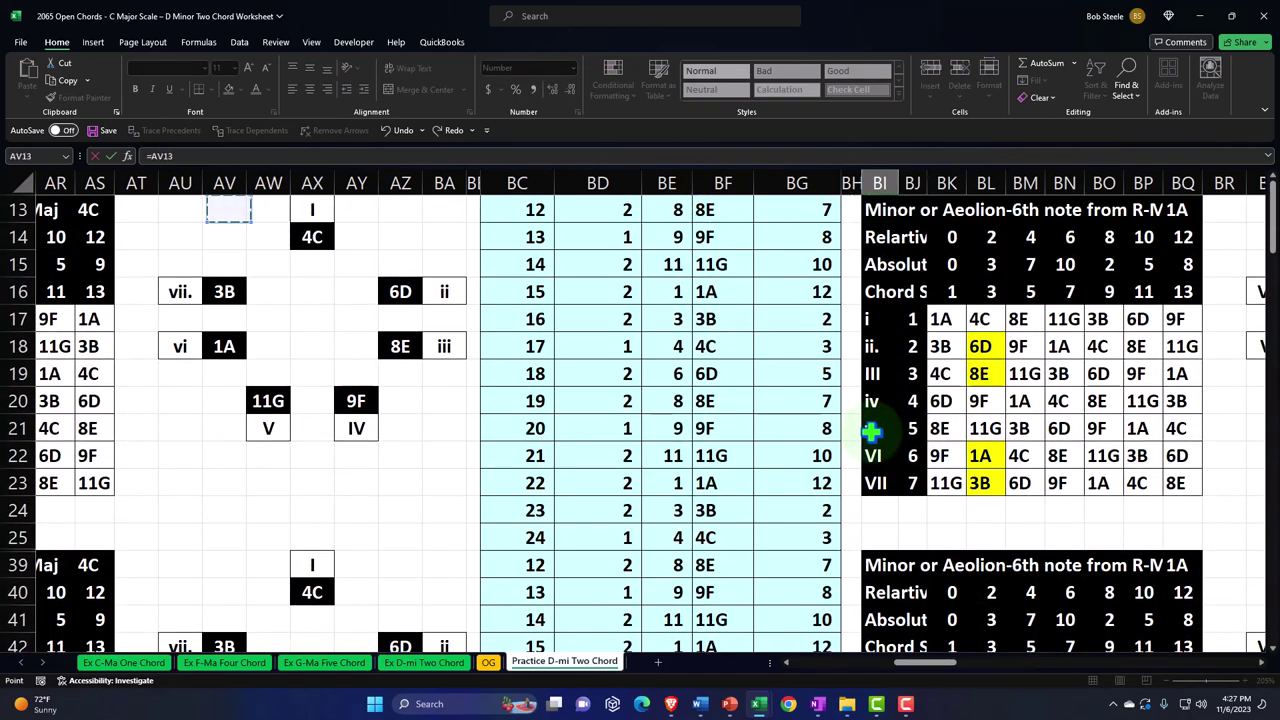
{"action": "key", "text": "alt+Page_Up"}
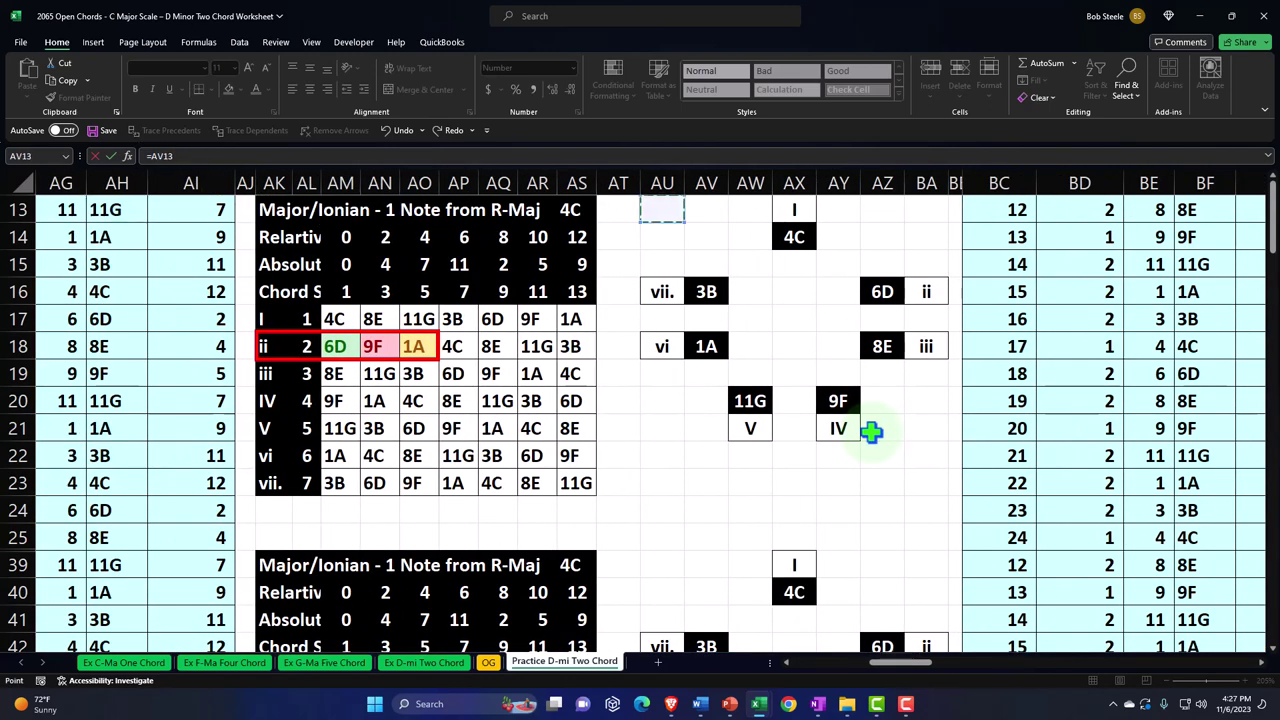
{"action": "key", "text": "Right"}
{"action": "key", "text": "Right"}
{"action": "key", "text": "Right"}
{"action": "key", "text": "Right"}
{"action": "key", "text": "Right"}
{"action": "key", "text": "Right"}
{"action": "key", "text": "Right"}
{"action": "key", "text": "Right"}
{"action": "key", "text": "Right"}
{"action": "key", "text": "Right"}
{"action": "key", "text": "Right"}
{"action": "key", "text": "Right"}
{"action": "key", "text": "Right"}
{"action": "key", "text": "Right"}
{"action": "key", "text": "Right"}
{"action": "key", "text": "Right"}
{"action": "key", "text": "Right"}
{"action": "key", "text": "Right"}
{"action": "key", "text": "Right"}
{"action": "key", "text": "Right"}
{"action": "key", "text": "Left"}
{"action": "key", "text": "Left"}
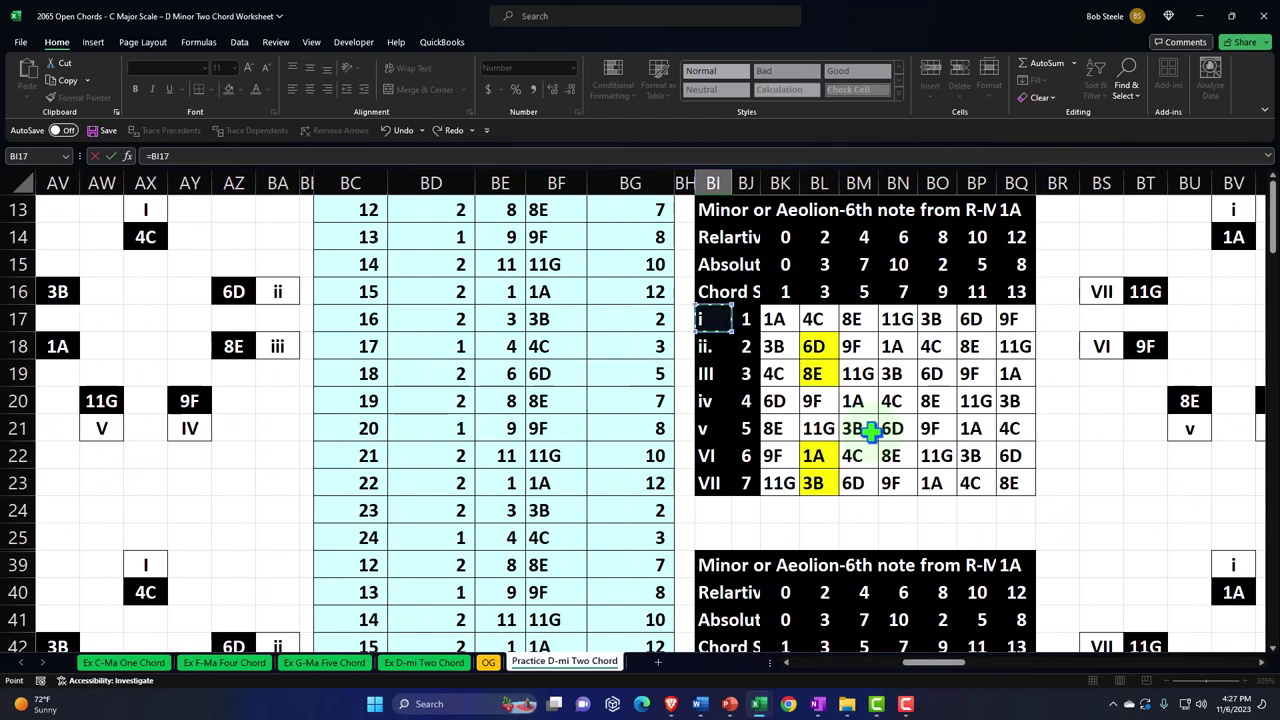
{"action": "key", "text": "Escape"}
Fill the BI135 link down to BI141 and check the copied chord labels
{"action": "scroll", "coordinate": [866, 429], "scroll_direction": "down", "scroll_amount": 3}
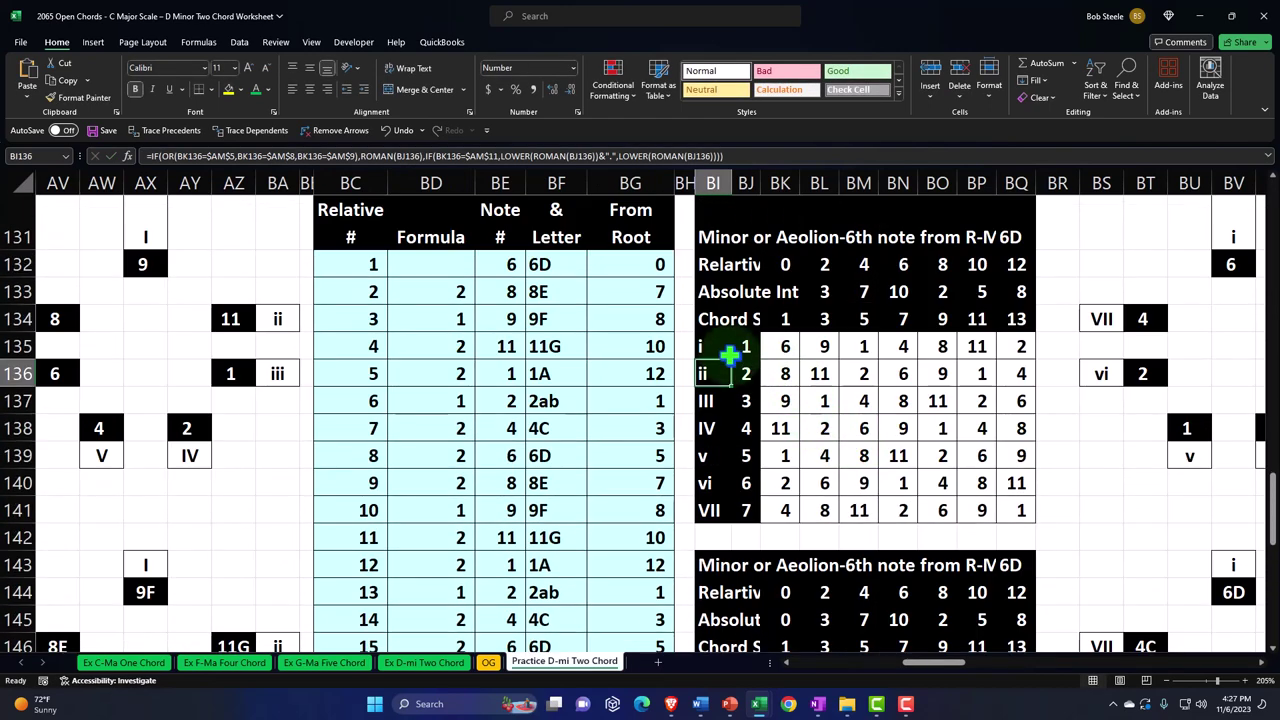
{"action": "left_click", "coordinate": [717, 347]}
{"action": "left_click_drag", "start_coordinate": [733, 366], "coordinate": [728, 510]}
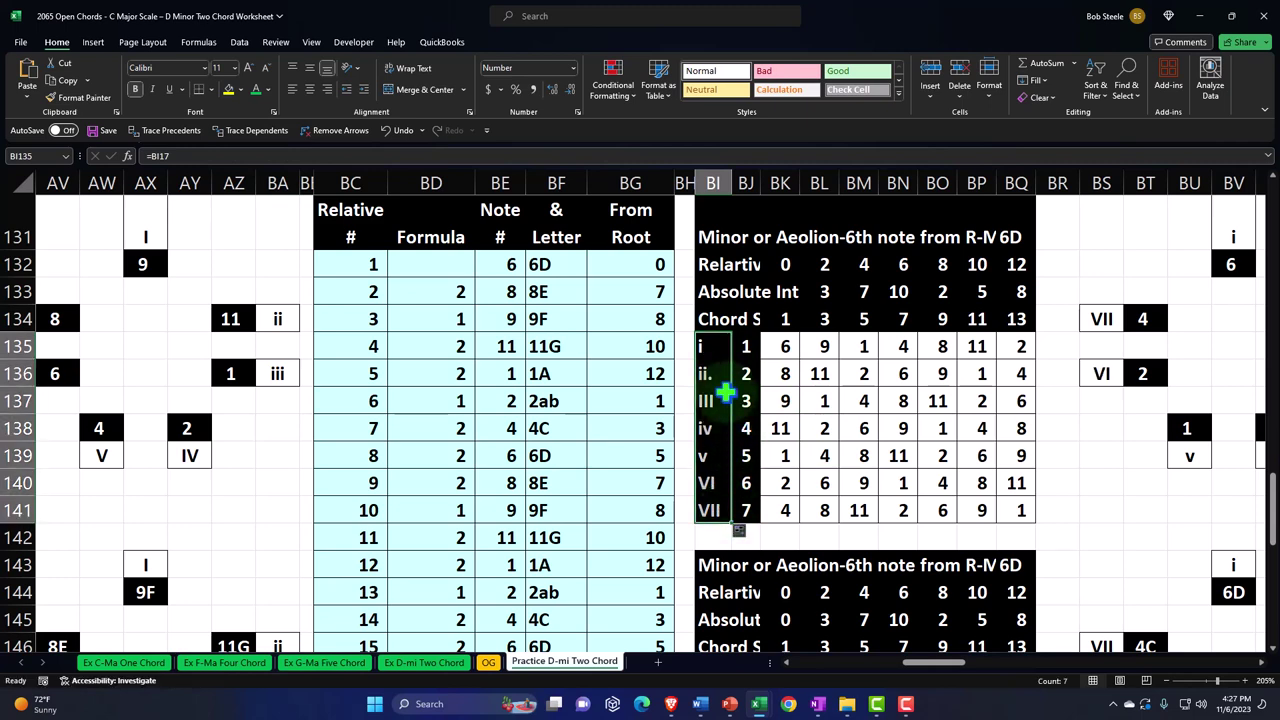
{"action": "left_click", "coordinate": [709, 346]}
{"action": "left_click", "coordinate": [706, 430]}
{"action": "left_click", "coordinate": [706, 452]}
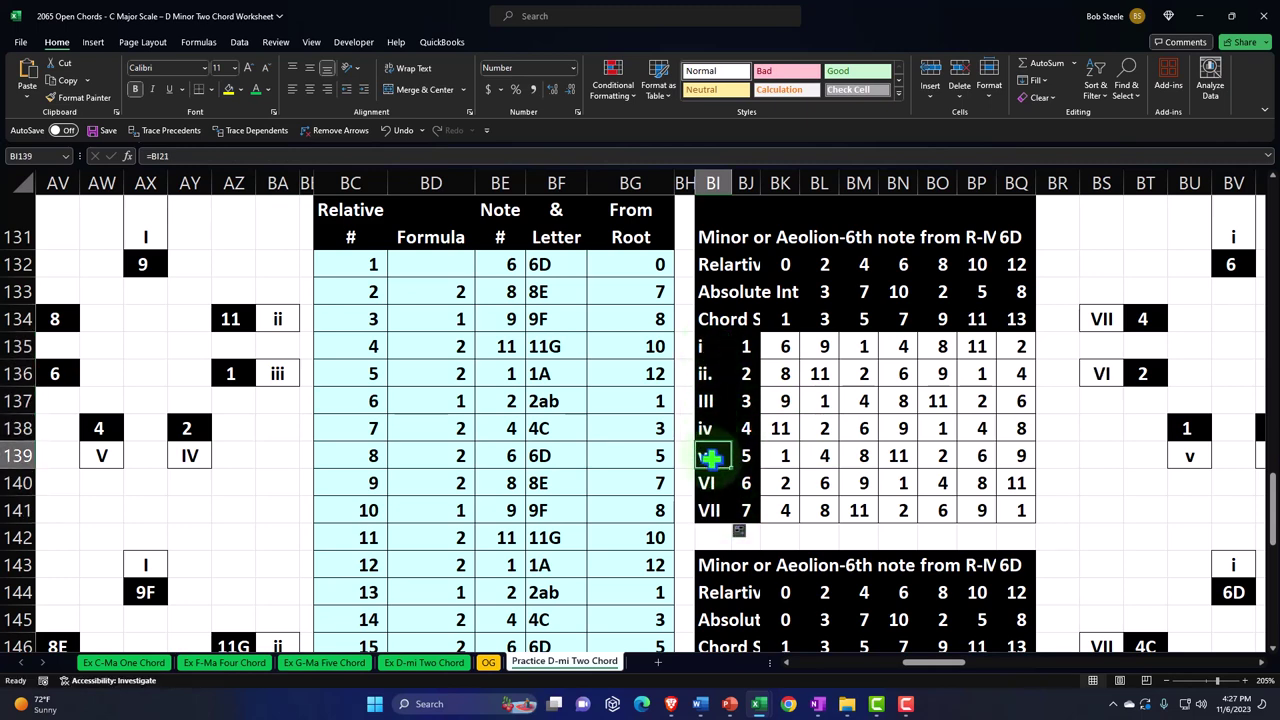
{"action": "scroll", "coordinate": [711, 449], "scroll_direction": "down", "scroll_amount": 3}
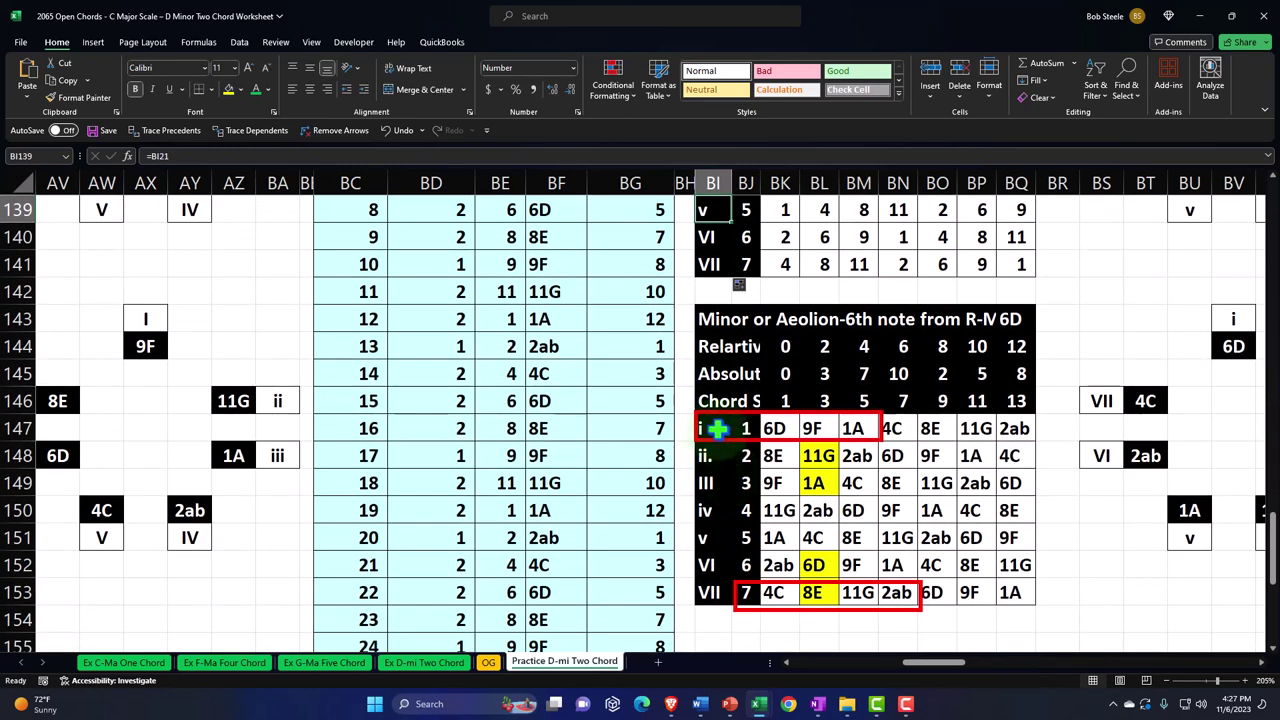
Move the lower red box up to row 150 around 11G, 2ab, 6D, and select columns from M
{"action": "left_click_drag", "start_coordinate": [771, 580], "coordinate": [726, 550]}
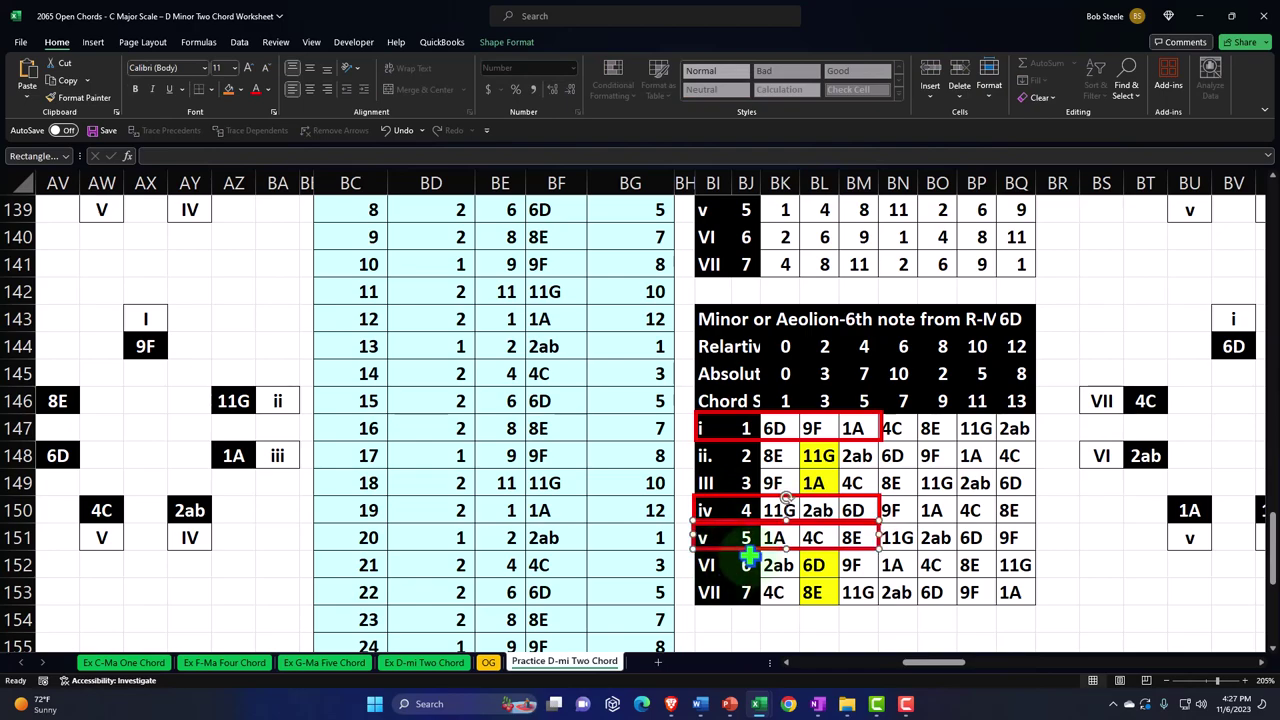
{"action": "scroll", "coordinate": [726, 538], "scroll_direction": "up", "scroll_amount": 20}
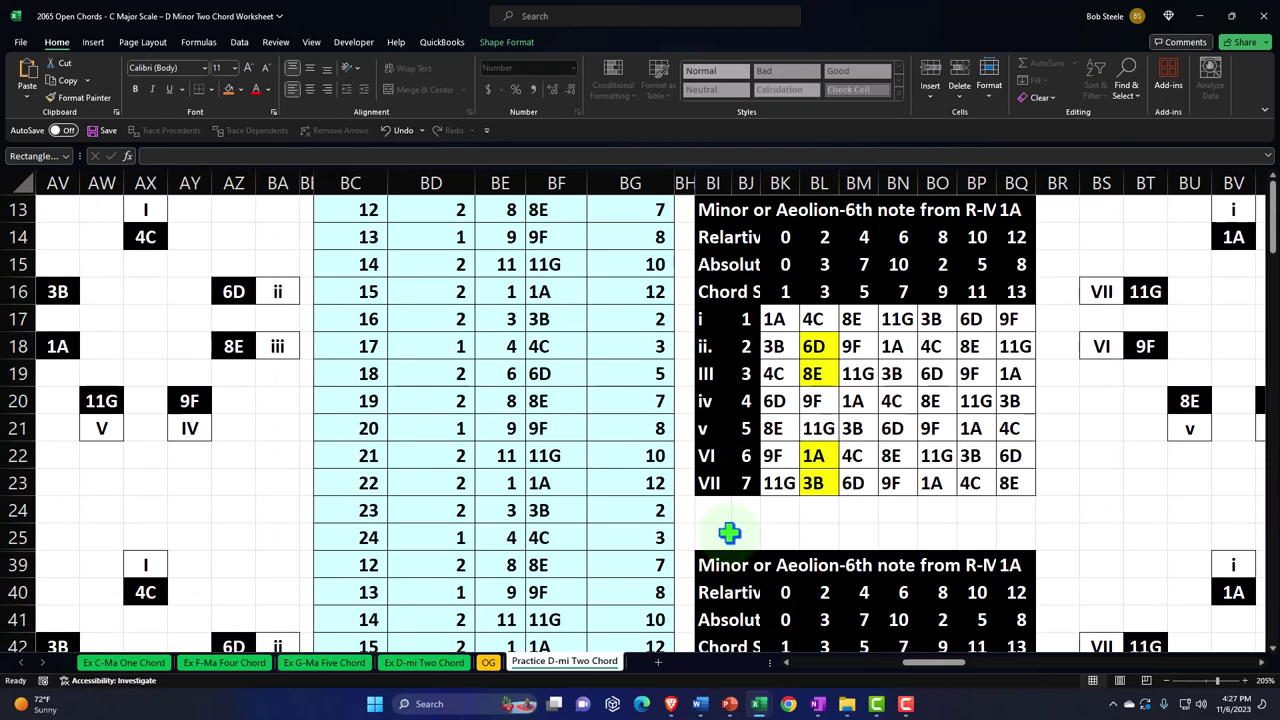
{"action": "left_click_drag", "start_coordinate": [932, 662], "coordinate": [810, 664]}
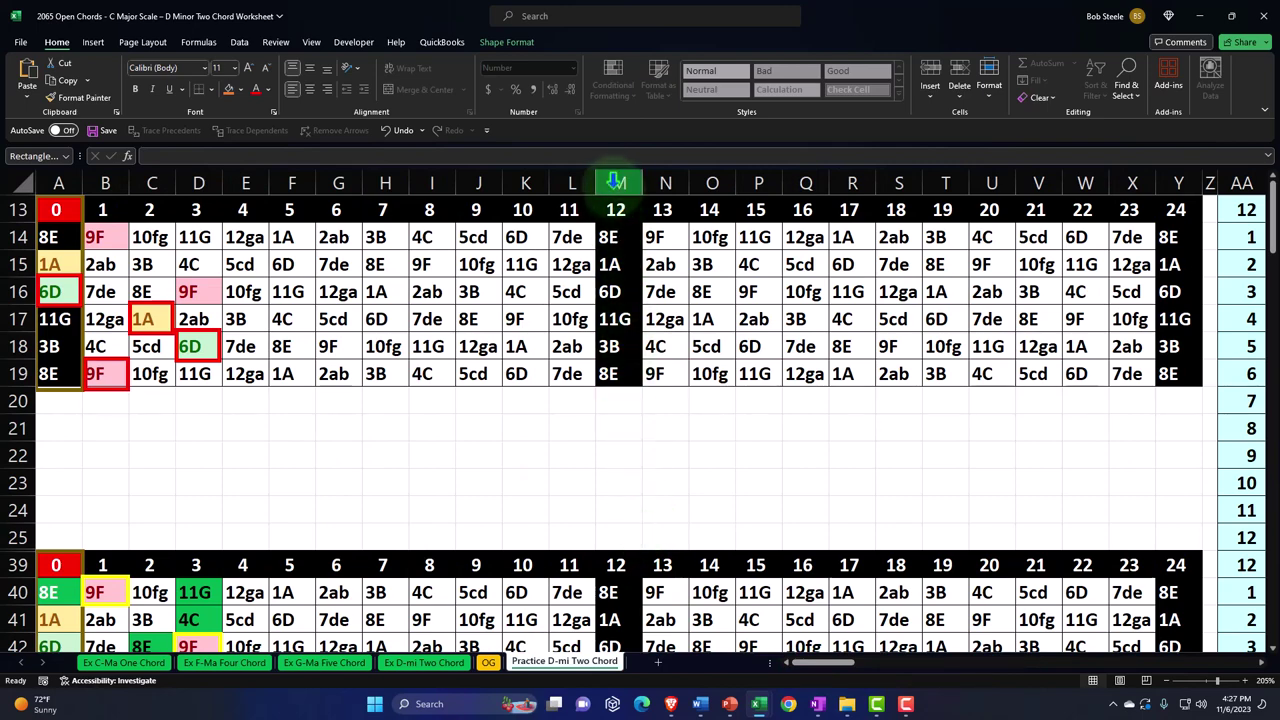
{"action": "left_click_drag", "start_coordinate": [616, 182], "coordinate": [938, 340]}
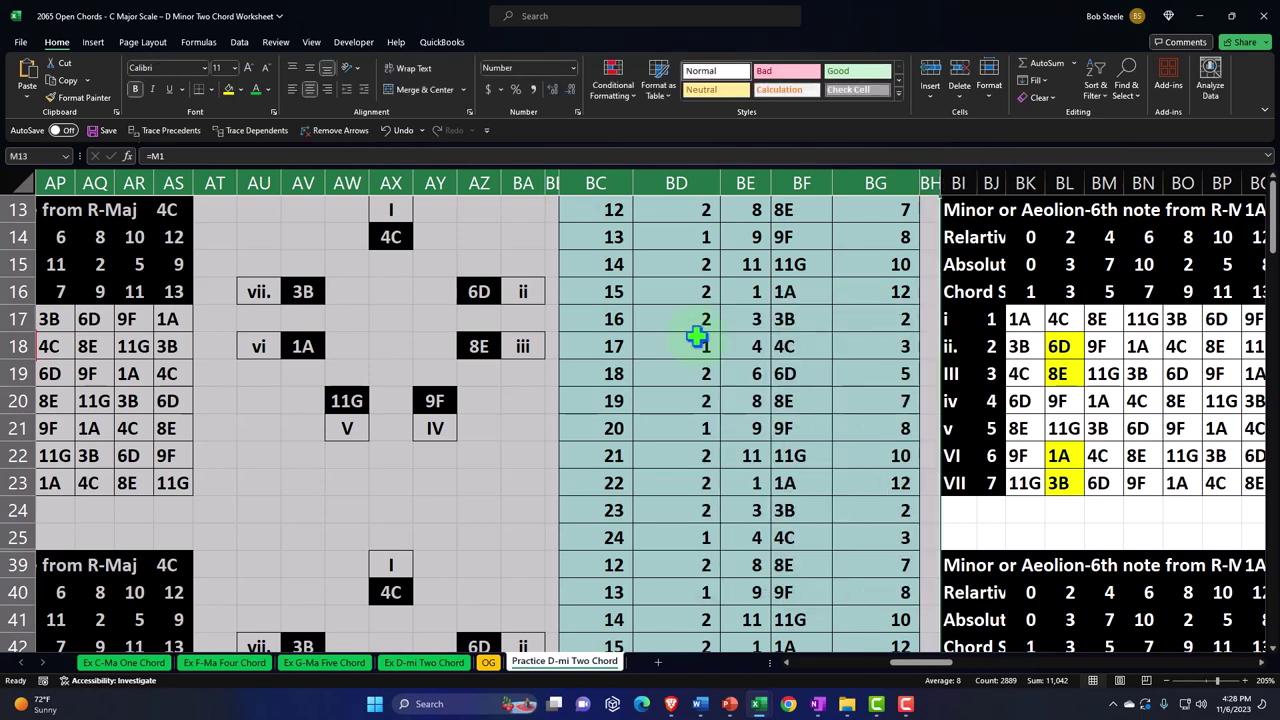
Apply a change to the selected columns, then undo it
{"action": "right_click", "coordinate": [612, 362]}
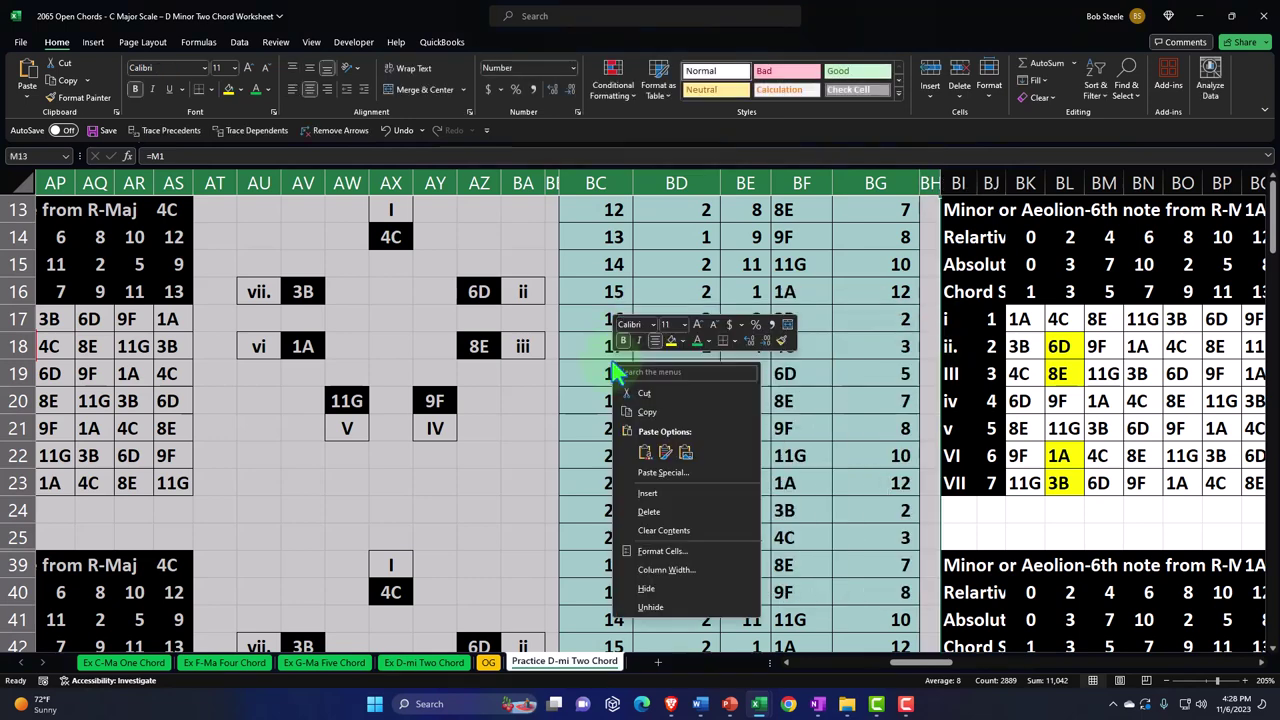
{"action": "left_click", "coordinate": [660, 606]}
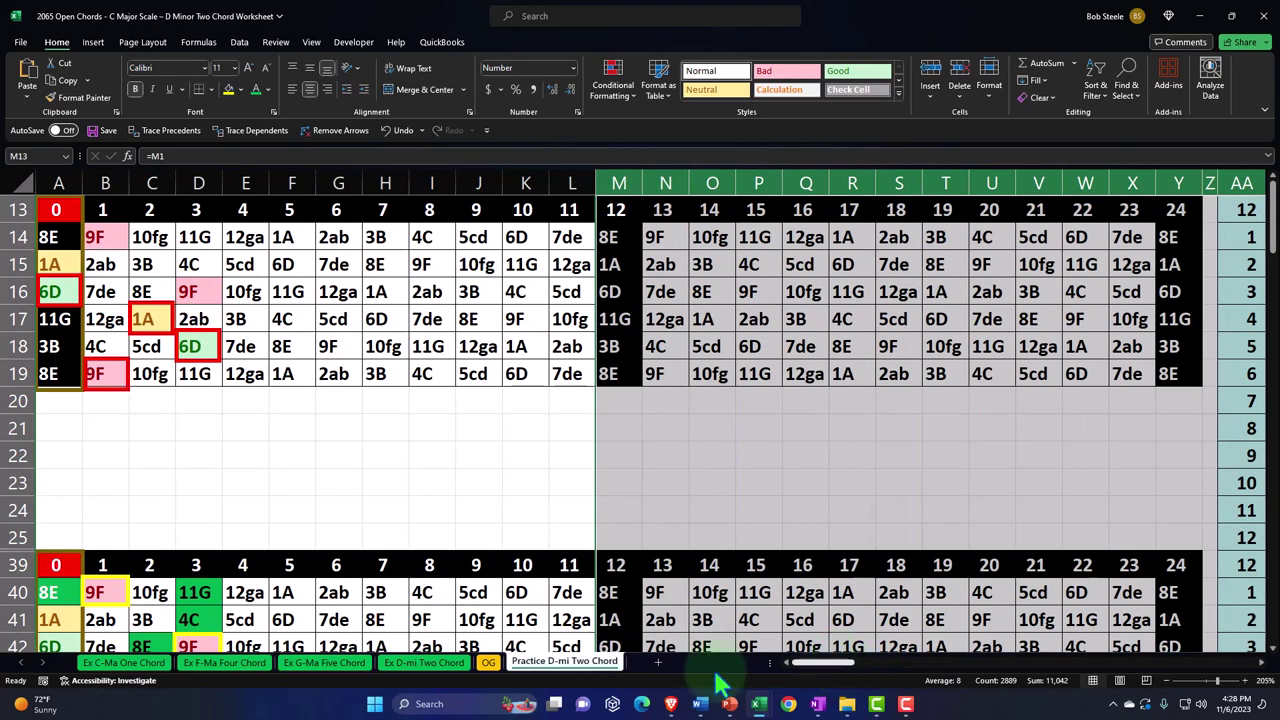
{"action": "left_click", "coordinate": [769, 456]}
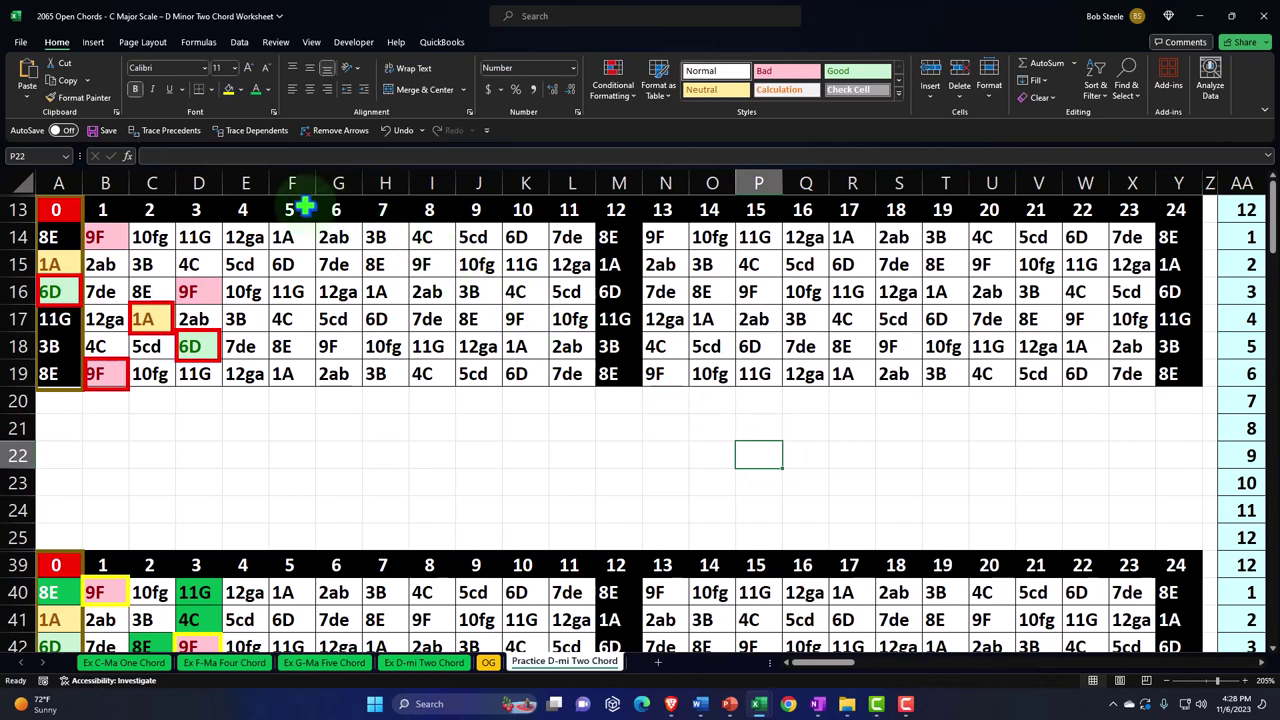
{"action": "left_click", "coordinate": [397, 131]}
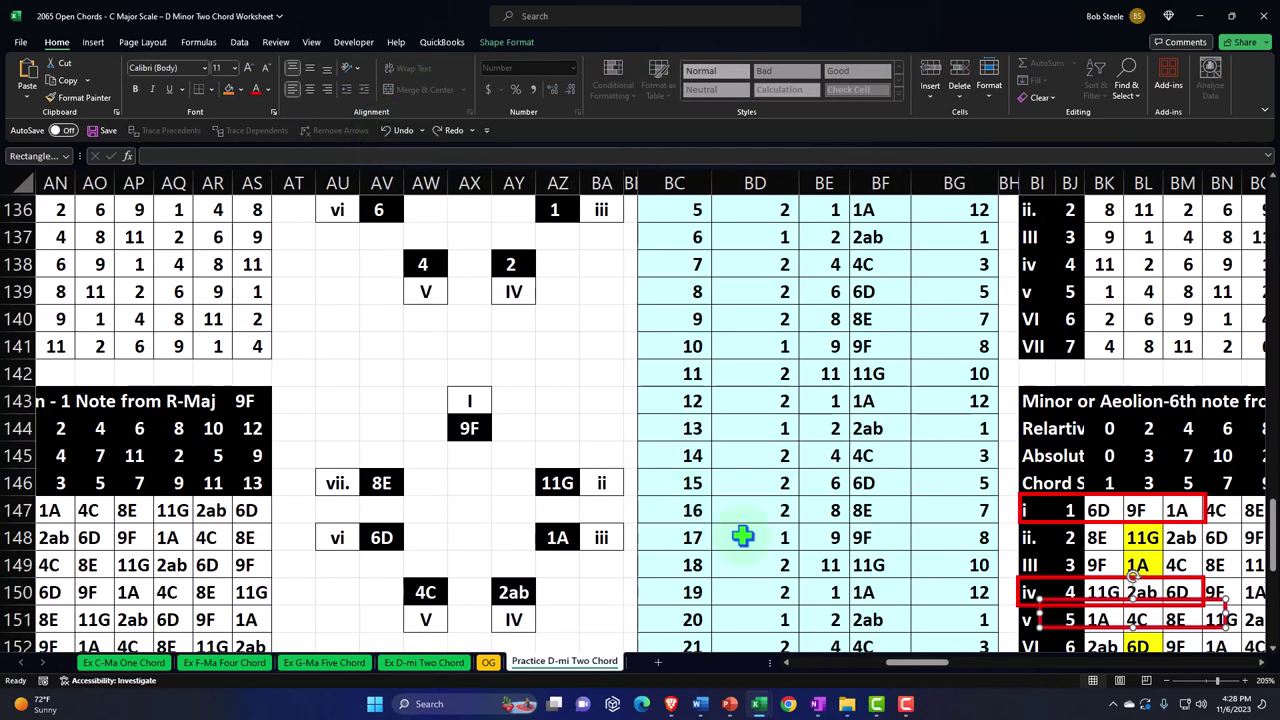
Reselect columns M through BH and hide them
{"action": "left_click_drag", "start_coordinate": [918, 676], "coordinate": [766, 686]}
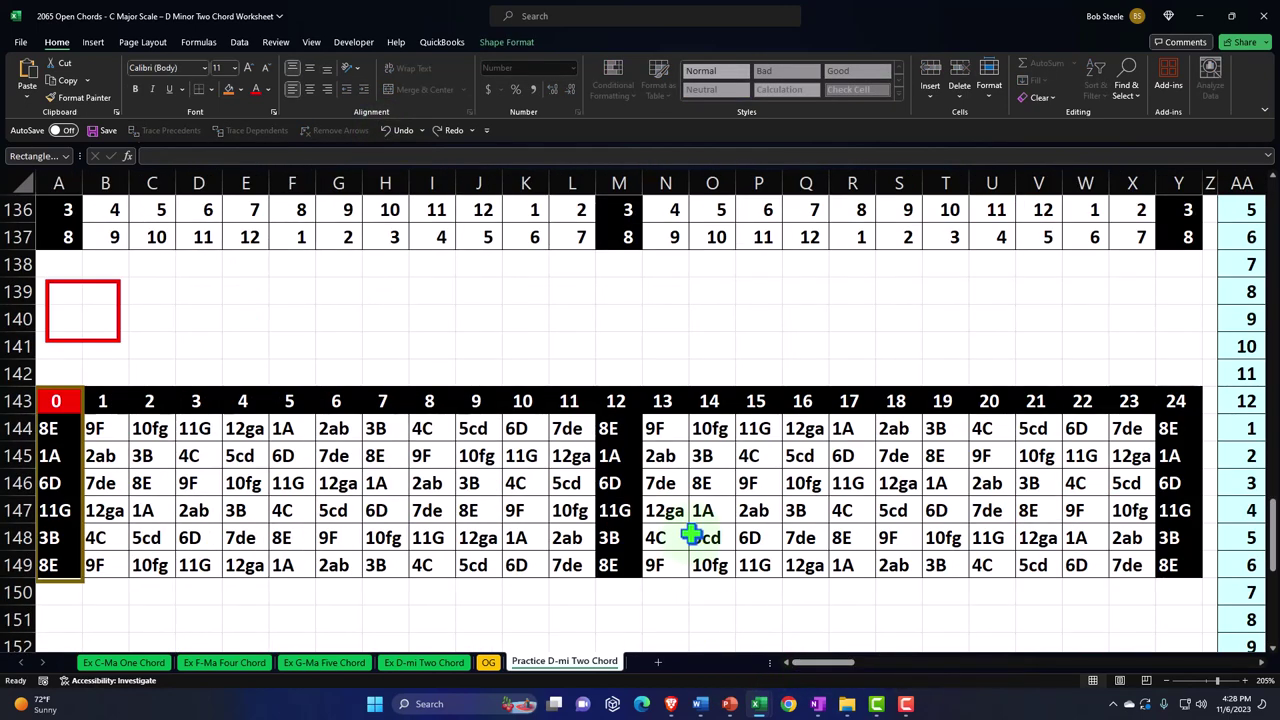
{"action": "scroll", "coordinate": [690, 340], "scroll_direction": "up", "scroll_amount": 1}
{"action": "left_click_drag", "start_coordinate": [620, 181], "coordinate": [1053, 318]}
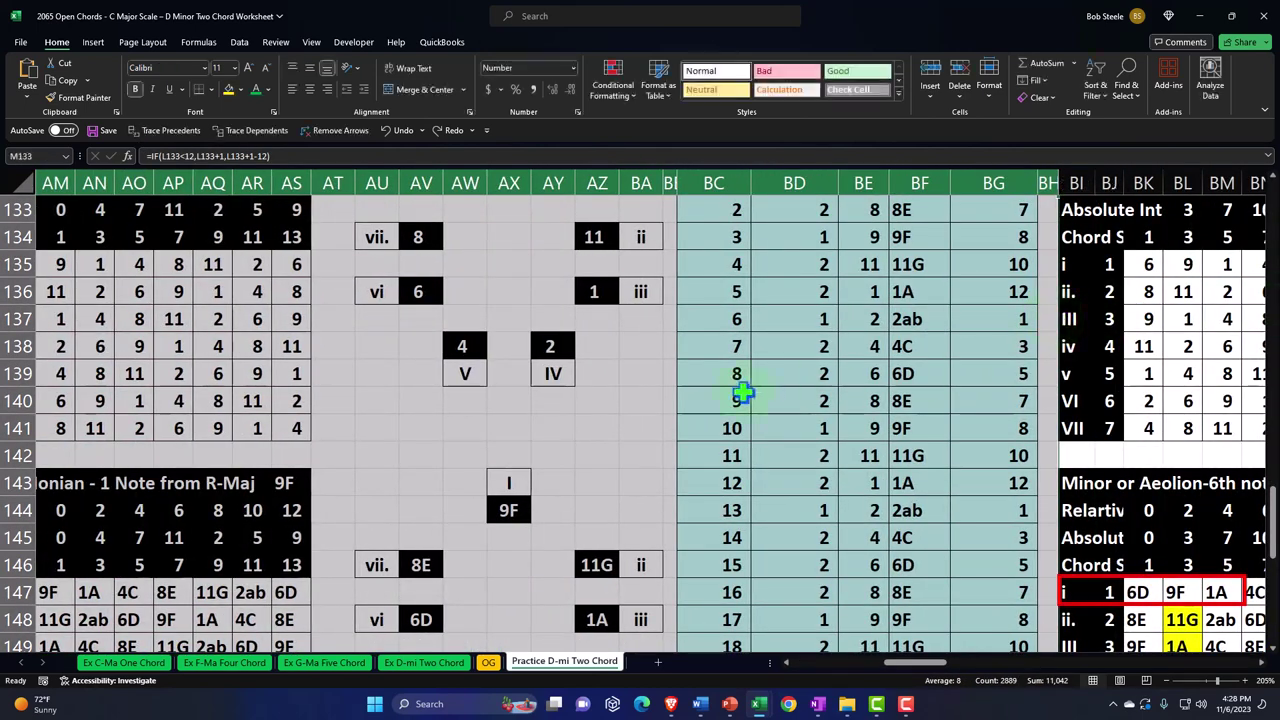
{"action": "right_click", "coordinate": [645, 371]}
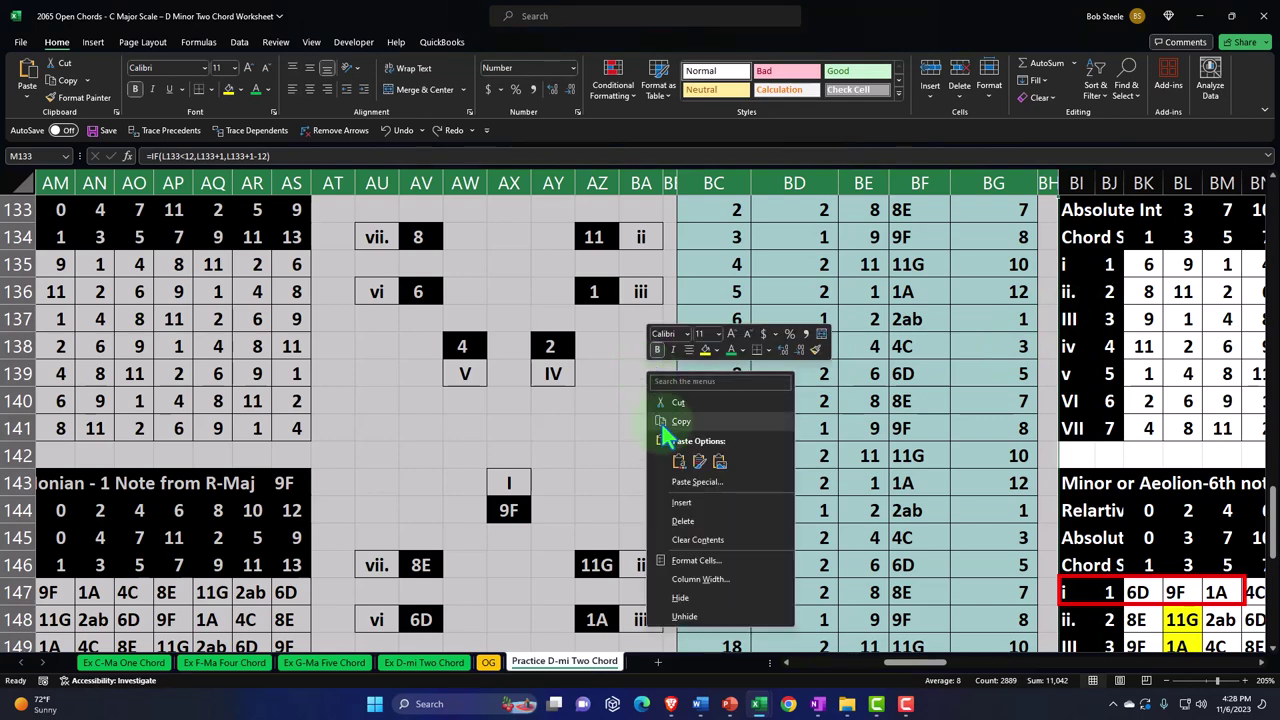
{"action": "left_click", "coordinate": [681, 598]}
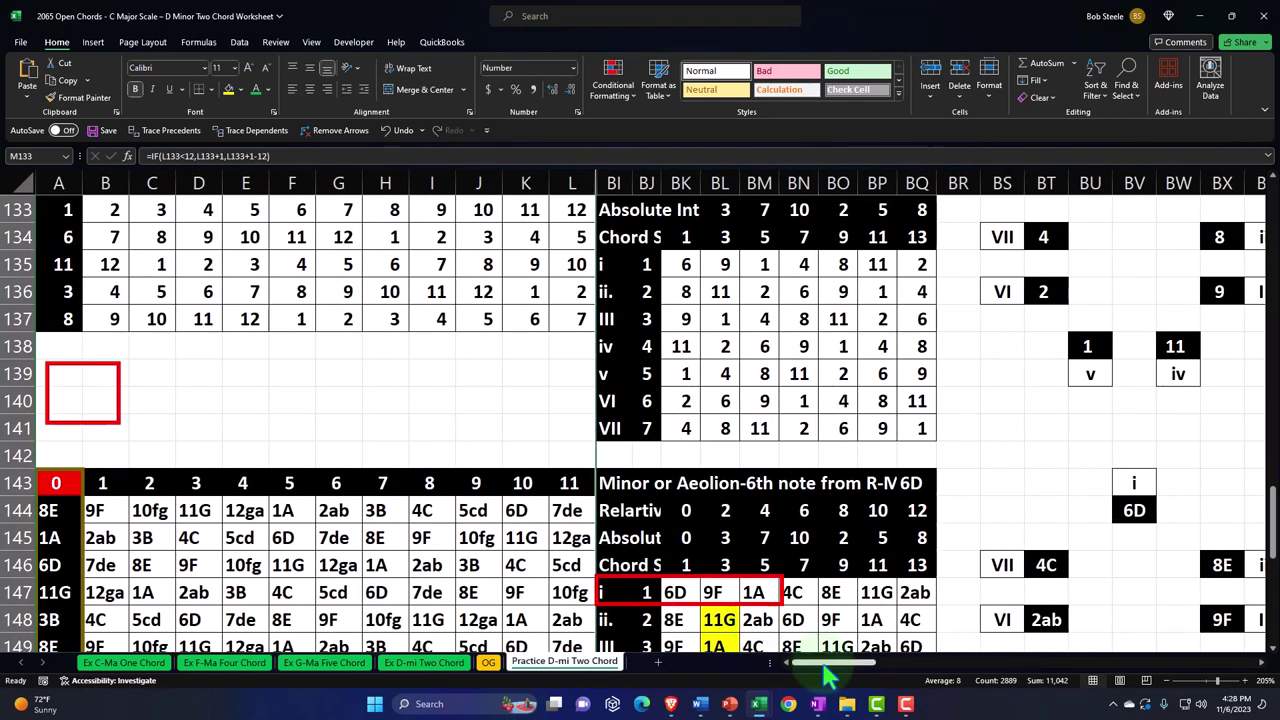
Select row headers 130 through 142
{"action": "scroll", "coordinate": [186, 449], "scroll_direction": "up", "scroll_amount": 5}
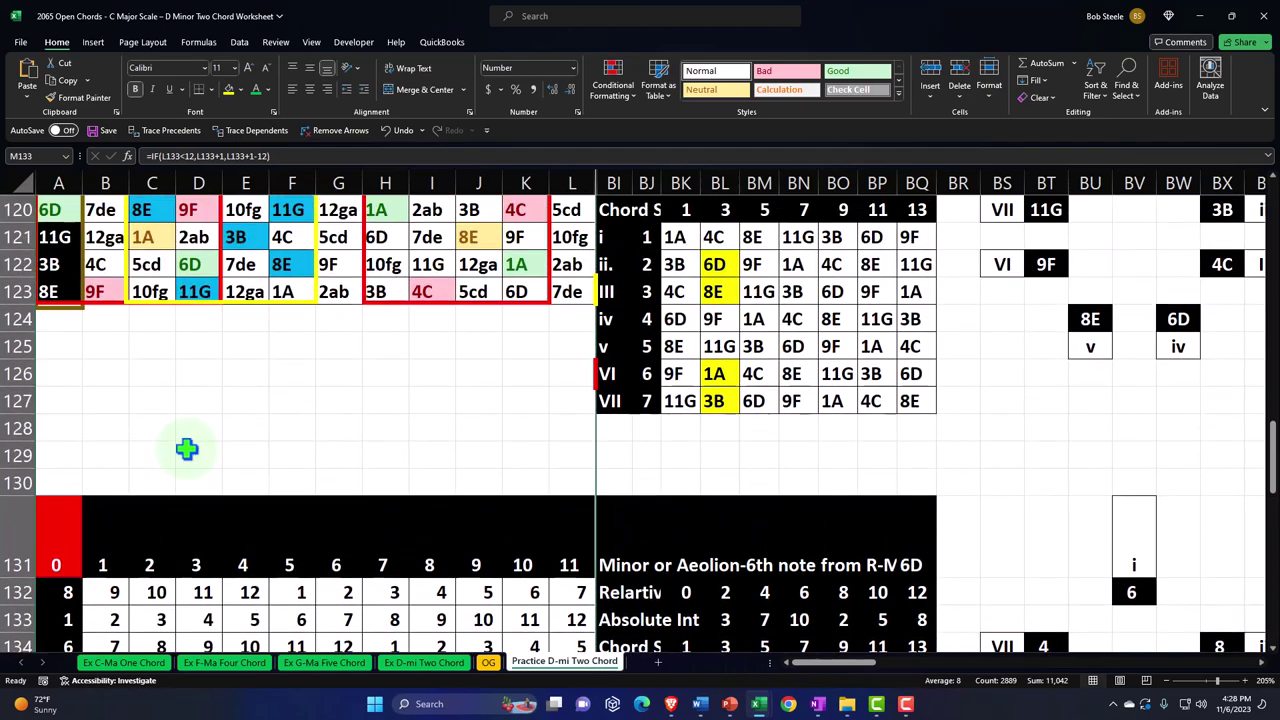
{"action": "scroll", "coordinate": [186, 486], "scroll_direction": "up", "scroll_amount": 3}
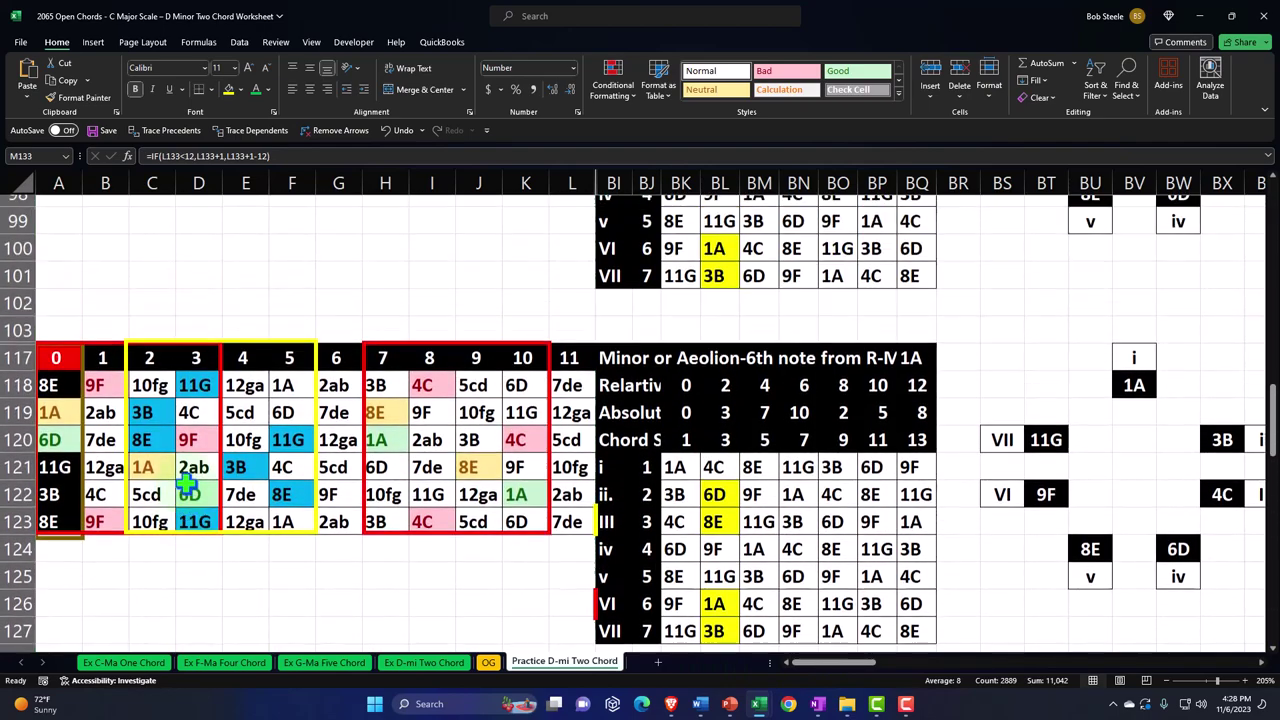
{"action": "scroll", "coordinate": [188, 487], "scroll_direction": "down", "scroll_amount": 2}
{"action": "left_click_drag", "start_coordinate": [23, 563], "coordinate": [35, 325]}
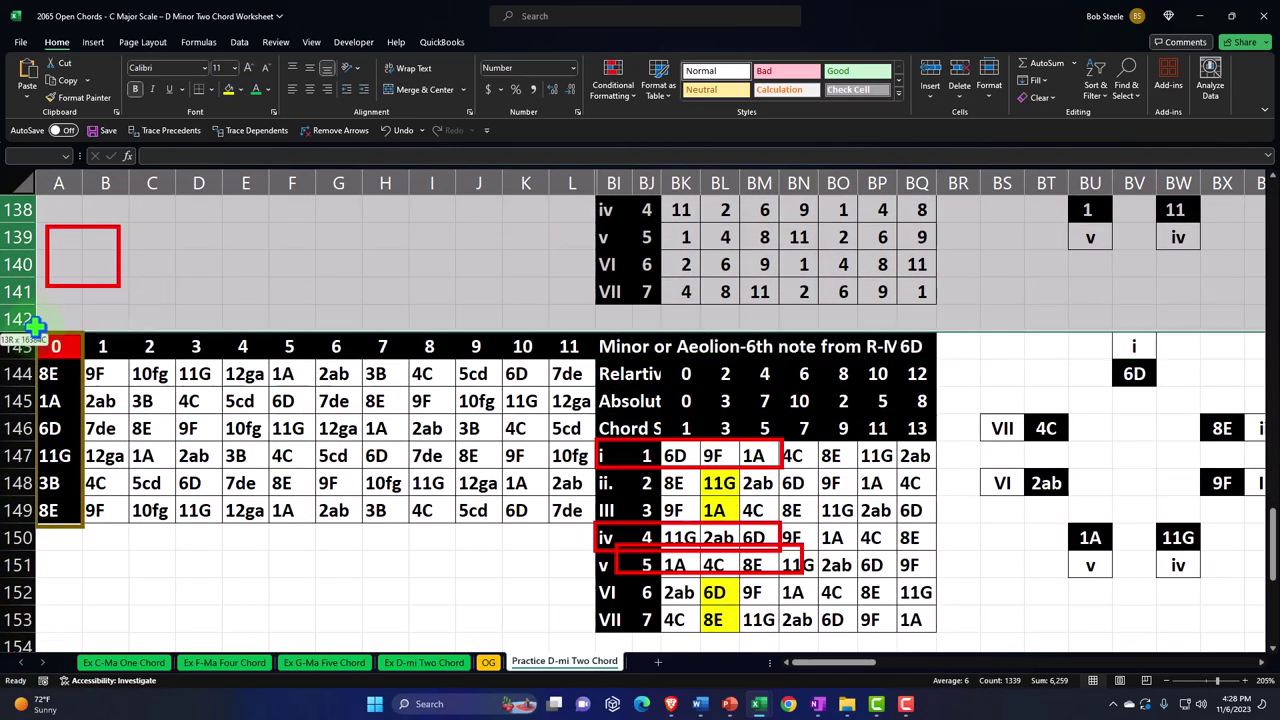
Hide rows 130–142 so the lower grid follows straight after row 129
{"action": "right_click", "coordinate": [306, 233]}
{"action": "key", "text": "Escape"}
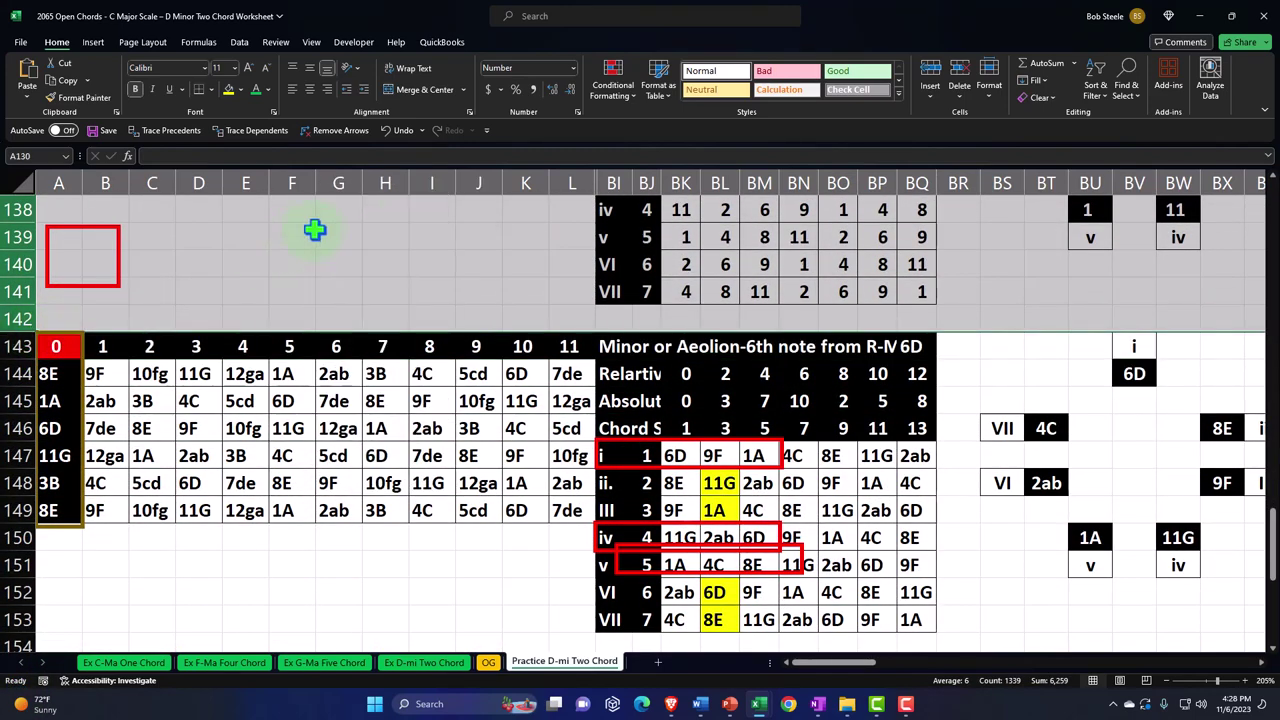
{"action": "right_click", "coordinate": [312, 228]}
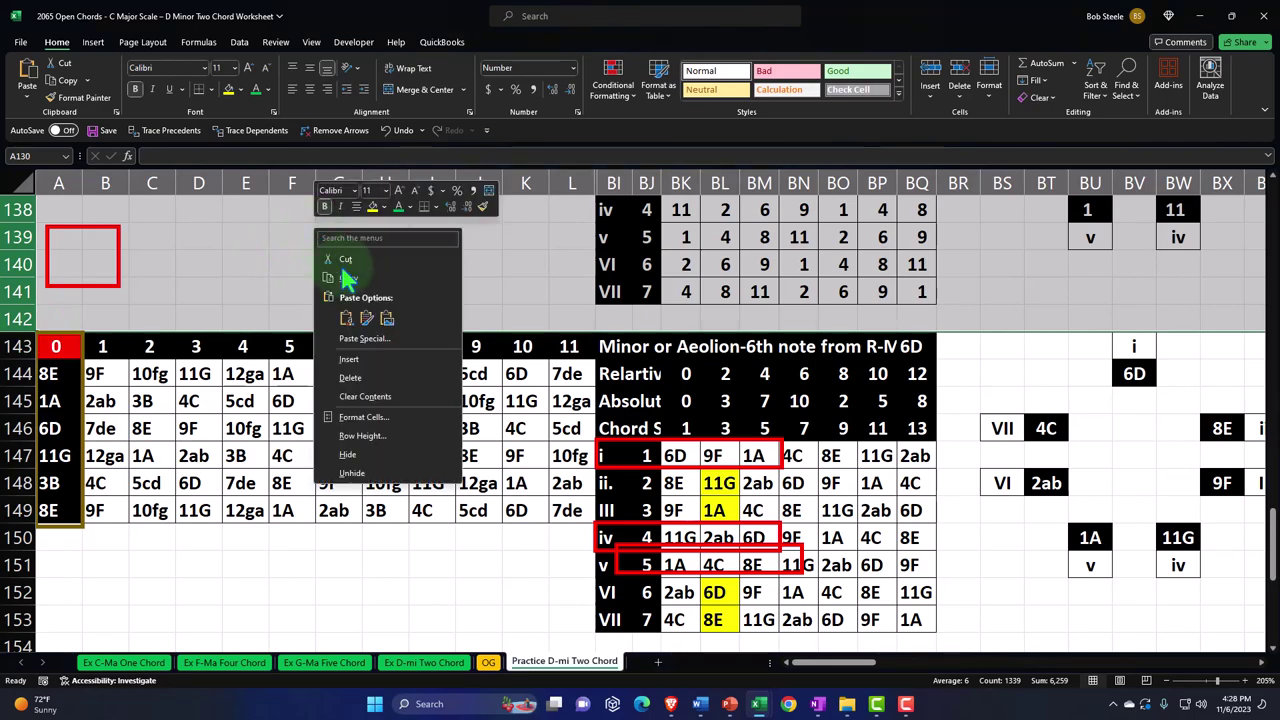
{"action": "left_click", "coordinate": [370, 455]}
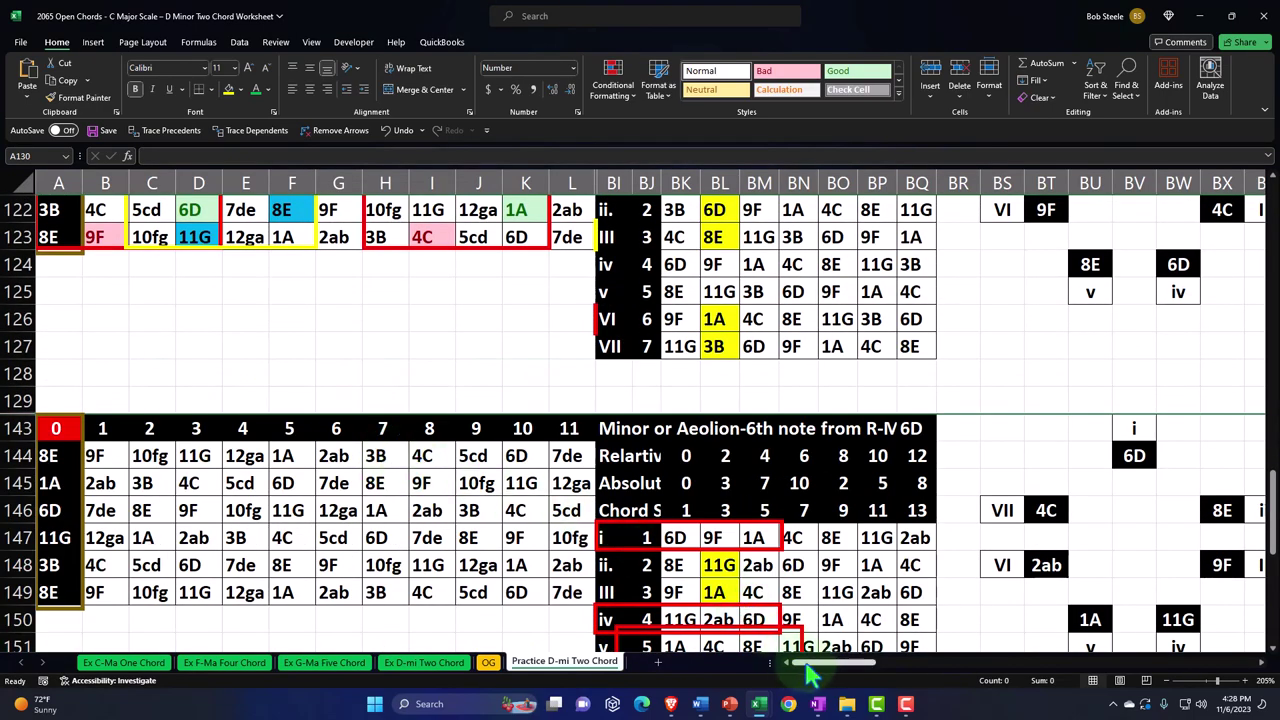
{"action": "scroll", "coordinate": [320, 423], "scroll_direction": "up", "scroll_amount": 20}
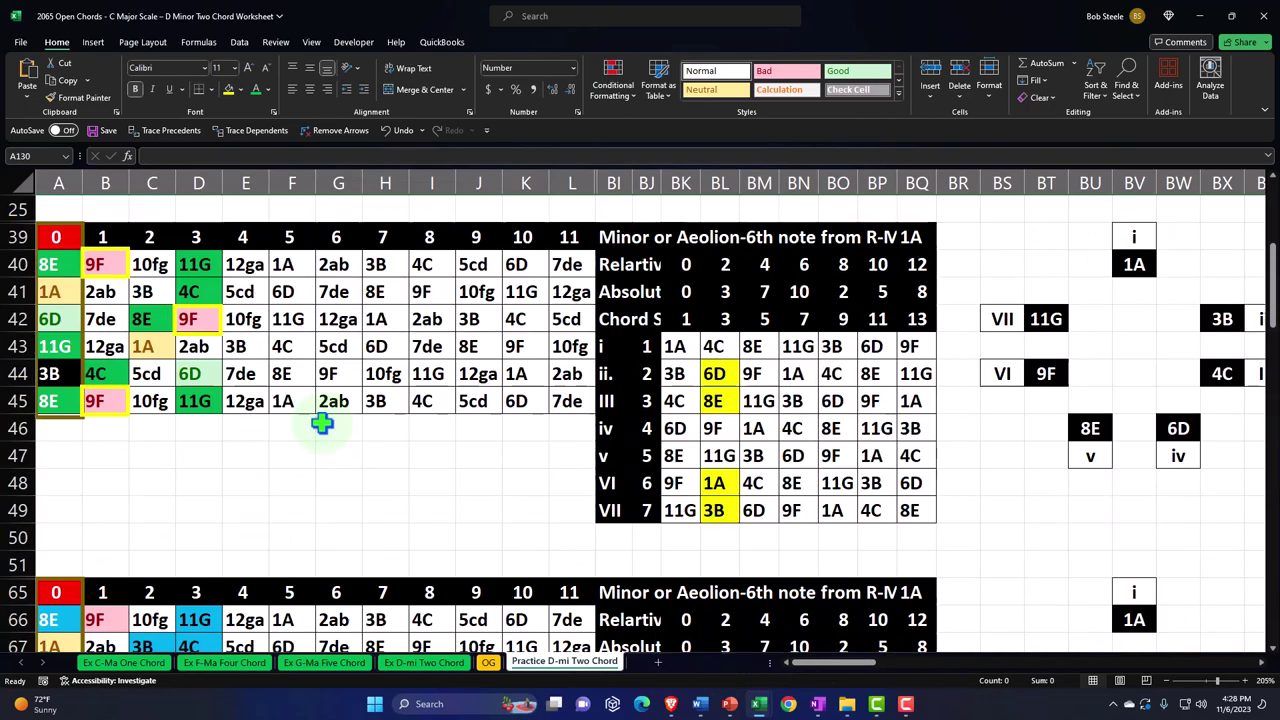
{"action": "scroll", "coordinate": [320, 423], "scroll_direction": "down", "scroll_amount": 15}
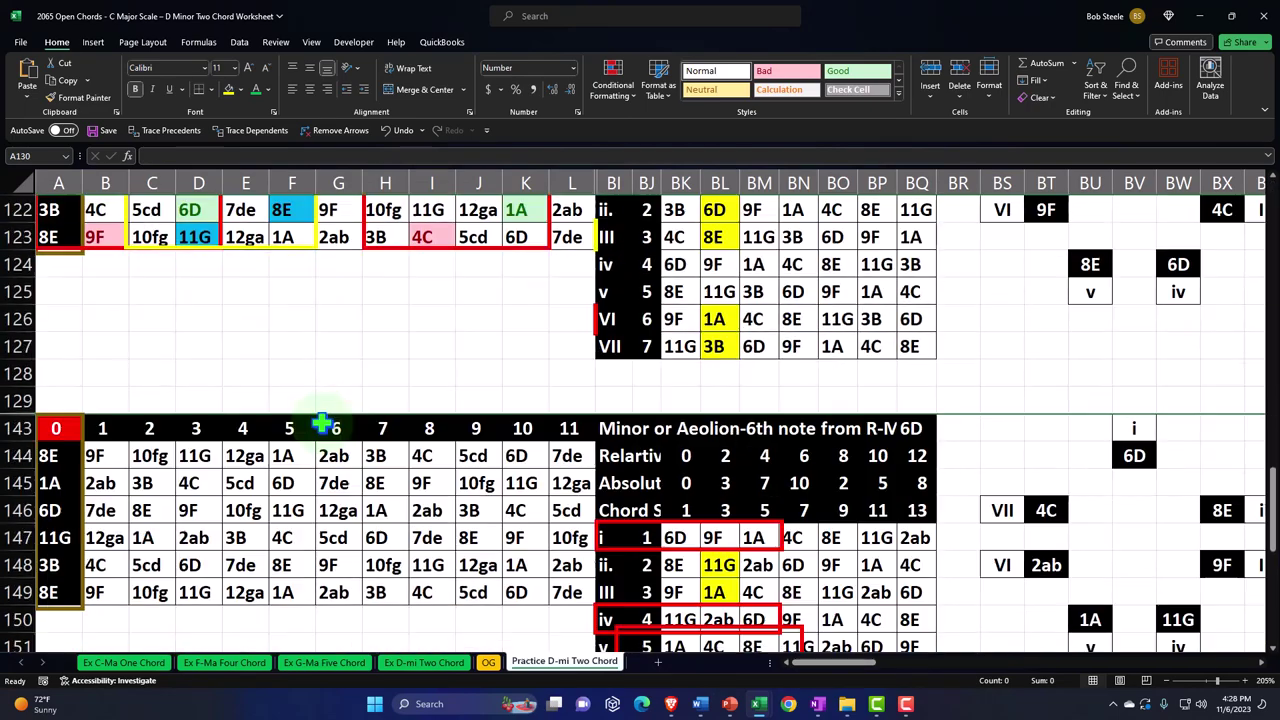
{"action": "scroll", "coordinate": [321, 425], "scroll_direction": "down", "scroll_amount": 3}
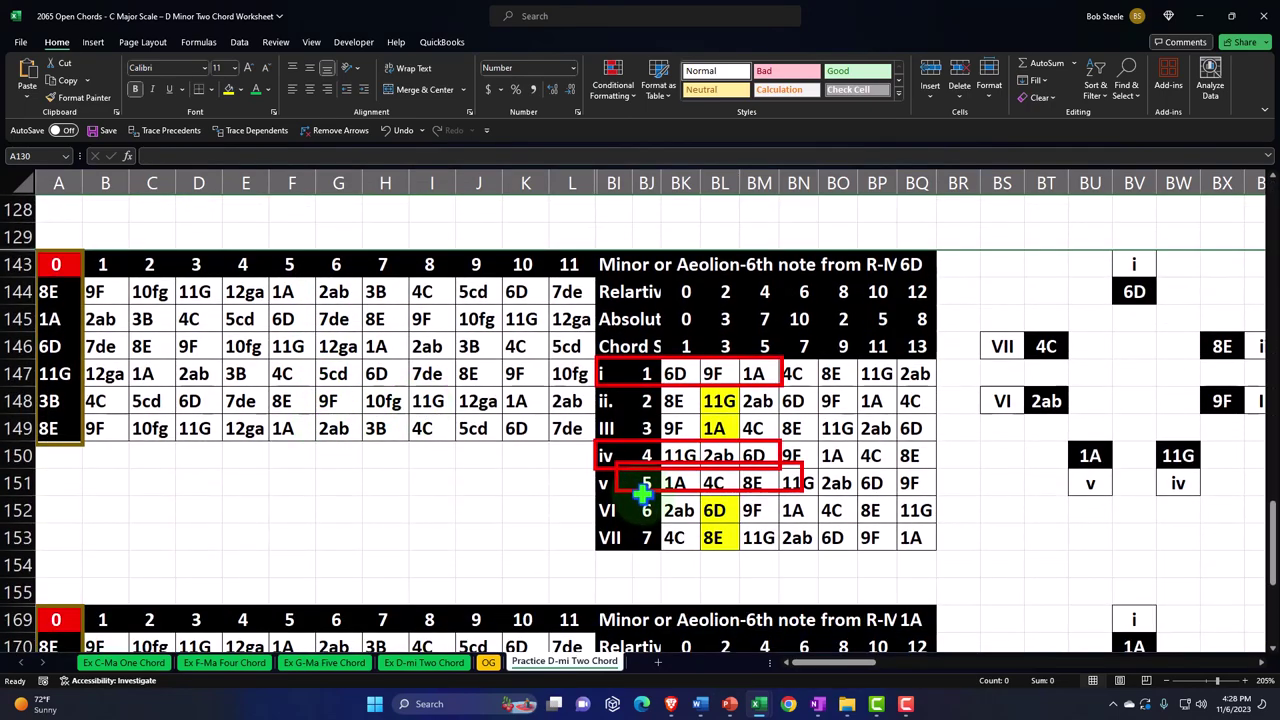
Align the v-row red box at BI, copy a red box over A143:D149, then select A144:L149
{"action": "left_click_drag", "start_coordinate": [641, 487], "coordinate": [622, 497]}
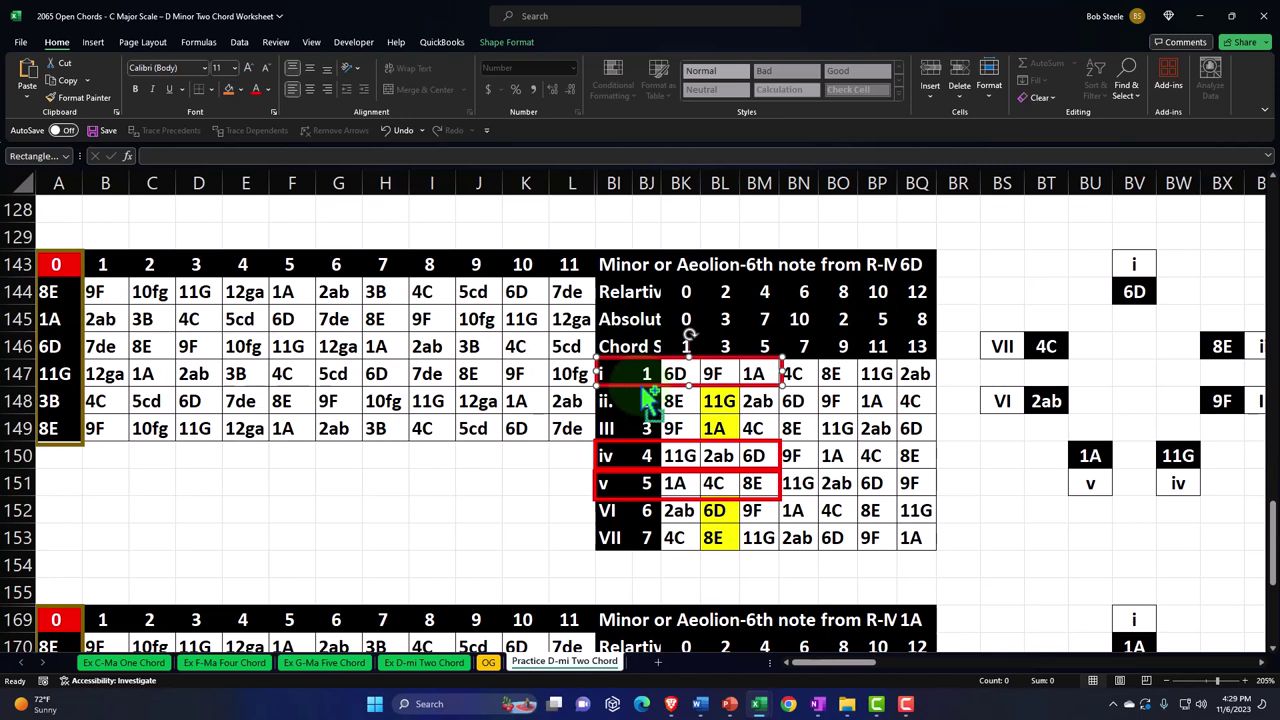
{"action": "left_click_drag", "start_coordinate": [648, 398], "coordinate": [68, 290]}
{"action": "left_click_drag", "start_coordinate": [220, 272], "coordinate": [222, 444]}
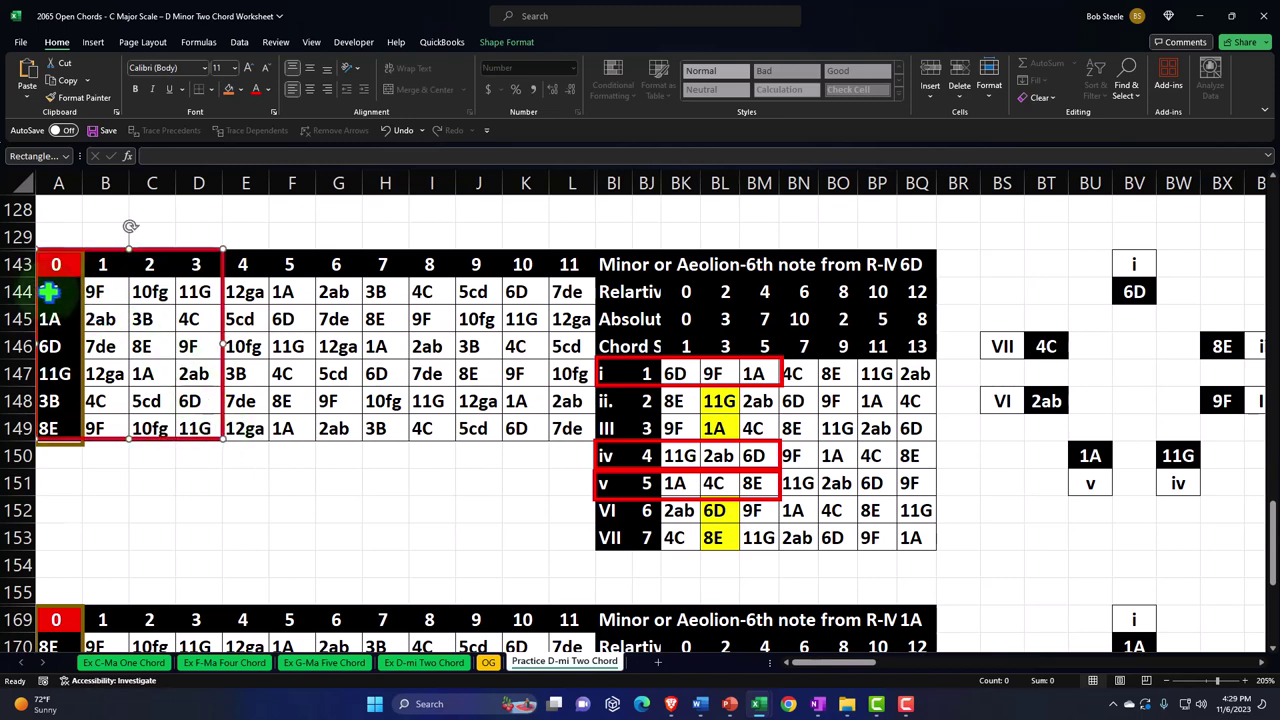
{"action": "left_click_drag", "start_coordinate": [48, 290], "coordinate": [557, 428]}
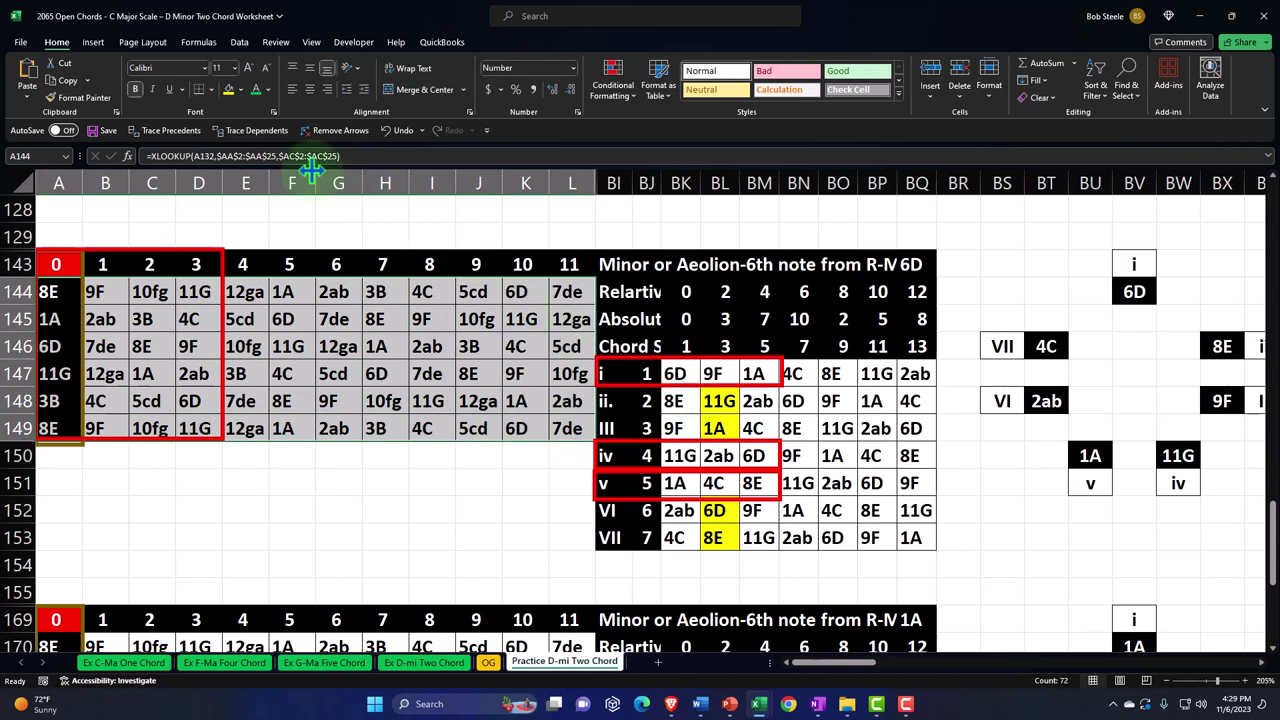
Add an Equal To rule giving cells matching 6D (BK147) a light blue fill
{"action": "left_click", "coordinate": [612, 80]}
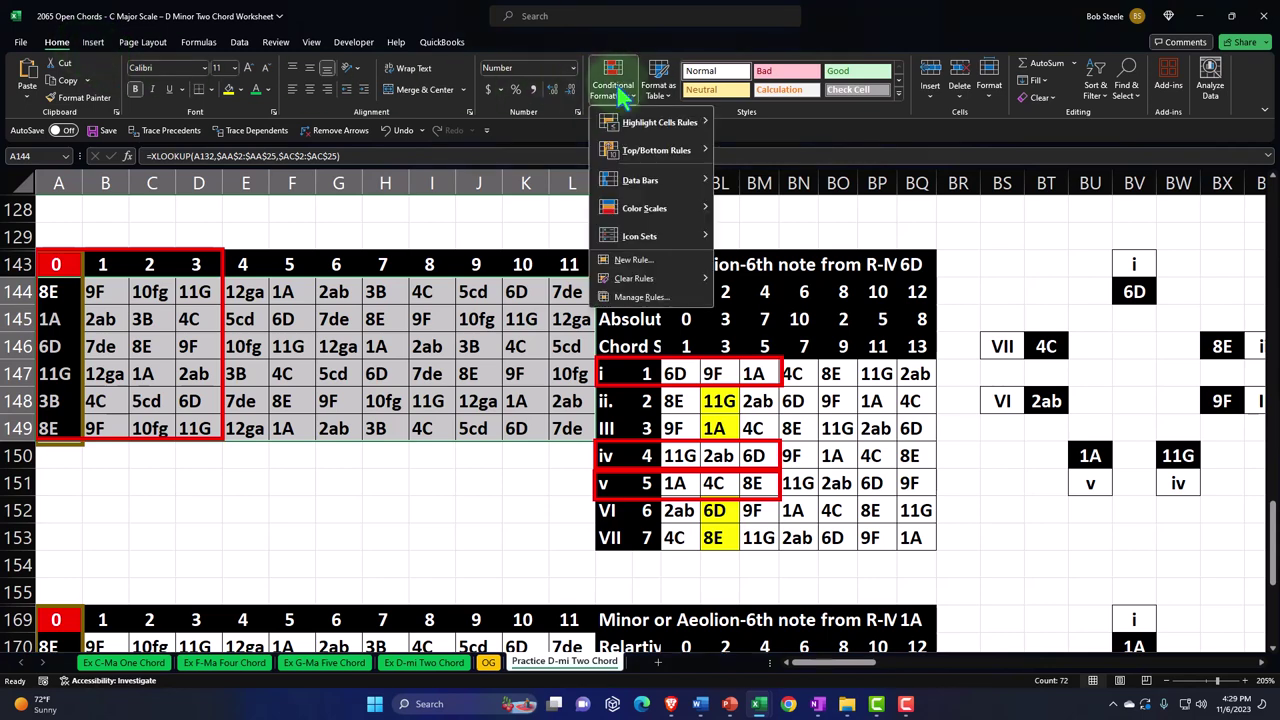
{"action": "mouse_move", "coordinate": [655, 122]}
{"action": "left_click", "coordinate": [760, 206]}
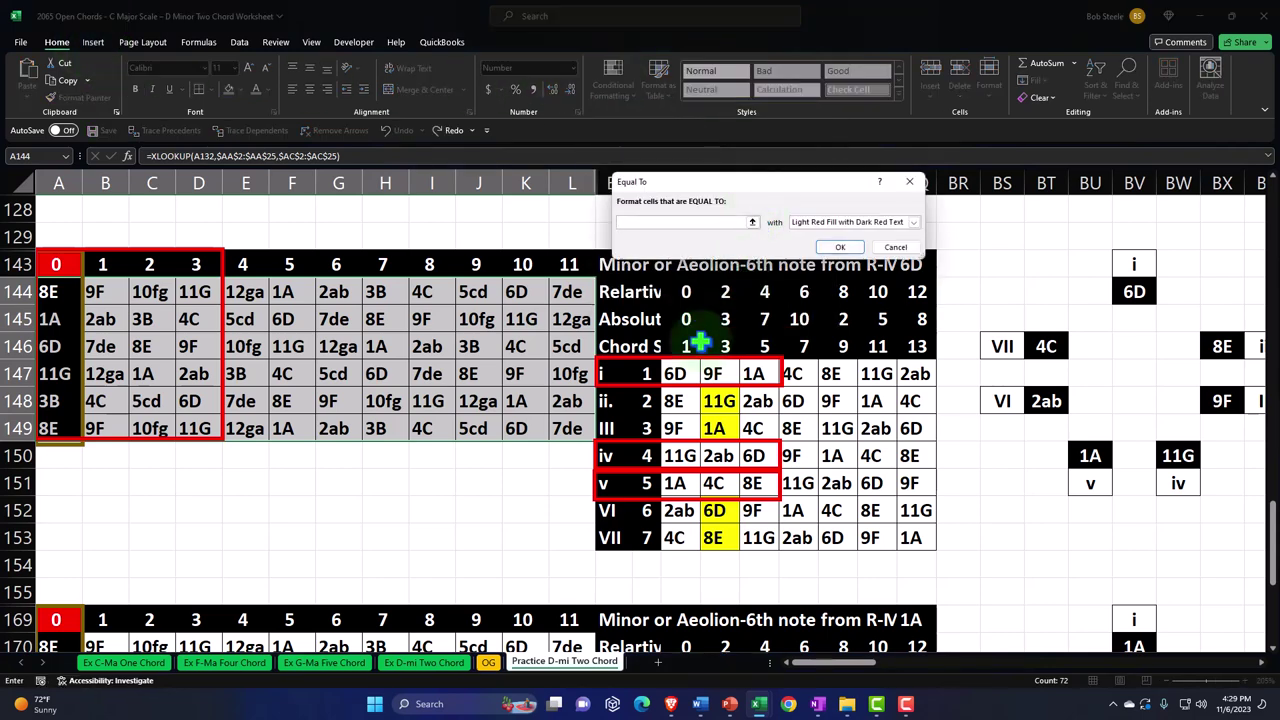
{"action": "left_click", "coordinate": [676, 374]}
{"action": "left_click", "coordinate": [912, 222]}
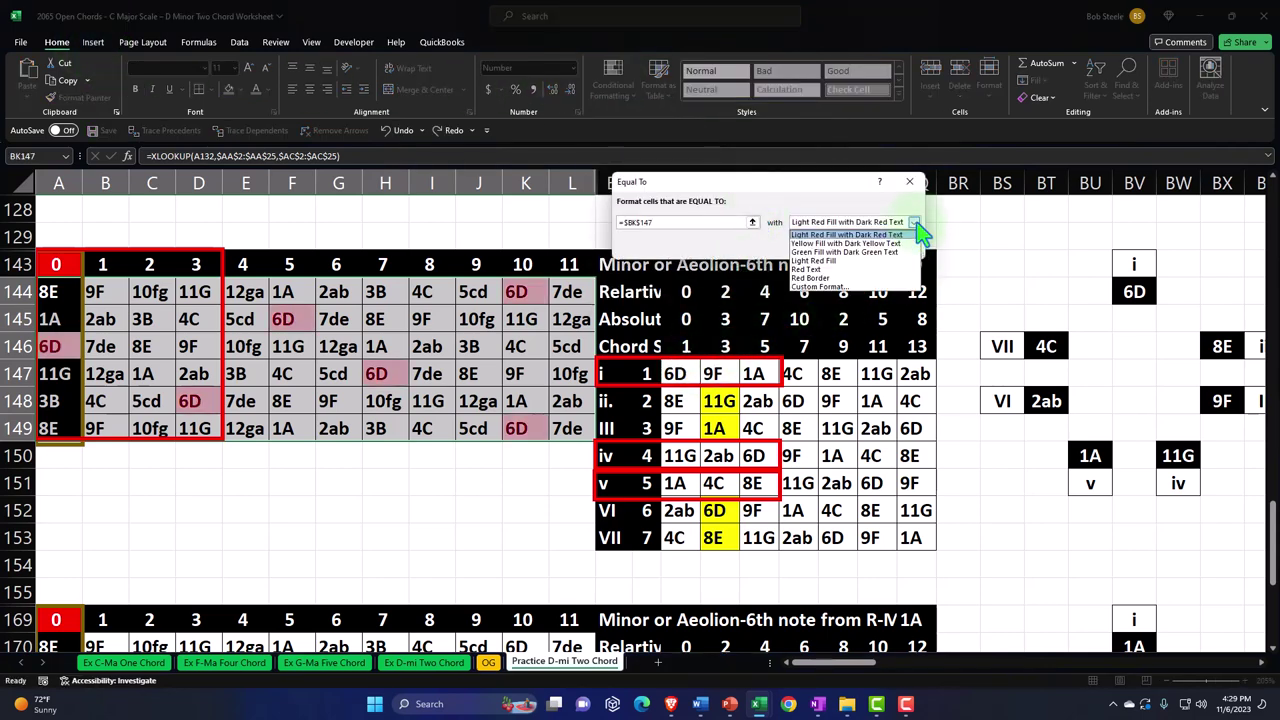
{"action": "left_click", "coordinate": [850, 294]}
{"action": "left_click", "coordinate": [686, 184]}
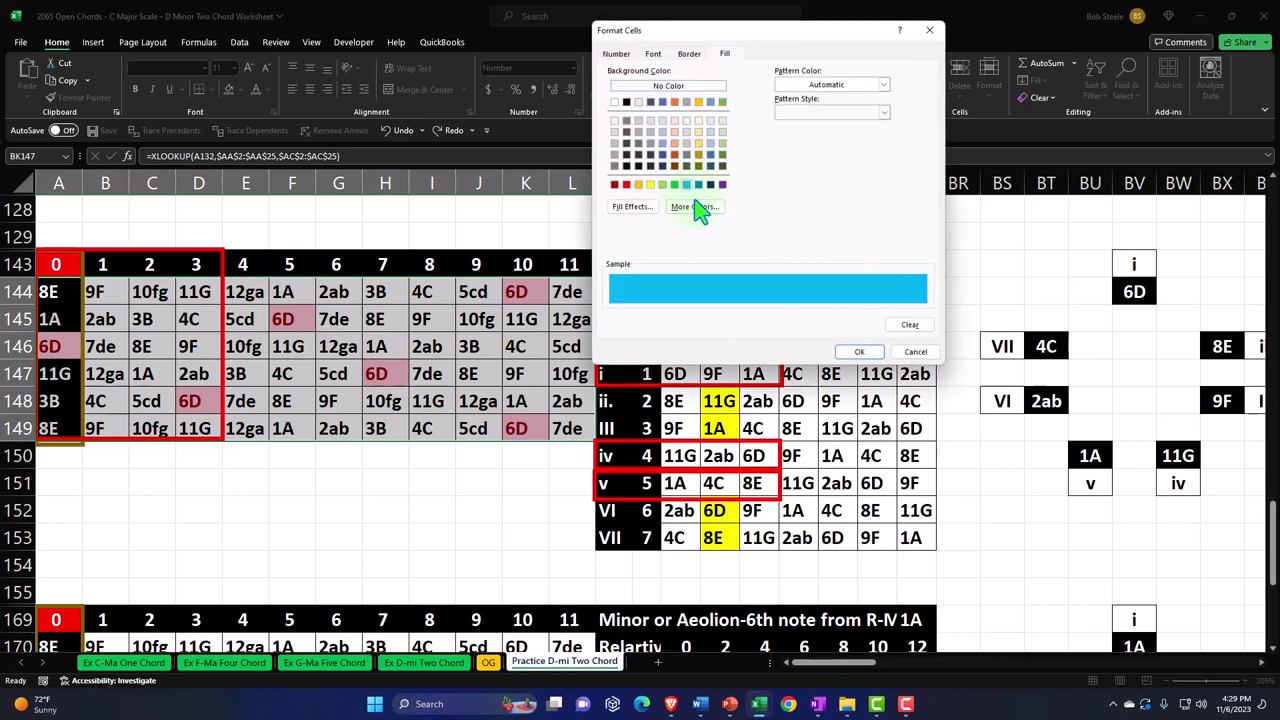
{"action": "left_click", "coordinate": [862, 356]}
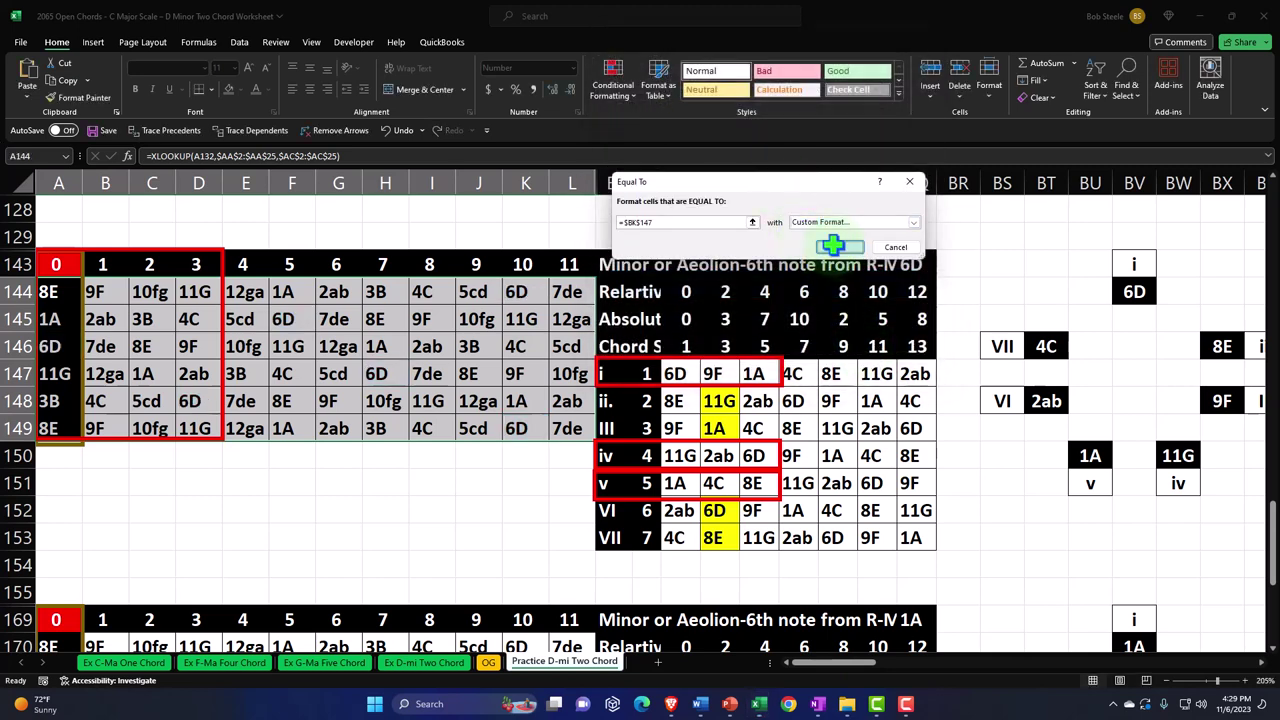
{"action": "left_click", "coordinate": [832, 247]}
Add an Equal To rule giving cells matching 8E (BK148) a light blue fill
{"action": "left_click", "coordinate": [625, 85]}
{"action": "mouse_move", "coordinate": [650, 123]}
{"action": "left_click", "coordinate": [770, 218]}
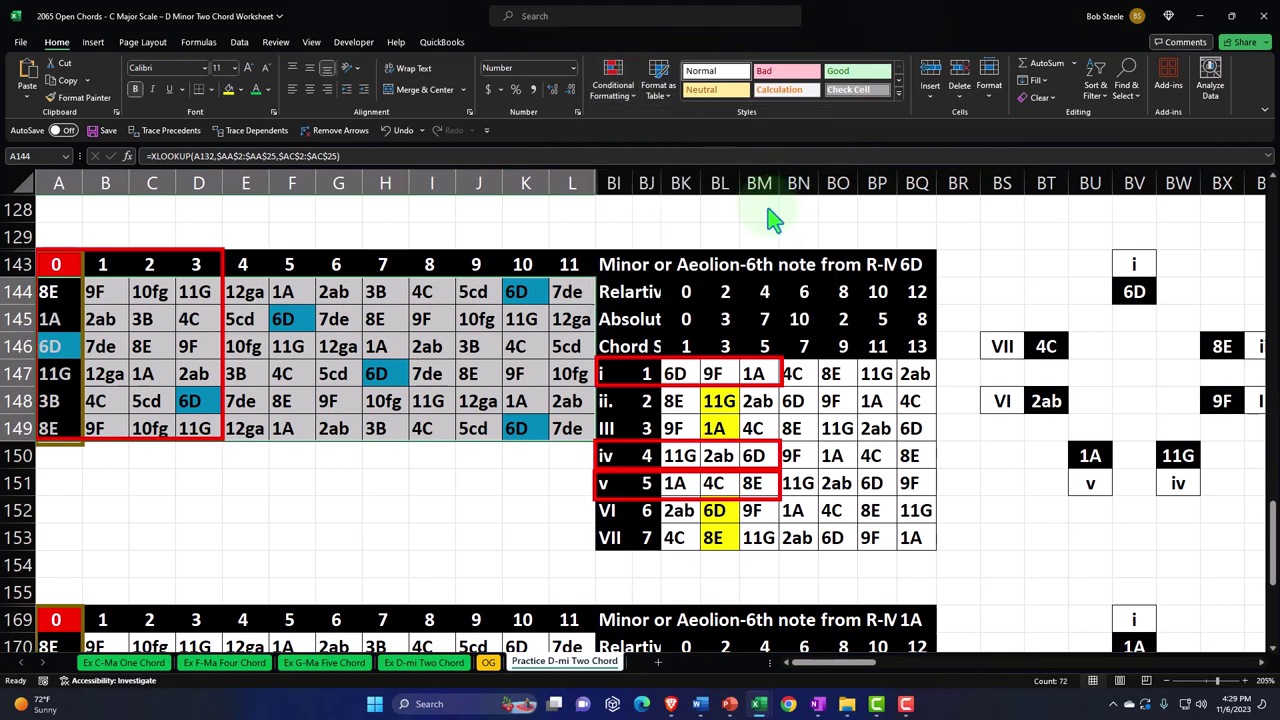
{"action": "left_click", "coordinate": [690, 400]}
{"action": "left_click", "coordinate": [912, 223]}
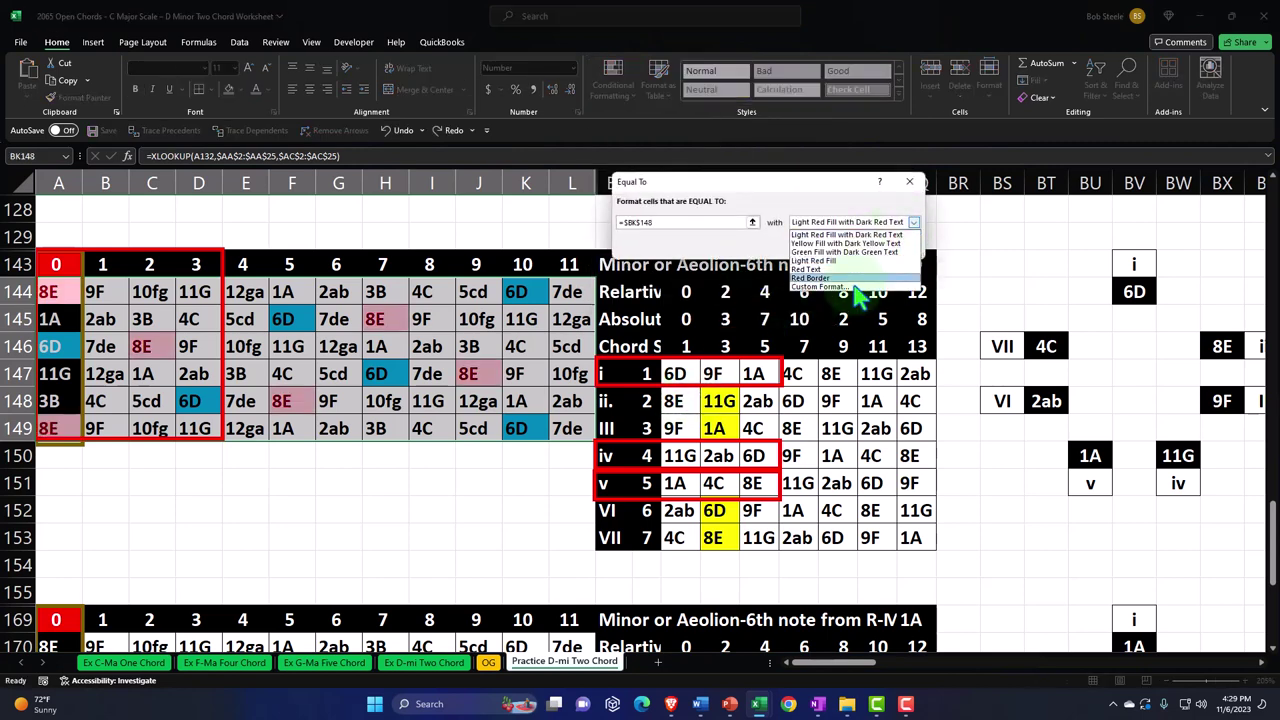
{"action": "left_click", "coordinate": [850, 284]}
{"action": "left_click", "coordinate": [688, 185]}
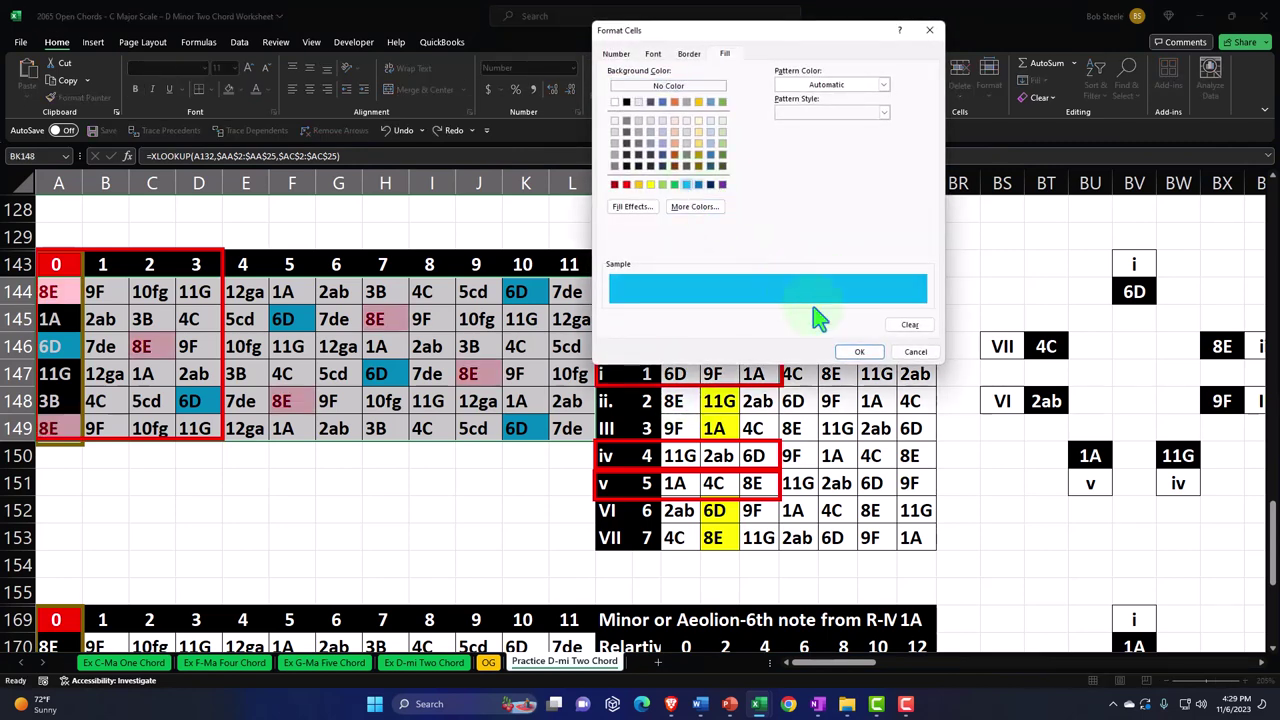
{"action": "left_click", "coordinate": [859, 352]}
{"action": "left_click", "coordinate": [838, 247]}
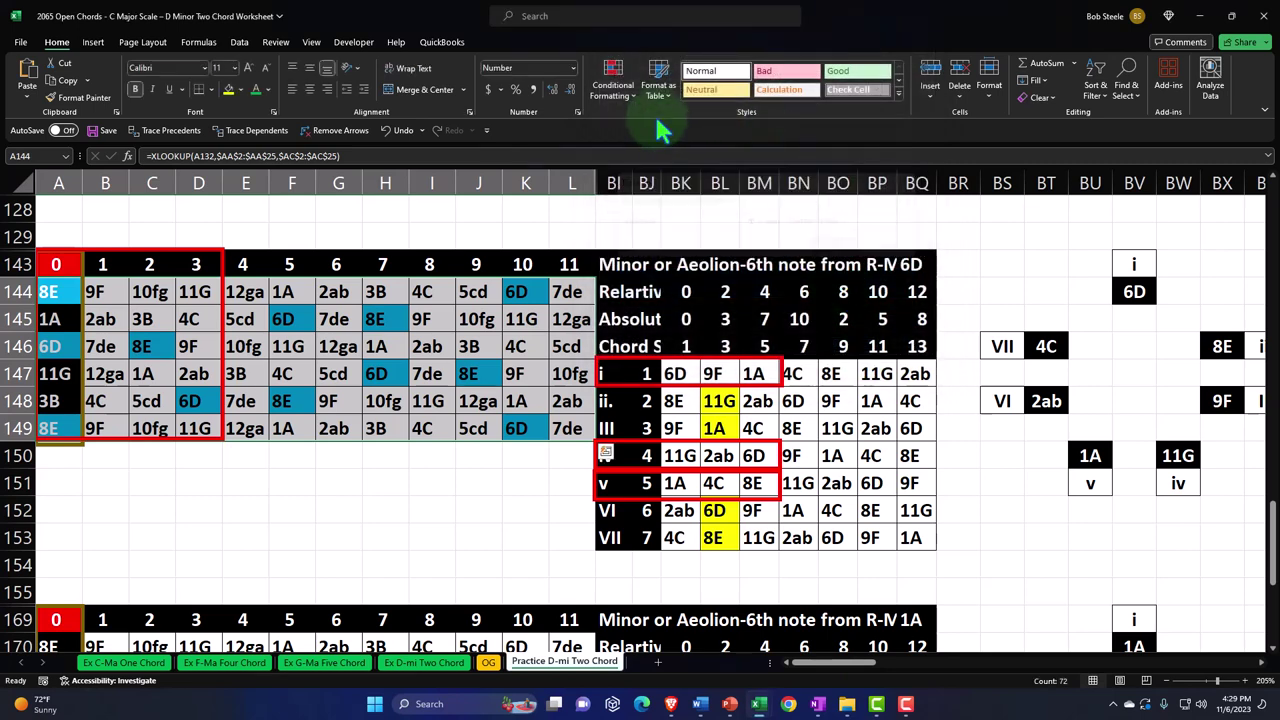
Add an Equal To rule giving cells matching 9F (BK149) a light blue fill
{"action": "left_click", "coordinate": [613, 82]}
{"action": "mouse_move", "coordinate": [695, 122]}
{"action": "left_click", "coordinate": [765, 206]}
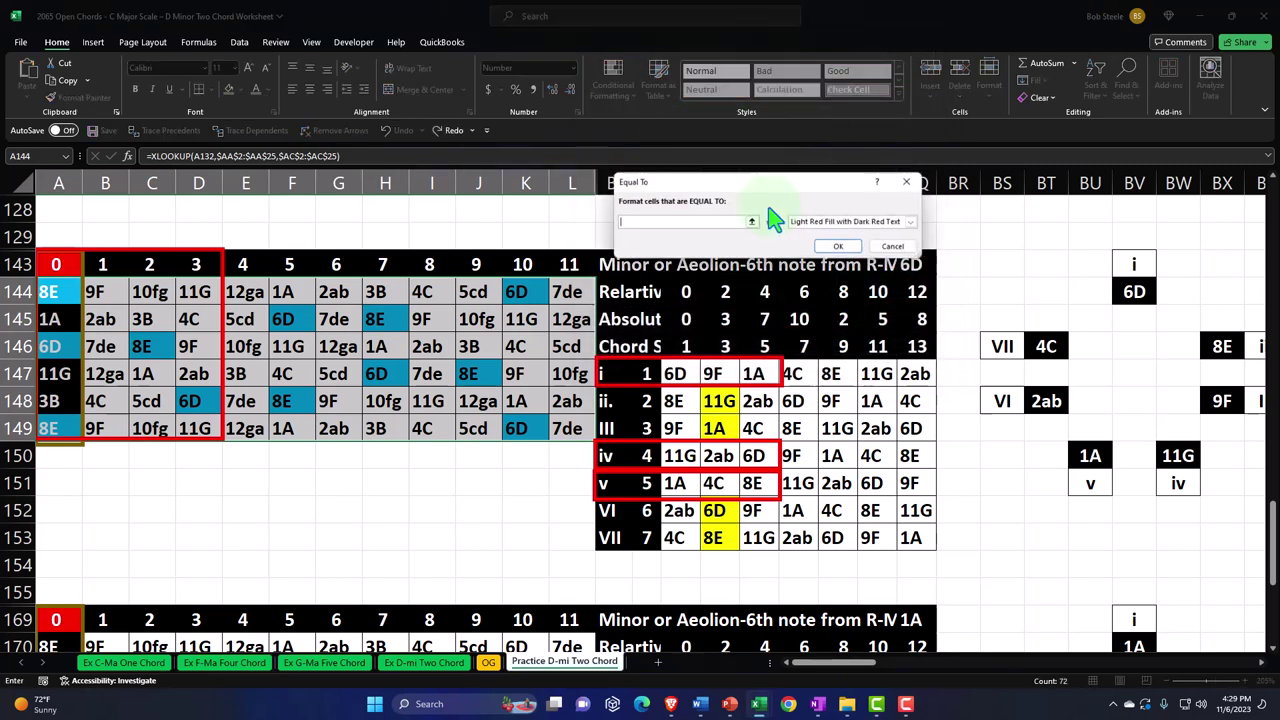
{"action": "left_click", "coordinate": [673, 428]}
{"action": "left_click", "coordinate": [905, 222]}
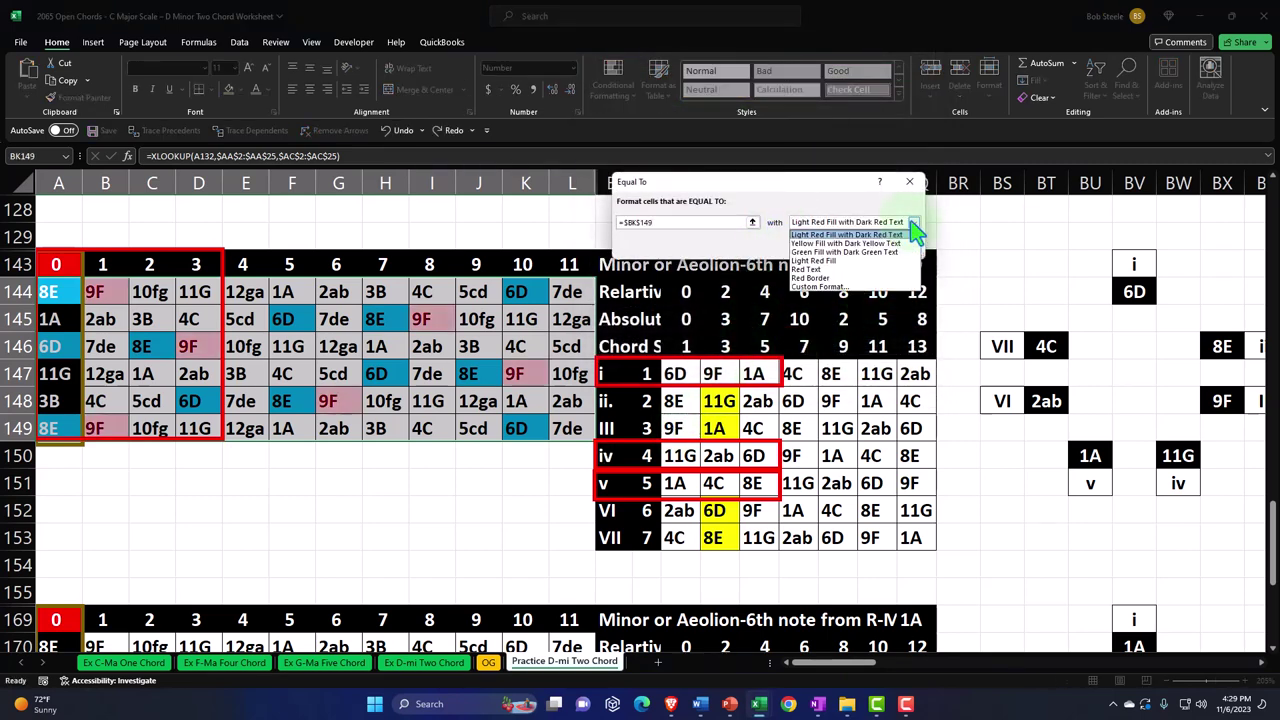
{"action": "left_click", "coordinate": [857, 300]}
{"action": "left_click", "coordinate": [686, 184]}
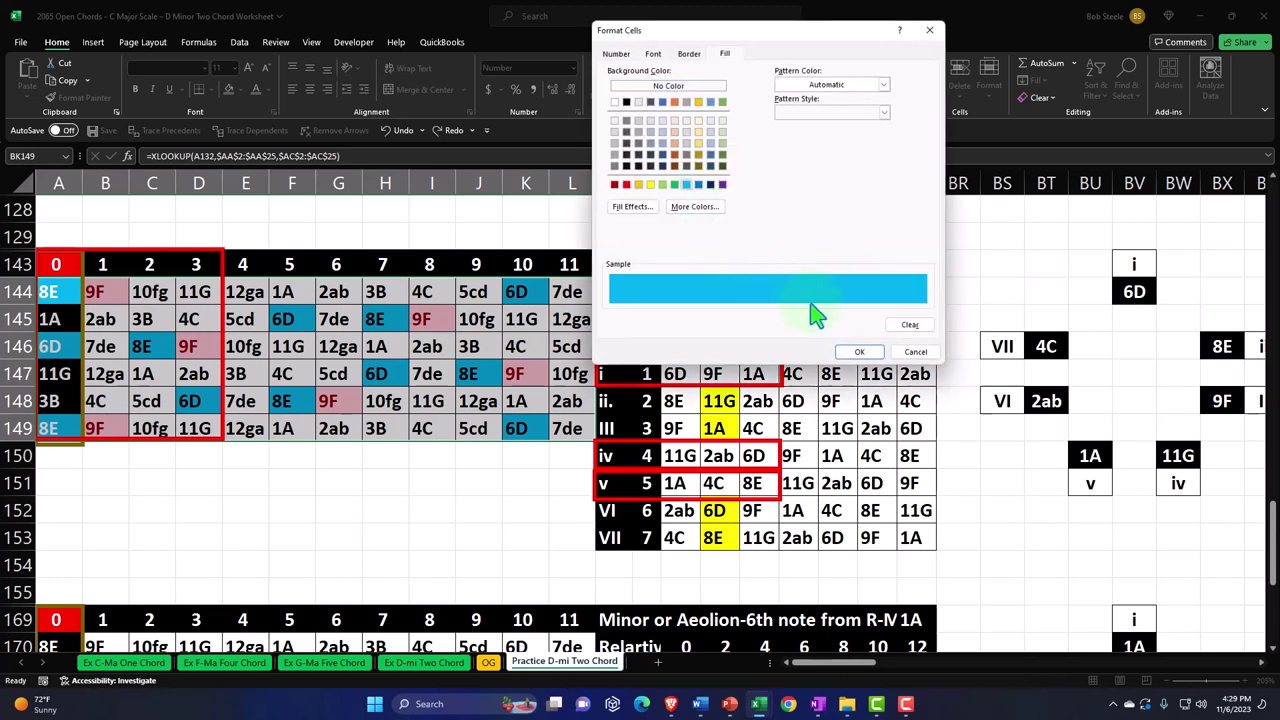
{"action": "left_click", "coordinate": [860, 352]}
{"action": "left_click", "coordinate": [843, 250]}
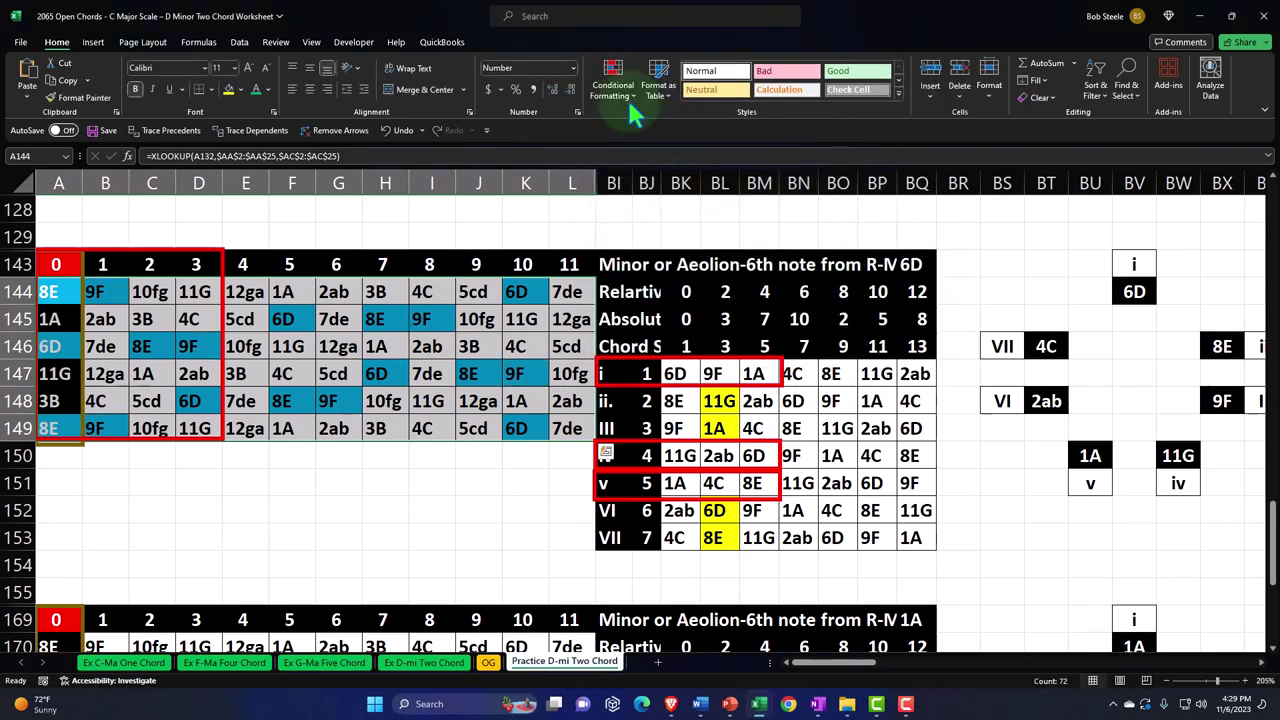
Set up an Equal To rule for the 11G note with a light blue custom fill
{"action": "left_click", "coordinate": [613, 80]}
{"action": "mouse_move", "coordinate": [698, 122]}
{"action": "left_click", "coordinate": [755, 210]}
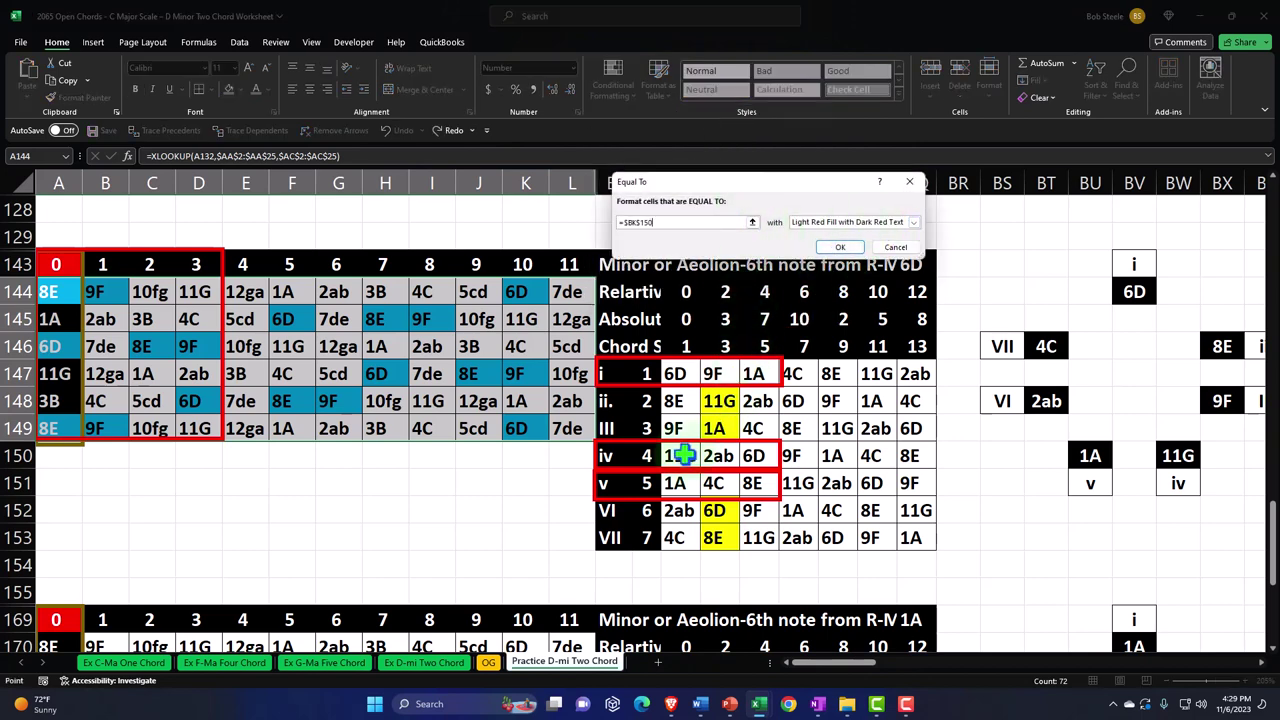
{"action": "left_click", "coordinate": [913, 222]}
{"action": "left_click", "coordinate": [830, 287]}
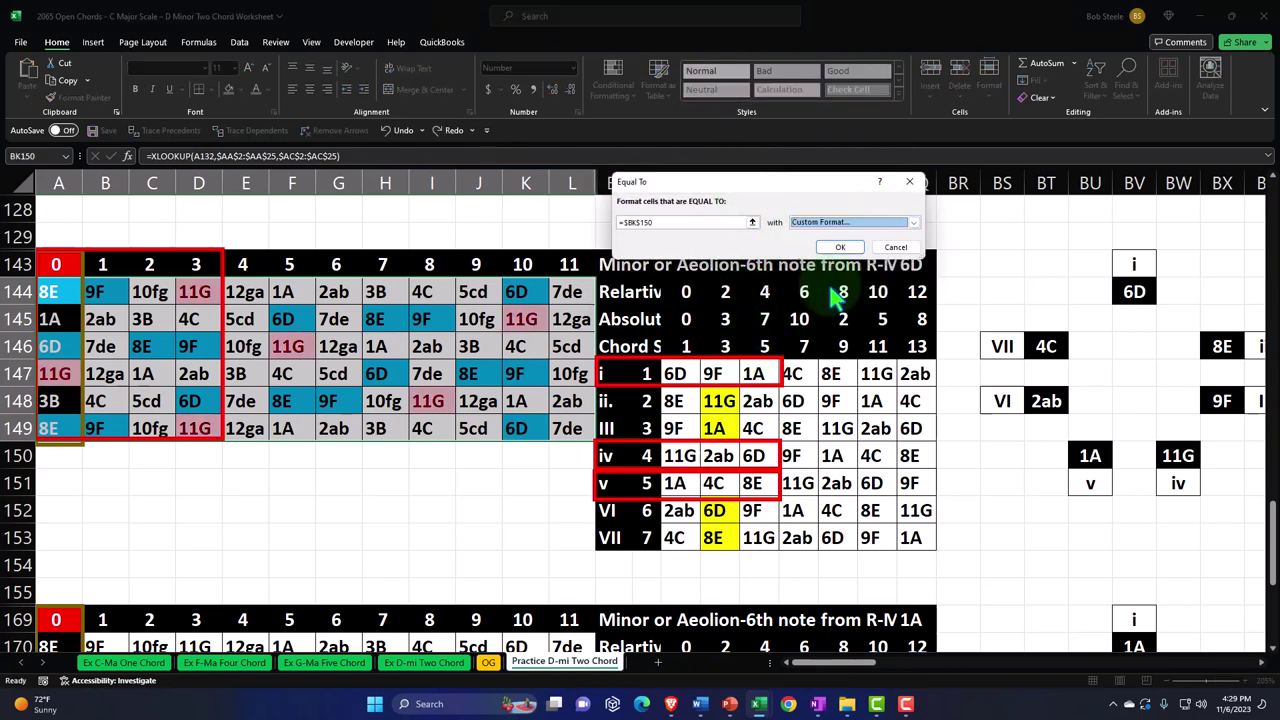
{"action": "left_click", "coordinate": [686, 184]}
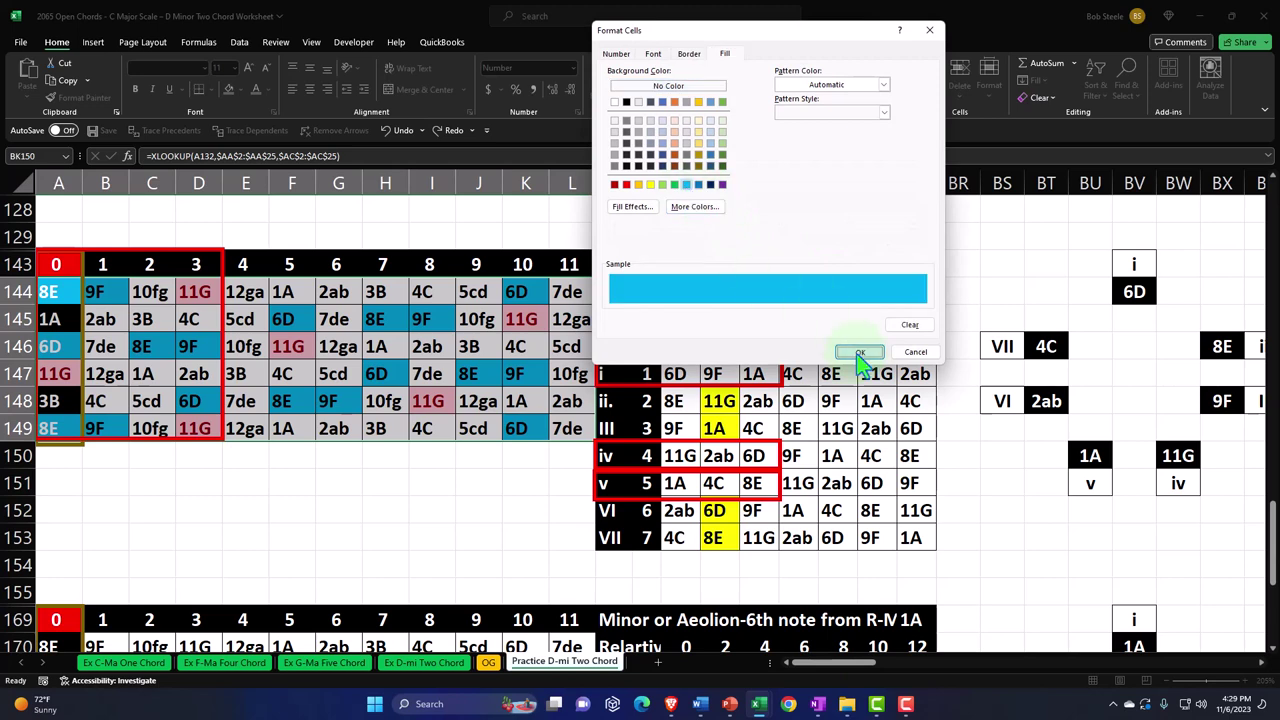
{"action": "left_click", "coordinate": [860, 355]}
Add an Equal To rule giving cells matching 1A (BK151) a light blue fill
{"action": "left_click", "coordinate": [620, 105]}
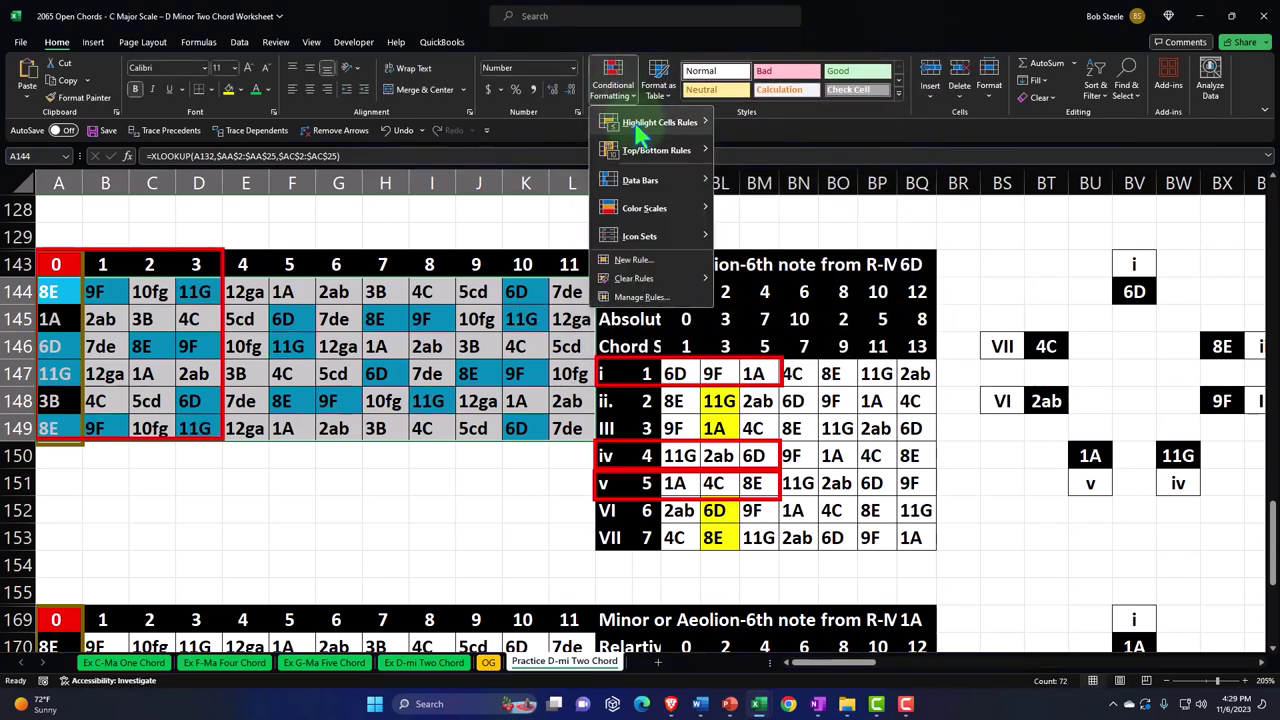
{"action": "mouse_move", "coordinate": [655, 130]}
{"action": "left_click", "coordinate": [755, 200]}
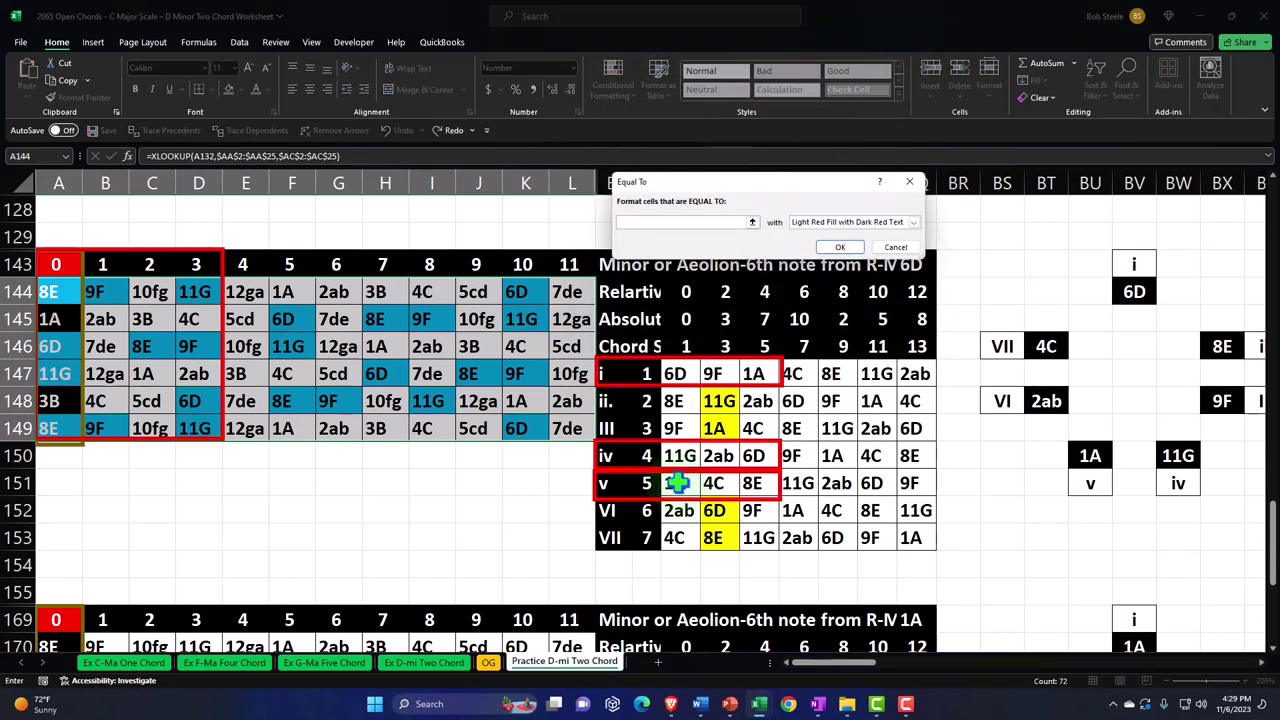
{"action": "left_click", "coordinate": [678, 483]}
{"action": "left_click", "coordinate": [879, 222]}
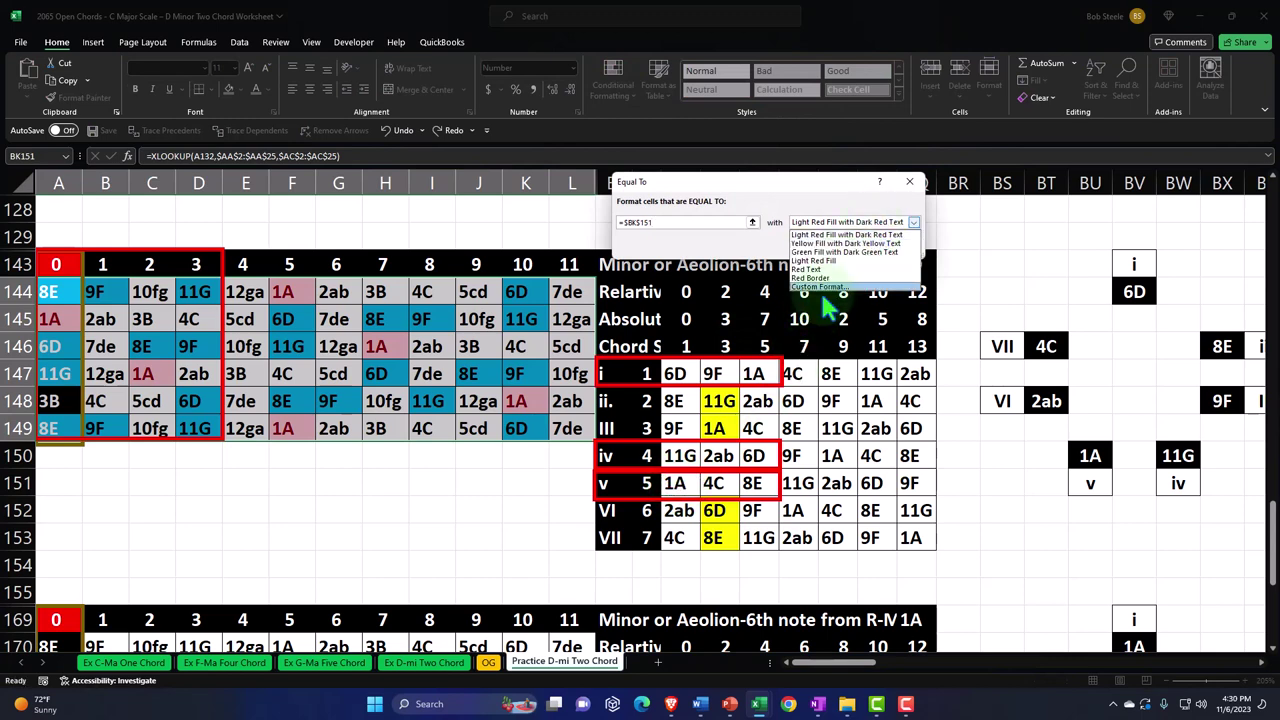
{"action": "left_click", "coordinate": [817, 287]}
{"action": "left_click", "coordinate": [686, 184]}
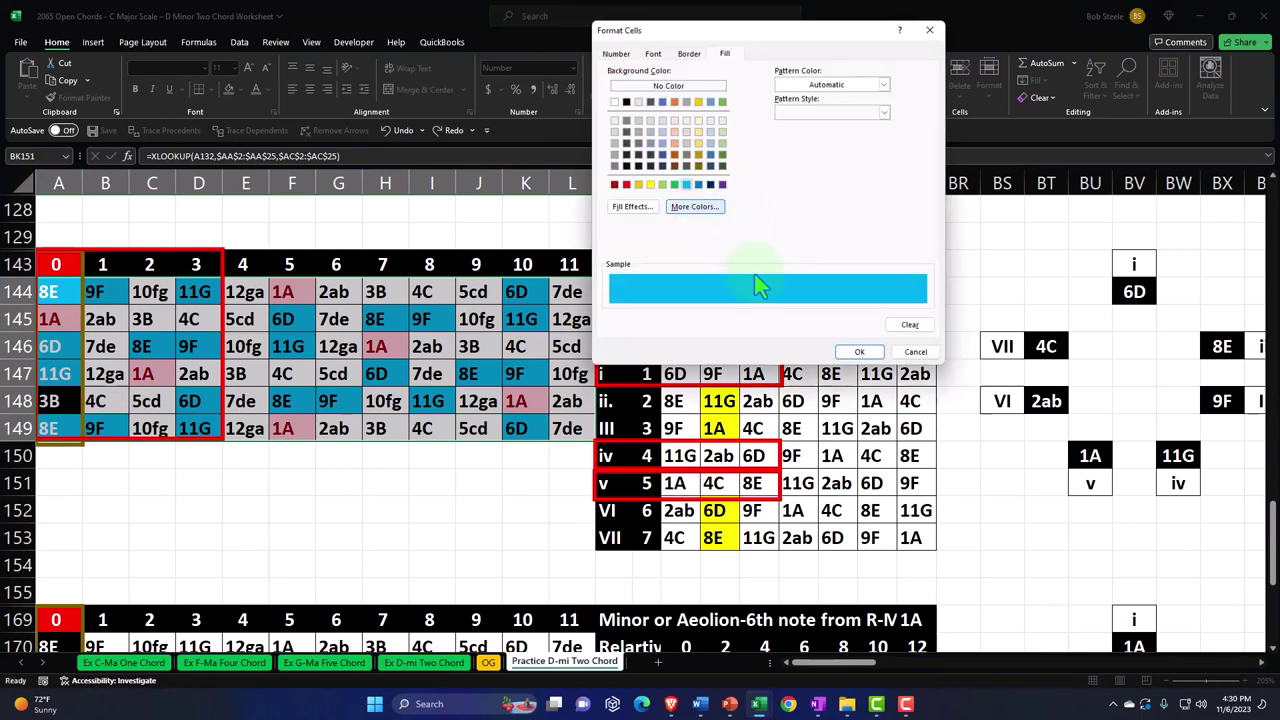
{"action": "left_click", "coordinate": [857, 358]}
{"action": "left_click", "coordinate": [835, 252]}
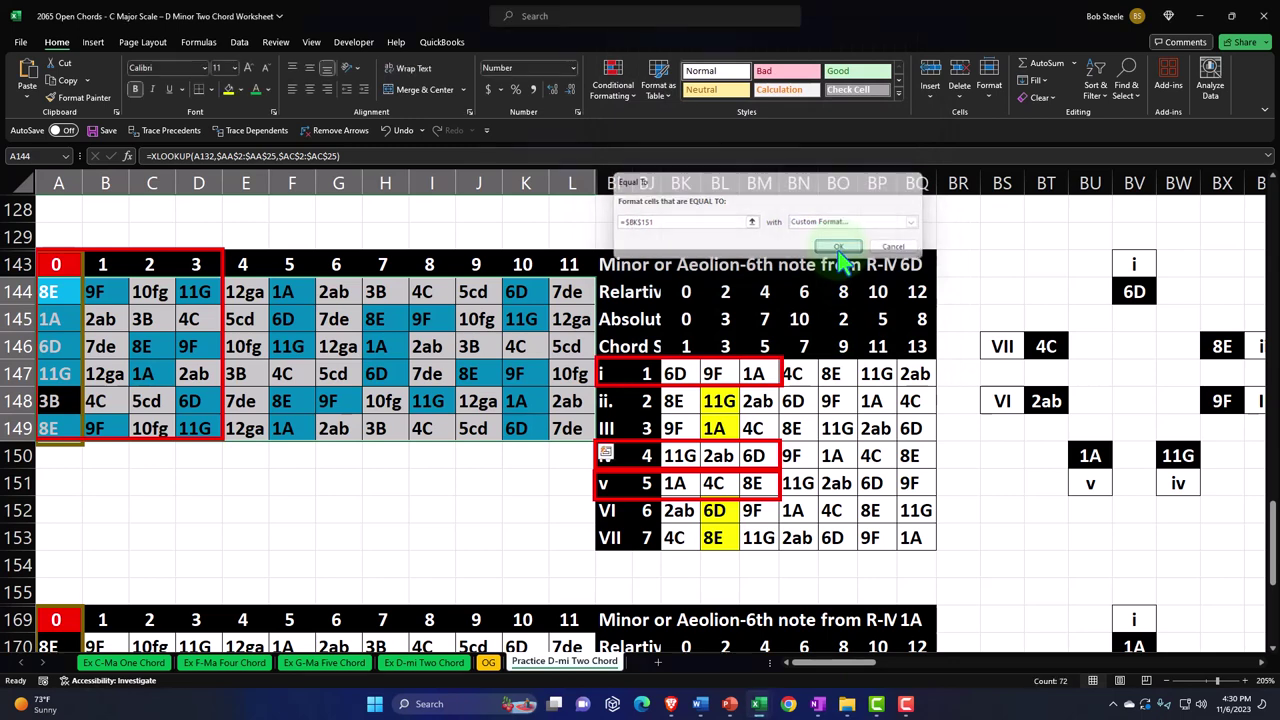
Add an Equal To rule with a custom fill for cells matching 2ab (BK152)
{"action": "left_click", "coordinate": [617, 90]}
{"action": "mouse_move", "coordinate": [640, 122]}
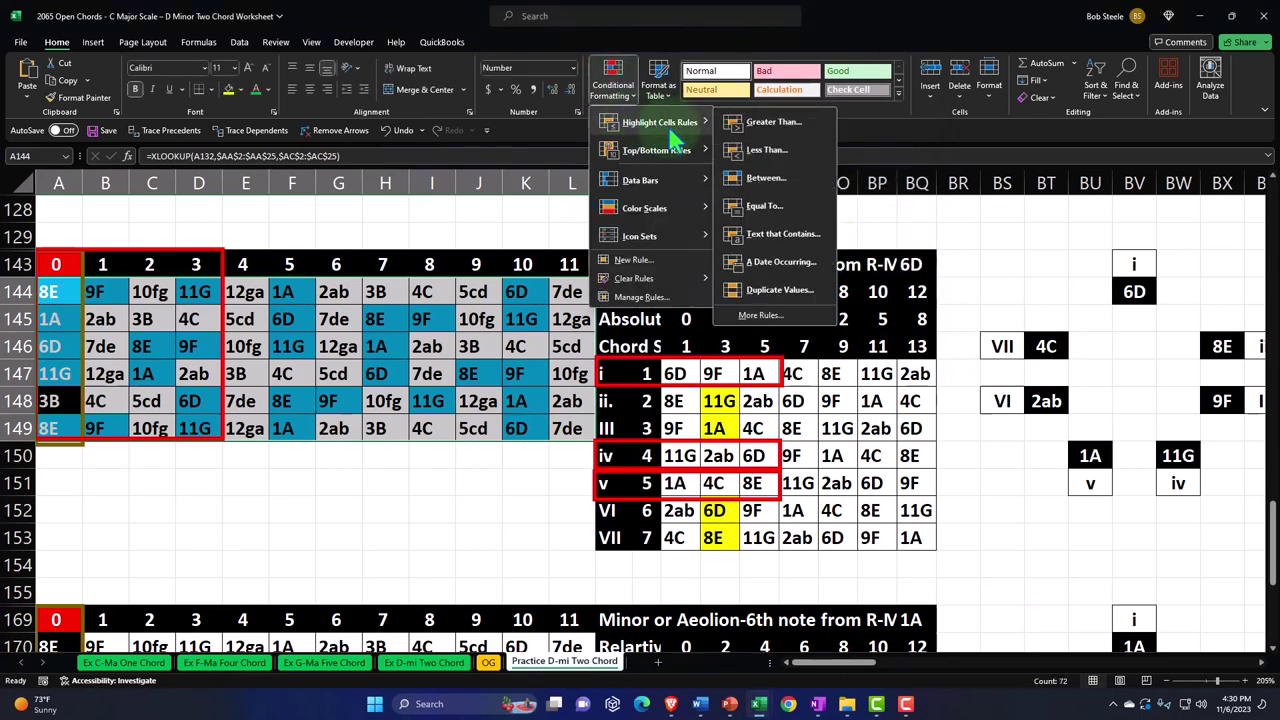
{"action": "left_click", "coordinate": [755, 213]}
{"action": "left_click", "coordinate": [677, 511]}
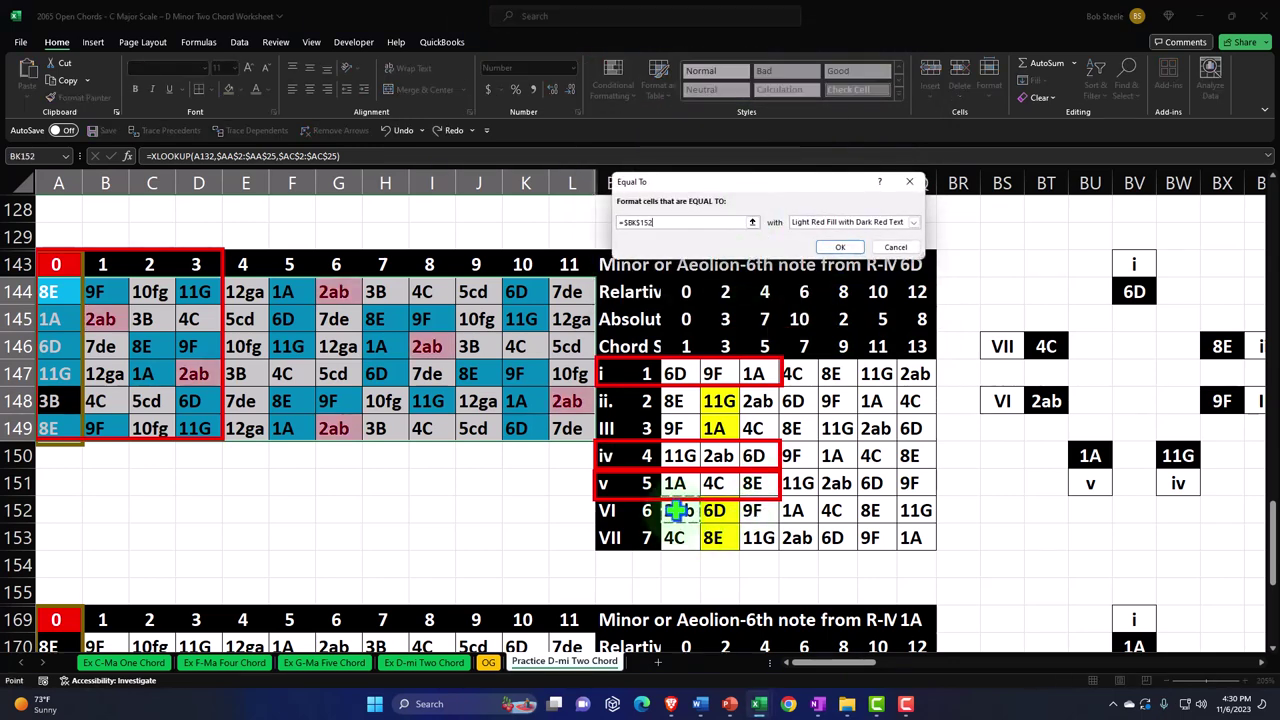
{"action": "left_click", "coordinate": [913, 222]}
{"action": "left_click", "coordinate": [848, 300]}
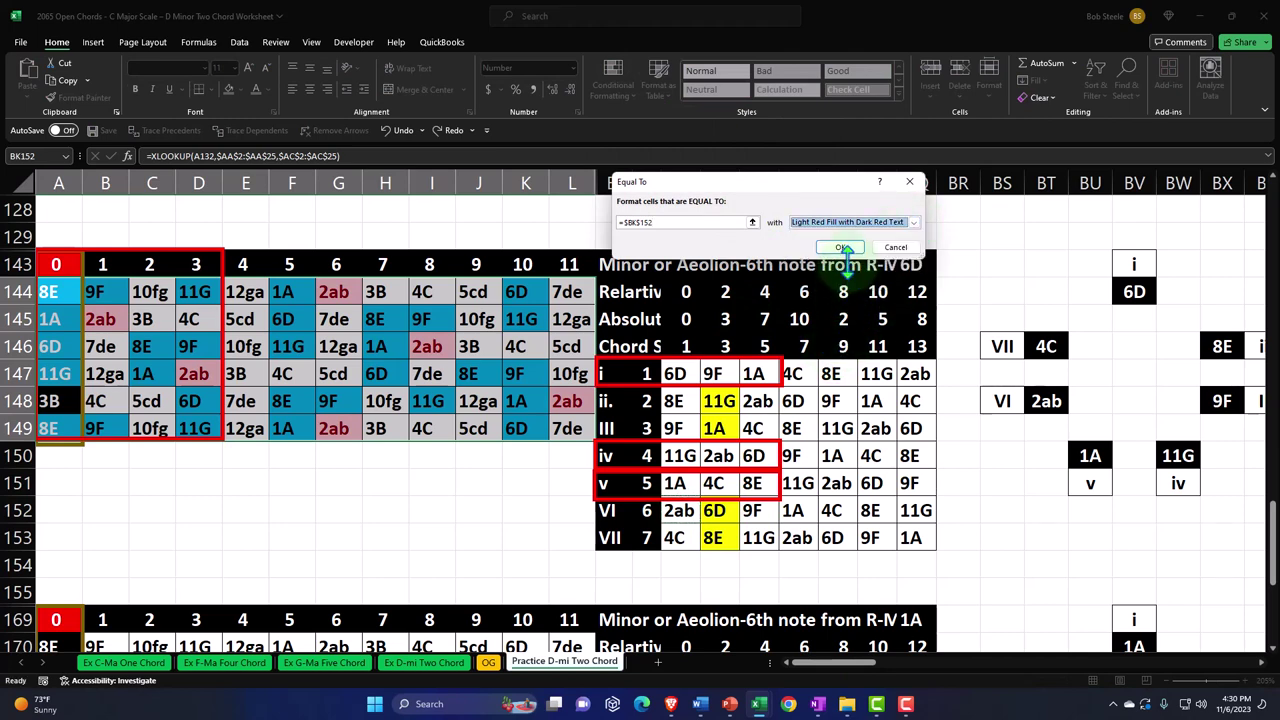
{"action": "left_click", "coordinate": [912, 228]}
{"action": "left_click", "coordinate": [846, 288]}
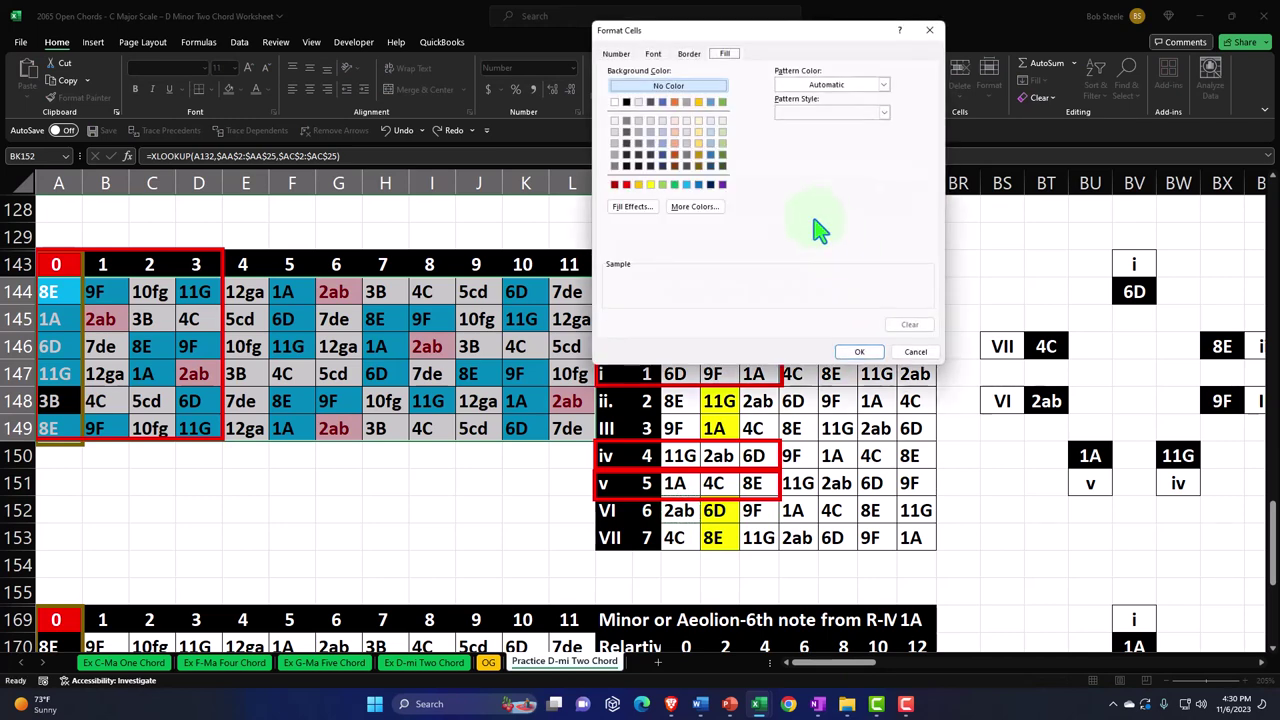
{"action": "left_click", "coordinate": [858, 356]}
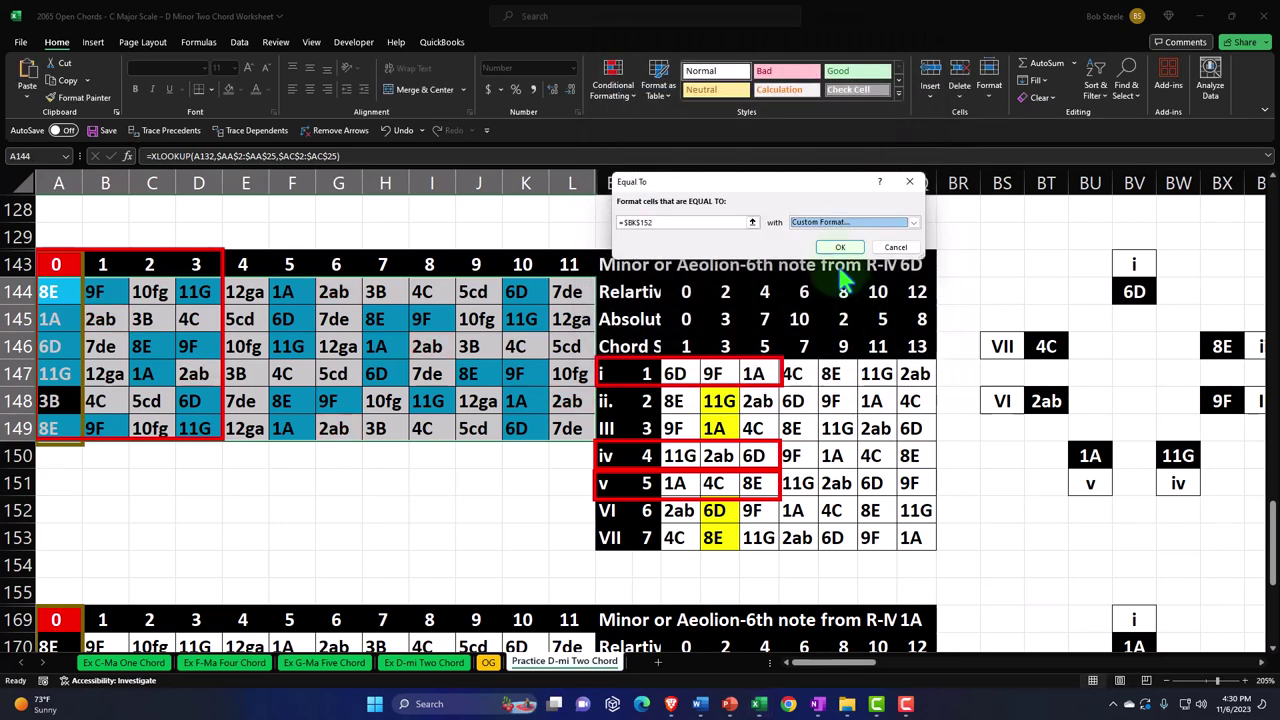
{"action": "left_click", "coordinate": [840, 245]}
Add an Equal To rule giving cells matching 4C (BK153) a light blue fill
{"action": "left_click", "coordinate": [613, 80]}
{"action": "mouse_move", "coordinate": [650, 125]}
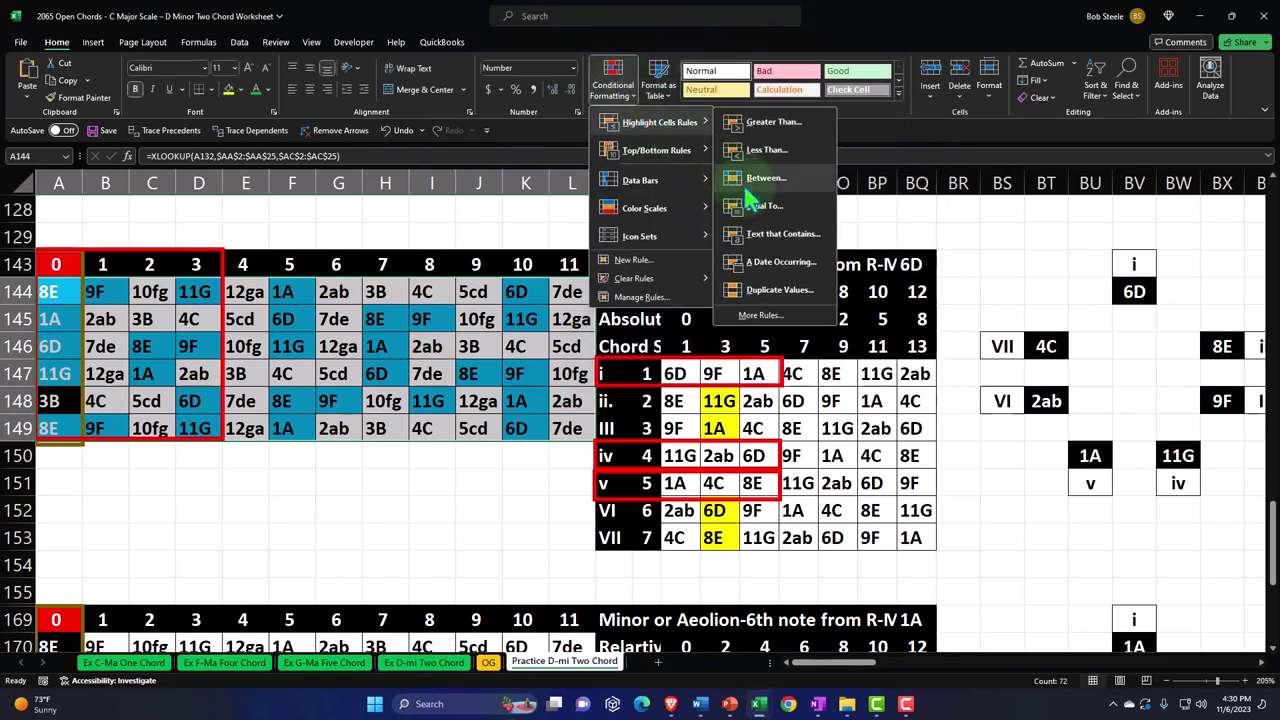
{"action": "left_click", "coordinate": [755, 185]}
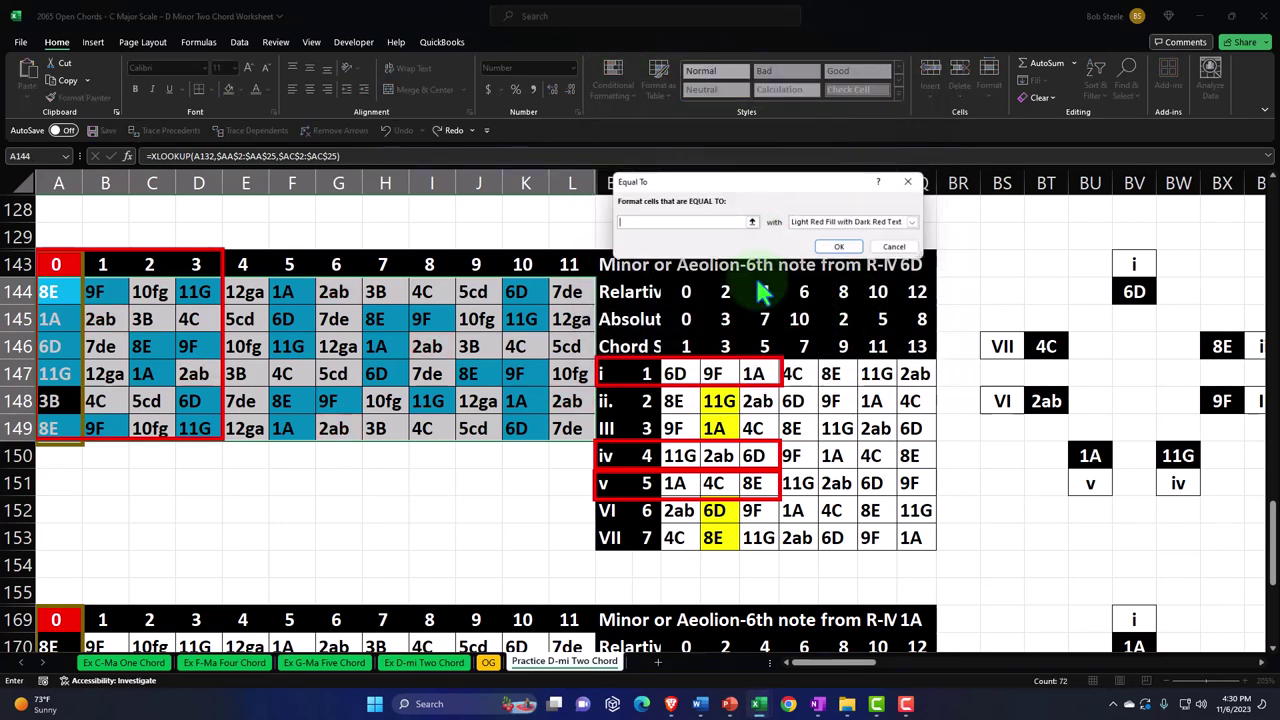
{"action": "left_click", "coordinate": [676, 537]}
{"action": "left_click", "coordinate": [913, 222]}
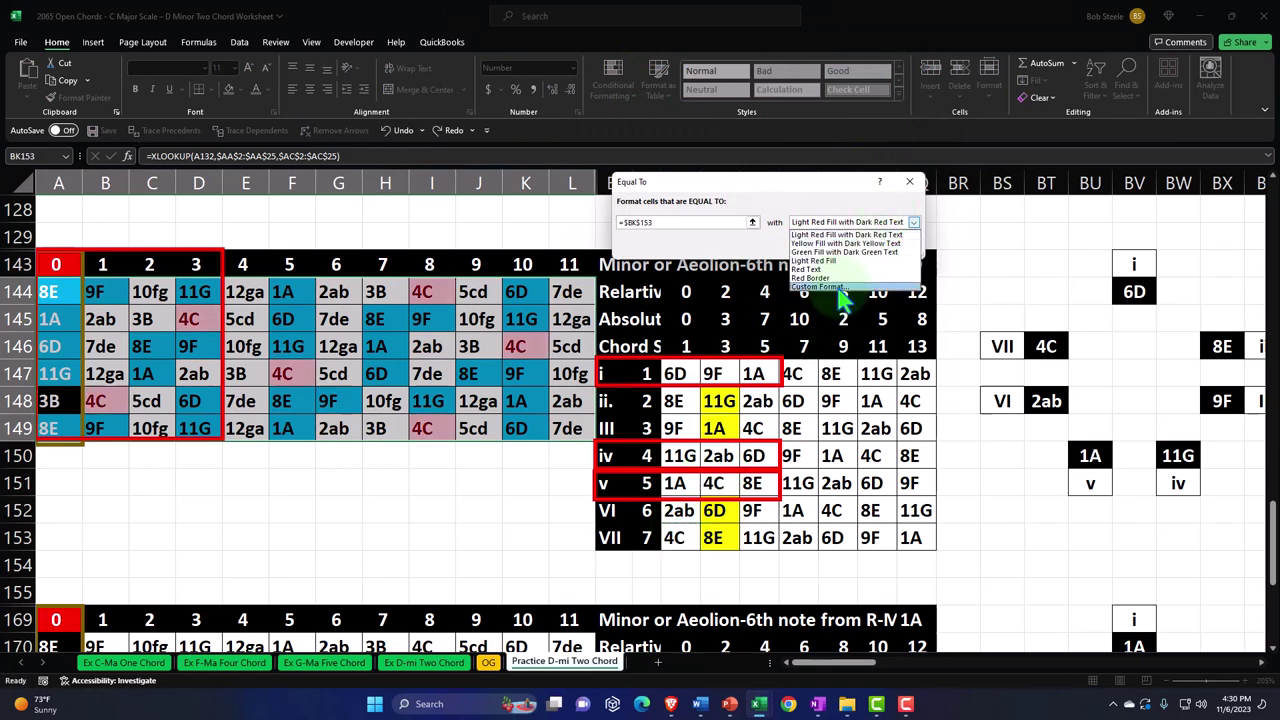
{"action": "left_click", "coordinate": [820, 287]}
{"action": "left_click", "coordinate": [687, 185]}
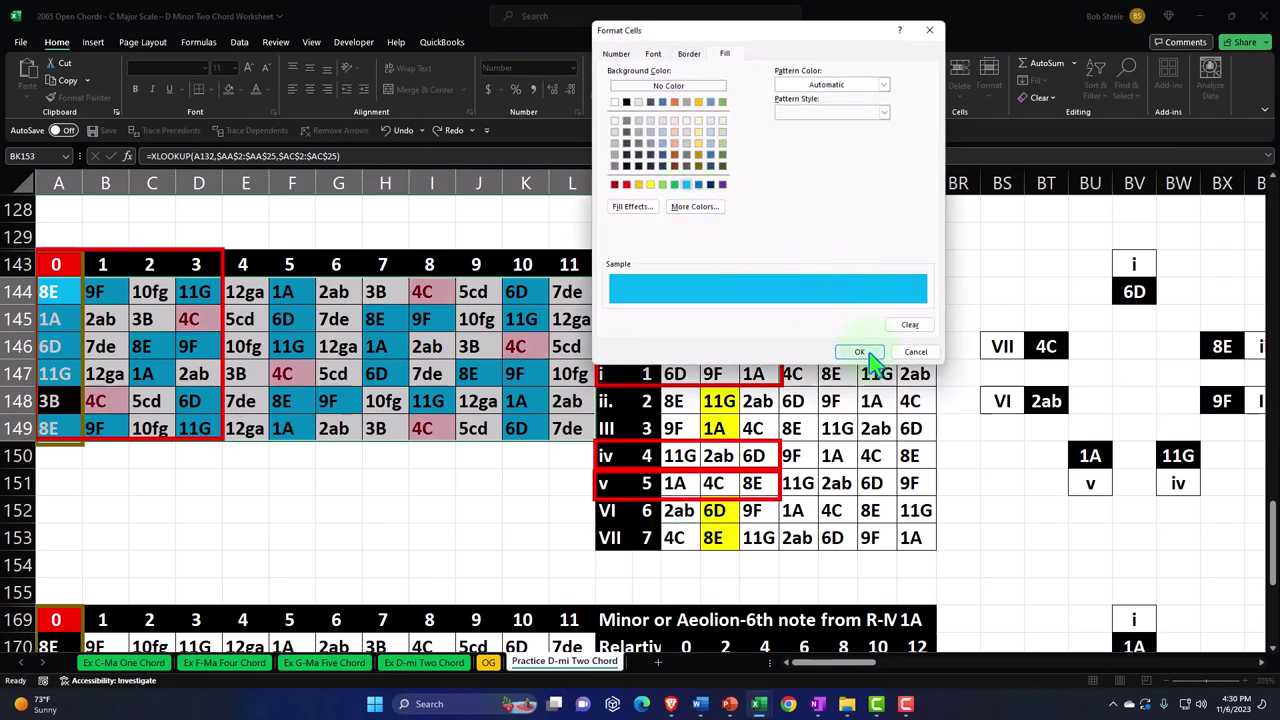
{"action": "left_click", "coordinate": [862, 353]}
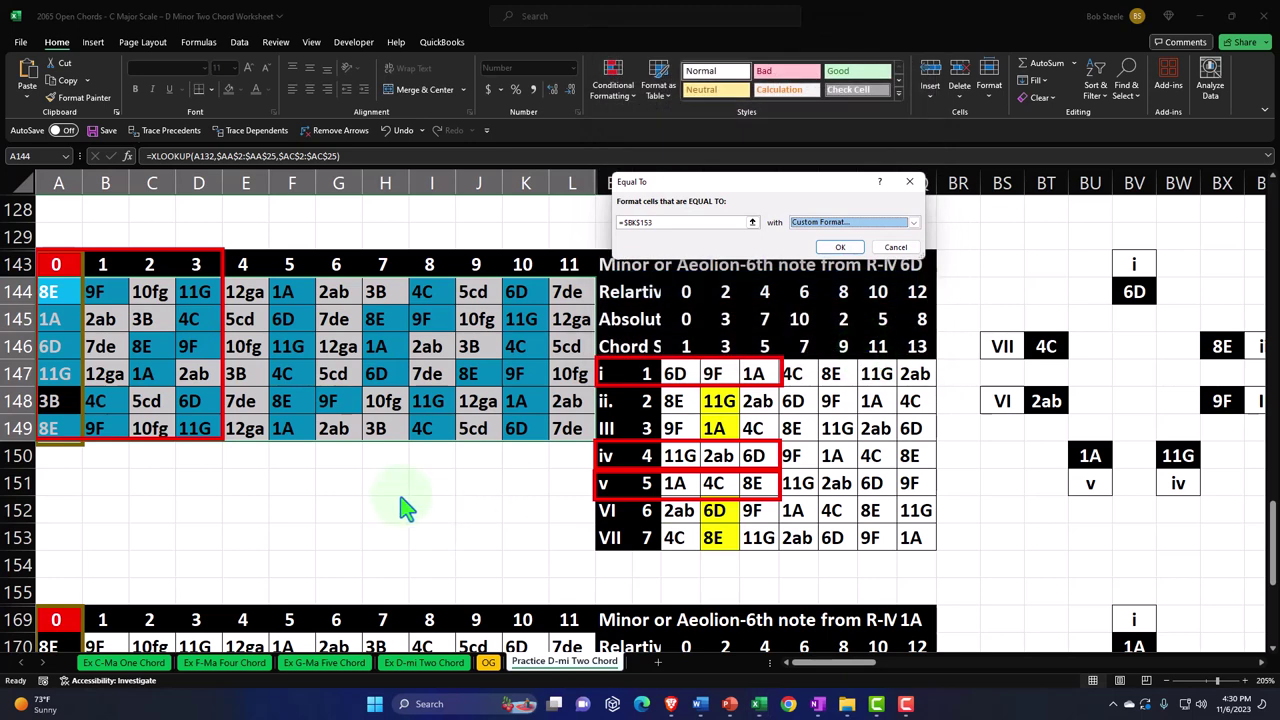
{"action": "key", "text": "Return"}
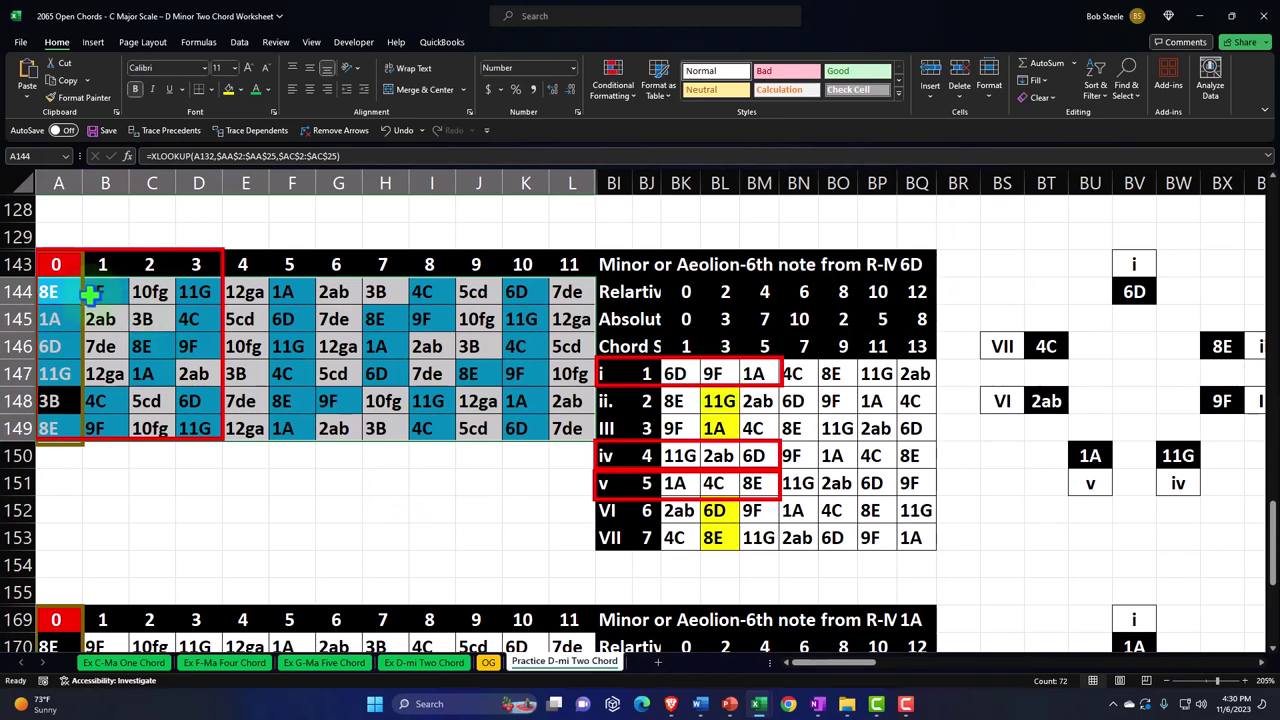
Select block A144:D149 and highlight cells equal to 6D (BK147) green
{"action": "left_click_drag", "start_coordinate": [60, 292], "coordinate": [190, 422]}
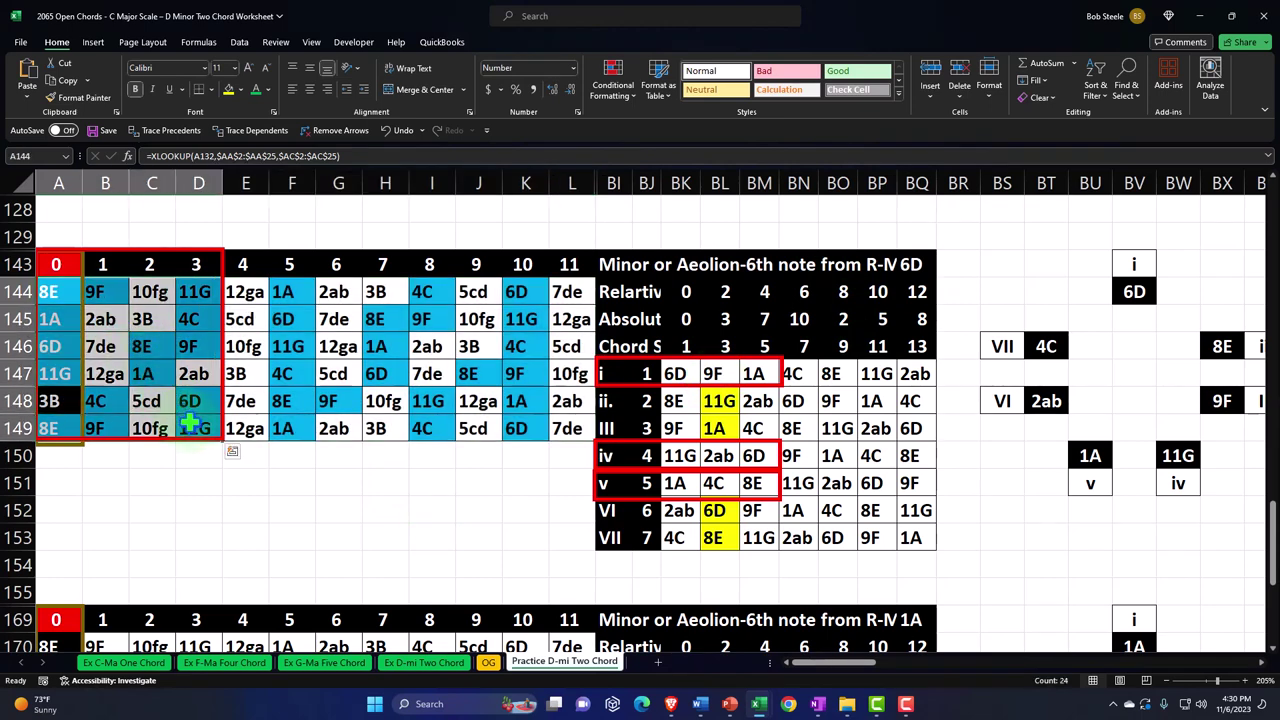
{"action": "left_click", "coordinate": [612, 80]}
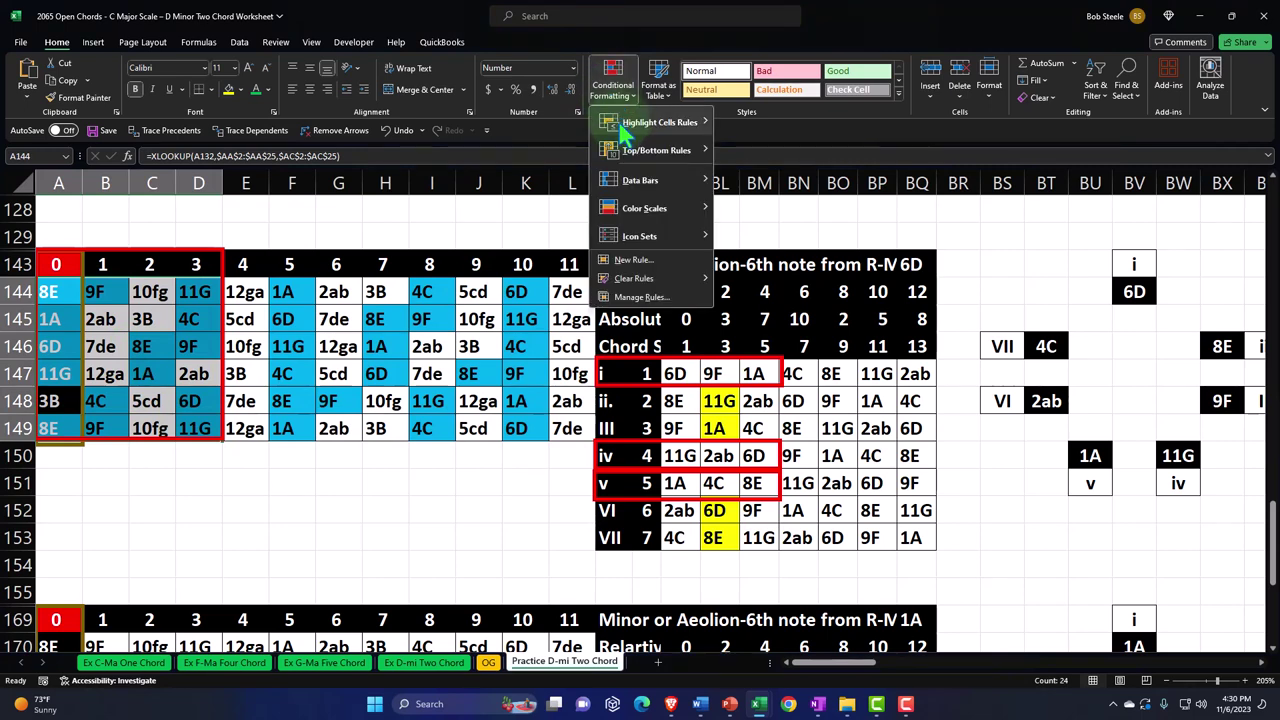
{"action": "mouse_move", "coordinate": [660, 122]}
{"action": "left_click", "coordinate": [748, 207]}
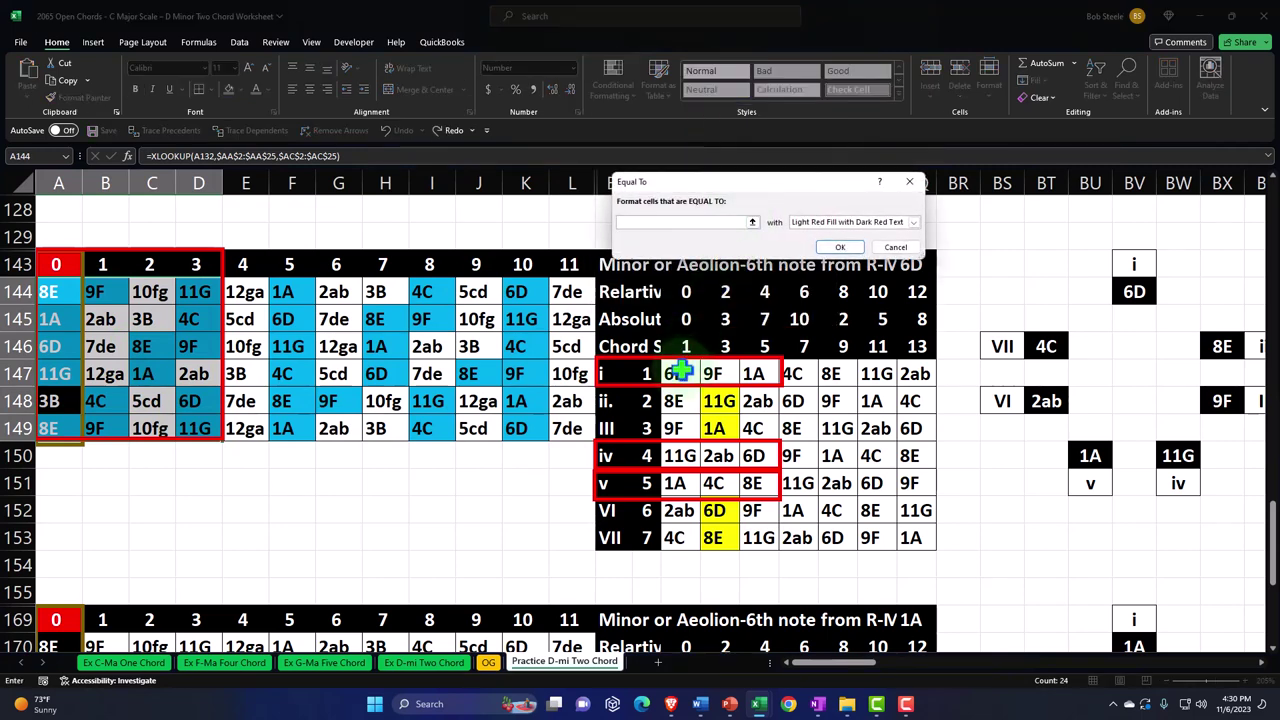
{"action": "left_click", "coordinate": [680, 373]}
{"action": "left_click", "coordinate": [865, 222]}
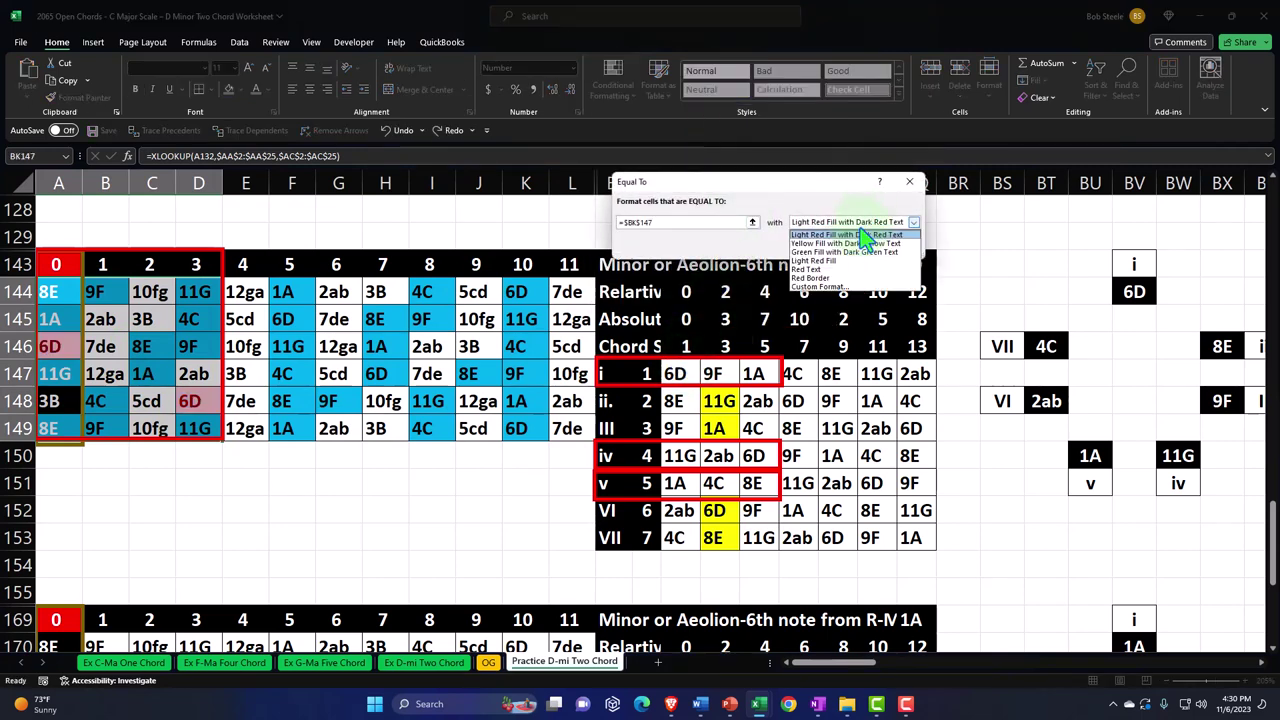
{"action": "left_click", "coordinate": [843, 258]}
{"action": "left_click", "coordinate": [840, 248]}
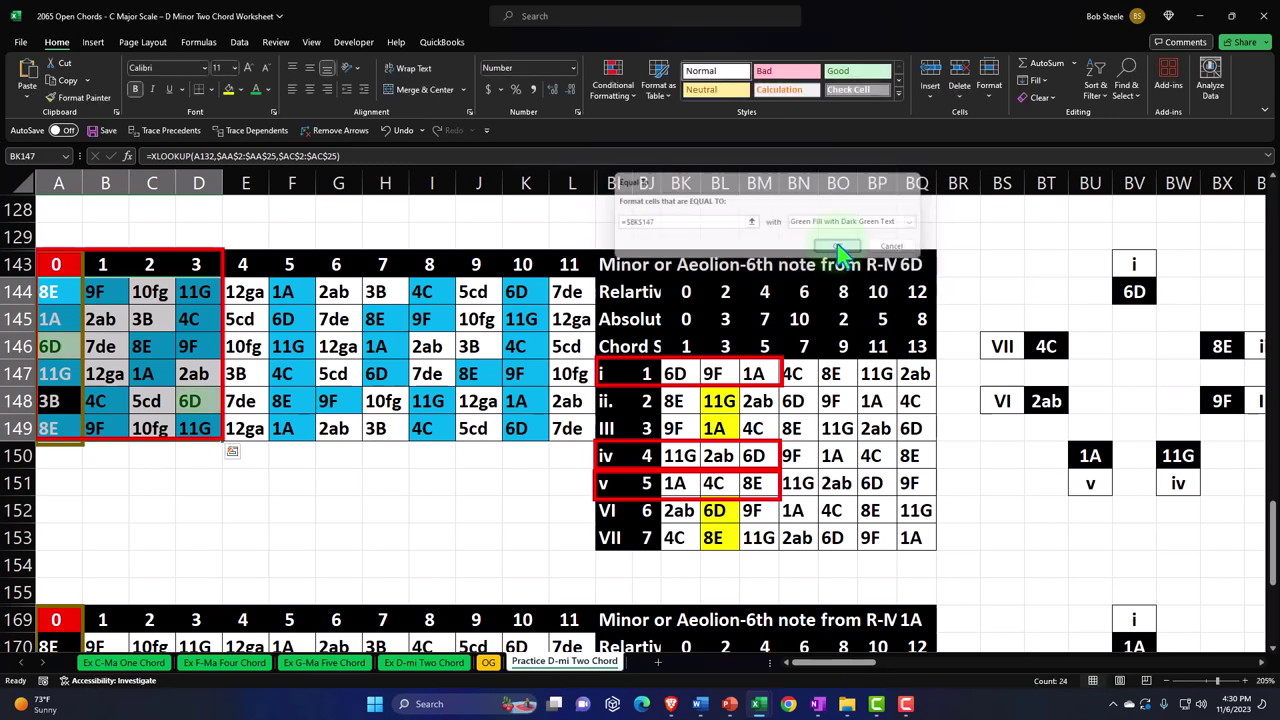
Highlight cells in the block equal to 9F (BL147) with light red fill
{"action": "left_click", "coordinate": [613, 80]}
{"action": "mouse_move", "coordinate": [636, 128]}
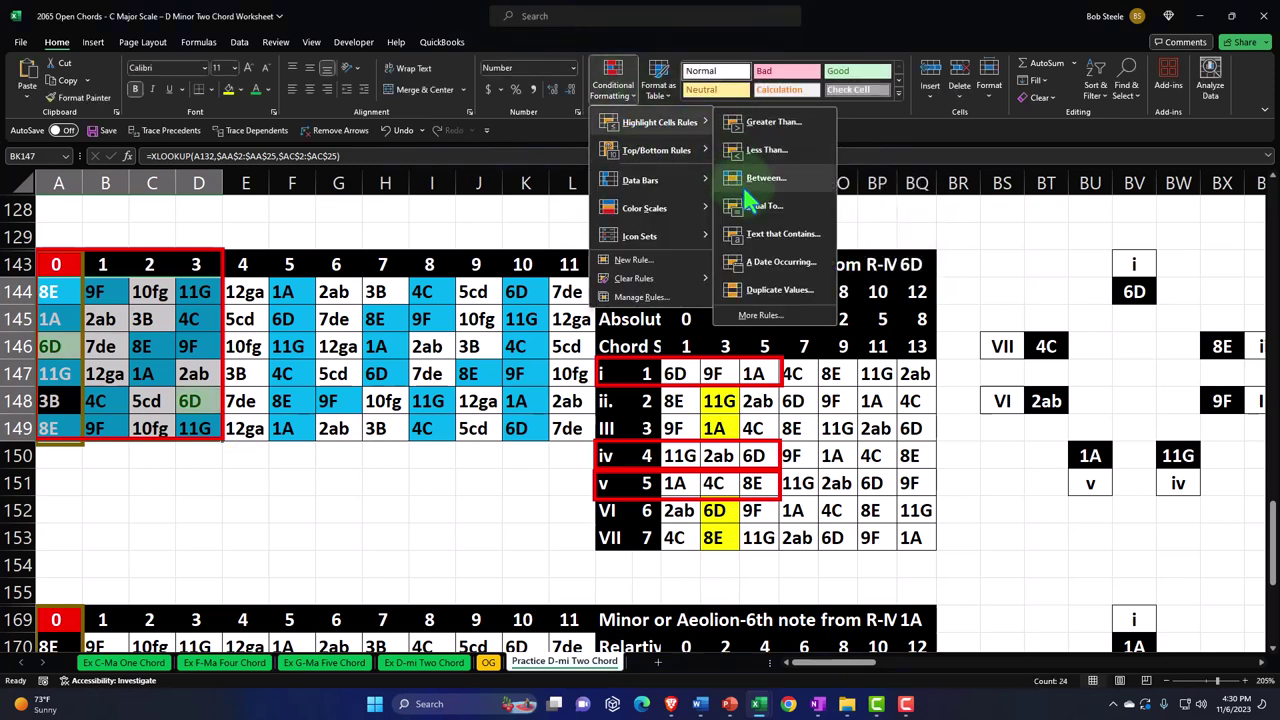
{"action": "left_click", "coordinate": [758, 205]}
{"action": "left_click", "coordinate": [720, 373]}
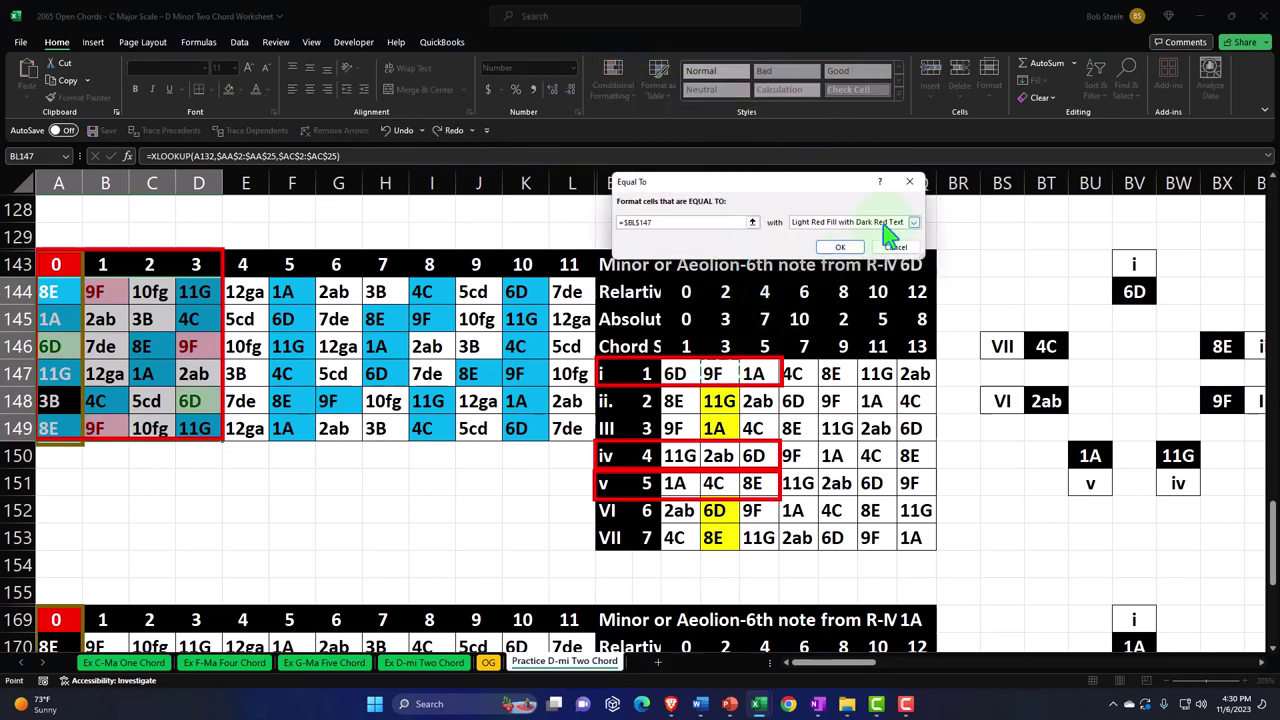
{"action": "left_click", "coordinate": [895, 222]}
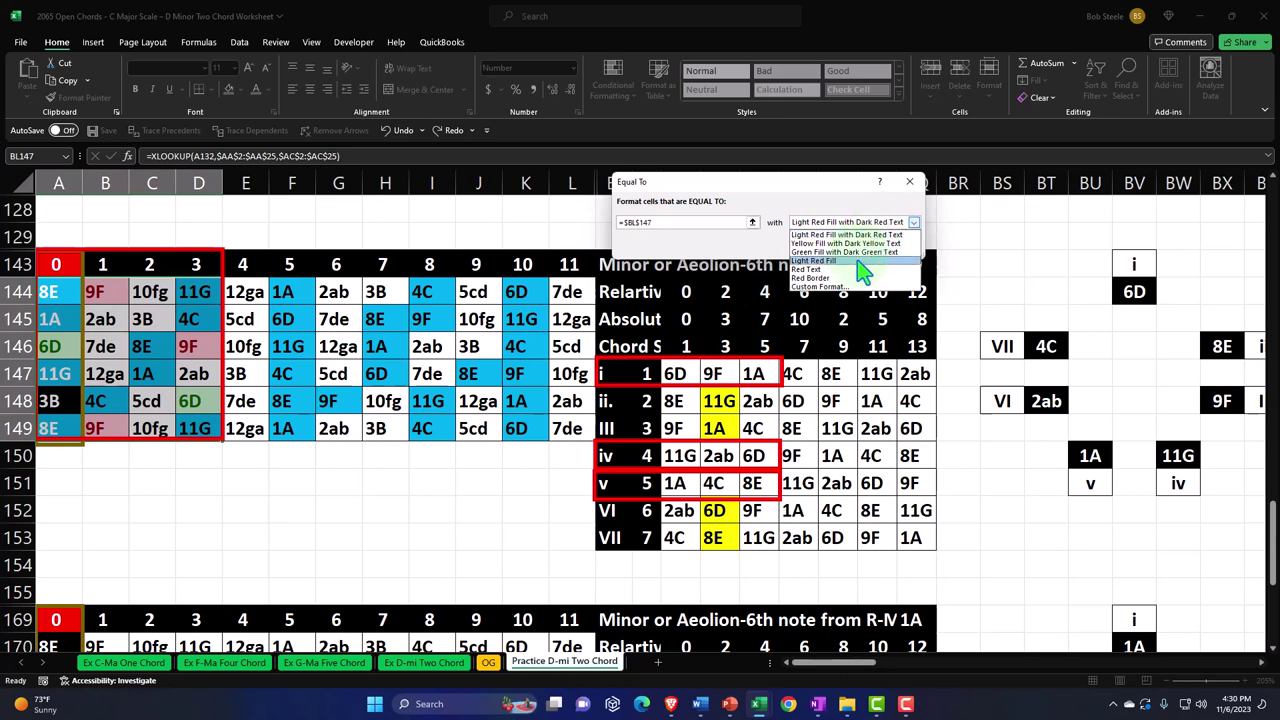
{"action": "left_click", "coordinate": [846, 234]}
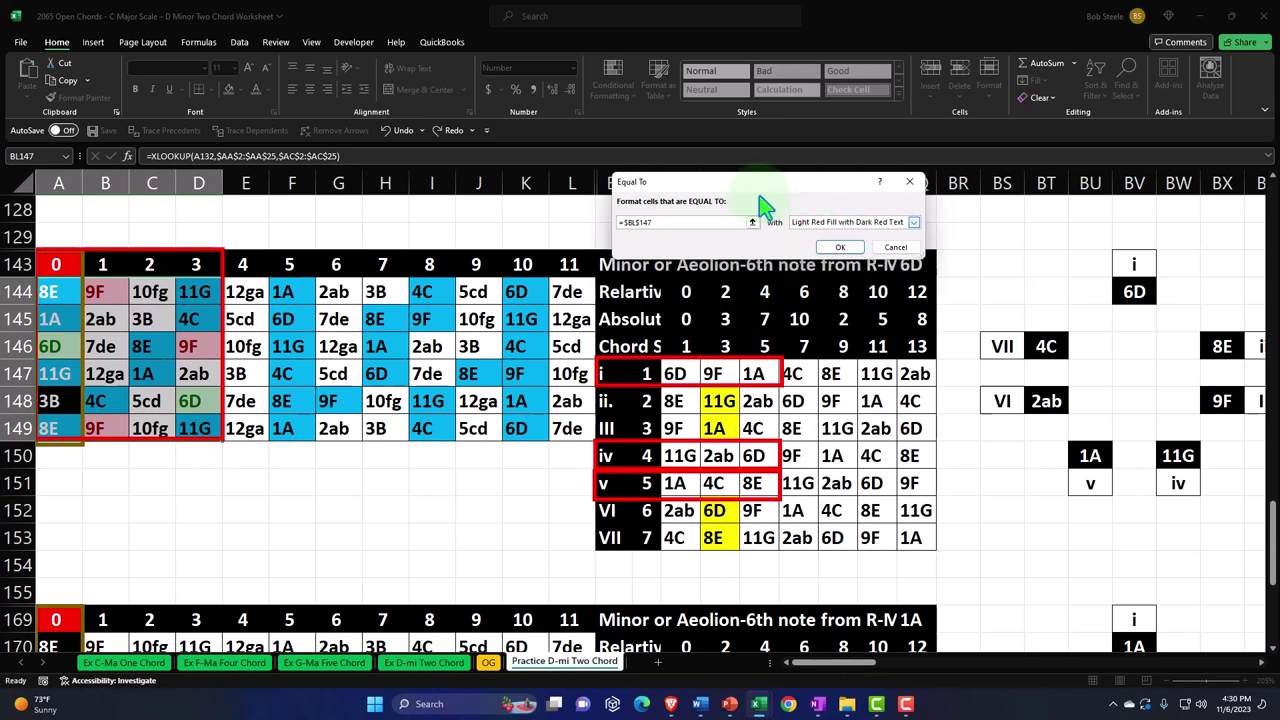
{"action": "left_click", "coordinate": [841, 248]}
Highlight cells in the block equal to 1A (BM147) with yellow fill
{"action": "left_click", "coordinate": [612, 80]}
{"action": "mouse_move", "coordinate": [660, 122]}
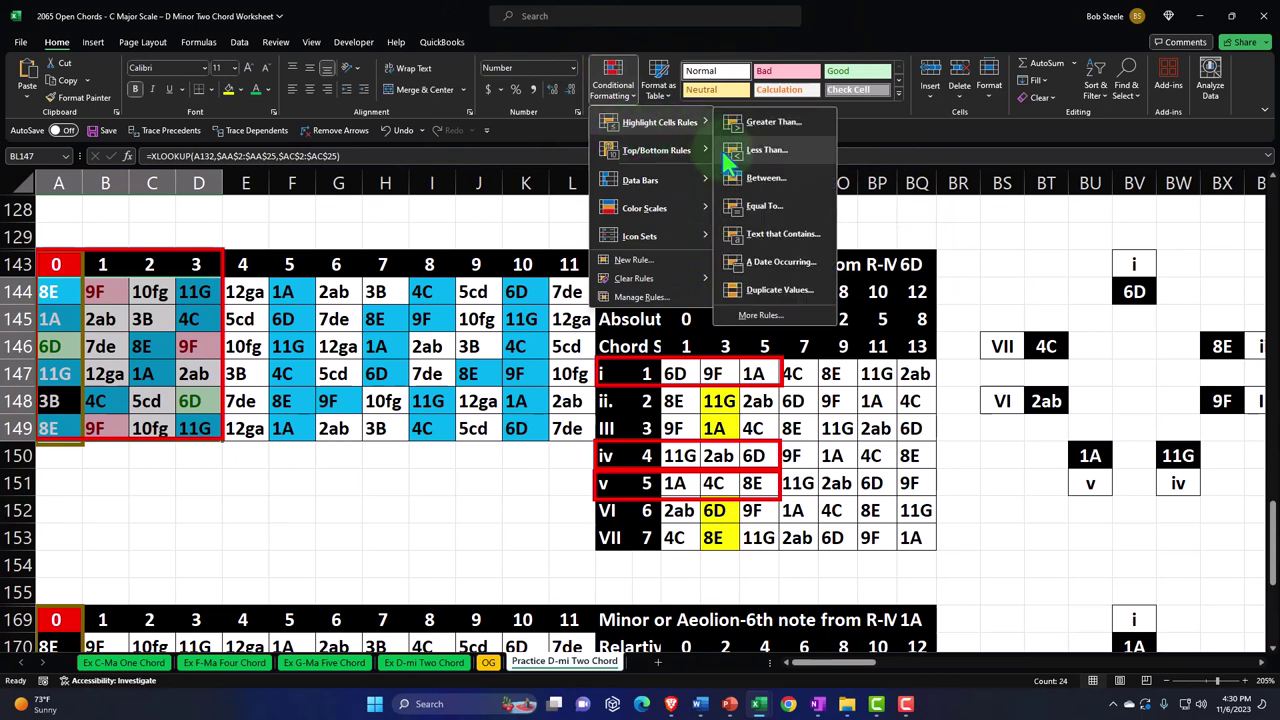
{"action": "left_click", "coordinate": [764, 206]}
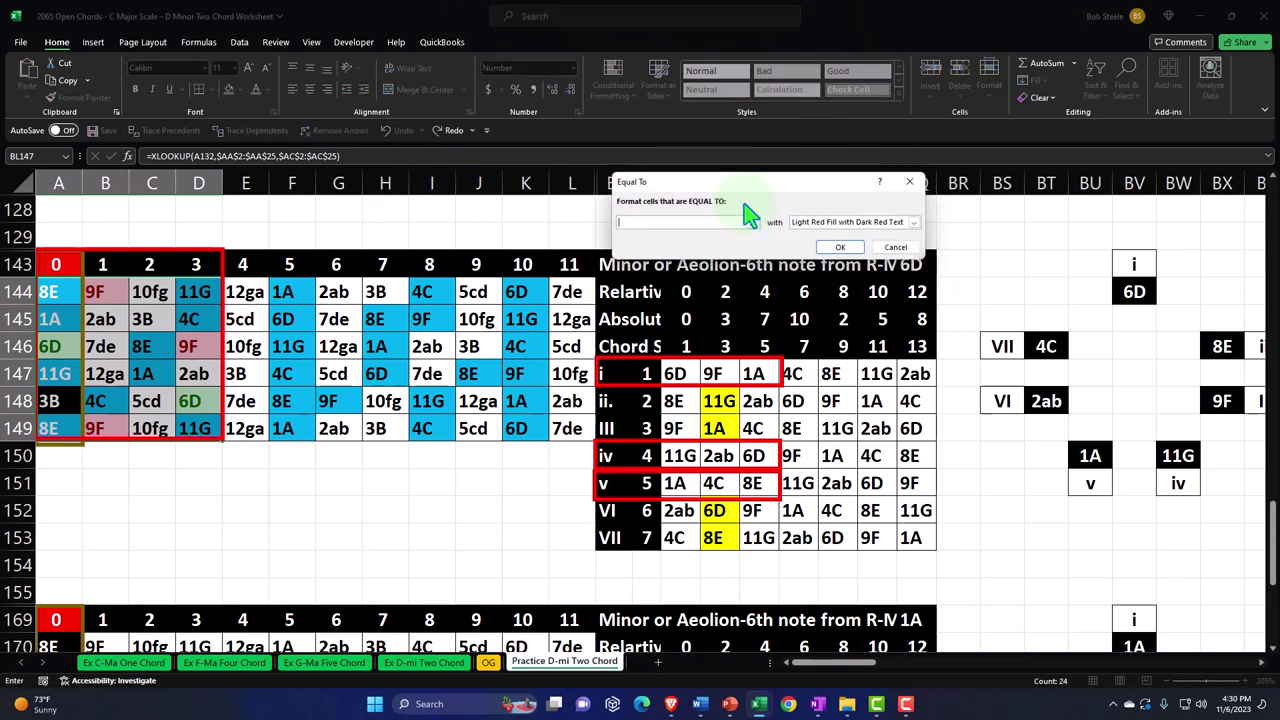
{"action": "left_click", "coordinate": [752, 372]}
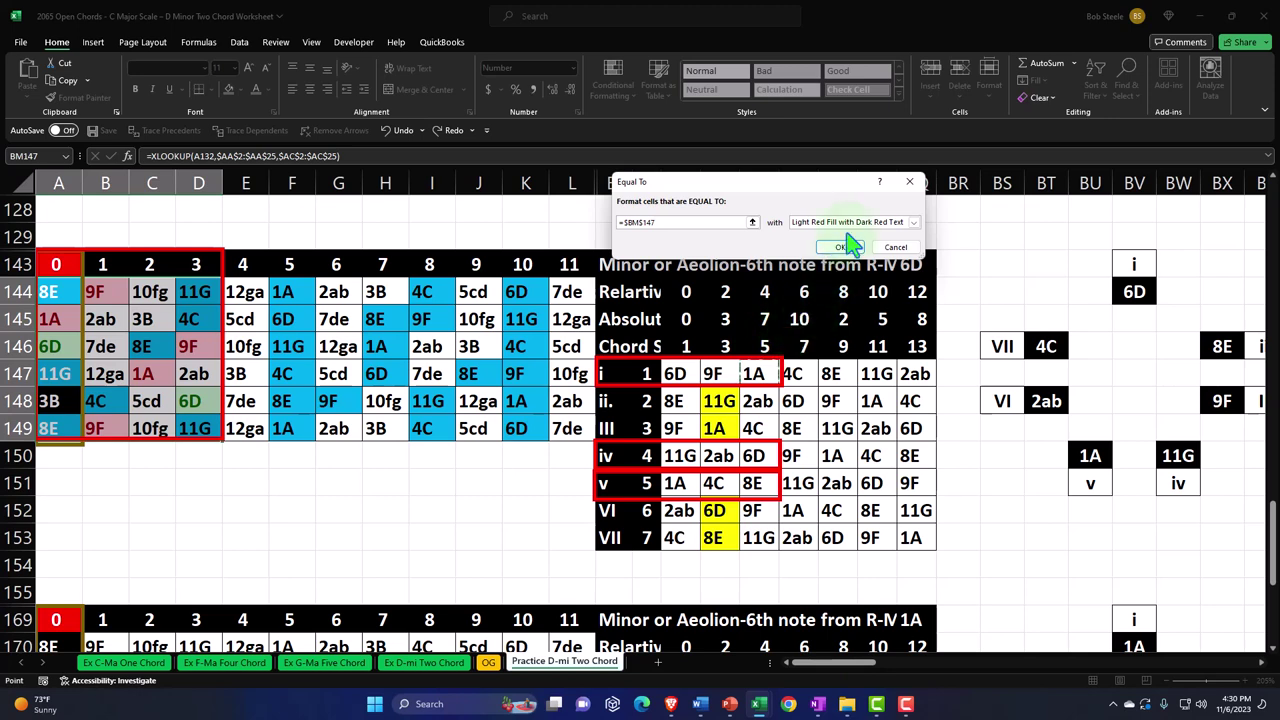
{"action": "left_click", "coordinate": [850, 223]}
{"action": "left_click", "coordinate": [825, 242]}
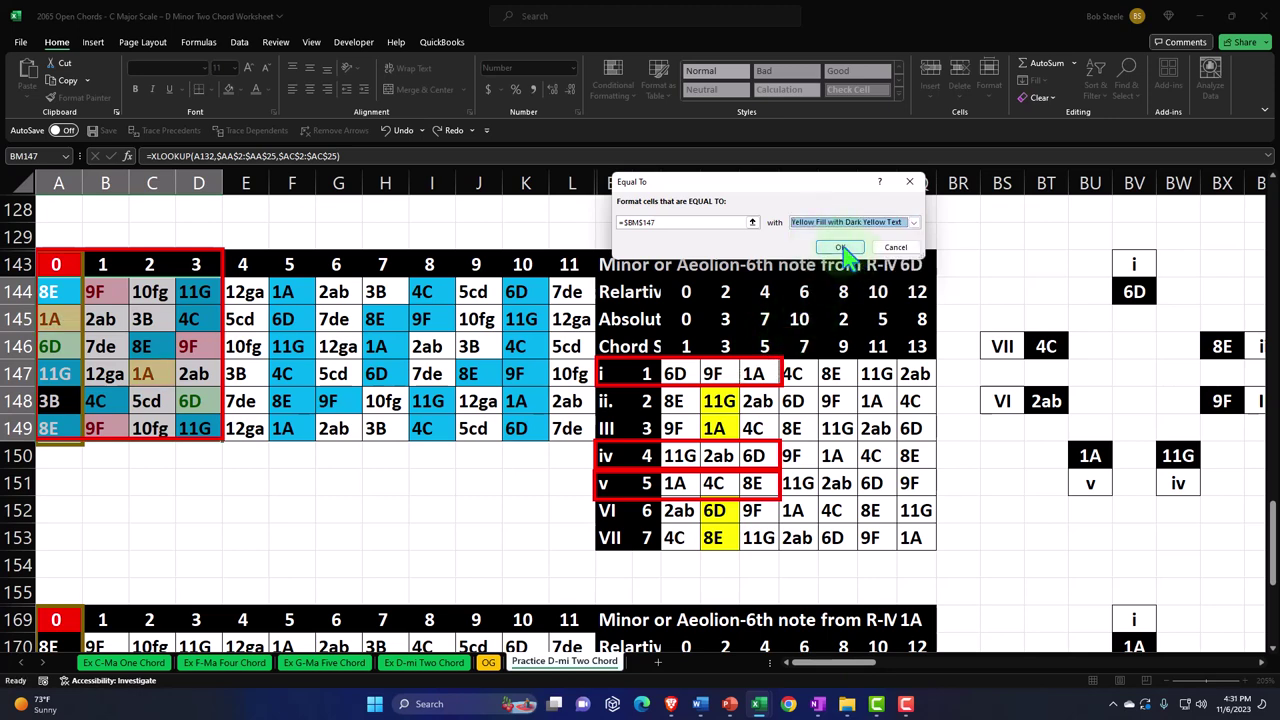
{"action": "left_click", "coordinate": [843, 248]}
{"action": "left_click", "coordinate": [565, 483]}
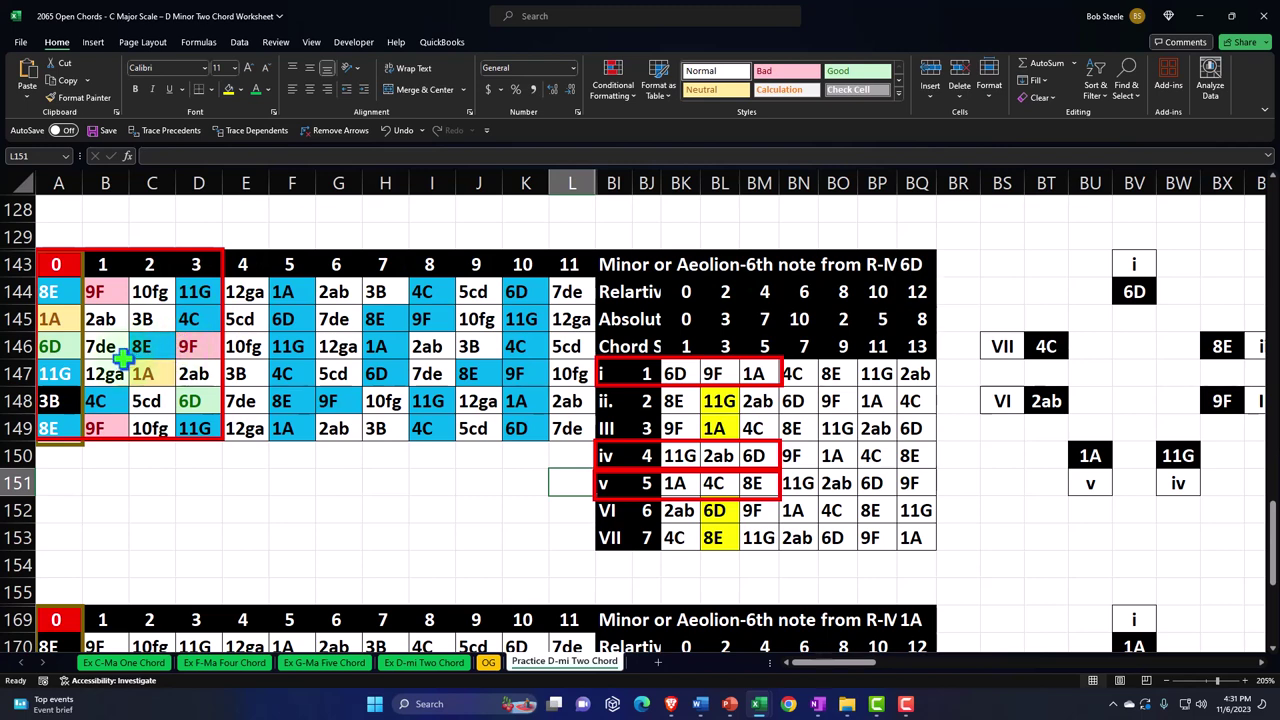
Format-paint chord i's table cells: 6D green, 9F pink, 1A yellow in BK147:BM147
{"action": "left_click", "coordinate": [190, 399]}
{"action": "left_click", "coordinate": [80, 97]}
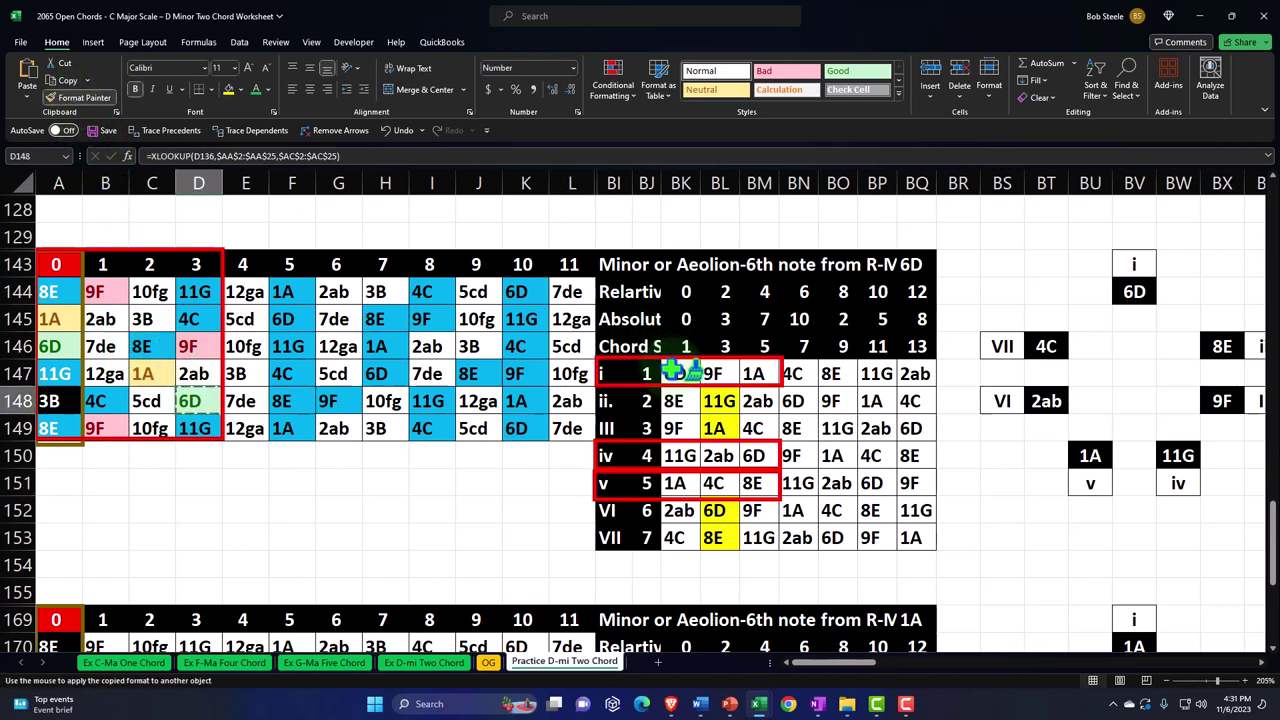
{"action": "left_click", "coordinate": [676, 372]}
{"action": "left_click", "coordinate": [190, 346]}
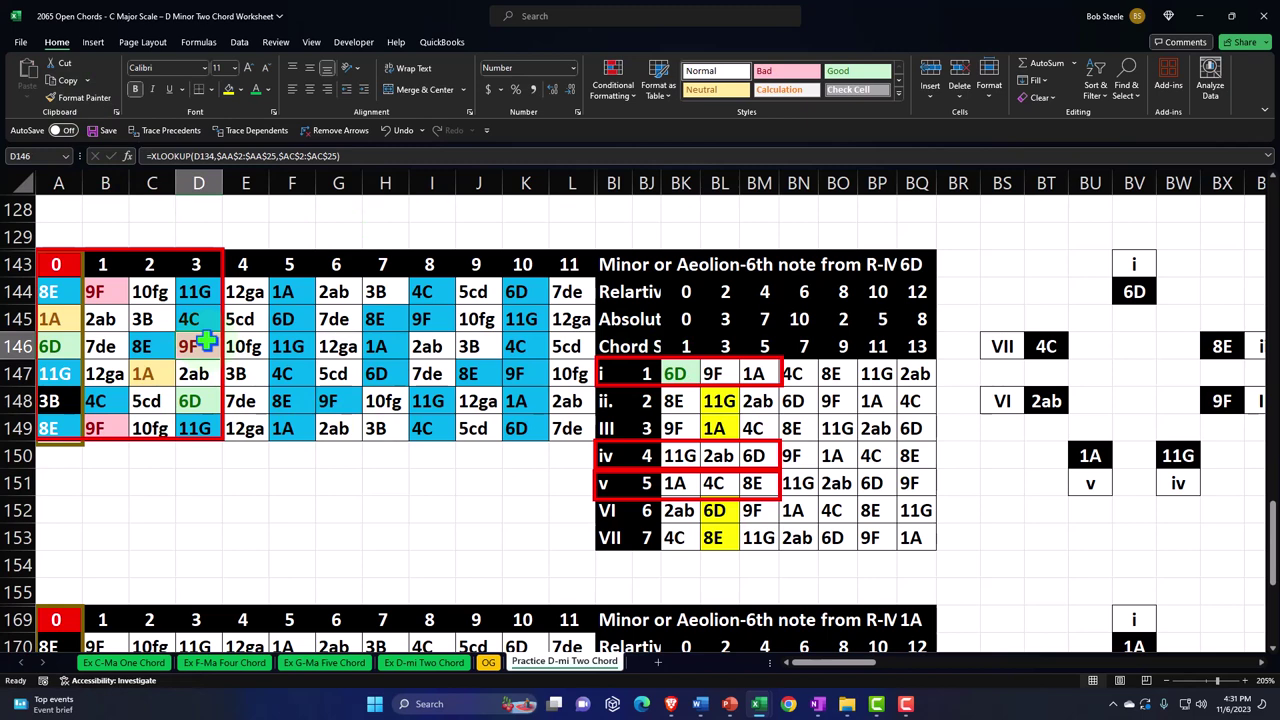
{"action": "left_click", "coordinate": [80, 97]}
{"action": "left_click", "coordinate": [718, 372]}
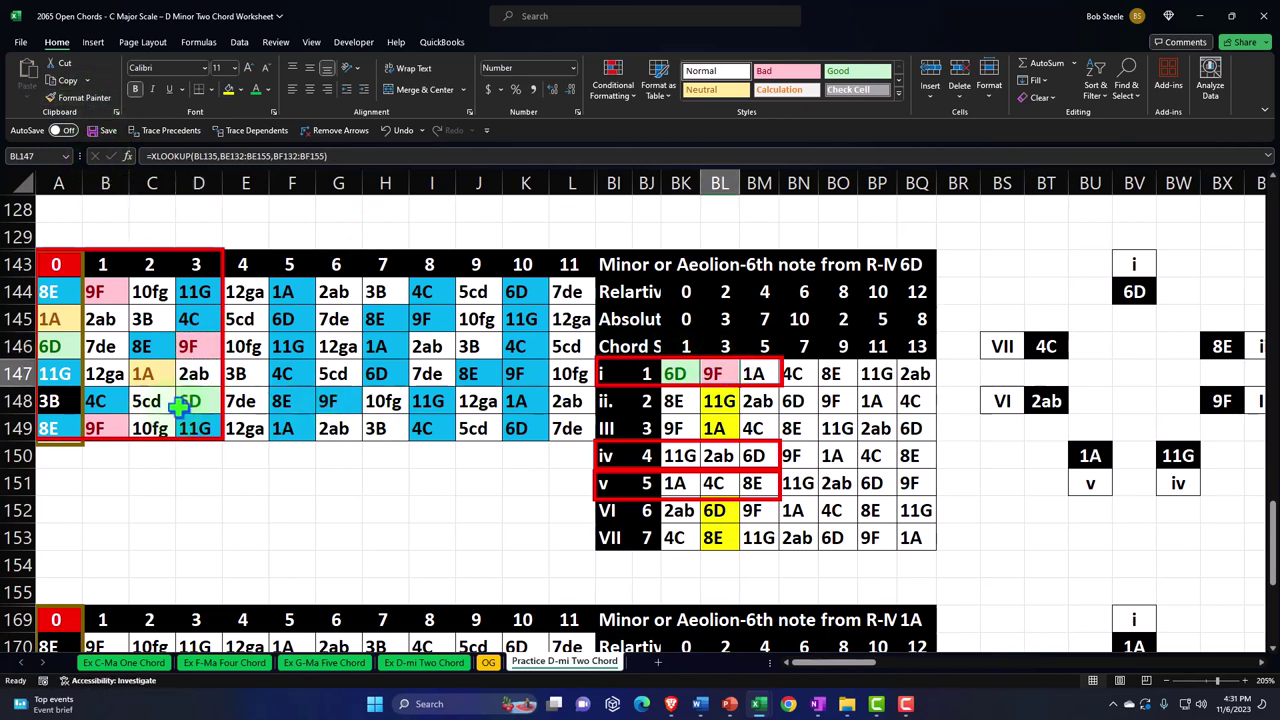
{"action": "left_click", "coordinate": [148, 374]}
{"action": "left_click", "coordinate": [80, 97]}
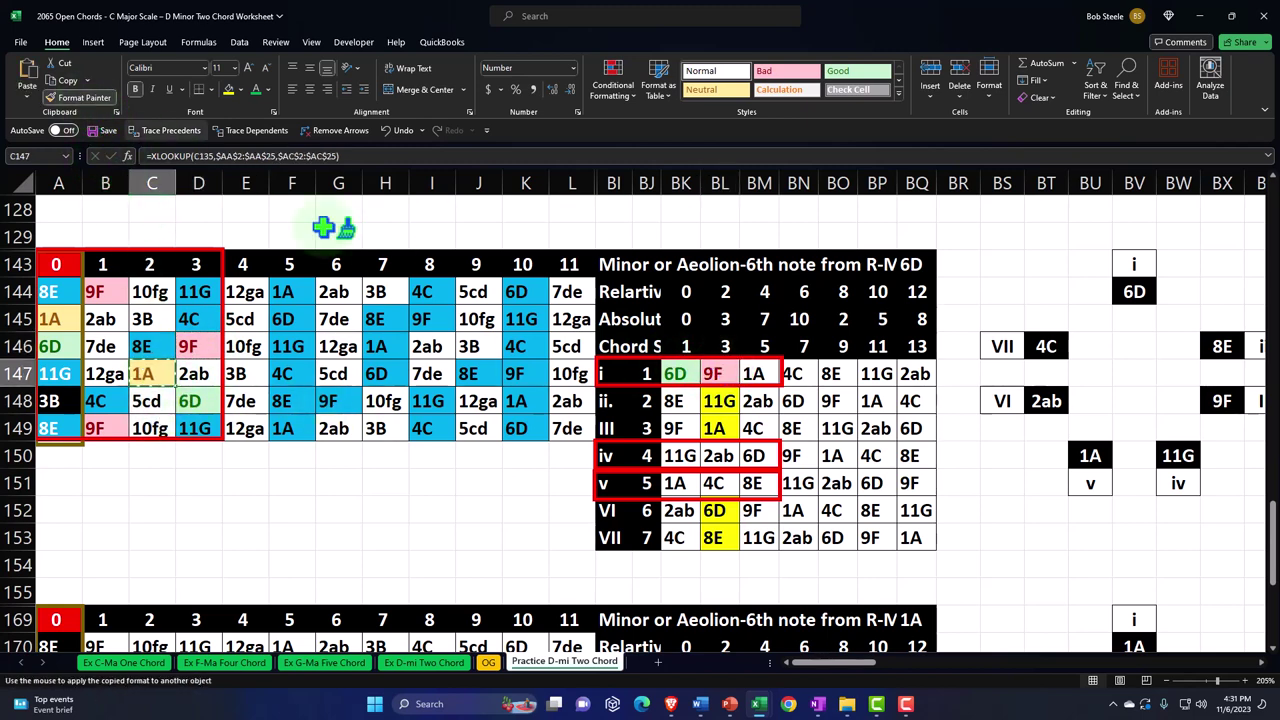
{"action": "left_click", "coordinate": [755, 373]}
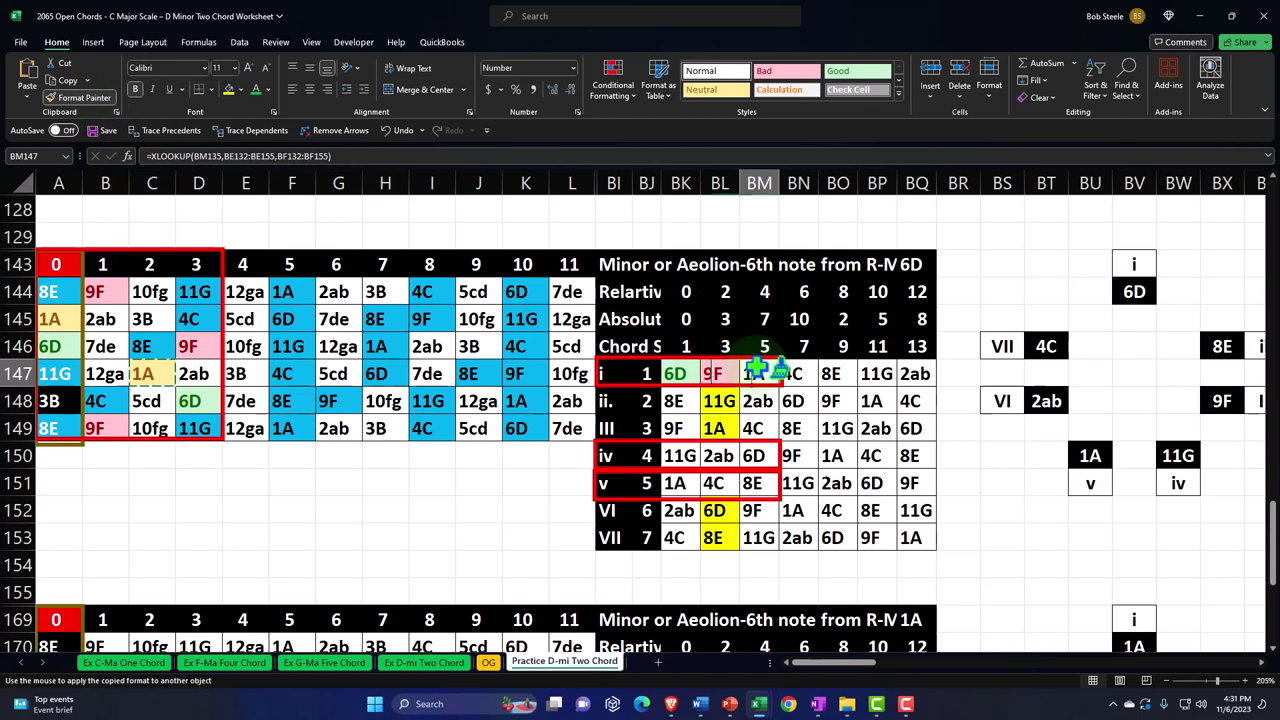
Duplicate the red box, move it to frame columns F–I, and select F144:I149
{"action": "left_click", "coordinate": [222, 293]}
{"action": "left_click_drag", "start_coordinate": [232, 310], "coordinate": [253, 331]}
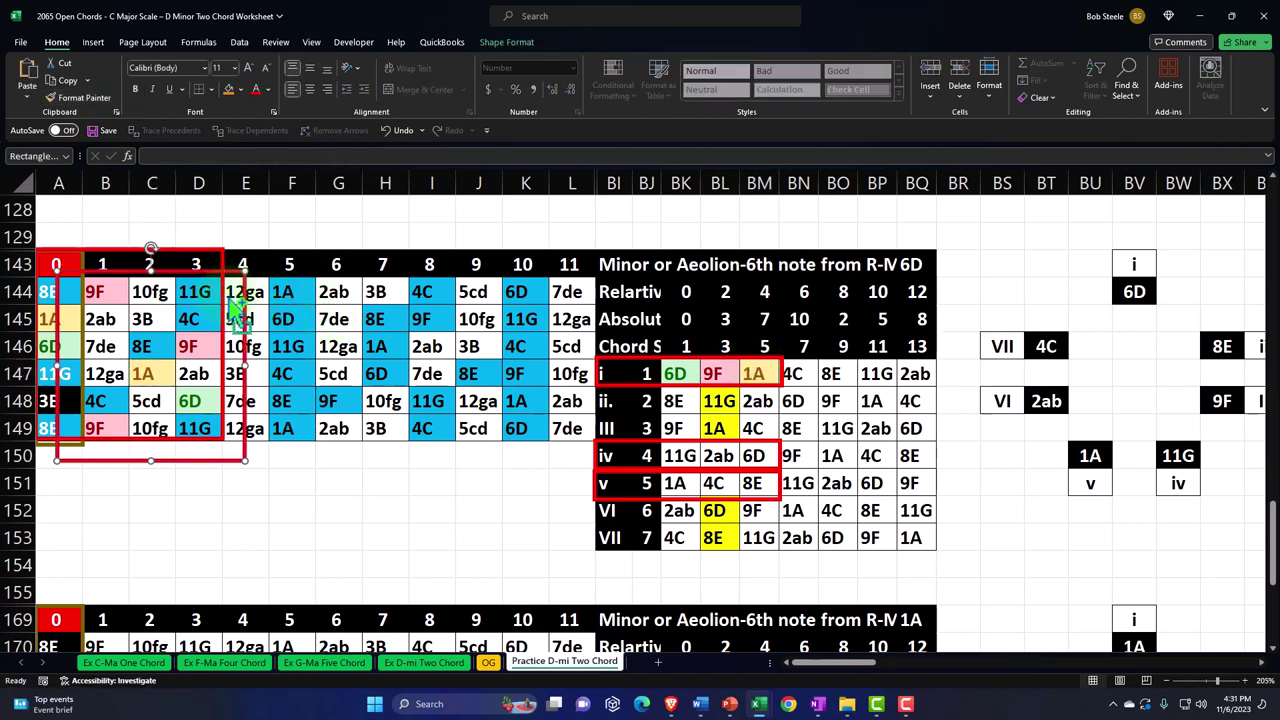
{"action": "left_click", "coordinate": [672, 456]}
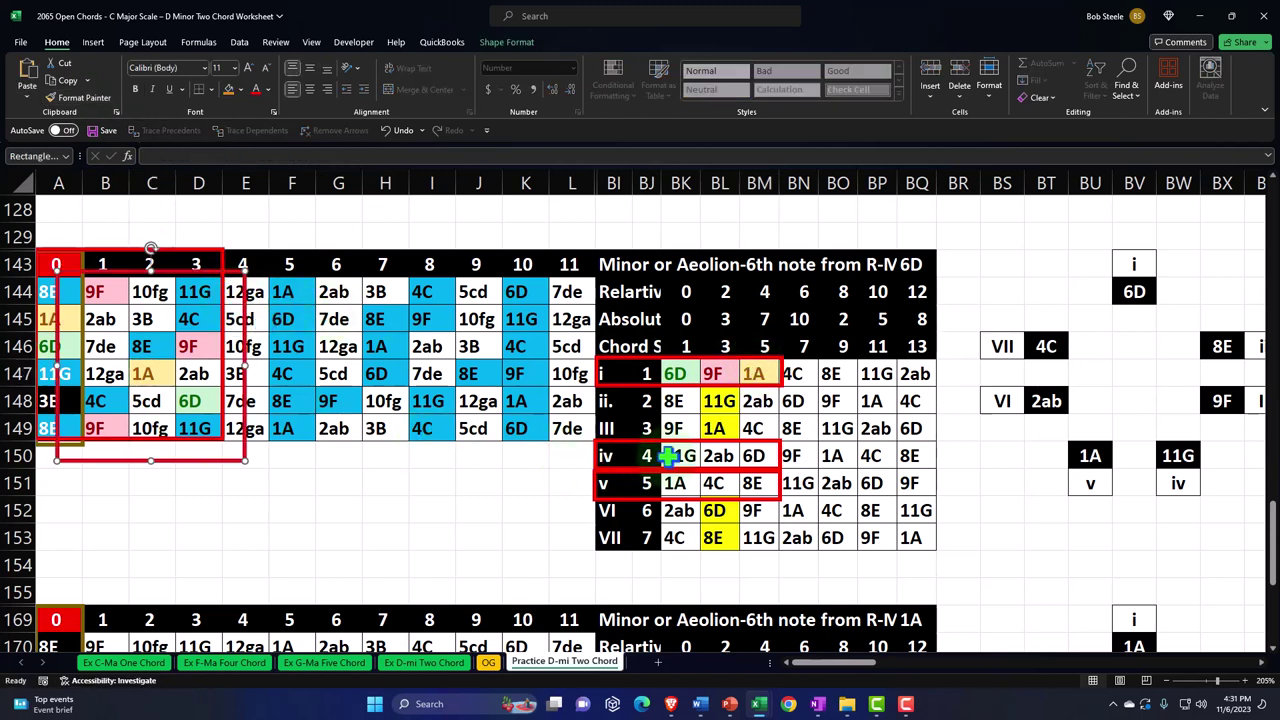
{"action": "left_click", "coordinate": [67, 348]}
{"action": "key", "text": "Right"}
{"action": "key", "text": "Right"}
{"action": "key", "text": "Right"}
{"action": "key", "text": "Right"}
{"action": "key", "text": "Right"}
{"action": "key", "text": "Right"}
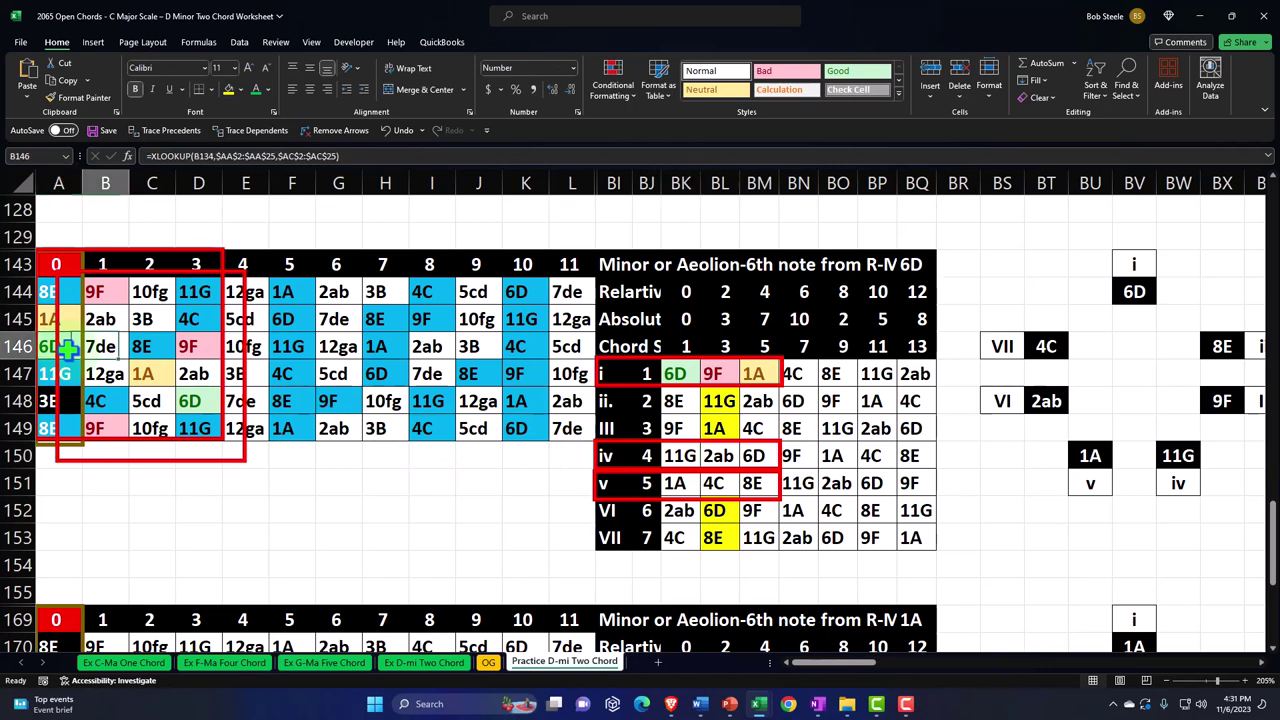
{"action": "key", "text": "Left"}
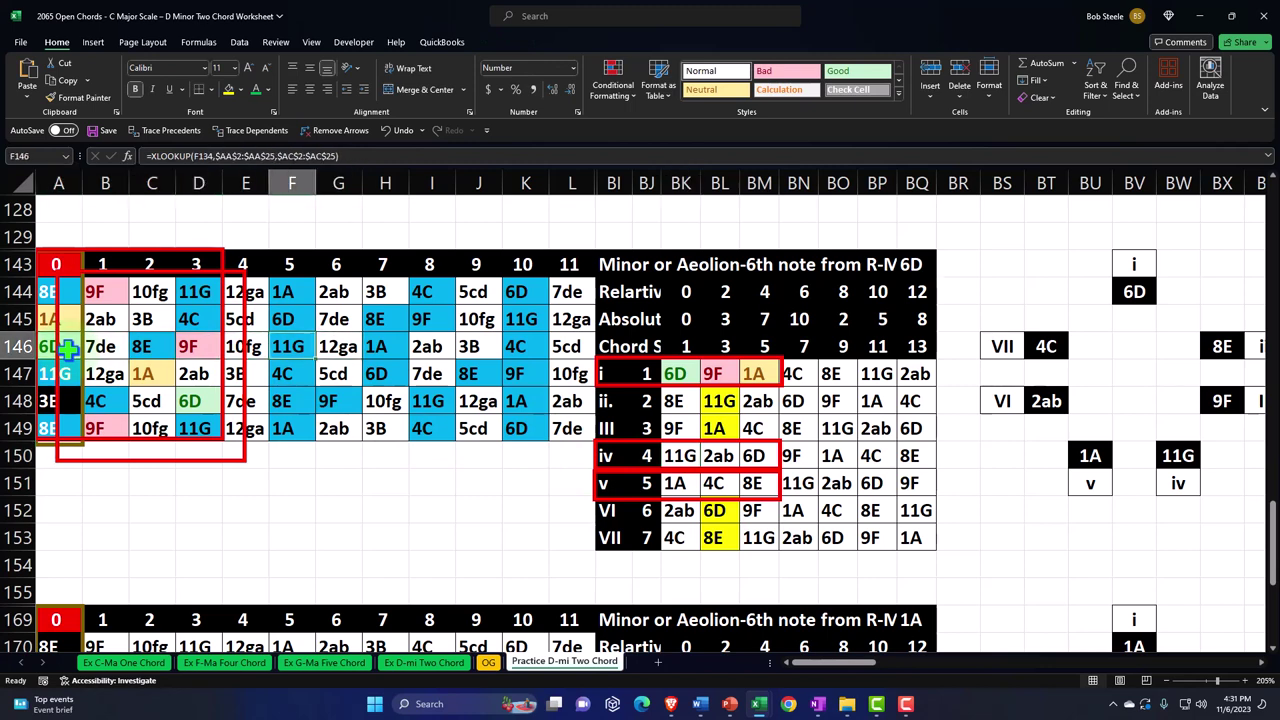
{"action": "left_click_drag", "start_coordinate": [245, 340], "coordinate": [450, 318]}
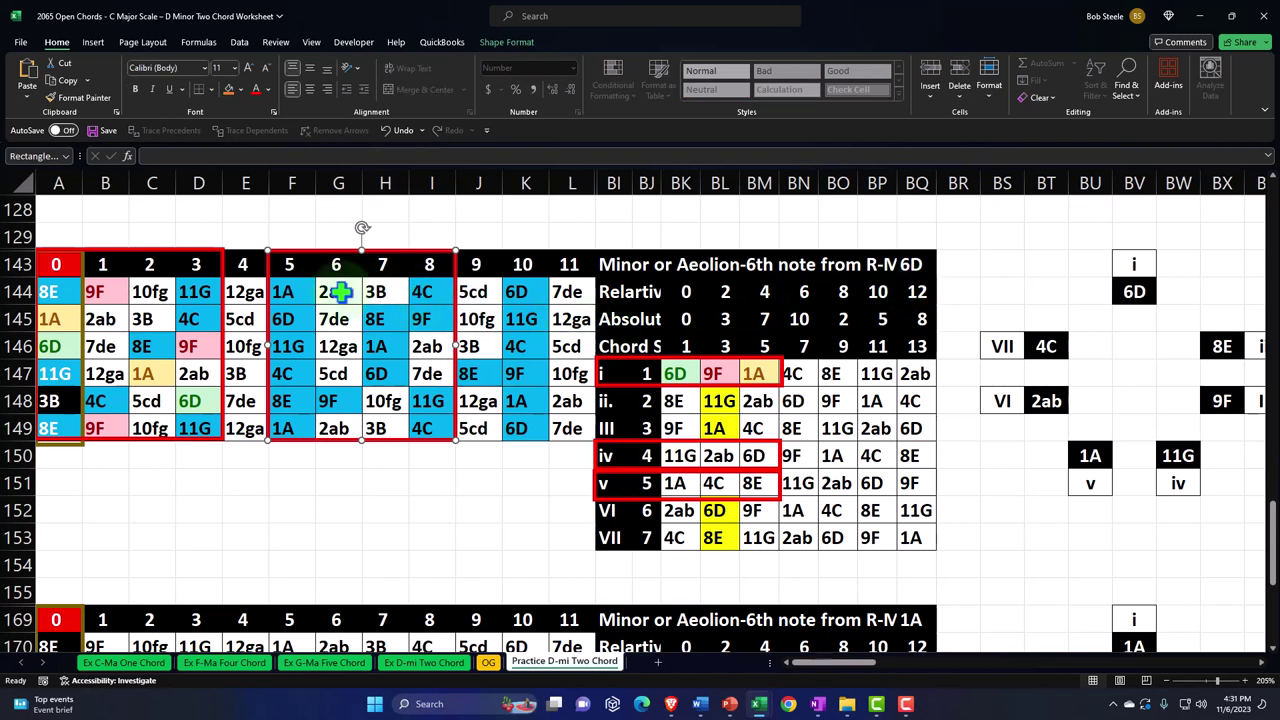
{"action": "left_click_drag", "start_coordinate": [285, 291], "coordinate": [427, 424]}
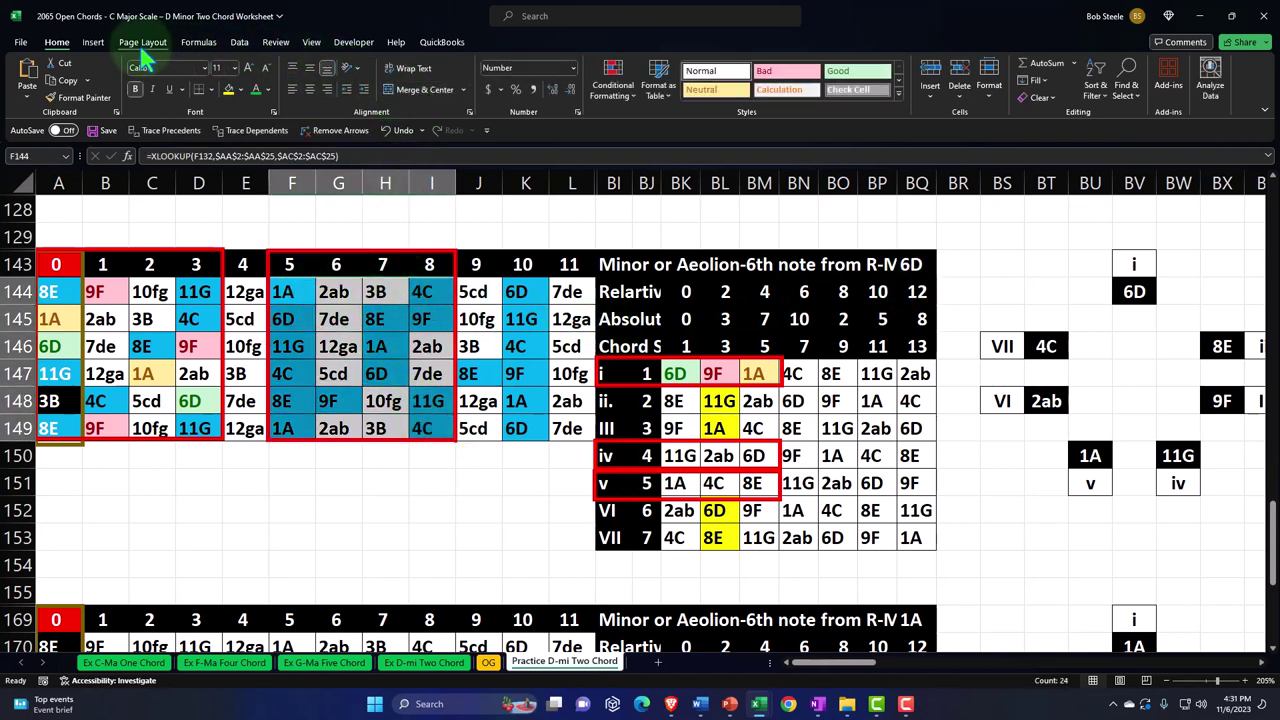
Highlight cells equal to 11G (BK150) with green fill and dark green text
{"action": "left_click", "coordinate": [613, 80]}
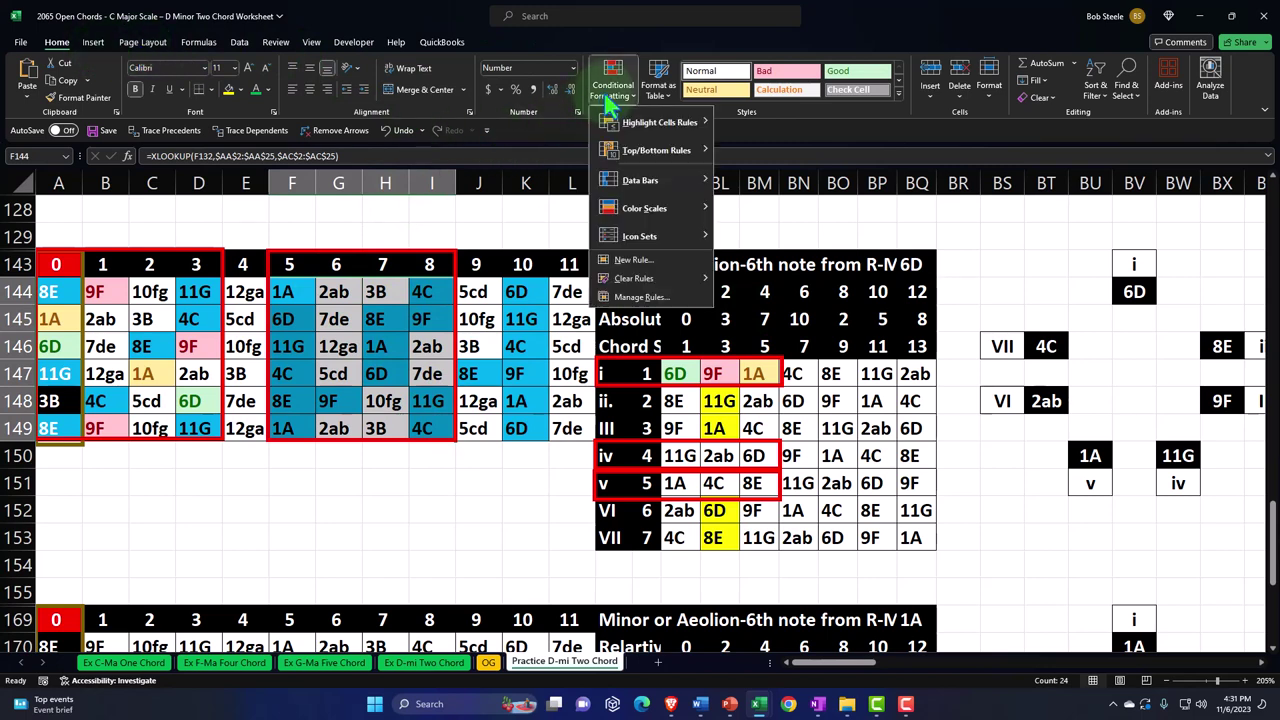
{"action": "mouse_move", "coordinate": [655, 122]}
{"action": "left_click", "coordinate": [763, 205]}
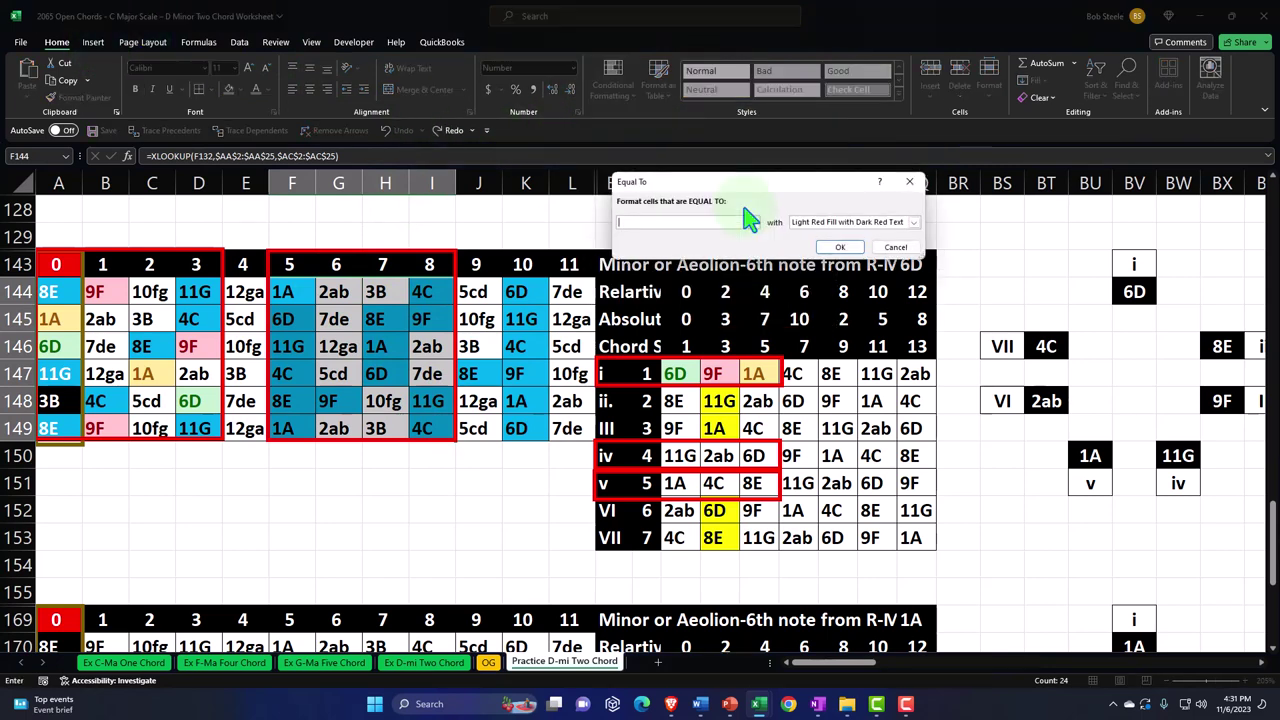
{"action": "left_click", "coordinate": [690, 455]}
{"action": "left_click", "coordinate": [913, 222]}
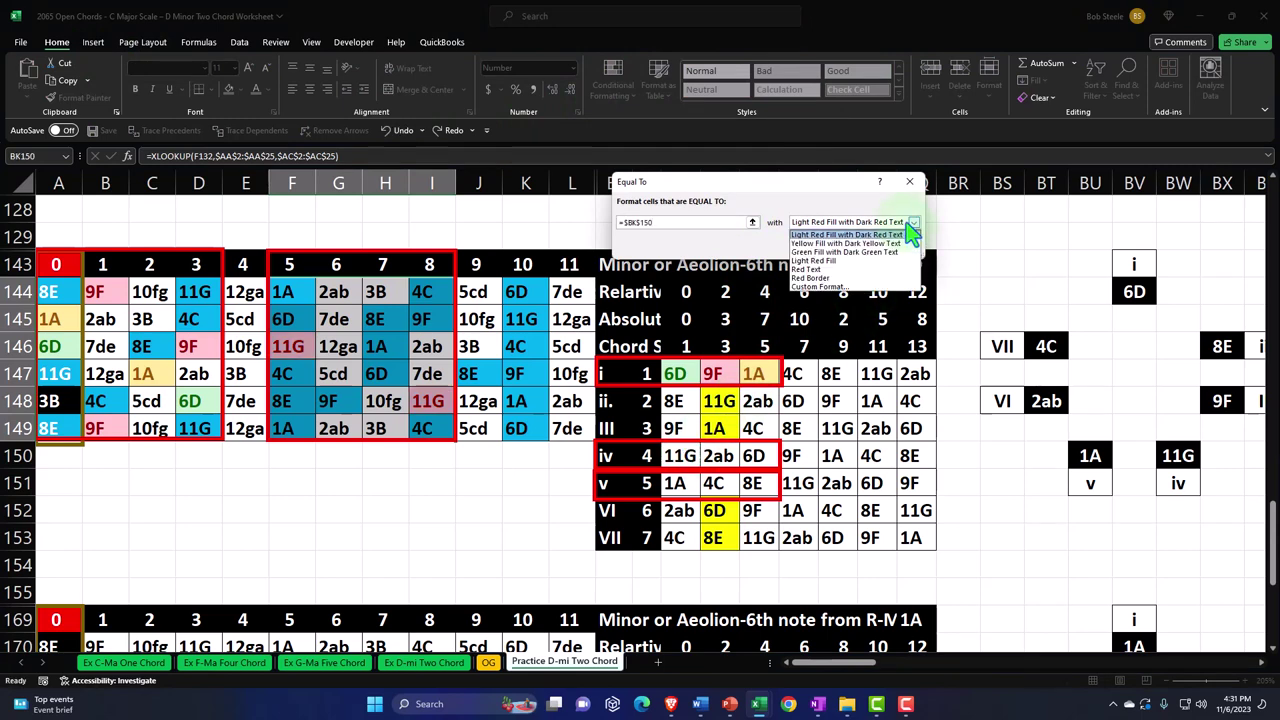
{"action": "left_click", "coordinate": [866, 252]}
{"action": "left_click", "coordinate": [840, 247]}
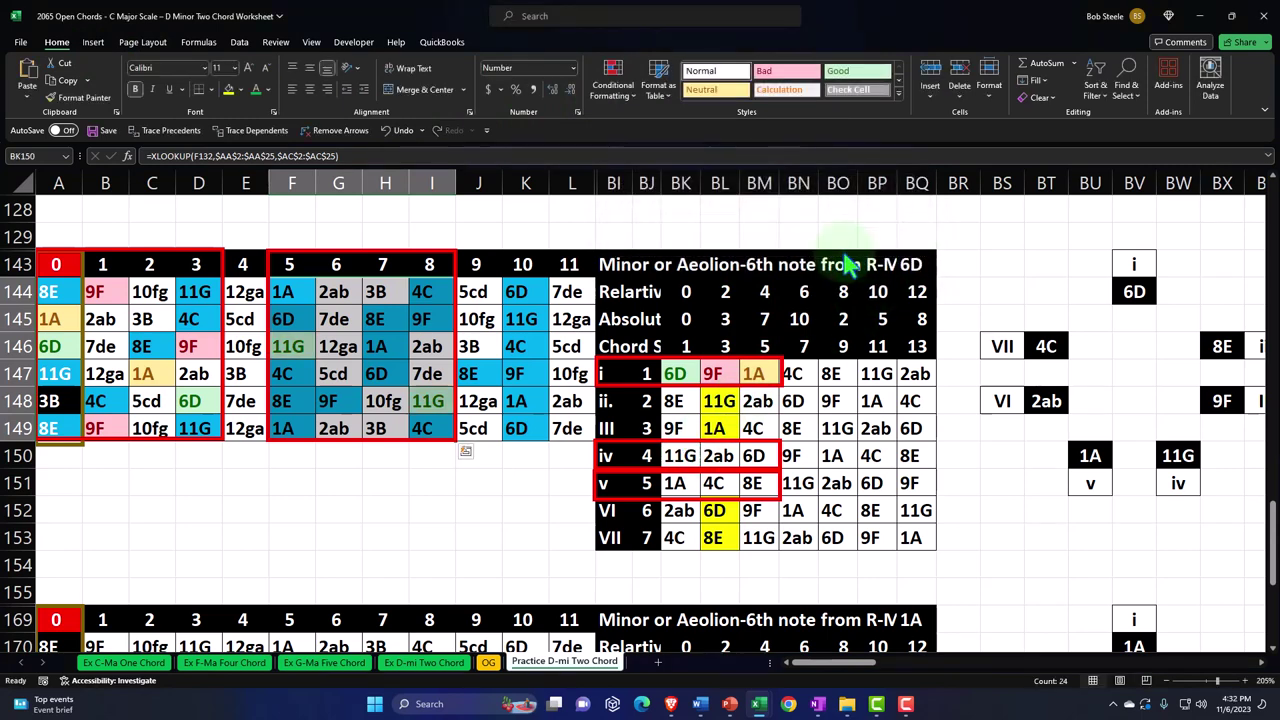
Highlight cells equal to 2ab (BL150) with the pink fill
{"action": "left_click", "coordinate": [612, 80]}
{"action": "mouse_move", "coordinate": [660, 122]}
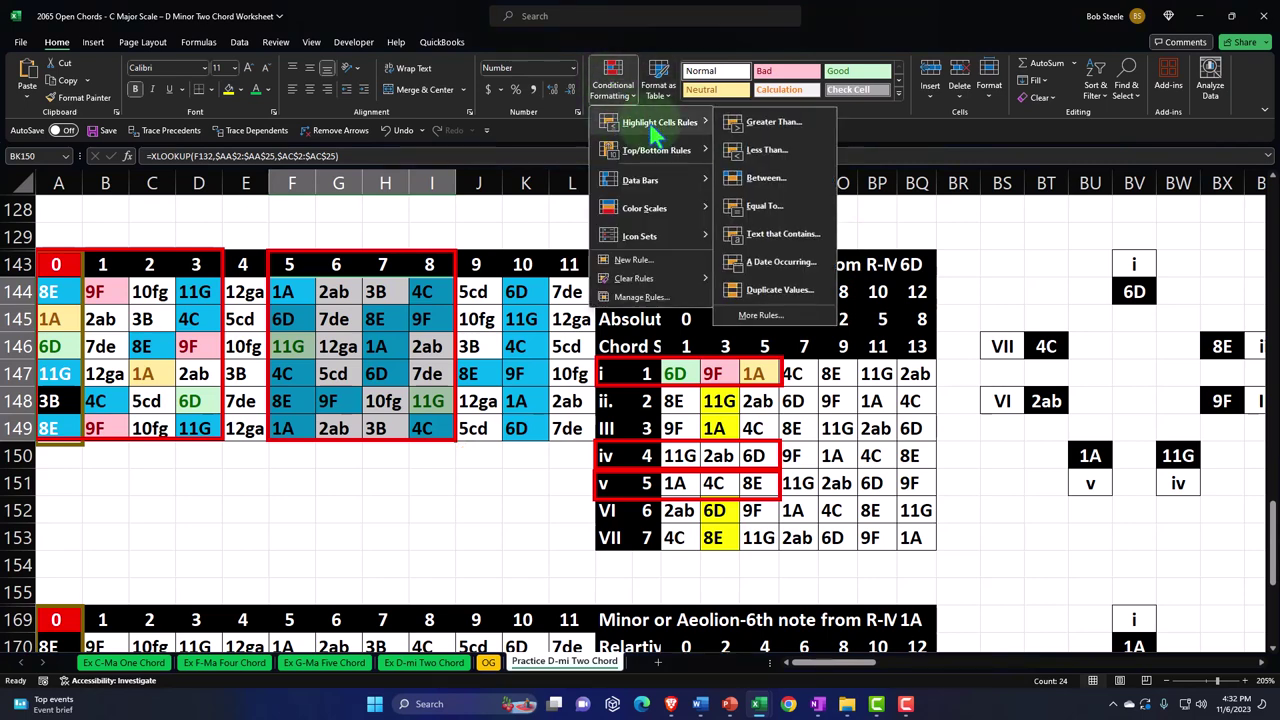
{"action": "left_click", "coordinate": [762, 206]}
{"action": "left_click", "coordinate": [730, 452]}
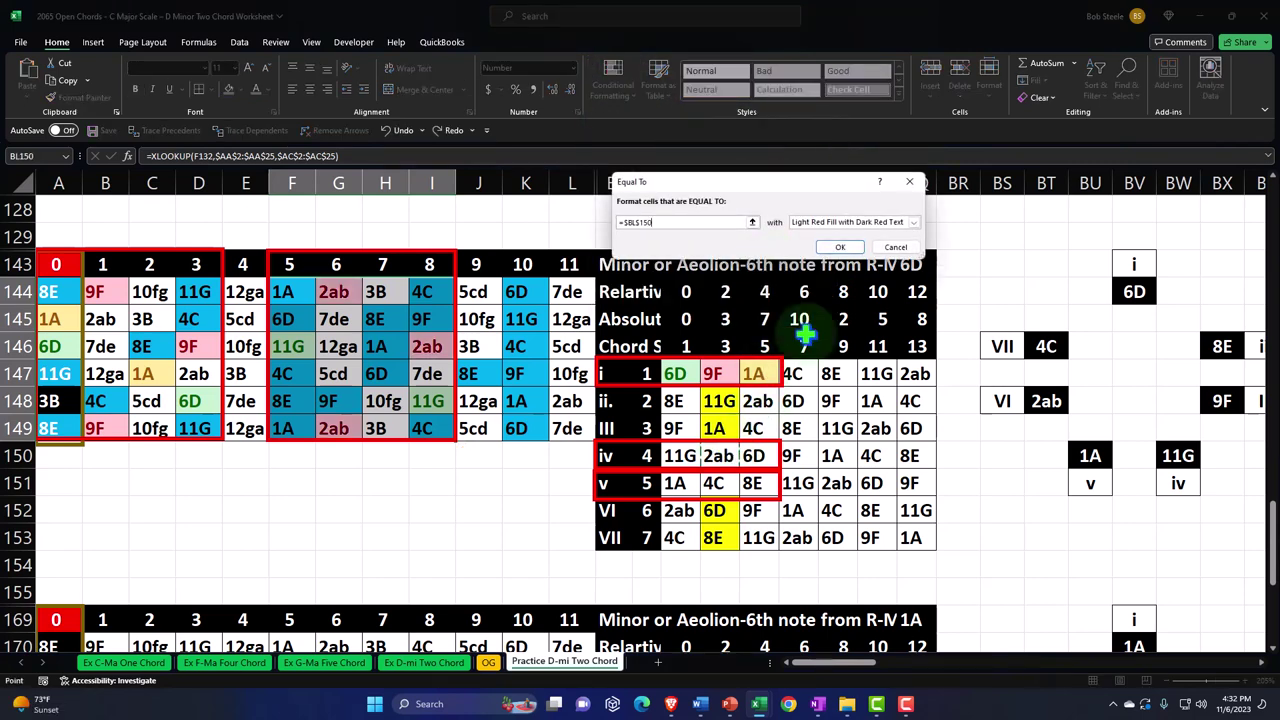
{"action": "left_click", "coordinate": [840, 248]}
Highlight cells equal to 6D (BM150) with yellow fill and dark yellow text
{"action": "left_click", "coordinate": [612, 80]}
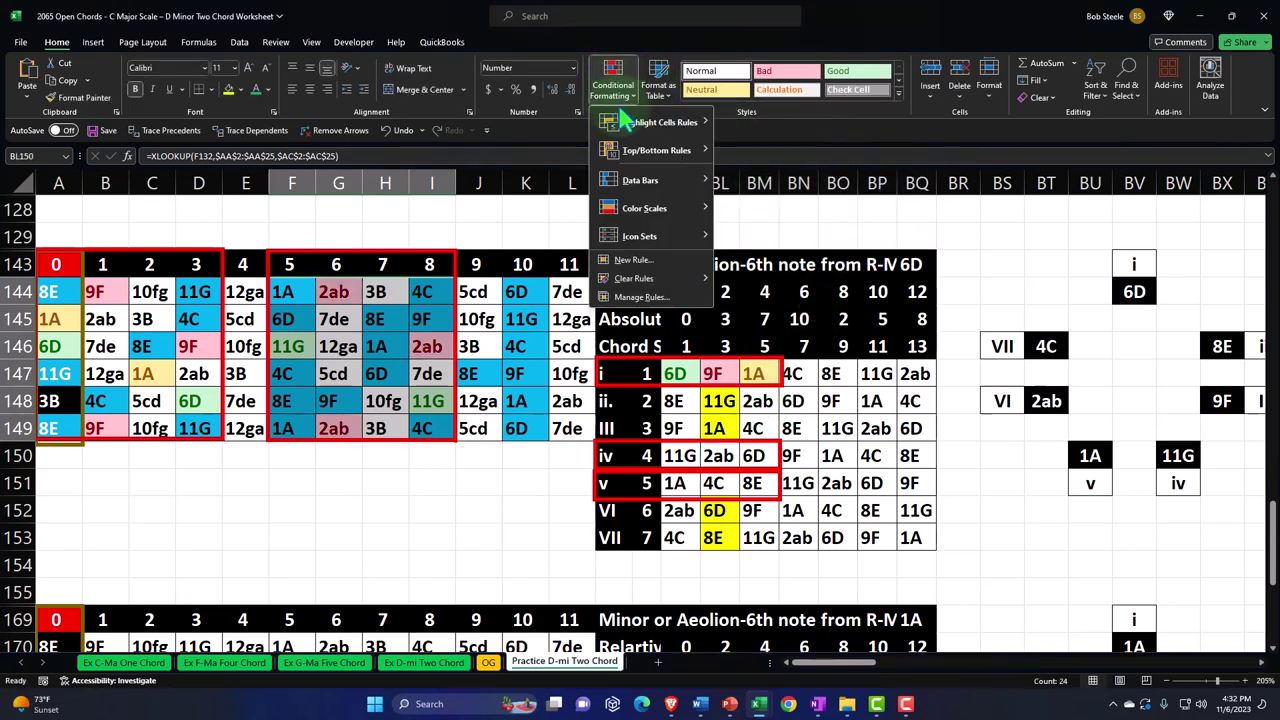
{"action": "mouse_move", "coordinate": [660, 122]}
{"action": "left_click", "coordinate": [760, 206]}
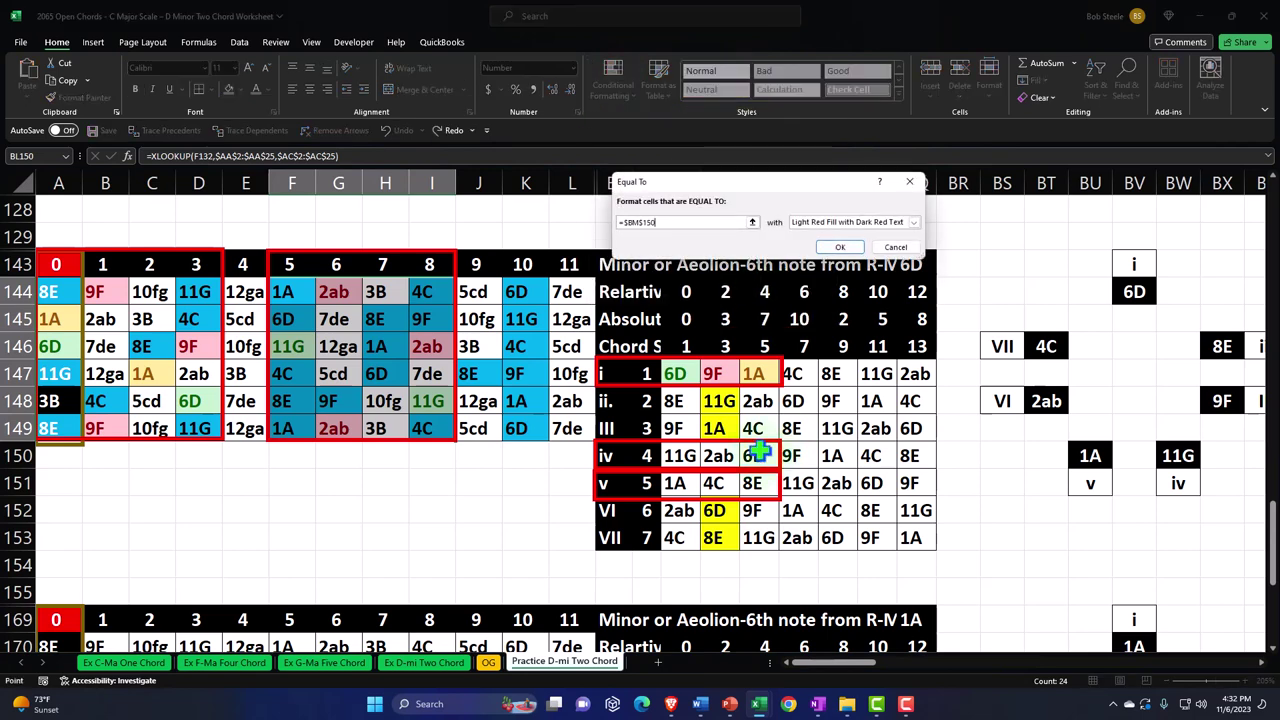
{"action": "left_click", "coordinate": [758, 455]}
{"action": "left_click", "coordinate": [840, 224]}
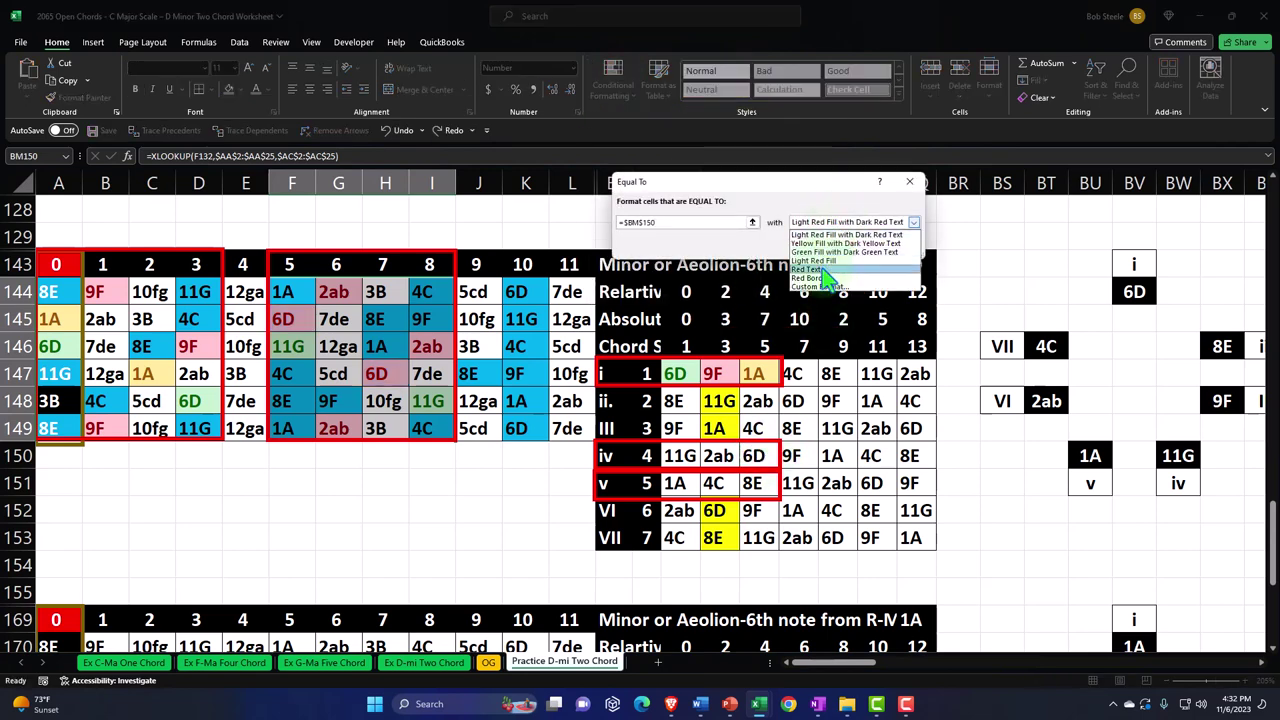
{"action": "left_click", "coordinate": [816, 262]}
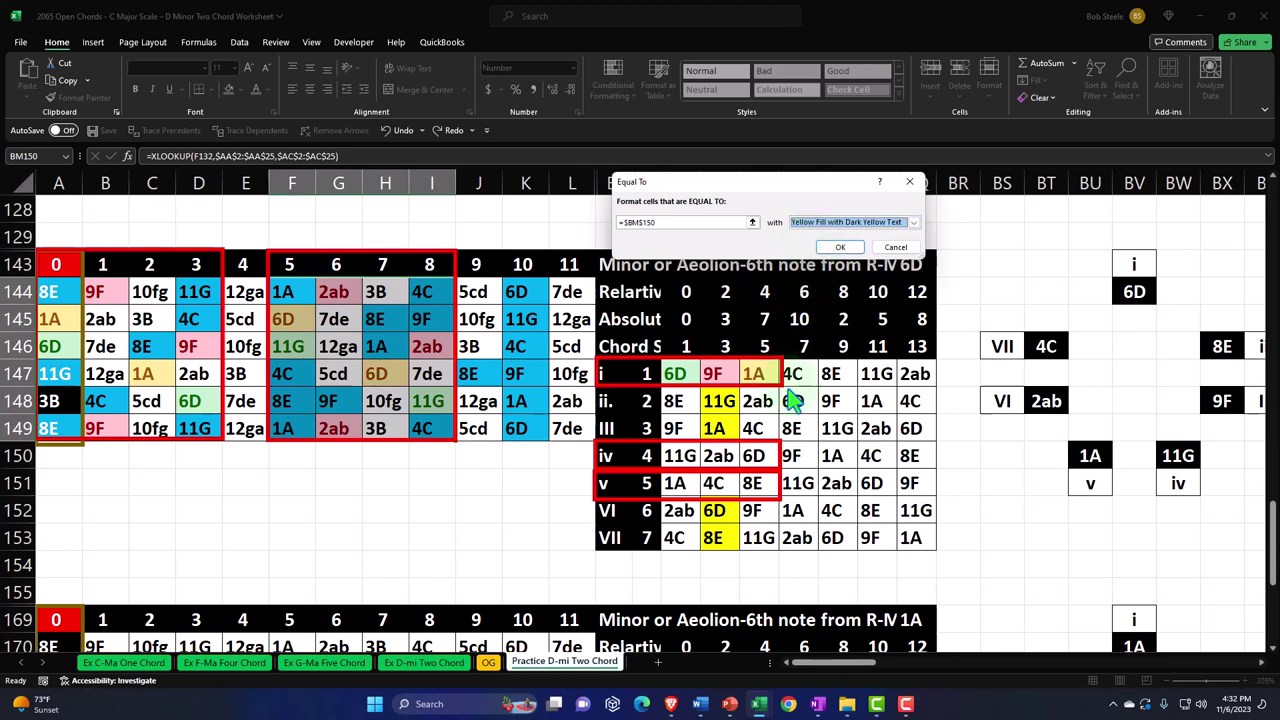
{"action": "left_click", "coordinate": [838, 248]}
Change the outlines of the iv row box and the F–I box to yellow, unfilled
{"action": "left_click", "coordinate": [779, 453]}
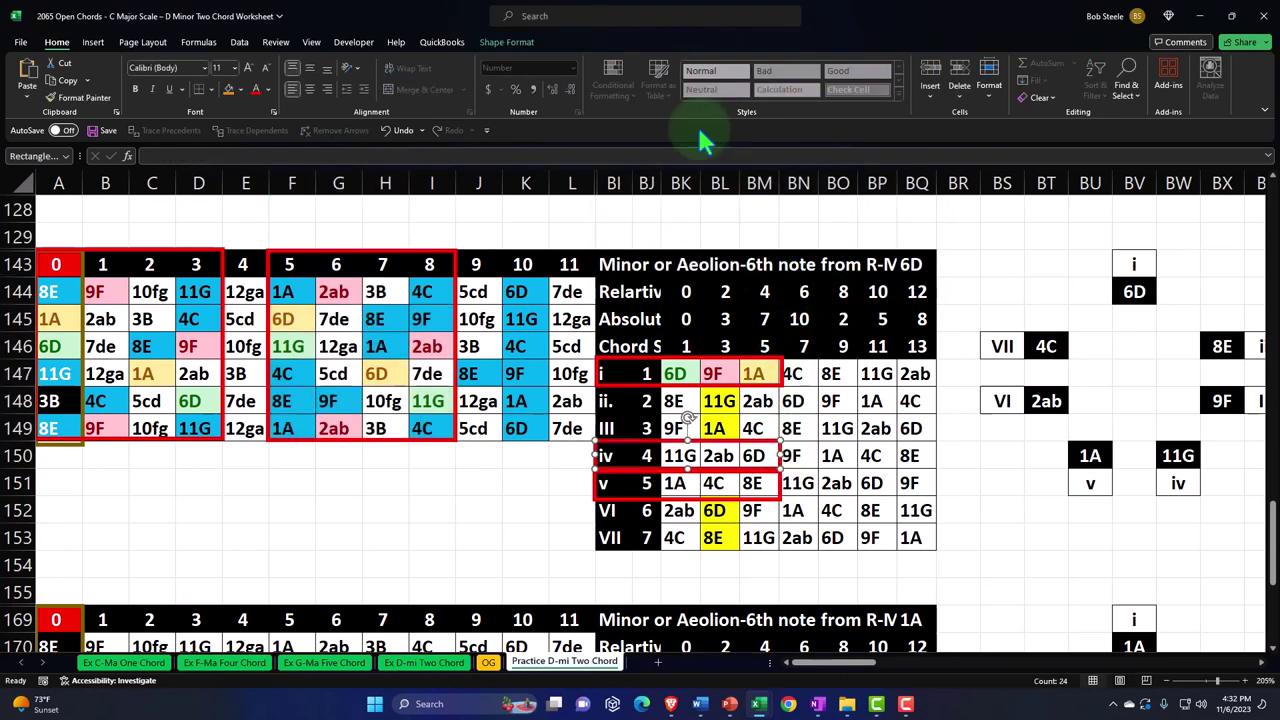
{"action": "left_click", "coordinate": [510, 44]}
{"action": "left_click", "coordinate": [508, 62]}
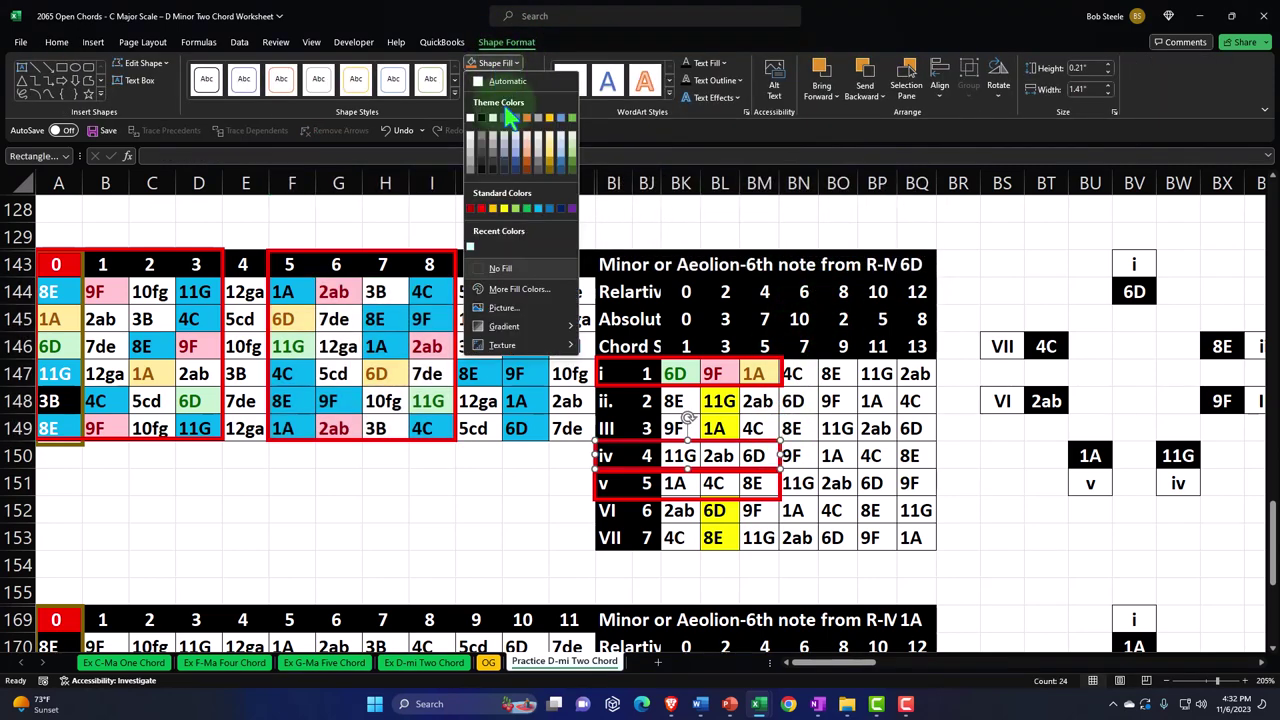
{"action": "left_click", "coordinate": [496, 62]}
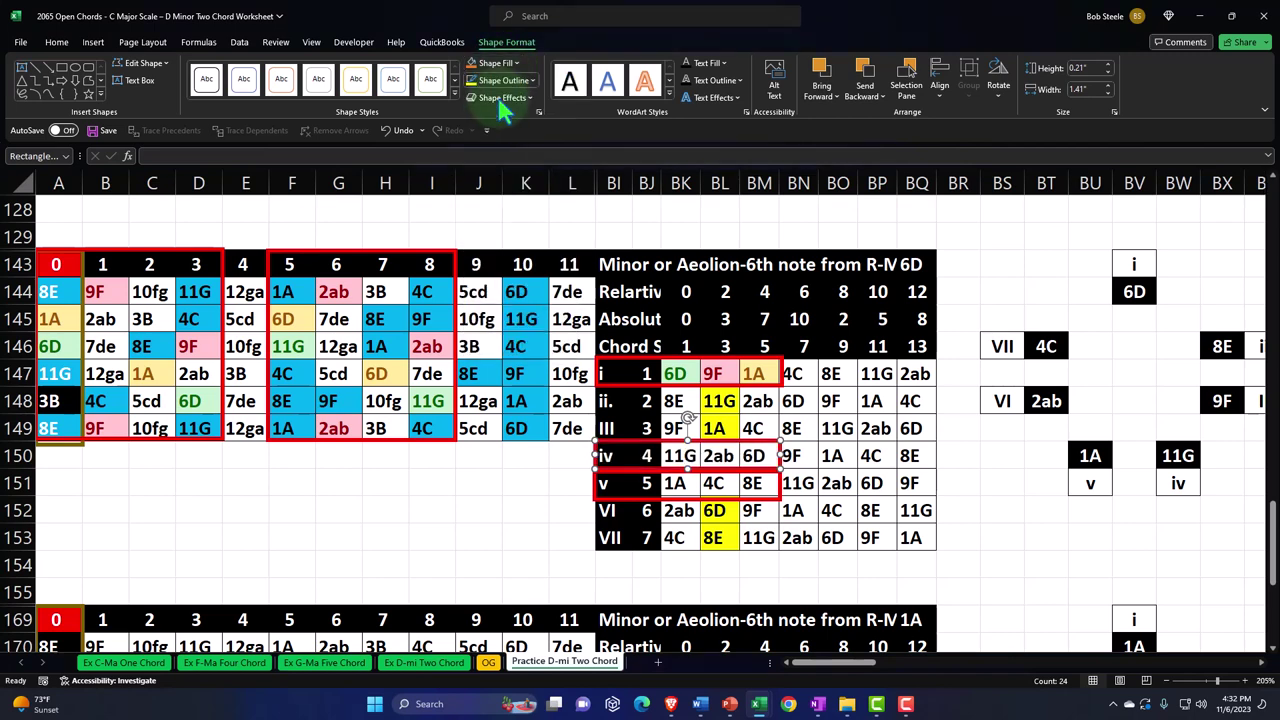
{"action": "left_click", "coordinate": [489, 84]}
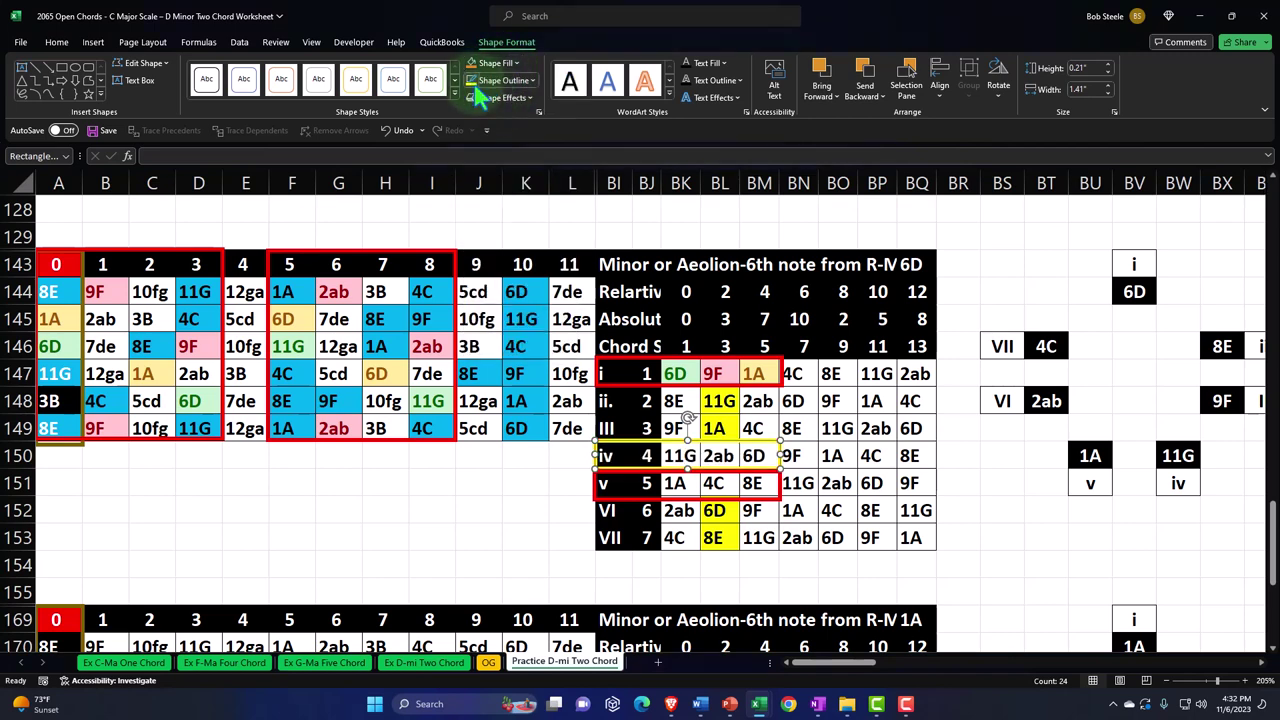
{"action": "left_click", "coordinate": [455, 285]}
{"action": "left_click", "coordinate": [489, 84]}
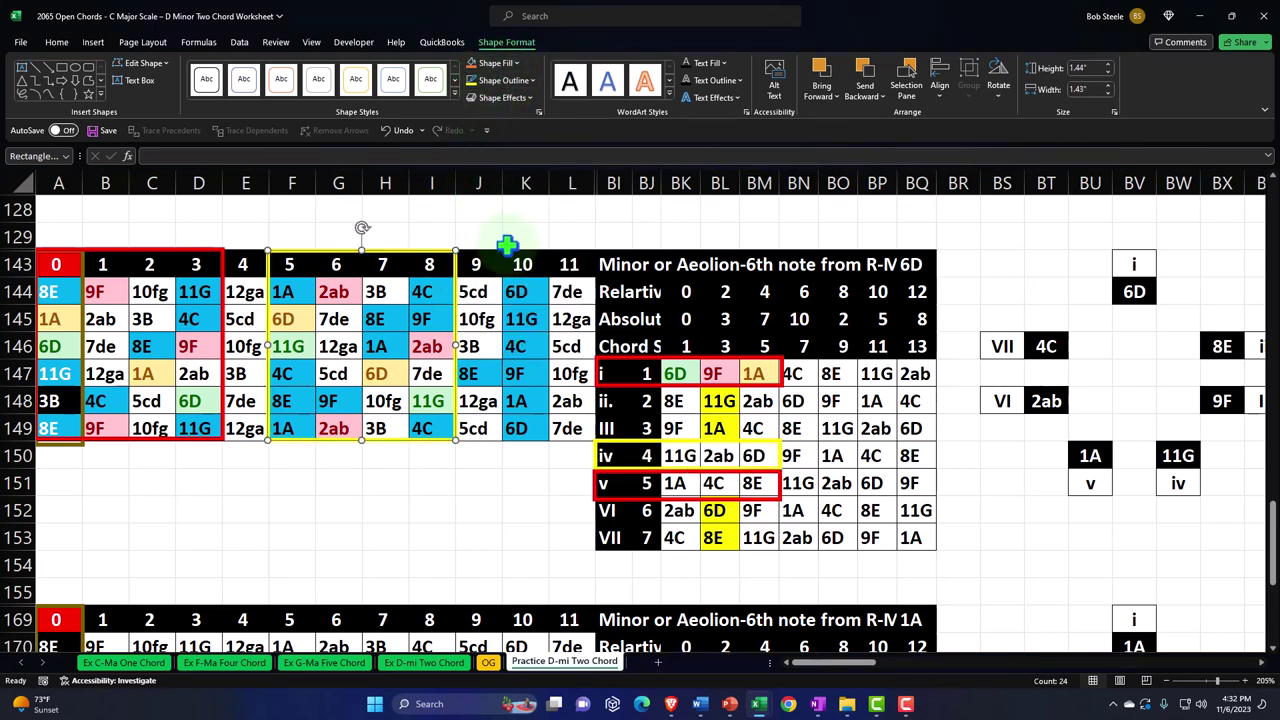
Format-paint chord iv's table notes: 11G green, 2ab pink, 6D yellow
{"action": "left_click", "coordinate": [432, 400]}
{"action": "left_click", "coordinate": [86, 97]}
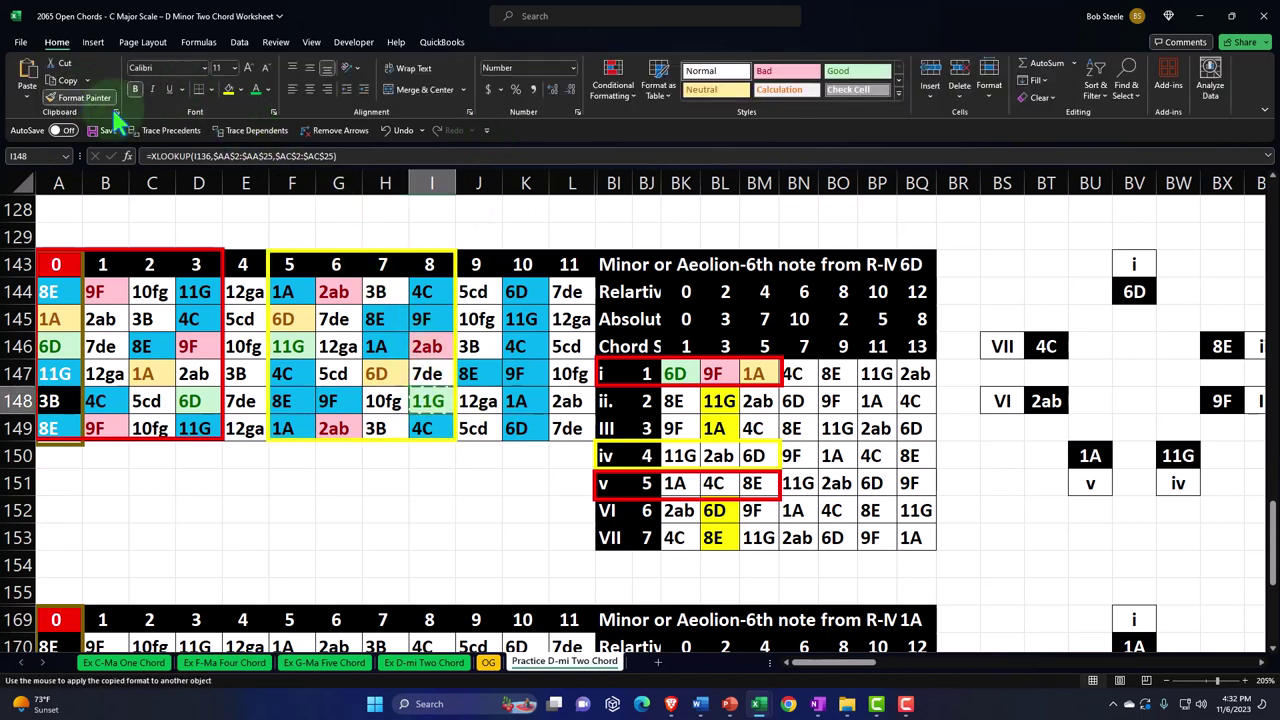
{"action": "left_click", "coordinate": [680, 455]}
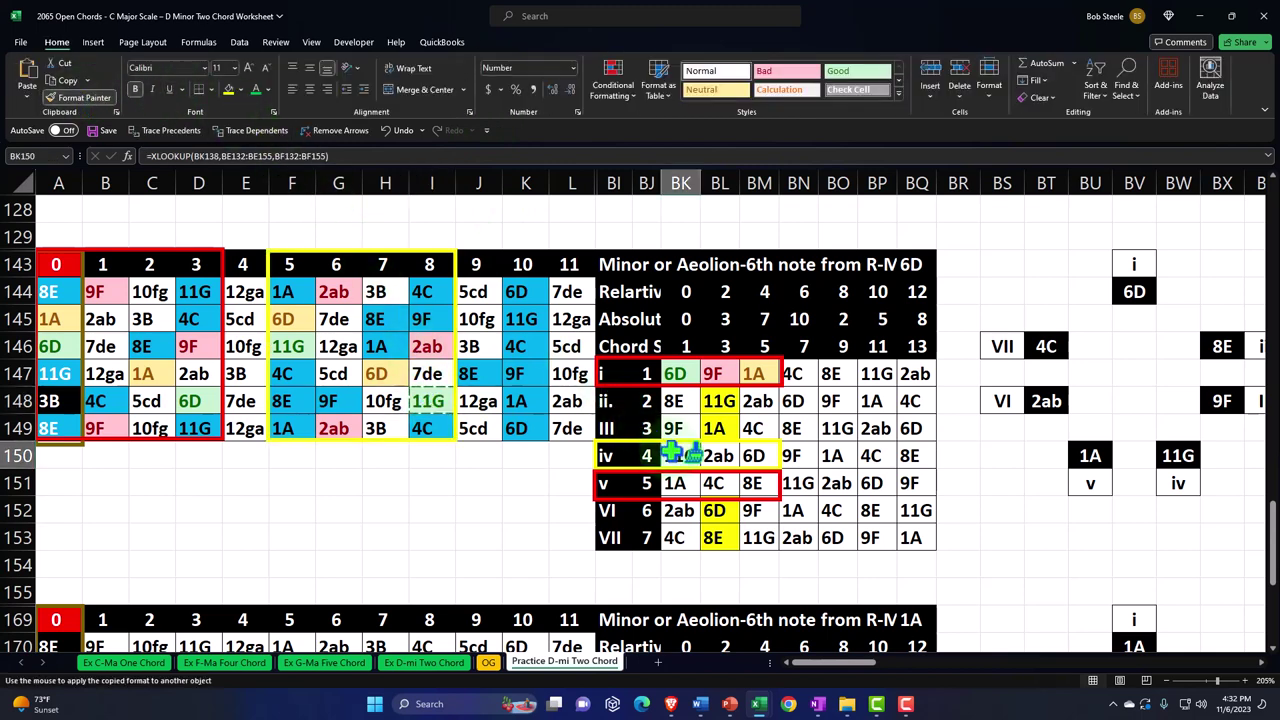
{"action": "left_click", "coordinate": [420, 350]}
{"action": "double_click", "coordinate": [86, 97]}
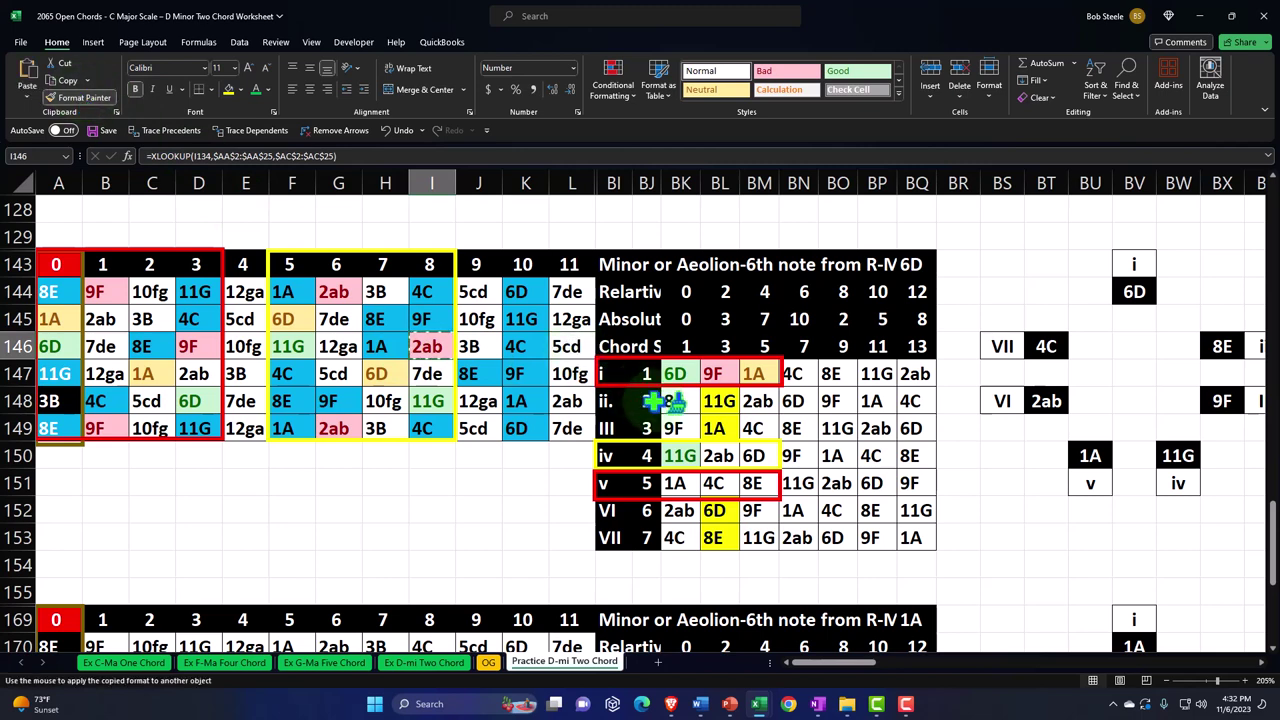
{"action": "left_click", "coordinate": [720, 455]}
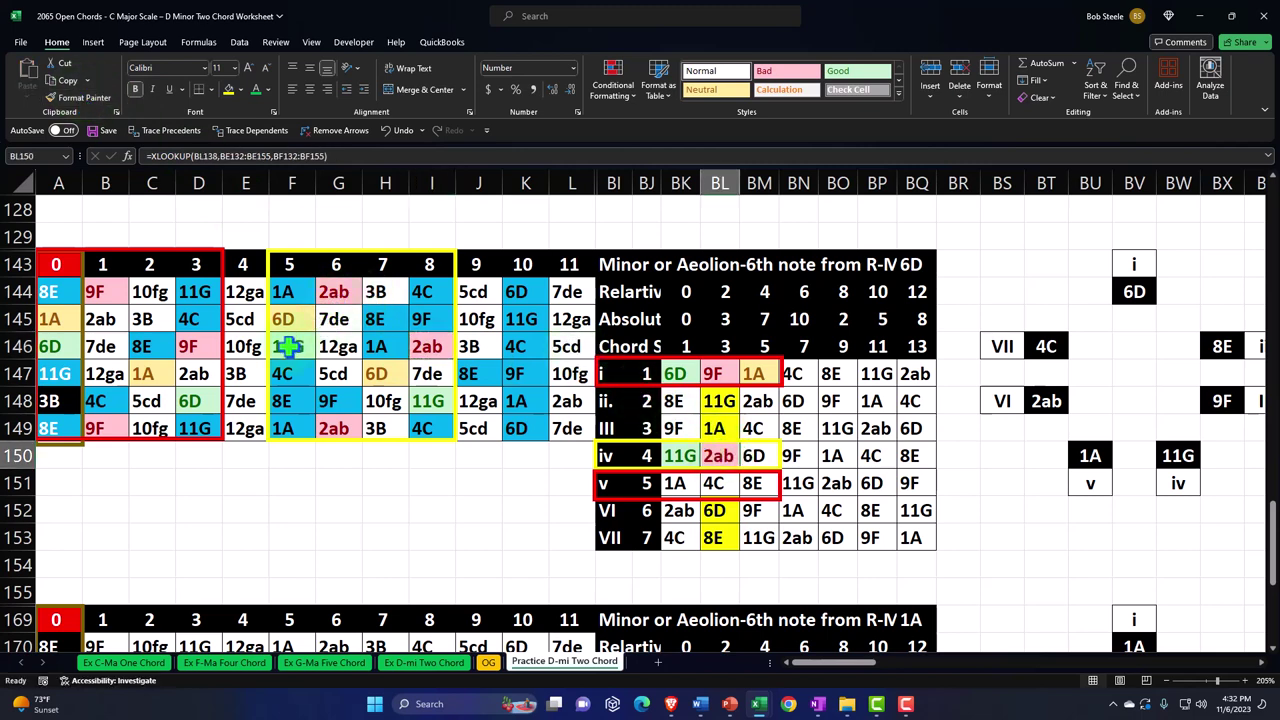
{"action": "left_click", "coordinate": [287, 322]}
{"action": "left_click", "coordinate": [86, 97]}
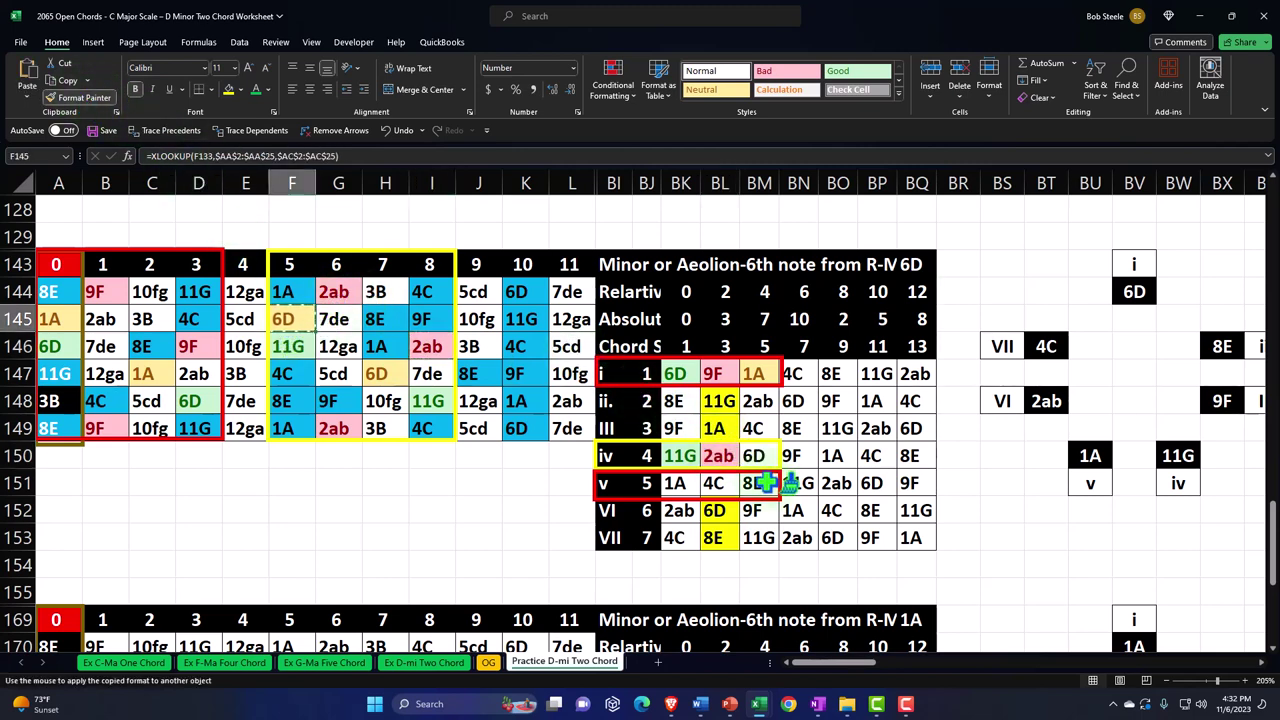
{"action": "left_click", "coordinate": [762, 456]}
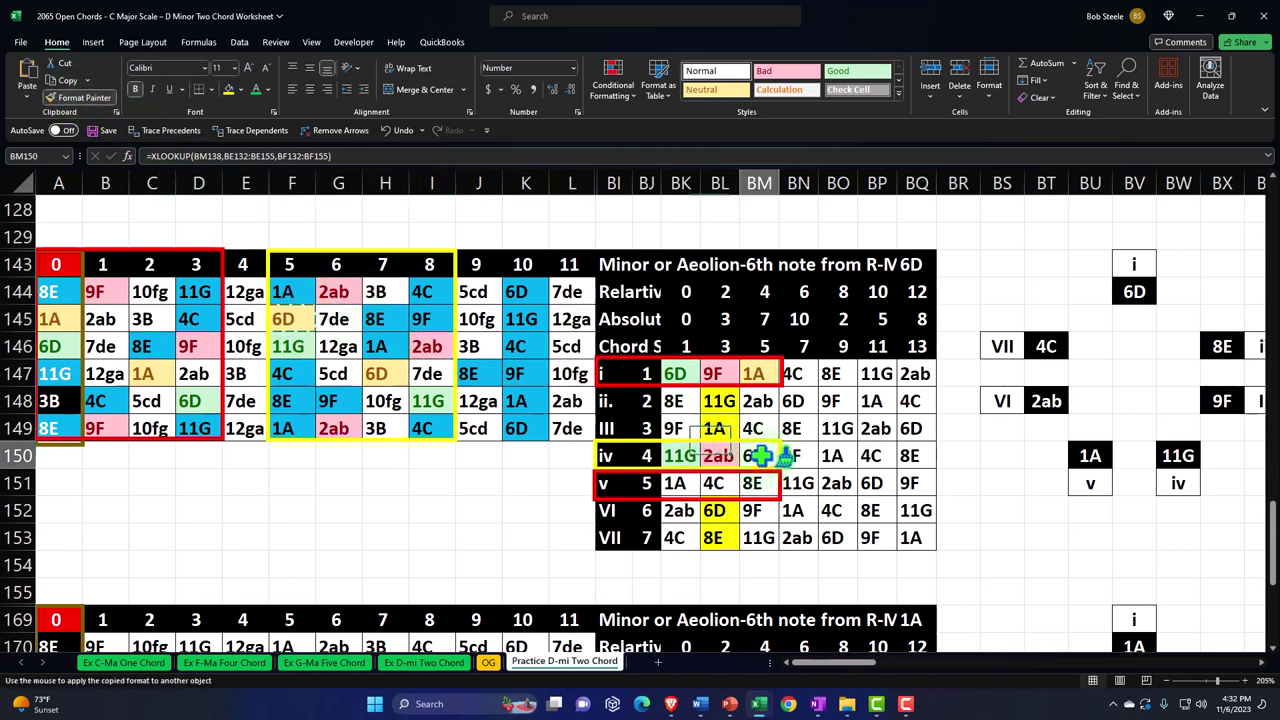
{"action": "left_click", "coordinate": [455, 327]}
Copy the yellow box over note-grid columns 7–10 and give it a green outline
{"action": "left_click_drag", "start_coordinate": [455, 327], "coordinate": [300, 350]}
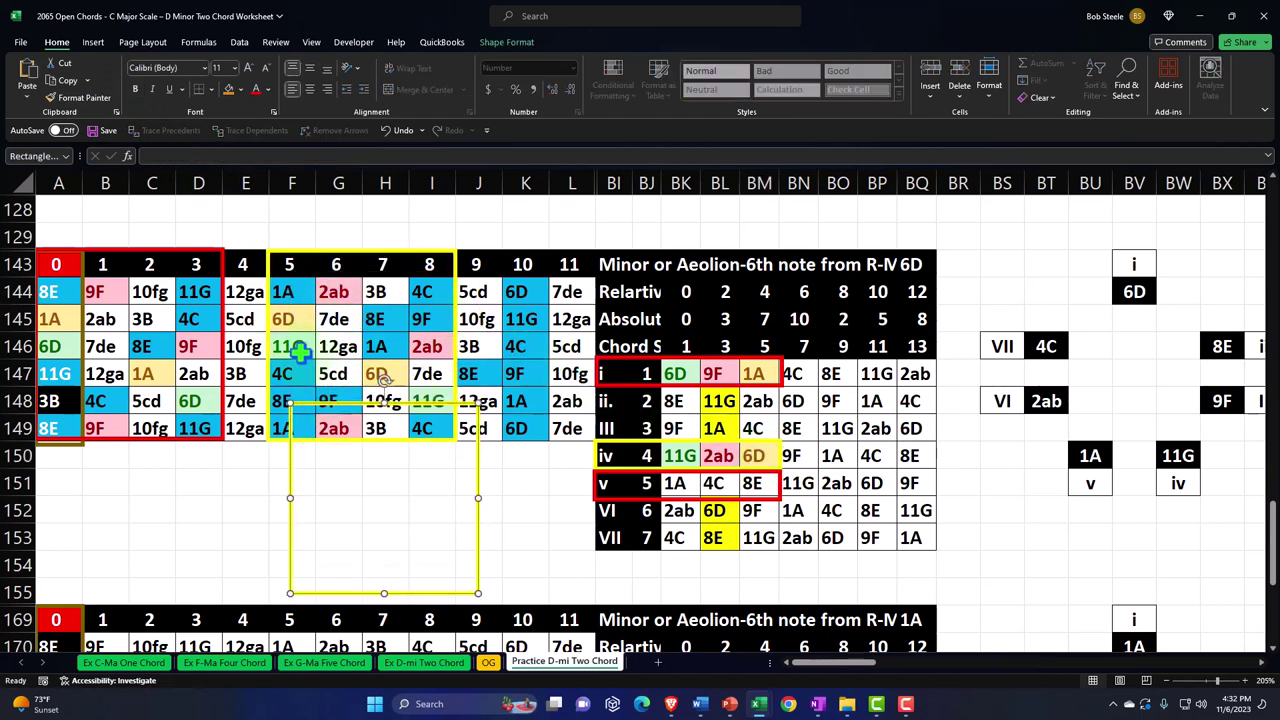
{"action": "left_click_drag", "start_coordinate": [356, 402], "coordinate": [428, 250]}
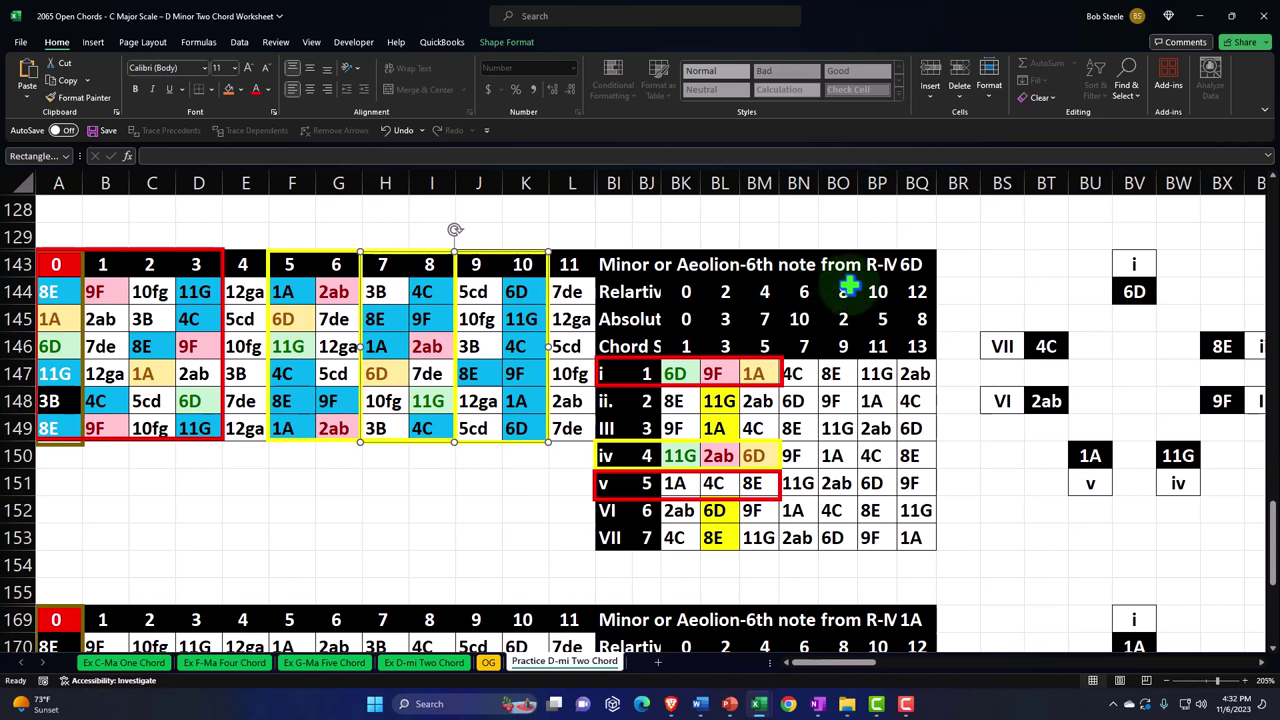
{"action": "left_click", "coordinate": [506, 42]}
{"action": "left_click", "coordinate": [510, 80]}
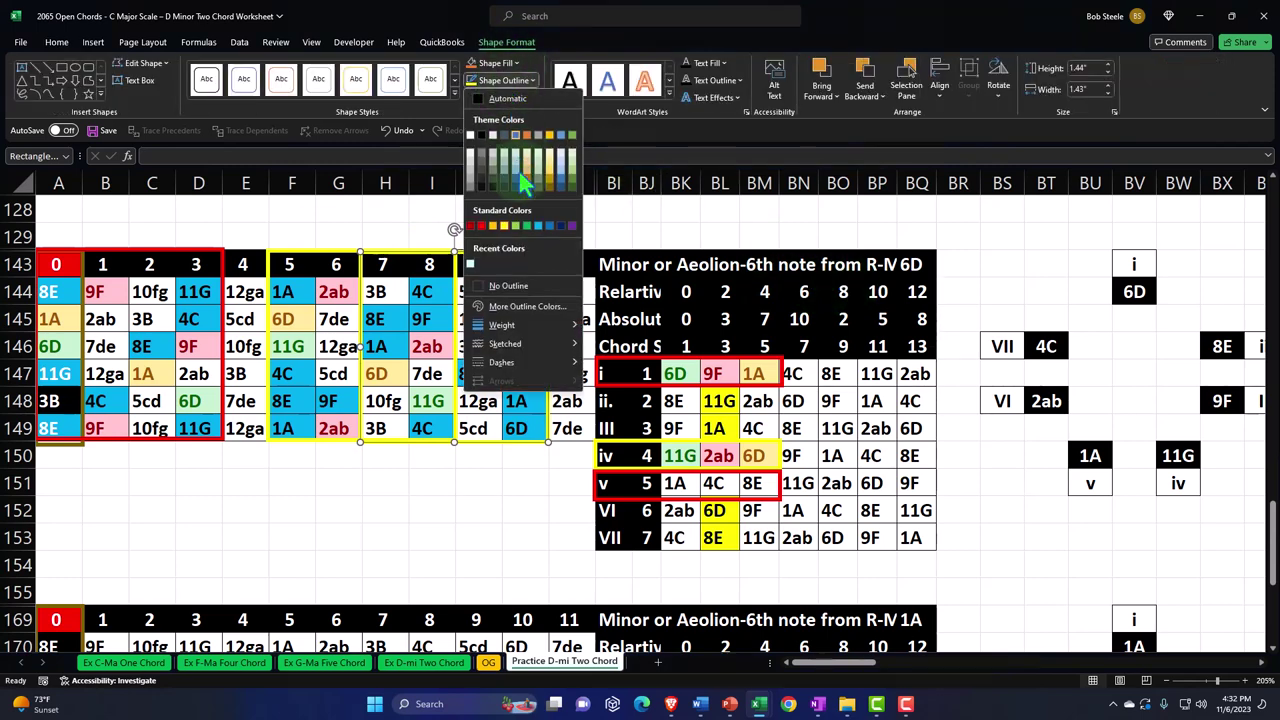
{"action": "left_click", "coordinate": [522, 229]}
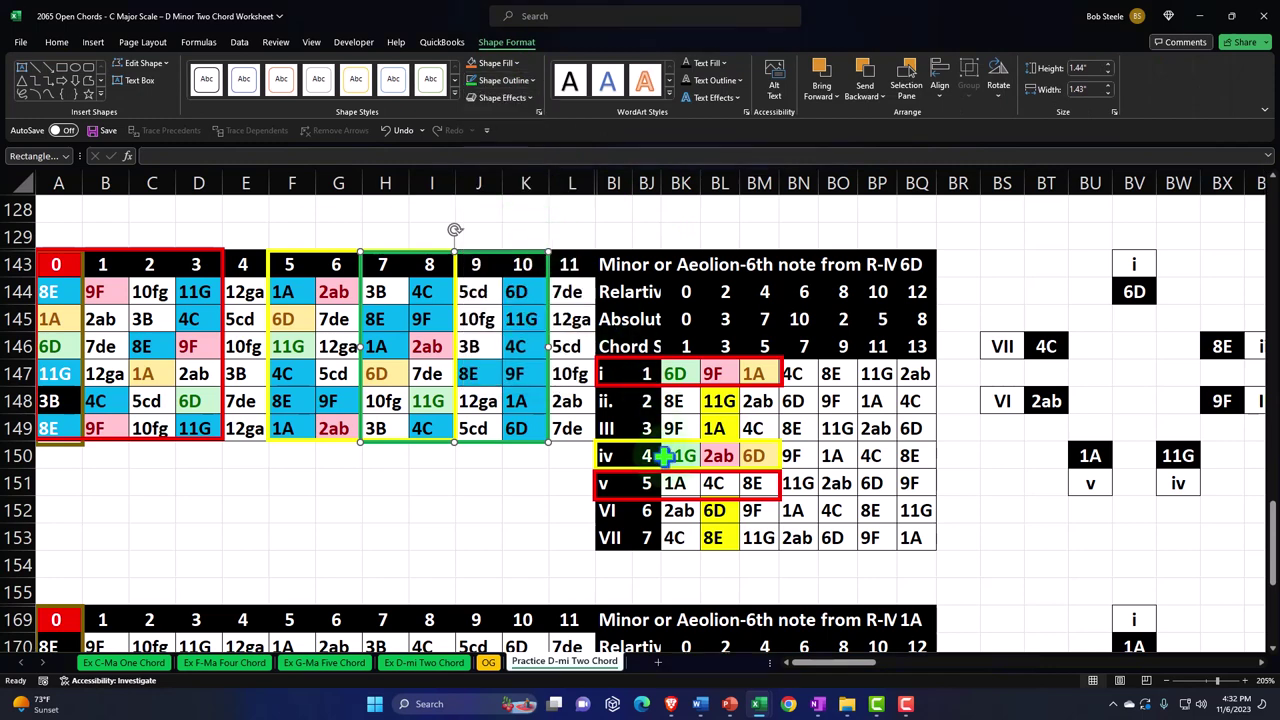
Change the v chord row's box outline from red to green, then duplicate it
{"action": "left_click", "coordinate": [648, 484]}
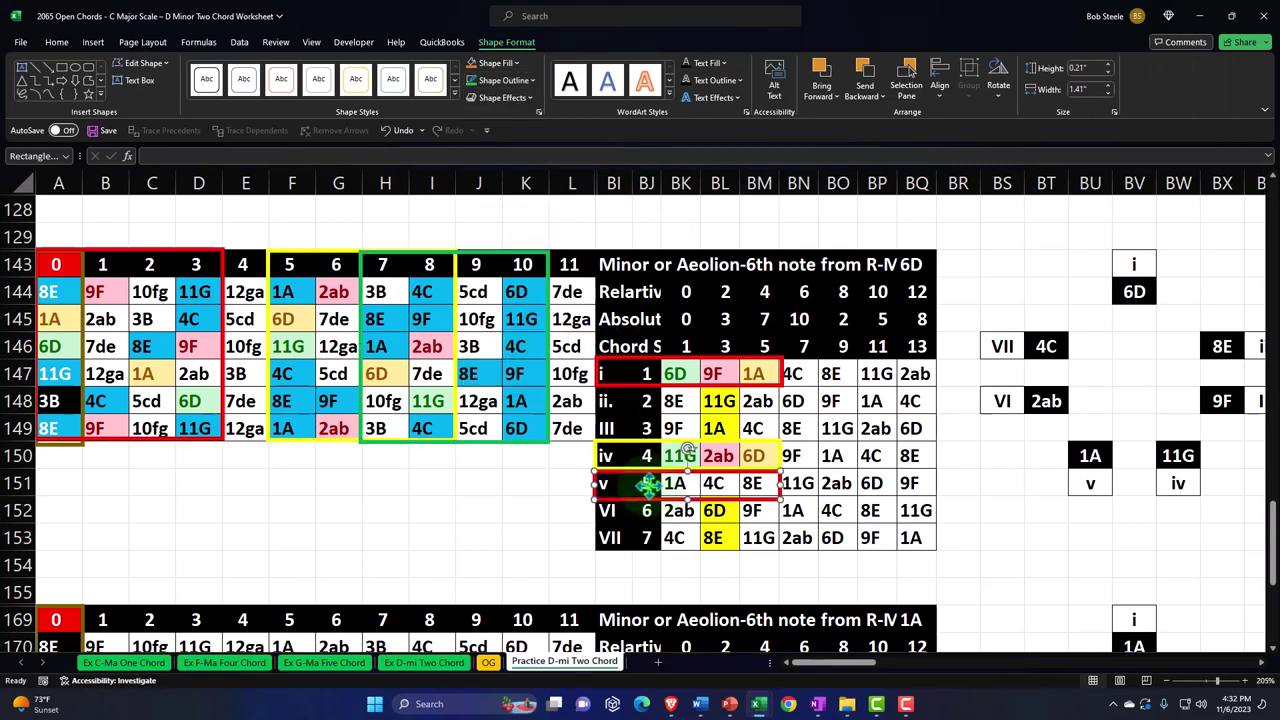
{"action": "left_click", "coordinate": [475, 88]}
{"action": "left_click", "coordinate": [490, 515]}
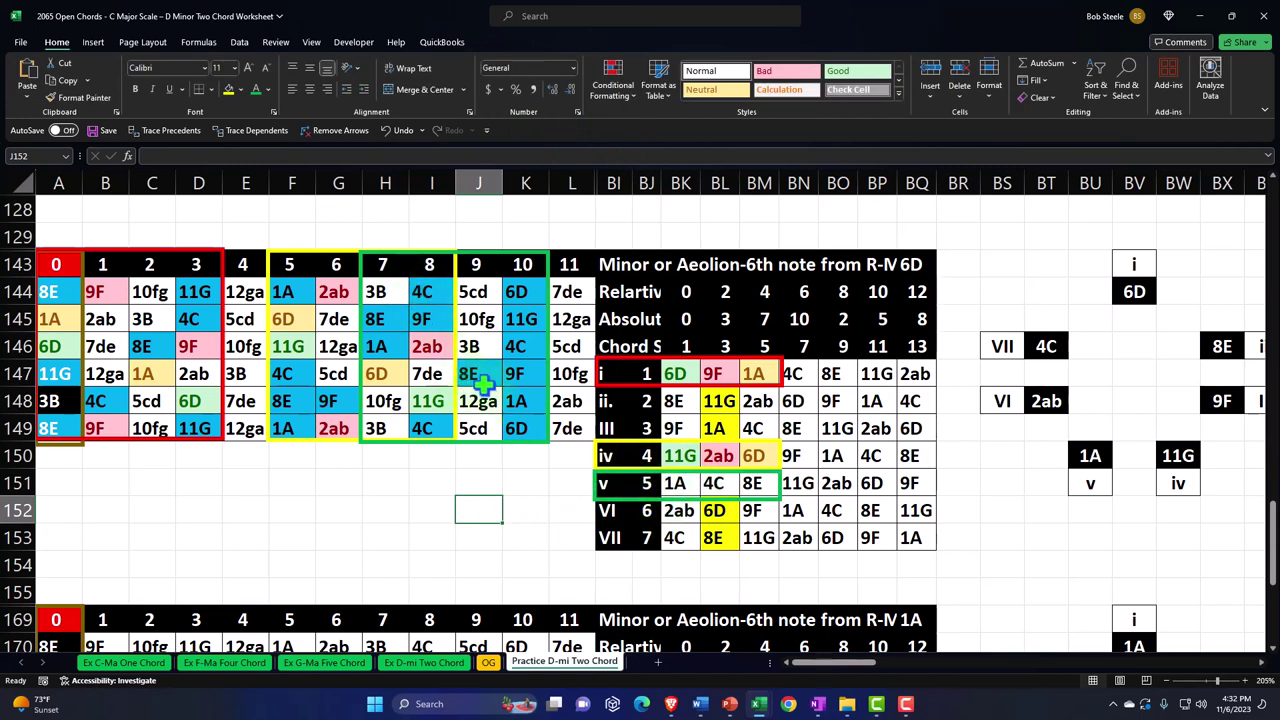
{"action": "left_click", "coordinate": [647, 470]}
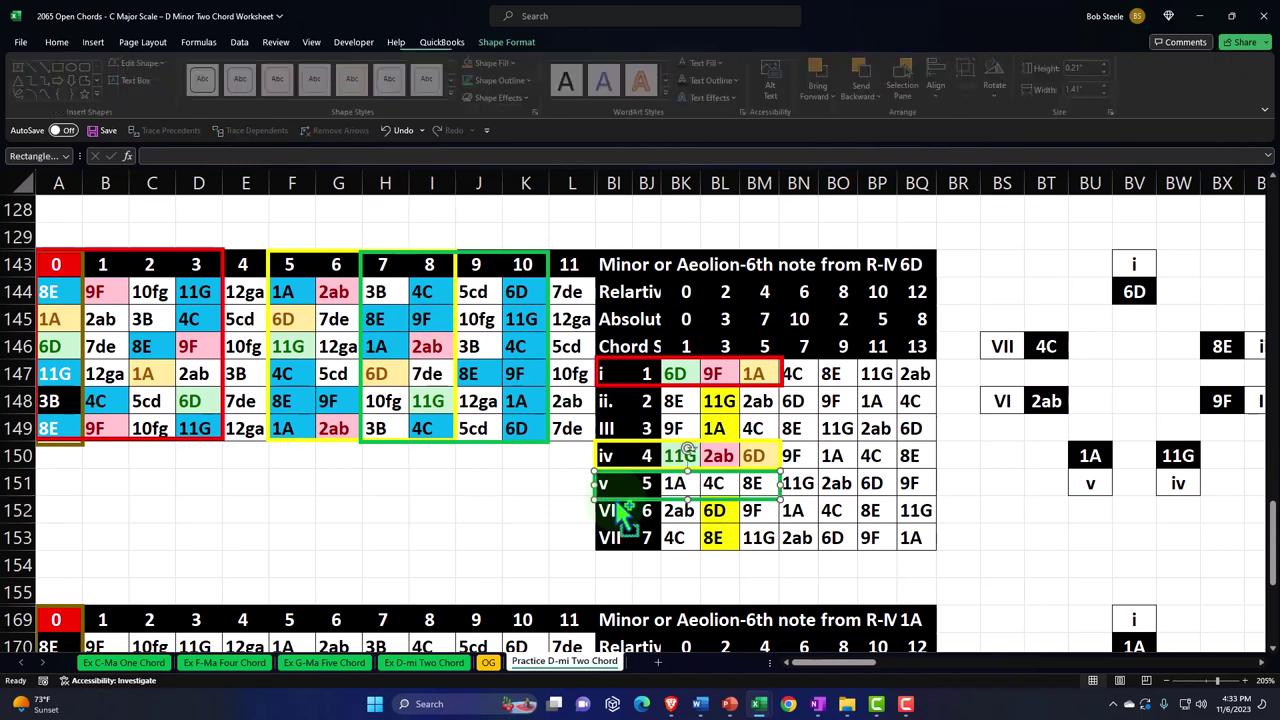
{"action": "left_click_drag", "start_coordinate": [626, 486], "coordinate": [383, 366]}
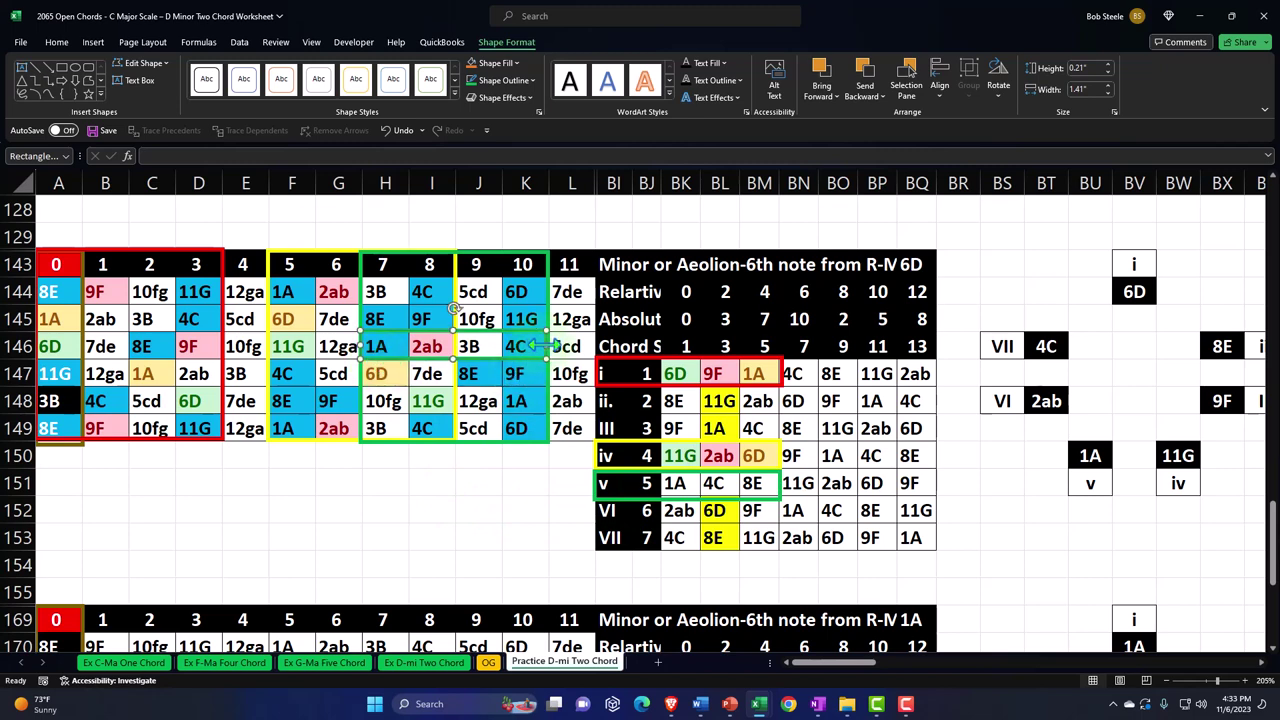
Shrink green box copies to single cells and place them around the 1A, 4C and 8E notes
{"action": "left_click_drag", "start_coordinate": [540, 345], "coordinate": [498, 489]}
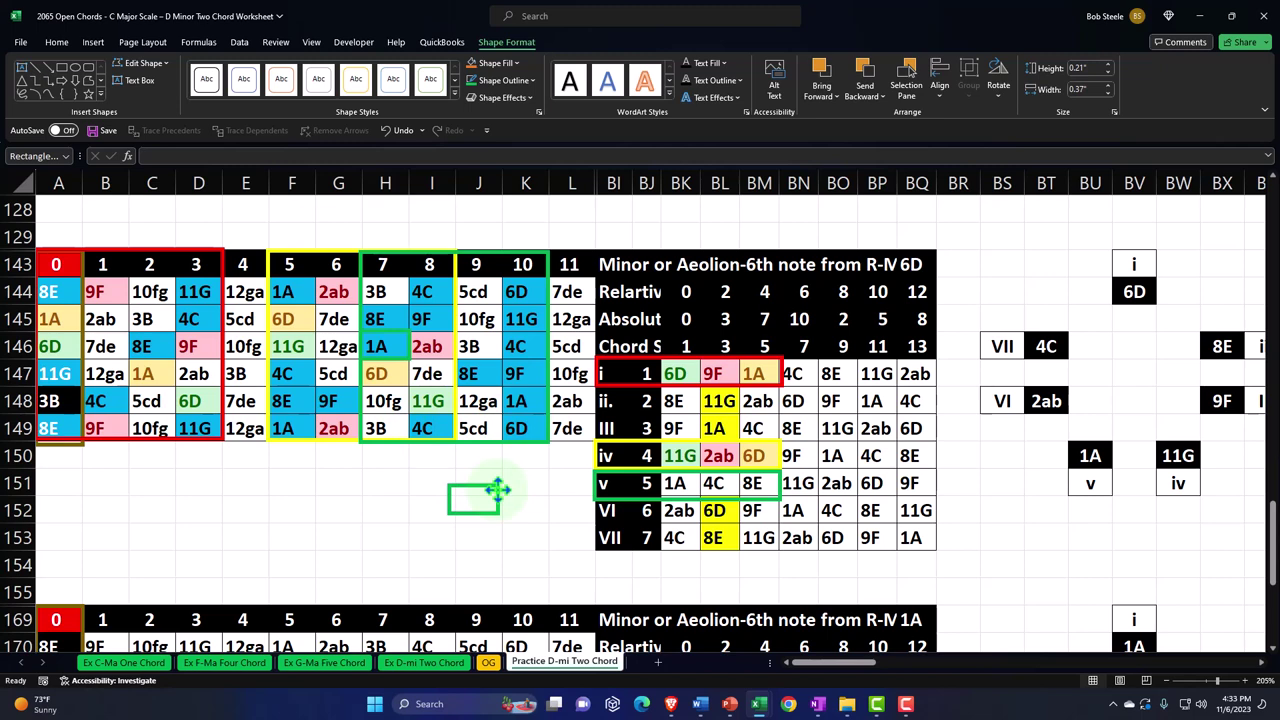
{"action": "left_click_drag", "start_coordinate": [497, 489], "coordinate": [500, 386]}
{"action": "left_click", "coordinate": [476, 433]}
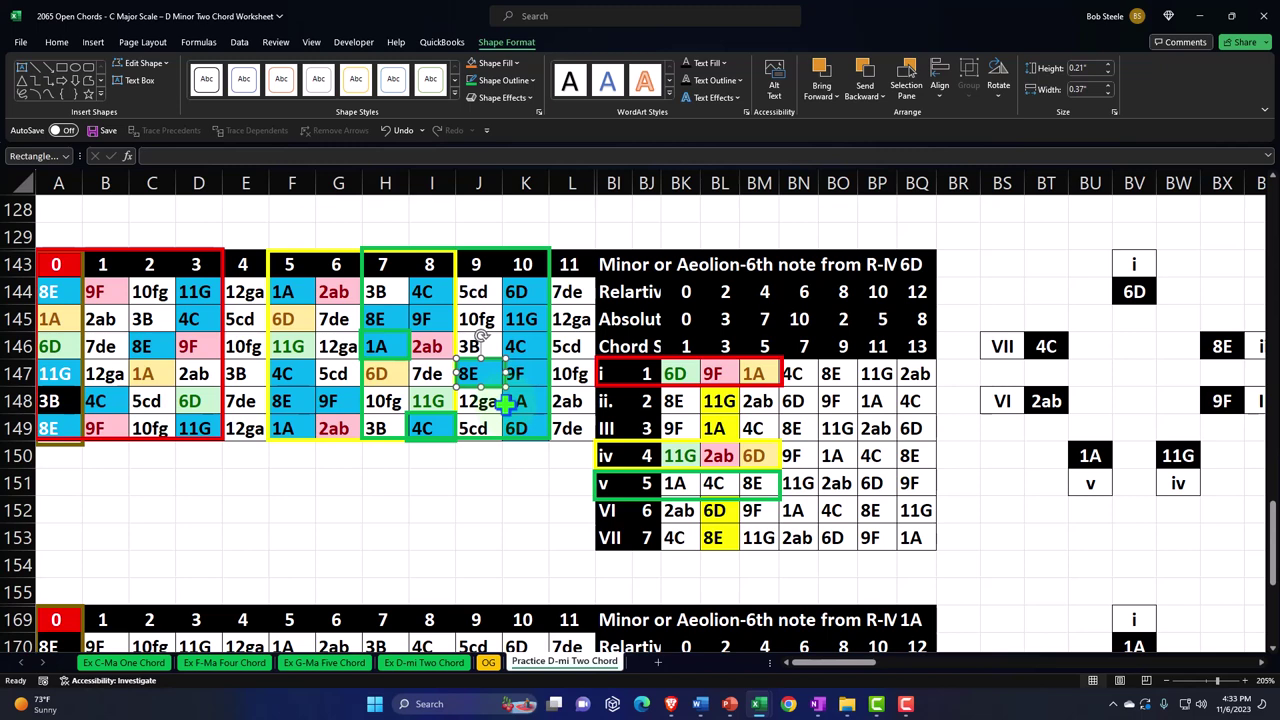
{"action": "left_click_drag", "start_coordinate": [504, 403], "coordinate": [536, 412]}
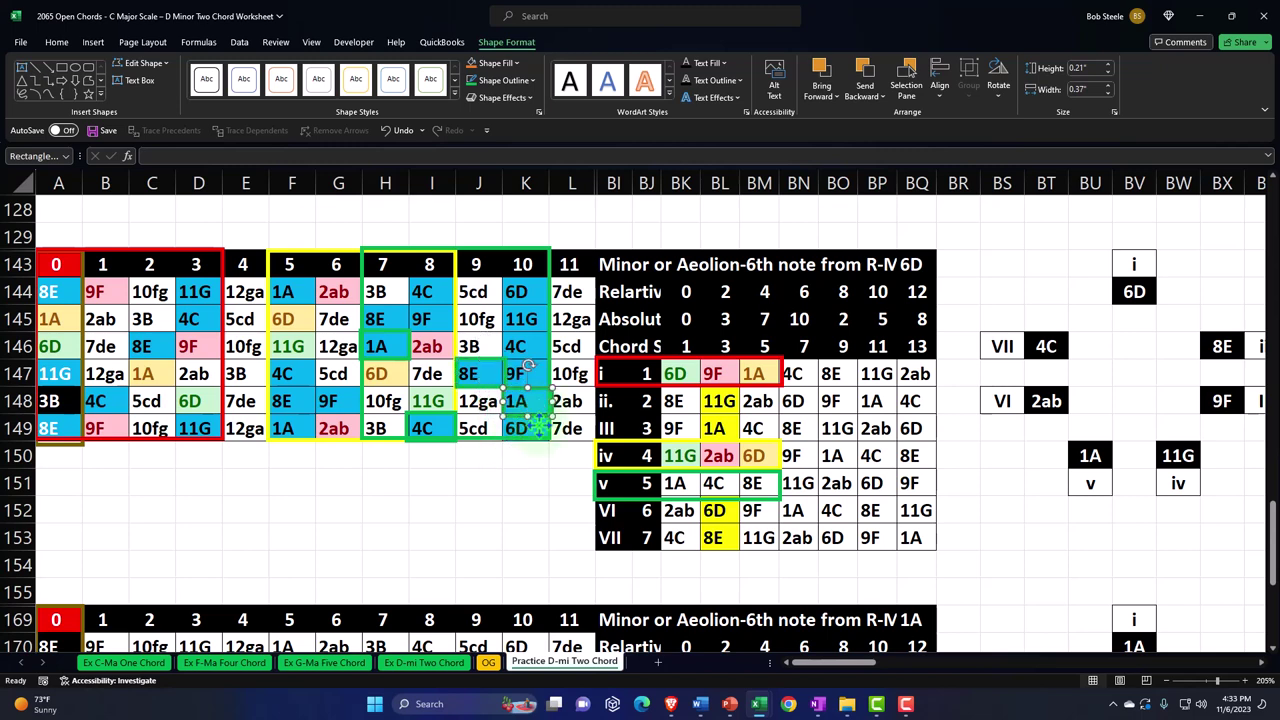
{"action": "left_click", "coordinate": [511, 510]}
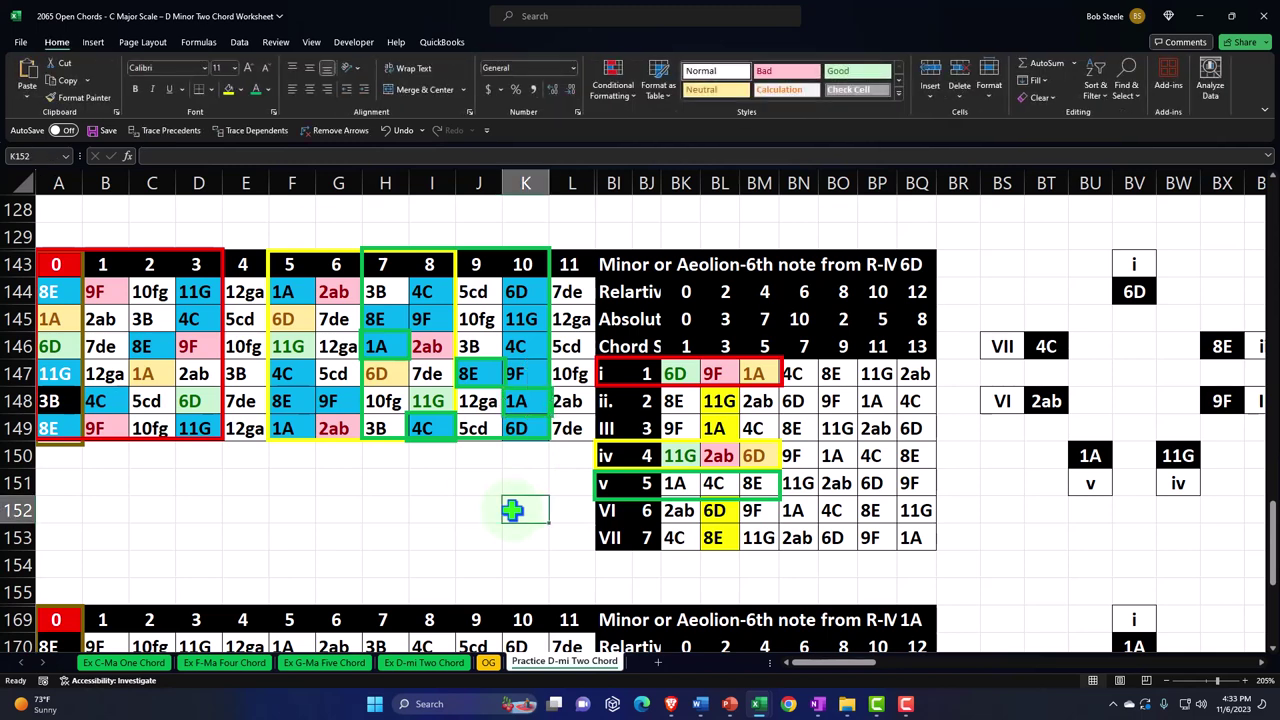
{"action": "scroll", "coordinate": [511, 510], "scroll_direction": "up", "scroll_amount": 7}
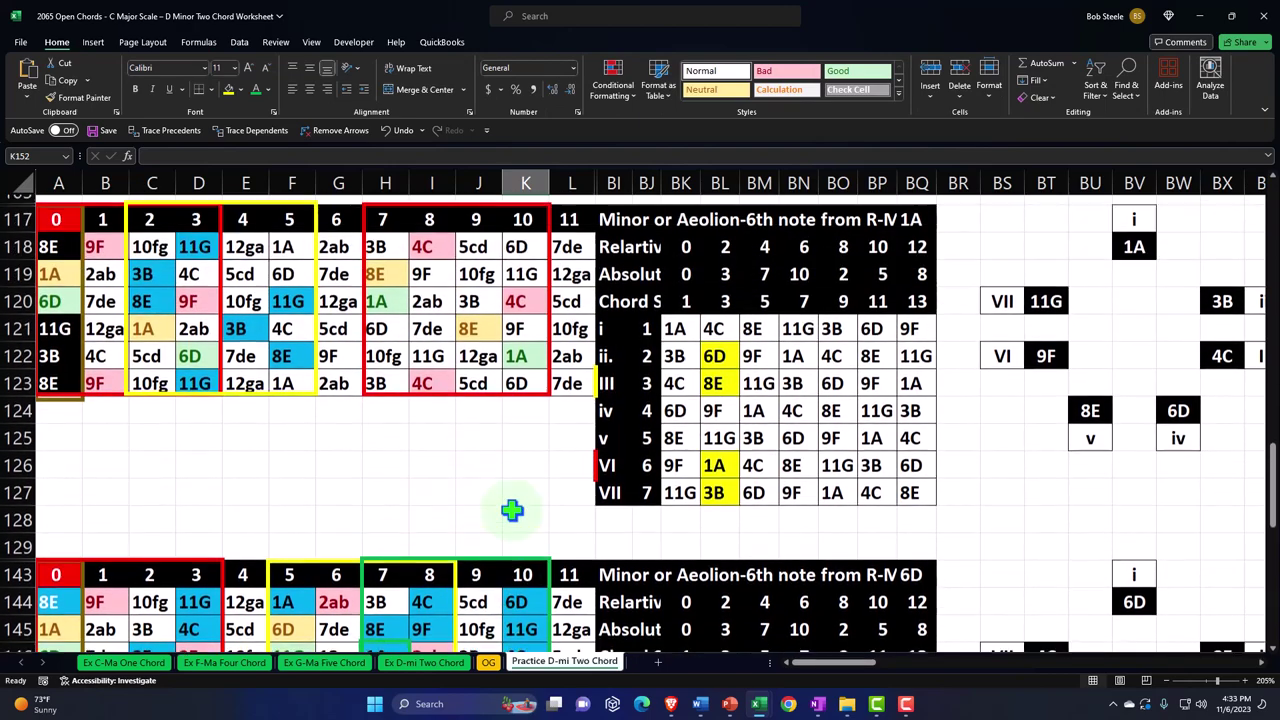
{"action": "scroll", "coordinate": [511, 510], "scroll_direction": "up", "scroll_amount": 12}
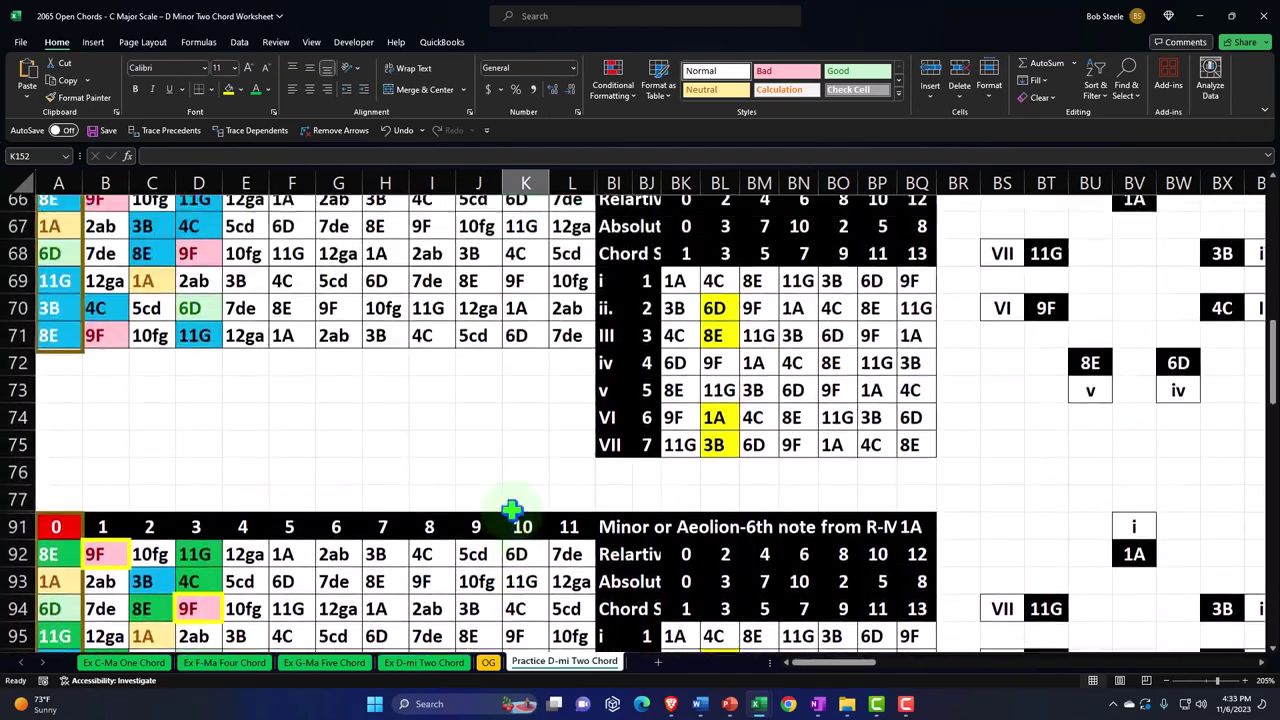
{"action": "scroll", "coordinate": [511, 510], "scroll_direction": "up", "scroll_amount": 2}
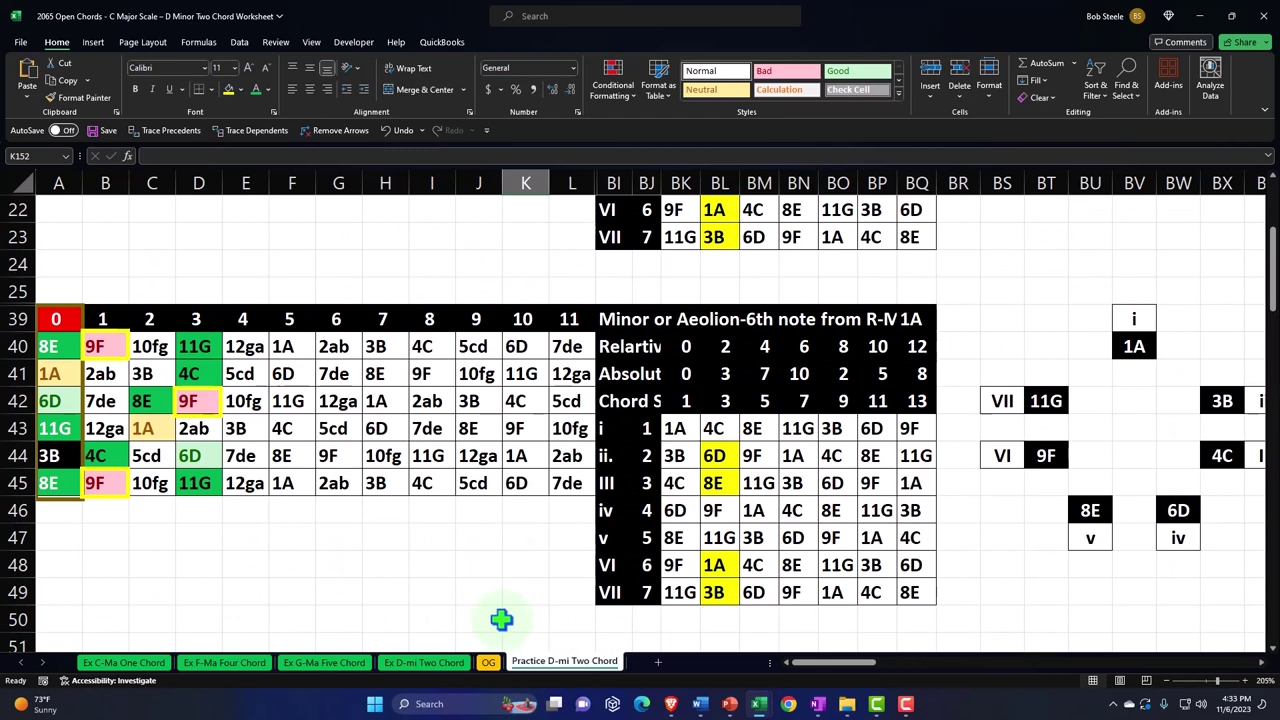
{"action": "scroll", "coordinate": [501, 619], "scroll_direction": "up", "scroll_amount": 3}
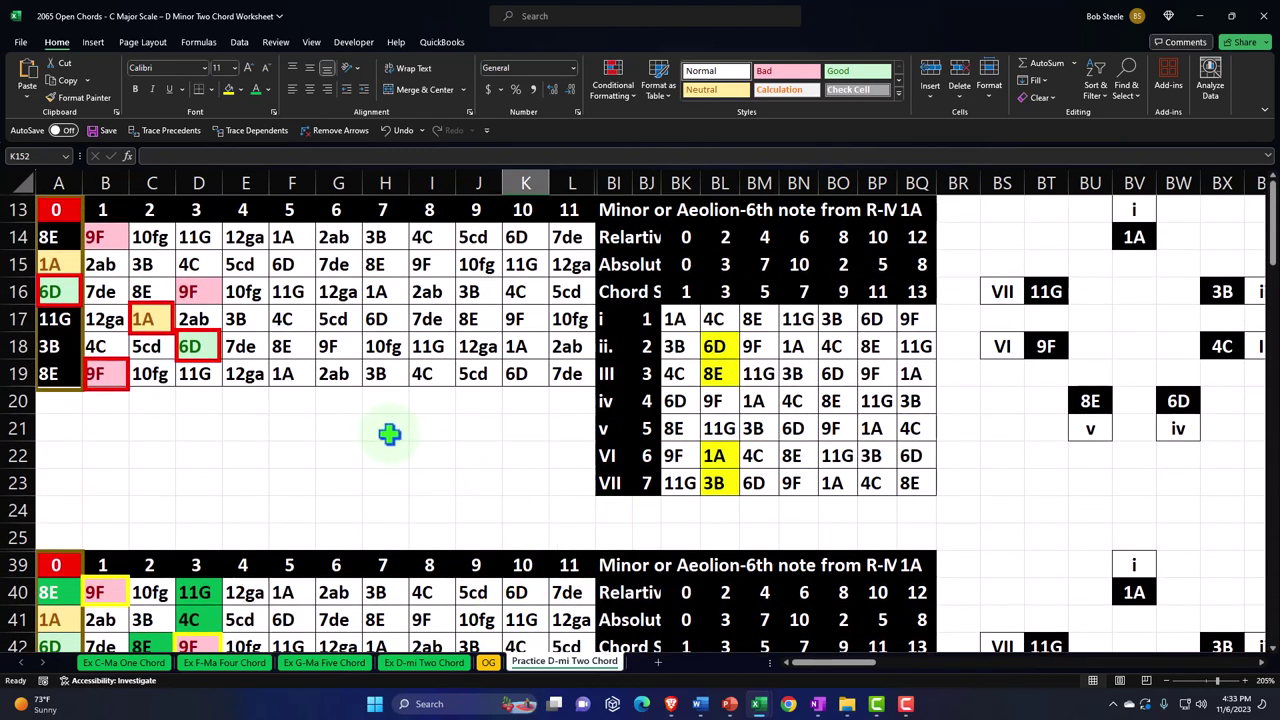
{"action": "scroll", "coordinate": [375, 397], "scroll_direction": "down", "scroll_amount": 20}
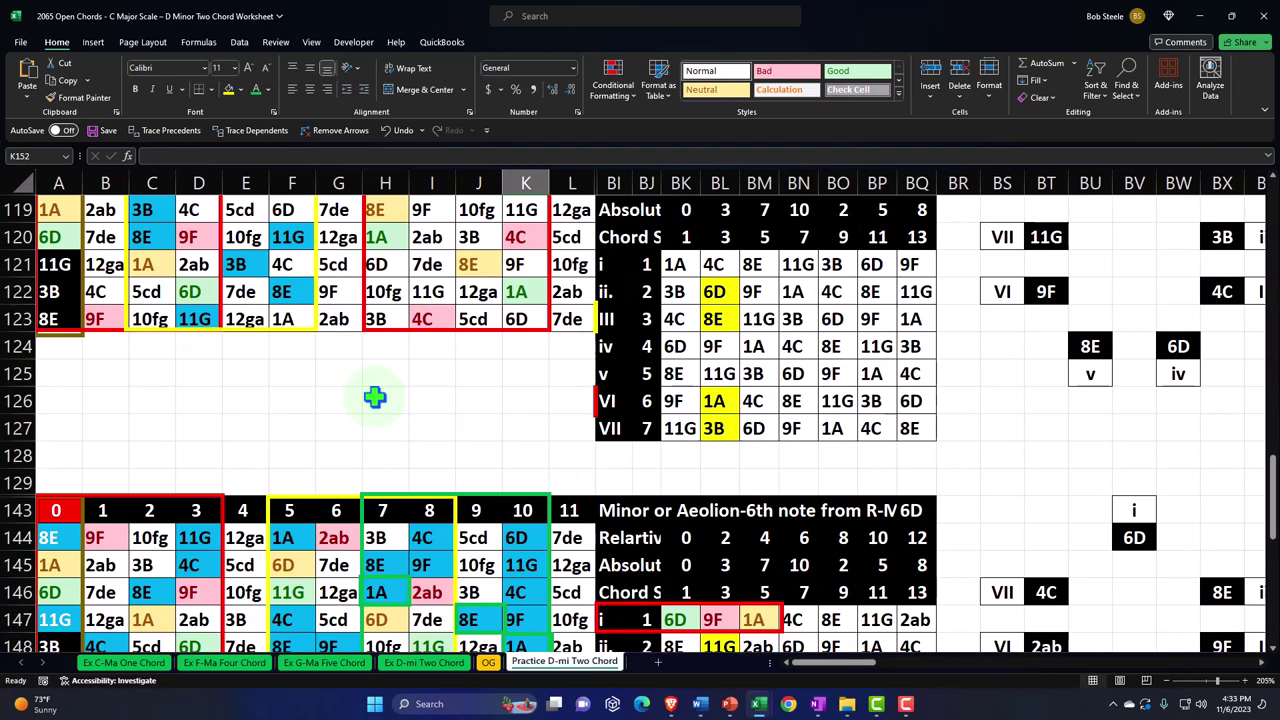
{"action": "scroll", "coordinate": [370, 370], "scroll_direction": "up", "scroll_amount": 20}
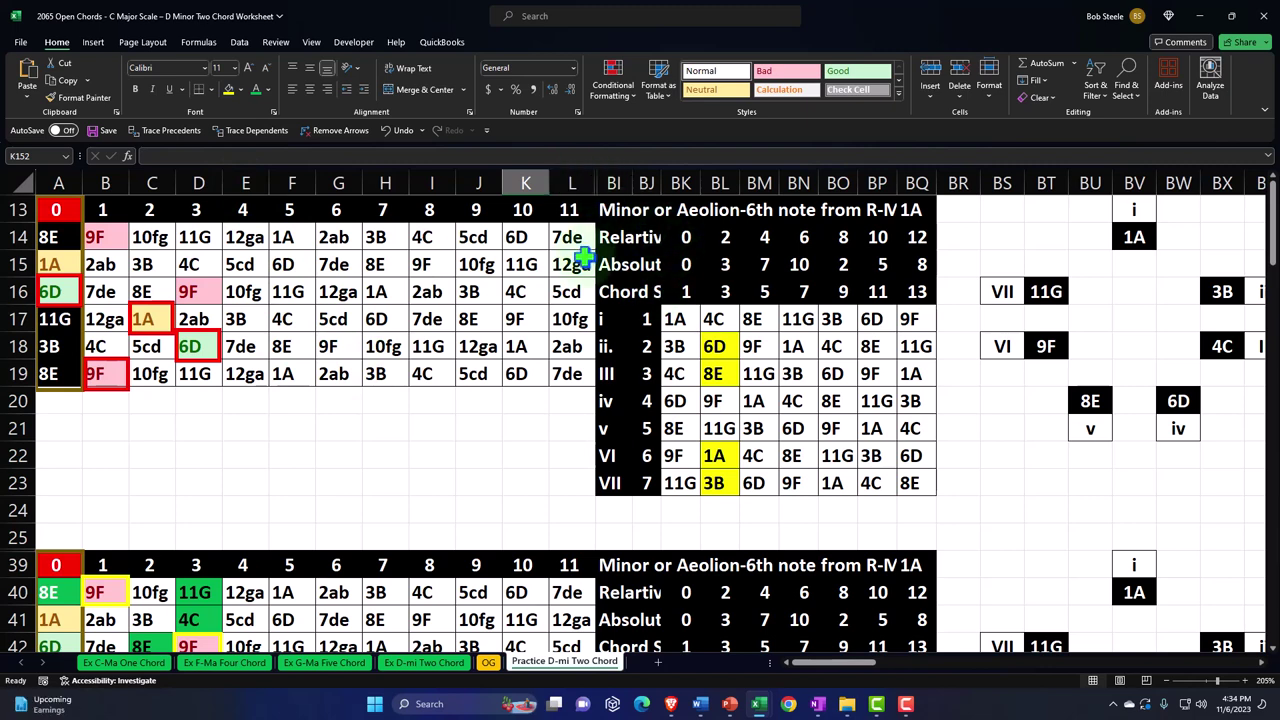
Unhide the hidden columns between L and BI
{"action": "left_click_drag", "start_coordinate": [571, 175], "coordinate": [610, 180]}
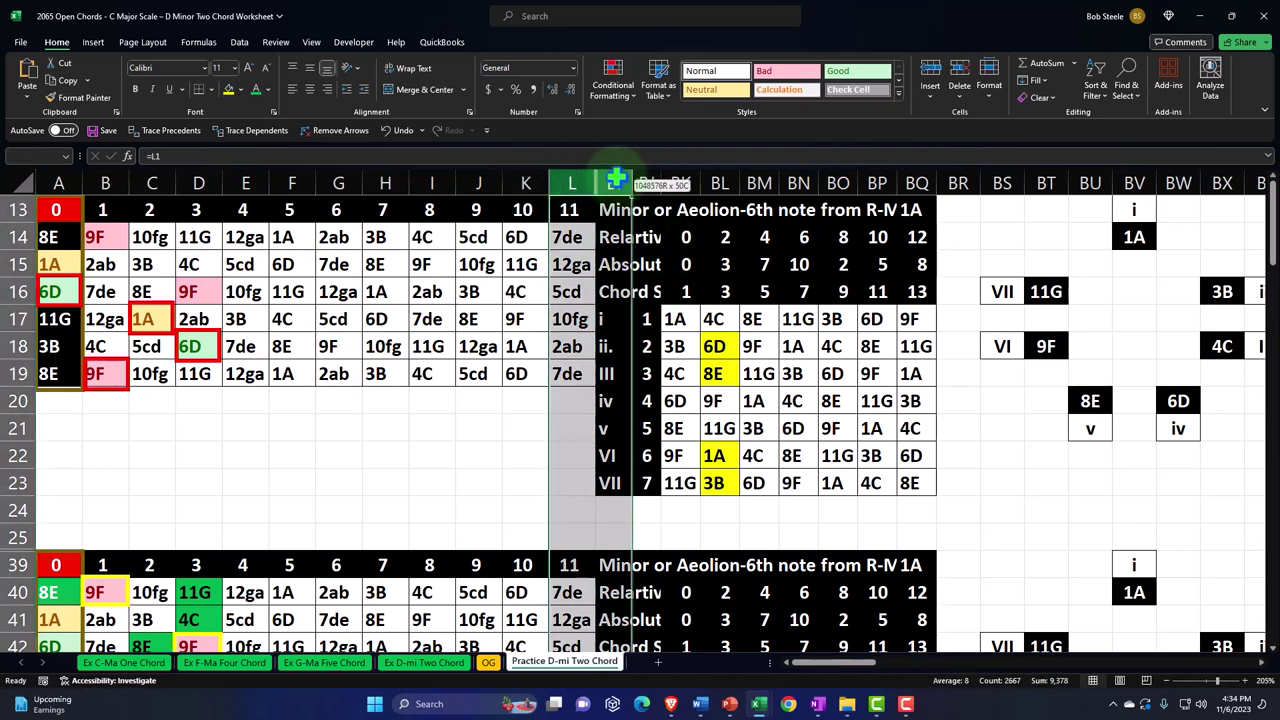
{"action": "right_click", "coordinate": [605, 255]}
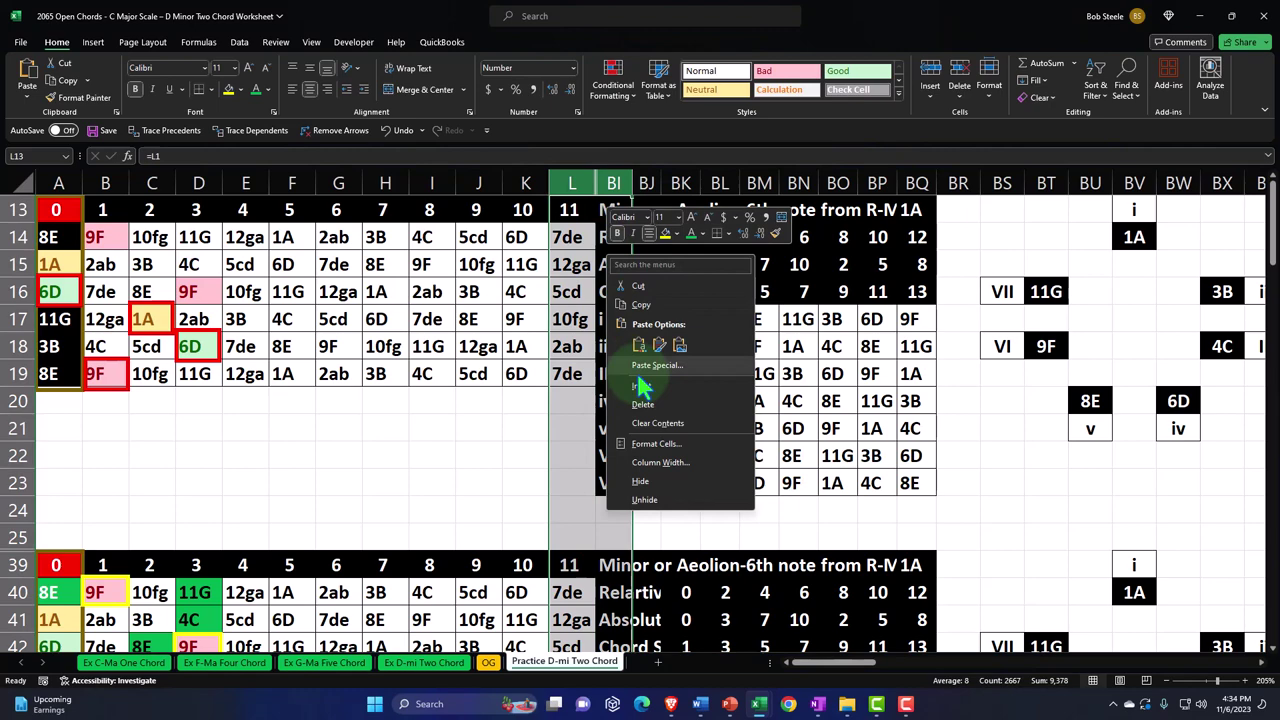
{"action": "left_click", "coordinate": [649, 505]}
{"action": "left_click", "coordinate": [505, 445]}
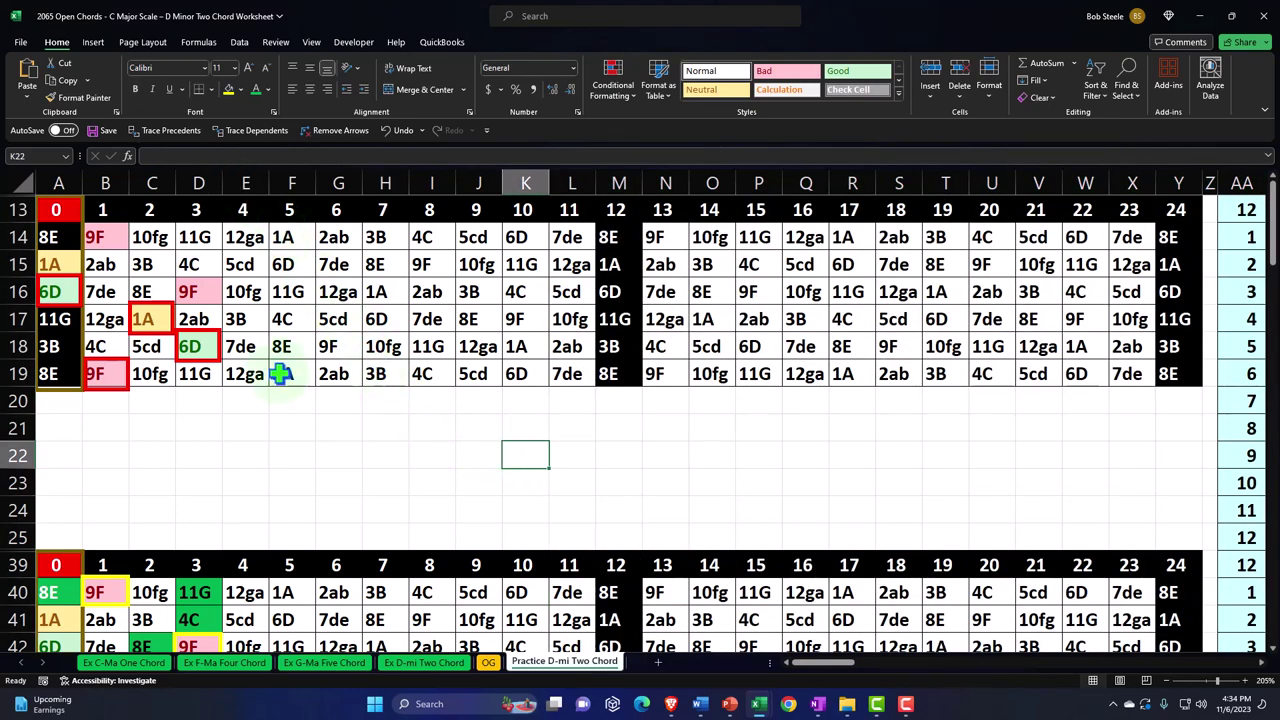
Hide columns E through AJ and review the sheet
{"action": "left_click_drag", "start_coordinate": [263, 210], "coordinate": [1146, 236]}
{"action": "right_click", "coordinate": [473, 439]}
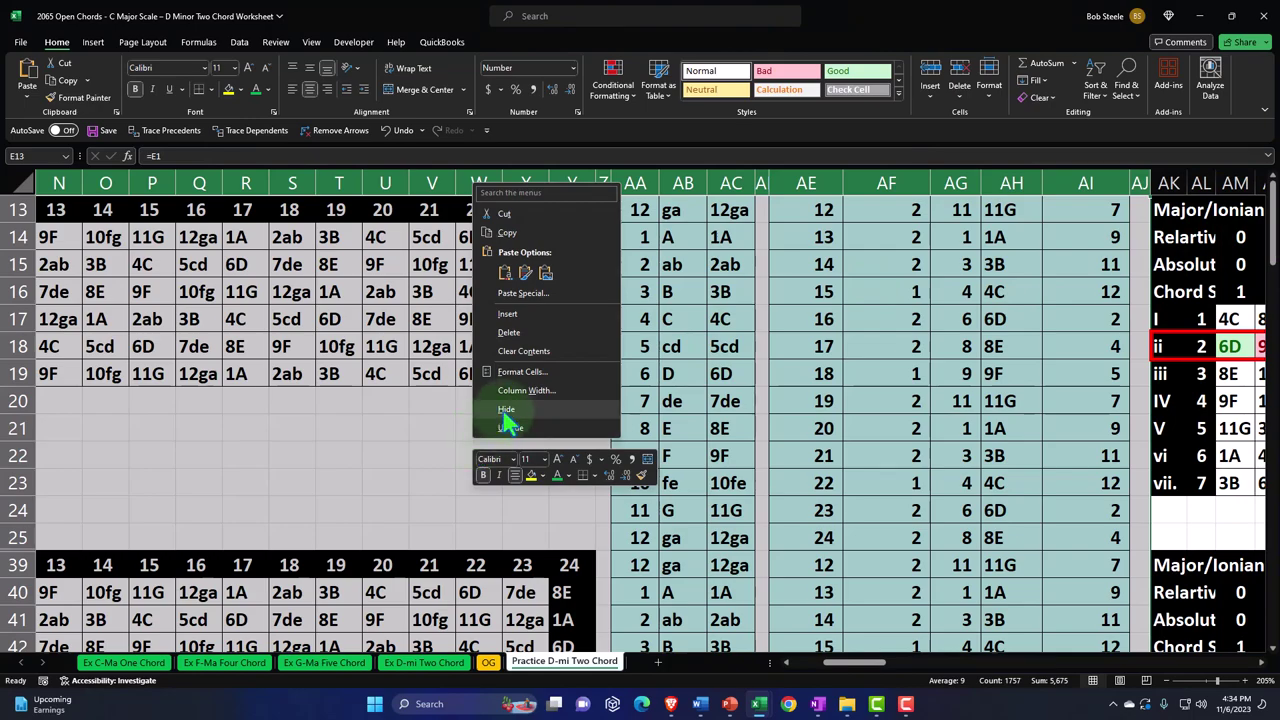
{"action": "left_click", "coordinate": [507, 412]}
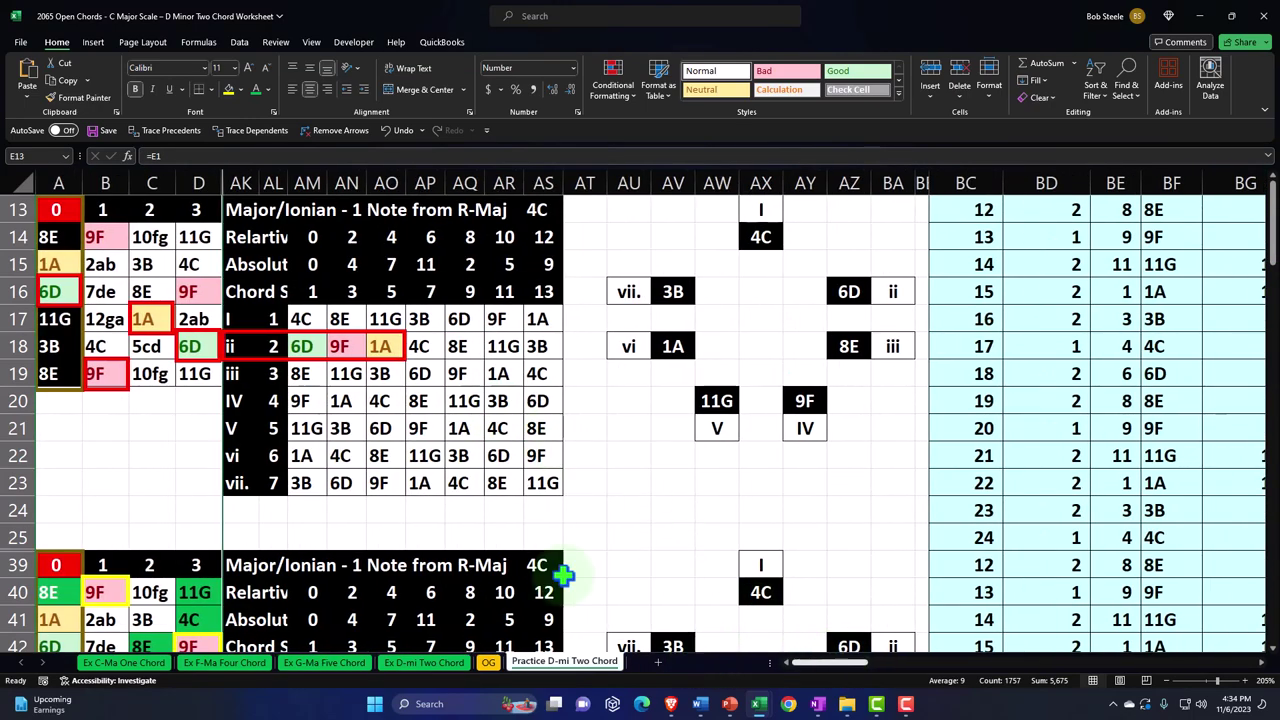
{"action": "left_click", "coordinate": [150, 430]}
{"action": "scroll", "coordinate": [150, 430], "scroll_direction": "up", "scroll_amount": 6, "text": "ctrl"}
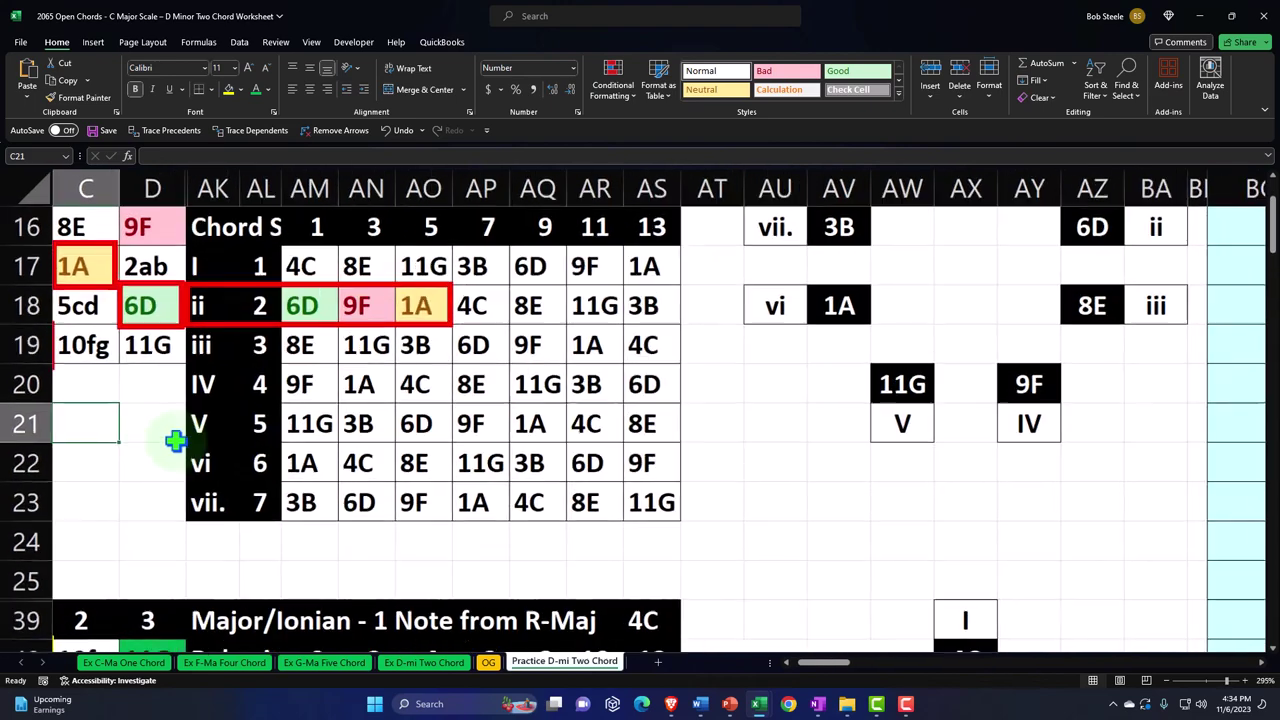
{"action": "left_click_drag", "start_coordinate": [823, 662], "coordinate": [795, 662]}
{"action": "scroll", "coordinate": [223, 477], "scroll_direction": "up", "scroll_amount": 1}
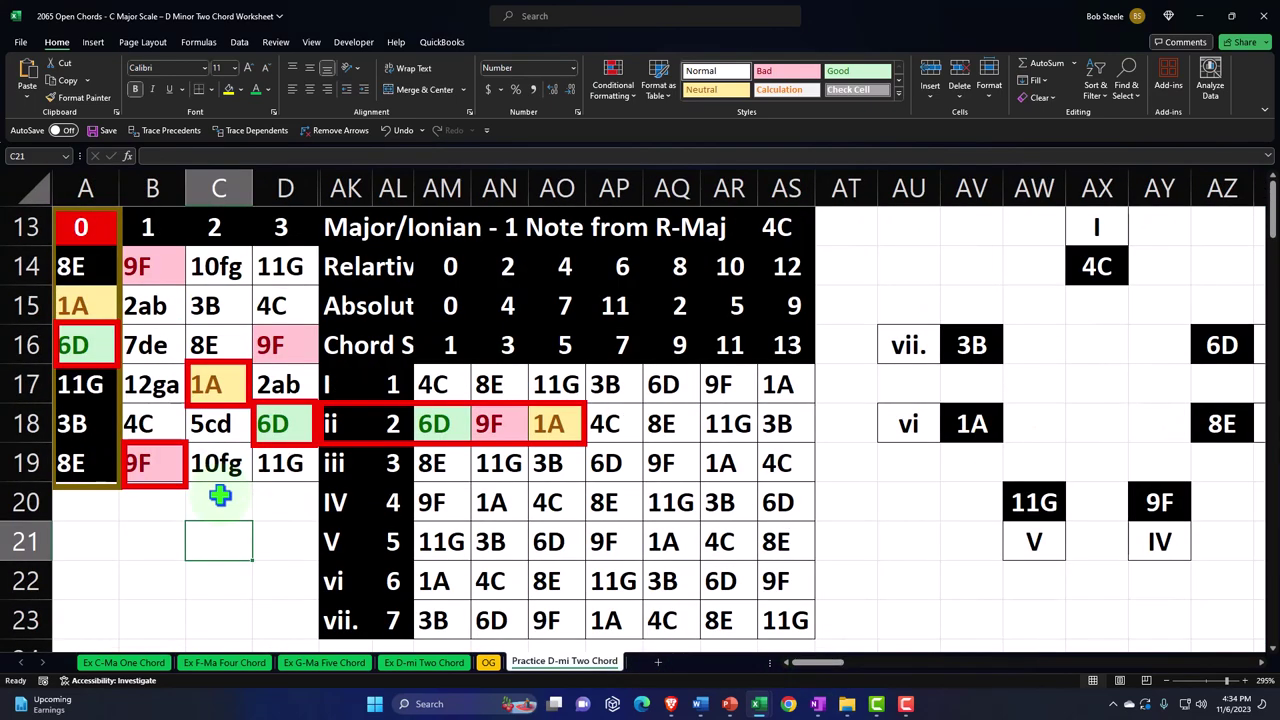
{"action": "scroll", "coordinate": [220, 494], "scroll_direction": "down", "scroll_amount": 3}
{"action": "scroll", "coordinate": [220, 497], "scroll_direction": "down", "scroll_amount": 1}
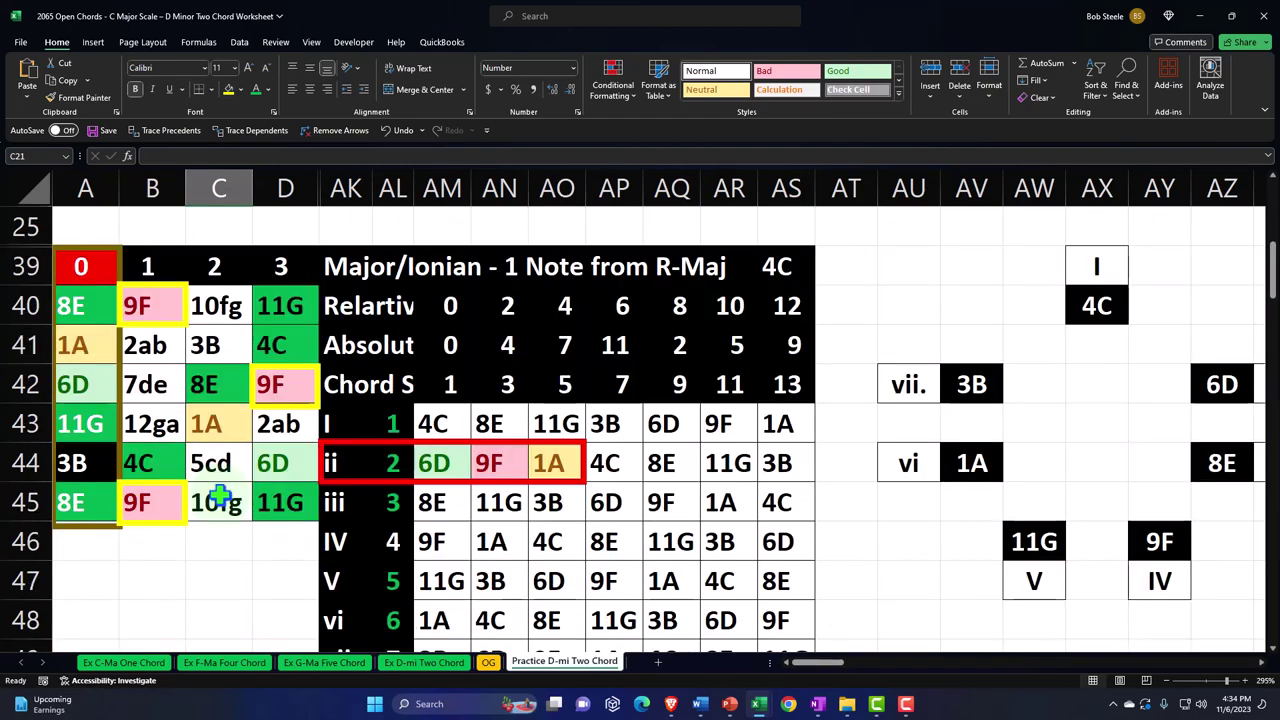
{"action": "scroll", "coordinate": [220, 497], "scroll_direction": "down", "scroll_amount": 8}
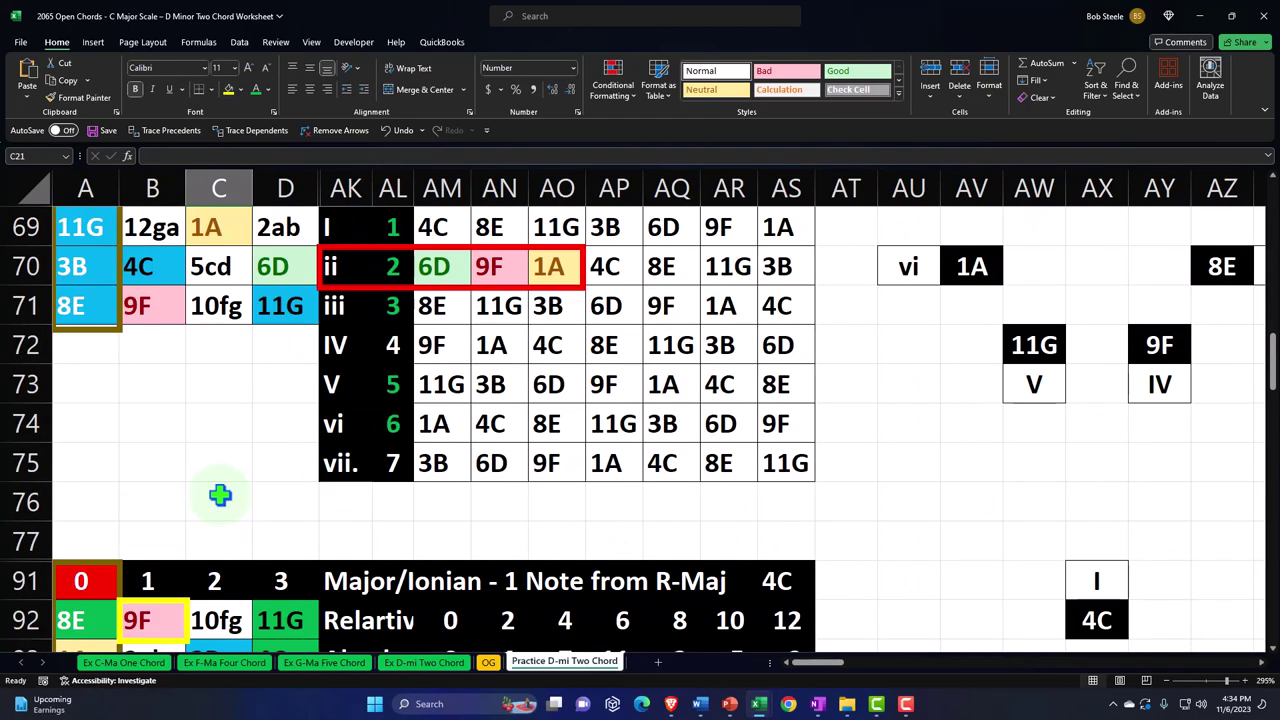
{"action": "scroll", "coordinate": [220, 497], "scroll_direction": "down", "scroll_amount": 1}
{"action": "scroll", "coordinate": [217, 491], "scroll_direction": "up", "scroll_amount": 10}
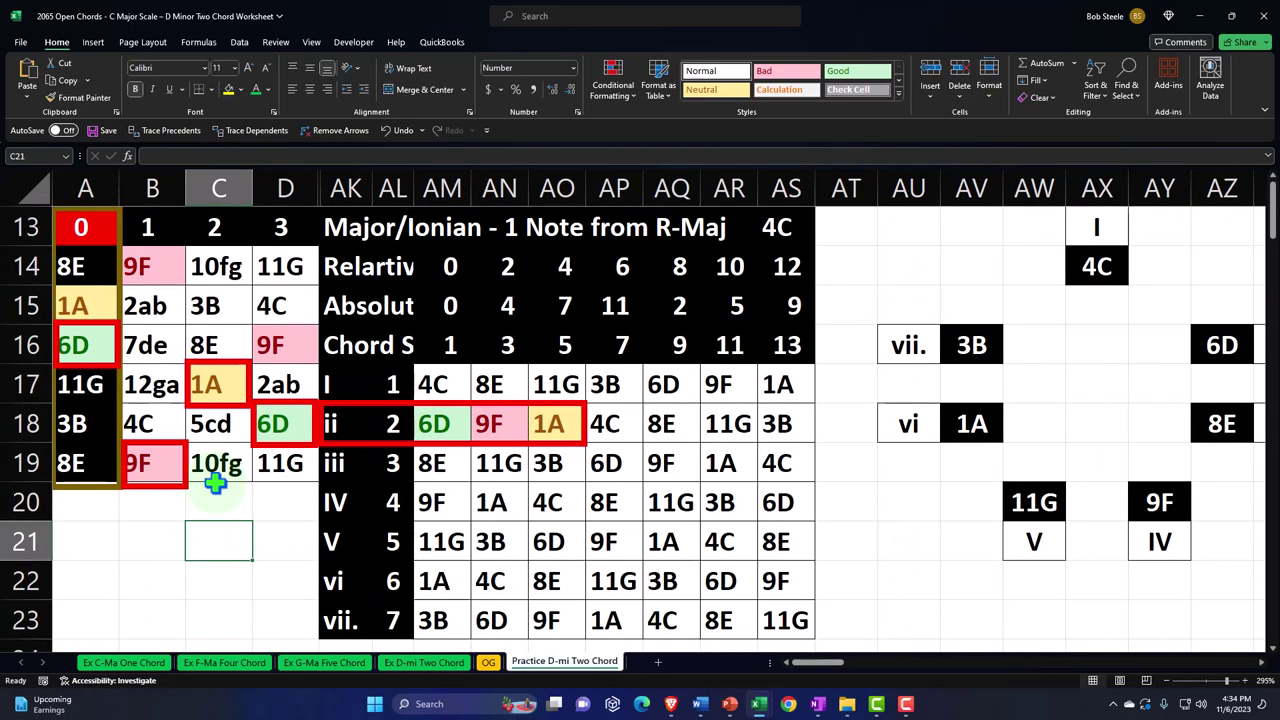